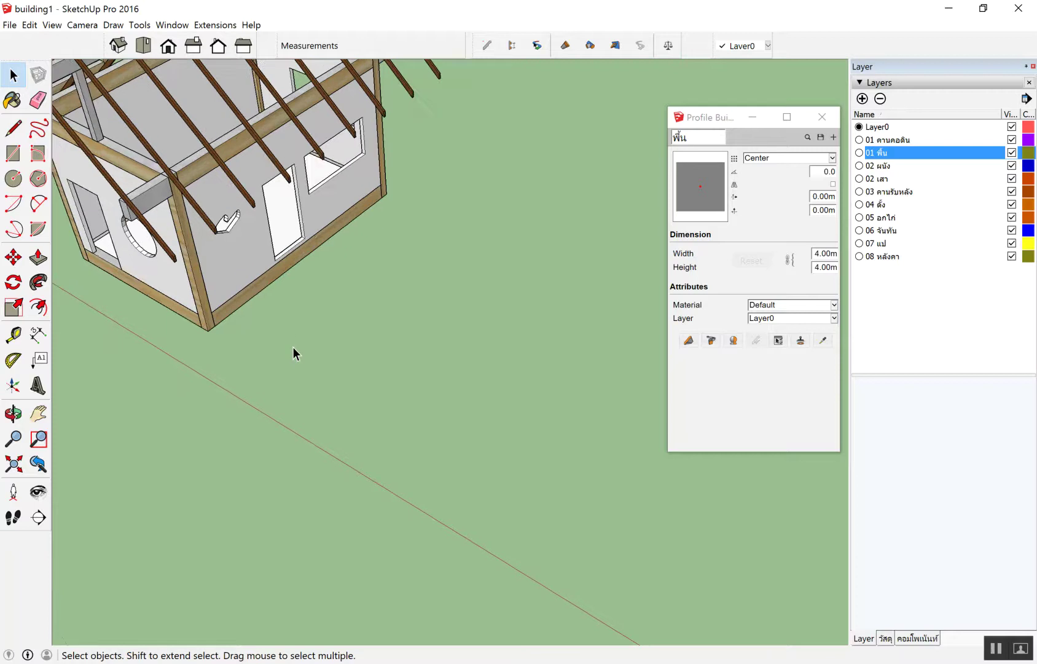
Step: Draw a 1 m by 1 m square on the ground near the house
key("r")
key("space")
key("r")
key("space")
middle_click_drag(306, 337, 282, 341)
key("r")
left_click(320, 359)
left_click(530, 336)
type("1,1")
key("Return")
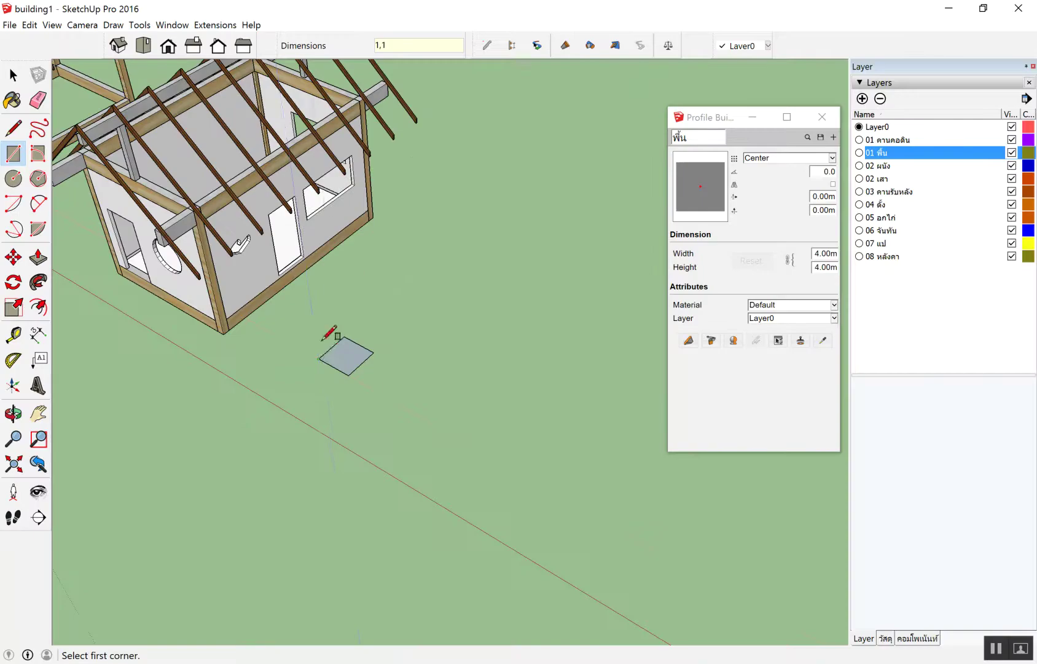
Step: Push/pull the square up into a slab 2 units thick
key("p")
left_click(346, 357)
left_click(363, 306)
type("2")
key("Return")
key("space")
Step: Copy the slab and paste a second one right beside it
scroll(348, 372, "up", 3)
scroll(330, 358, "up", 3)
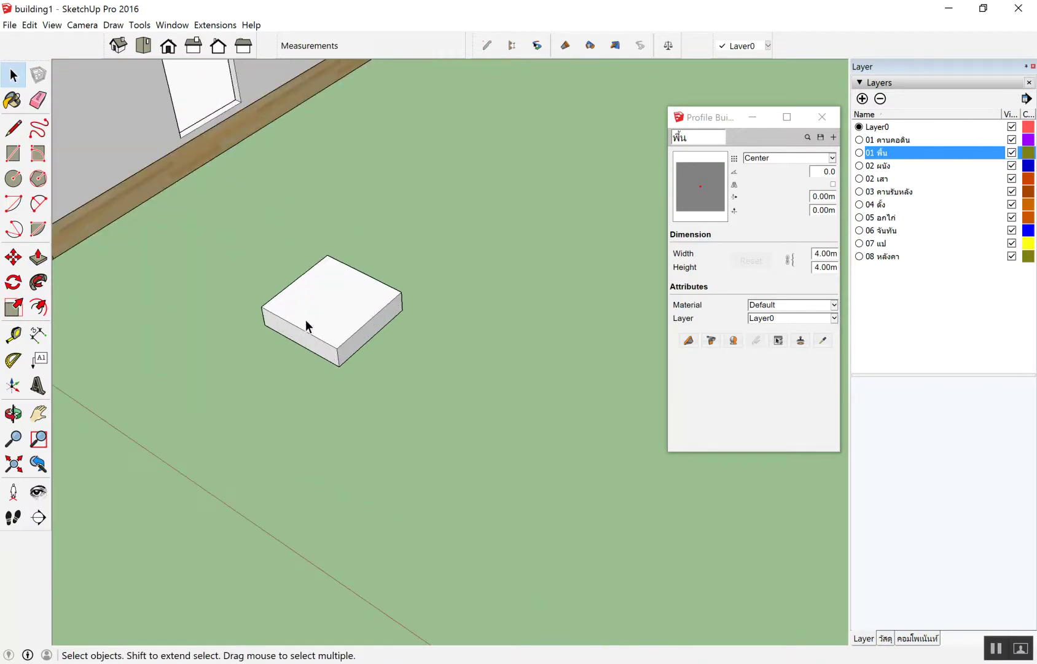
left_click_drag(211, 231, 428, 402)
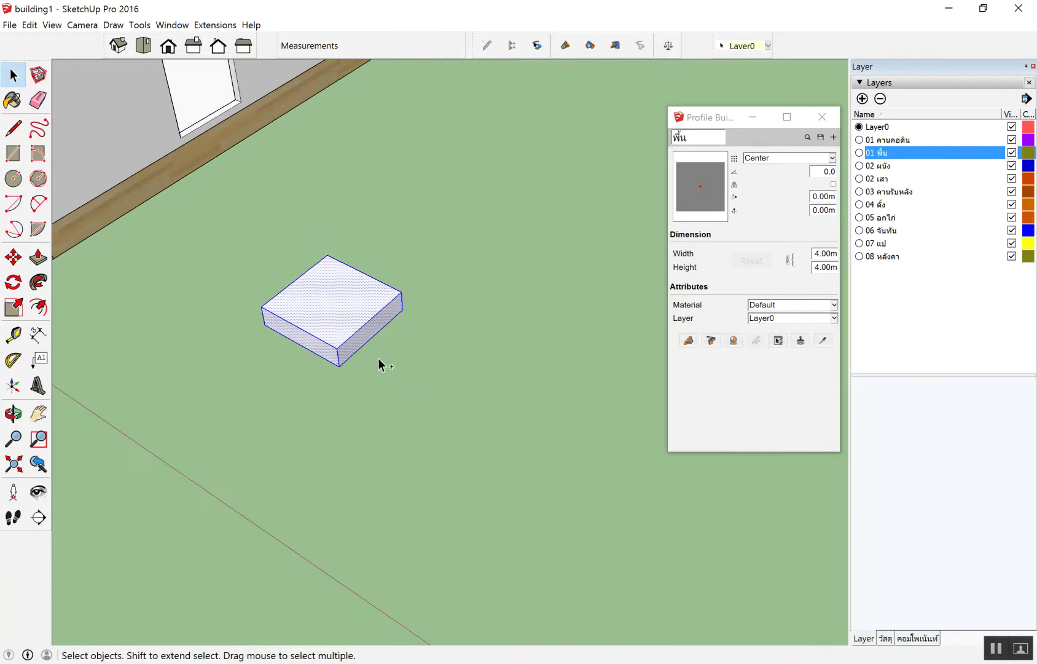
key("ctrl+c")
key("ctrl+v")
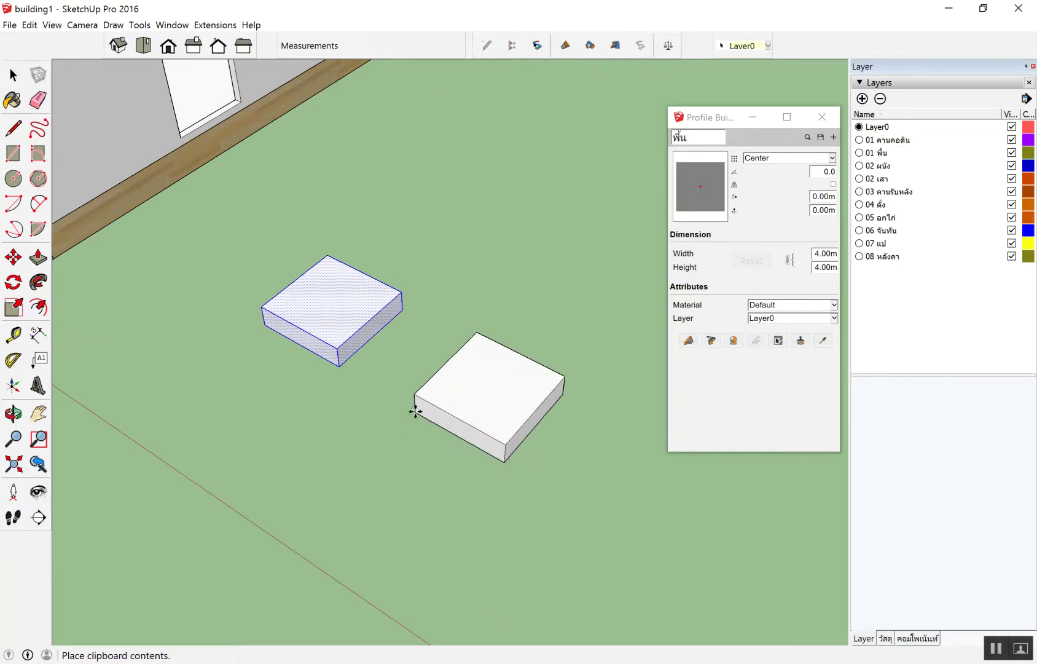
left_click(415, 412)
key("ctrl+v")
scroll(414, 412, "down", 2)
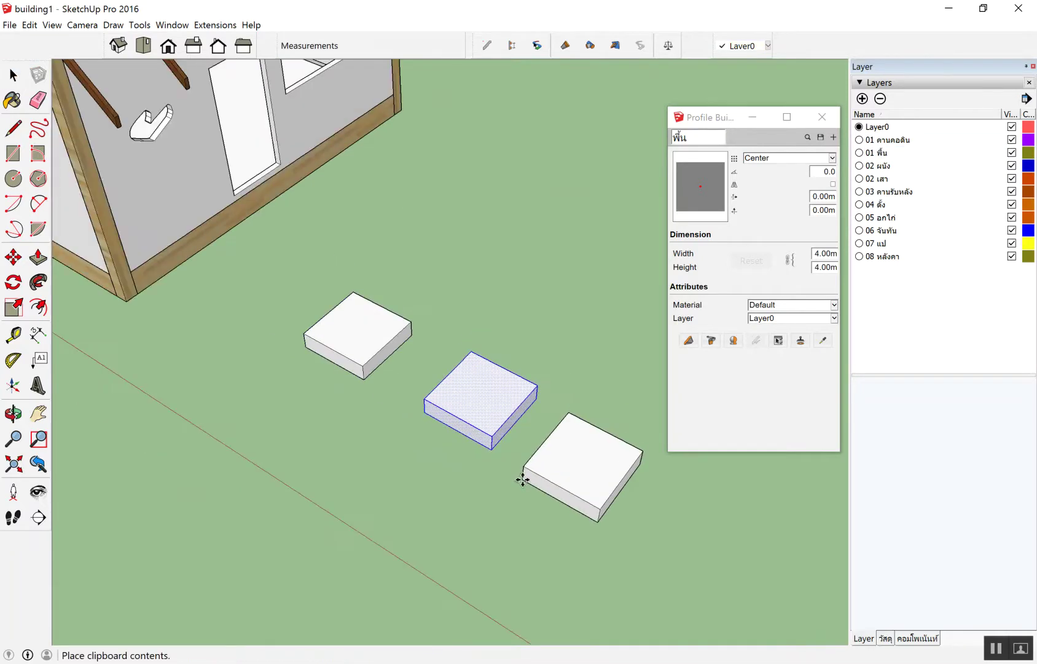
key("Escape")
left_click(517, 481)
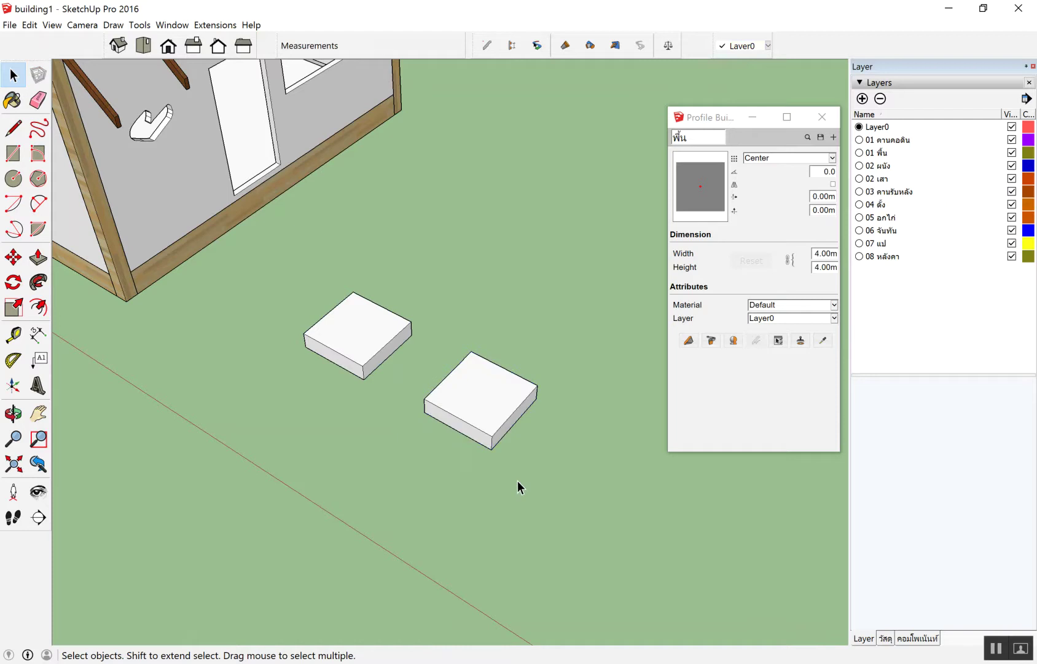
scroll(381, 308, "up", 1)
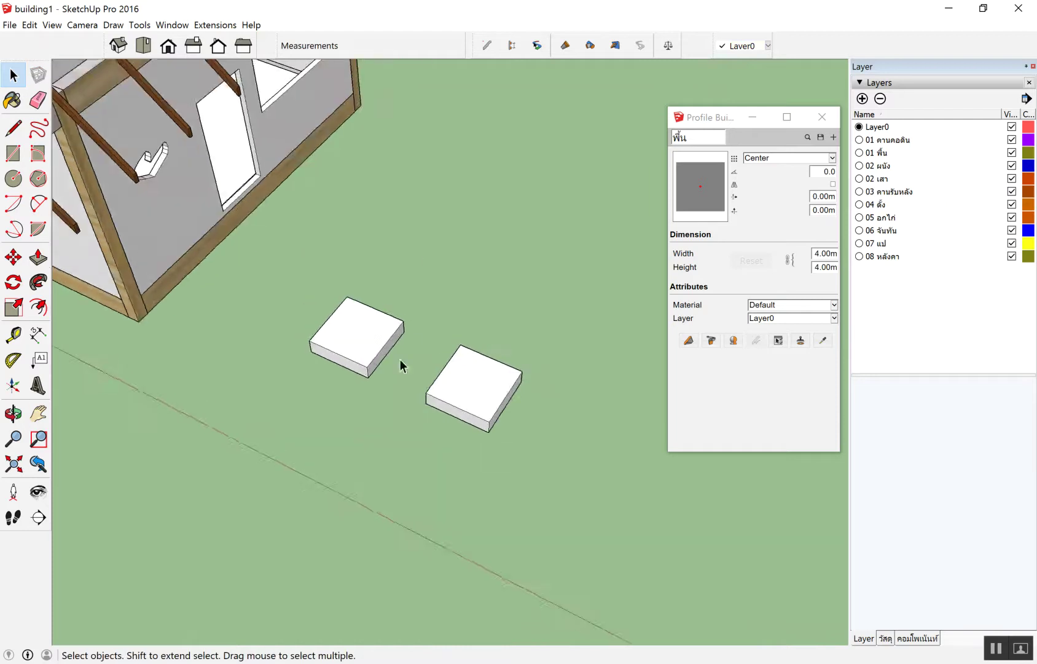
scroll(332, 332, "up", 3)
left_click_drag(257, 246, 467, 411)
Step: Make the left slab into a group
right_click(371, 314)
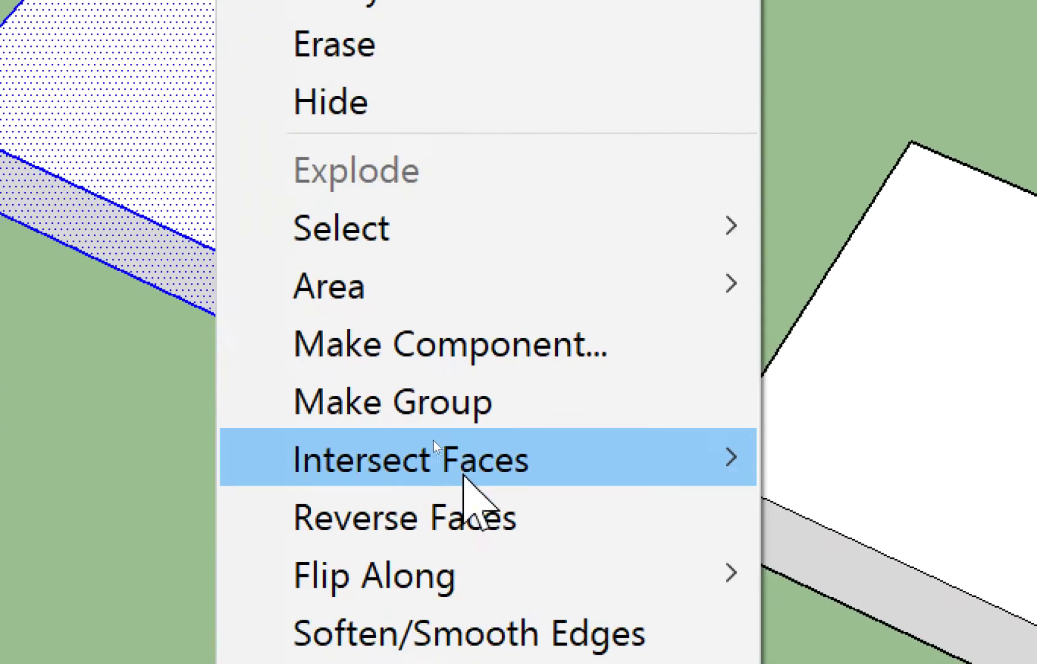
left_click(477, 399)
scroll(440, 443, "down", 3)
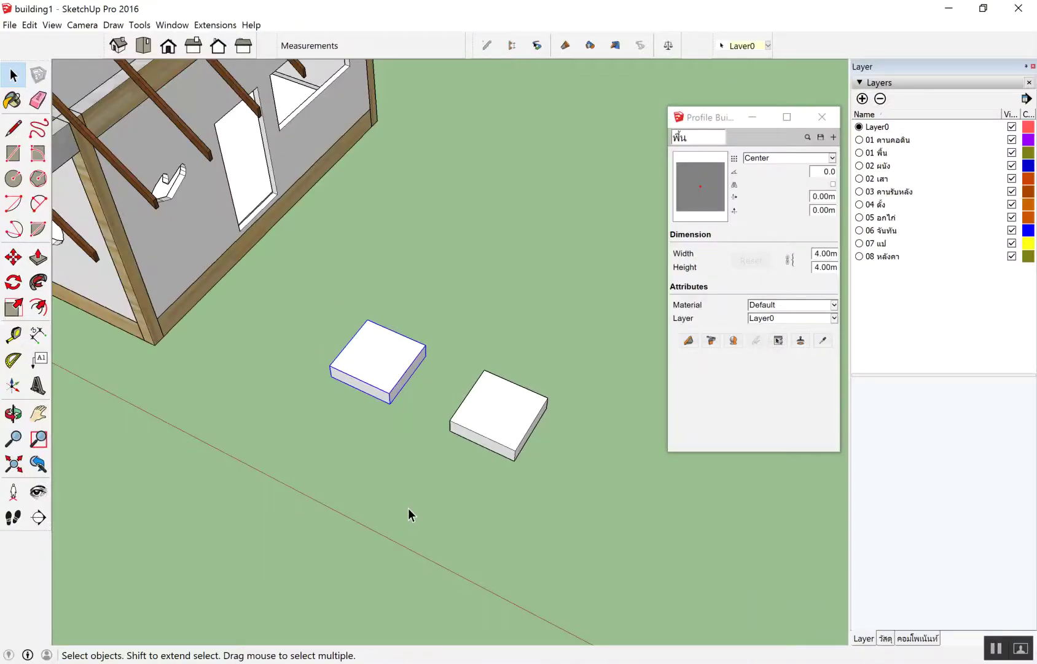
left_click_drag(408, 507, 605, 335)
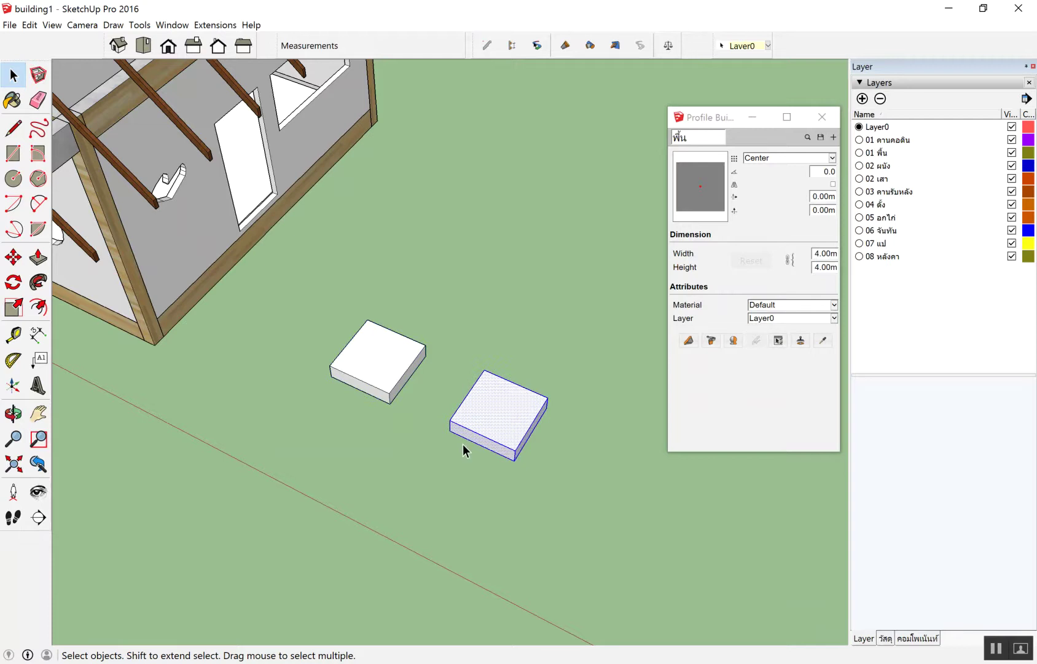
scroll(322, 409, "up", 3)
right_click(364, 327)
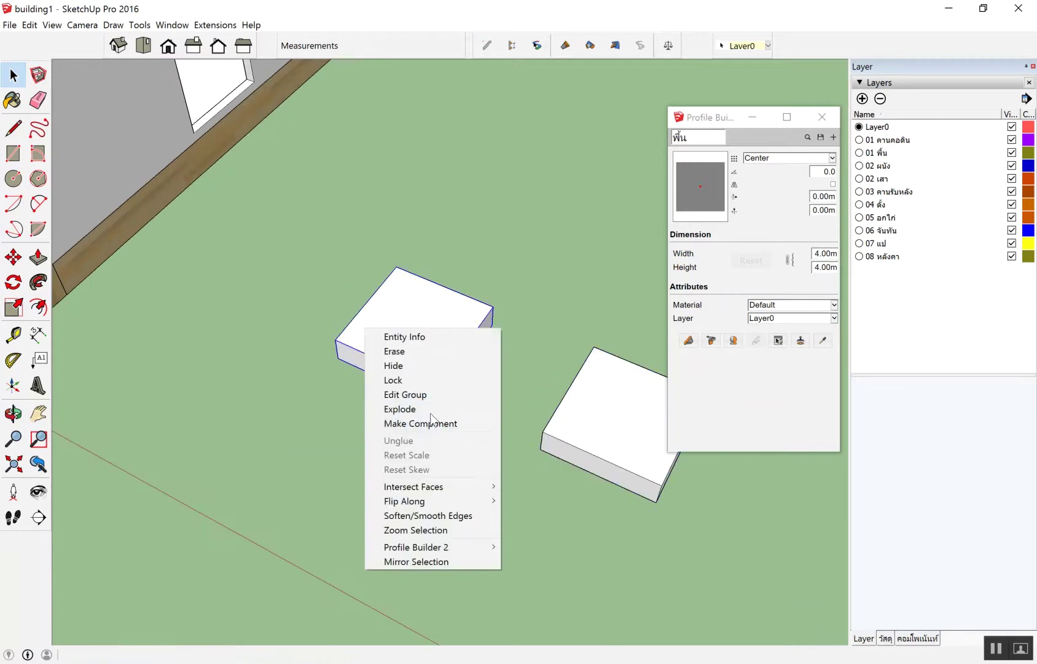
left_click(284, 363)
scroll(287, 398, "down", 3)
Step: Make the right slab a component named F1, then delete both slabs
left_click(363, 352)
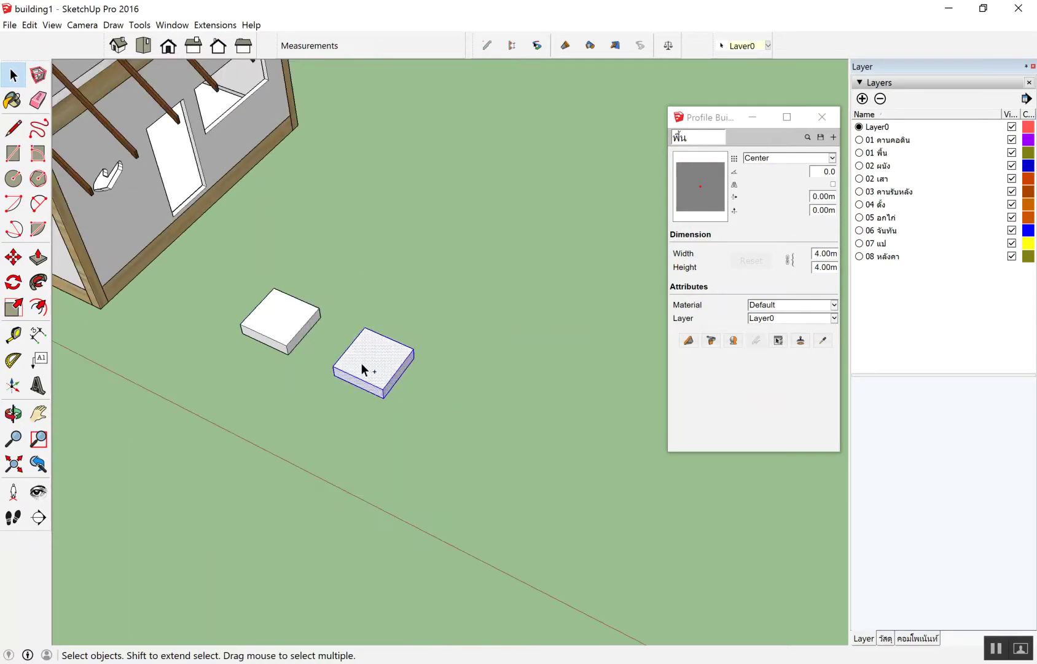
right_click(364, 351)
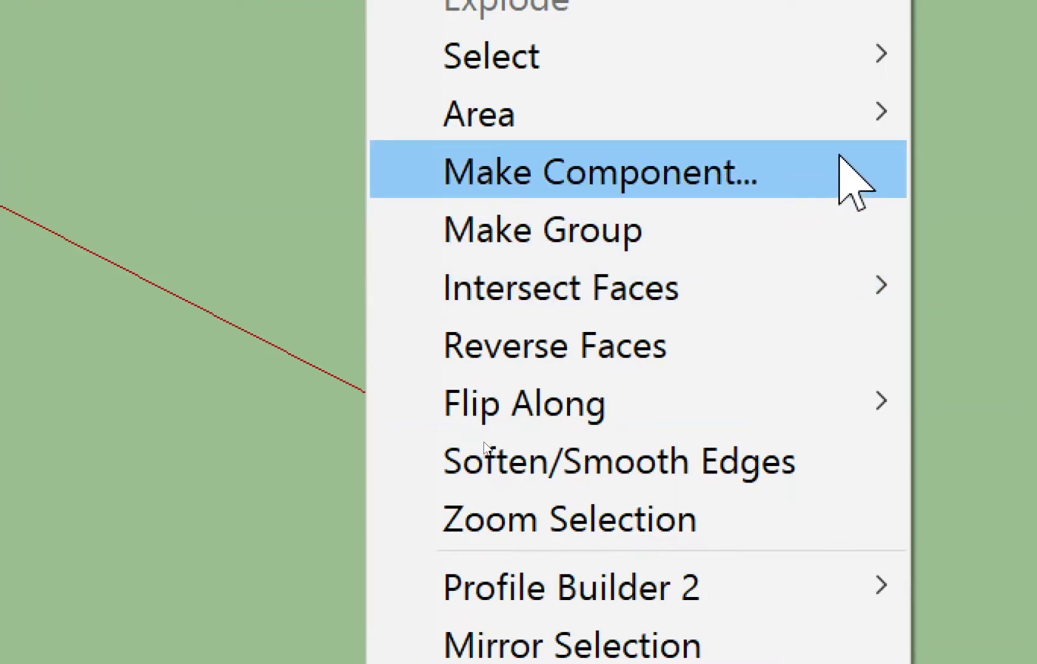
left_click(838, 166)
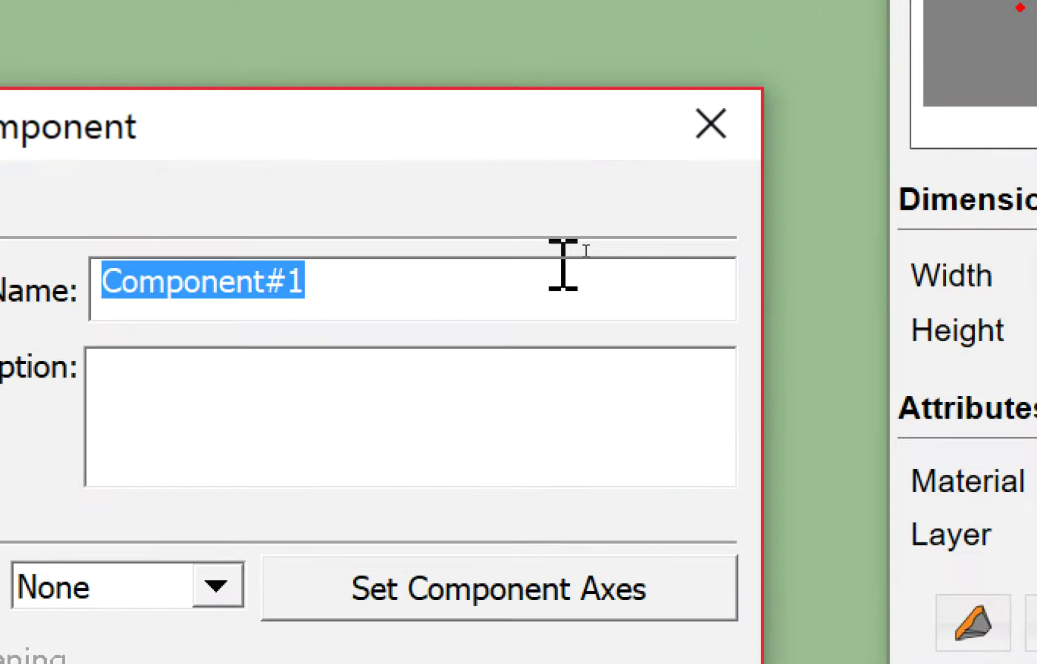
type("F1")
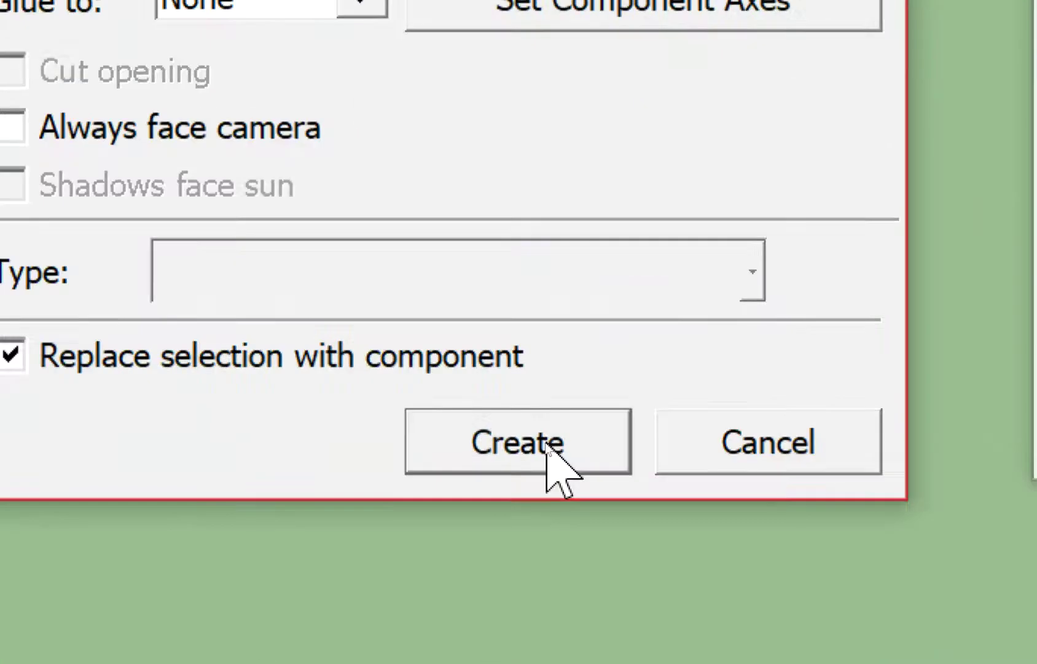
left_click(547, 443)
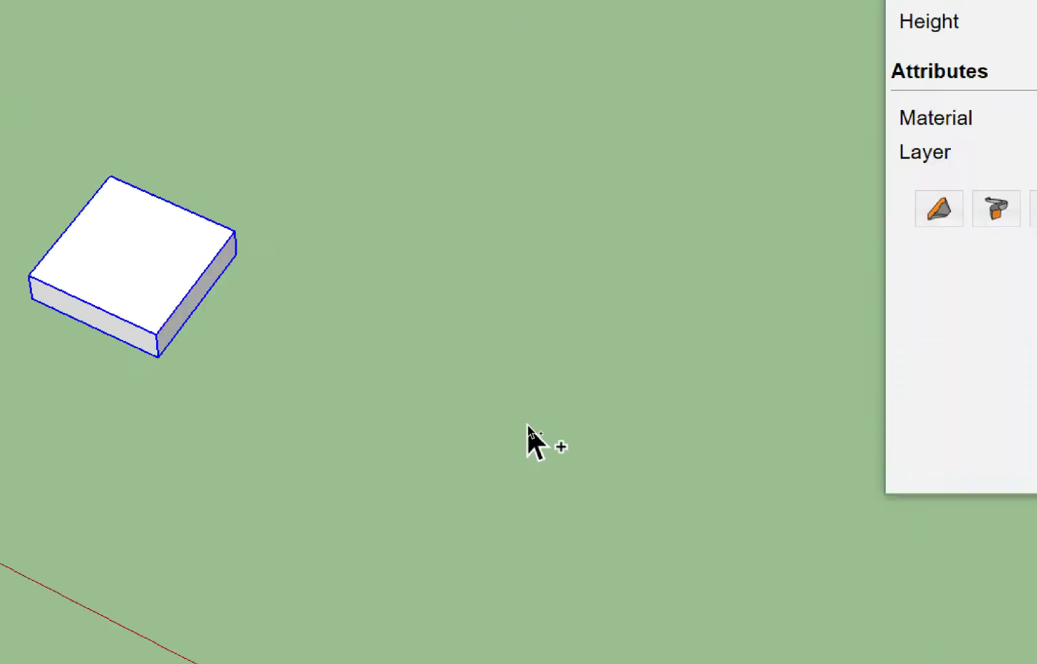
key("Delete")
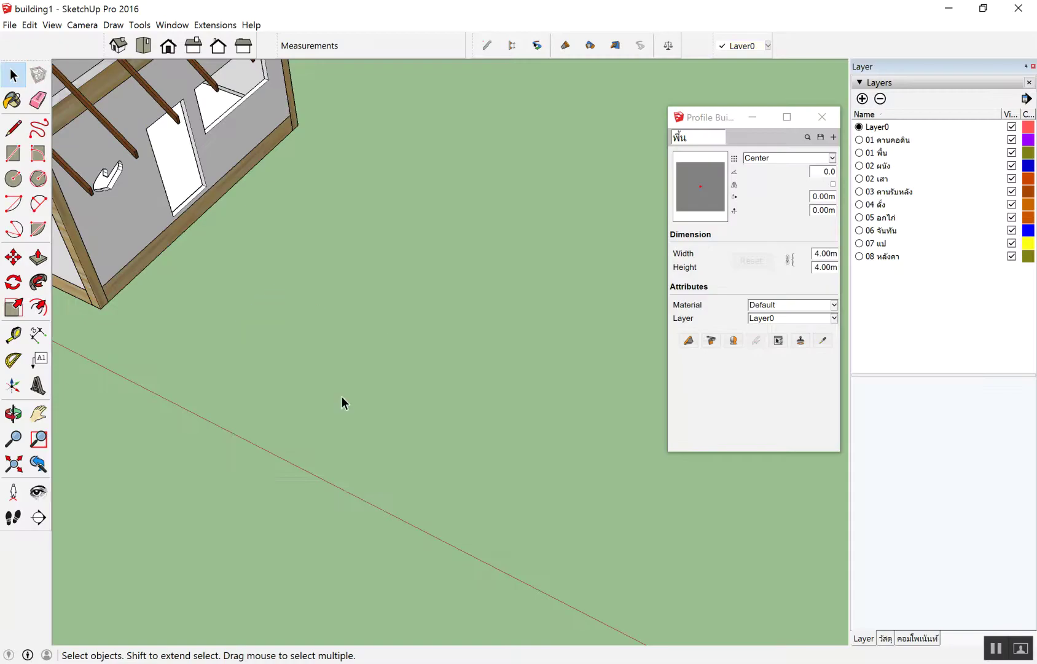
Step: Draw a new 1,1 m square on the ground
scroll(338, 333, "down", 1)
key("r")
left_click(272, 320)
left_click(481, 276)
type("1,1")
key("Return")
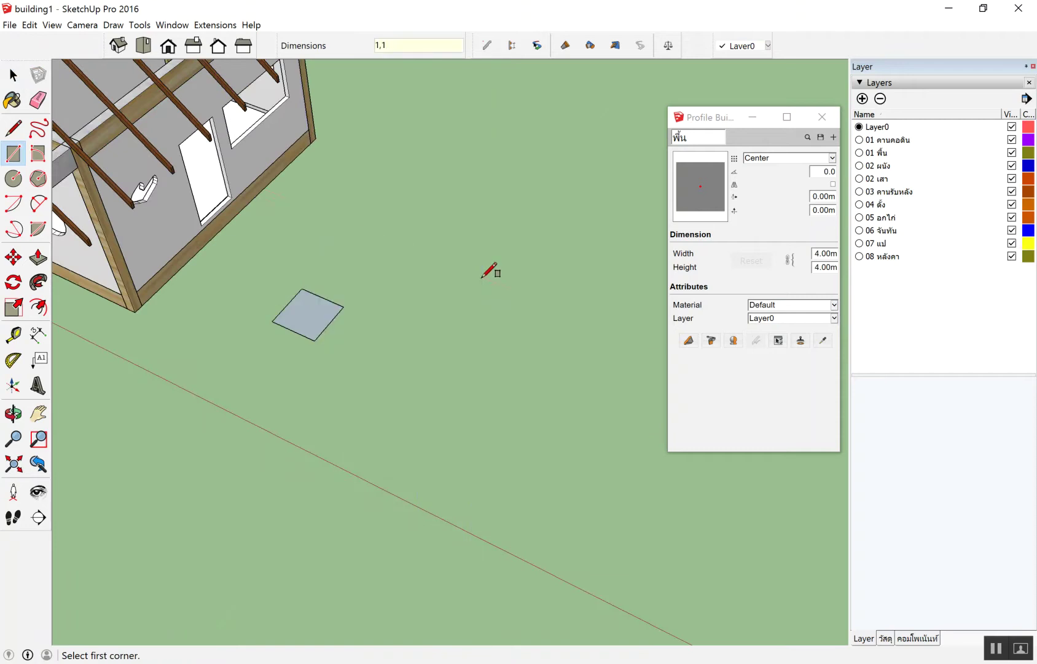
scroll(568, 312, "up", 3)
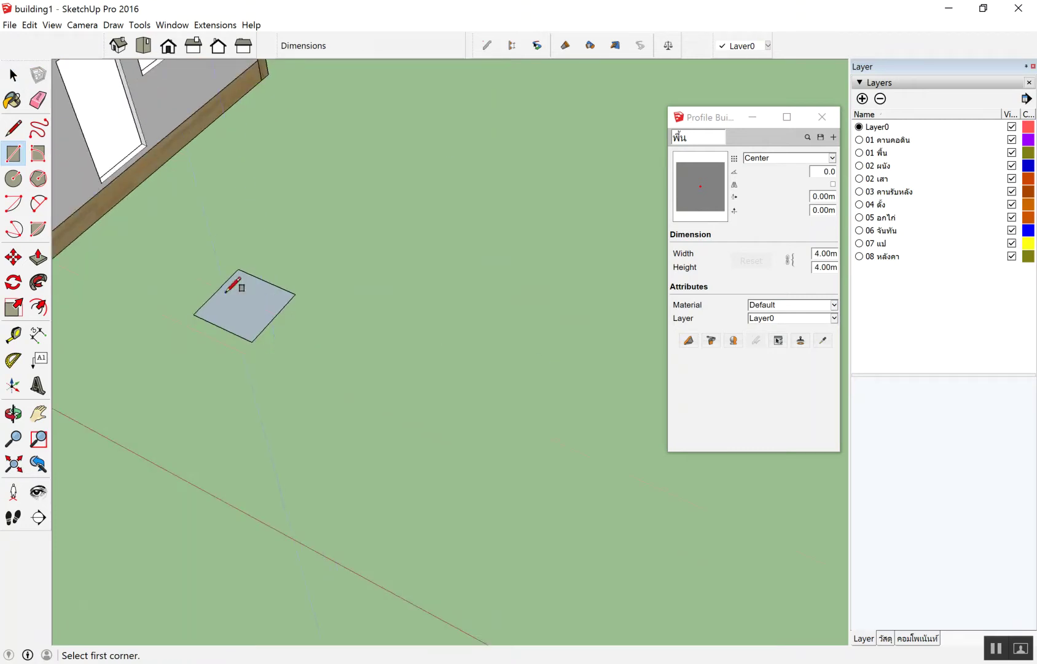
key("space")
scroll(163, 146, "up", 1)
scroll(346, 250, "down", 1)
Step: Push/pull the square up into a 0.3 thick slab
key("p")
left_click(274, 317)
left_click(267, 265)
type("0.3")
key("Return")
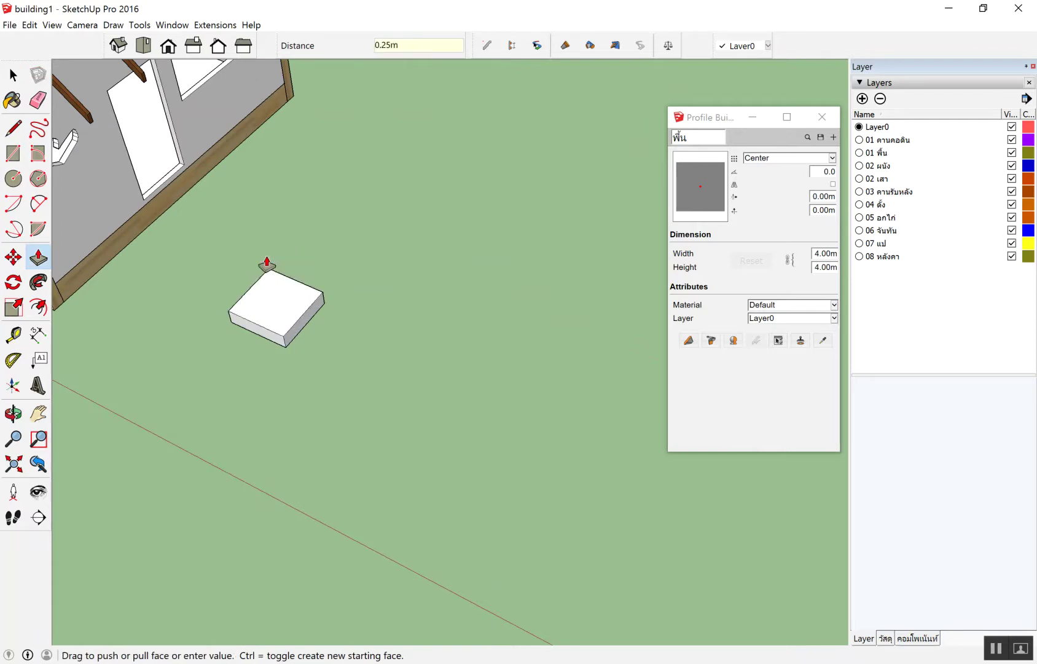
key("space")
Step: Copy the slab and paste a copy to the right of the original
scroll(248, 215, "up", 1)
left_click_drag(174, 248, 399, 422)
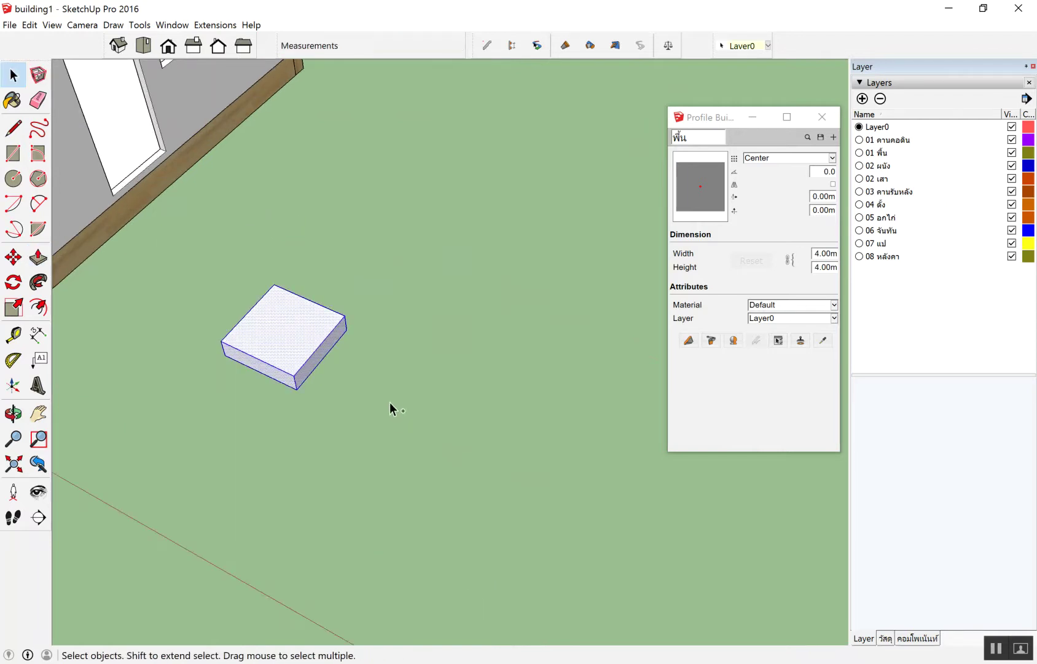
key("m")
key("ctrl+c")
key("ctrl+v")
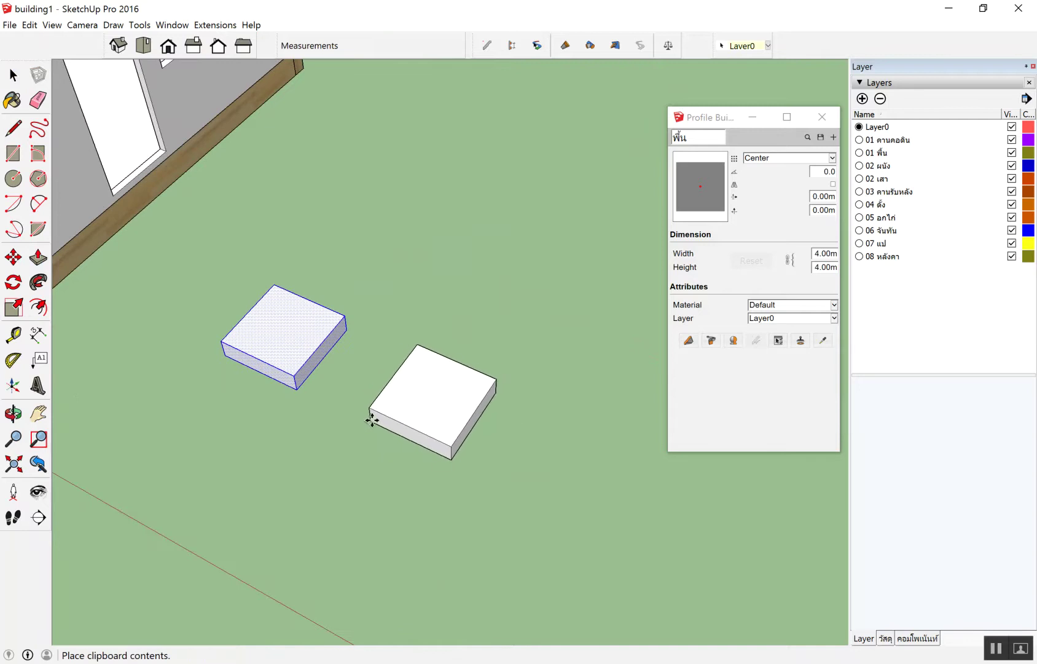
left_click(370, 416)
scroll(354, 385, "up", 1)
scroll(304, 317, "down", 2)
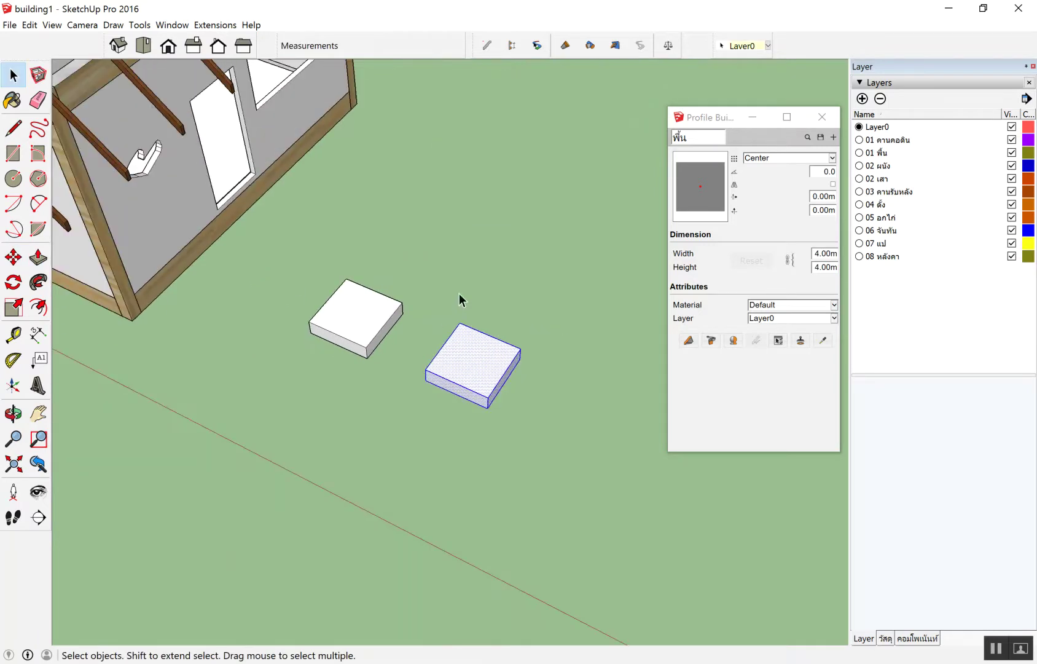
scroll(393, 282, "up", 2)
Step: Make the left slab into a group
left_click_drag(227, 223, 467, 416)
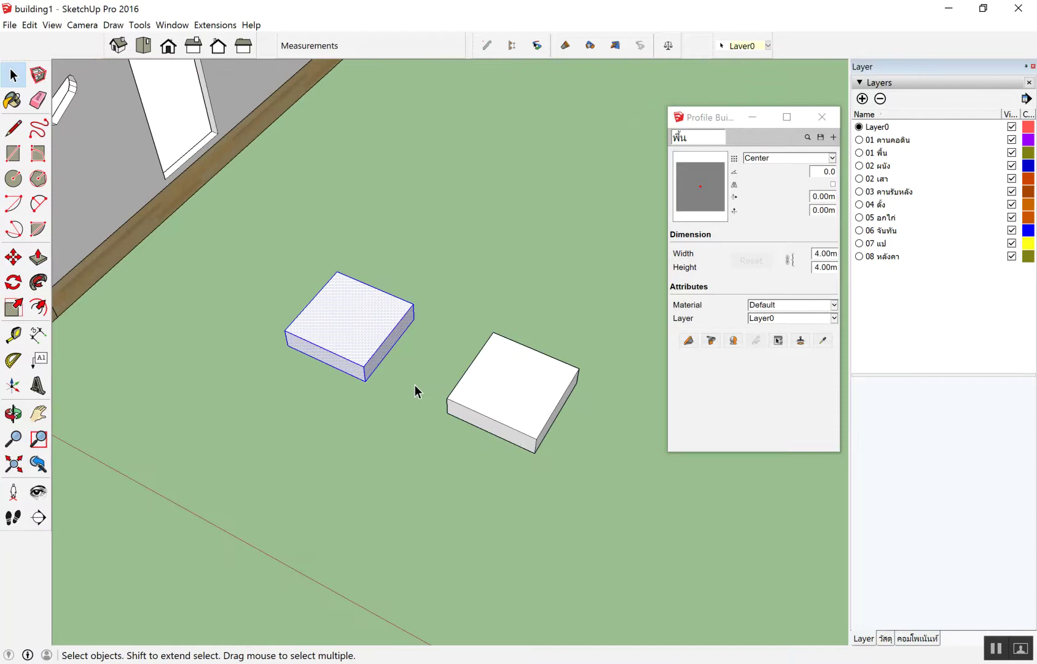
right_click(322, 301)
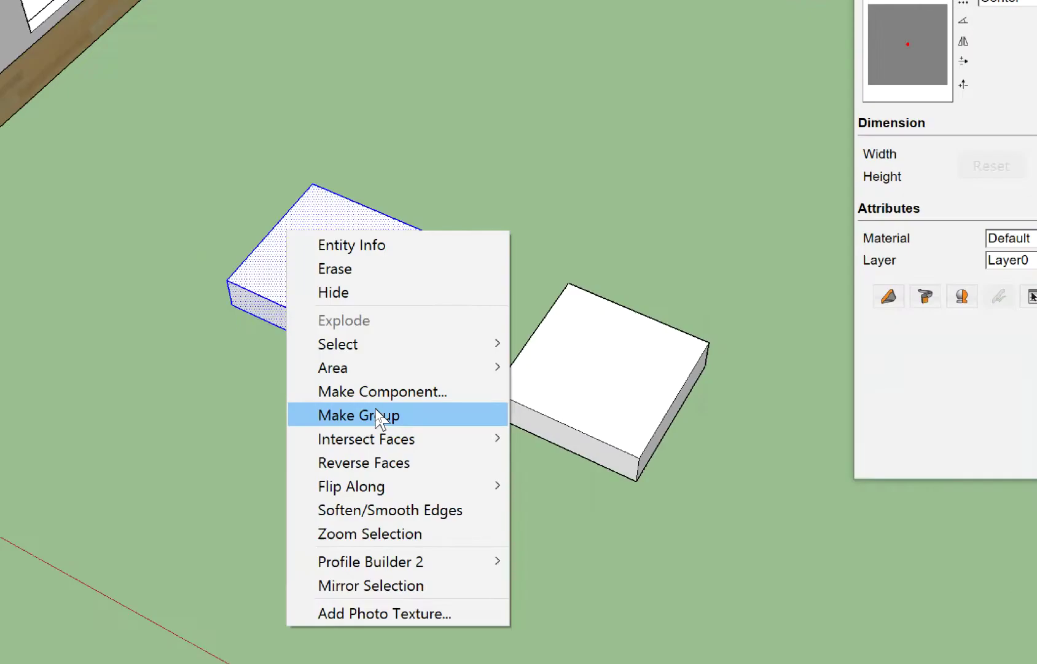
left_click(376, 409)
middle_click_drag(394, 423, 644, 411)
Step: Make the right slab component F1, confirming replacement of the existing definition
left_click_drag(420, 260, 625, 473)
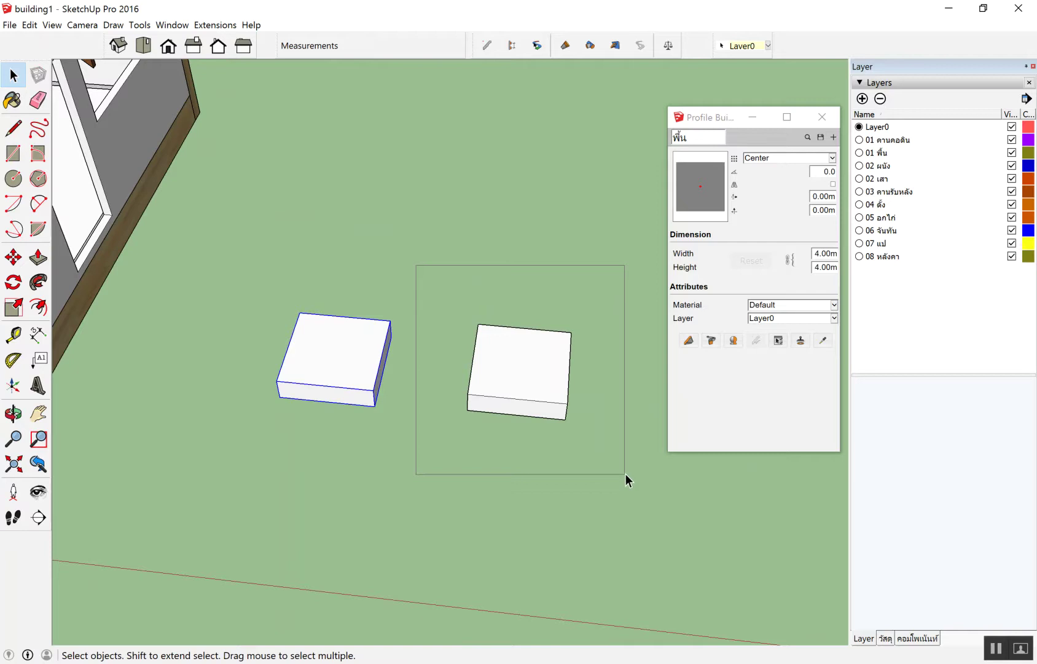
right_click(506, 347)
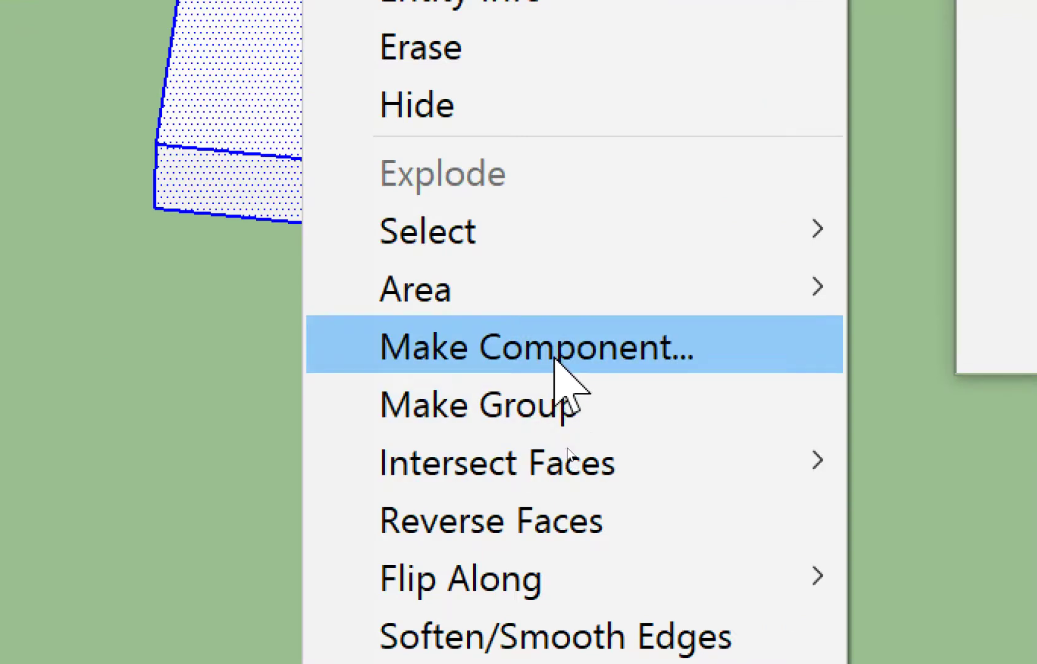
left_click(554, 360)
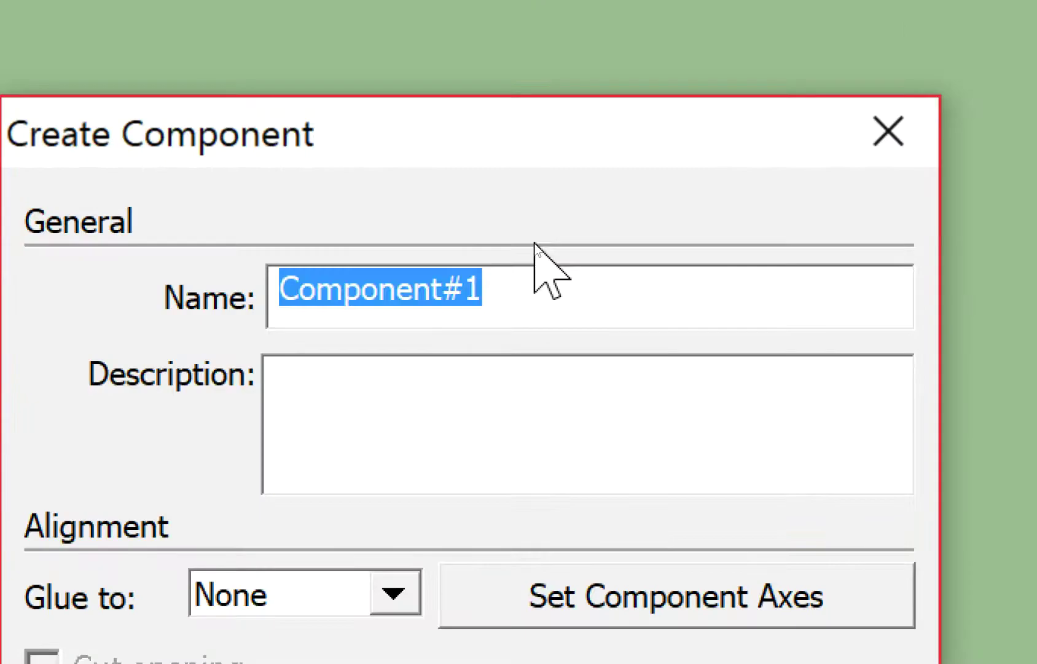
type("F1")
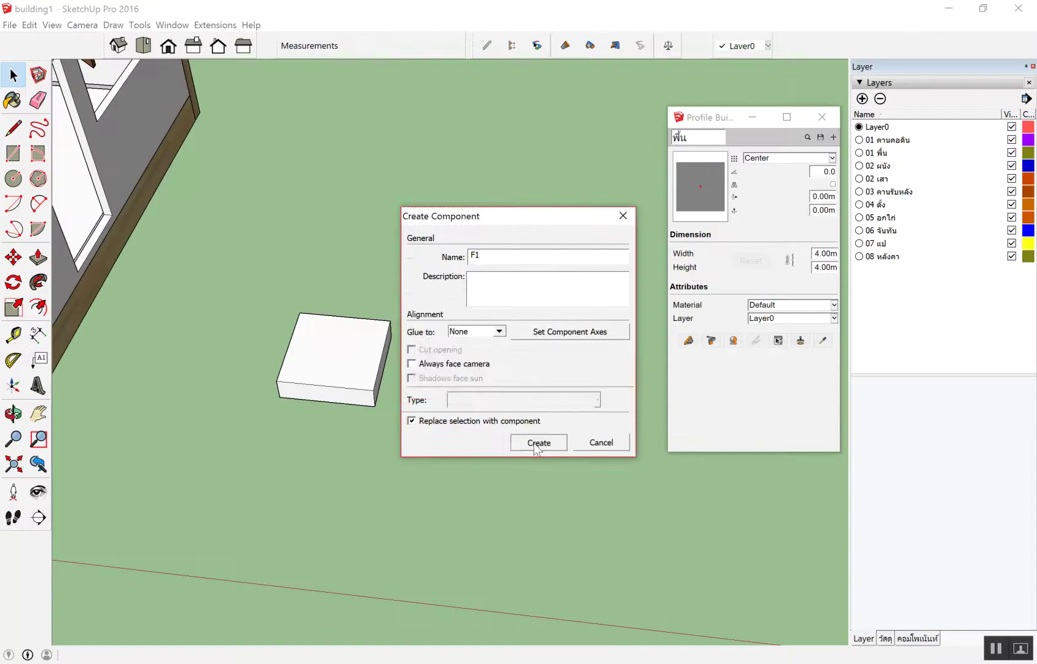
left_click(539, 446)
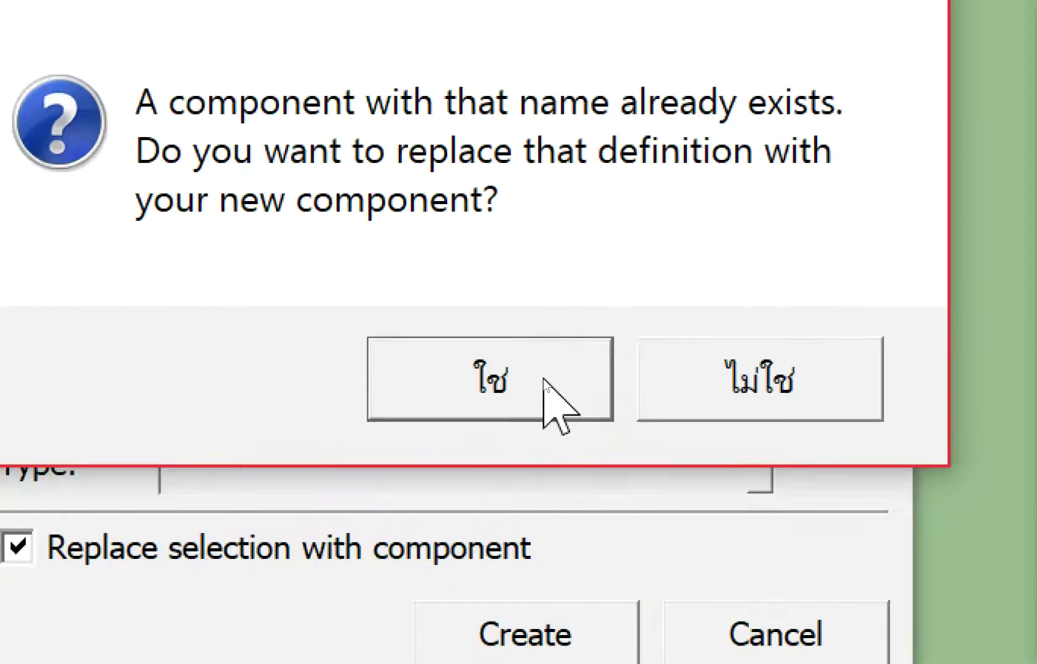
left_click(544, 380)
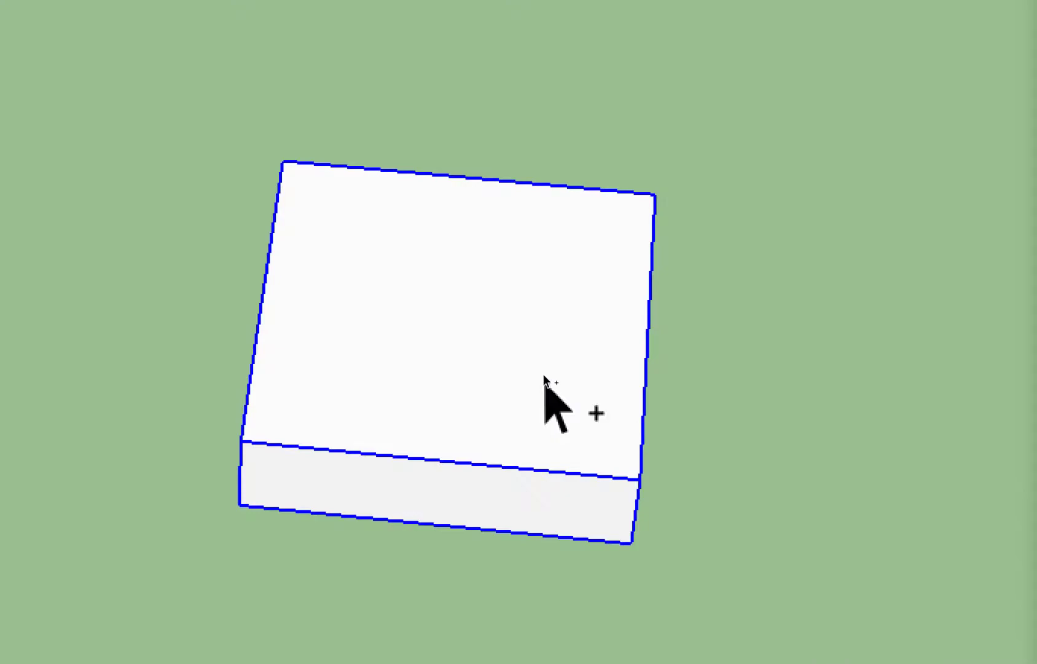
scroll(400, 343, "down", 3)
scroll(531, 448, "up", 3)
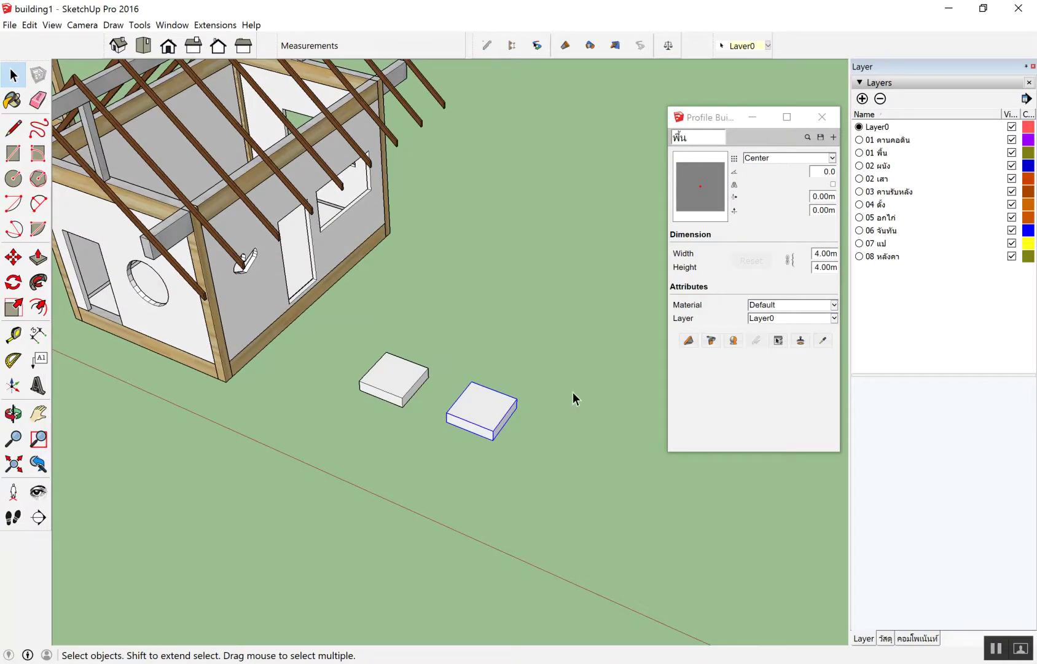
Step: Copy both footing boxes 2 m along the green axis
left_click_drag(344, 322, 594, 512)
scroll(553, 430, "up", 2)
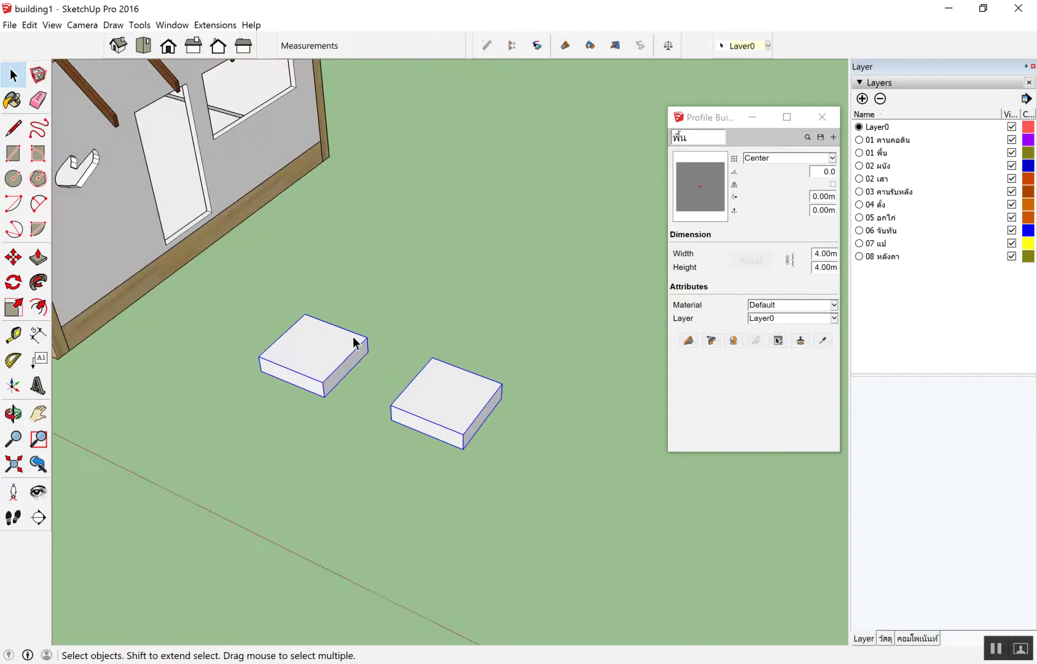
mouse_move(251, 265)
left_mouse_down()
mouse_move(431, 481)
mouse_move(554, 547)
left_mouse_up()
key("m")
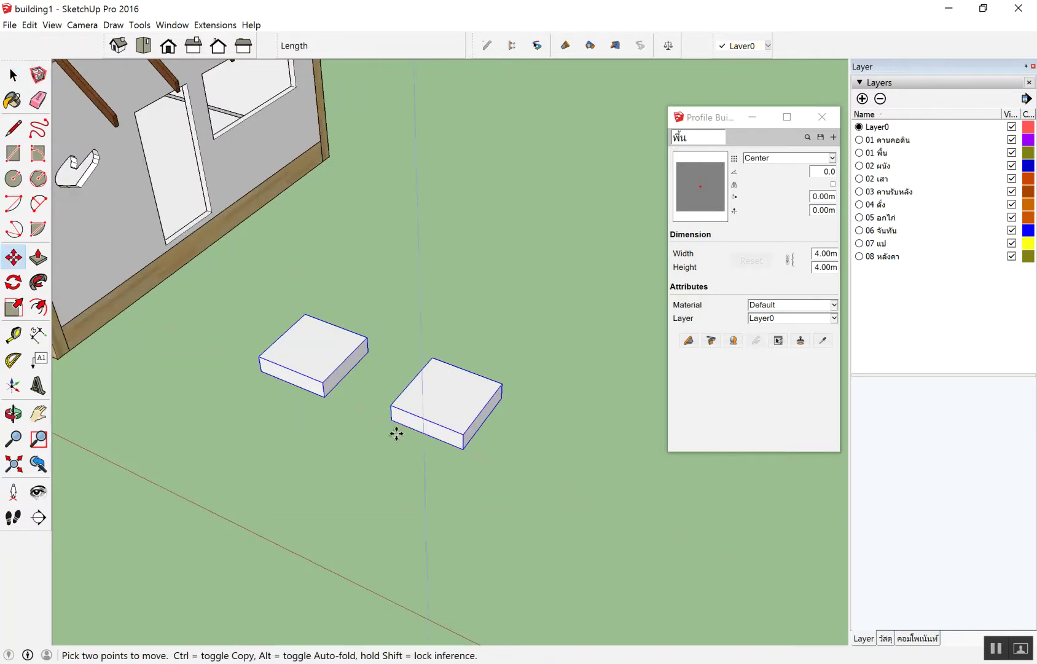
left_click(366, 476)
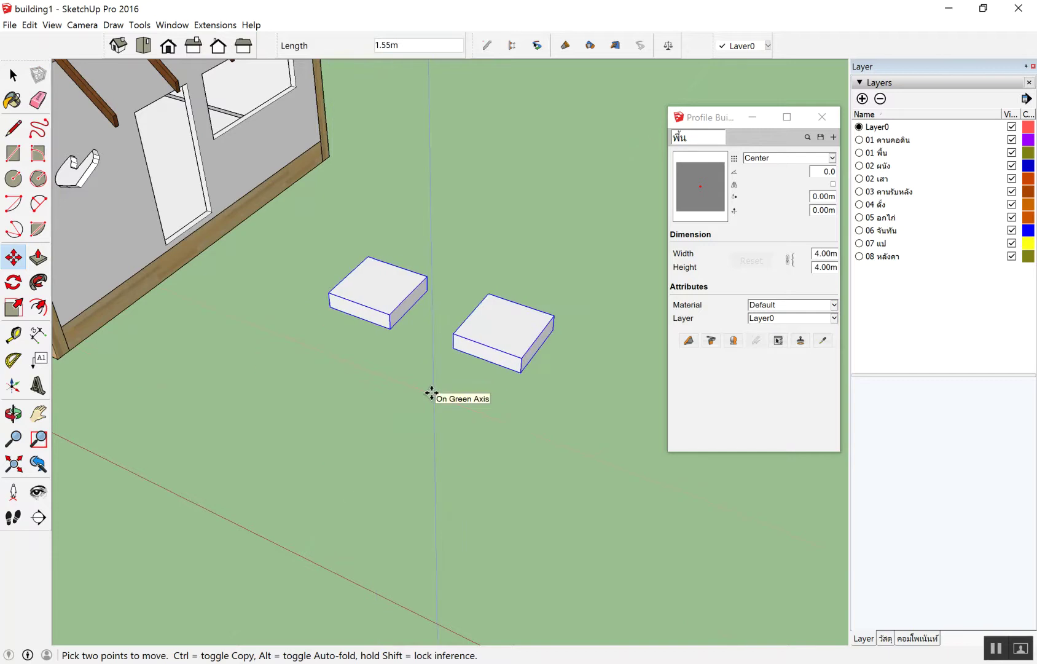
key("ctrl")
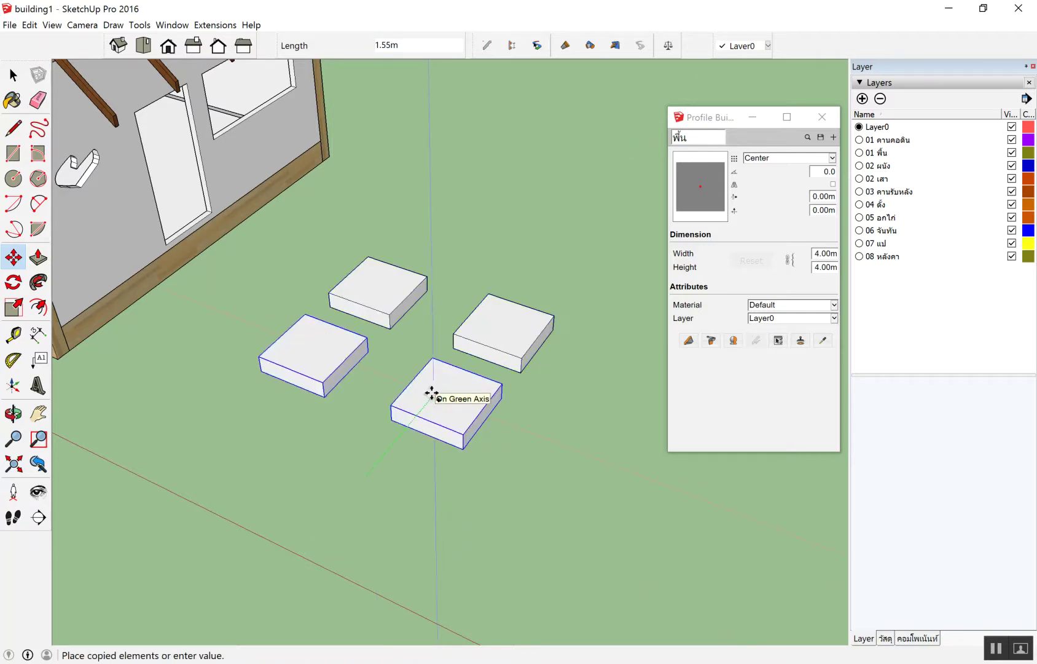
type("2")
key("Return")
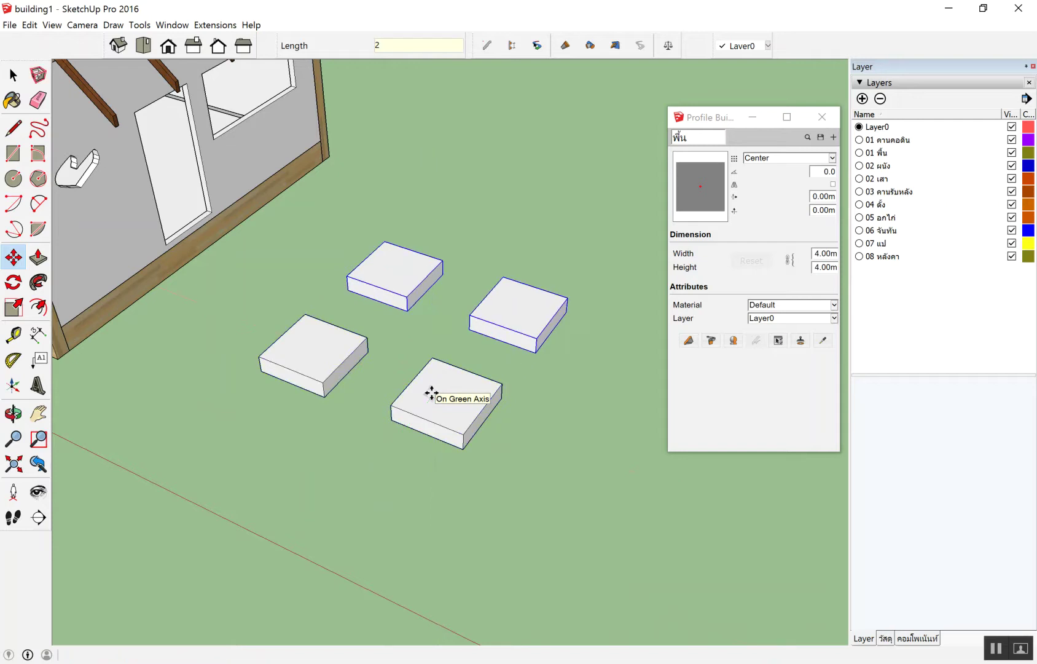
Step: Repeat the copy x5 to form two rows of six footings
type("x5")
key("Return")
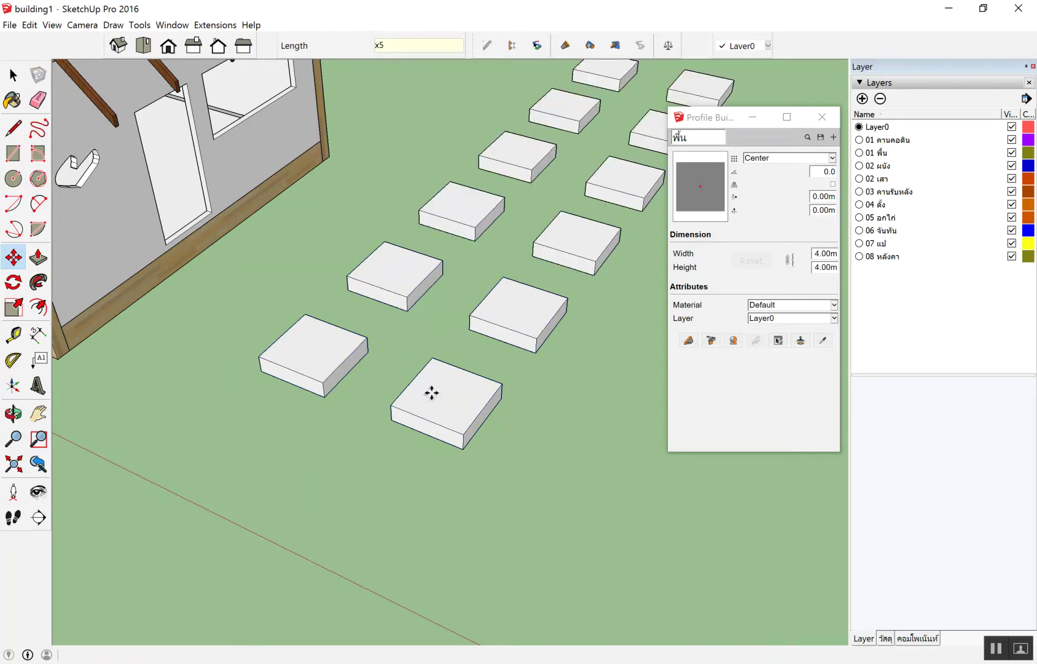
key("space")
scroll(524, 409, "down", 3)
scroll(524, 409, "down", 2)
scroll(507, 132, "up", 3)
scroll(553, 147, "up", 2)
scroll(590, 161, "down", 3)
scroll(416, 187, "down", 2)
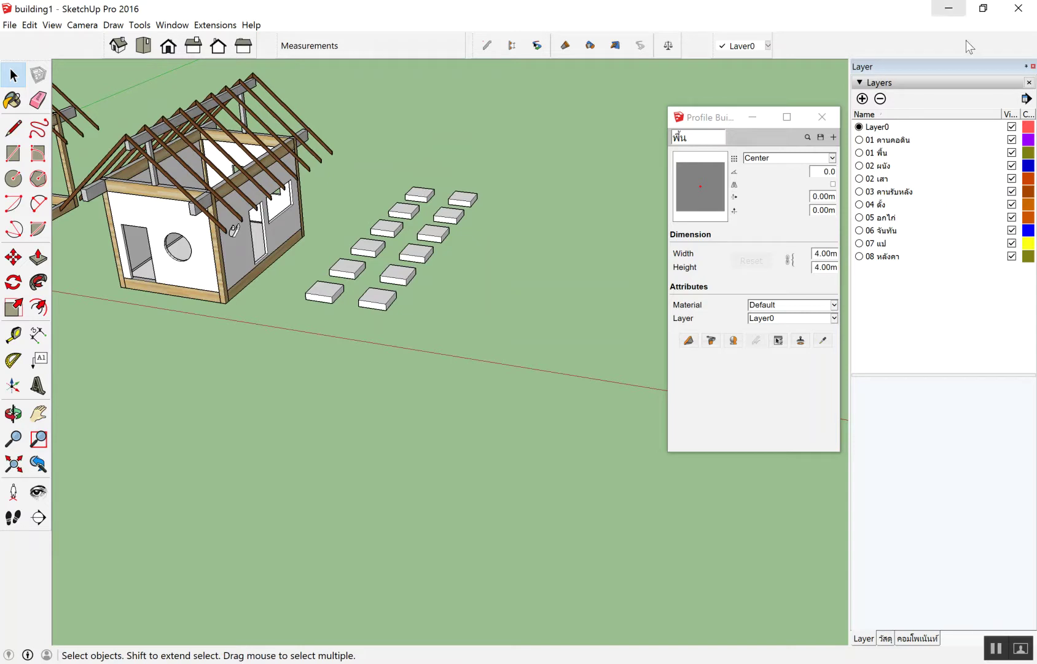
Step: Close Profile Builder and delete ten of the arrayed footings
left_click(827, 121)
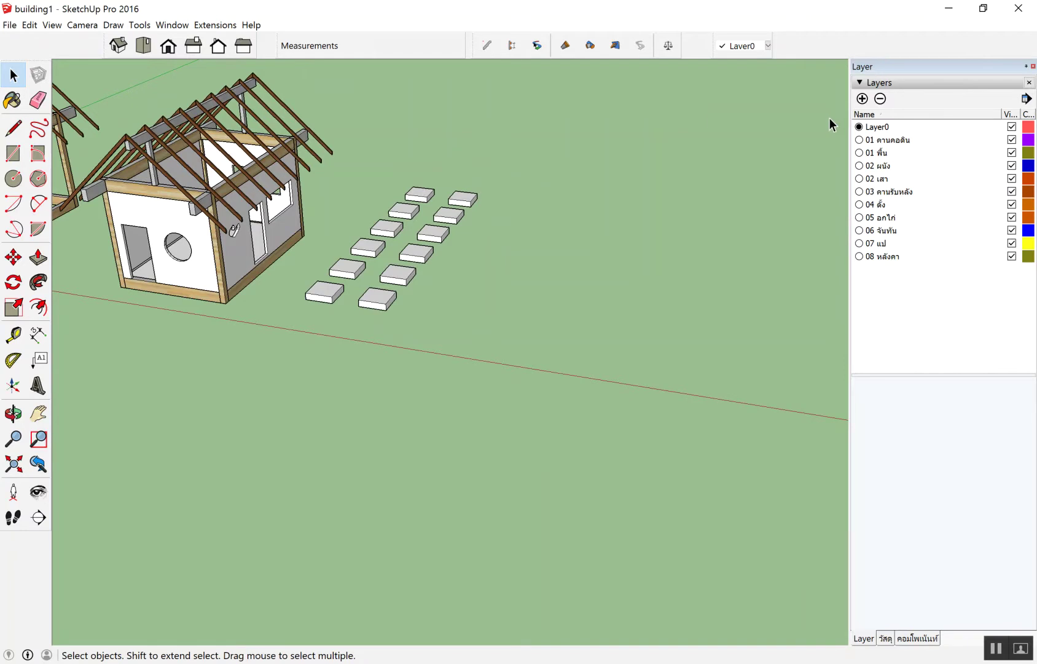
mouse_move(419, 215)
middle_mouse_down()
mouse_move(259, 153)
mouse_move(439, 384)
mouse_move(480, 375)
mouse_move(495, 342)
middle_mouse_up()
scroll(493, 335, "up", 3)
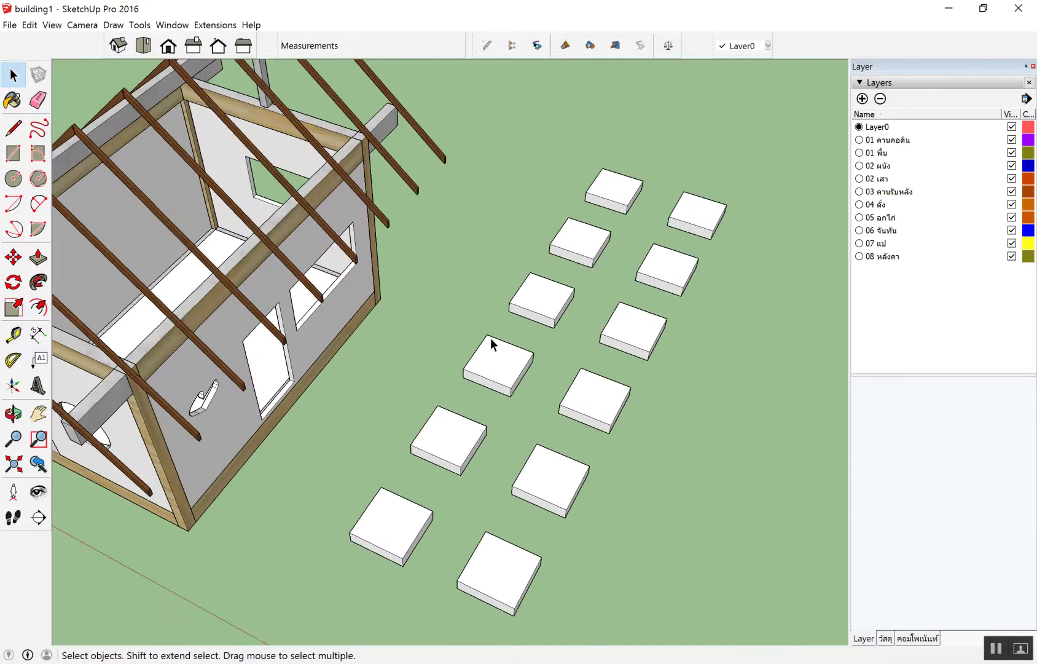
scroll(491, 337, "down", 2)
scroll(618, 376, "down", 1)
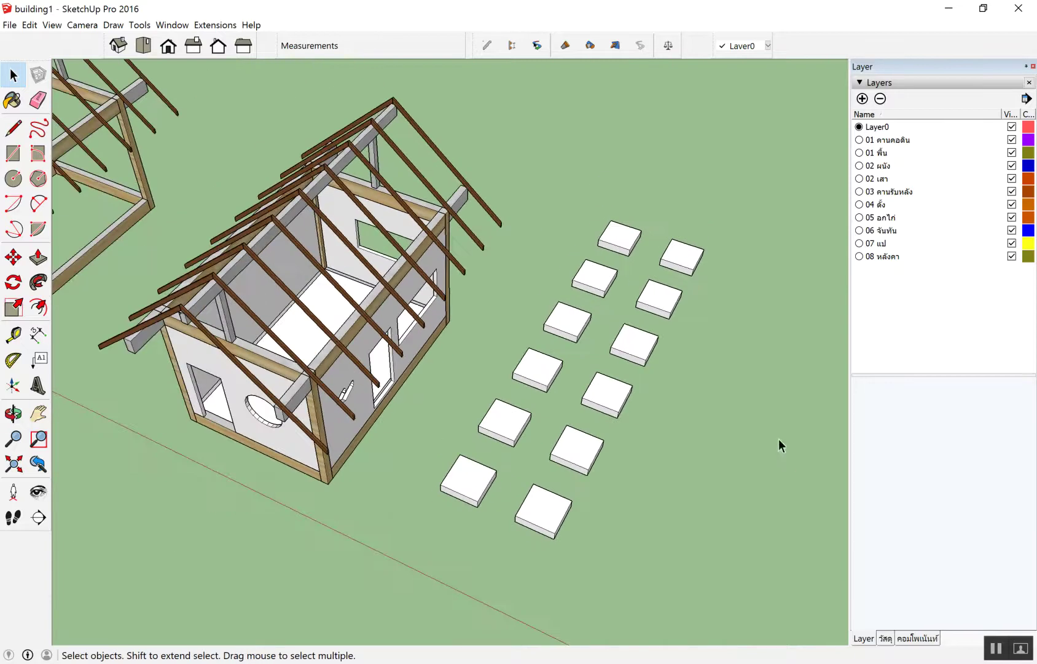
left_click_drag(705, 203, 517, 437)
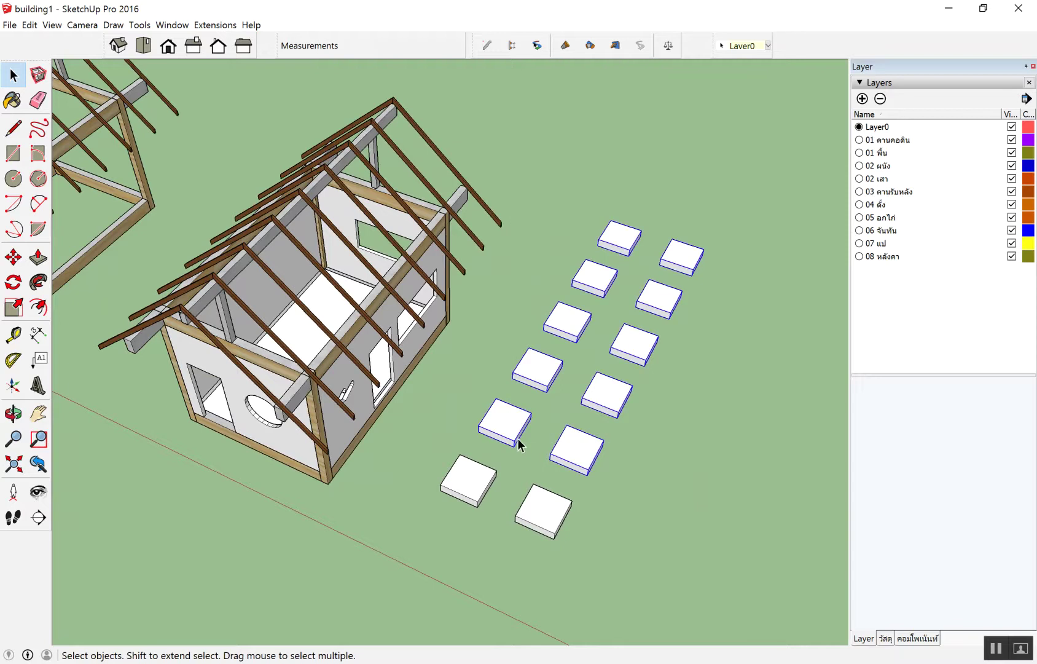
key("Delete")
Step: Copy the remaining footing pair and paste four more pairs stepping upward in two rows
middle_click_drag(564, 434, 611, 441)
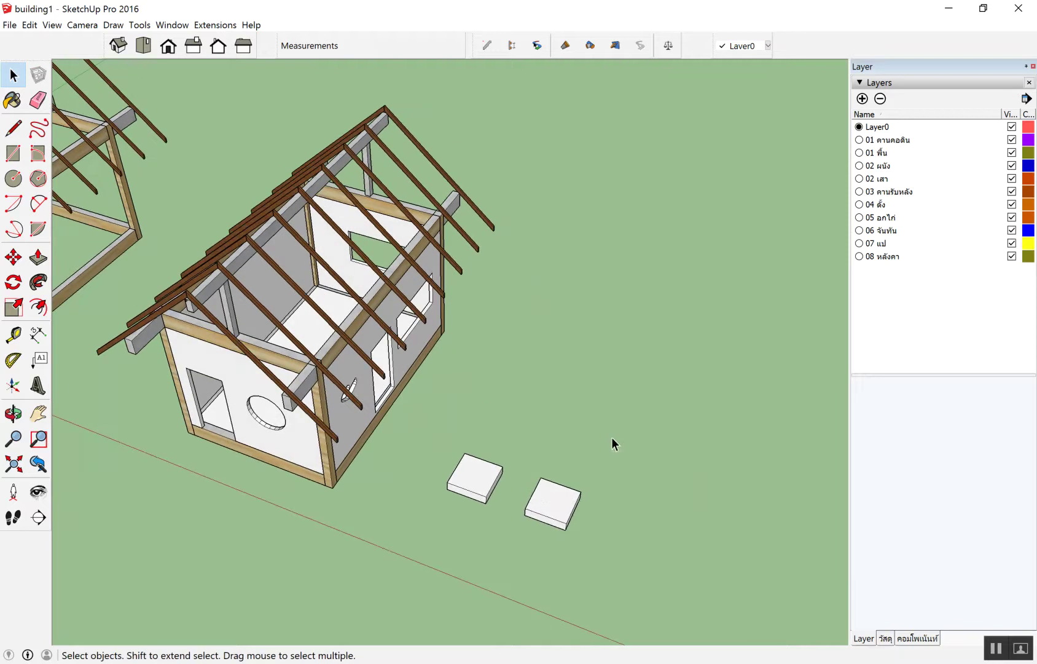
left_click_drag(612, 441, 435, 547)
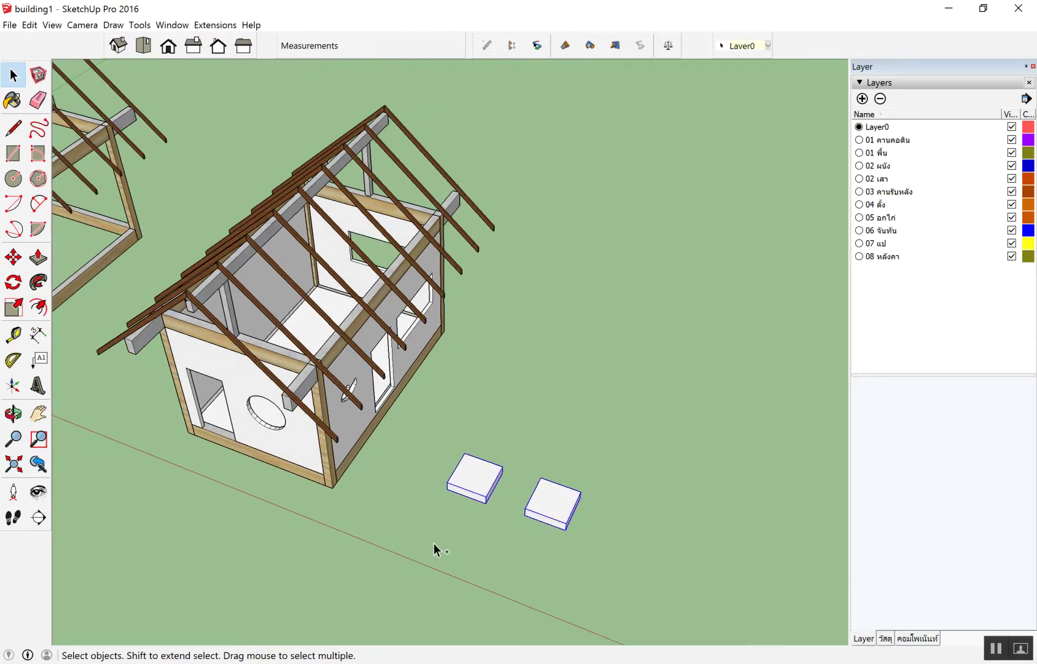
key("ctrl+c")
key("ctrl+v")
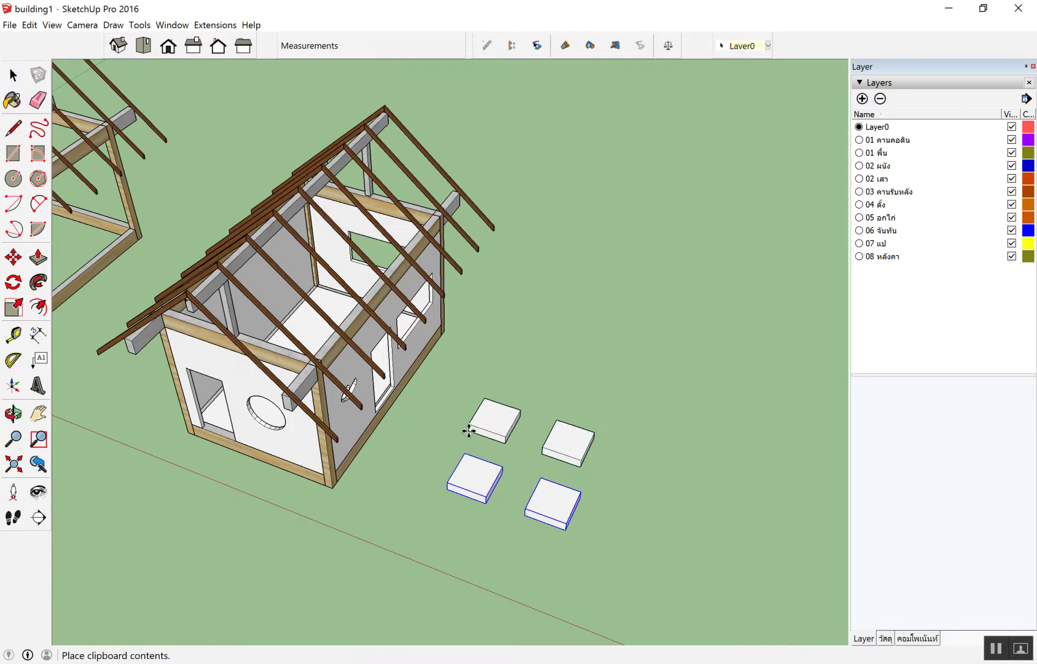
left_click(478, 440)
key("ctrl+v")
left_click(515, 386)
key("ctrl+v")
left_click(548, 339)
key("ctrl+v")
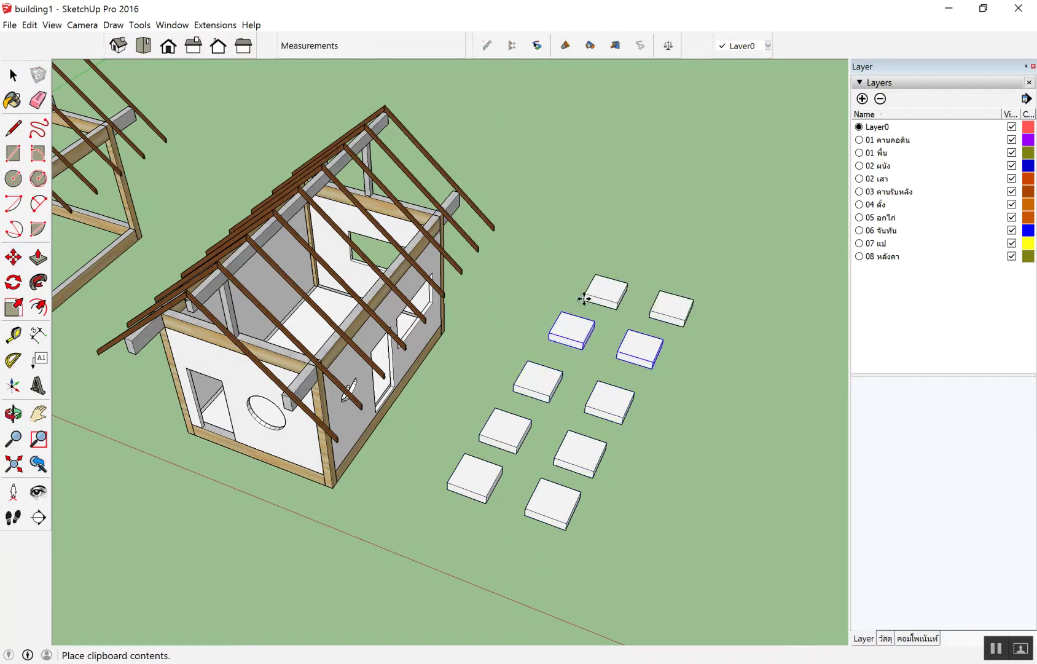
left_click(584, 286)
key("space")
mouse_move(674, 433)
middle_mouse_down()
mouse_move(788, 338)
mouse_move(587, 457)
mouse_move(716, 490)
mouse_move(683, 491)
mouse_move(707, 539)
middle_mouse_up()
left_click(702, 540)
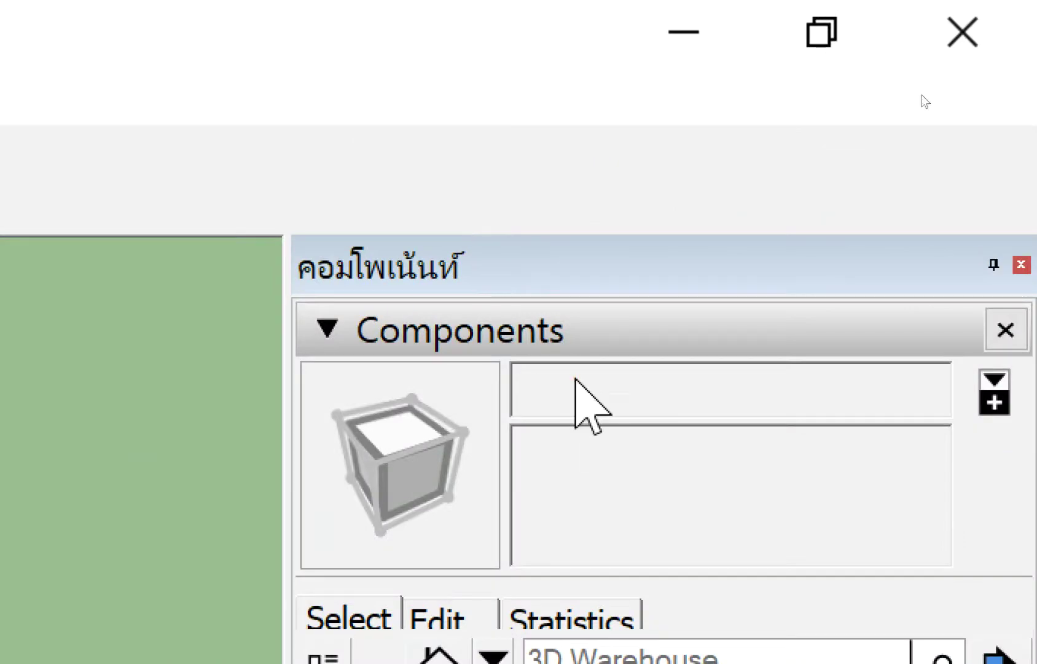
Step: Enlarge the Components In Model list so Chris and F1 are visible
mouse_move(591, 298)
left_mouse_down()
mouse_move(336, 232)
mouse_move(562, 355)
left_mouse_up()
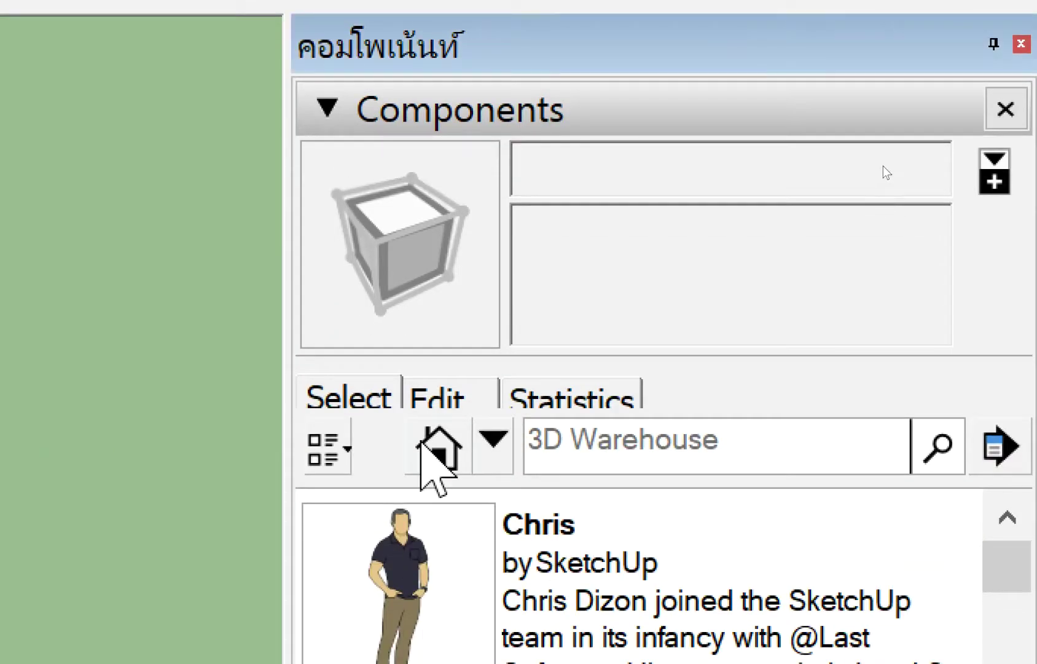
scroll(430, 344, "down", 2)
scroll(410, 344, "up", 2)
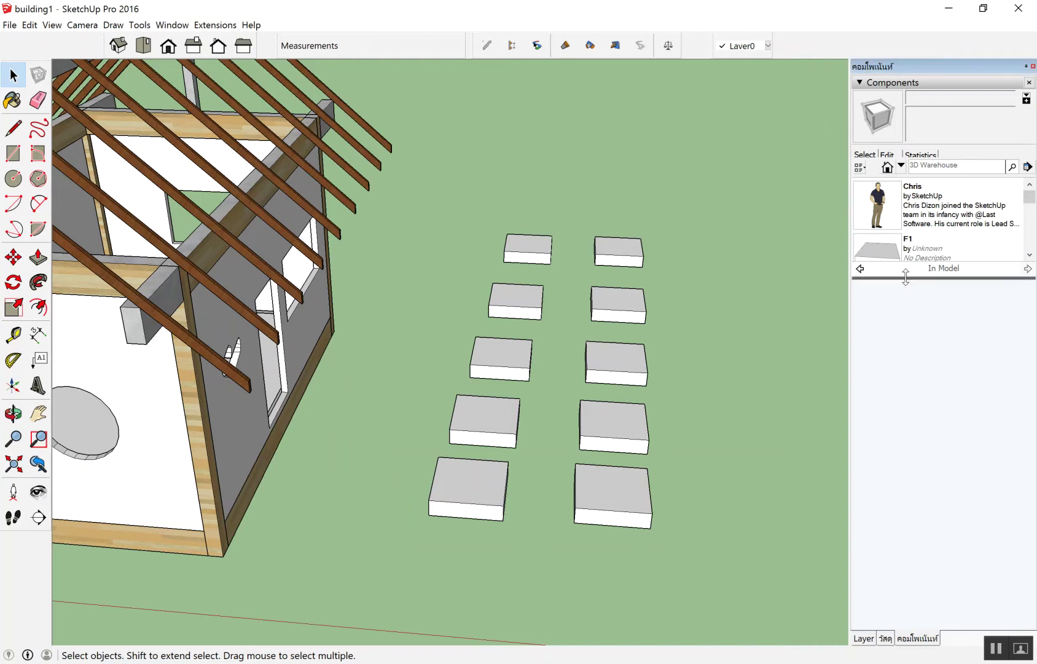
left_click_drag(903, 277, 933, 416)
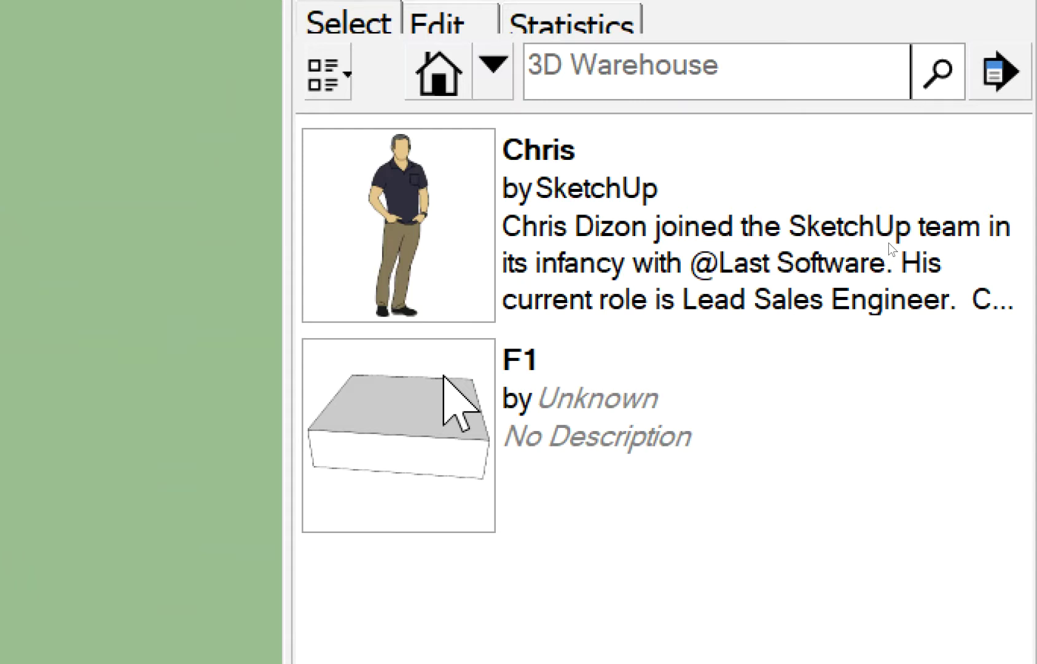
Step: Rename the F1 component to F2
left_click(443, 376)
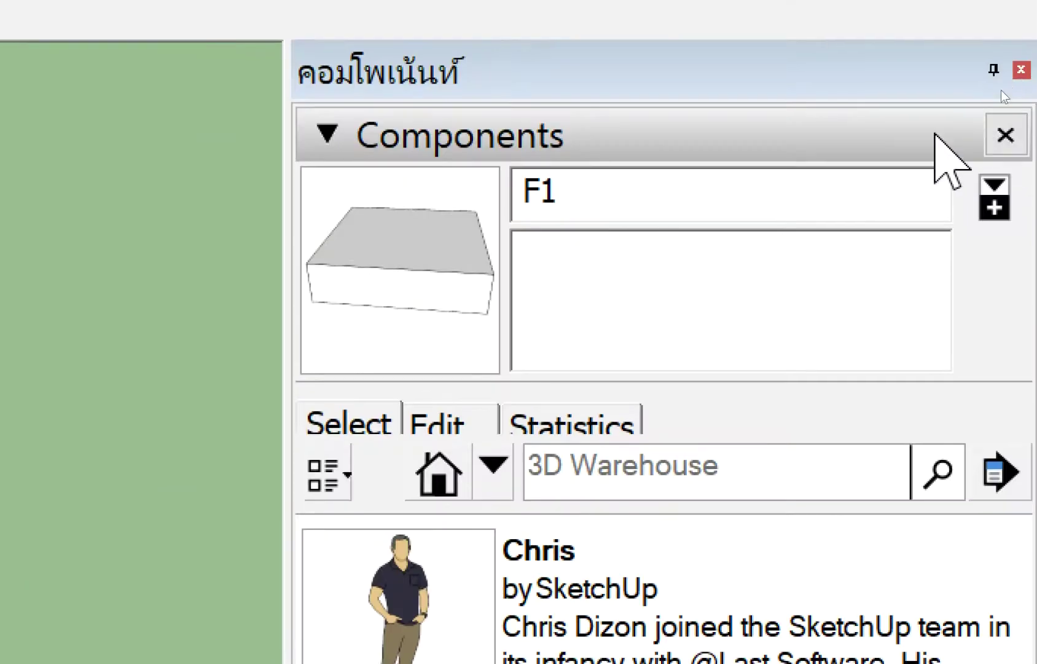
left_click(826, 185)
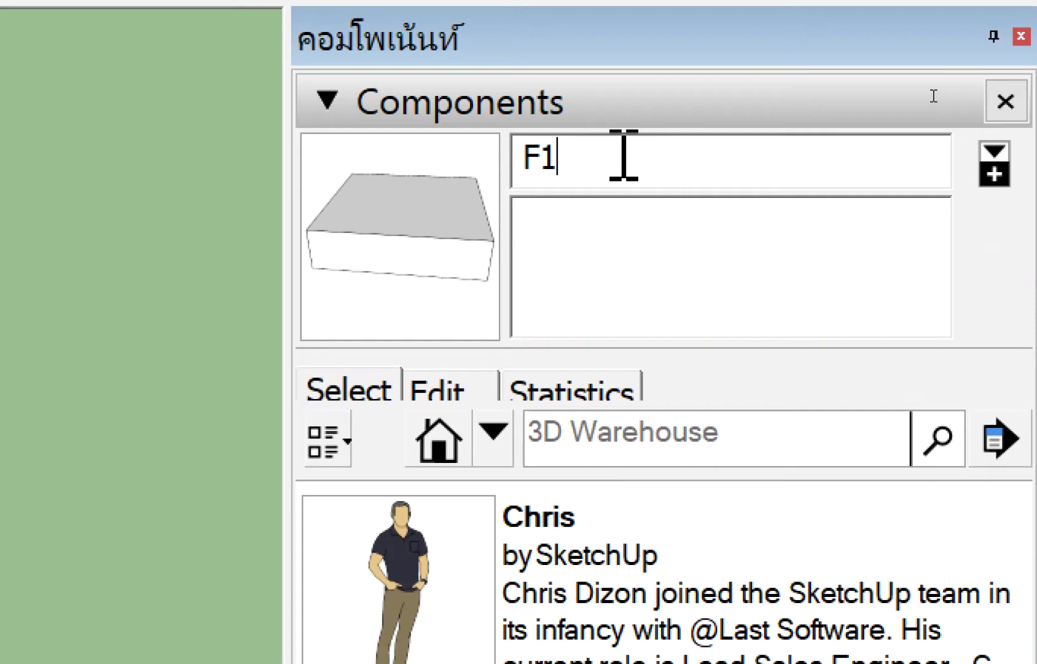
key("BackSpace")
type("2")
key("Home")
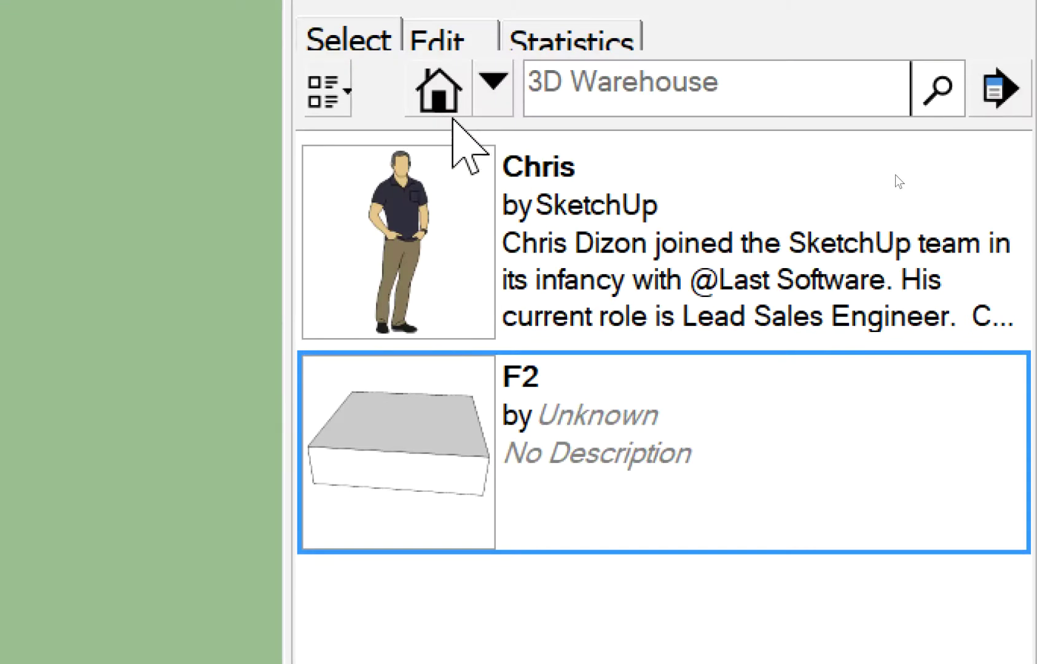
Step: Rename the Chris person figure component to a Thai name
left_click(430, 240)
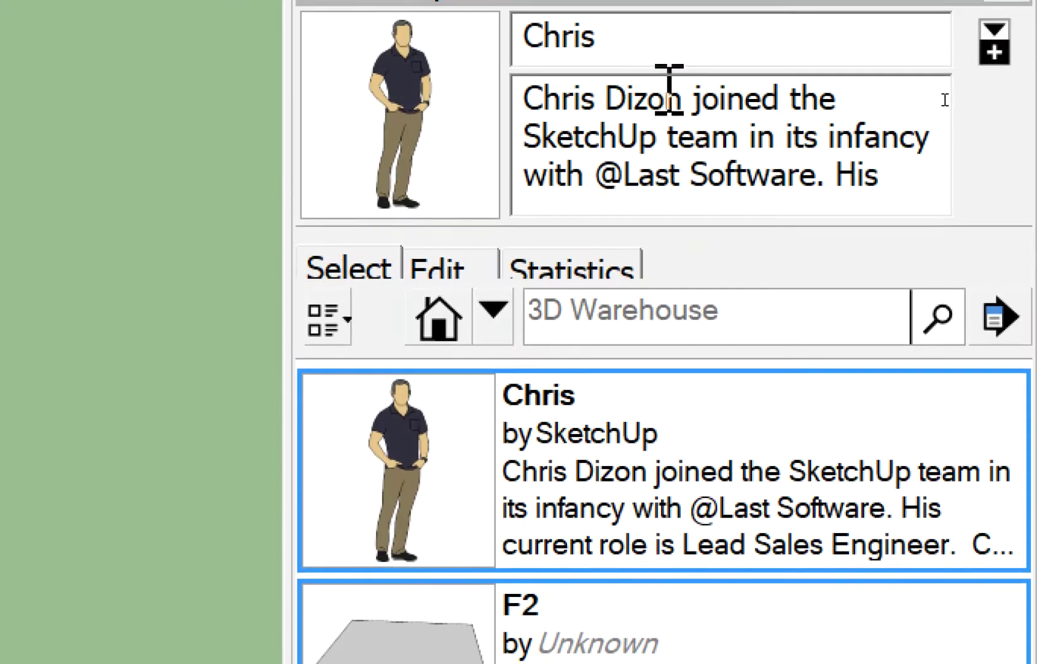
key("BackSpace")
key("BackSpace")
key("BackSpace")
key("BackSpace")
type("สม")
type("ชขา")
key("BackSpace")
key("BackSpace")
type("าย")
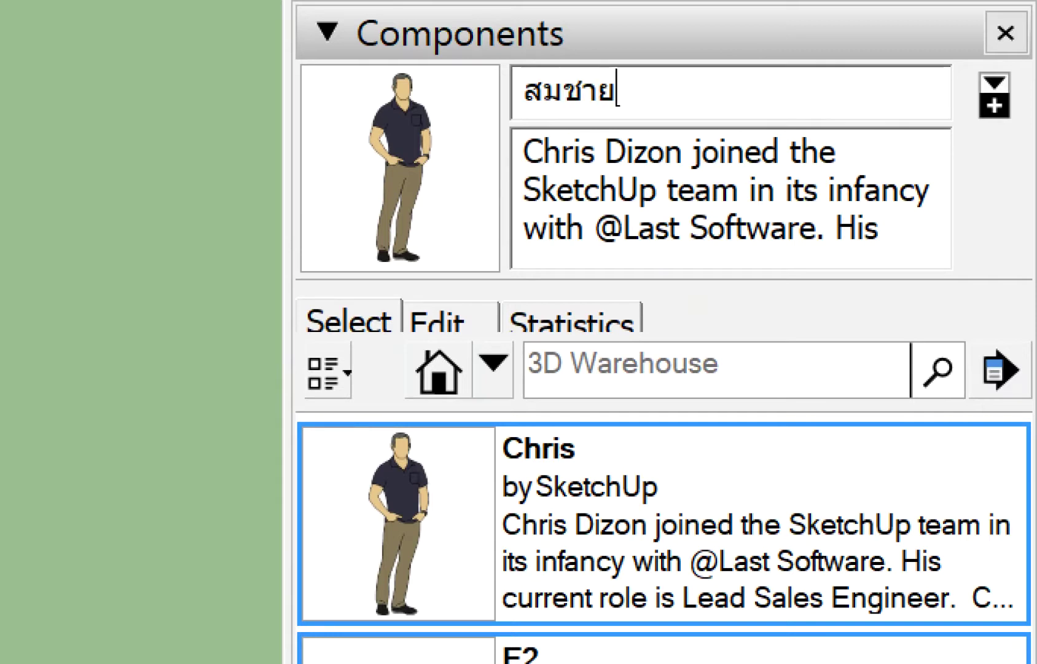
key("Return")
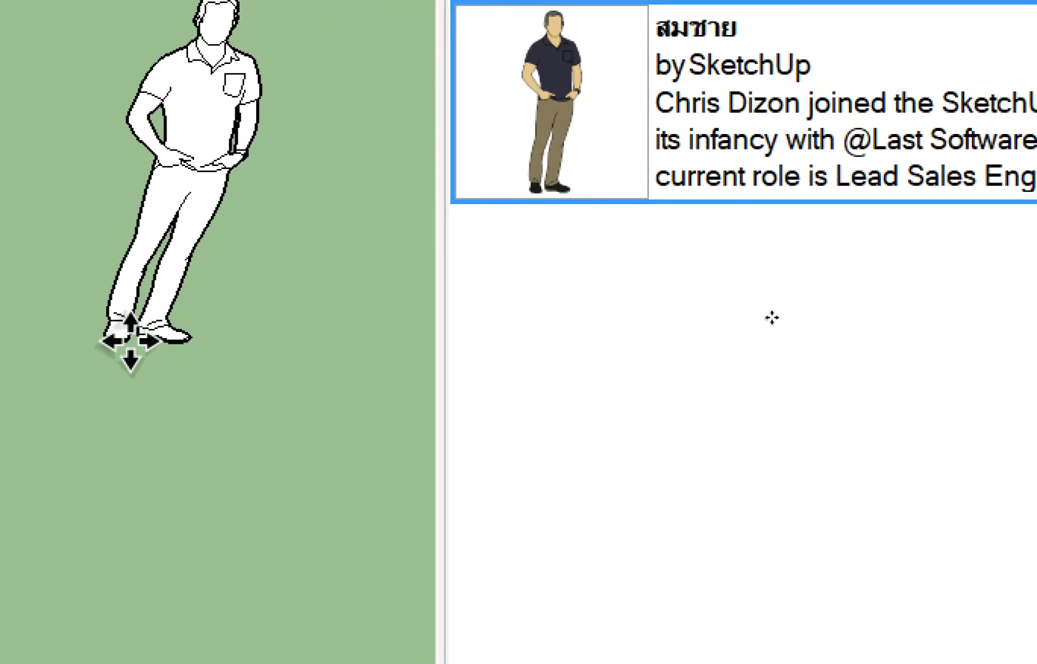
key("Escape")
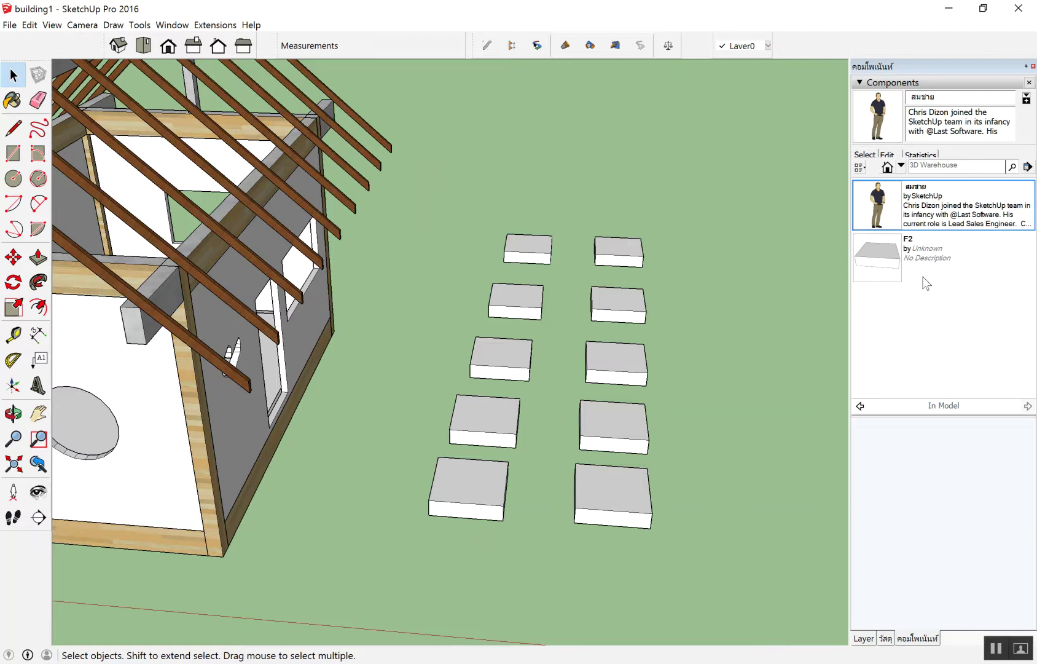
Step: Place extra F2 slab copies beyond the top pair, then select and delete two of them
left_click(889, 255)
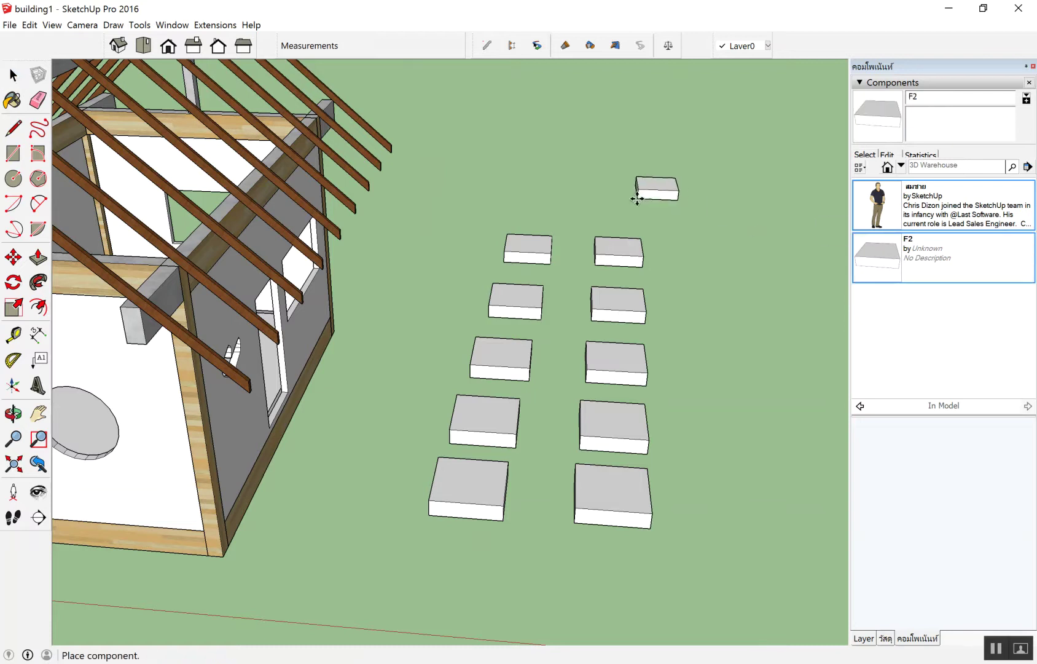
left_click(613, 185)
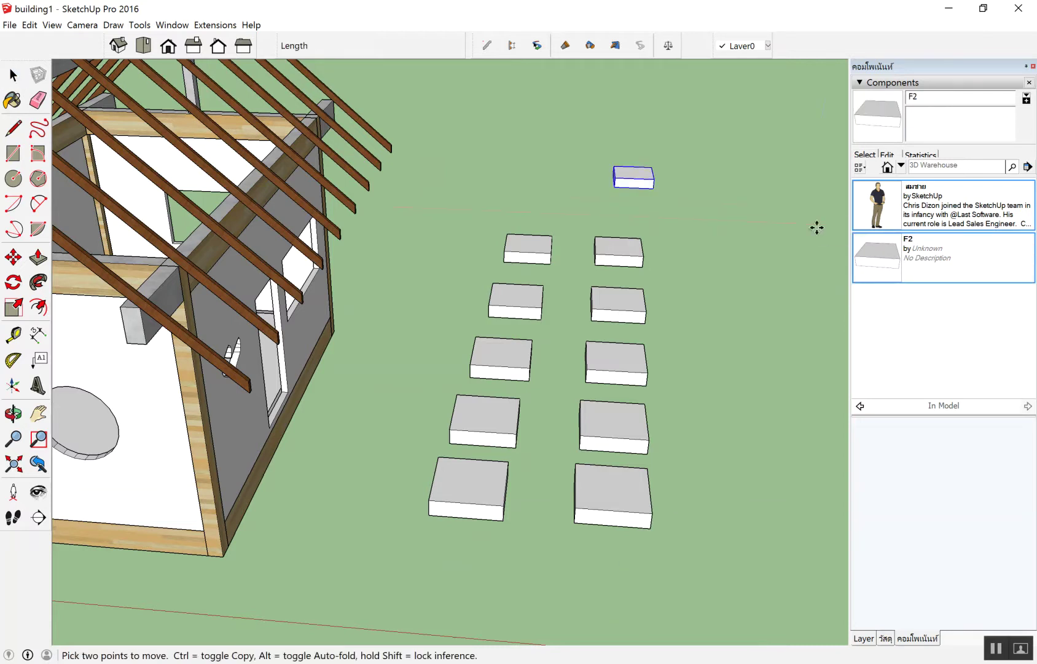
left_click(875, 261)
left_click(687, 215)
key("space")
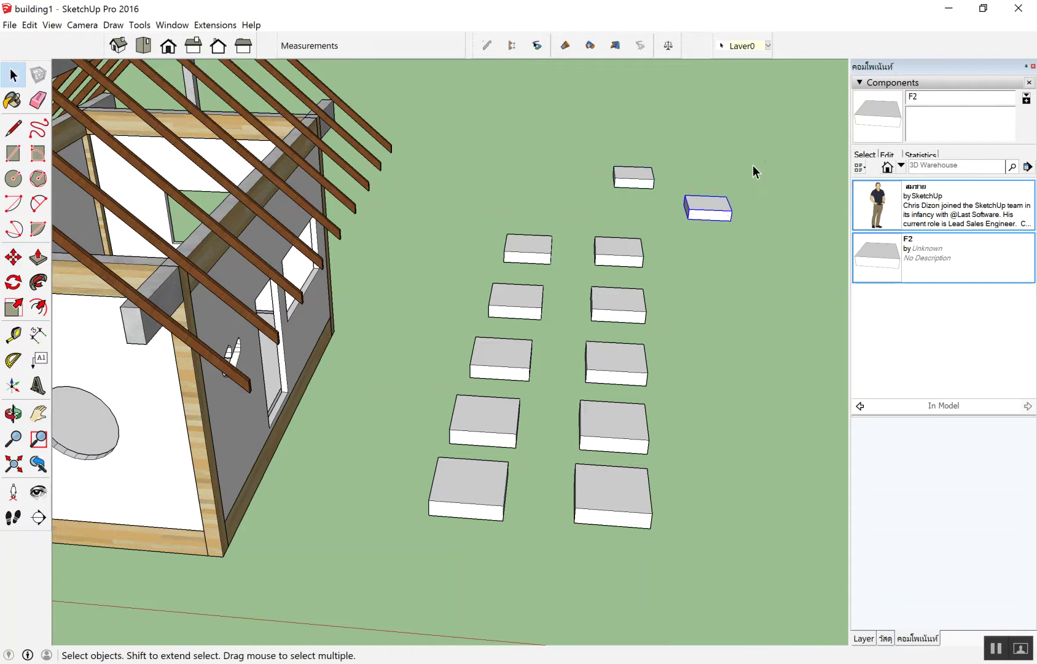
left_click_drag(611, 222, 582, 214)
key("Delete")
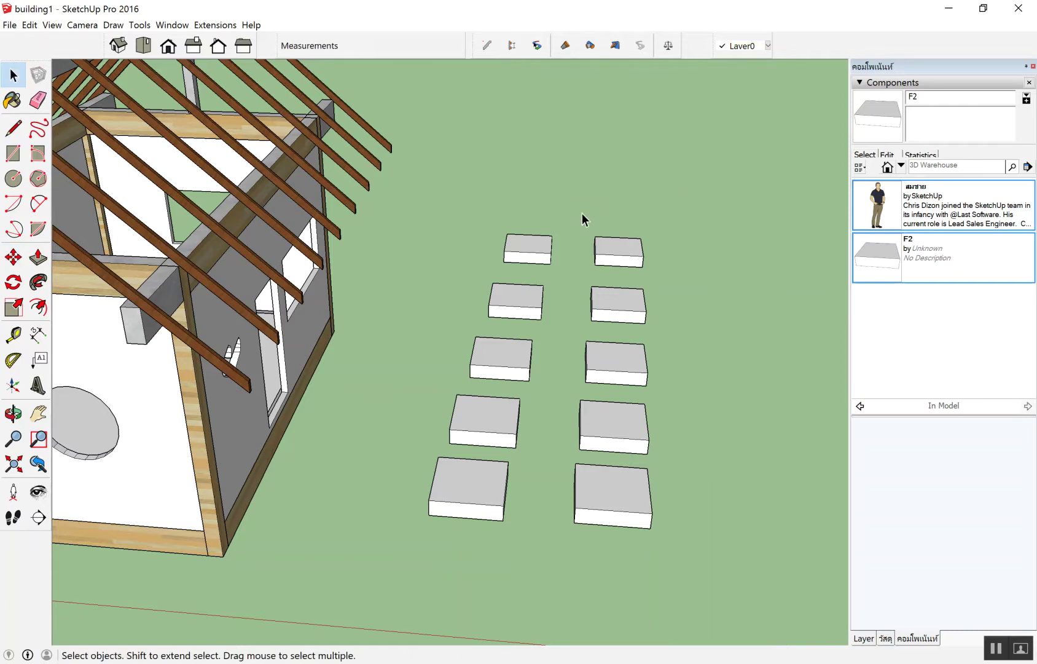
Step: Raise the nearby F2 slab's top face upward into a tall cube
middle_click_drag(514, 318, 467, 438)
scroll(468, 437, "up", 2)
scroll(467, 439, "down", 3)
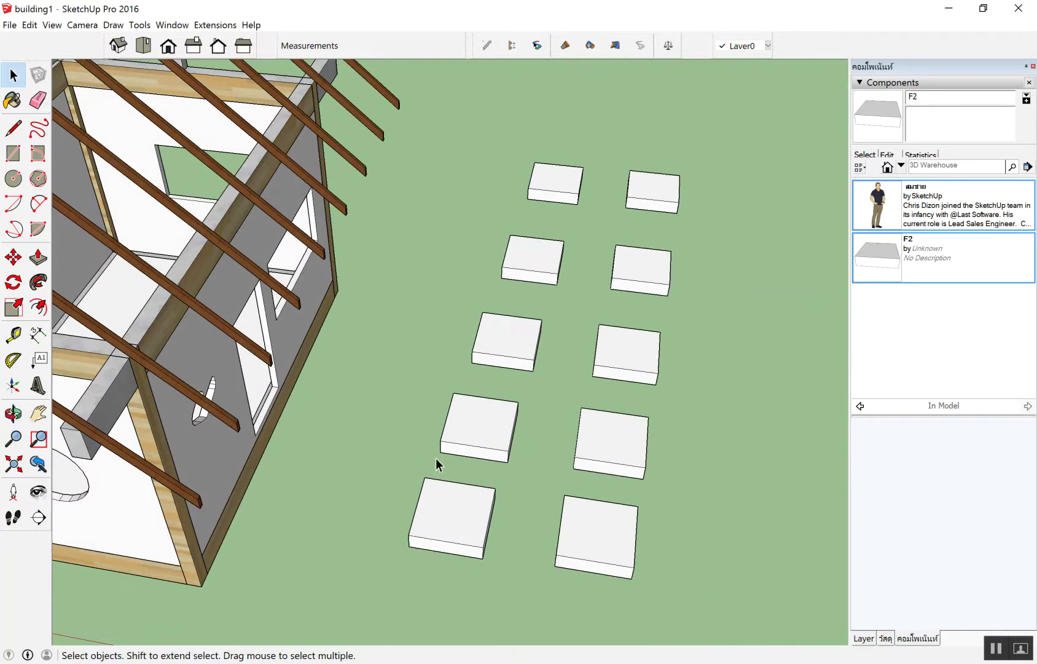
scroll(436, 458, "up", 2)
scroll(452, 456, "up", 2)
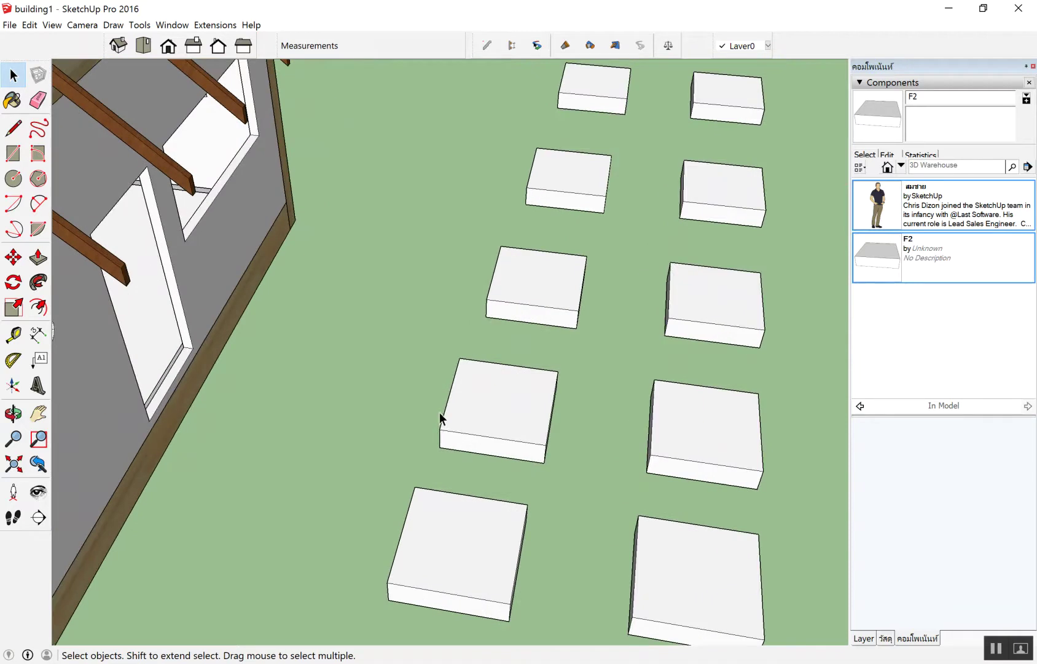
double_click(454, 394)
key("p")
mouse_move(470, 391)
left_mouse_down()
mouse_move(485, 361)
mouse_move(490, 368)
left_mouse_up()
key("space")
left_click(416, 326)
Step: Pull another slab's top face up, then lower it back to nearly flat
mouse_move(451, 359)
middle_mouse_down()
mouse_move(706, 297)
mouse_move(537, 361)
mouse_move(394, 398)
mouse_move(381, 380)
middle_mouse_up()
scroll(372, 344, "down", 3)
scroll(366, 345, "down", 3)
scroll(418, 335, "down", 2)
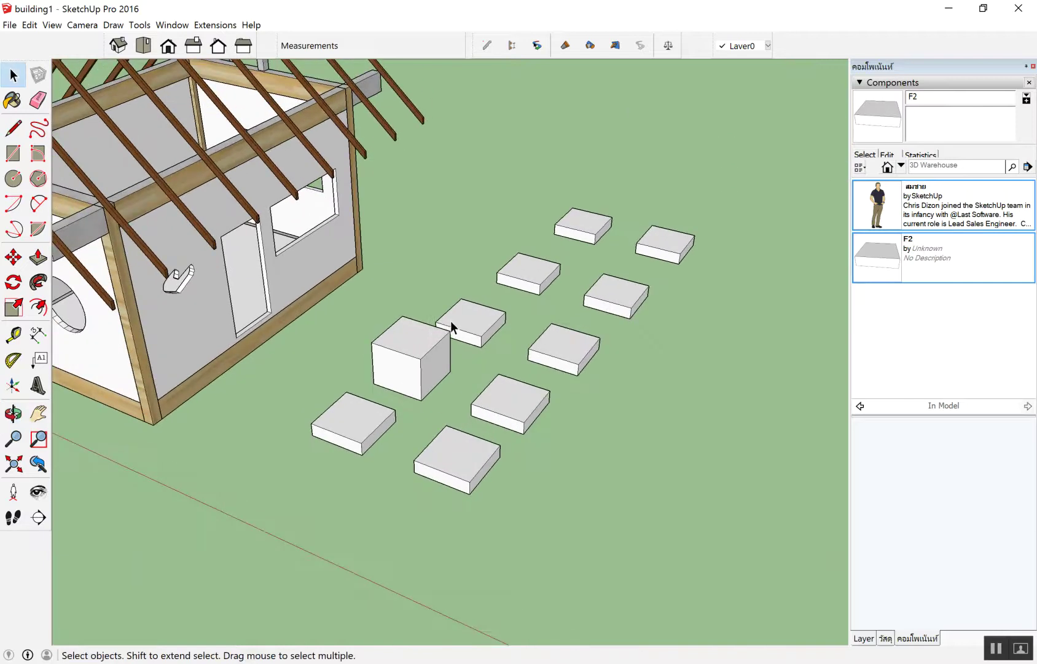
scroll(627, 398, "up", 2)
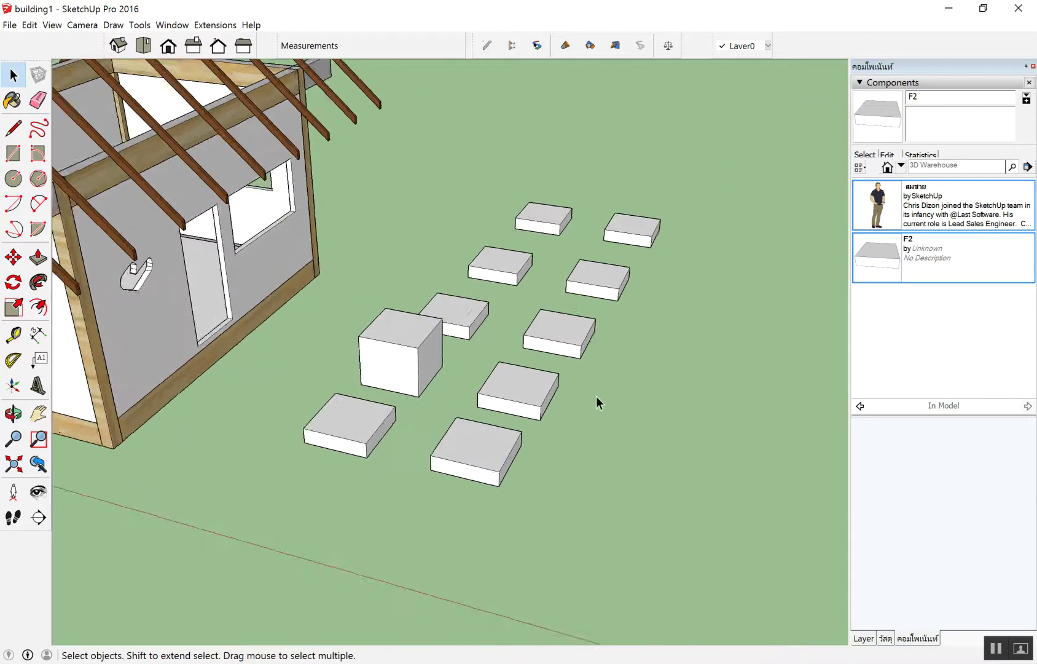
scroll(595, 400, "up", 1)
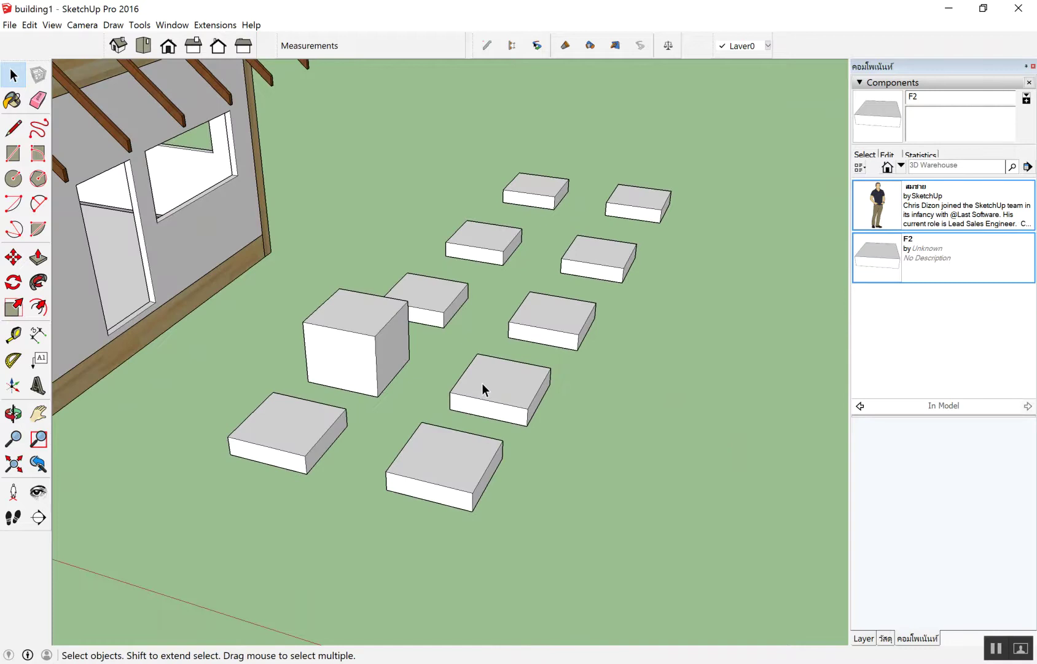
double_click(483, 382)
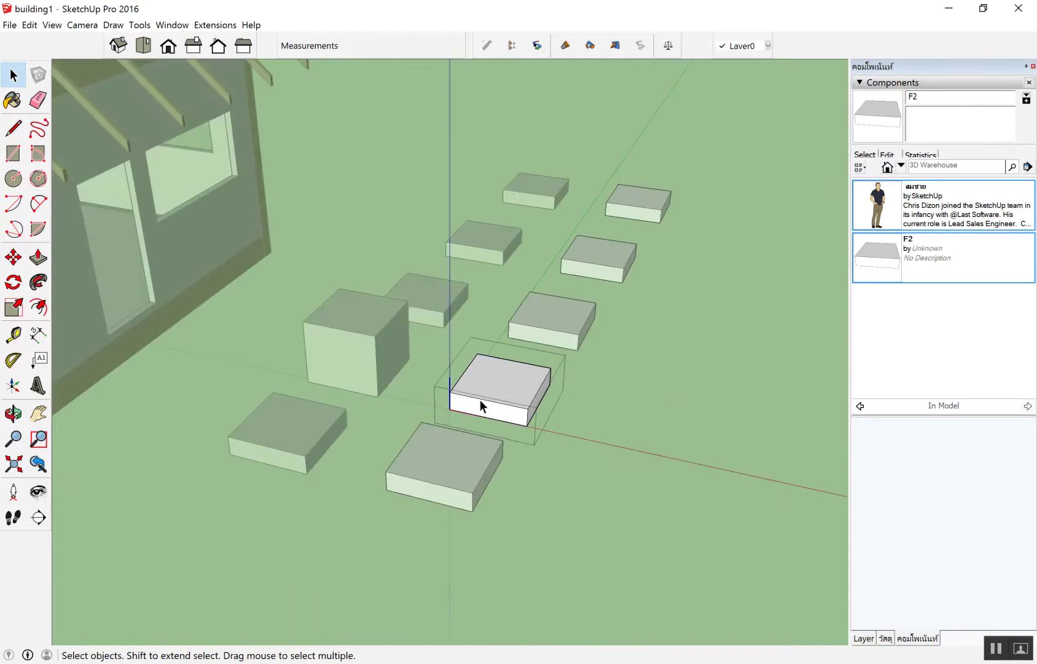
key("p")
mouse_move(488, 397)
left_mouse_down()
mouse_move(507, 327)
mouse_move(495, 394)
mouse_move(507, 348)
mouse_move(504, 364)
left_mouse_up()
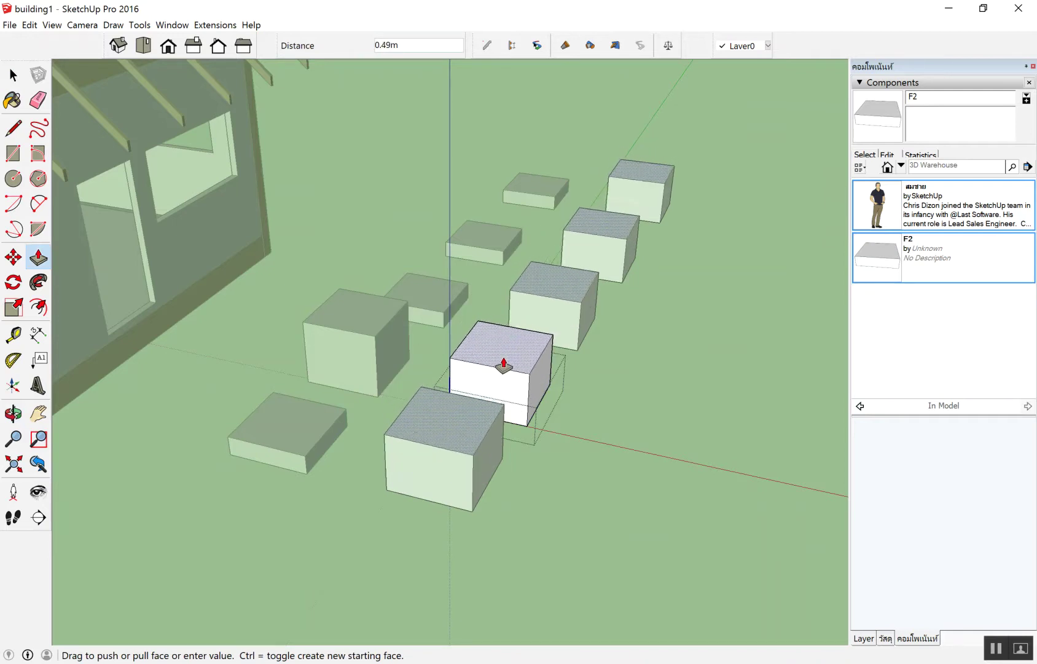
mouse_move(503, 365)
left_mouse_down()
mouse_move(510, 386)
mouse_move(514, 293)
mouse_move(505, 383)
left_mouse_up()
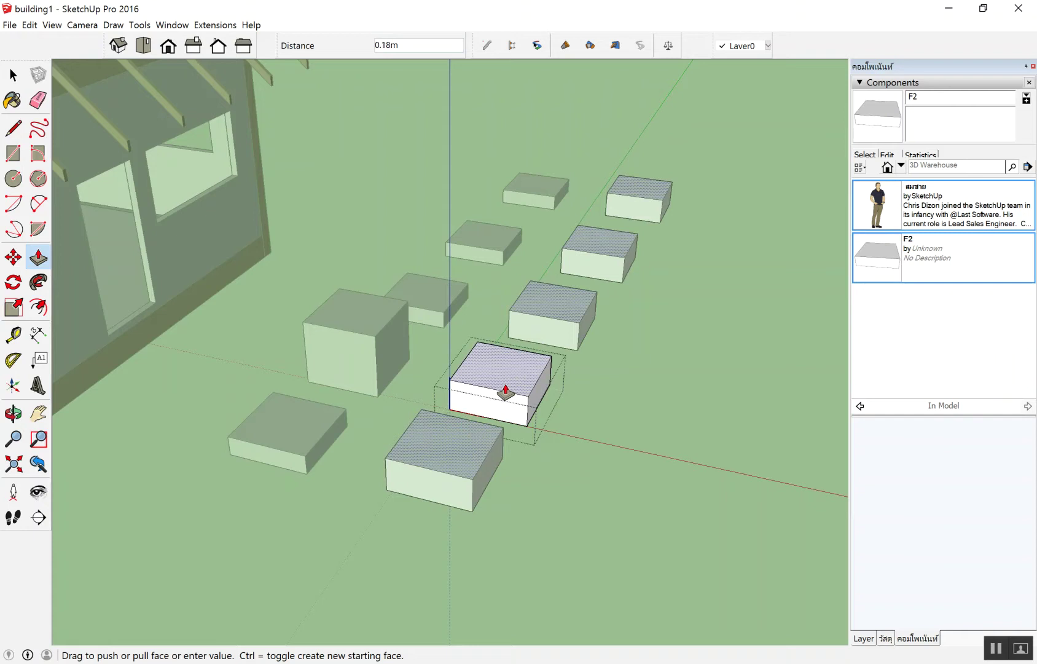
left_click_drag(505, 383, 505, 396)
key("space")
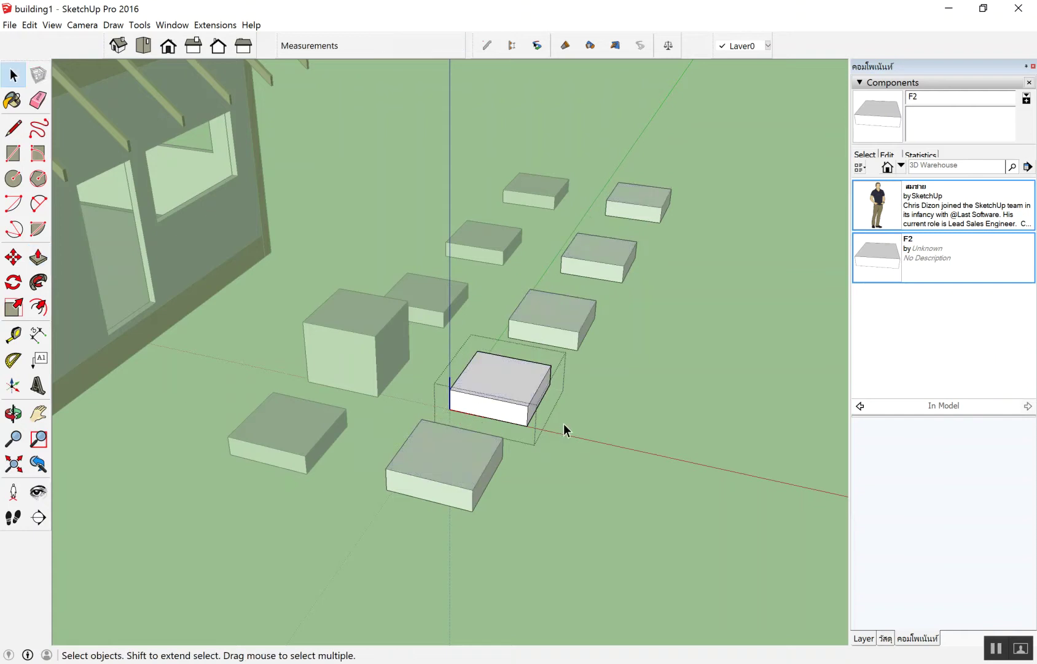
left_click(563, 423)
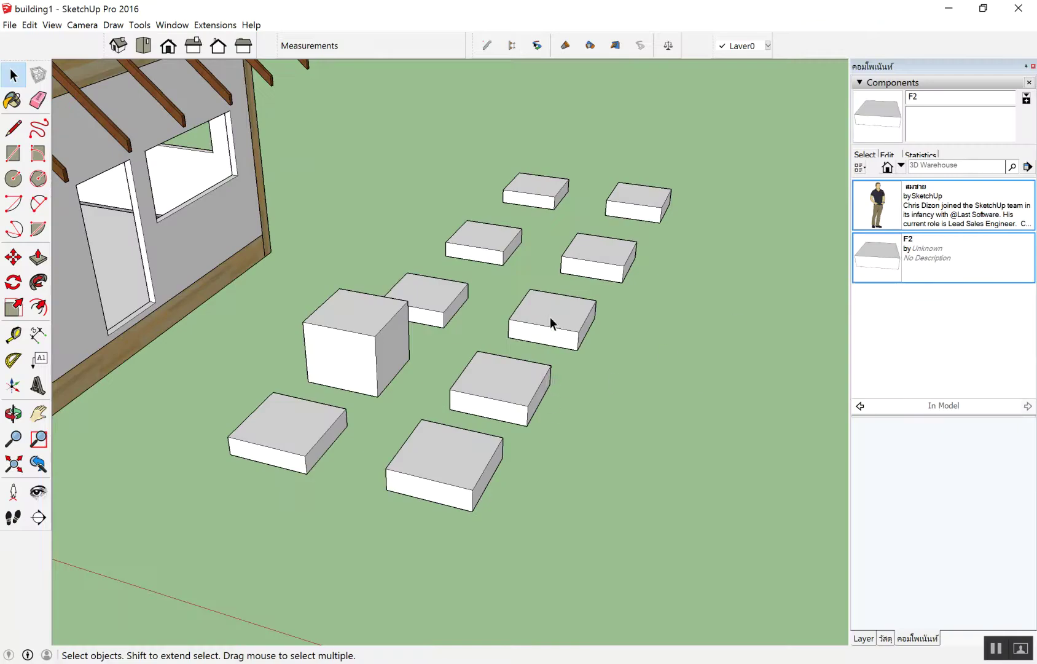
Step: Make the right-clicked slab unique, creating F2#1, and select F2#1 in Components
right_click(550, 317)
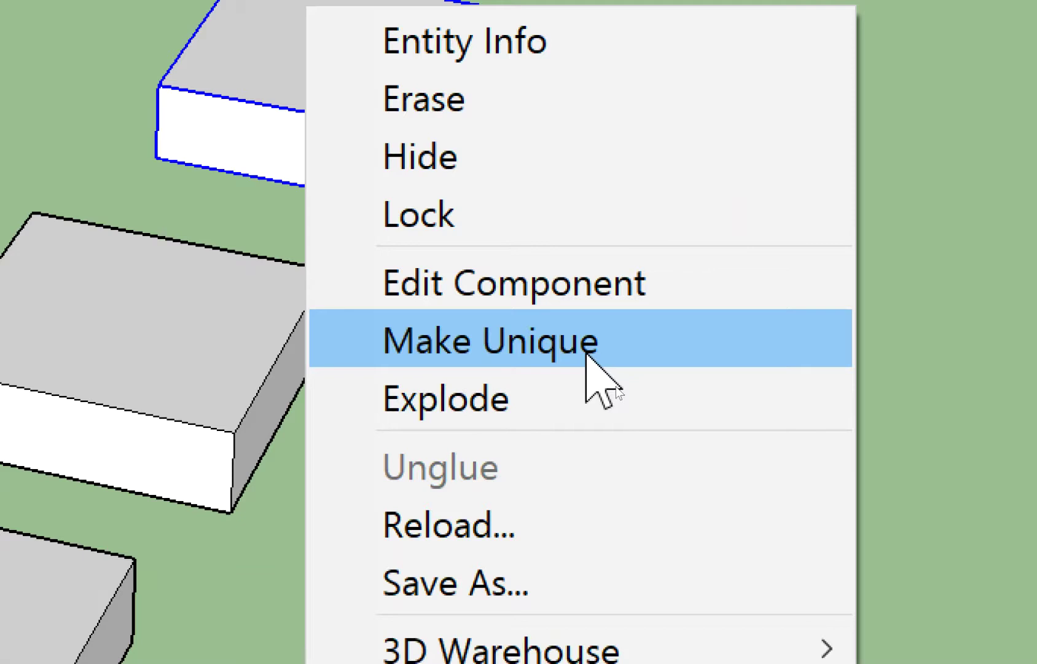
left_click(587, 355)
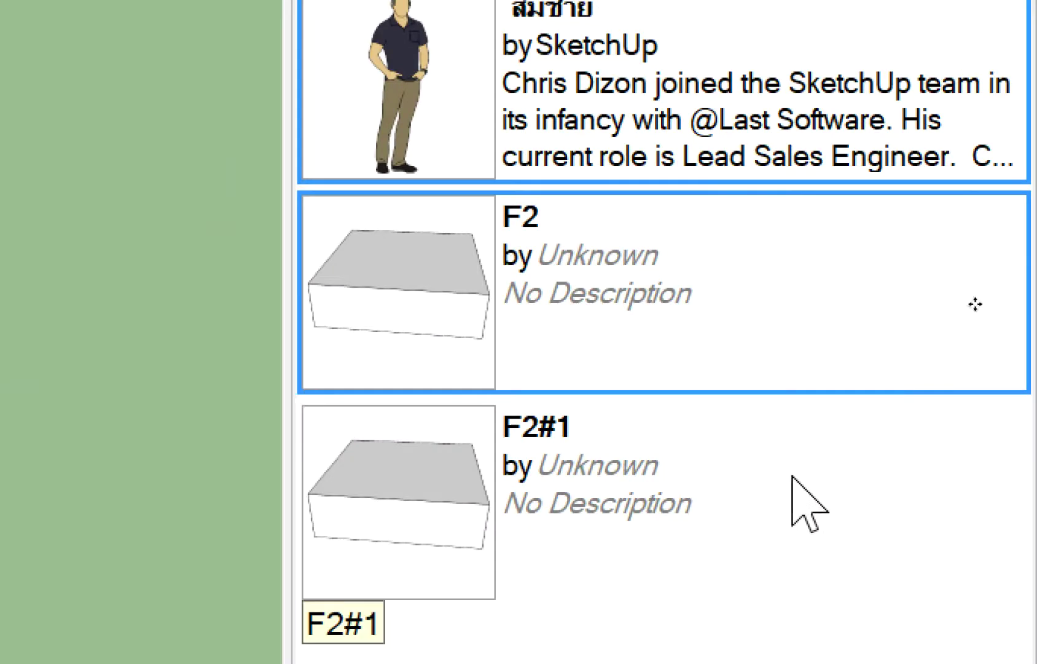
left_click(809, 501)
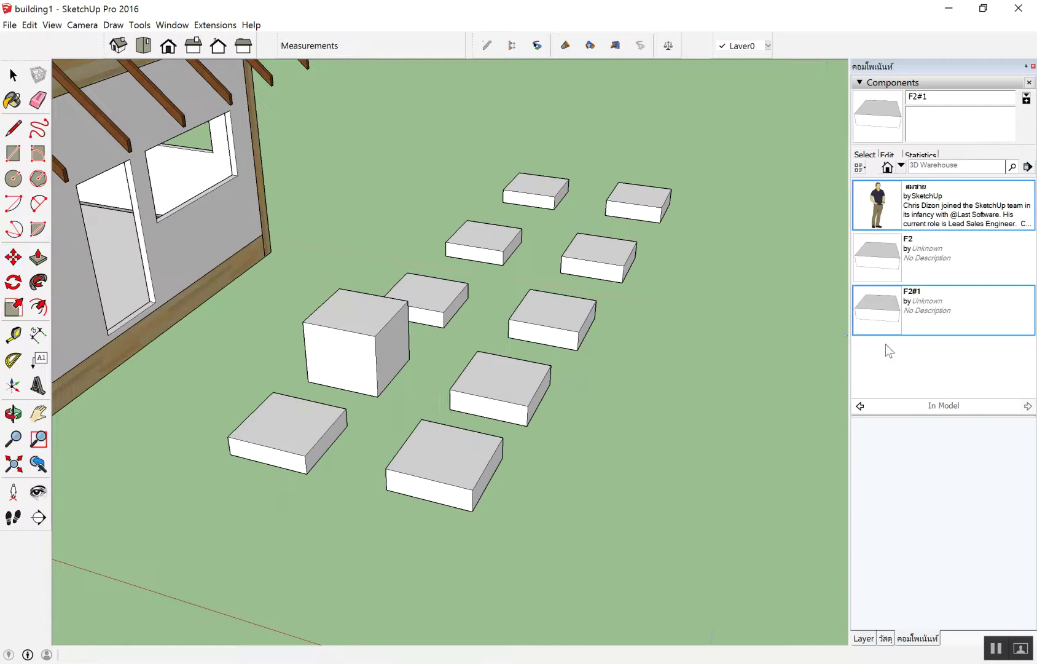
Step: Rename the unique F2#1 component to F3
left_click(777, 322)
key("space")
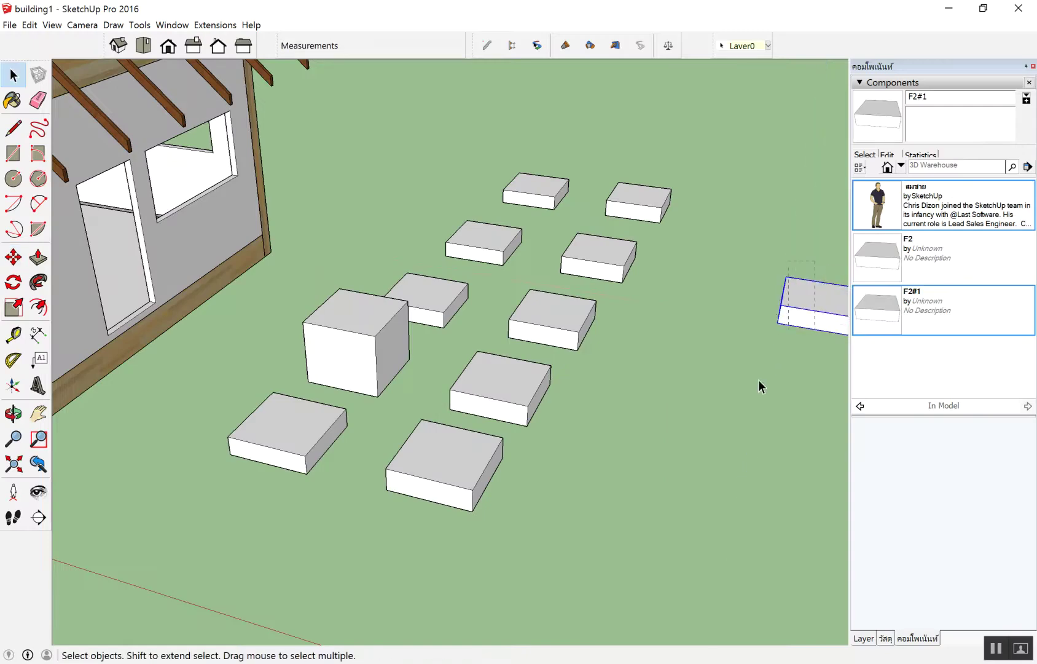
key("Delete")
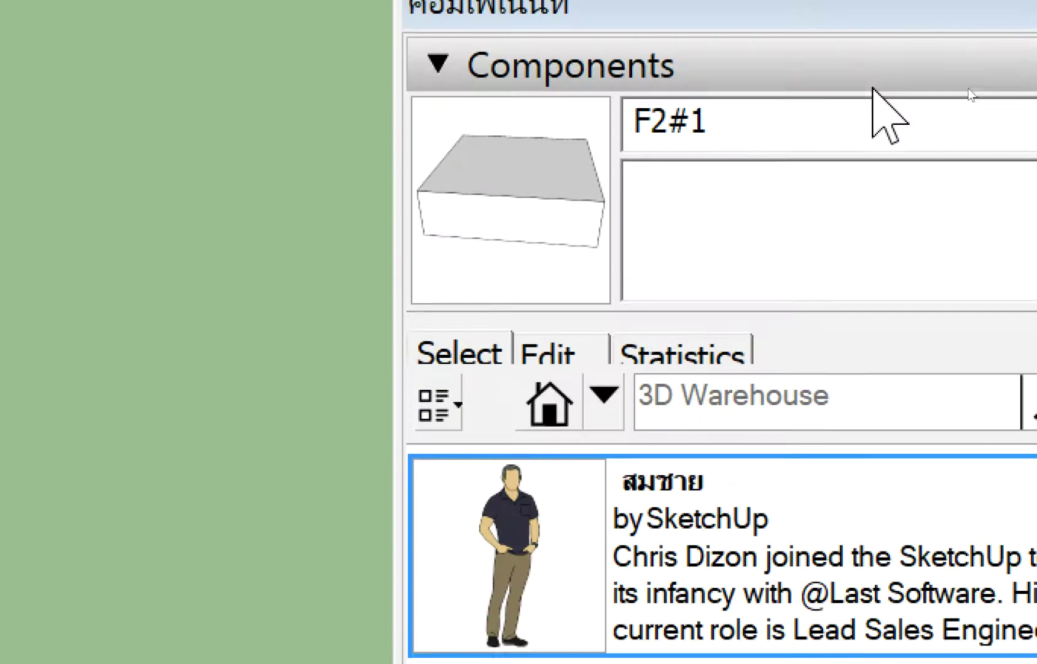
key("BackSpace")
key("BackSpace")
key("BackSpace")
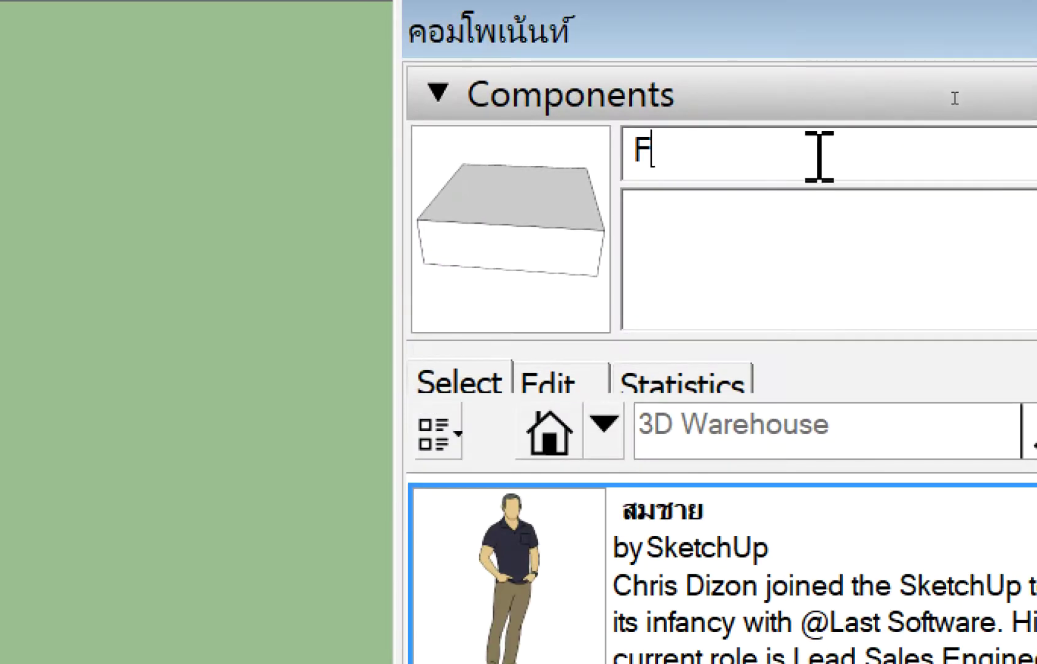
type("-")
key("BackSpace")
type("3")
key("Return")
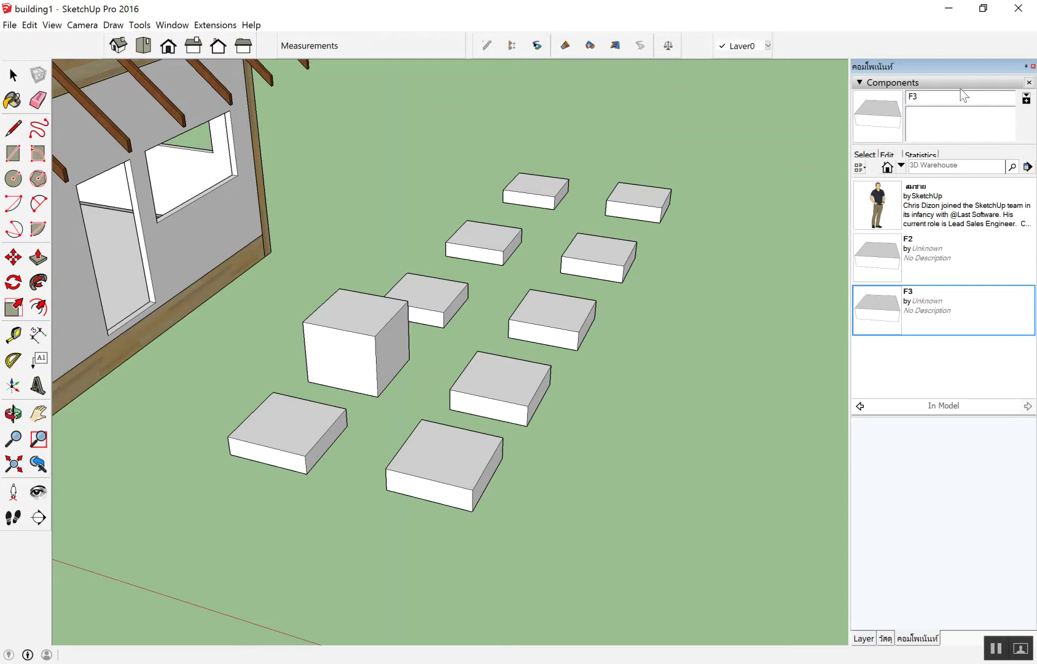
Step: Place two F3 slab copies to the right of the rows
left_click(924, 313)
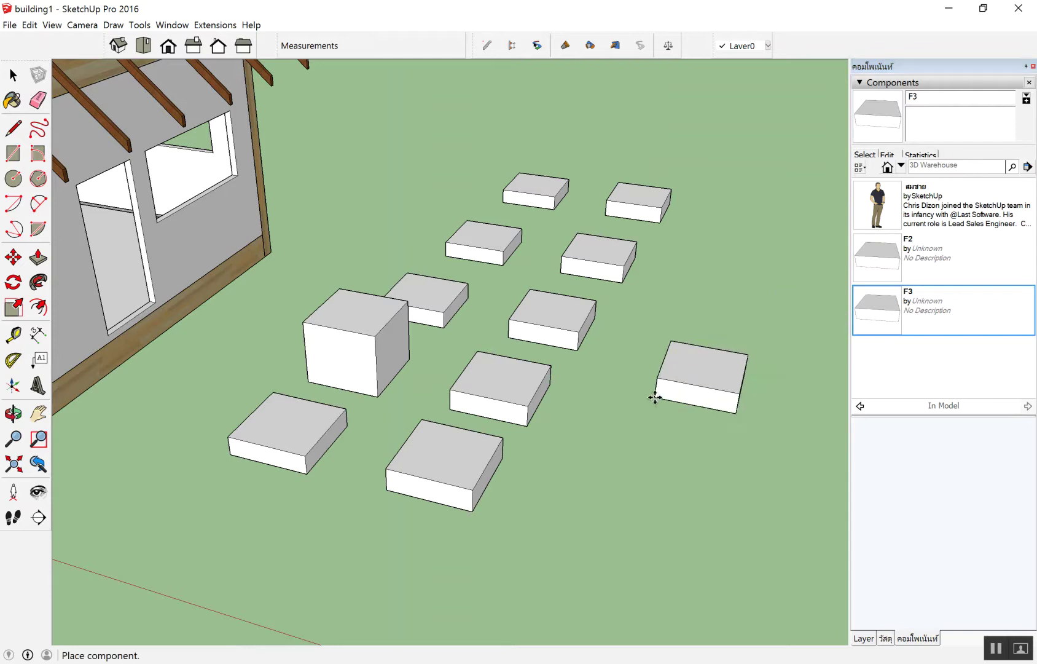
left_click(655, 397)
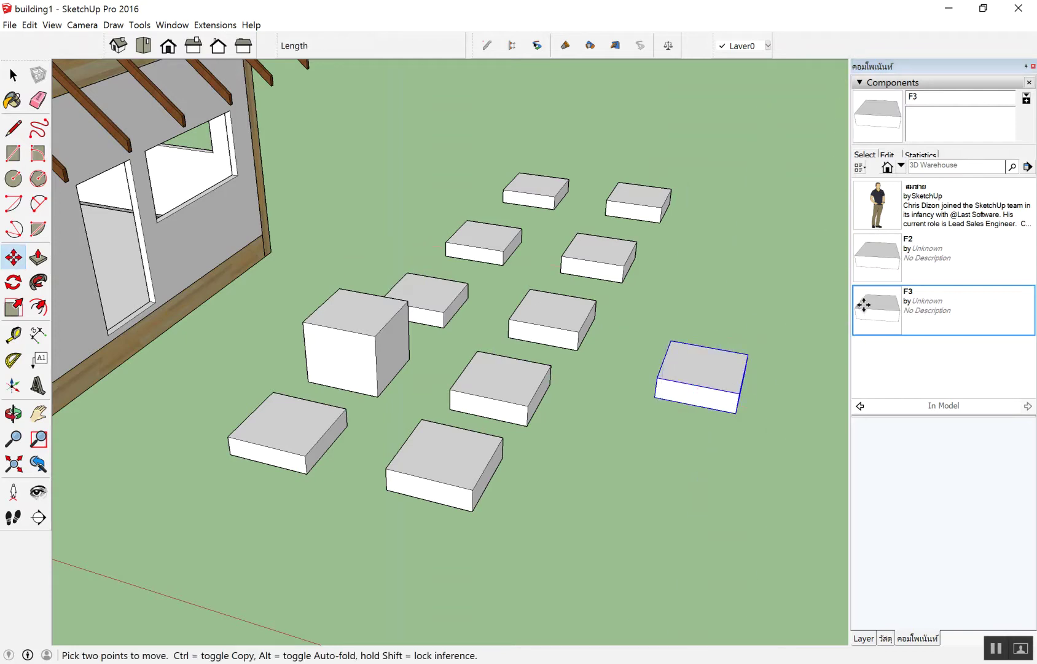
left_click(863, 303)
left_click(692, 320)
key("space")
left_click_drag(654, 434, 654, 430)
scroll(597, 240, "down", 3)
scroll(624, 300, "up", 3)
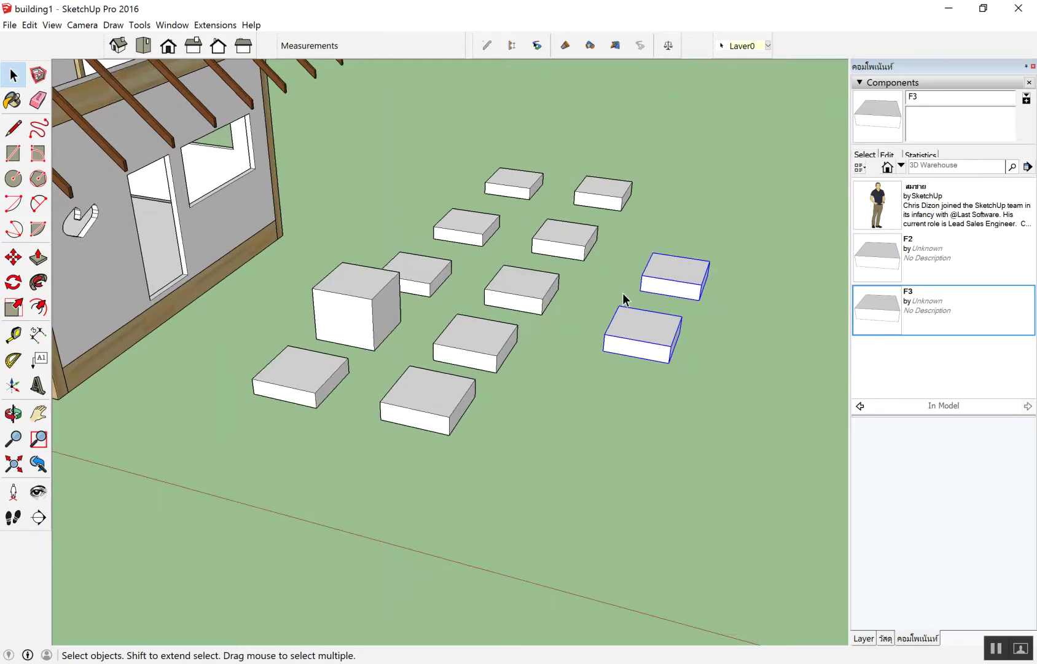
scroll(624, 300, "up", 1)
scroll(438, 459, "up", 2)
scroll(405, 463, "up", 2)
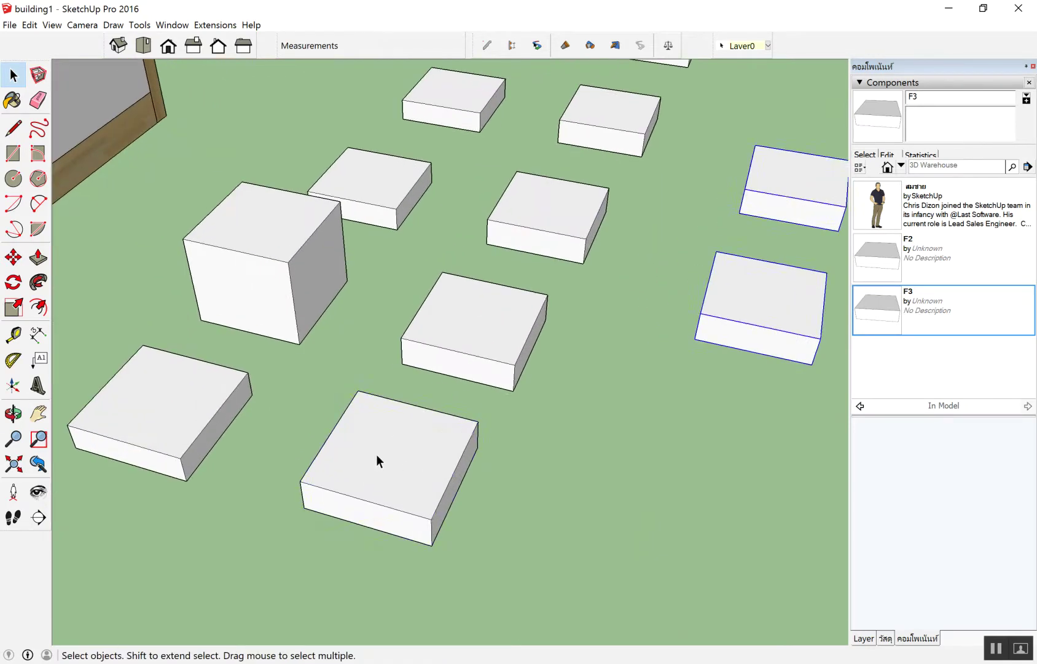
Step: Raise the front slab's top face into a cube
double_click(391, 443)
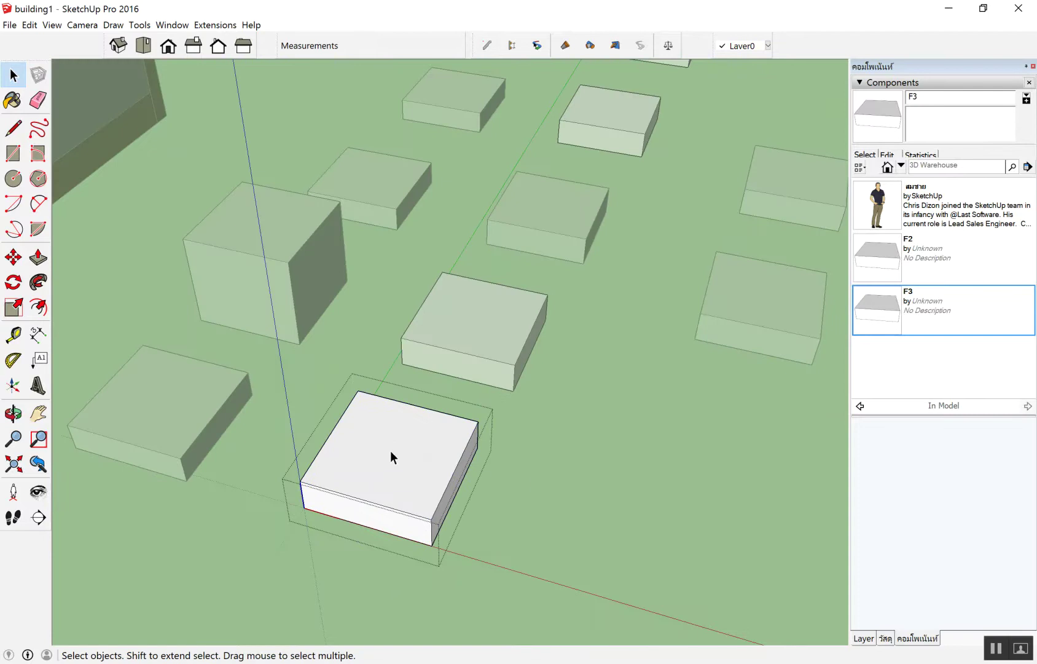
left_click(516, 464)
double_click(407, 450)
key("p")
left_click_drag(407, 456, 417, 394)
key("space")
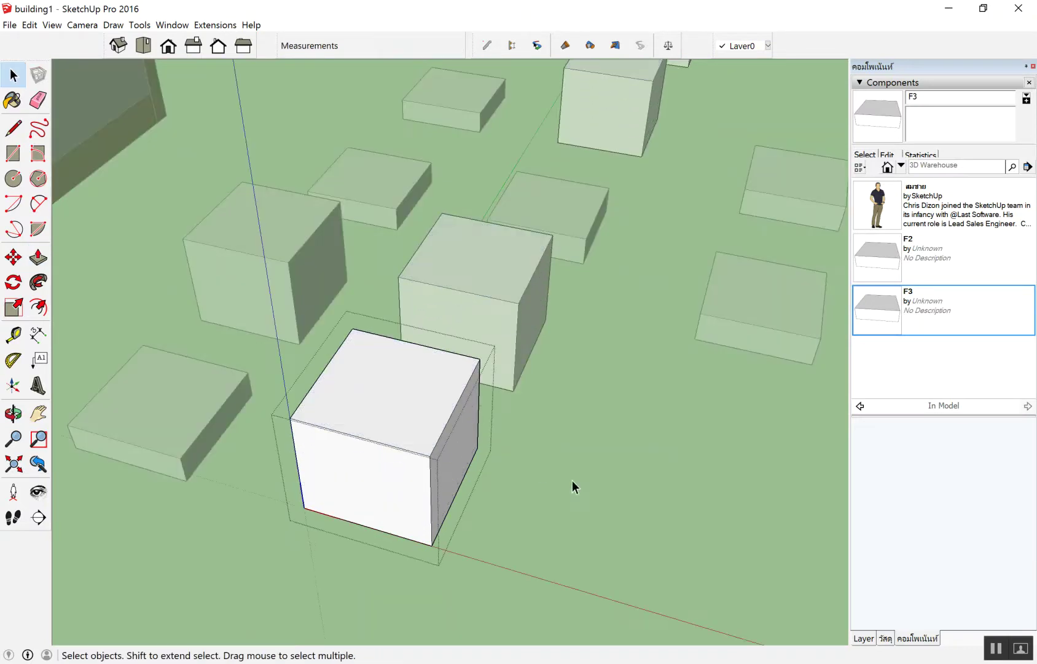
left_click(567, 478)
Step: Pull the right-hand slab up into tall towers, then undo it back to flat
scroll(534, 487, "down", 3)
mouse_move(534, 487)
middle_mouse_down()
mouse_move(377, 129)
mouse_move(386, 304)
mouse_move(676, 555)
mouse_move(409, 513)
middle_mouse_up()
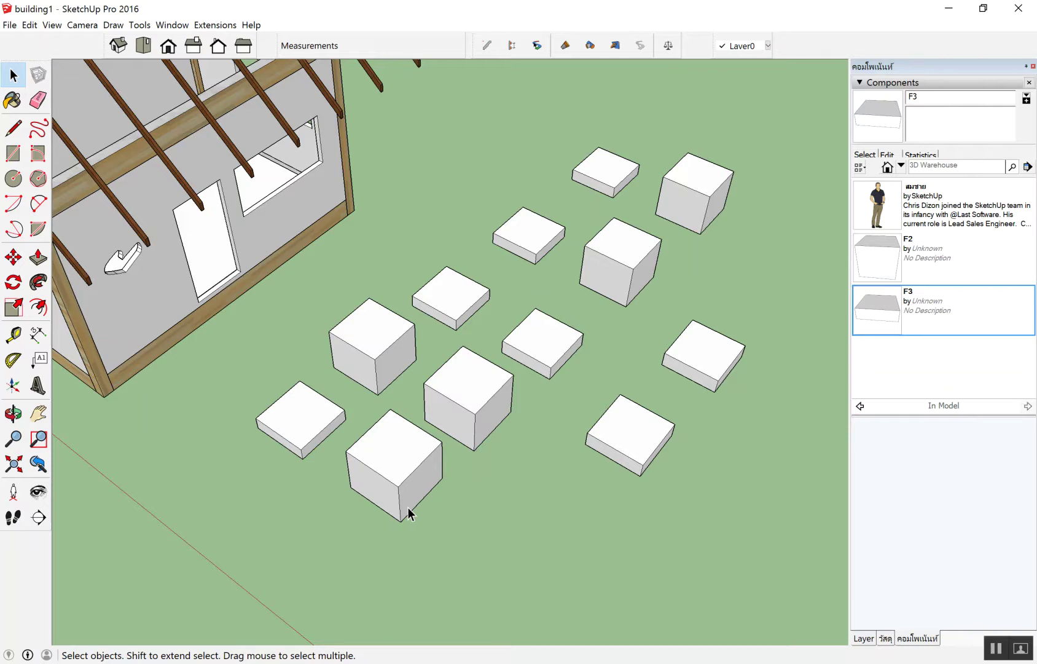
double_click(717, 370)
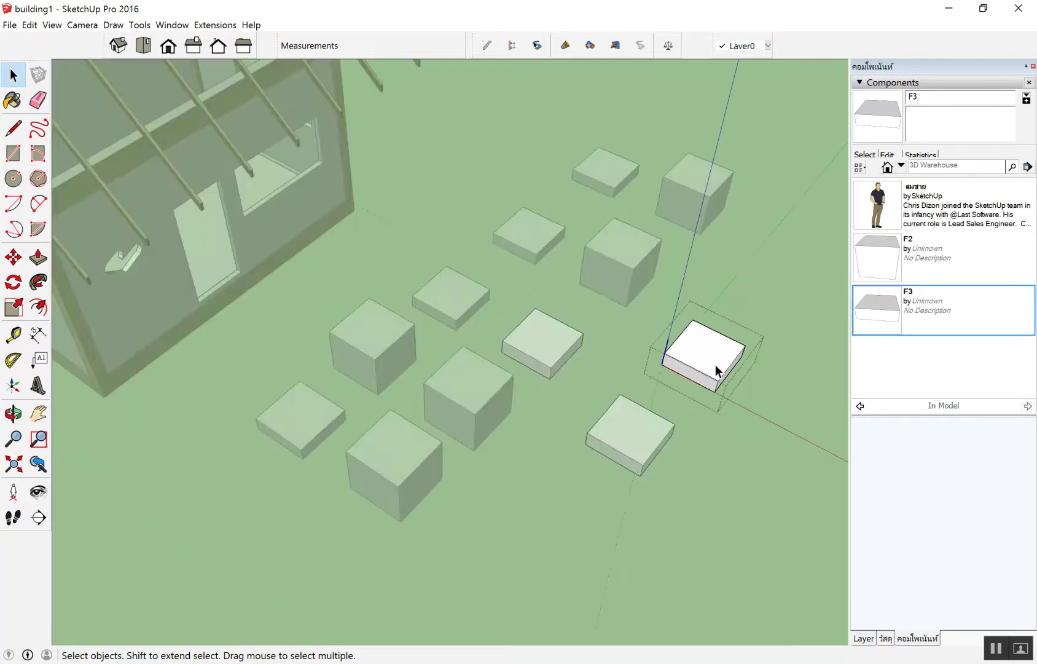
key("p")
mouse_move(725, 349)
left_mouse_down()
mouse_move(755, 241)
mouse_move(757, 160)
left_mouse_up()
key("space")
left_click(714, 456)
key("o")
mouse_move(430, 413)
left_mouse_down()
mouse_move(498, 373)
mouse_move(478, 349)
left_mouse_up()
key("space")
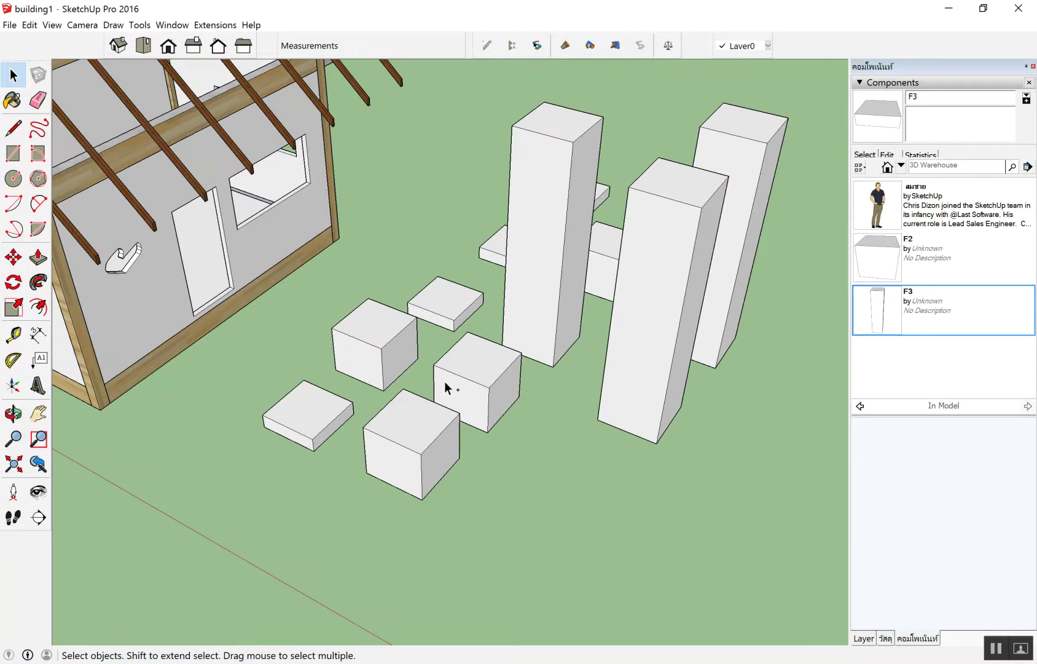
key("ctrl+z")
key("ctrl+z")
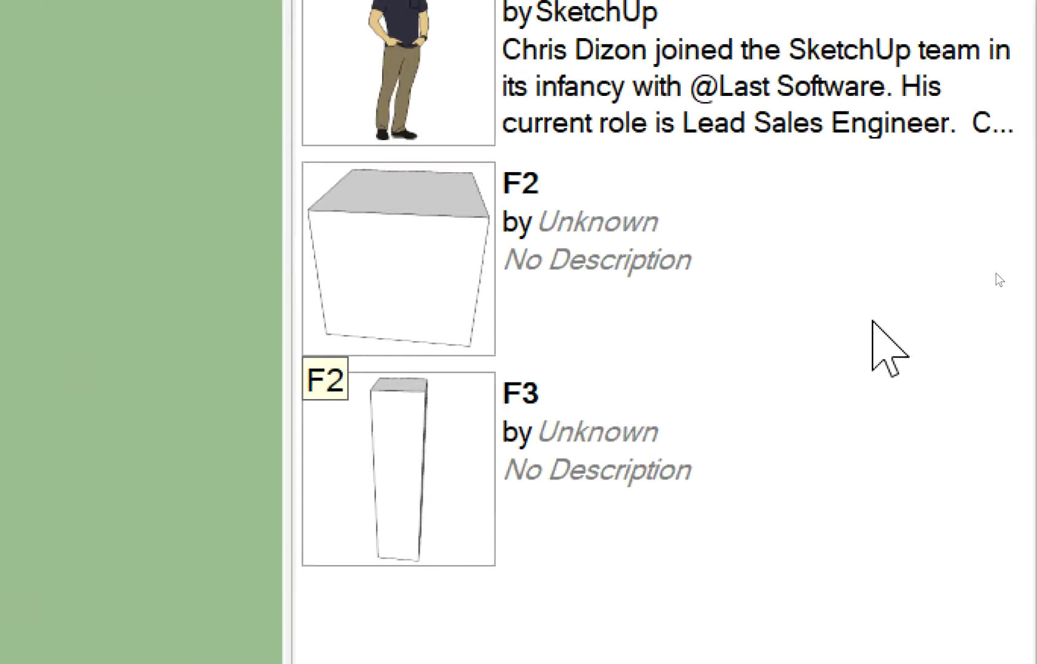
left_click(873, 321)
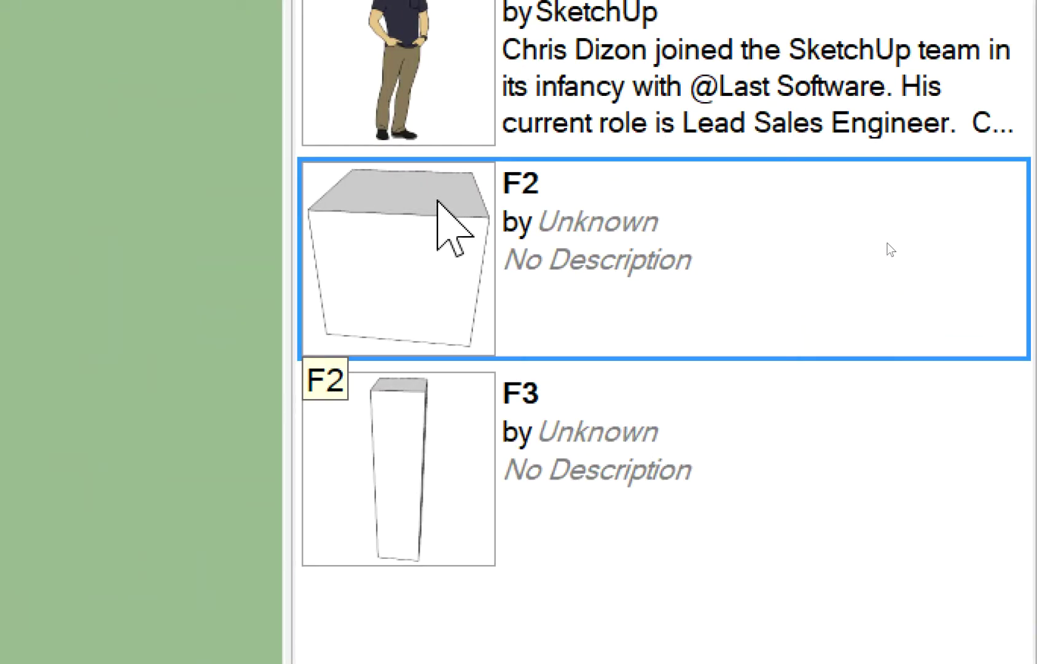
Step: Open and close F2's warehouse sharing options, undoing an accidental move of boxes
right_click(430, 198)
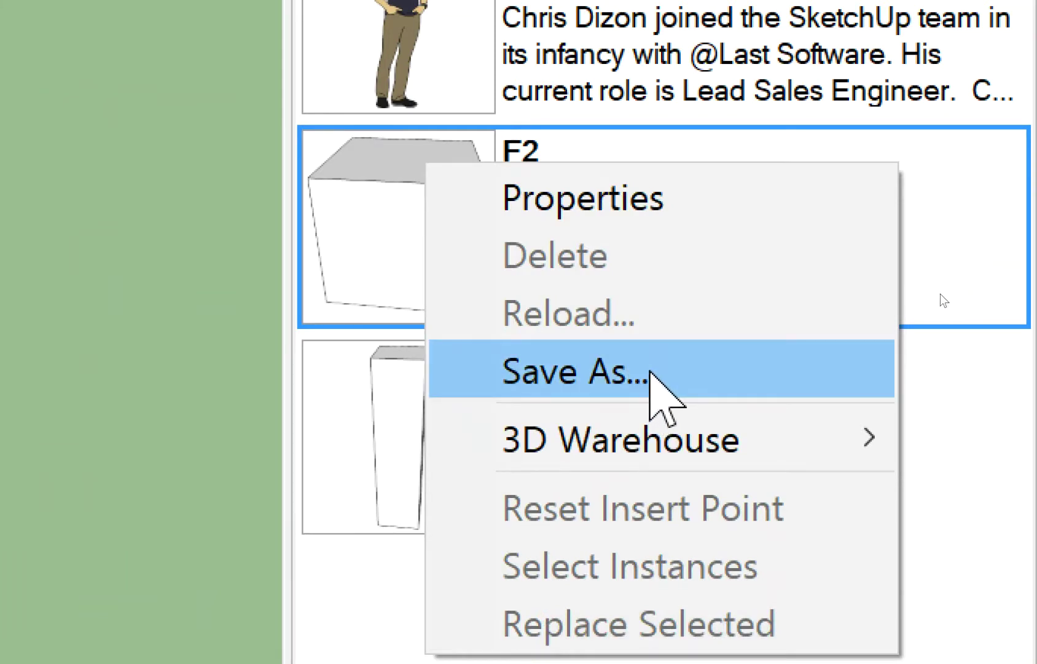
left_click(654, 436)
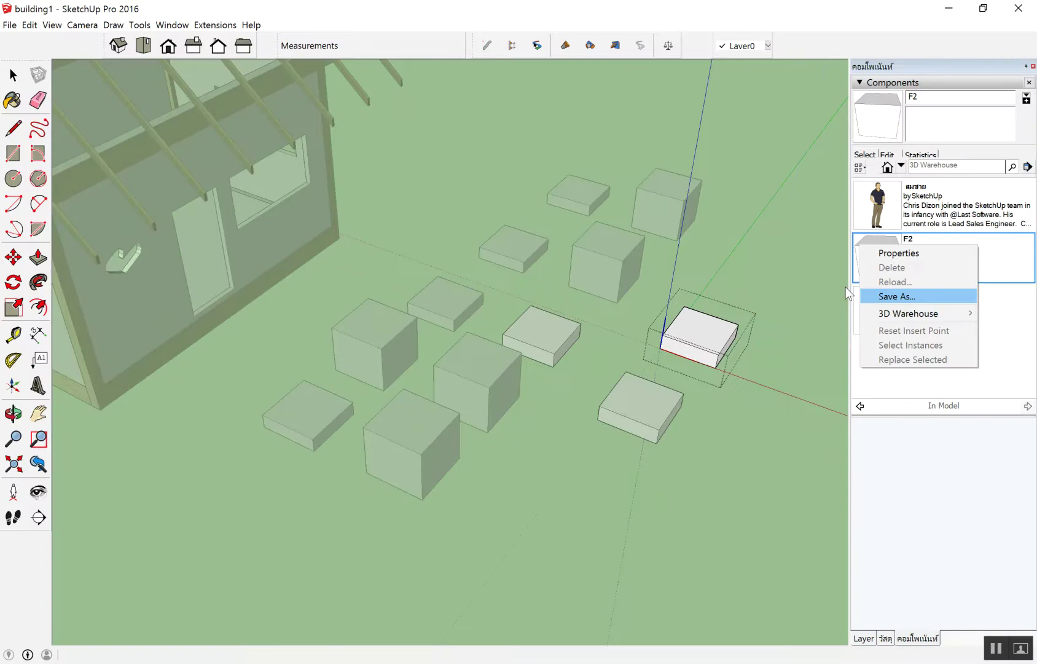
left_click(728, 385)
key("m")
left_click(740, 417)
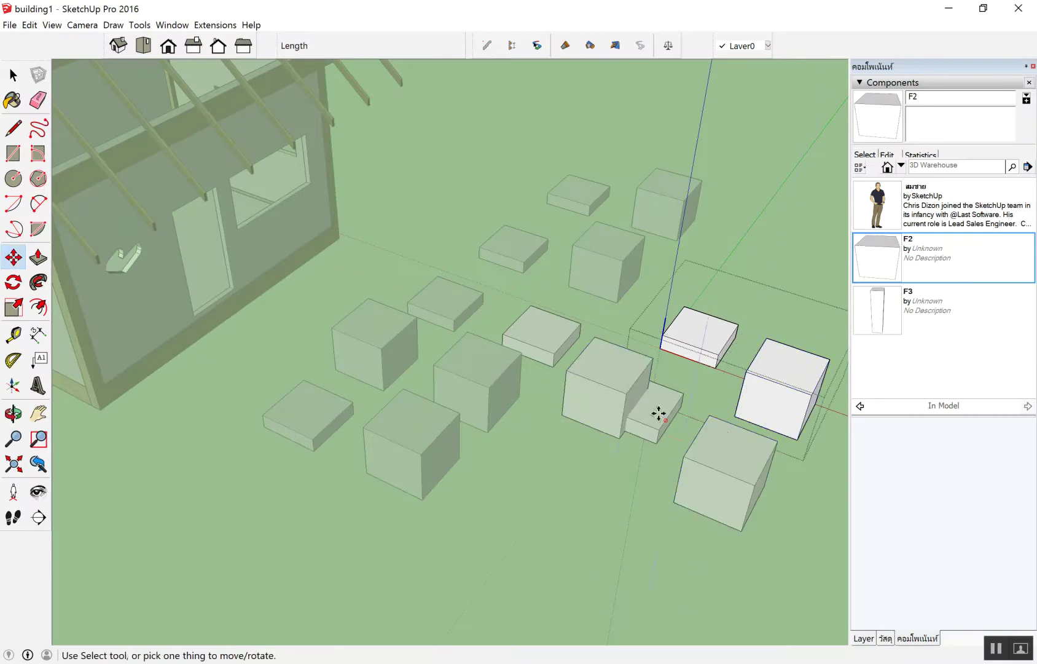
key("space")
key("ctrl+z")
left_click(547, 473)
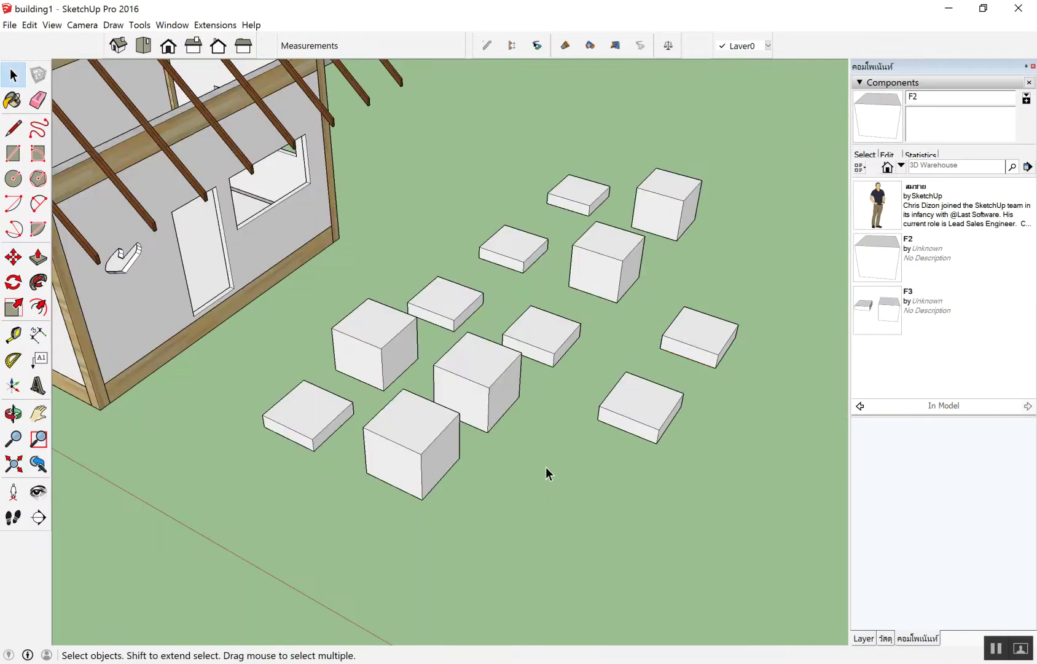
Step: Push the cube component's top face down 0.70 m into a flat slab
scroll(522, 461, "down", 3)
scroll(507, 442, "up", 2)
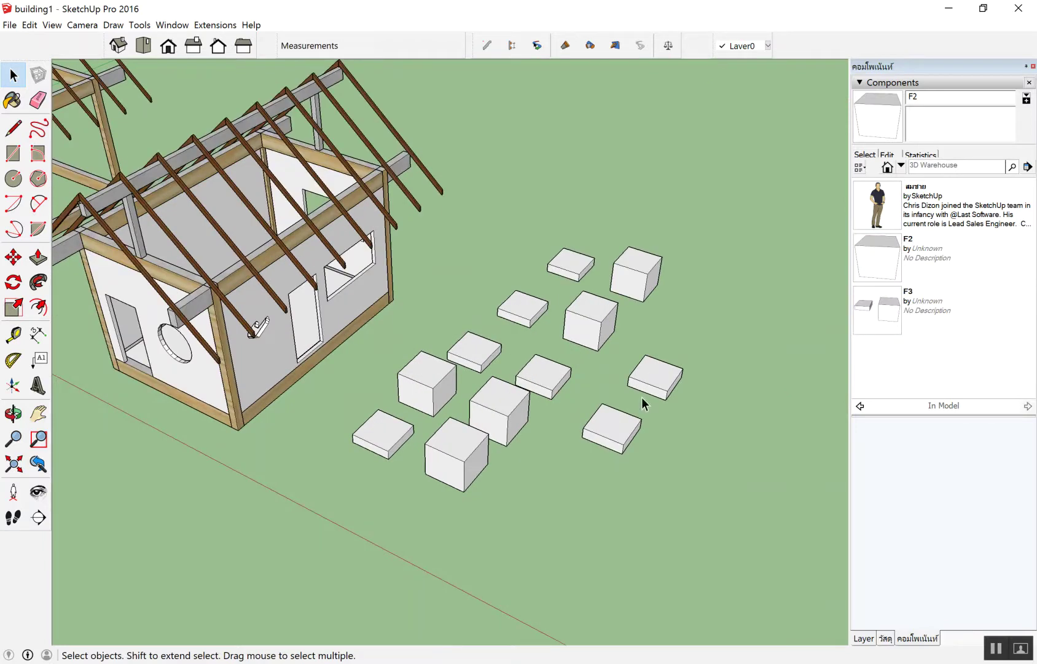
scroll(470, 408, "up", 1)
scroll(468, 412, "up", 2)
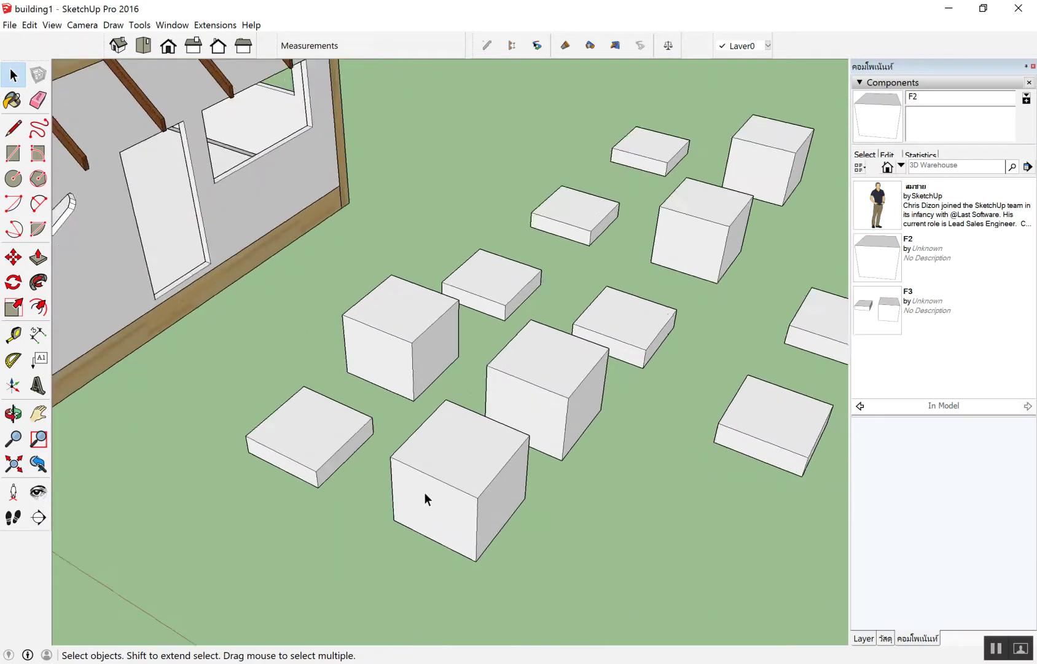
double_click(417, 504)
key("p")
left_click_drag(470, 469, 461, 520)
left_click(461, 520)
key("space")
left_click(592, 516)
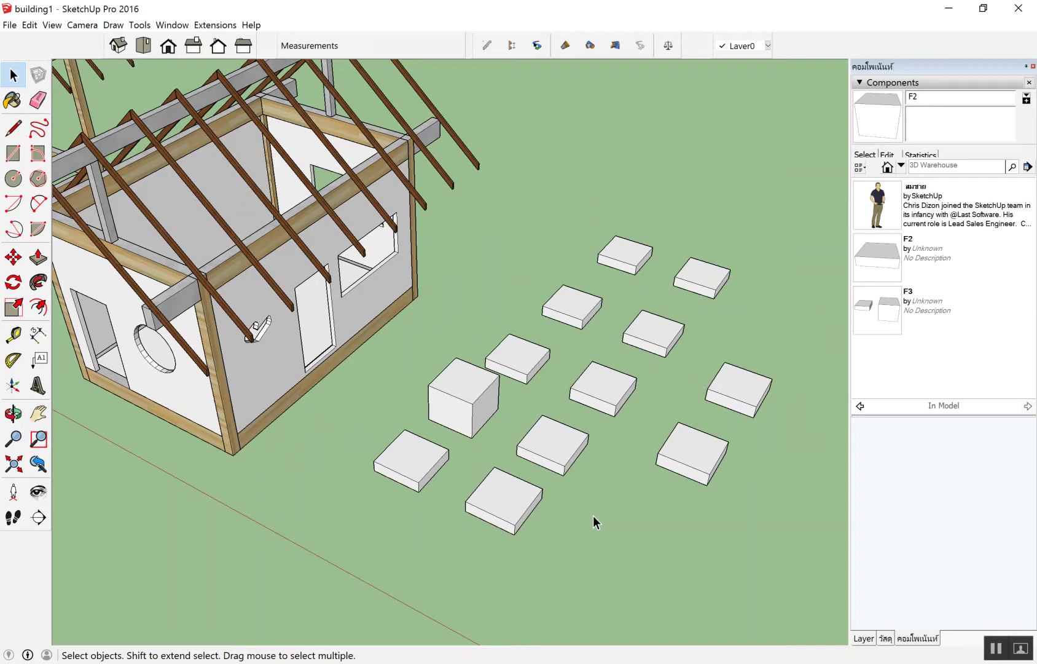
scroll(502, 348, "up", 3)
scroll(473, 450, "up", 3)
scroll(474, 450, "down", 2)
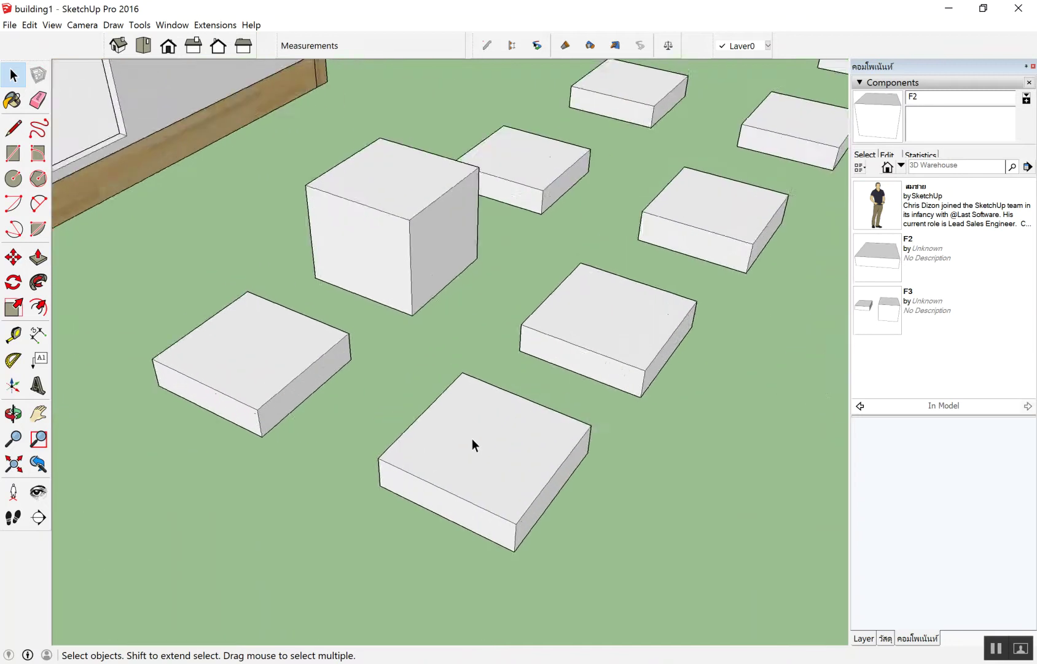
scroll(472, 439, "down", 3)
right_click(461, 438)
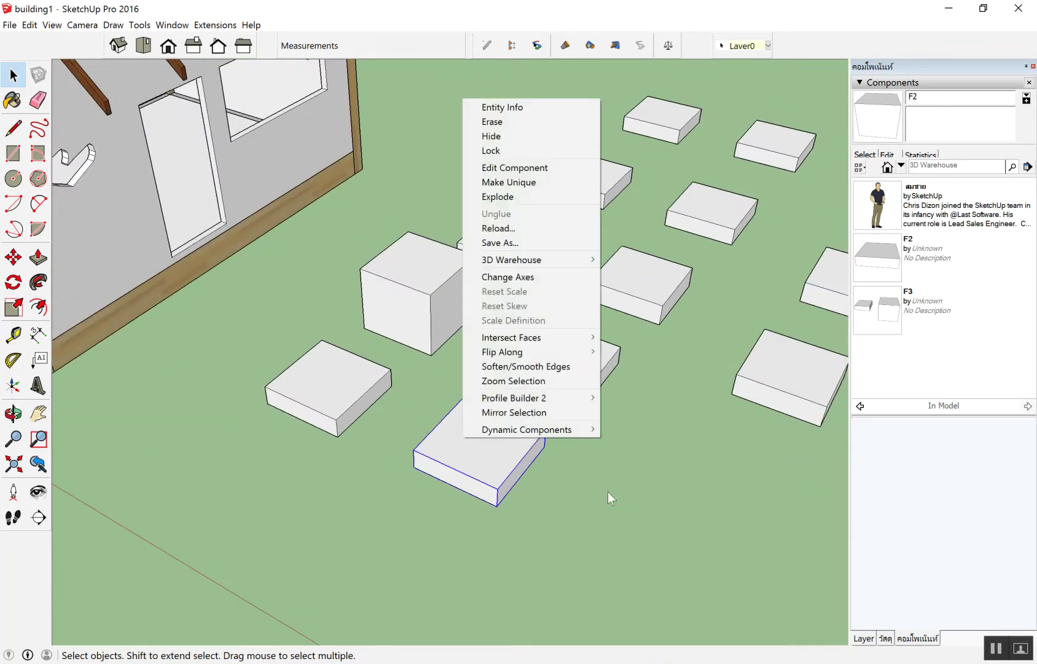
right_click(459, 463)
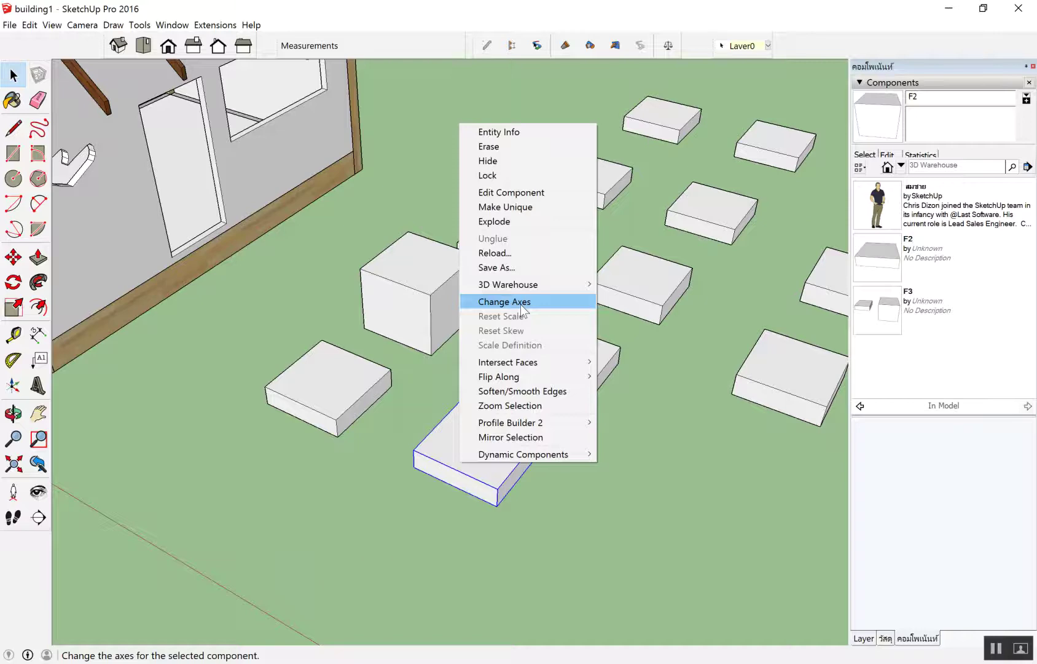
left_click(520, 304)
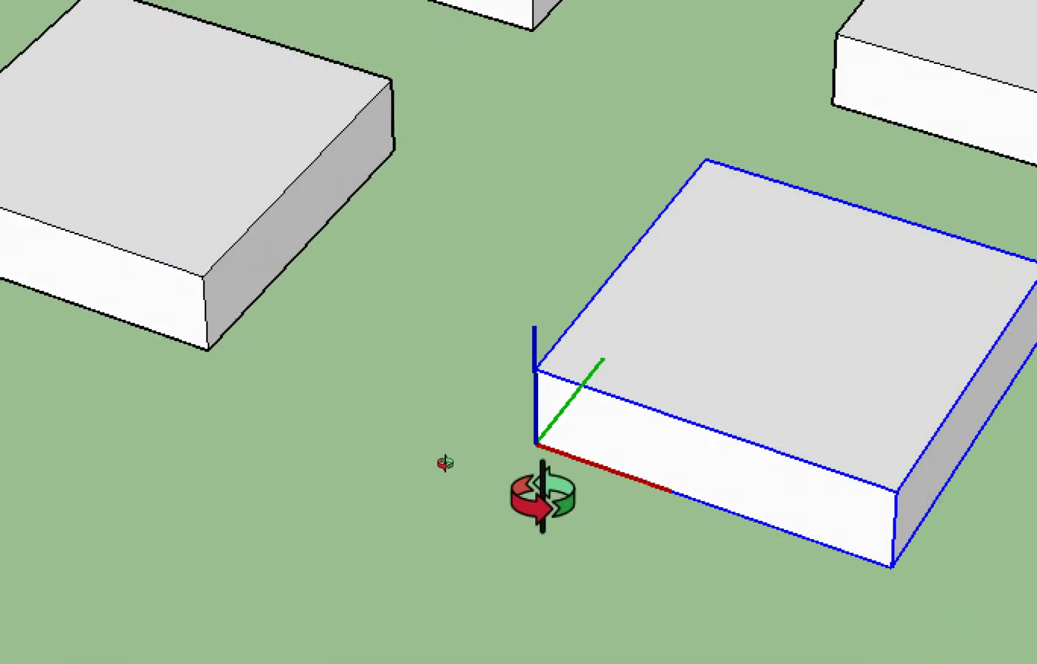
middle_click_drag(808, 86, 521, 467)
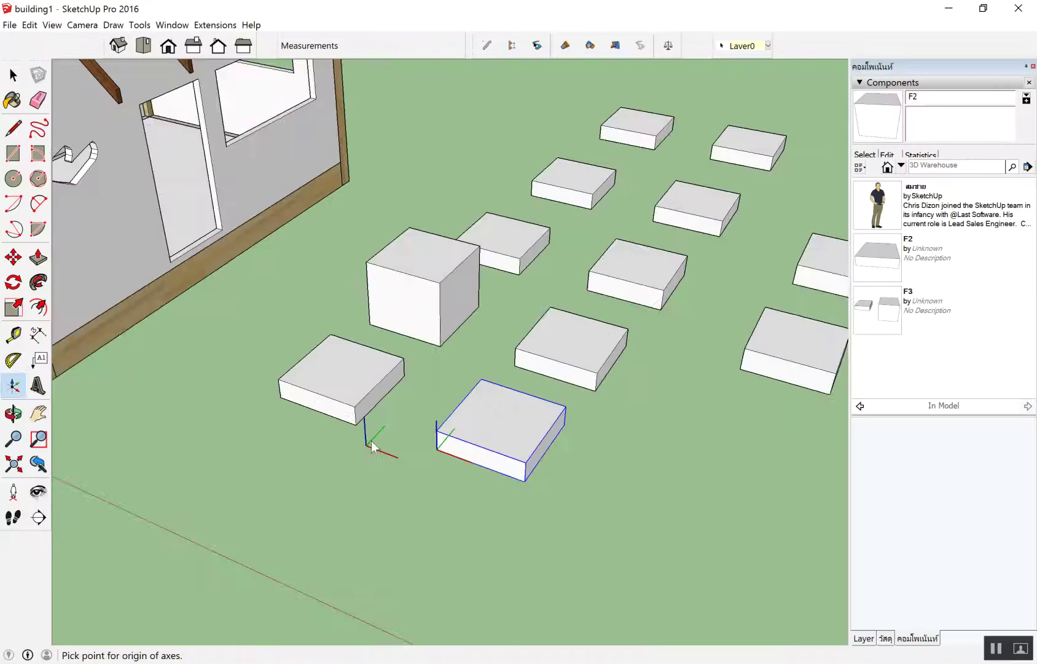
scroll(377, 446, "down", 3)
key("space")
left_click(499, 462)
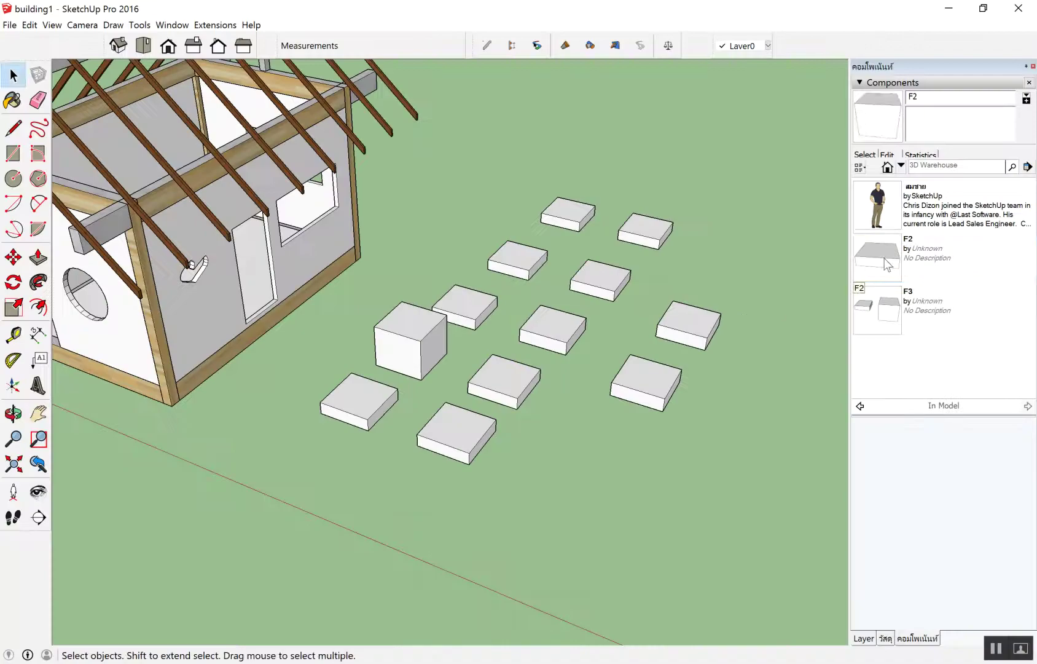
left_click(884, 258)
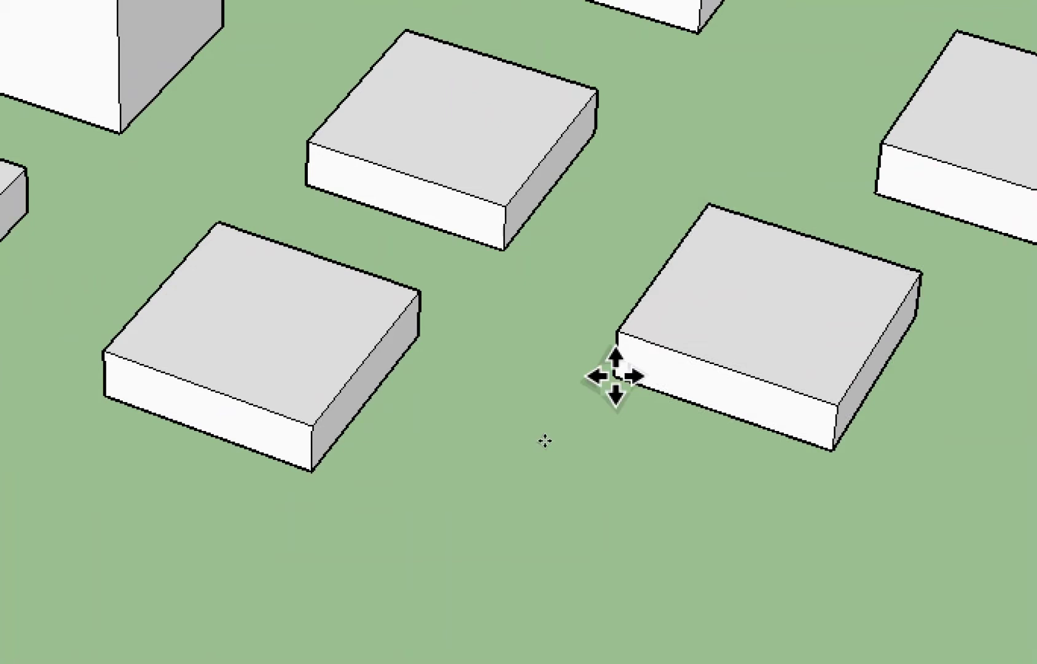
Step: Cancel the F2 placement and start repositioning a slab's axes from its context menu
key("Escape")
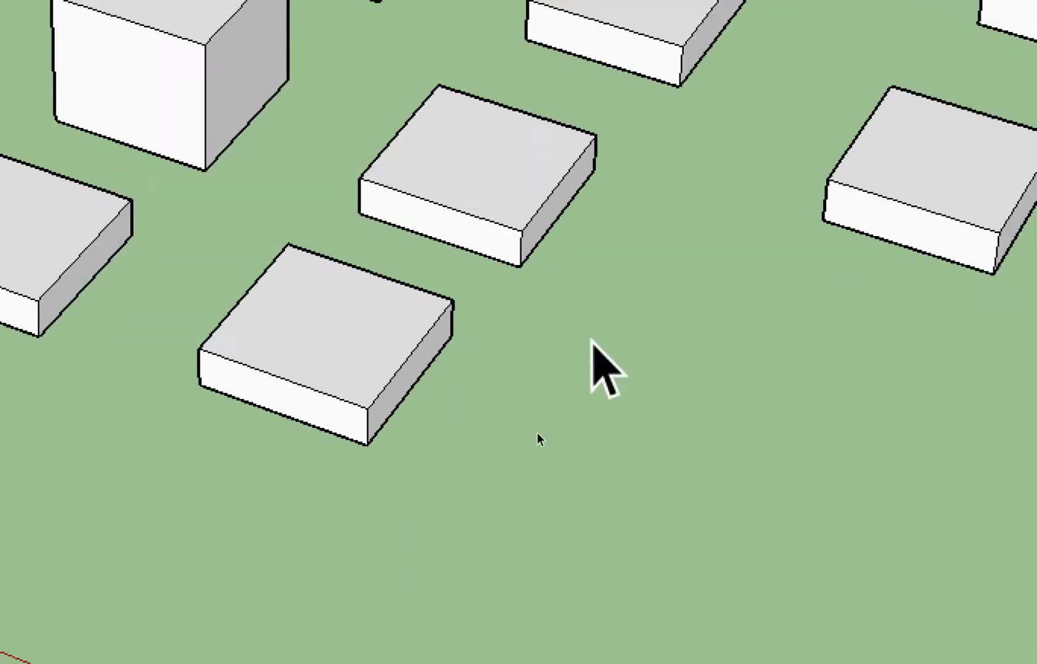
scroll(434, 432, "down", 3)
right_click(470, 400)
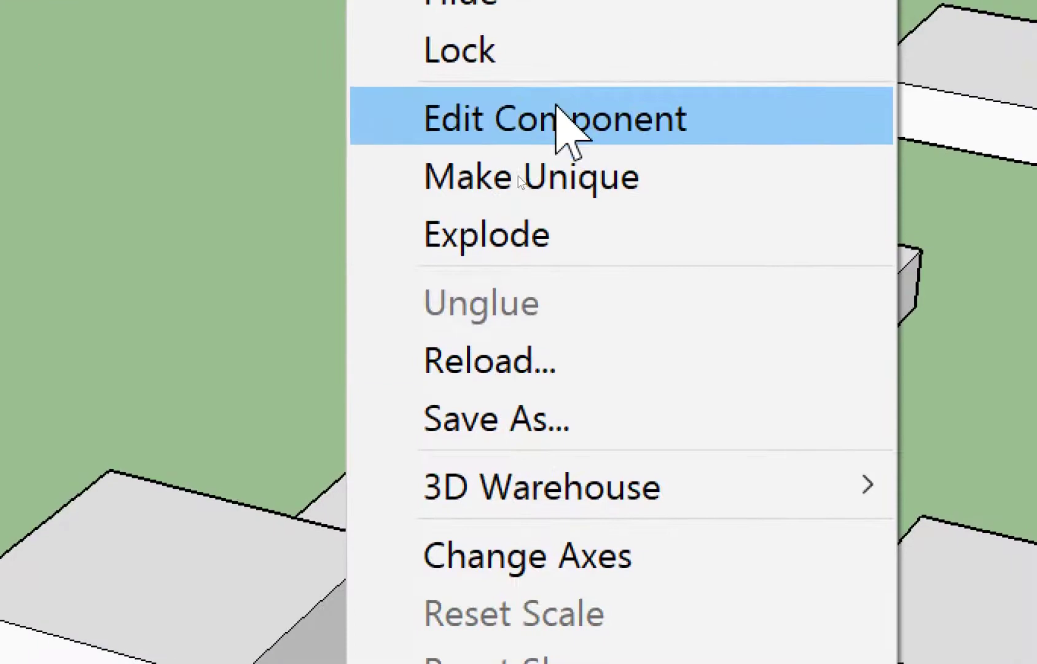
left_click(529, 557)
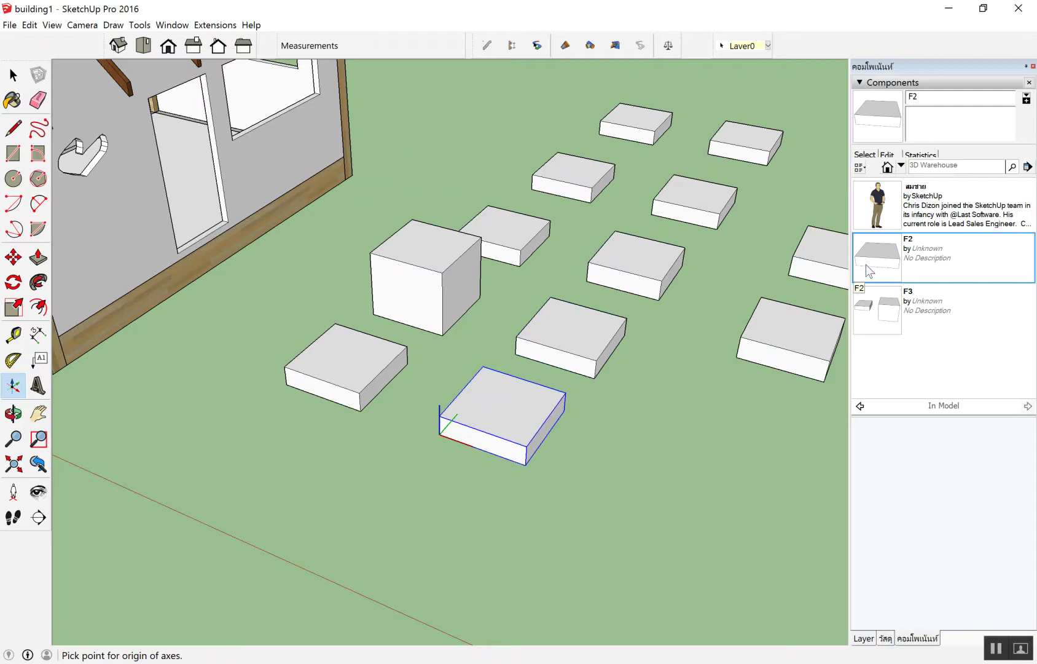
Step: Place one more F2 slab on the ground, then open the nearer slab's axes options
left_click(866, 264)
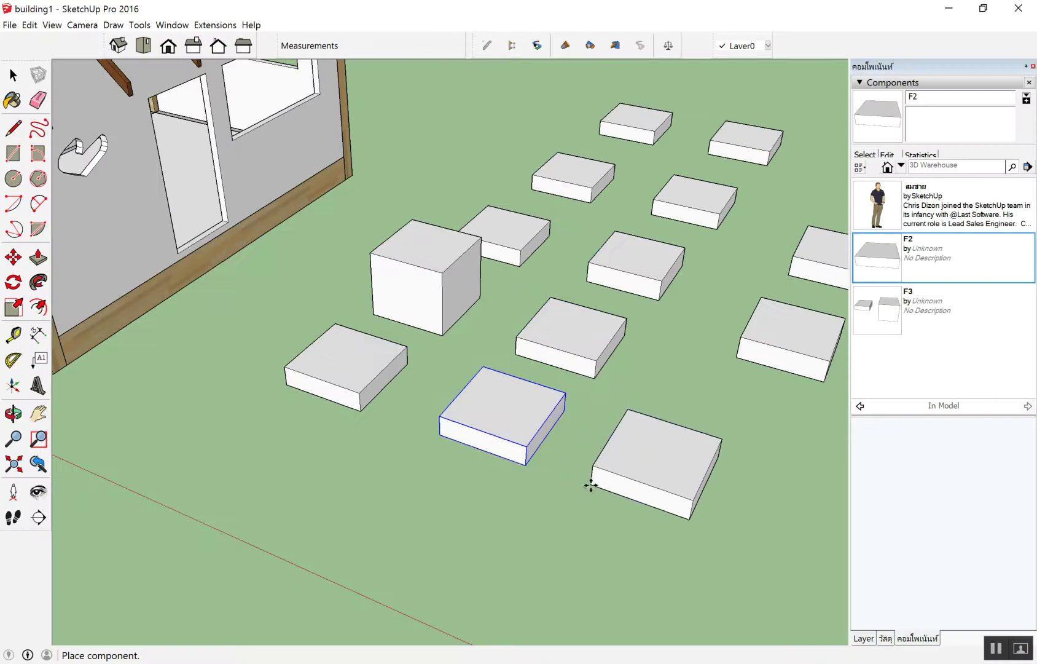
left_click(589, 486)
key("space")
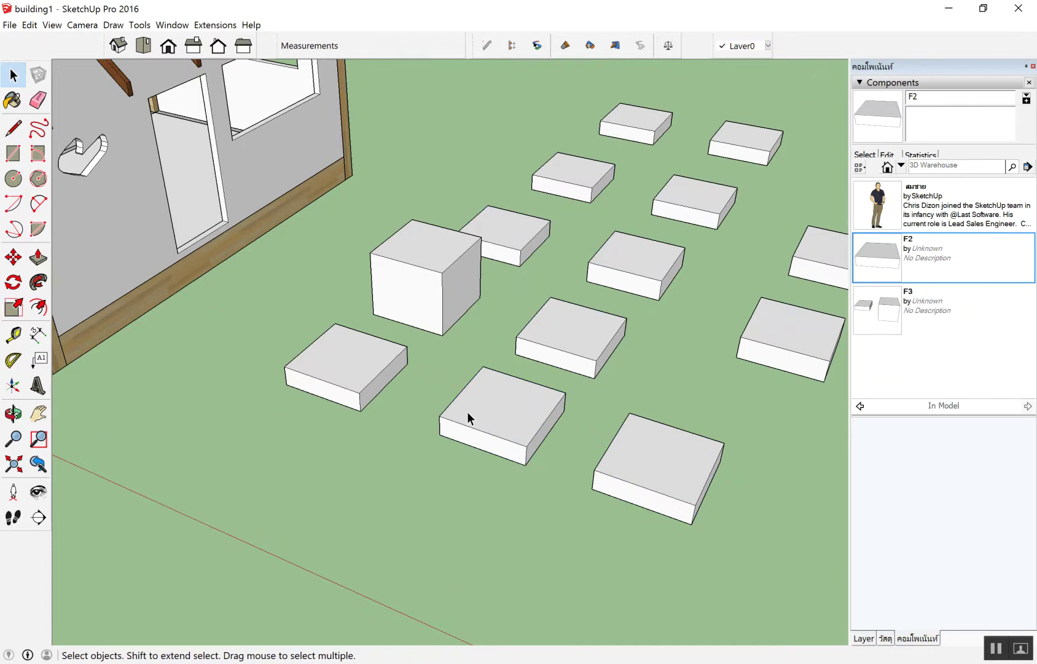
right_click(467, 411)
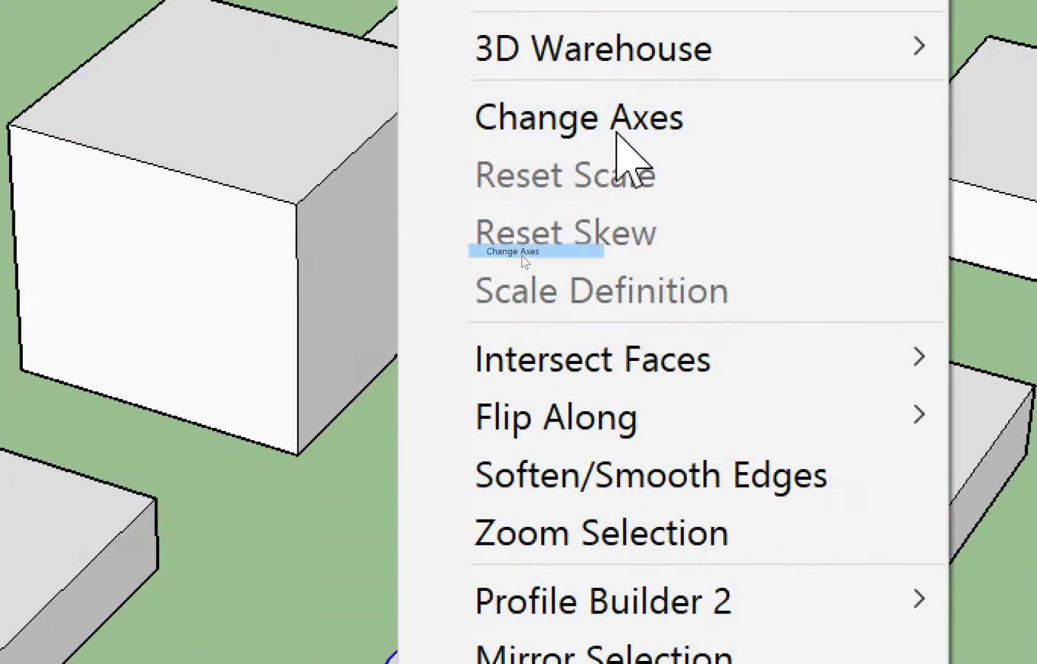
left_click(616, 132)
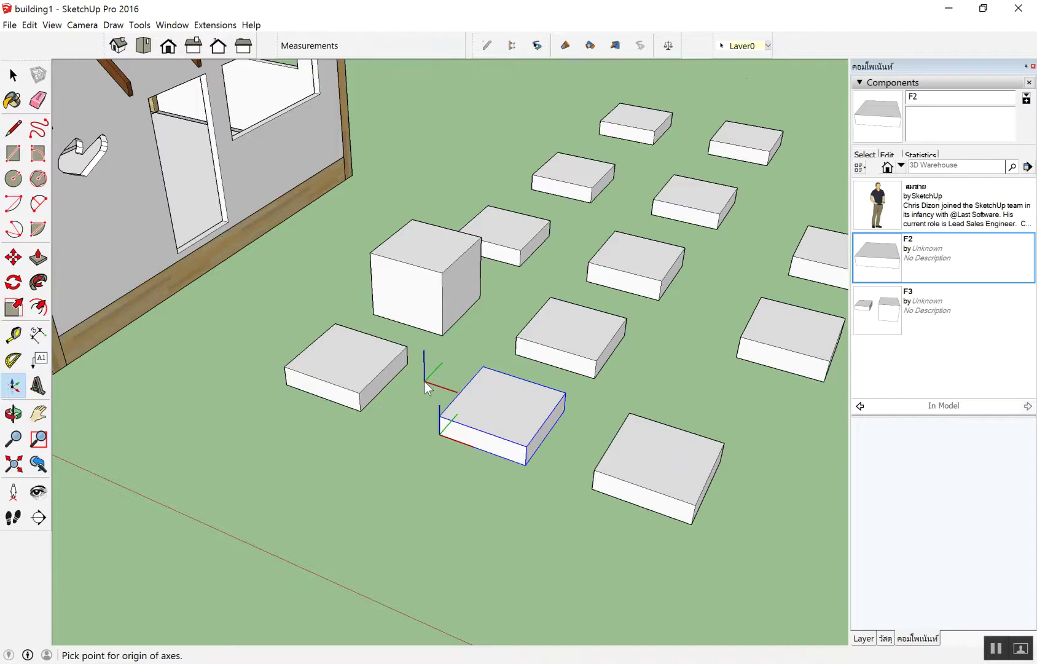
Step: Cancel the pending axes change
key("space")
Step: Choose Change Axes on the selected slab and set its corner as the new origin
scroll(481, 394, "up", 3)
scroll(473, 393, "up", 2)
right_click(472, 367)
left_click(415, 396)
right_click(437, 367)
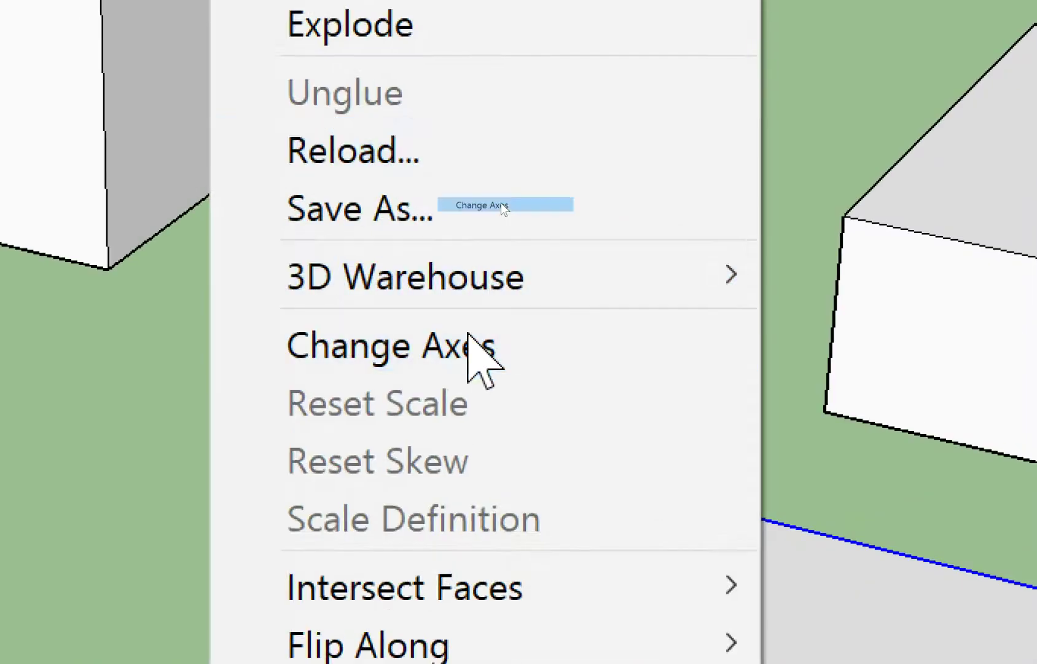
left_click(468, 335)
scroll(379, 415, "up", 3)
scroll(378, 417, "down", 3)
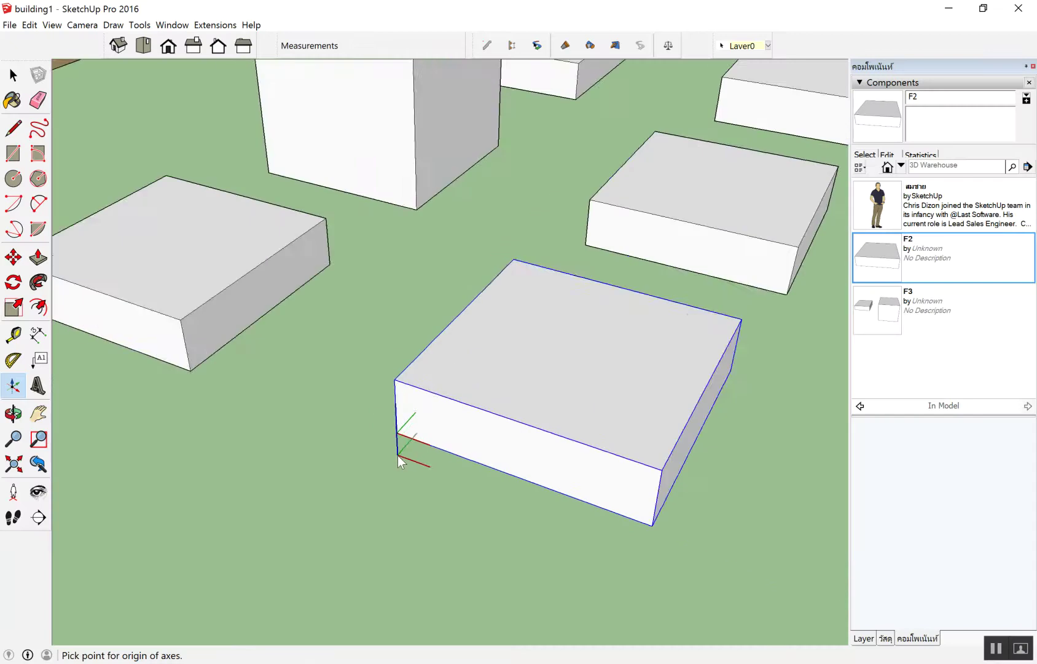
scroll(396, 458, "down", 3)
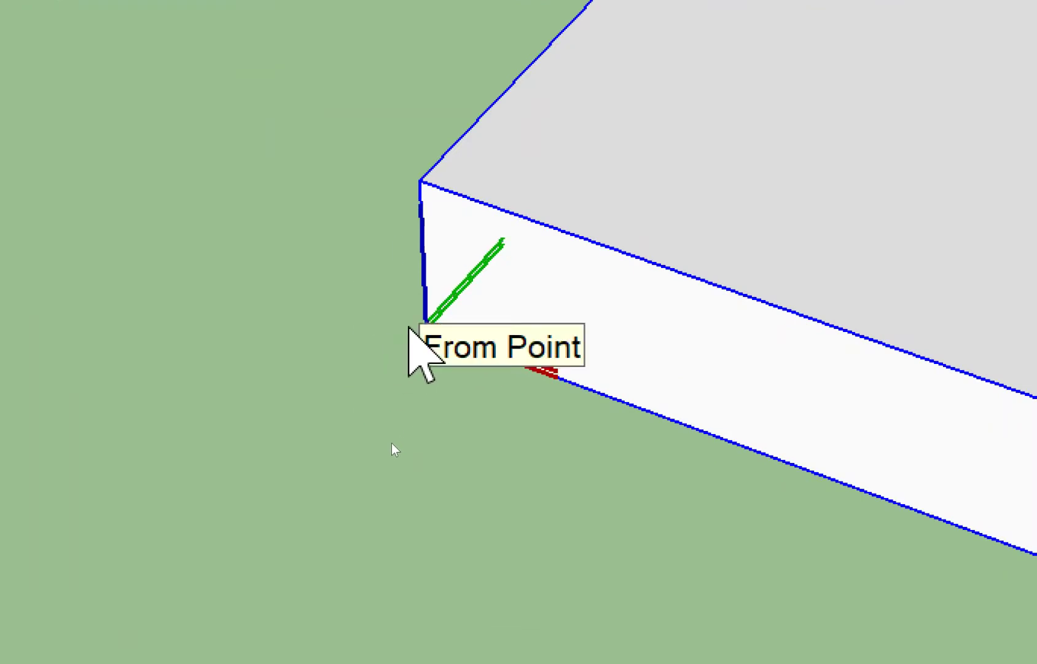
left_click(425, 329)
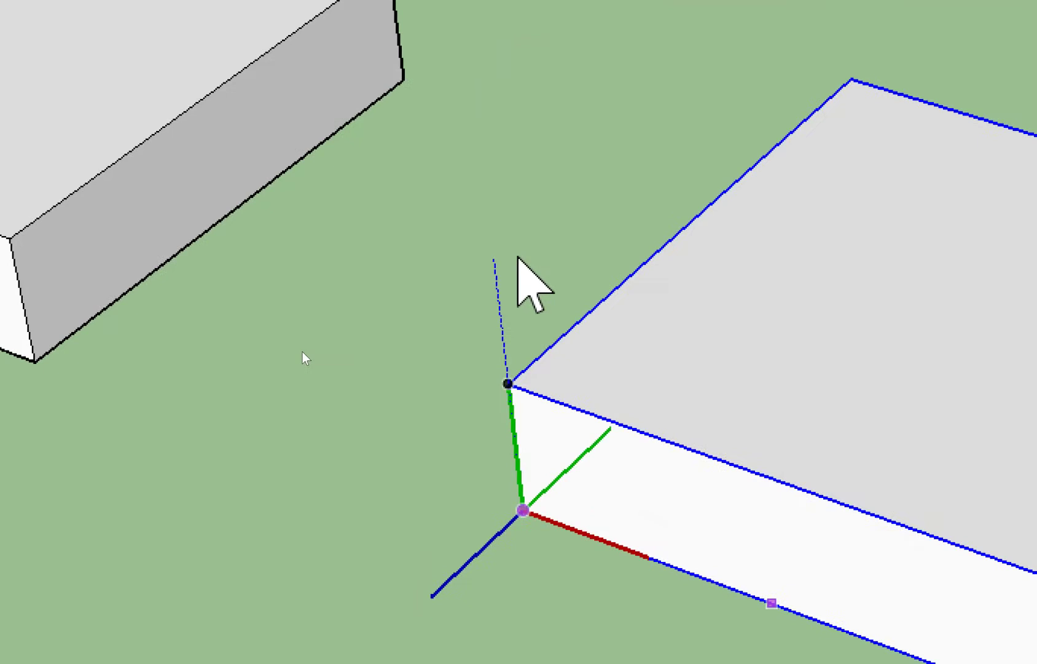
Step: Cancel the axes change and clear the selection, leaving the slabs unchanged
key("space")
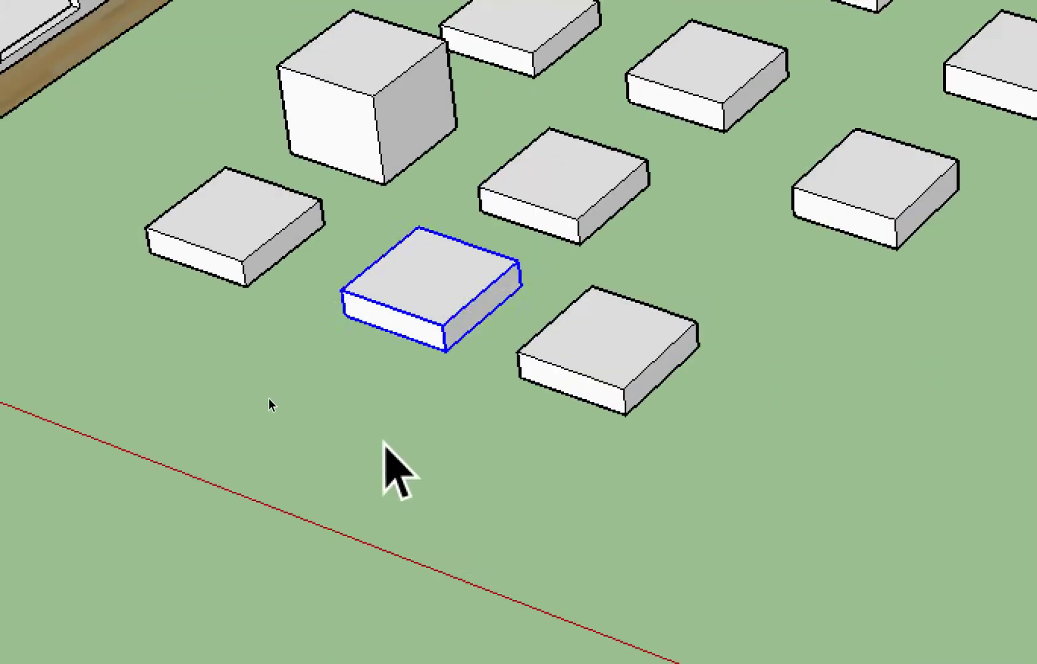
left_click(272, 400)
scroll(275, 361, "up", 1)
scroll(257, 377, "up", 3)
scroll(258, 376, "up", 2)
scroll(255, 378, "up", 2)
scroll(256, 377, "down", 1)
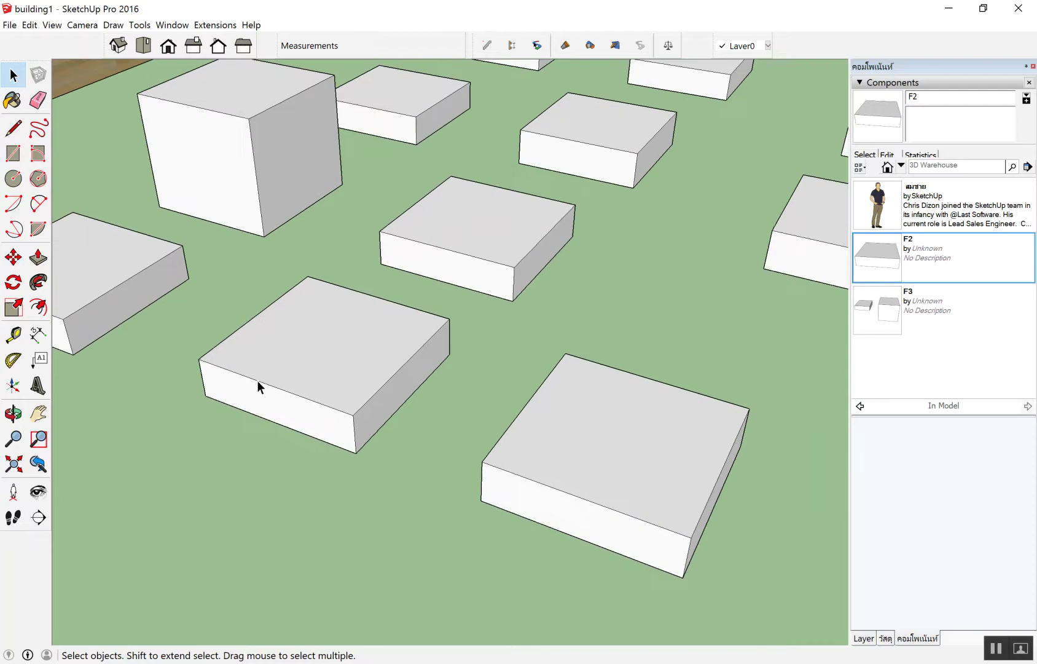
scroll(246, 396, "up", 1)
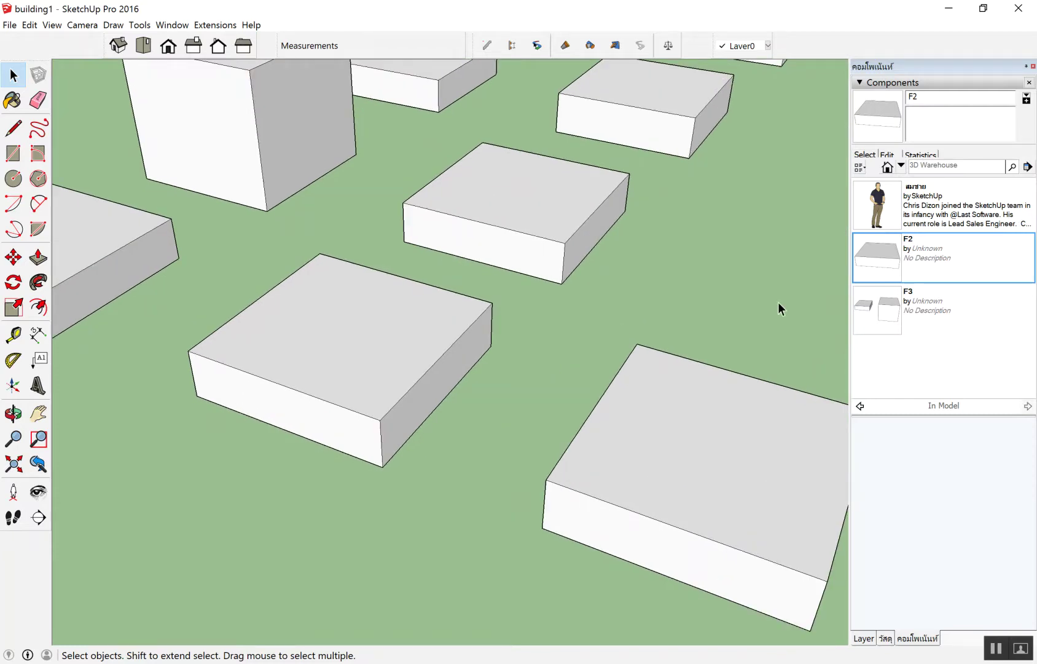
Step: Place two more F2 slab copies on the ground, at the left and near the front
left_click(865, 263)
scroll(528, 234, "down", 3)
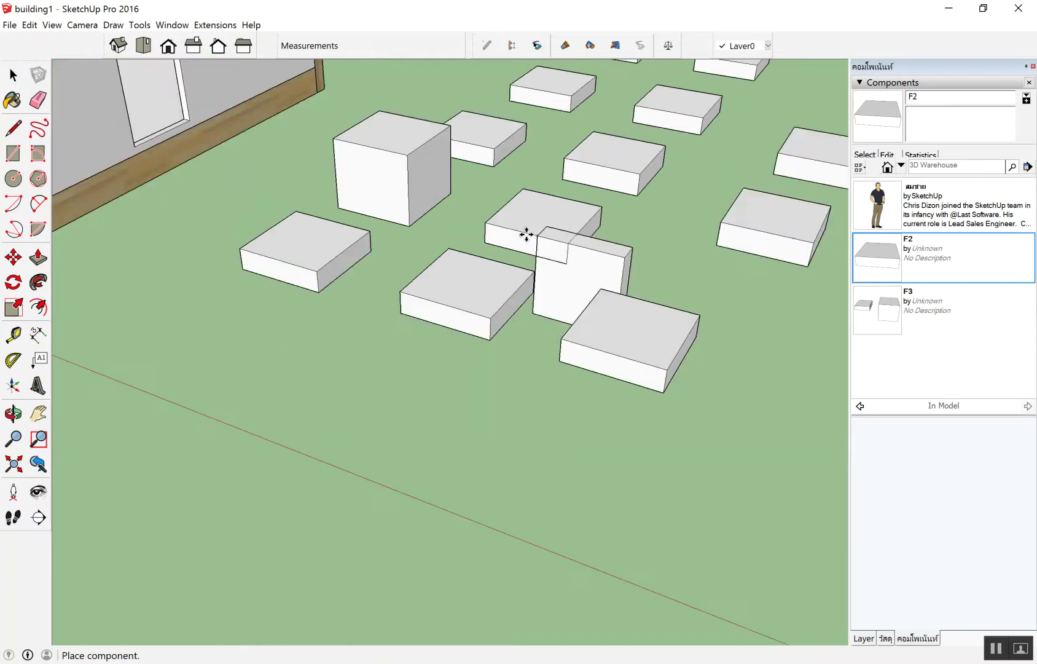
left_click(437, 415)
left_click(866, 266)
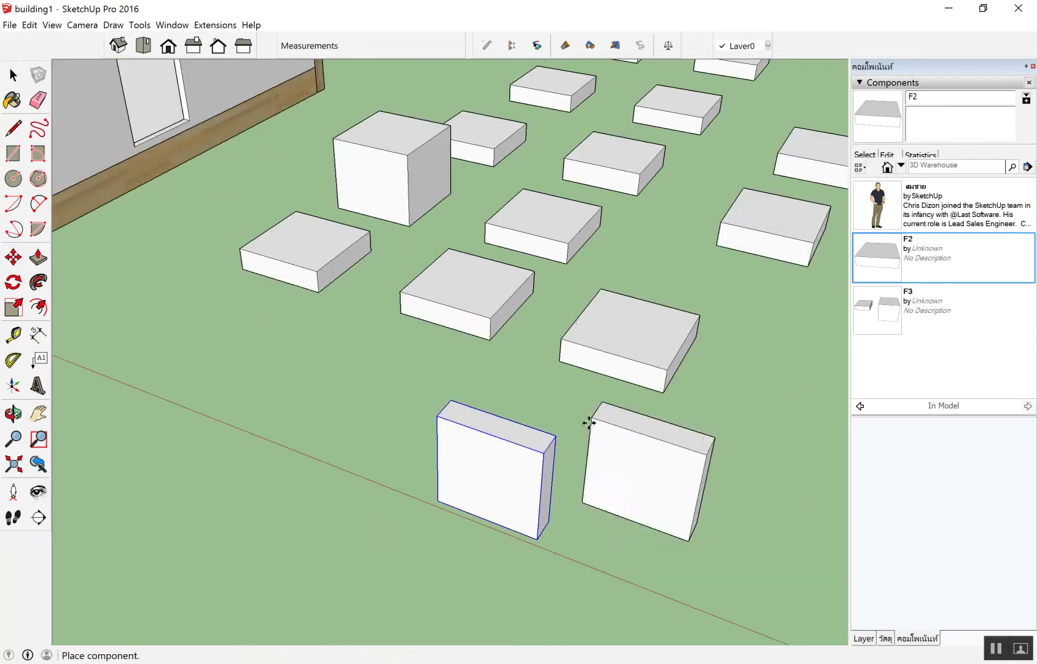
left_click(588, 429)
scroll(528, 434, "up", 2)
scroll(528, 434, "up", 2)
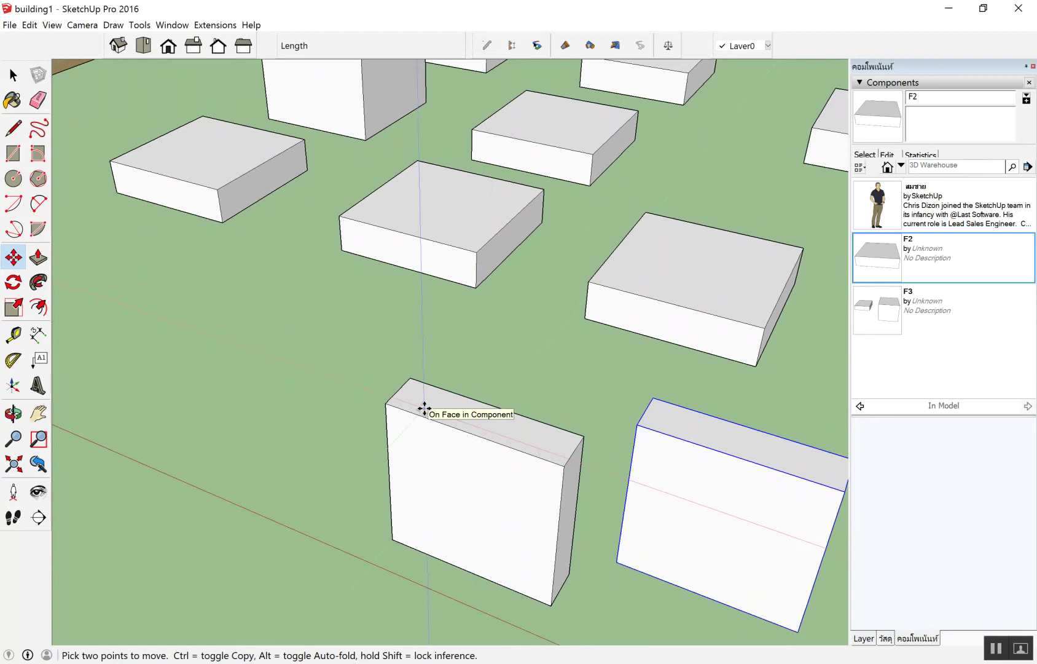
key("space")
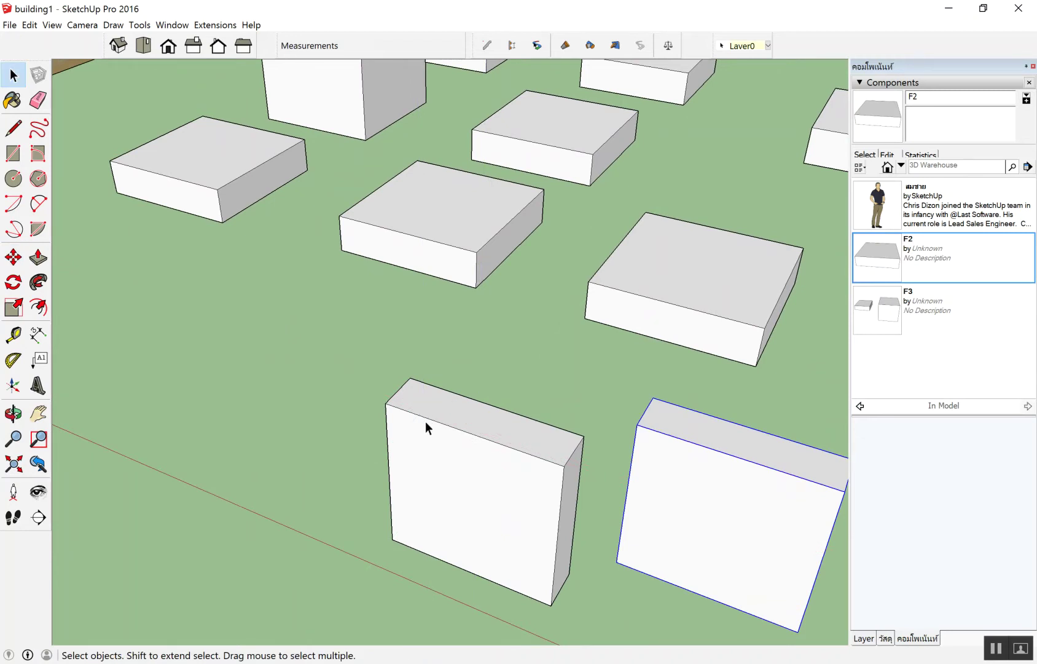
Step: Choose Change Axes on the left tall box to begin redefining its axes
right_click(415, 384)
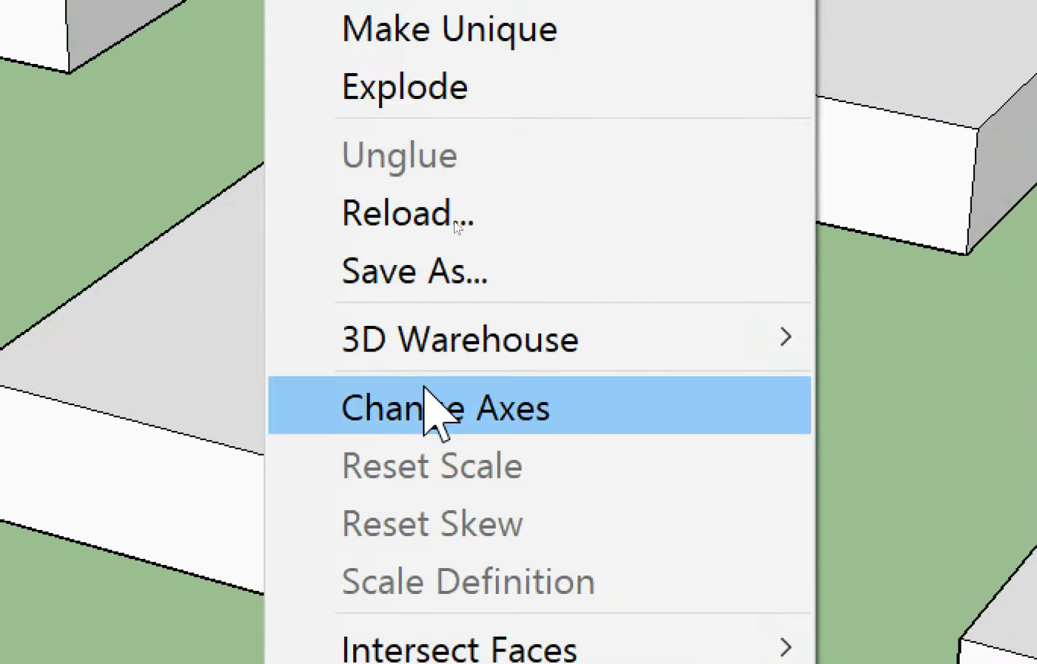
left_click(455, 224)
scroll(379, 420, "up", 3)
scroll(377, 430, "down", 6)
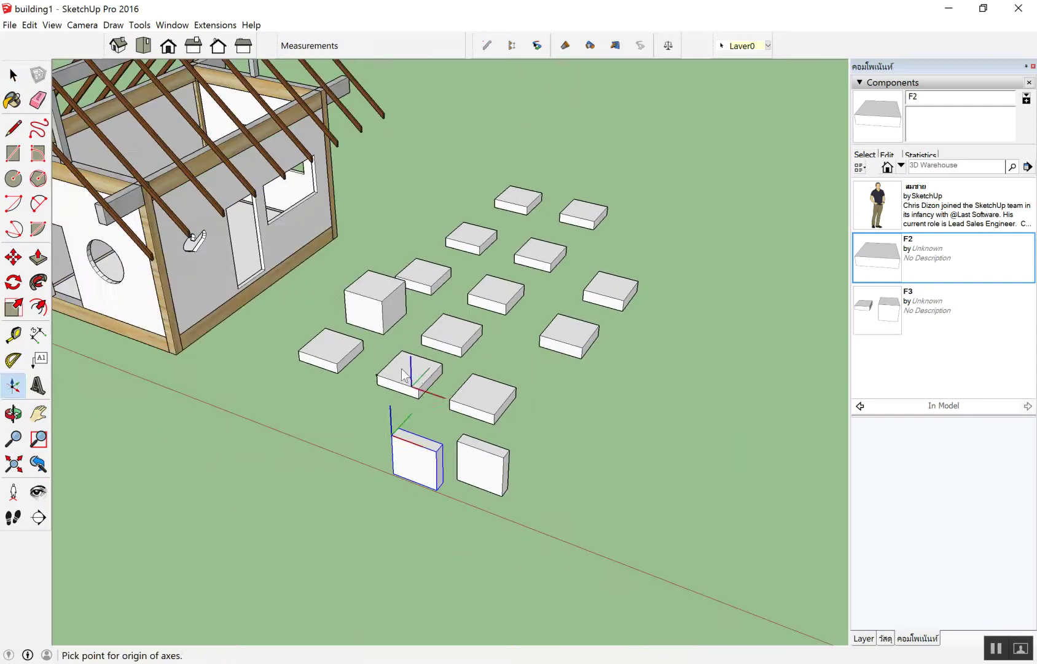
Step: Delete the two tall boxes and look down on the flat box top
key("space")
scroll(403, 374, "up", 4)
left_click_drag(662, 482, 366, 578)
key("Delete")
middle_click_drag(379, 498, 528, 473)
scroll(414, 429, "up", 5)
mouse_move(414, 429)
middle_mouse_down()
mouse_move(532, 435)
mouse_move(419, 484)
middle_mouse_up()
Step: Draw two crossing lines between edge midpoints, splitting the flat box top into quarters
key("l")
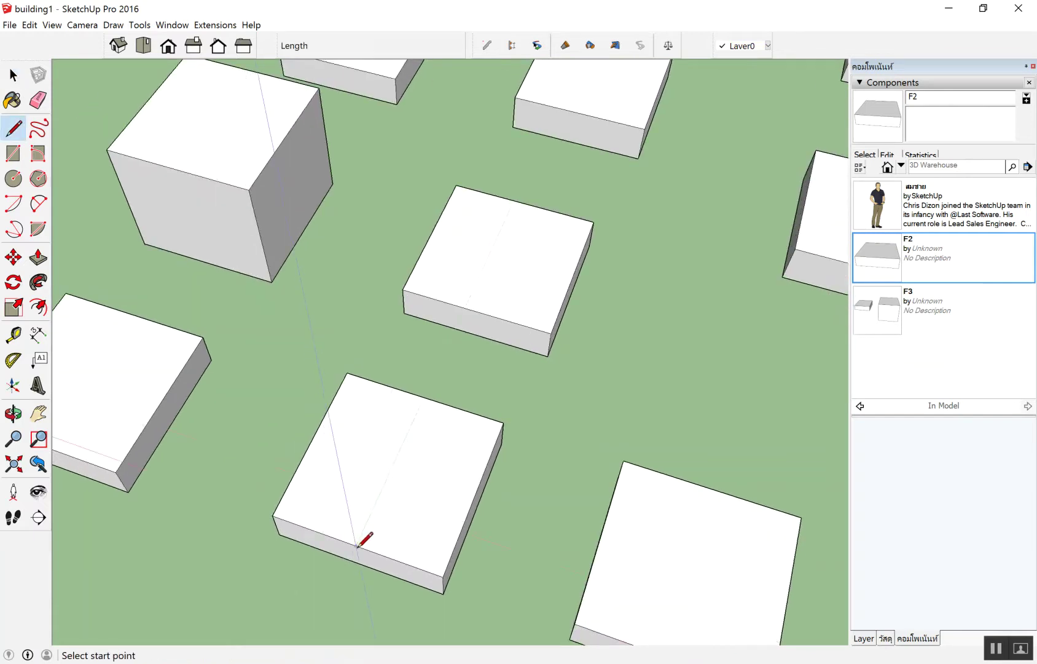
left_click(357, 545)
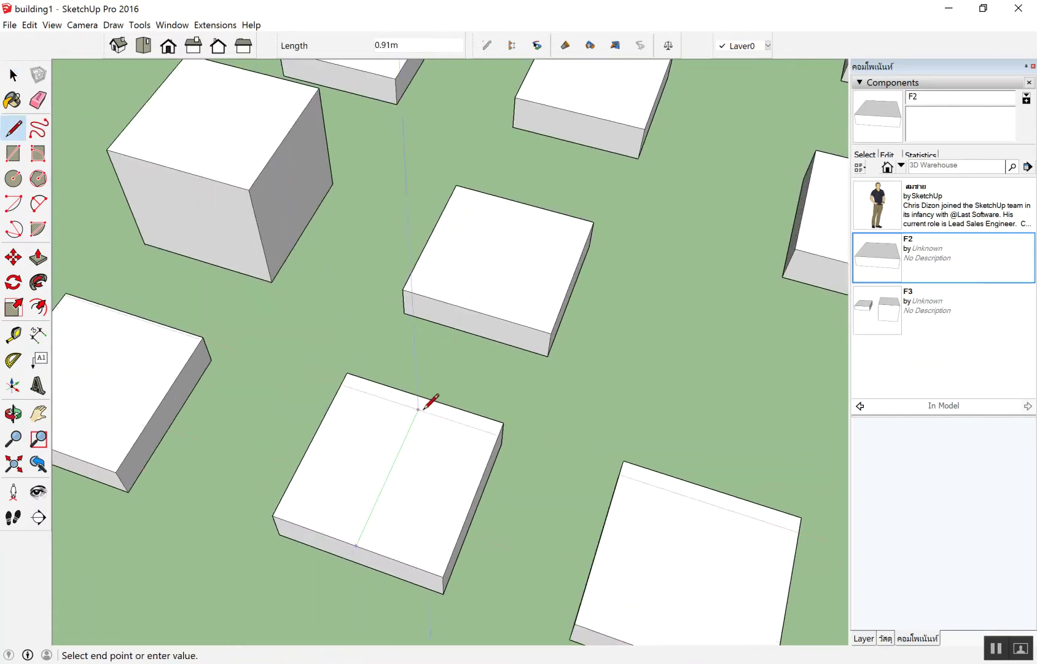
left_click(429, 398)
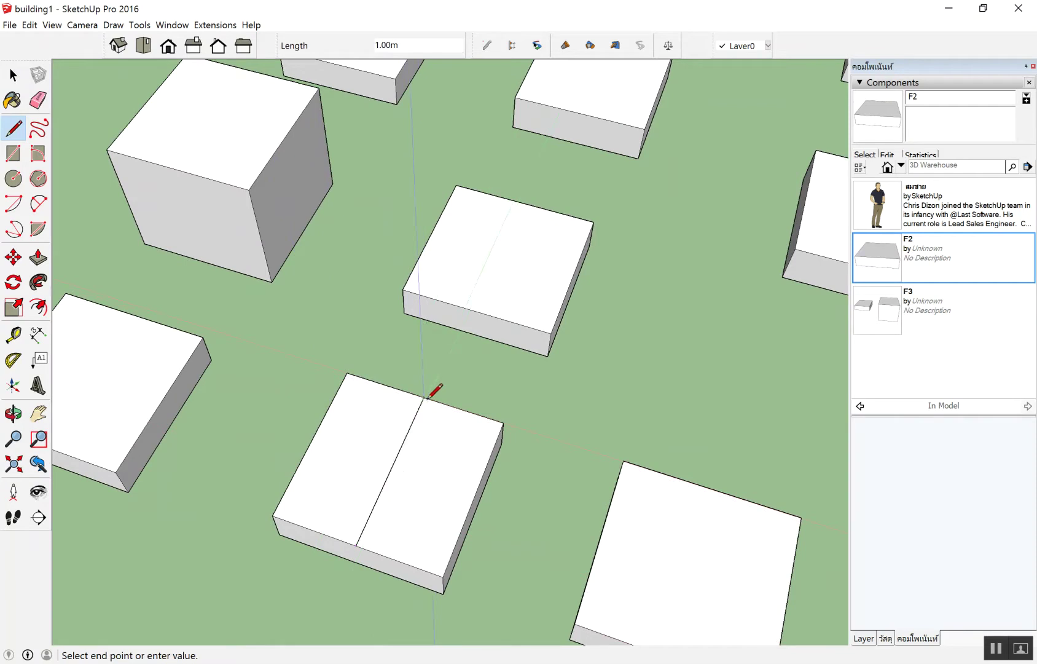
key("space")
scroll(398, 465, "up", 1)
key("l")
left_click(291, 435)
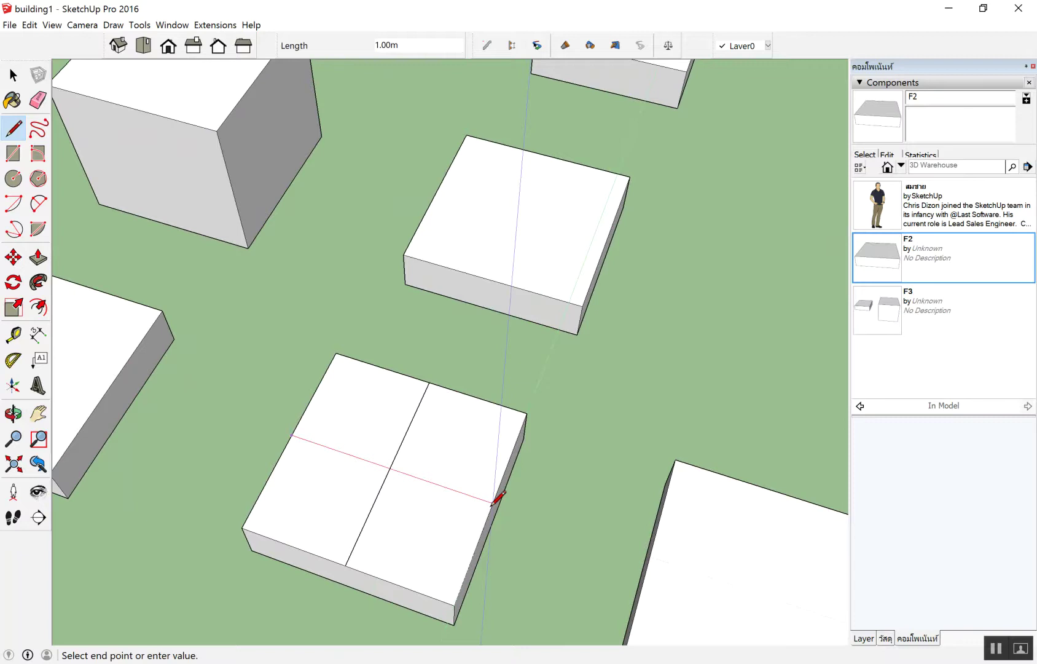
left_click(491, 504)
Step: Inspect the quartered box from several angles and bring up its context menu
scroll(459, 494, "down", 3)
mouse_move(459, 494)
middle_mouse_down()
mouse_move(431, 379)
mouse_move(375, 421)
middle_mouse_up()
scroll(506, 468, "up", 2)
scroll(411, 391, "up", 2)
scroll(401, 392, "up", 1)
scroll(380, 376, "up", 1)
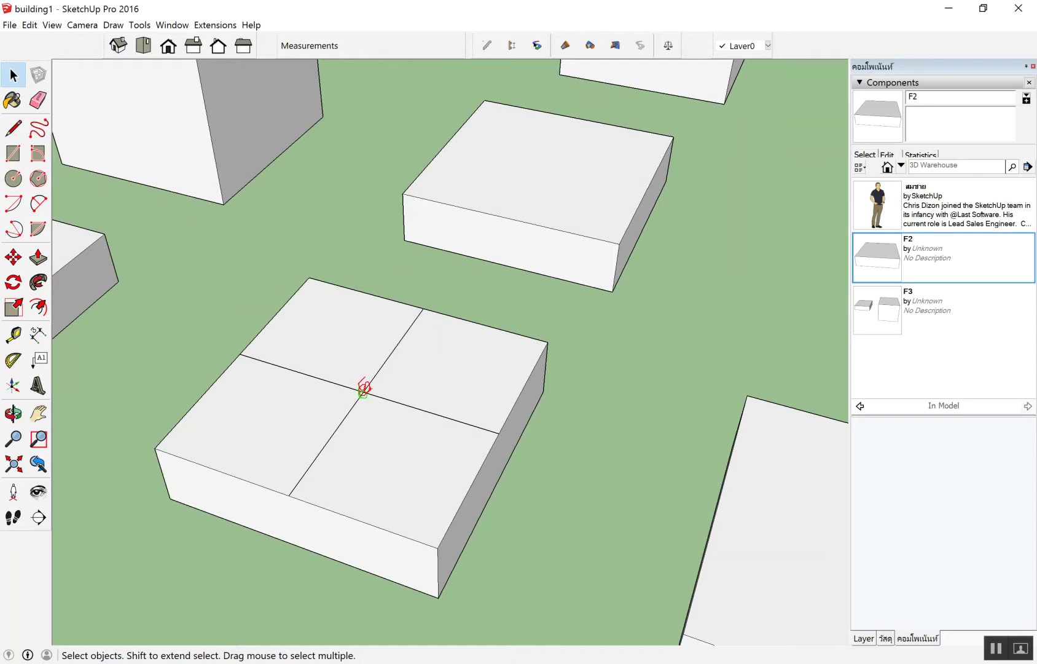
left_click_drag(377, 393, 498, 433)
left_click_drag(363, 392, 441, 285)
left_click_drag(671, 396, 684, 390)
mouse_move(368, 379)
left_mouse_down()
mouse_move(337, 229)
mouse_move(362, 202)
left_mouse_up()
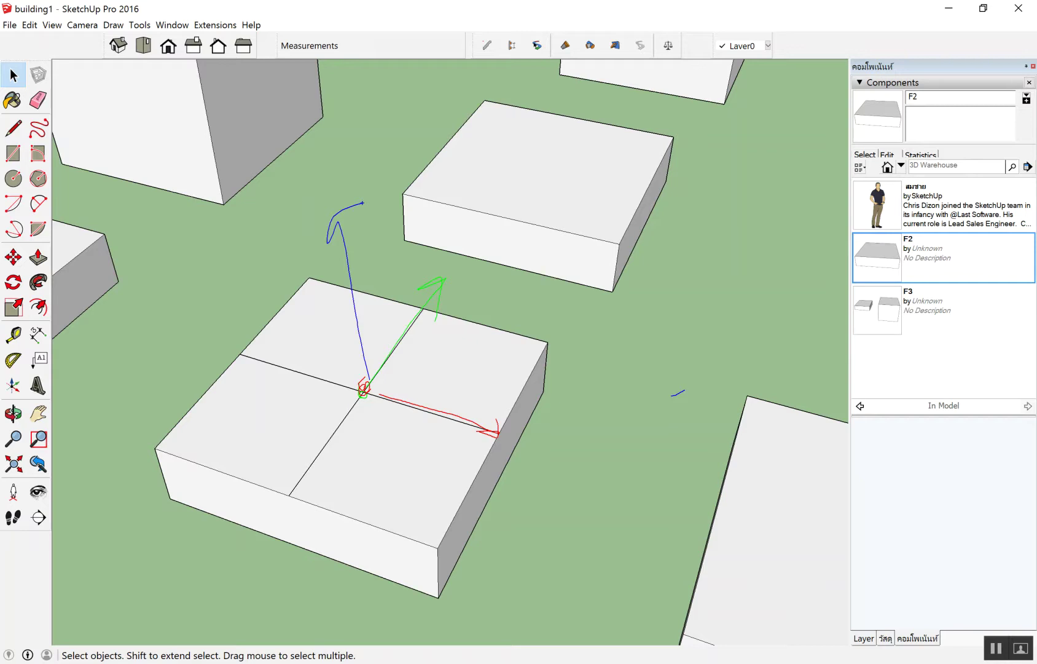
mouse_move(184, 500)
left_mouse_down()
mouse_move(158, 486)
mouse_move(146, 517)
left_mouse_up()
mouse_move(368, 364)
left_mouse_down()
mouse_move(384, 408)
mouse_move(346, 396)
left_mouse_up()
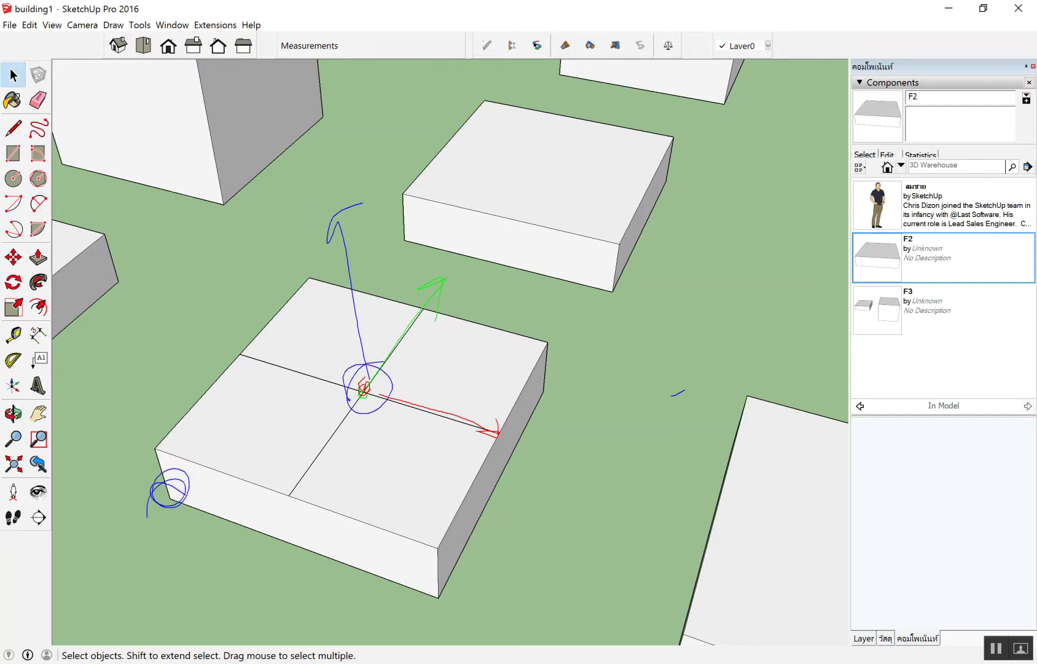
key("Escape")
scroll(429, 448, "down", 3)
scroll(398, 469, "up", 2)
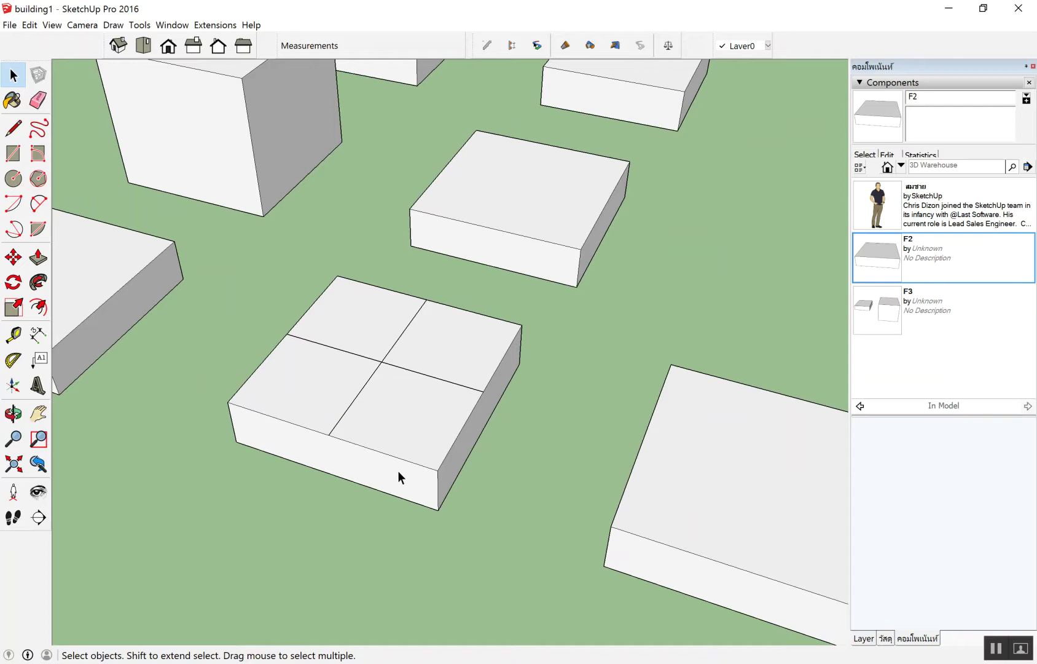
right_click(380, 312)
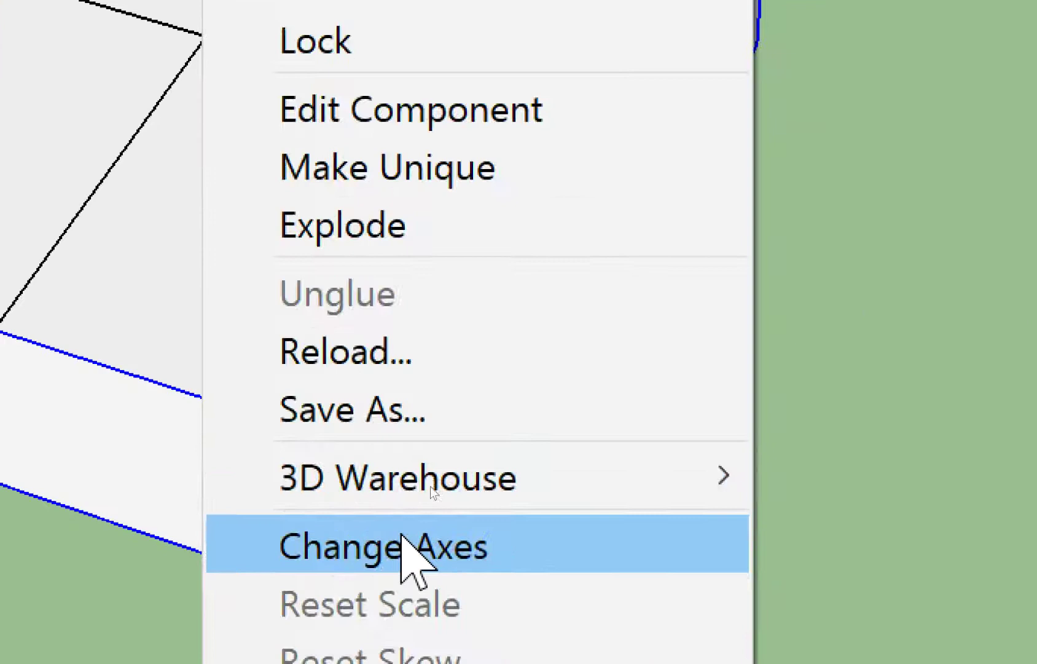
Step: Put the box component's axes origin at the centre crossing, with red and green along the two lines
left_click(430, 489)
scroll(369, 375, "up", 2)
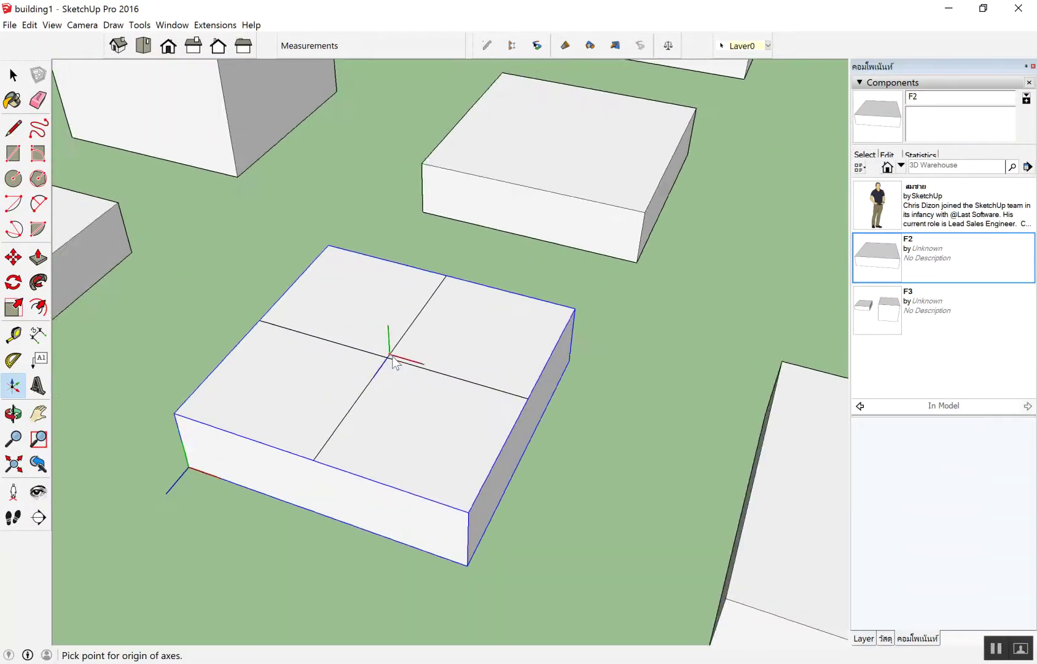
scroll(390, 367, "up", 2)
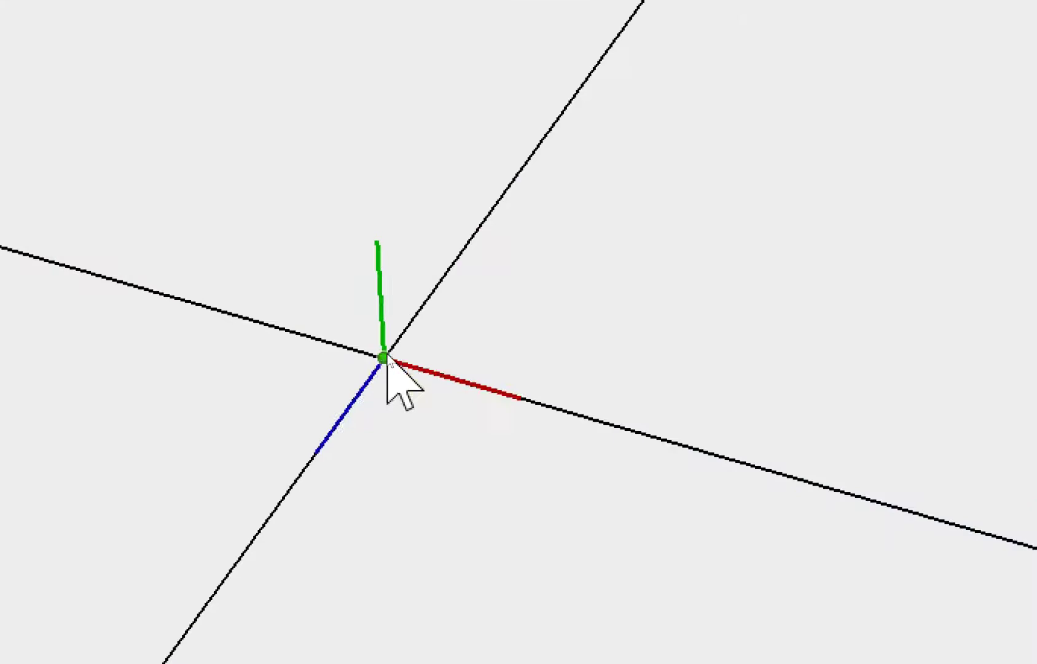
left_click(386, 354)
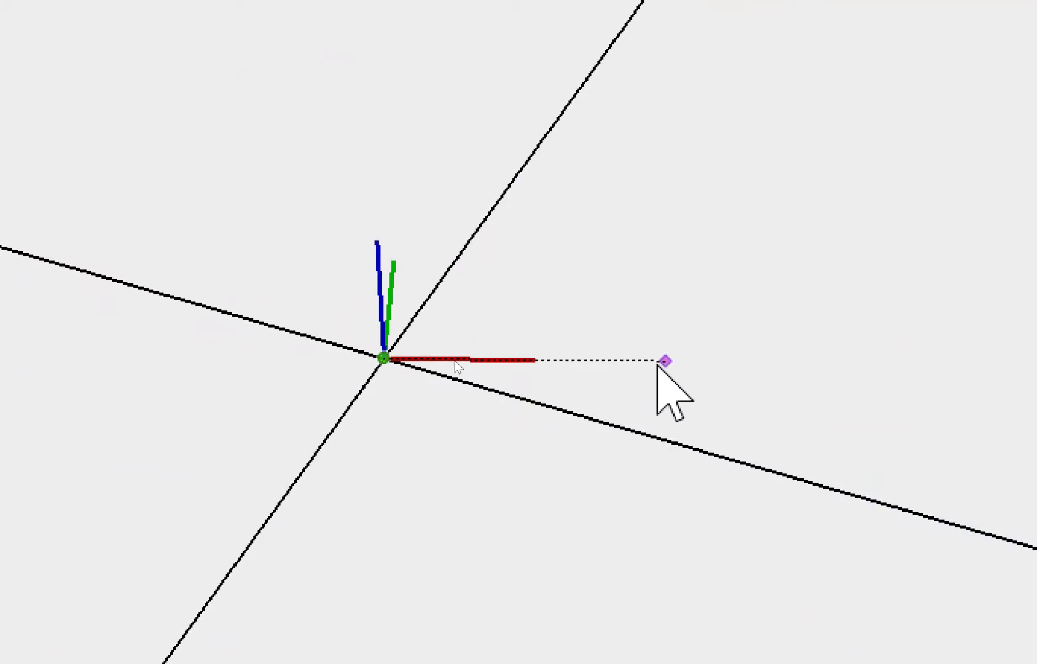
left_click(650, 412)
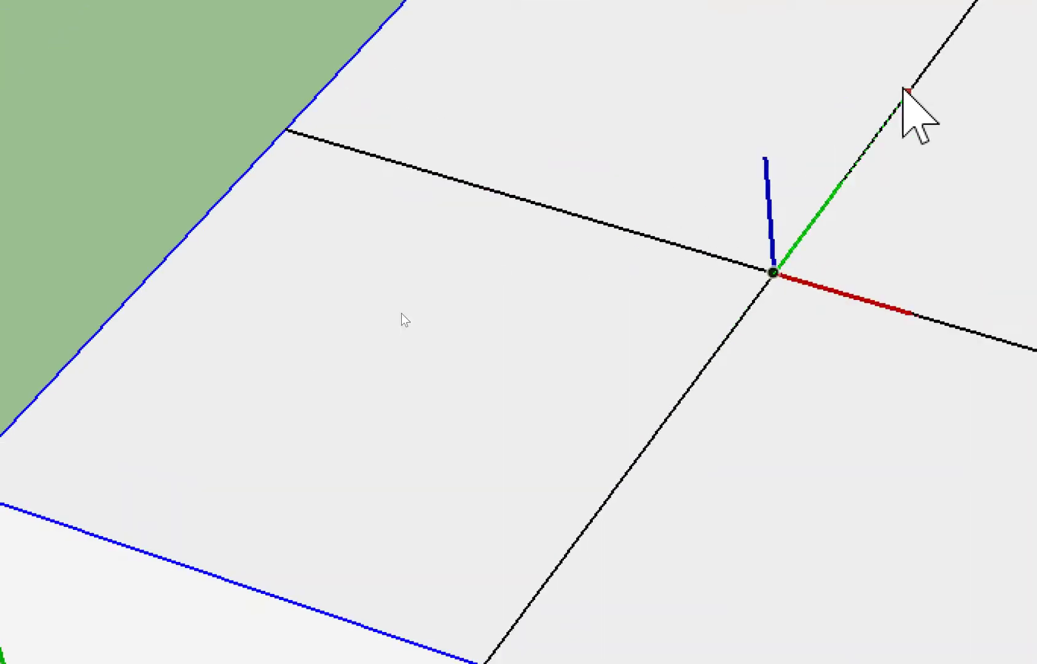
left_click(898, 91)
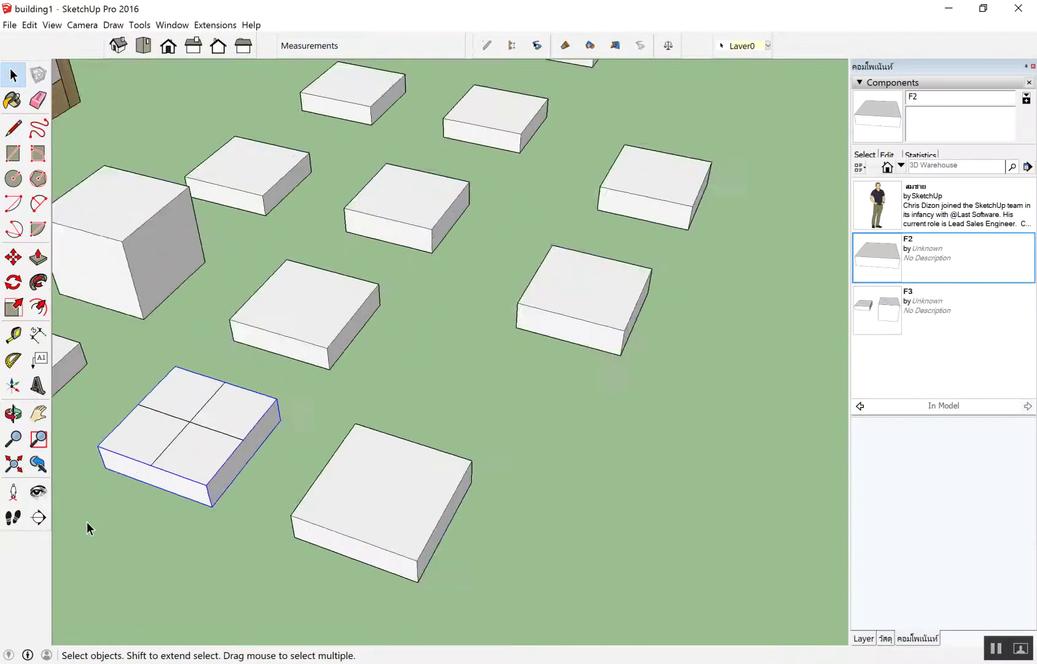
scroll(87, 521, "up", 3)
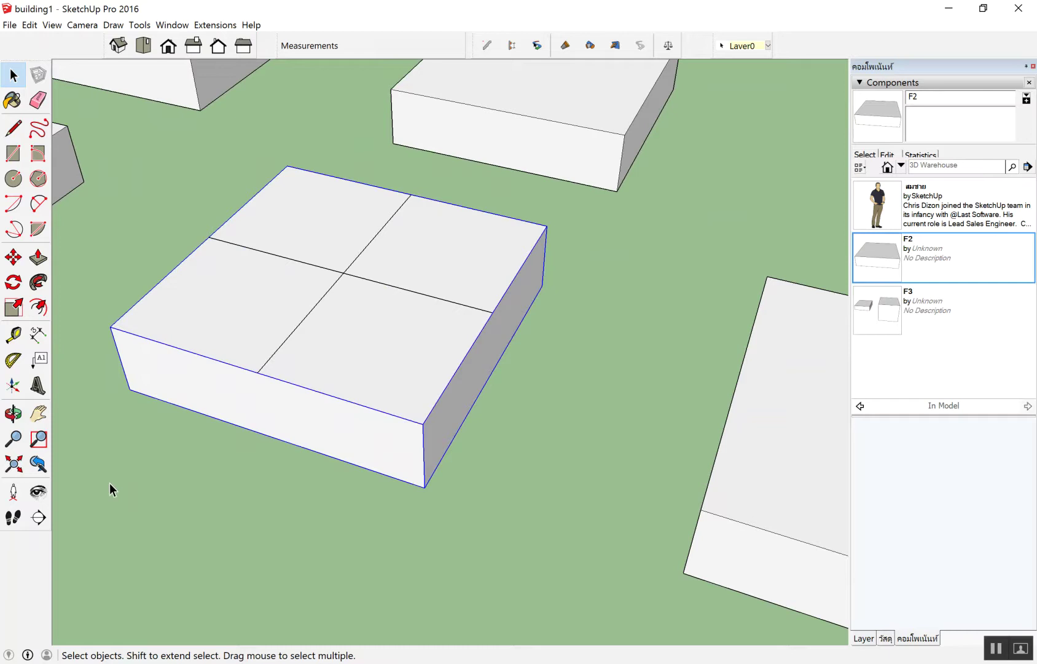
scroll(393, 369, "down", 3)
scroll(493, 304, "down", 3)
Step: Place an F2 component copy on the ground below the four-part box
left_click(872, 259)
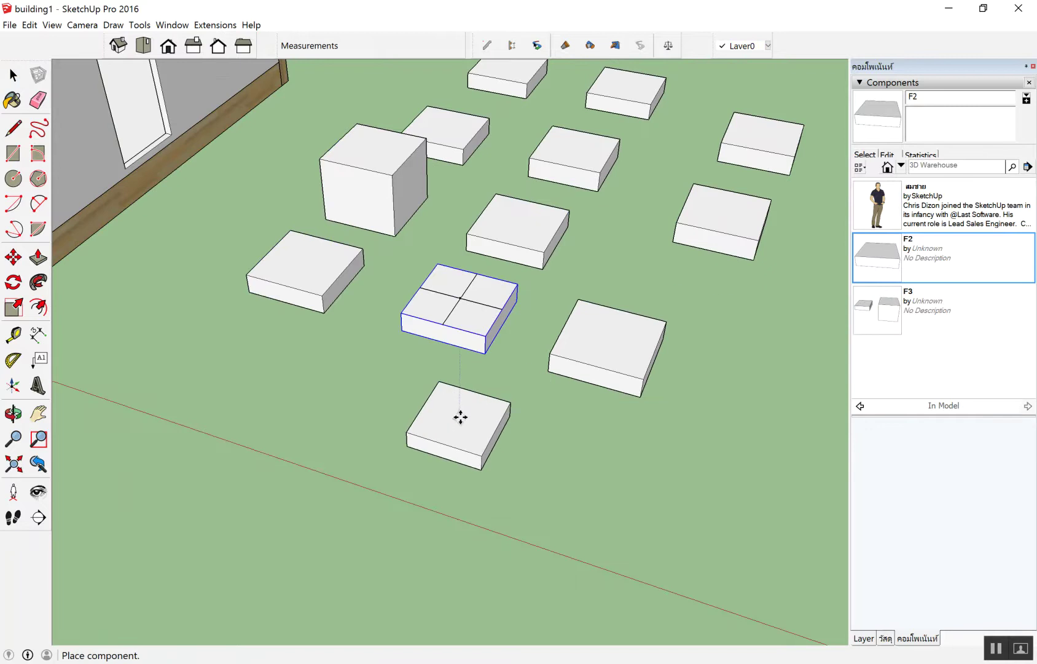
left_click(460, 421)
scroll(473, 415, "up", 2)
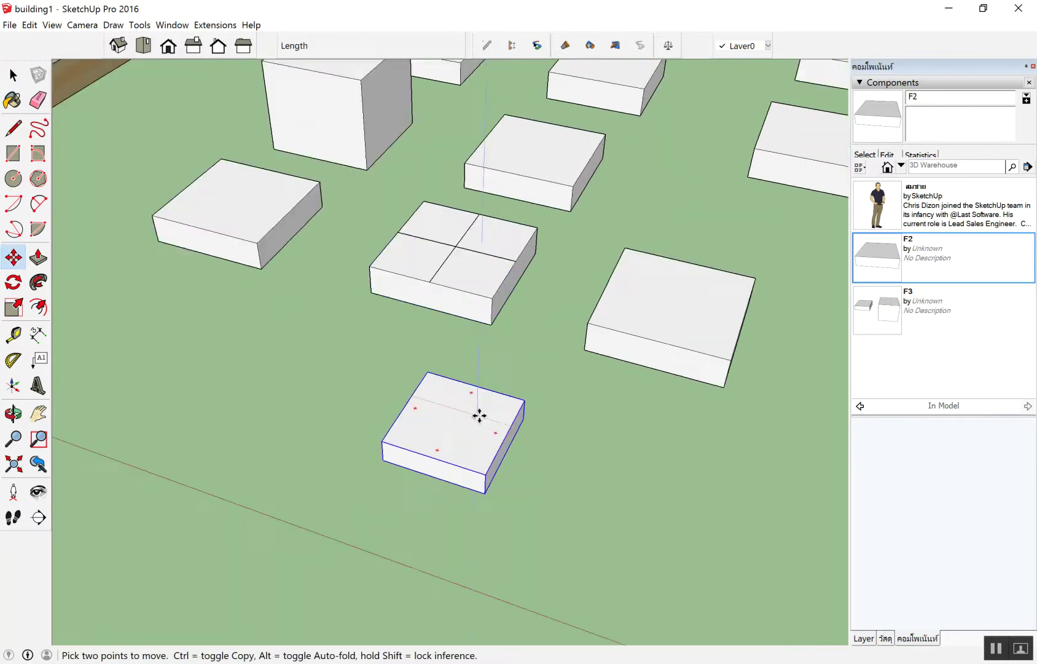
scroll(488, 414, "up", 1)
scroll(731, 353, "down", 2)
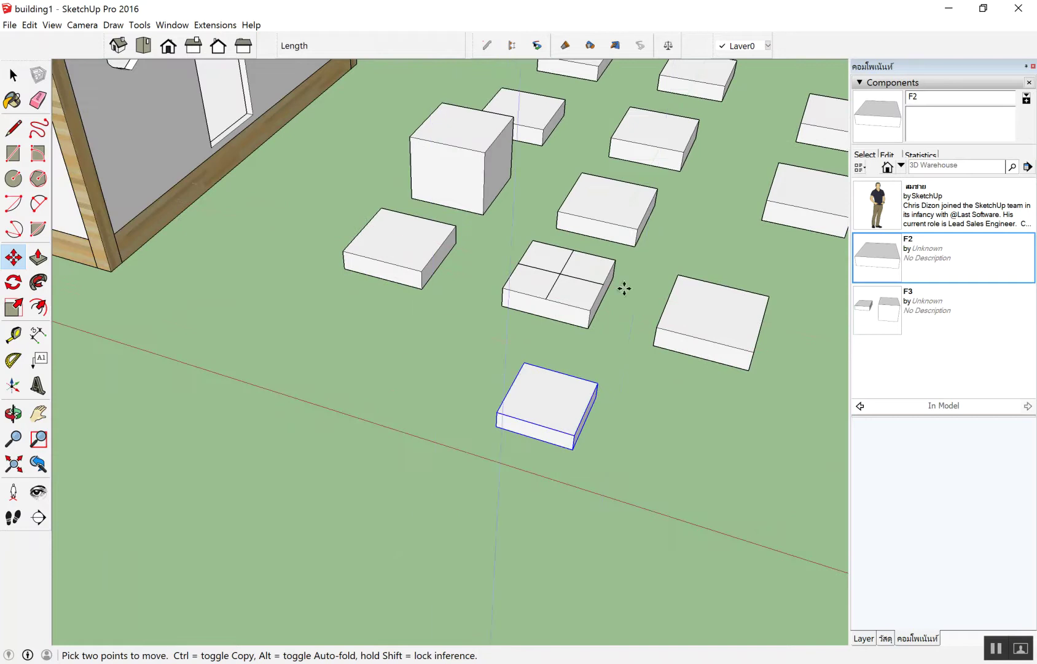
Step: Place a second F2 copy to the left, then view the boxes with the house
left_click(860, 258)
left_click(421, 342)
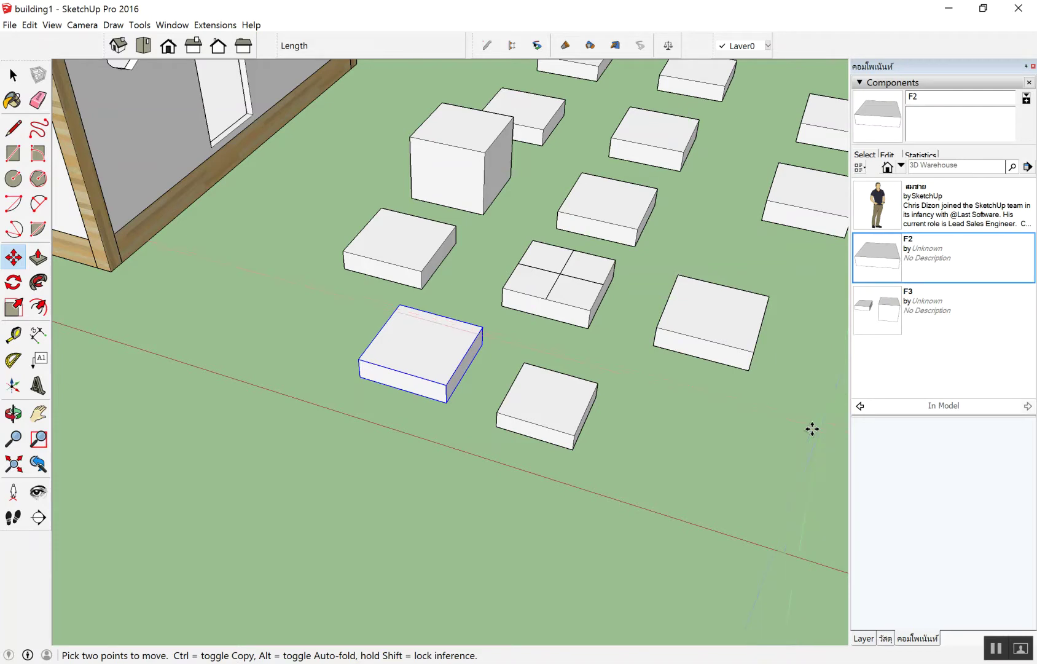
scroll(653, 248, "down", 3)
scroll(697, 203, "down", 3)
scroll(619, 161, "up", 2)
middle_click_drag(618, 161, 700, 97)
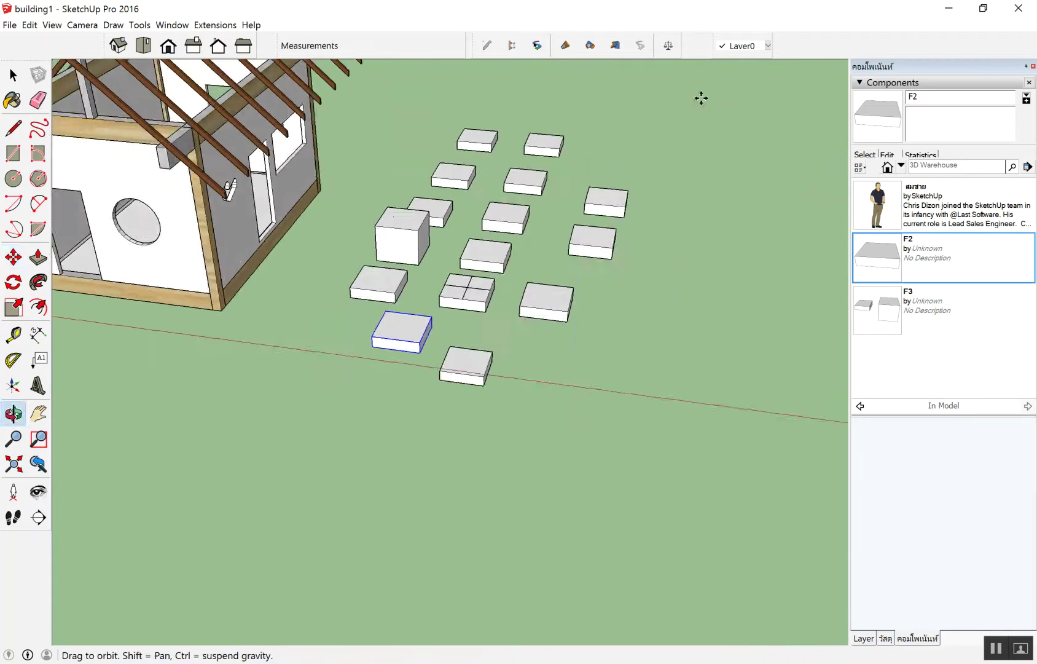
scroll(618, 114, "up", 2)
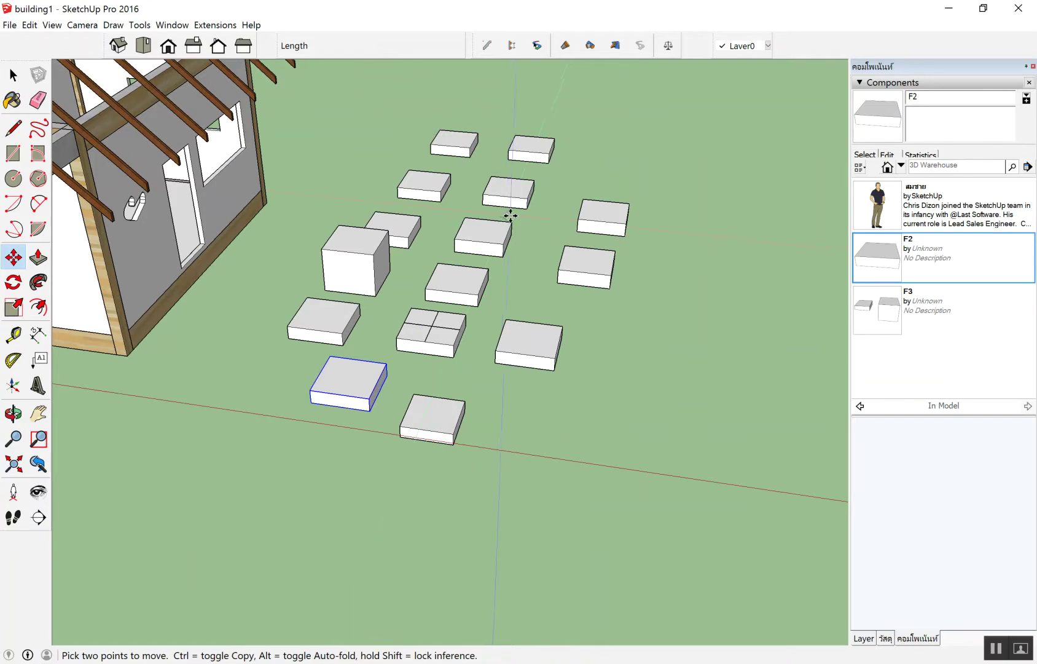
key("space")
scroll(481, 382, "up", 2)
scroll(406, 363, "down", 3)
Step: Window-select all the test boxes and delete them
middle_click_drag(529, 387, 661, 264)
left_click_drag(639, 169, 238, 498)
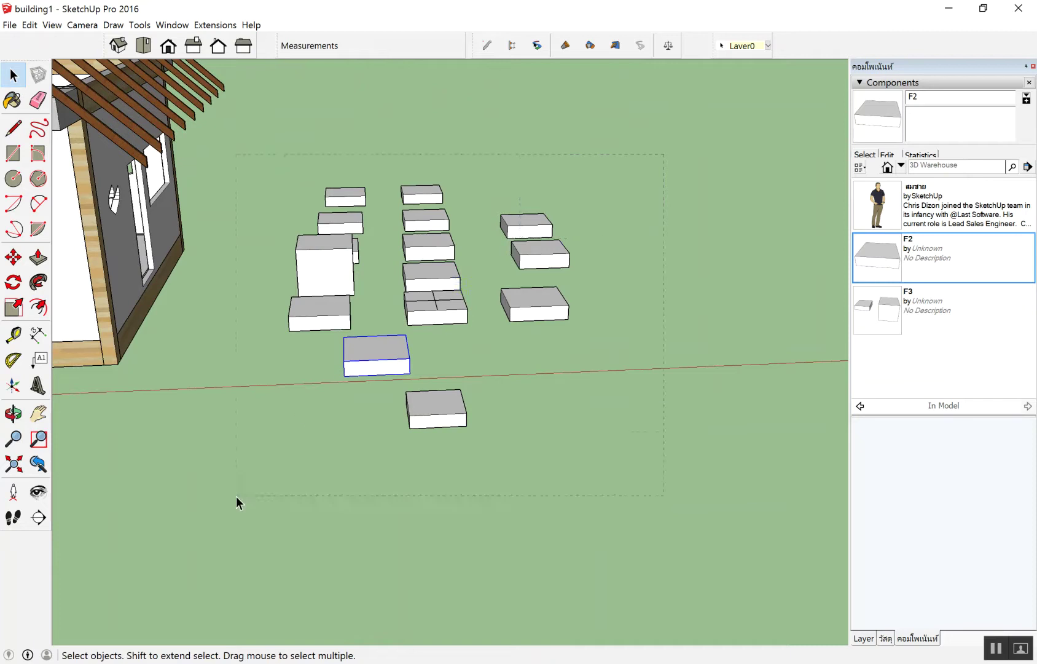
key("Delete")
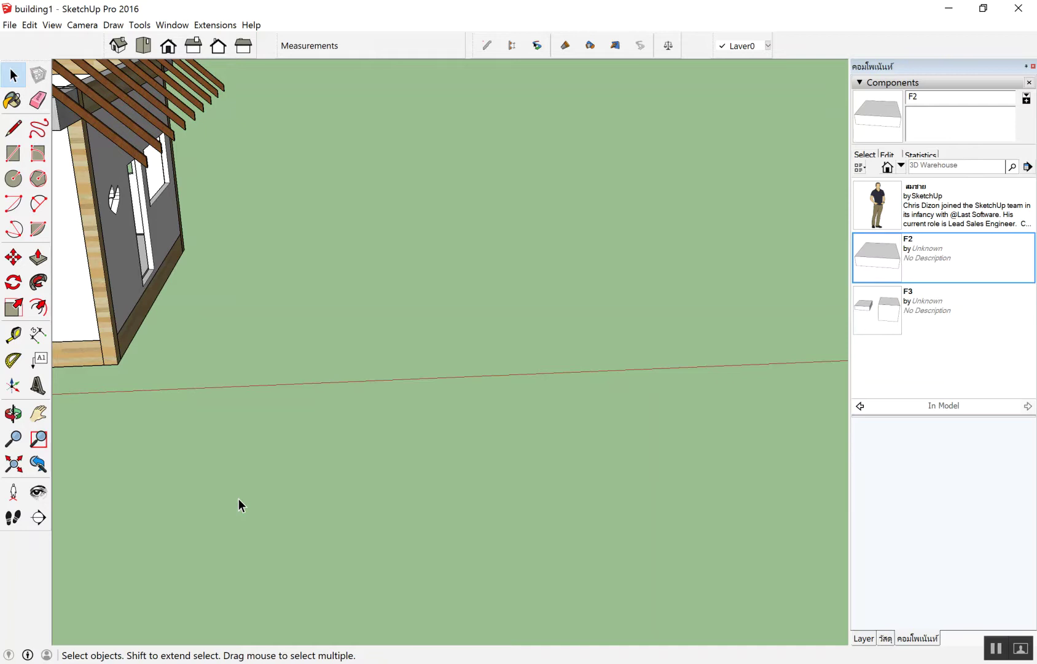
Step: Bring the house wall with the door and round window into close view
mouse_move(616, 423)
middle_mouse_down()
mouse_move(612, 385)
mouse_move(196, 247)
mouse_move(306, 231)
mouse_move(454, 231)
mouse_move(477, 338)
mouse_move(450, 353)
mouse_move(497, 124)
middle_mouse_up()
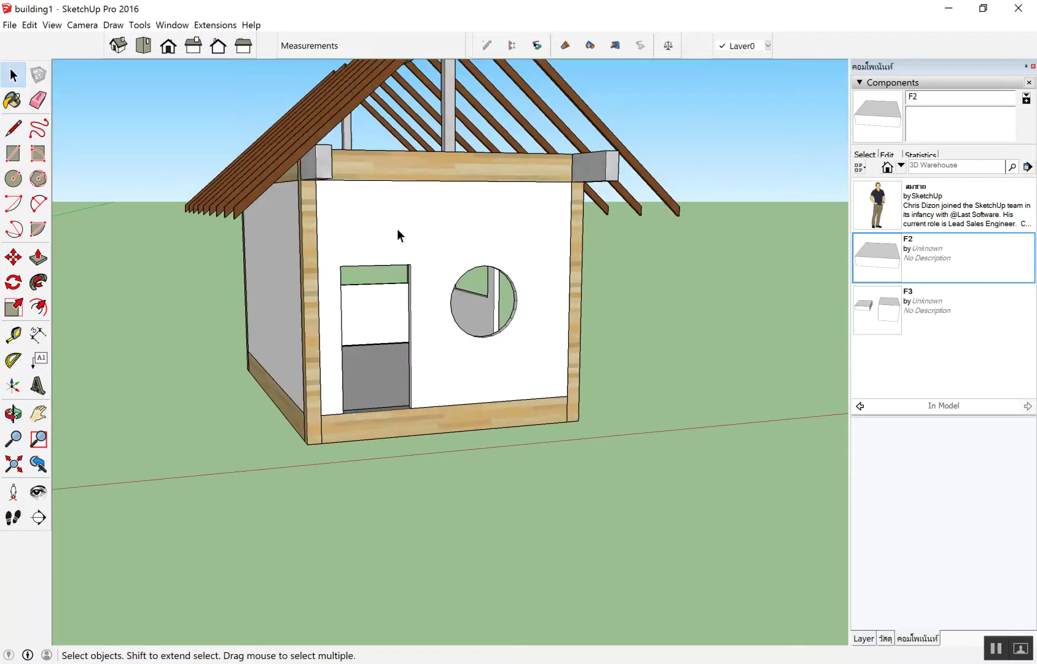
middle_click_drag(384, 240, 277, 308)
scroll(363, 358, "up", 3)
middle_click_drag(364, 358, 296, 411)
scroll(302, 400, "up", 3)
key("e")
key("space")
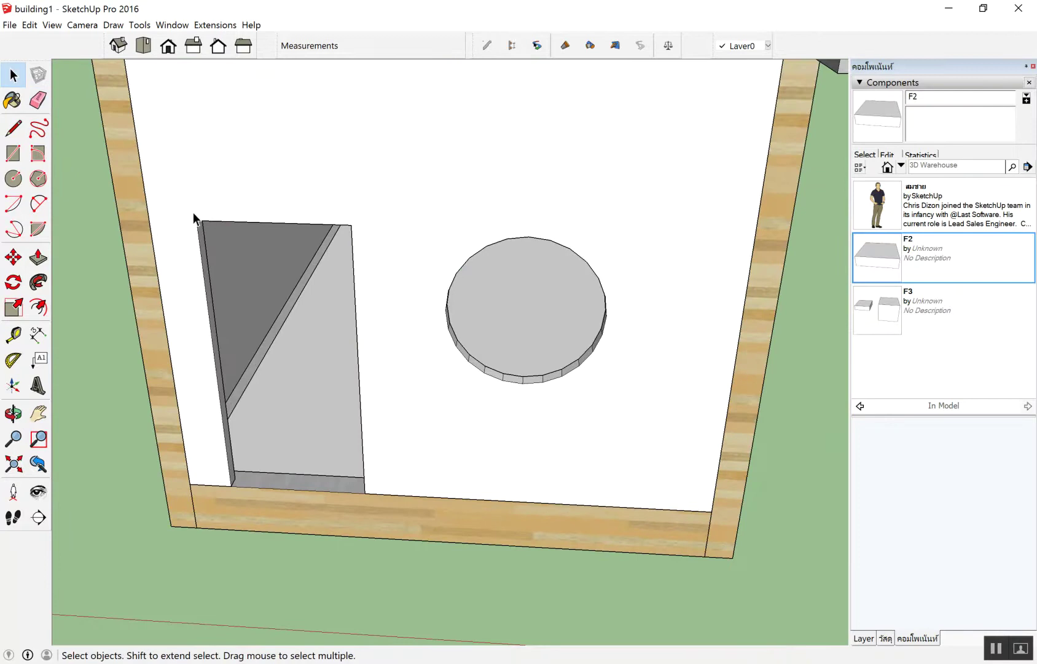
Step: Draw a door-sized rectangle over the door on the front wall
key("r")
left_click(197, 221)
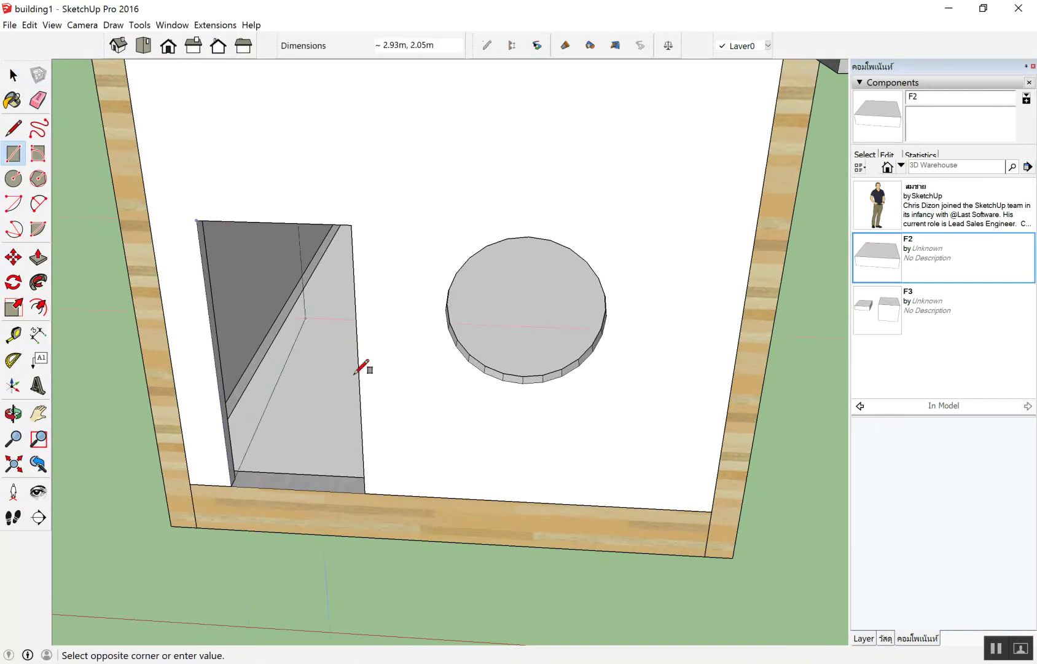
left_click(372, 484)
mouse_move(376, 468)
middle_mouse_down()
mouse_move(346, 507)
mouse_move(375, 512)
middle_mouse_up()
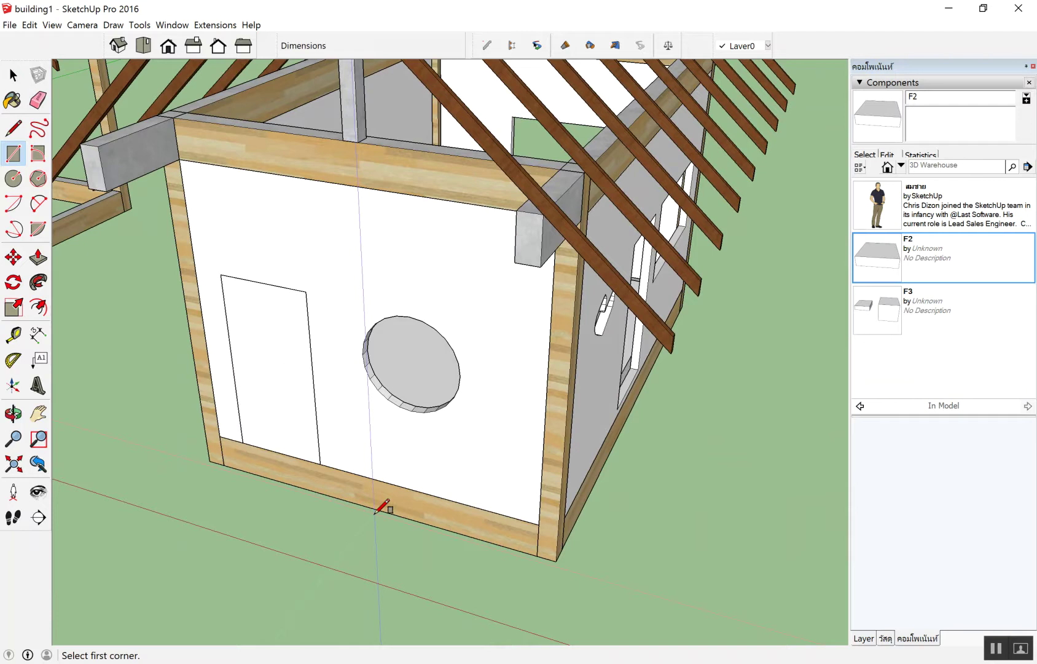
Step: Delete the door face, leaving the doorway open
key("space")
left_click(272, 356)
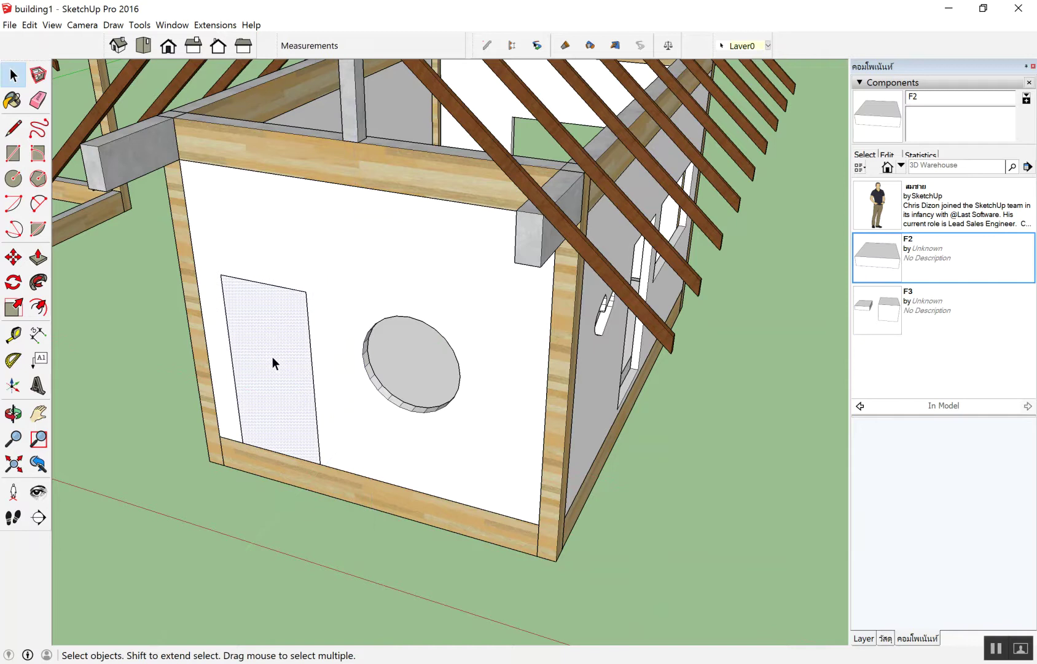
key("Delete")
mouse_move(284, 342)
middle_mouse_down()
mouse_move(326, 325)
mouse_move(272, 319)
middle_mouse_up()
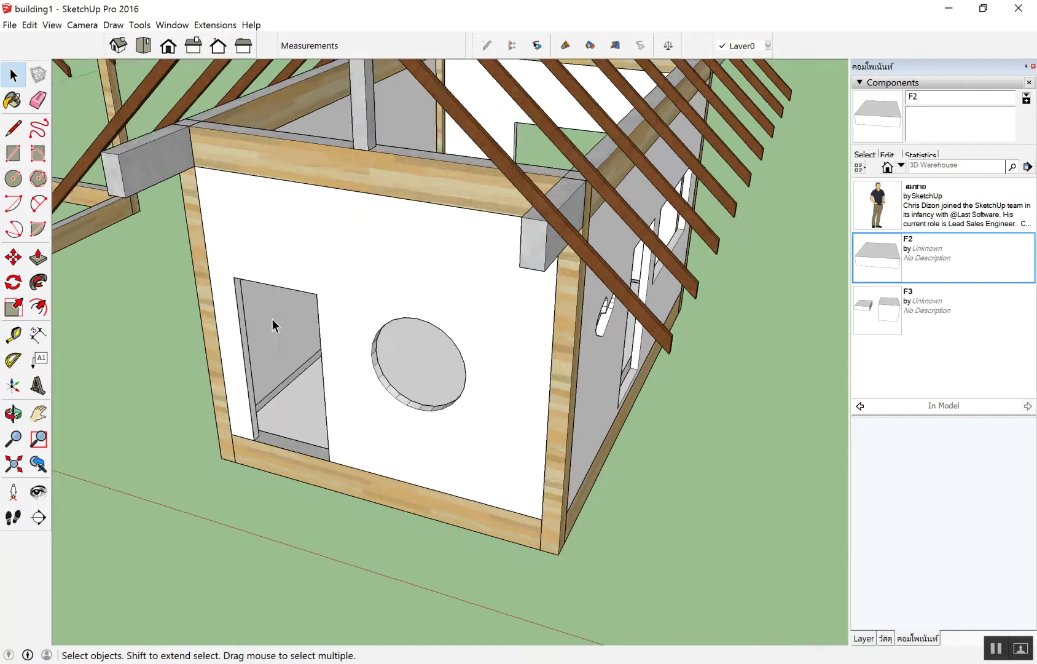
scroll(272, 319, "up", 2)
scroll(234, 325, "up", 2)
Step: Draw a new 2.05 m by 1.00 m rectangle filling the doorway and select it
key("r")
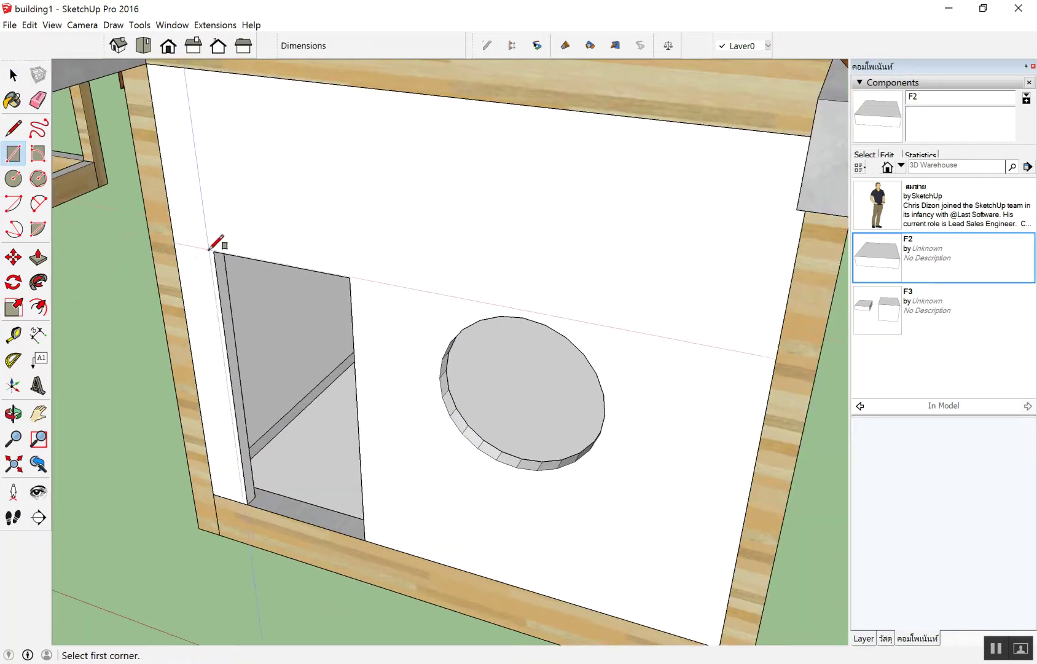
left_click(214, 252)
key("space")
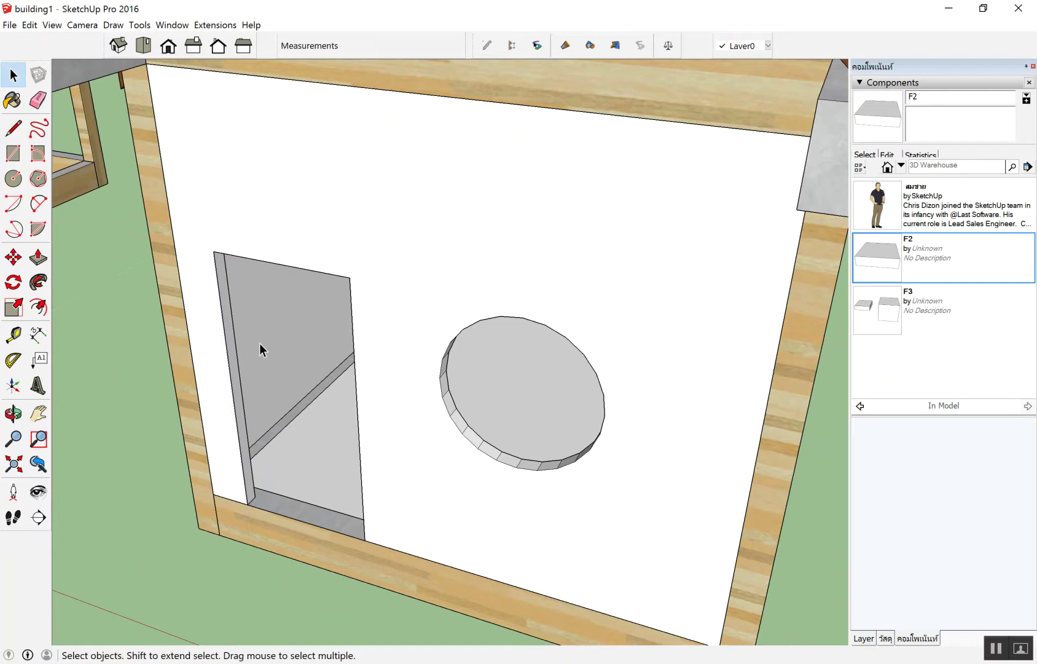
scroll(282, 366, "up", 3)
key("r")
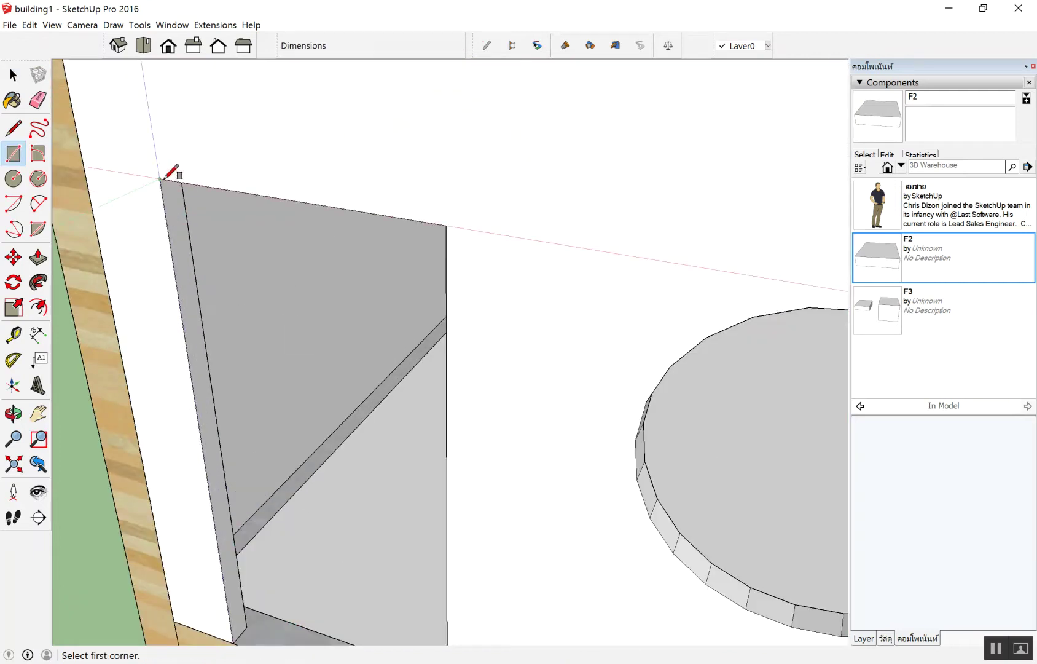
left_click(161, 178)
scroll(161, 178, "down", 3)
left_click(329, 486)
scroll(335, 455, "down", 5)
scroll(362, 301, "down", 2)
scroll(514, 324, "up", 1)
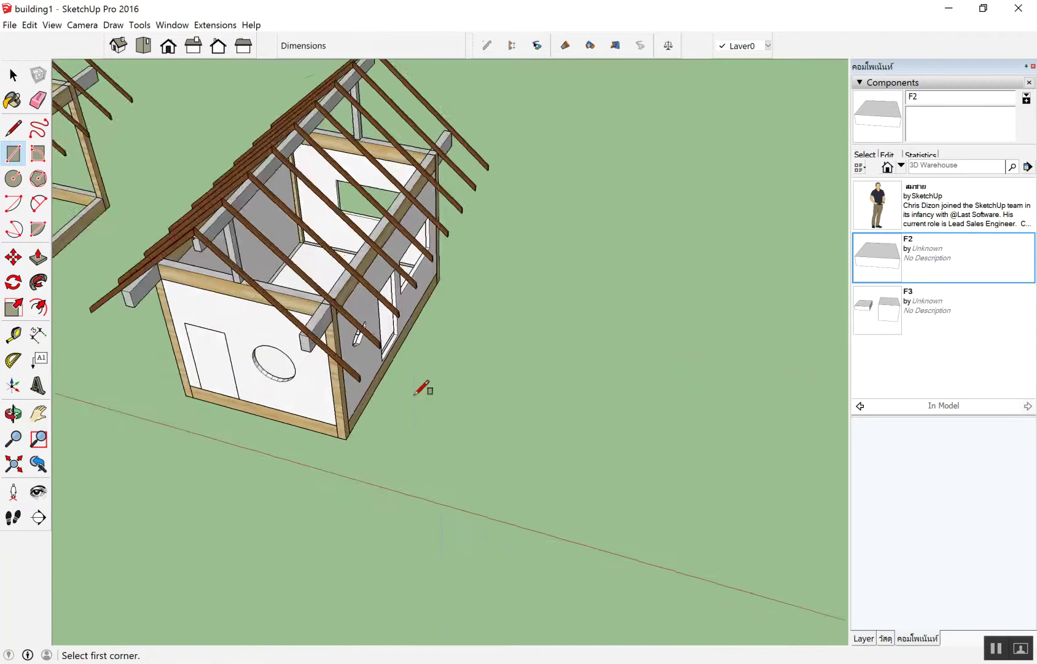
scroll(414, 392, "up", 2)
key("space")
left_click(137, 340)
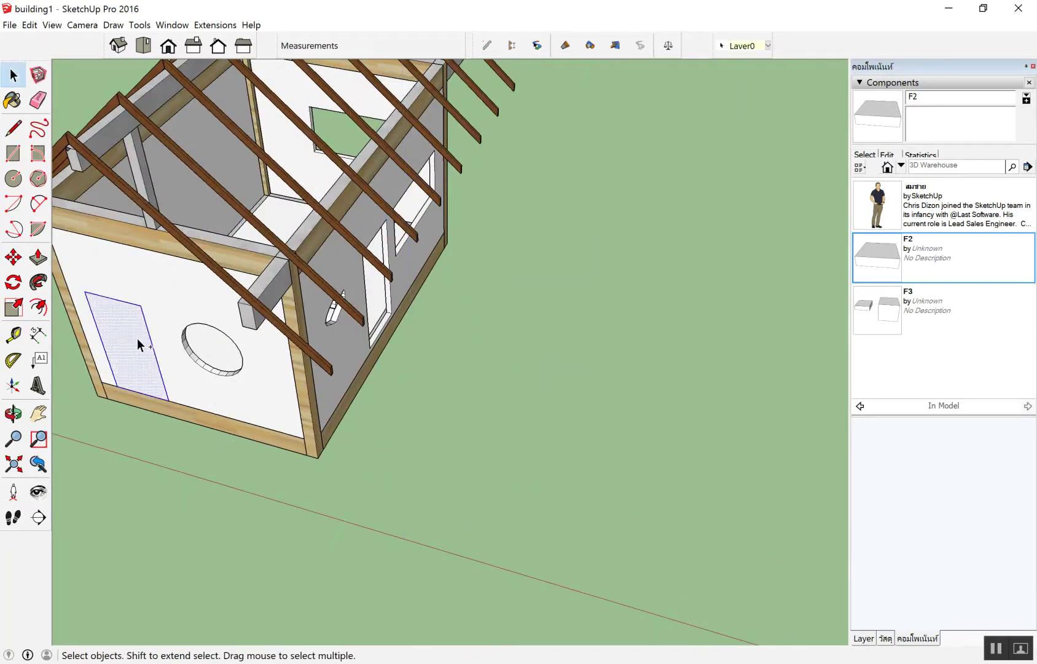
Step: Copy the door face and paste the copy onto the ground
key("ctrl+c")
key("ctrl+v")
mouse_move(431, 462)
middle_mouse_down()
mouse_move(264, 326)
mouse_move(398, 452)
mouse_move(231, 352)
middle_mouse_up()
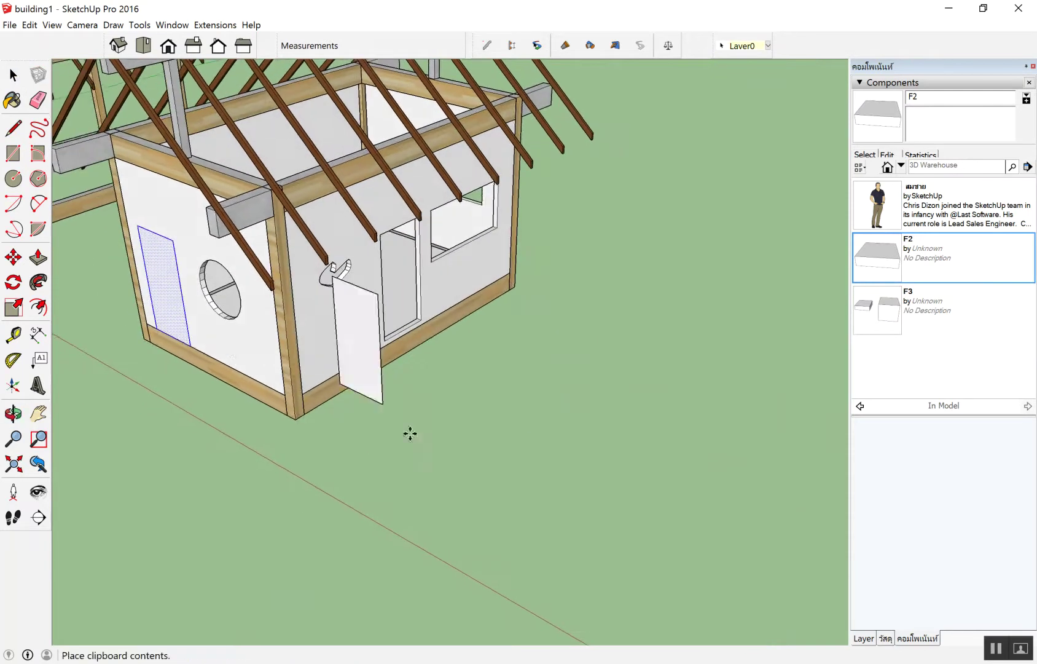
middle_click_drag(435, 452, 477, 496)
left_click(476, 495)
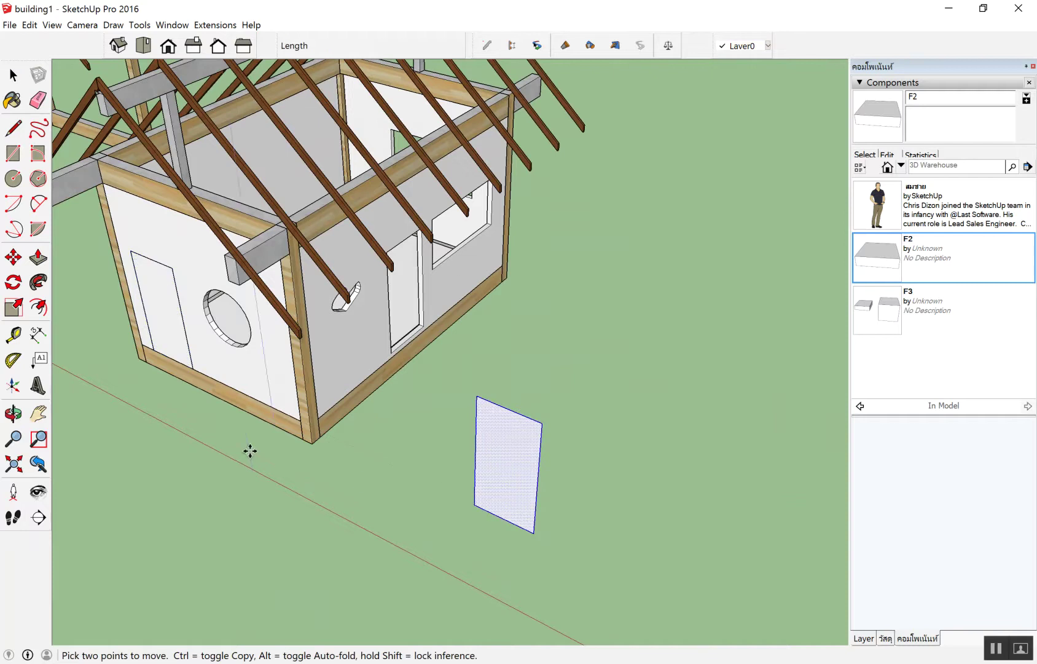
middle_click_drag(235, 444, 599, 386)
Step: Delete the pasted door copy
key("space")
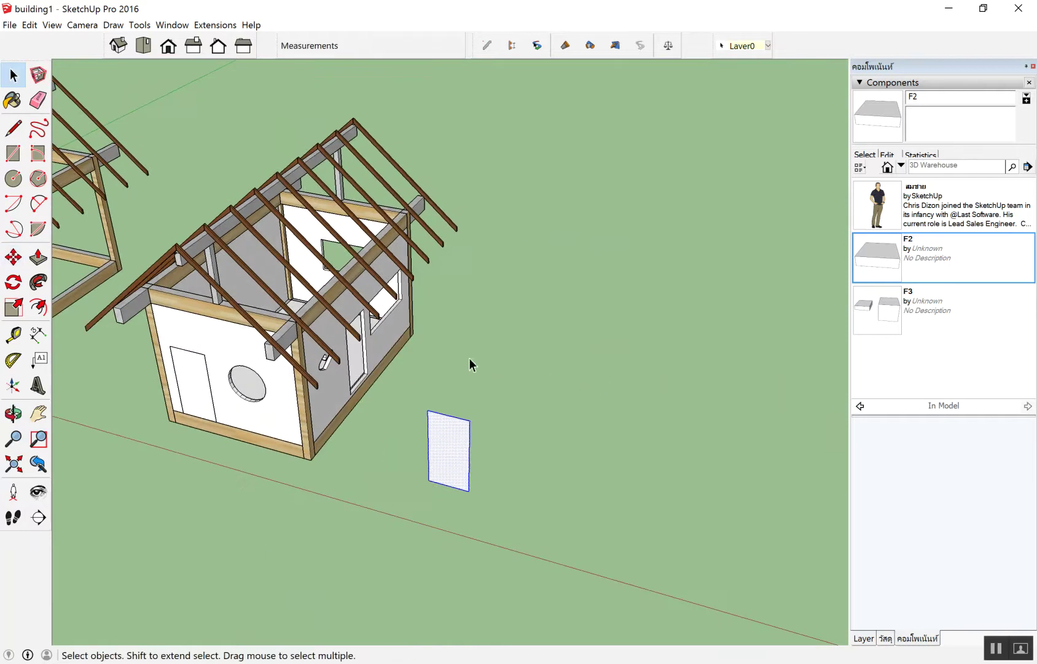
left_click(222, 486)
left_click(444, 434)
key("Delete")
scroll(204, 367, "up", 2)
Step: Cut the door face from the wall and paste it on the ground beside the house
left_click(179, 372)
key("ctrl+x")
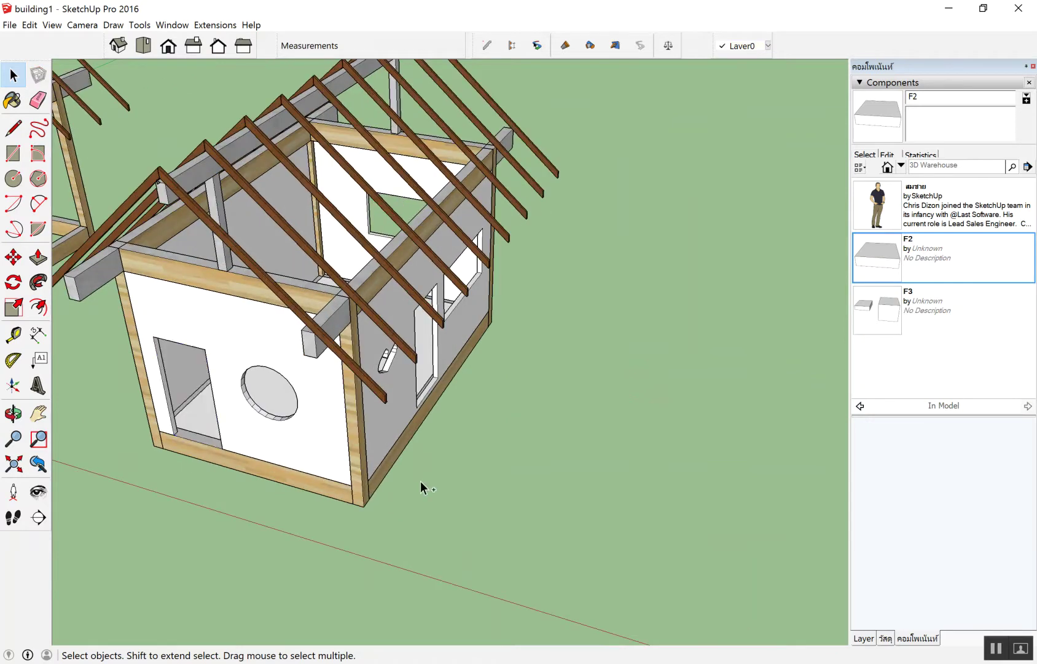
key("ctrl+v")
left_click(532, 521)
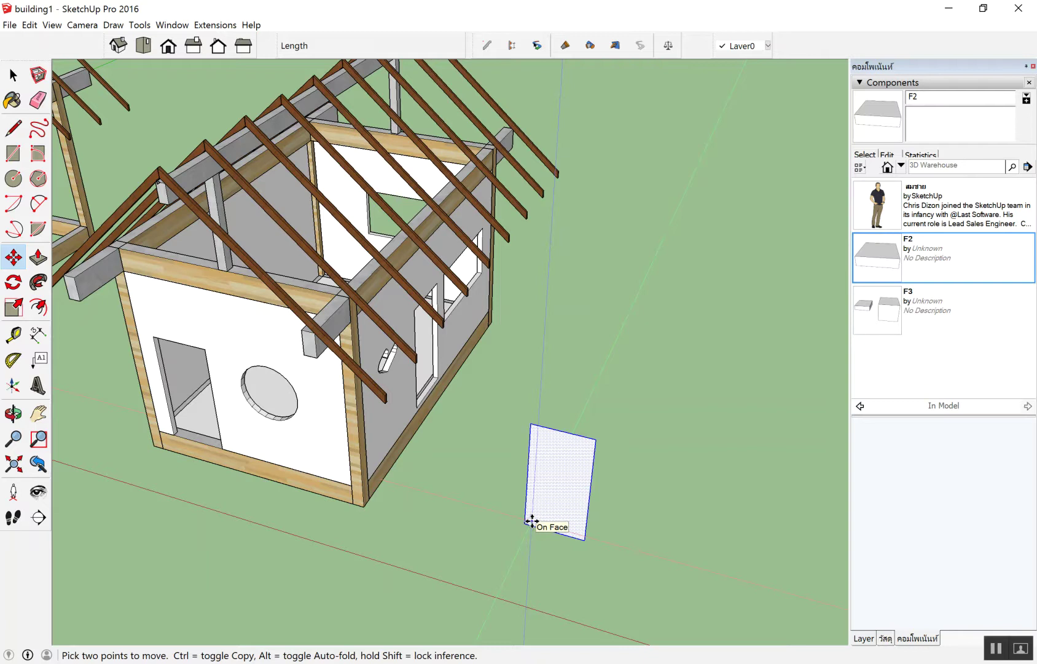
key("space")
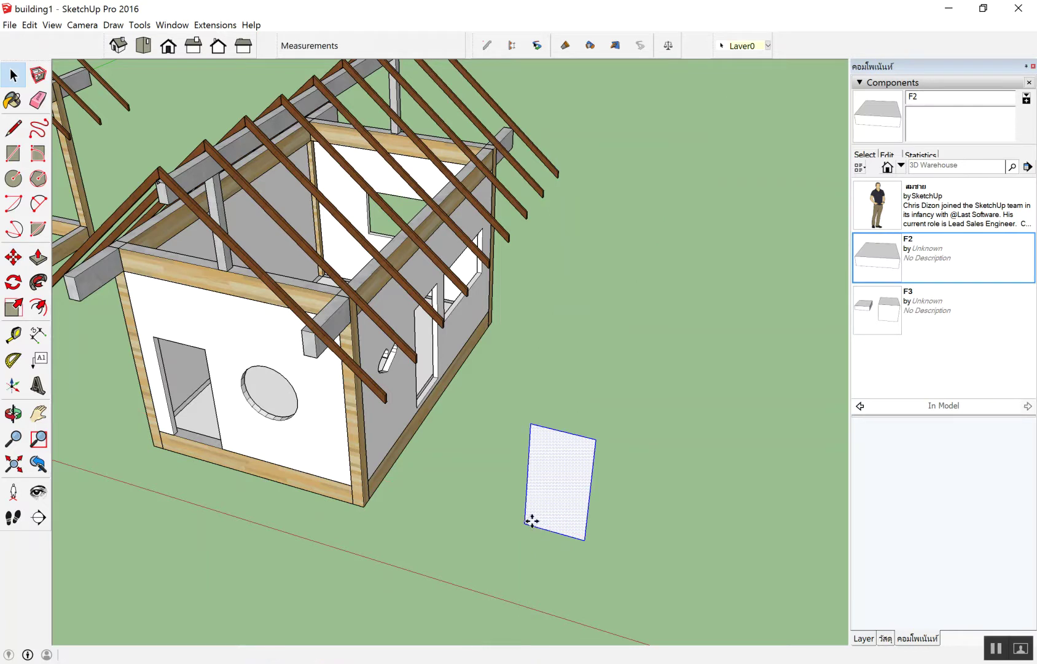
left_click(606, 349)
mouse_move(606, 349)
middle_mouse_down()
mouse_move(581, 467)
mouse_move(539, 459)
middle_mouse_up()
scroll(537, 464, "up", 3)
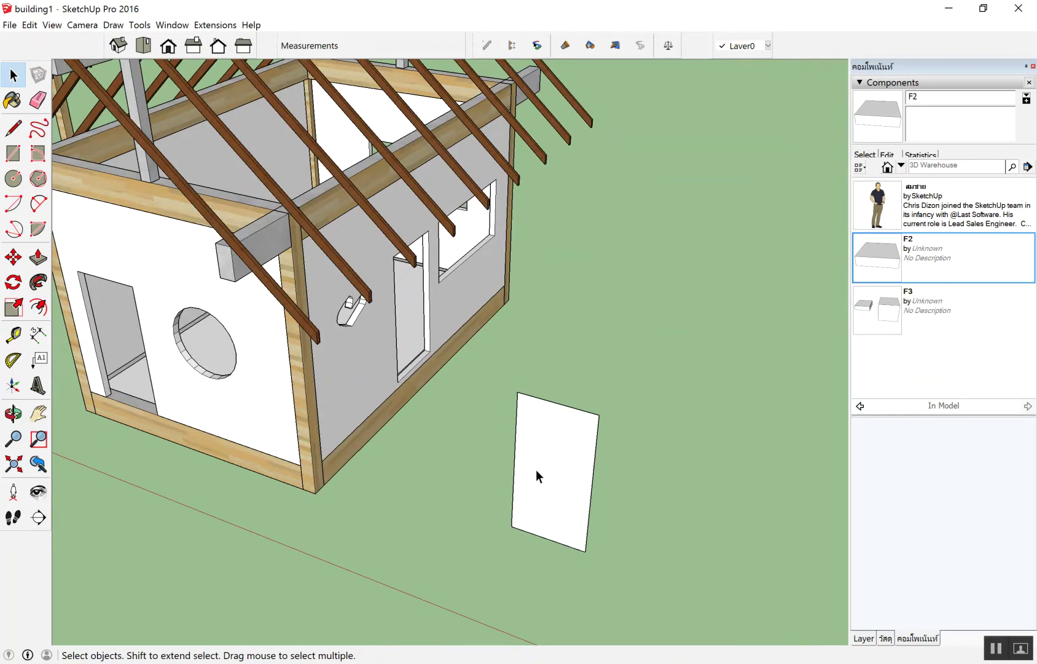
scroll(535, 470, "down", 1)
scroll(561, 457, "down", 3)
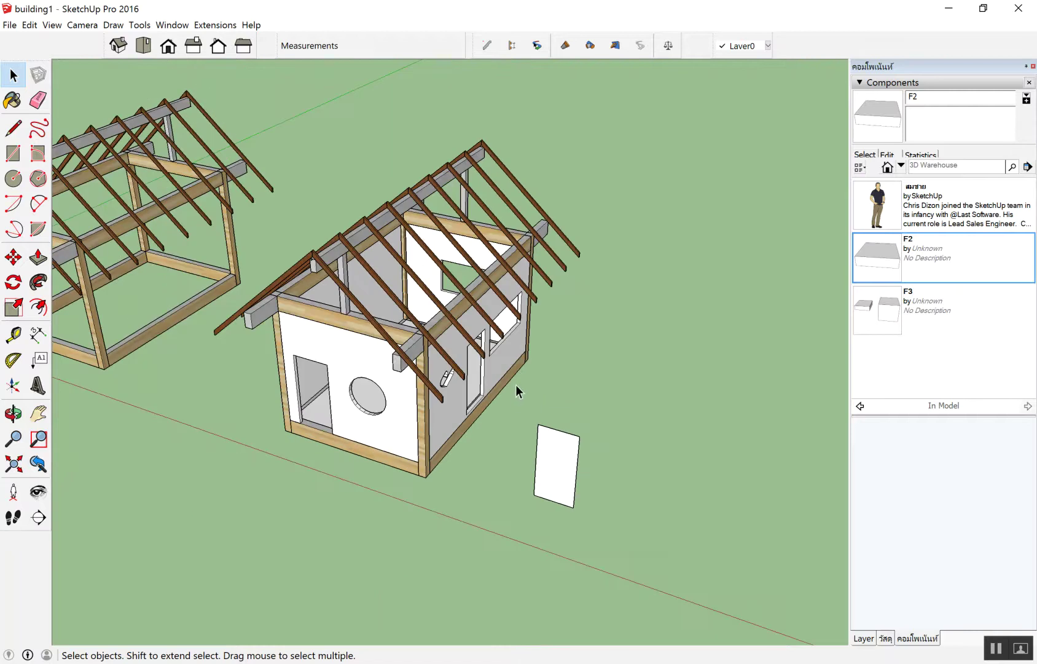
left_click_drag(528, 403, 659, 544)
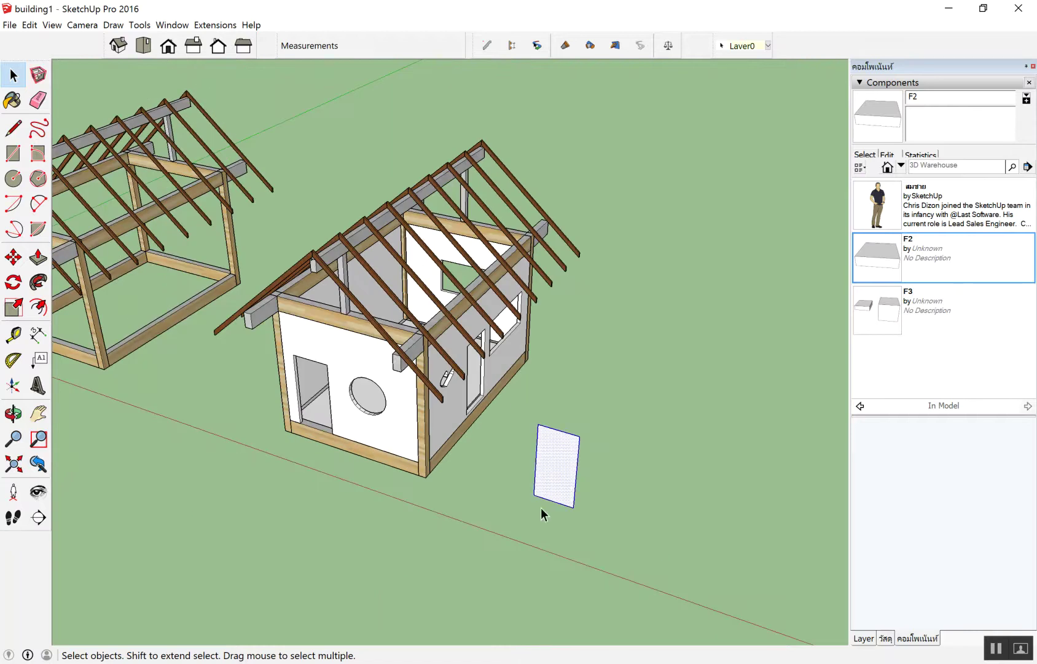
Step: Delete the old panel and draw a new 2.05 m by 1.00 m door rectangle in the wall
key("Delete")
scroll(361, 455, "up", 3)
scroll(214, 351, "up", 2)
key("r")
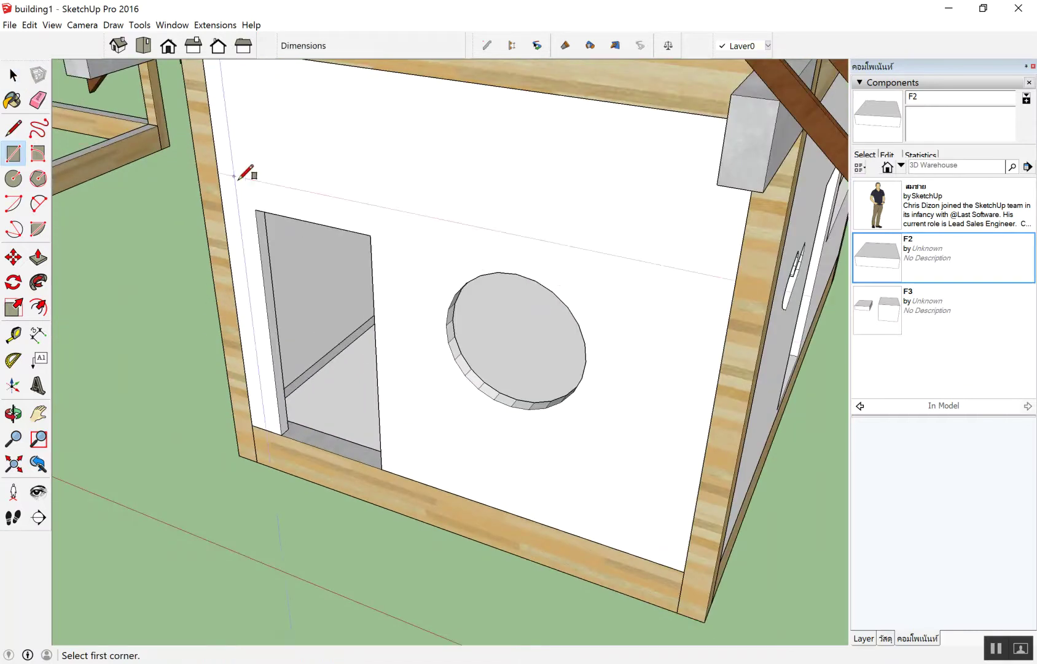
left_click(257, 210)
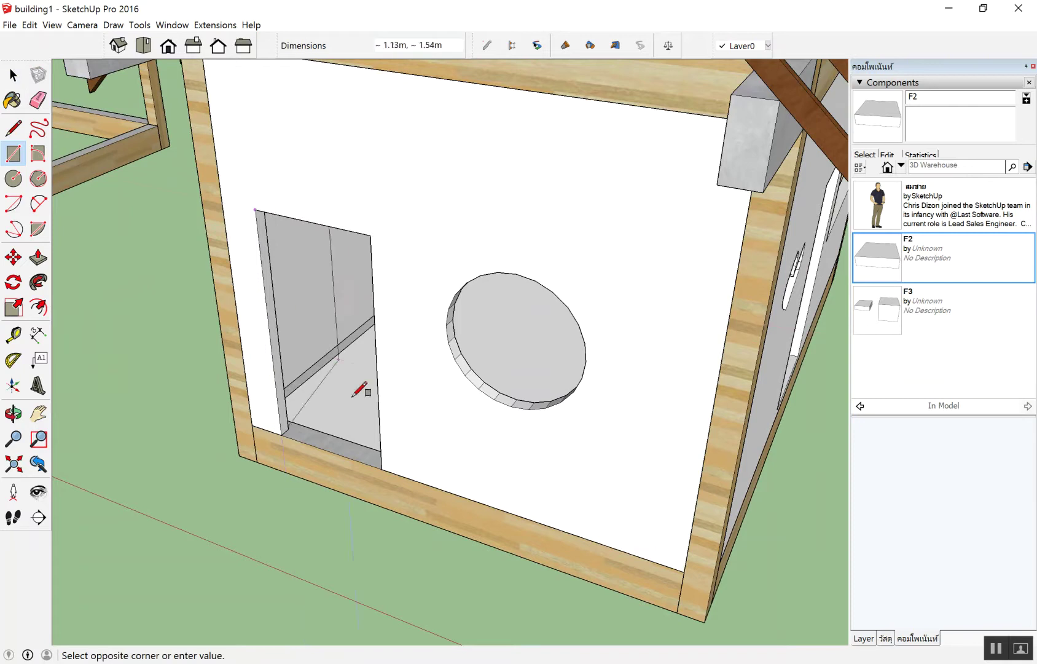
left_click(383, 468)
mouse_move(392, 457)
middle_mouse_down()
mouse_move(429, 378)
mouse_move(417, 343)
middle_mouse_up()
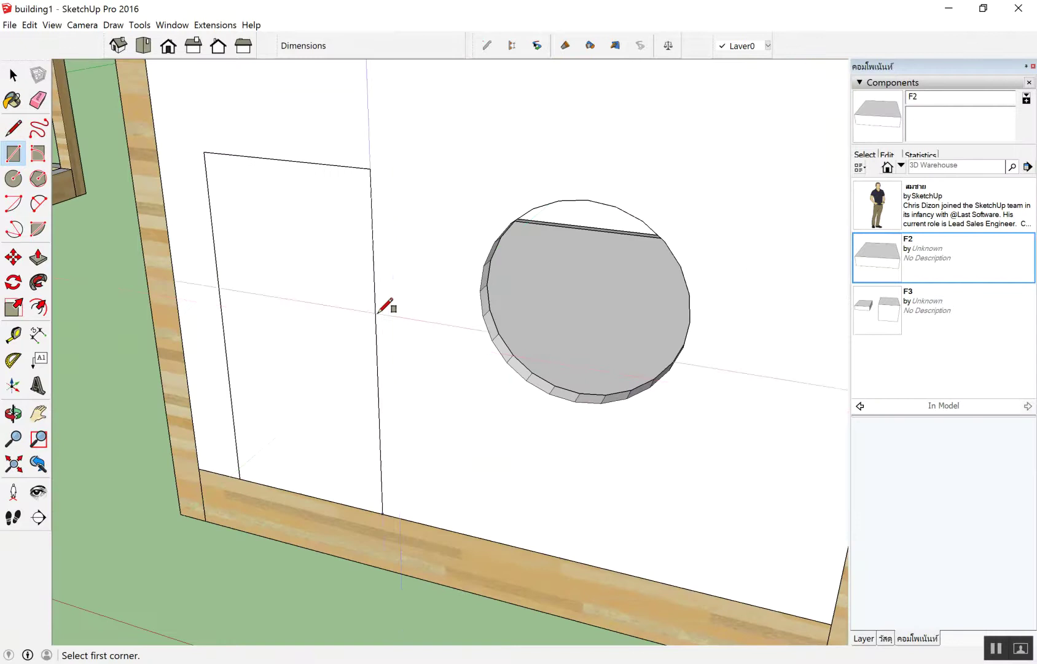
middle_click_drag(387, 303, 352, 293)
Step: Select the new door face and remove it from the wall
key("space")
left_click(351, 294)
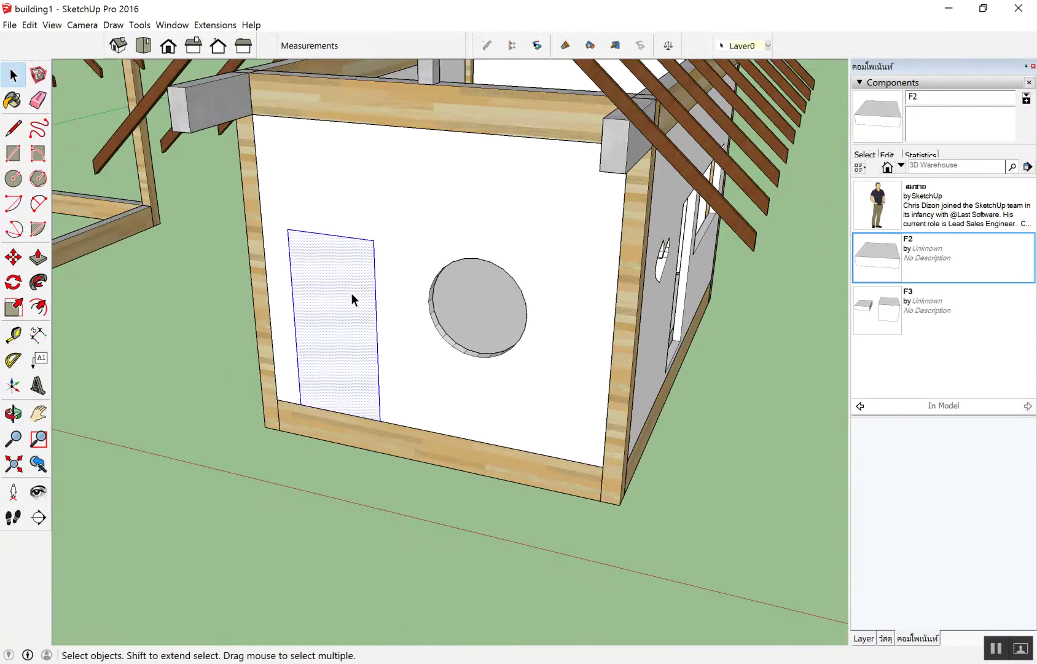
key("Delete")
scroll(275, 260, "down", 5)
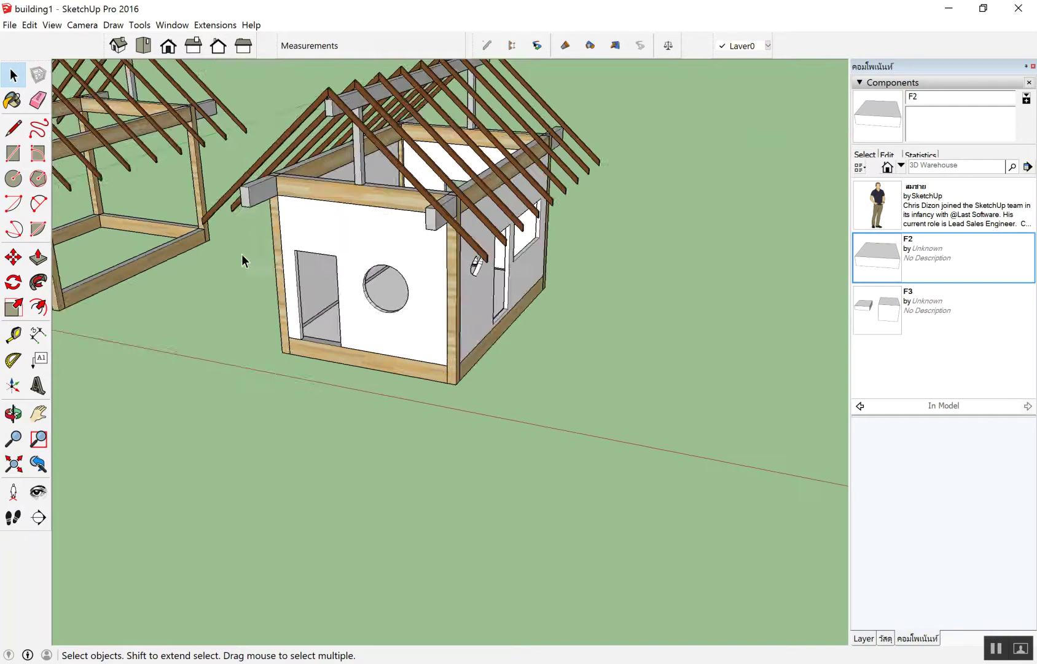
scroll(553, 335, "down", 3)
scroll(551, 336, "up", 3)
Step: Paste the door face as a loose panel on the ground beside the house
key("ctrl+v")
left_click(456, 382)
mouse_move(456, 381)
middle_mouse_down()
mouse_move(540, 427)
mouse_move(553, 420)
middle_mouse_up()
scroll(553, 420, "up", 3)
left_click(576, 332)
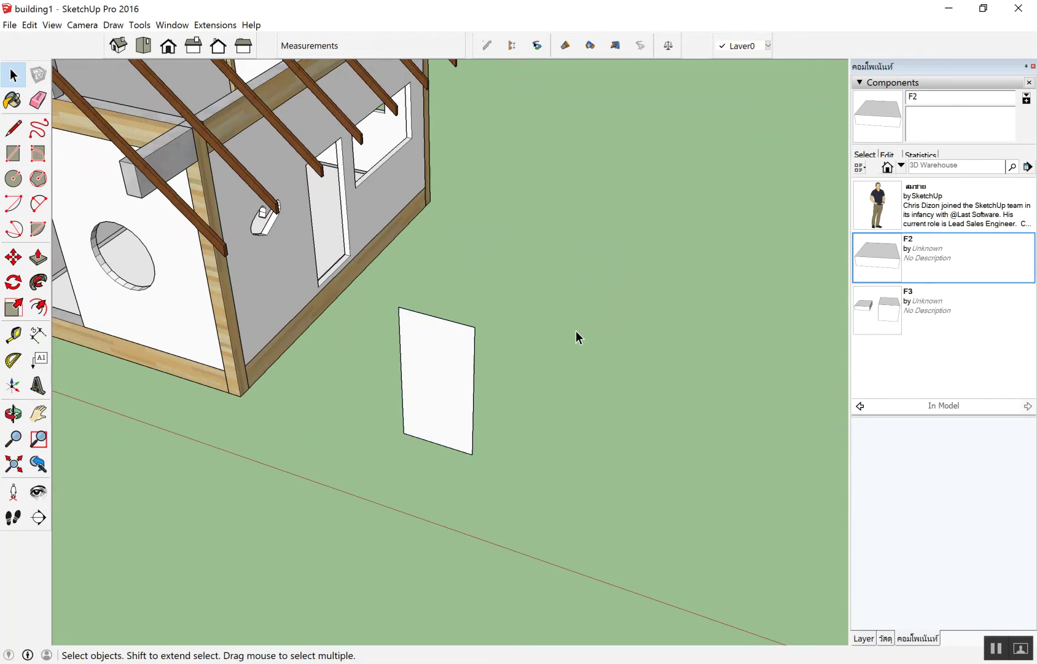
scroll(561, 257, "down", 3)
scroll(371, 315, "up", 3)
scroll(519, 368, "up", 2)
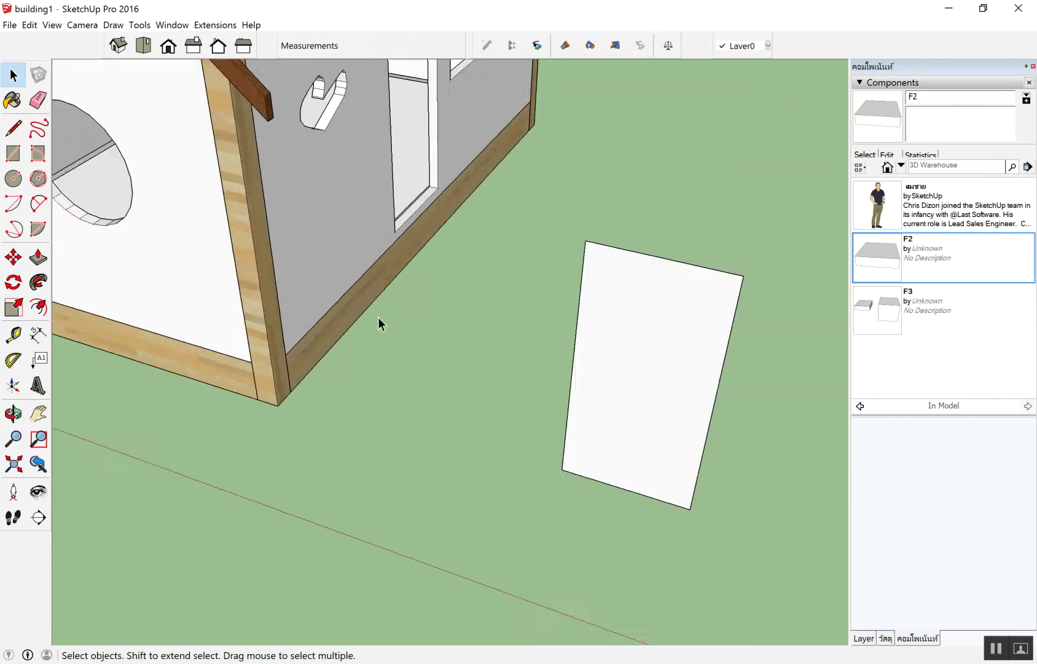
scroll(519, 368, "down", 3)
scroll(552, 351, "up", 3)
scroll(518, 342, "up", 2)
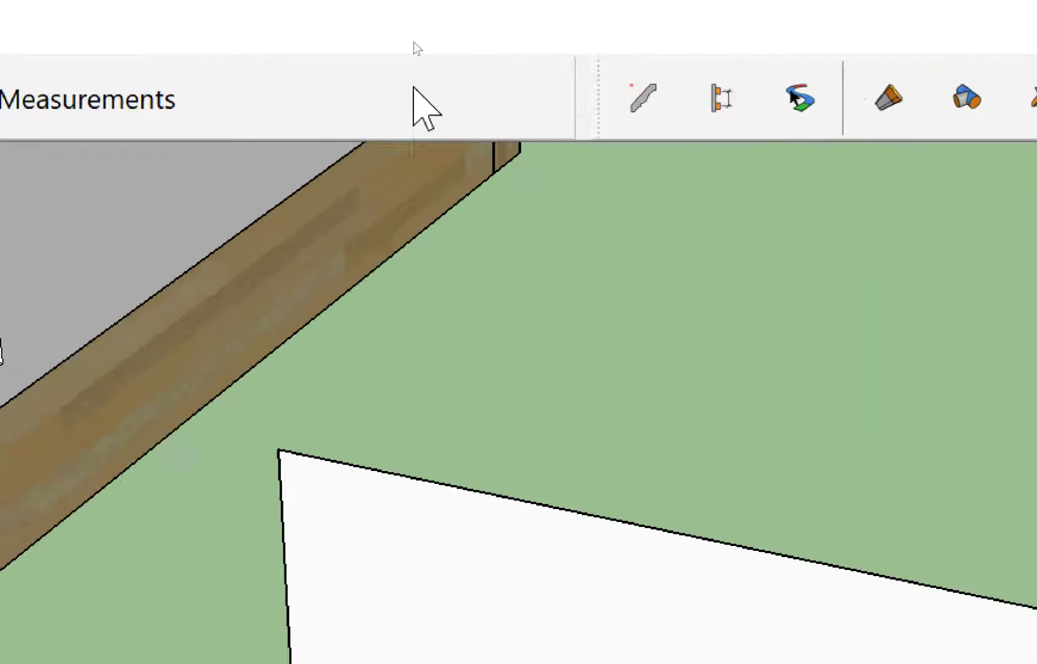
Step: Show the 1001bit tools toolbar and bring up its Create Door Frame dialog
right_click(414, 43)
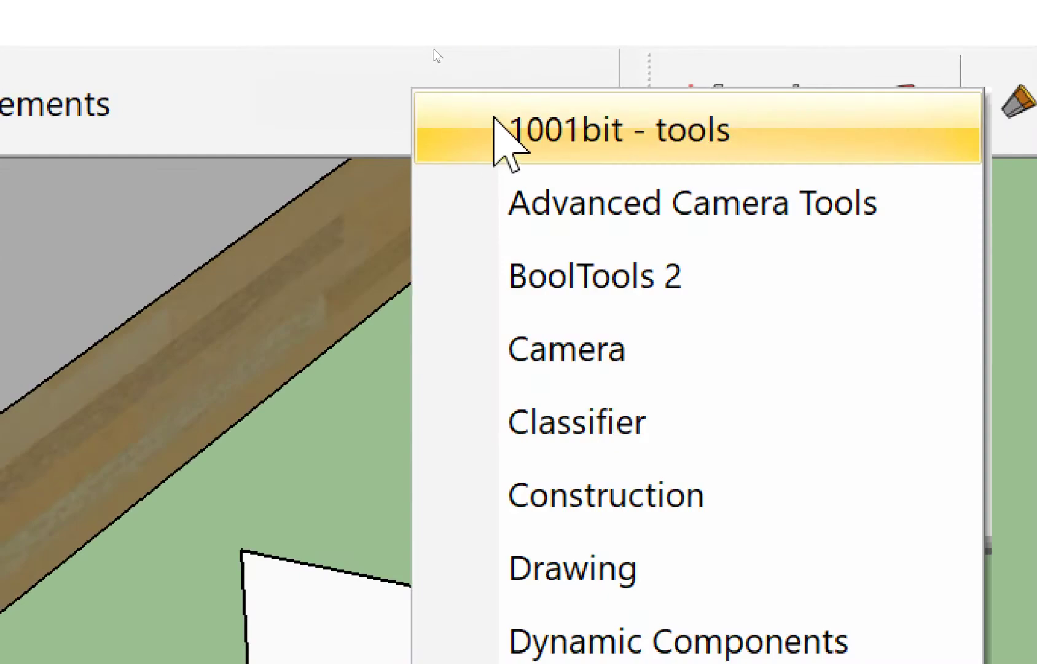
left_click(493, 124)
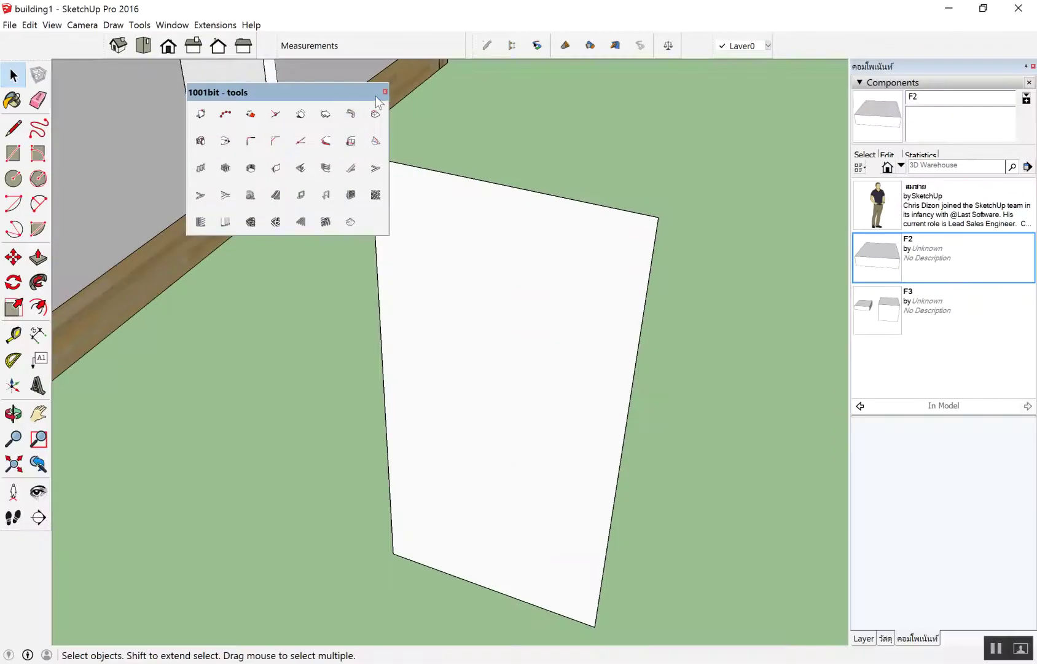
left_click(385, 93)
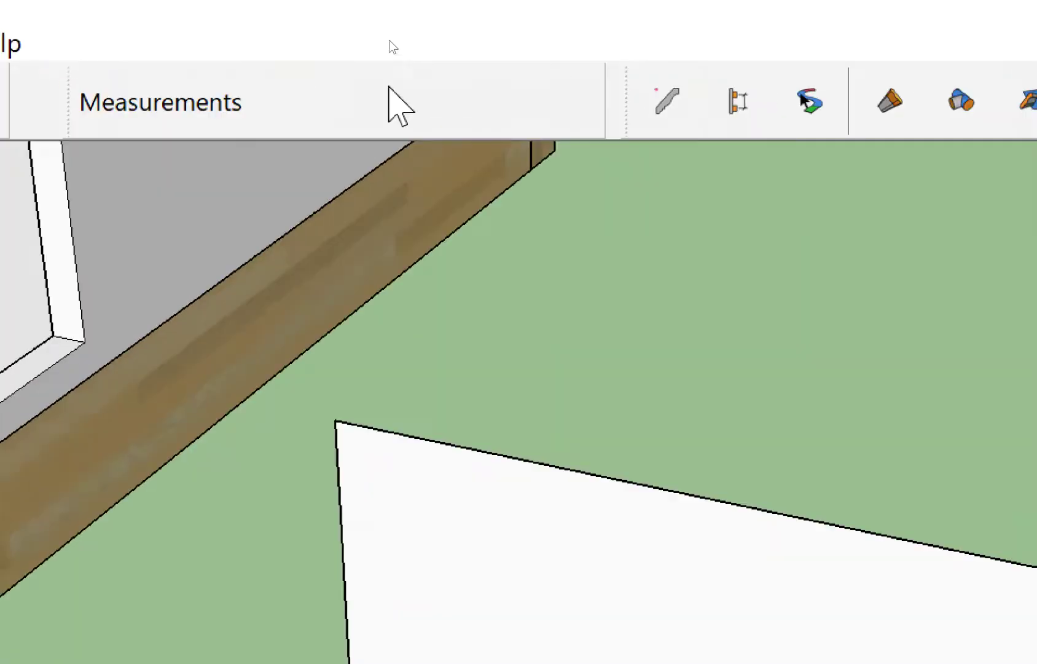
right_click(385, 40)
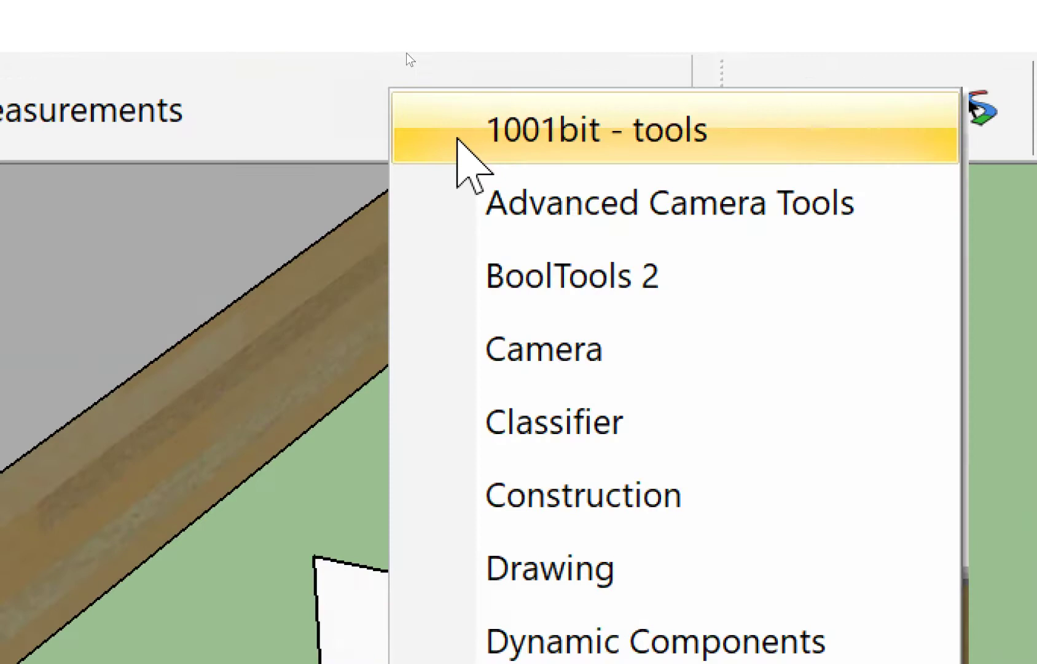
left_click(457, 135)
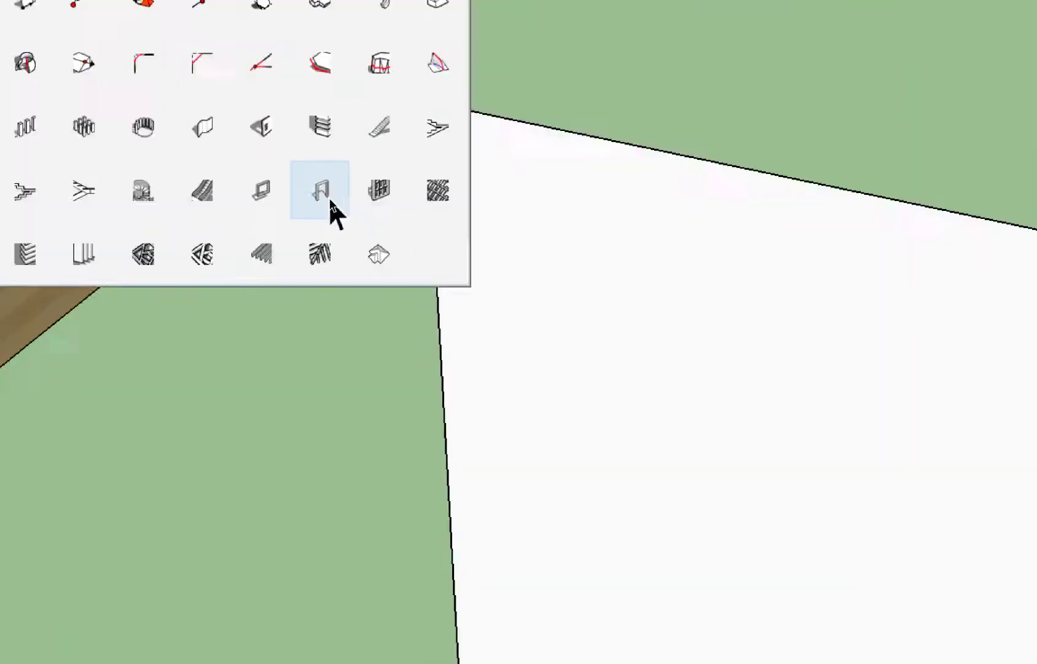
left_click(330, 195)
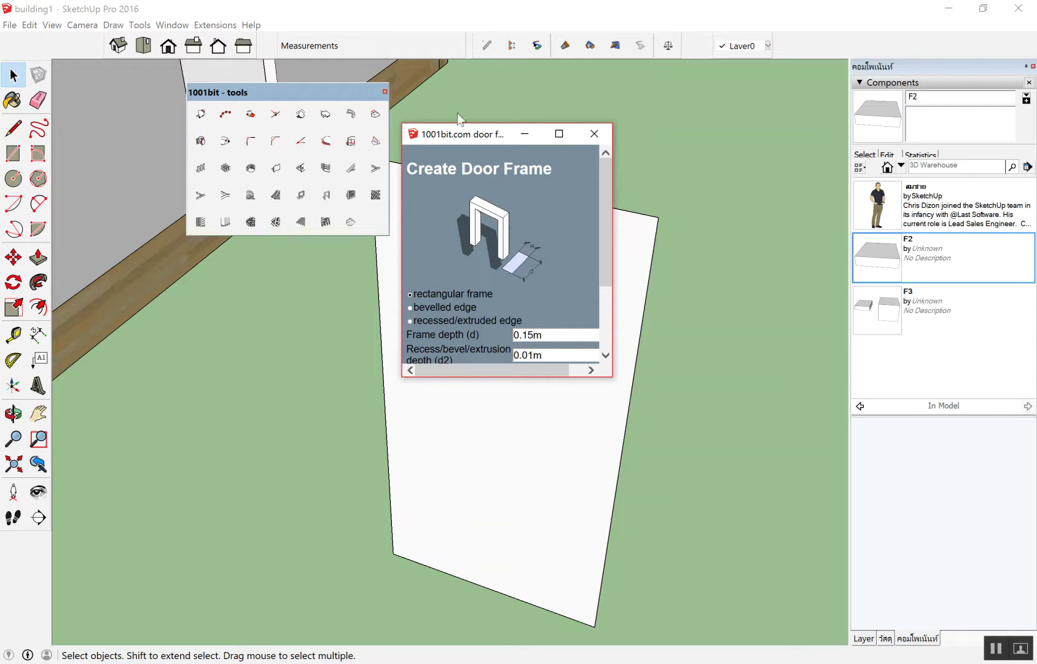
Step: Set the door frame dialog to Frame depth 0.1 m and Frame width 0.05 m
left_click_drag(462, 137, 161, 181)
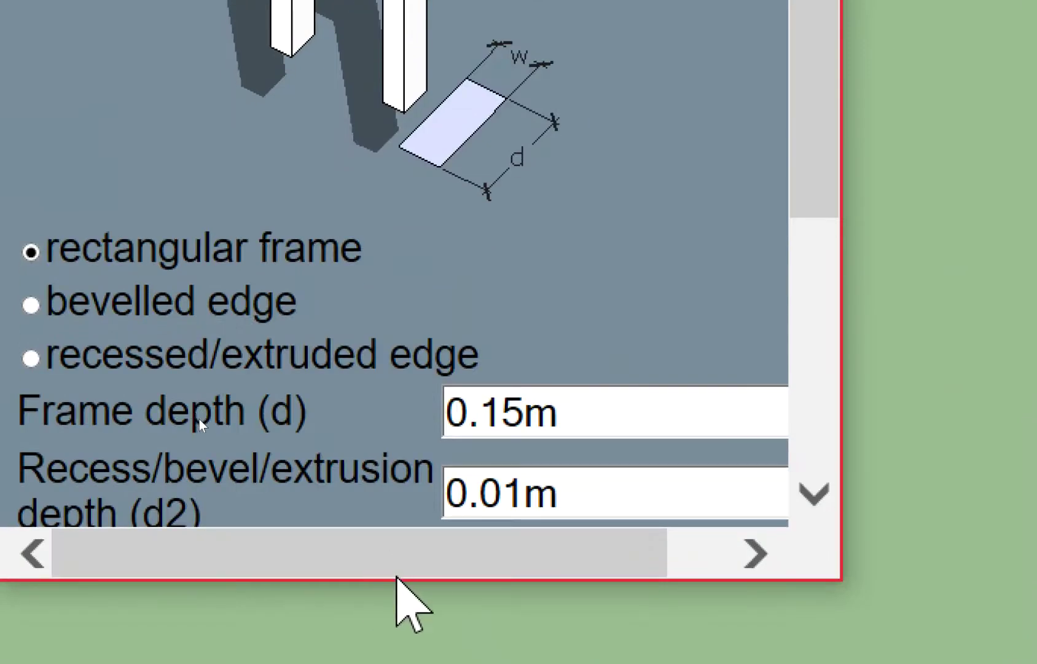
left_click_drag(400, 580, 420, 609)
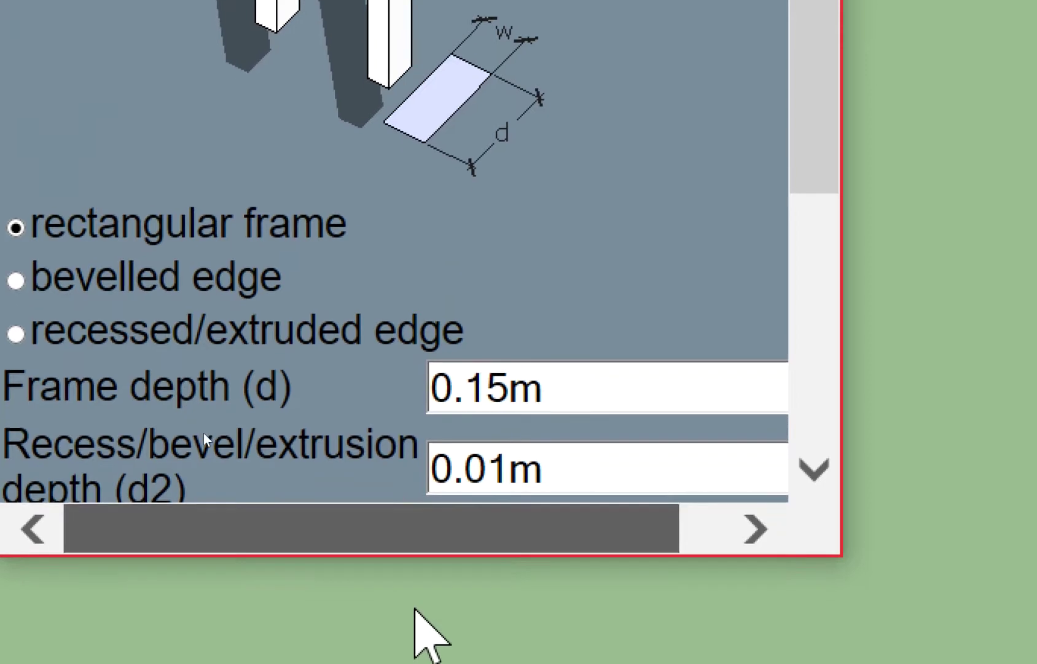
mouse_move(382, 546)
left_mouse_down()
mouse_move(364, 614)
mouse_move(335, 608)
left_mouse_up()
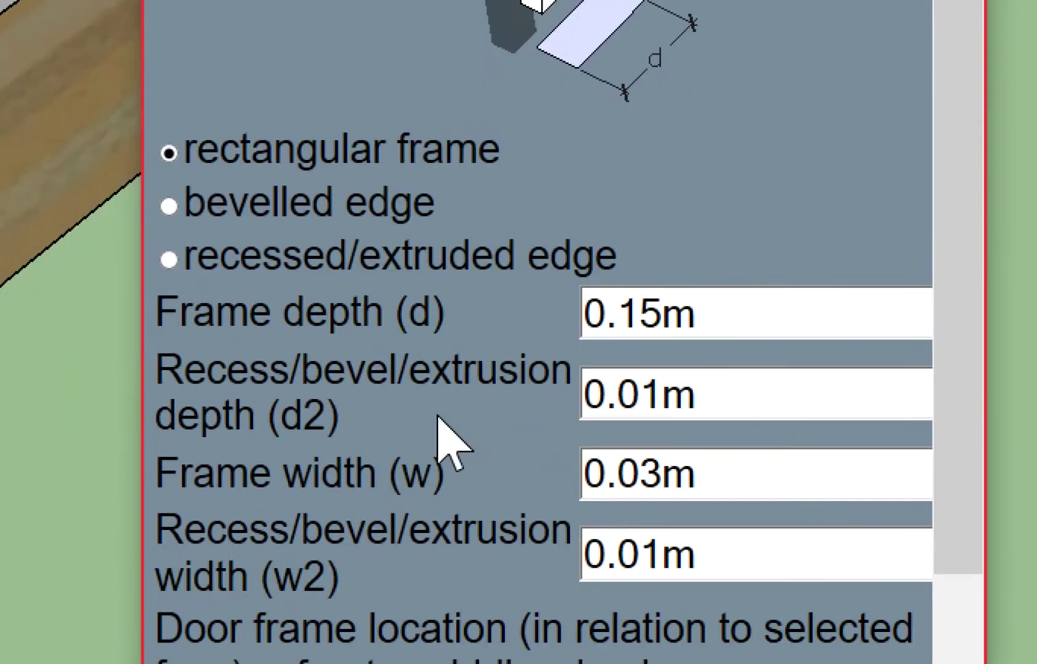
double_click(747, 309)
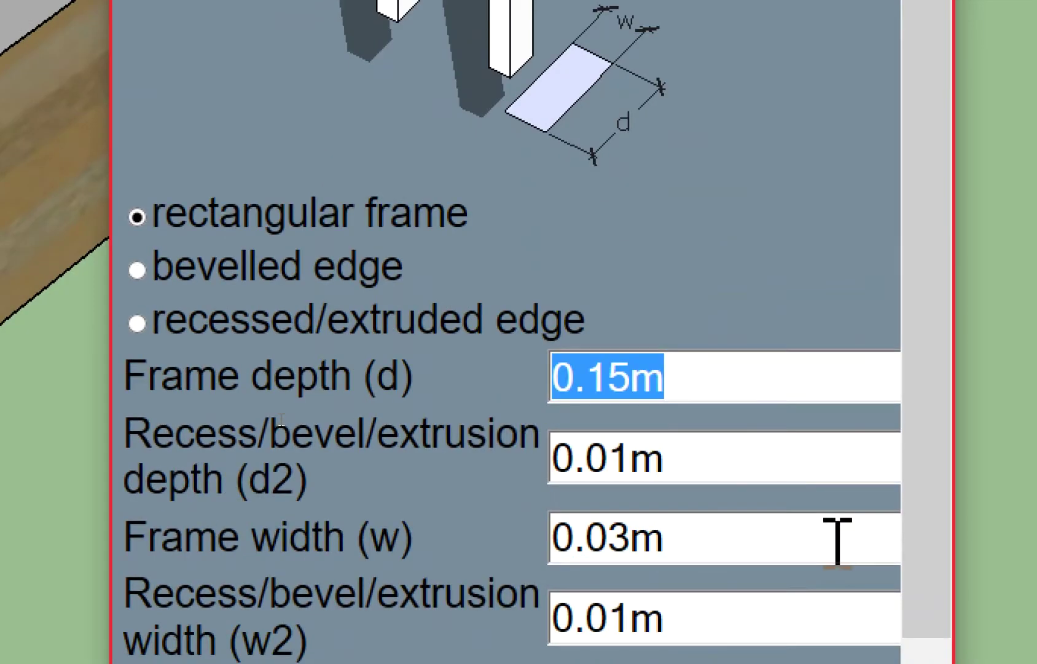
type(".1")
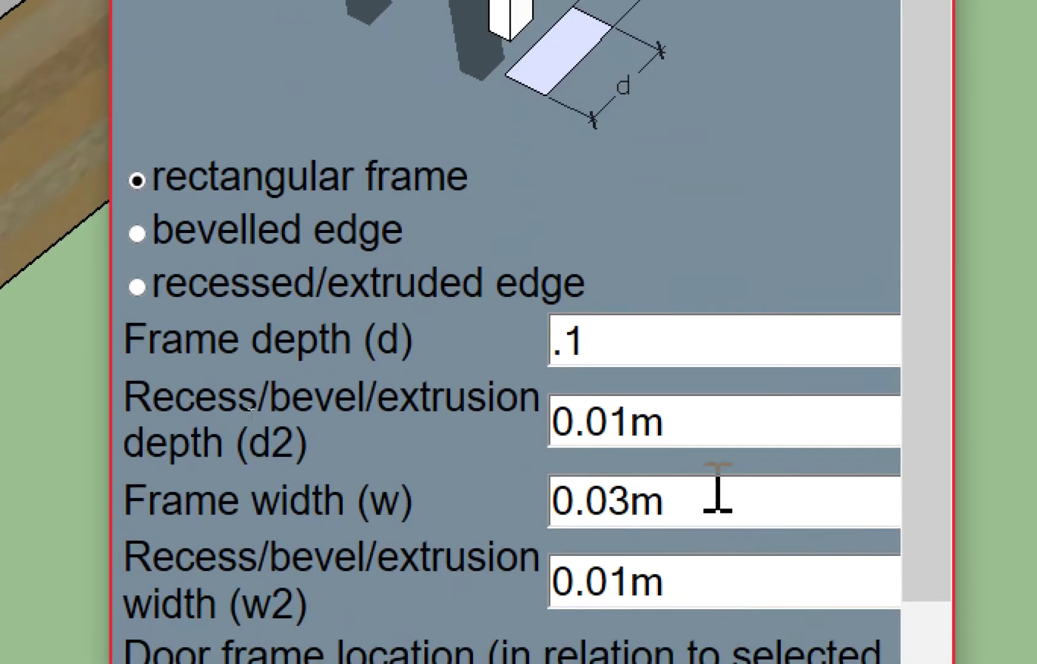
double_click(692, 510)
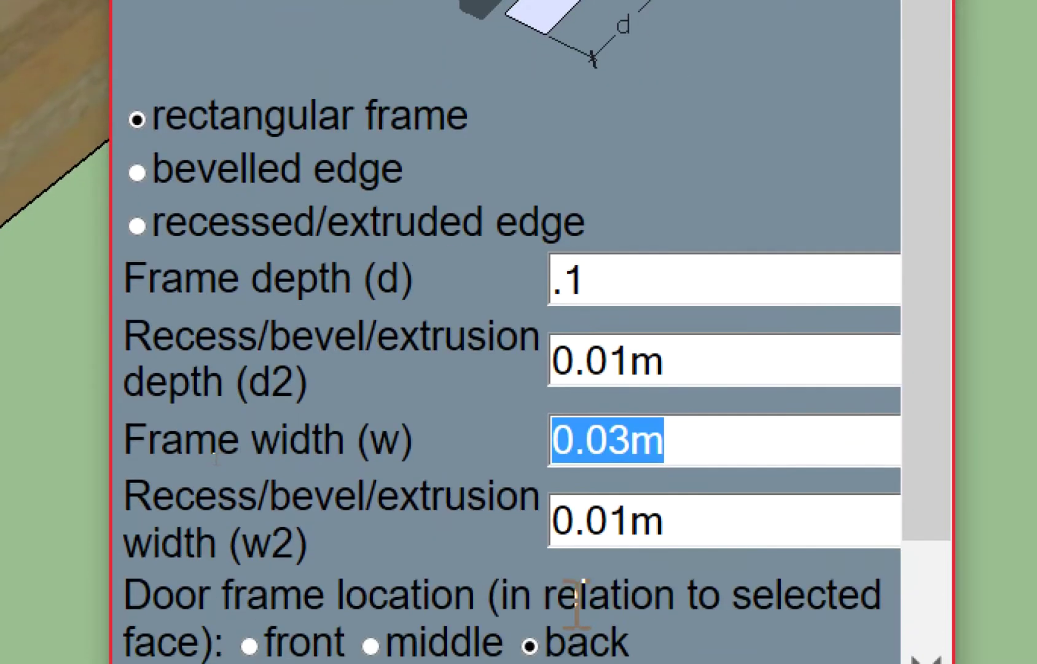
type(".5")
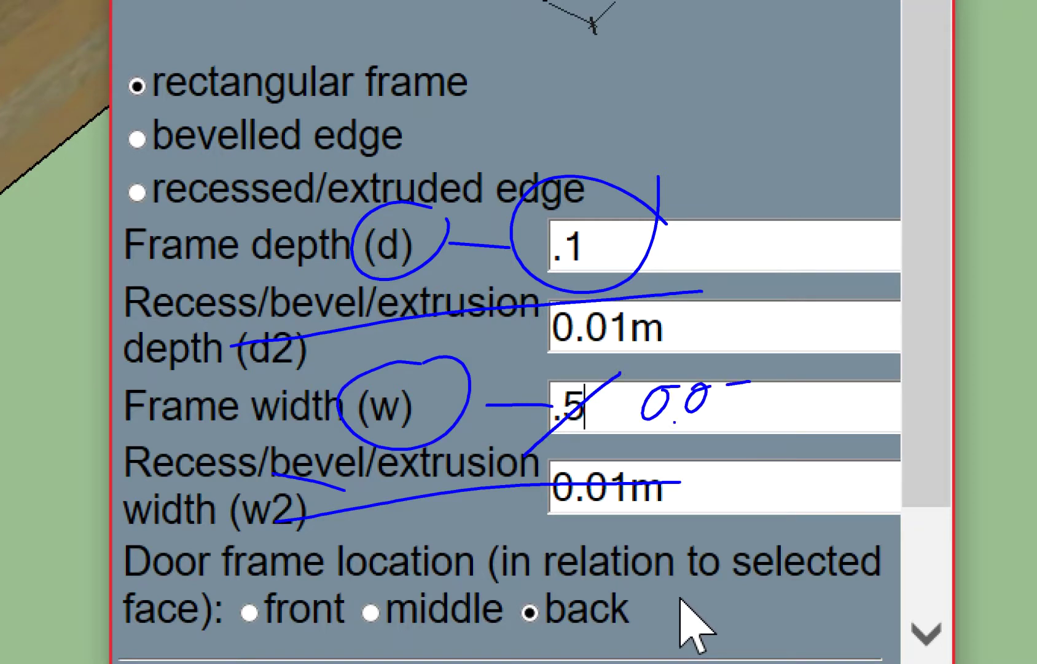
double_click(568, 405)
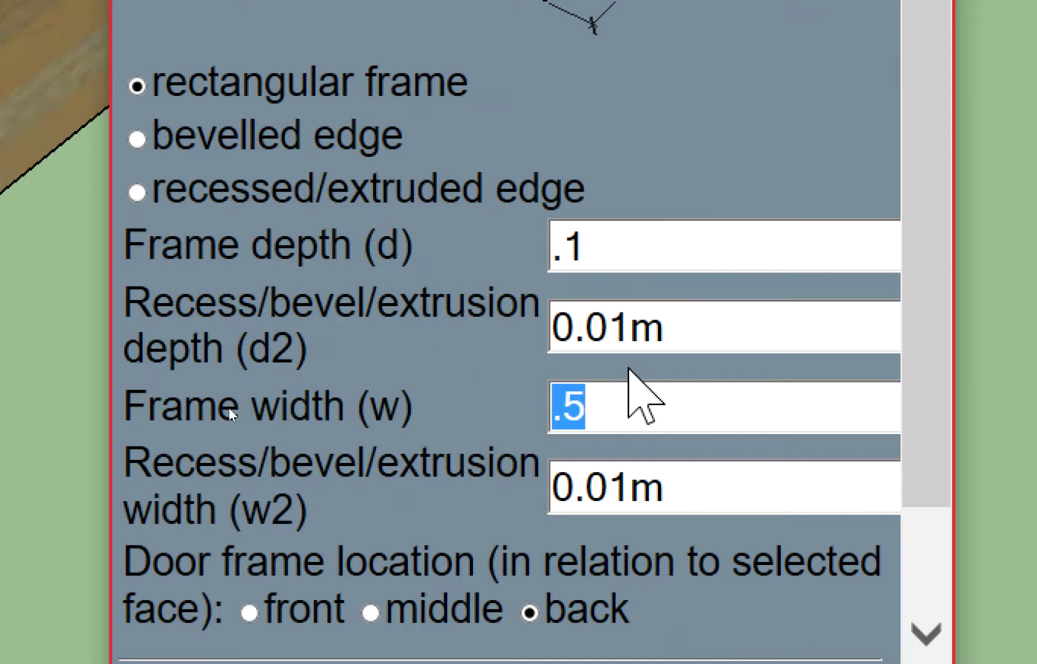
type("0.0")
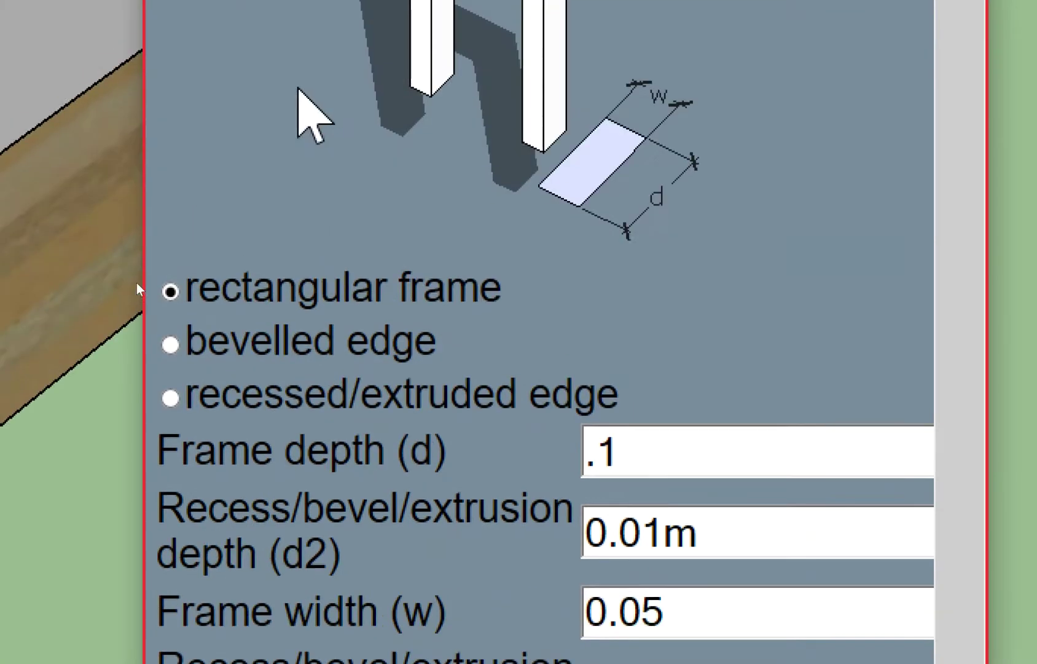
Step: Keep the rectangular frame style and build the frame on the door-profile face
left_click(172, 454)
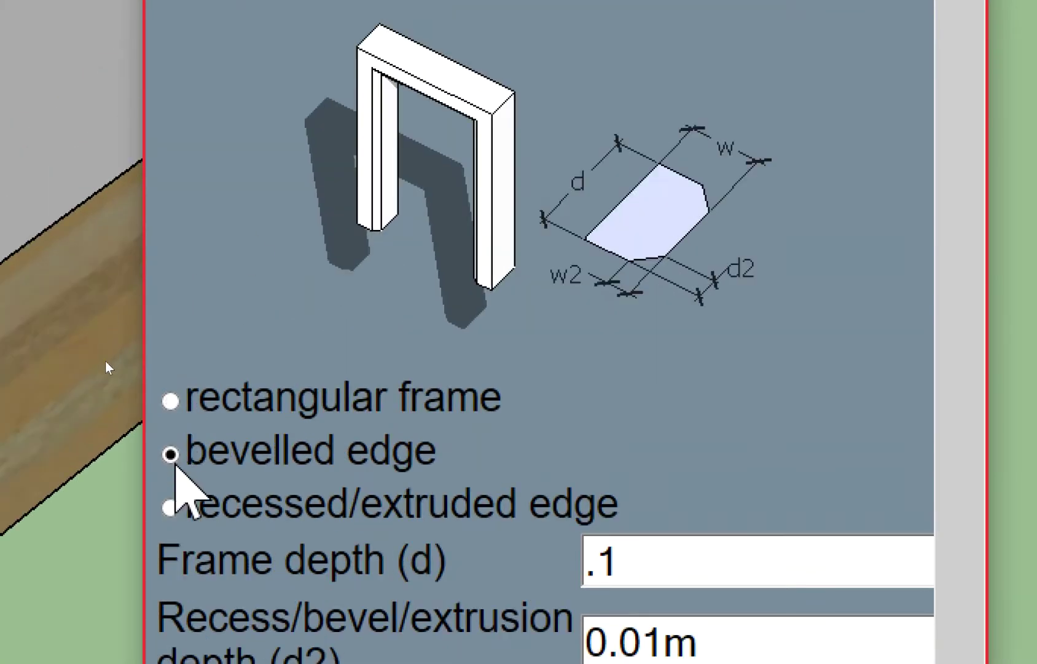
left_click(171, 506)
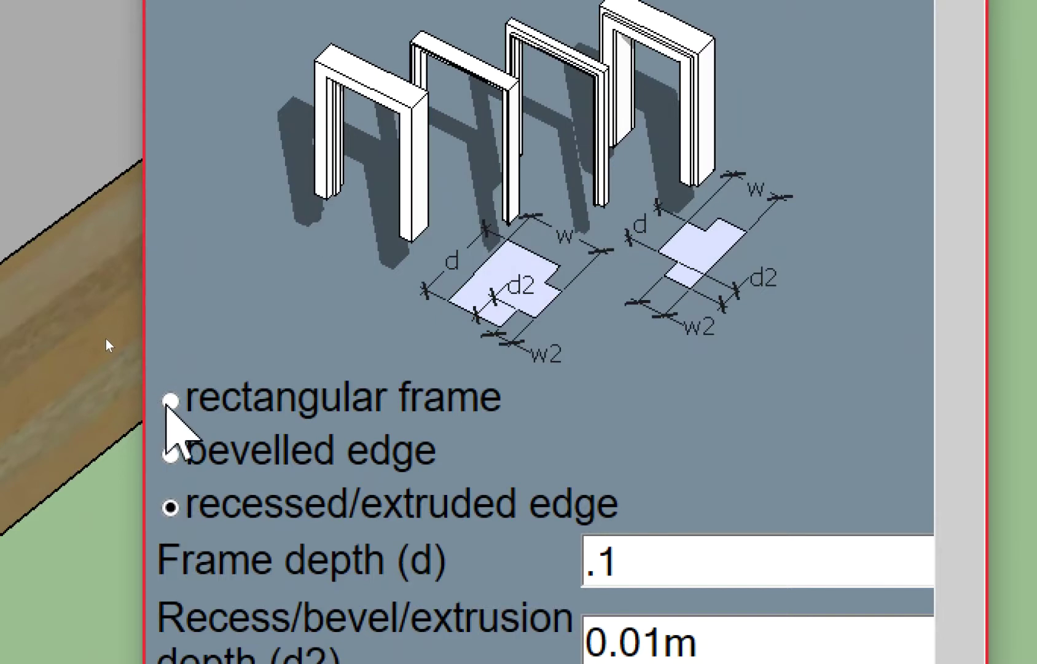
left_click(171, 400)
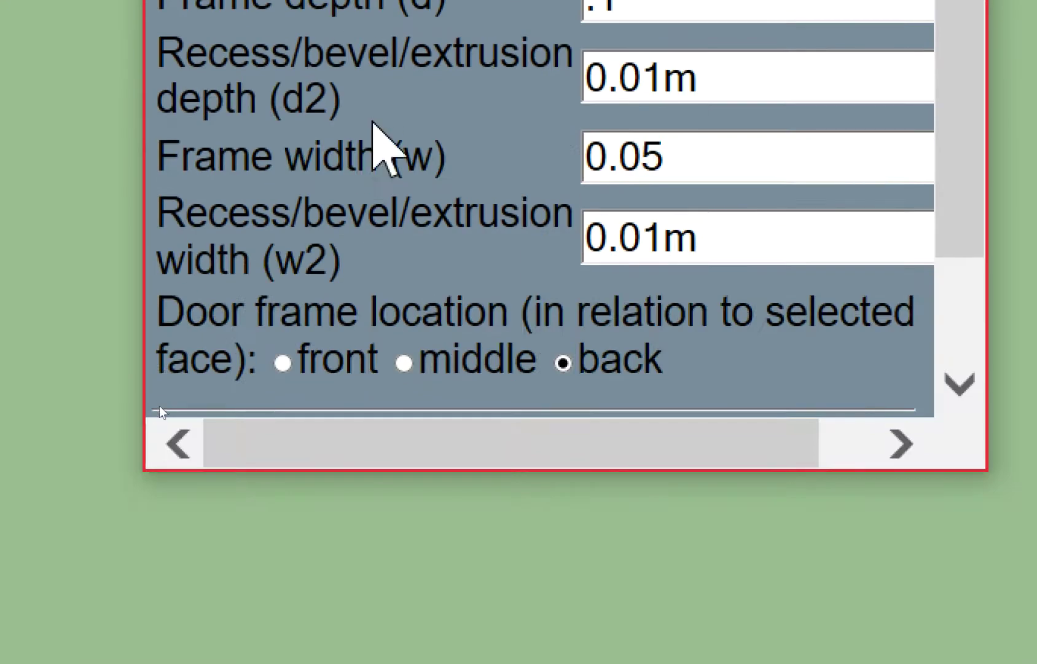
scroll(387, 154, "down", 2)
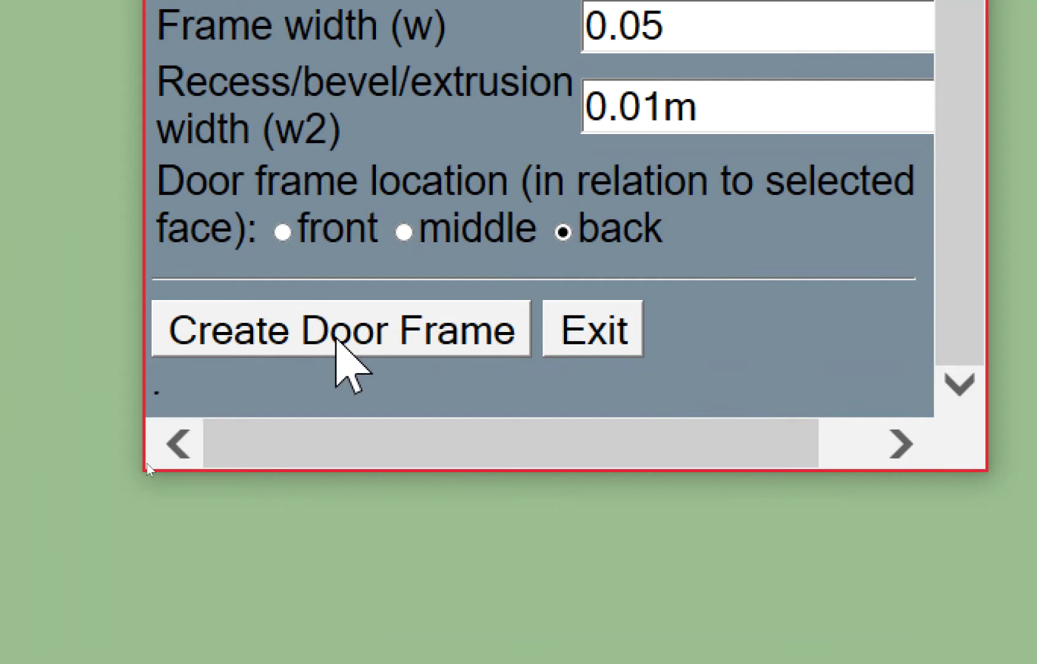
left_click(338, 335)
scroll(348, 394, "down", 5)
middle_click_drag(422, 351, 483, 333)
mouse_move(588, 250)
middle_mouse_down()
mouse_move(506, 521)
mouse_move(537, 541)
mouse_move(523, 529)
mouse_move(516, 490)
middle_mouse_up()
left_click(515, 490)
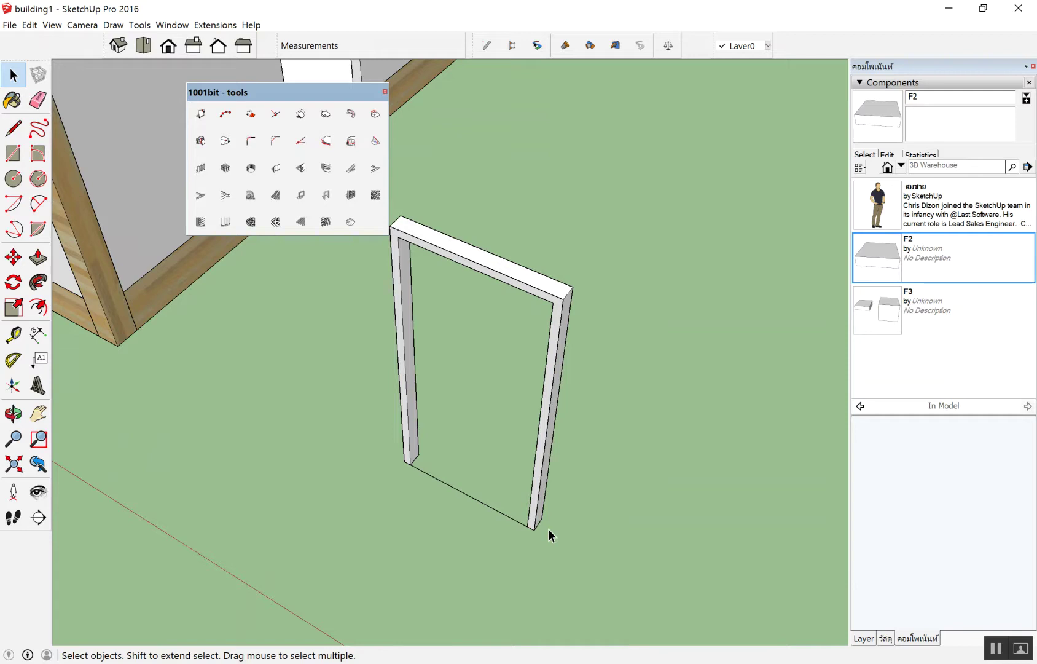
Step: Draw two rectangles on the ground
scroll(440, 92, "down", 3)
key("r")
left_click(548, 240)
left_click(721, 198)
scroll(553, 386, "up", 1)
left_click(562, 402)
left_click(696, 335)
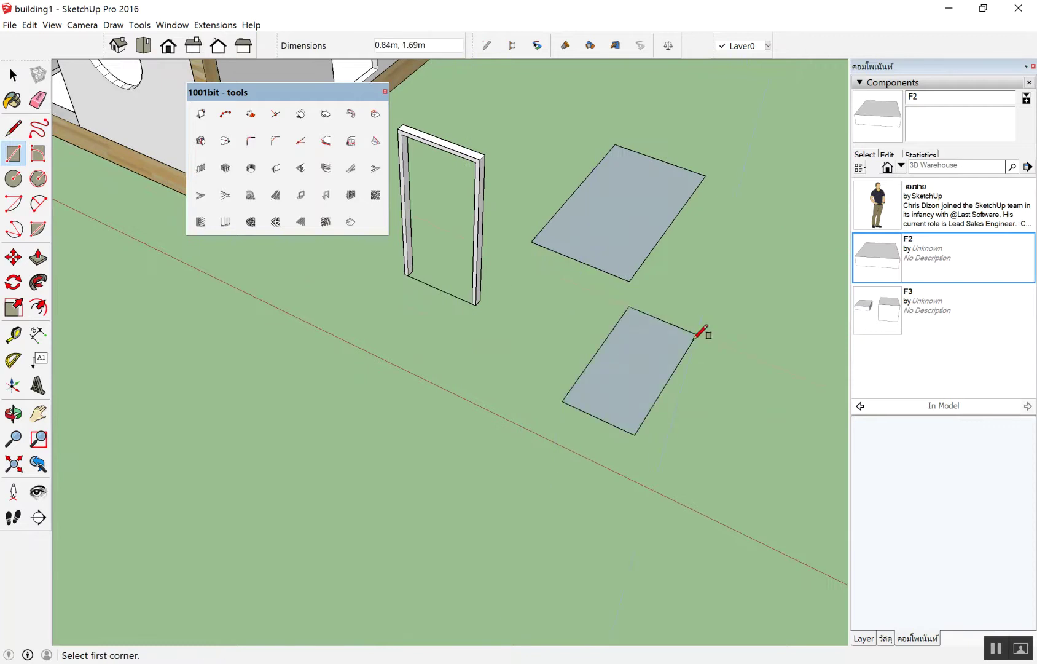
key("space")
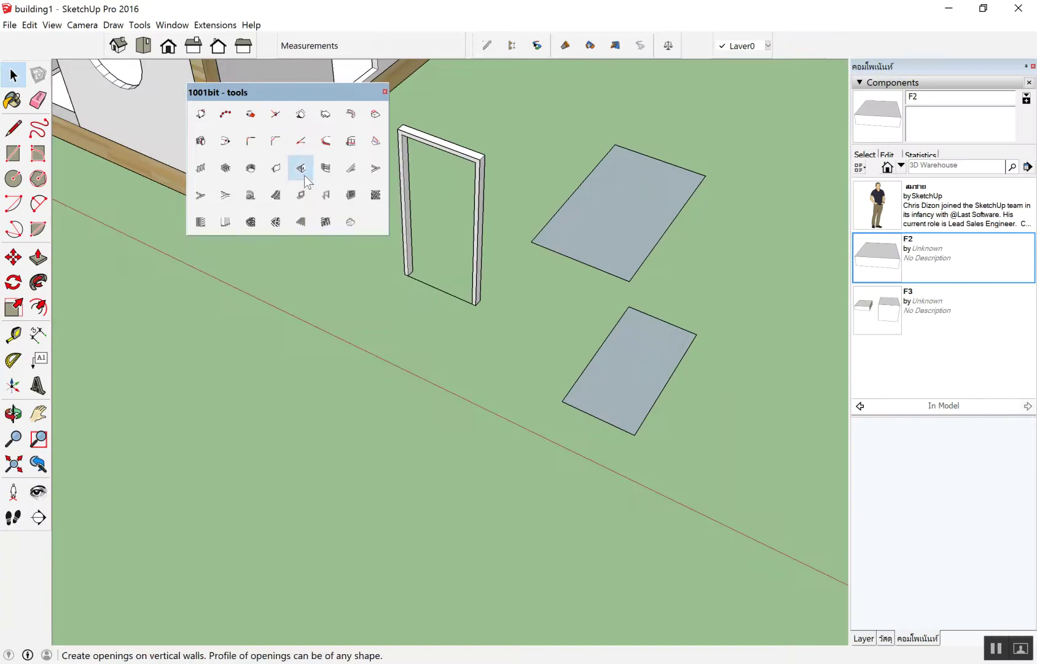
Step: Turn the upper ground rectangle into a 1001bit door frame
left_click(304, 177)
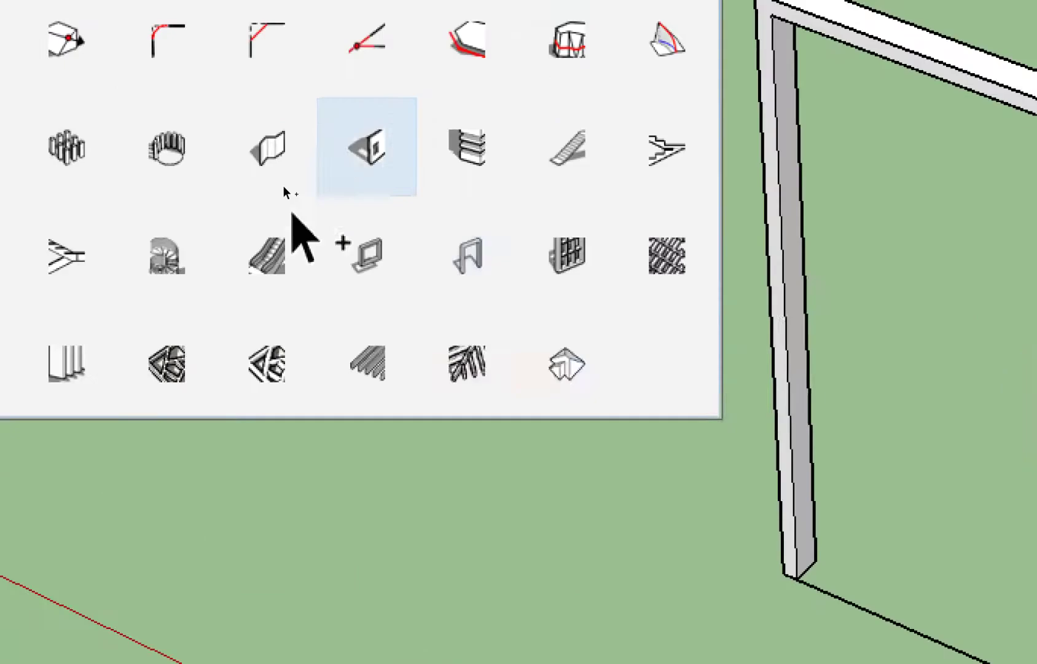
left_click(449, 266)
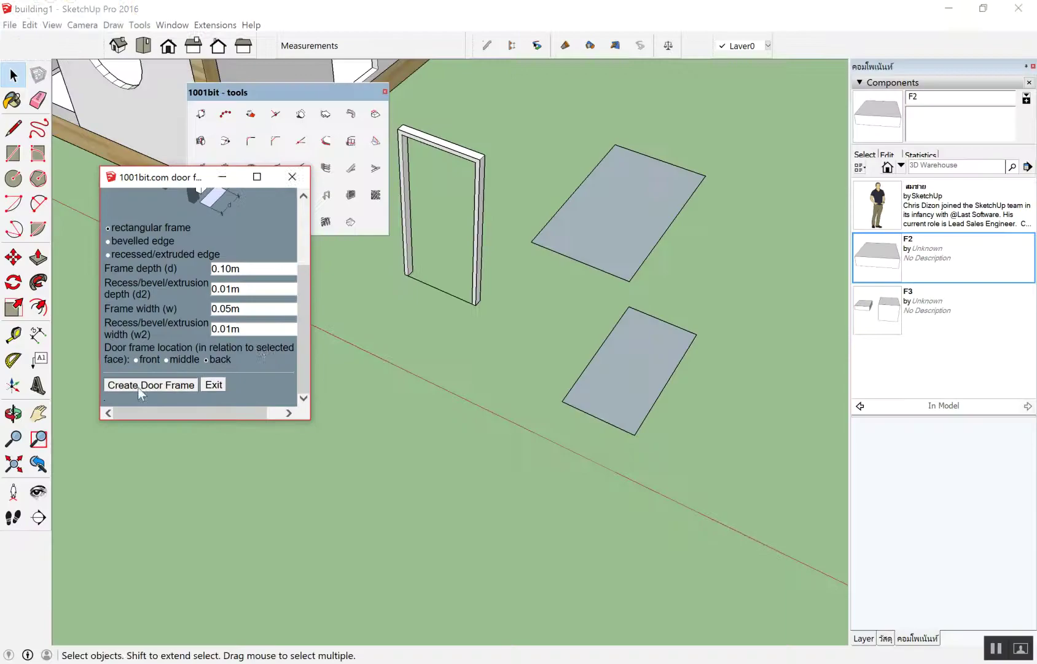
left_click(147, 385)
left_click(598, 201)
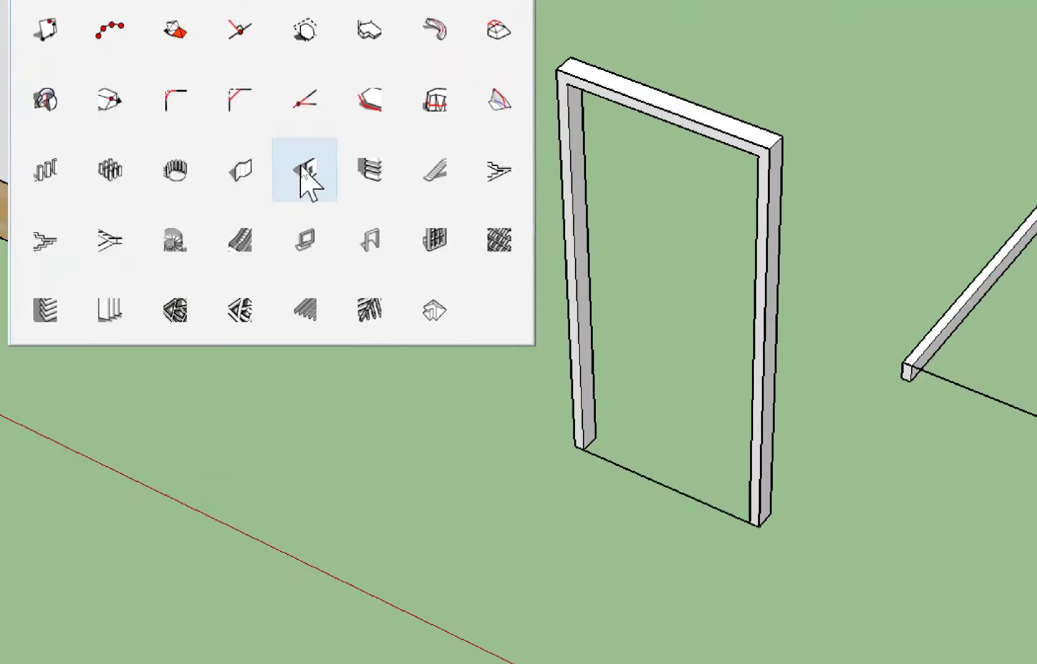
Step: Try placing a 1001bit wall opening on the other rectangle, then cancel it
left_click(301, 169)
scroll(255, 283, "down", 3)
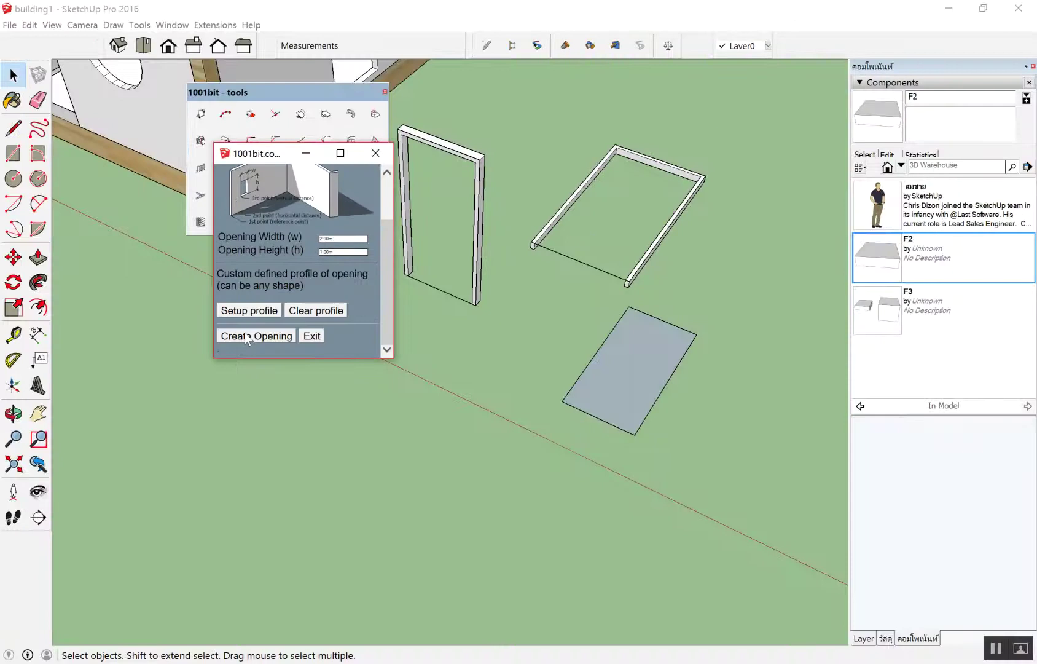
left_click(252, 335)
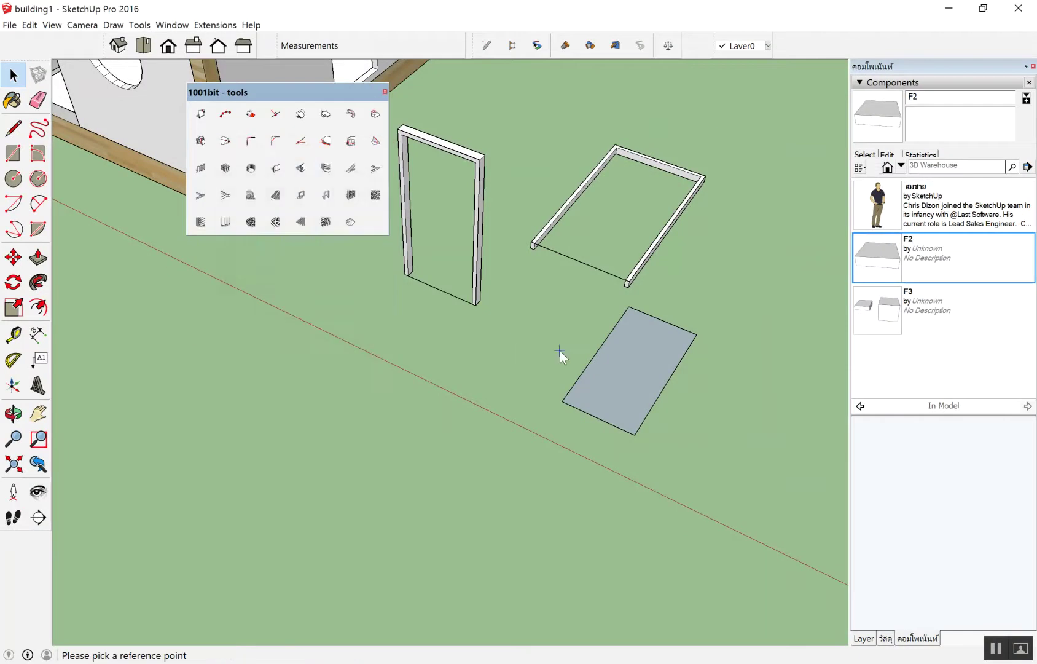
left_click(625, 357)
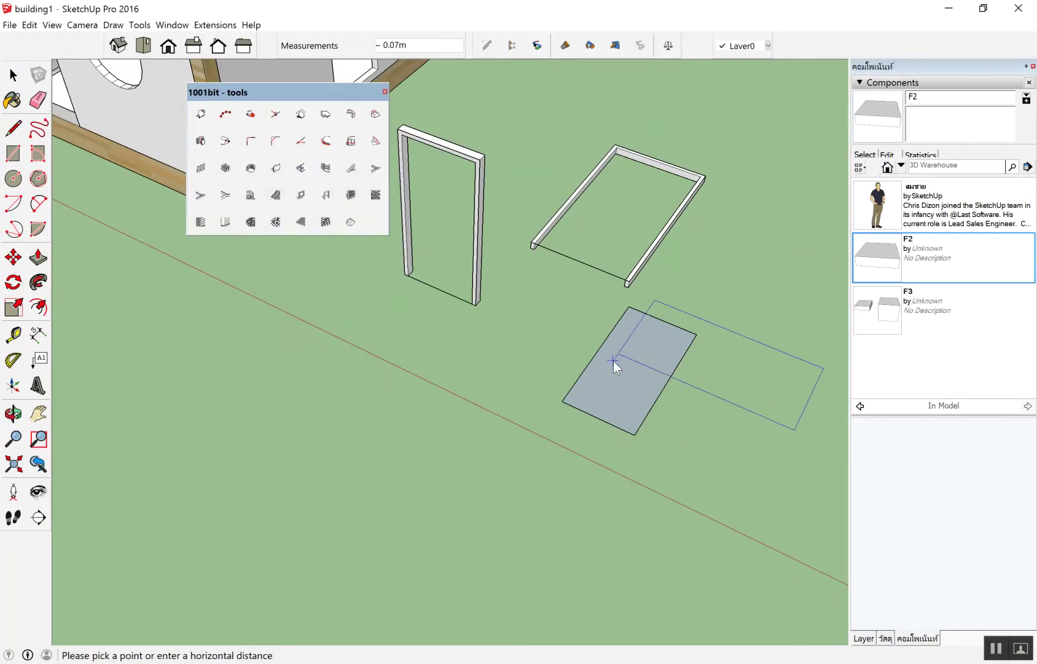
key("Escape")
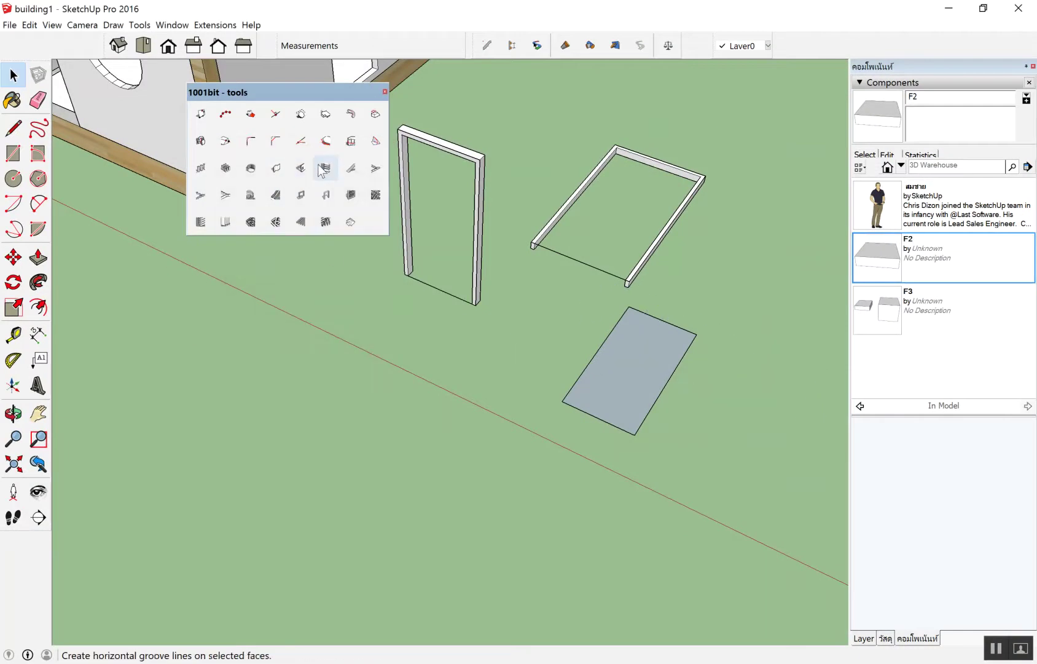
Step: Turn the lower ground rectangle into a 1001bit door frame
left_click(326, 199)
scroll(209, 330, "down", 3)
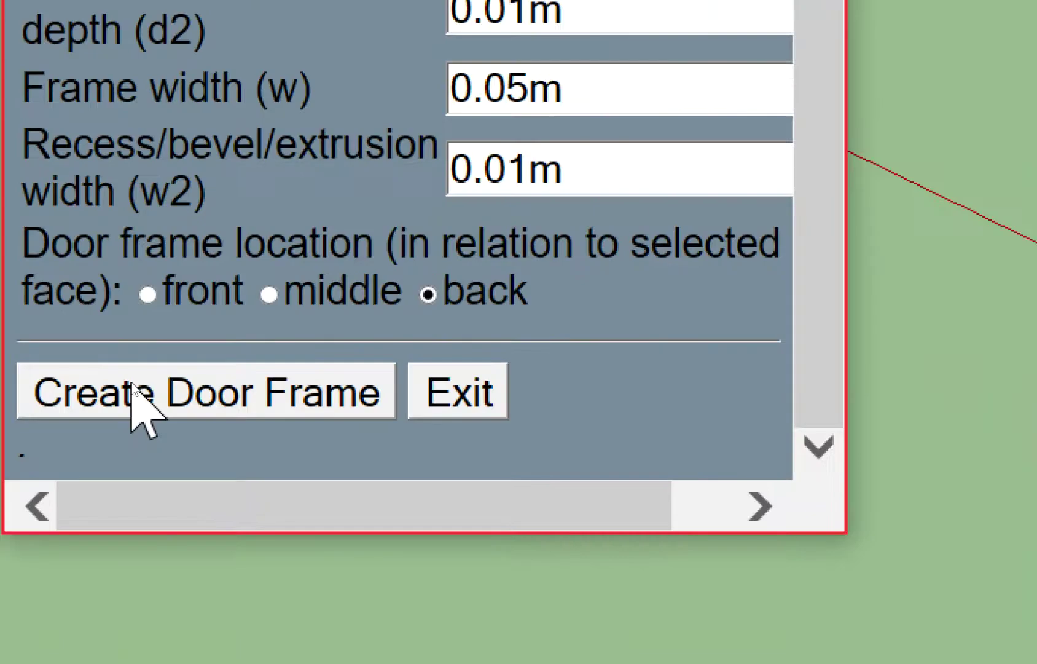
left_click(131, 384)
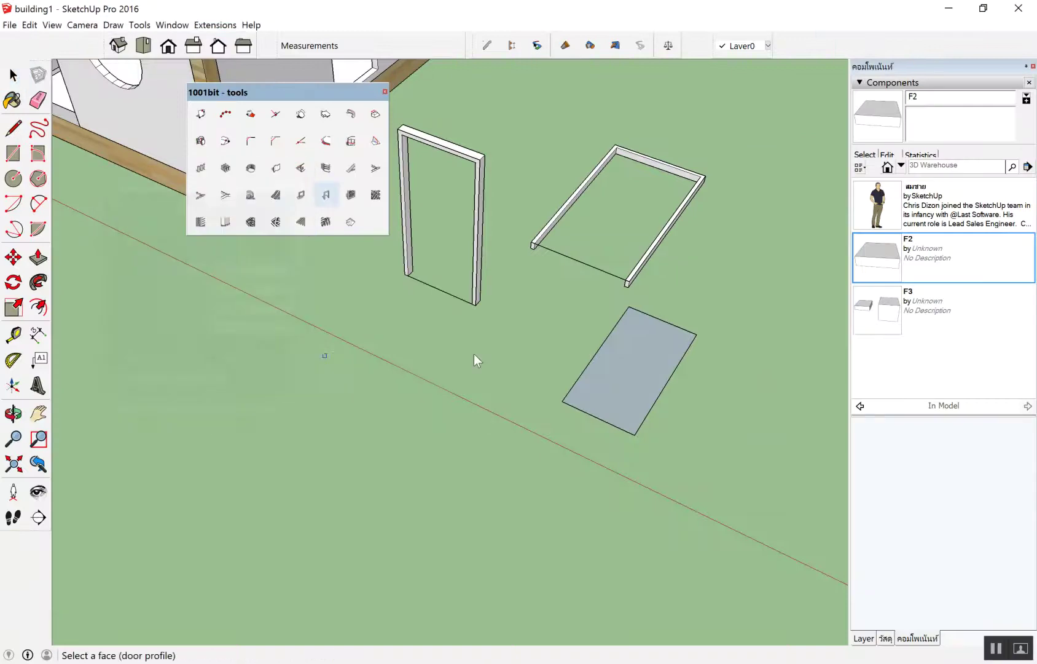
left_click(624, 350)
scroll(651, 338, "down", 3)
scroll(615, 245, "up", 3)
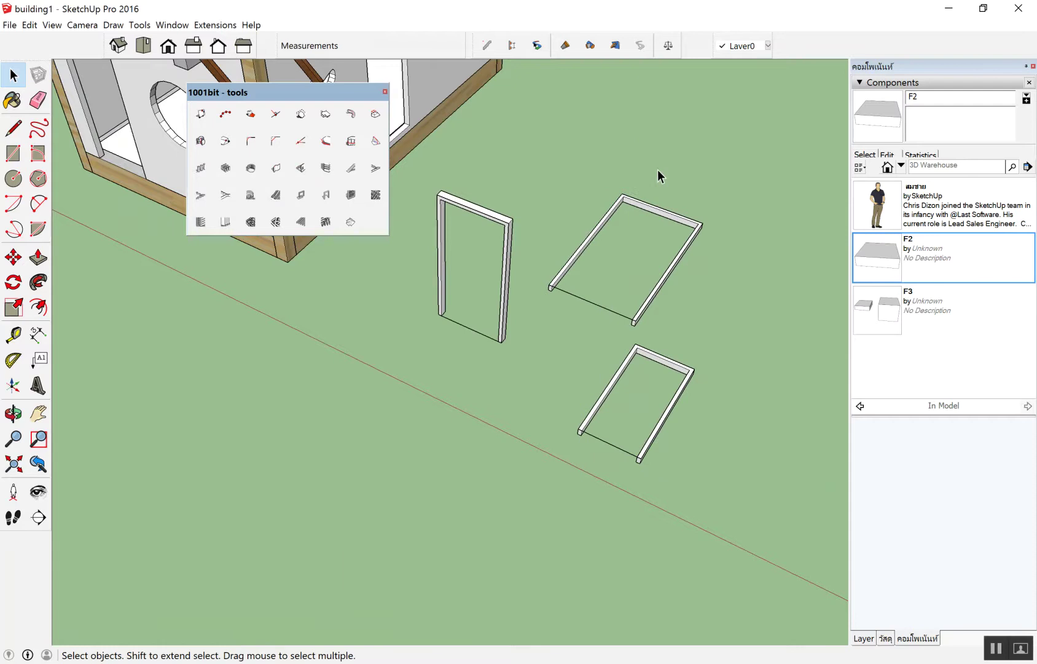
Step: Window-select both flat ground frames and delete them
left_click_drag(534, 525, 530, 520)
key("Delete")
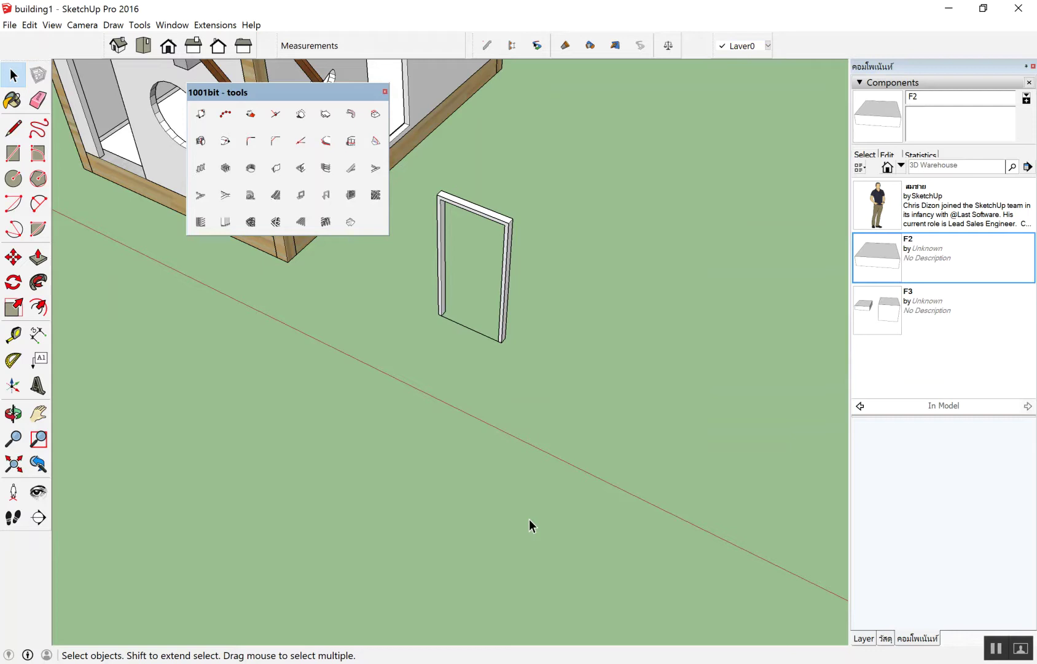
scroll(408, 246, "up", 5)
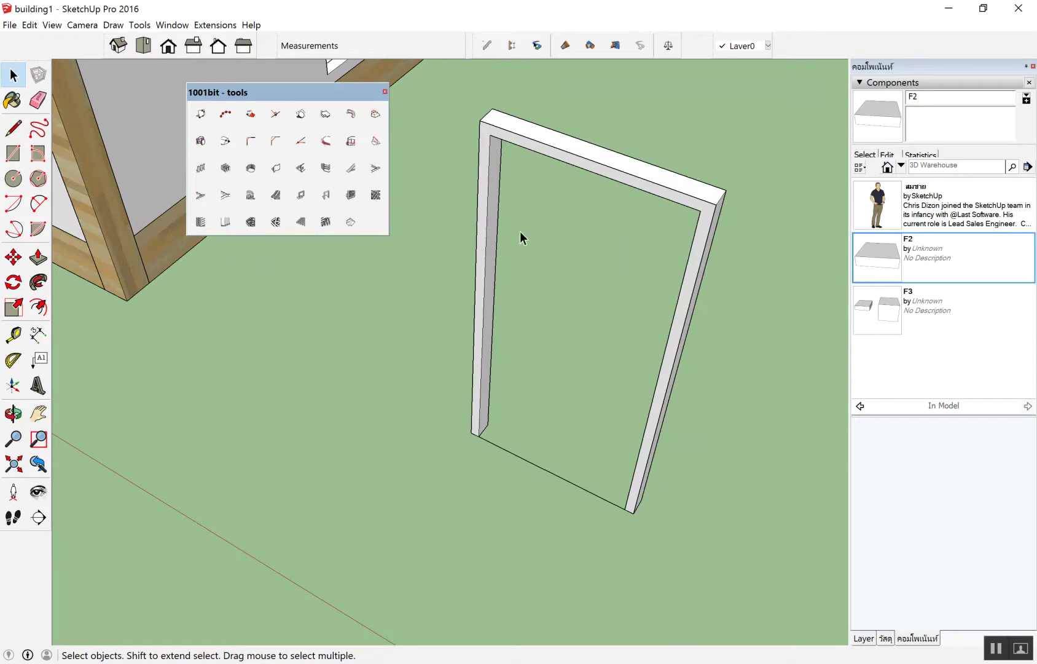
Step: Draw a panel rectangle inside the frame opening, then undo it
key("r")
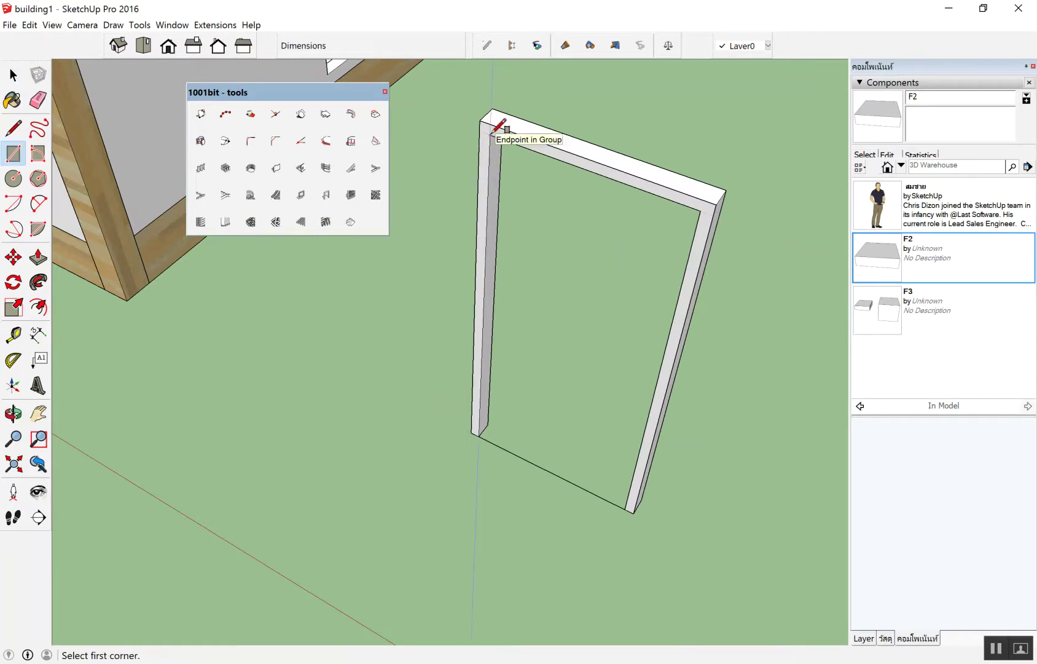
left_click(489, 134)
left_click(635, 485)
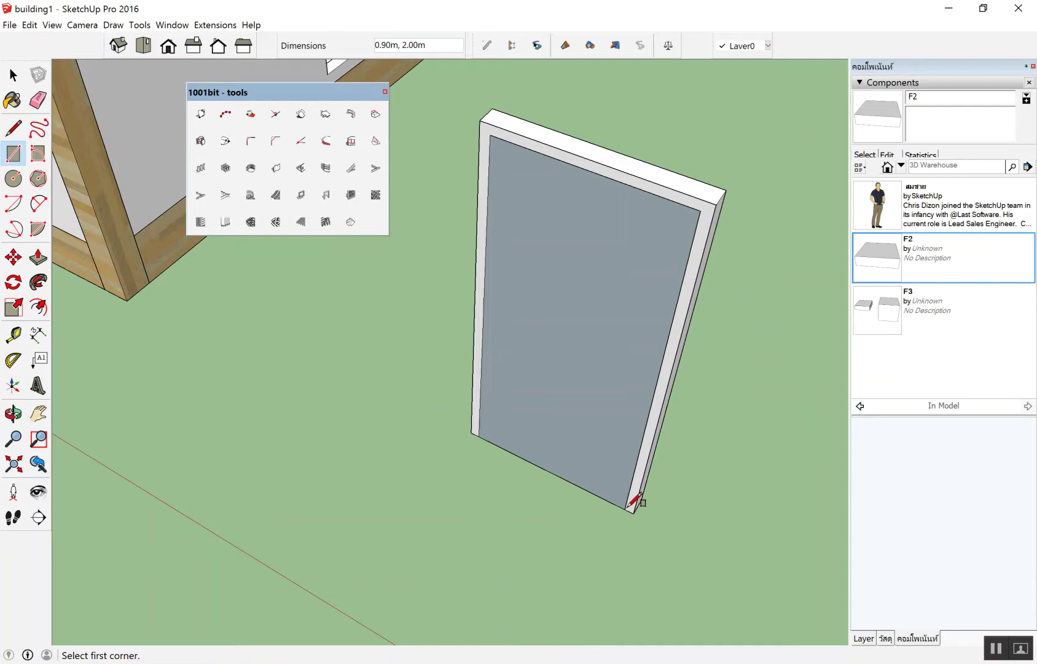
scroll(556, 354, "down", 3)
key("space")
scroll(633, 299, "up", 2)
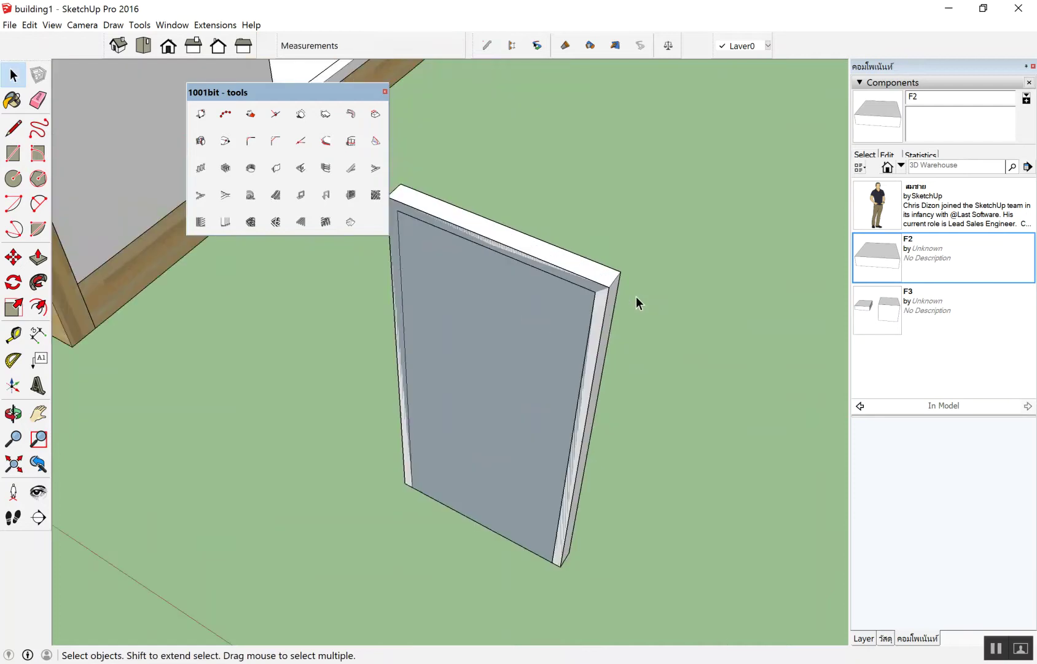
key("ctrl+z")
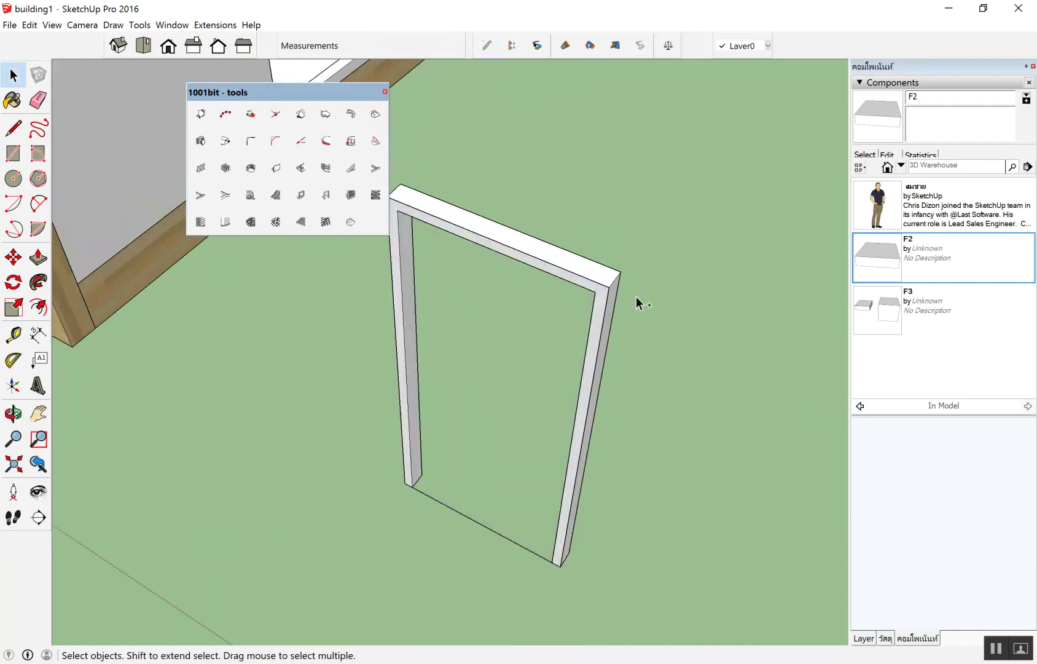
Step: Start another panel rectangle at the frame's corner, then cancel it
scroll(741, 219, "down", 2)
key("r")
scroll(532, 223, "up", 2)
scroll(537, 212, "up", 2)
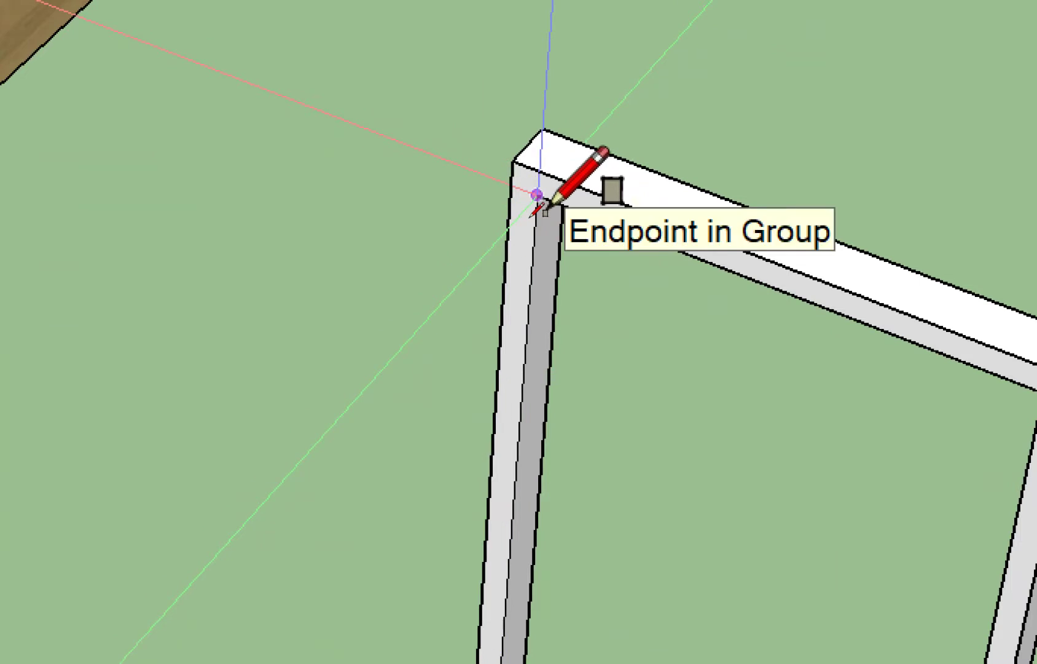
left_click(537, 195)
scroll(537, 196, "down", 3)
scroll(498, 295, "down", 2)
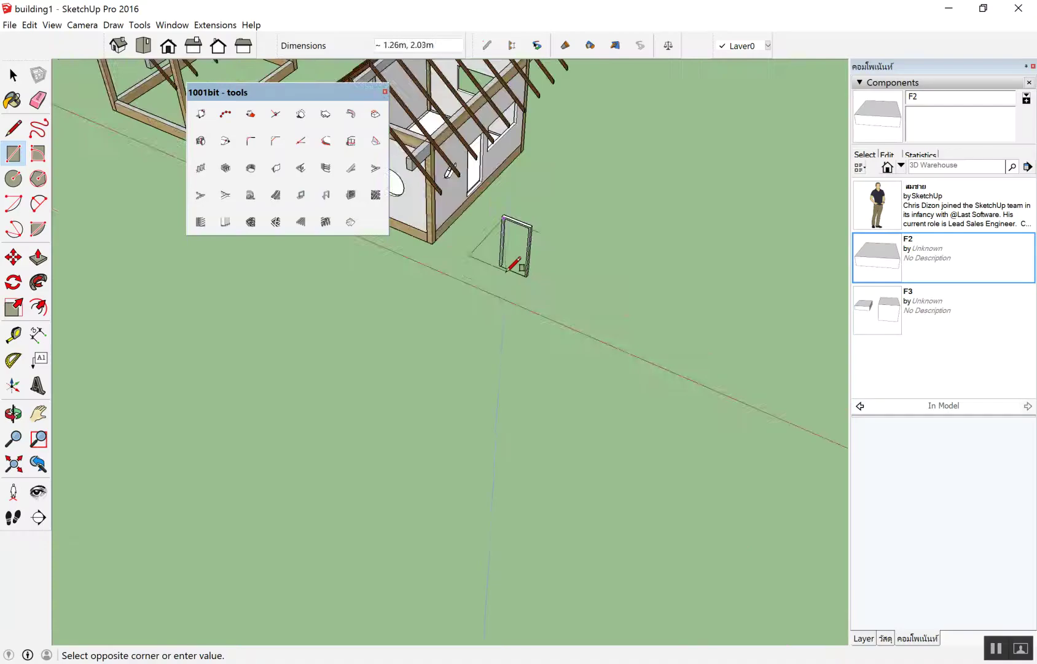
scroll(516, 267, "up", 3)
scroll(553, 278, "up", 3)
scroll(575, 280, "up", 2)
scroll(642, 296, "up", 1)
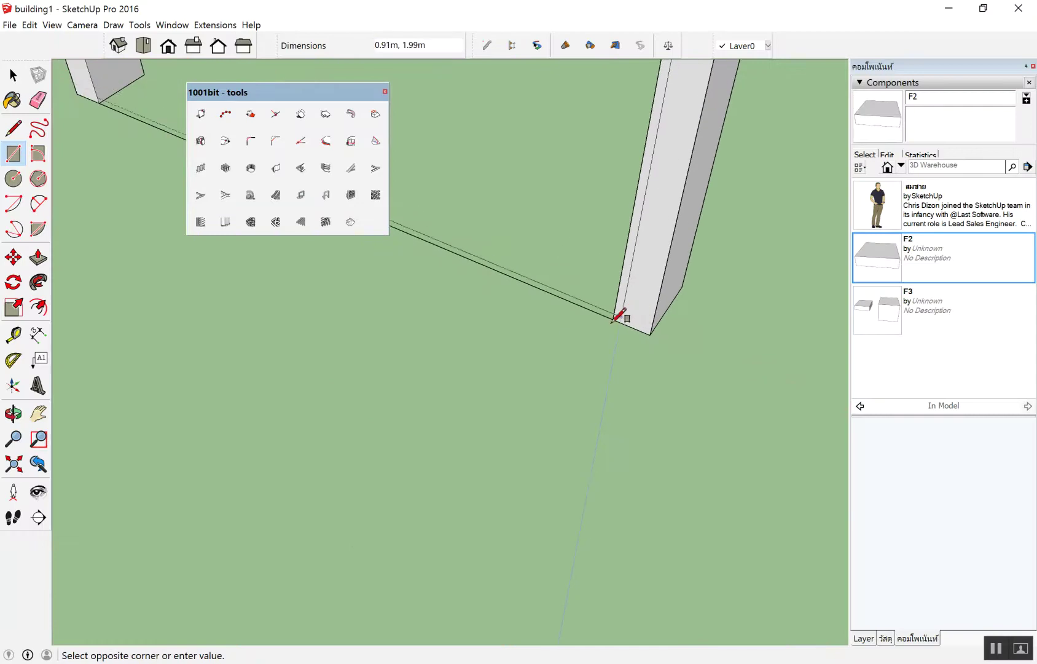
key("Escape")
scroll(618, 313, "down", 2)
scroll(596, 351, "down", 2)
scroll(559, 424, "down", 3)
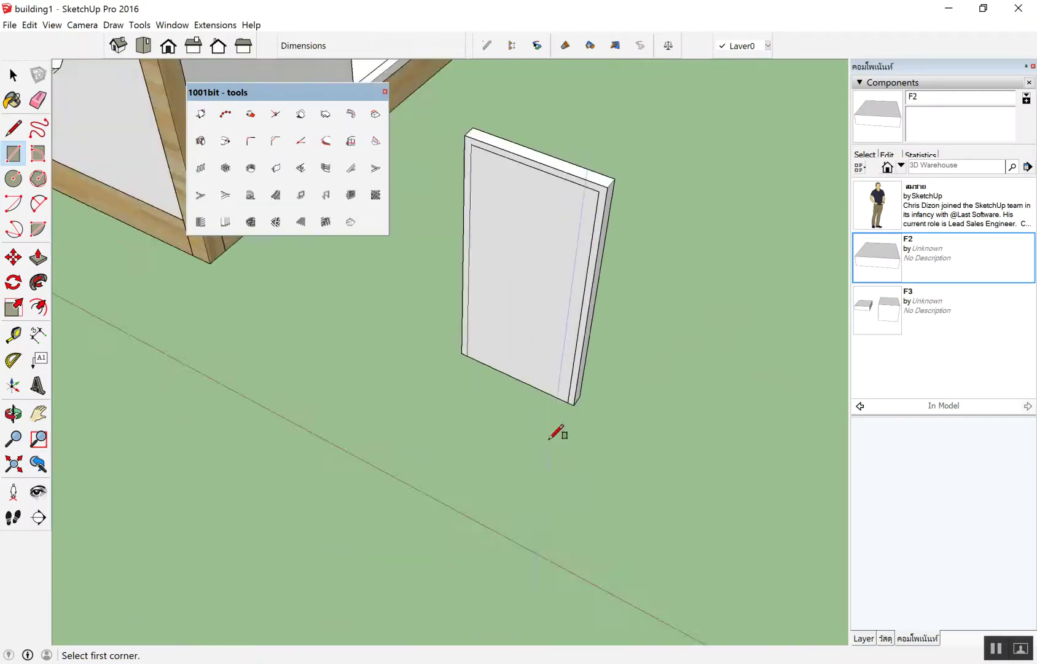
key("space")
scroll(576, 315, "up", 3)
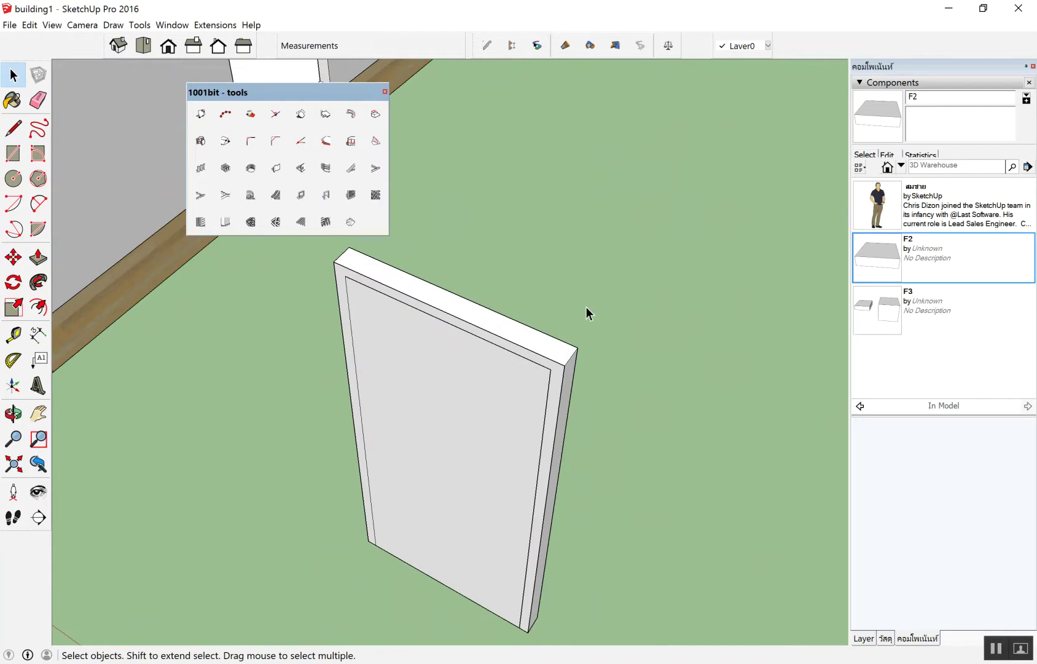
Step: Move the door frame with its panel aside and orbit to review it
left_click(499, 322)
key("m")
left_click(547, 332)
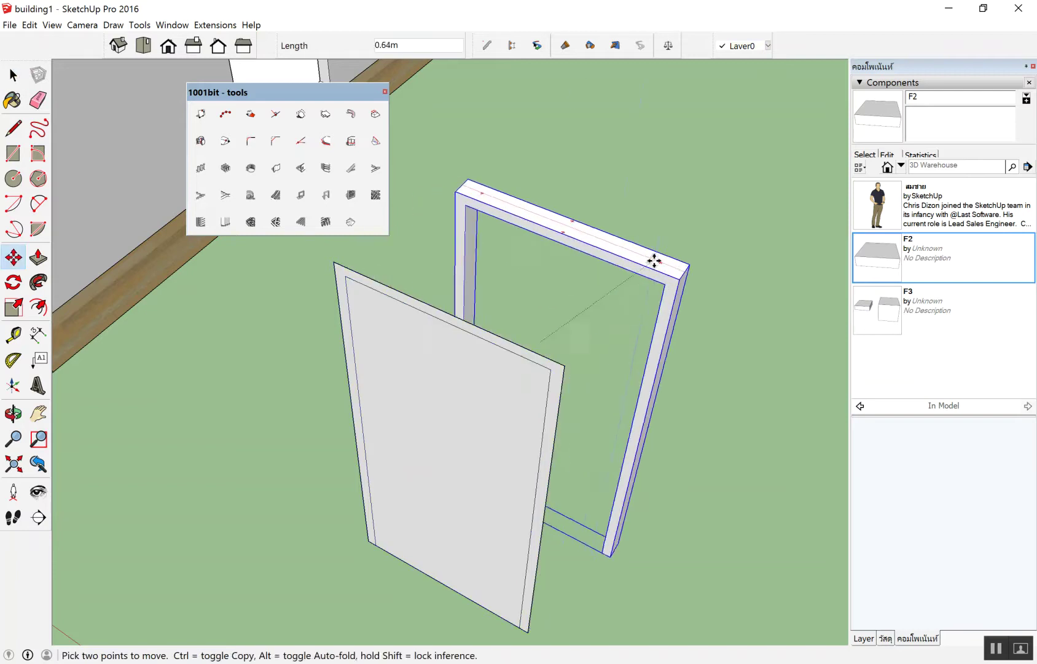
mouse_move(678, 368)
middle_mouse_down()
mouse_move(512, 257)
mouse_move(711, 283)
mouse_move(681, 295)
mouse_move(639, 222)
mouse_move(555, 304)
mouse_move(572, 271)
middle_mouse_up()
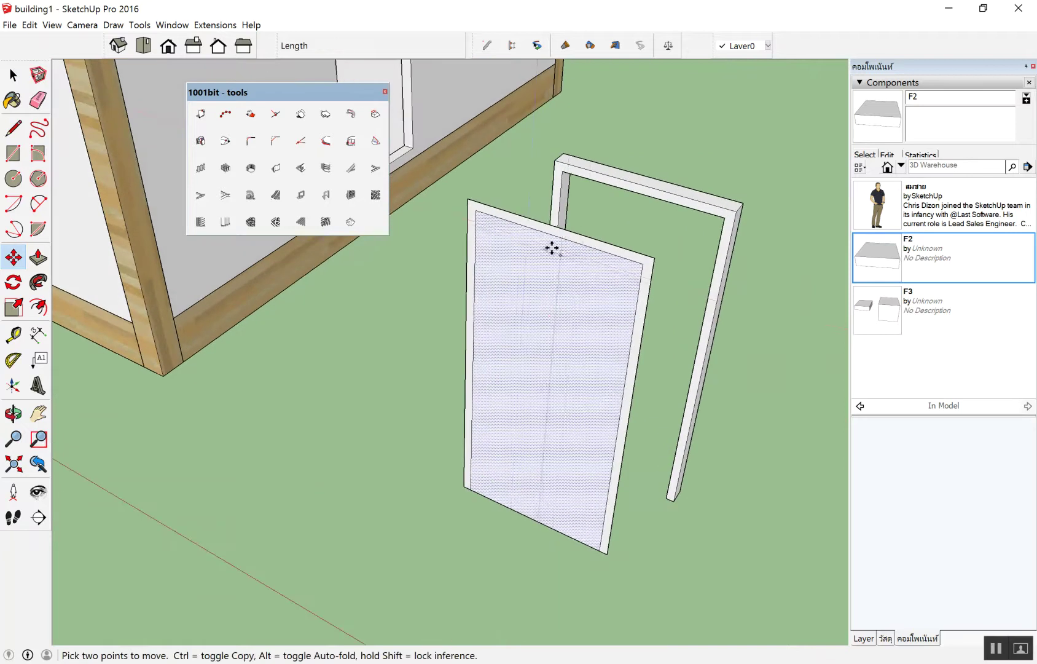
key("space")
middle_click_drag(512, 237, 580, 230)
Step: Delete the door panel, undoing an accidental deletion of the frame
left_click(558, 276)
left_click(642, 240)
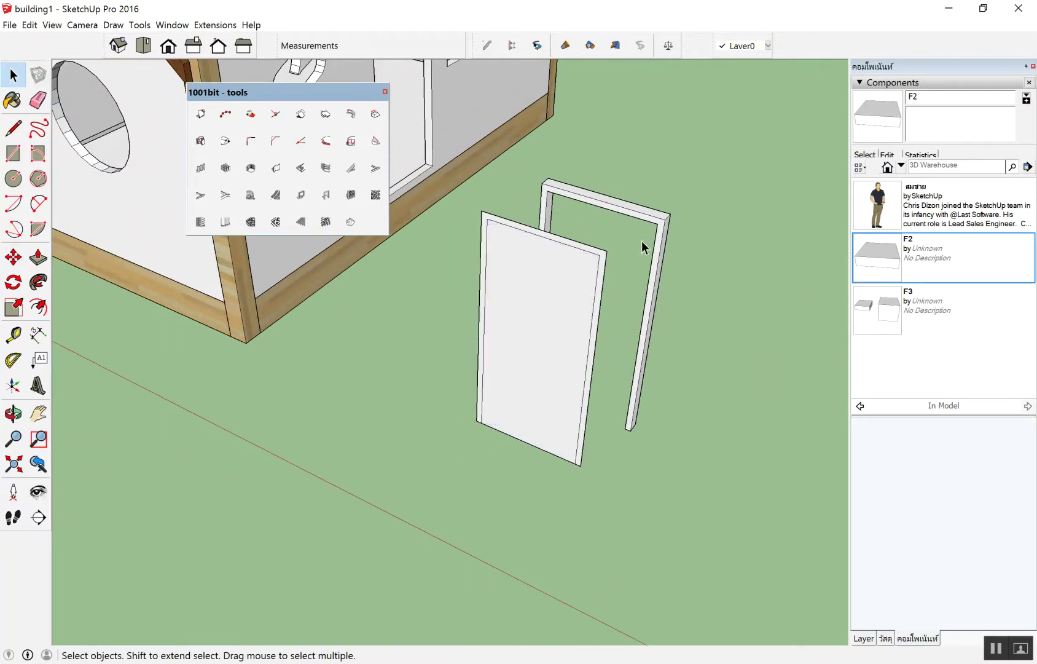
left_click(612, 219)
key("Delete")
mouse_move(612, 220)
middle_mouse_down()
mouse_move(586, 304)
mouse_move(460, 341)
middle_mouse_up()
left_click(459, 346)
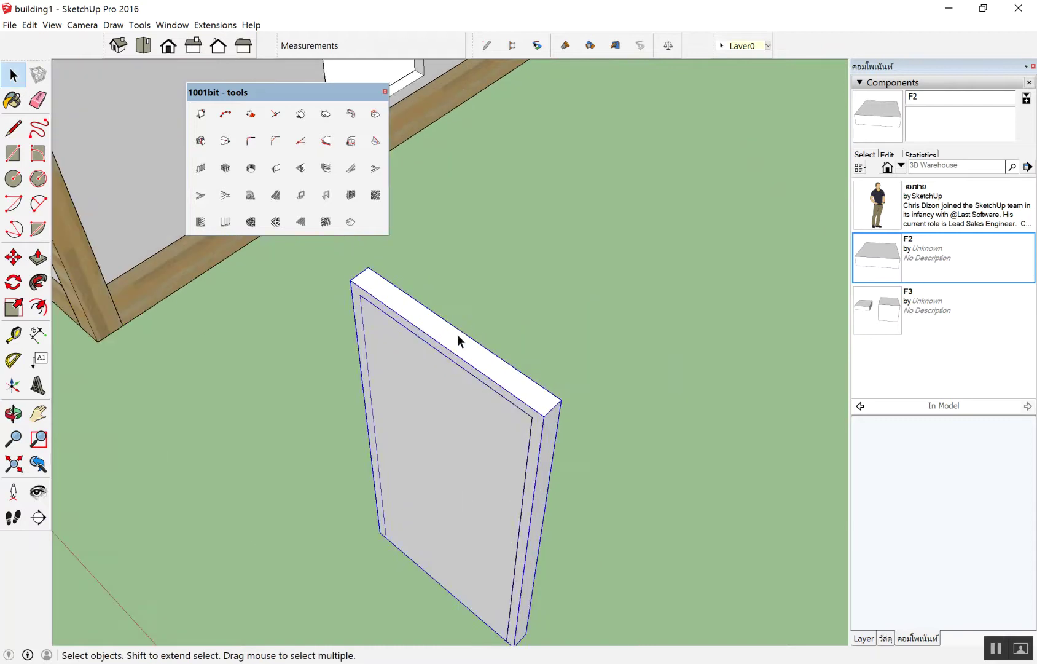
key("m")
key("ctrl+z")
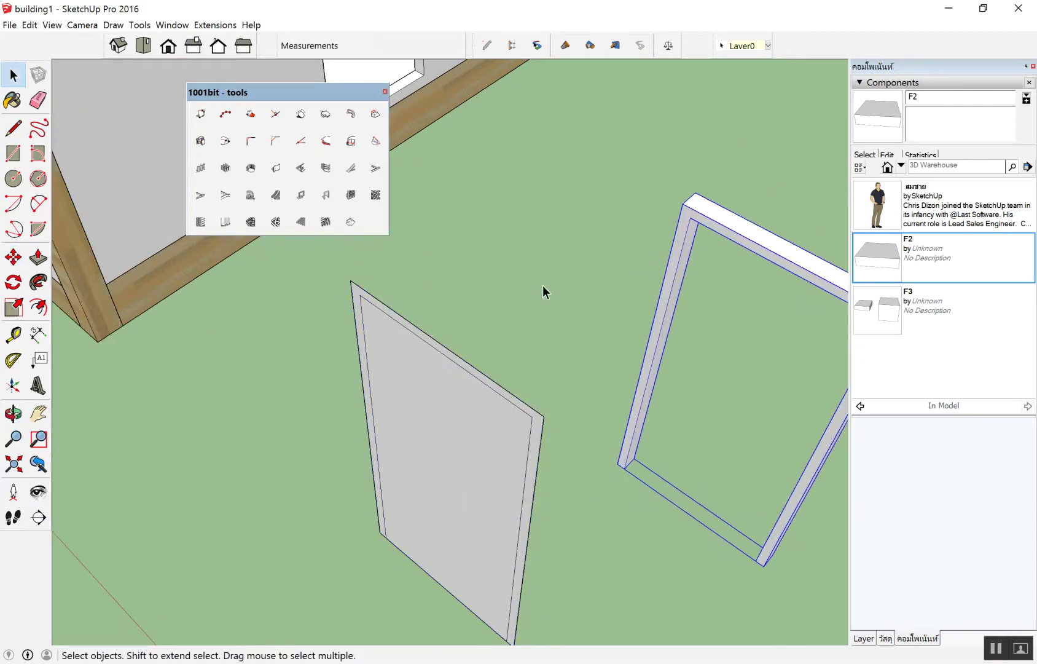
left_click(353, 537)
key("Delete")
scroll(505, 561, "down", 1)
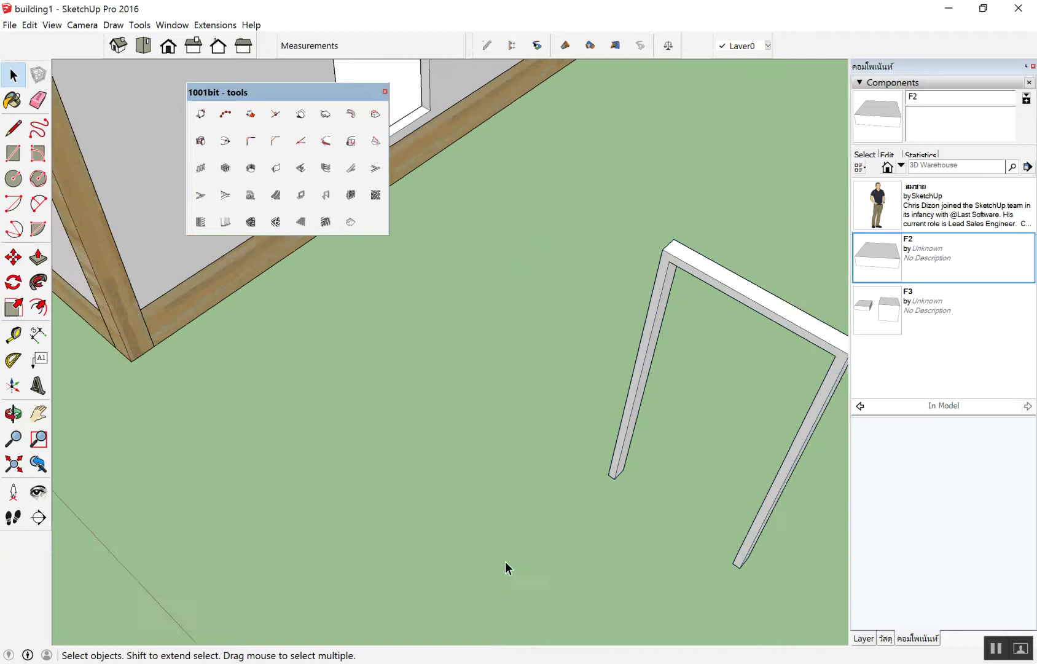
Step: Draw a roughly 0.95 m by 1.91 m rectangle face from the frame's inner top-left to bottom corner
scroll(505, 561, "down", 2)
scroll(597, 399, "up", 2)
scroll(624, 409, "up", 1)
scroll(655, 400, "down", 2)
scroll(715, 363, "up", 2)
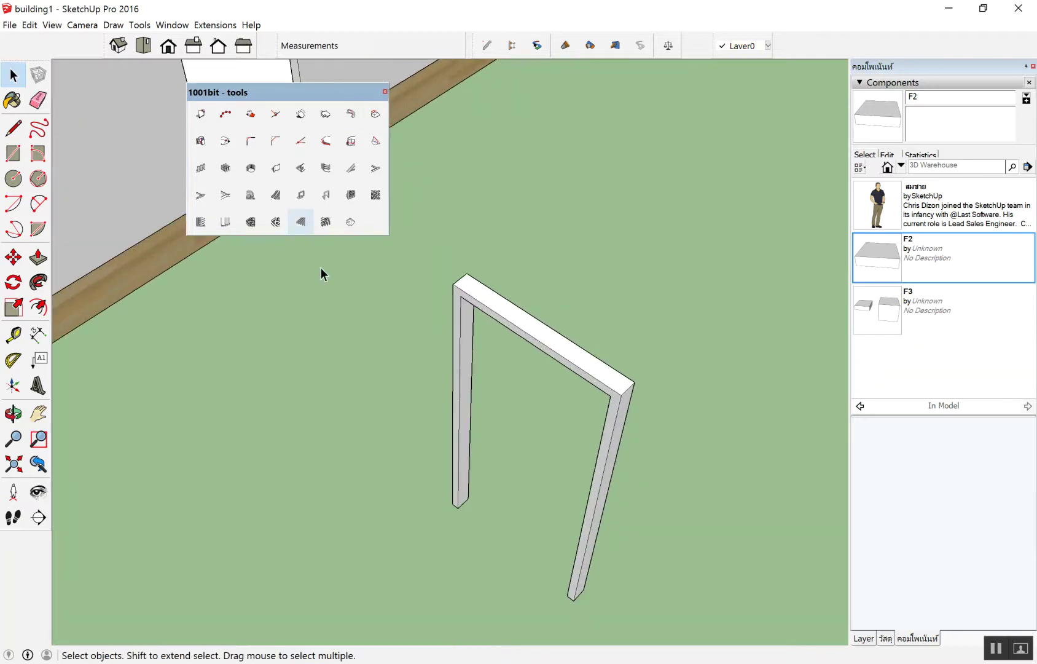
key("r")
scroll(470, 309, "up", 3)
scroll(470, 309, "up", 2)
scroll(431, 252, "down", 3)
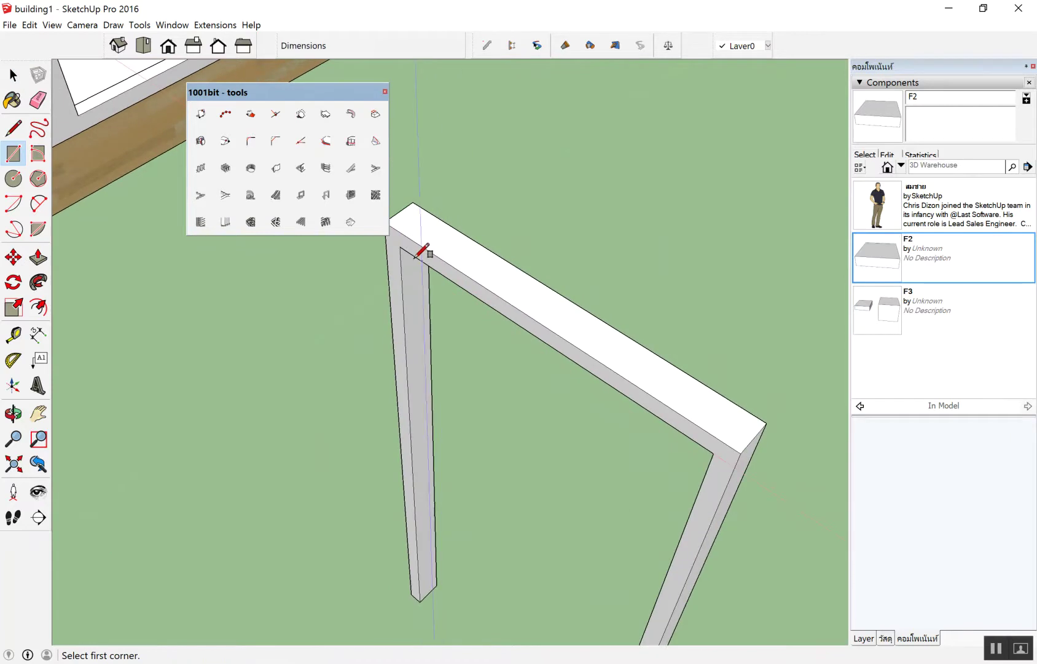
left_click(402, 246)
scroll(402, 246, "down", 1)
scroll(402, 246, "down", 2)
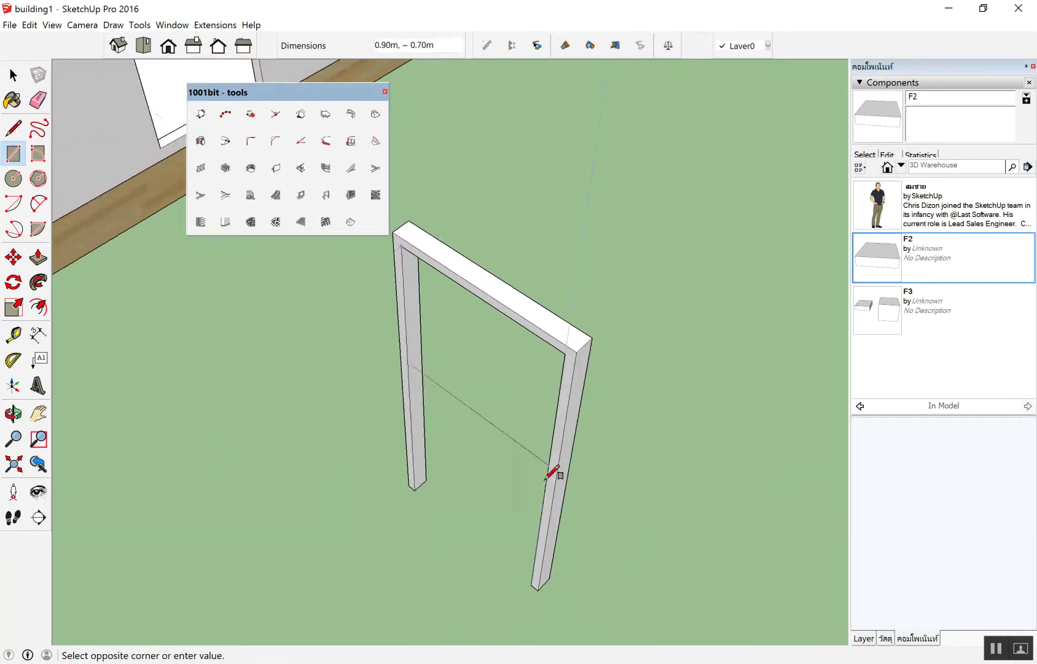
left_click(542, 584)
mouse_move(542, 584)
middle_mouse_down()
mouse_move(591, 440)
mouse_move(602, 362)
middle_mouse_up()
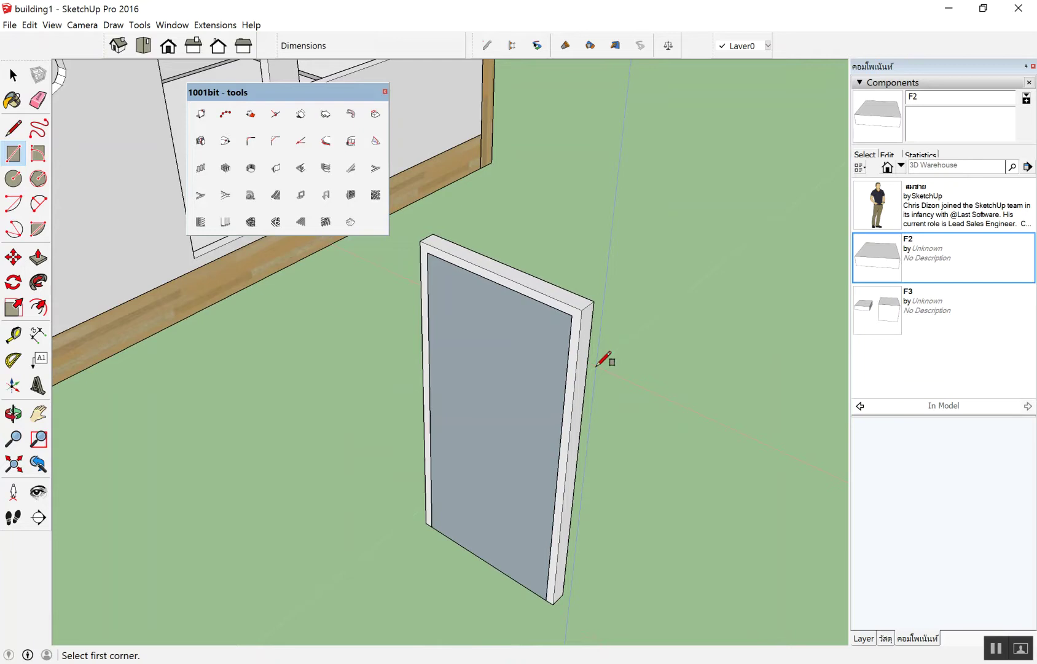
key("space")
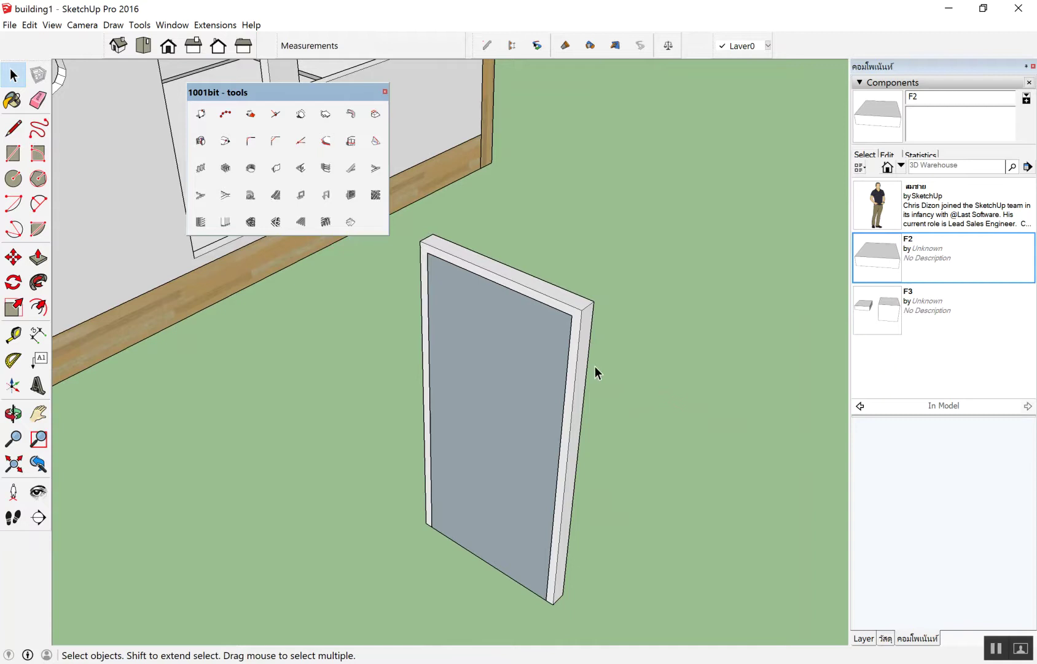
Step: Push-pull the door face by -0.05 m to make a recessed solid panel
key("p")
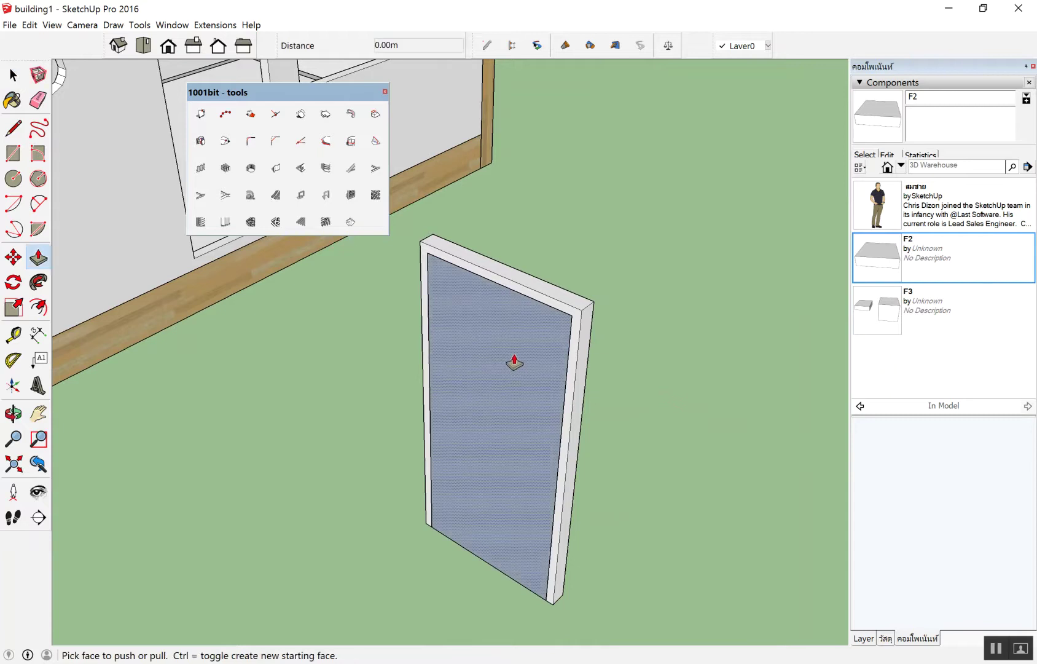
left_click(516, 361)
left_click(327, 380)
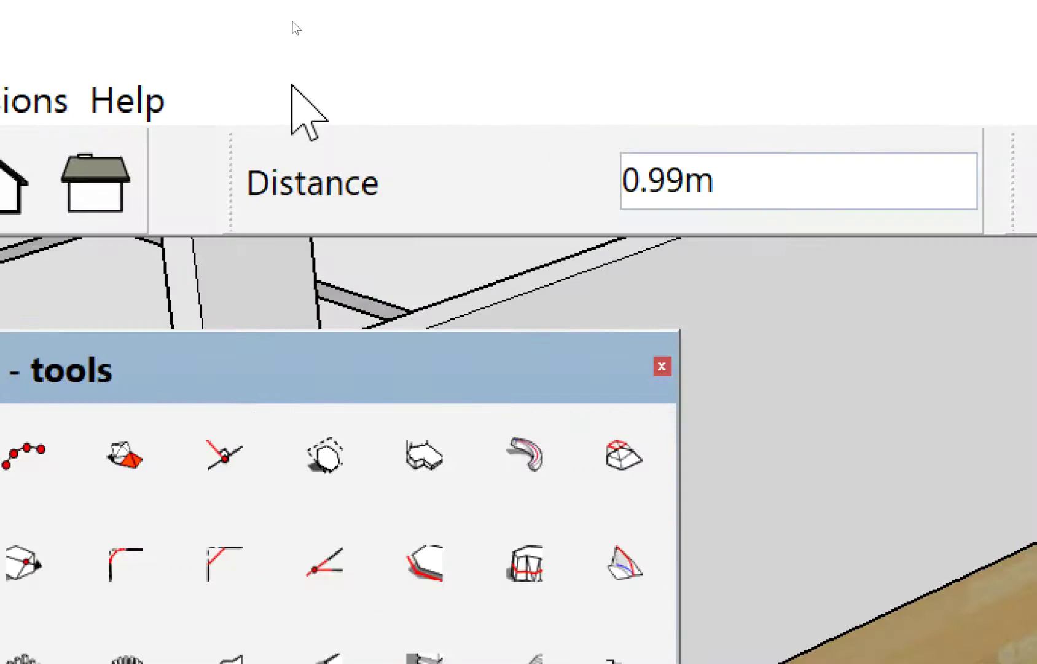
type("-")
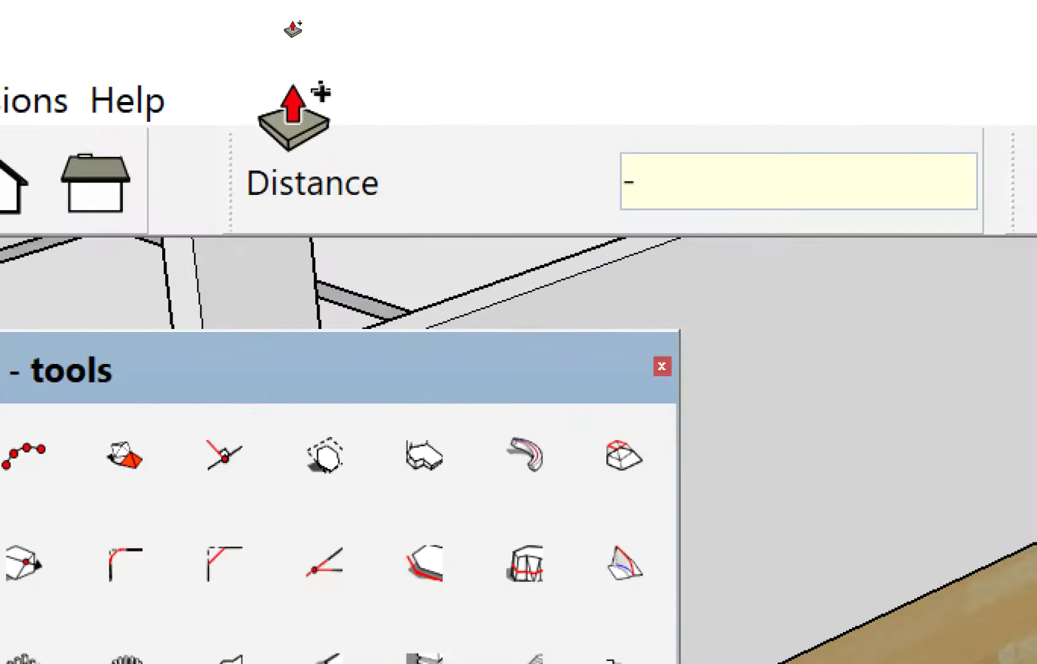
type("0.5")
key("BackSpace")
type("05")
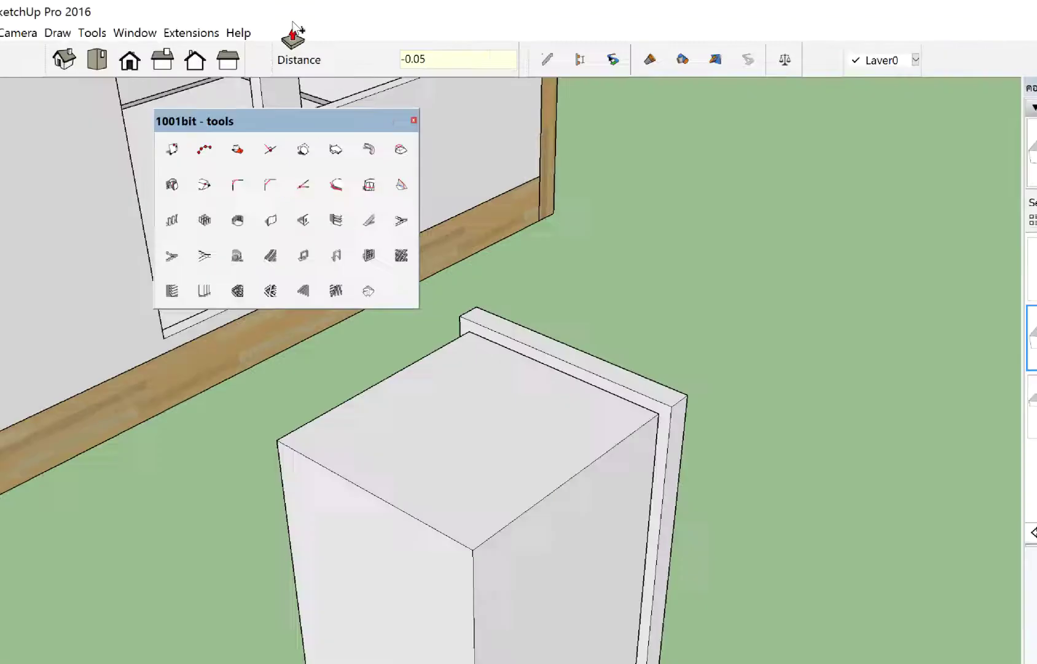
key("Return")
key("space")
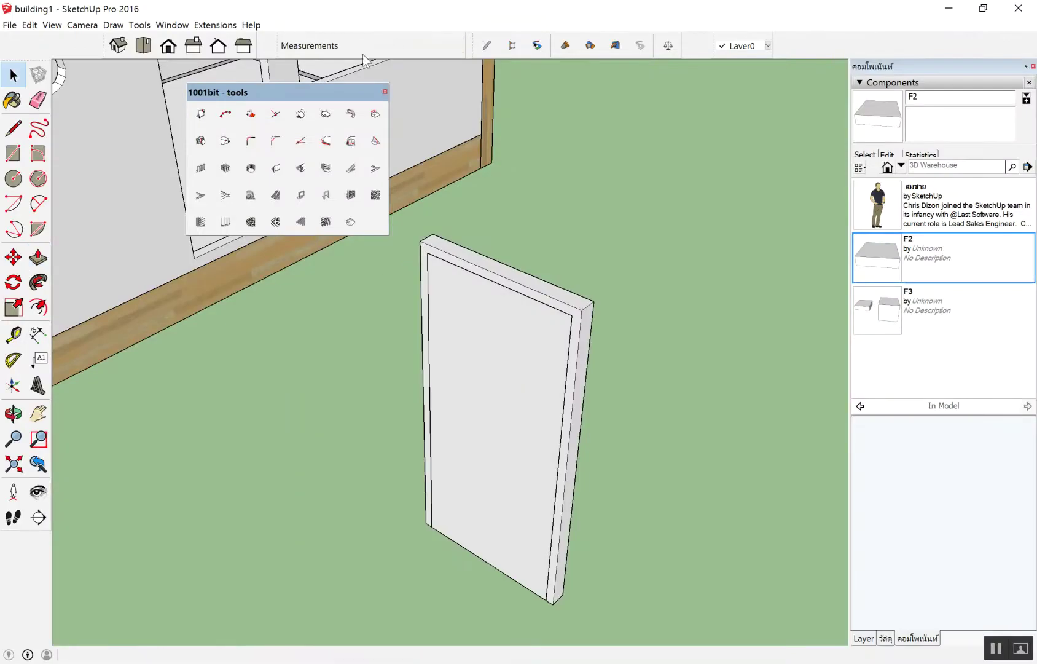
Step: Make the door panel a component
left_click(505, 312)
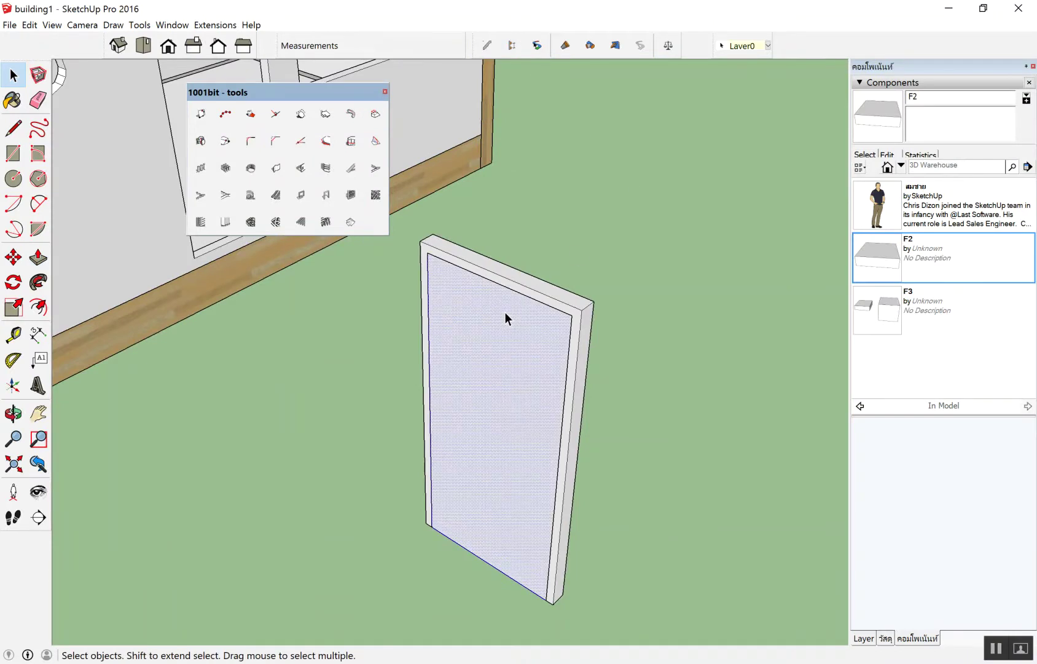
right_click(505, 312)
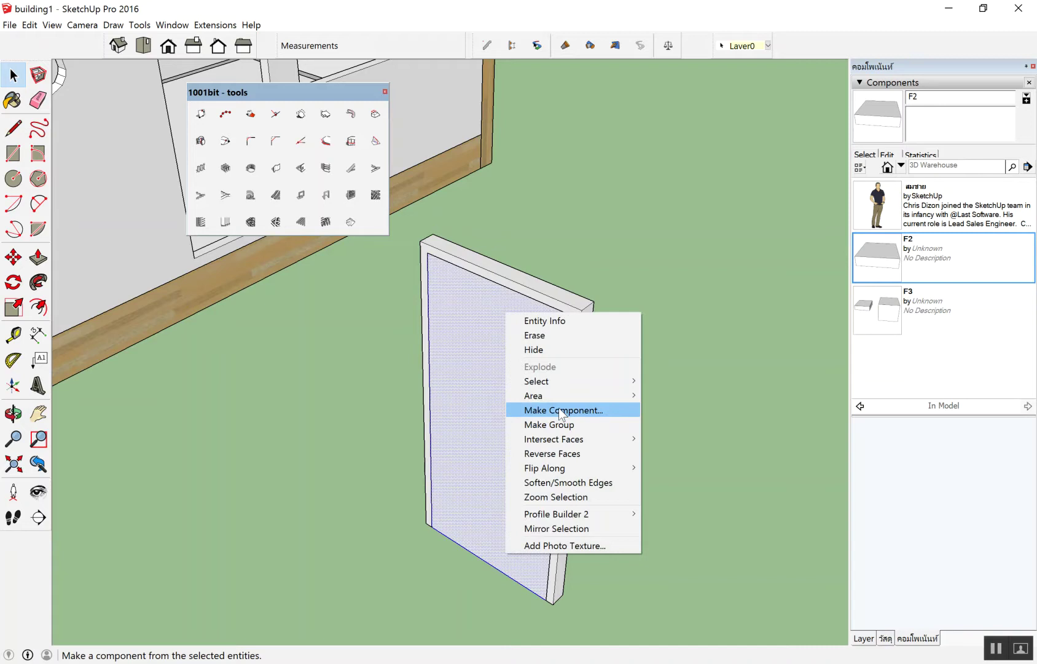
left_click(552, 424)
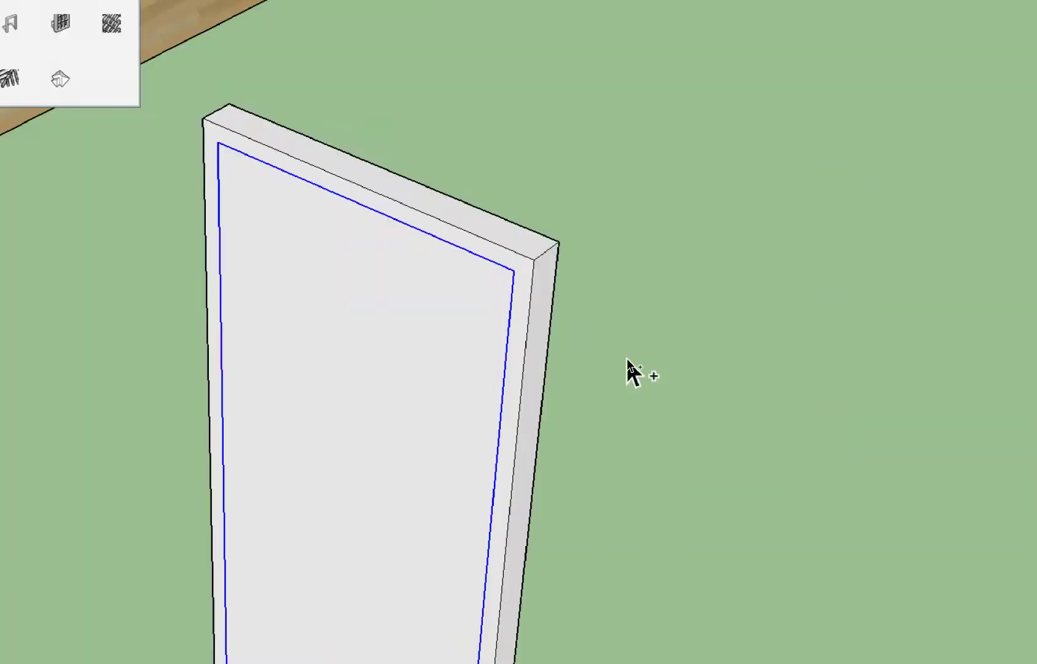
Step: Move the door panel out in front of the frame, then select the frame
key("m")
left_click(587, 303)
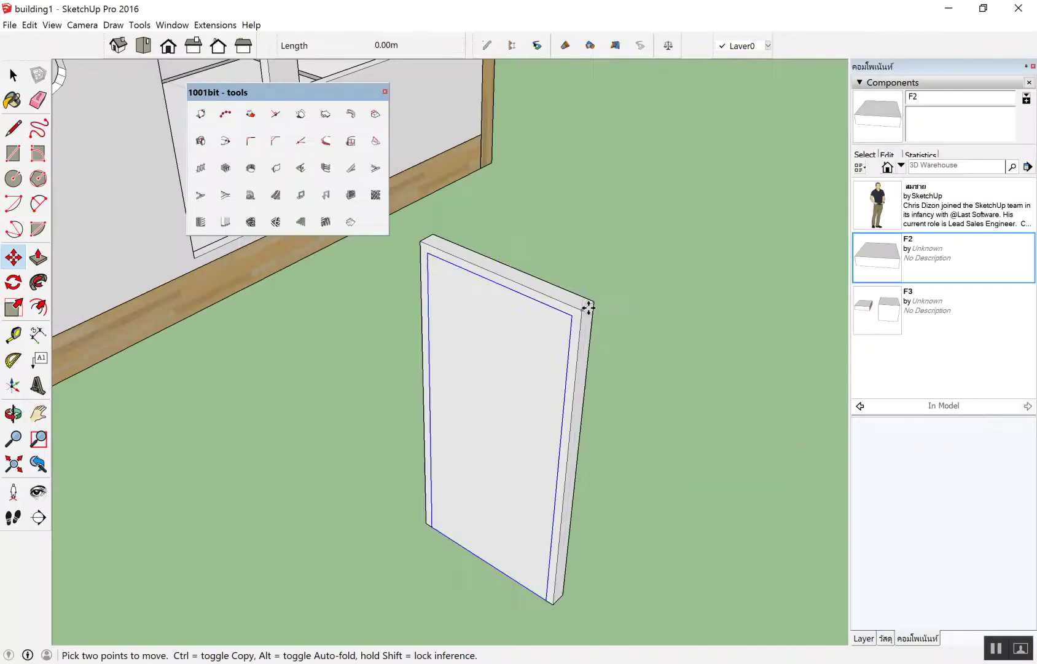
left_click(729, 293)
key("space")
scroll(734, 344, "up", 2)
scroll(735, 344, "up", 2)
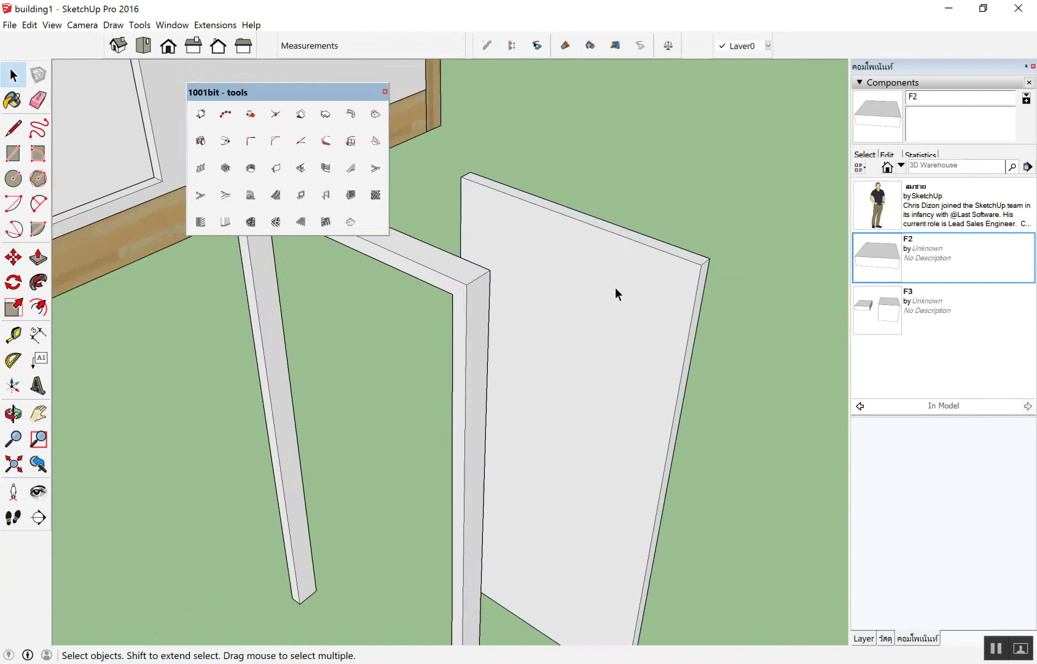
left_click(414, 261)
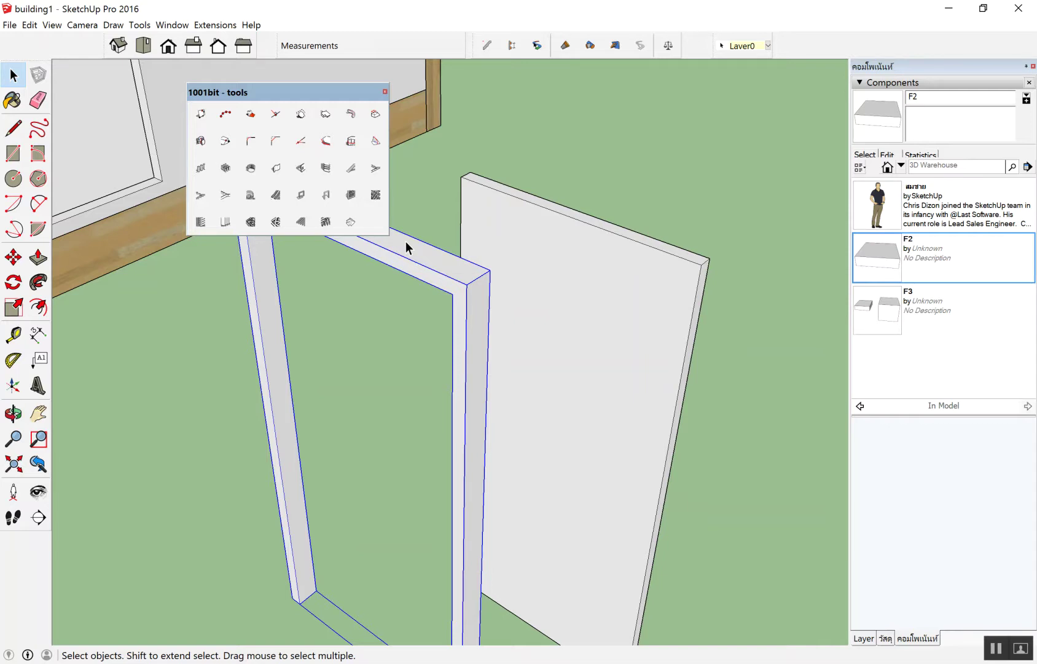
Step: Orbit and zoom in close on the door frame, then switch to the Paint Bucket
middle_click_drag(381, 274, 542, 231)
left_click(542, 231)
scroll(542, 231, "up", 5)
scroll(590, 203, "up", 3)
mouse_move(565, 227)
middle_mouse_down()
mouse_move(505, 323)
mouse_move(697, 333)
mouse_move(574, 259)
mouse_move(514, 264)
middle_mouse_up()
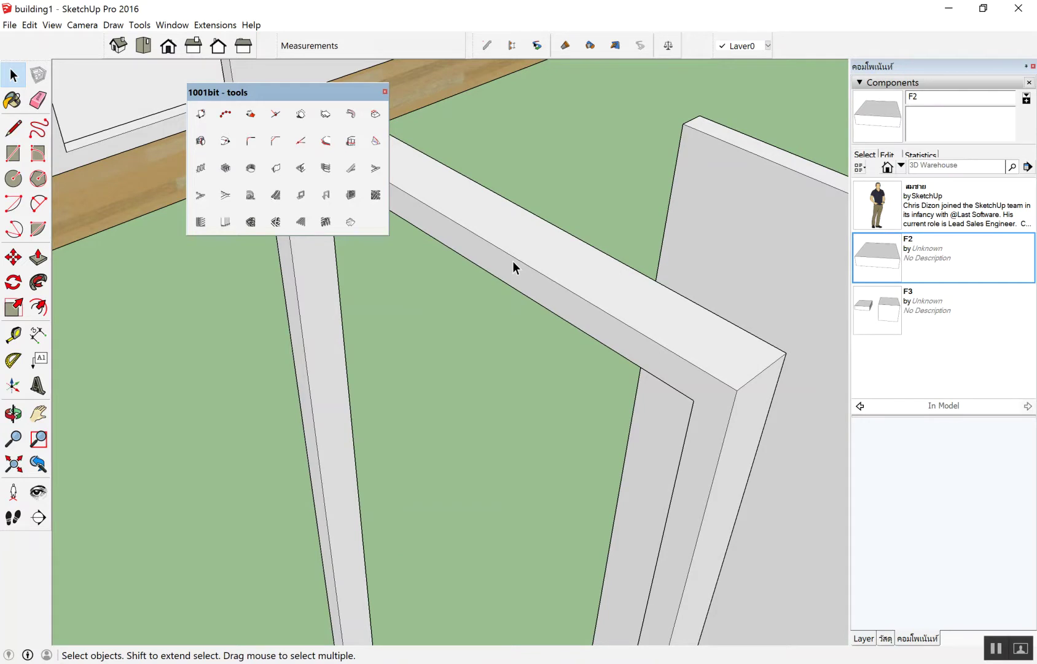
key("b")
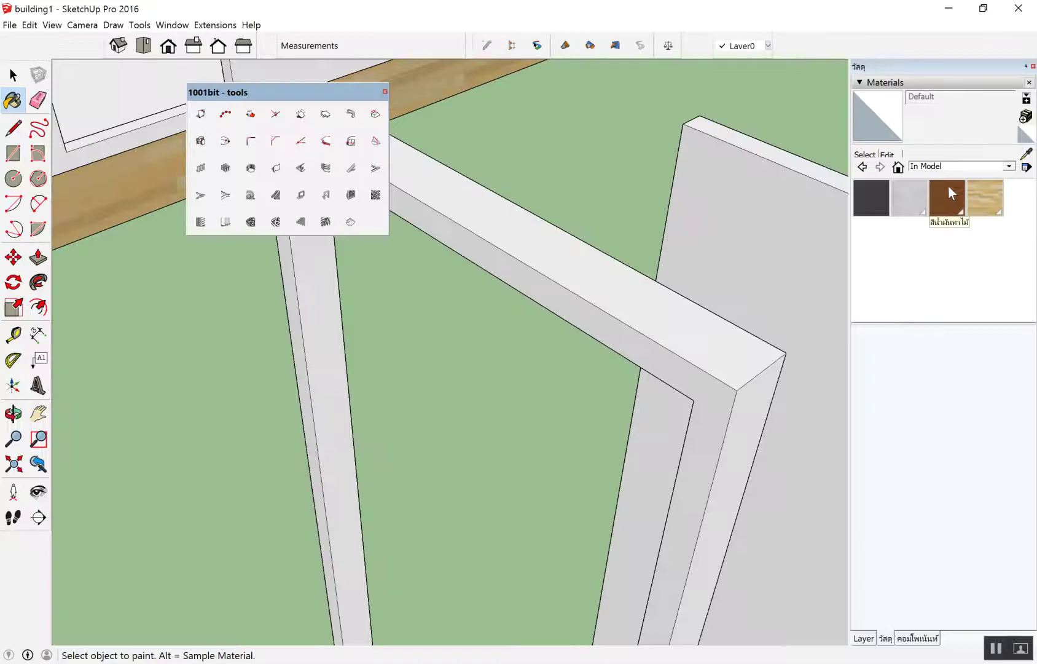
Step: Pick the brown wood material and open the door frame group for editing
left_click(948, 191)
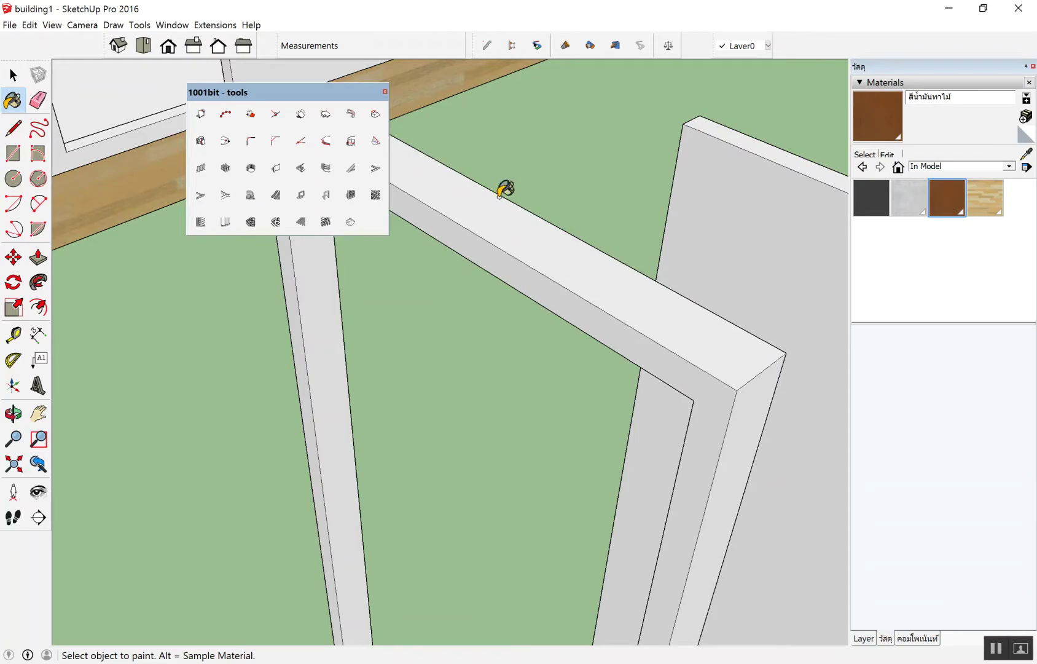
key("space")
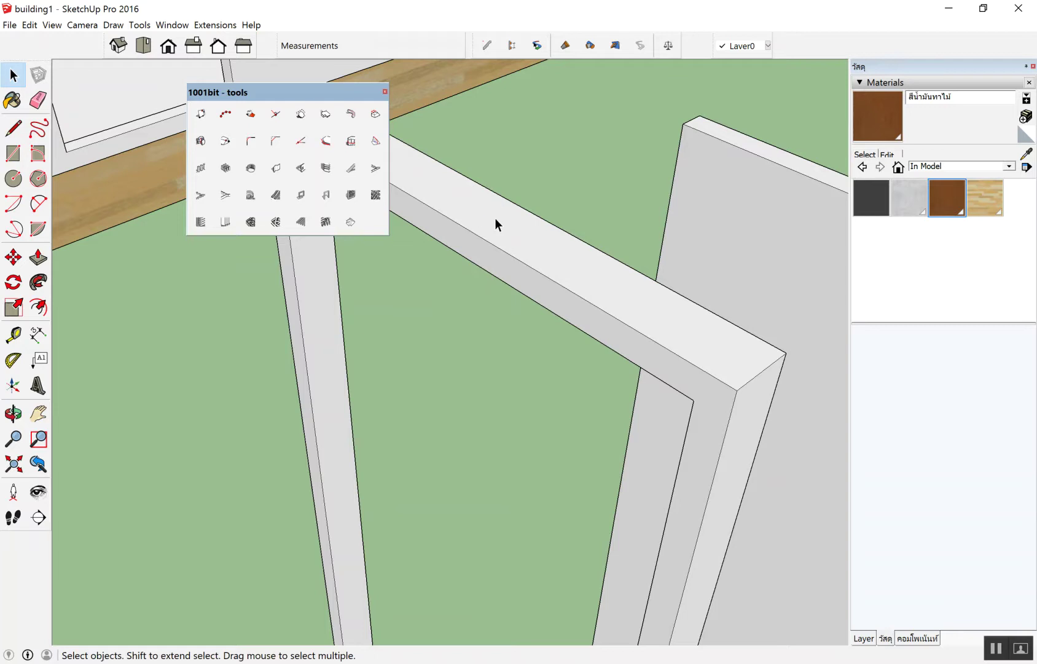
double_click(474, 203)
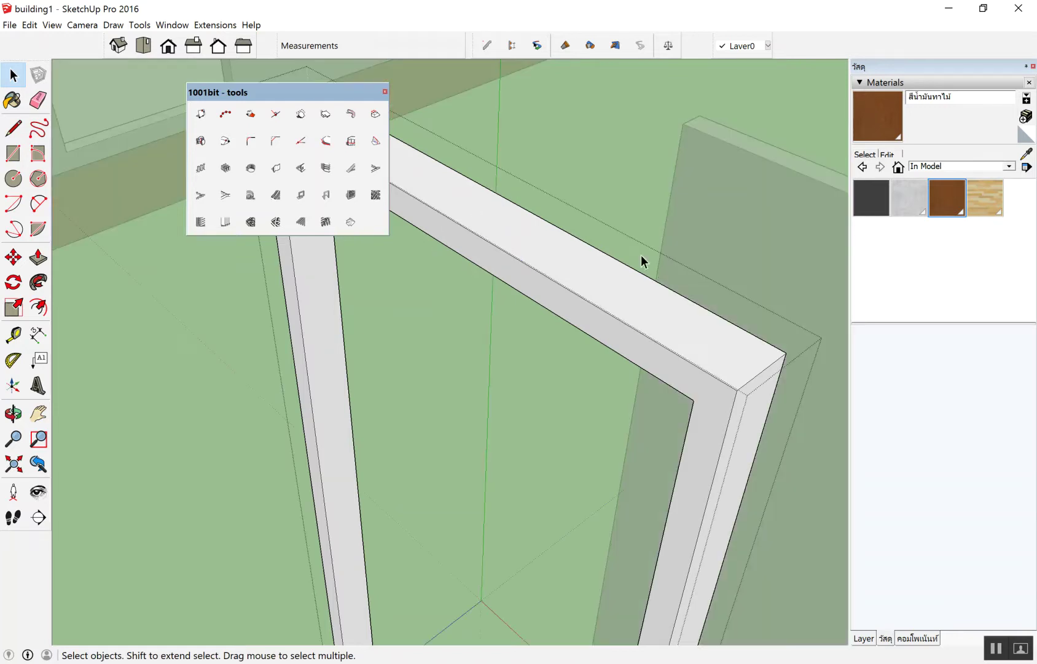
left_click(876, 108)
Step: Paint the frame's inner top face, left post and remaining grey inner faces brown
left_click(495, 259)
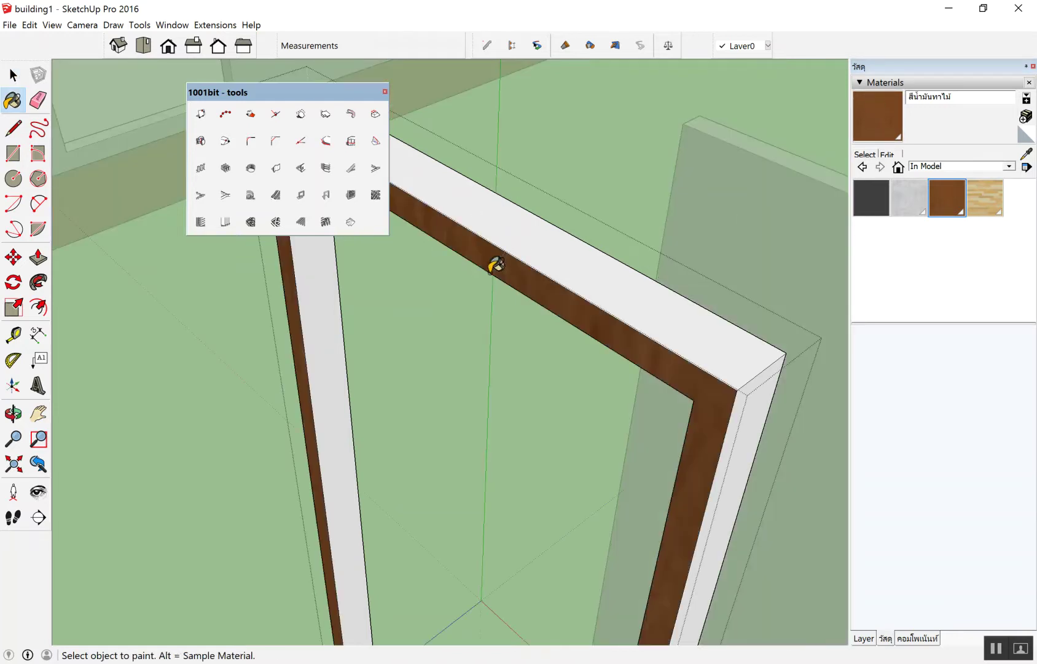
scroll(491, 264, "down", 5)
scroll(455, 270, "up", 2)
left_click(462, 260)
scroll(507, 266, "up", 3)
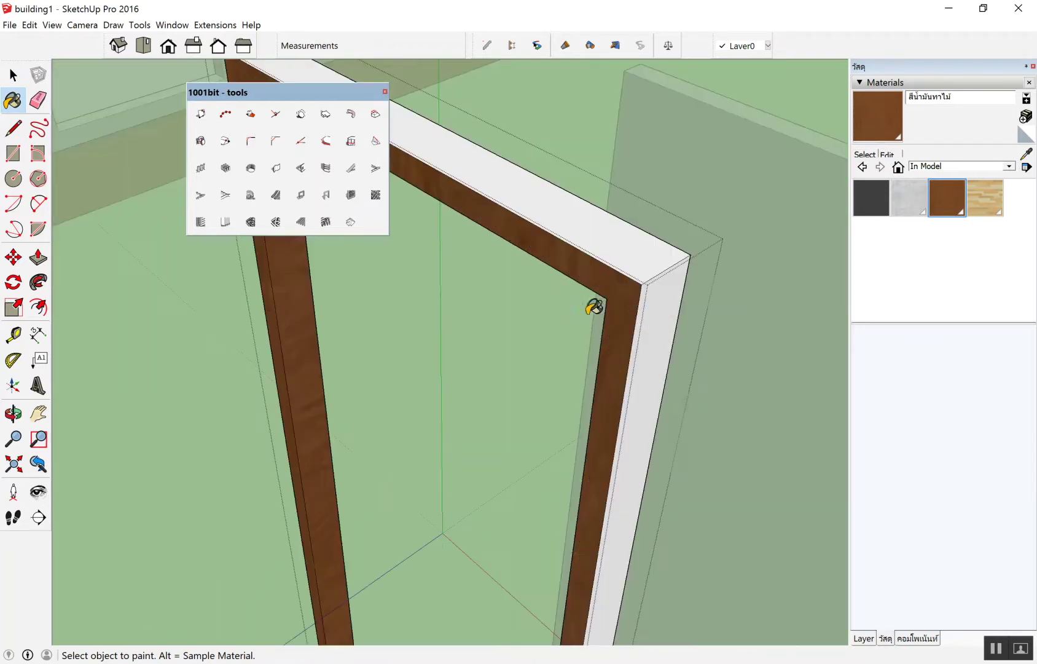
mouse_move(615, 319)
middle_mouse_down()
mouse_move(260, 410)
mouse_move(440, 377)
mouse_move(391, 317)
mouse_move(317, 336)
mouse_move(426, 320)
mouse_move(322, 370)
mouse_move(240, 313)
mouse_move(352, 254)
mouse_move(205, 248)
mouse_move(570, 309)
mouse_move(590, 289)
mouse_move(528, 317)
mouse_move(495, 243)
mouse_move(507, 329)
mouse_move(500, 235)
mouse_move(683, 93)
middle_mouse_up()
scroll(599, 283, "up", 2)
left_click(600, 286)
Step: Orbit around the frame and building to check the brown wood paint
scroll(621, 115, "up", 3)
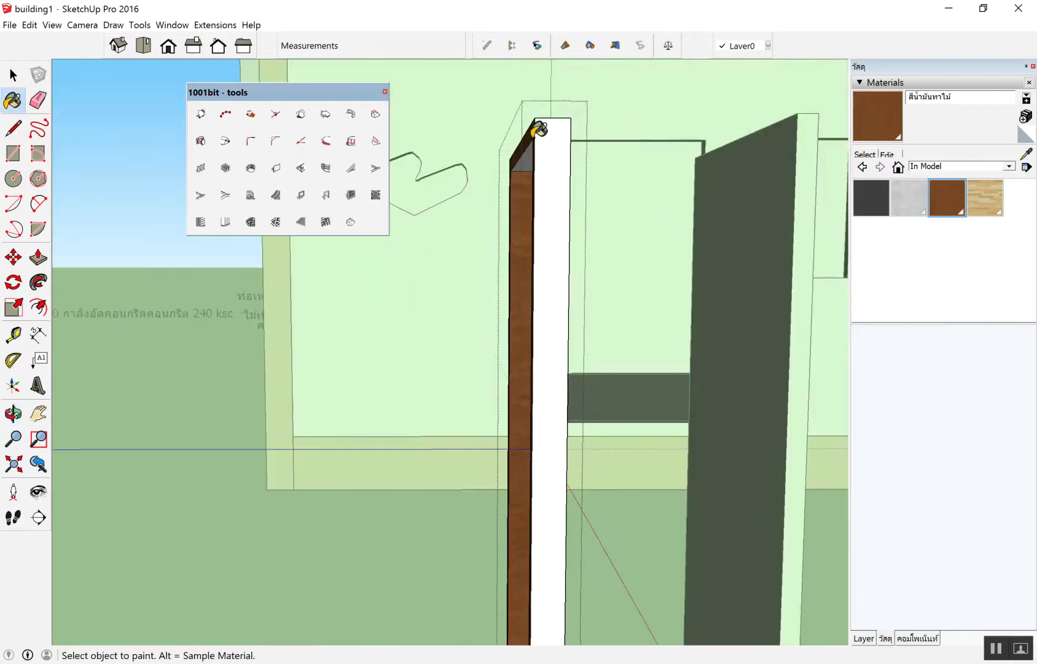
middle_click_drag(621, 115, 678, 85)
scroll(486, 173, "up", 3)
mouse_move(486, 173)
middle_mouse_down()
mouse_move(602, 121)
mouse_move(607, 153)
mouse_move(667, 115)
mouse_move(826, 126)
mouse_move(809, 234)
mouse_move(632, 308)
mouse_move(627, 263)
middle_mouse_up()
scroll(627, 263, "down", 3)
mouse_move(639, 327)
middle_mouse_down()
mouse_move(540, 405)
mouse_move(250, 492)
middle_mouse_up()
scroll(136, 408, "up", 2)
mouse_move(136, 409)
middle_mouse_down()
mouse_move(178, 463)
mouse_move(132, 213)
mouse_move(119, 195)
mouse_move(556, 242)
mouse_move(777, 207)
mouse_move(624, 144)
mouse_move(685, 178)
mouse_move(501, 416)
mouse_move(584, 414)
middle_mouse_up()
Step: Exit the door frame group and return to an overview of house and door
key("space")
left_click(618, 440)
mouse_move(613, 441)
middle_mouse_down()
mouse_move(549, 382)
mouse_move(432, 479)
middle_mouse_up()
scroll(432, 480, "up", 3)
scroll(418, 439, "up", 3)
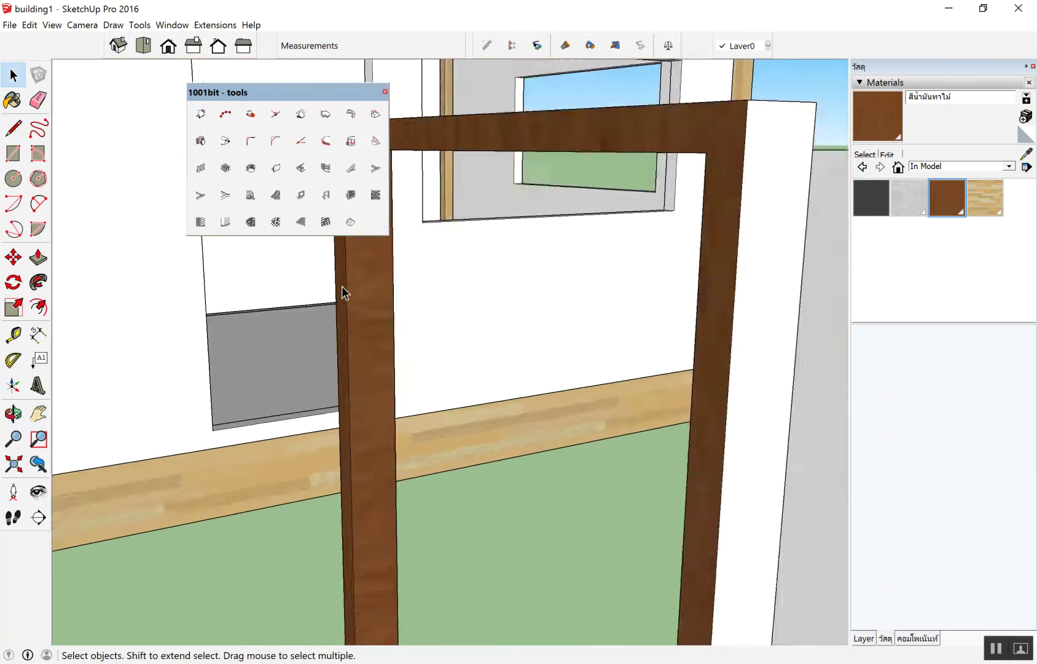
scroll(553, 246, "down", 3)
middle_click_drag(553, 246, 541, 323)
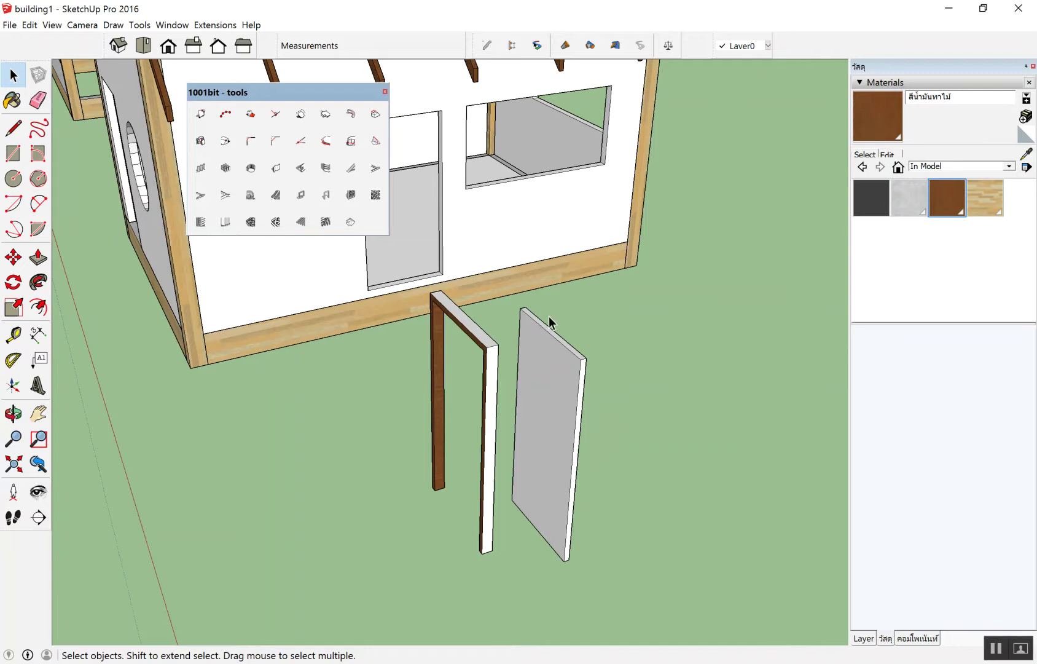
Step: Orbit toward the door and select the grey door panel
scroll(420, 294, "up", 2)
mouse_move(420, 294)
middle_mouse_down()
mouse_move(519, 401)
mouse_move(671, 478)
middle_mouse_up()
left_click(666, 471)
scroll(669, 476, "up", 2)
scroll(588, 409, "up", 2)
scroll(608, 384, "down", 1)
Step: Move the door panel 0.73m from its corner into the frame's inner corner, then deselect it
key("m")
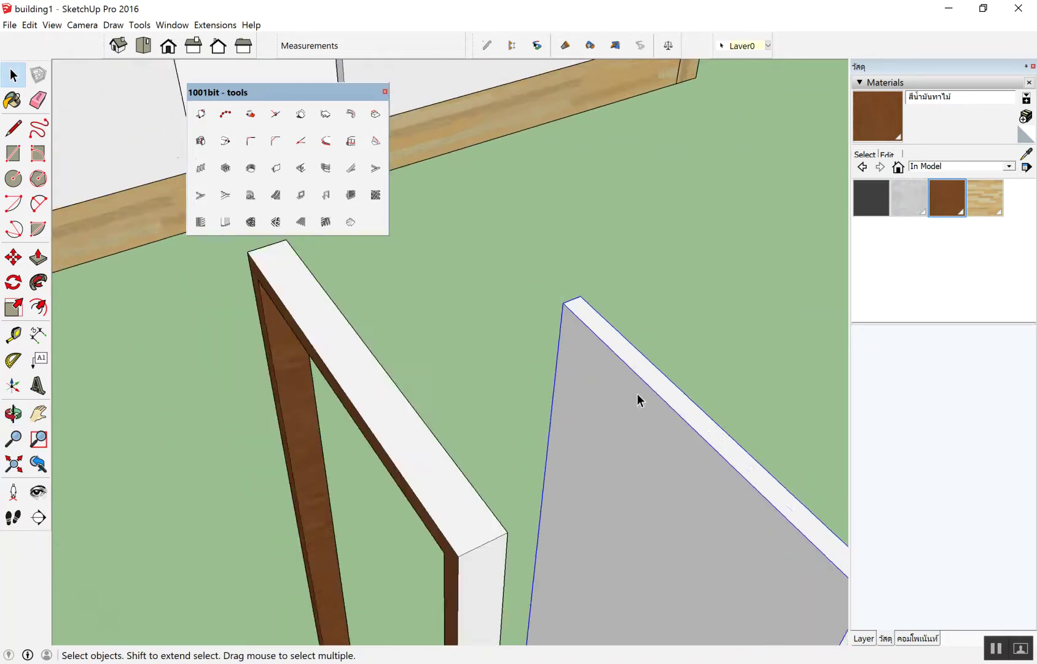
scroll(729, 343, "down", 3)
scroll(569, 269, "up", 3)
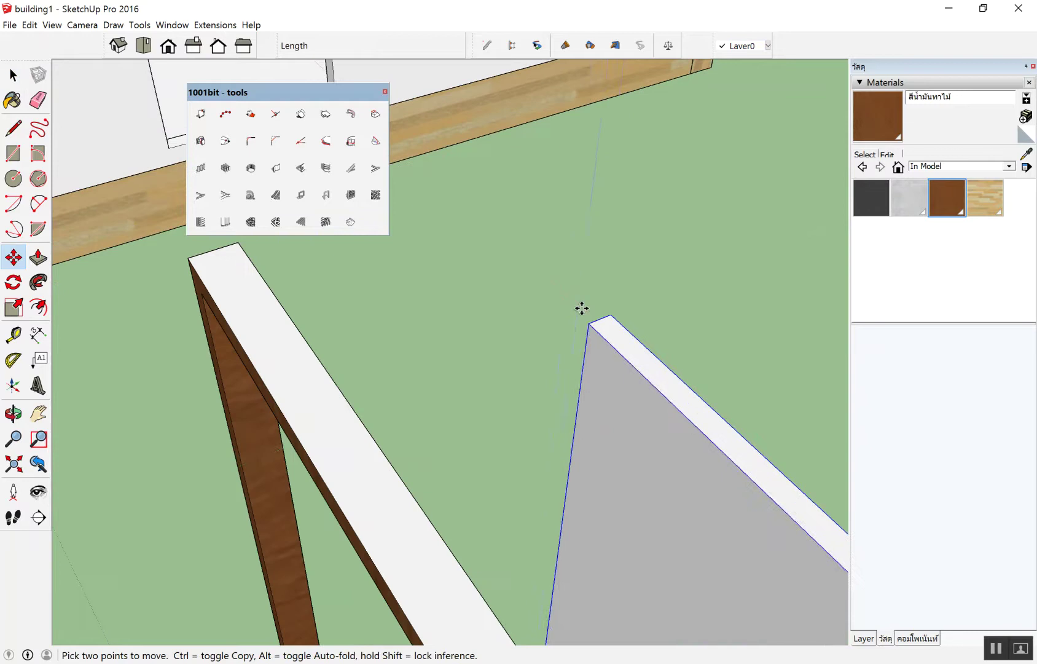
mouse_move(592, 321)
middle_mouse_down()
mouse_move(713, 330)
mouse_move(755, 289)
middle_mouse_up()
left_click_drag(755, 289, 282, 324)
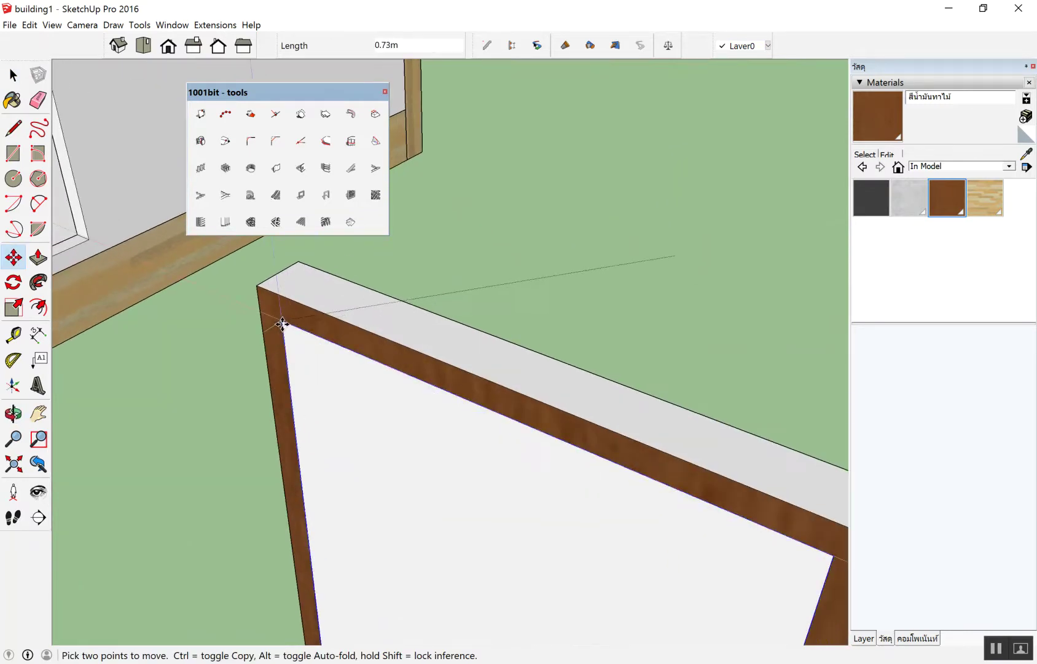
scroll(688, 227, "down", 5)
key("space")
left_click(701, 231)
scroll(733, 300, "up", 2)
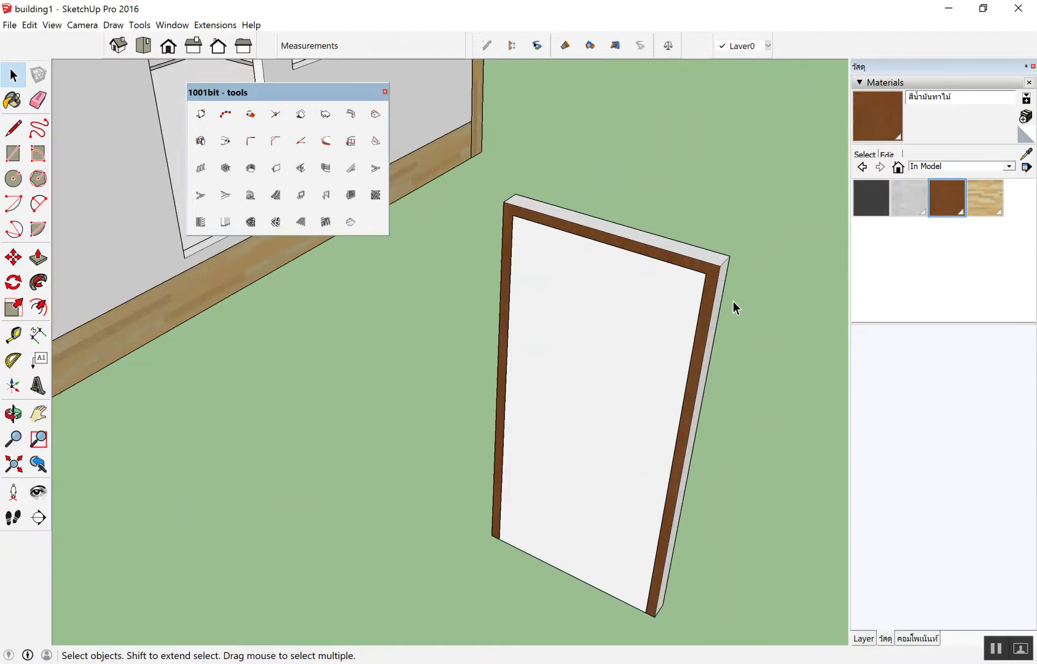
scroll(718, 237, "down", 2)
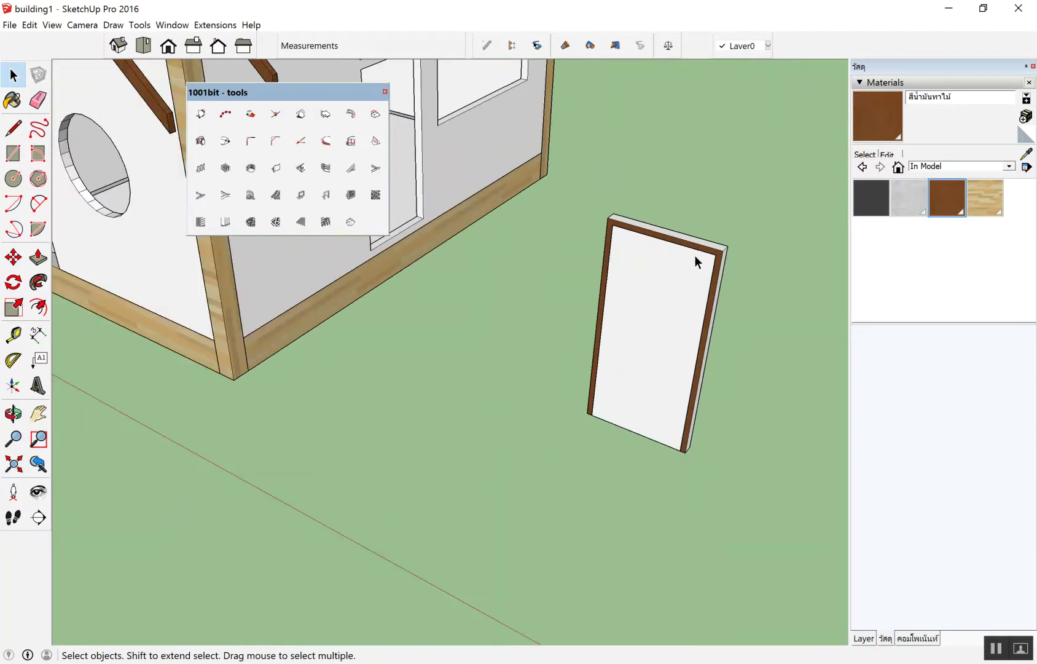
scroll(725, 296, "up", 1)
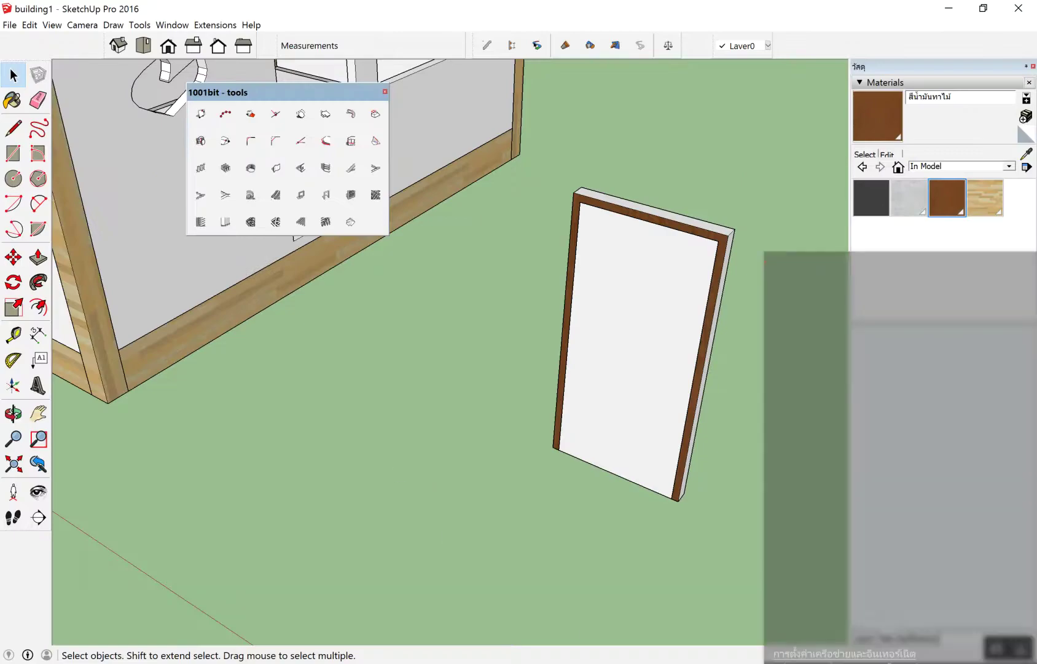
Step: Connect to an available Wi-Fi network from the taskbar list, then return to the model
left_click(825, 255)
left_click(938, 327)
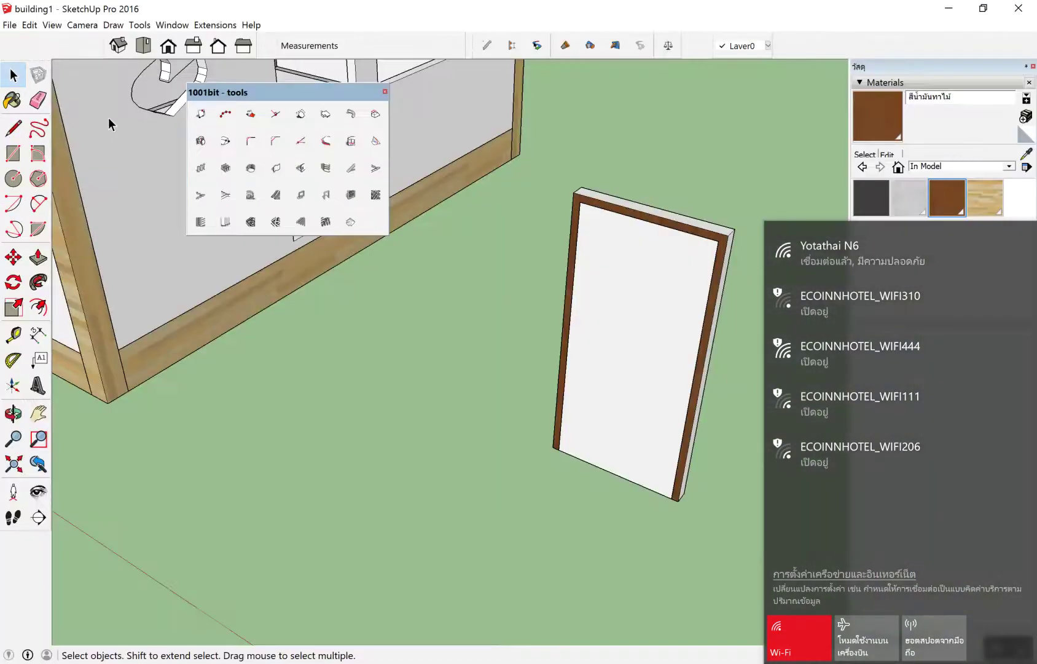
left_click(313, 451)
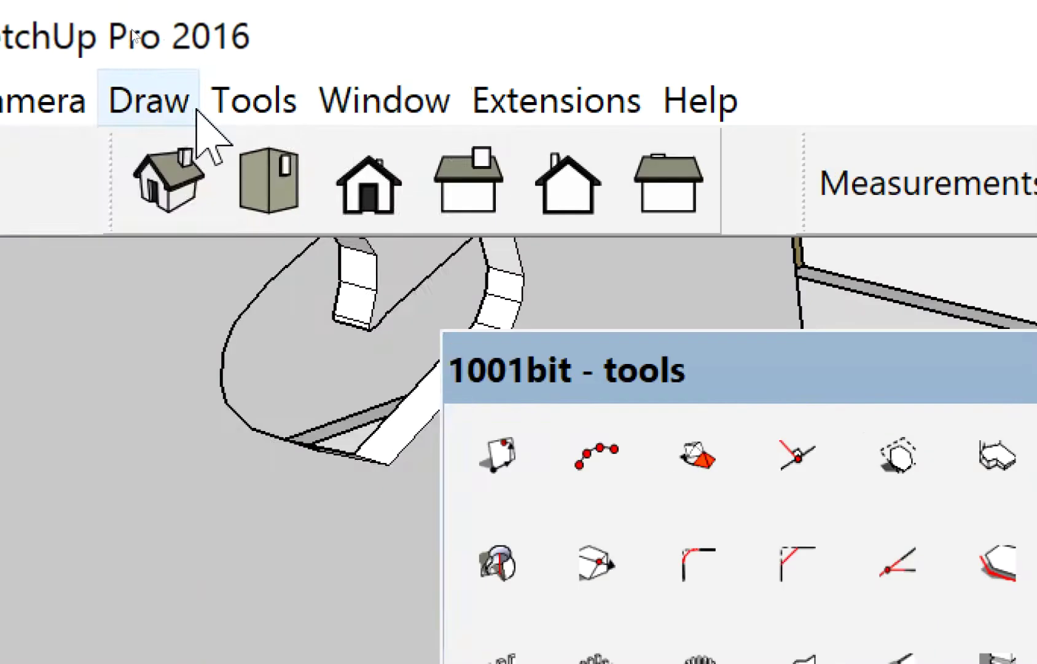
Step: Open 3D Warehouse from the Window menu
left_click(213, 34)
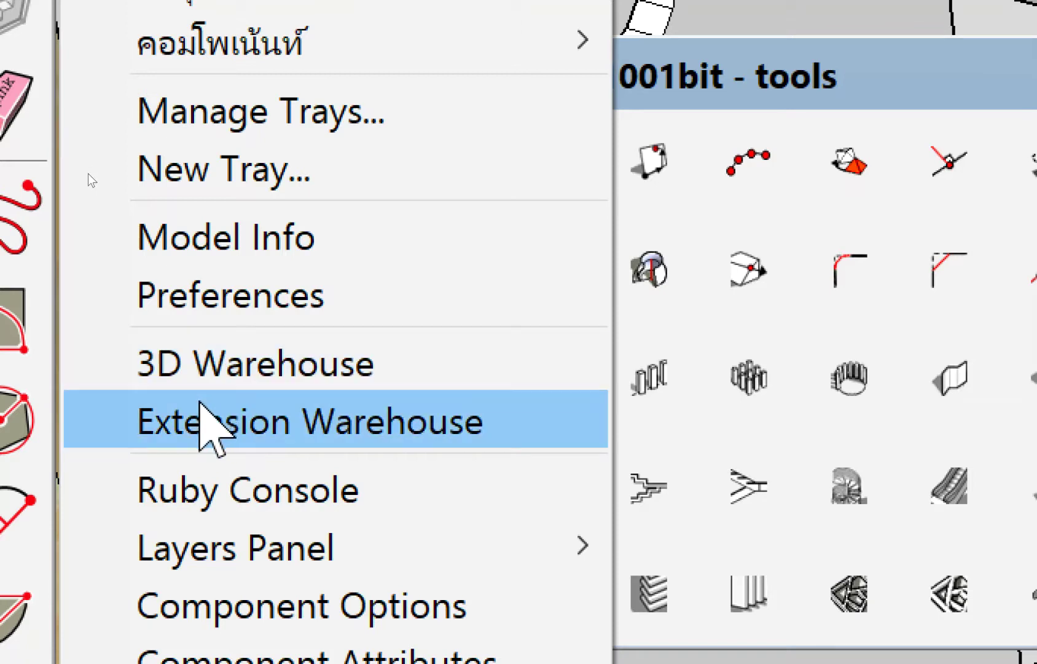
left_click(218, 365)
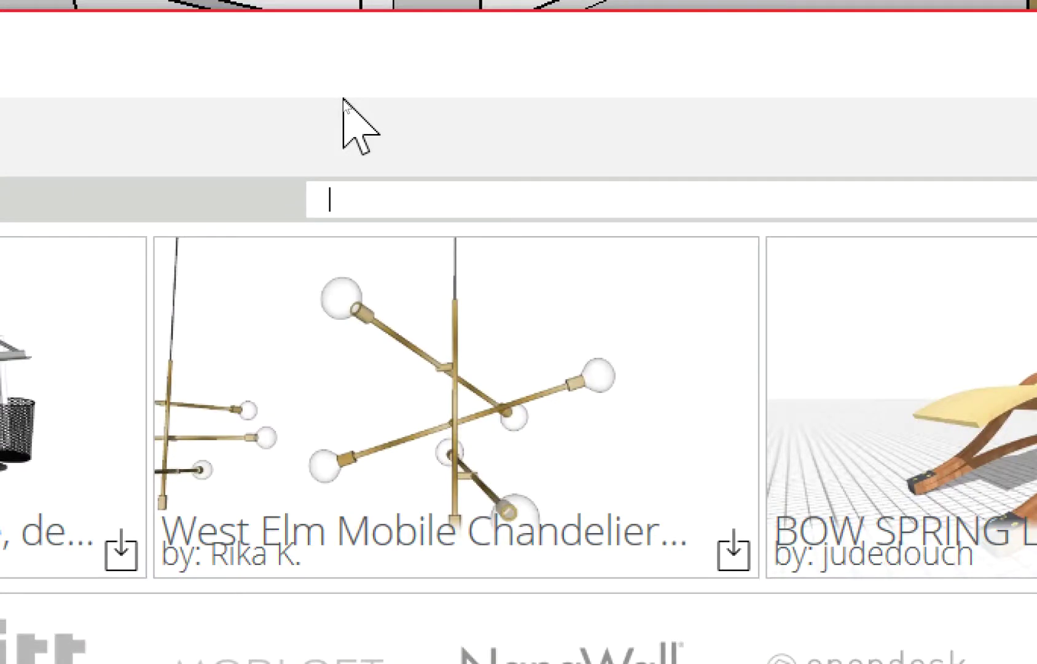
Step: Search 3D Warehouse for ประตู using the ประตูชัย suggestion and browse the door results
type("xit")
key("BackSpace")
key("BackSpace")
key("BackSpace")
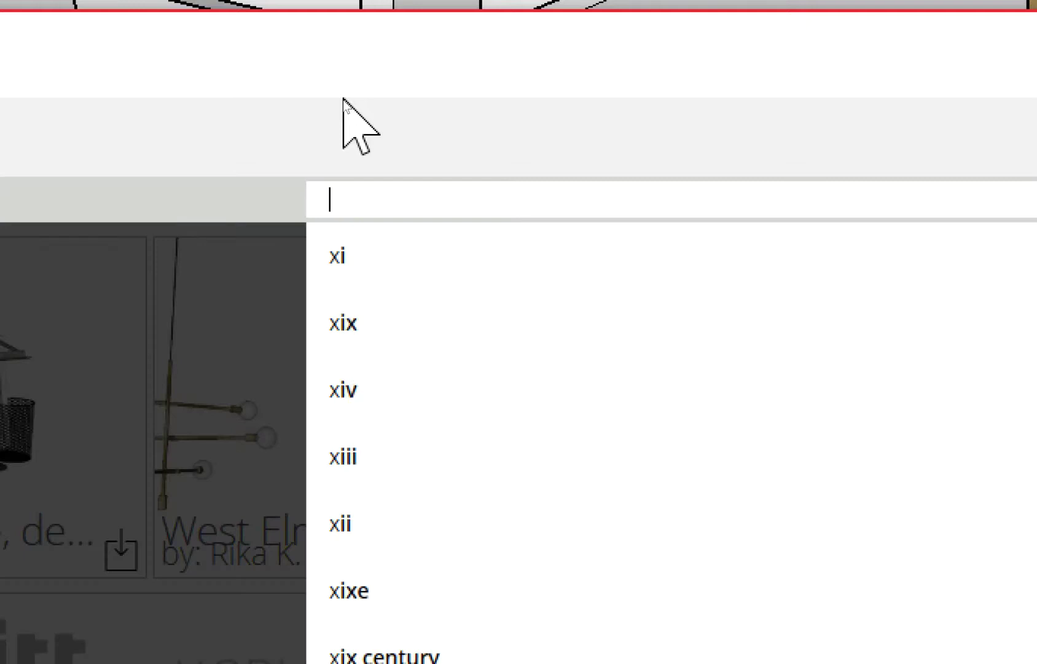
type("ประตู")
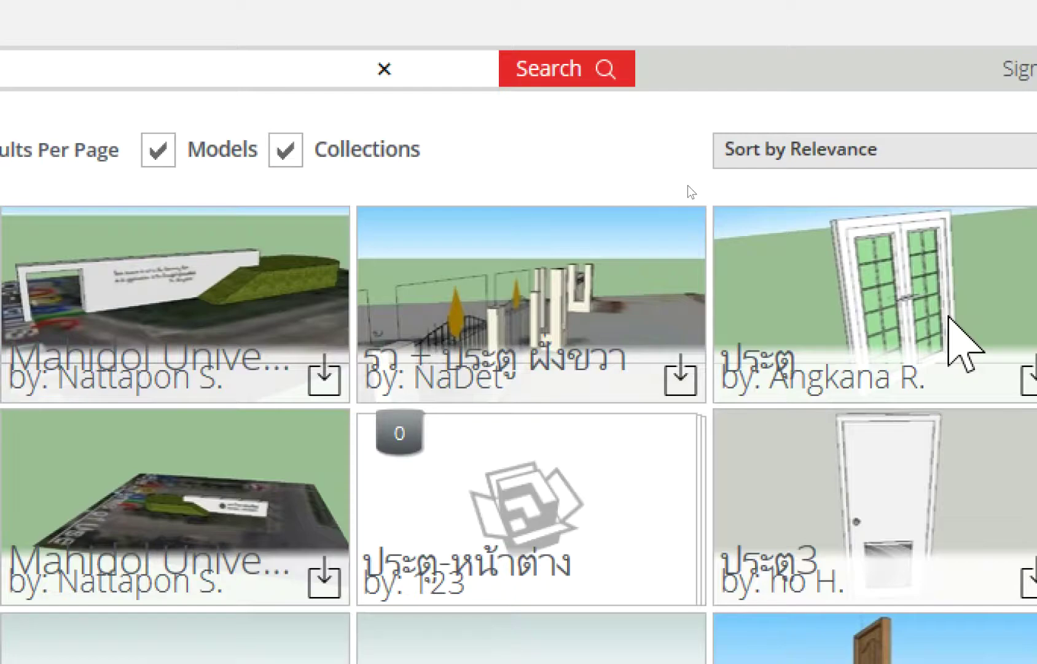
key("Down")
key("Down")
key("Down")
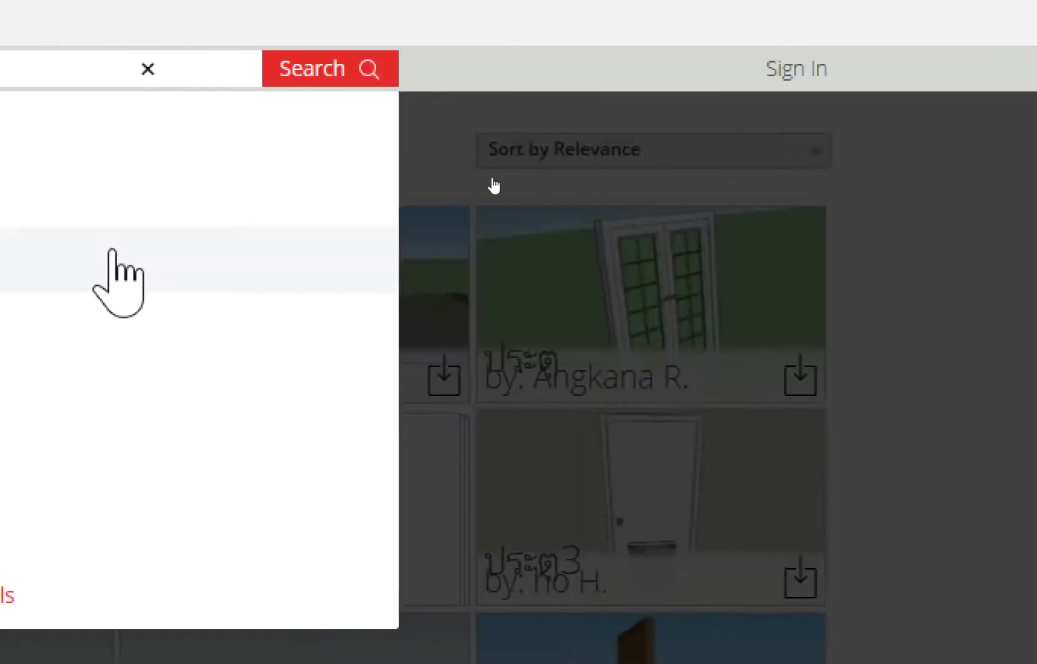
key("Down")
key("Down")
key("Return")
scroll(381, 276, "down", 3)
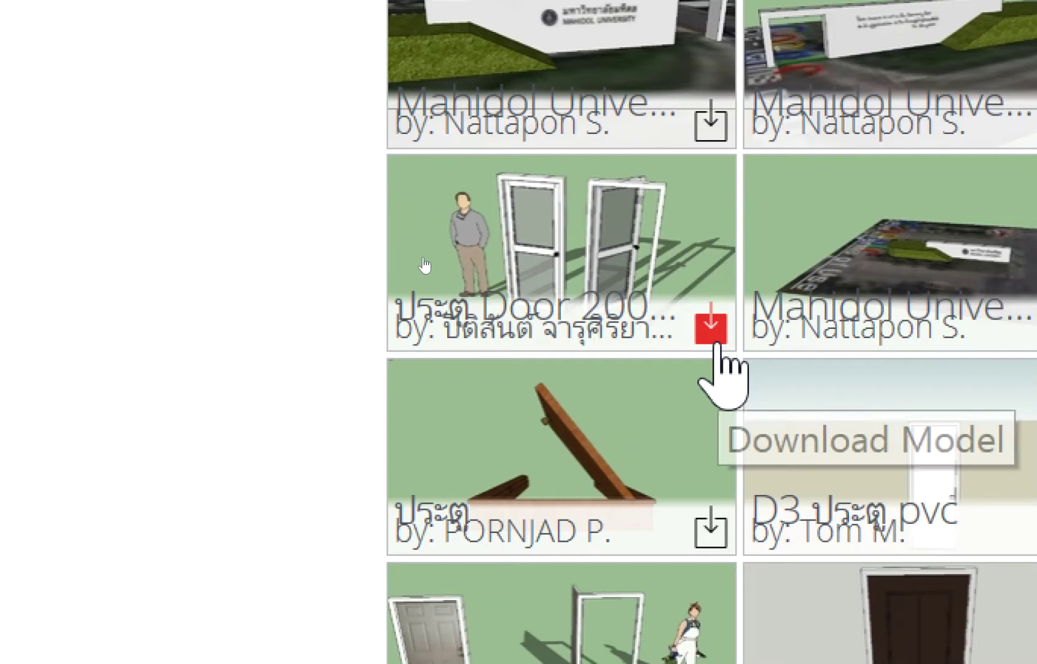
scroll(411, 345, "down", 3)
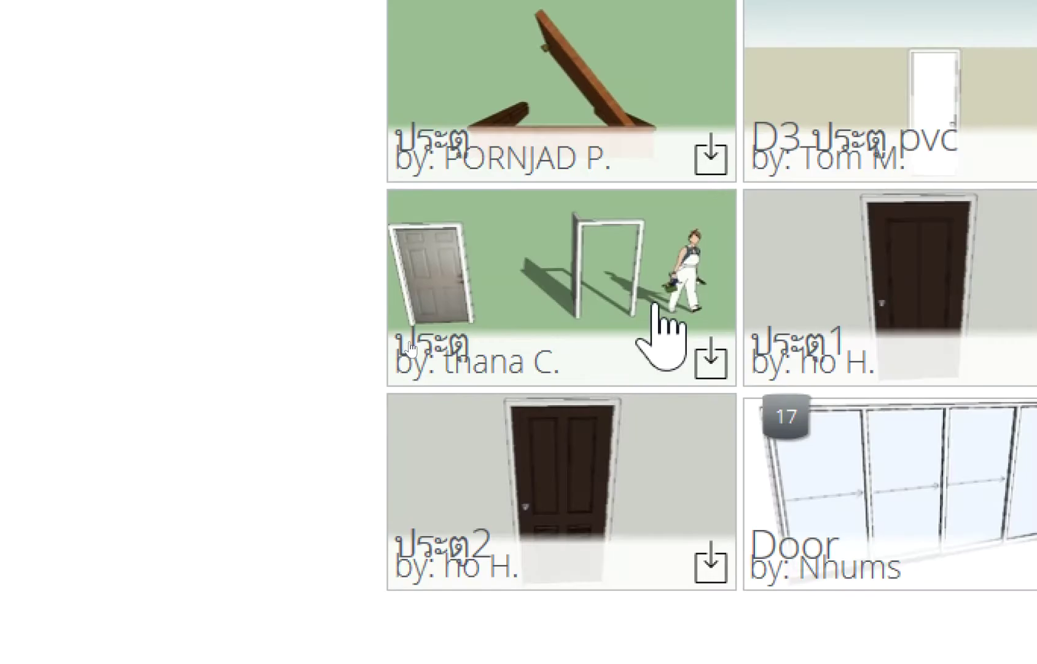
scroll(562, 388, "up", 6)
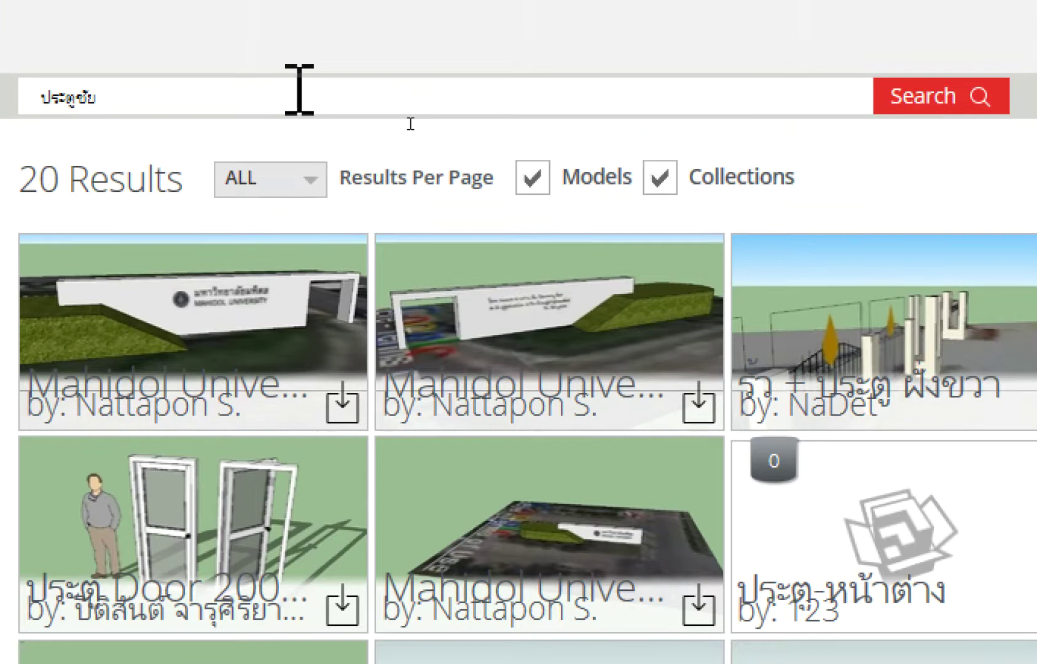
Step: Replace the search with 'car', run it, then close 3D Warehouse
left_click(299, 89)
key("ctrl+a")
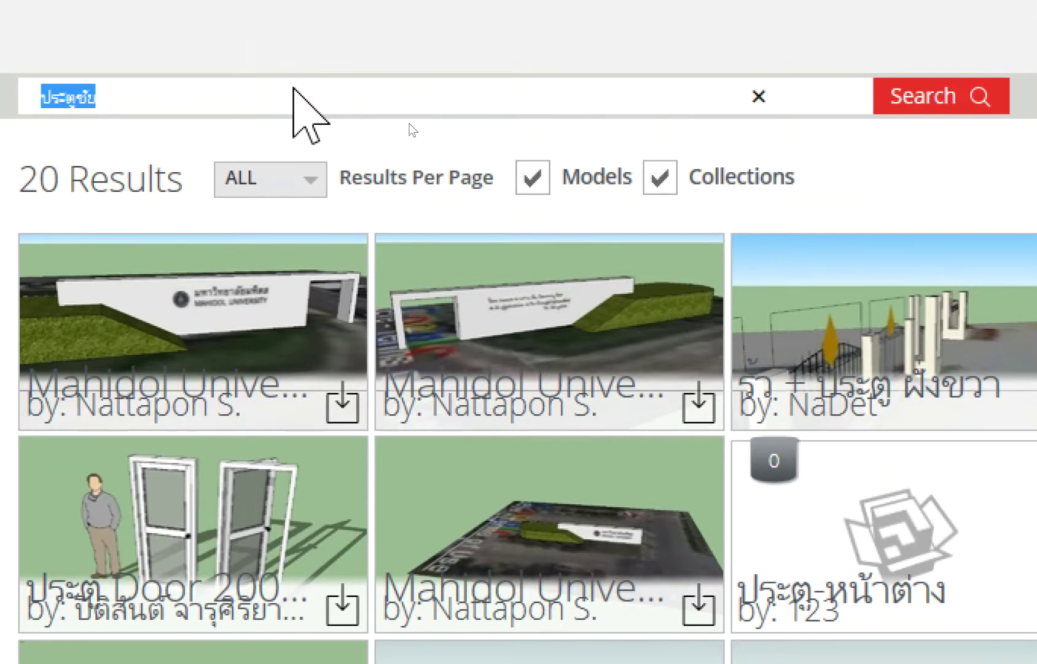
type("แ")
type("ฟ")
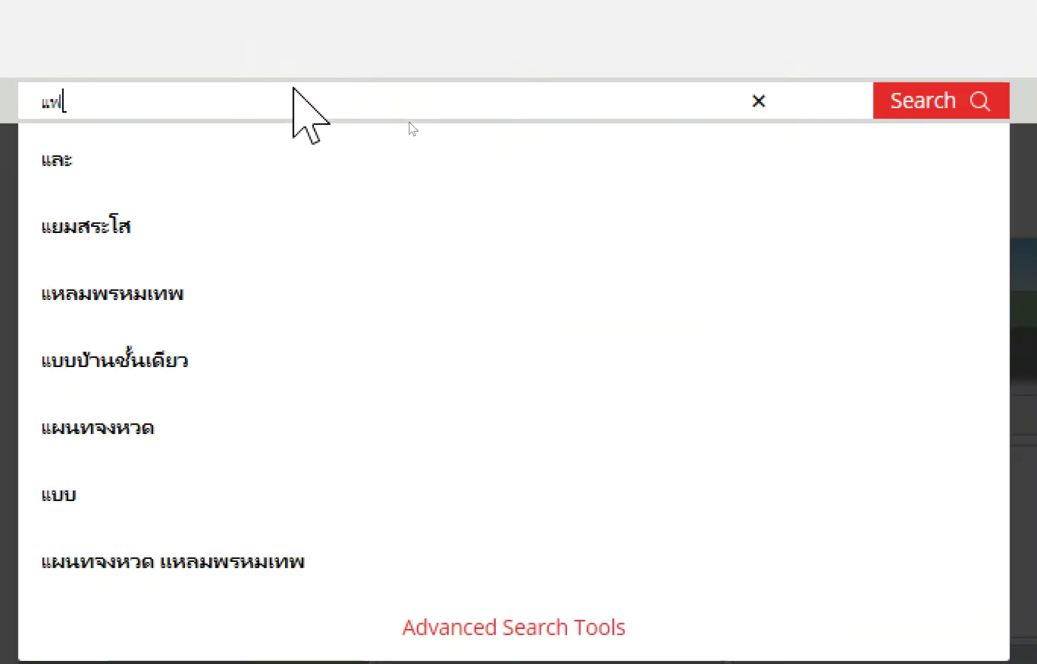
type("พ")
key("Return")
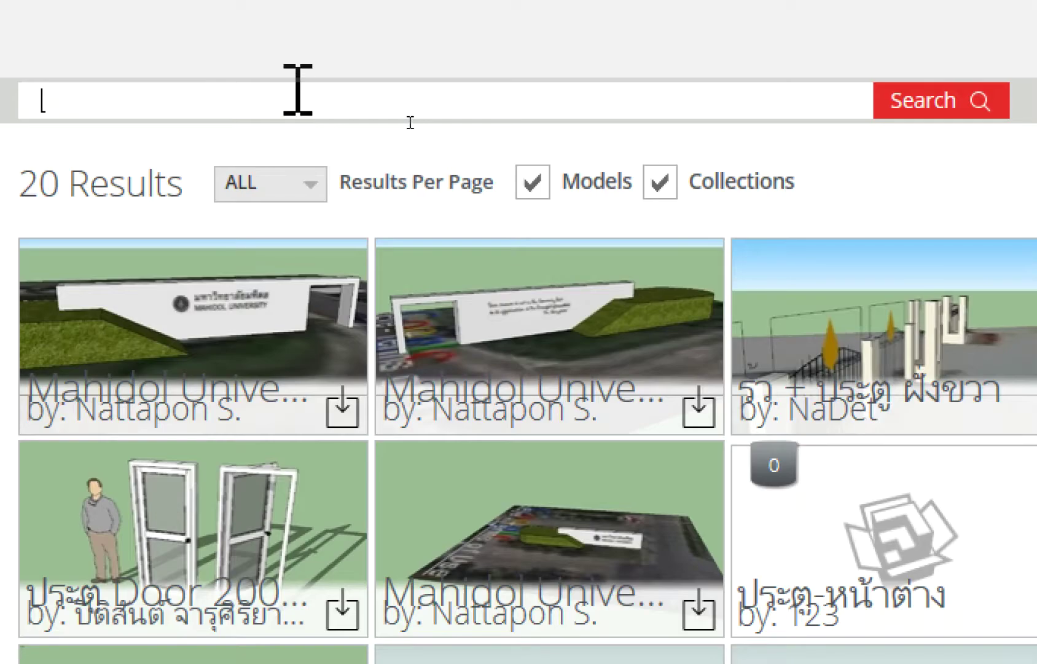
type("ar")
key("Return")
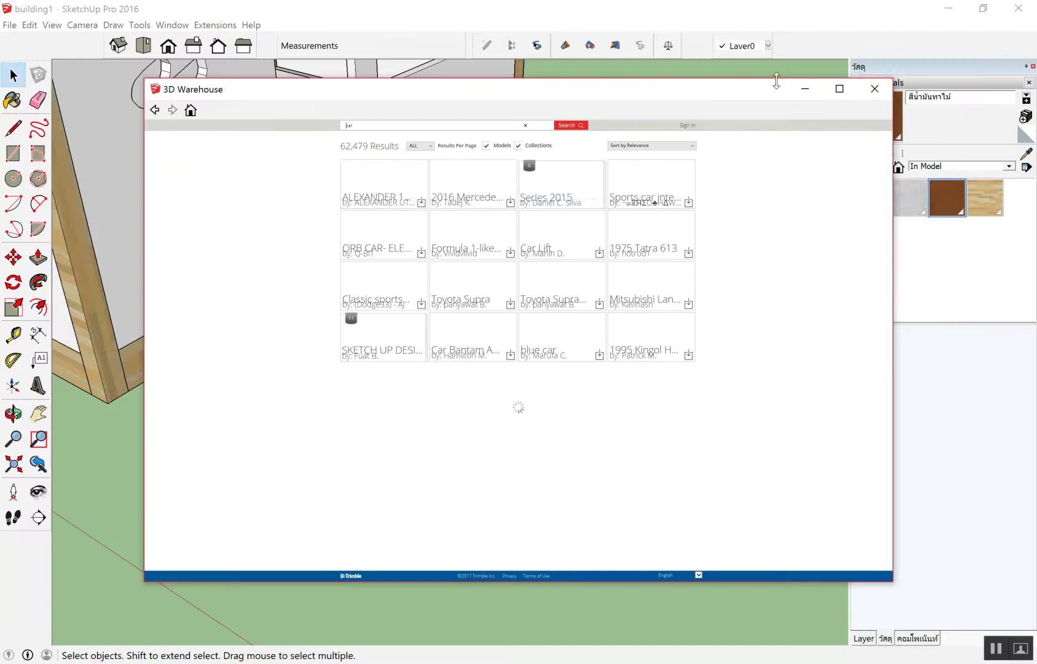
left_click(864, 95)
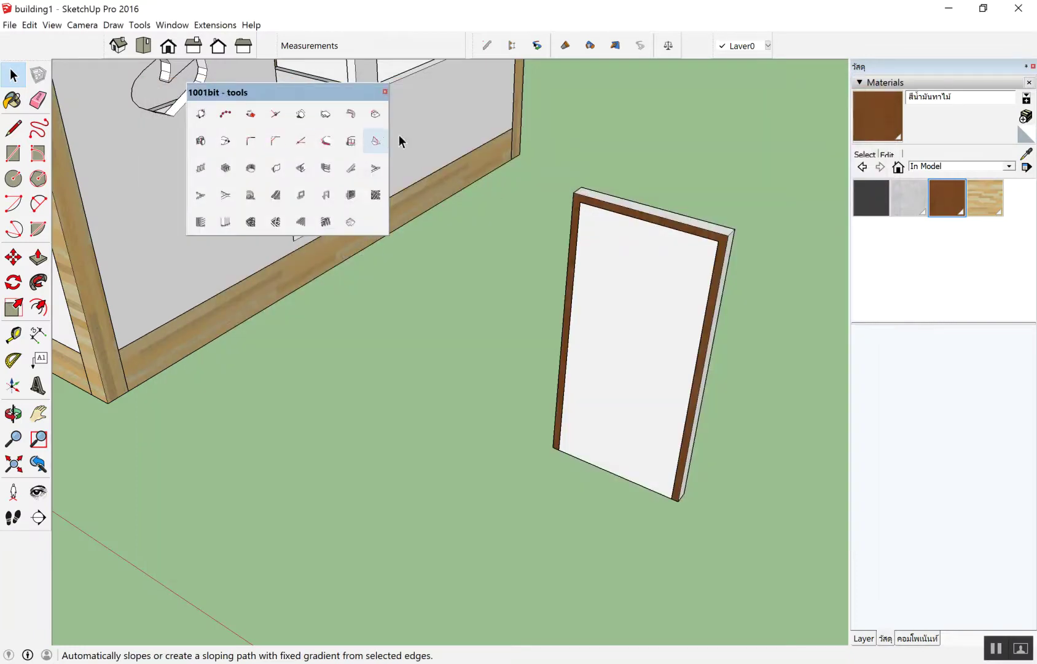
Step: Minimize both building model windows and start a new empty SketchUp model
left_click(953, 7)
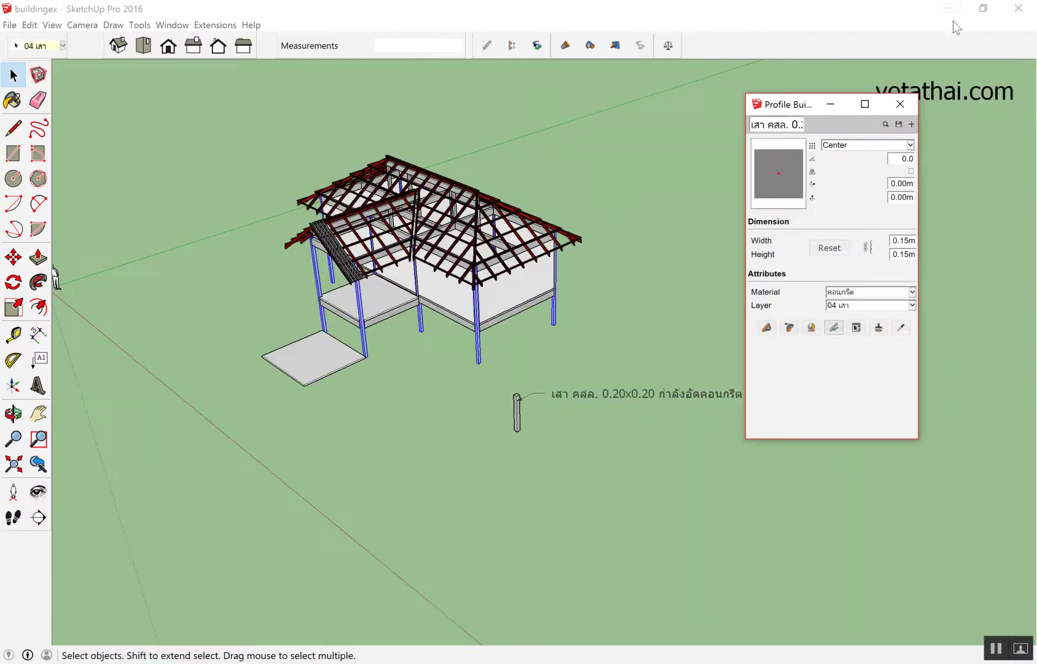
left_click(953, 8)
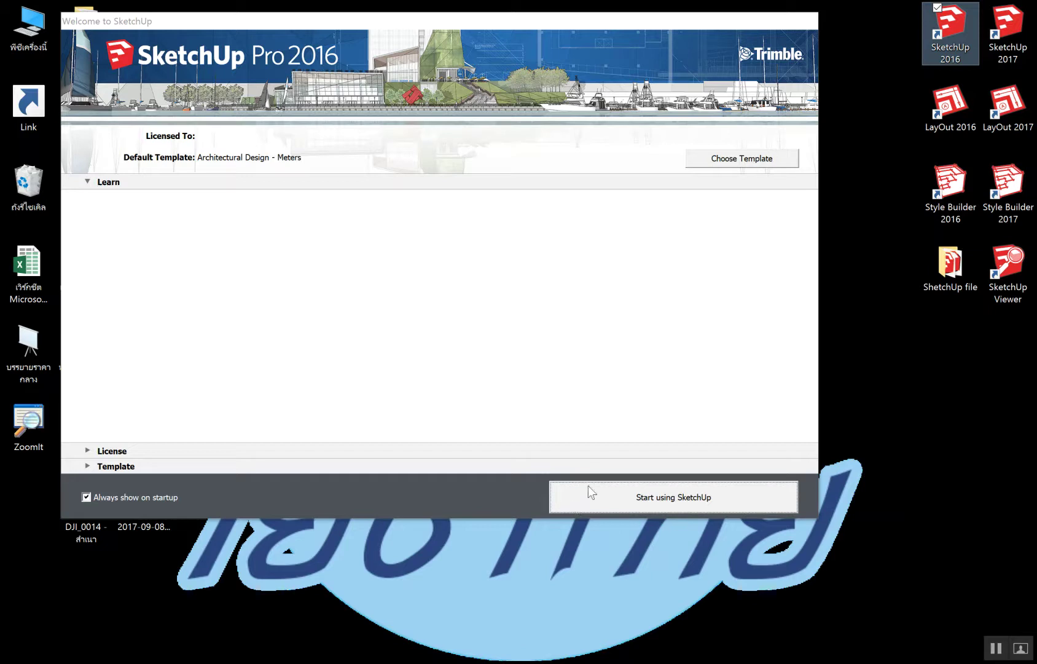
left_click(590, 494)
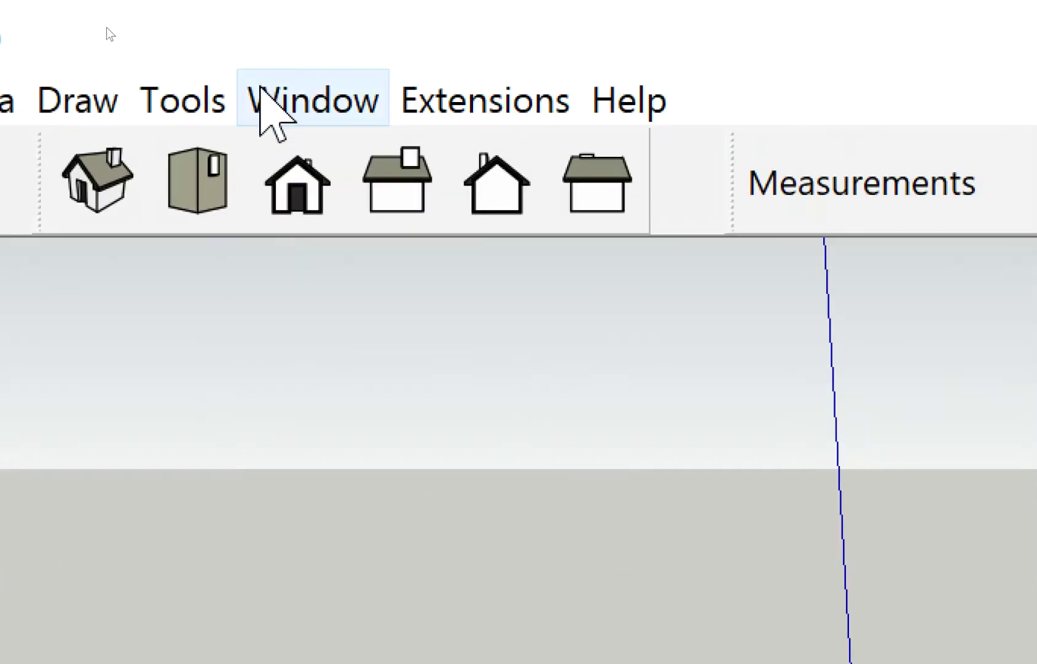
Step: Open 3D Warehouse and search for houses (บ้าน), viewing the results
left_click(418, 101)
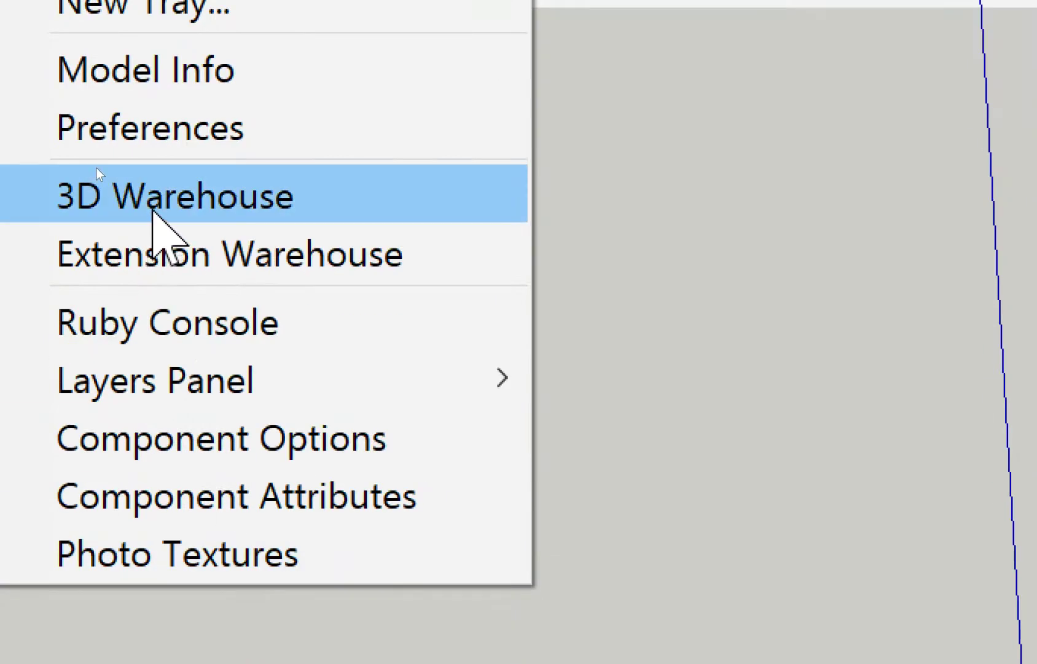
left_click(153, 209)
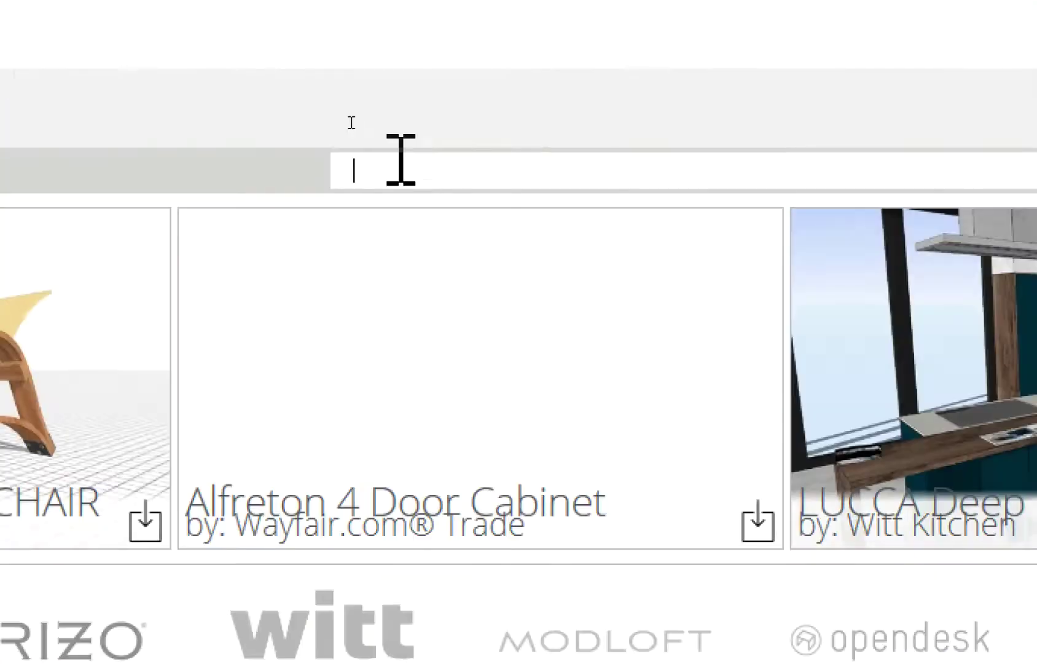
left_click(390, 157)
type("บ้")
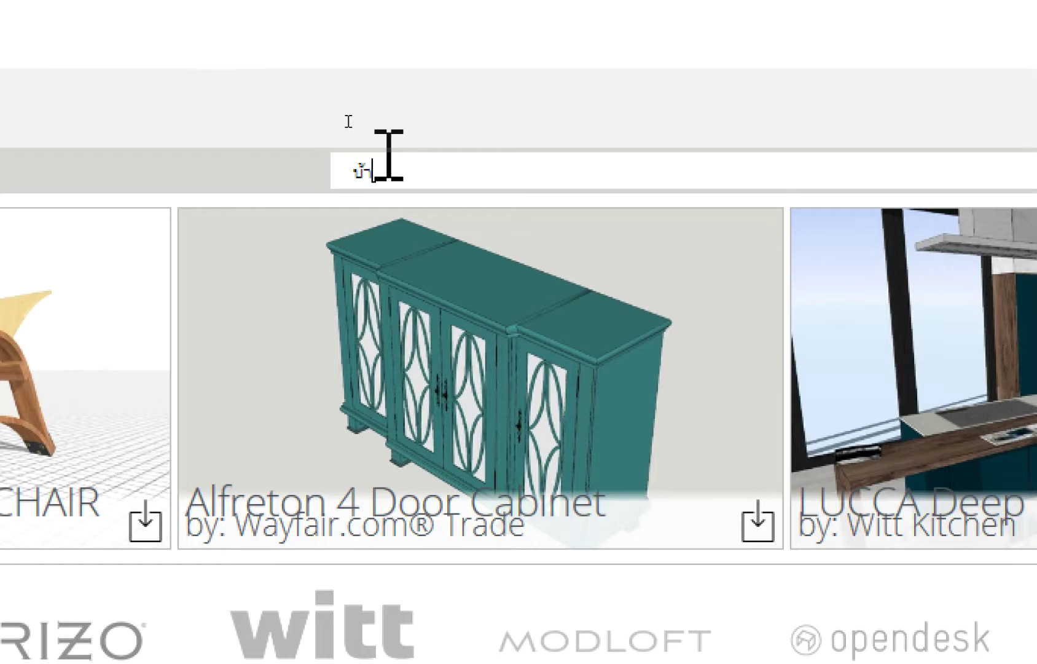
type("าน")
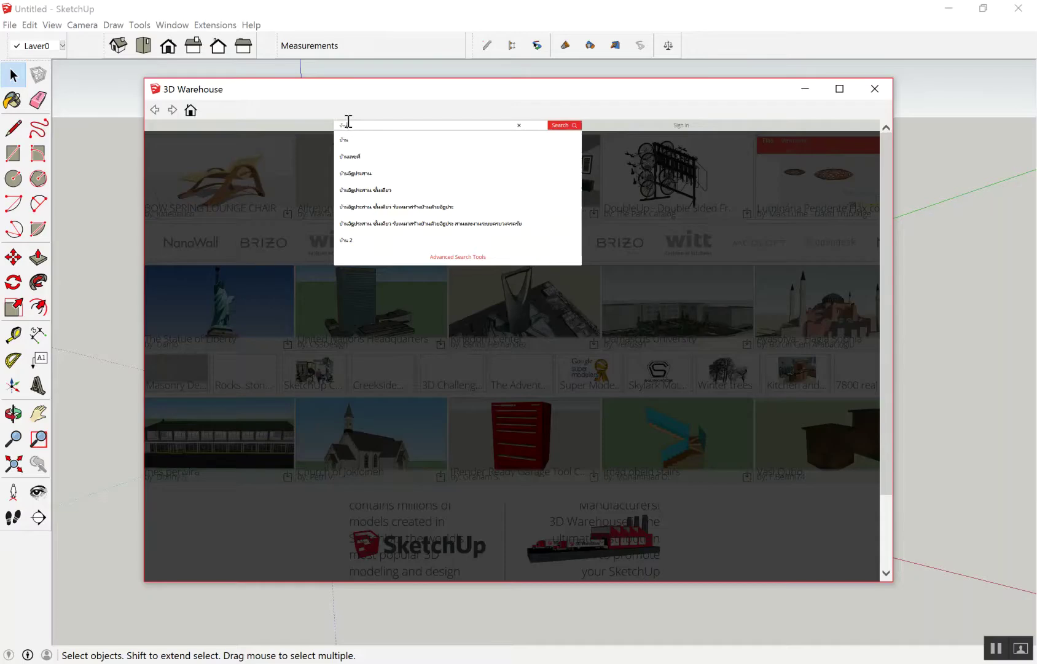
key("Return")
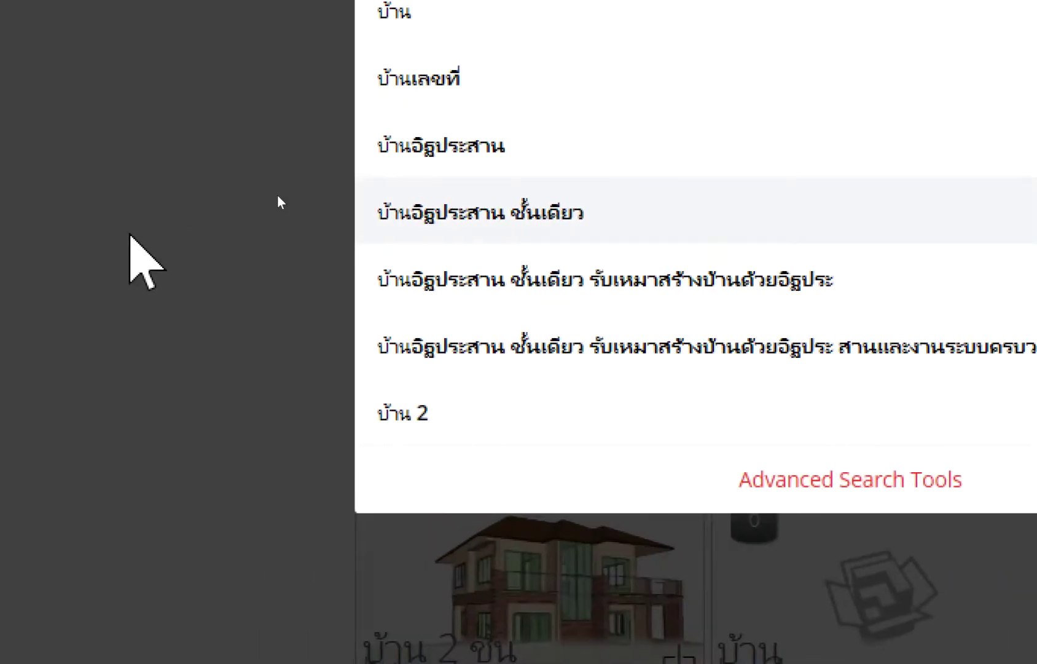
left_click(279, 200)
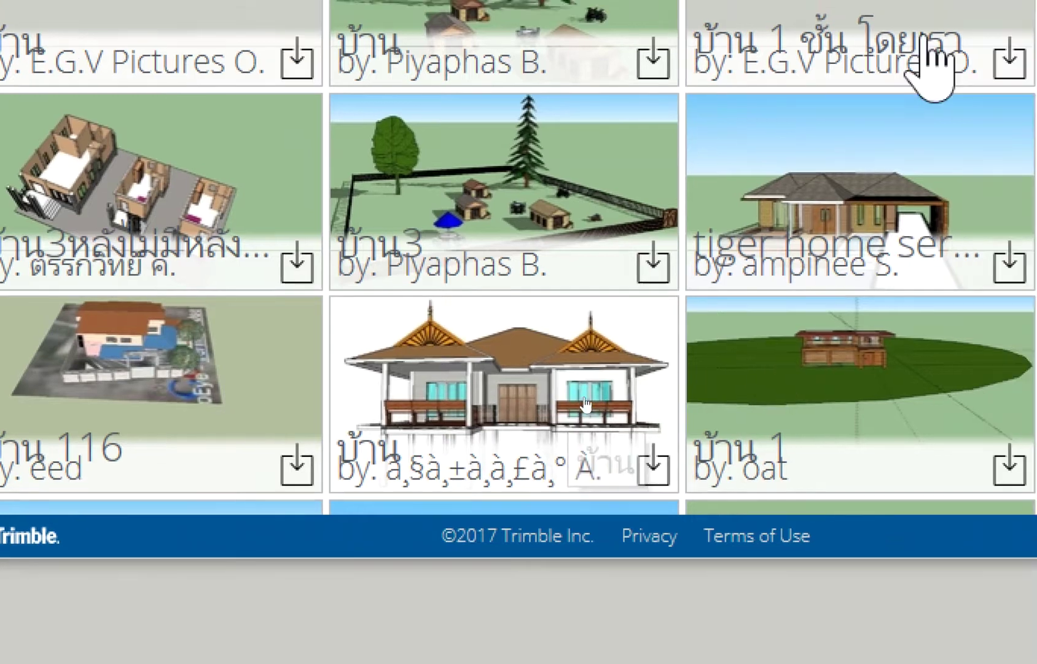
scroll(532, 536, "up", 4)
scroll(467, 307, "up", 4)
scroll(408, 187, "up", 2)
Step: Search for รถยนต์ and then 'car', and download the red Toyota Supra into the model
left_click_drag(382, 215, 134, 166)
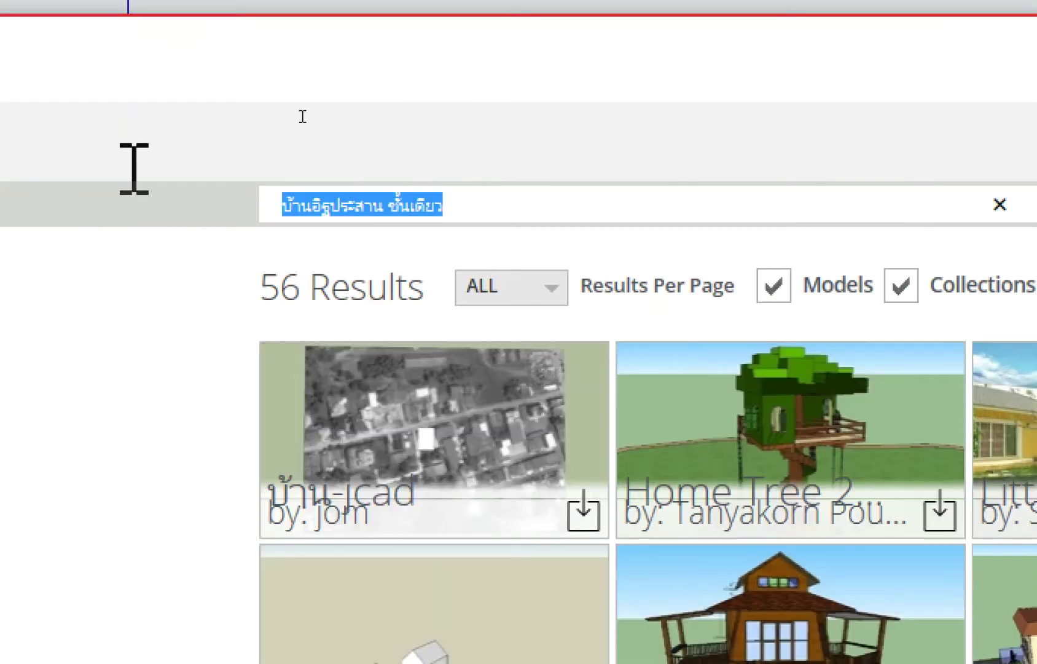
type("รถยนต์")
key("Return")
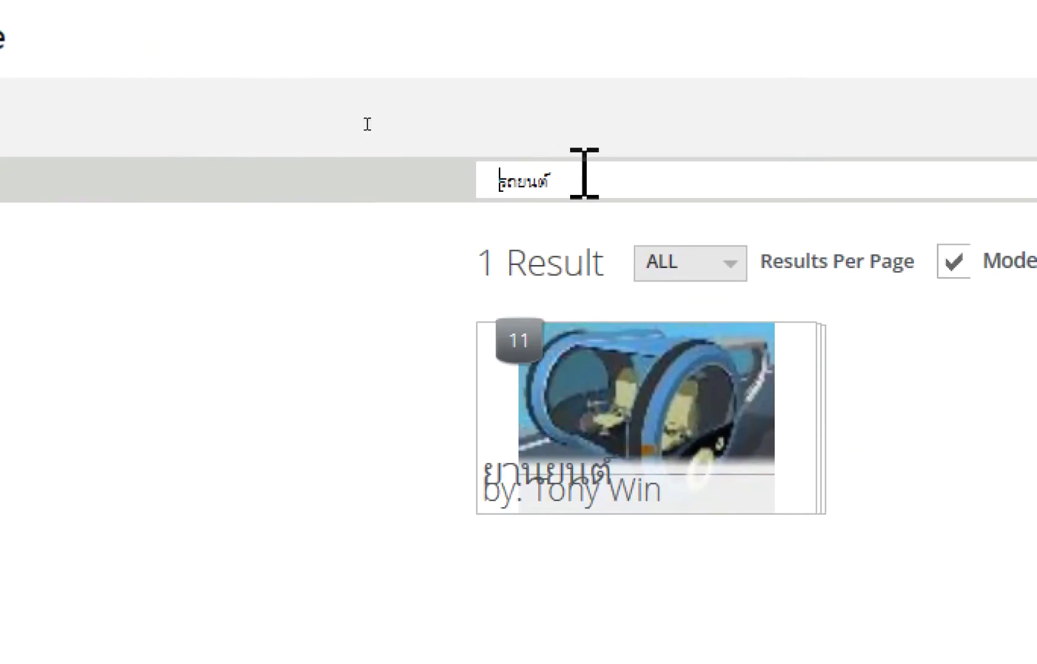
left_click_drag(583, 173, 369, 170)
type("แ")
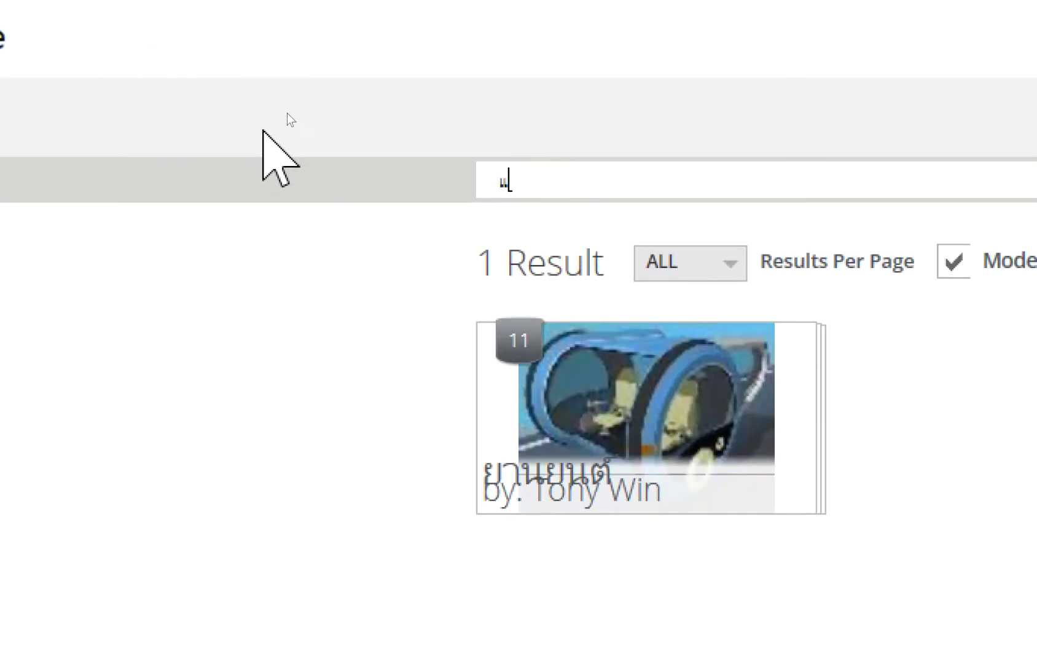
type("ฟ")
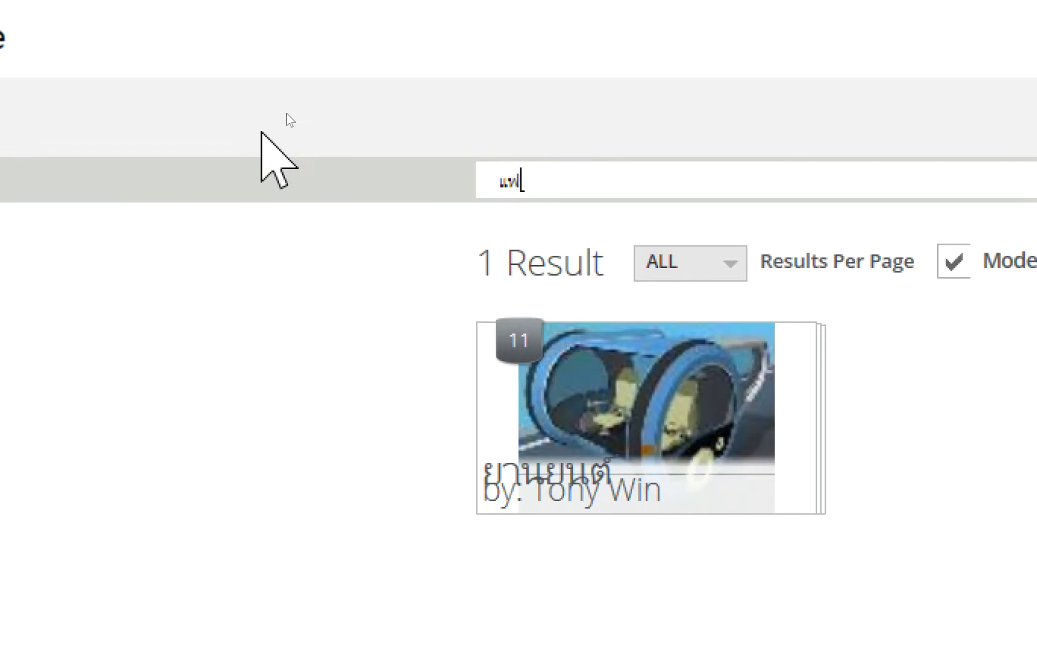
type("พr")
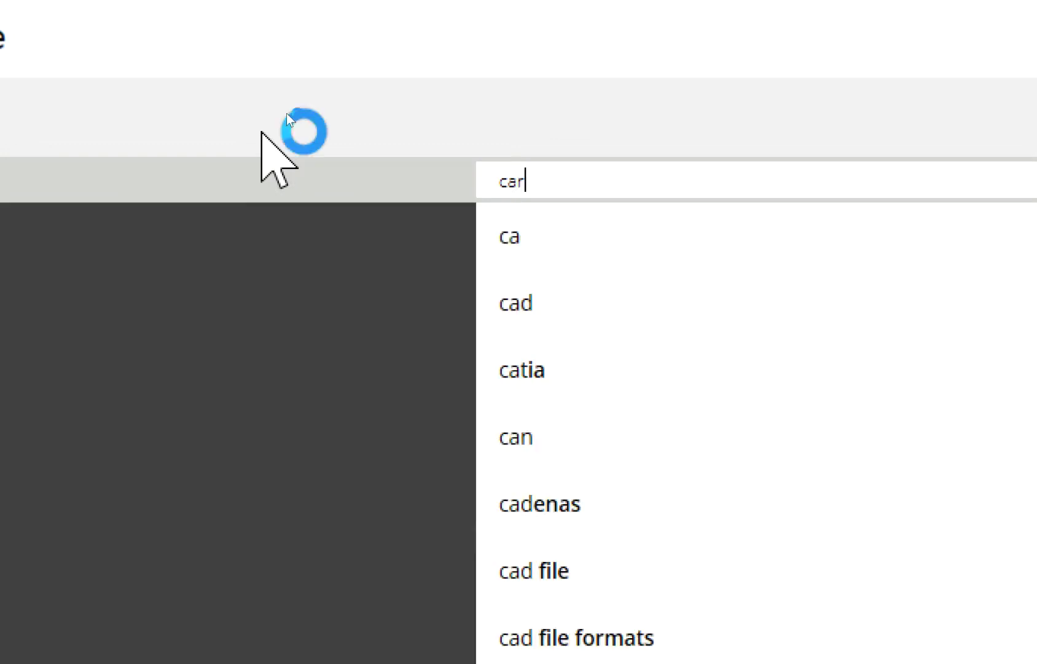
key("Return")
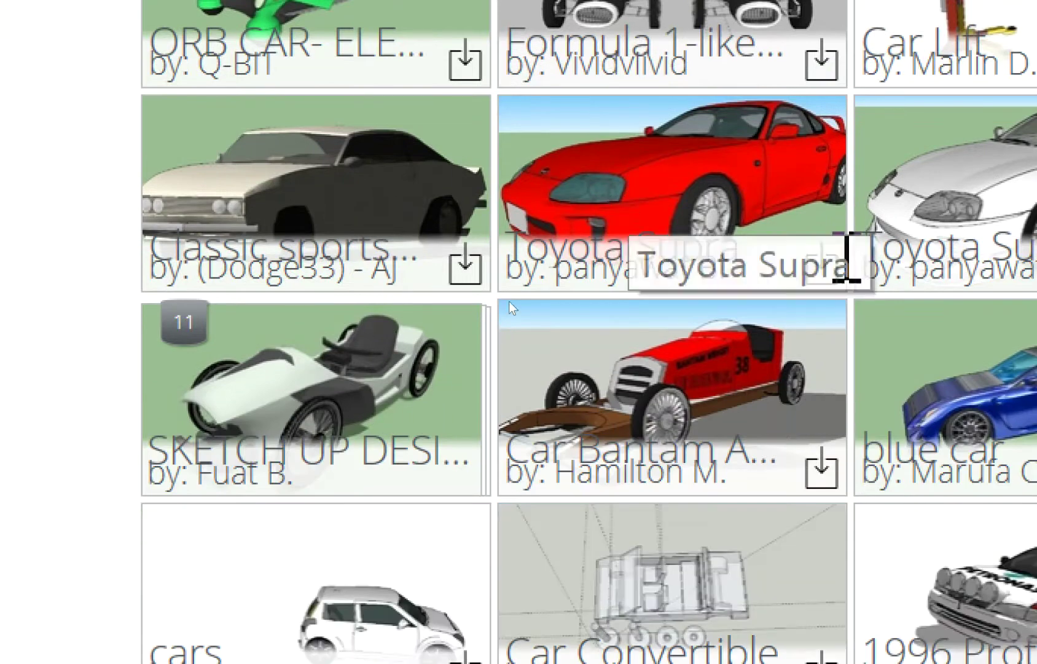
left_click(822, 269)
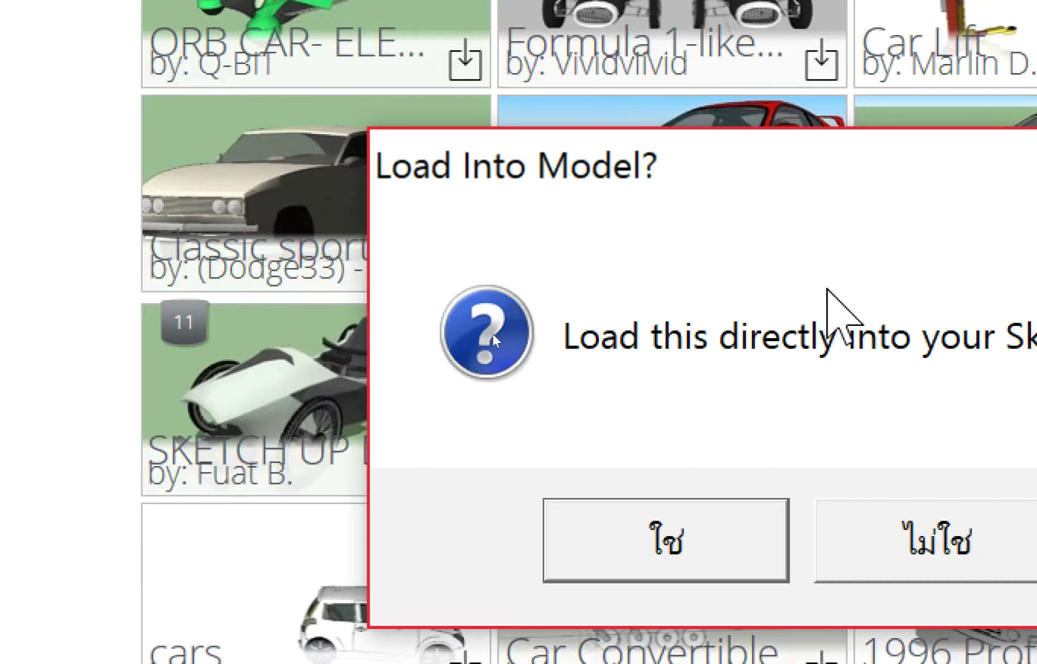
left_click(765, 544)
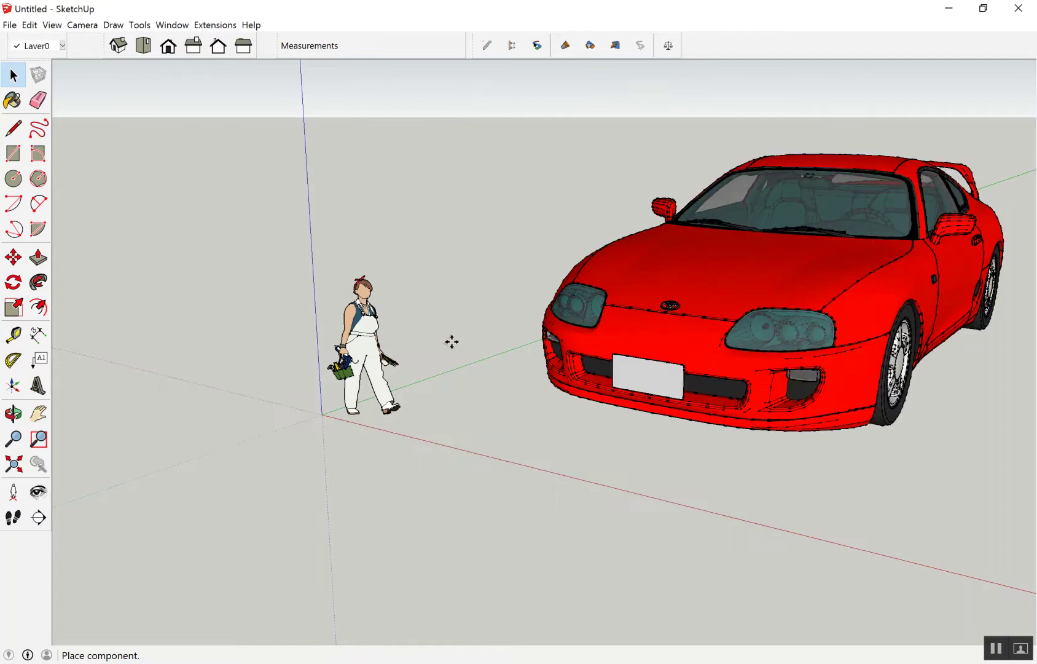
Step: Place the red Toyota Supra on the ground beside the scale figure
scroll(525, 330, "down", 1)
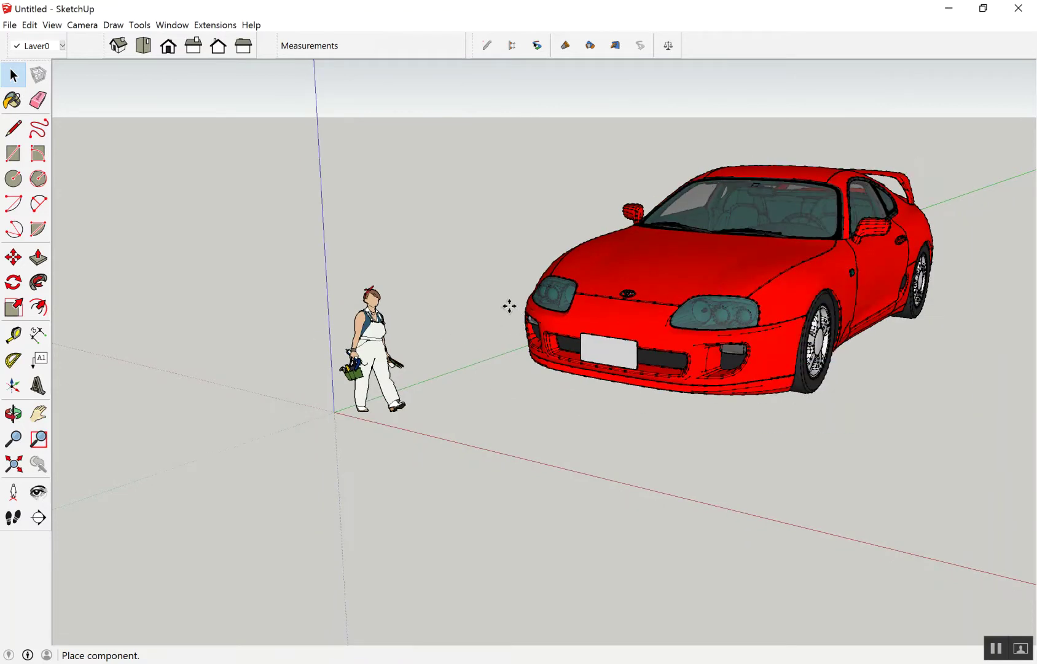
middle_click_drag(509, 306, 482, 305)
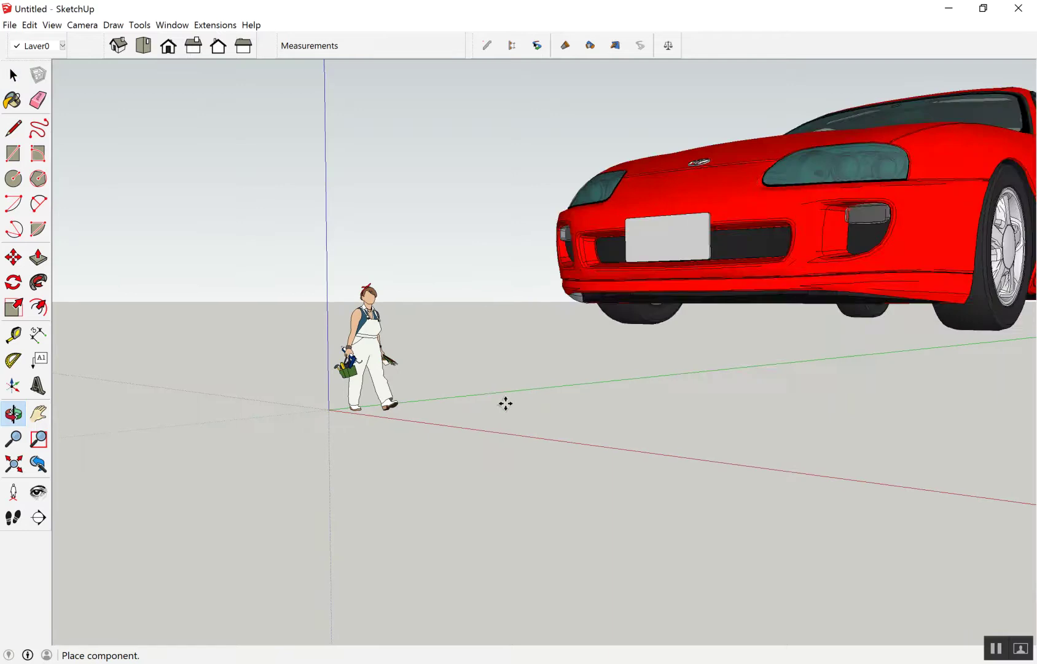
left_click(503, 404)
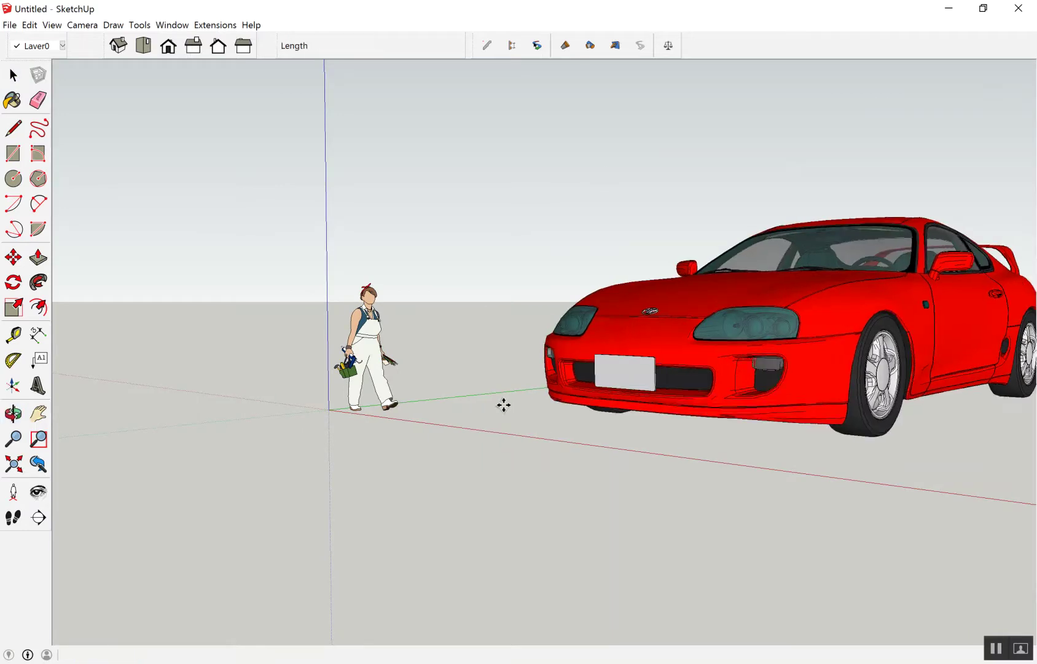
key("space")
left_click(473, 447)
Step: Orbit and zoom to inspect the car from above, then switch to building1
mouse_move(495, 338)
middle_mouse_down()
mouse_move(500, 491)
mouse_move(519, 433)
middle_mouse_up()
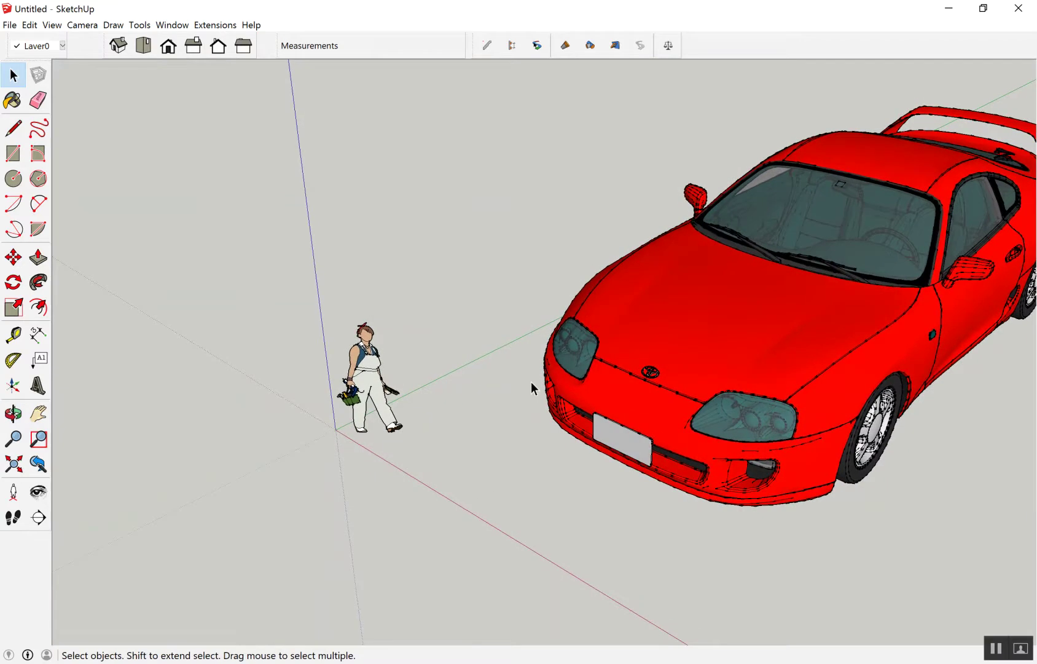
scroll(531, 375, "down", 2)
scroll(527, 393, "down", 2)
scroll(522, 416, "down", 2)
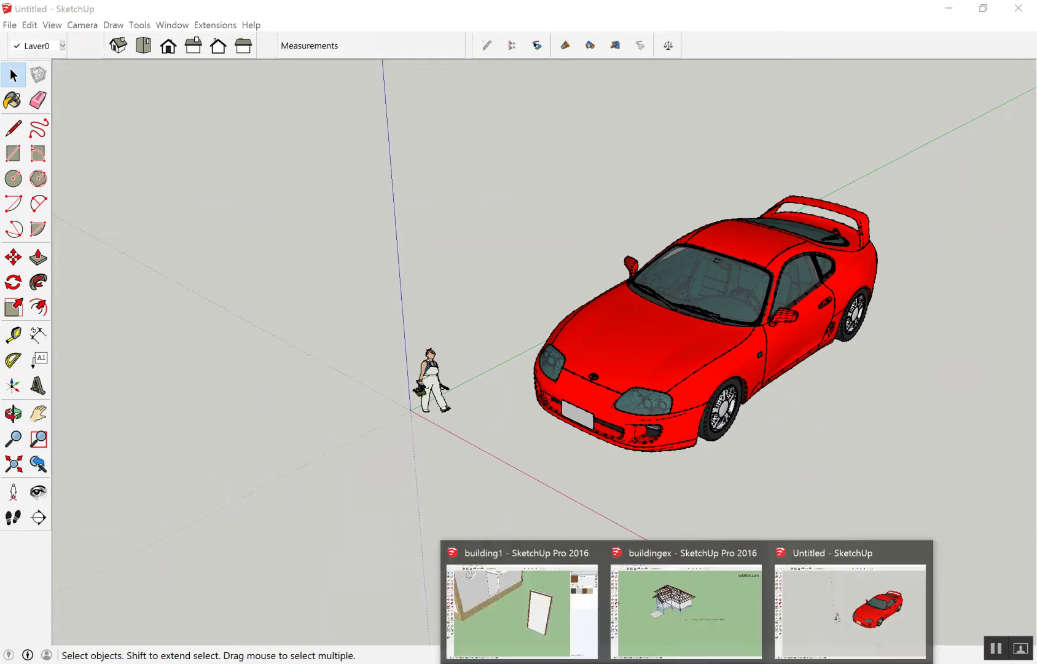
left_click(567, 615)
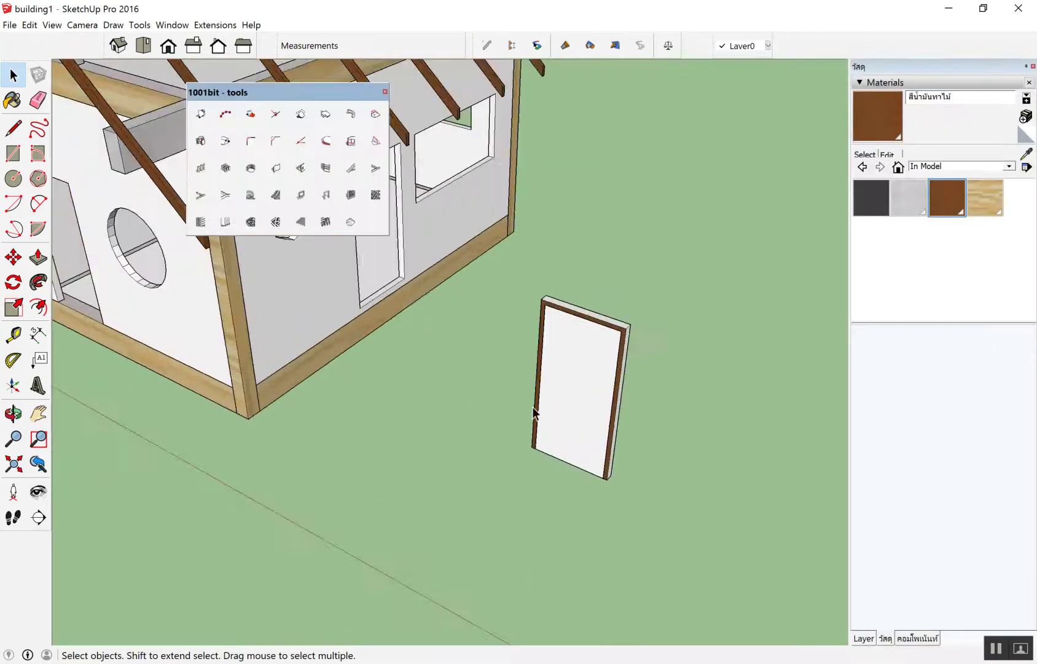
Step: Window-select the standalone door and make it a component named D1
left_click_drag(490, 234, 708, 570)
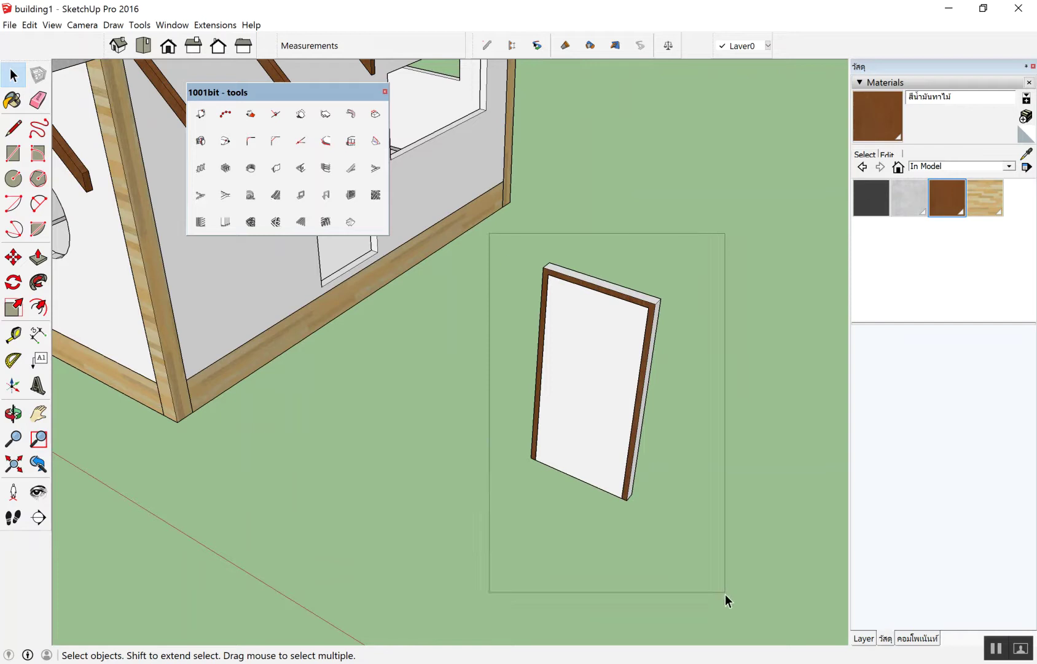
left_click_drag(490, 250, 731, 553)
right_click(561, 305)
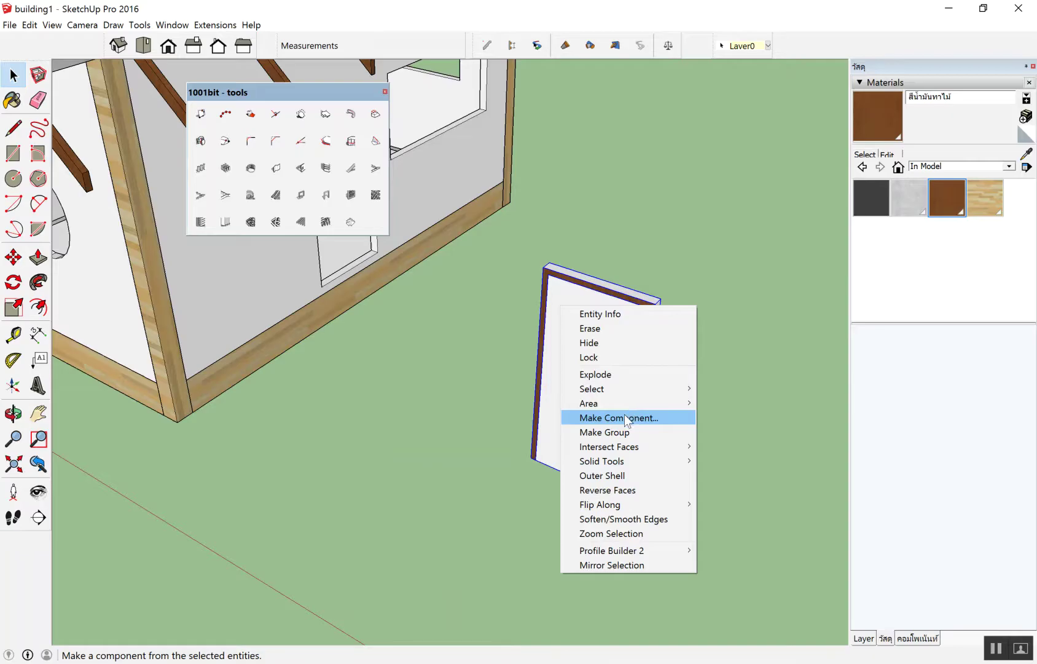
left_click(626, 420)
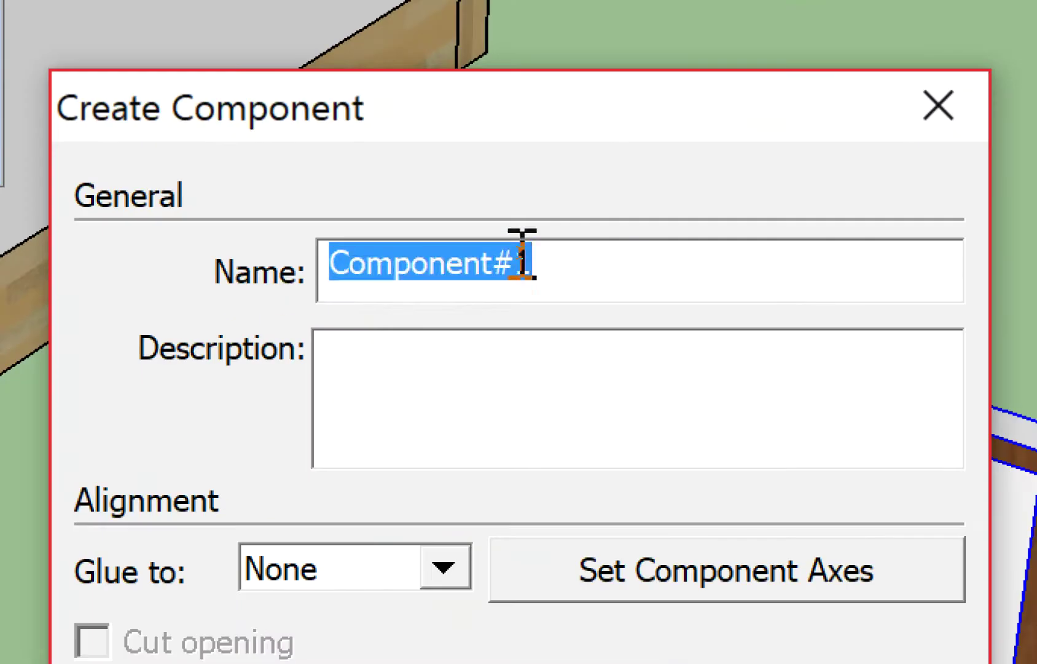
type("D1")
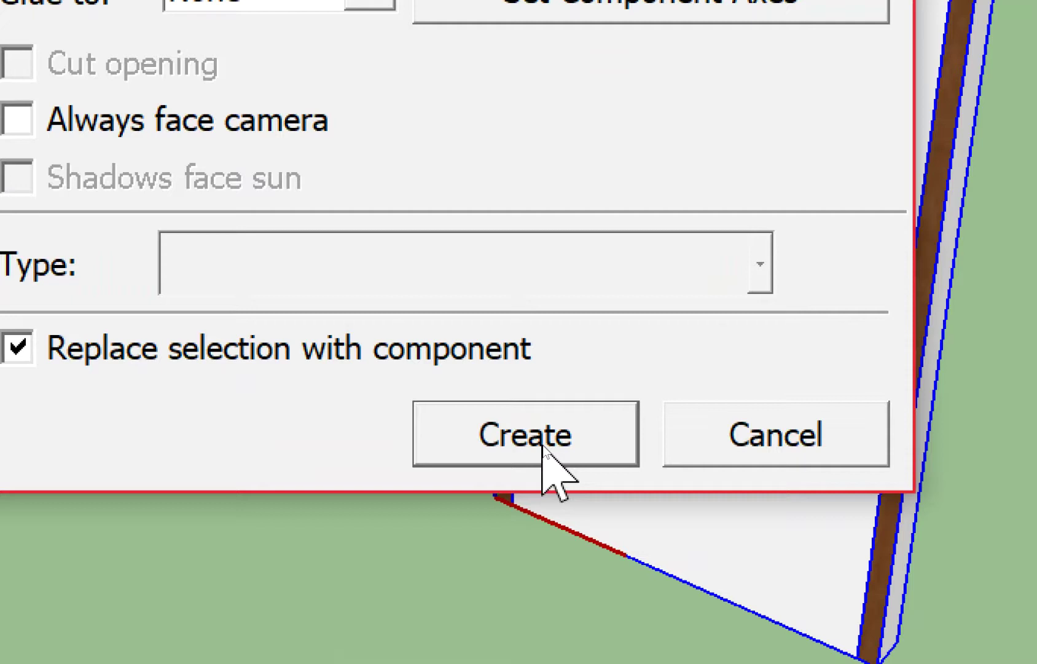
left_click(544, 444)
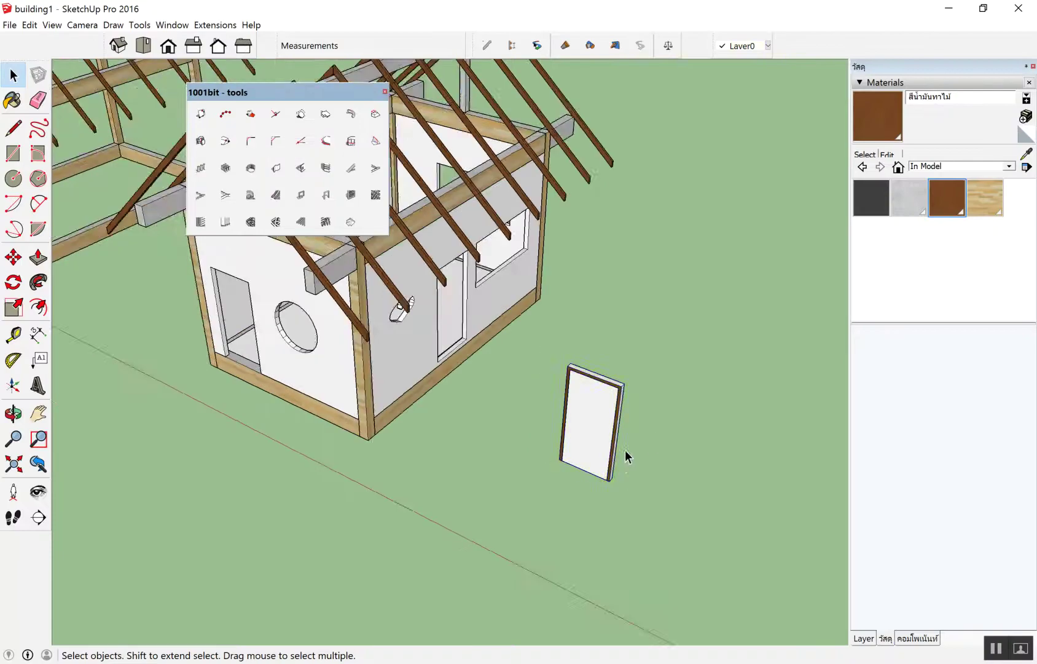
Step: Place a second D1 door copy beside the original door
middle_click_drag(539, 453, 578, 404)
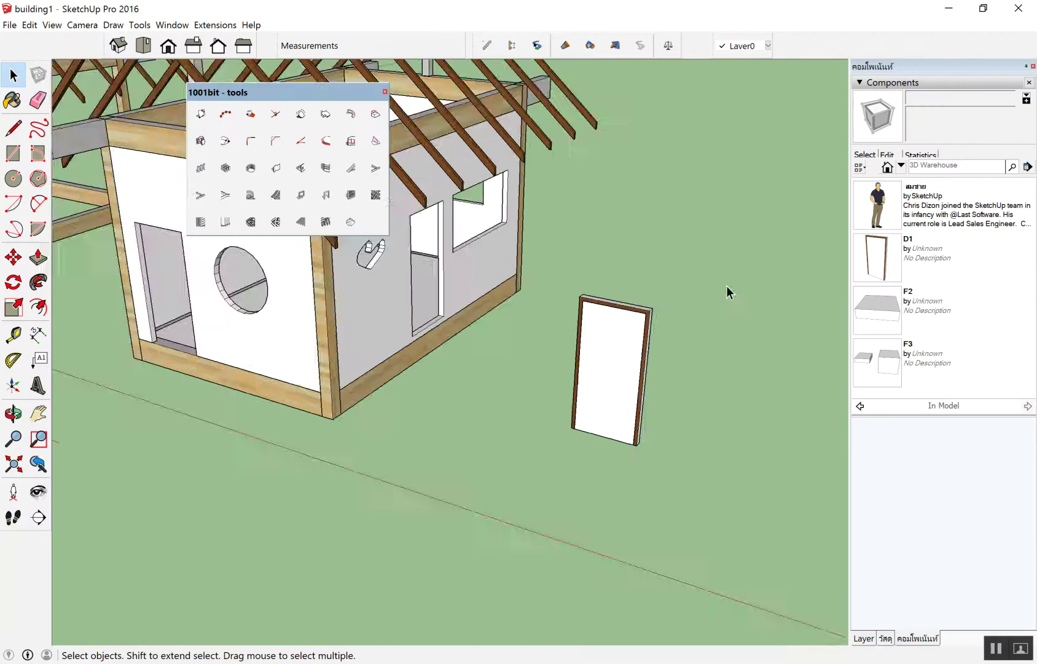
scroll(740, 407, "up", 2)
left_click(866, 265)
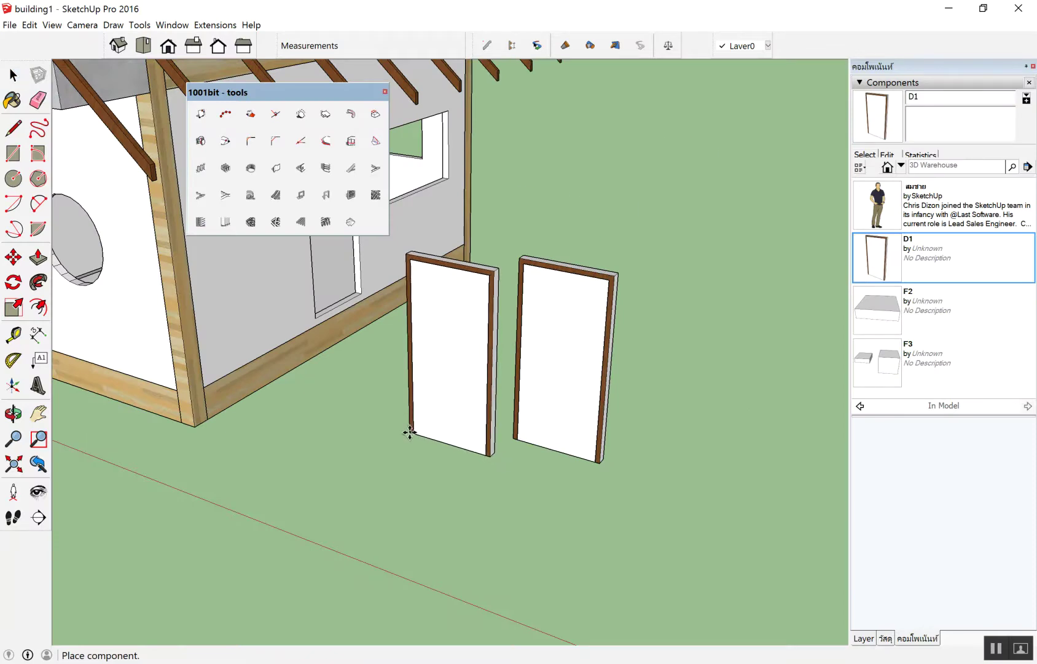
left_click(401, 432)
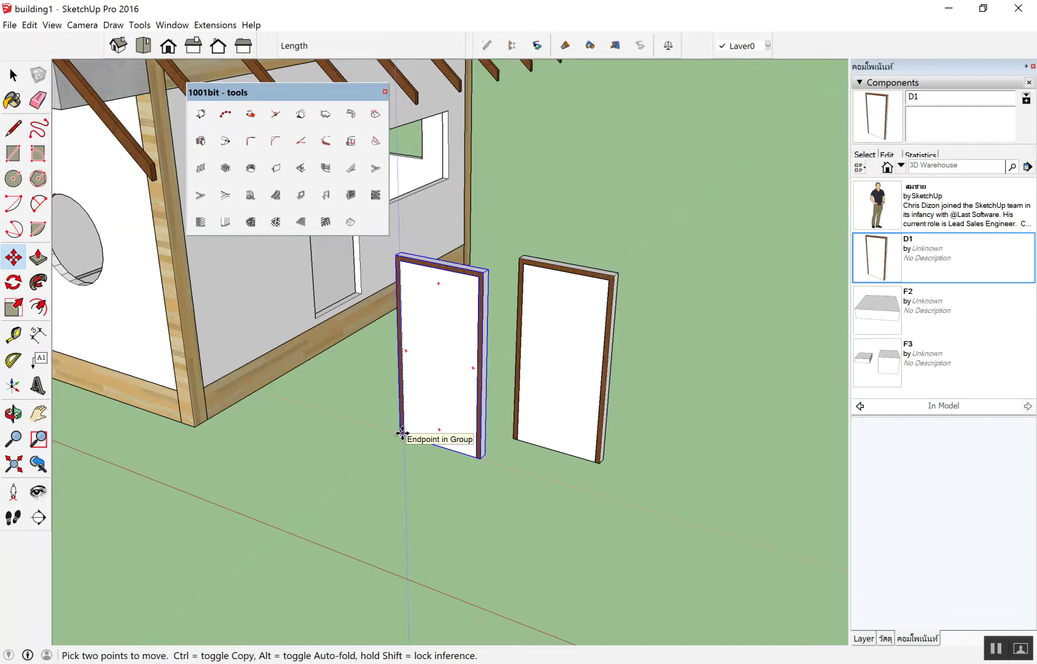
Step: Place another D1 door copy into the house wall's doorway
scroll(553, 423, "down", 3)
mouse_move(687, 417)
middle_mouse_down()
mouse_move(784, 405)
mouse_move(969, 298)
middle_mouse_up()
left_click(899, 252)
scroll(139, 371, "up", 3)
scroll(278, 429, "up", 3)
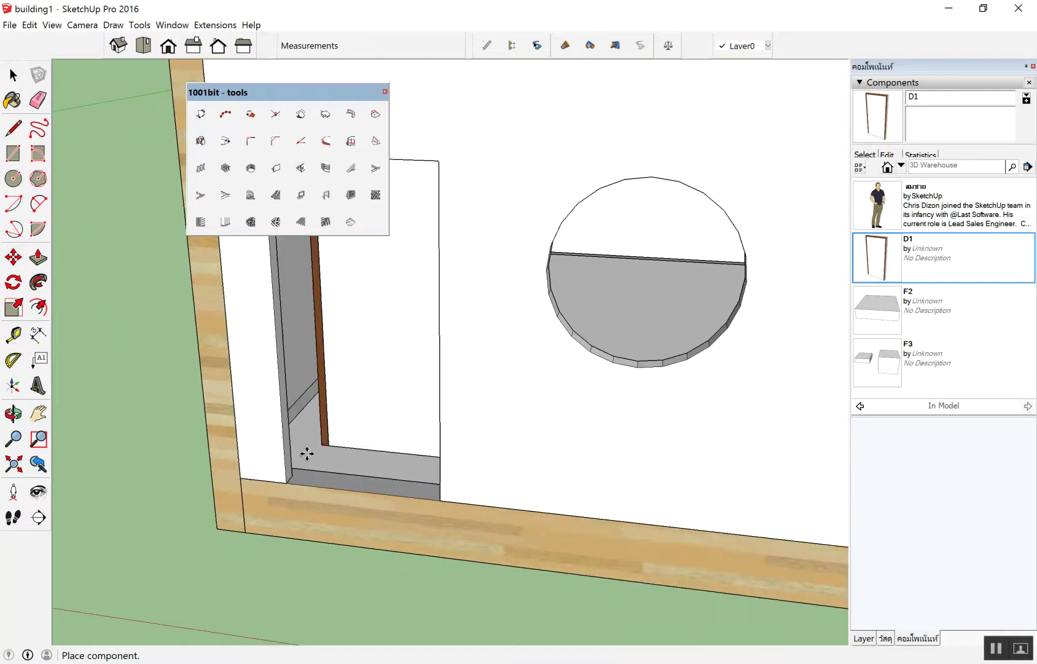
scroll(338, 432, "down", 3)
left_click(284, 490)
key("m")
scroll(252, 516, "down", 3)
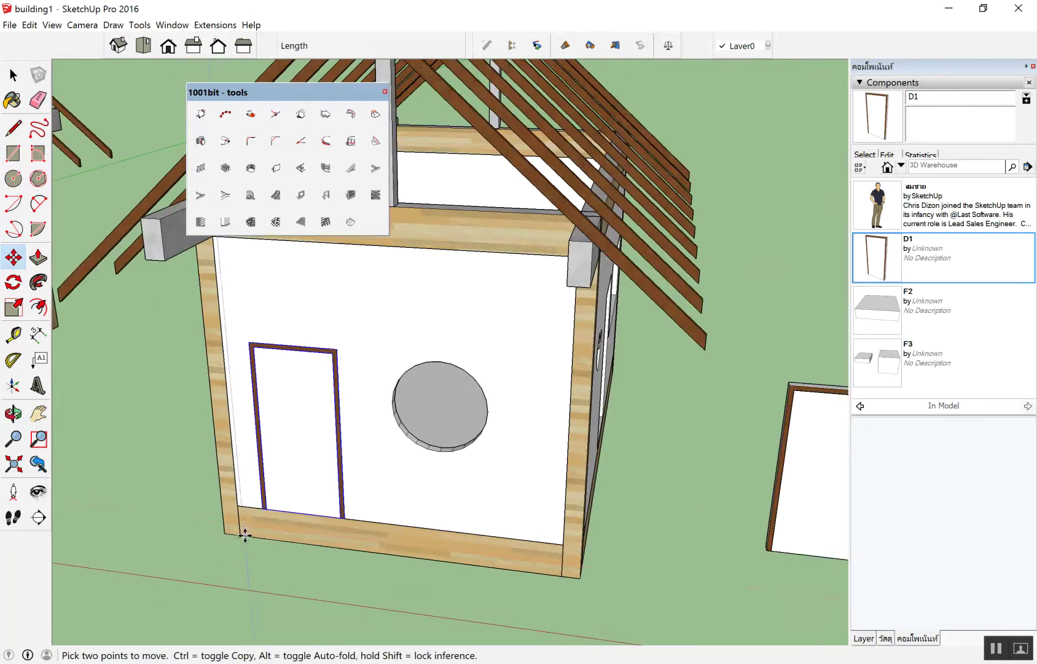
Step: Drop a new D1 door into the model near the house wall
mouse_move(241, 509)
middle_mouse_down()
mouse_move(407, 493)
mouse_move(314, 445)
middle_mouse_up()
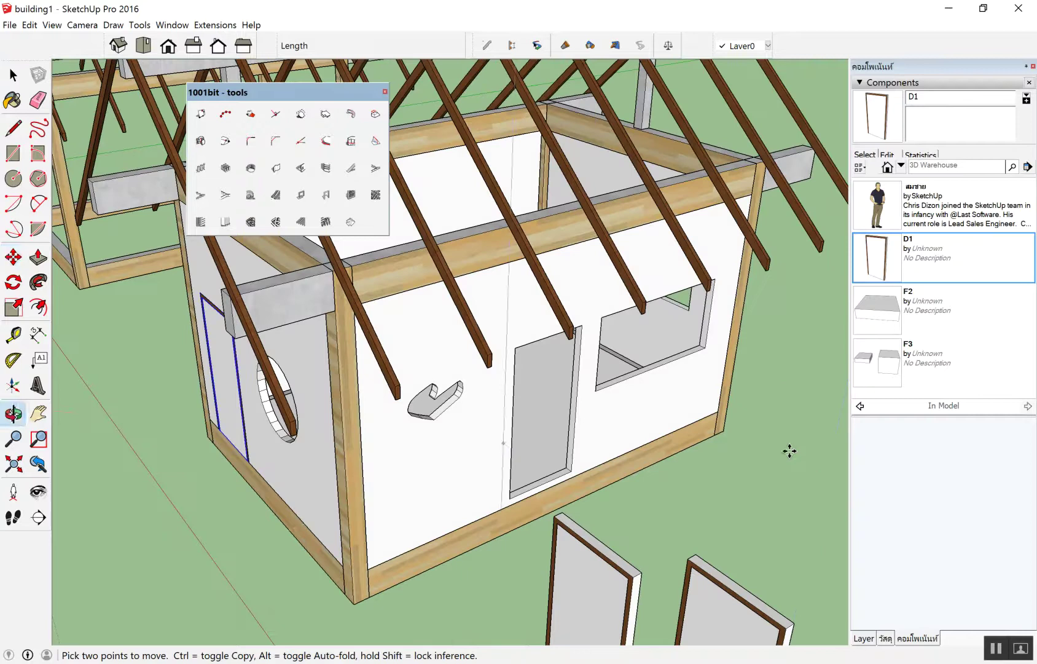
left_click(889, 261)
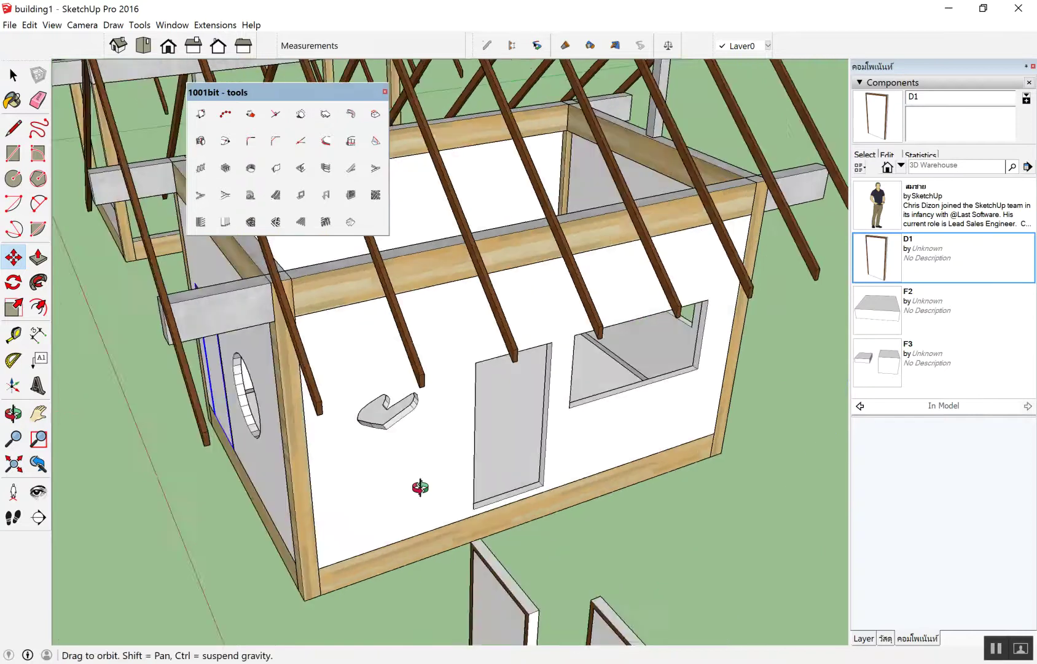
middle_click_drag(419, 485, 472, 541)
mouse_move(530, 575)
middle_mouse_down()
mouse_move(545, 530)
mouse_move(646, 622)
middle_mouse_up()
left_click(550, 535)
Step: Rotate the new D1 door 90 degrees about its top edge
scroll(625, 505, "up", 2)
scroll(518, 464, "up", 2)
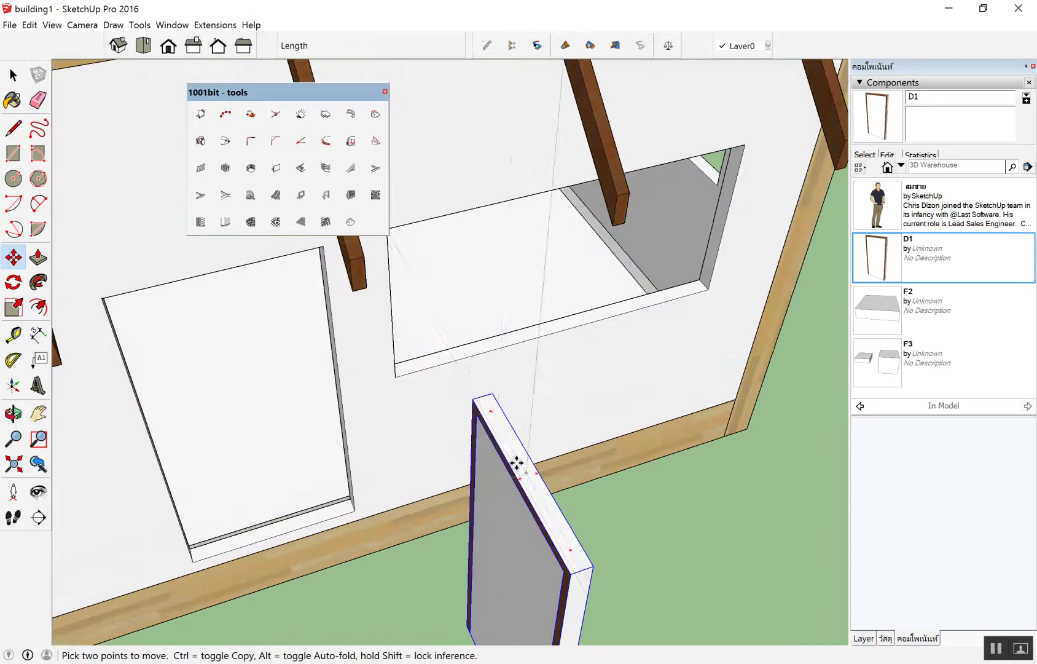
scroll(491, 424, "up", 2)
scroll(490, 399, "up", 2)
left_click(489, 398)
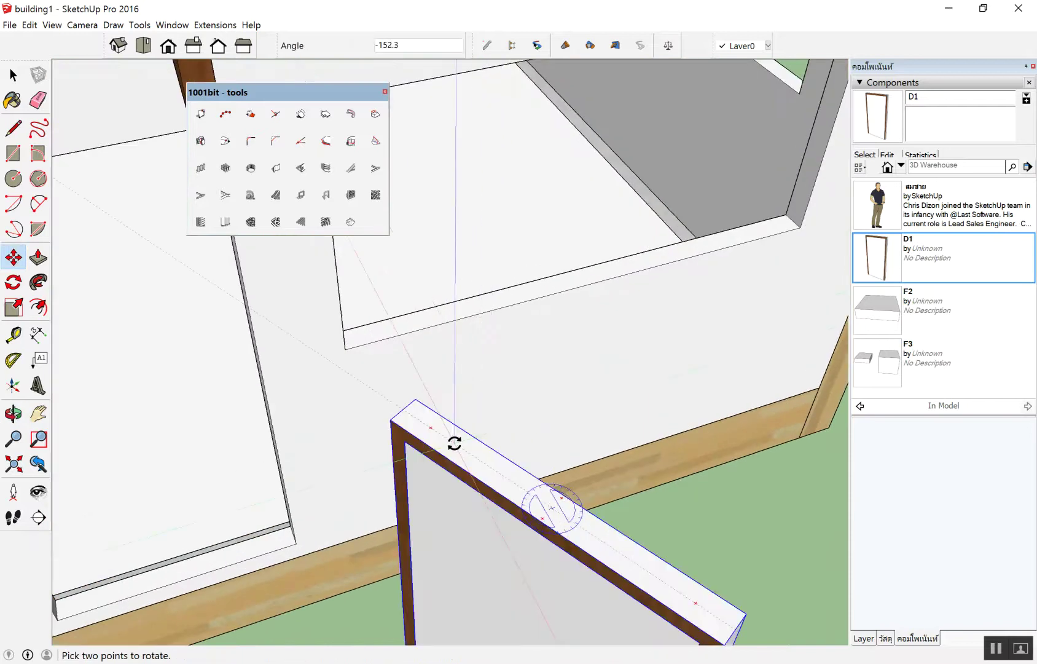
left_click(456, 443)
key("ctrl+z")
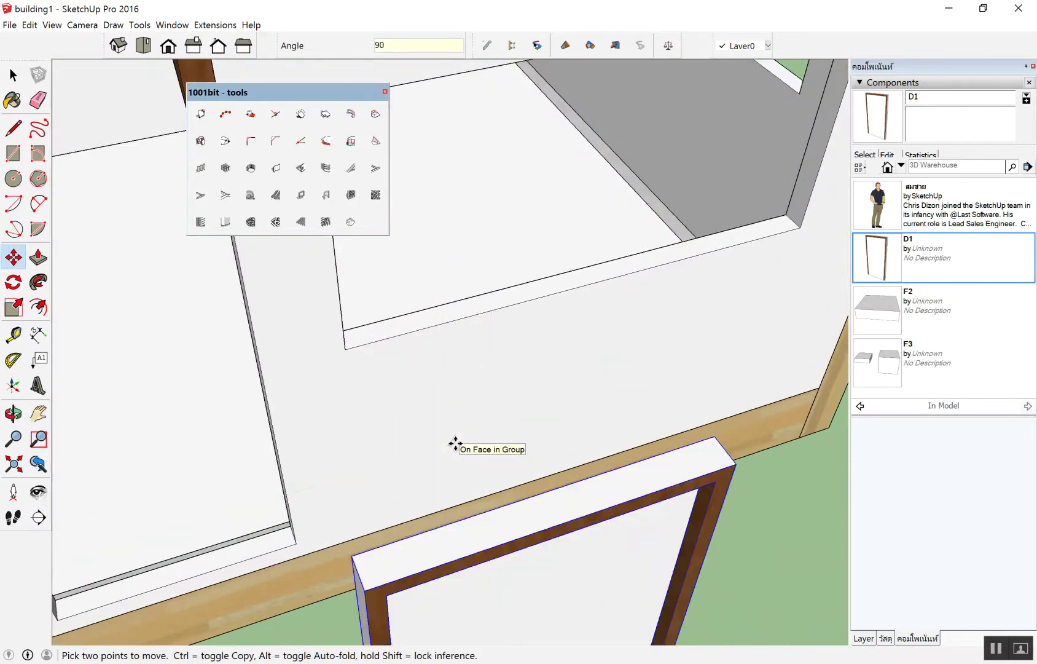
scroll(523, 393, "up", 2)
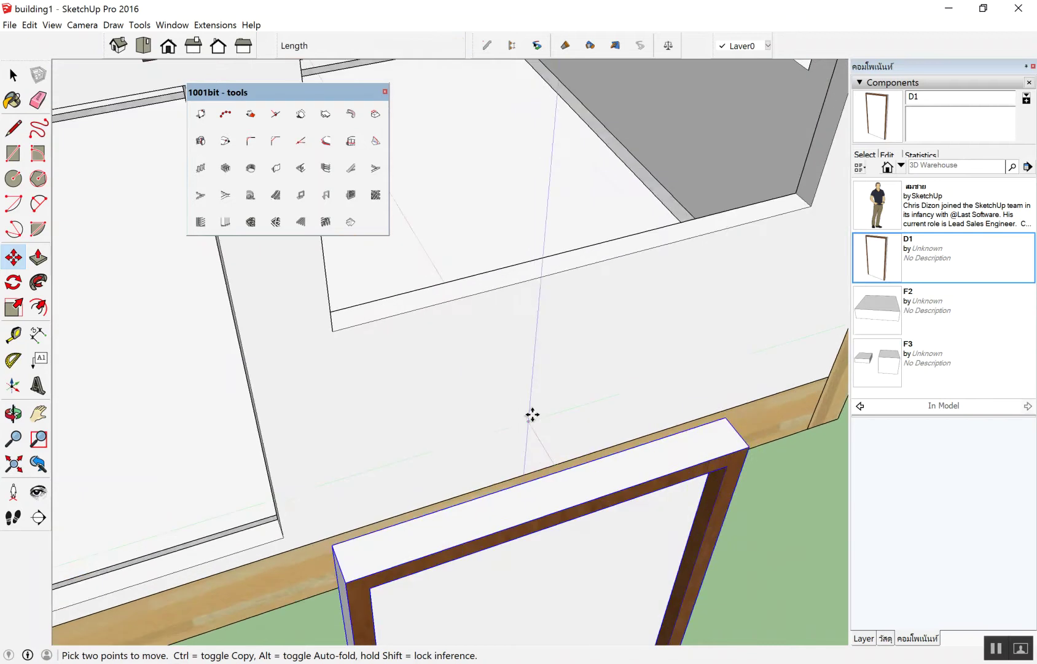
Step: Move the door to a new spot by the wall and set a rotation pivot on its top
left_click(533, 386)
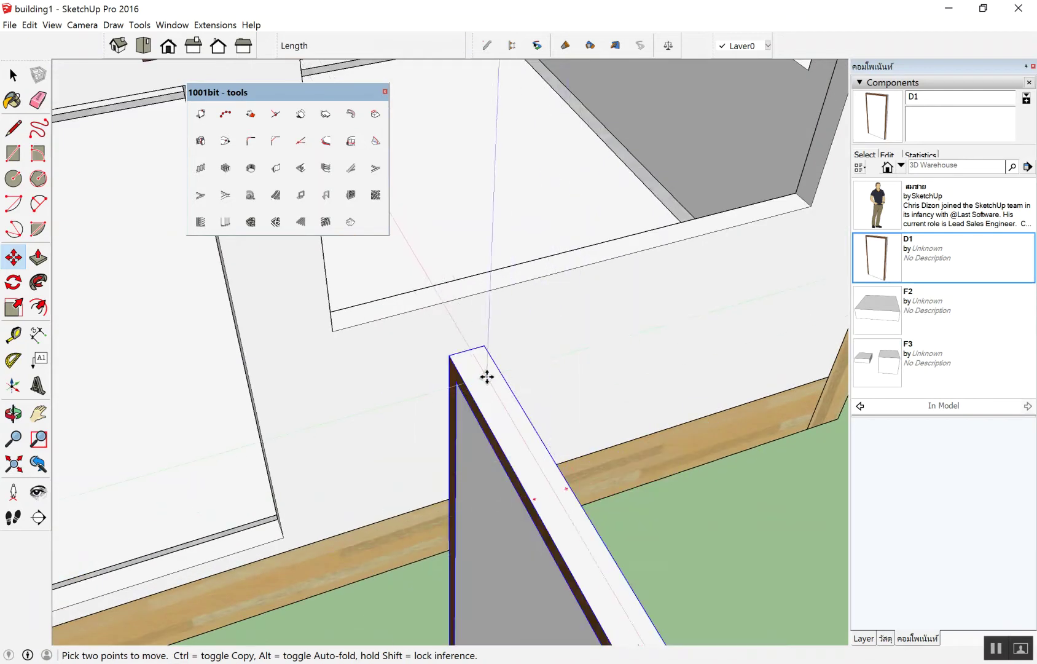
middle_click_drag(482, 378, 757, 528)
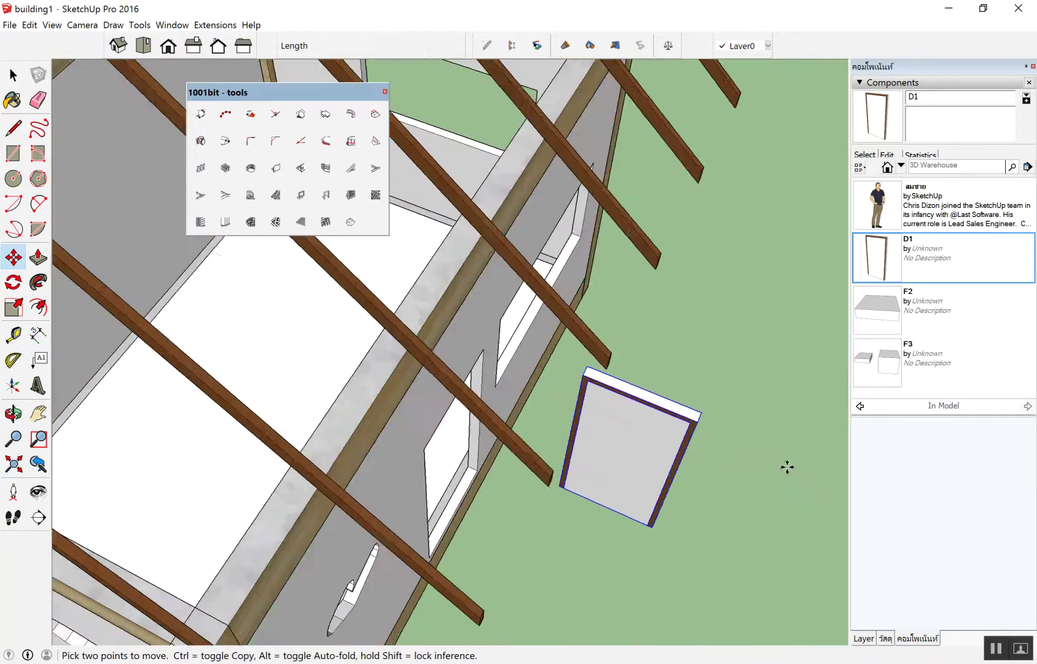
scroll(589, 377, "up", 3)
left_click(588, 377)
scroll(588, 377, "up", 1)
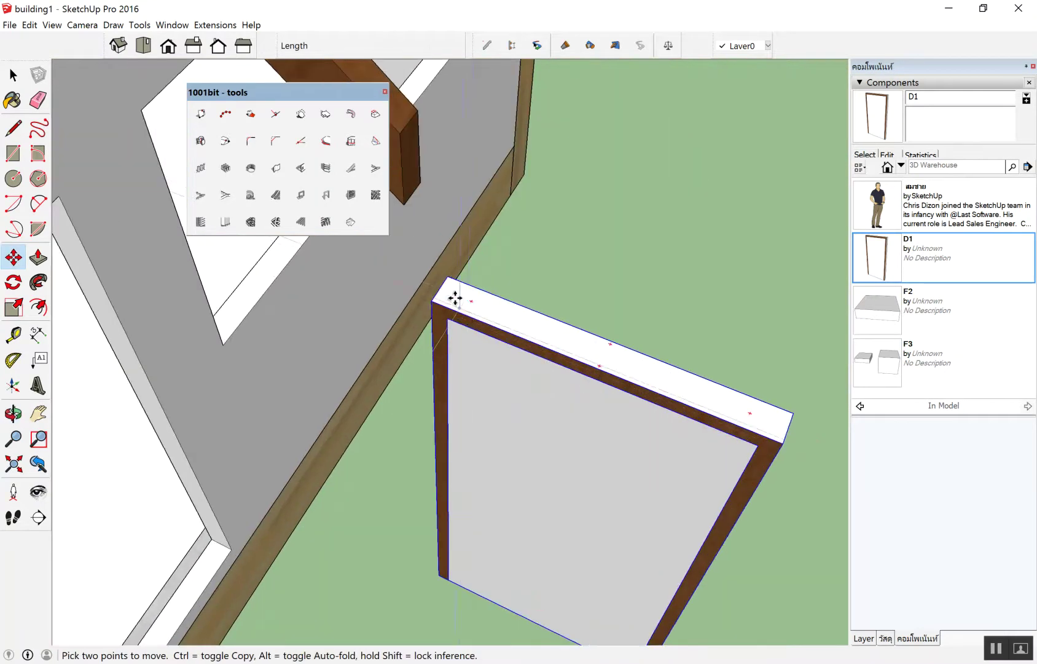
key("q")
left_click(470, 302)
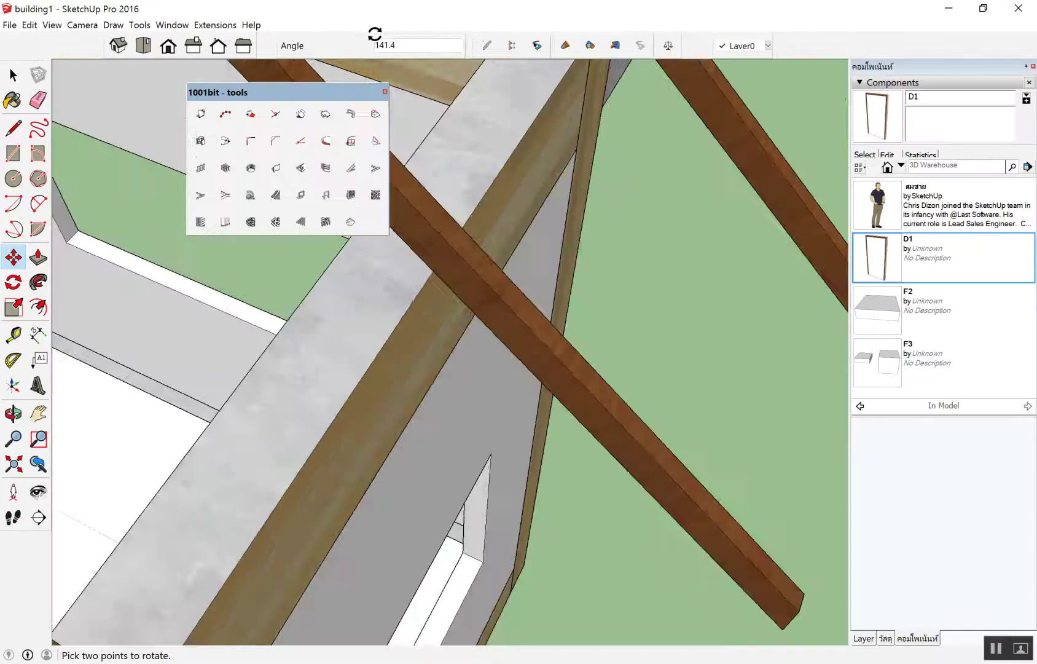
scroll(383, 226, "up", 2)
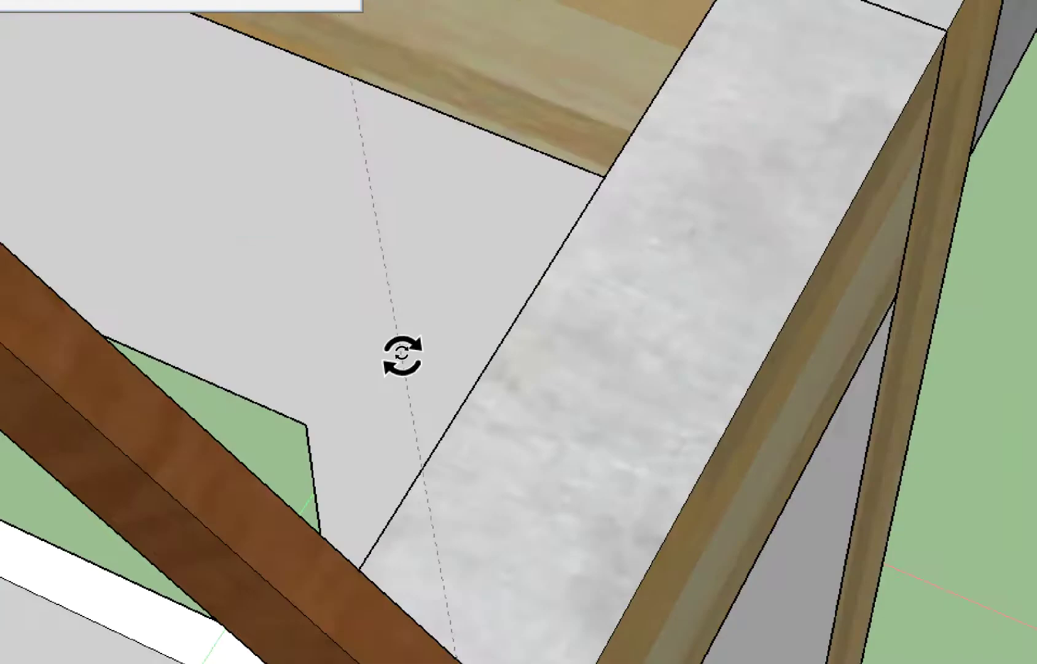
Step: Rotate the door about its top edge until it aligns with the wall opening
scroll(412, 319, "down", 6)
left_click(455, 356)
scroll(465, 373, "down", 1)
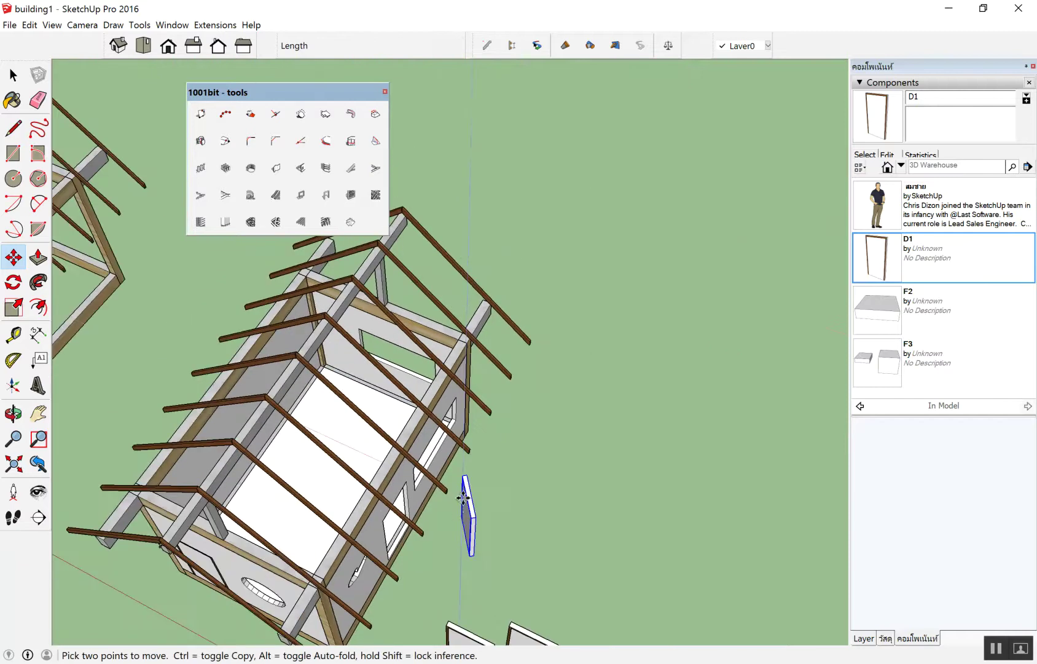
scroll(459, 543, "up", 1)
scroll(478, 519, "up", 2)
scroll(433, 435, "up", 1)
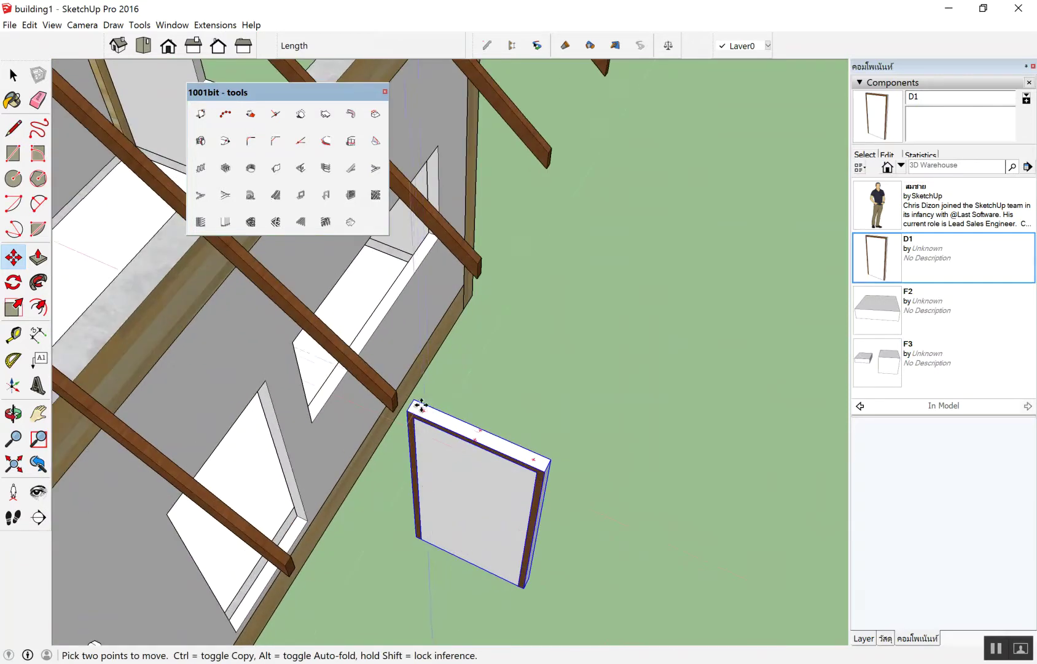
key("q")
left_click(474, 435)
left_click(538, 457)
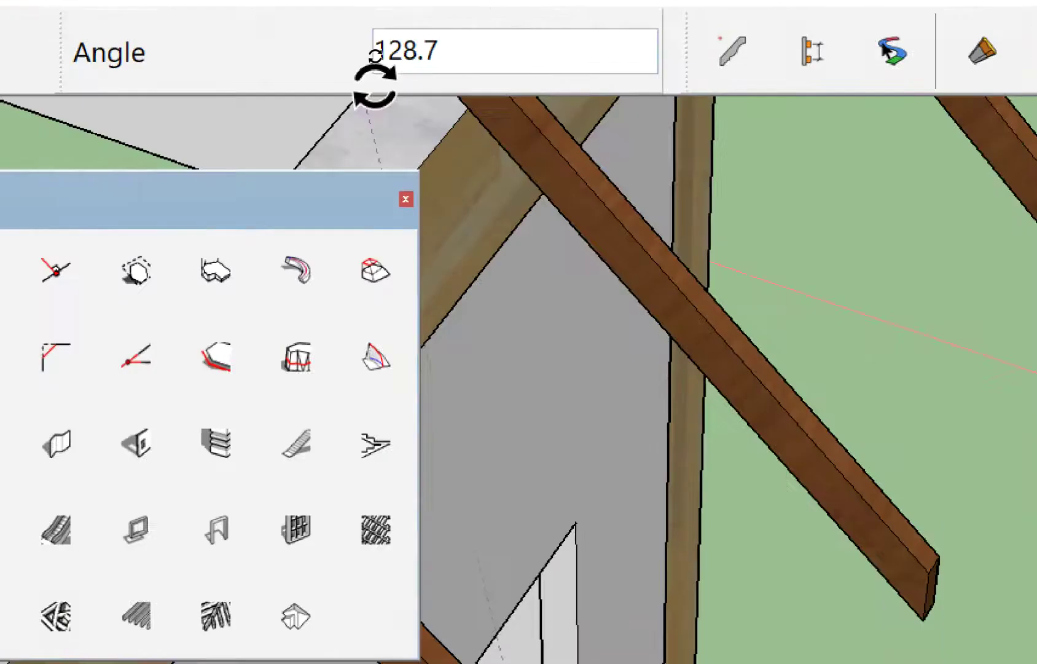
middle_click_drag(374, 57, 547, 184)
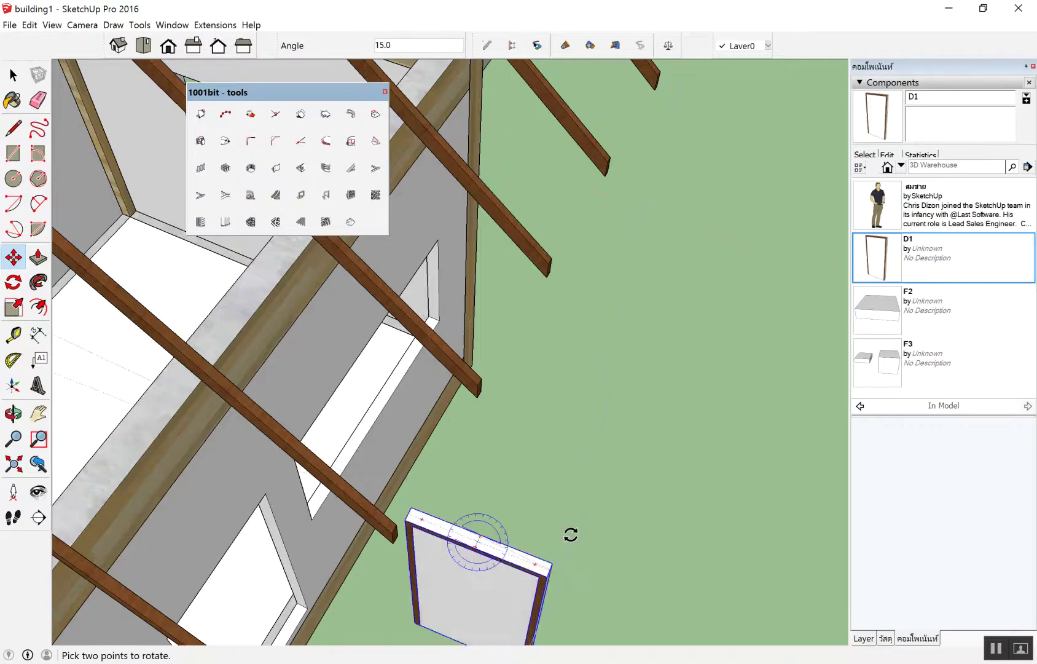
left_click(540, 459)
key("m")
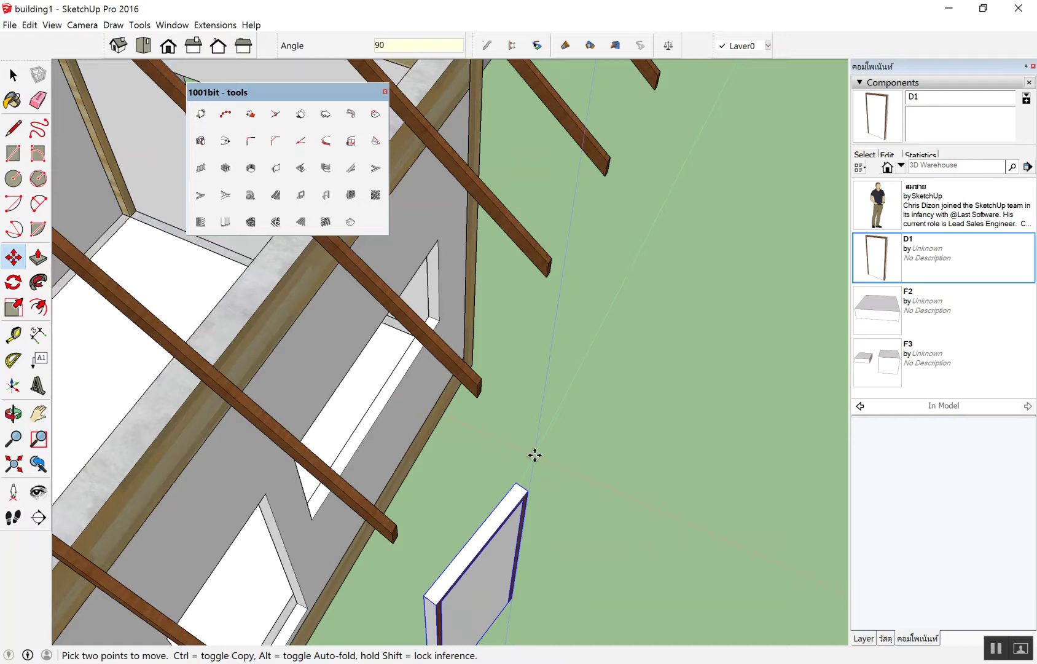
key("Escape")
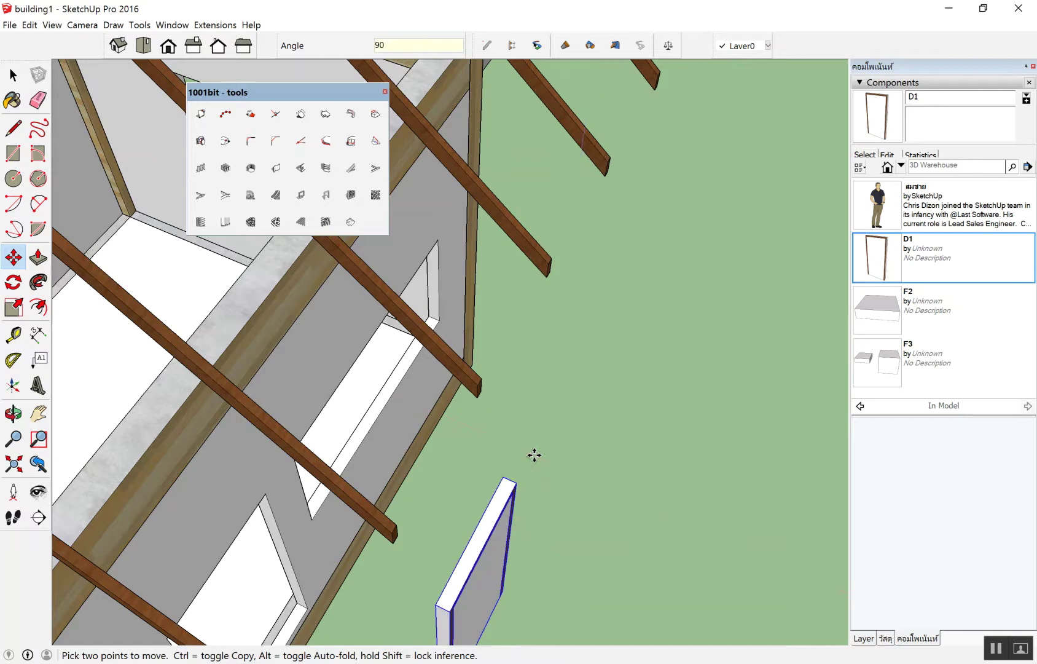
Step: Move the door by its bottom corner into the wall opening
middle_click_drag(535, 455, 493, 537)
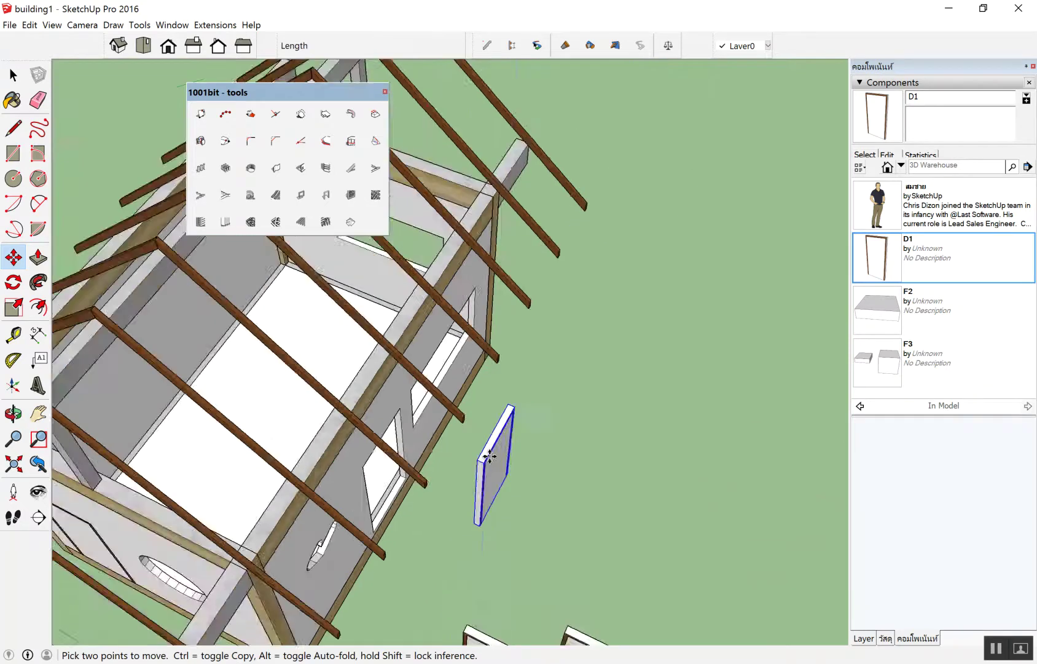
scroll(471, 558, "up", 3)
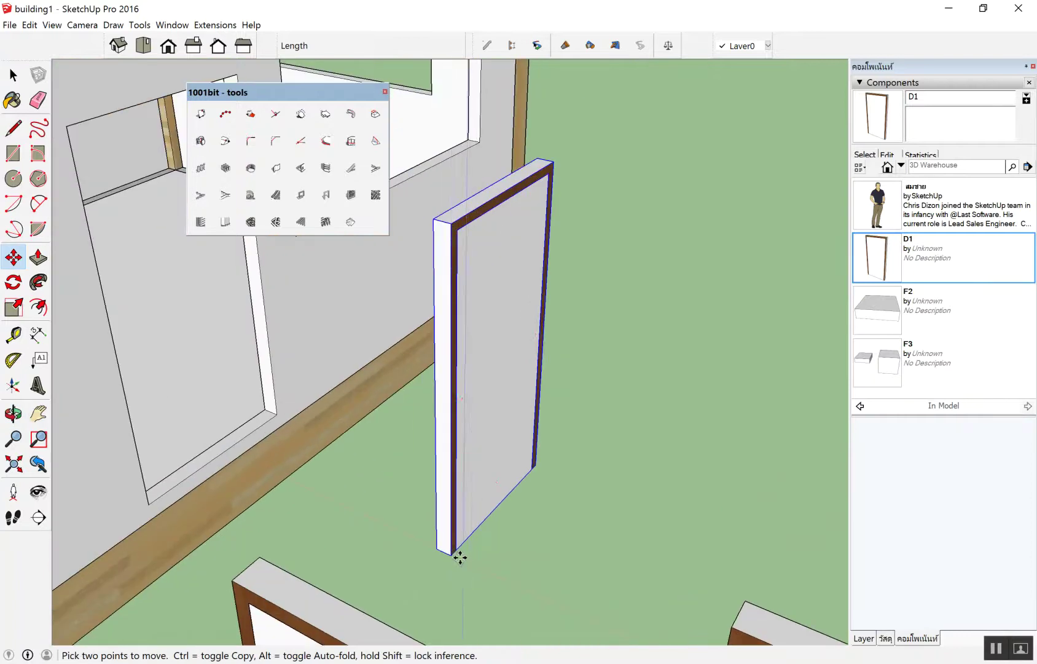
left_click(453, 553)
left_click(150, 498)
scroll(408, 509, "down", 4)
middle_click_drag(408, 510, 414, 539)
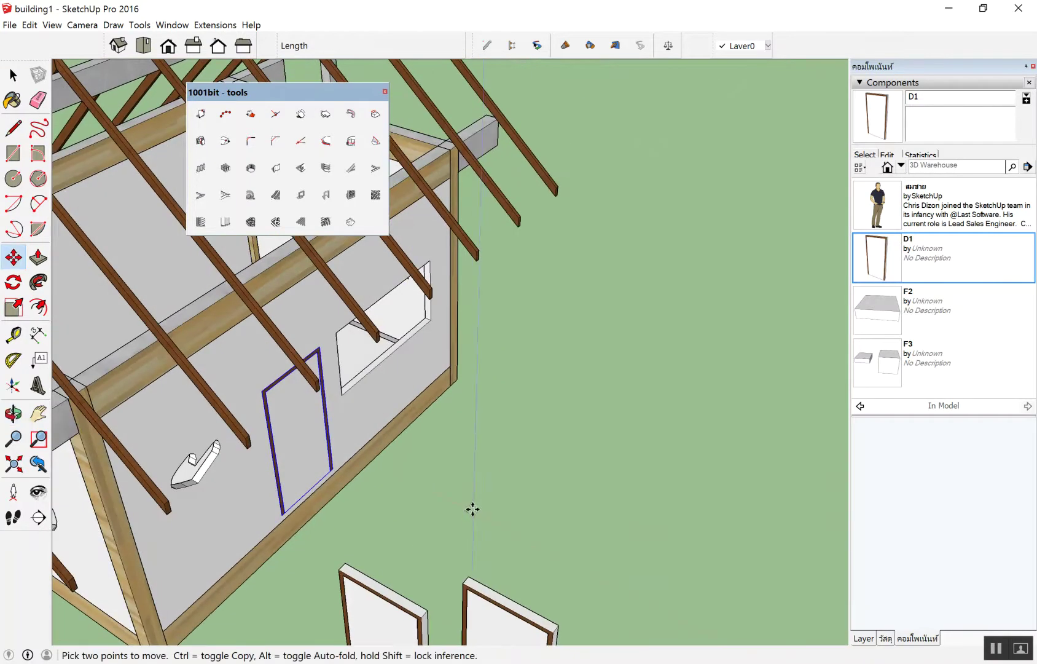
Step: Insert another D1 door on the ground beside the house
key("space")
scroll(493, 484, "down", 5)
middle_click_drag(521, 464, 430, 474)
scroll(313, 494, "up", 2)
scroll(428, 453, "down", 2)
scroll(202, 462, "up", 3)
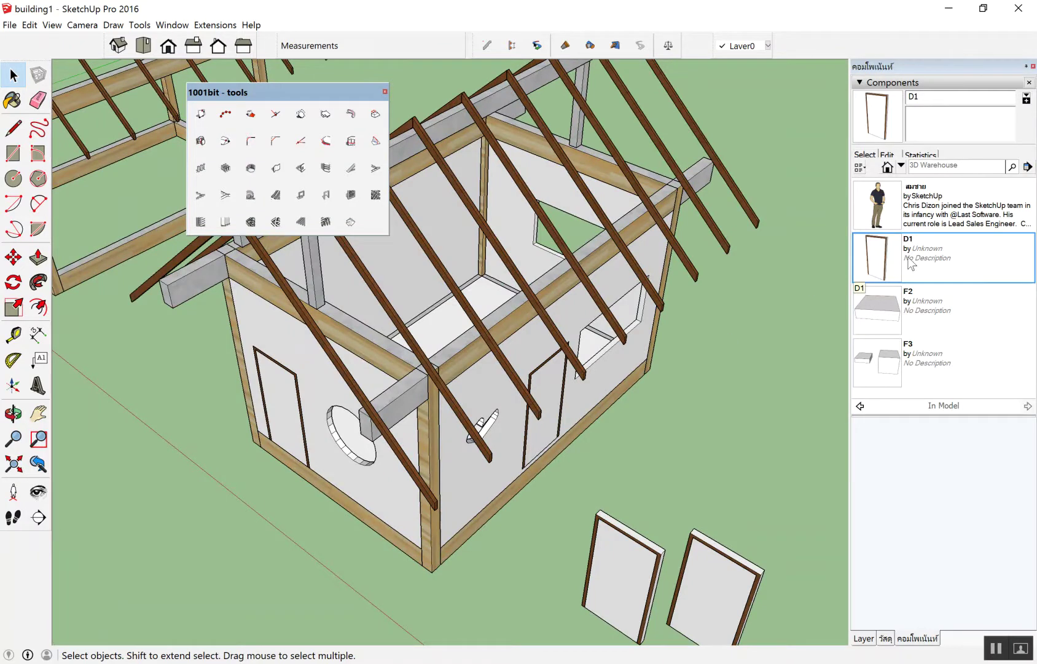
left_click(873, 255)
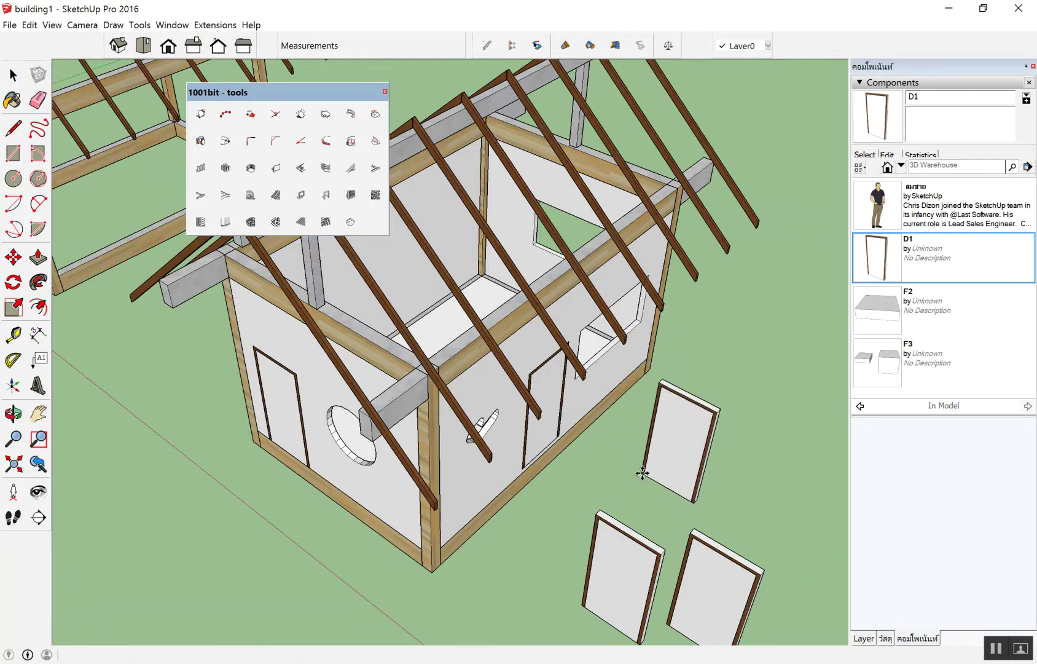
left_click(642, 473)
Step: Stand the new D1 door upright with a 90-degree rotation
middle_click_drag(643, 473, 690, 524)
scroll(720, 442, "up", 3)
scroll(648, 435, "up", 2)
scroll(686, 430, "up", 2)
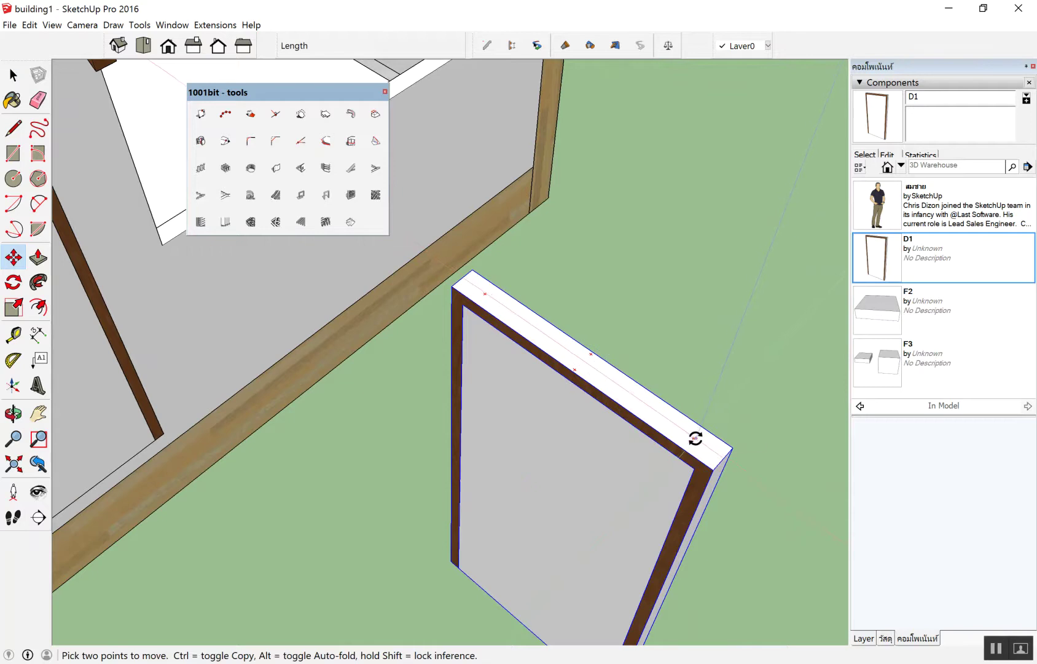
left_click(695, 436)
left_click(731, 374)
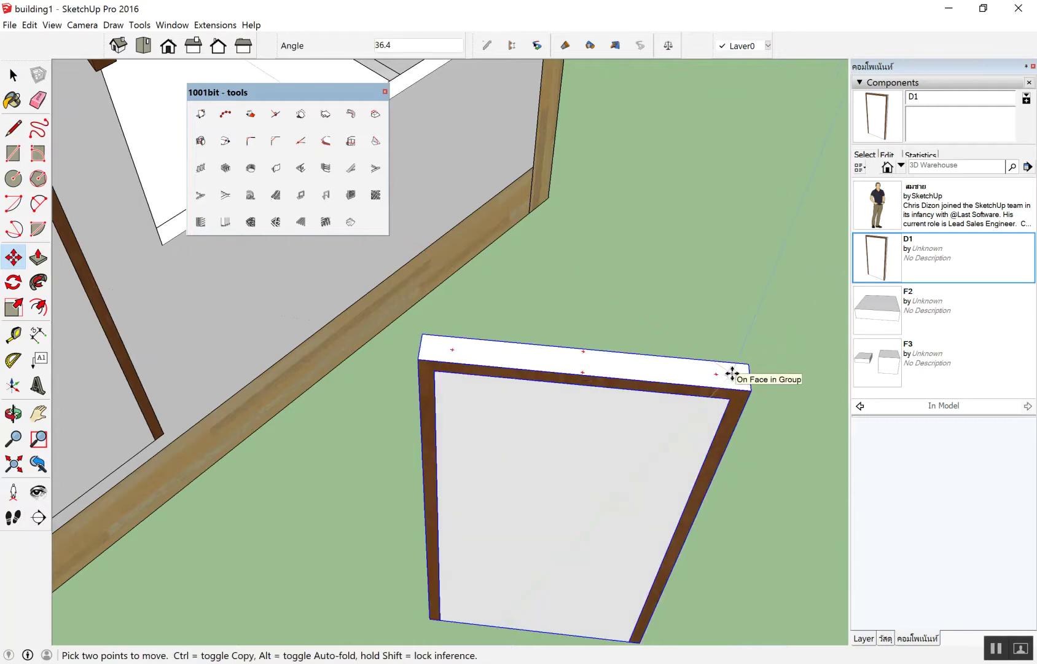
type("90")
key("Return")
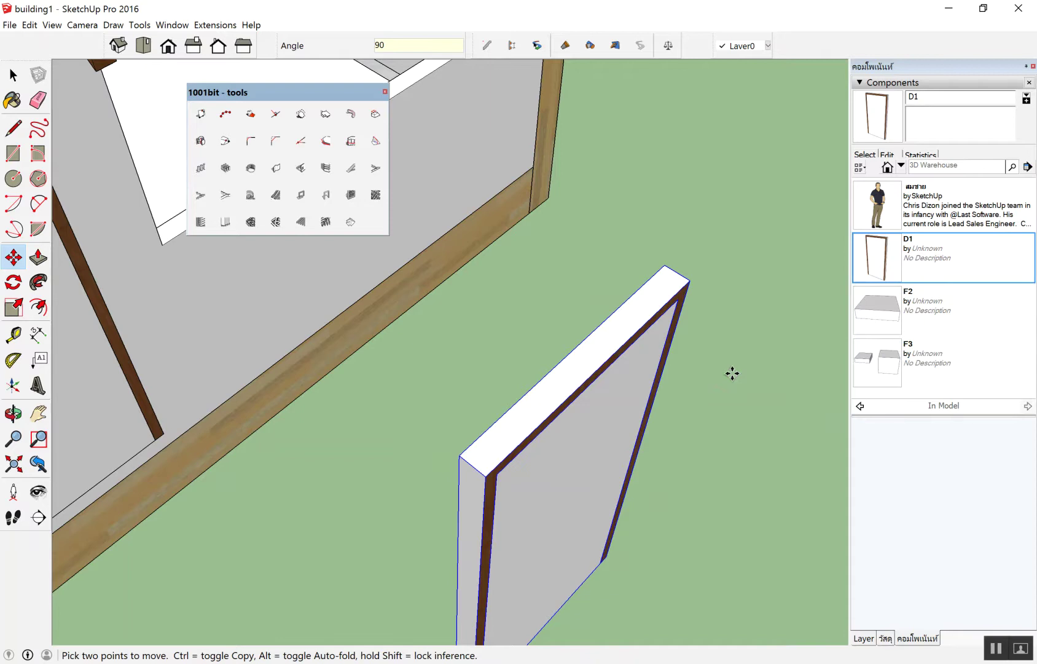
Step: Select and delete the door fitted in the house wall
scroll(655, 254, "down", 2)
scroll(618, 234, "down", 3)
key("space")
scroll(646, 311, "down", 1)
scroll(624, 374, "up", 2)
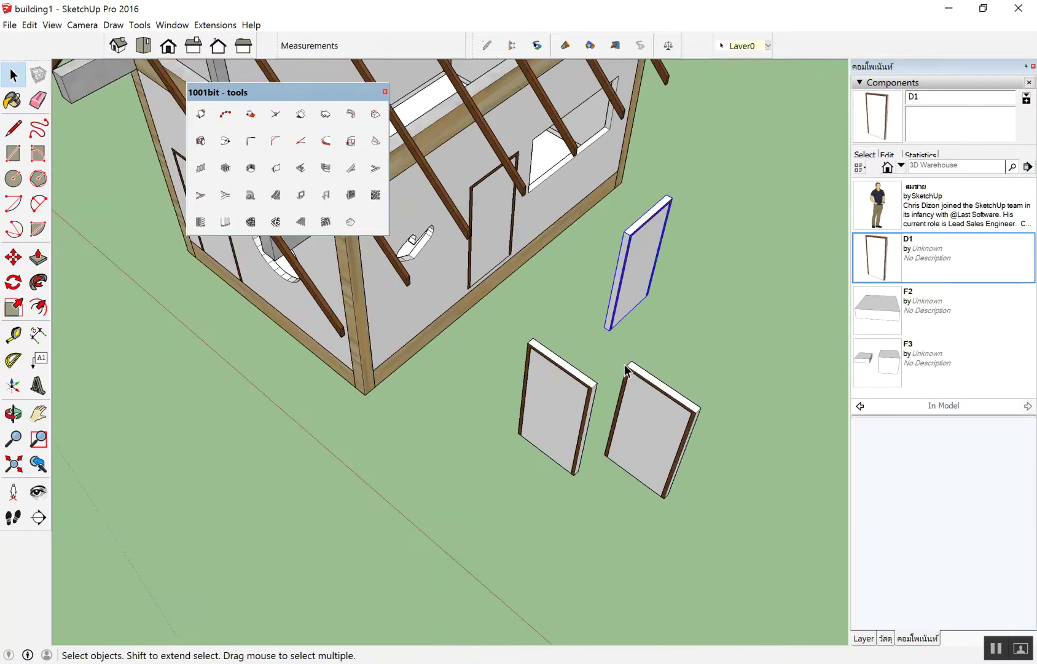
middle_click_drag(501, 249, 482, 215)
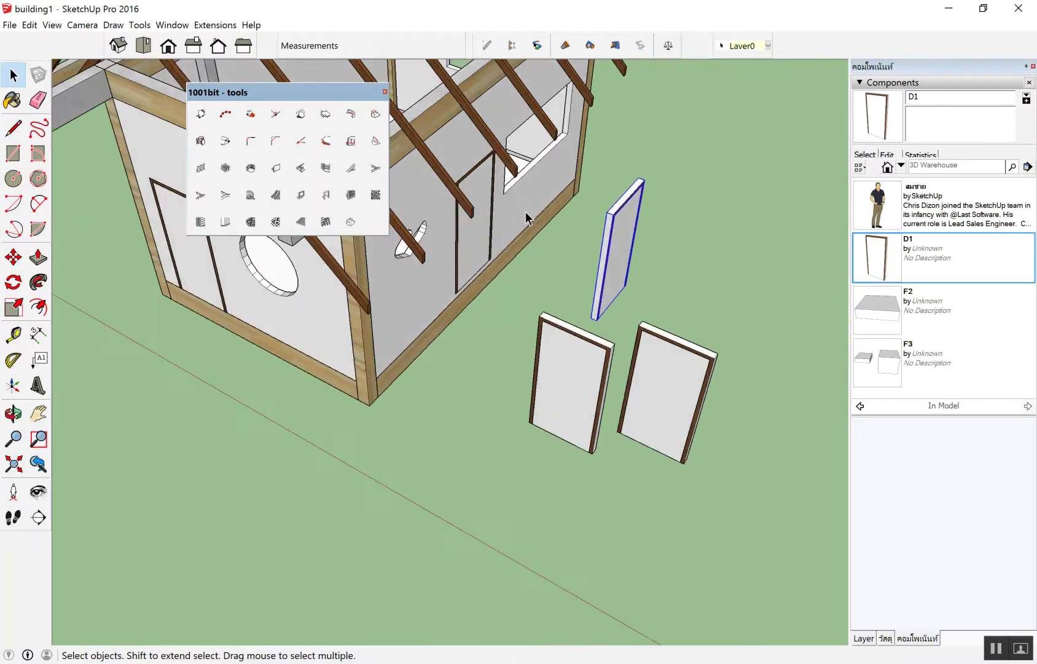
left_click(481, 219)
left_click(207, 249)
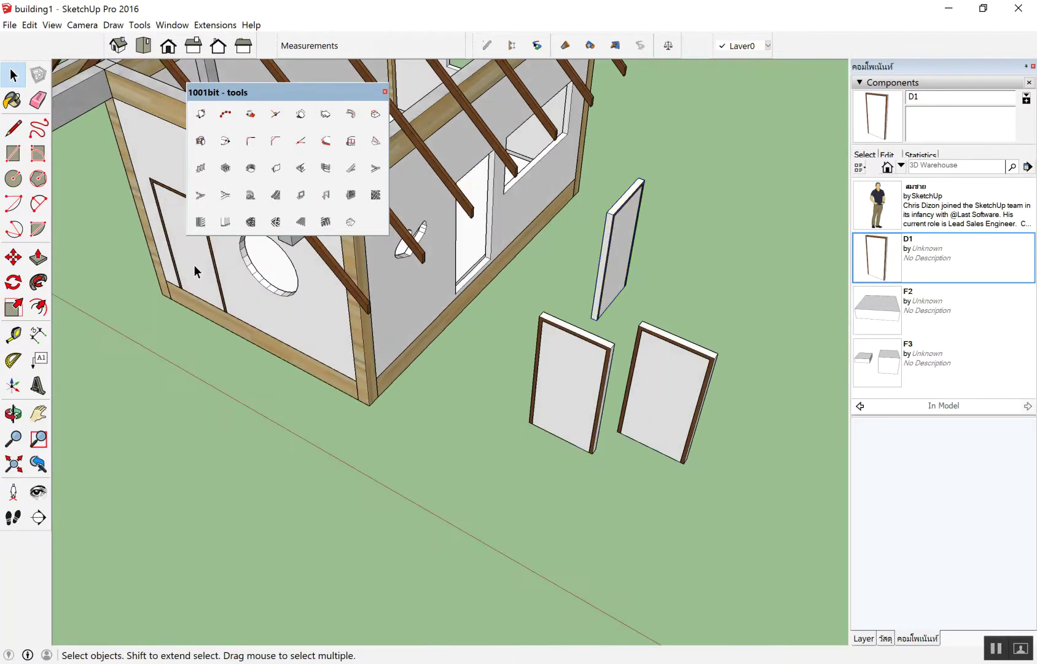
left_click(194, 260)
key("Delete")
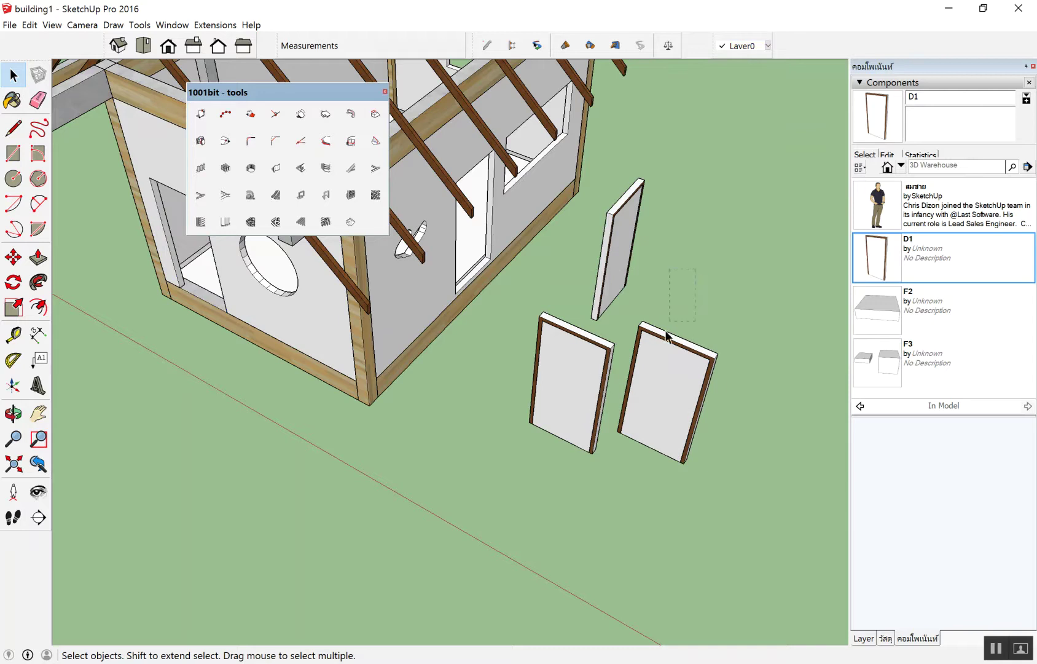
Step: Delete the three free-standing doors and place a fresh D1 door on the ground
left_click_drag(569, 427, 569, 424)
key("Delete")
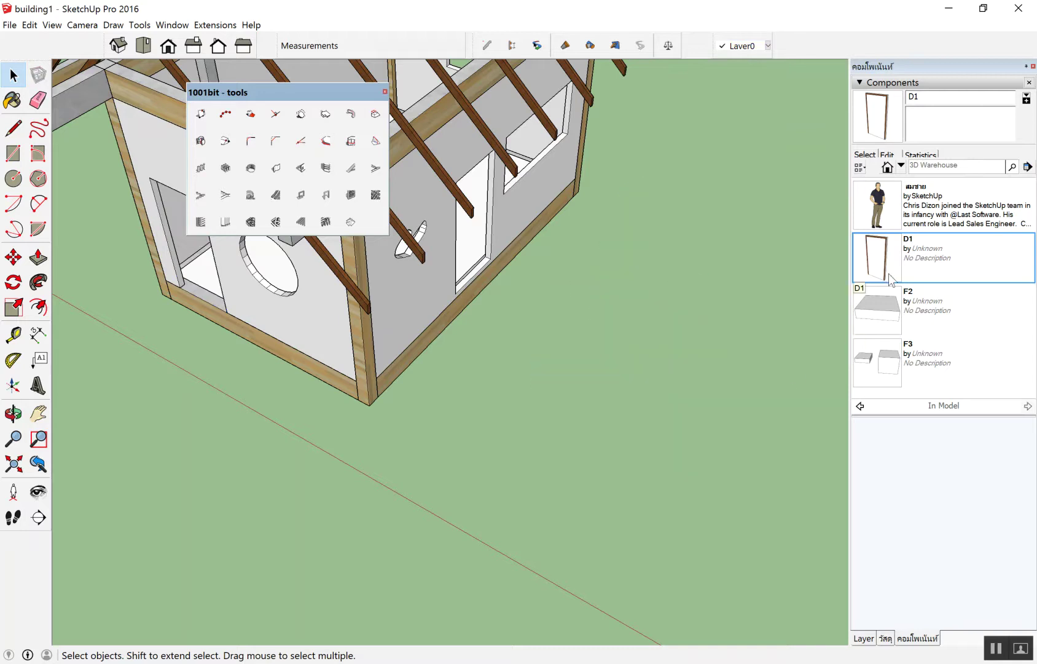
left_click(882, 256)
left_click(556, 424)
scroll(566, 417, "up", 4)
Step: Explode the standalone door and select all its geometry
key("space")
right_click(624, 328)
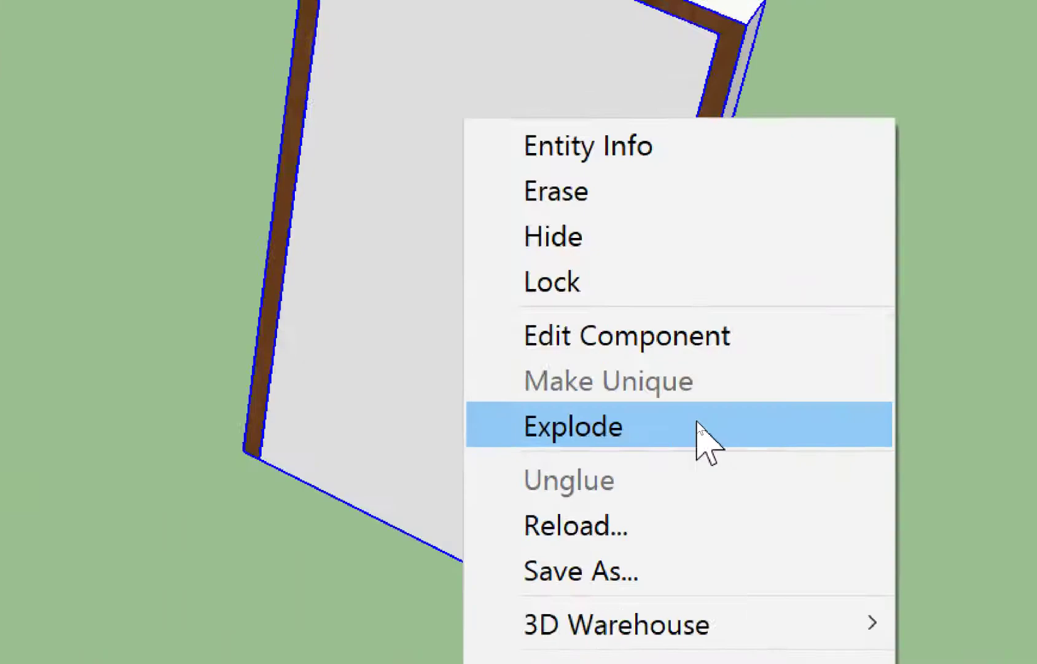
left_click(698, 423)
left_click(706, 389)
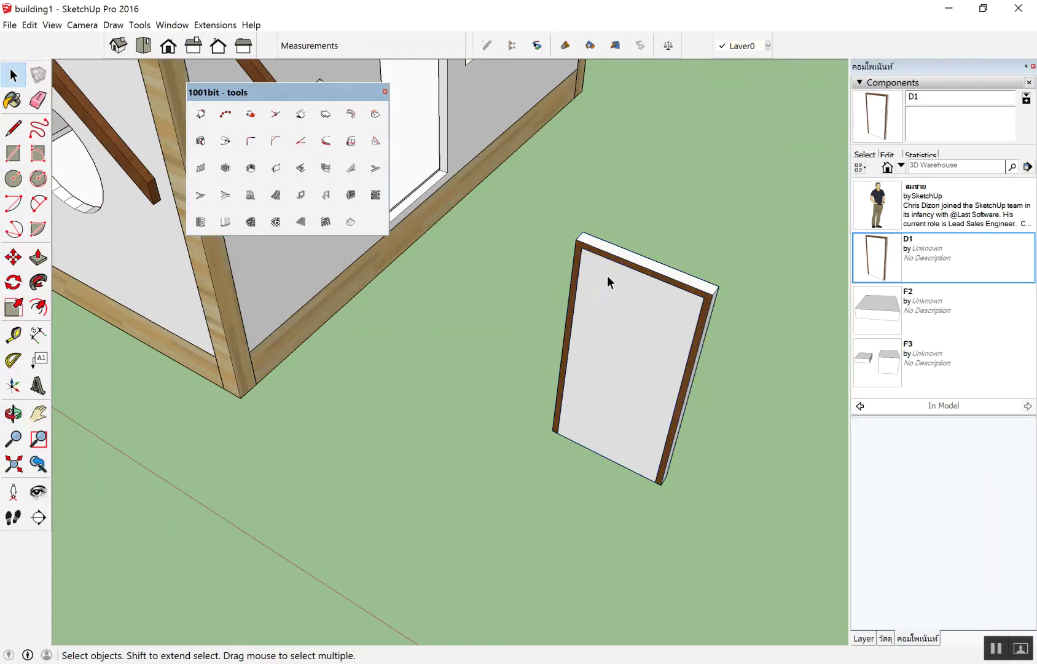
left_click(621, 260)
left_click_drag(478, 198, 787, 568)
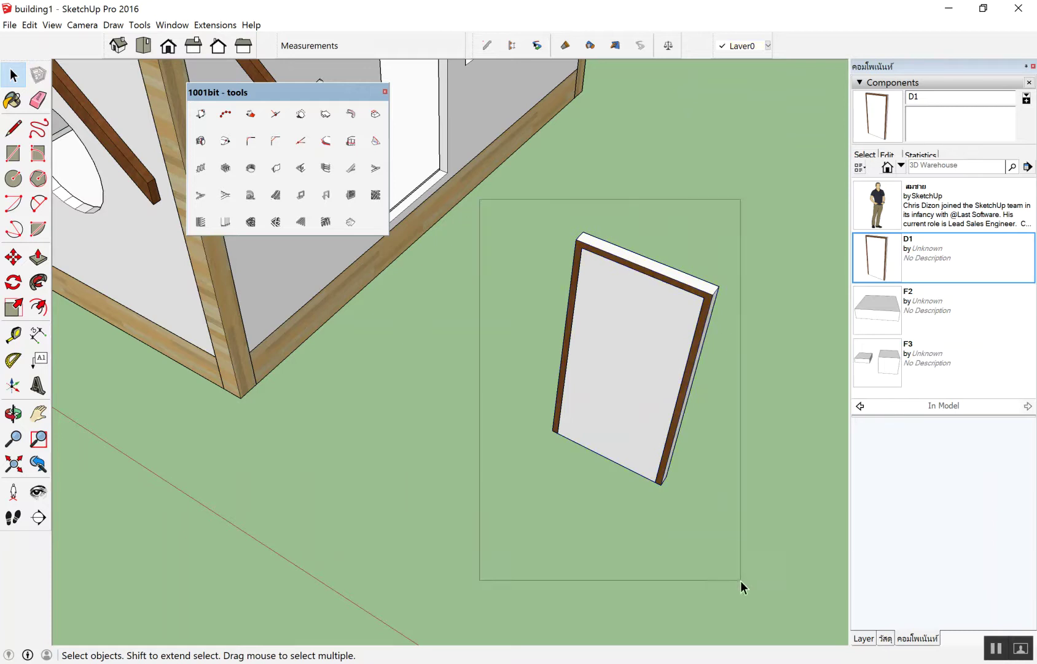
Step: Make the selected geometry a component named D2 that glues to surfaces
right_click(590, 282)
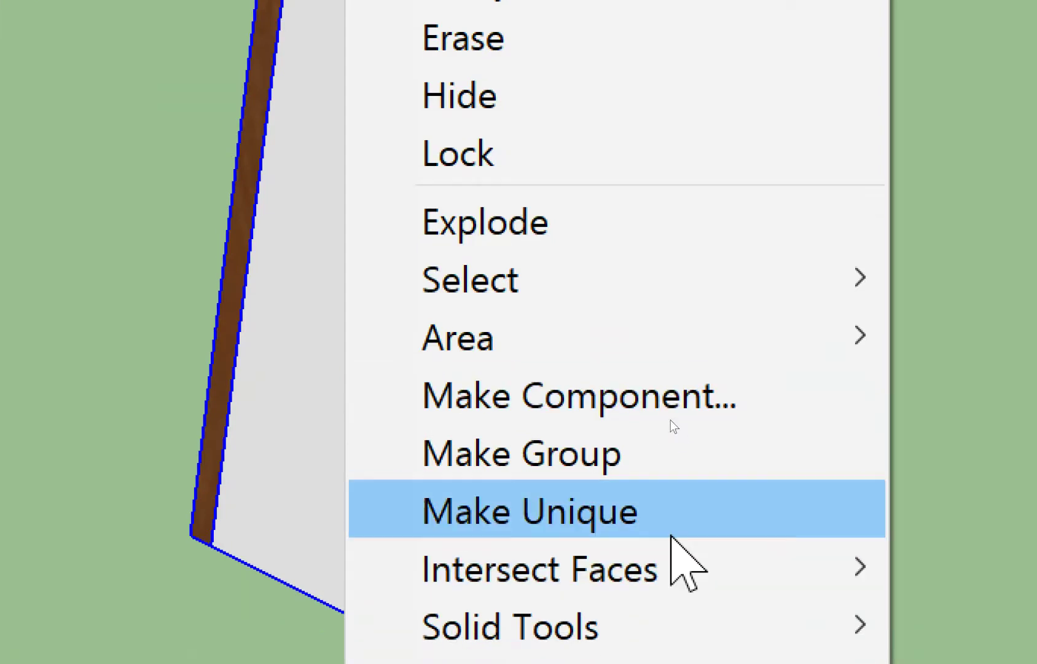
left_click(660, 406)
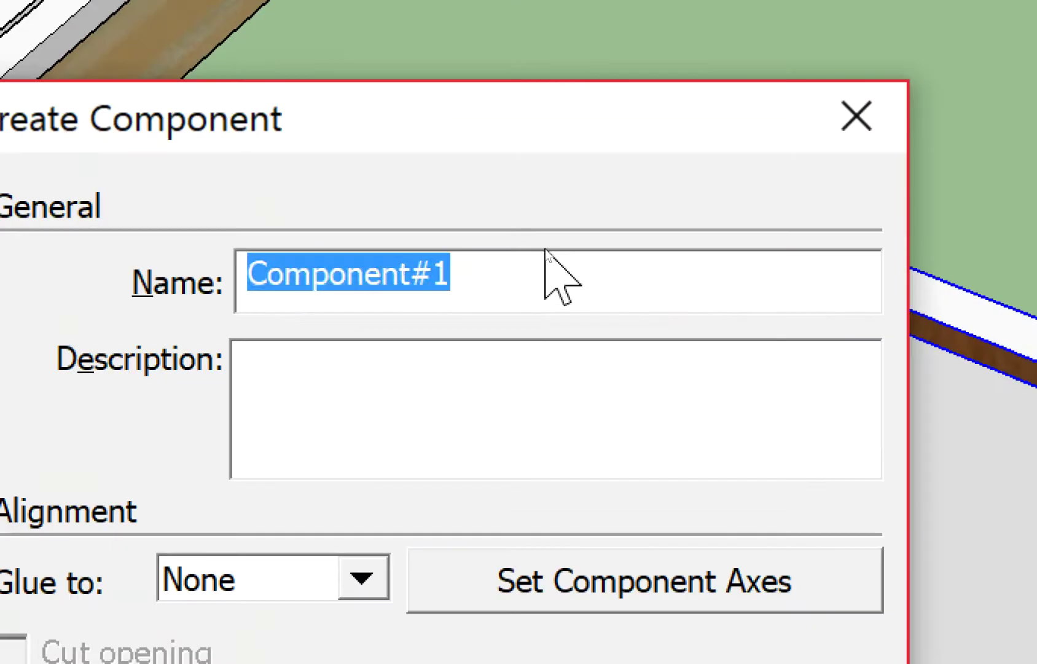
type("D2")
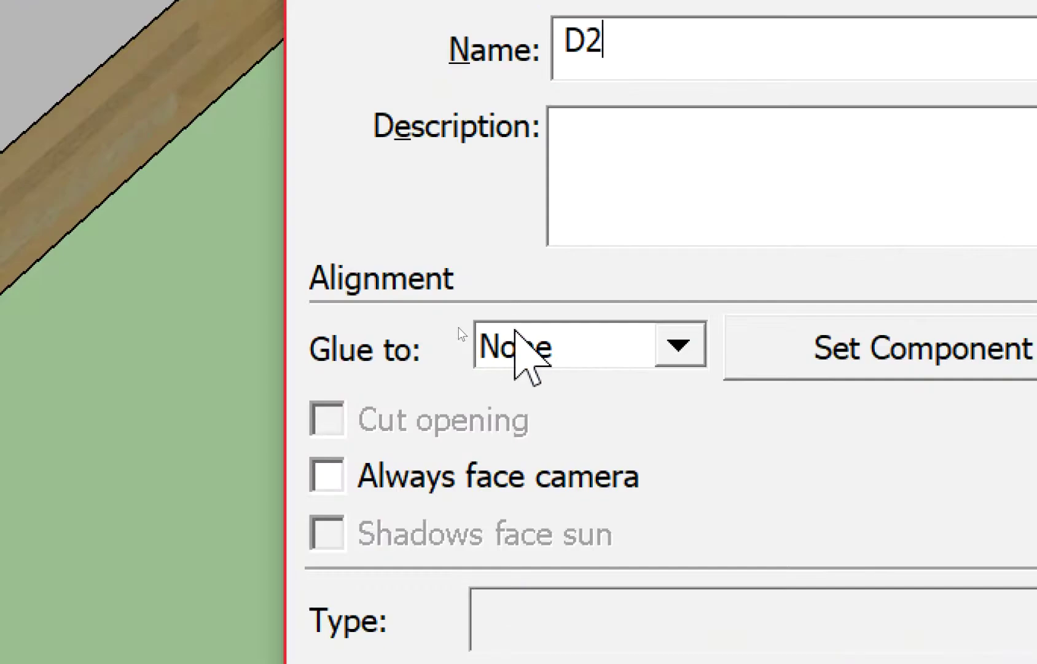
left_click(515, 331)
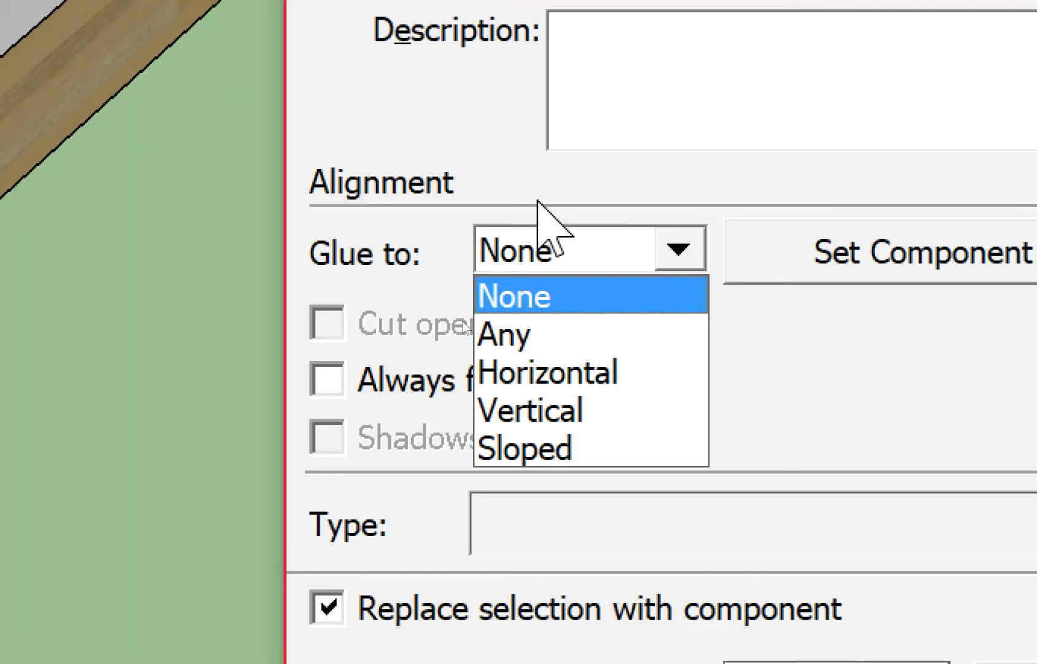
left_click(537, 200)
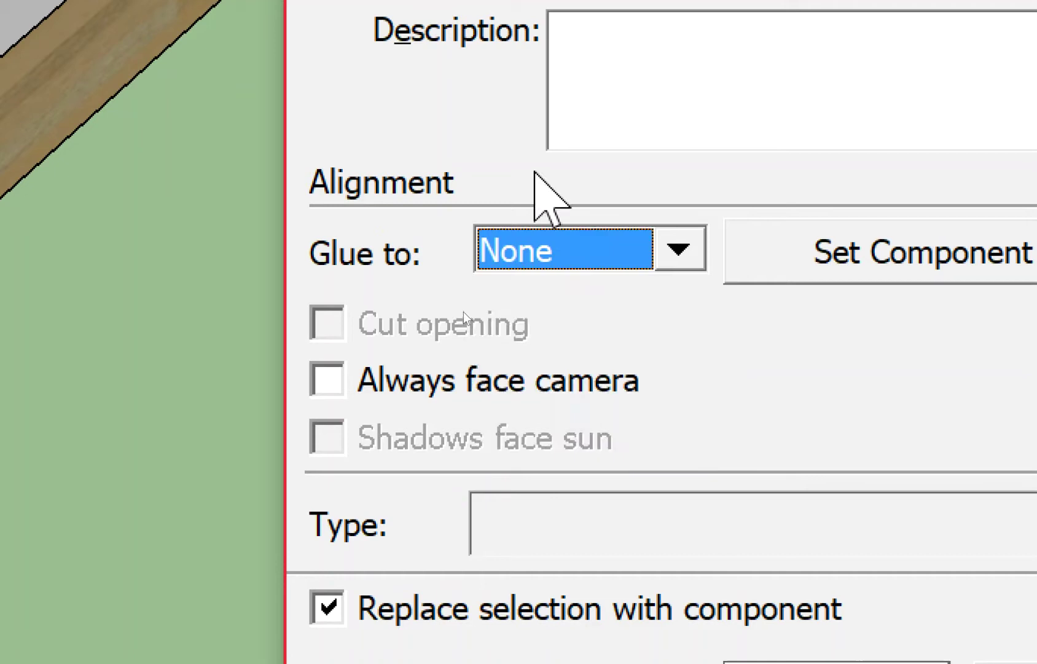
left_click(596, 264)
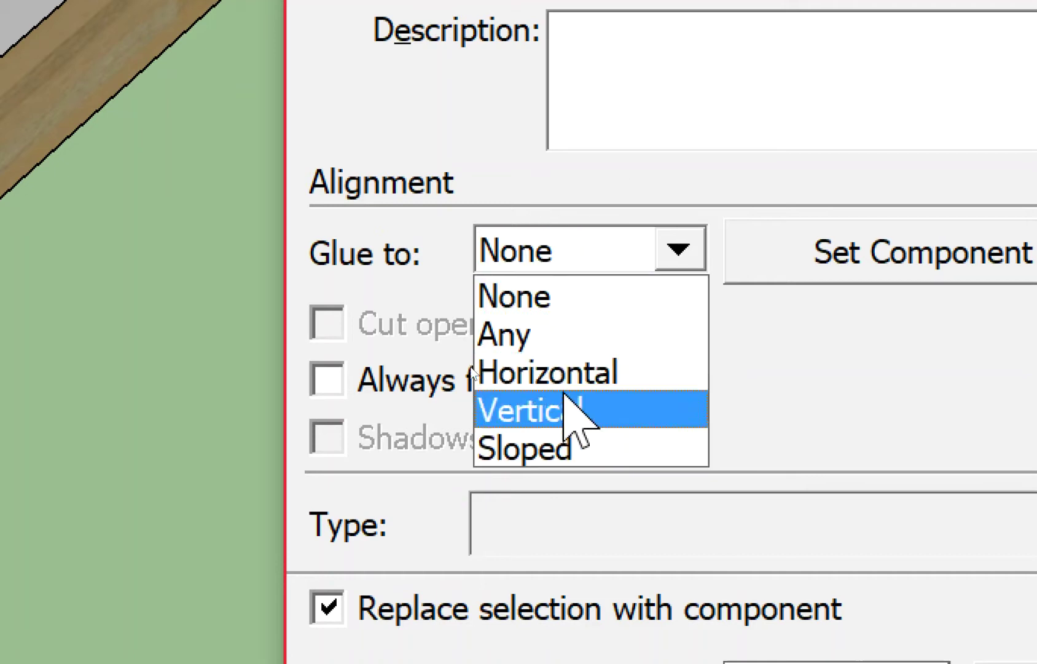
left_click(564, 335)
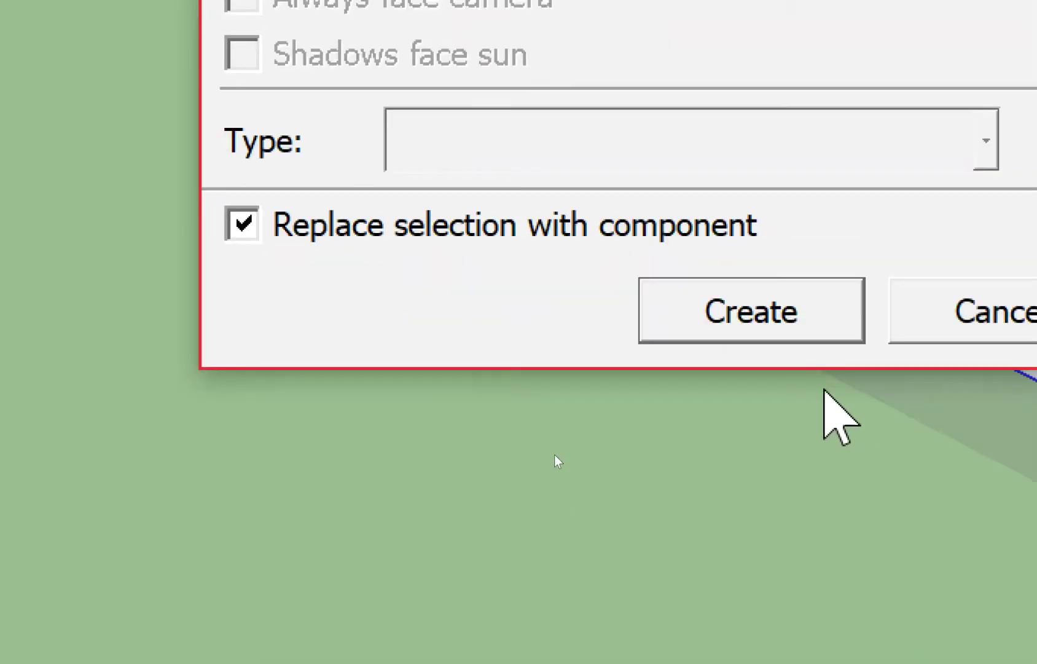
left_click(808, 327)
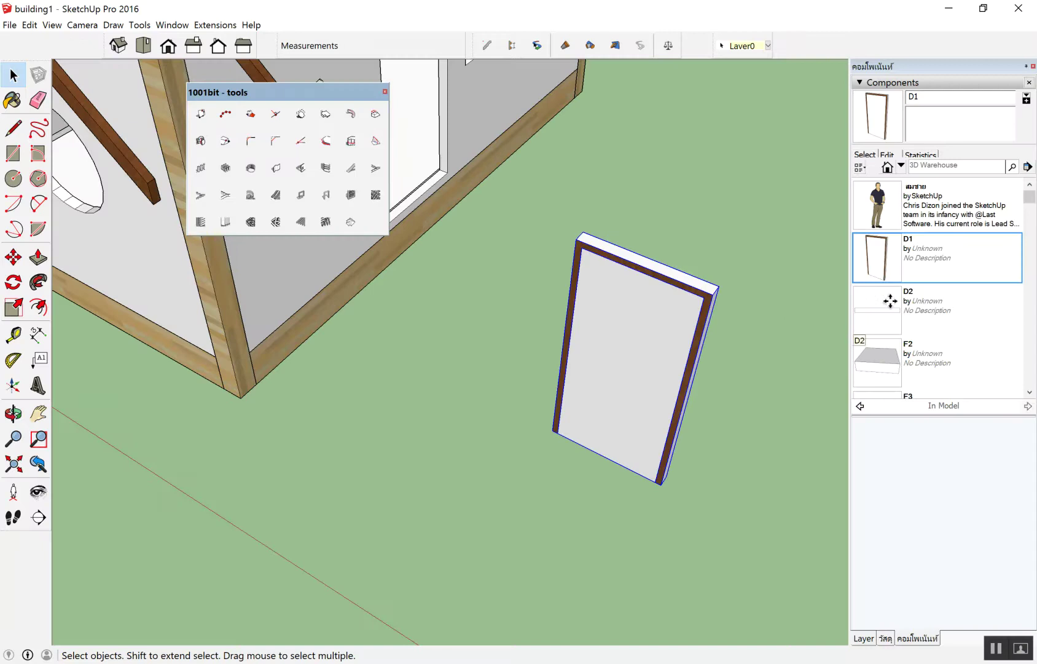
Step: Place a D2 door on the ground beside the original door
left_click(890, 300)
scroll(399, 381, "down", 3)
scroll(409, 329, "down", 2)
left_click(385, 412)
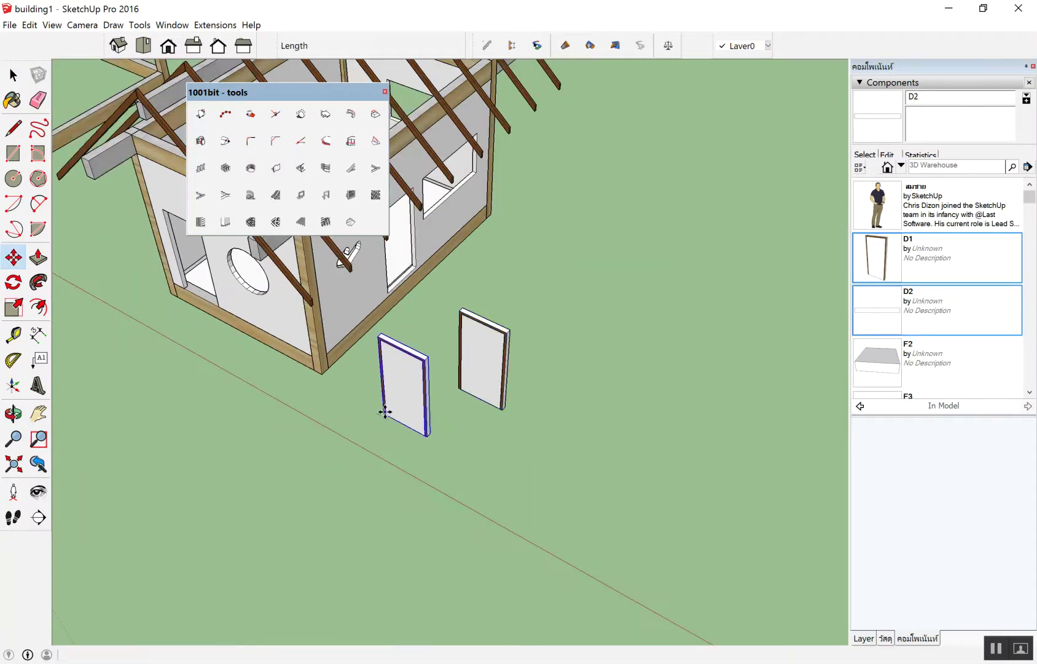
Step: Pick D2 again and orbit around the house for another placement
left_click(891, 302)
middle_click_drag(521, 271, 330, 68)
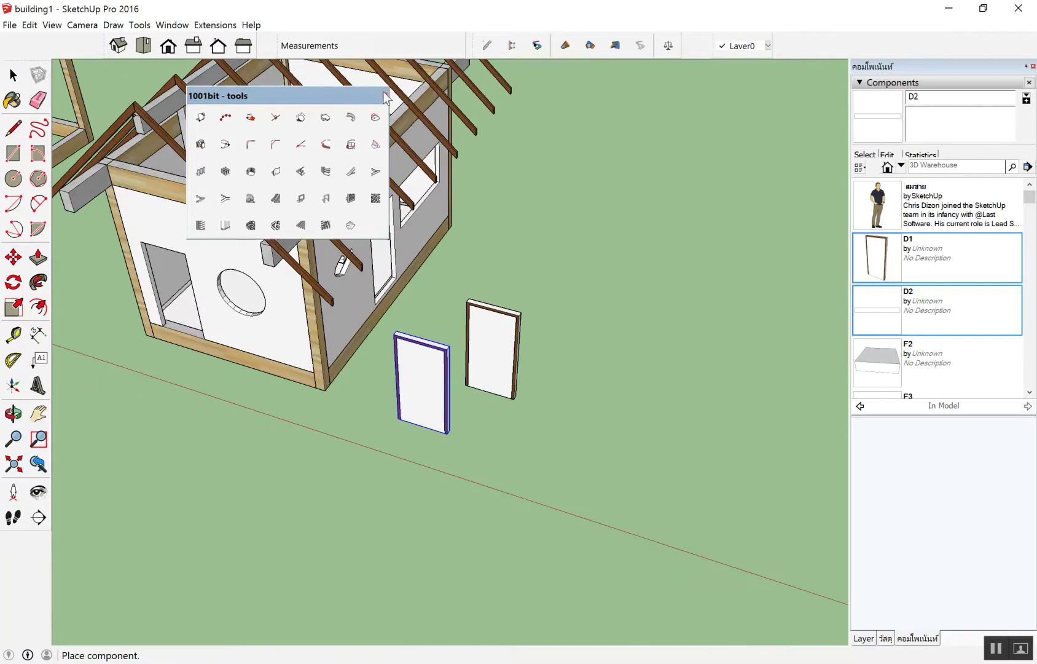
left_click(385, 93)
middle_click_drag(205, 268, 179, 412)
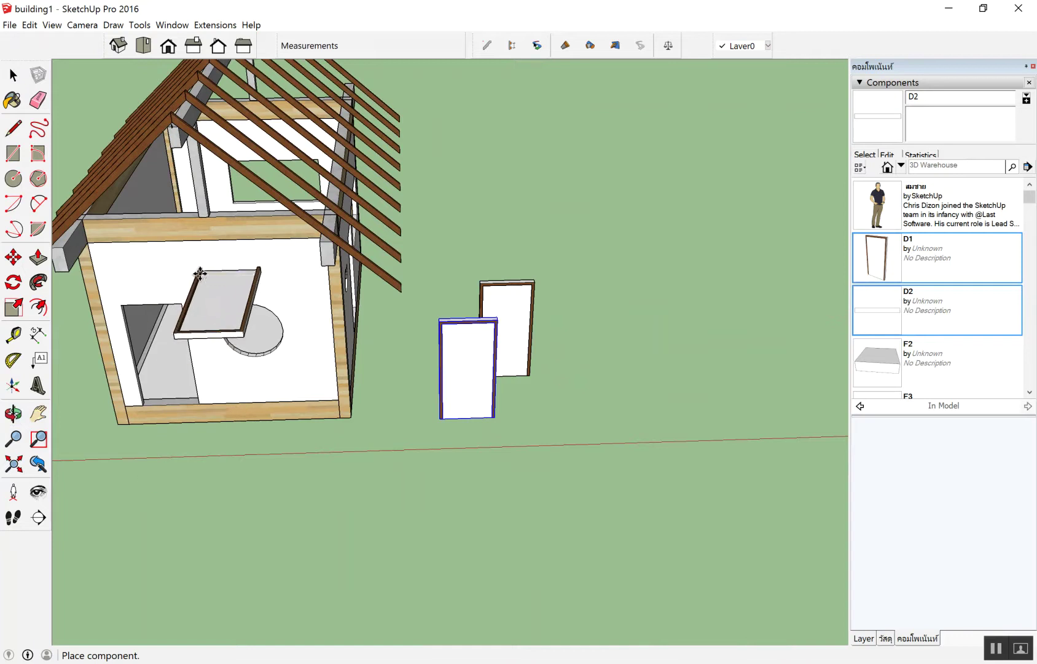
middle_click_drag(197, 273, 410, 294)
scroll(301, 290, "up", 3)
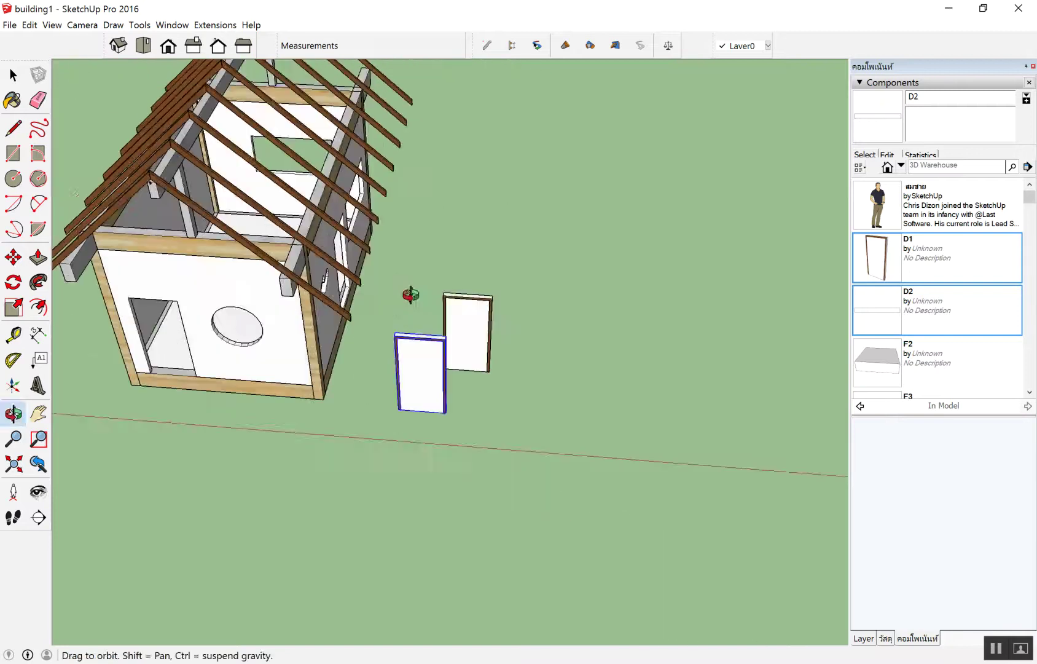
scroll(102, 255, "up", 3)
scroll(222, 292, "up", 2)
middle_click_drag(220, 295, 435, 297)
scroll(409, 335, "up", 3)
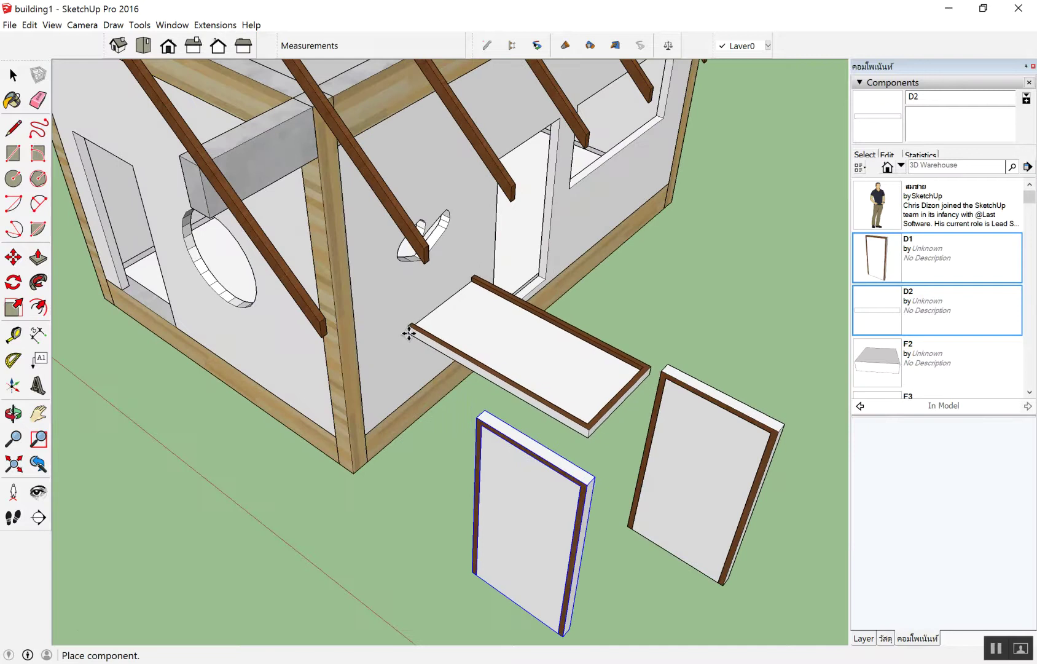
scroll(409, 332, "down", 3)
Step: Cancel the extra D2 placement and clear the door selection
key("space")
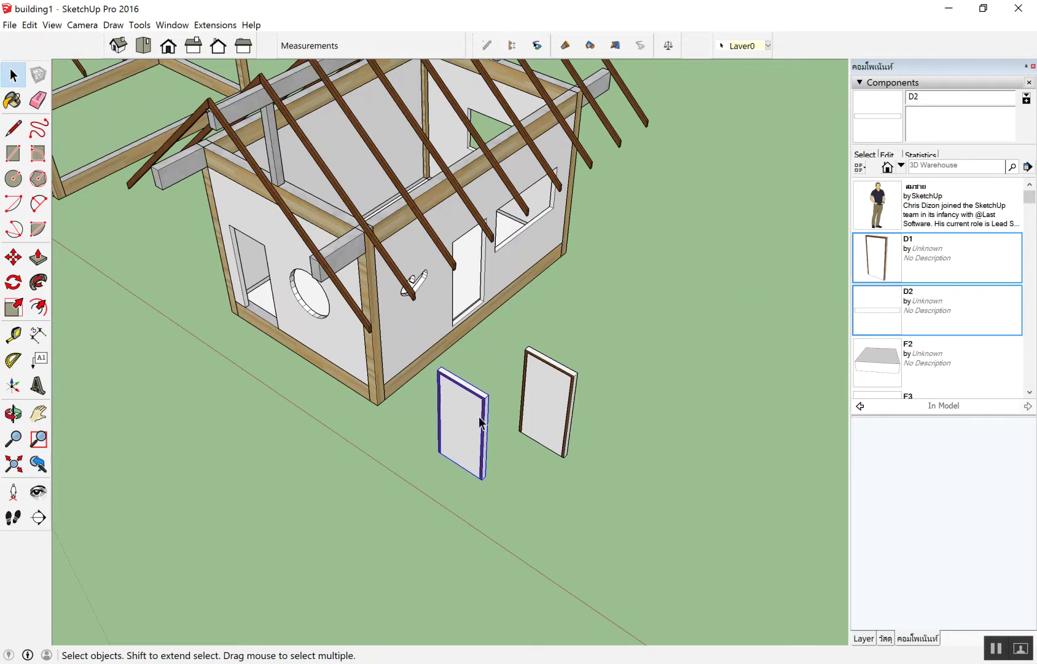
scroll(459, 405, "up", 3)
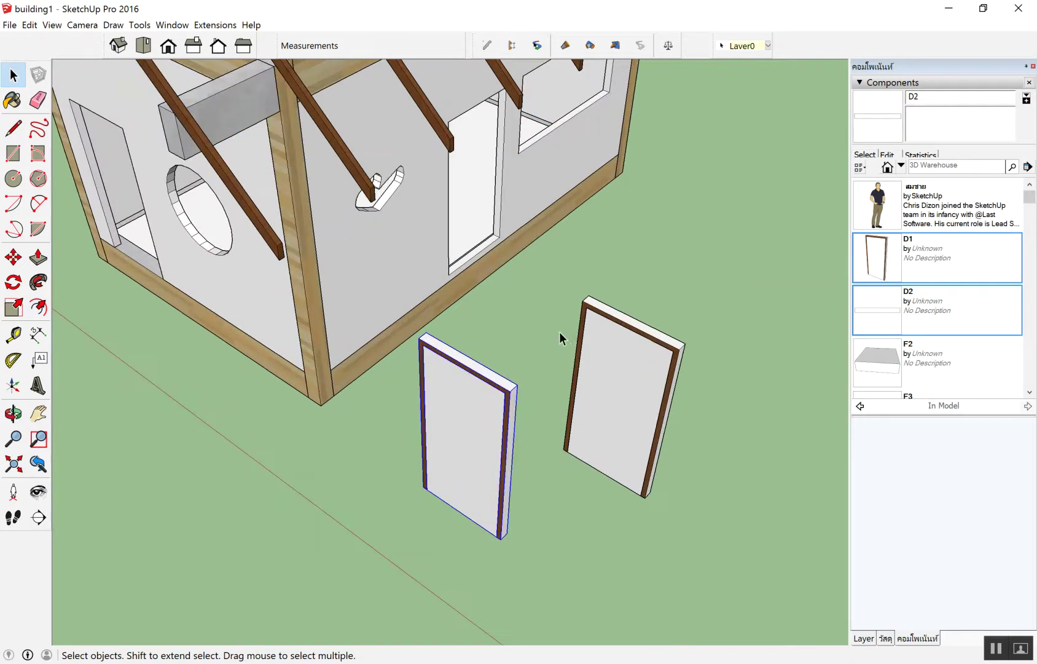
left_click(633, 382)
left_click(700, 282)
scroll(646, 364, "up", 2)
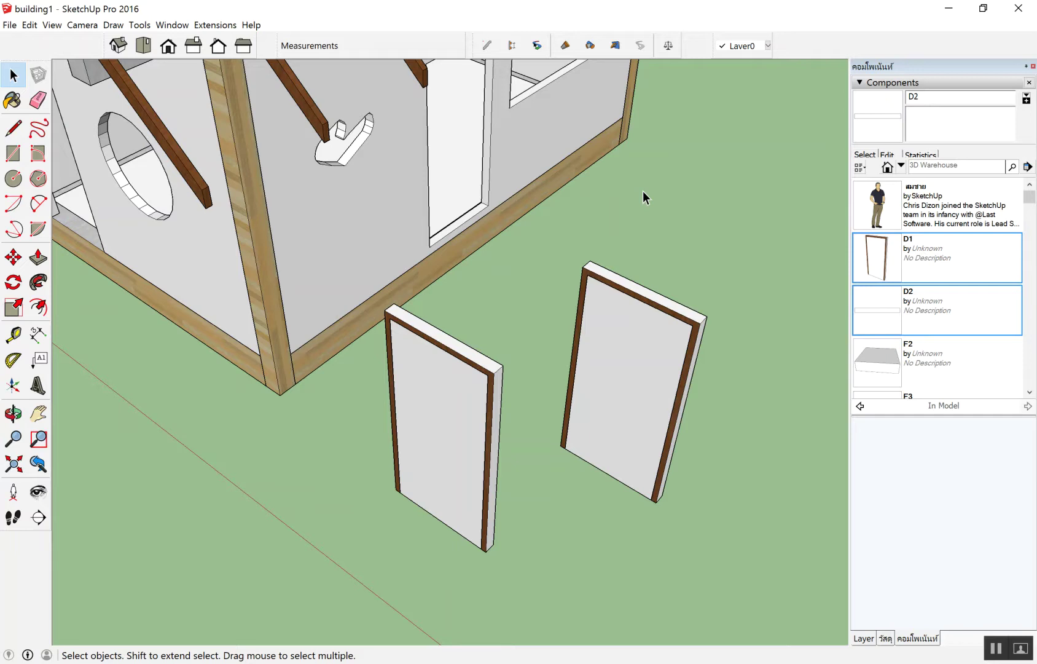
scroll(694, 293, "up", 1)
Step: Start Change Axes on the right door and zoom toward its bottom corner
right_click(606, 359)
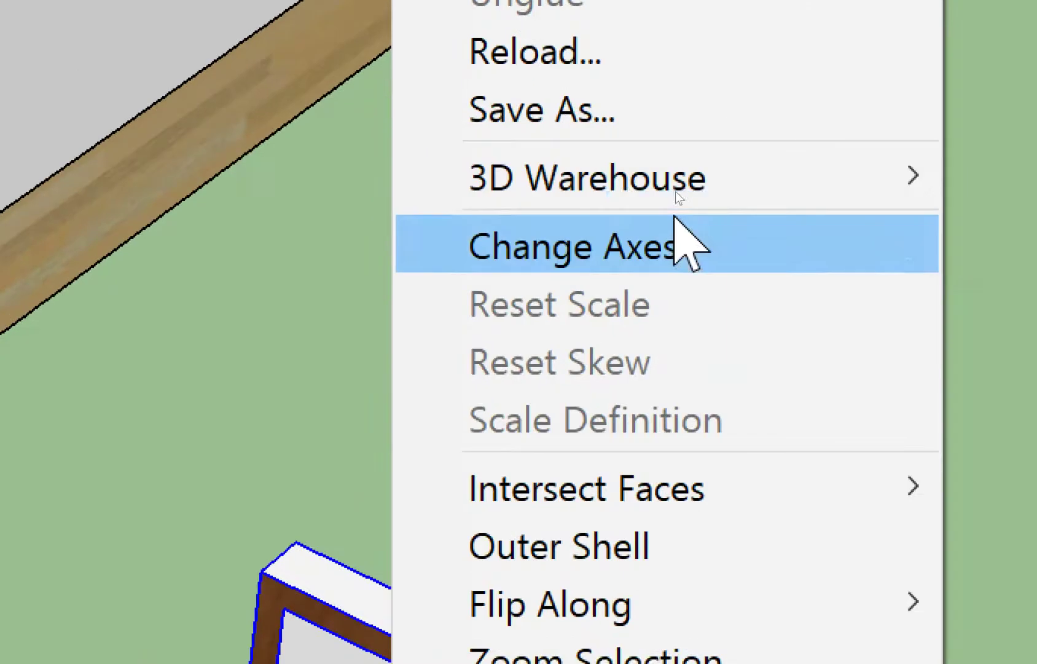
left_click(679, 258)
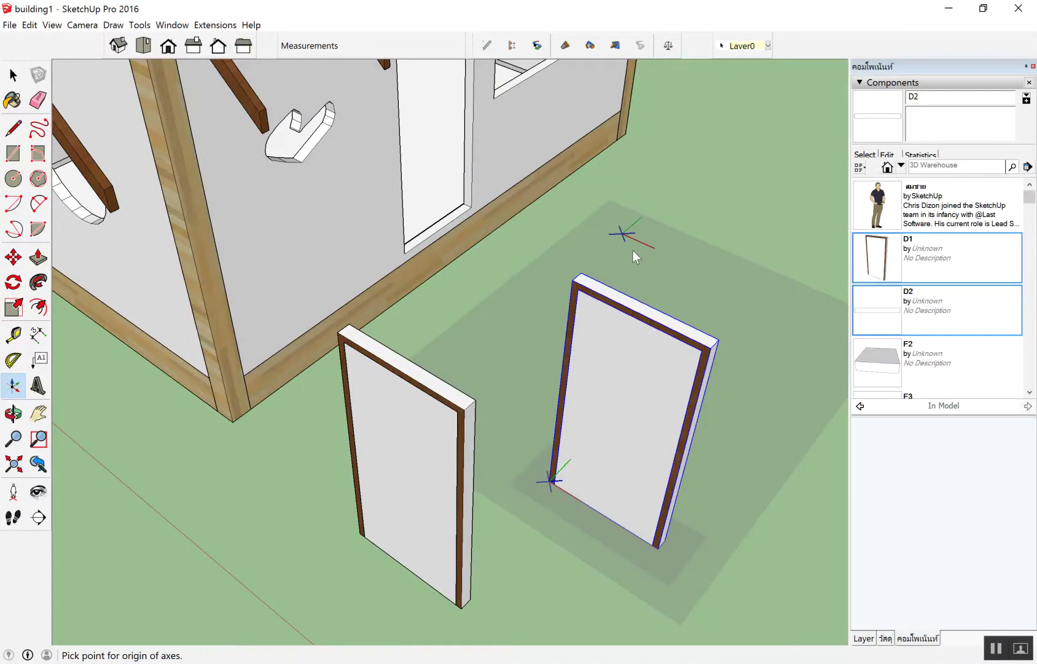
middle_click_drag(633, 250, 655, 317)
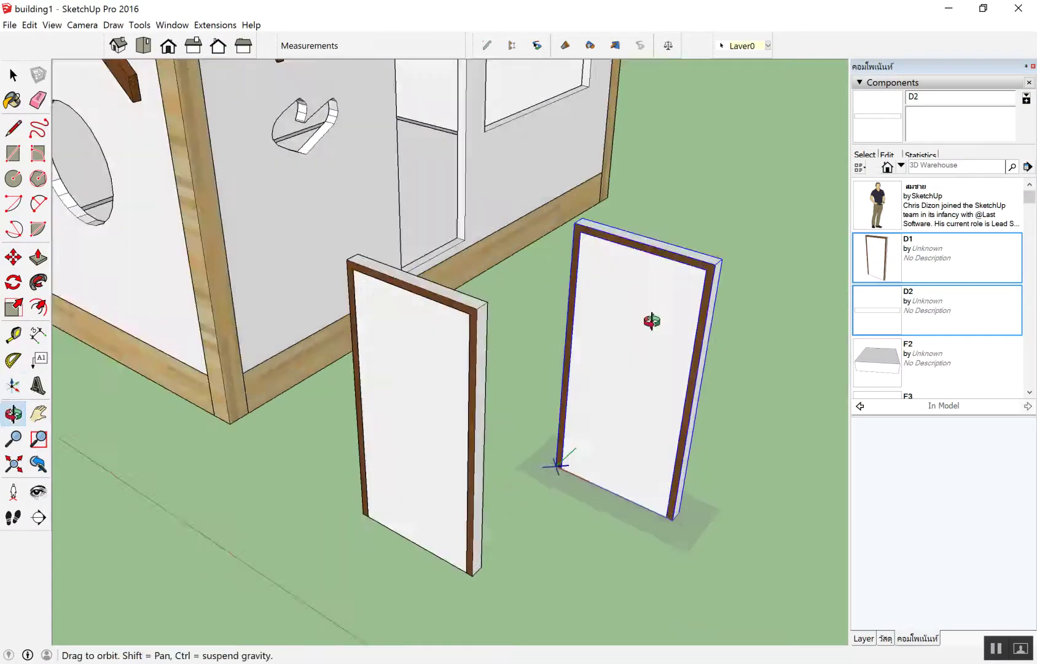
scroll(613, 487, "up", 3)
scroll(586, 497, "up", 2)
scroll(419, 443, "down", 2)
scroll(454, 482, "down", 1)
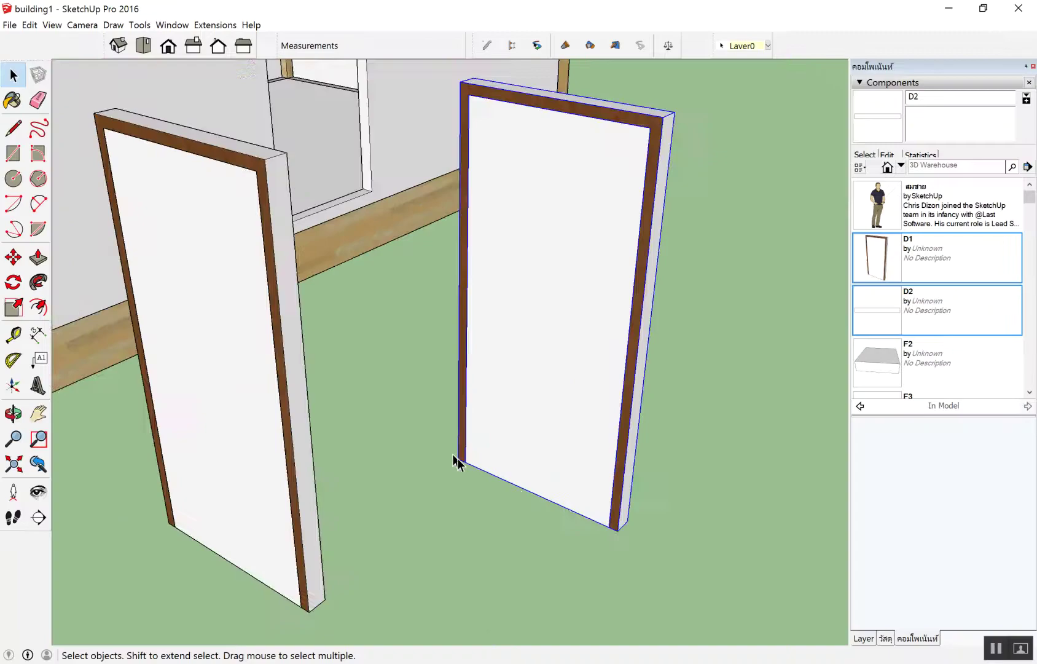
scroll(453, 458, "down", 5)
mouse_move(505, 477)
middle_mouse_down()
mouse_move(519, 498)
mouse_move(543, 496)
middle_mouse_up()
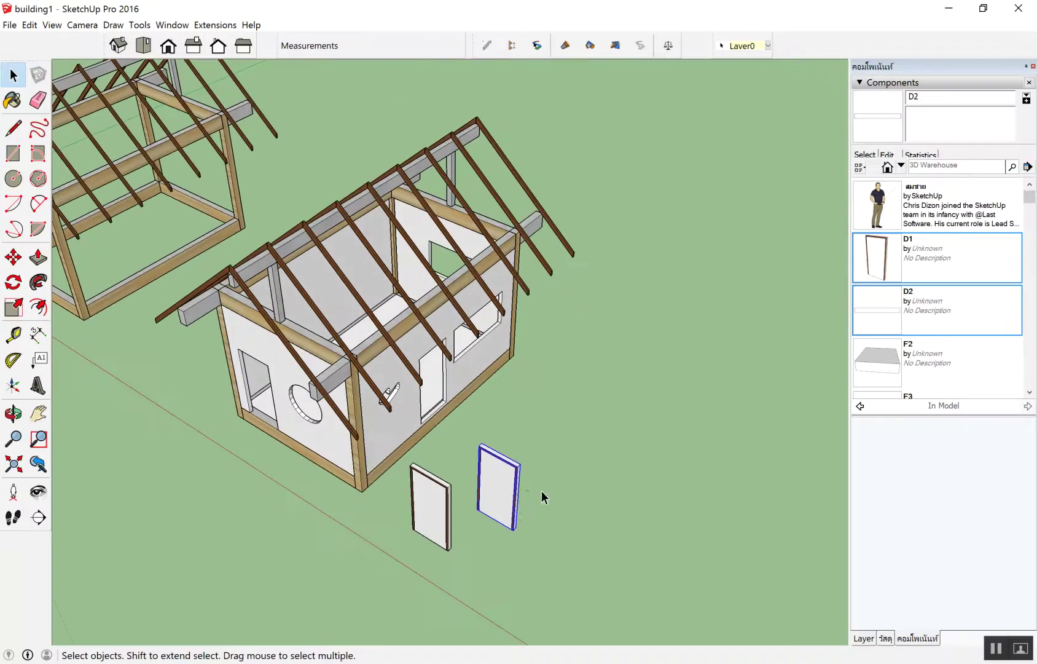
Step: Delete both loose doors and drop a D2 door copy on the ground
left_click(418, 552, "shift")
key("Delete")
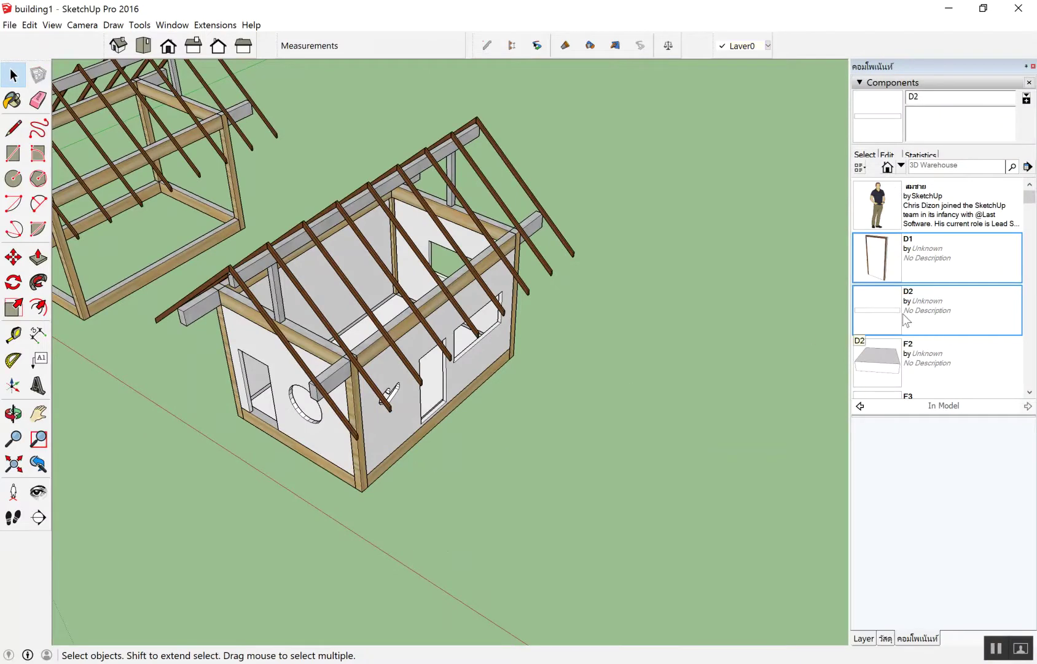
left_click(890, 308)
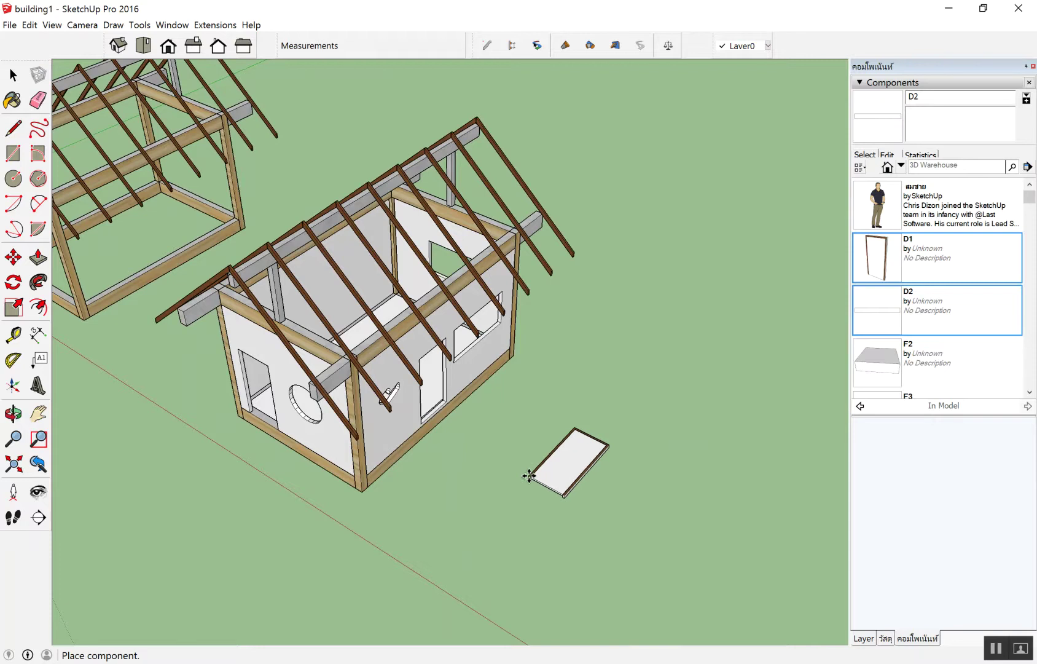
left_click(528, 475)
middle_click_drag(542, 519, 531, 486)
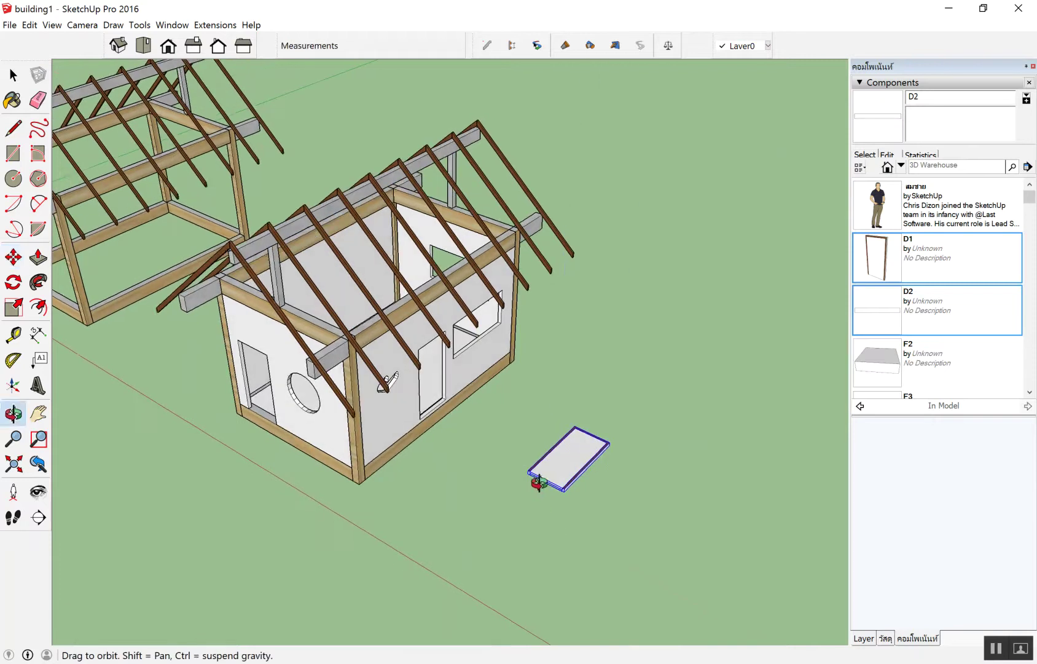
Step: Set a D2 door component into the wall opening
left_click(880, 323)
mouse_move(479, 398)
middle_mouse_down()
mouse_move(779, 292)
mouse_move(563, 357)
middle_mouse_up()
scroll(500, 417, "up", 5)
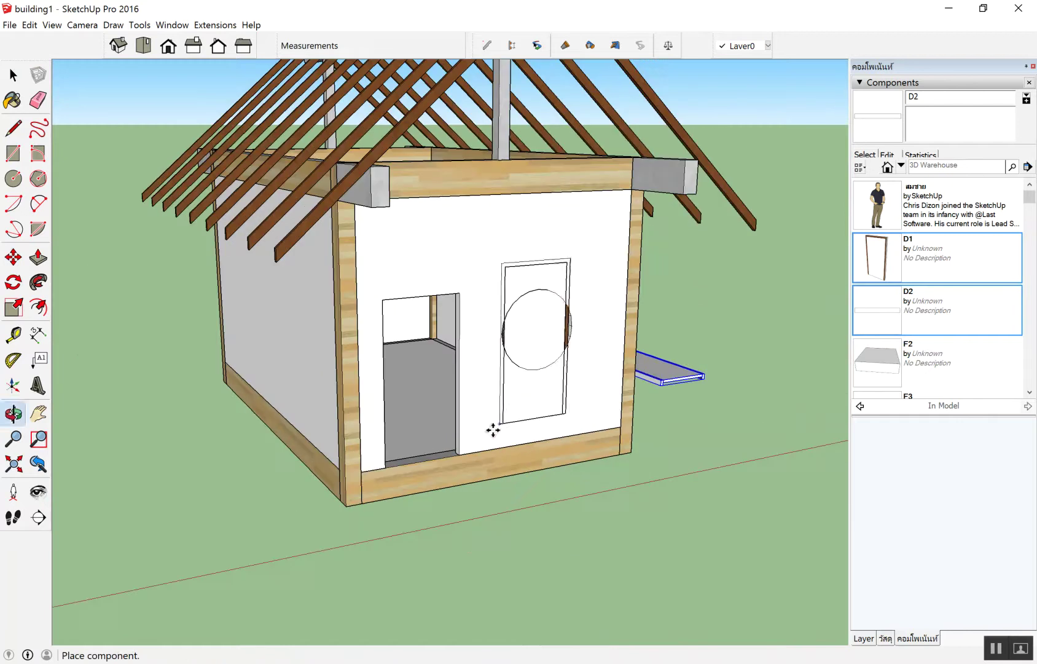
middle_click_drag(485, 427, 430, 437)
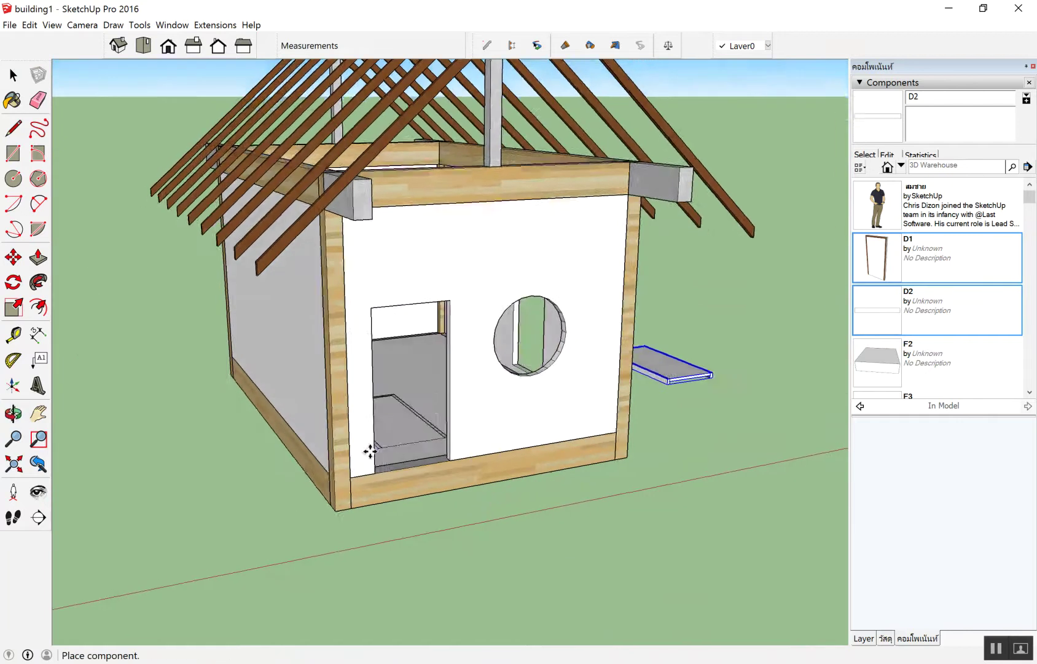
scroll(389, 447, "up", 5)
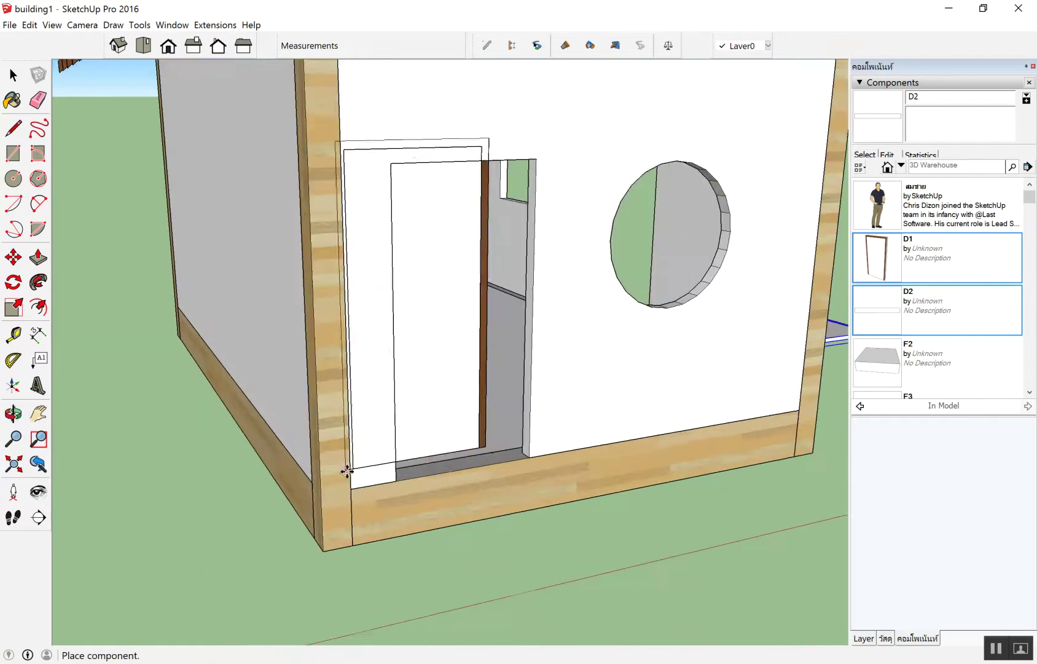
left_click(393, 479)
scroll(393, 479, "down", 3)
middle_click_drag(393, 479, 190, 435)
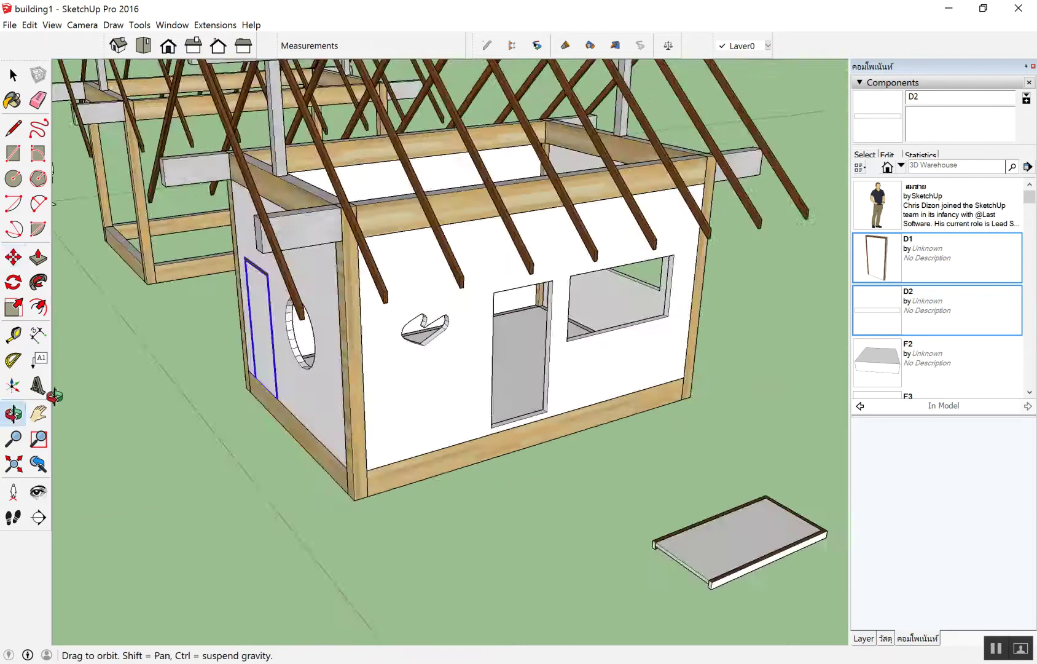
scroll(491, 374, "up", 5)
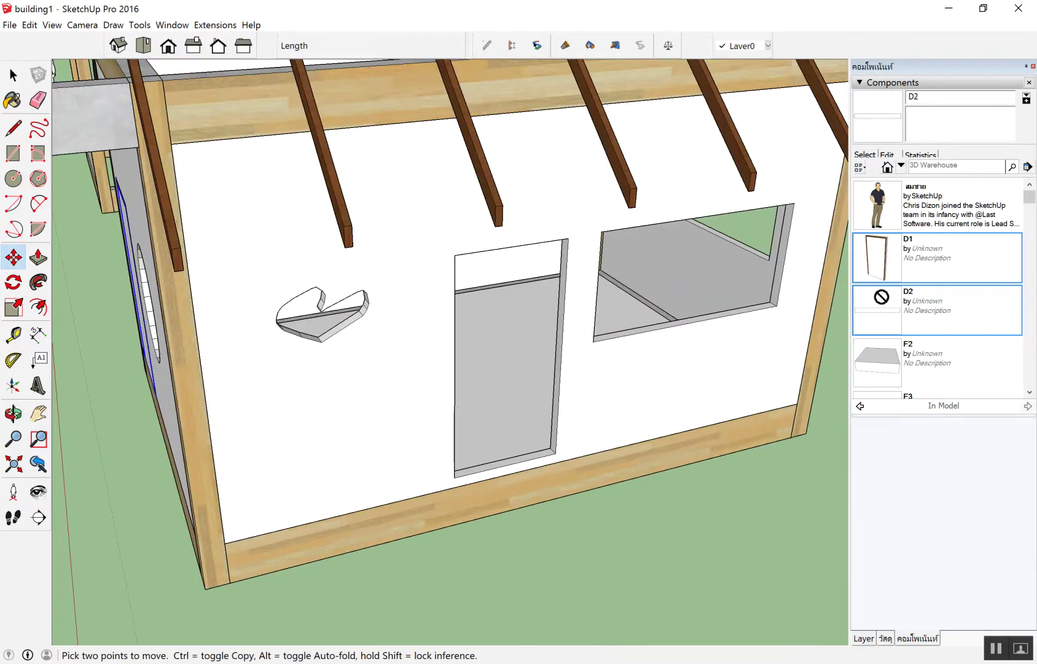
Step: Place the D1 door component into the front wall opening
left_click(937, 258)
scroll(430, 430, "up", 2)
scroll(469, 509, "up", 2)
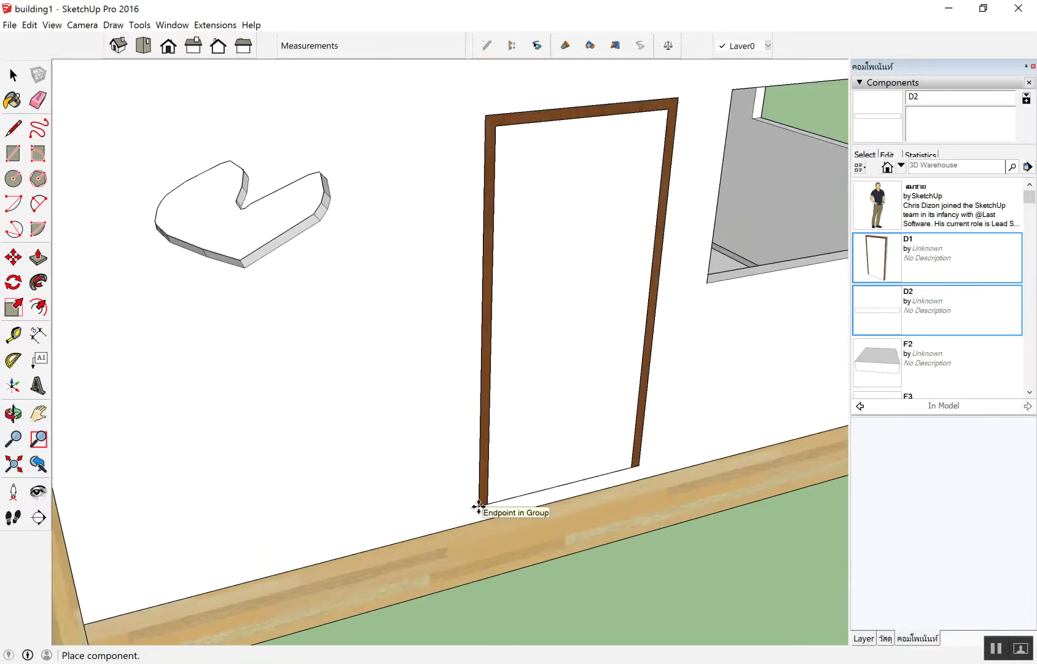
left_click(479, 507)
scroll(431, 375, "down", 5)
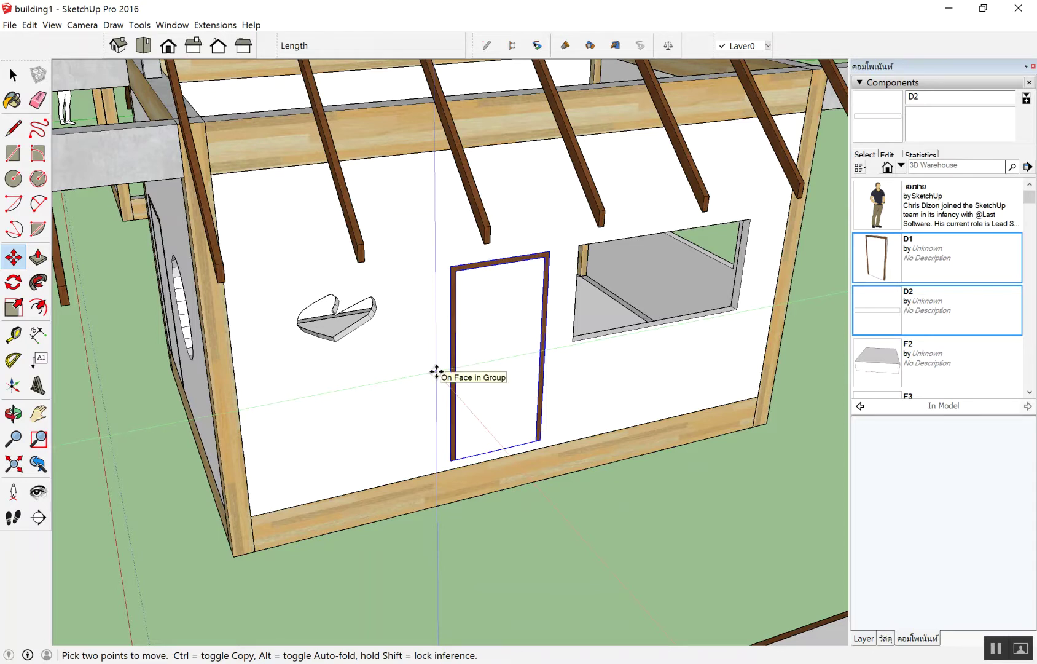
scroll(636, 278, "down", 5)
middle_click_drag(637, 277, 624, 323)
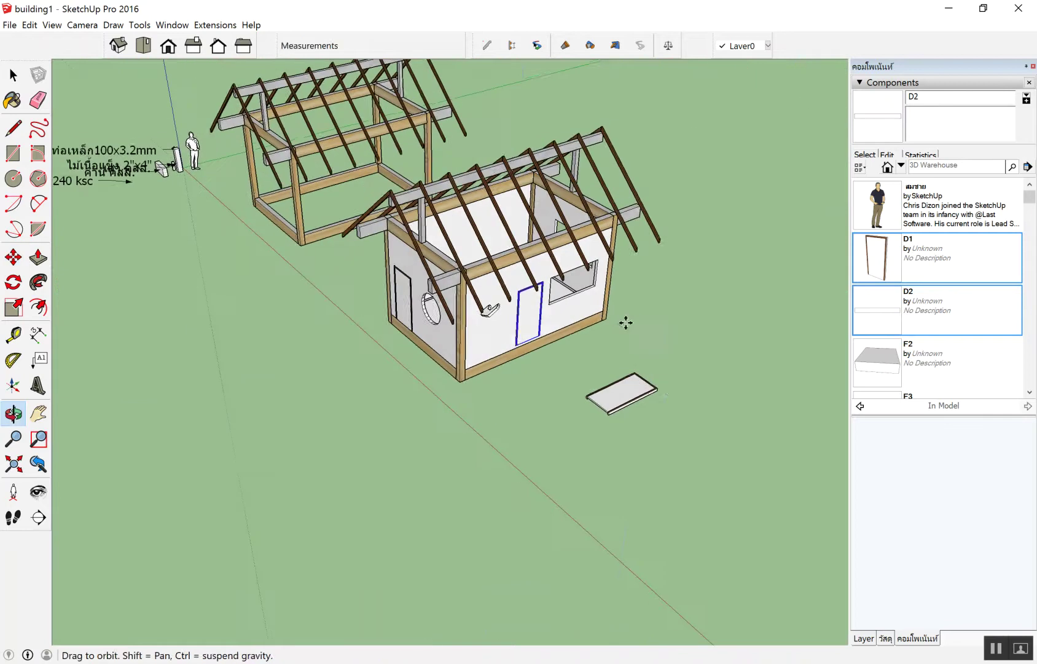
Step: Delete the stray board lying on the ground
scroll(663, 390, "up", 2)
key("space")
key("b")
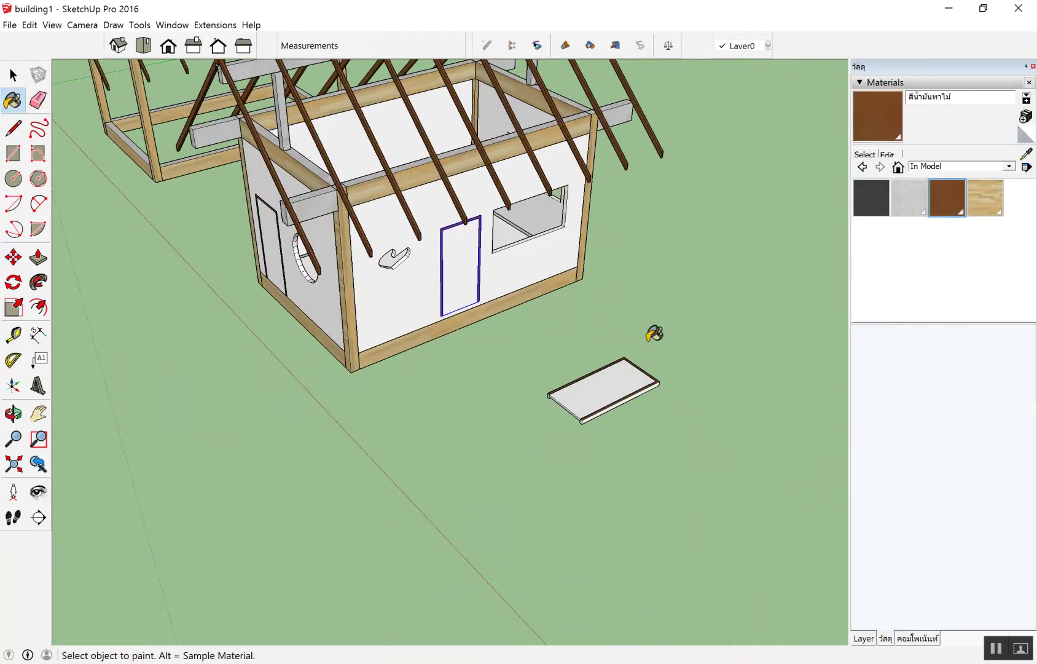
key("space")
left_click_drag(505, 448, 502, 446)
key("Delete")
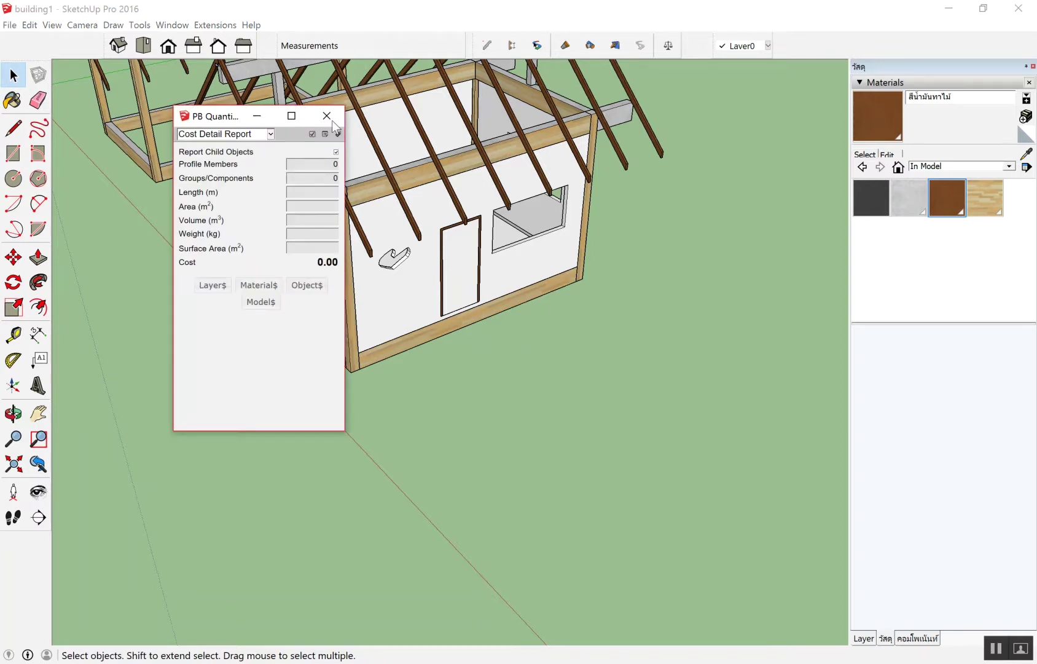
Step: Close the quantities report panel and zoom out over both buildings
left_click(335, 113)
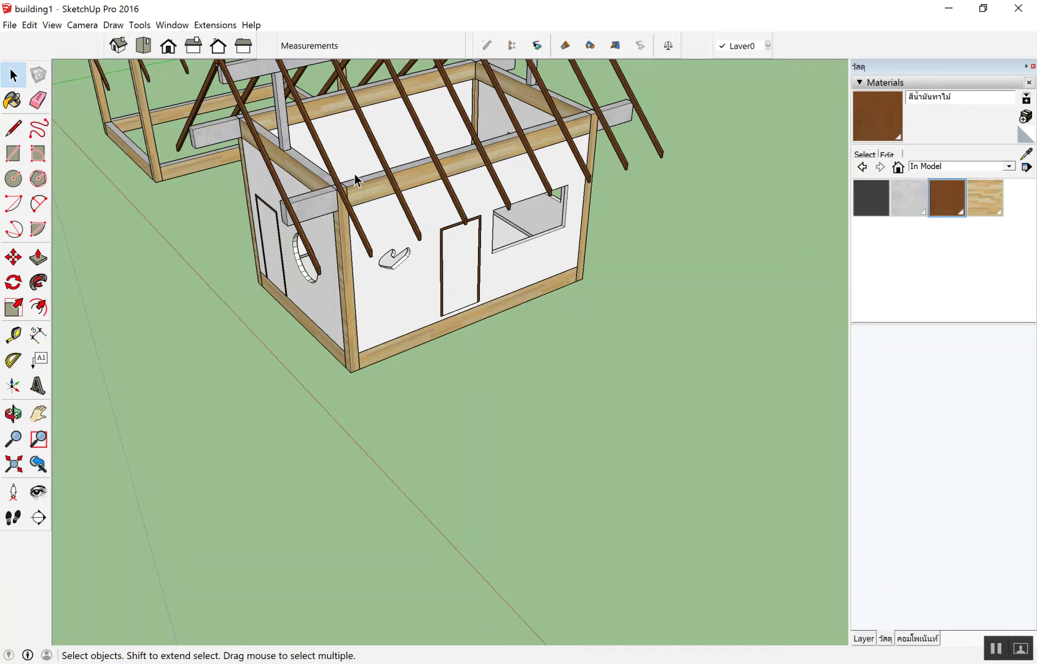
scroll(495, 253, "down", 3)
scroll(532, 246, "down", 2)
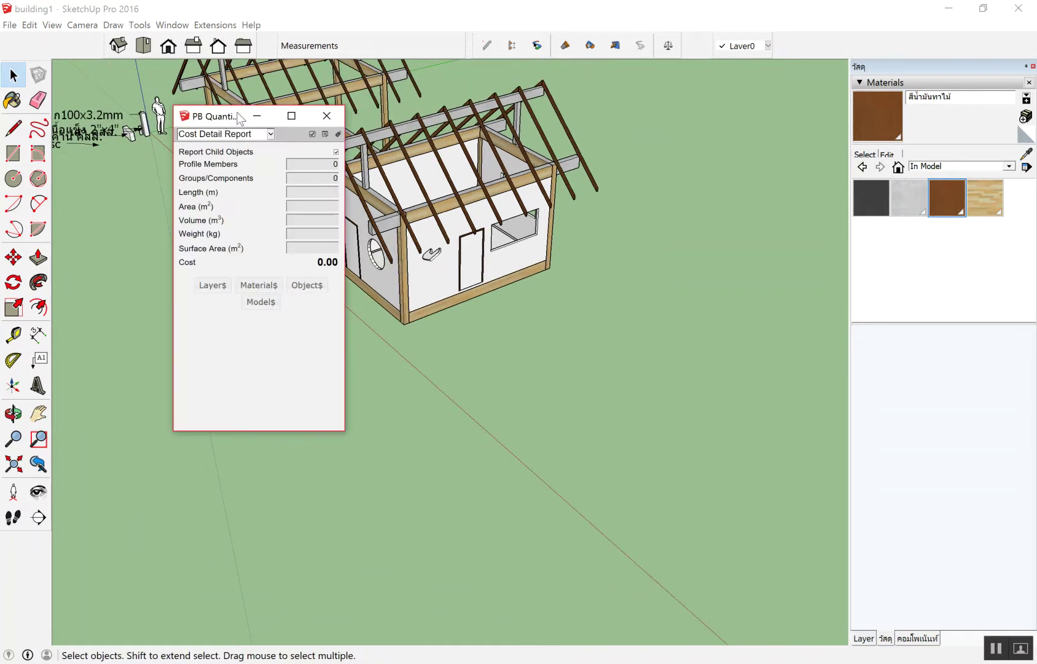
Step: Move the PB Quantifier panel right of the models and load door D2 into Object Cost Data
left_click_drag(243, 114, 697, 166)
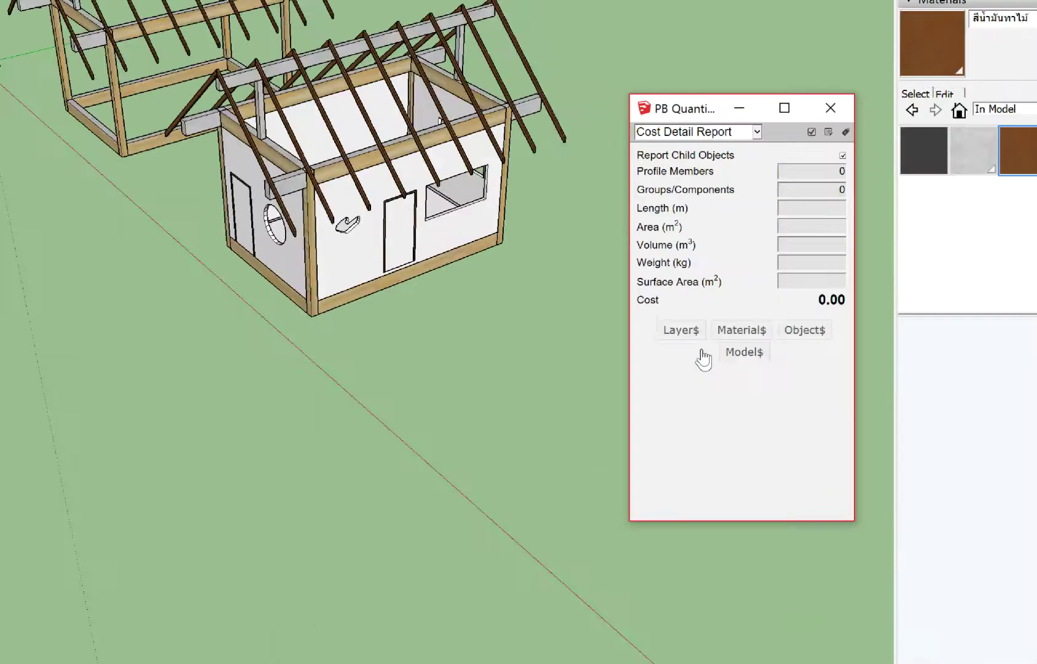
scroll(498, 296, "down", 3)
scroll(497, 296, "up", 3)
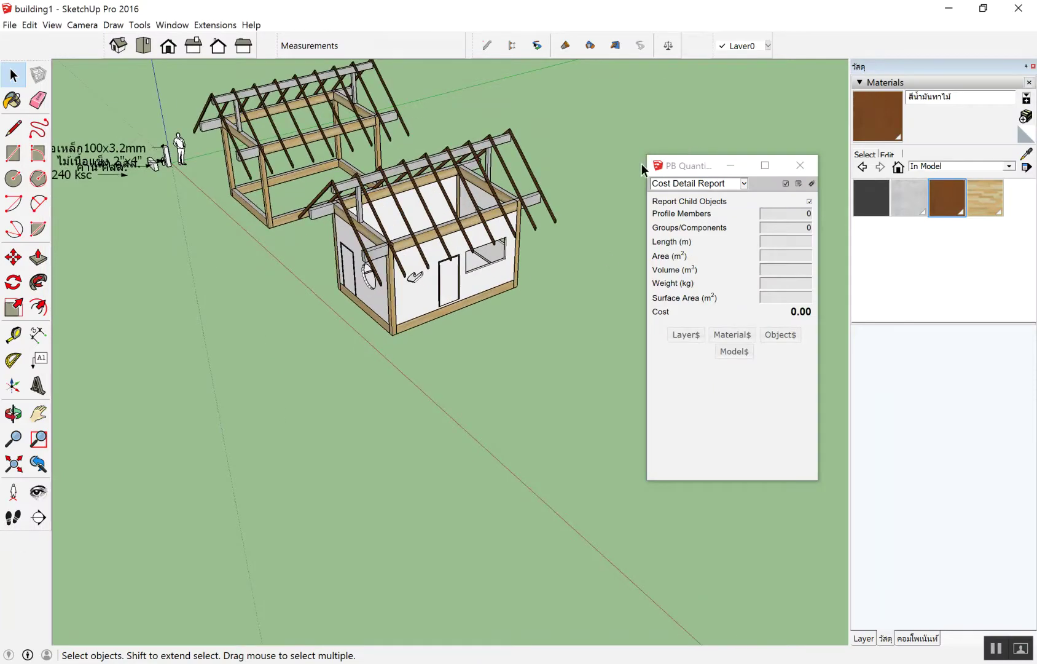
middle_click_drag(463, 428, 424, 424)
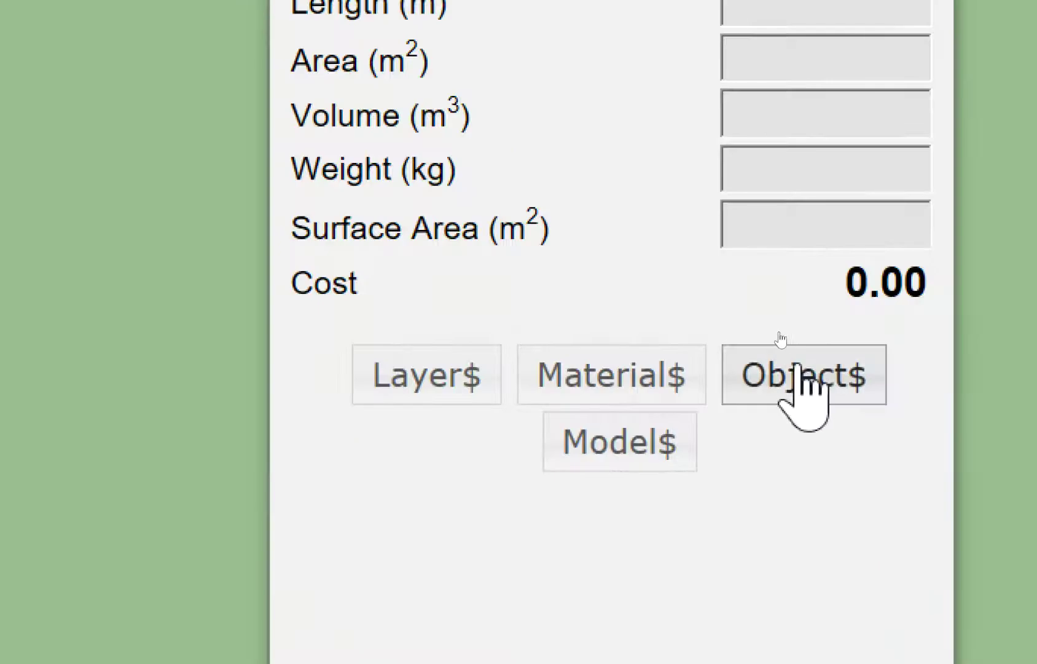
left_click(780, 334)
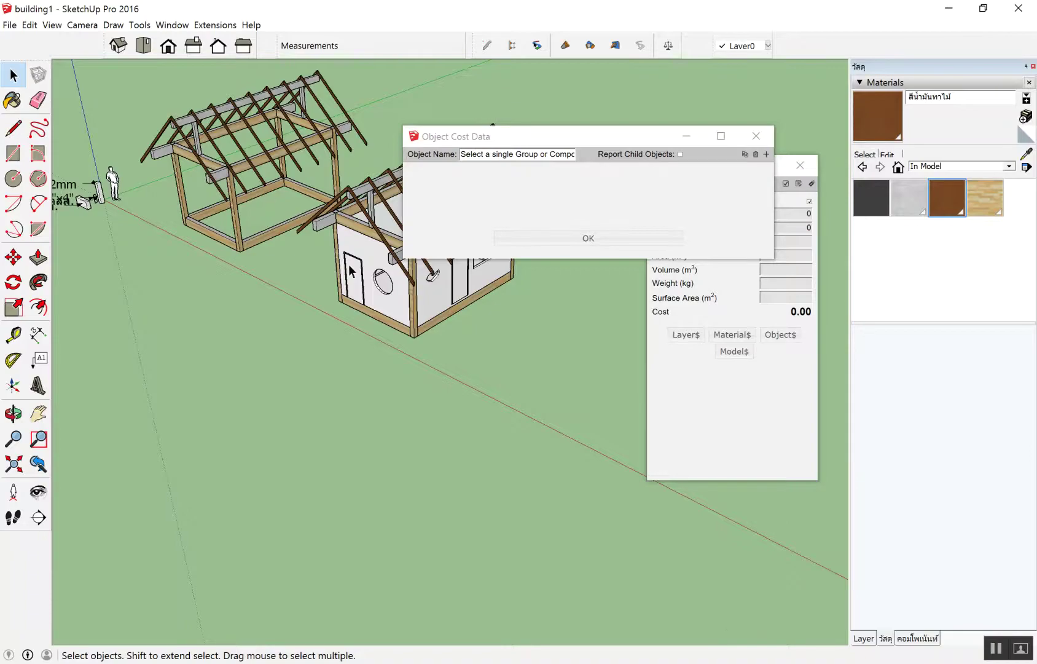
scroll(362, 277, "up", 3)
scroll(362, 277, "up", 2)
left_click(341, 244)
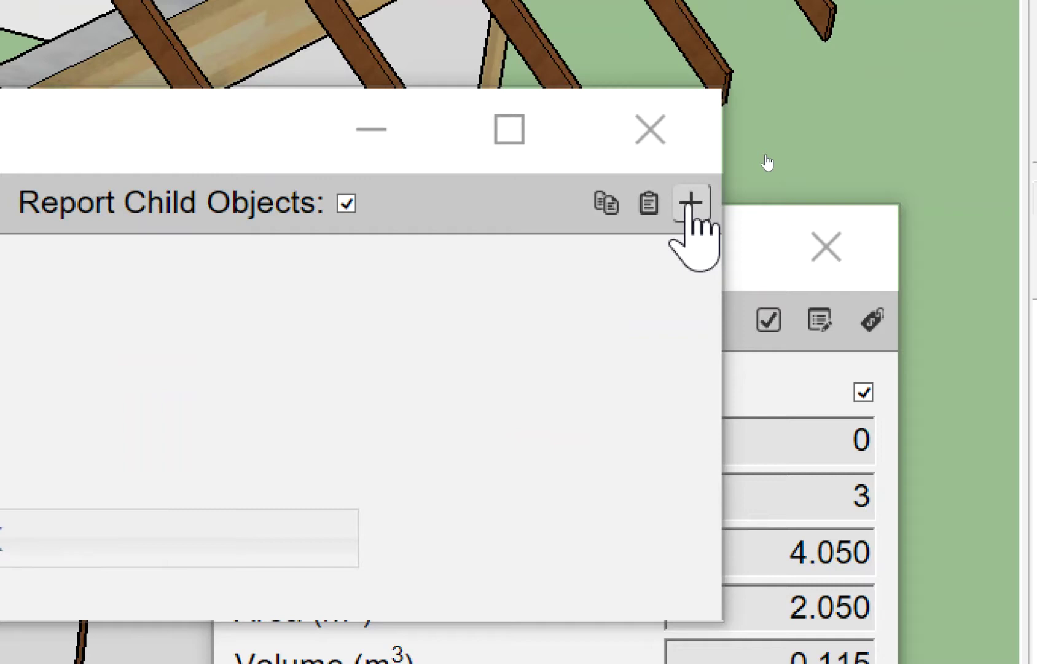
Step: Add a cost row for door D2, accepting the override warning, described ประตู D2
left_click(691, 203)
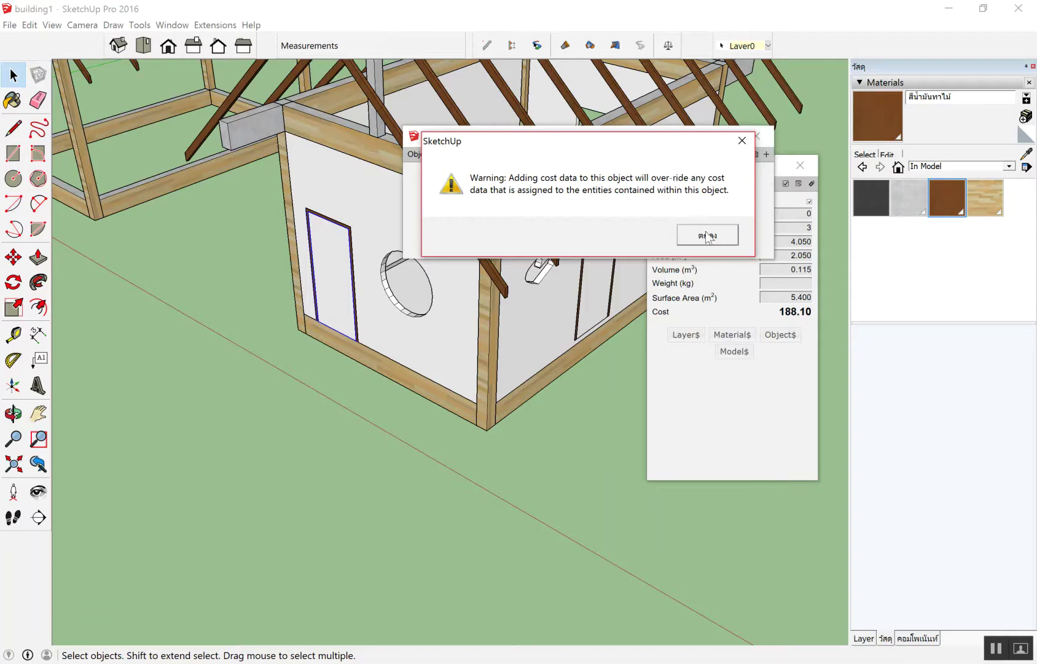
left_click(705, 231)
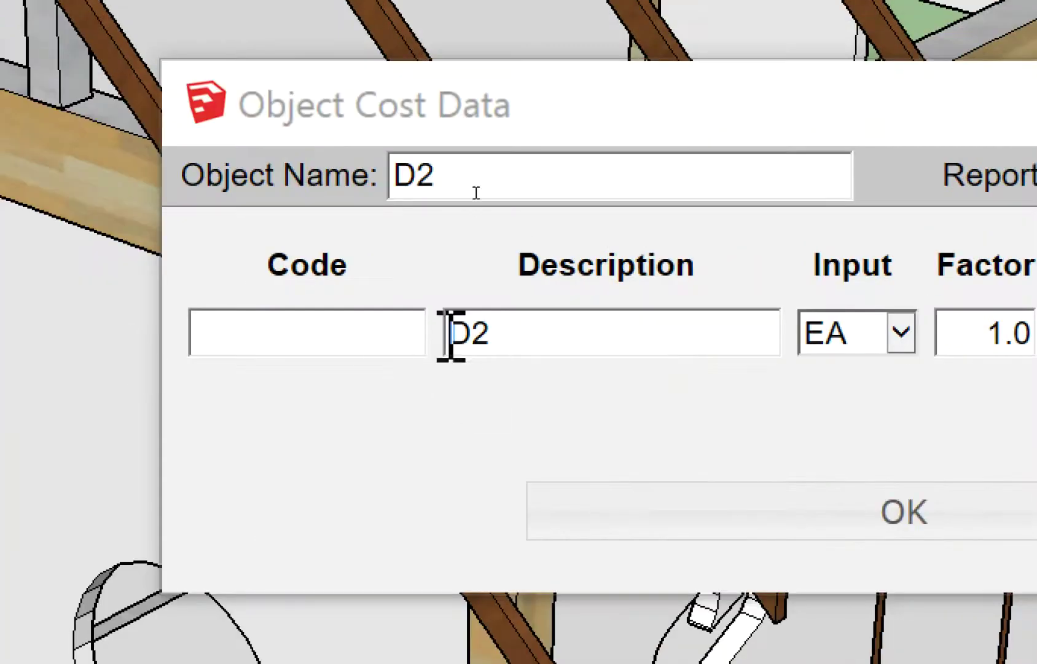
left_click(451, 335)
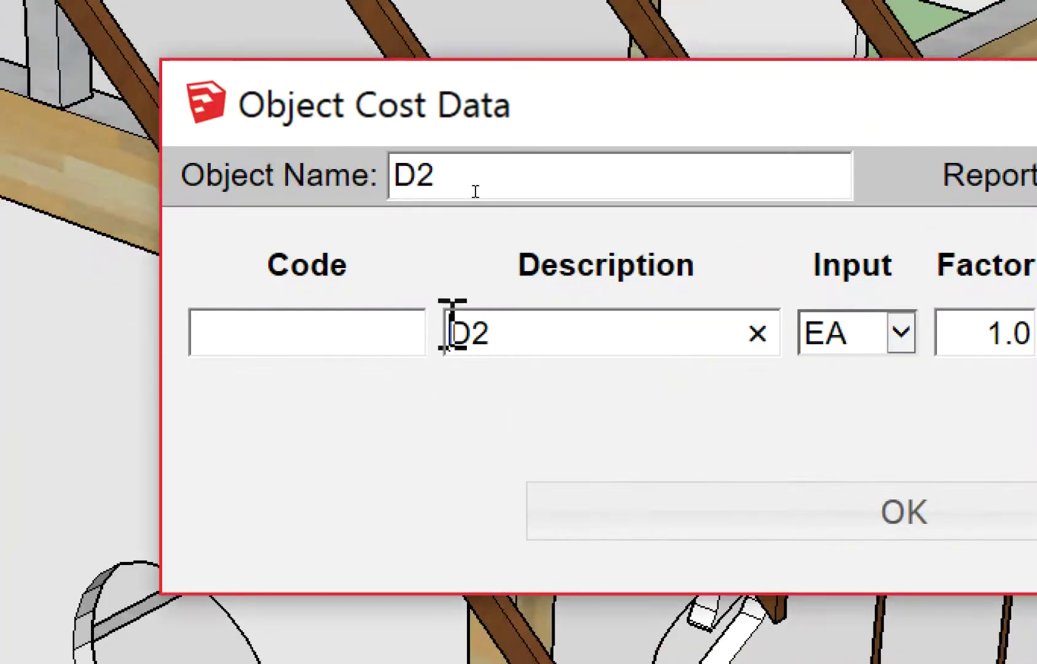
type("*")
type("t")
key("BackSpace")
key("BackSpace")
type("ประตู")
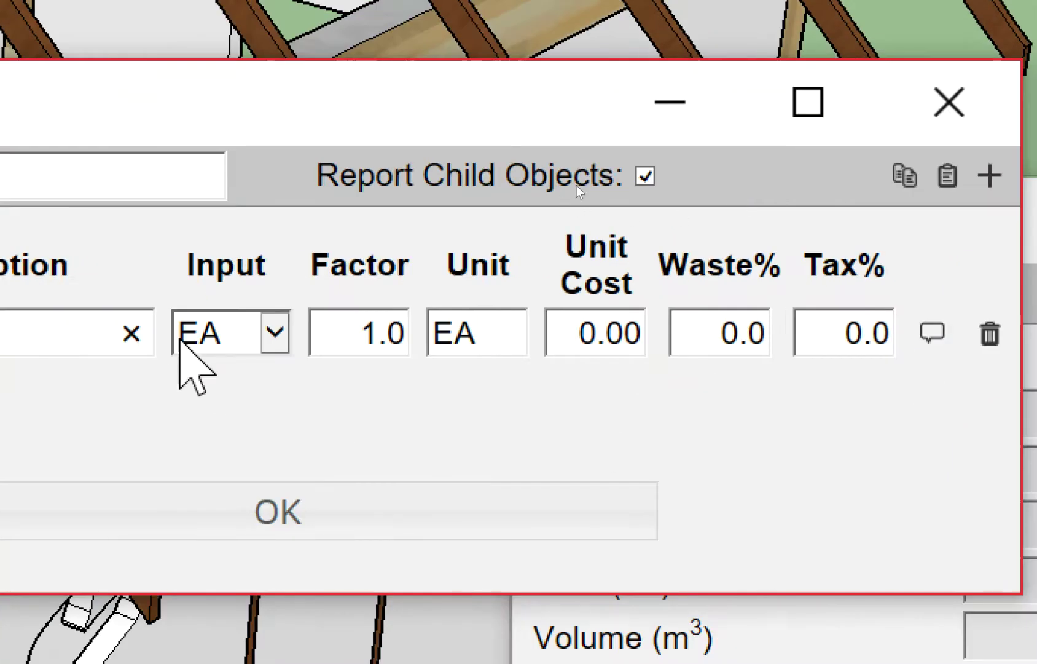
Step: Set that row's unit to ชุด and unit cost to 5000, adding a blank second row
left_click(274, 334)
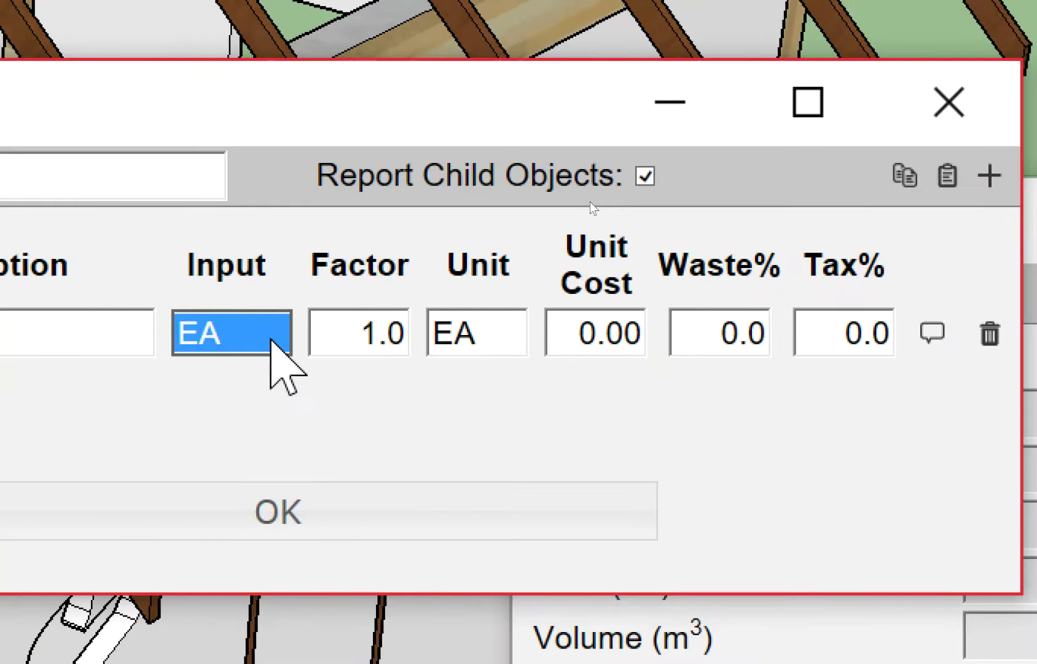
left_click_drag(507, 341, 387, 332)
type("ชุด")
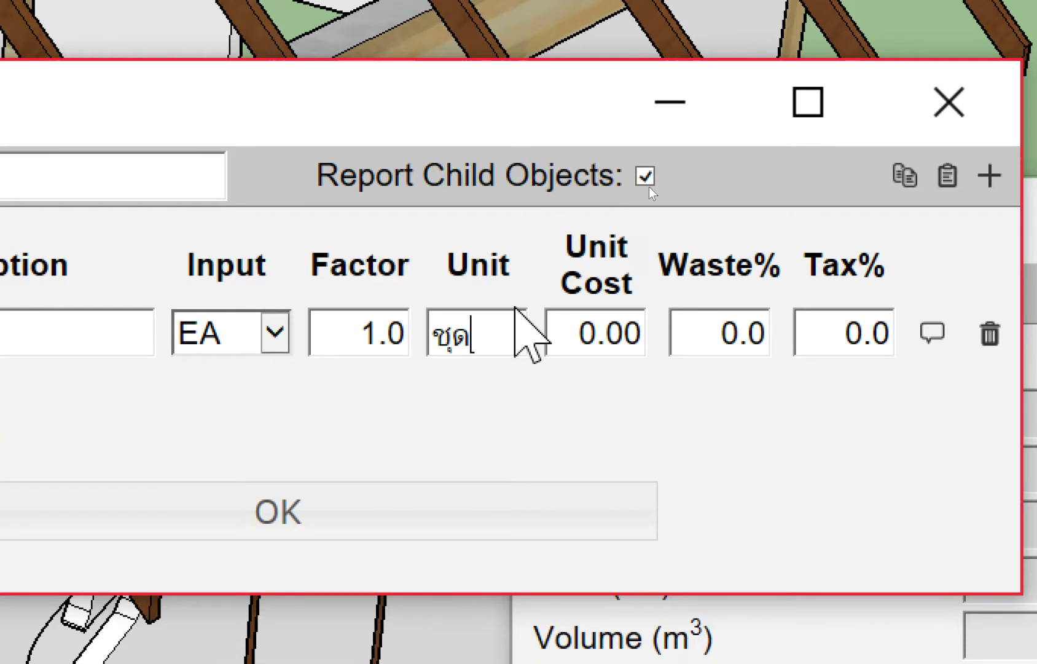
left_click_drag(561, 348, 730, 353)
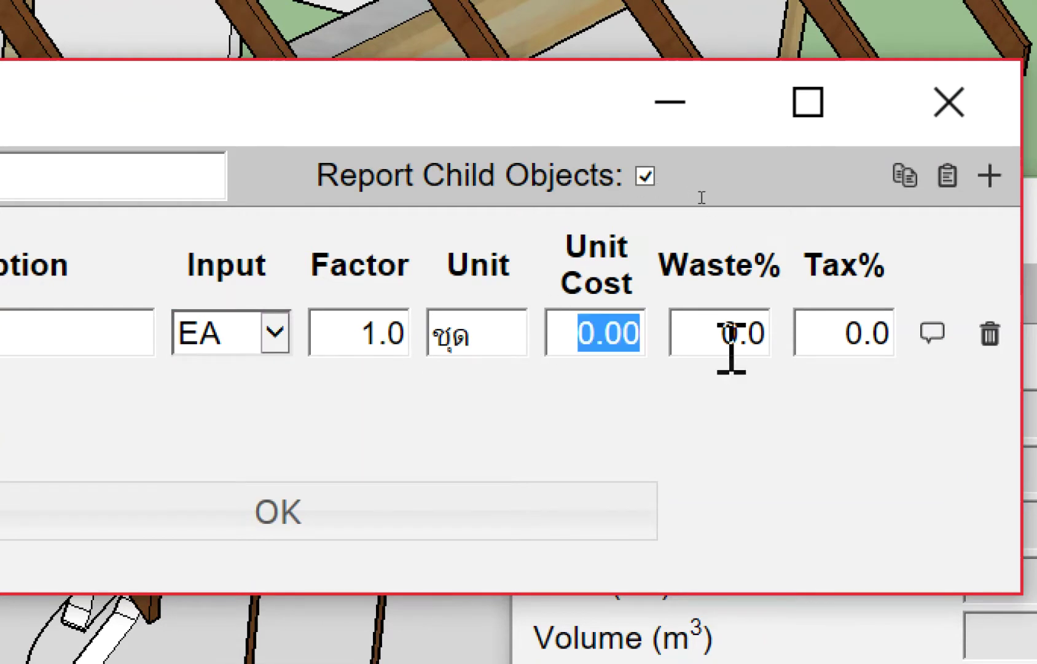
type("500")
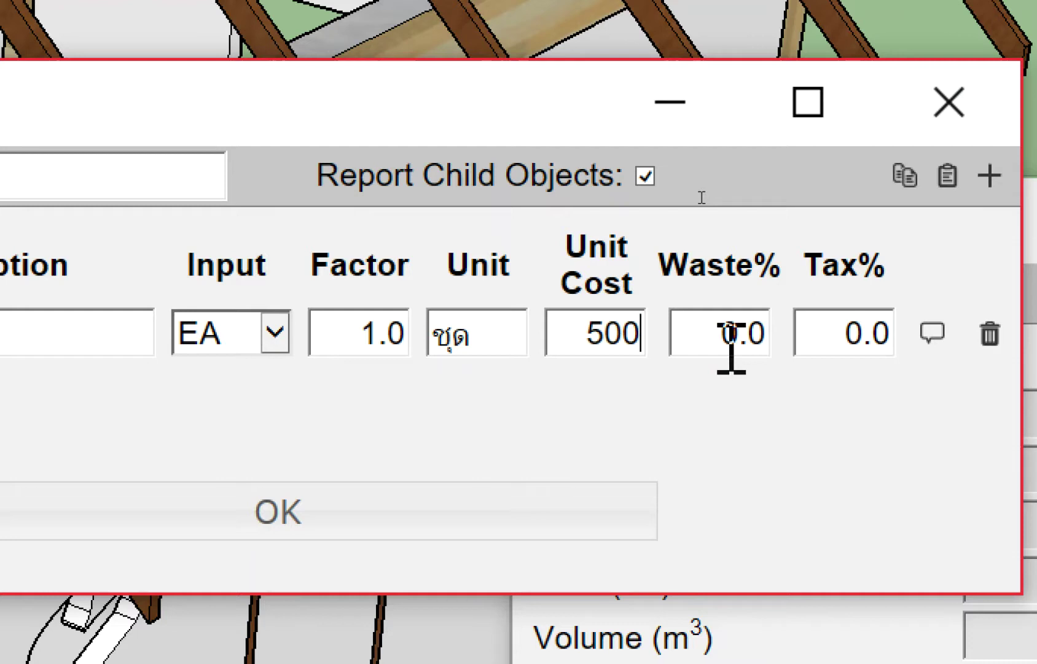
type("0")
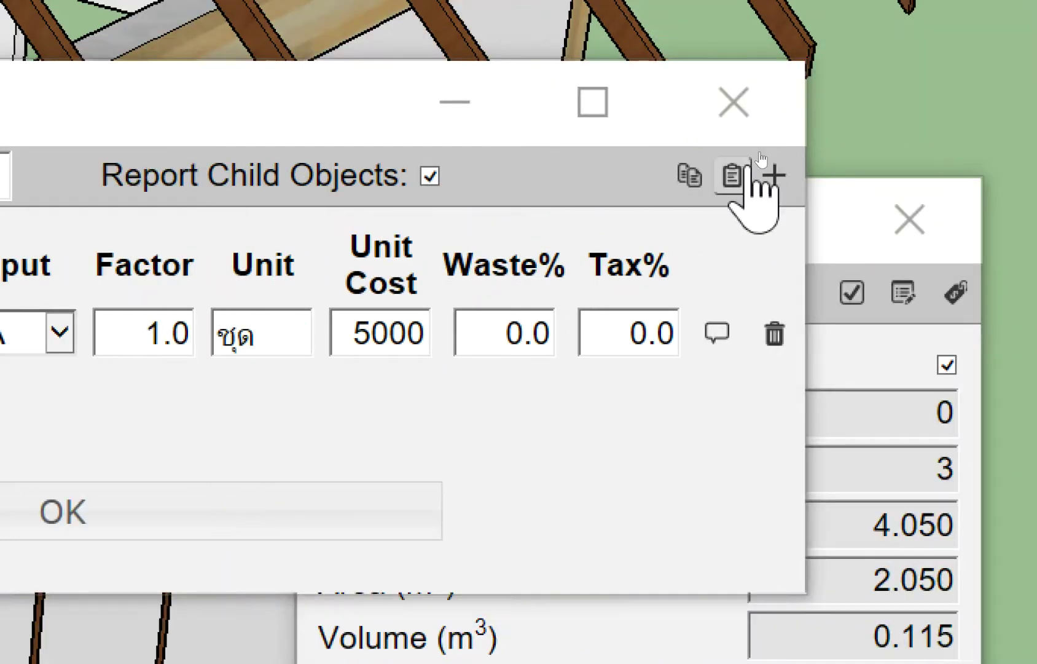
left_click(772, 176)
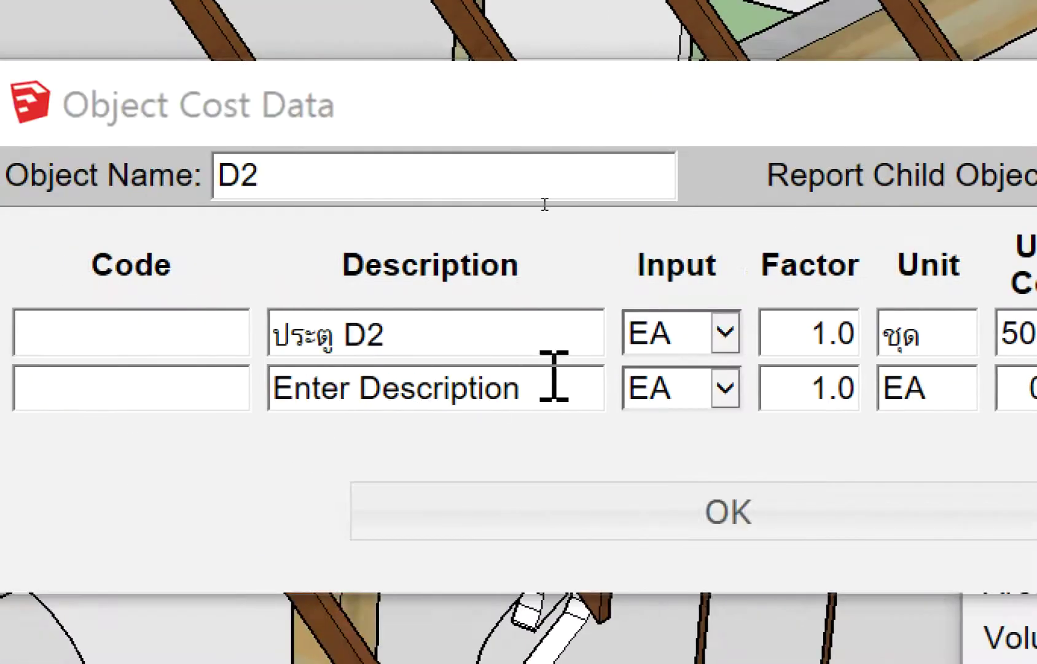
Step: Describe the second row as ค่าแรงติดตั้งบานประตู
left_click(554, 376)
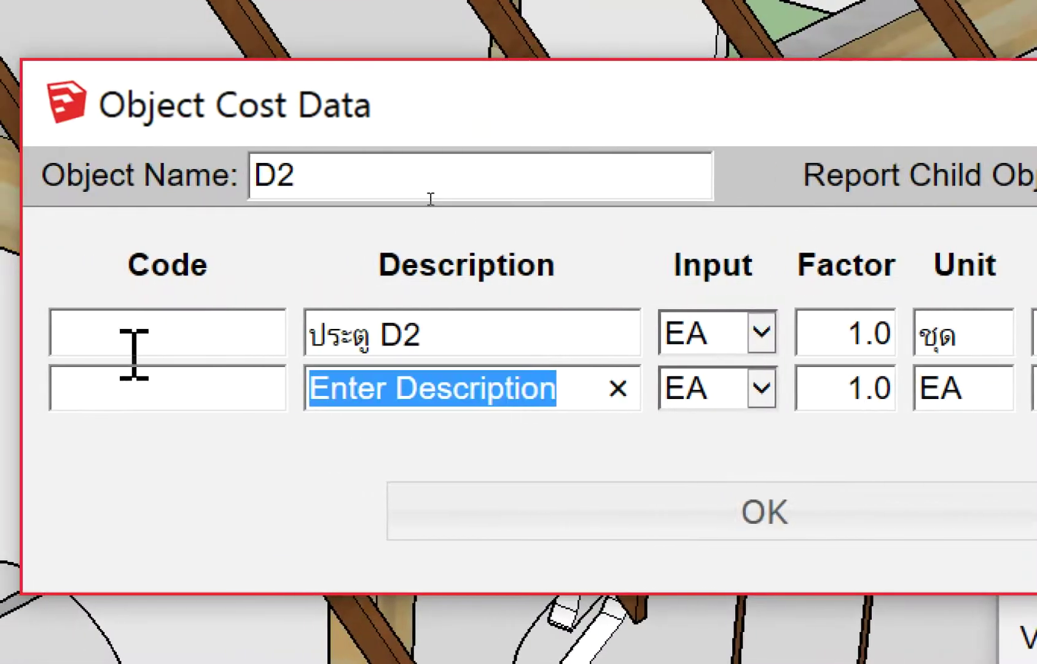
type("8jk")
key("BackSpace")
key("BackSpace")
key("BackSpace")
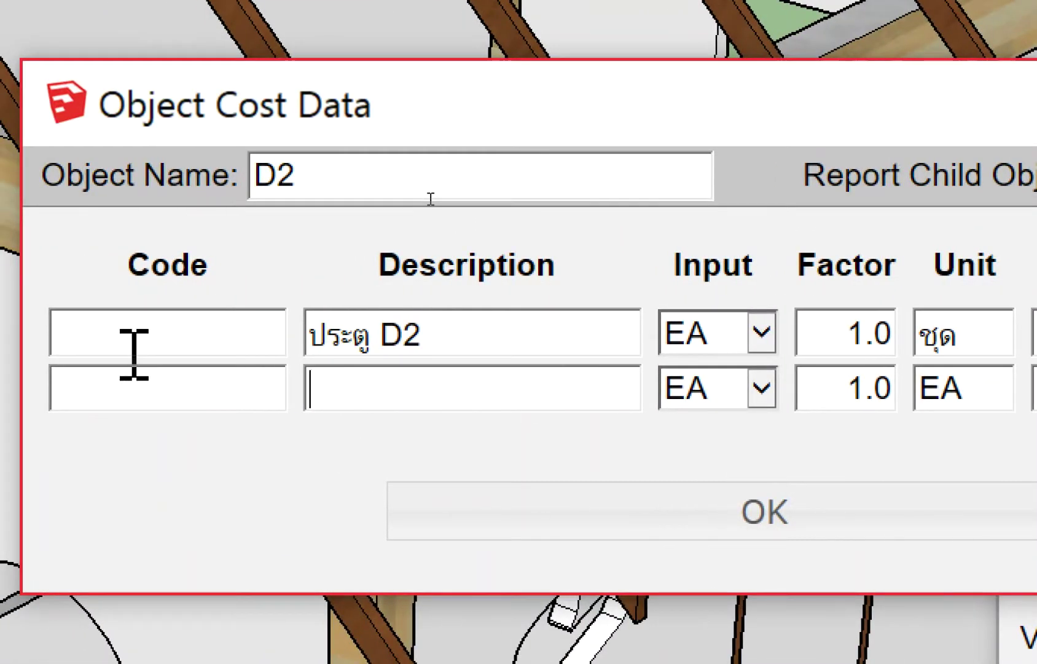
type("ค่าแรงติดตั้งบานปร")
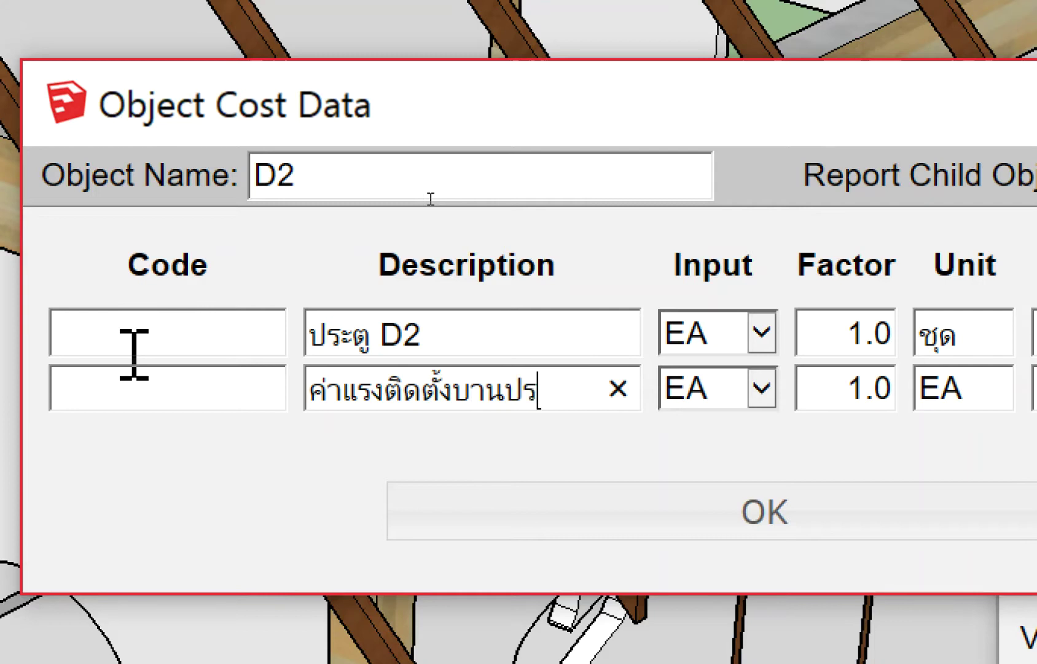
type("ะตู")
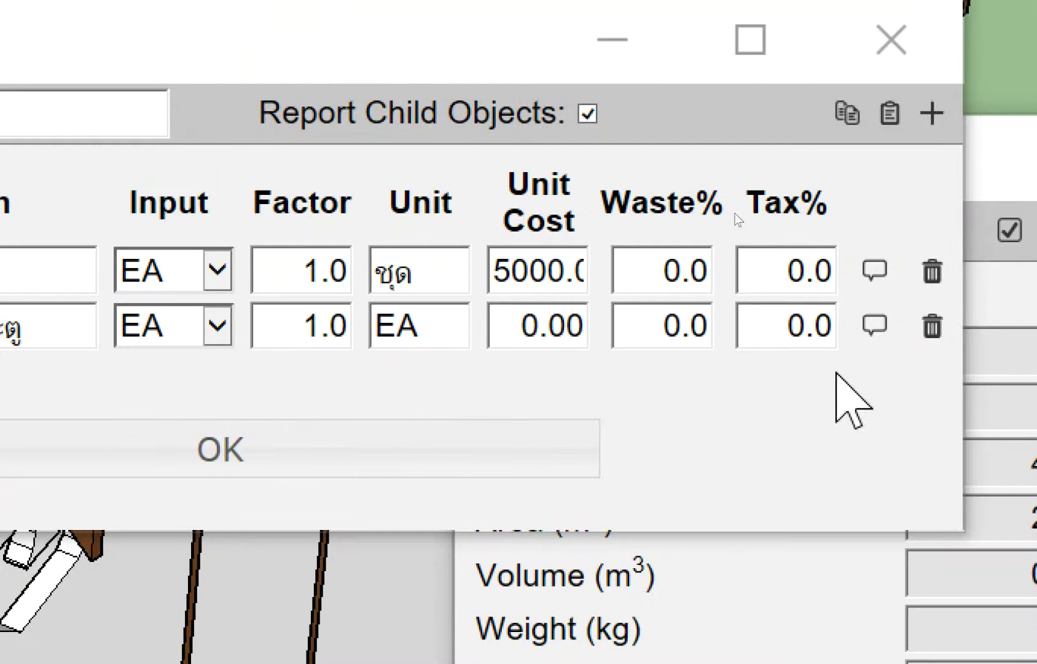
Step: Set the second row's unit to ชุด and unit cost to 350
double_click(418, 324)
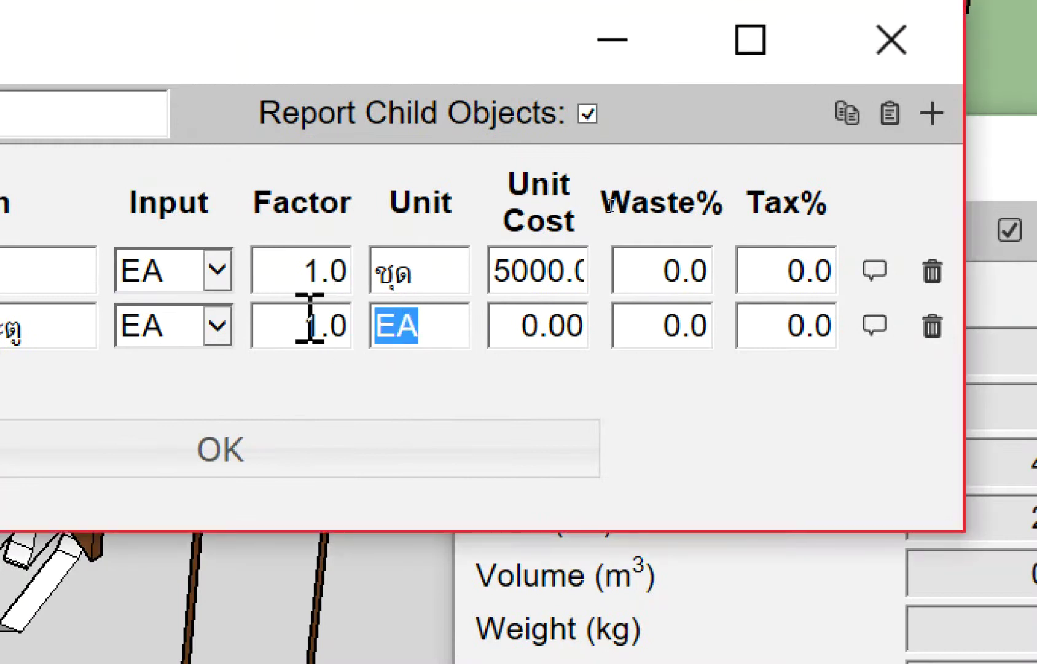
type("ชุด")
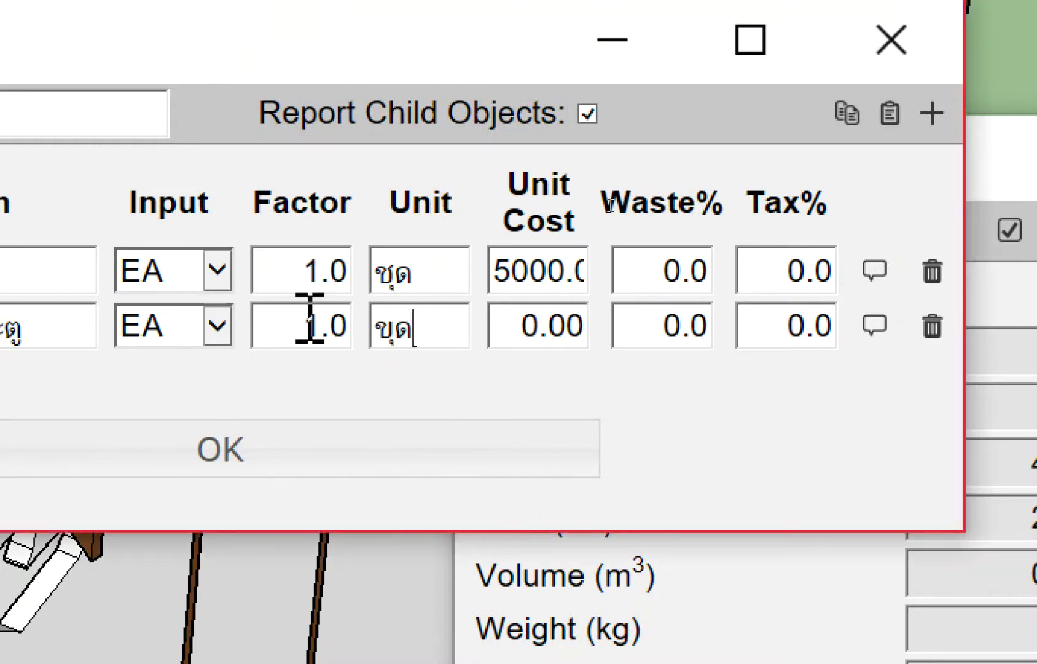
key("BackSpace")
key("BackSpace")
key("BackSpace")
type("ขข")
key("BackSpace")
type("ุด")
key("BackSpace")
key("BackSpace")
key("BackSpace")
key("BackSpace")
type("ชุด")
left_click_drag(539, 335, 602, 286)
key("BackSpace")
key("BackSpace")
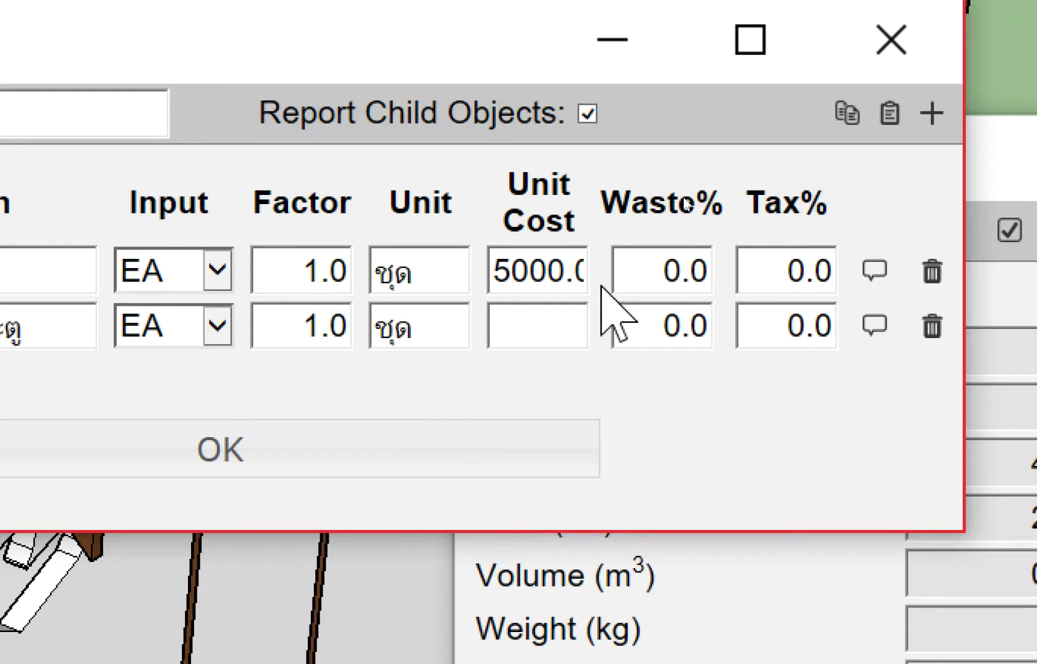
type("350")
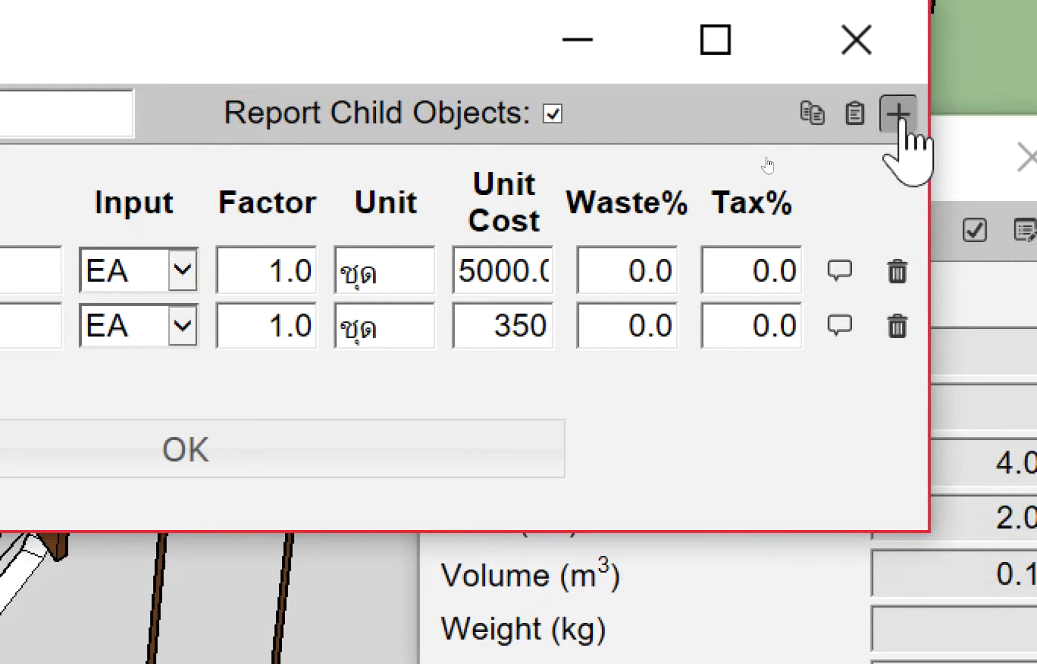
Step: Add a third cost row บานพับบานประตู with unit ชิ้น
left_click(899, 115)
mouse_move(335, 381)
left_mouse_down()
mouse_move(195, 367)
mouse_move(130, 349)
left_mouse_up()
type("fhko")
key("BackSpace")
key("BackSpace")
key("BackSpace")
key("BackSpace")
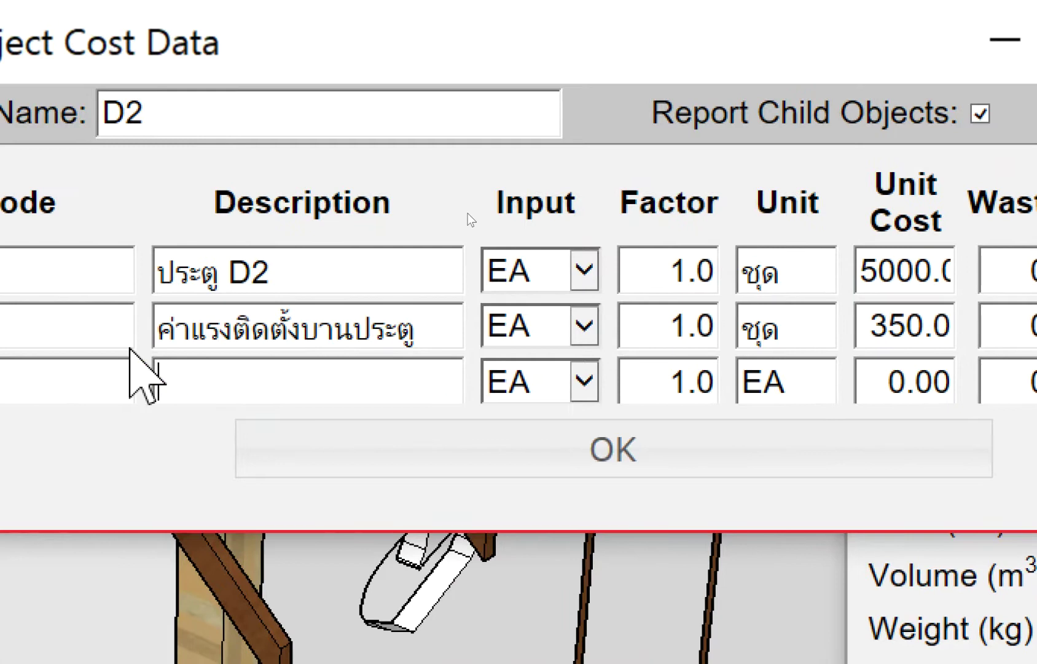
type("บานพับบานประตู")
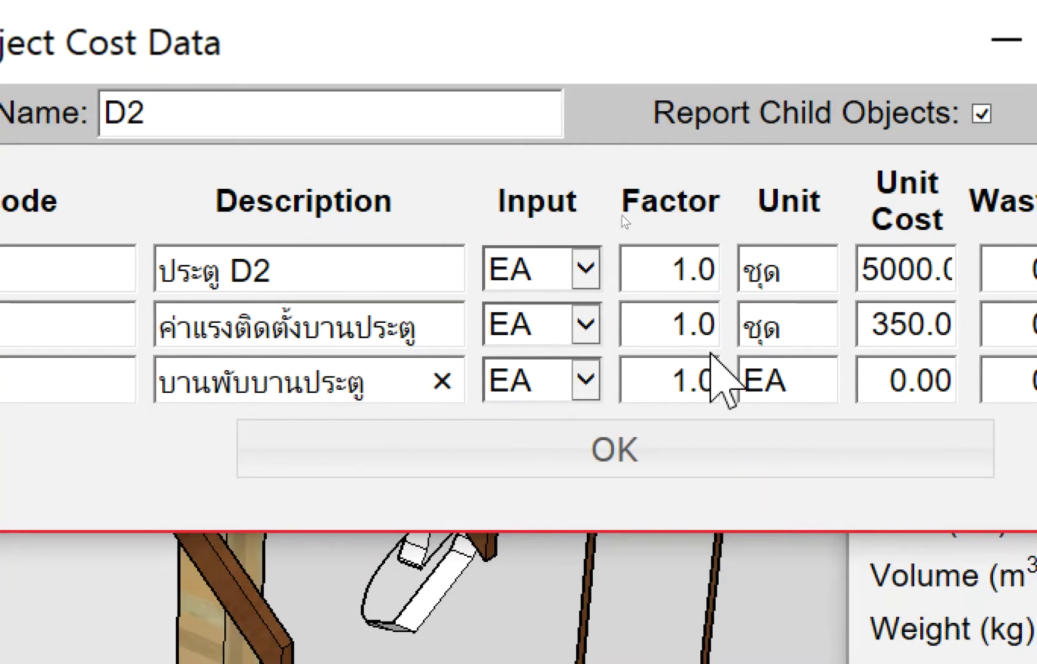
left_click_drag(644, 372, 518, 372)
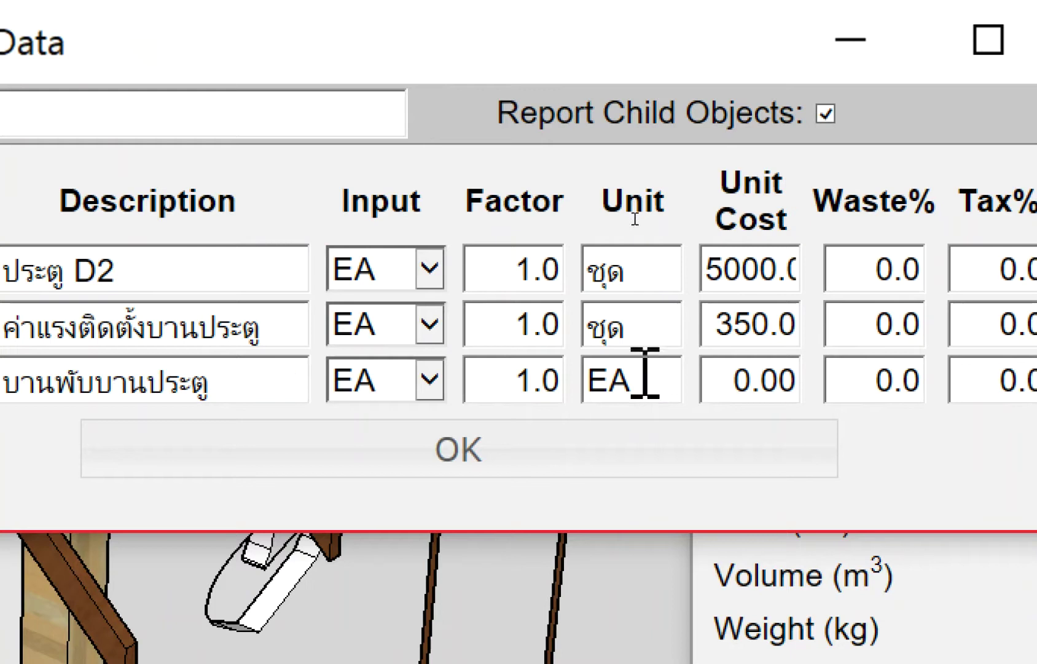
type("อ")
key("BackSpace")
type("ชิ้น")
key("BackSpace")
type("น")
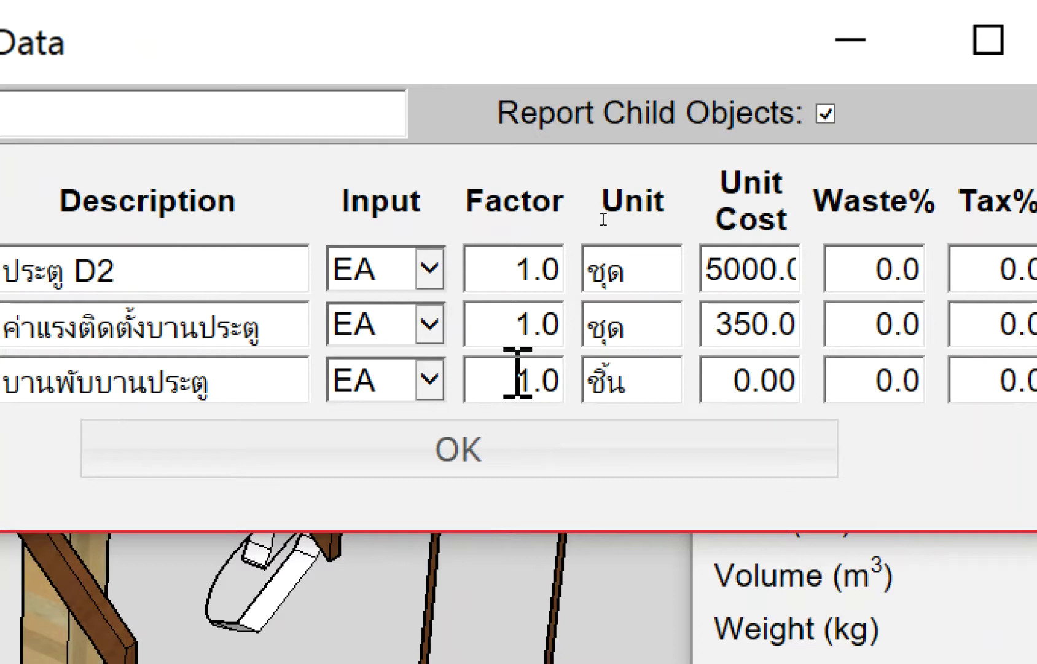
Step: Give the hinge row factor 3 and unit cost 80, then save the door's cost data
left_click_drag(517, 373, 593, 427)
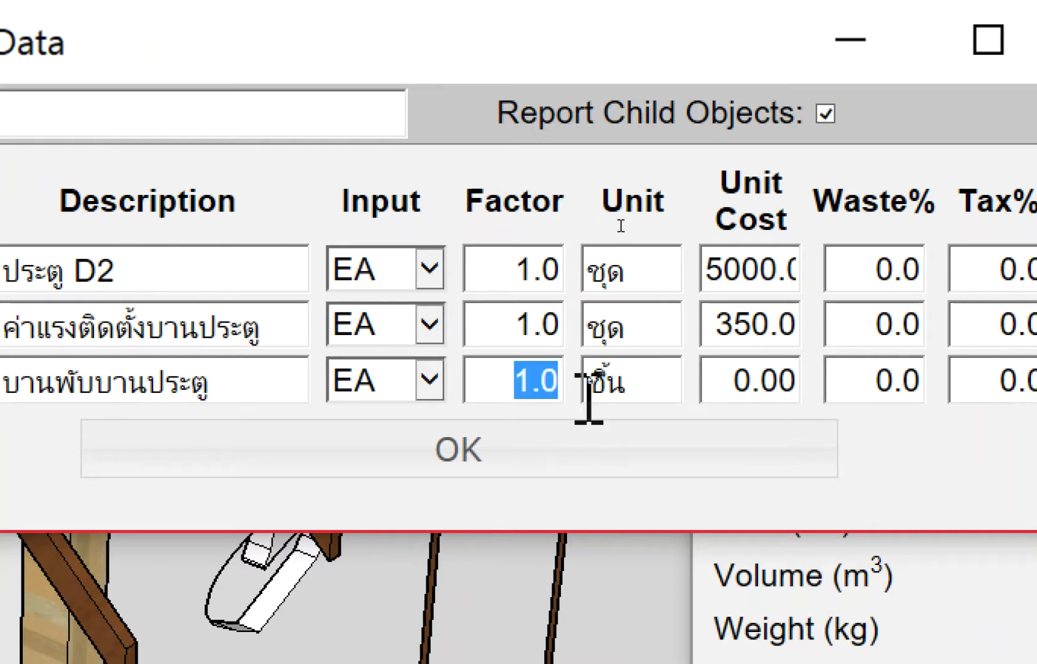
type("-")
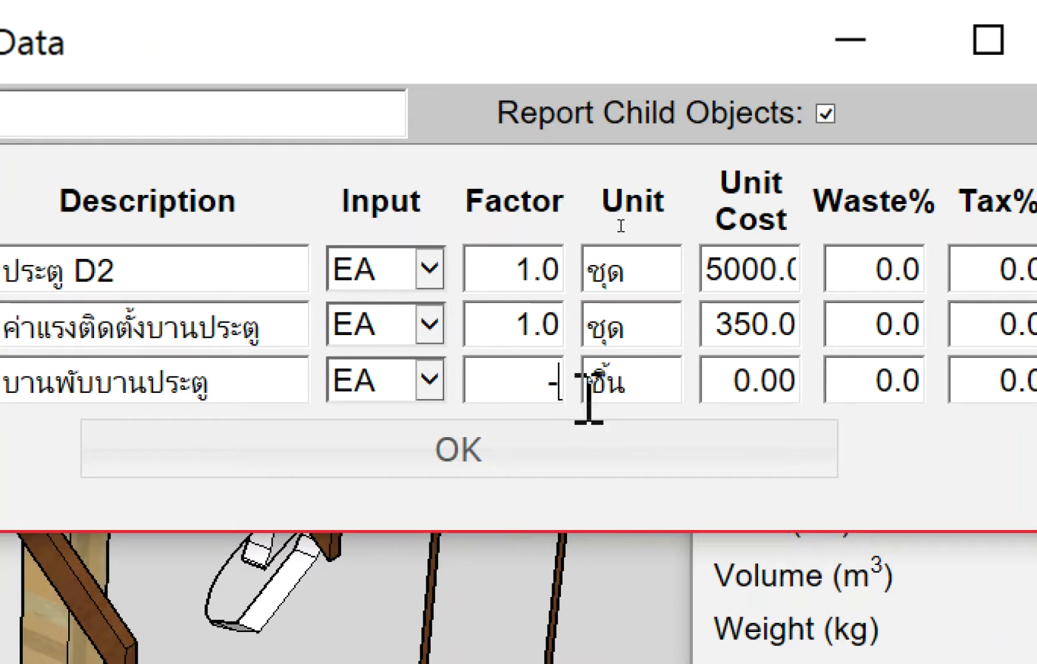
key("BackSpace")
type("3")
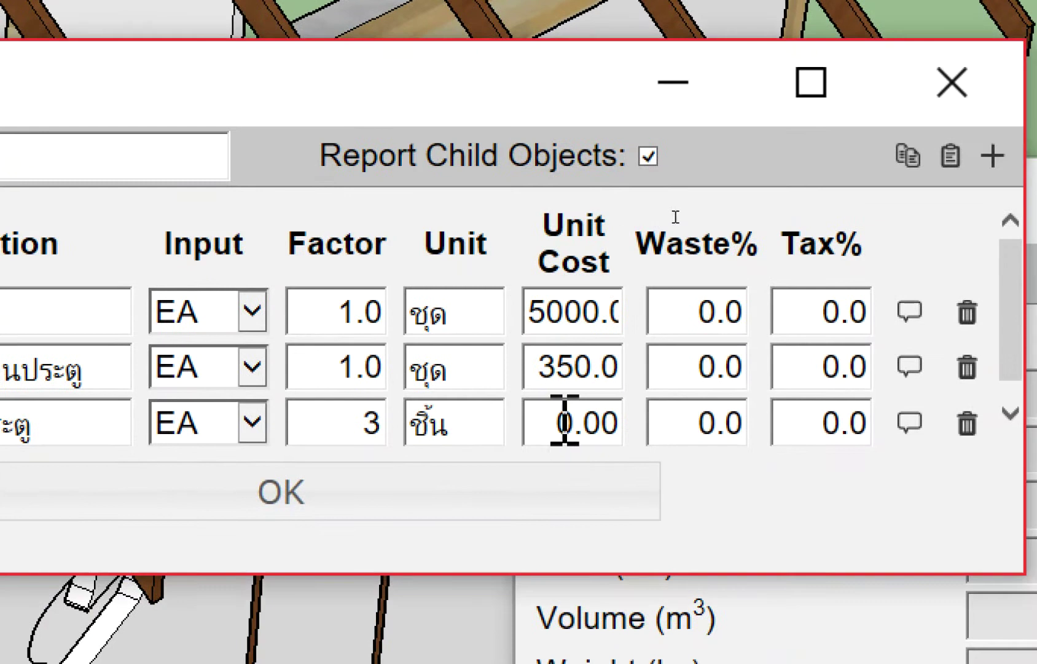
double_click(565, 420)
type("80")
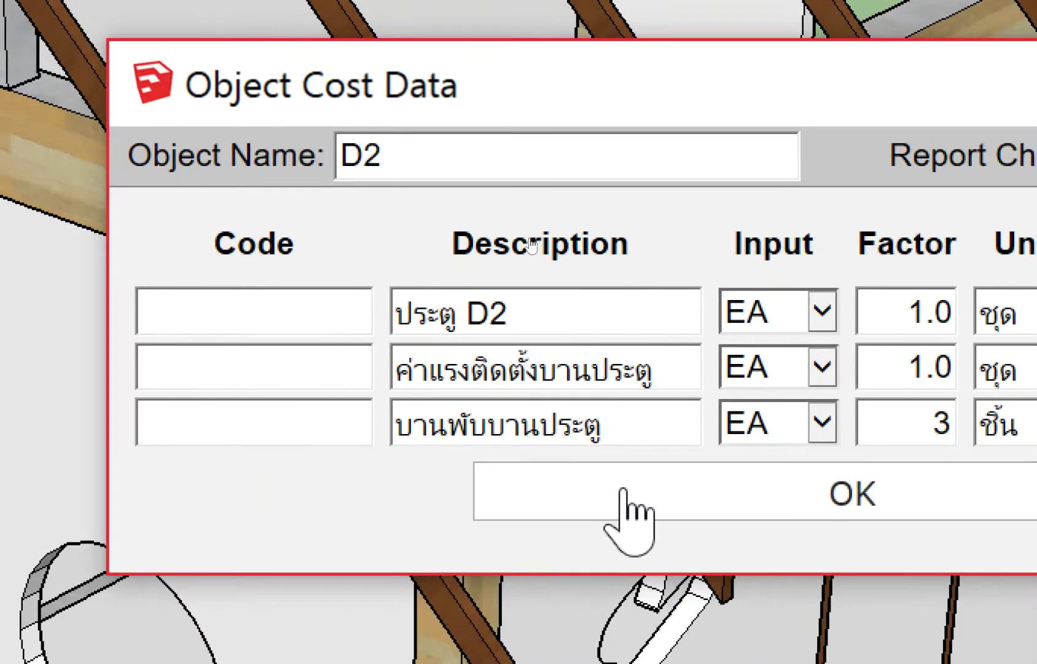
left_click(622, 490)
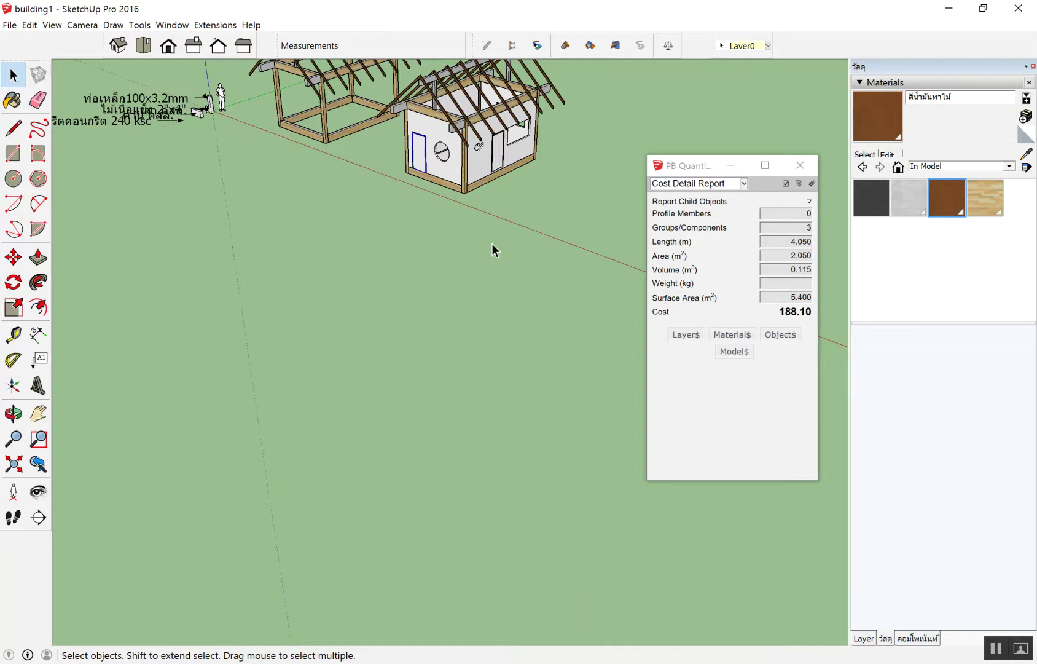
Step: Select door D2 to read its cost of 5,590.00
scroll(491, 243, "up", 3)
left_click(458, 271)
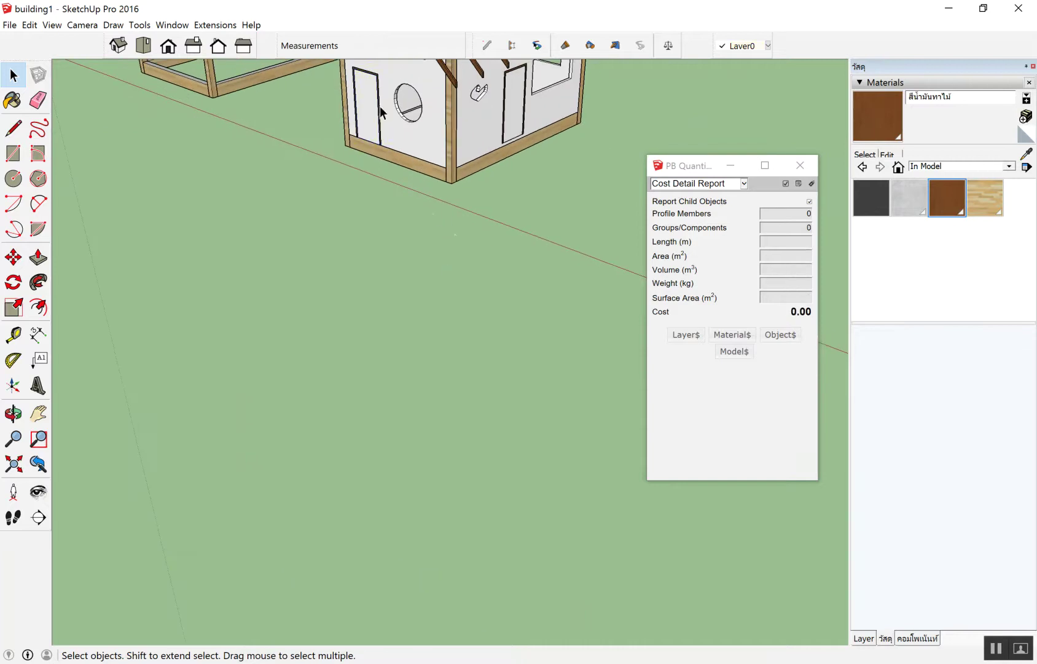
left_click(369, 91, "ctrl")
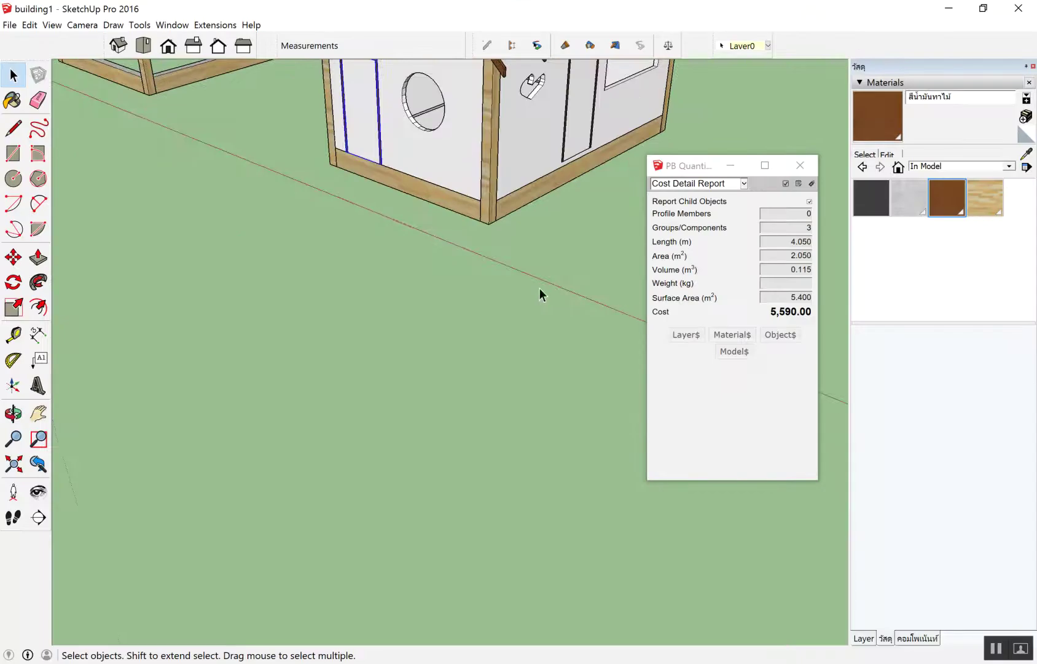
scroll(553, 258, "down", 3)
scroll(566, 215, "up", 3)
left_click(556, 195)
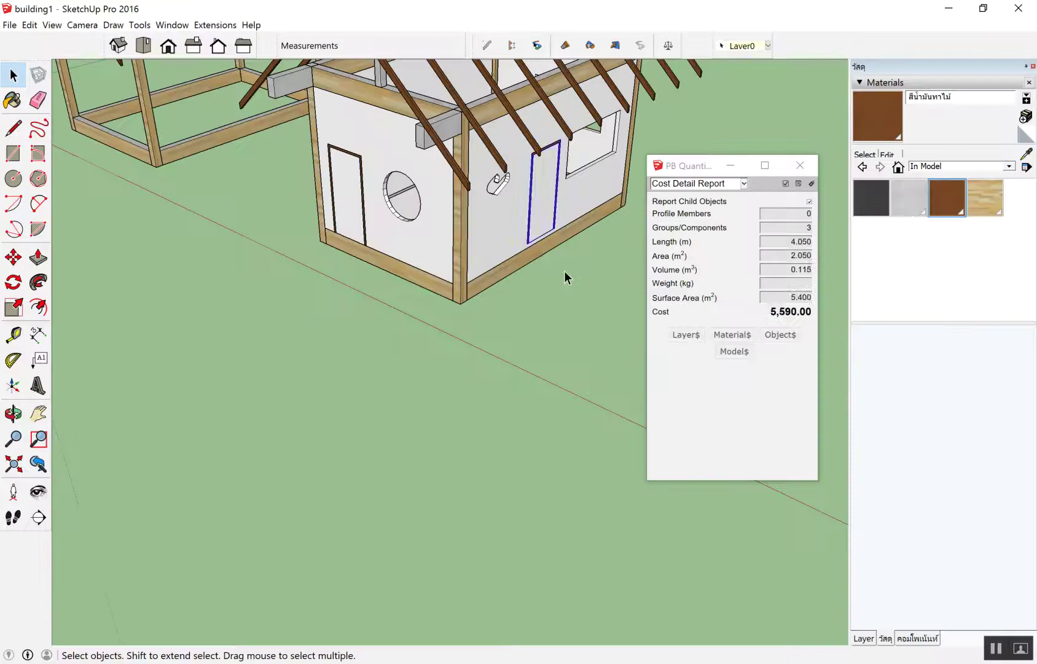
left_click(564, 276)
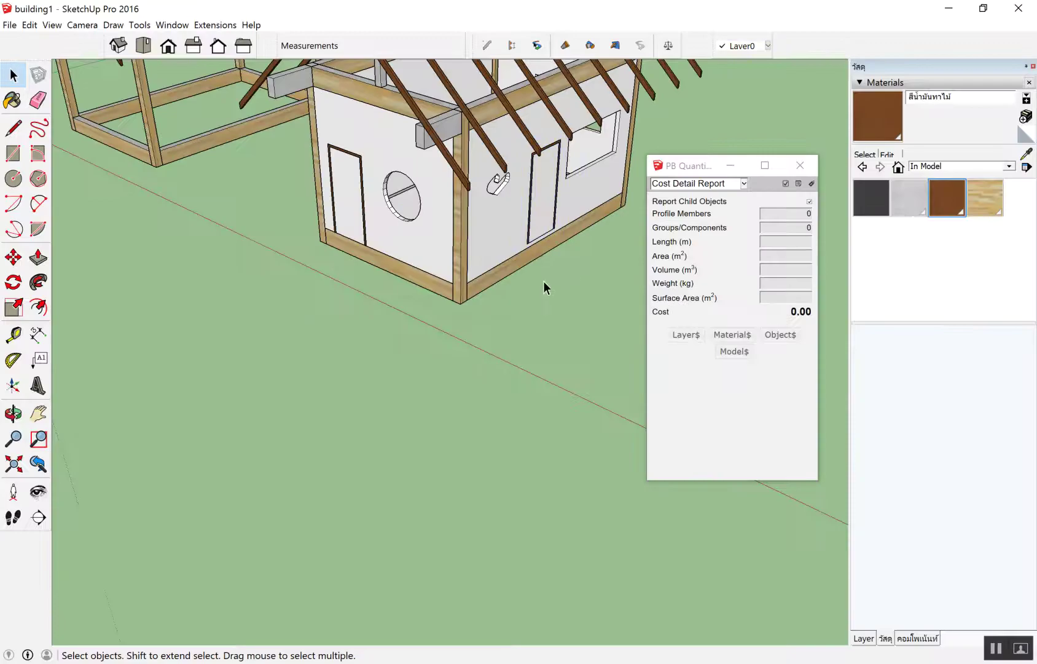
Step: Box-select the whole right house to get its 77,842.19 cost total
scroll(543, 281, "down", 3)
middle_click_drag(449, 291, 620, 294)
scroll(564, 207, "up", 2)
scroll(451, 108, "down", 2)
middle_click_drag(450, 108, 134, 231)
scroll(528, 264, "up", 3)
scroll(512, 176, "up", 2)
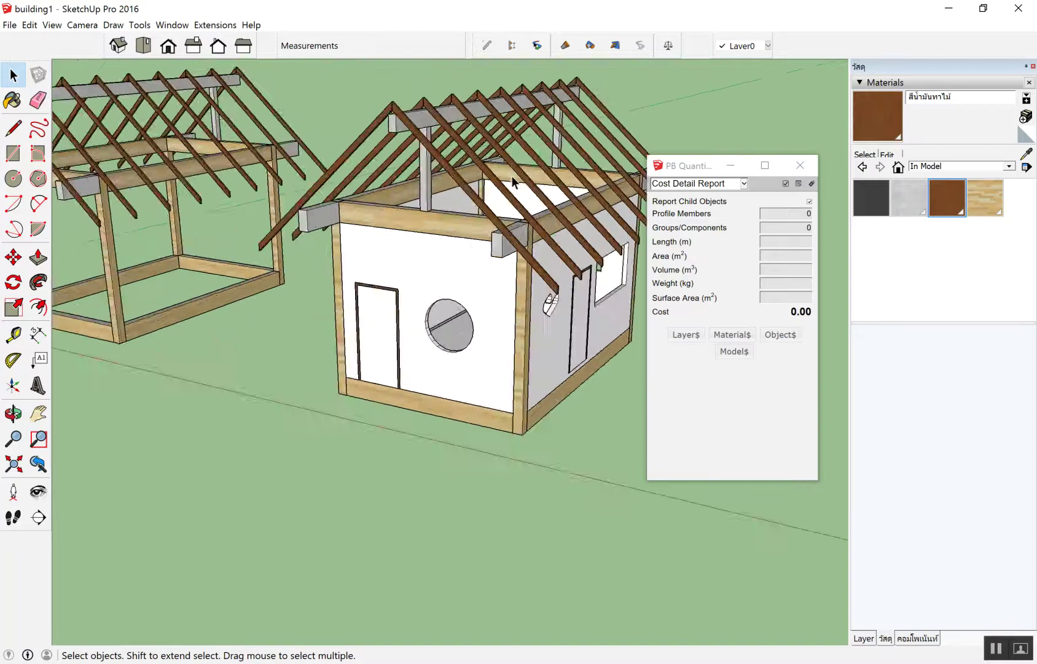
scroll(512, 176, "down", 4)
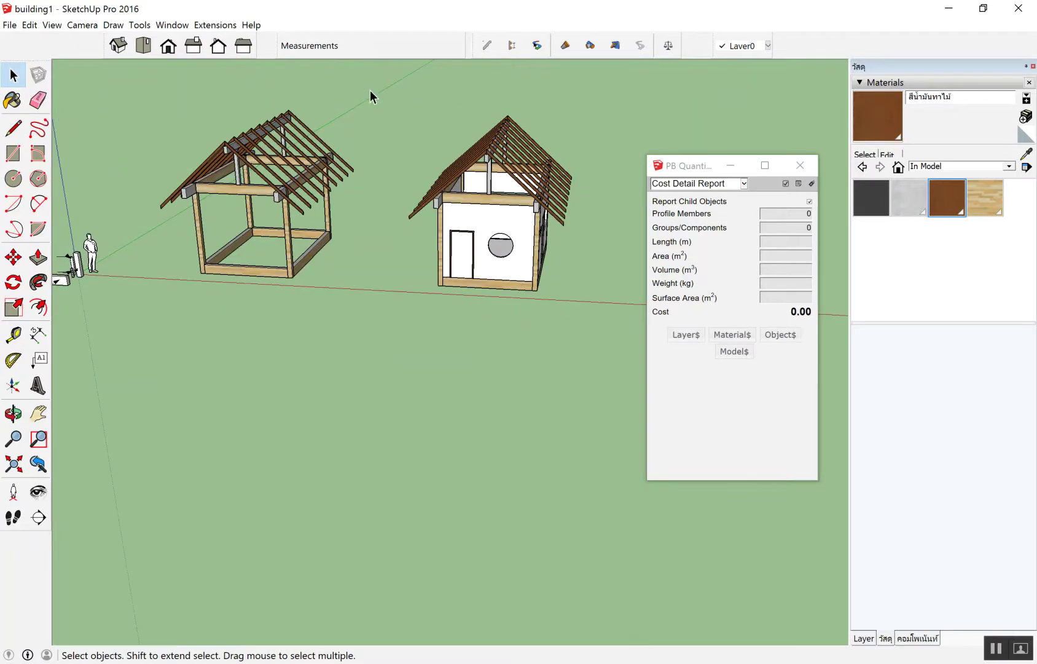
left_click_drag(369, 90, 607, 346)
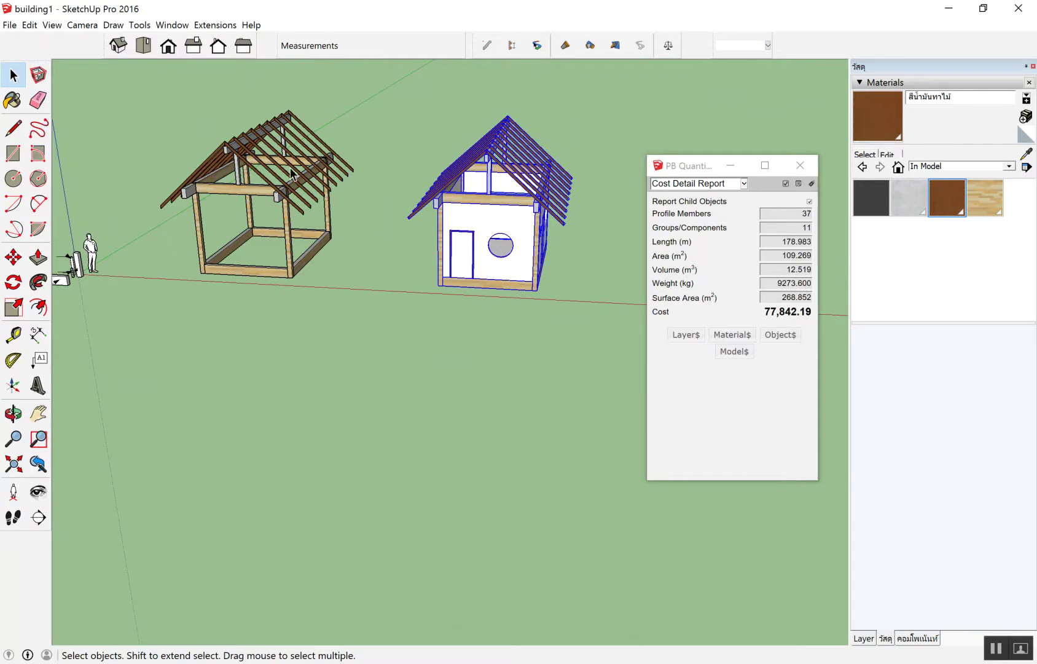
Step: Select the right house and review its detailed Cost Detail Report table
left_click_drag(391, 90, 620, 355)
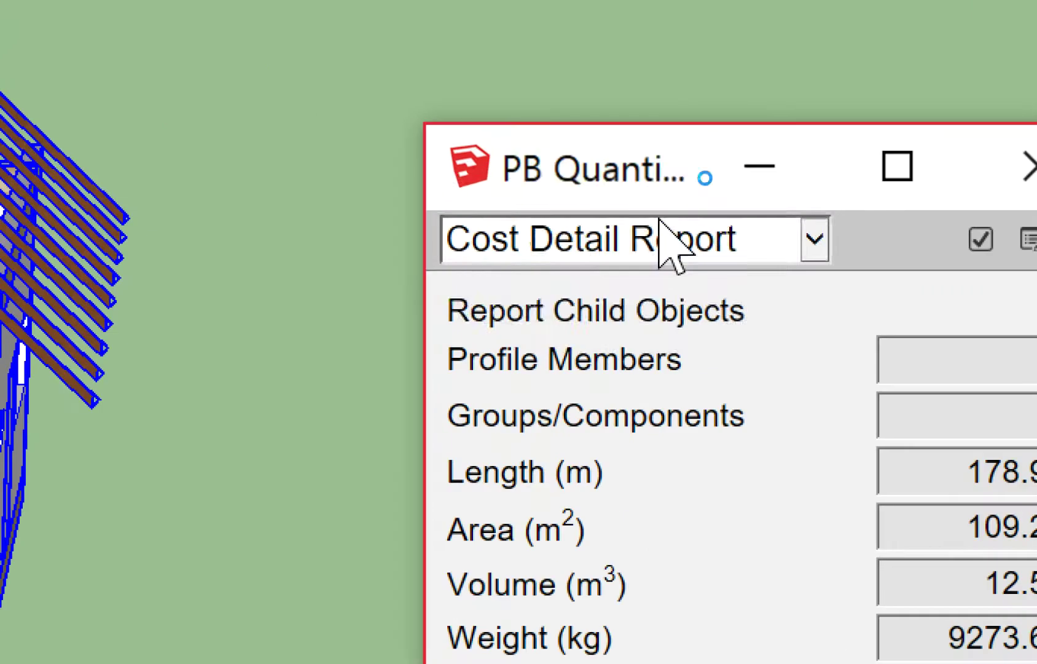
left_click(658, 227)
left_click(655, 238)
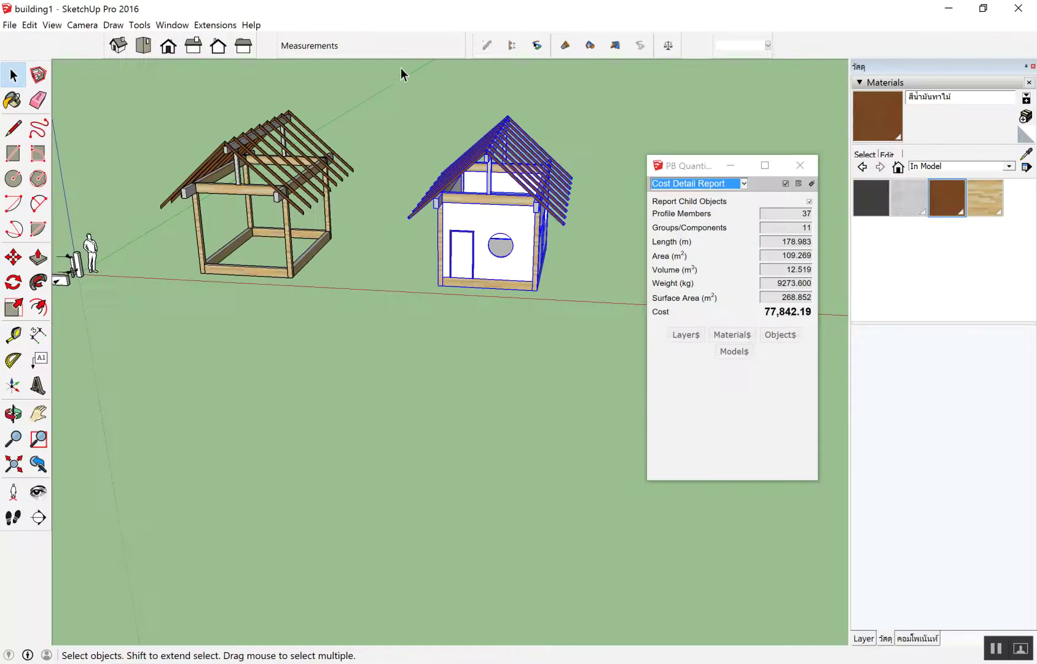
left_click_drag(391, 75, 594, 312)
left_click(720, 182)
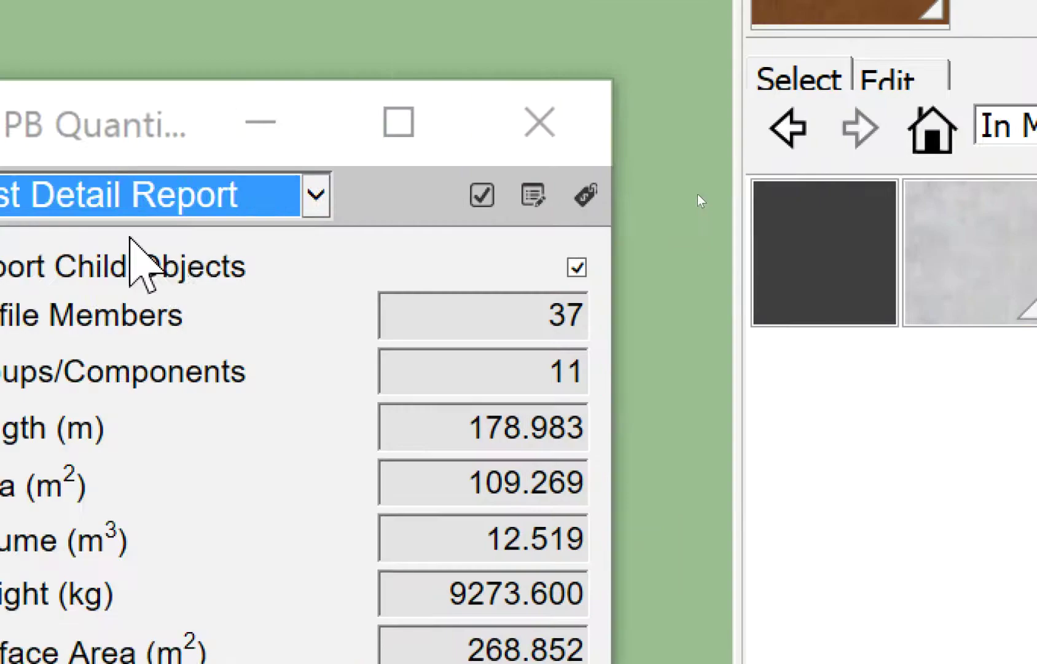
left_click(482, 195)
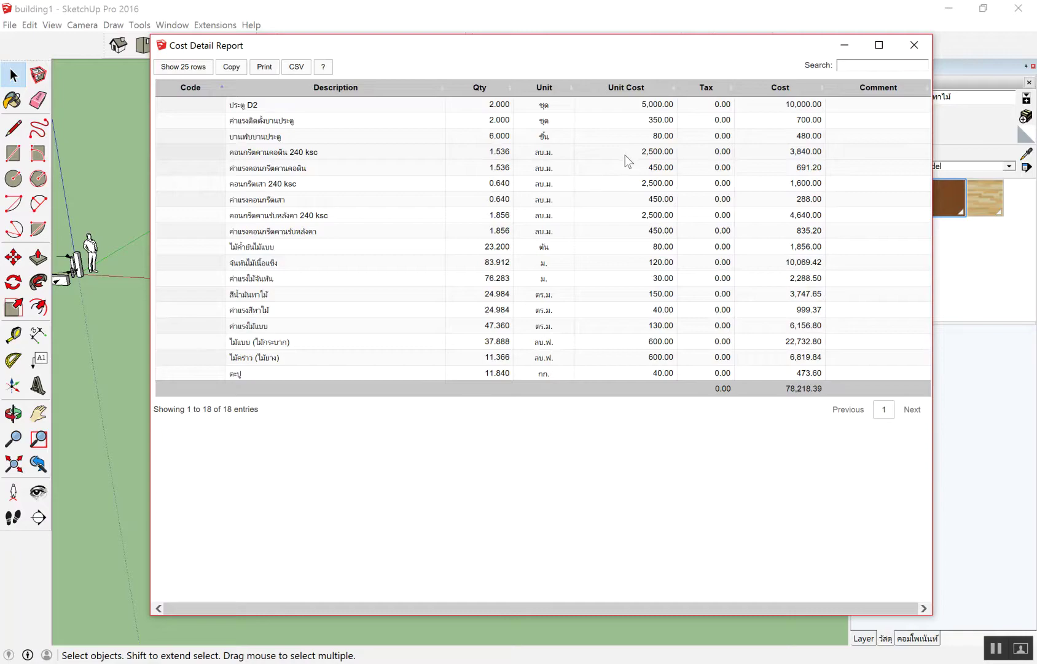
left_click(920, 48)
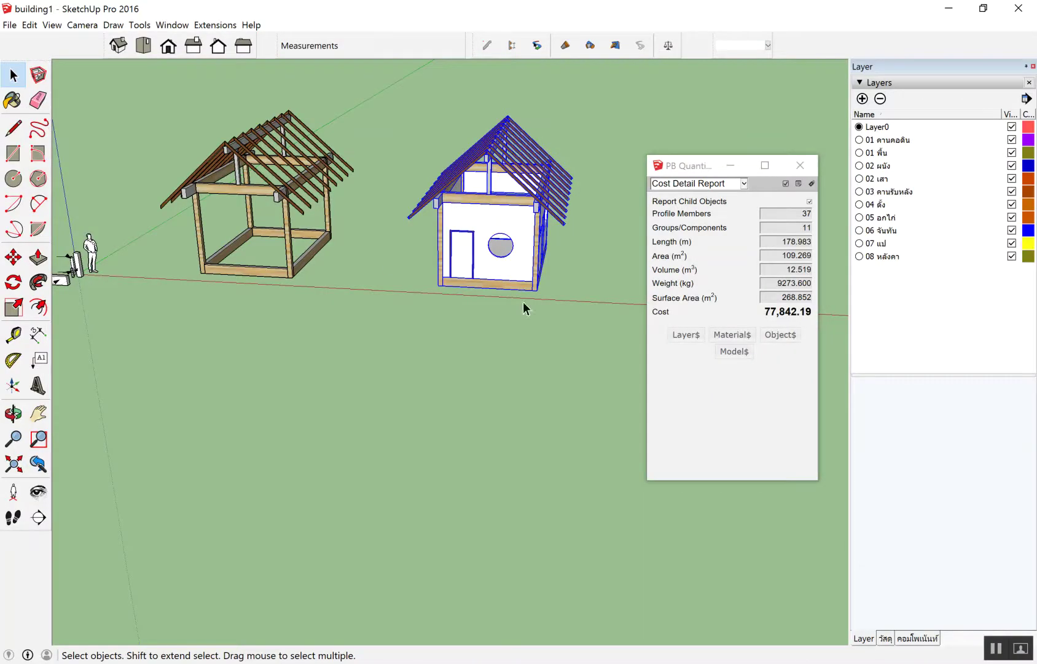
Step: Select the right house's floor slab to confirm its cost is 0.00
scroll(524, 305, "up", 3)
middle_click_drag(419, 296, 453, 294)
scroll(467, 246, "up", 2)
left_click(477, 190)
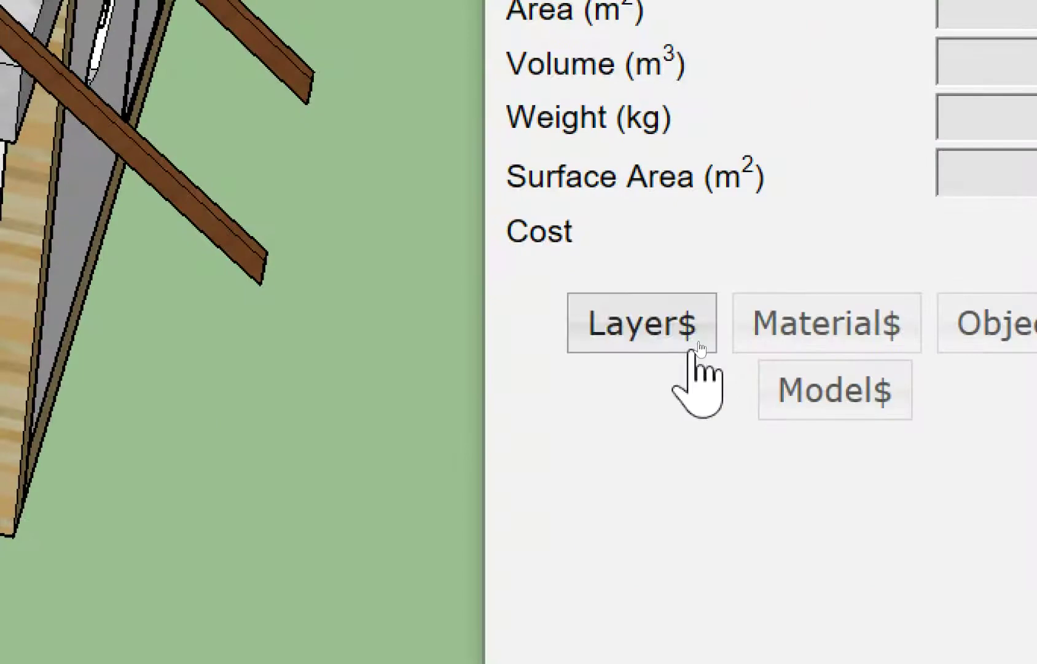
Step: Open Layer$ cost data and choose the floor layer 01 พื้น from the Layer list
left_click(698, 343)
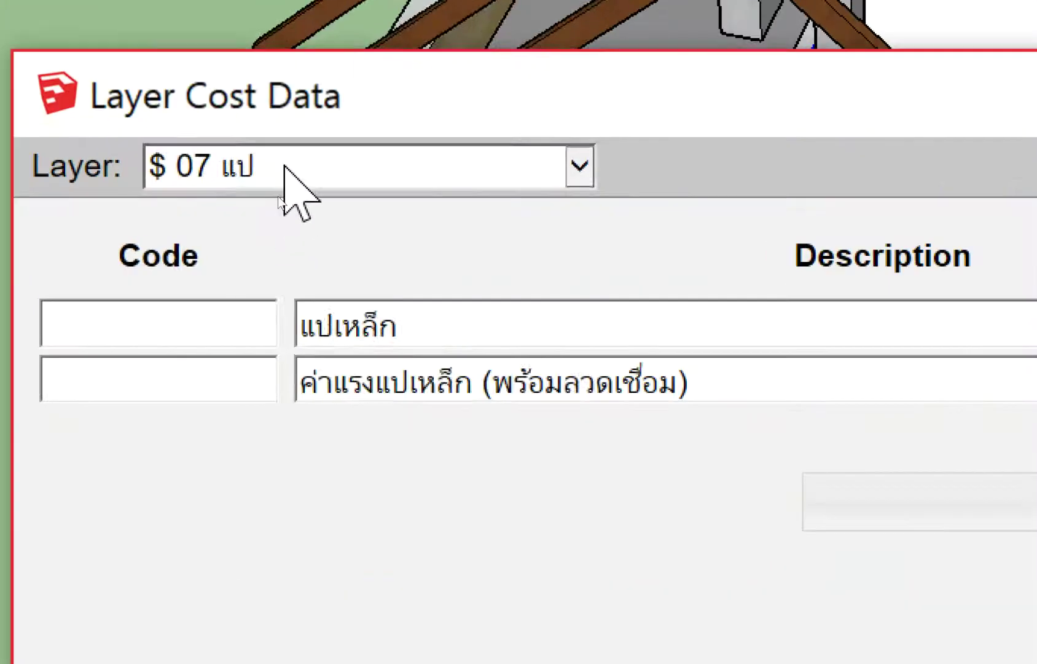
left_click(284, 166)
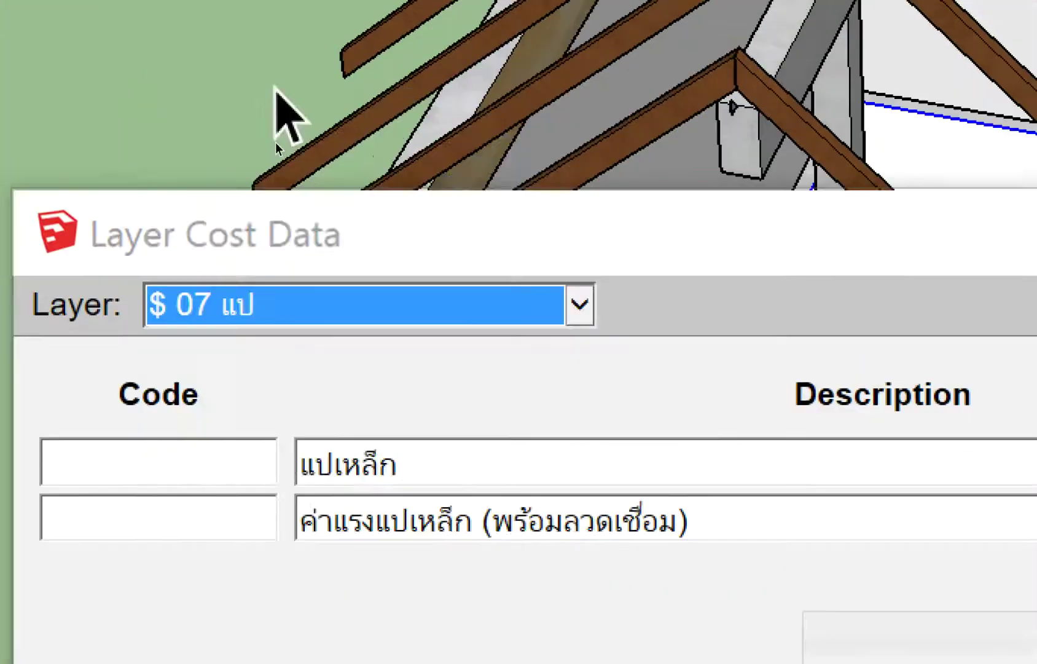
left_click(217, 287)
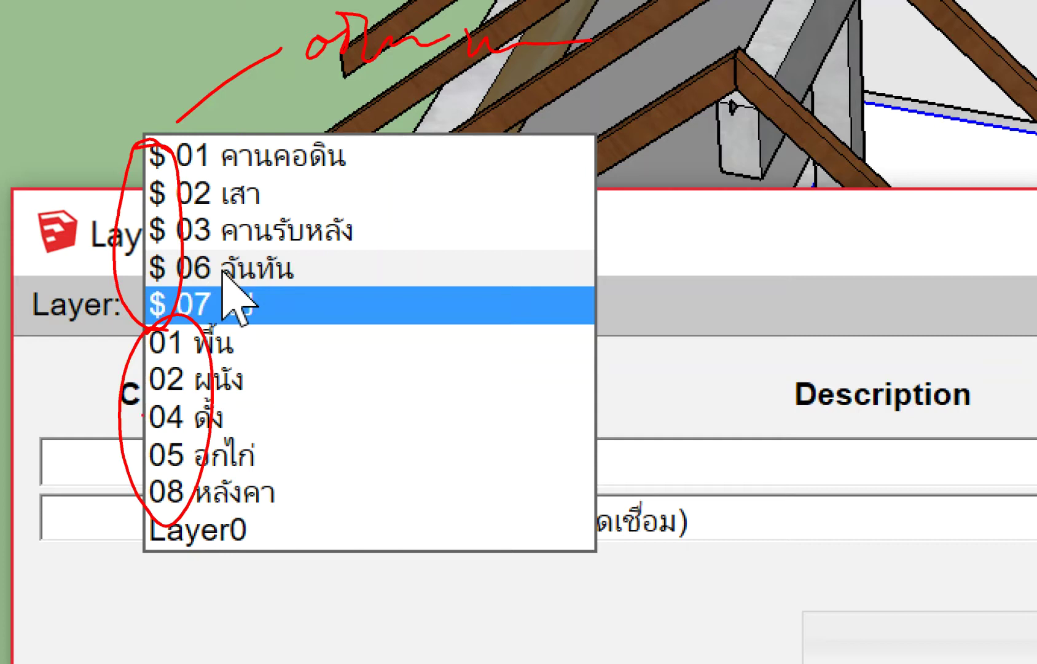
key("Escape")
left_click(261, 301)
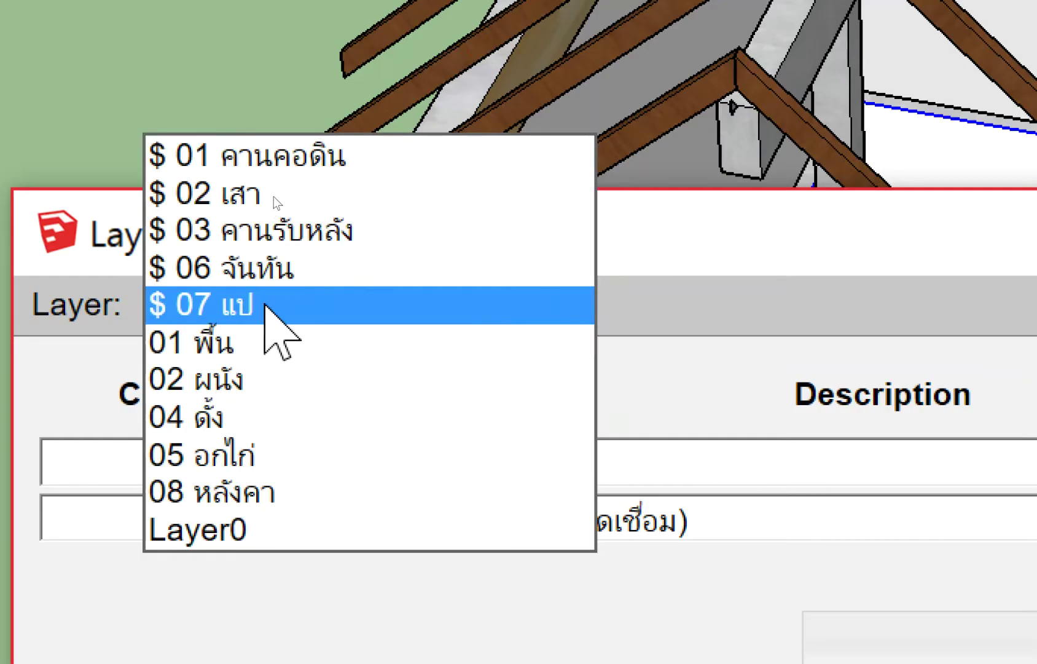
left_click(270, 342)
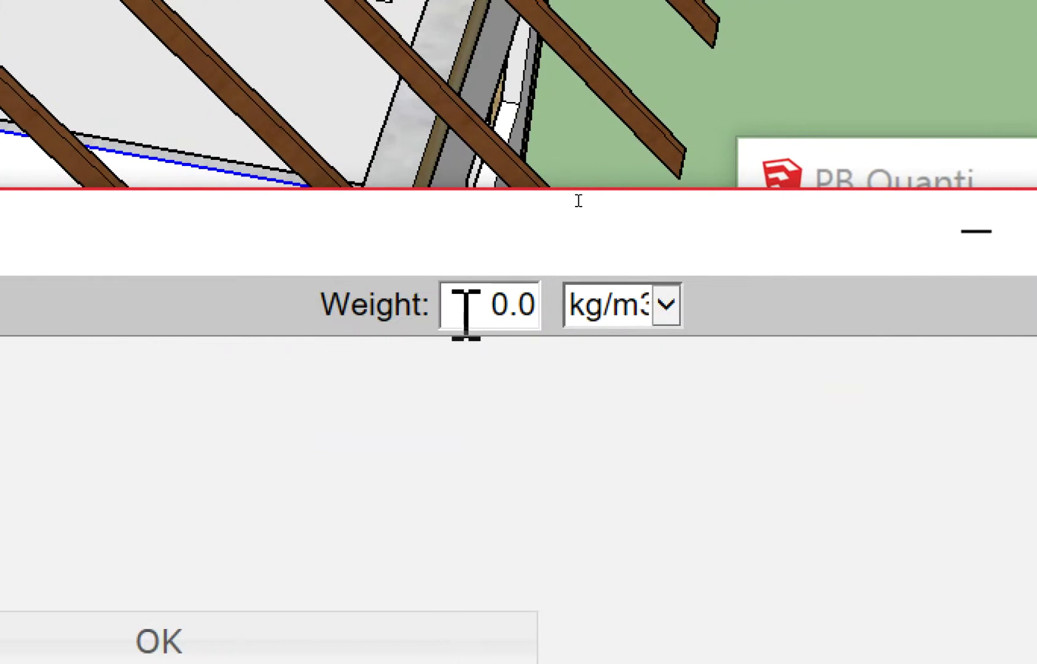
Step: Enter a weight of 2400 kg/m3 for layer 01 พื้น and add a cost item row
left_click_drag(465, 305, 531, 301)
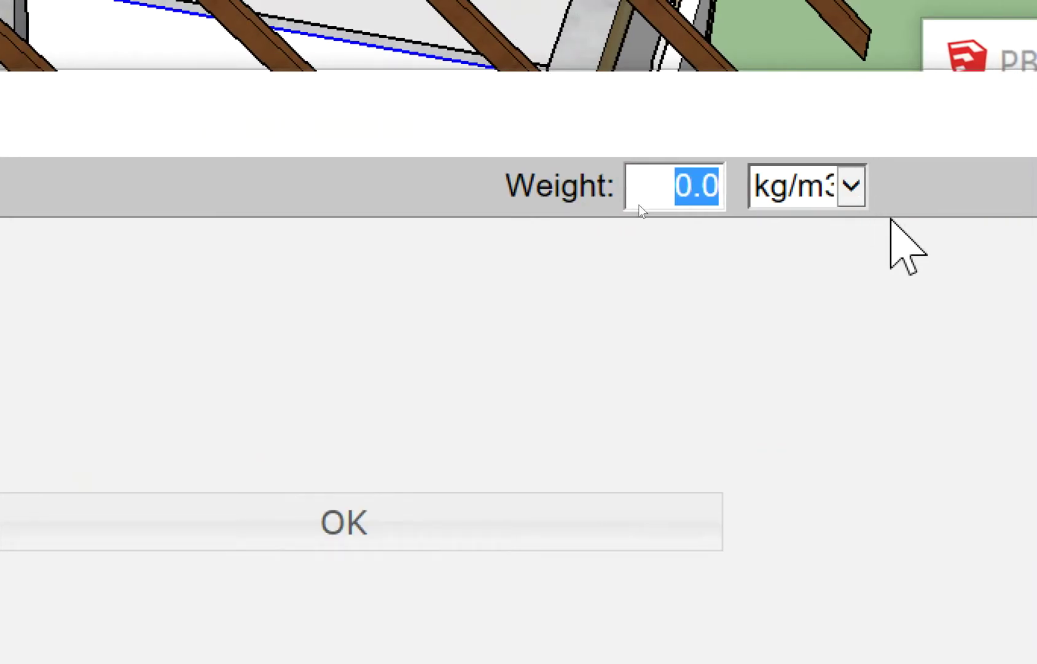
left_click(142, 171)
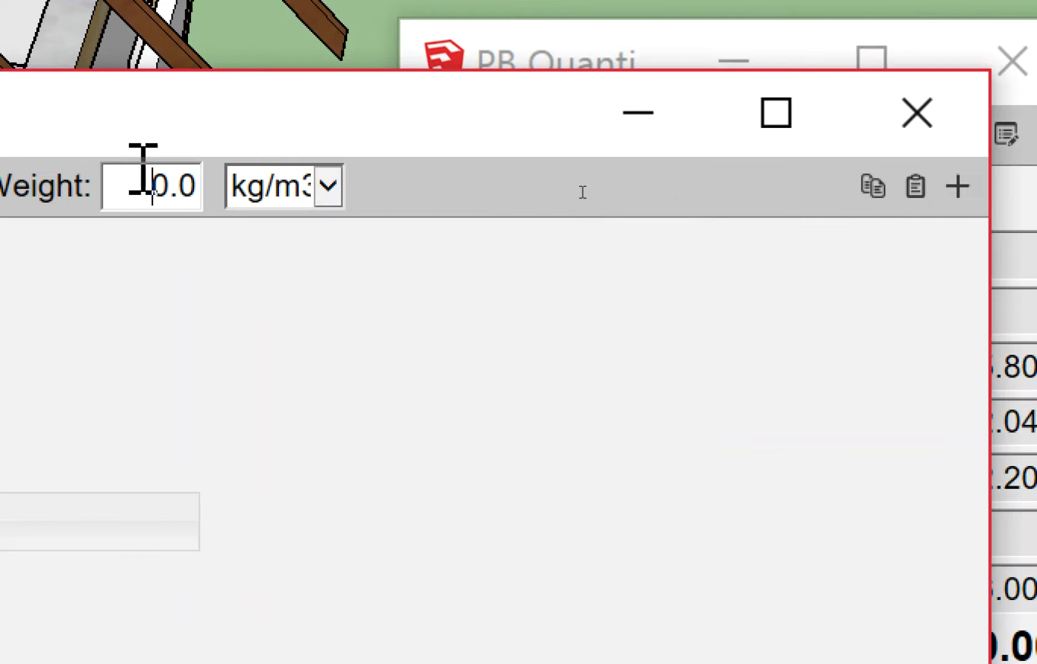
left_click_drag(143, 170, 208, 174)
key("BackSpace")
type("4")
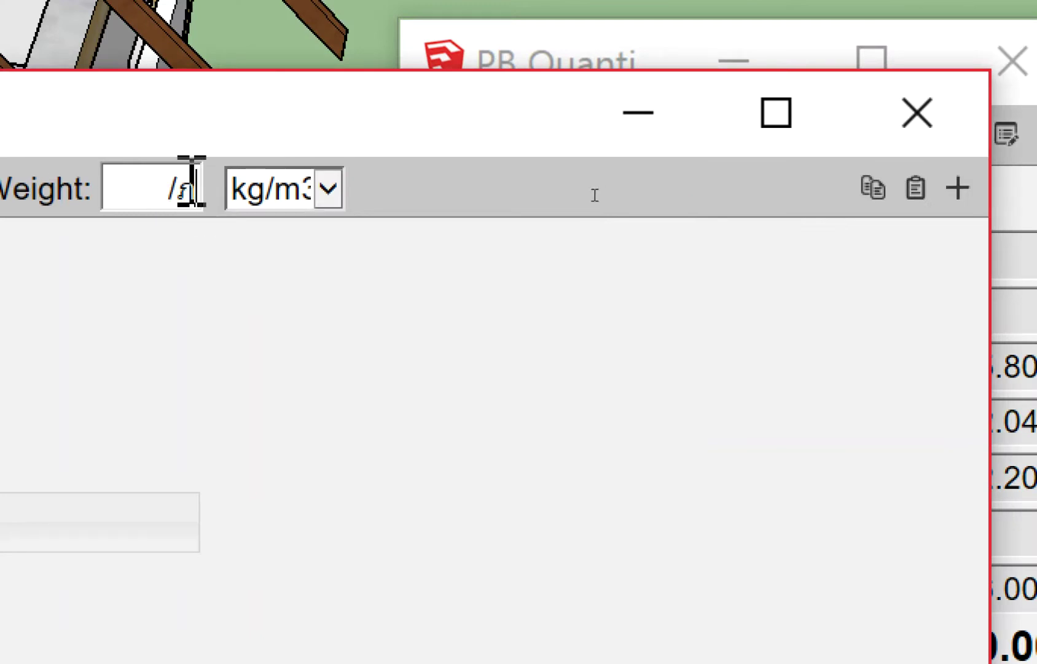
key("BackSpace")
key("BackSpace")
type("249")
key("BackSpace")
type("00")
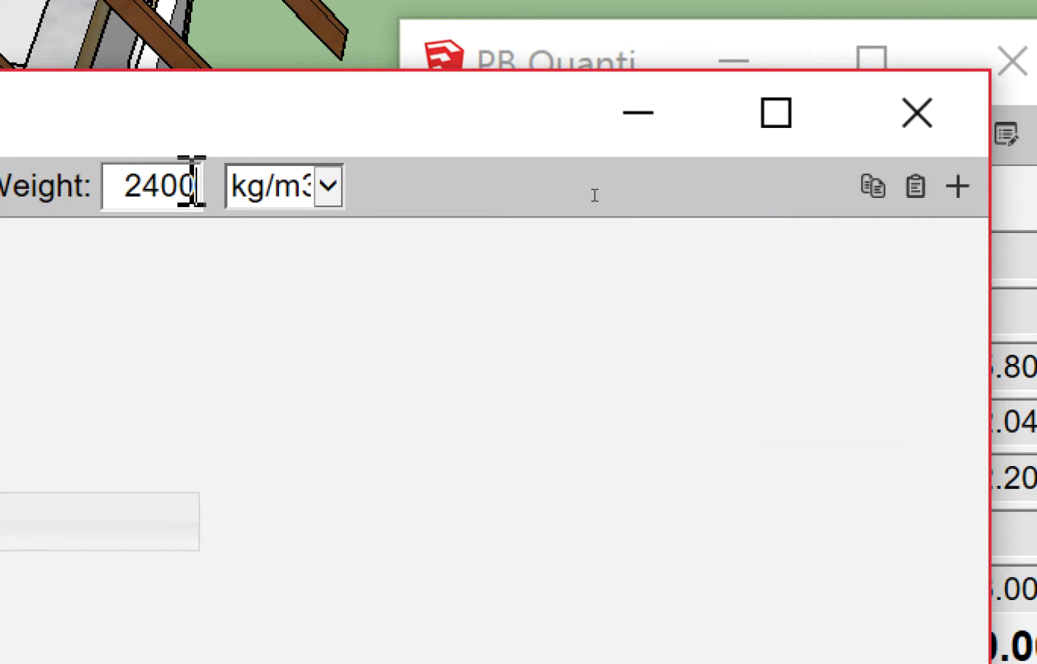
left_click(282, 192)
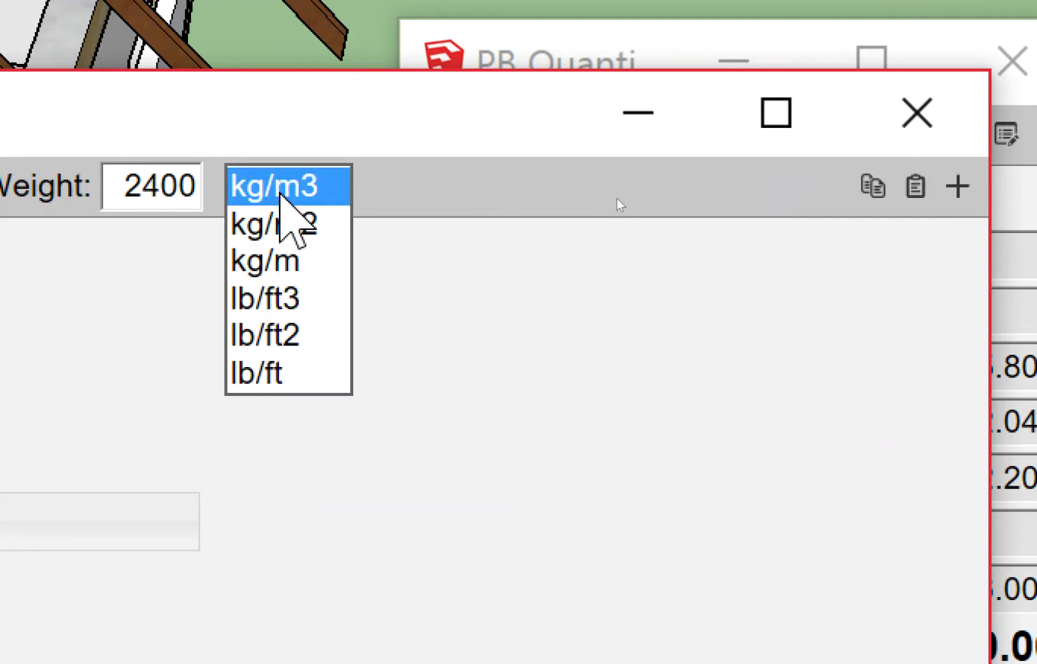
left_click(282, 186)
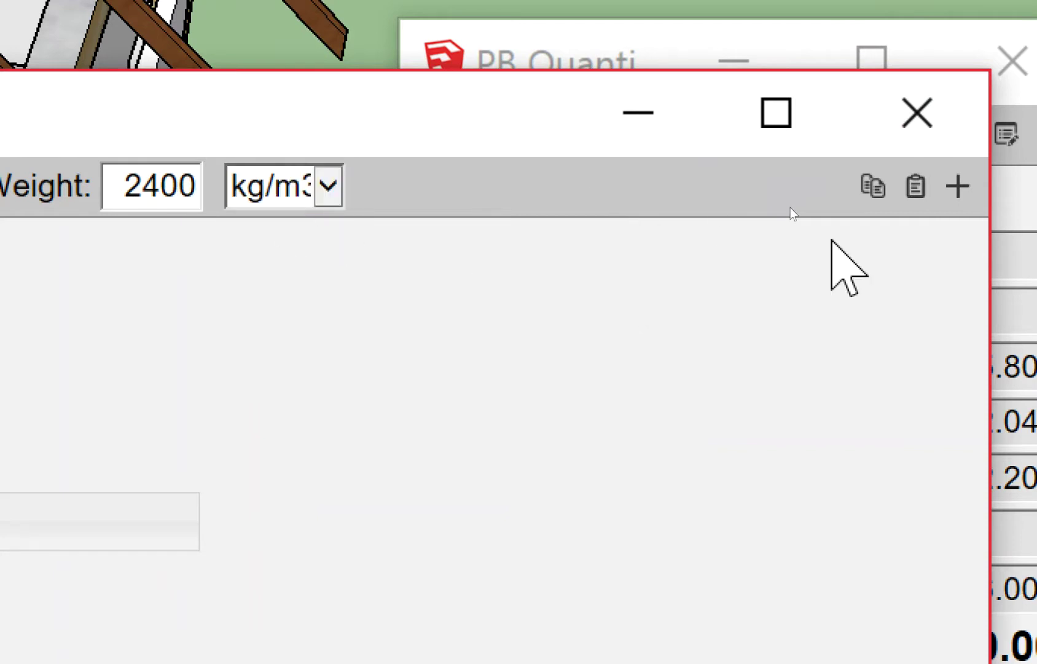
left_click(849, 186)
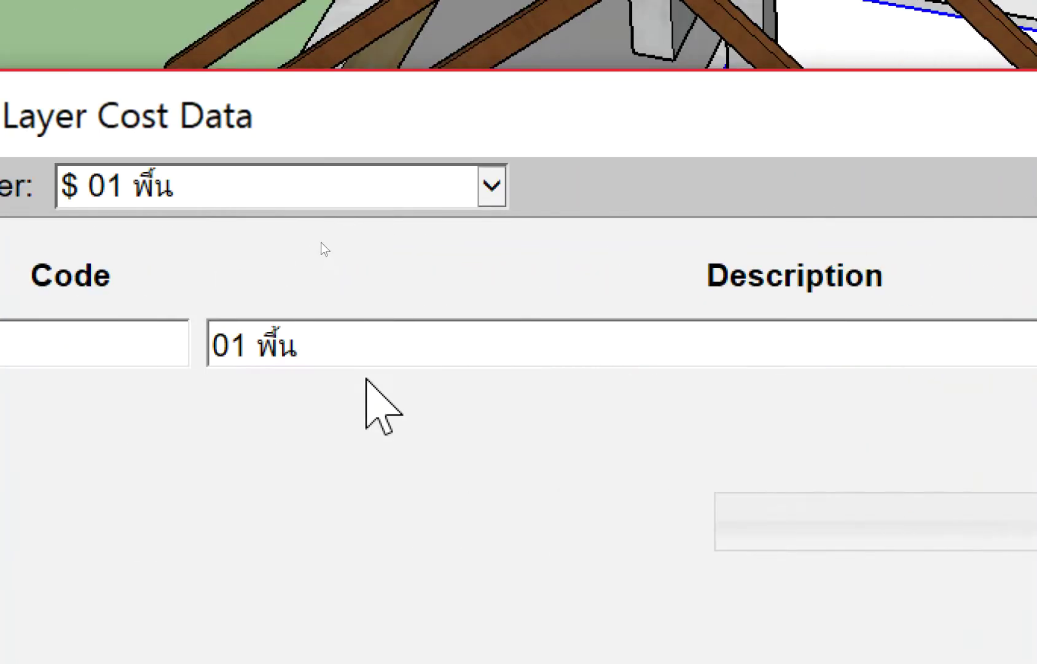
Step: Enter คอนกรีตพื้น as the draft cost row's description
key("ctrl+a")
type("8vo")
key("BackSpace")
key("BackSpace")
key("BackSpace")
type("คอนกรีตพื้")
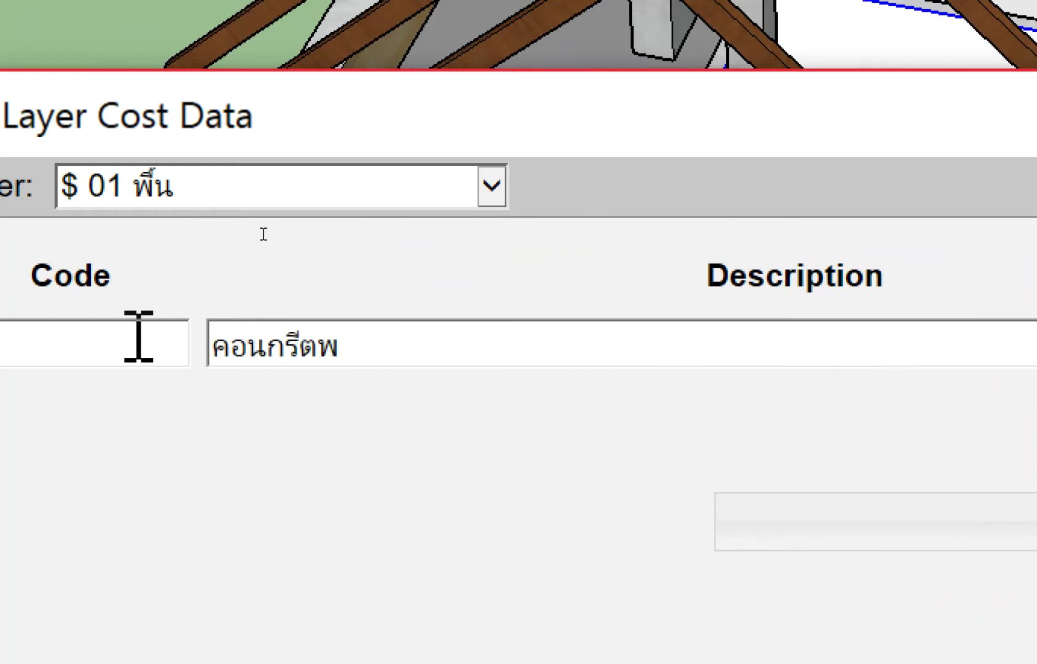
type("น")
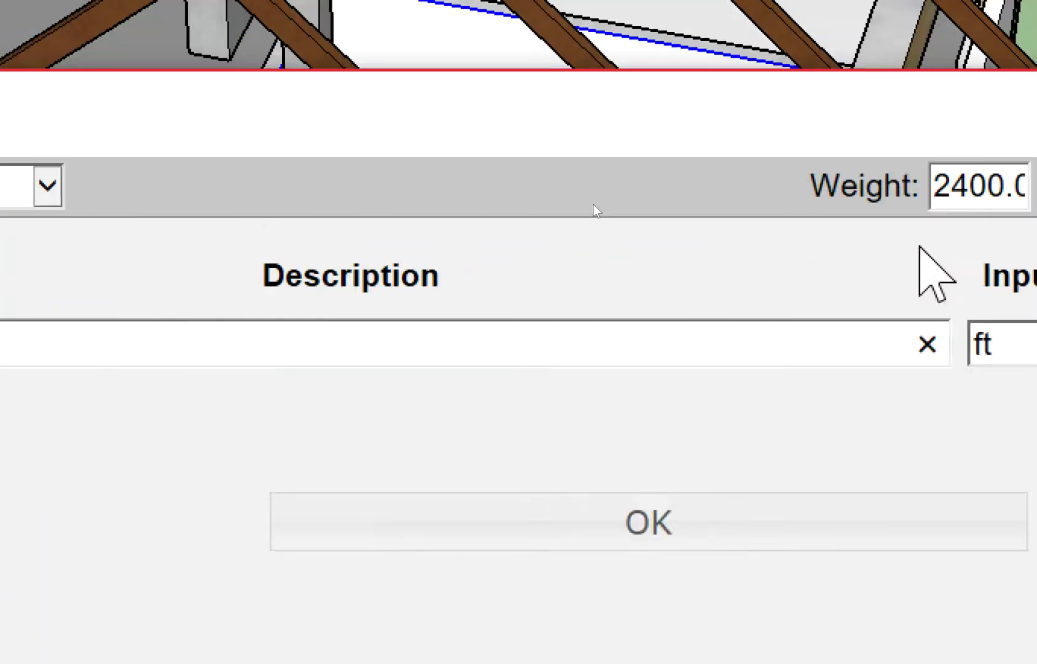
Step: Set the draft row's input unit to m3
left_click(589, 349)
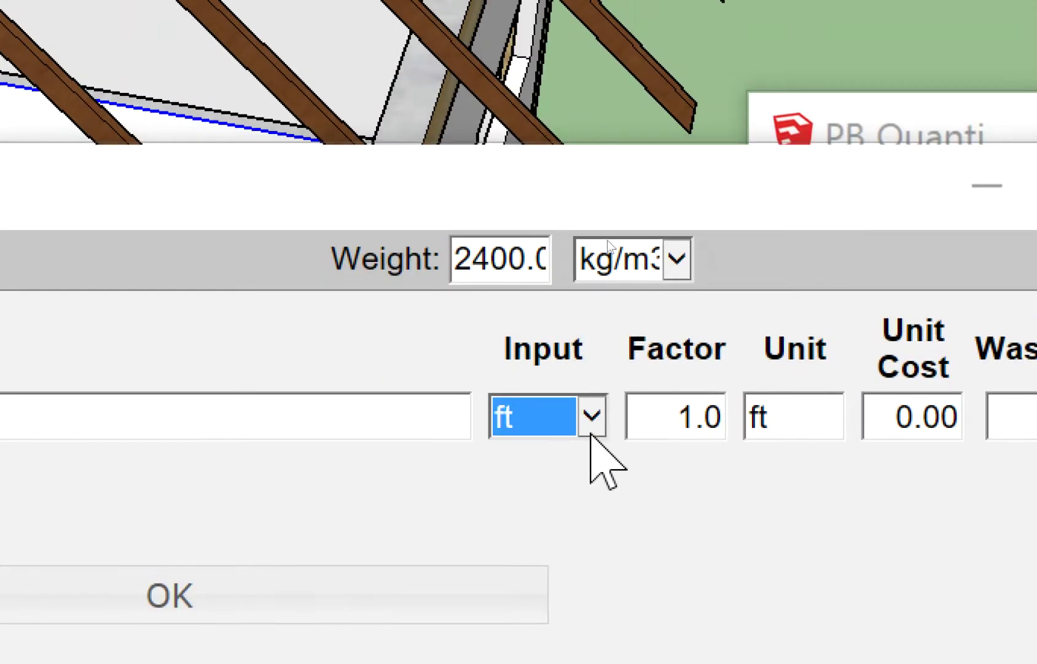
left_click(591, 418)
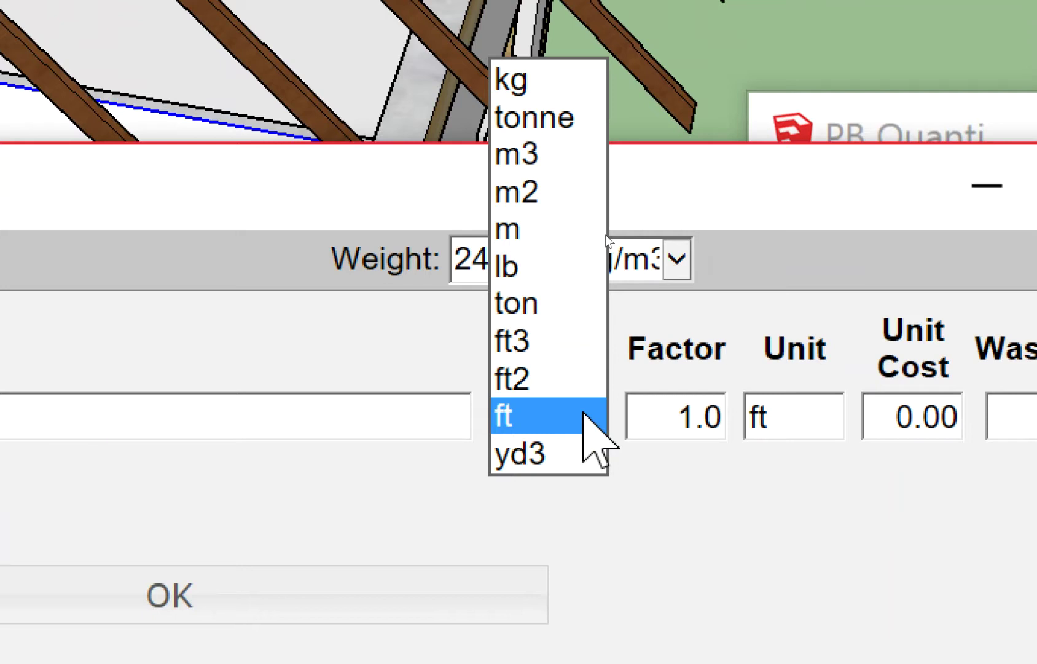
left_click(608, 175)
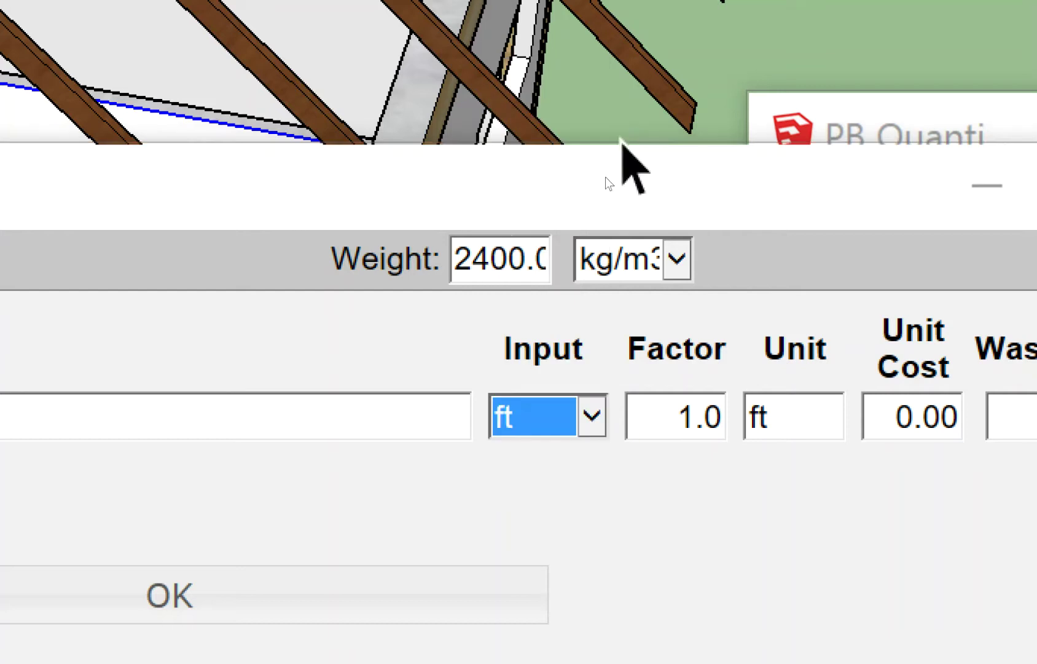
left_click(543, 424)
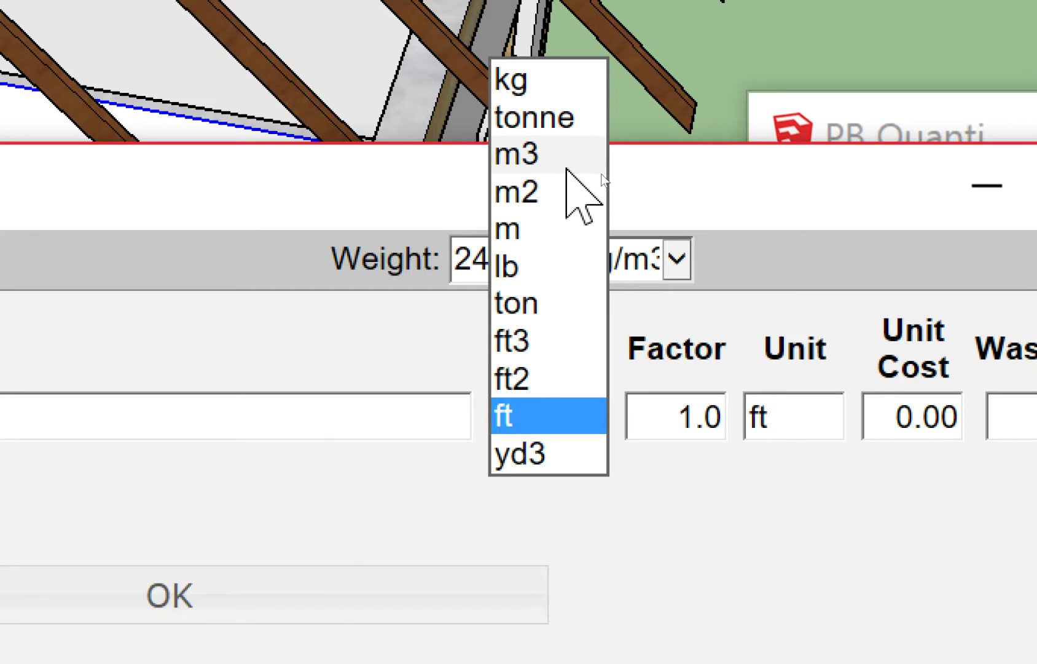
left_click(566, 163)
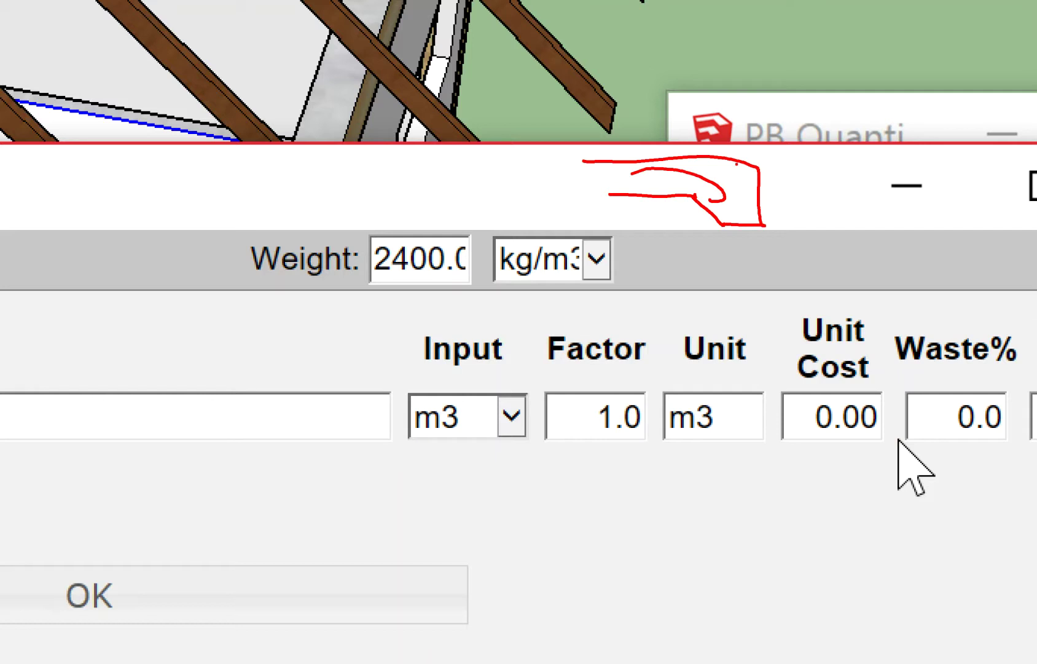
Step: Relabel the unit as ลบ.ม., then delete the unfinished draft cost row
left_click_drag(744, 411, 644, 449)
type("ล")
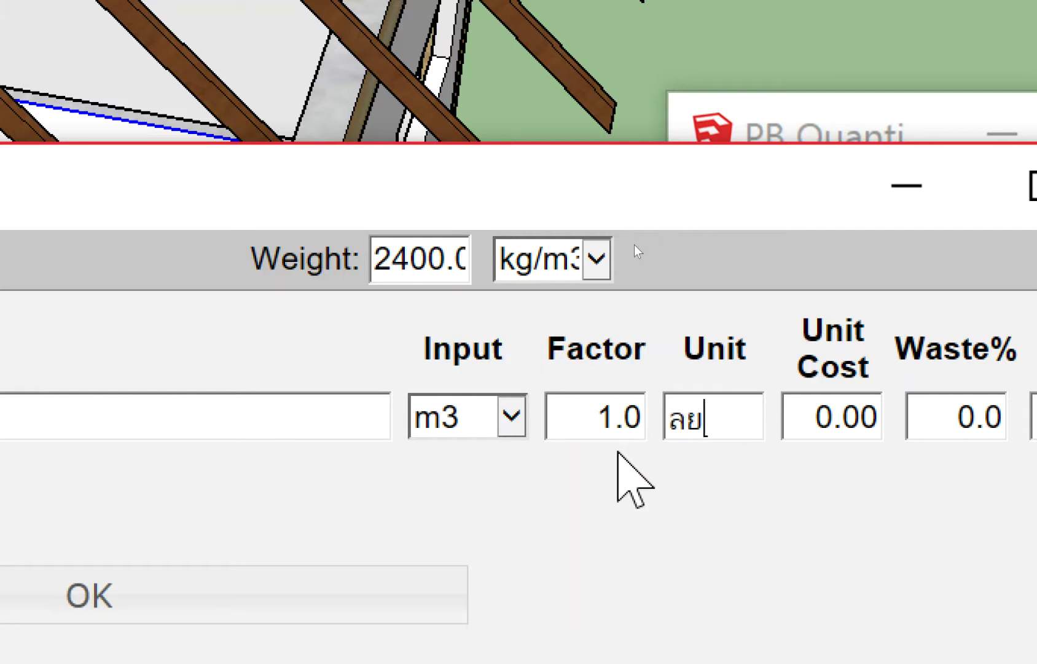
type("บ.ม.")
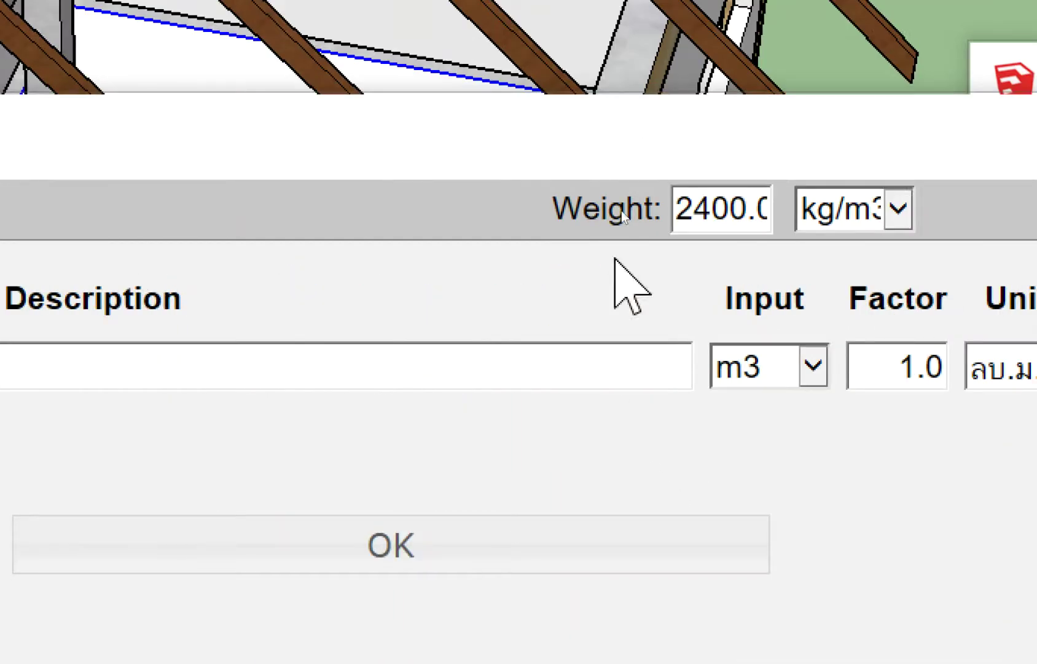
left_click(549, 368)
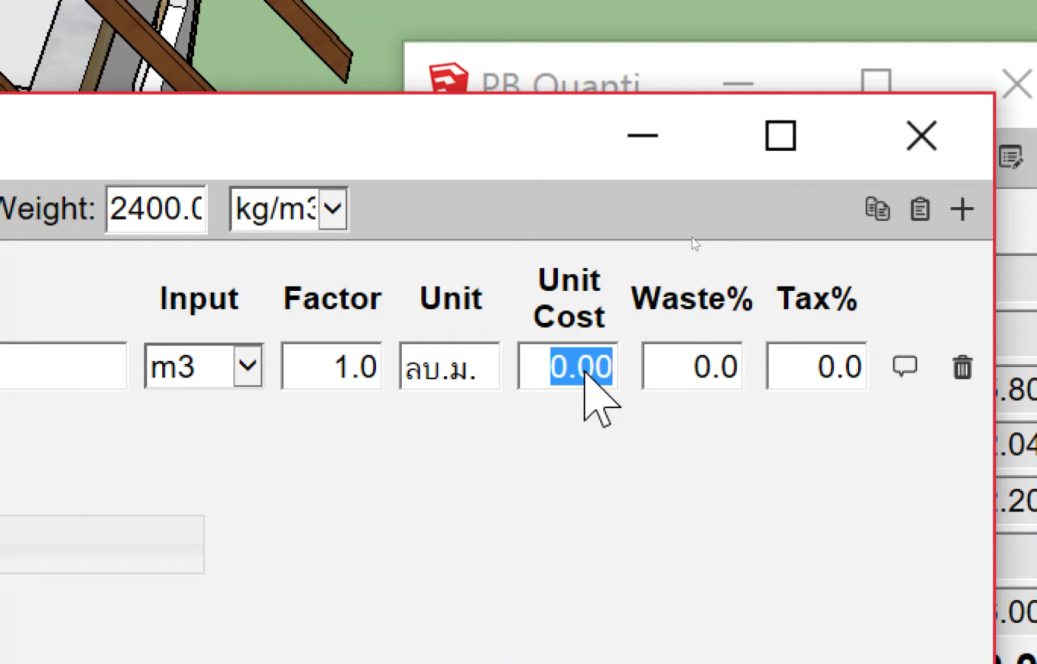
left_click(902, 369)
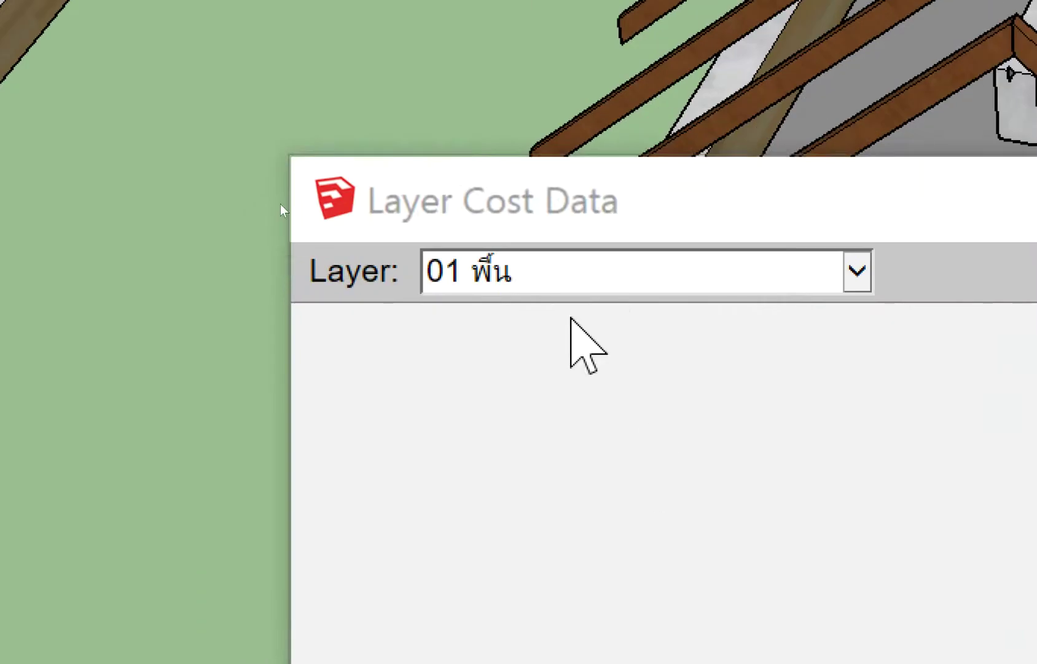
left_click(593, 273)
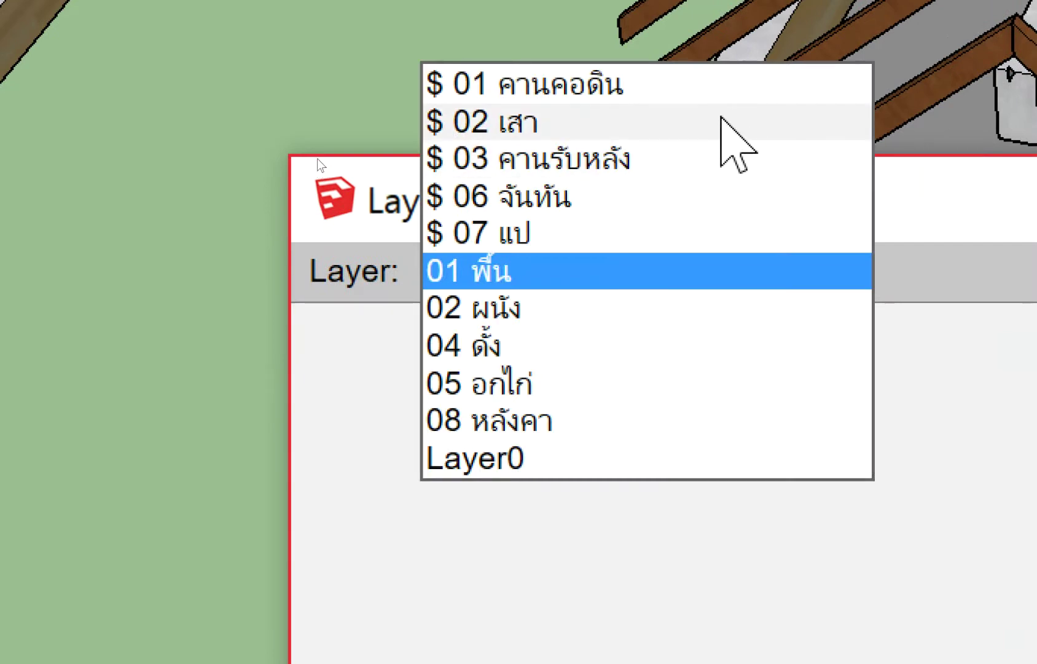
key("Escape")
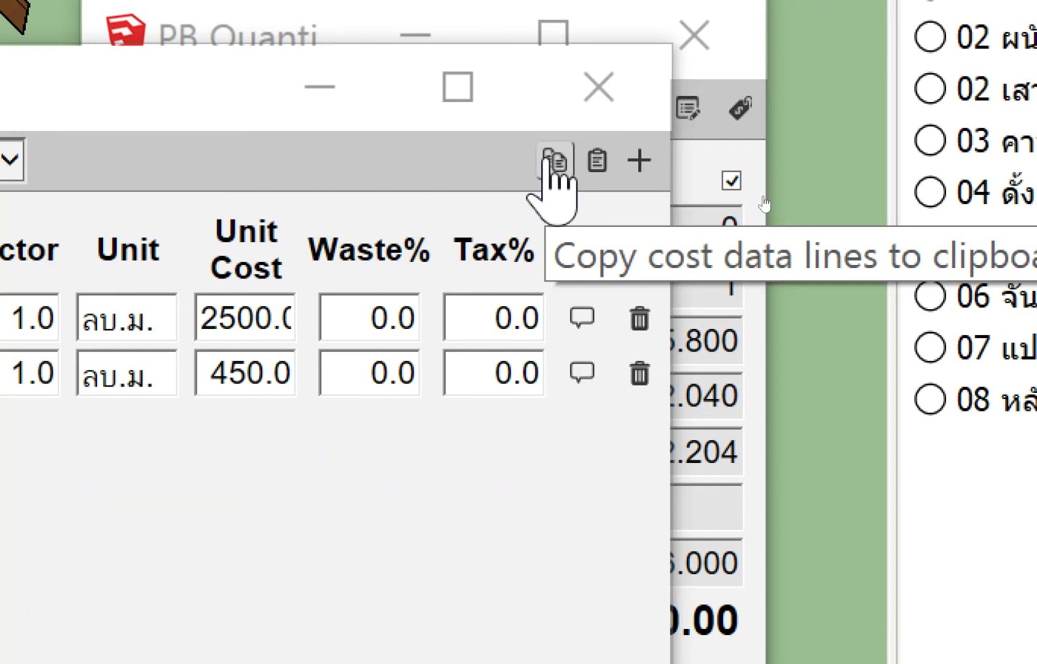
left_click(547, 155)
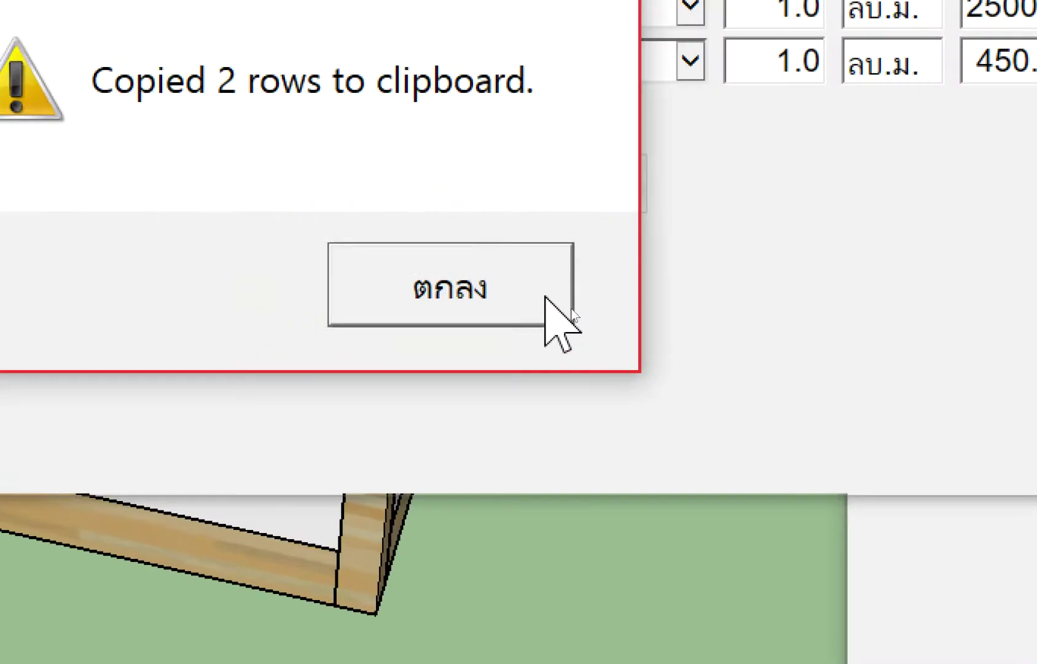
left_click(571, 308)
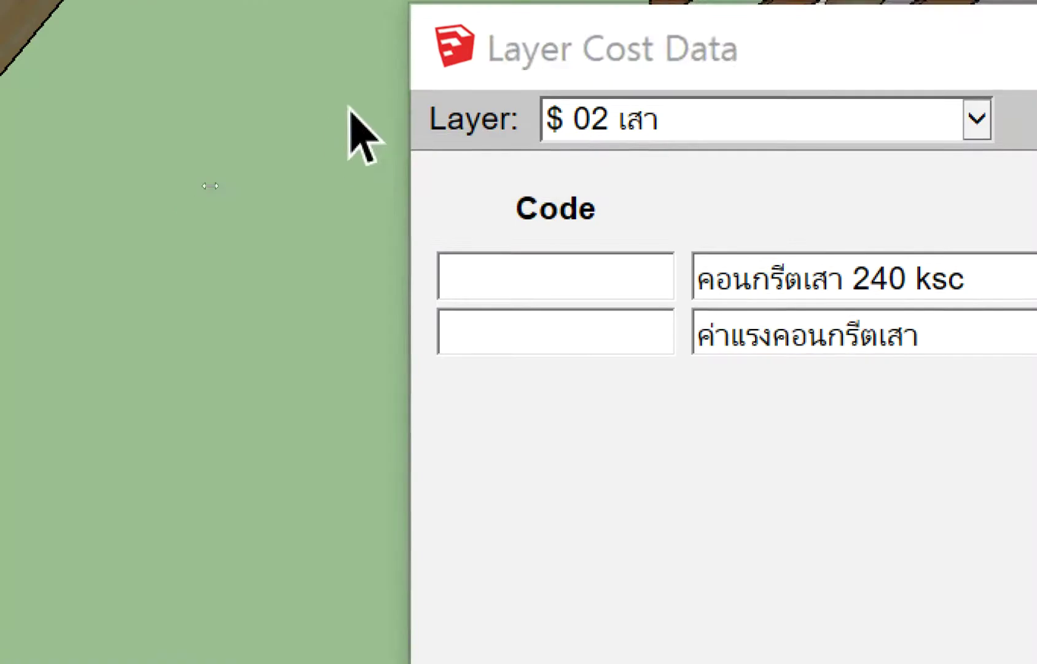
left_click(694, 148)
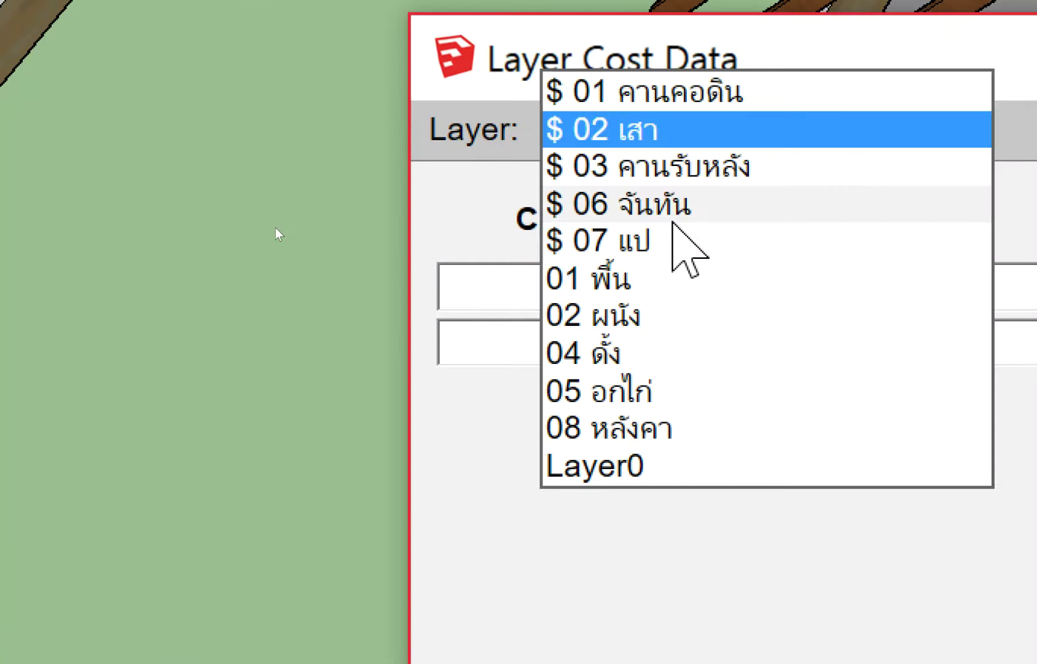
left_click(670, 276)
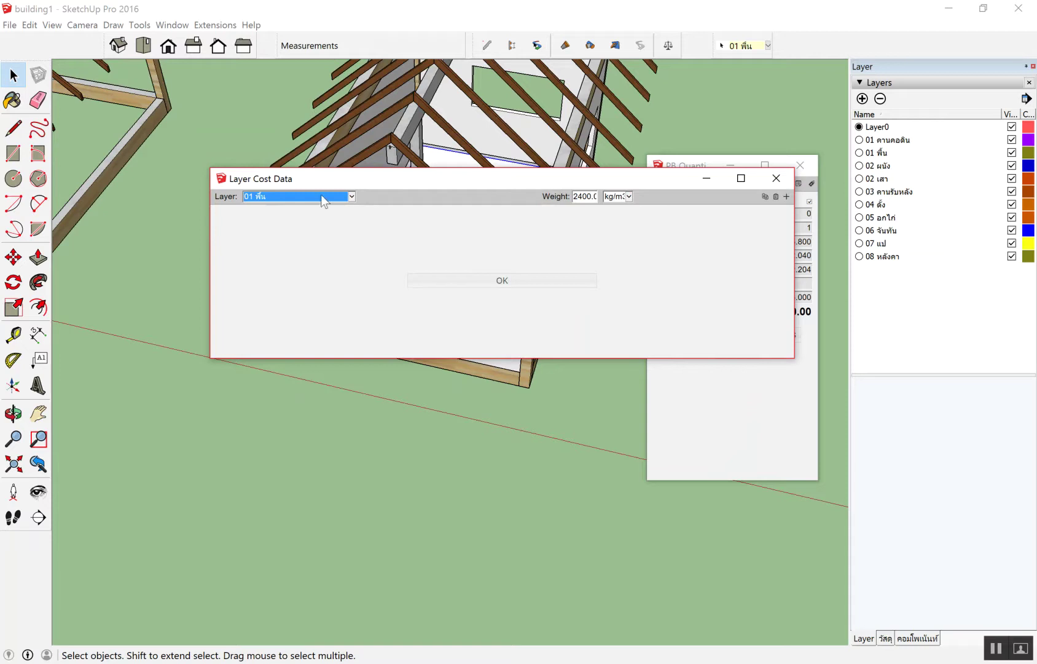
Step: Copy the two cost rows from the $ 02 เสา column layer
left_click(777, 182)
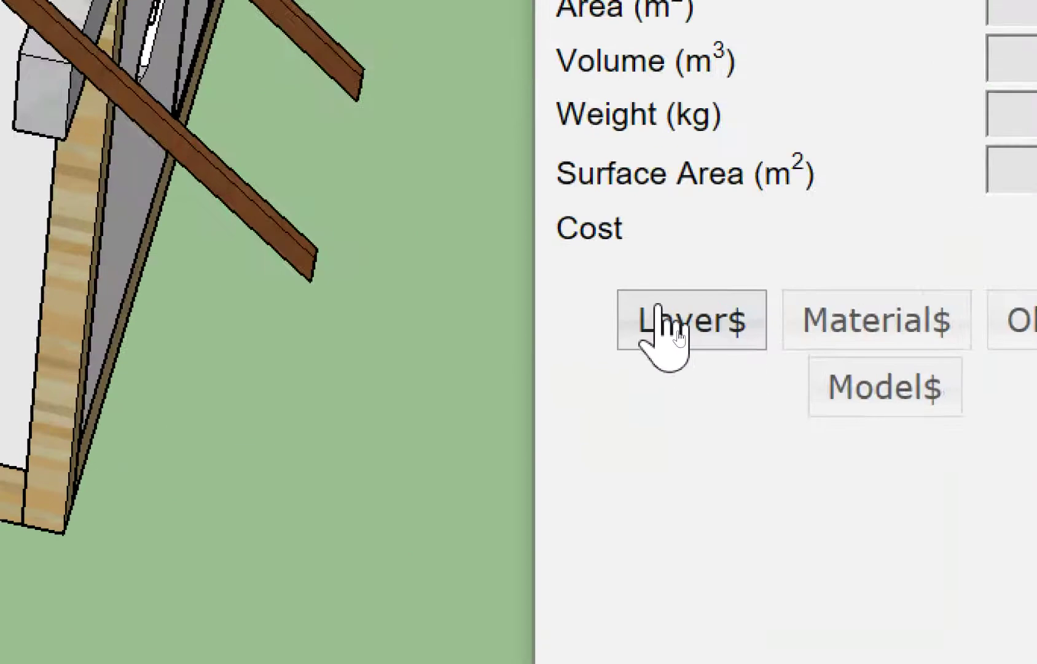
left_click(685, 335)
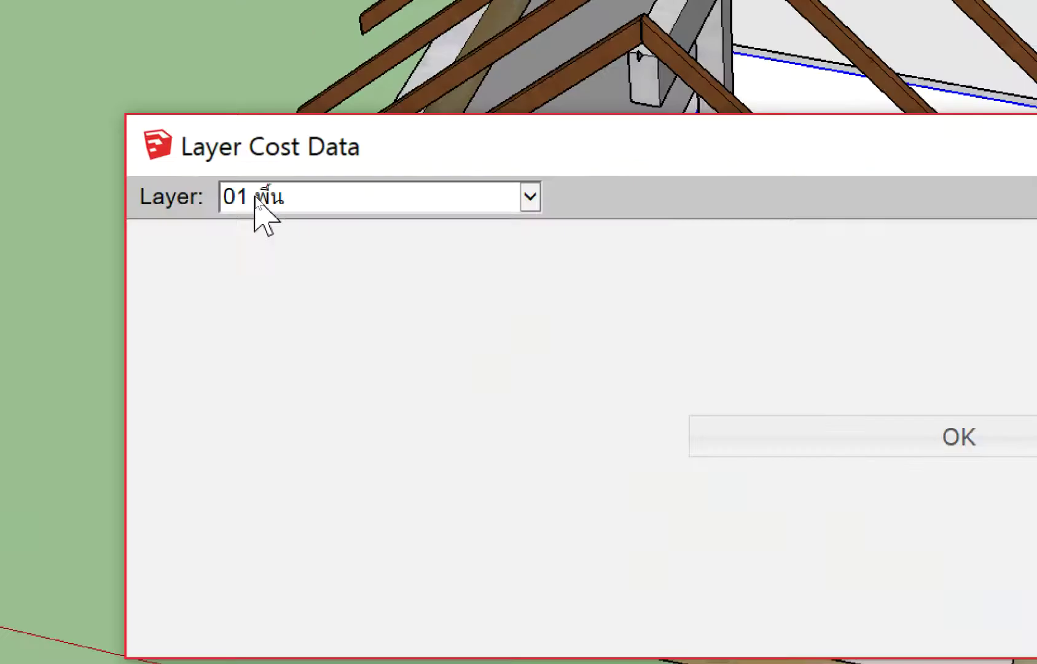
left_click(253, 197)
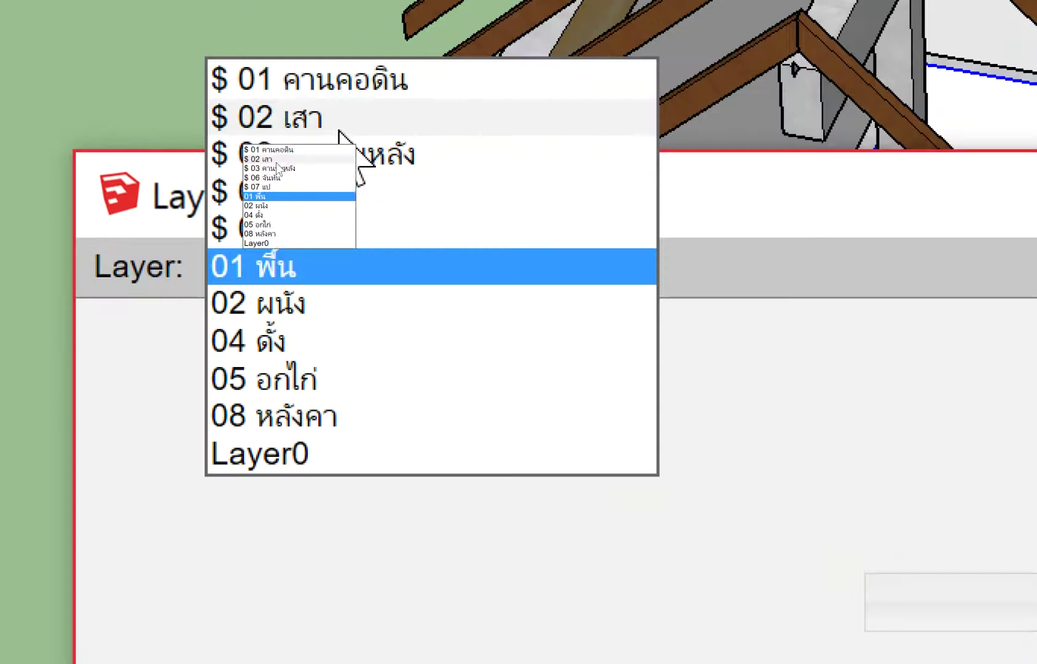
left_click(344, 117)
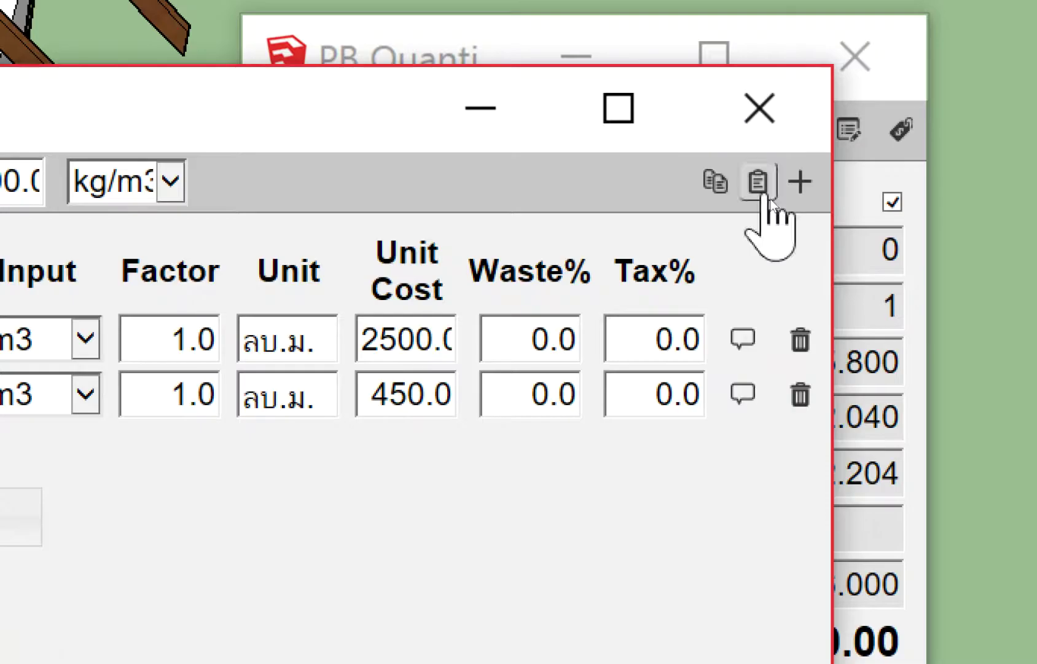
left_click(747, 187)
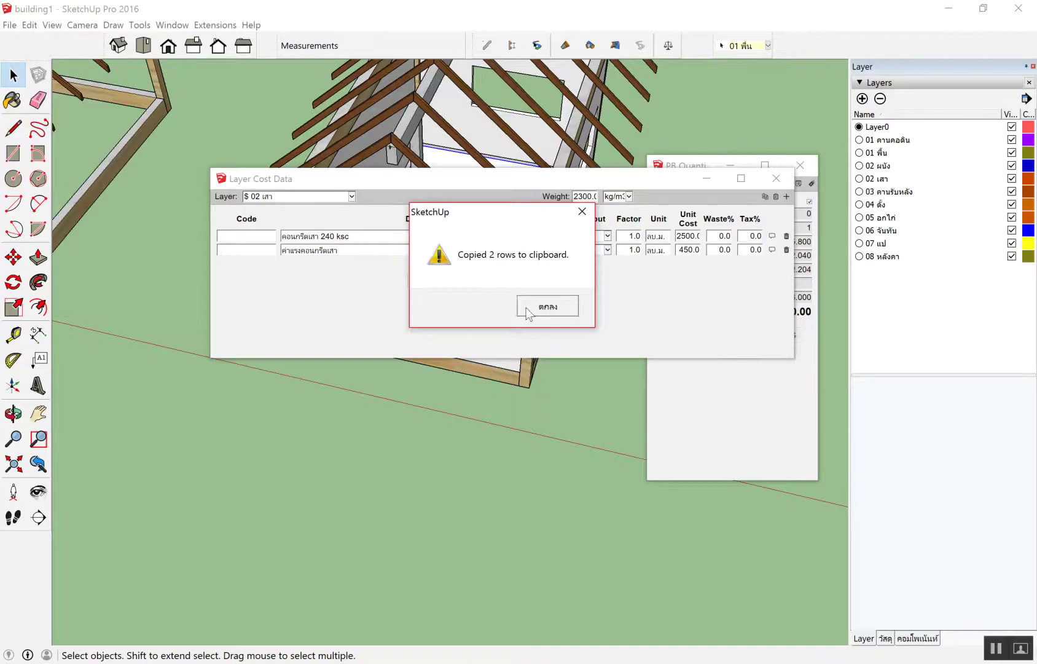
left_click(547, 305)
Step: Paste the copied rows into the 01 พื้น floor layer
left_click(255, 198)
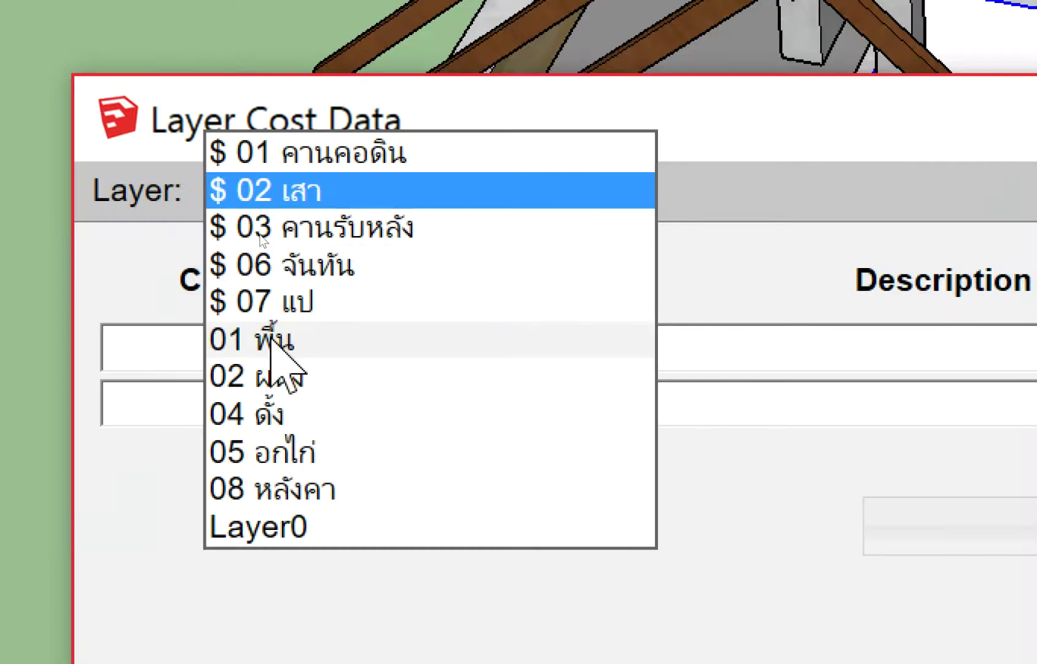
left_click(273, 347)
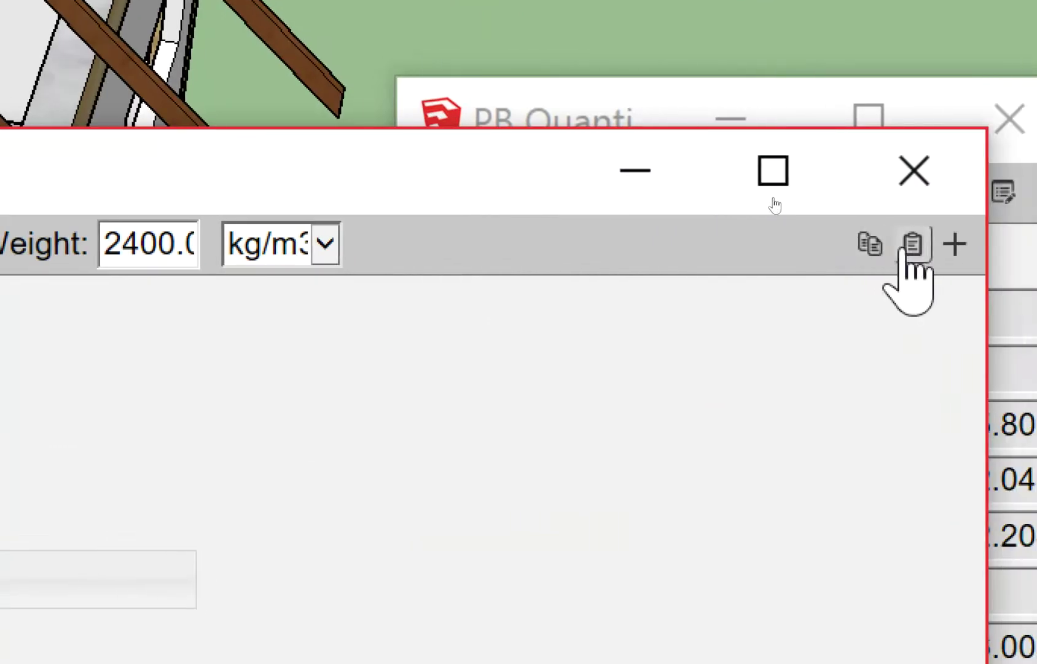
left_click(951, 244)
left_click(332, 410)
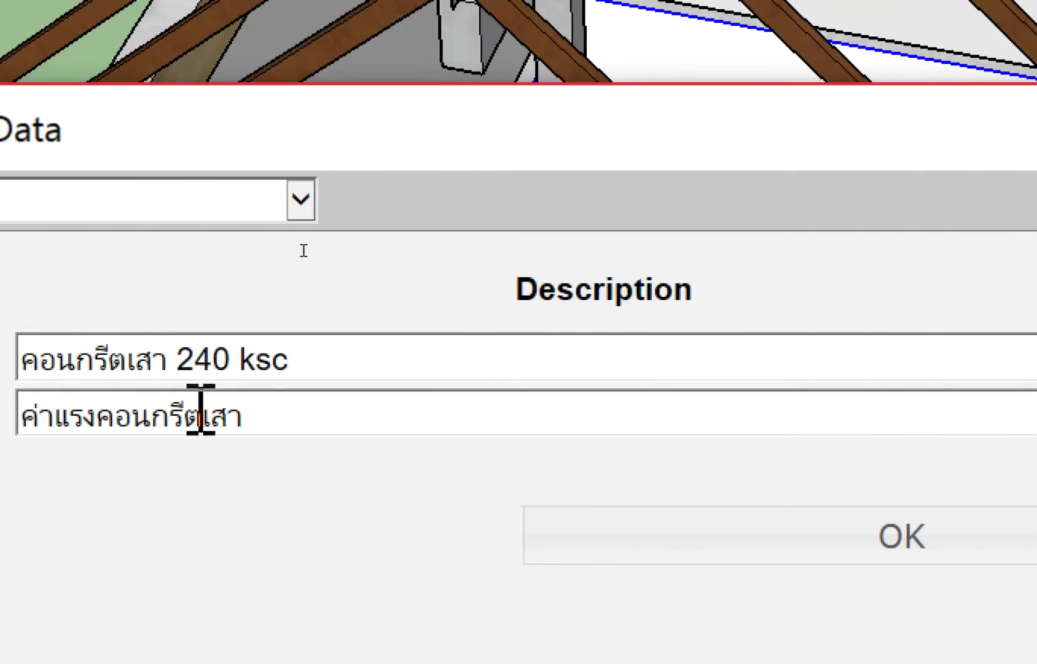
Step: Change เสา to พื้น in both pasted row descriptions
left_click(223, 353)
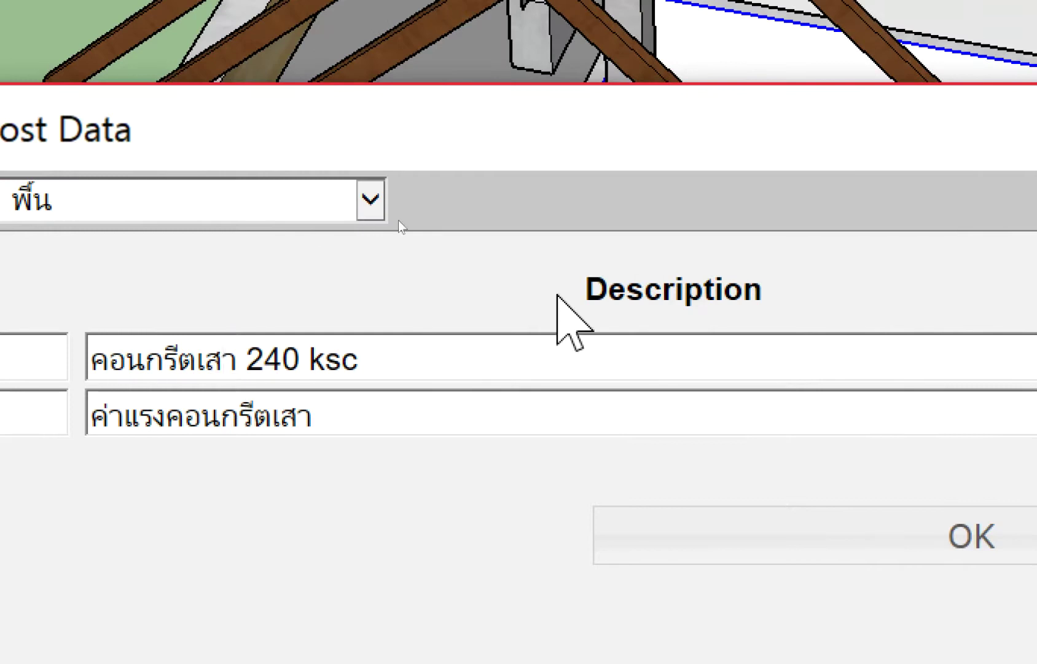
key("BackSpace")
key("BackSpace")
key("BackSpace")
type("พื้น")
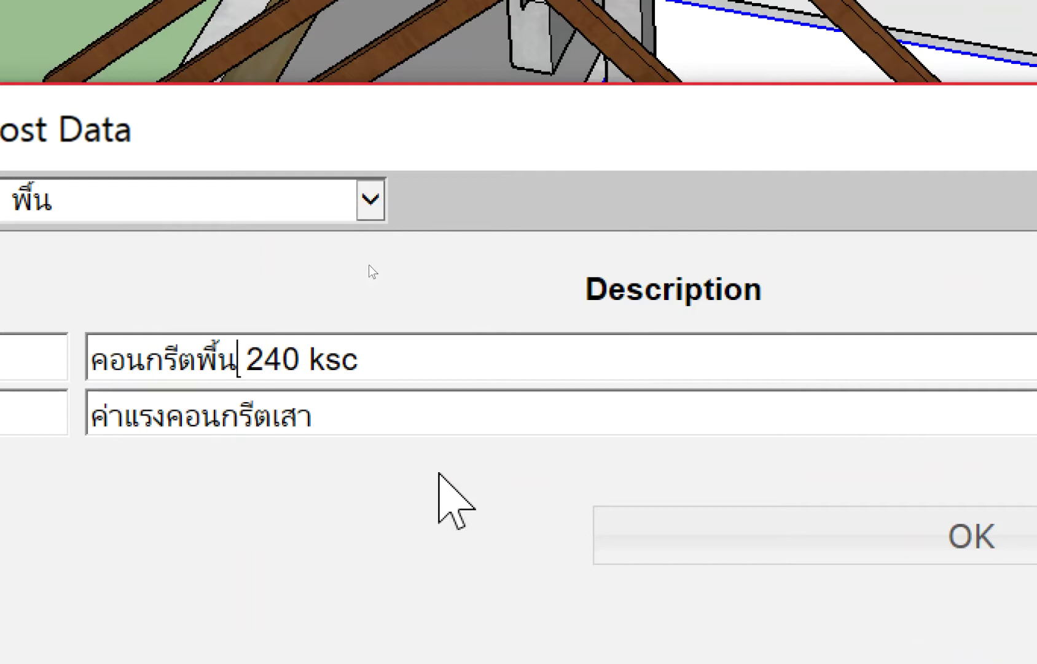
left_click(451, 430)
key("BackSpace")
key("BackSpace")
key("BackSpace")
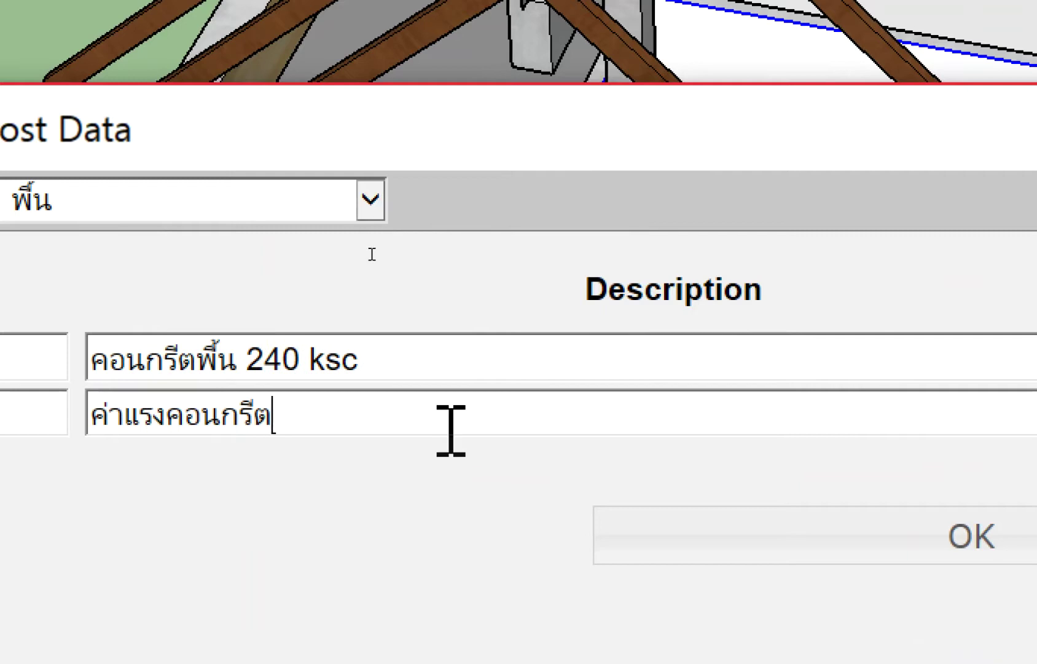
type("พื้น")
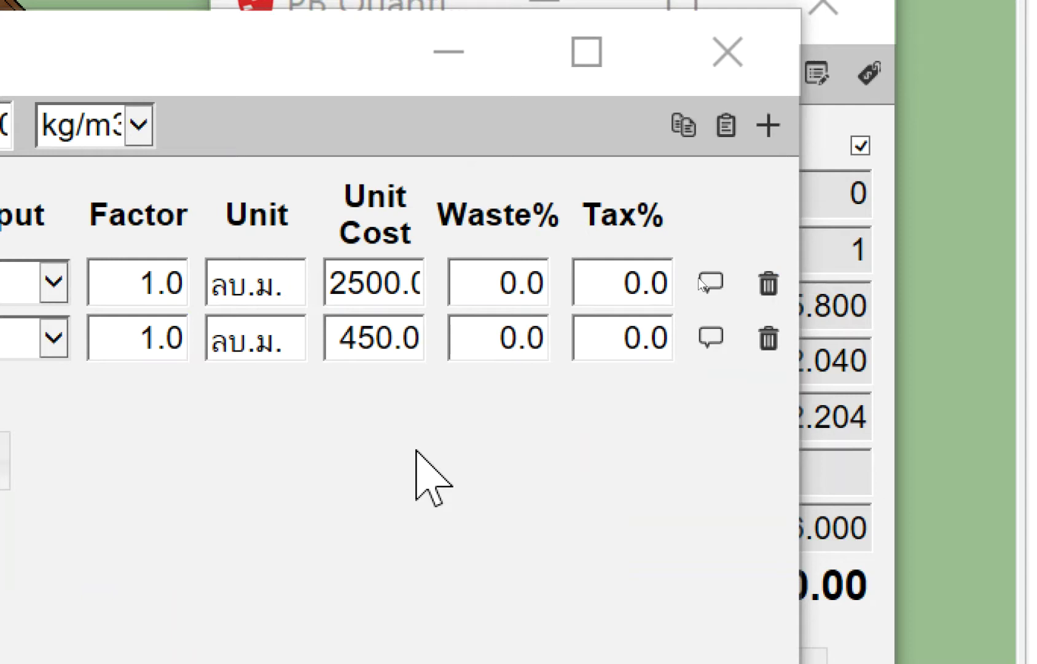
Step: Add a third cost row and start its description as ตะแกรงเล
left_click(773, 127)
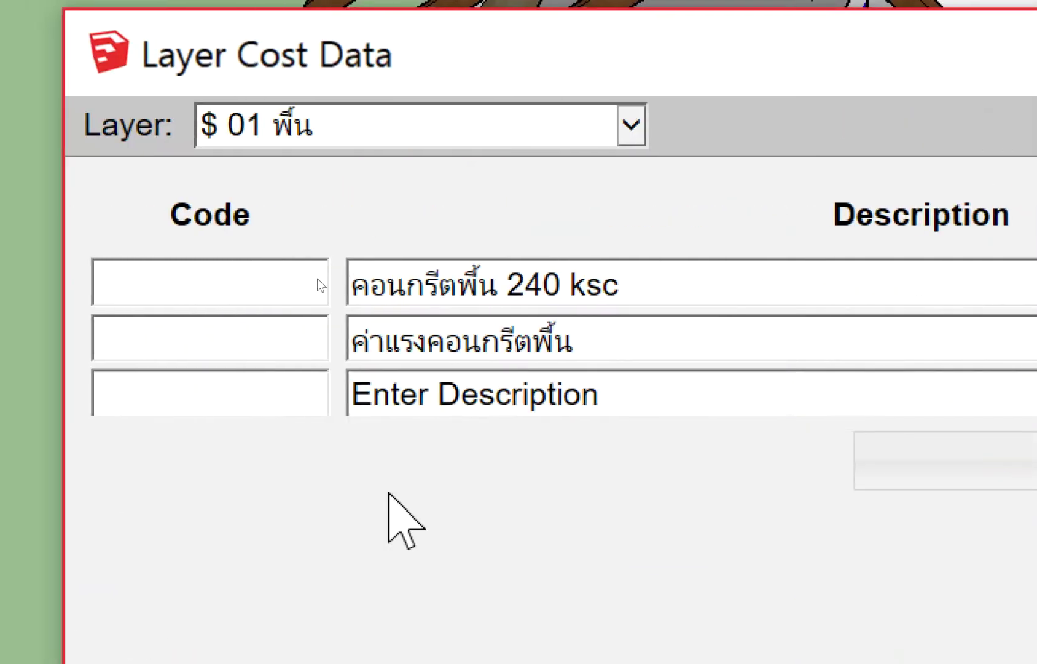
left_click(627, 393)
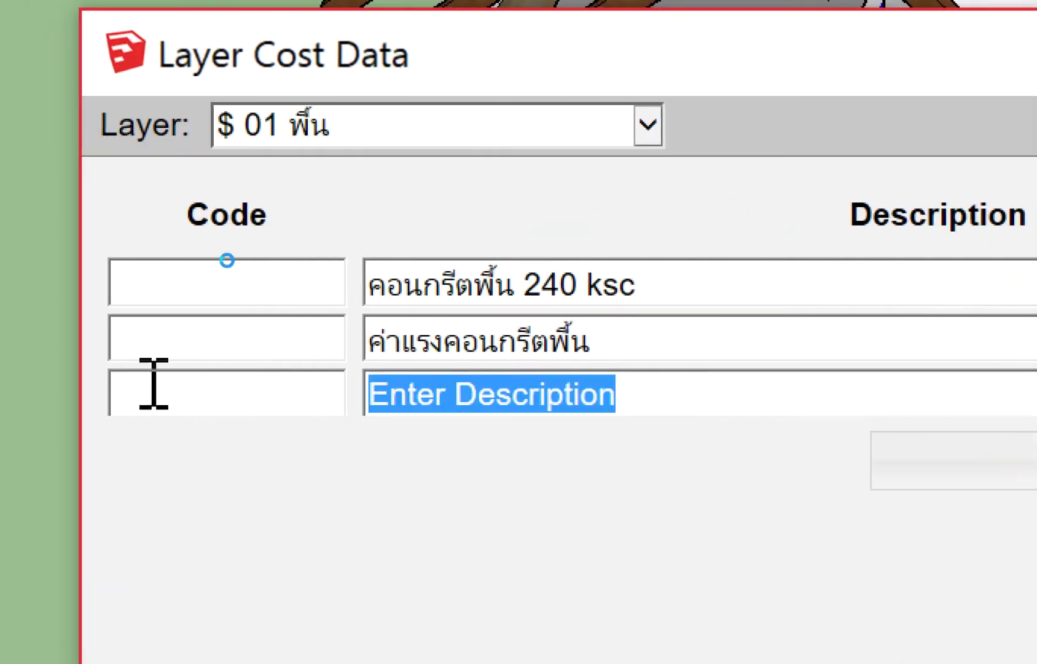
type("ตะ")
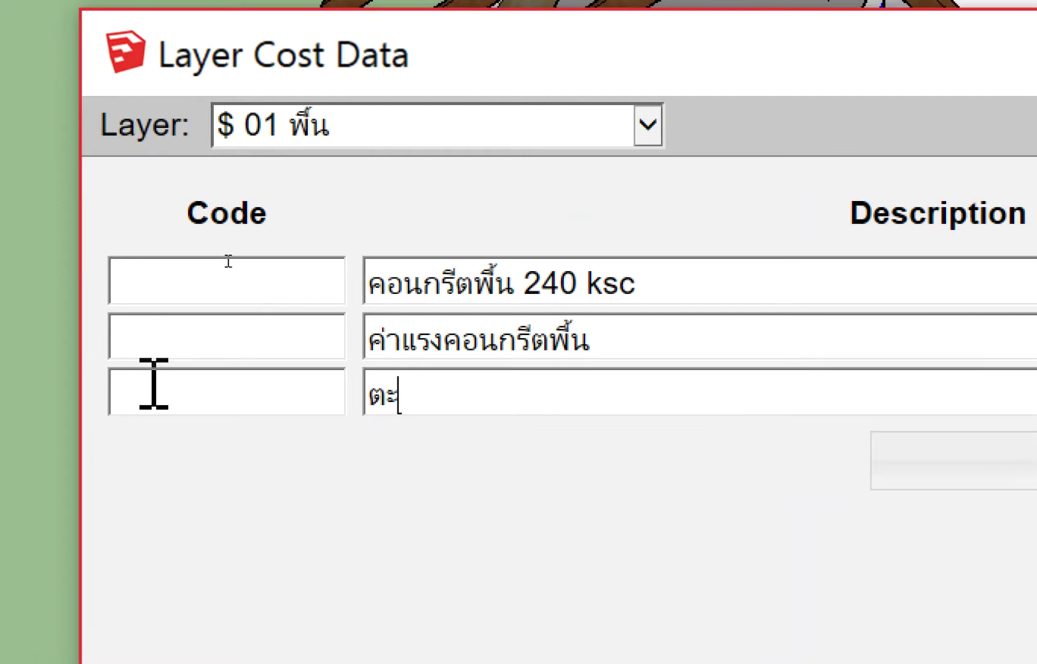
type("แกรงเล")
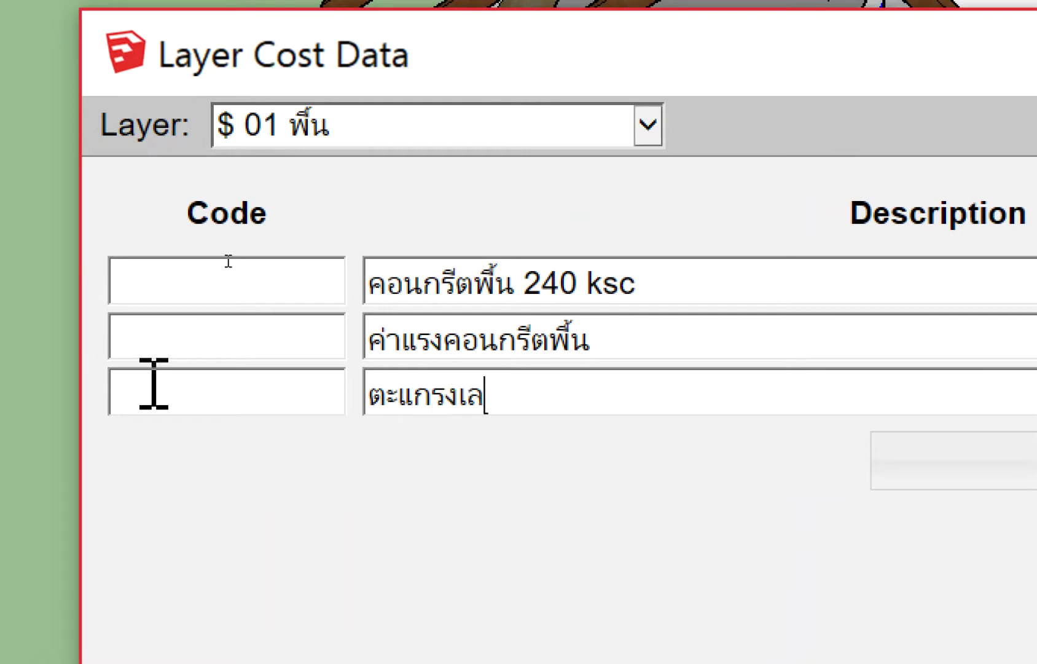
Step: Make the third row ตะแกรงเหล็ก, measured in m2 with unit label ตร.ม
key("BackSpace")
type("หล็ก")
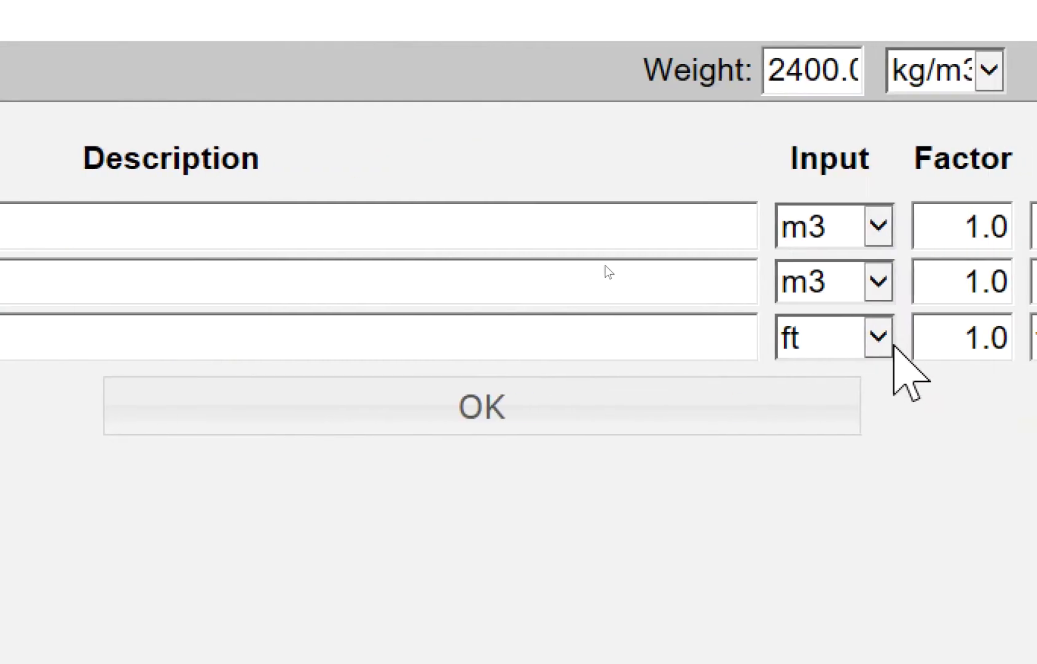
left_click(878, 337)
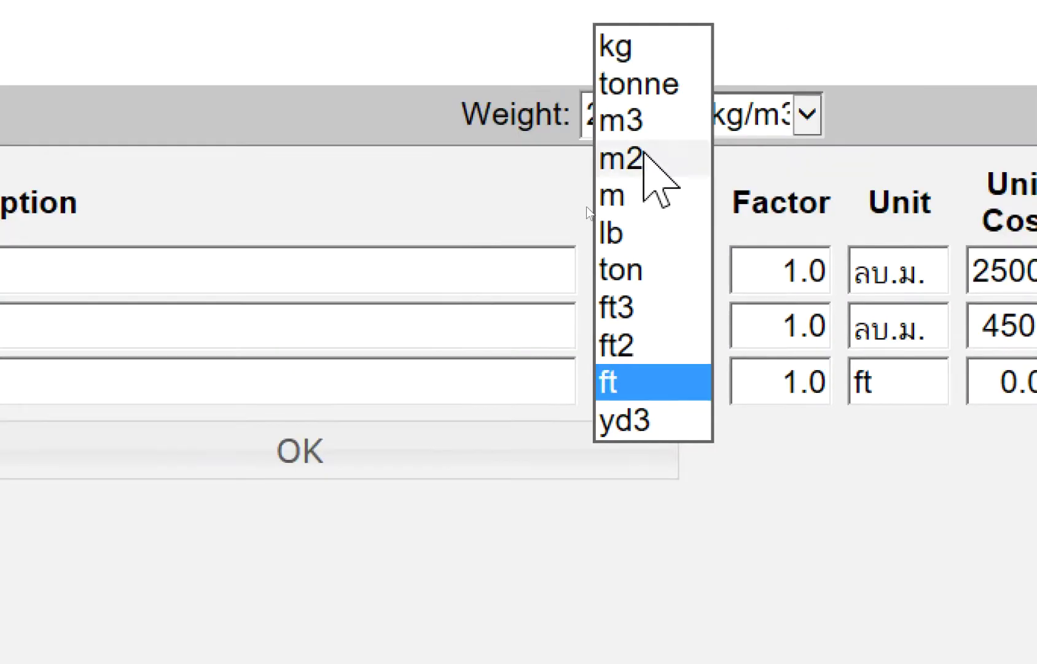
left_click(639, 115)
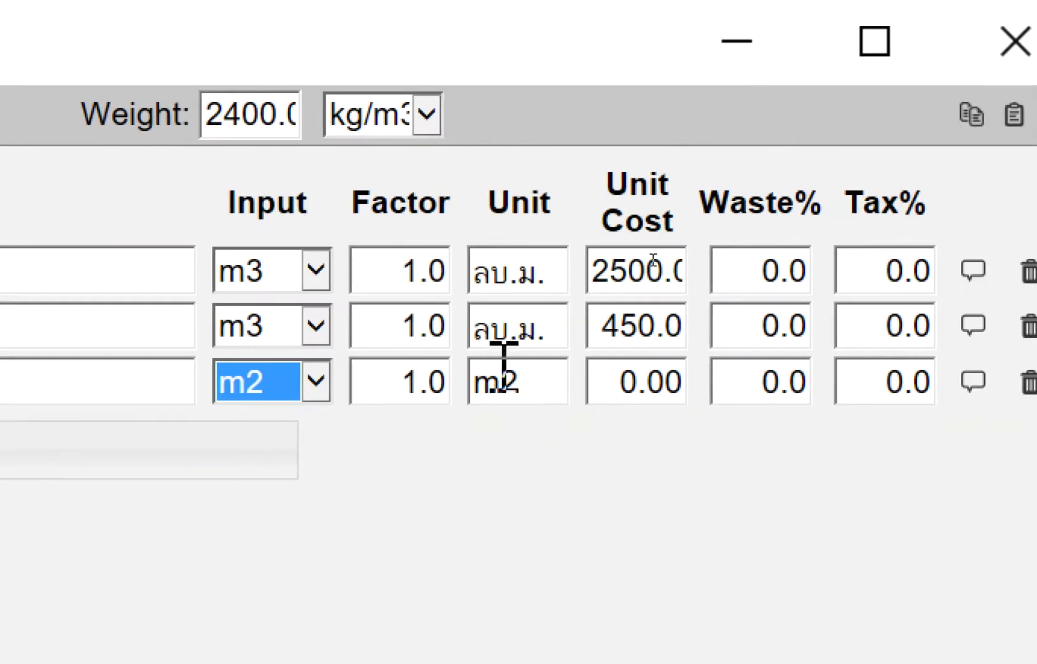
double_click(503, 367)
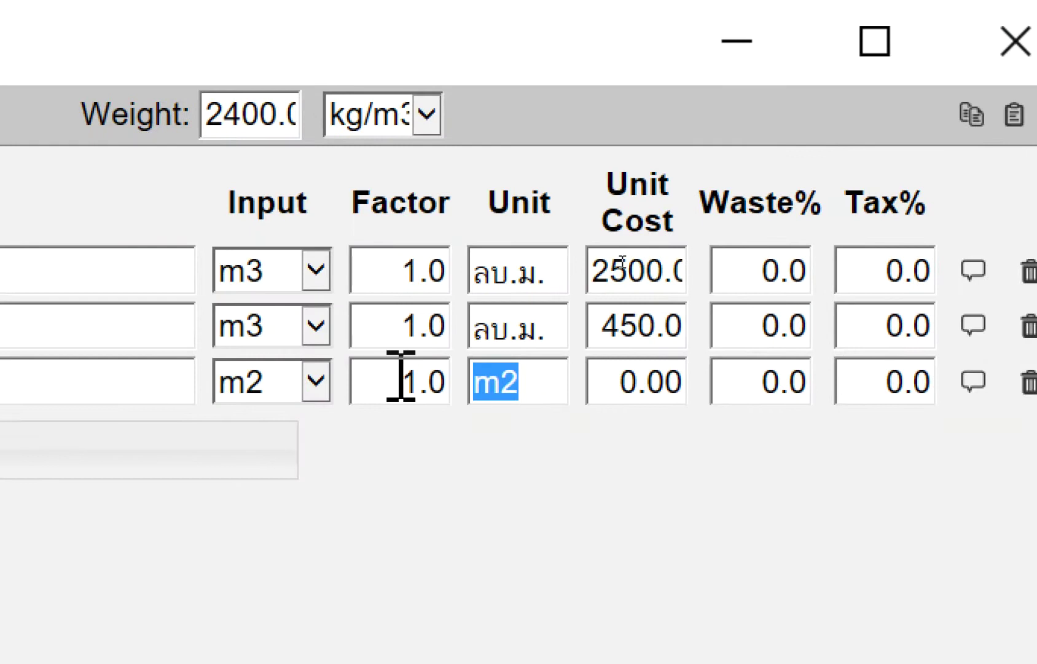
type("ตร.ม.")
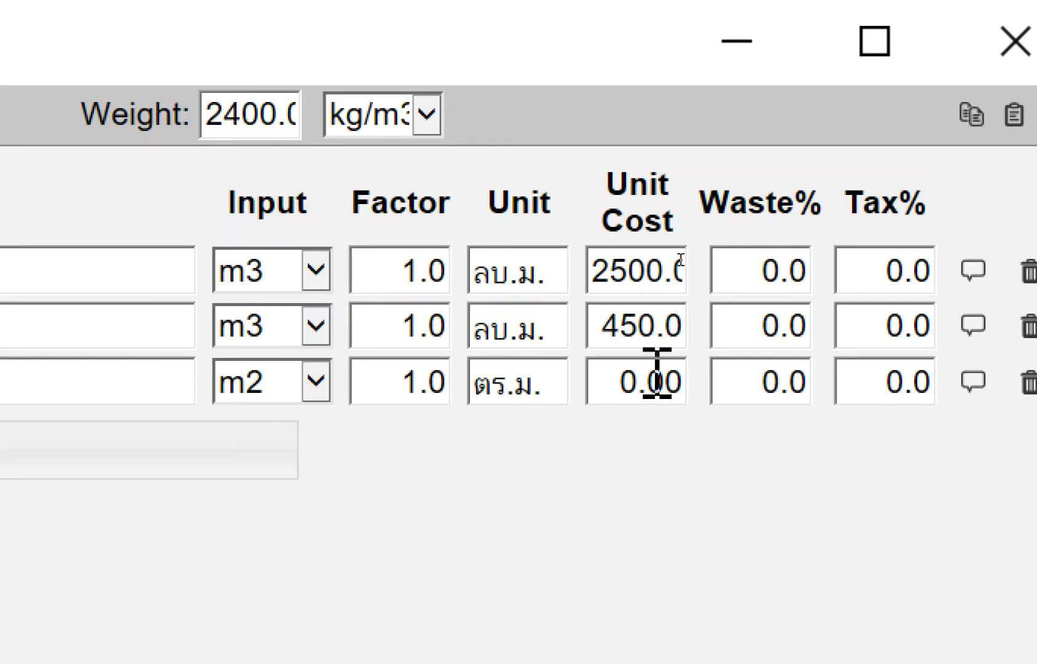
Step: Set the ตะแกรงเหล็ก row's unit cost to 30 and begin the next row
left_click_drag(606, 370, 699, 372)
key("BackSpace")
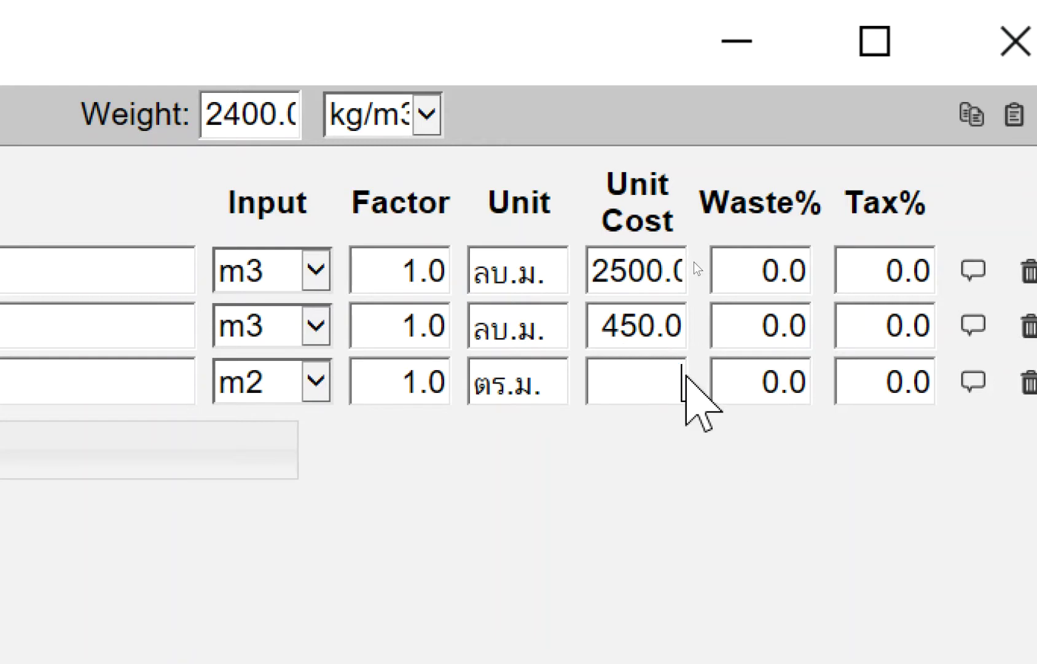
type("-จ")
key("BackSpace")
key("BackSpace")
type("30")
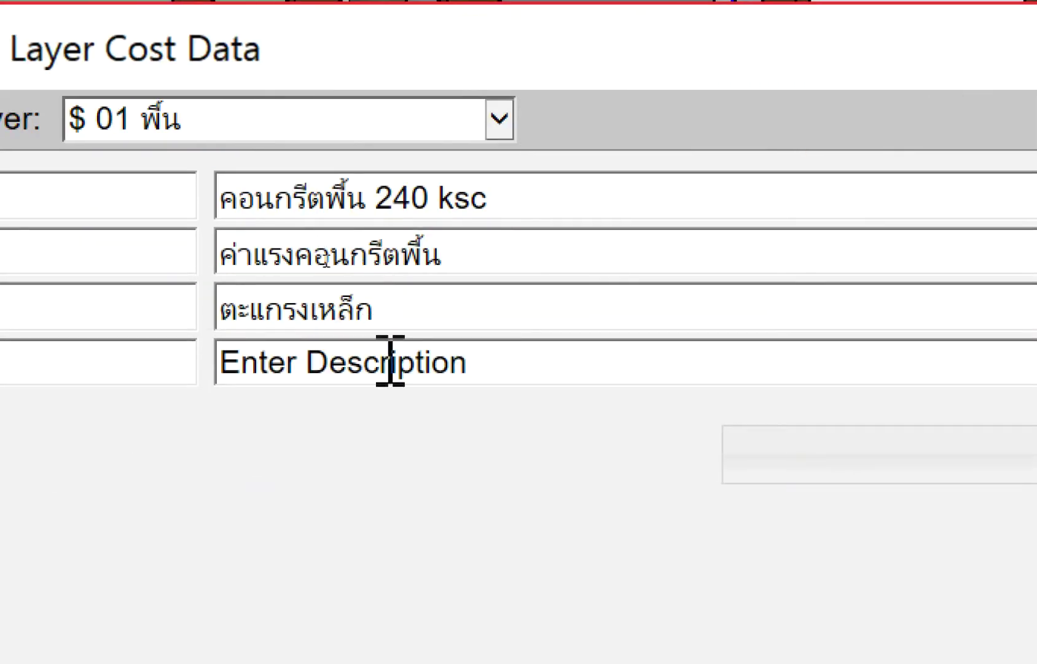
left_click_drag(486, 358, 234, 356)
Step: Describe the fourth row as ค่าวางตะแกรงเหล็ก
type("ค่า")
key("BackSpace")
type("าร")
key("BackSpace")
key("BackSpace")
key("BackSpace")
key("BackSpace")
type("ค่า")
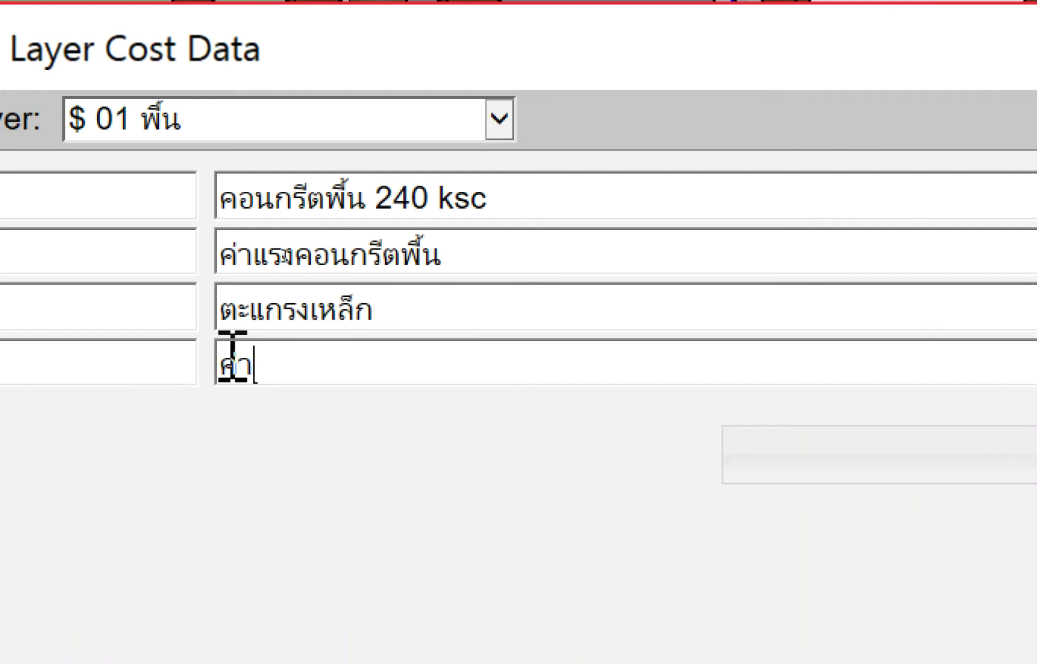
type("วางตะแกรงเหล็ก")
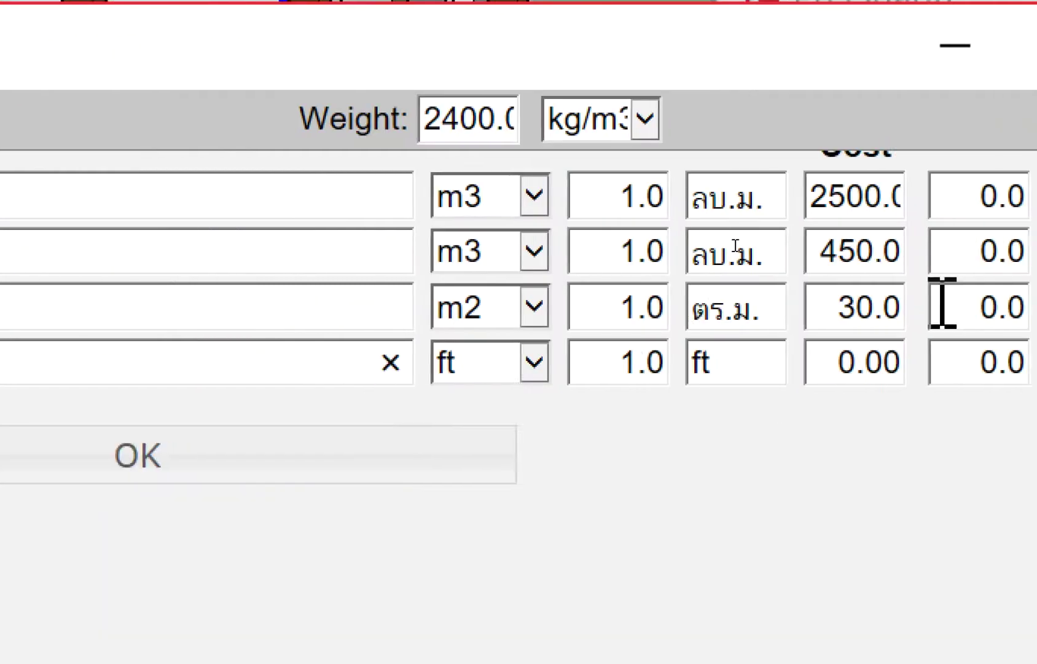
Step: Give the mesh-labor row unit m2, label ตร.ม., cost 5, and add a fifth row
left_click(303, 335)
left_click(361, 138)
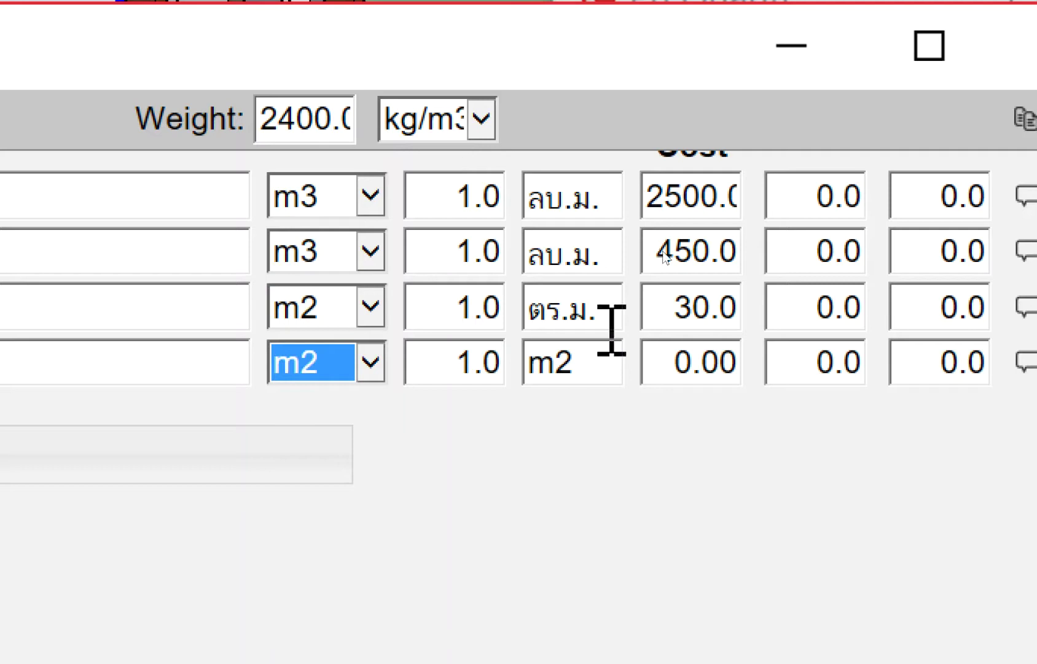
left_click_drag(606, 307, 497, 303)
key("ctrl+c")
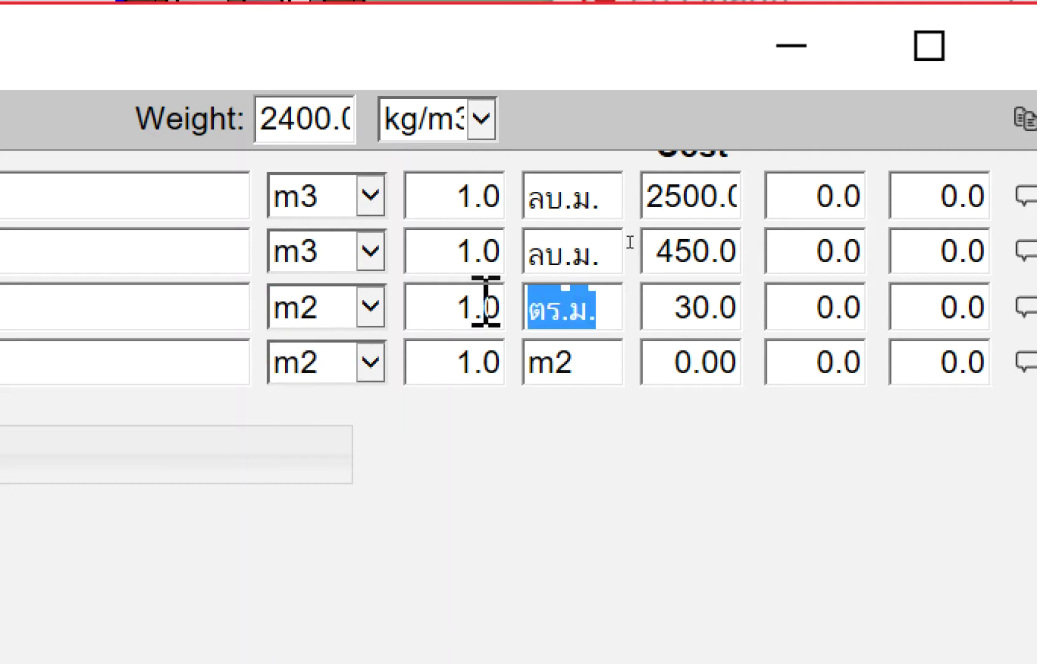
left_click(596, 364)
left_click_drag(596, 364, 428, 359)
key("ctrl+v")
left_click_drag(674, 364, 792, 367)
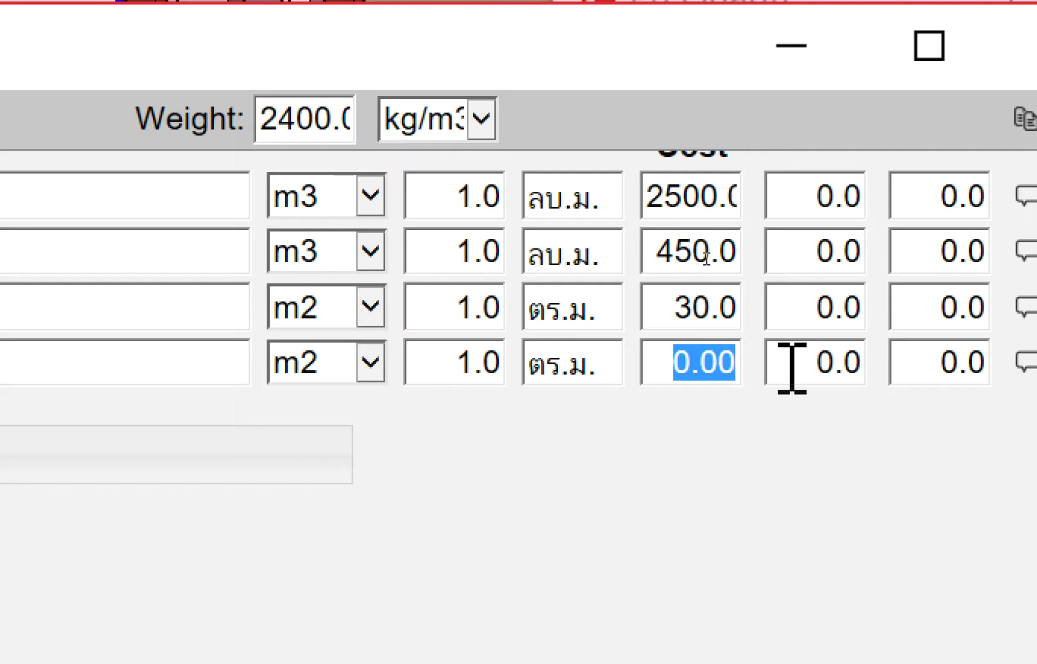
type("5")
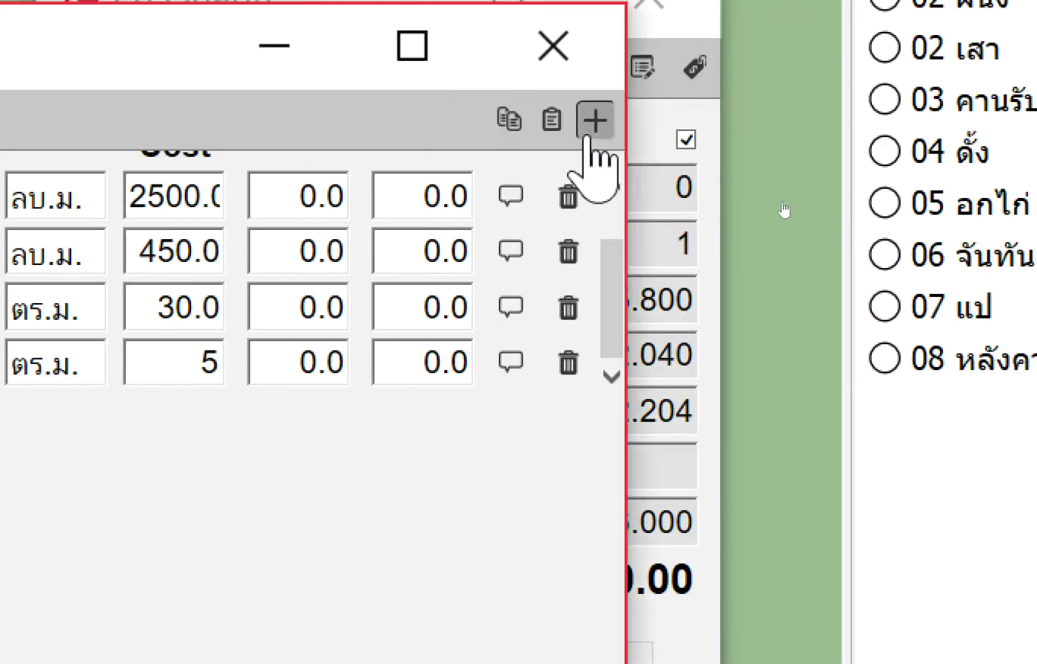
left_click(594, 121)
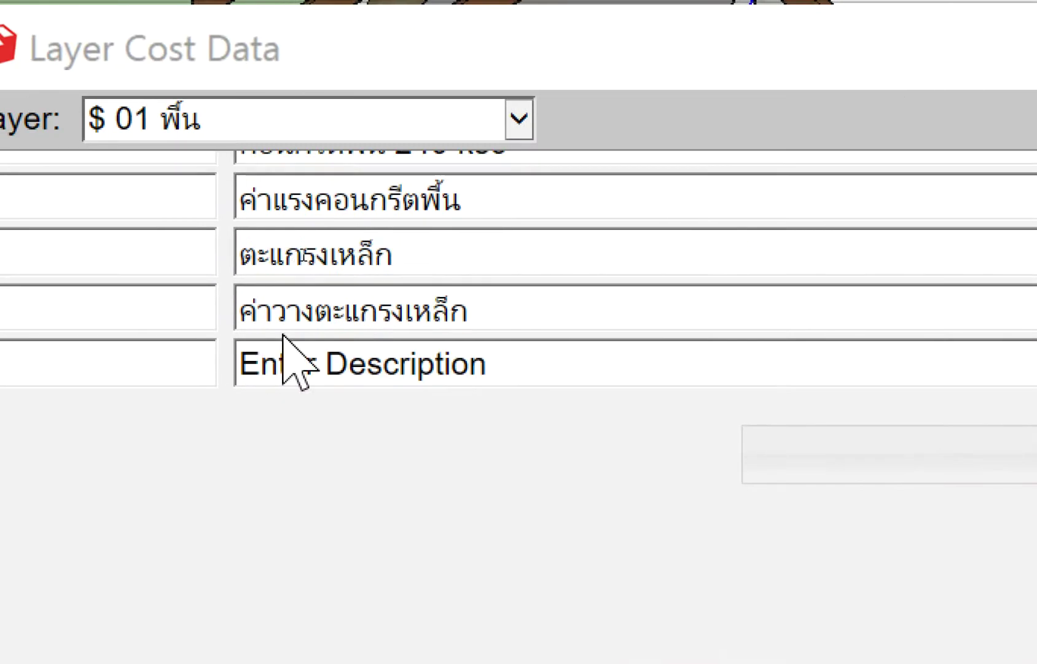
Step: Describe the fifth row as ทรายชุ่มน้ำอัดแน่น (รองพื้น), measured in m2
left_click(530, 374)
type("mik")
key("BackSpace")
key("BackSpace")
key("BackSpace")
type("ทรายซุมน้ำอัดแน่น (รองพี้น)")
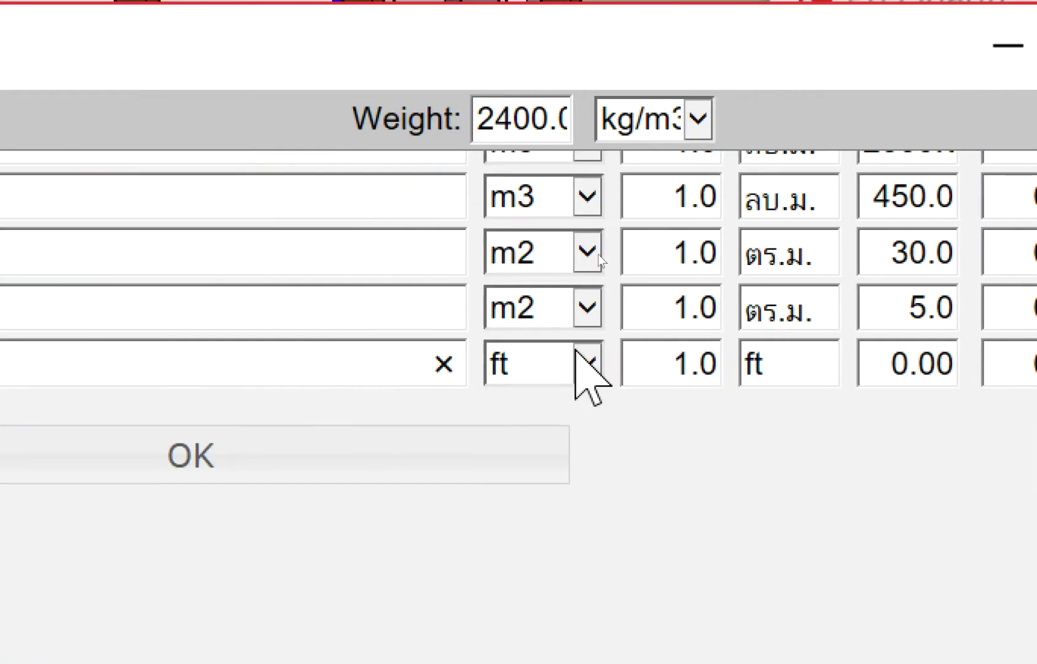
left_click(576, 349)
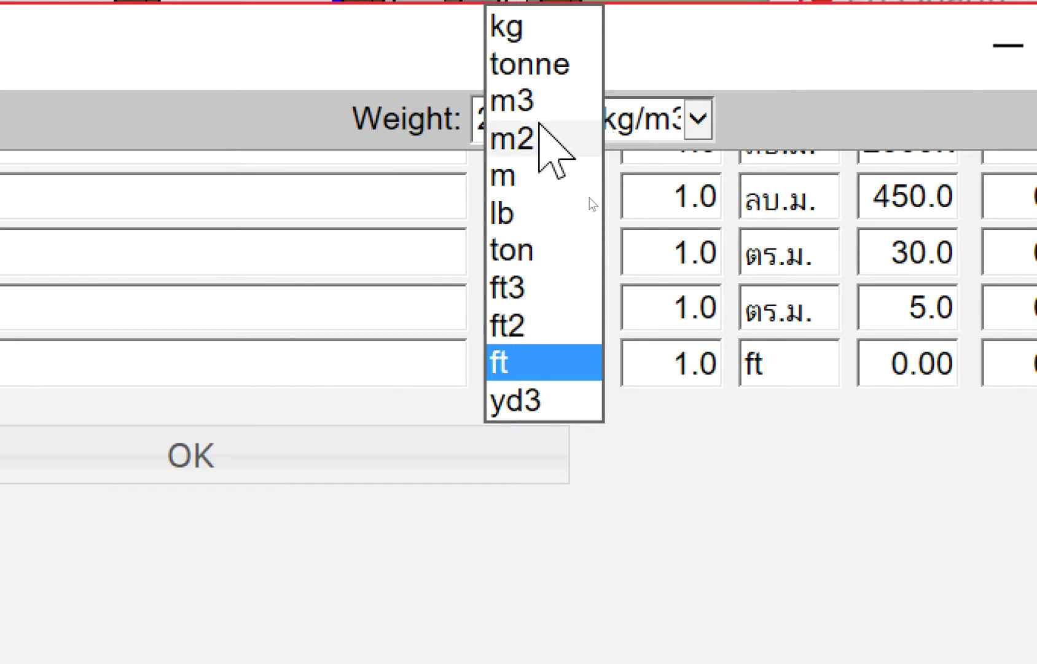
left_click(539, 132)
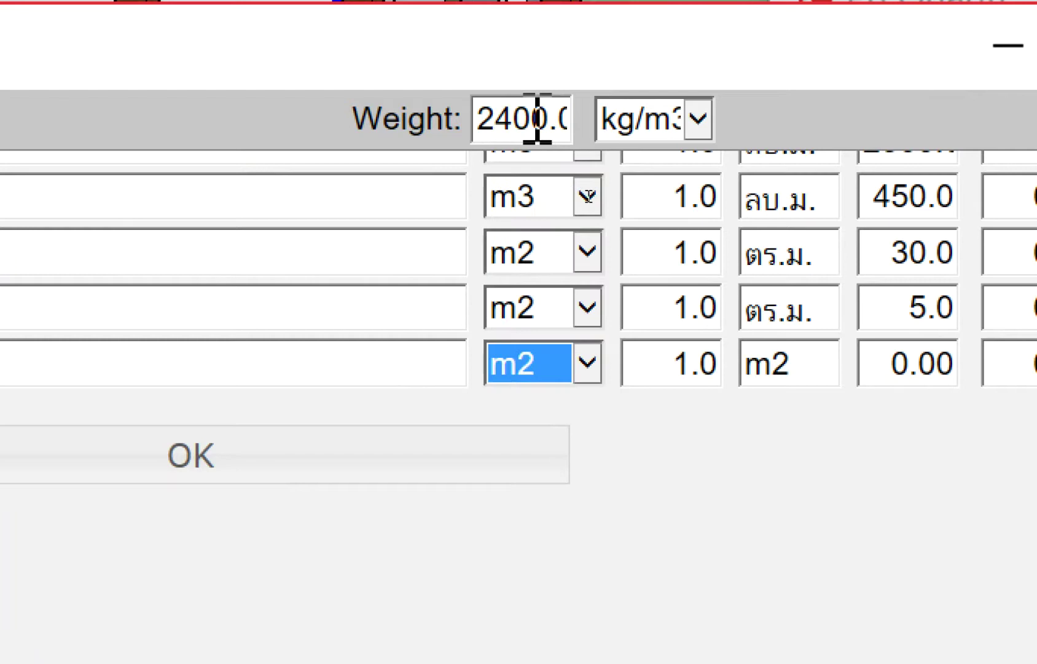
Step: Give the sand row unit label ลบ.ม. and quantity factor 0.05
left_click(786, 372)
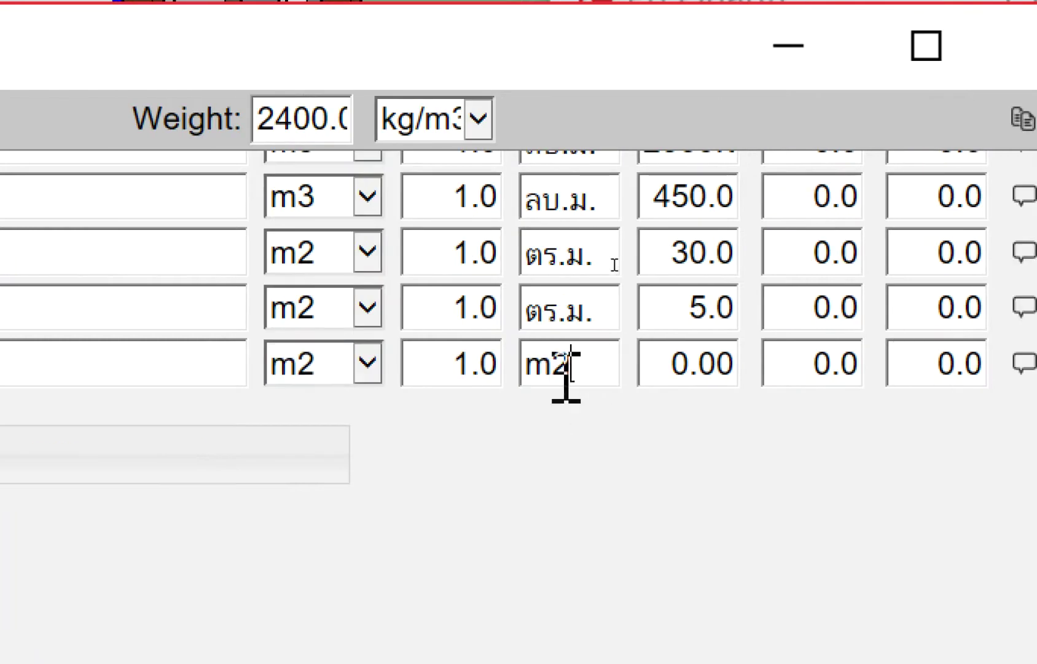
double_click(562, 365)
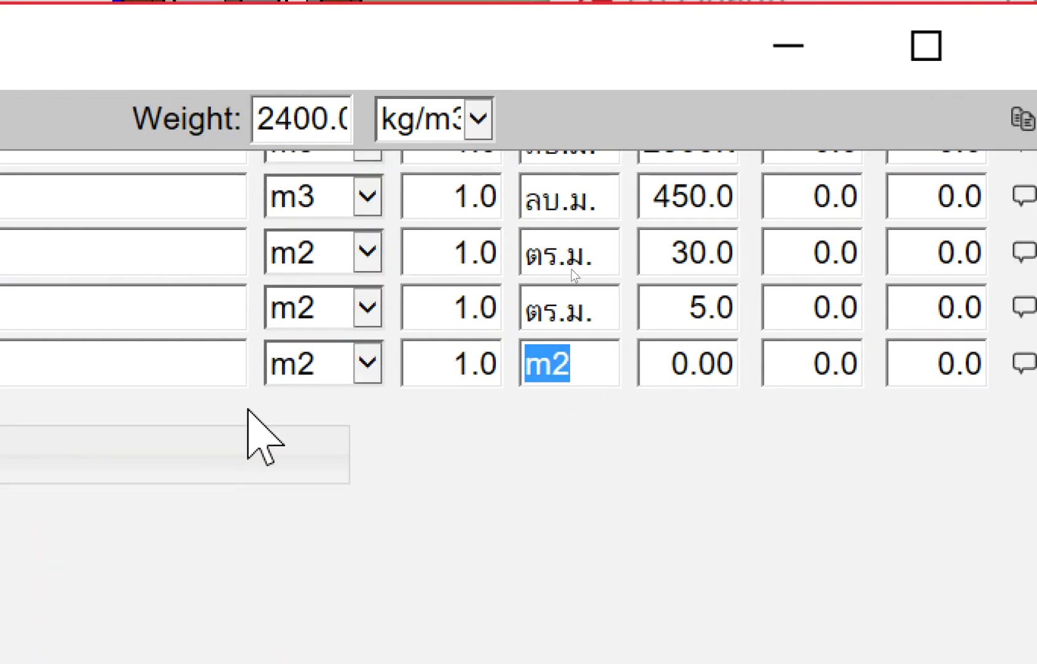
type("ลบ.ม.")
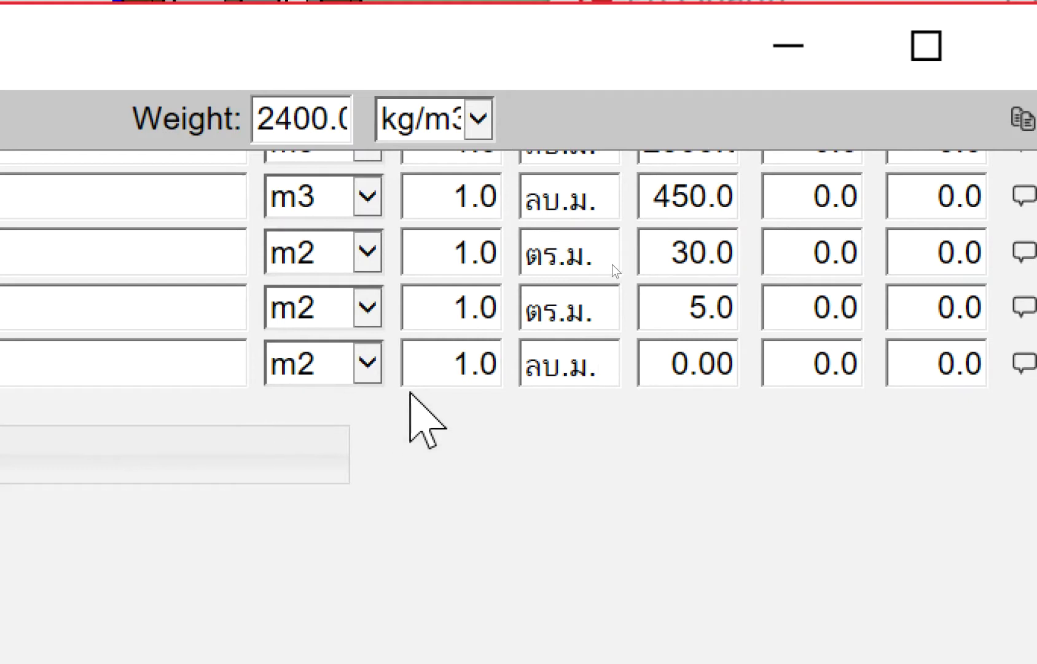
left_click_drag(419, 378, 511, 367)
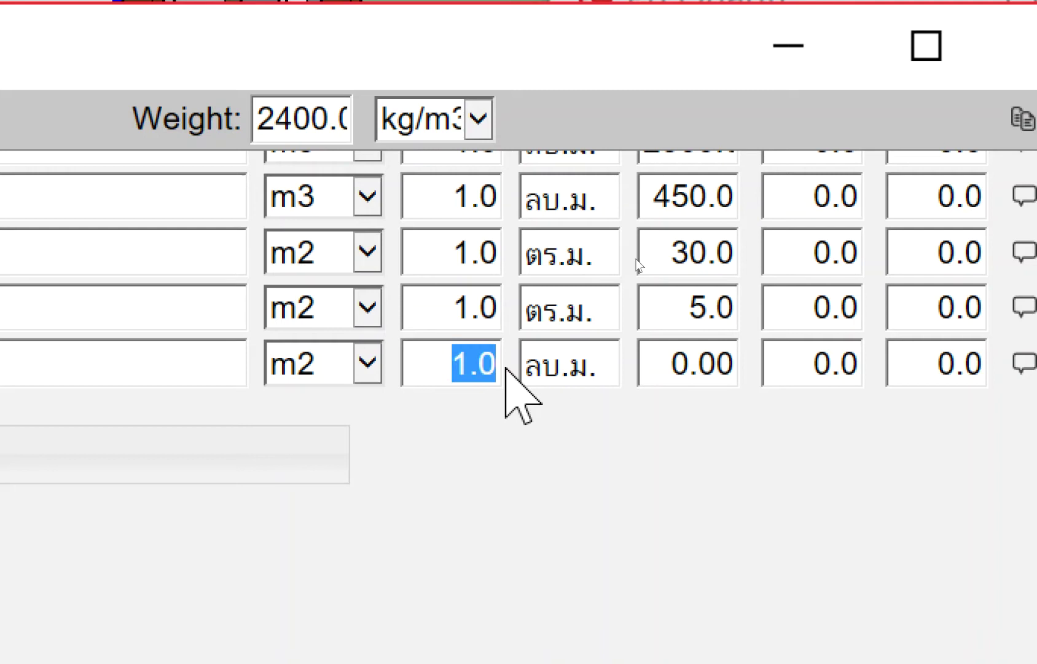
type("จใจจ")
key("BackSpace")
key("BackSpace")
key("BackSpace")
key("BackSpace")
type("0.05")
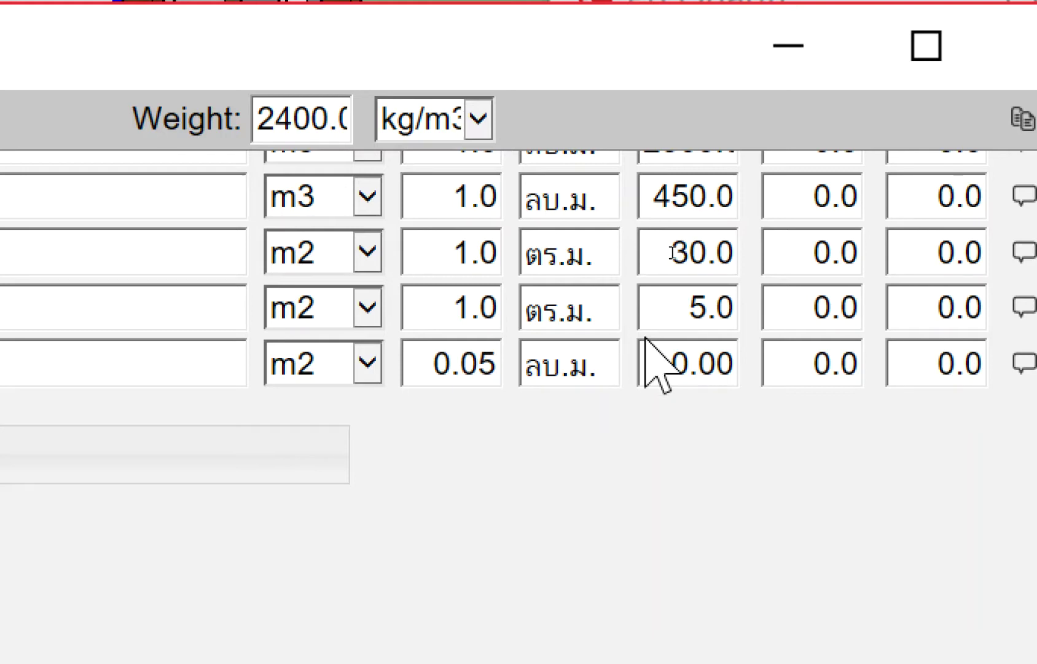
Step: Set the sand row's cost to 400 and waste to 25
left_click(665, 358)
type("ภจ")
key("BackSpace")
key("BackSpace")
type("400")
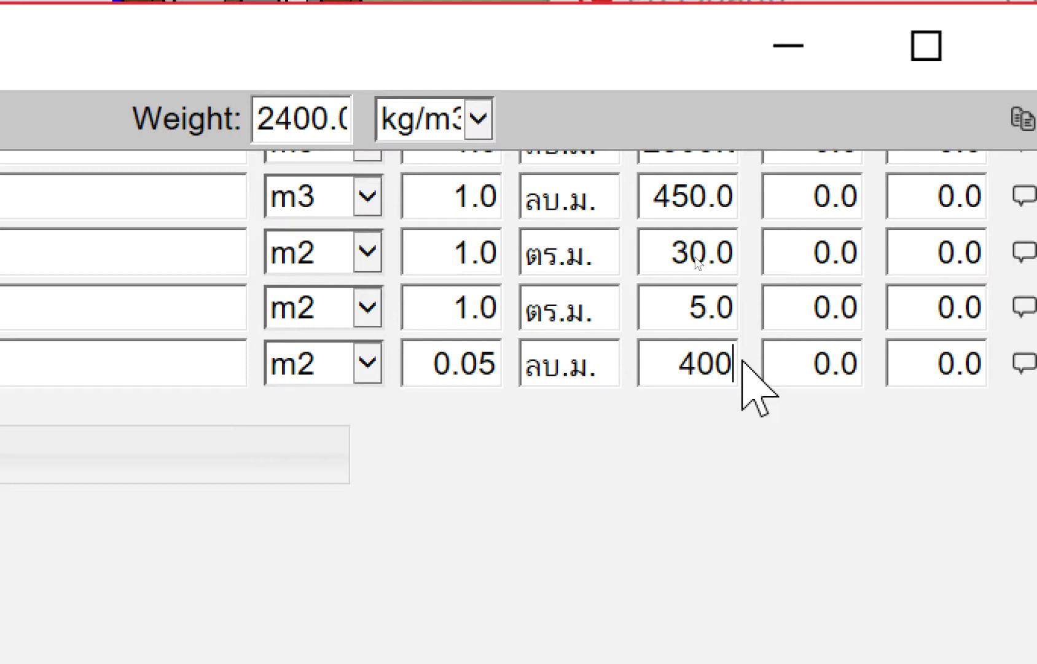
scroll(820, 185, "up", 1)
scroll(814, 220, "up", 1)
scroll(792, 225, "down", 2)
left_click(848, 369)
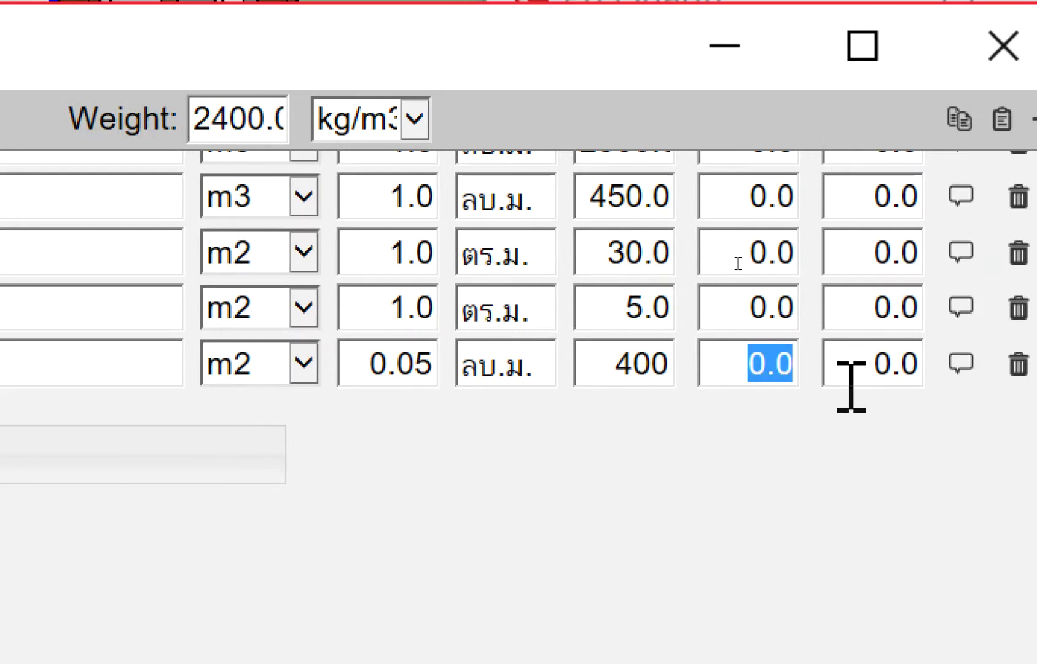
type("25")
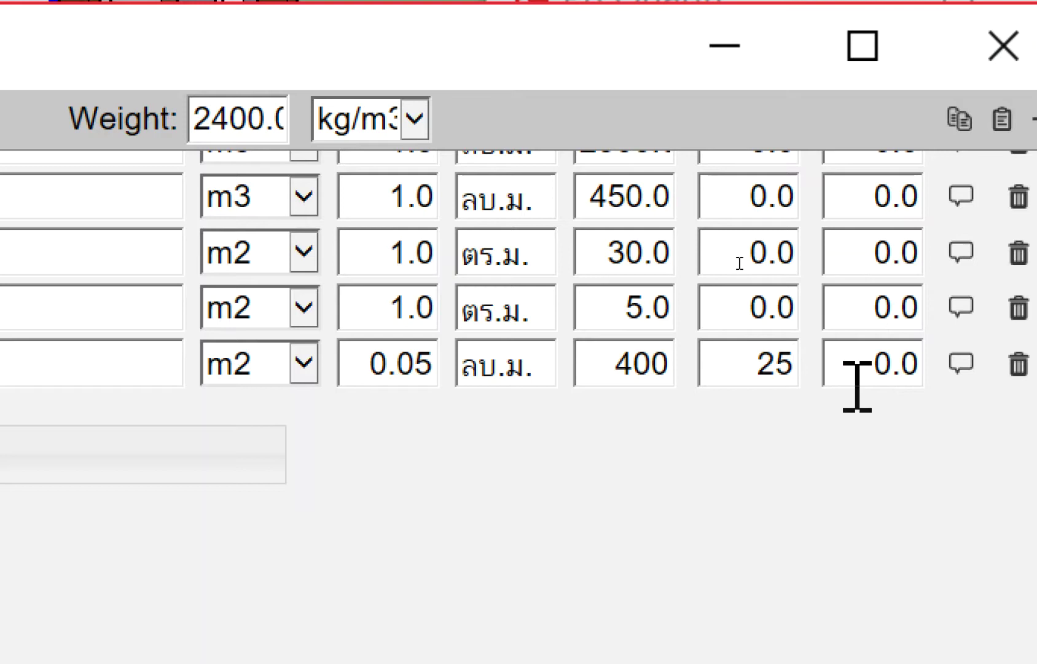
scroll(659, 289, "up", 3)
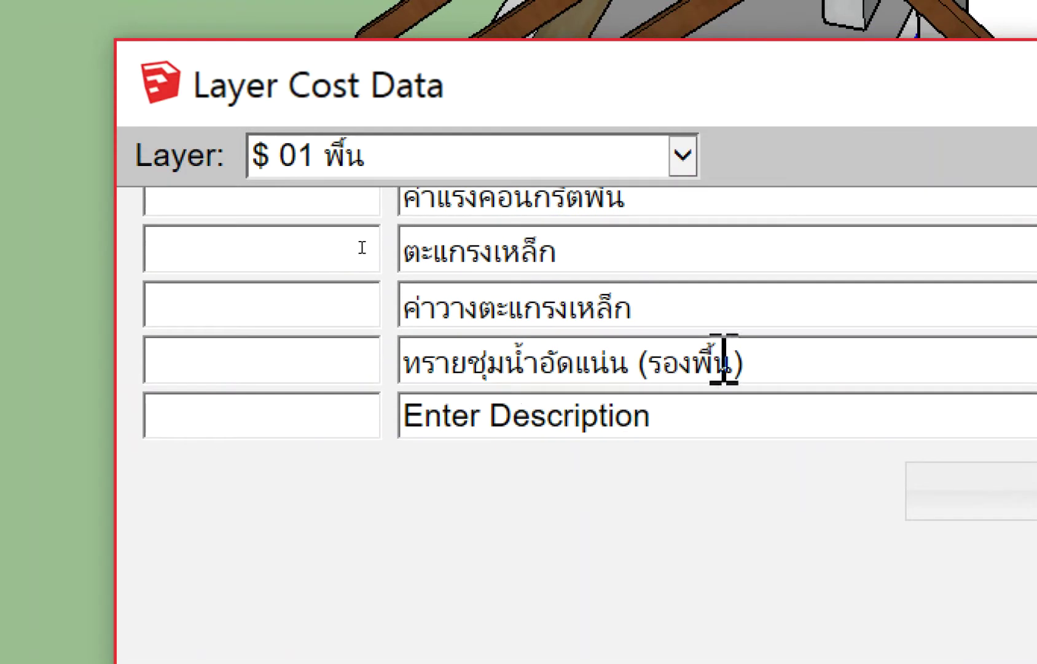
left_click_drag(792, 347, 371, 367)
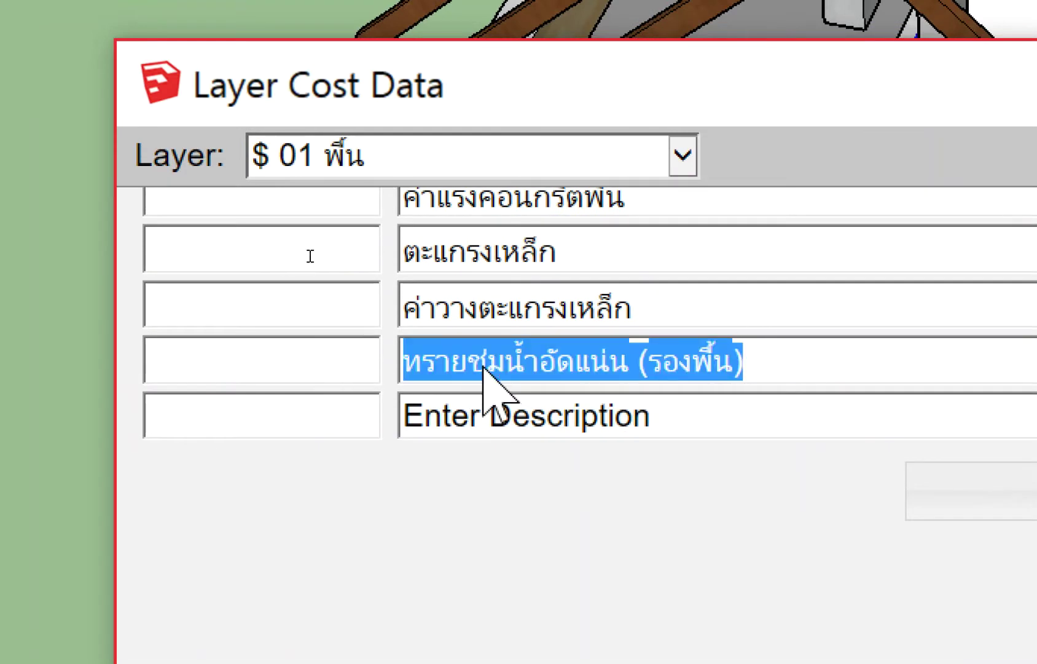
Step: Describe the sixth row as ค่าแรง plus the compacted sand base description
left_click_drag(682, 424, 336, 478)
type("ทรายชุมน้ำอัดแน่น (รองพื้น)")
key("Left")
key("ctrl+Left")
key("ctrl+Left")
key("ctrl+Left")
key("ctrl+Left")
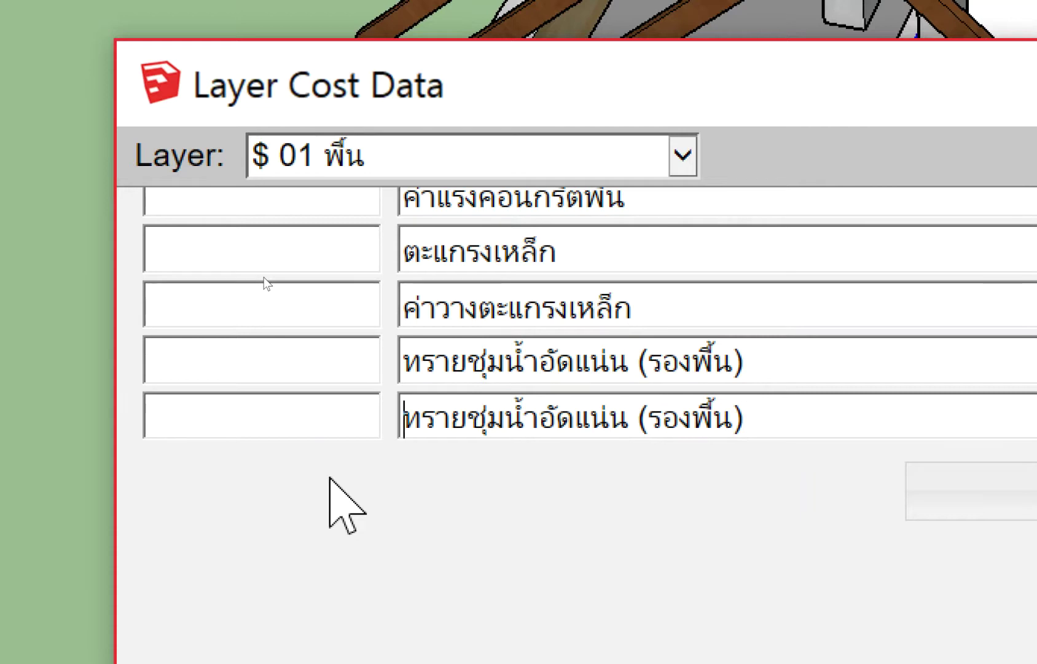
type("8")
key("BackSpace")
key("grave")
type("ค่าแรง")
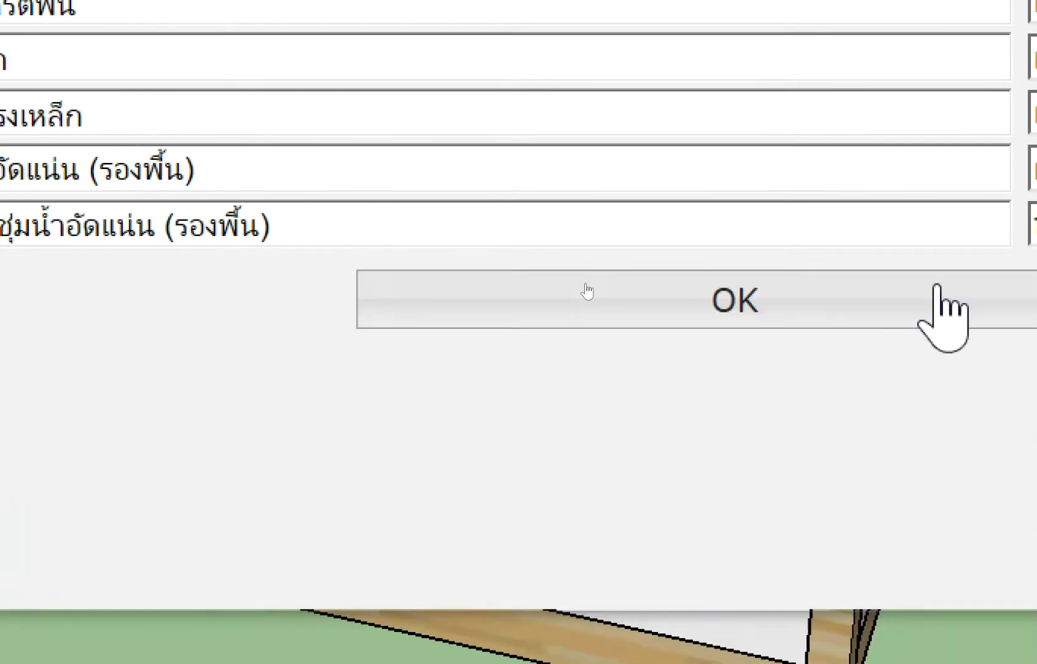
Step: Give the sand labor row unit m2, factor 0.05 and label ลบ.ม
left_click(657, 202)
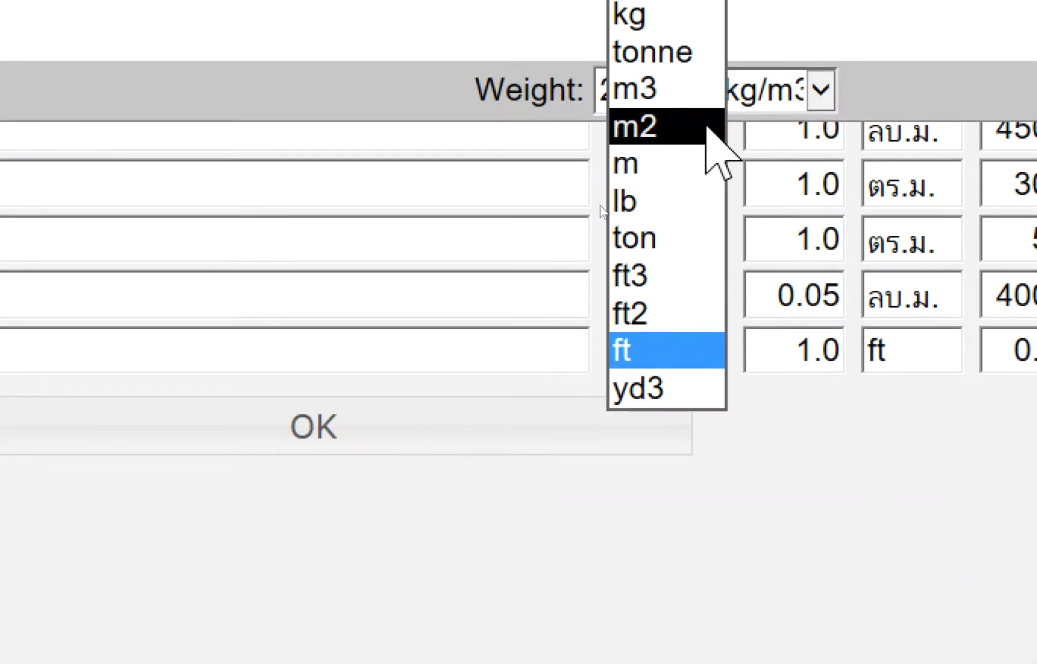
left_click(707, 128)
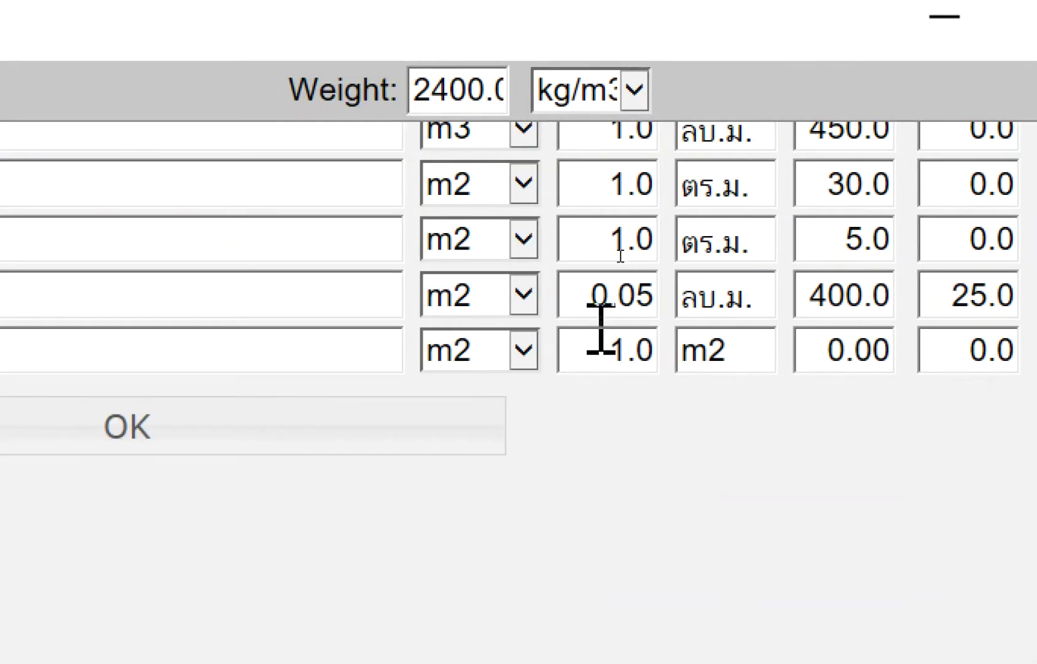
left_click_drag(572, 301, 639, 296)
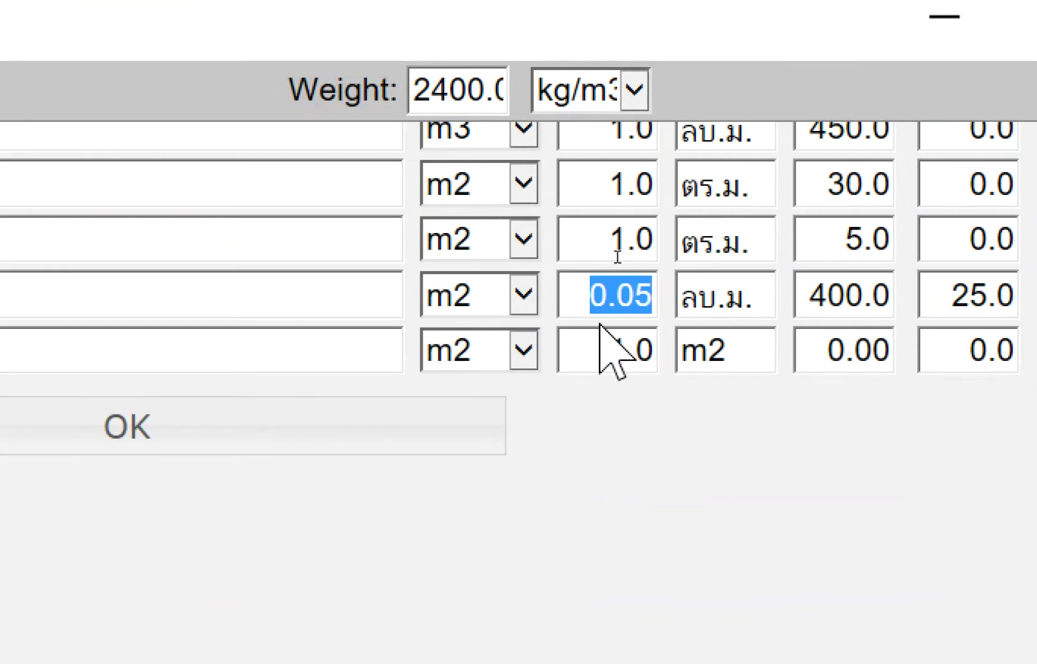
mouse_move(563, 355)
left_mouse_down()
mouse_move(646, 333)
mouse_move(704, 347)
left_mouse_up()
type("0.05")
left_click_drag(763, 296, 514, 295)
key("ctrl+c")
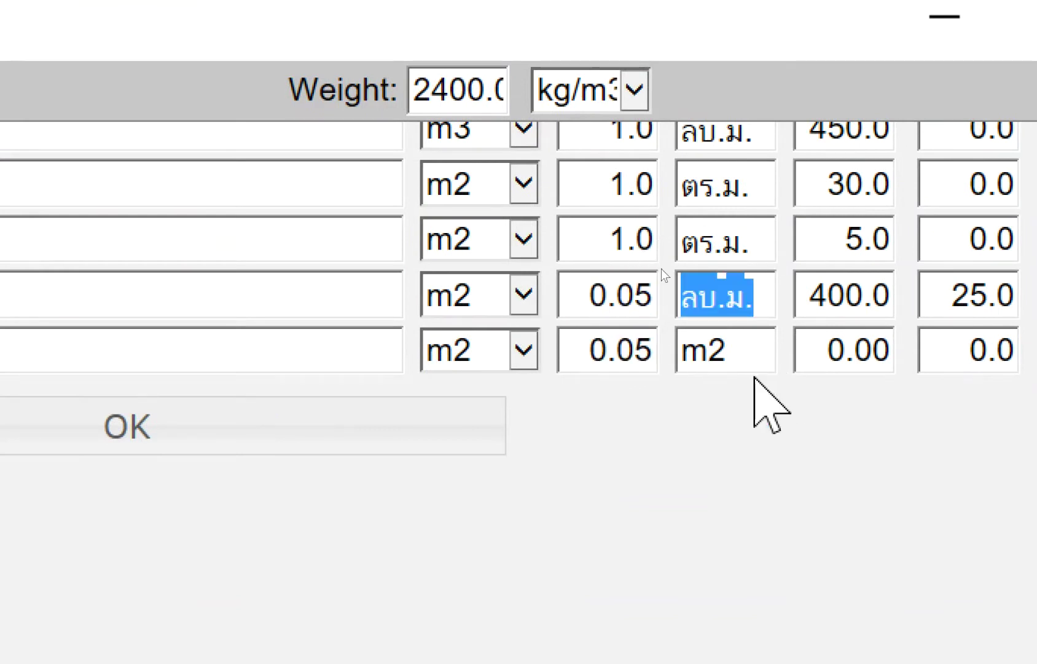
left_click_drag(764, 356, 602, 372)
key("ctrl+v")
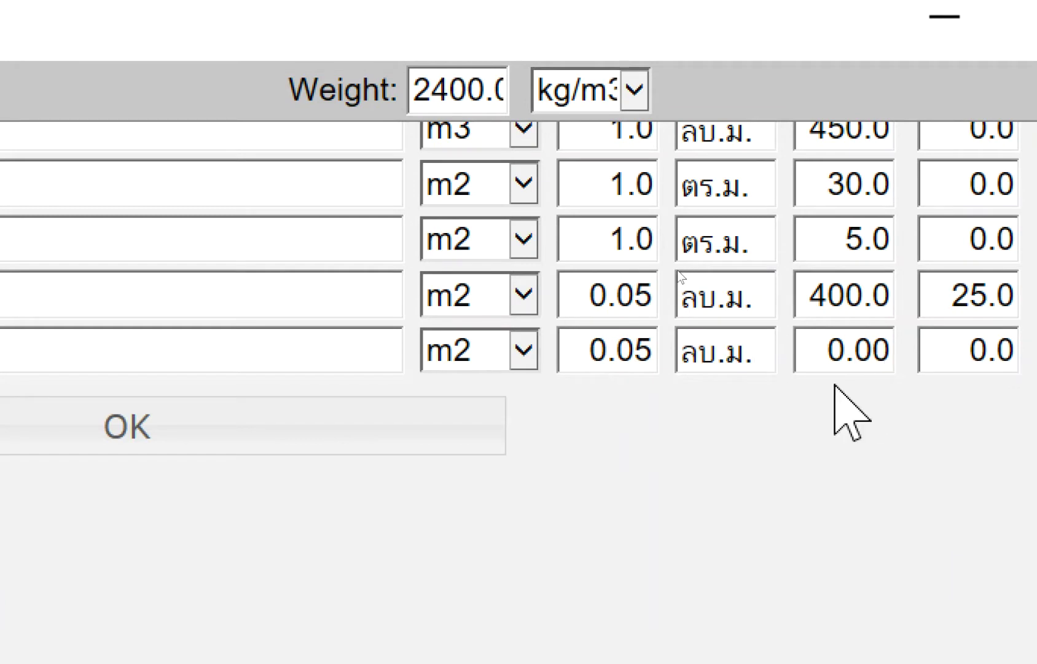
Step: Set the sand labor row's unit cost to 99
mouse_move(827, 371)
left_mouse_down()
mouse_move(908, 353)
mouse_move(836, 333)
left_mouse_up()
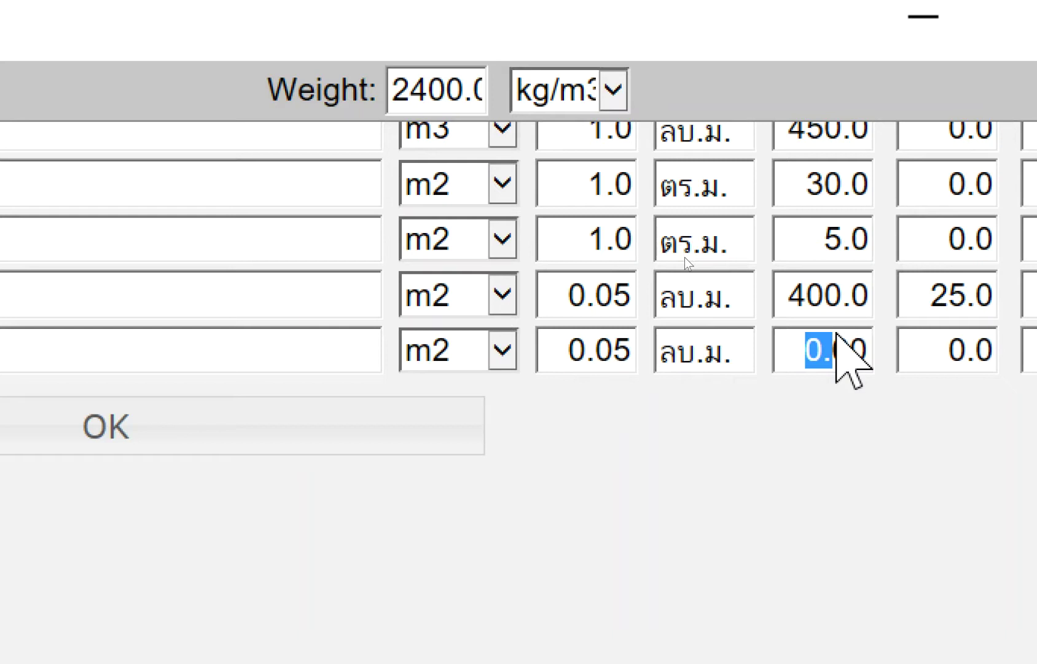
type("ตต")
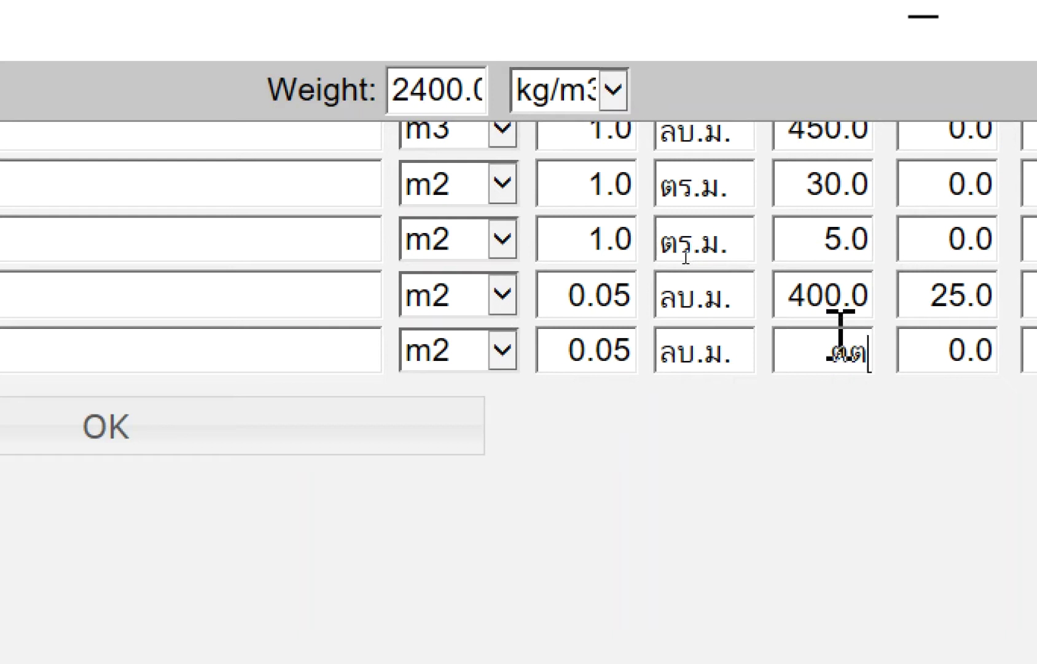
key("BackSpace")
key("BackSpace")
type("99")
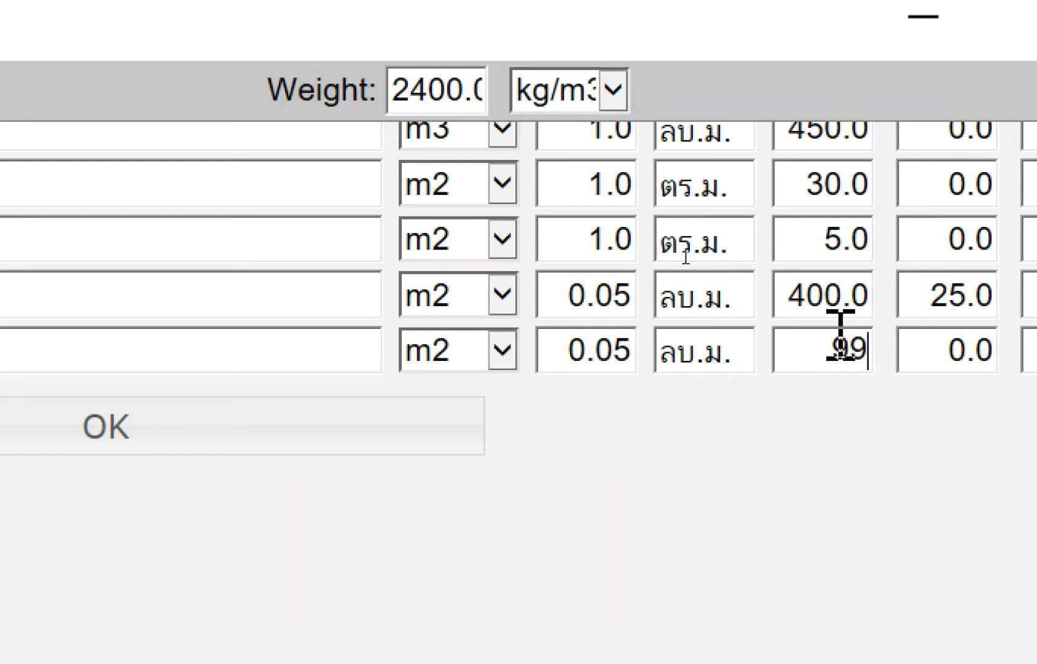
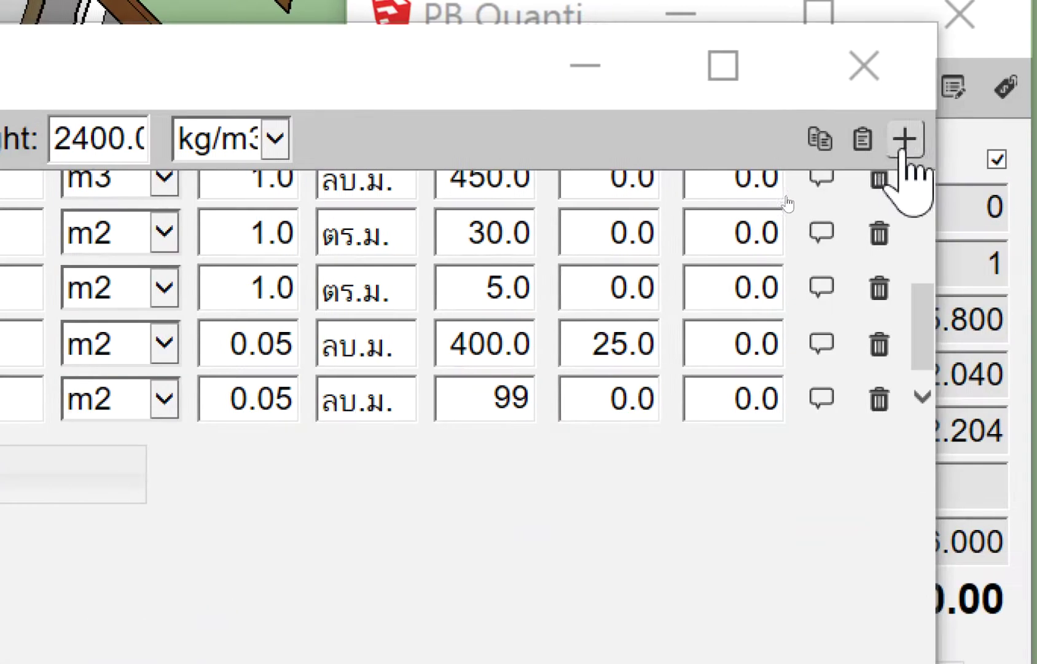
Step: Add cost item 'ปูกระเบื้อง รวมปูนทราย' with unit ft to the '$ 01 พื้น' layer
left_click(896, 140)
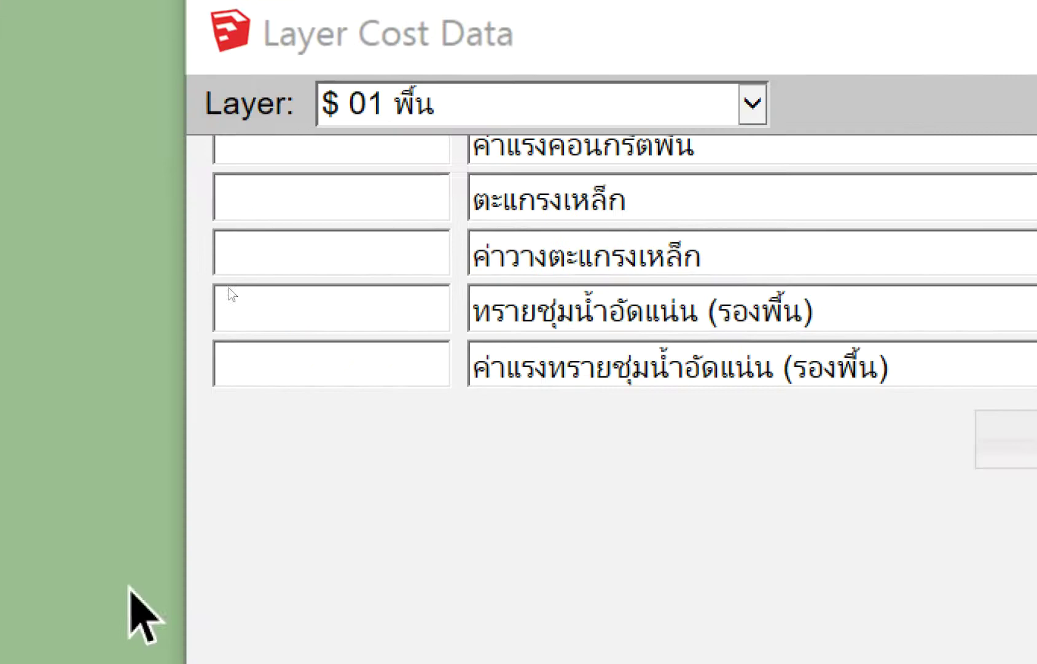
left_click(805, 351)
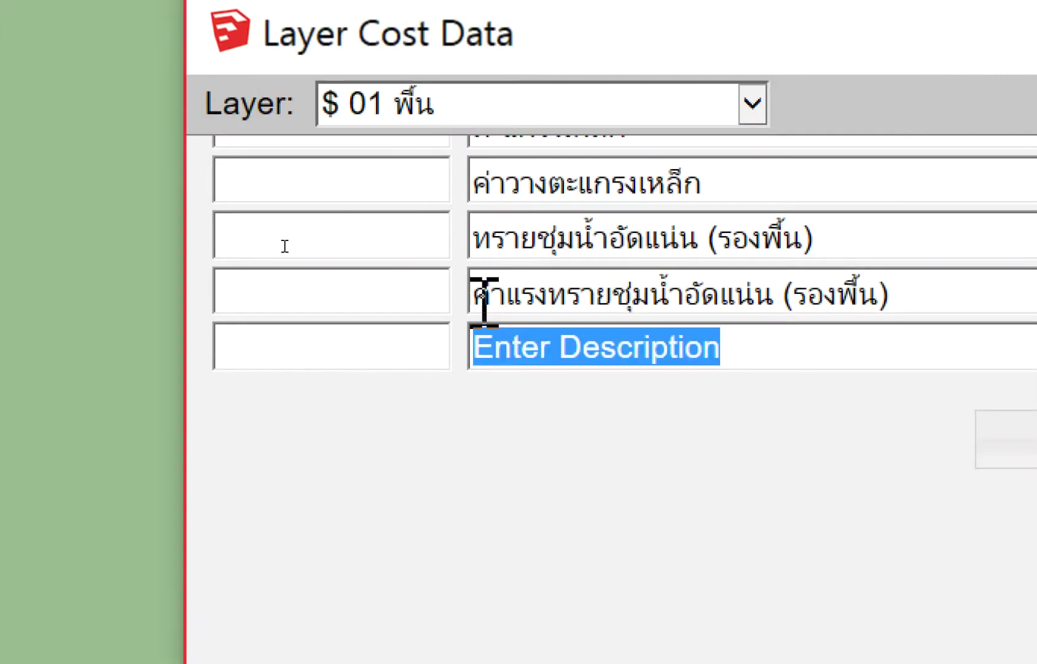
type("x")
key("BackSpace")
type("ปู")
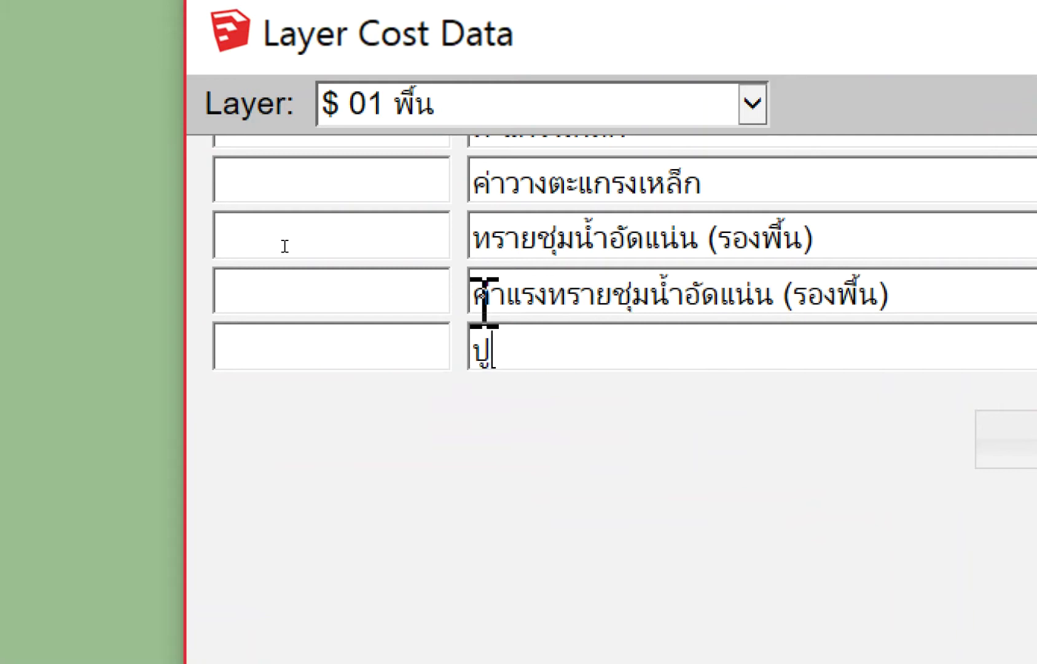
type("กระเบื้อ")
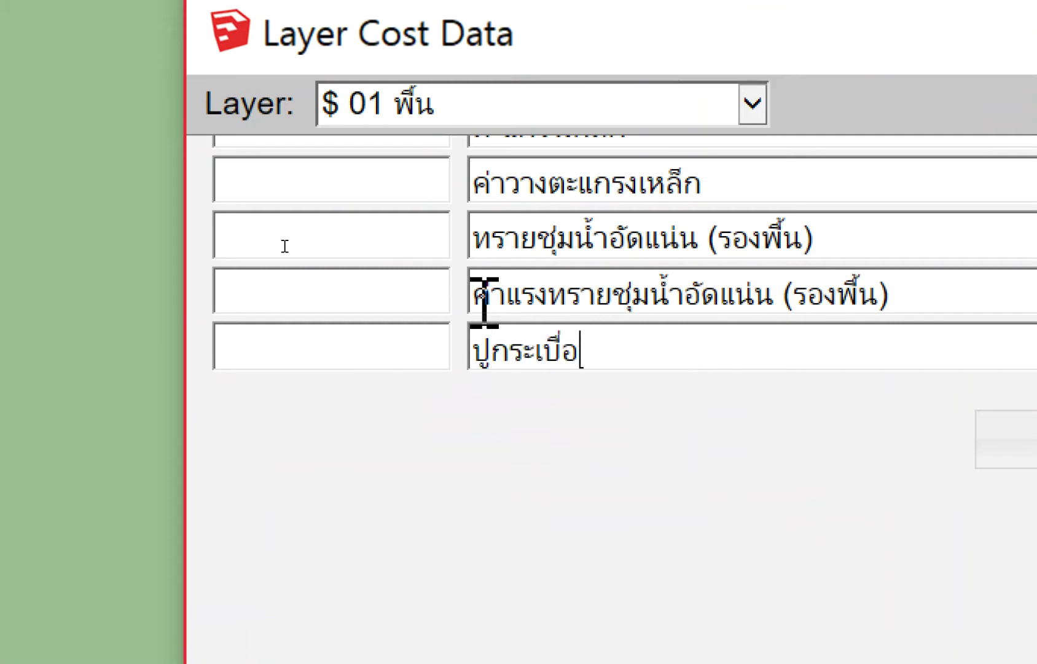
key("BackSpace")
type("้อง")
type(" รวมปู")
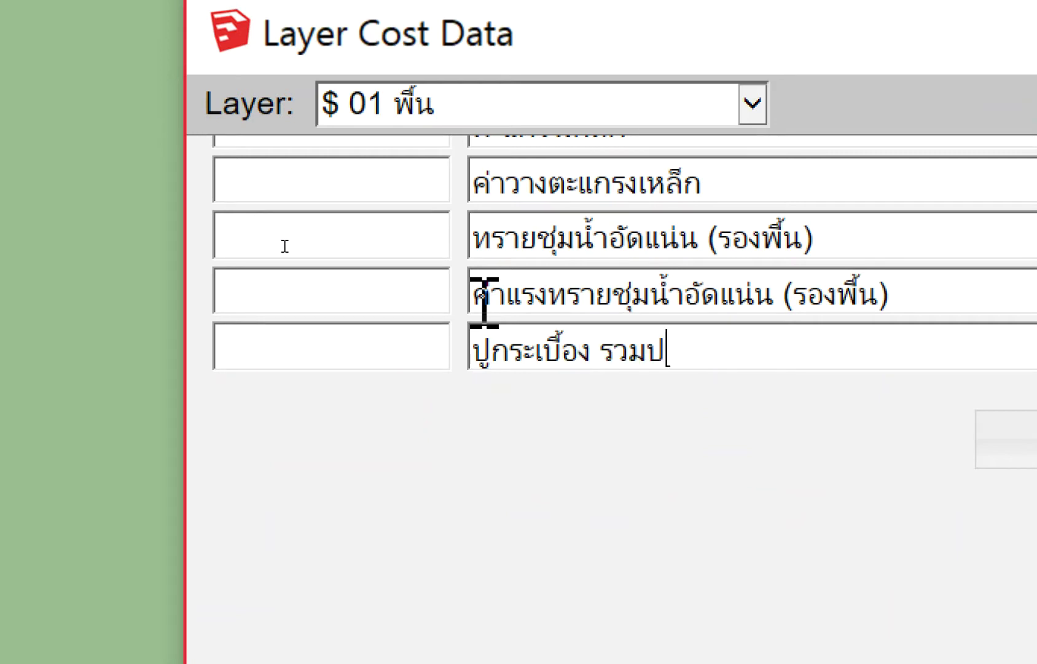
type("นทราย")
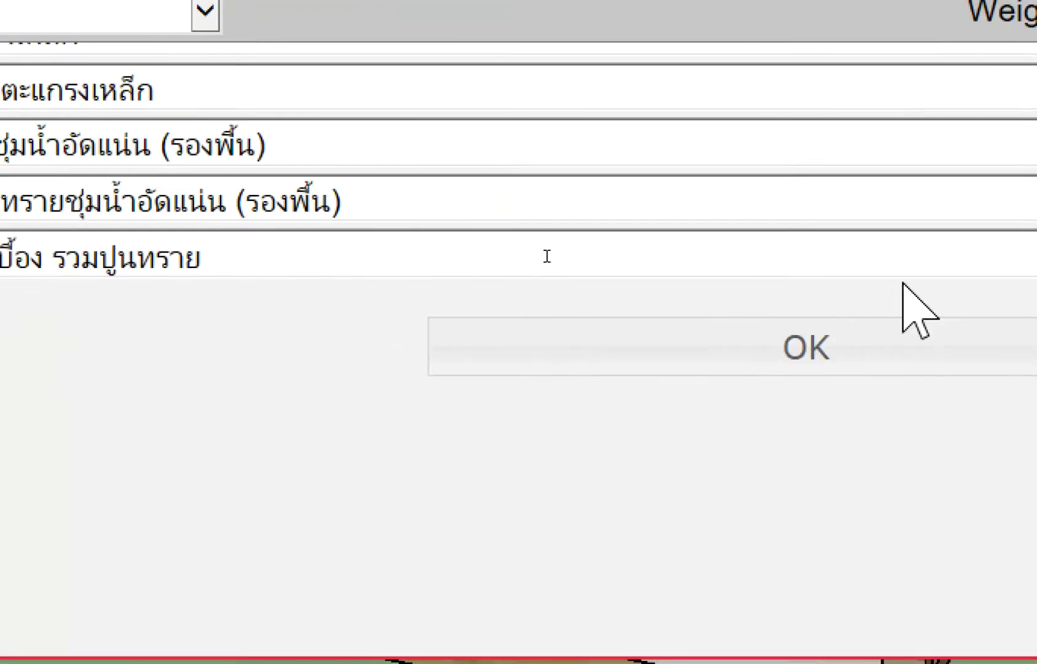
left_click(860, 253)
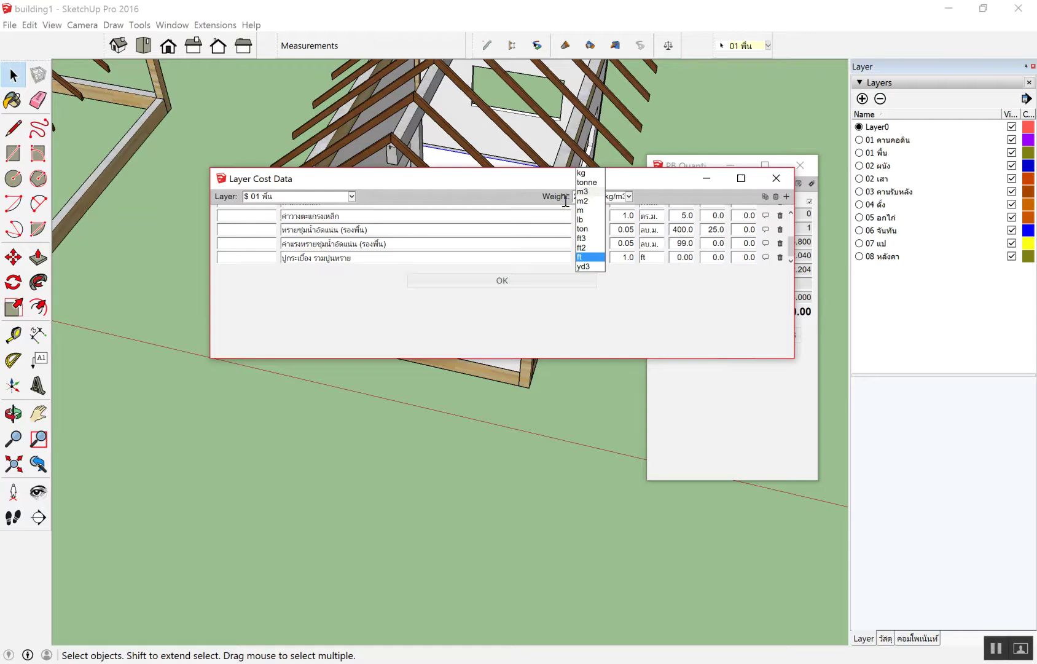
left_click(618, 395)
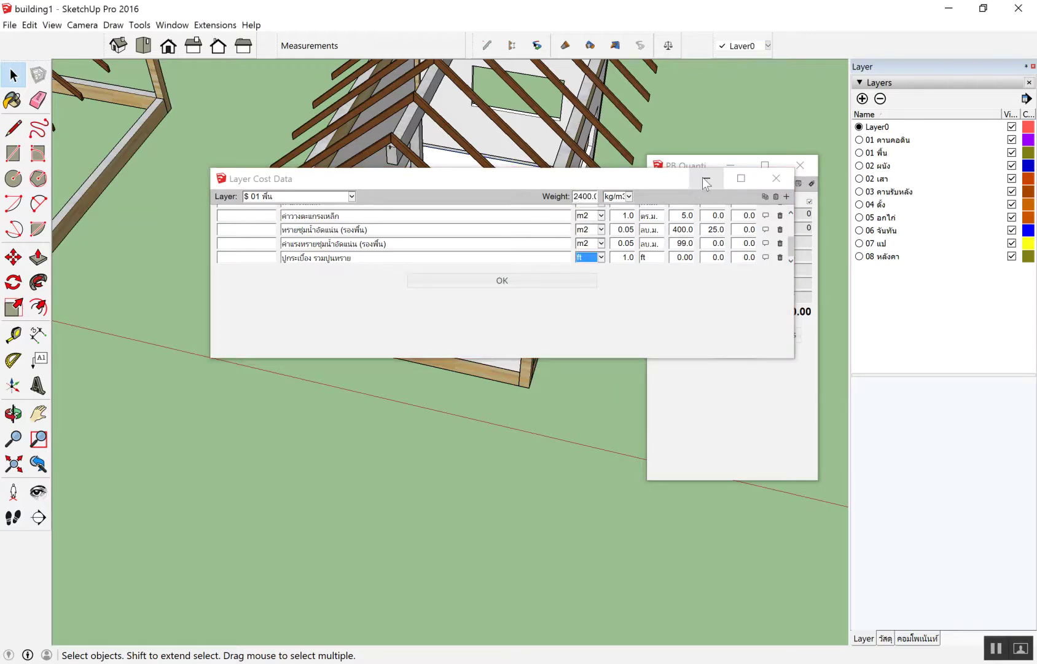
Step: Set the cost data window aside and select the floor group, then the ground beam, to check quantities
left_click(707, 179)
scroll(441, 140, "up", 3)
scroll(433, 147, "up", 2)
middle_click_drag(427, 155, 372, 165)
scroll(372, 171, "up", 1)
left_click(361, 180)
left_click(357, 212)
left_click(370, 169)
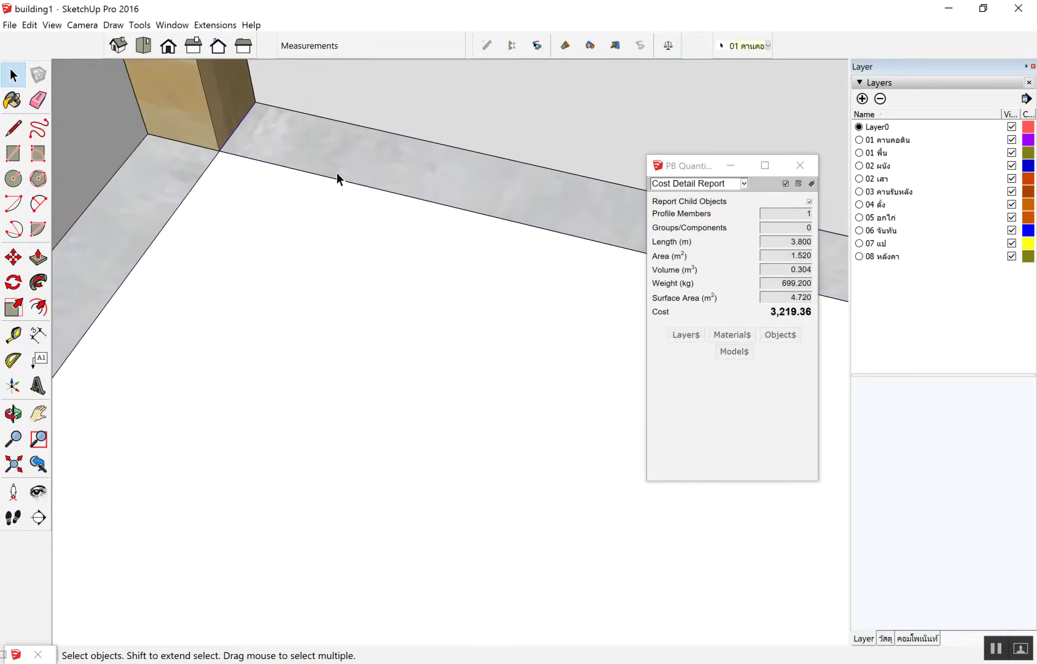
scroll(335, 180, "down", 1)
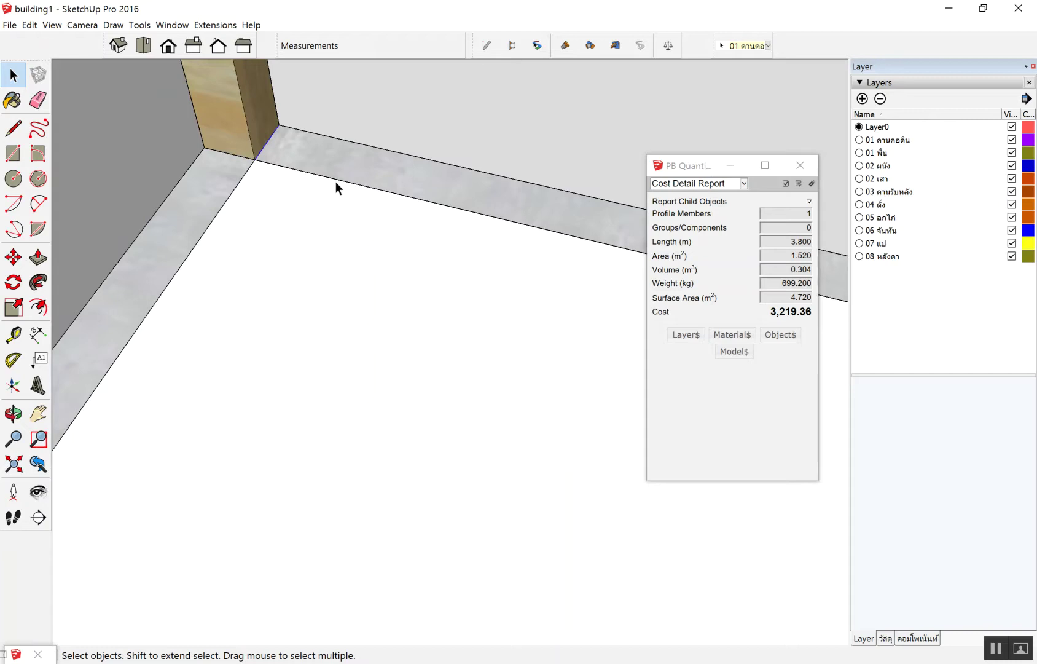
scroll(335, 182, "down", 2)
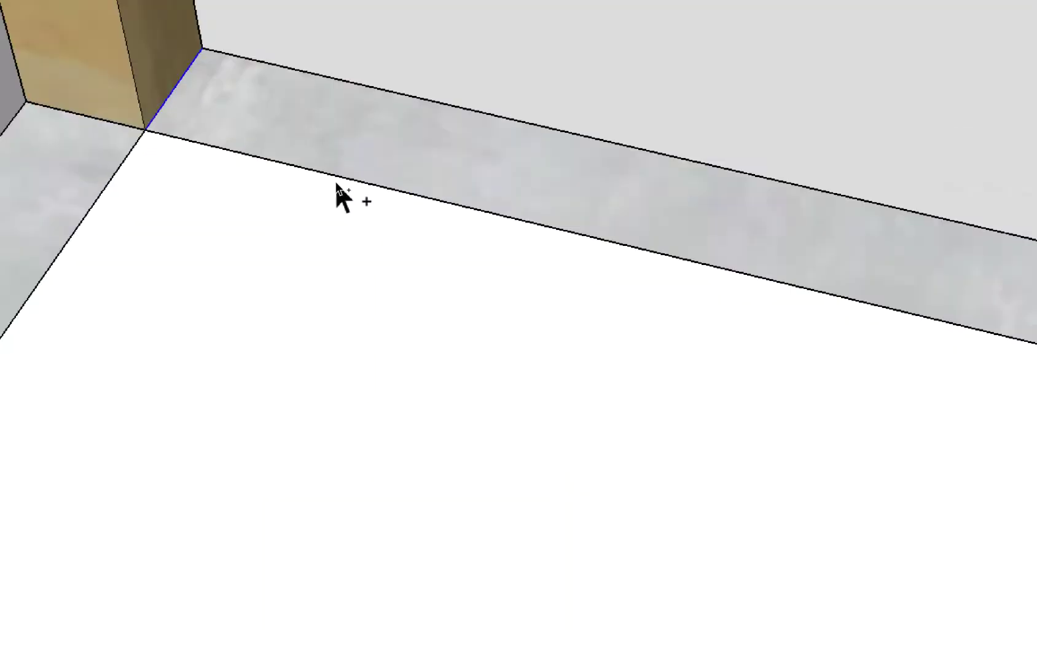
scroll(278, 161, "up", 1)
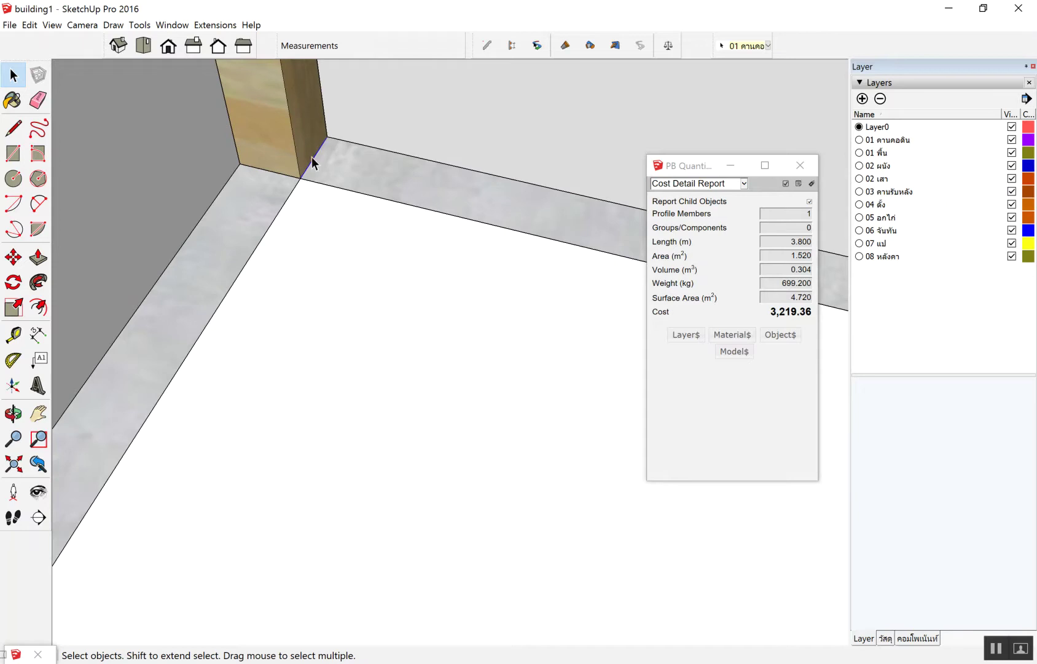
middle_click_drag(574, 218, 440, 252)
scroll(440, 252, "up", 2)
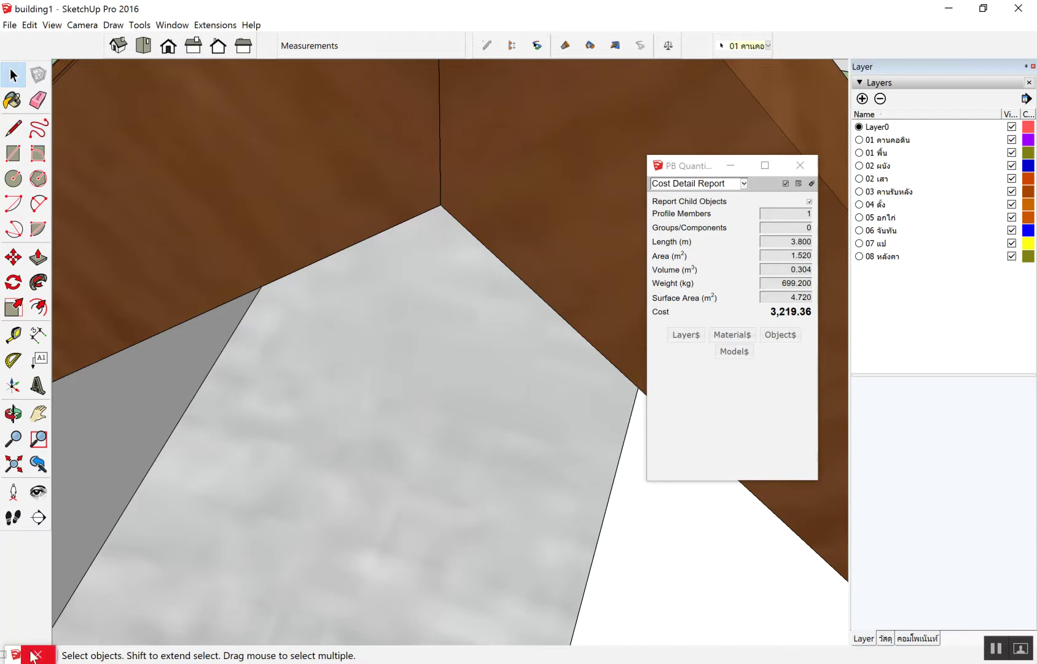
Step: Delete the ft tiling row from the floor layer's cost data and reselect the floor to confirm 7,933.30
left_click(690, 334)
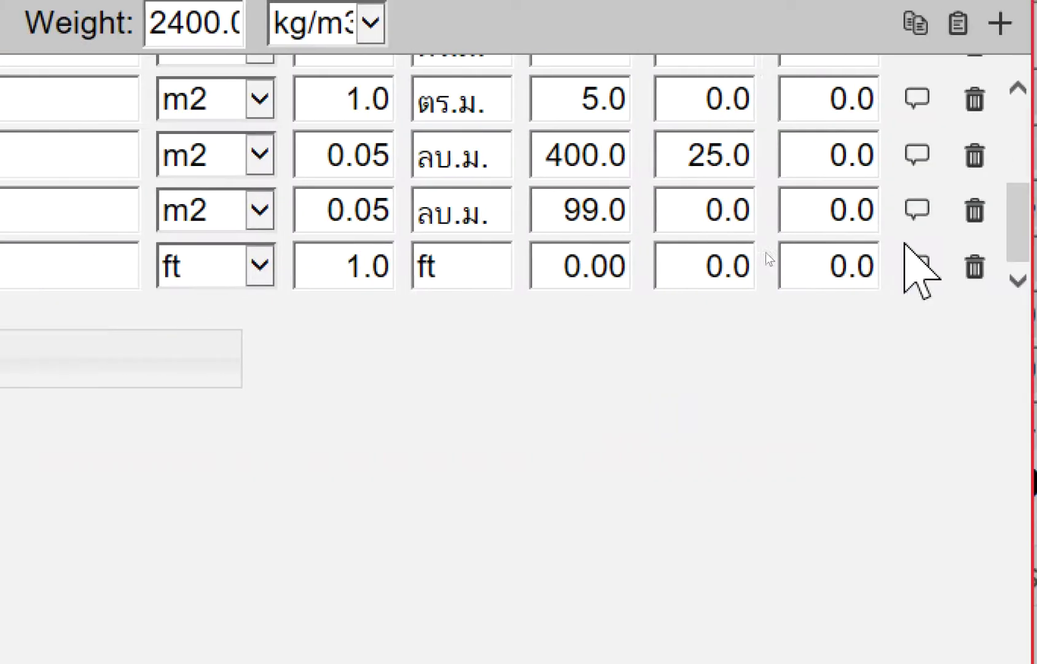
left_click(894, 266)
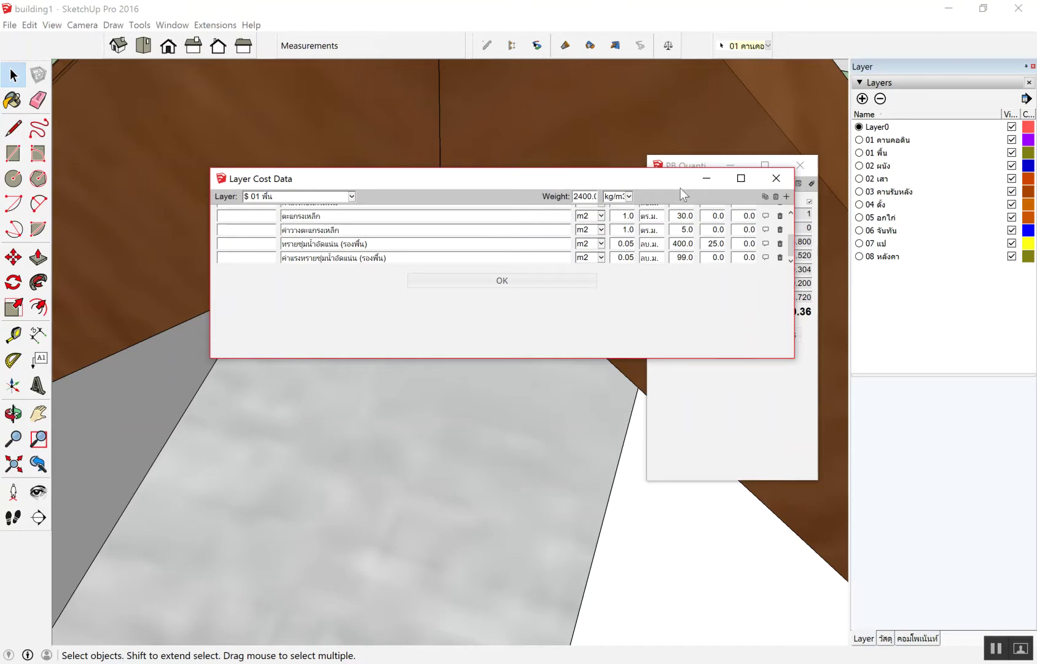
left_click(903, 225)
left_click(501, 277)
scroll(486, 279, "down", 10)
scroll(475, 335, "up", 2)
left_click(440, 331)
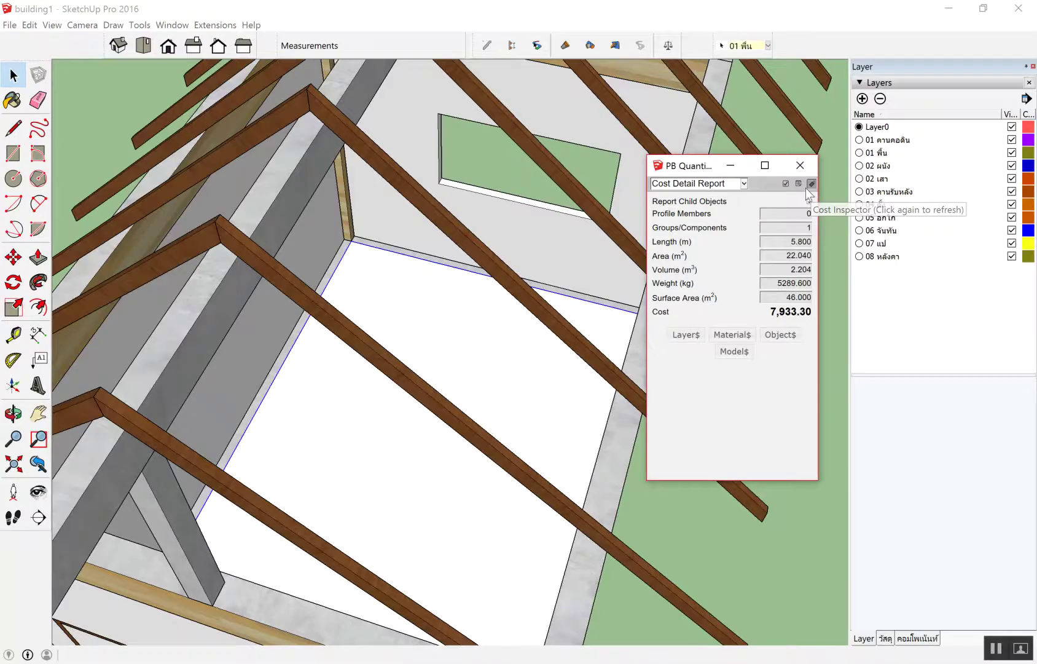
left_click(808, 185)
left_click(429, 308)
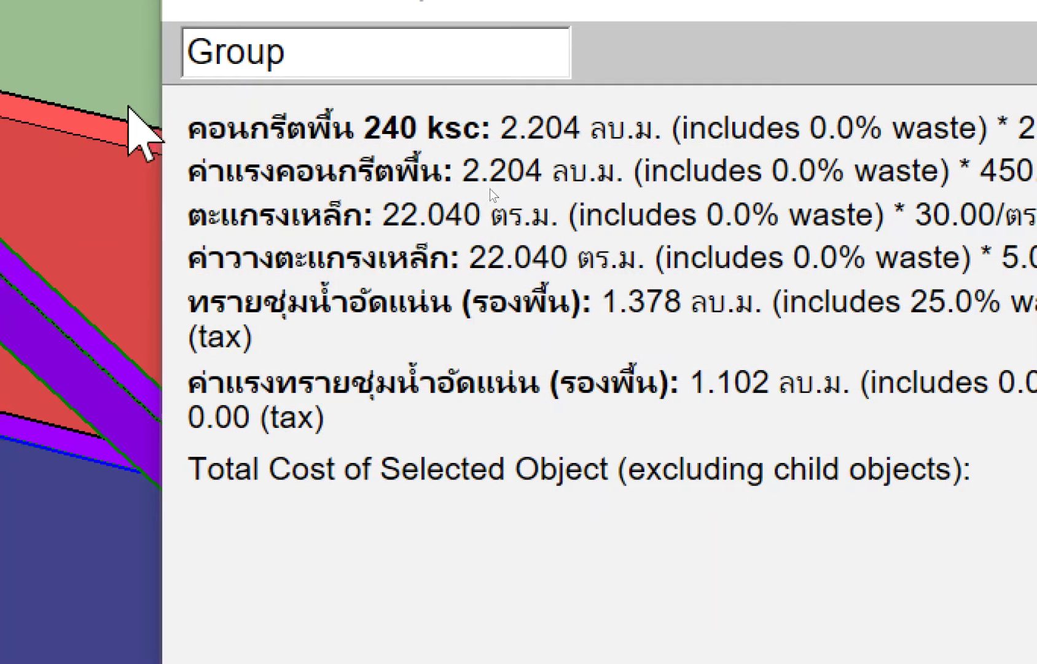
left_click_drag(421, 215, 532, 217)
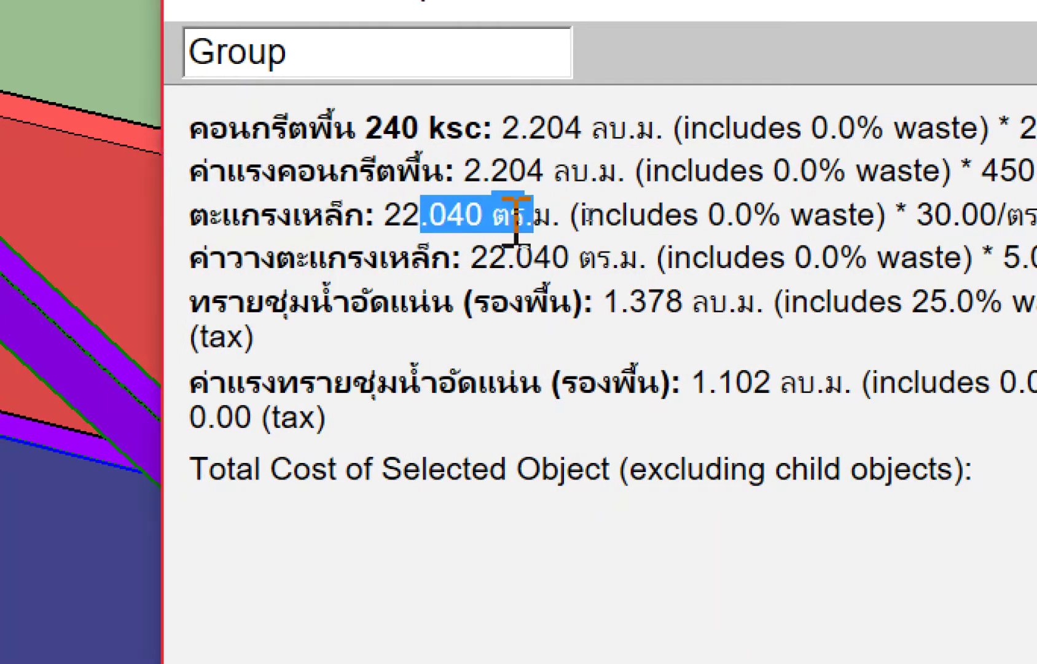
mouse_move(515, 257)
left_mouse_down()
mouse_move(454, 301)
mouse_move(693, 301)
left_mouse_up()
left_click(482, 335)
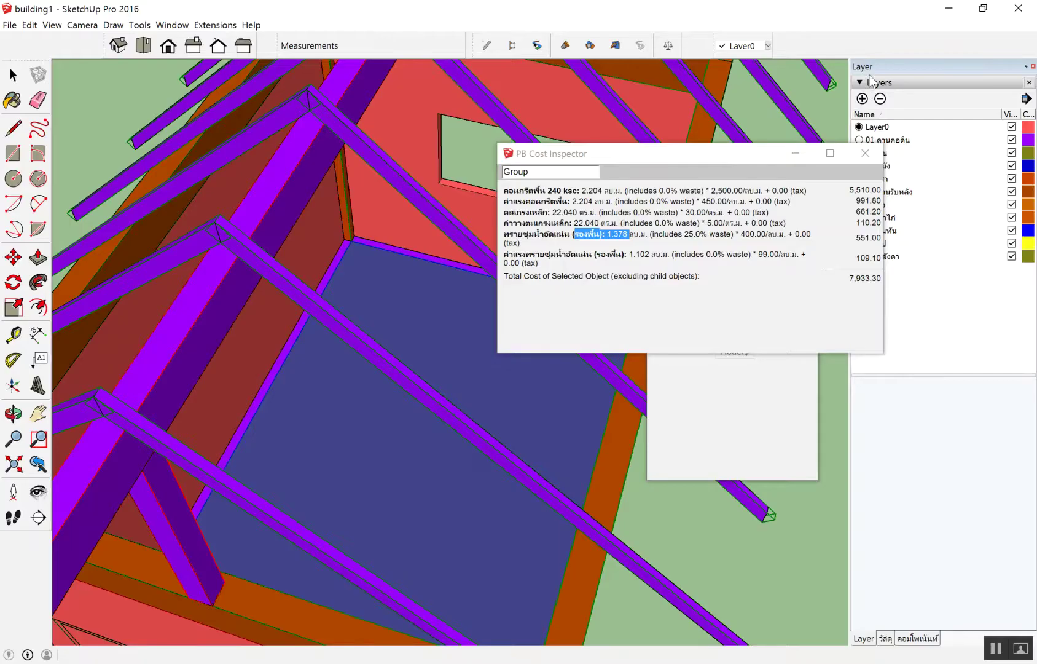
left_click(865, 152)
scroll(337, 298, "down", 3)
scroll(399, 325, "down", 3)
left_click(479, 339)
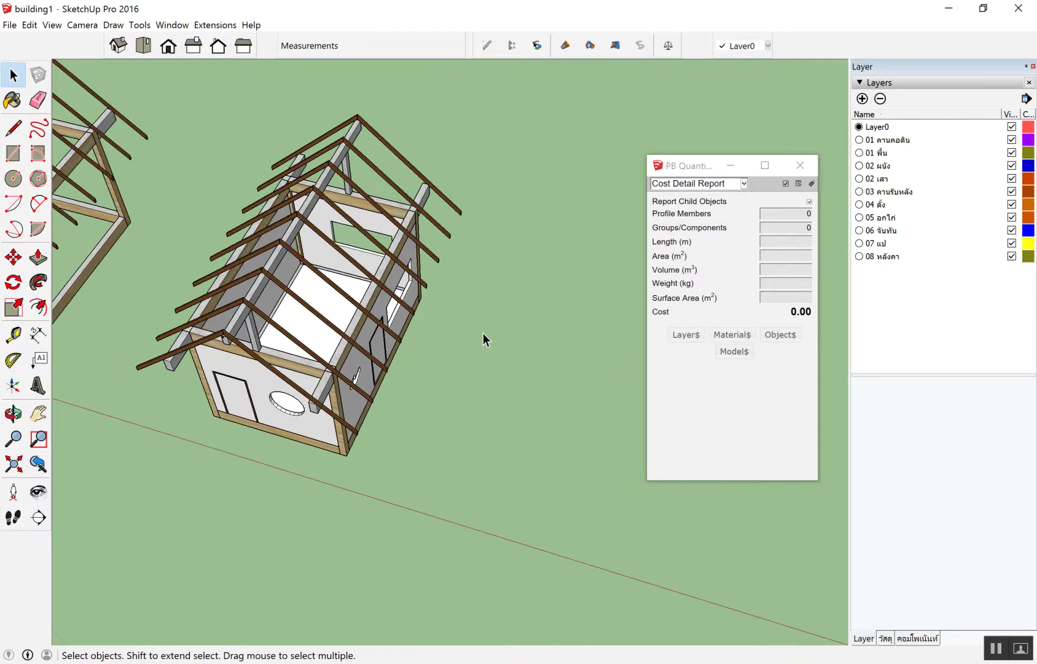
Step: Draw a 1 by 1 m rectangle on the ground beside the house
mouse_move(483, 333)
middle_mouse_down()
mouse_move(516, 313)
mouse_move(452, 287)
mouse_move(462, 325)
middle_mouse_up()
key("r")
left_click(477, 367)
left_click(574, 319)
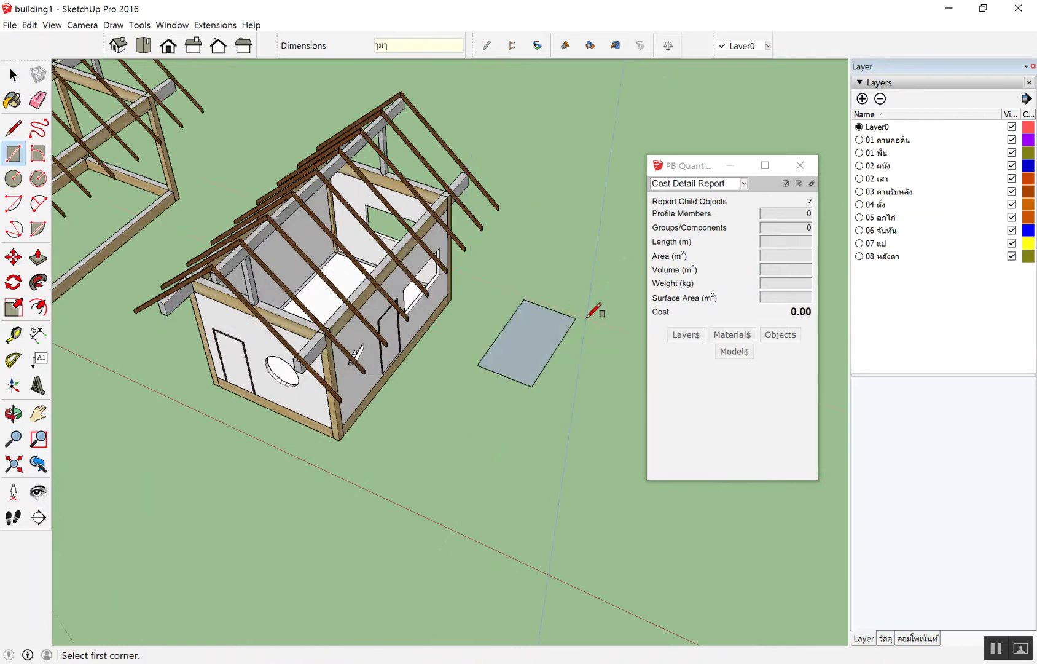
key("ctrl+z")
left_click(478, 410)
left_click(591, 366)
type("1,")
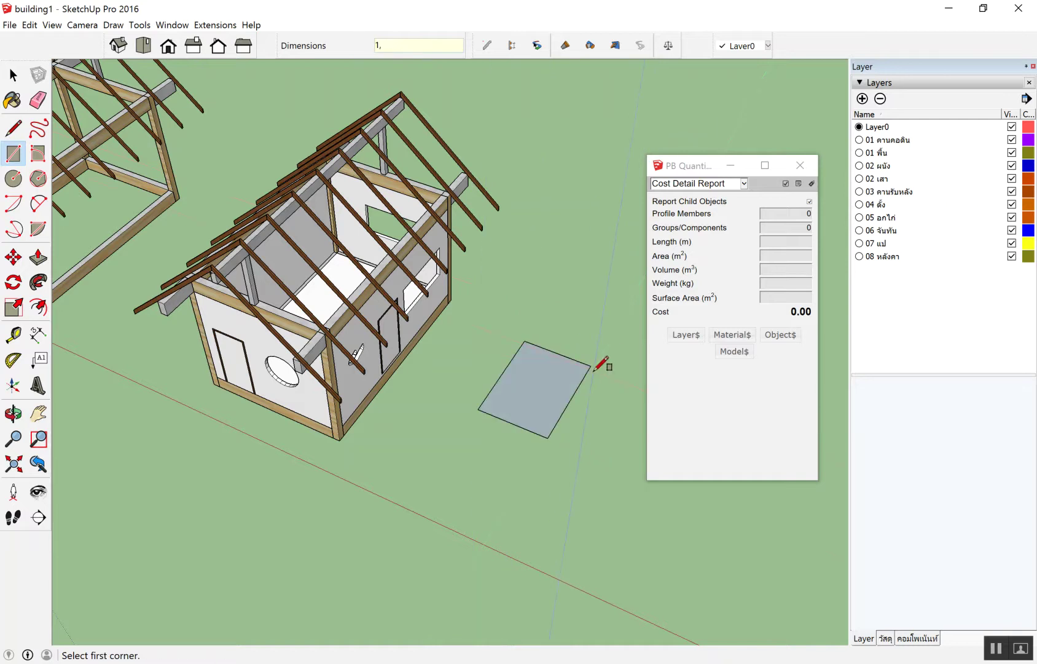
type("1")
key("Return")
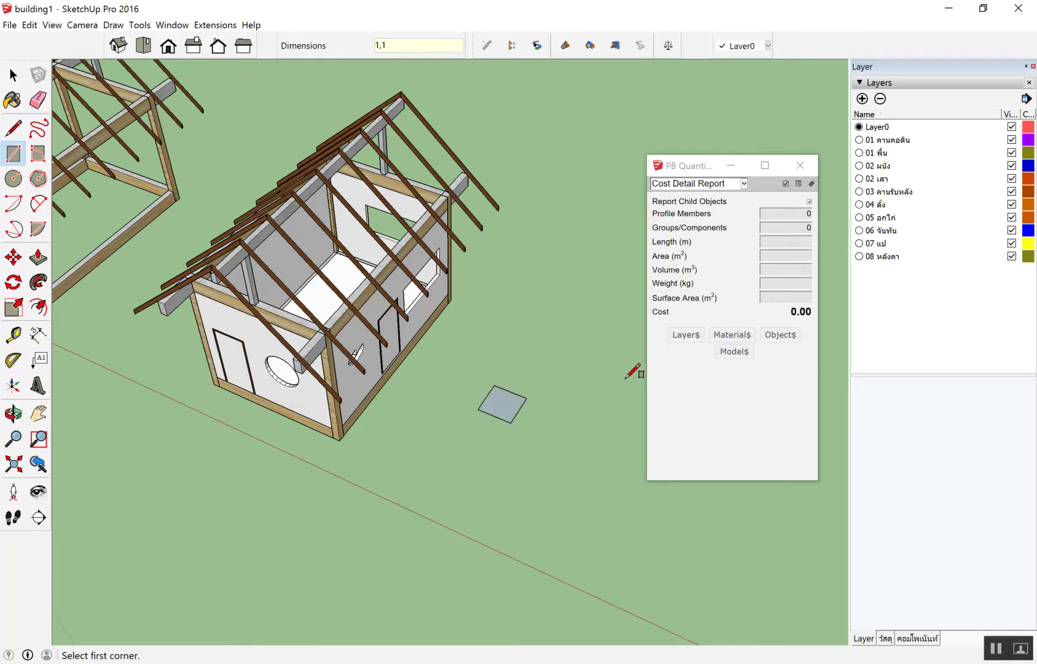
Step: Push/Pull the square up into a 0.1 m thick slab
scroll(488, 398, "up", 3)
scroll(422, 375, "up", 3)
key("p")
left_click(524, 401)
left_click(503, 350)
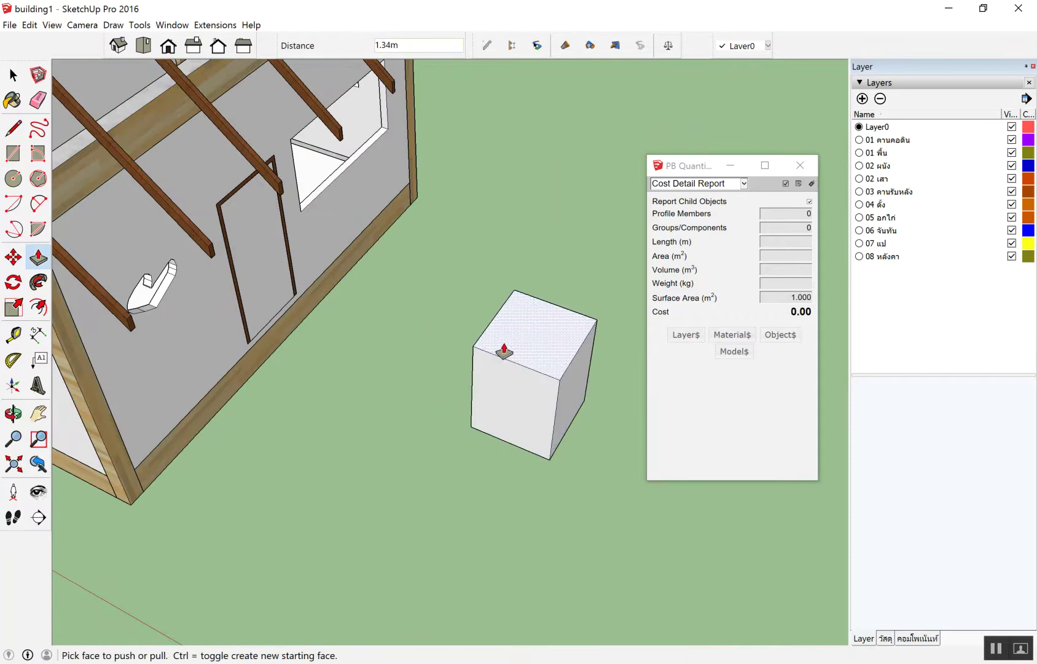
type("1")
key("Return")
key("space")
Step: Make the slab a group and assign it to the 01 พื้น layer
left_click_drag(438, 330, 617, 505)
right_click(526, 409)
left_click(592, 491)
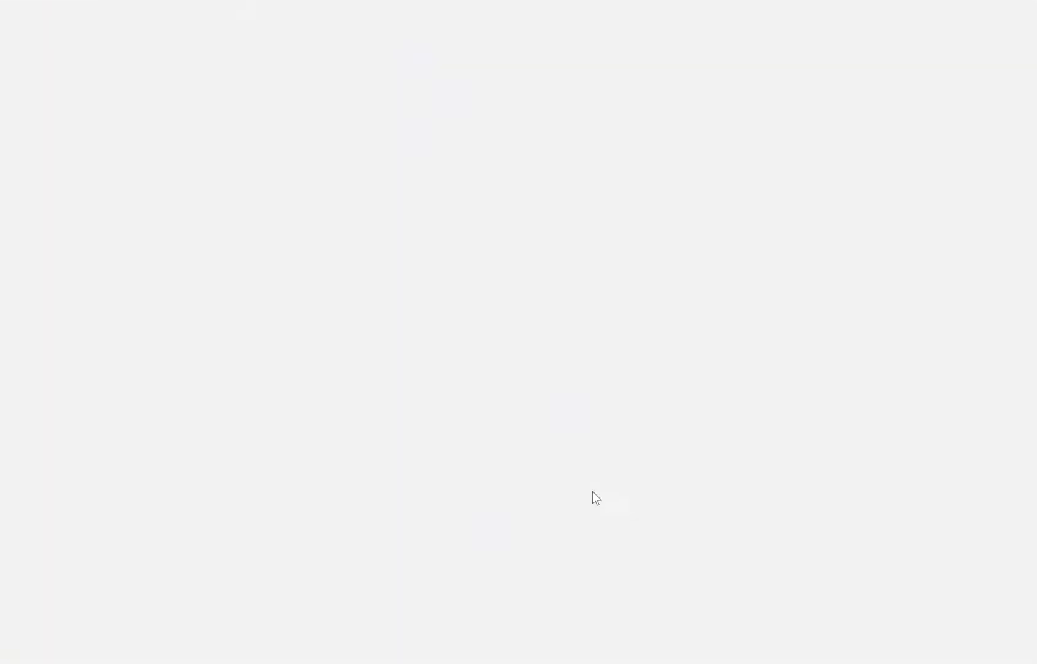
left_click(611, 522)
left_click(524, 418)
left_click(760, 46)
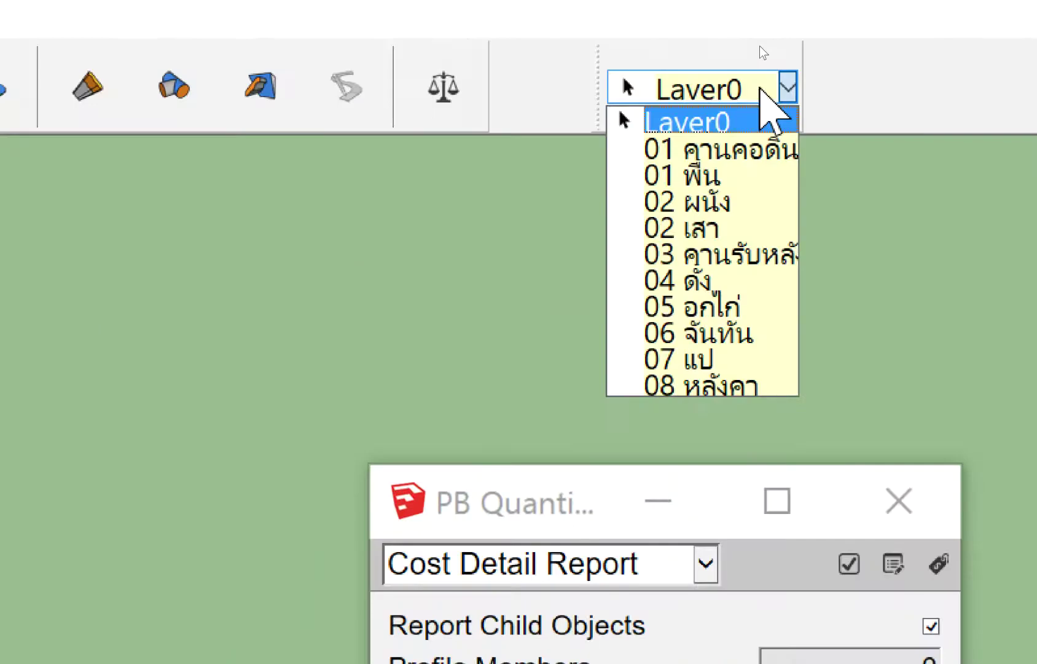
left_click(727, 186)
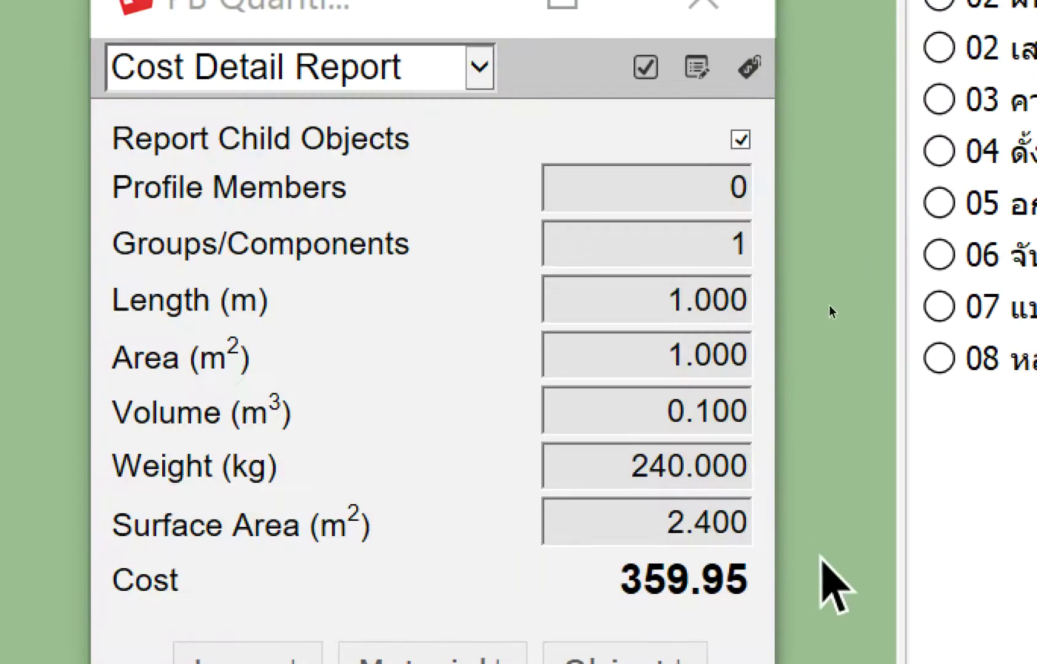
Step: Review the slab's costs in the Cost Inspector, then delete the 1 m² test slab
left_click(749, 66)
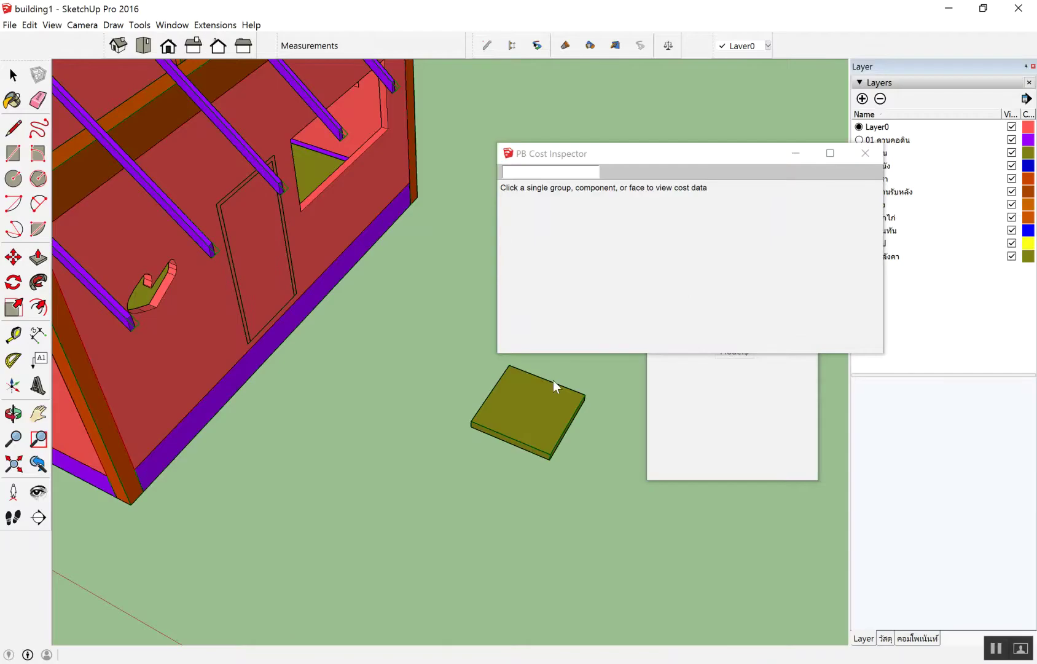
left_click(541, 409)
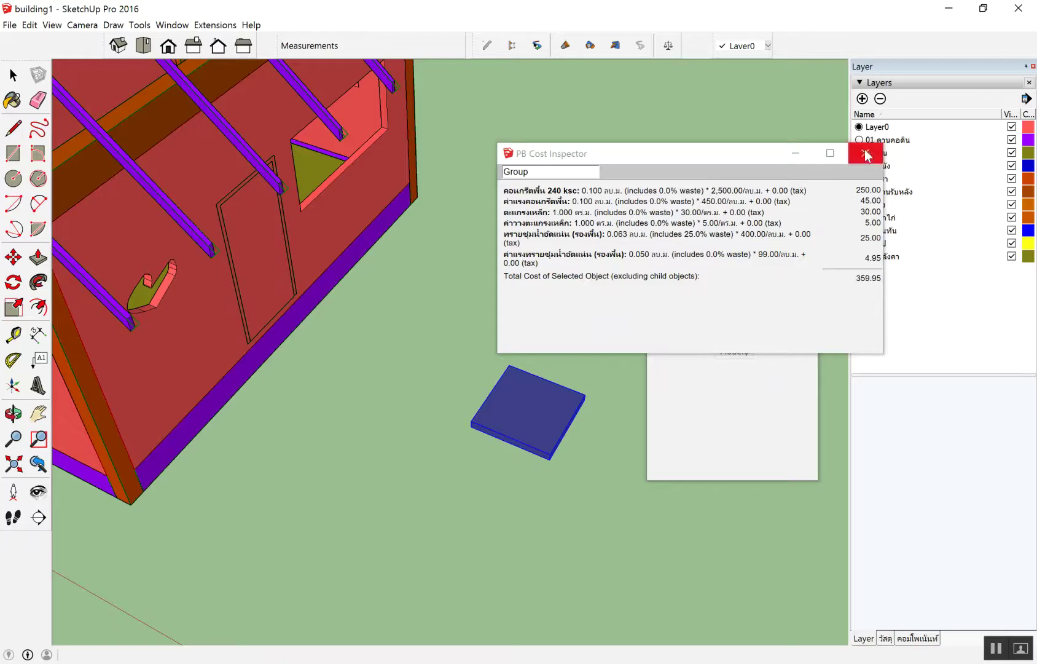
left_click(865, 153)
left_click(544, 336)
left_click(529, 409)
key("Delete")
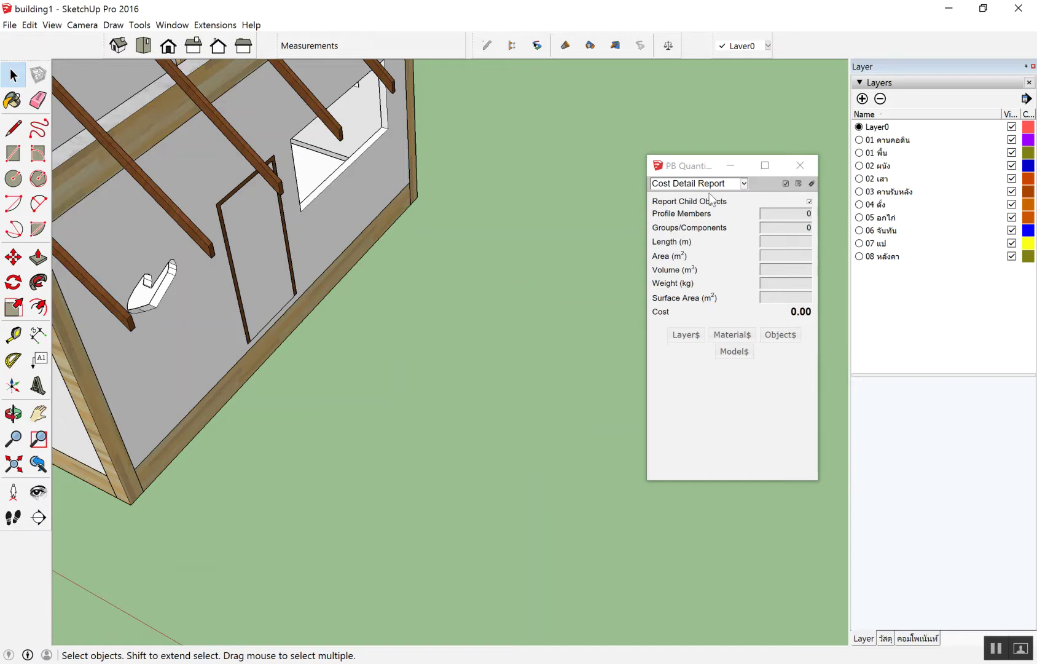
Step: Review the wall quantities in the report, highlighting the wall Area value of 9.270
left_click(800, 164)
scroll(672, 344, "down", 5)
mouse_move(672, 345)
middle_mouse_down()
mouse_move(229, 212)
mouse_move(206, 223)
mouse_move(342, 266)
mouse_move(307, 346)
middle_mouse_up()
scroll(335, 272, "up", 3)
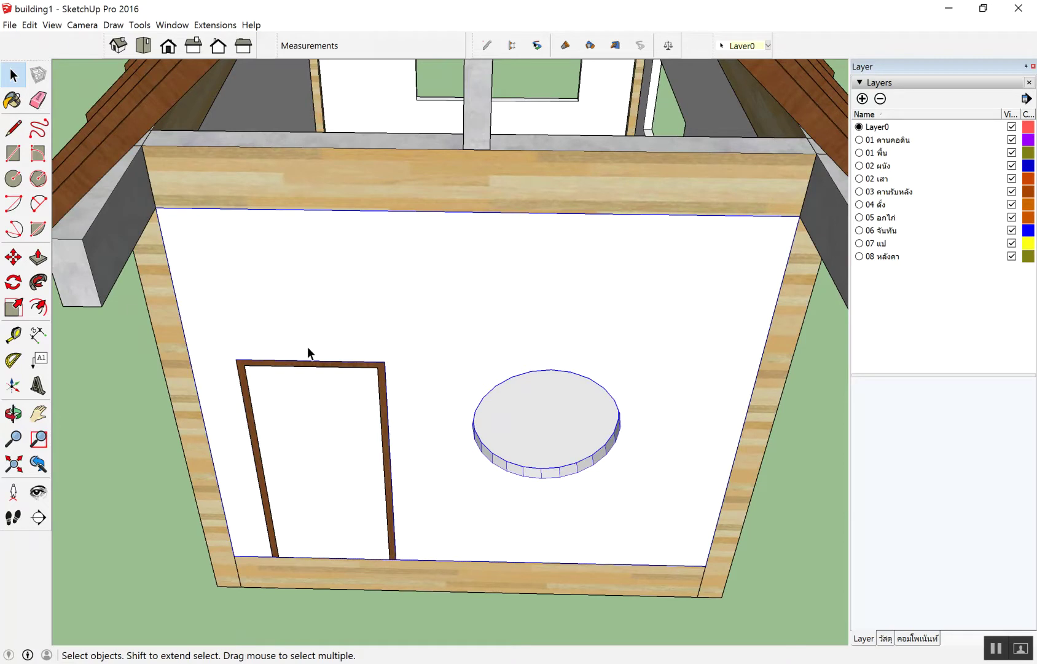
scroll(258, 369, "down", 5)
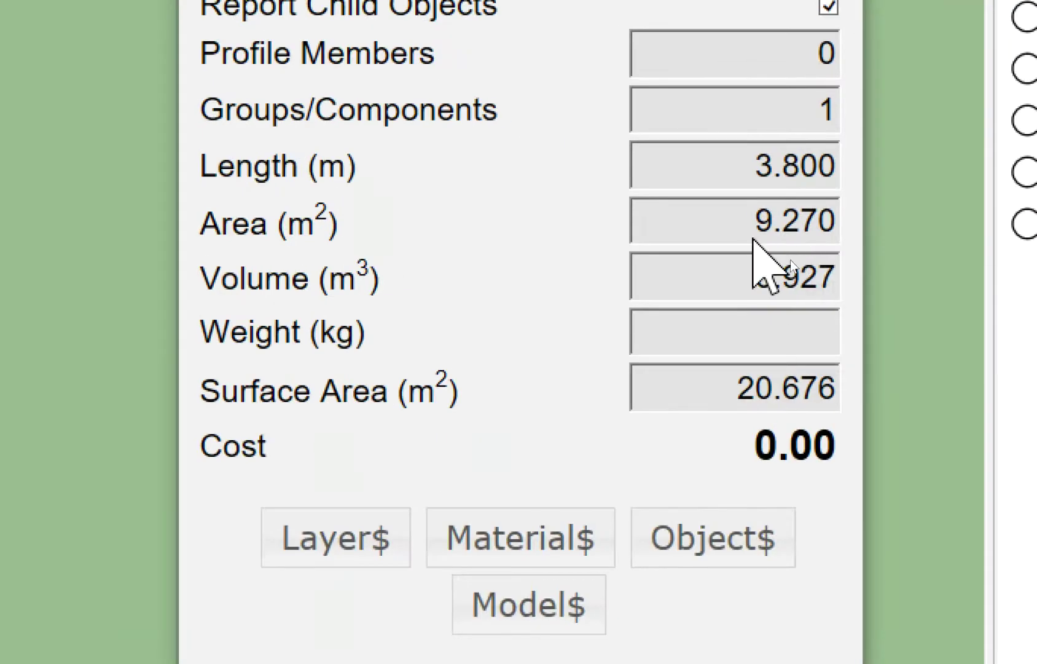
double_click(799, 222)
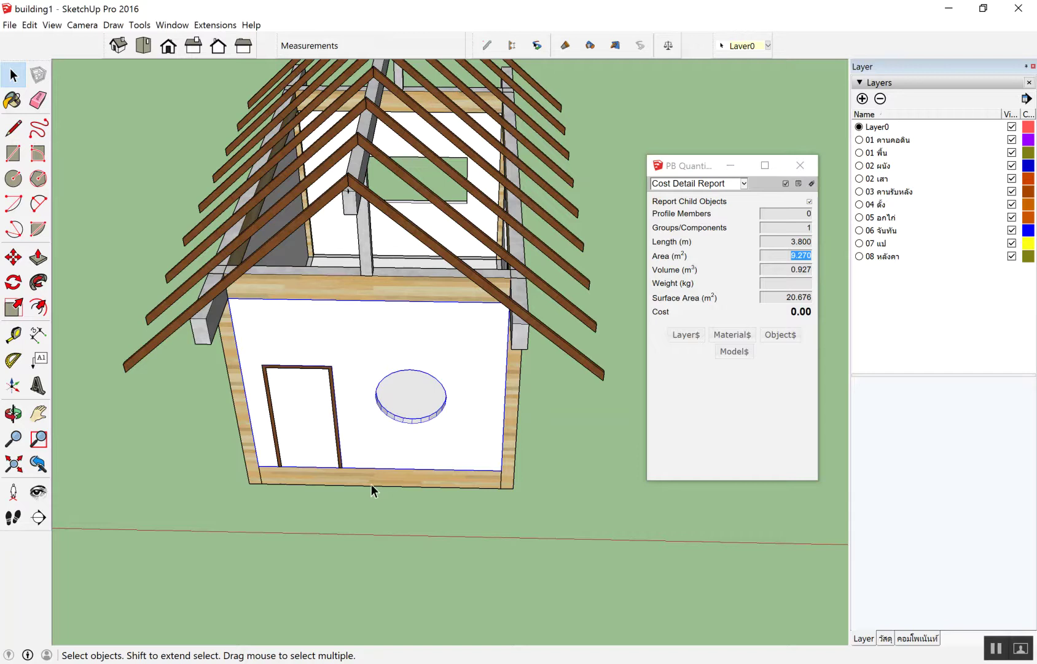
mouse_move(375, 492)
middle_mouse_down()
mouse_move(509, 377)
mouse_move(203, 396)
mouse_move(377, 182)
middle_mouse_up()
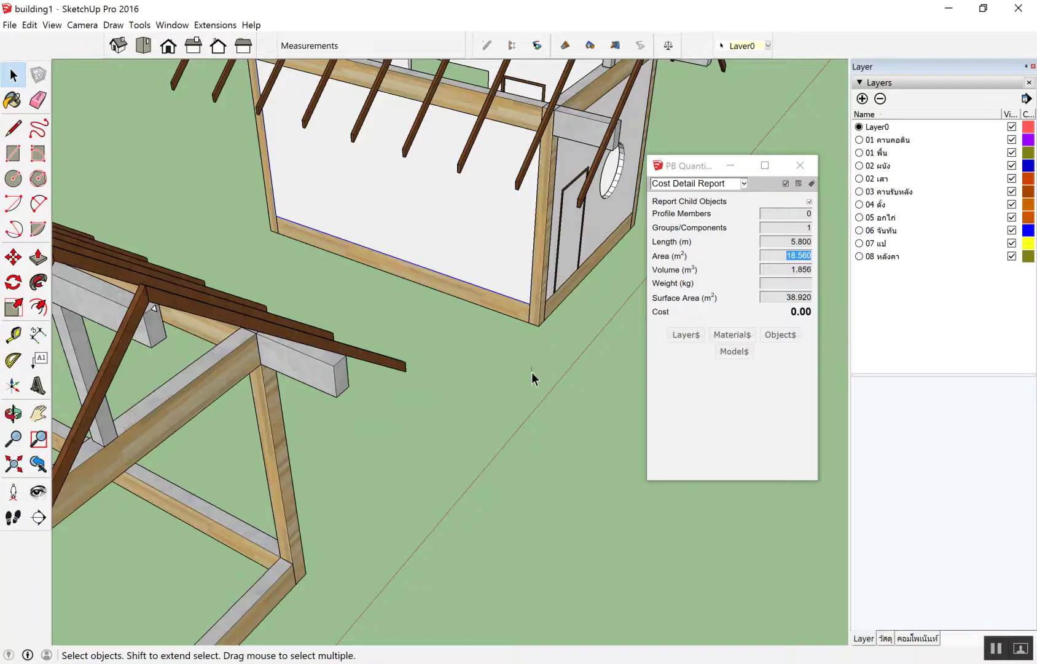
left_click(531, 372)
scroll(419, 227, "up", 3)
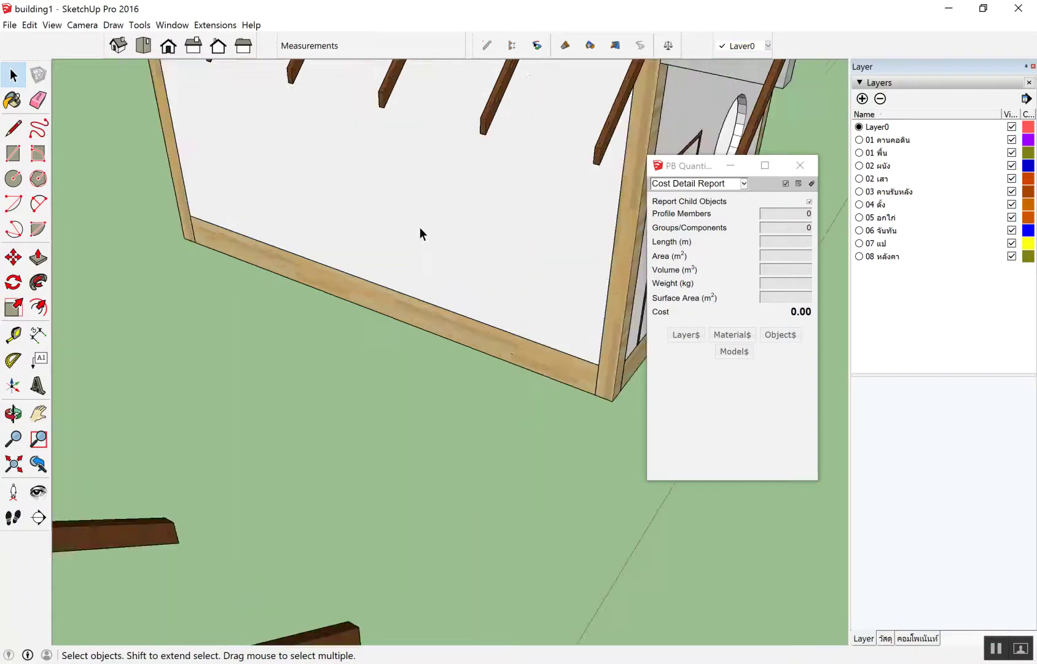
scroll(368, 252, "down", 2)
scroll(333, 262, "up", 1)
scroll(329, 258, "down", 3)
Step: Select the 5.8 m long side wall and paste a copy beside the house
left_click(333, 221)
scroll(249, 258, "down", 2)
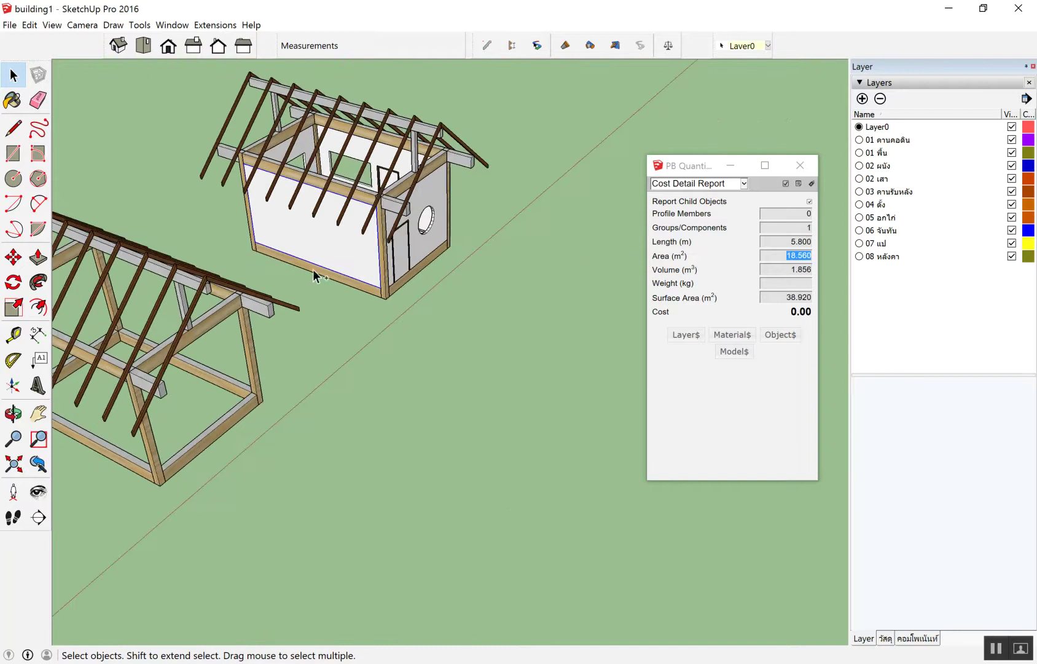
key("ctrl+v")
left_click(573, 410)
scroll(449, 398, "up", 1)
Step: Dimension the copied wall: 5.80m along its bottom edge and 3.20m high
left_click(558, 505)
scroll(558, 505, "up", 1)
scroll(499, 424, "up", 1)
key("d")
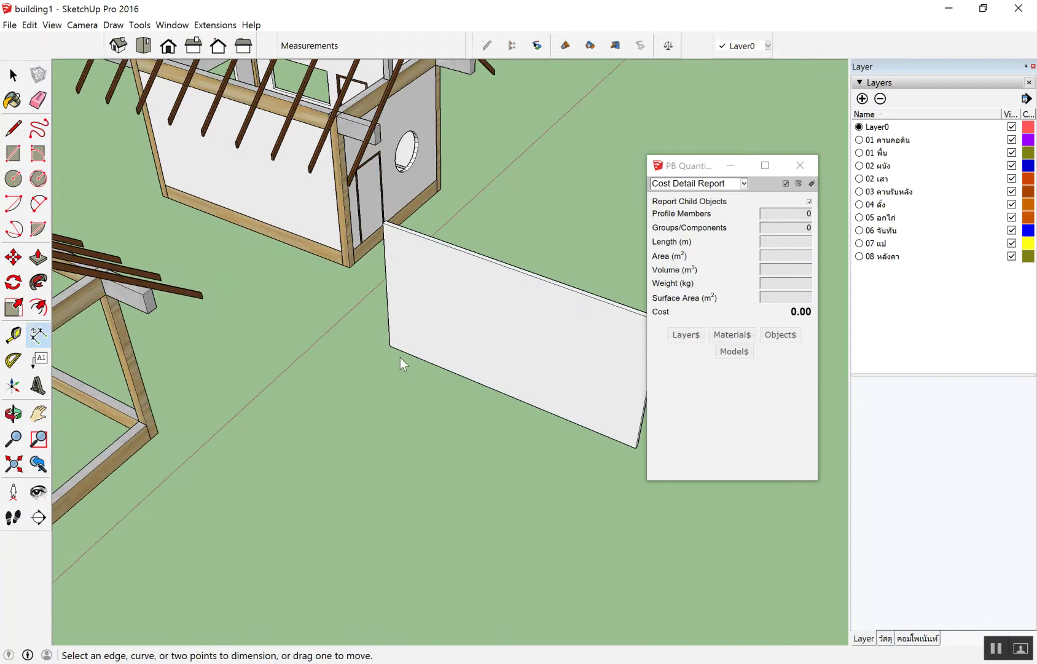
left_click(636, 448)
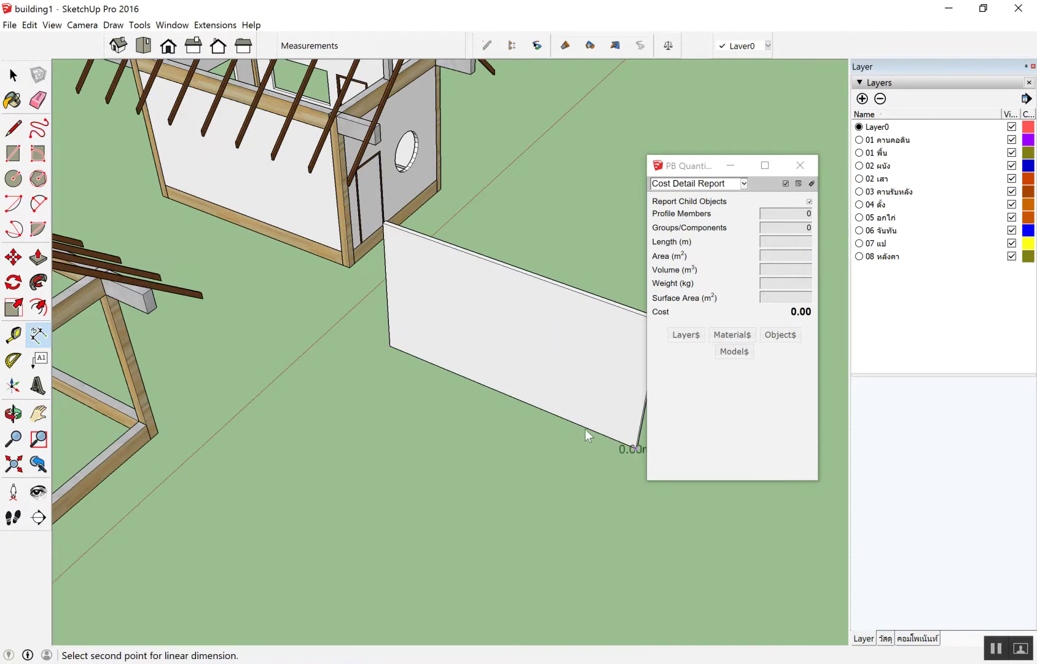
left_click(391, 347)
left_click(375, 367)
left_click(392, 346)
left_click(376, 224)
left_click(376, 280)
Step: Select the new wall to check its quantities, then orbit out to show both houses
middle_click_drag(375, 279, 455, 381)
scroll(456, 381, "up", 3)
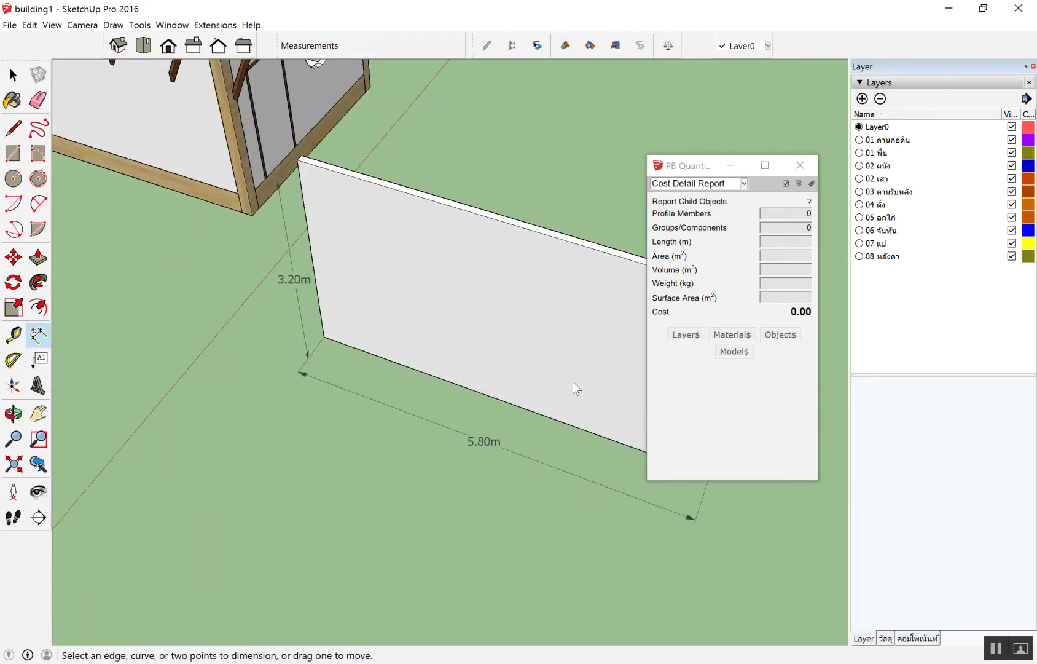
middle_click_drag(464, 336, 441, 286)
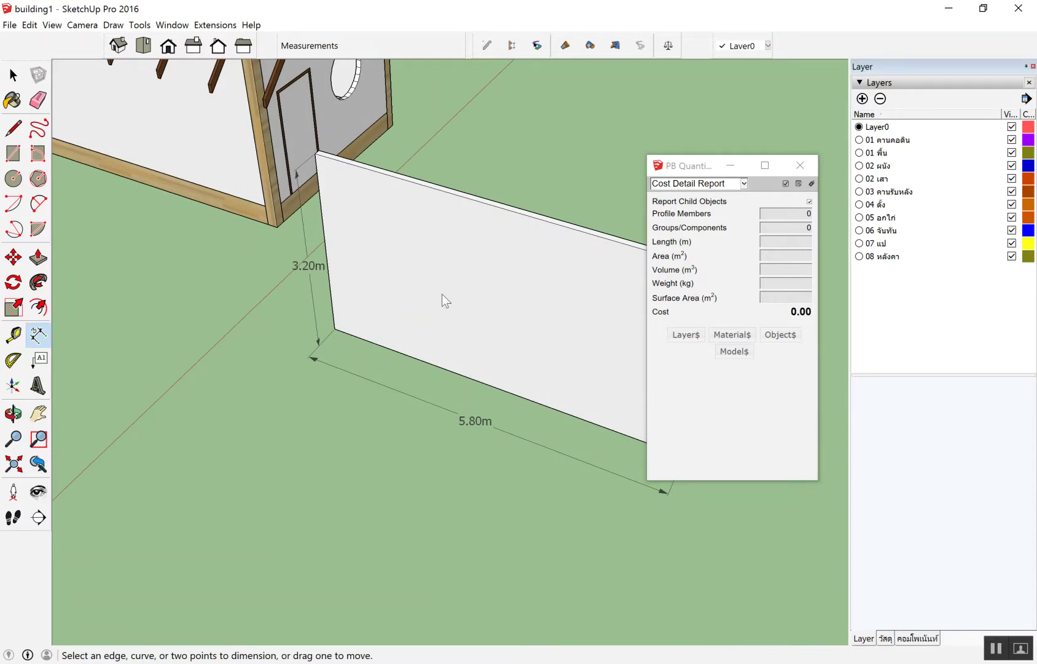
key("space")
left_click(571, 308)
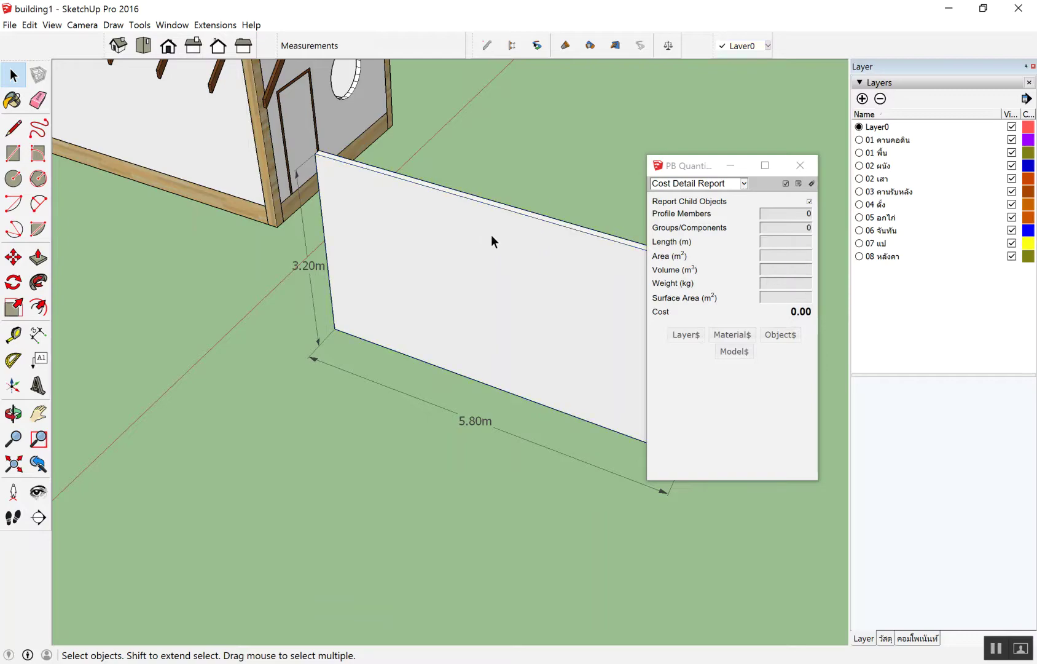
mouse_move(491, 234)
middle_mouse_down()
mouse_move(458, 639)
mouse_move(468, 243)
mouse_move(266, 165)
mouse_move(97, 123)
mouse_move(591, 292)
mouse_move(527, 409)
mouse_move(496, 378)
middle_mouse_up()
scroll(506, 366, "up", 2)
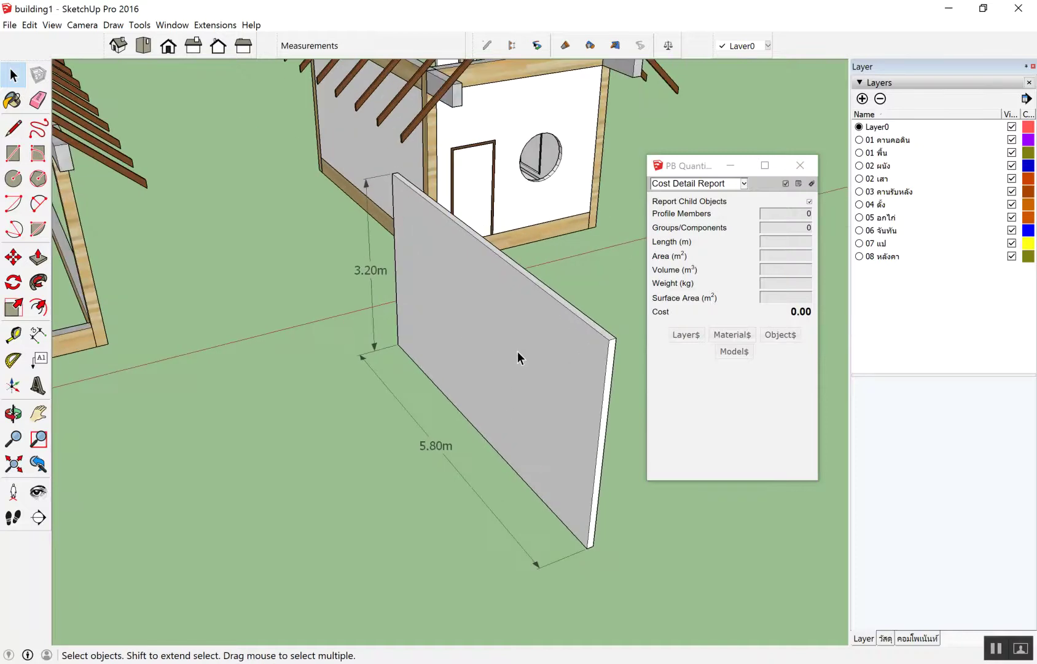
mouse_move(539, 343)
middle_mouse_down()
mouse_move(229, 303)
mouse_move(350, 204)
mouse_move(338, 225)
mouse_move(216, 235)
mouse_move(429, 229)
mouse_move(501, 244)
middle_mouse_up()
scroll(501, 244, "up", 2)
left_click(529, 287)
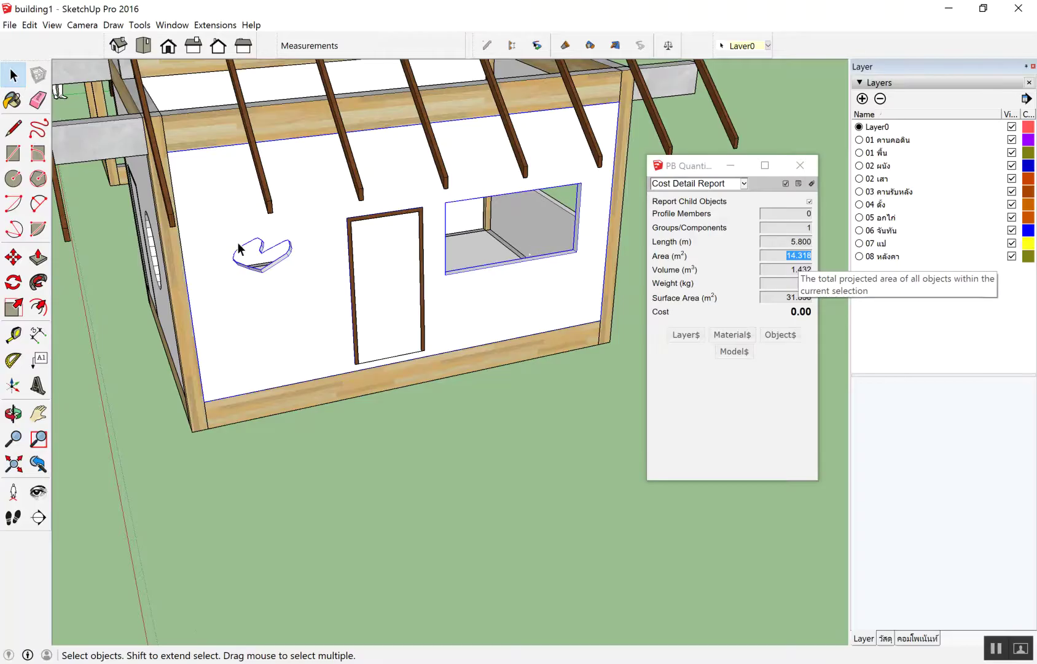
left_click(71, 234)
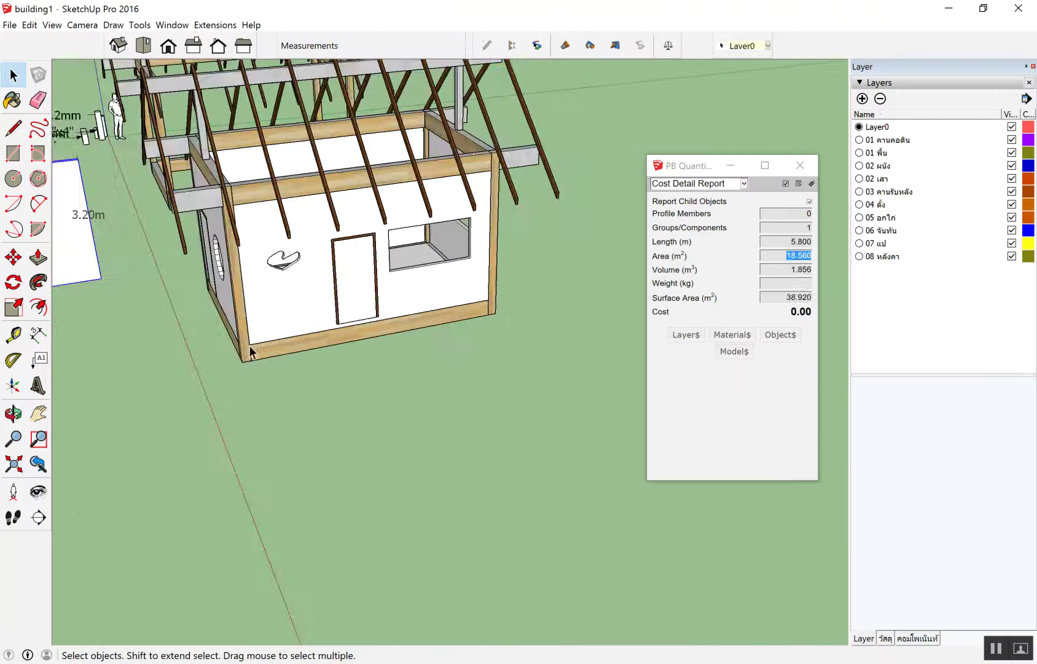
left_click(371, 270)
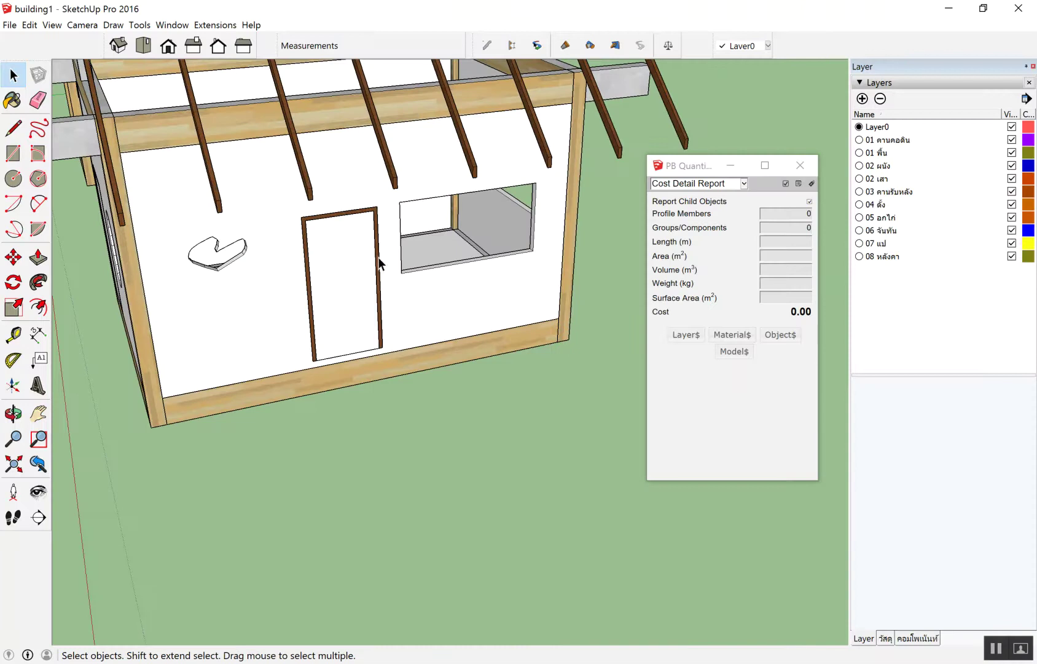
scroll(378, 257, "up", 1)
left_click(473, 252)
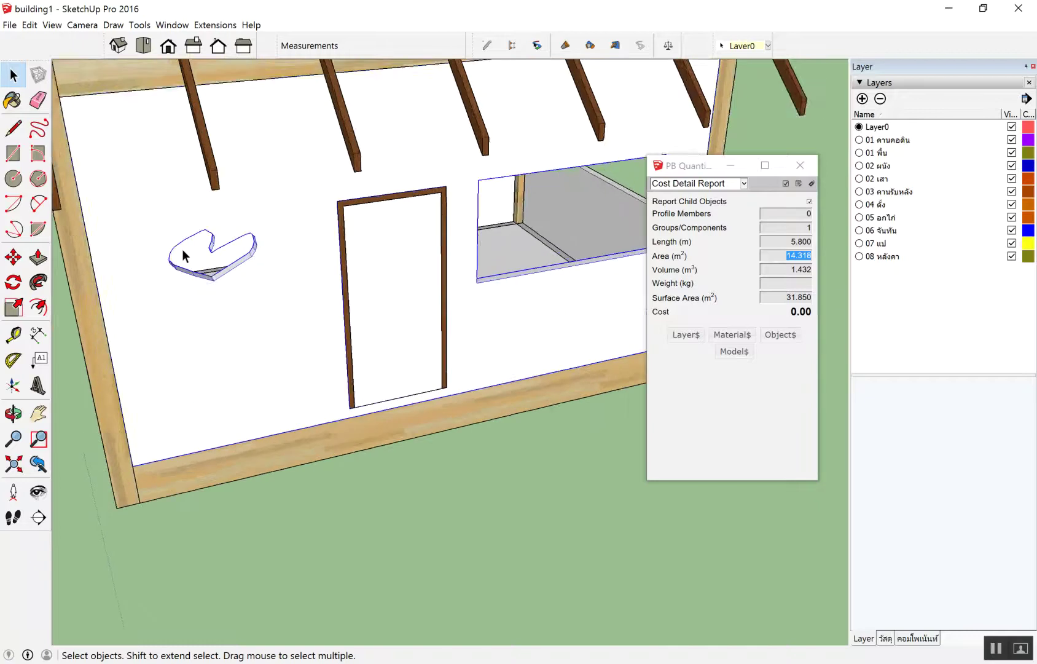
scroll(192, 243, "down", 1)
scroll(193, 243, "down", 1)
scroll(259, 288, "down", 3)
scroll(336, 329, "down", 1)
scroll(623, 332, "down", 2)
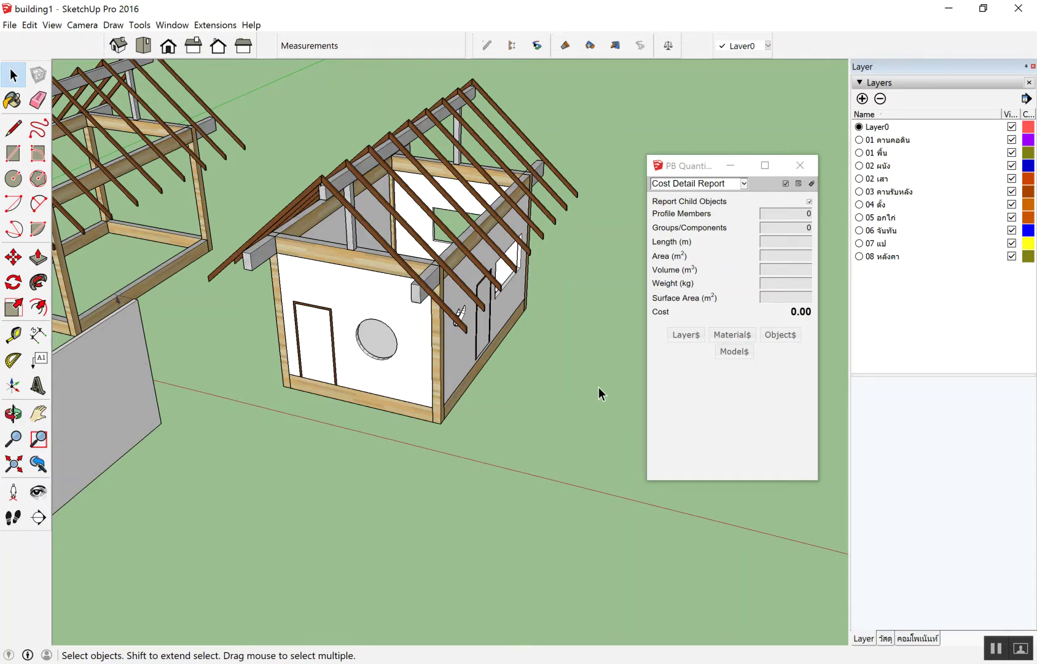
middle_click_drag(576, 384, 390, 231)
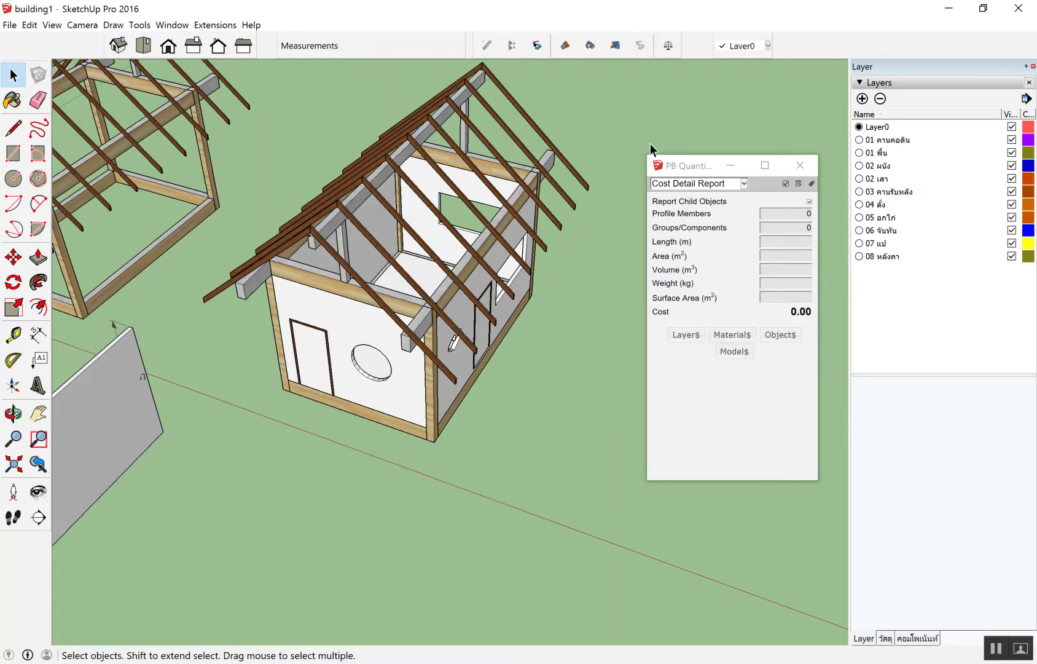
scroll(574, 247, "down", 3)
scroll(715, 274, "up", 2)
mouse_move(715, 274)
middle_mouse_down()
mouse_move(537, 305)
mouse_move(710, 313)
middle_mouse_up()
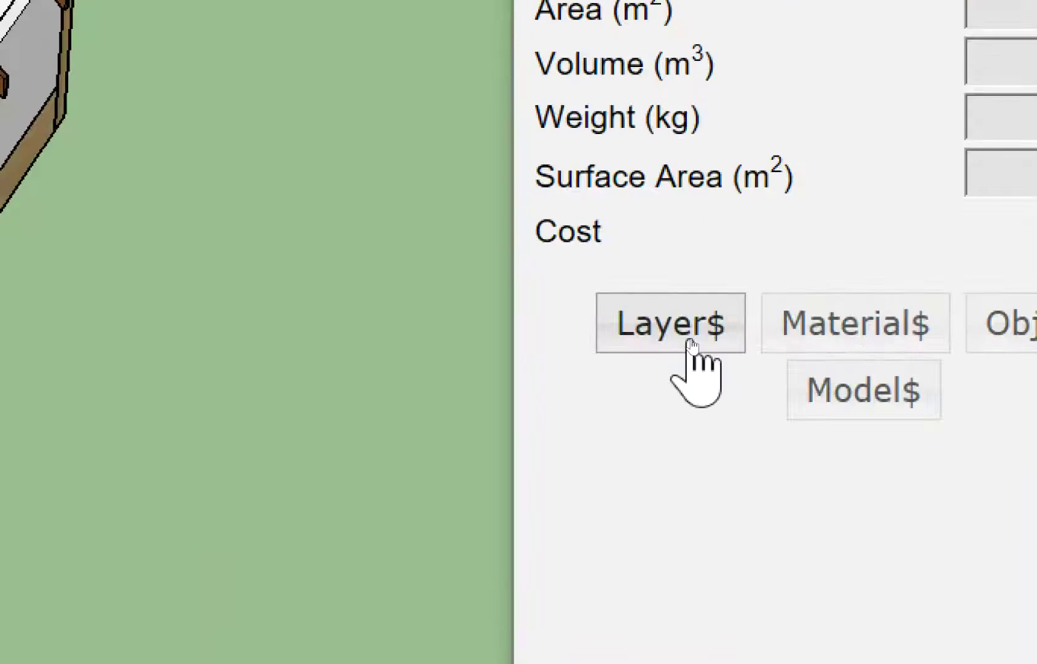
Step: Show Layer Cost Data for the 02 ผนัง wall layer and move the window aside
left_click(691, 343)
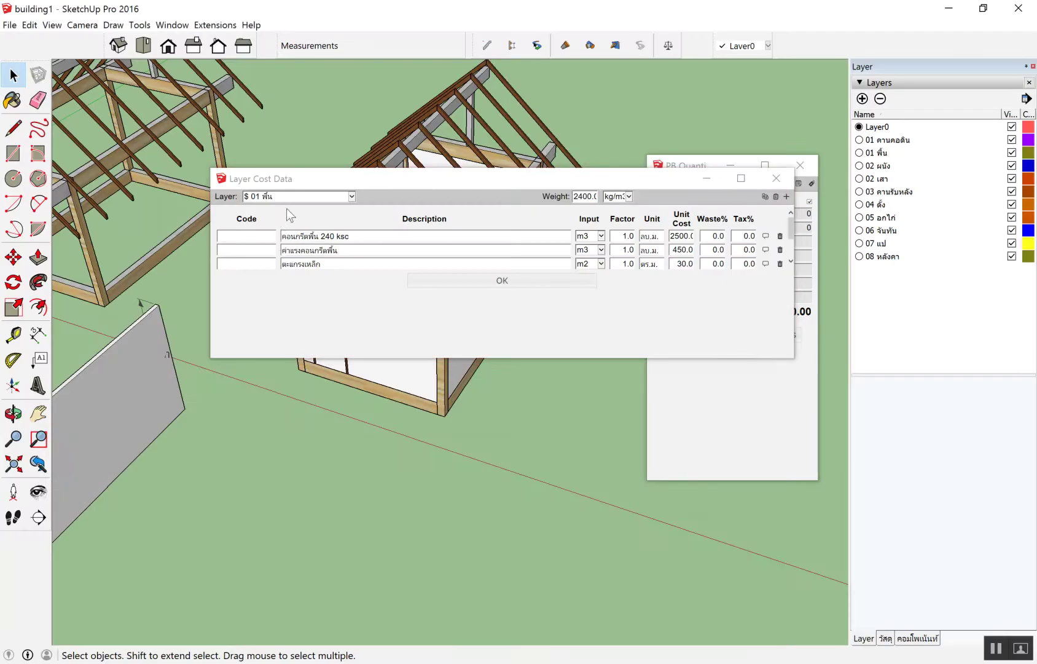
left_click(289, 196)
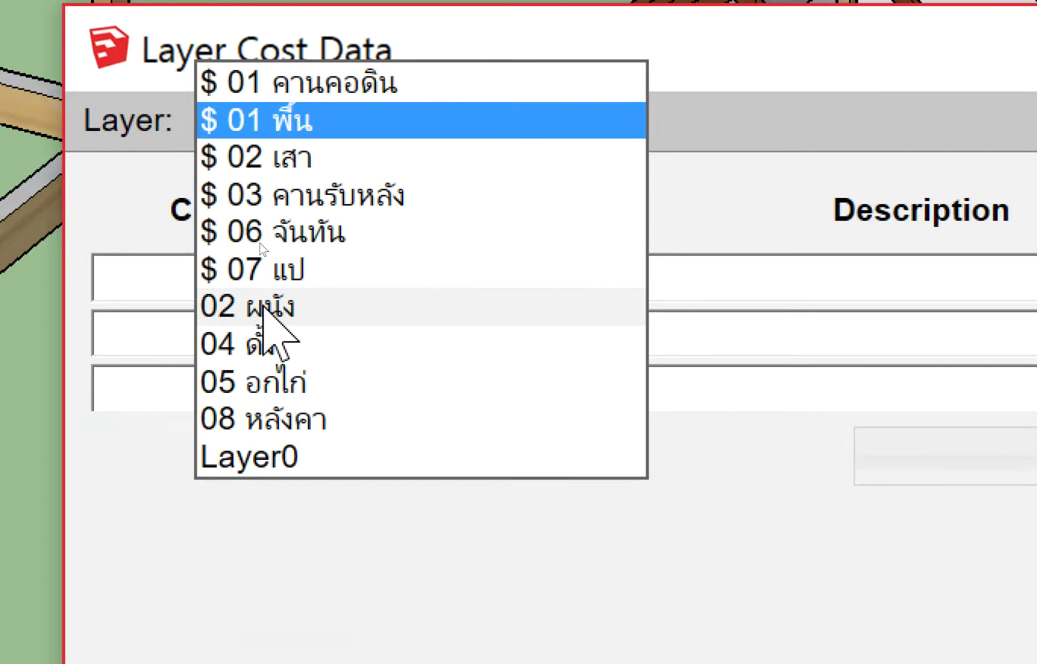
left_click(263, 307)
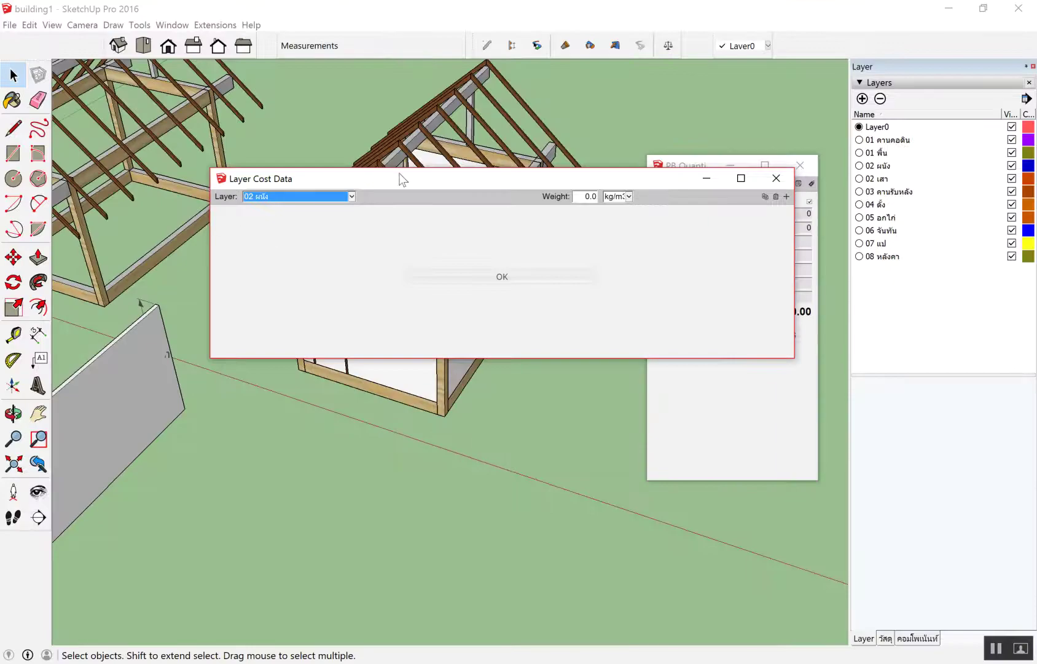
left_click_drag(402, 179, 667, 469)
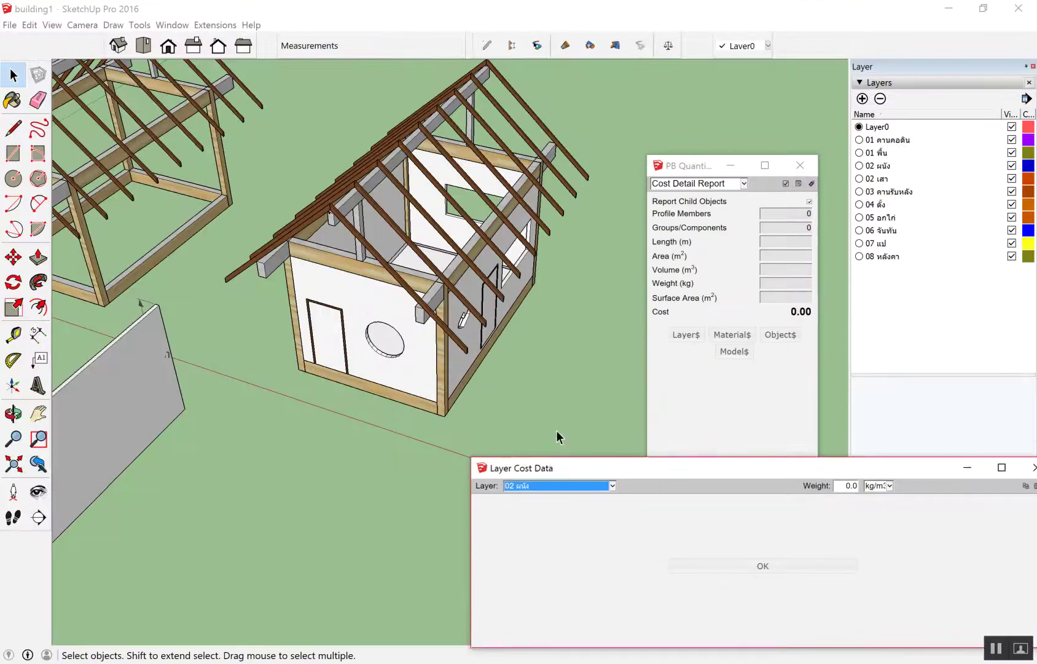
Step: Try selecting the house wall groups near the door wall, then clear the selection
left_click(366, 301)
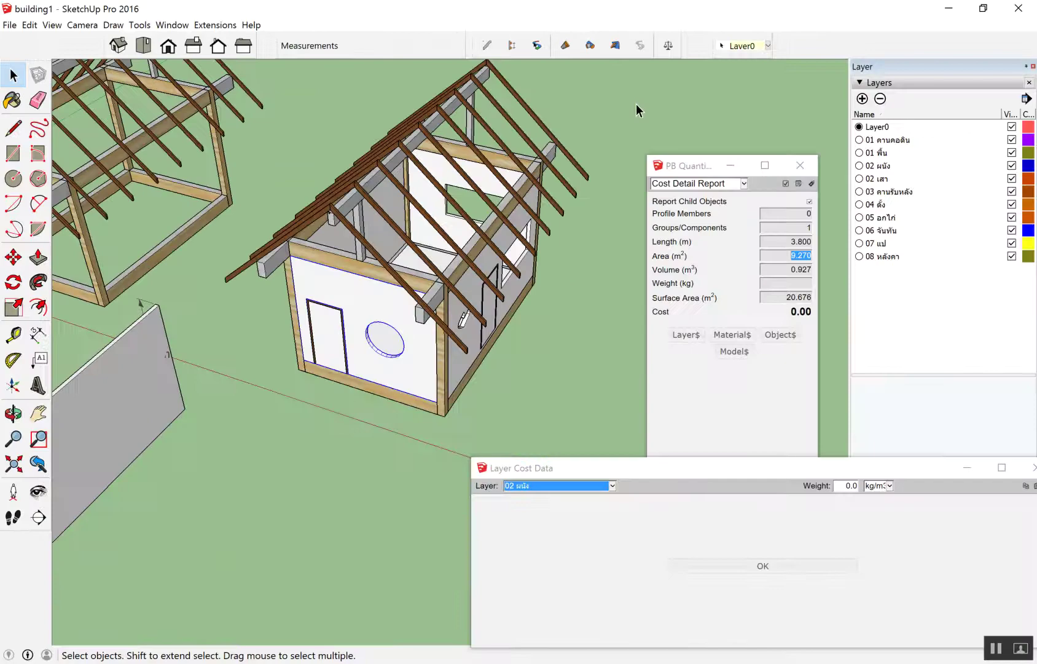
left_click(636, 104)
middle_click_drag(585, 171, 597, 215)
scroll(314, 337, "up", 3)
scroll(374, 244, "up", 3)
left_click(374, 244)
scroll(374, 244, "down", 3)
left_click(347, 350)
left_click(343, 295)
left_click(352, 364)
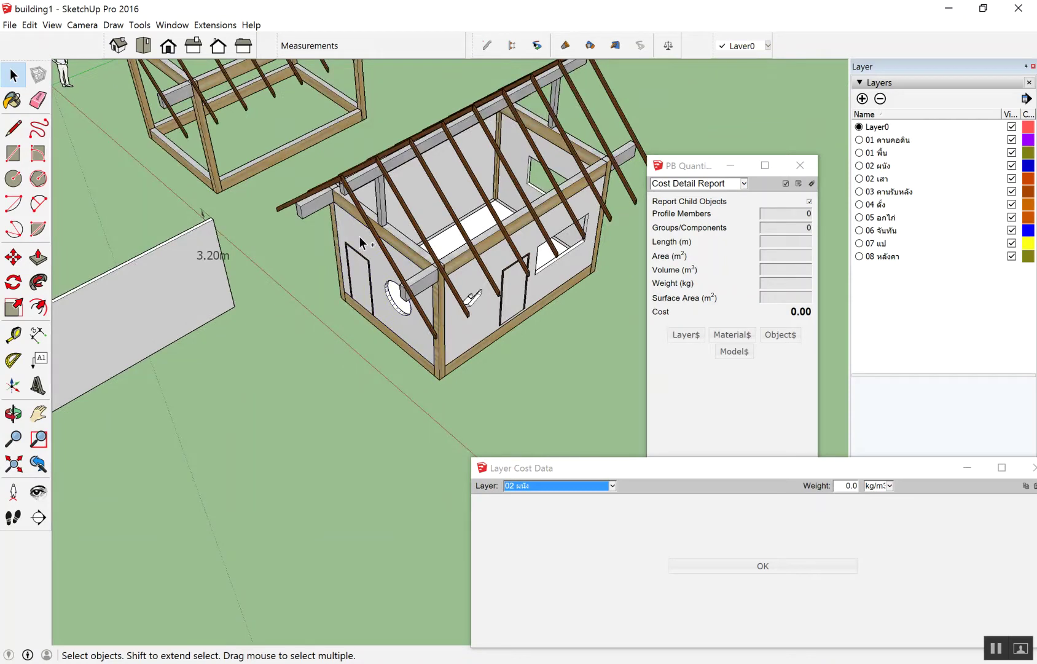
Step: Try selecting the 3.800 m gable and front walls while orbiting, then clear the selection
left_click(358, 236)
middle_click_drag(521, 300, 478, 299)
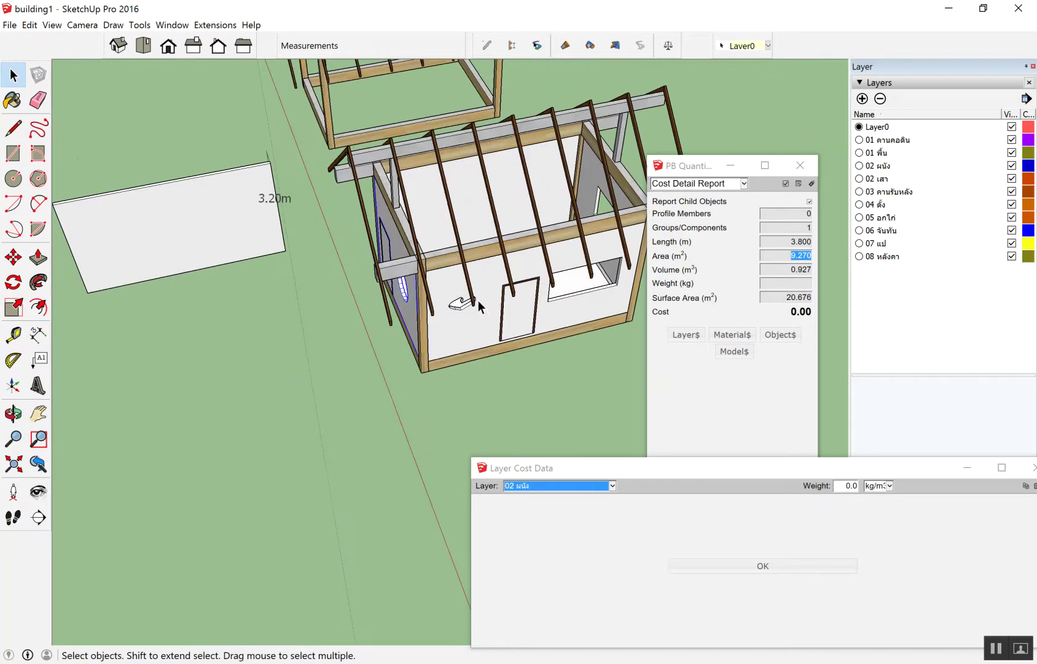
left_click(472, 314, "ctrl")
middle_click_drag(473, 310, 84, 198)
mouse_move(301, 275)
middle_mouse_down()
mouse_move(685, 398)
mouse_move(347, 331)
mouse_move(546, 303)
mouse_move(413, 252)
mouse_move(528, 312)
mouse_move(361, 267)
middle_mouse_up()
left_click(528, 312, "shift")
scroll(424, 276, "up", 3)
left_click(516, 284, "shift")
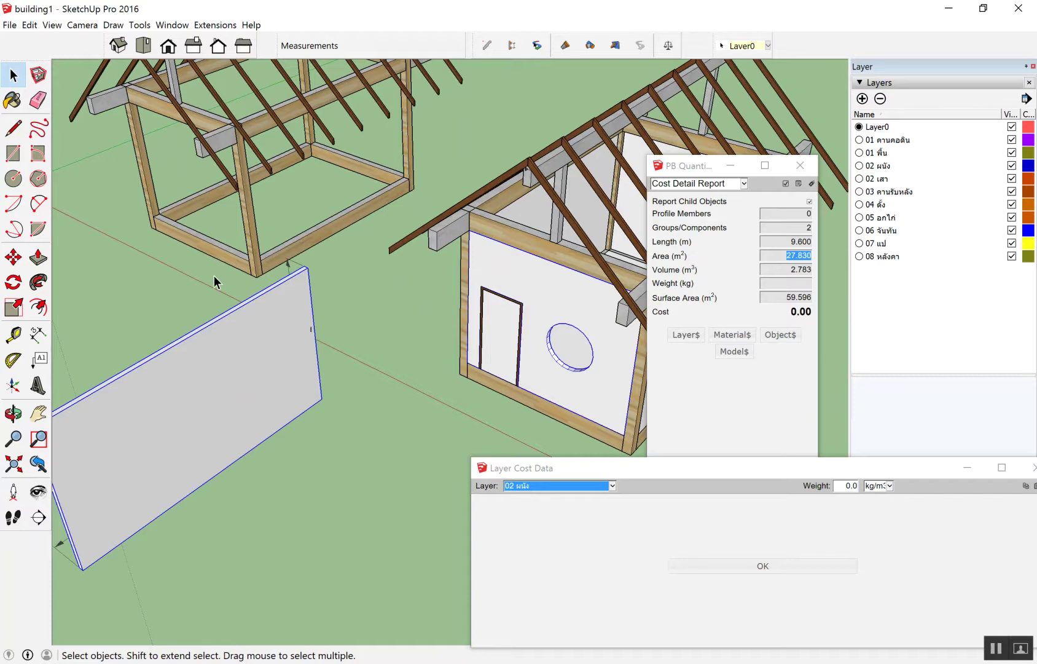
scroll(225, 278, "down", 4)
mouse_move(480, 288)
middle_mouse_down()
mouse_move(503, 248)
mouse_move(451, 319)
mouse_move(461, 289)
middle_mouse_up()
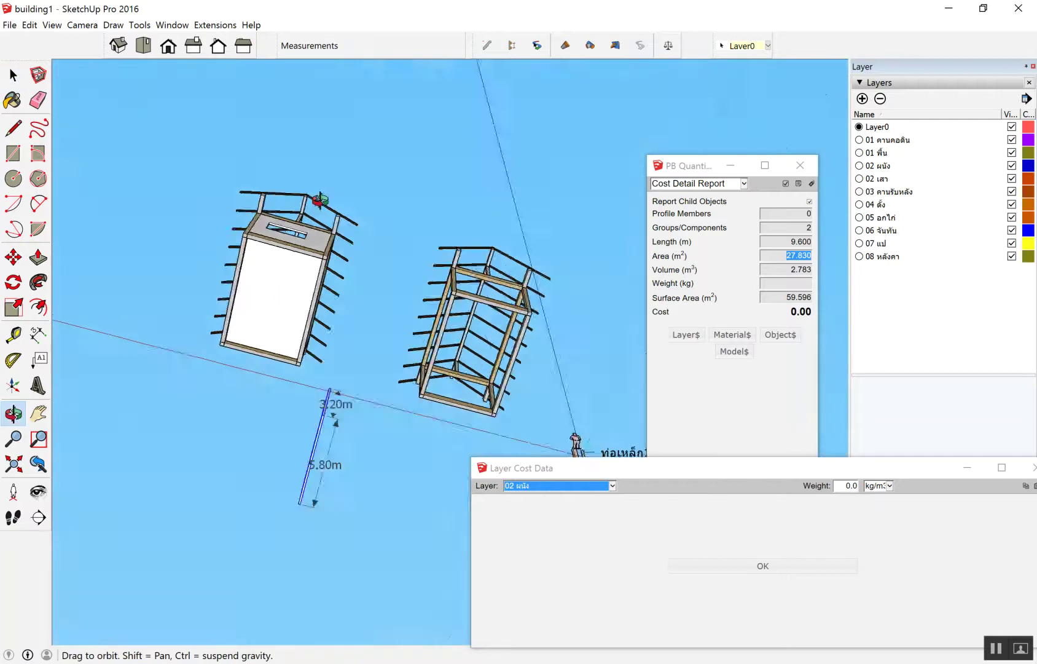
mouse_move(461, 289)
middle_mouse_down()
mouse_move(587, 337)
mouse_move(264, 363)
mouse_move(470, 226)
mouse_move(534, 378)
mouse_move(495, 355)
middle_mouse_up()
scroll(495, 355, "up", 3)
scroll(495, 355, "up", 2)
left_click(546, 356)
Step: Select the gable, front, right and remaining house walls together
left_click(412, 352)
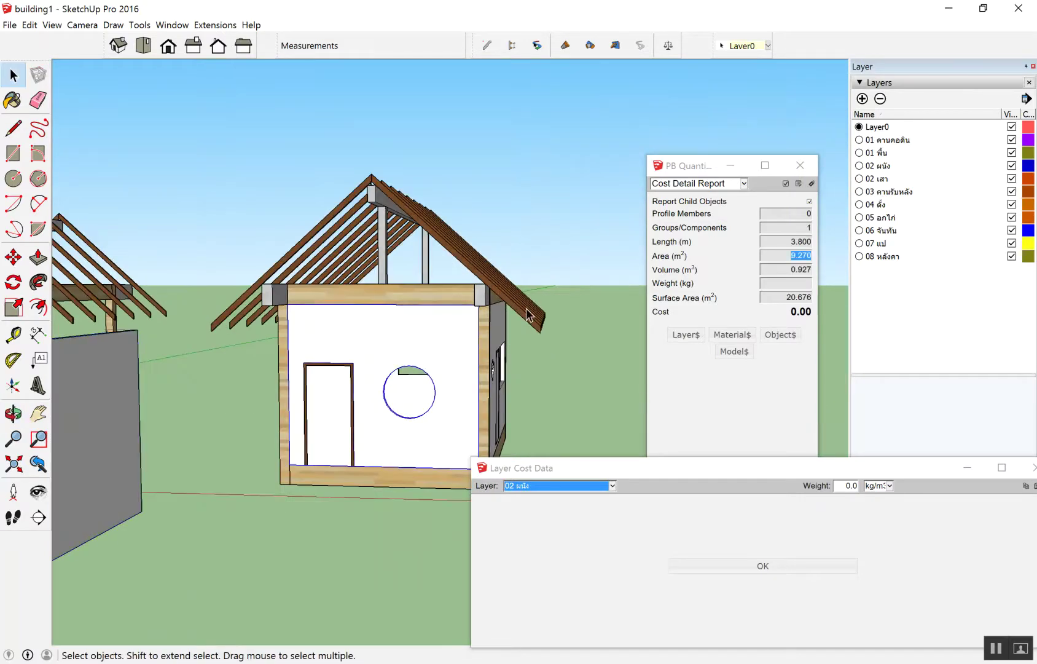
mouse_move(529, 314)
middle_mouse_down()
mouse_move(447, 371)
mouse_move(231, 332)
middle_mouse_up()
key("space")
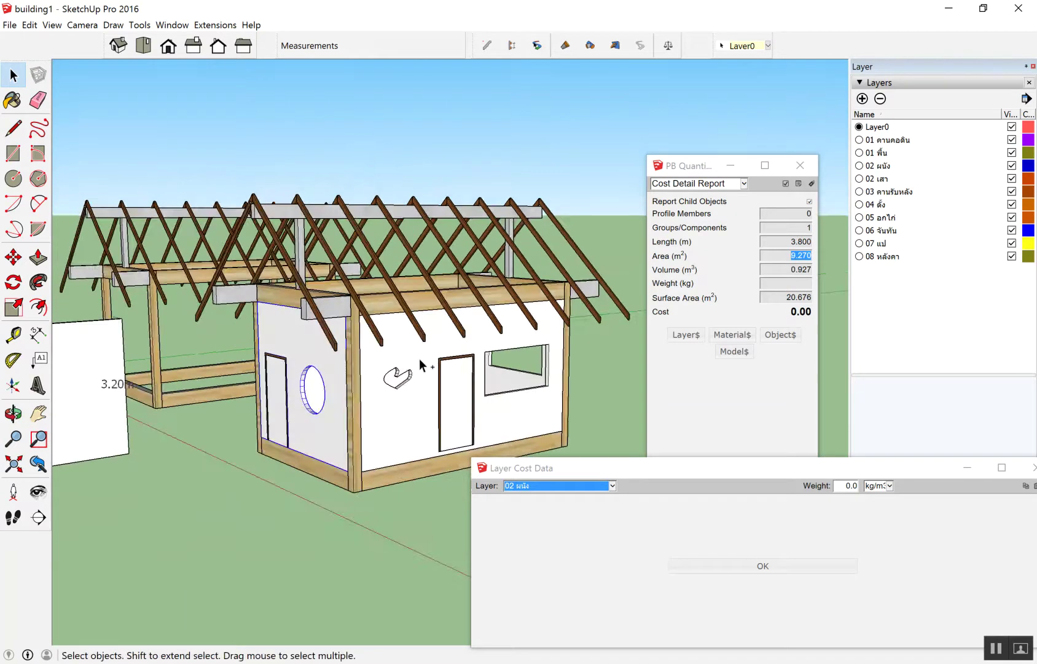
left_click(421, 355, "shift")
mouse_move(568, 327)
middle_mouse_down()
mouse_move(369, 319)
mouse_move(334, 332)
middle_mouse_up()
left_click(408, 345, "shift")
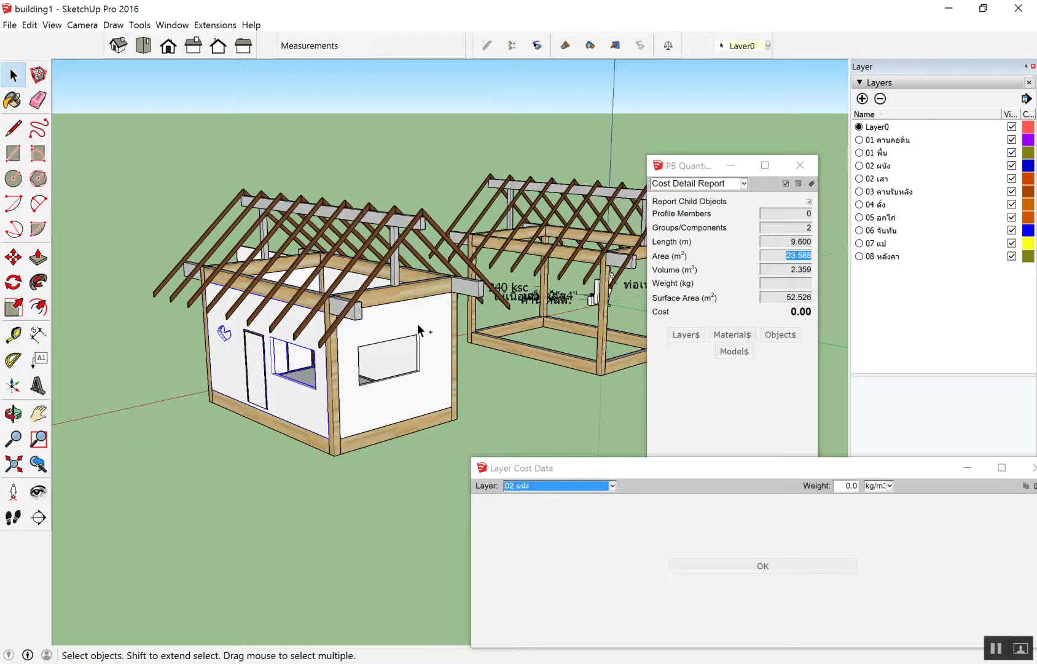
middle_click_drag(500, 335, 319, 284)
left_click(341, 312, "shift")
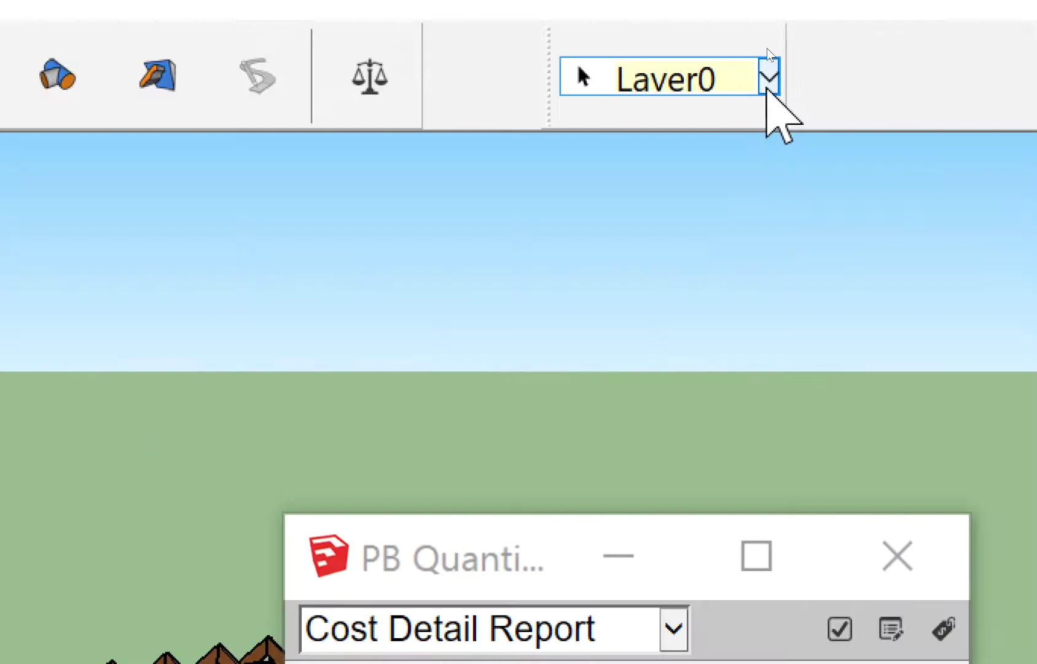
Step: Move the selected walls onto layer 02 ผนัง, verify one, and raise the cost window
left_click(768, 78)
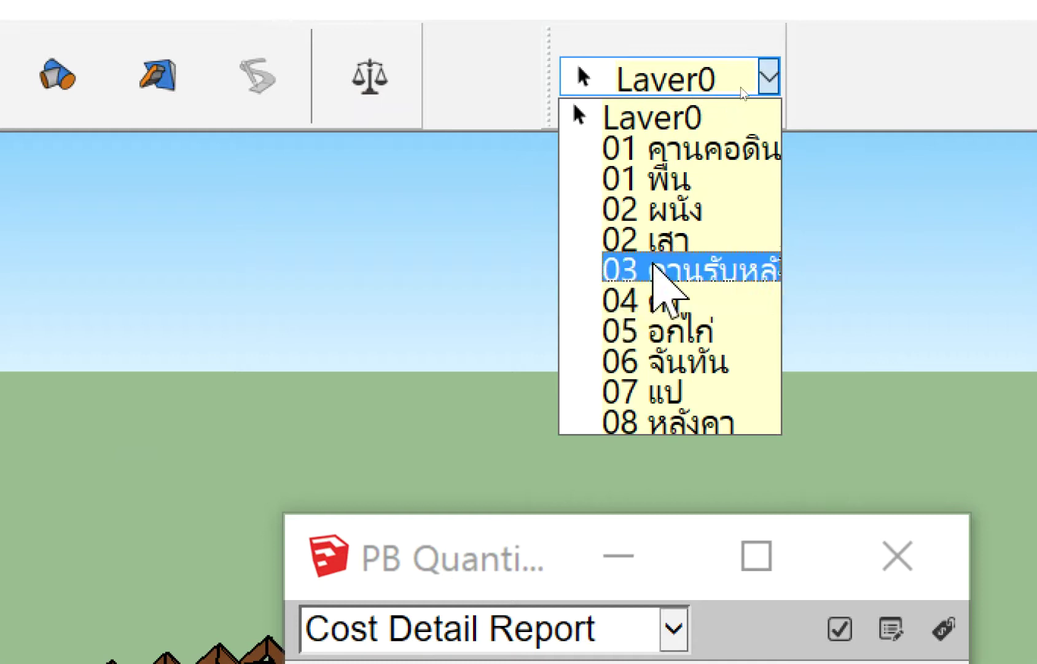
left_click(662, 209)
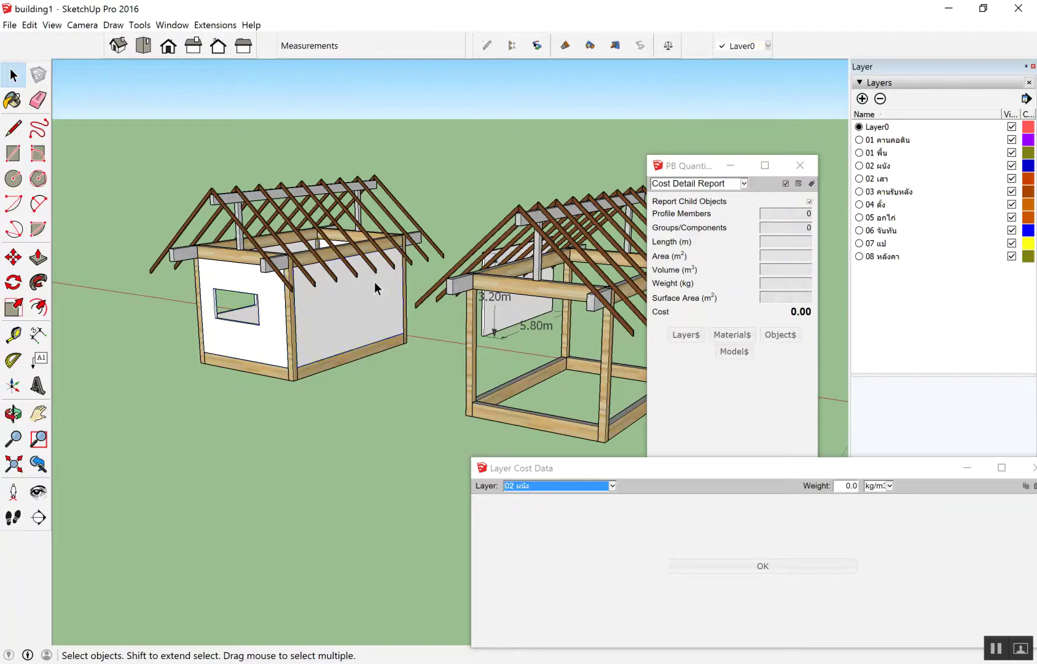
left_click(370, 295)
left_click_drag(756, 467, 510, 126)
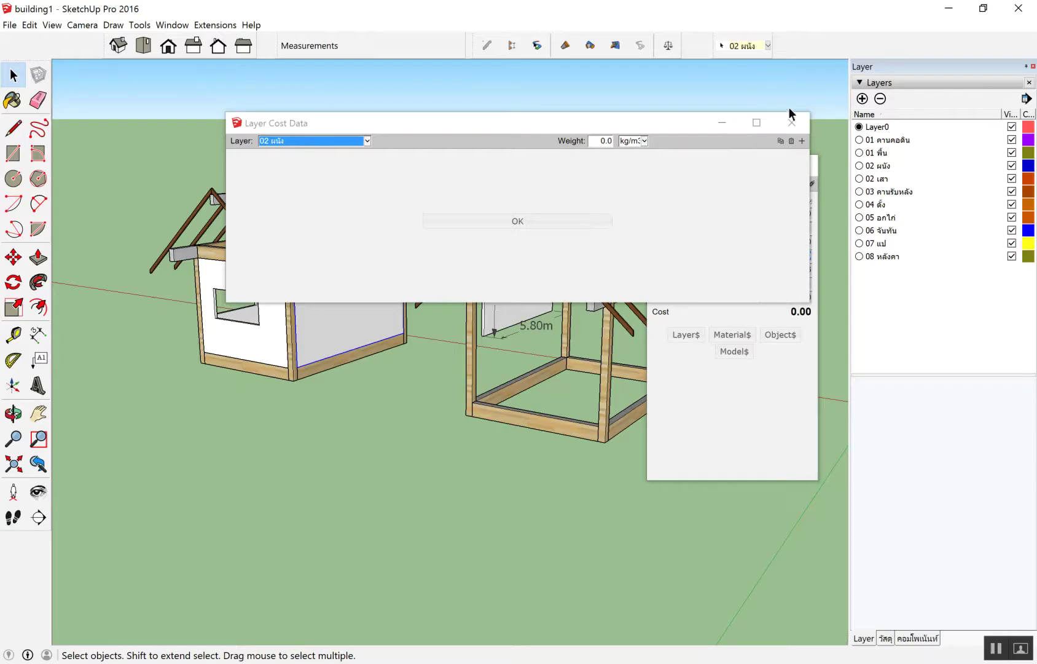
Step: Reopen Layer Cost Data and give the wall layer a weight of 180 kg/m2
left_click(792, 121)
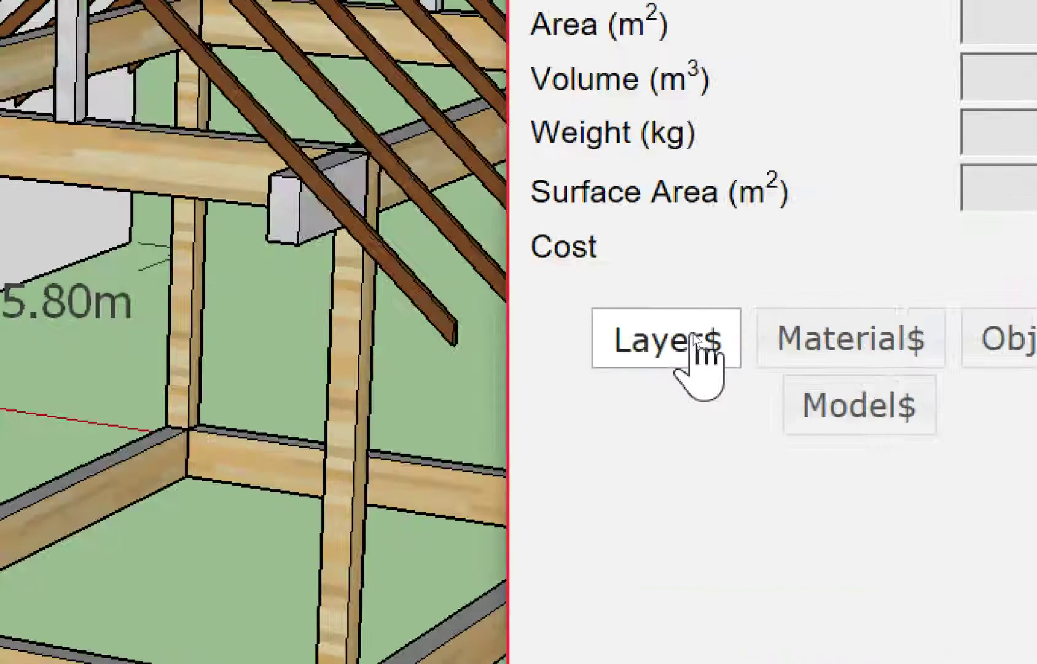
left_click(694, 334)
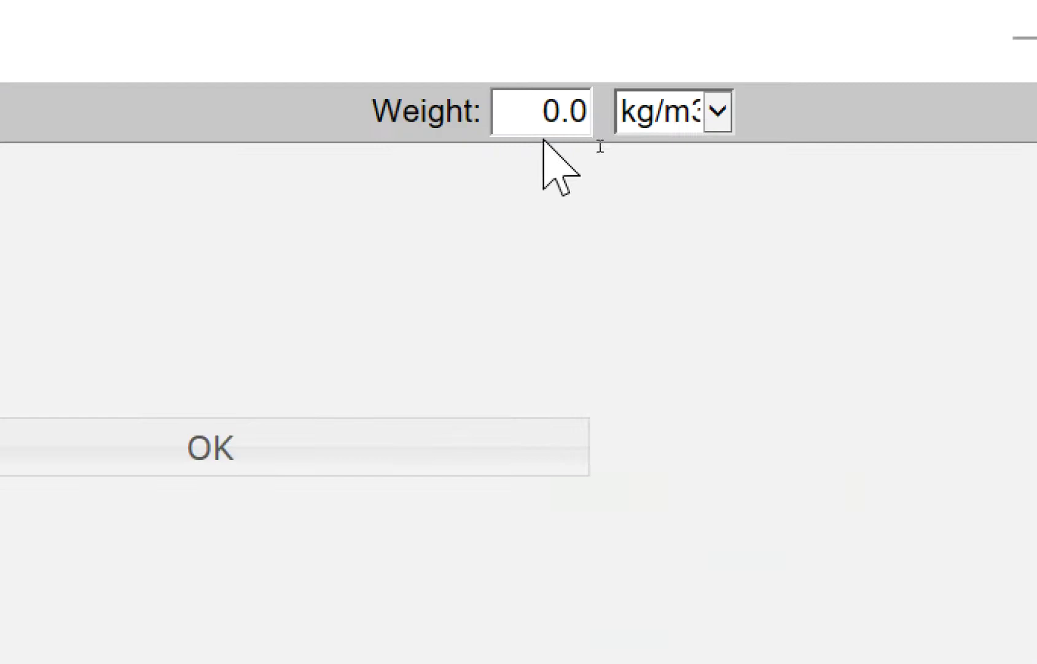
double_click(598, 142)
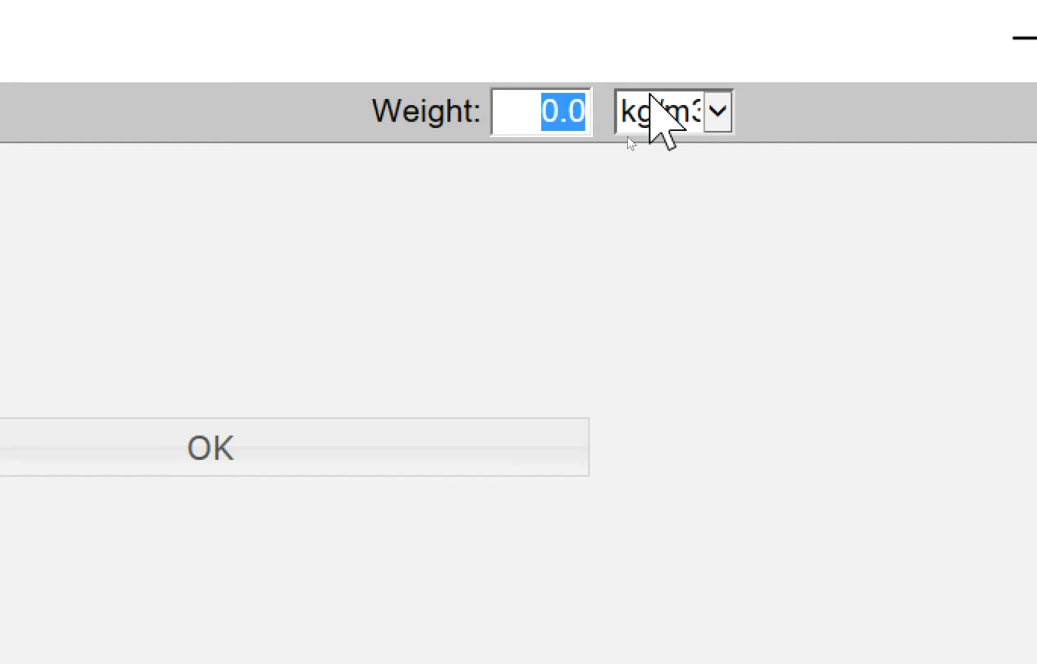
type("1")
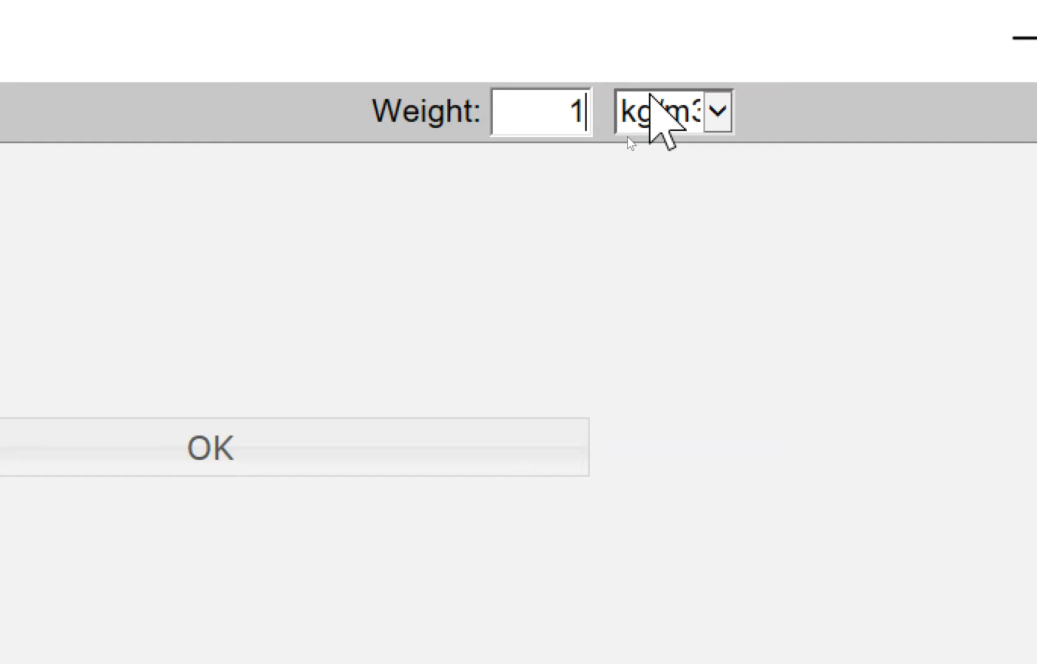
type("8-")
key("BackSpace")
type("0")
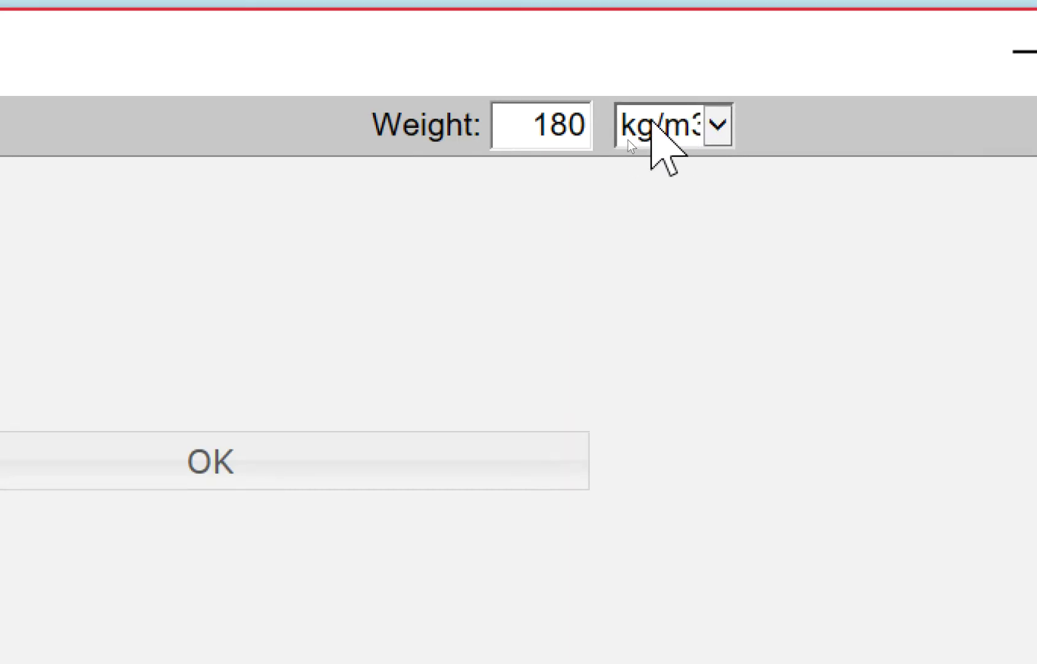
left_click(628, 139)
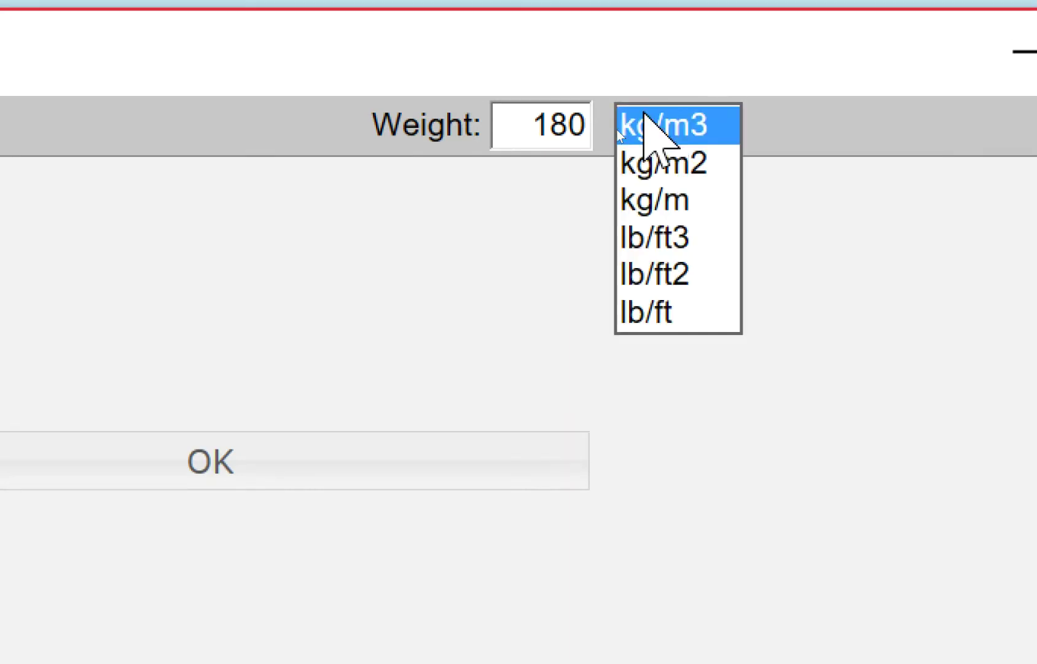
left_click(508, 125)
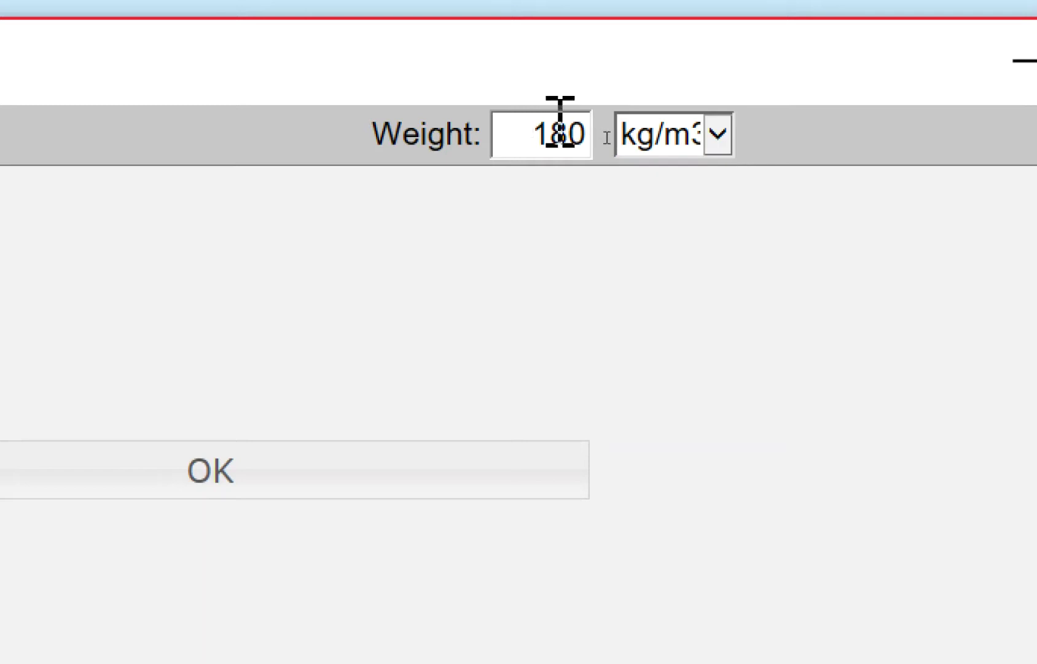
left_click(626, 143)
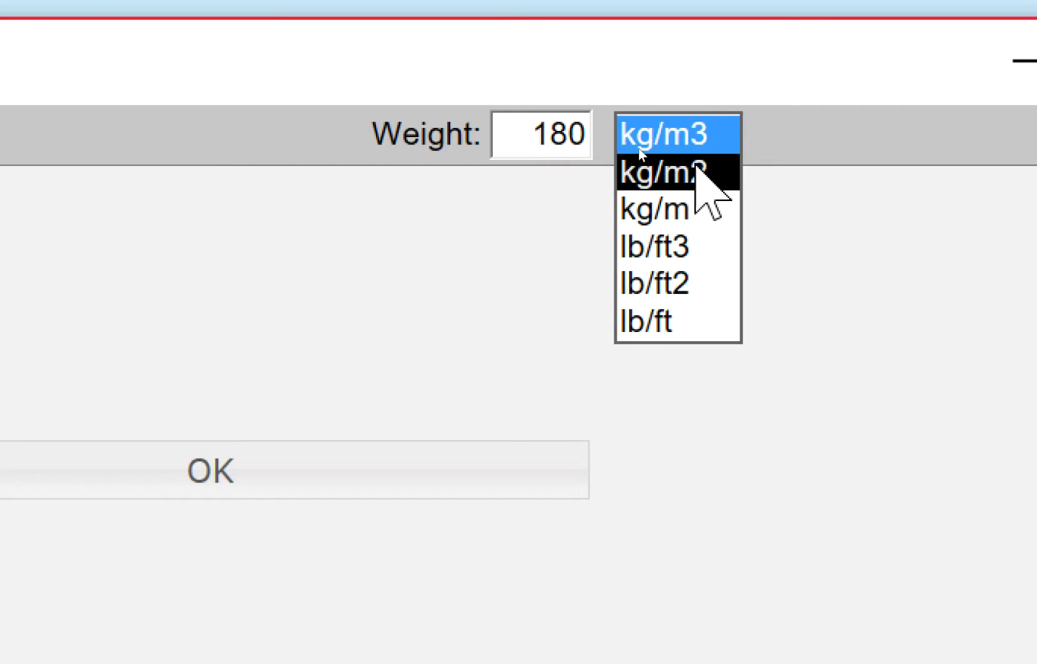
left_click(693, 172)
Step: Add a wall cost row described as ผนังก่ออิฐครึ่งแผ่น
left_click(947, 135)
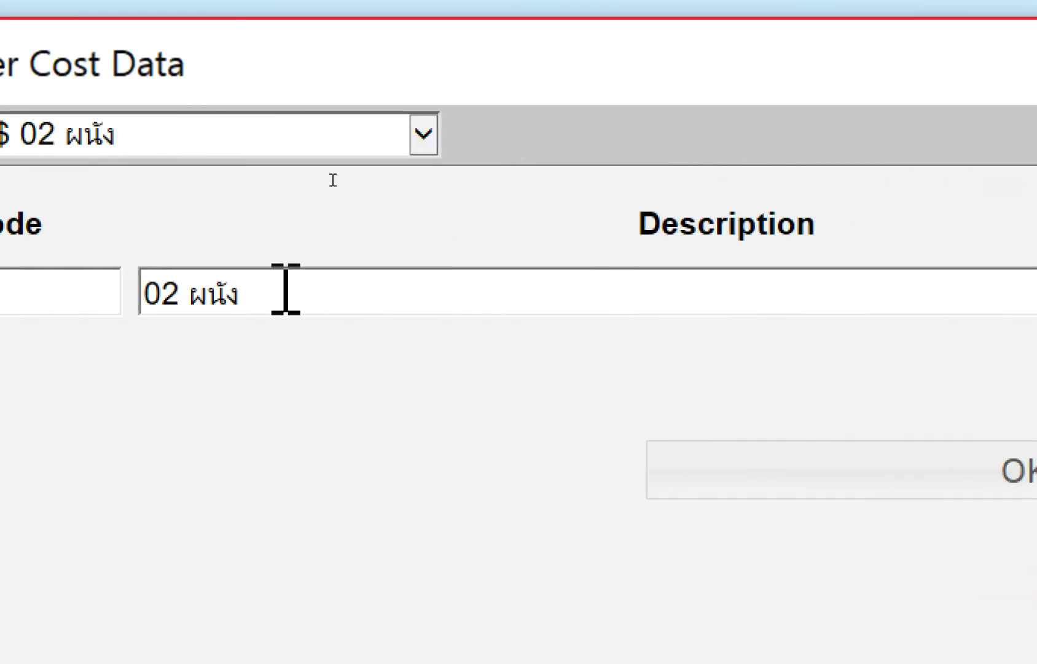
left_click_drag(284, 273, 143, 278)
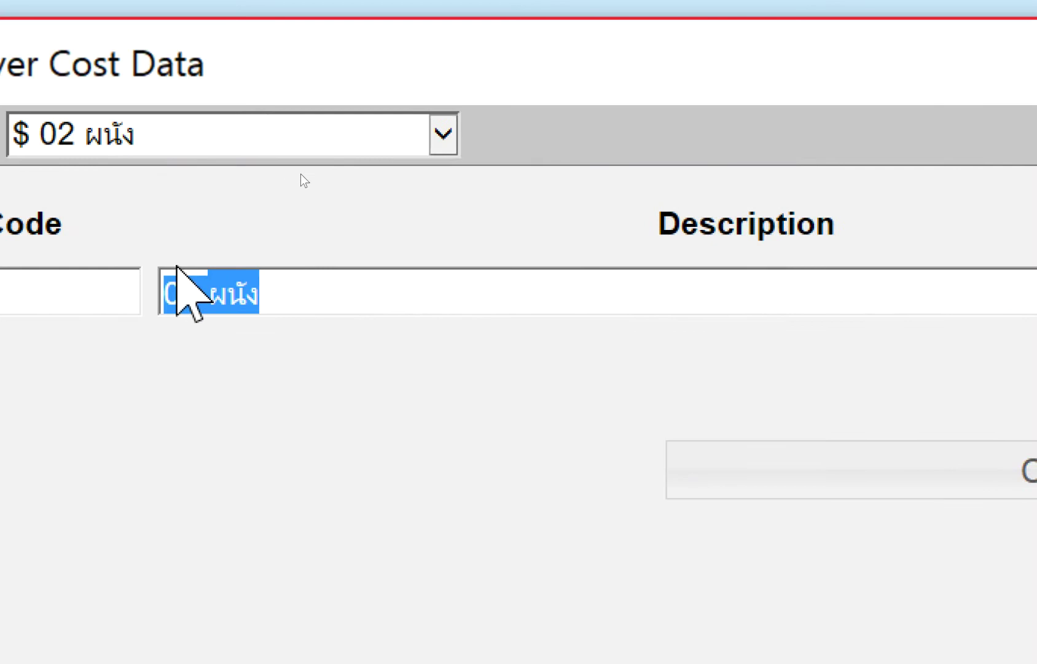
type("z")
key("BackSpace")
type("ผนังก่อส")
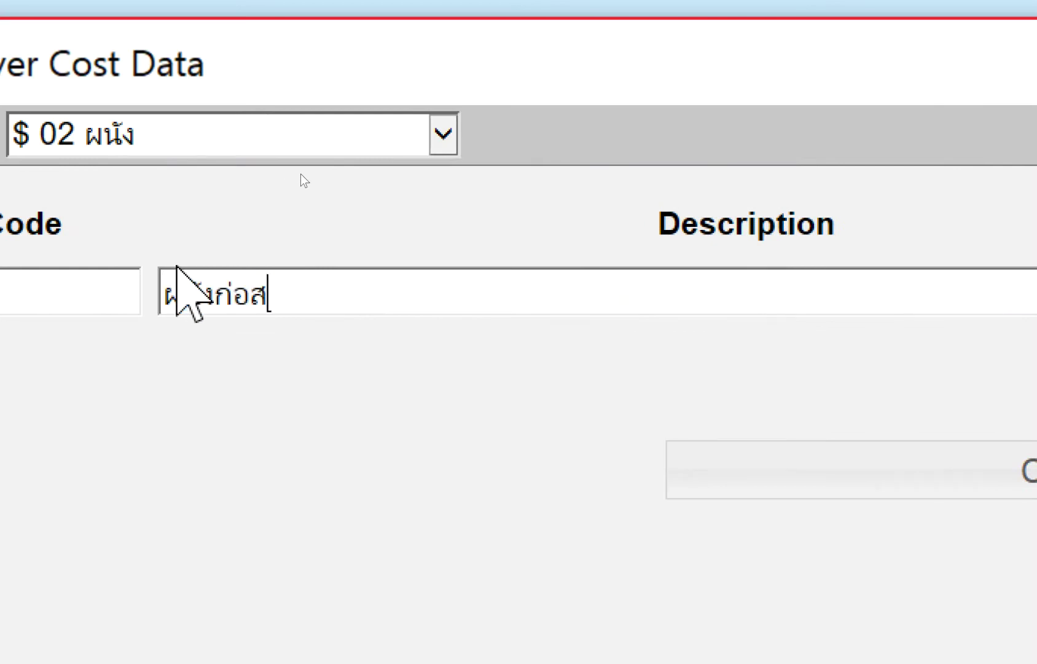
key("BackSpace")
type("อ")
key("BackSpace")
type("อิฐครี่งแผ่น")
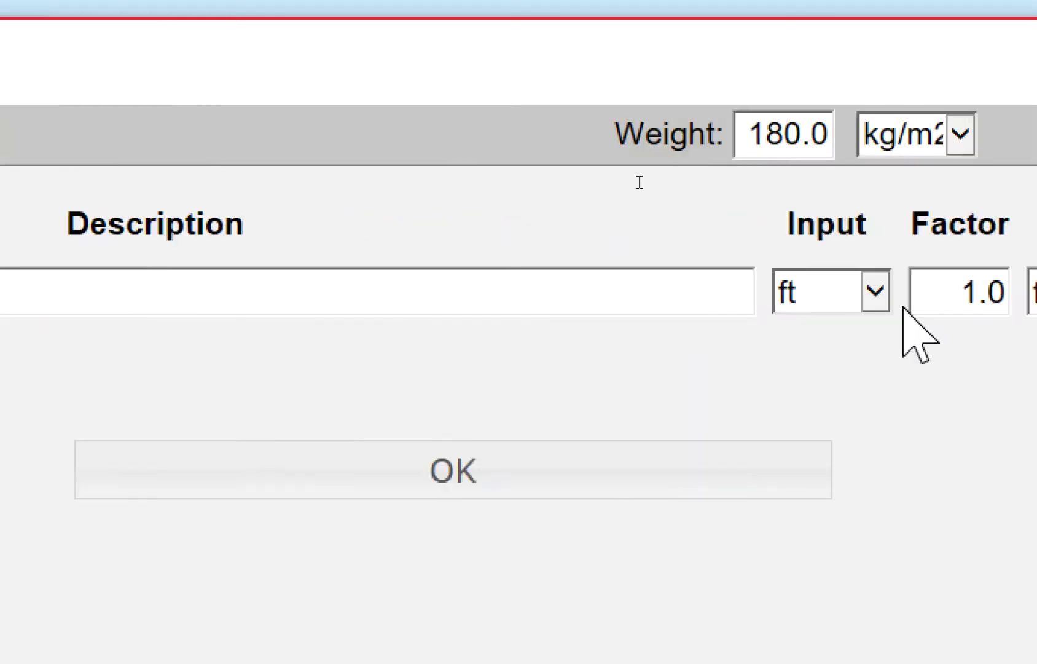
Step: Measure it by area in m2 with unit ตร.ม. and unit cost 300, then add a blank row
left_click(644, 284)
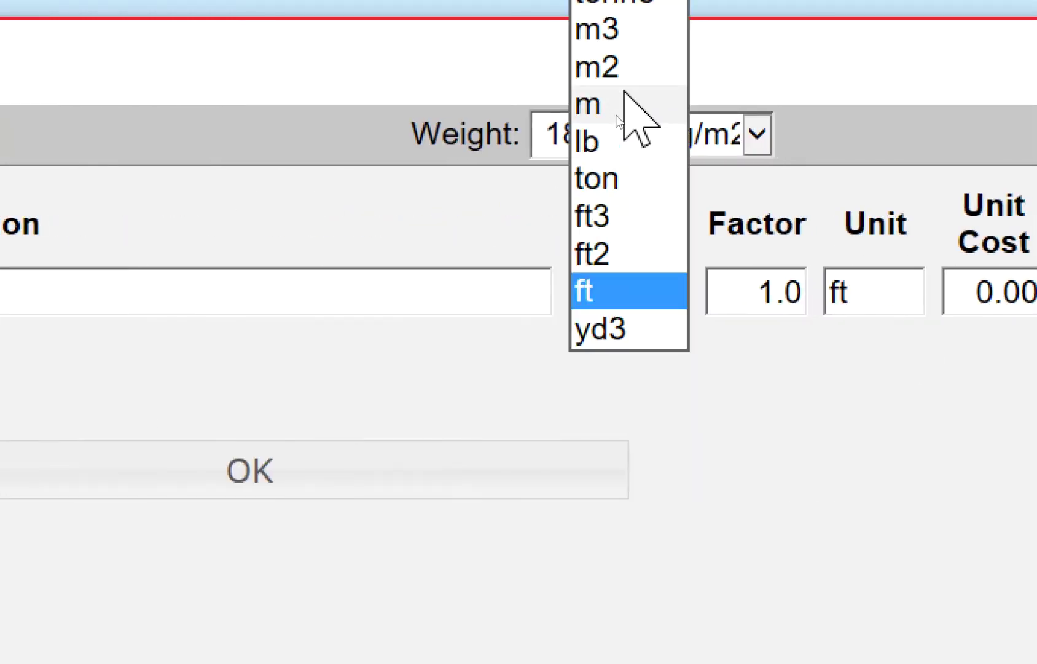
left_click(623, 131)
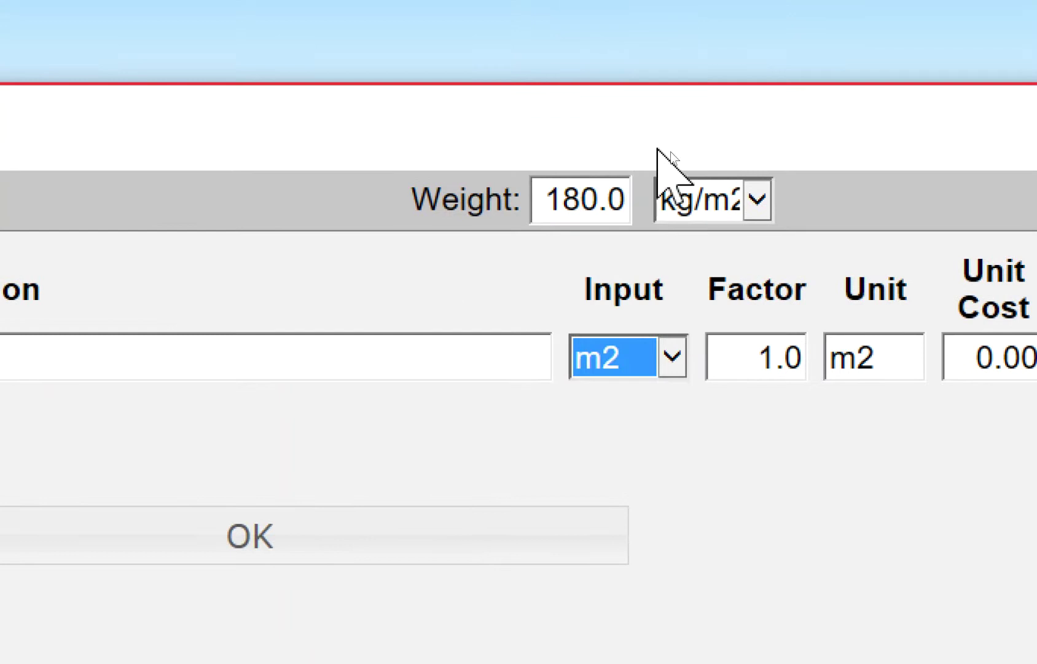
double_click(581, 346)
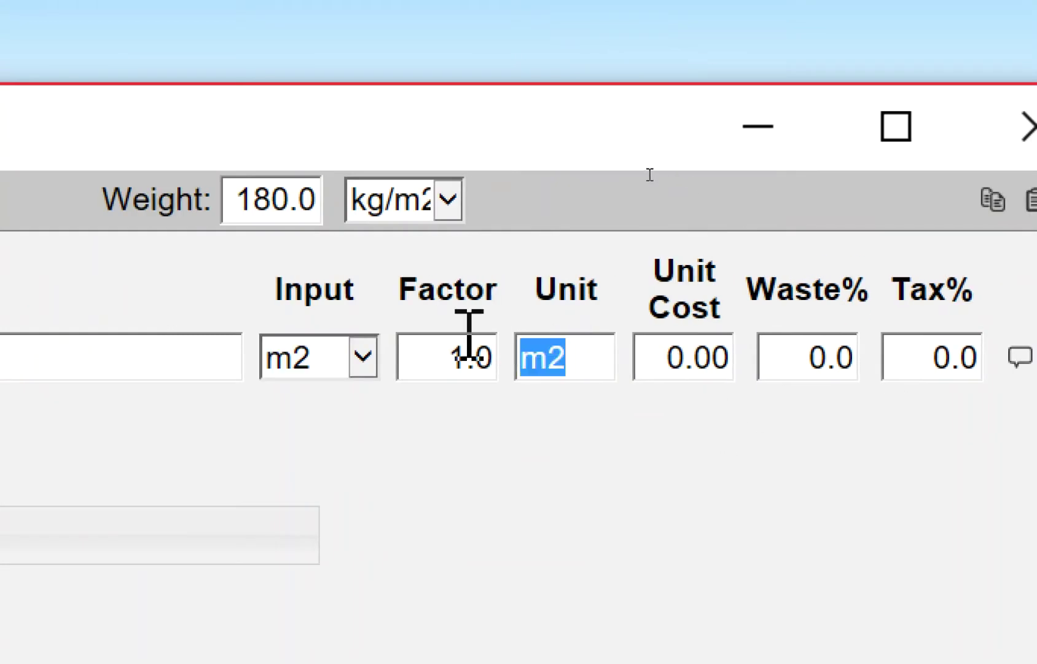
type("ตร.ม.")
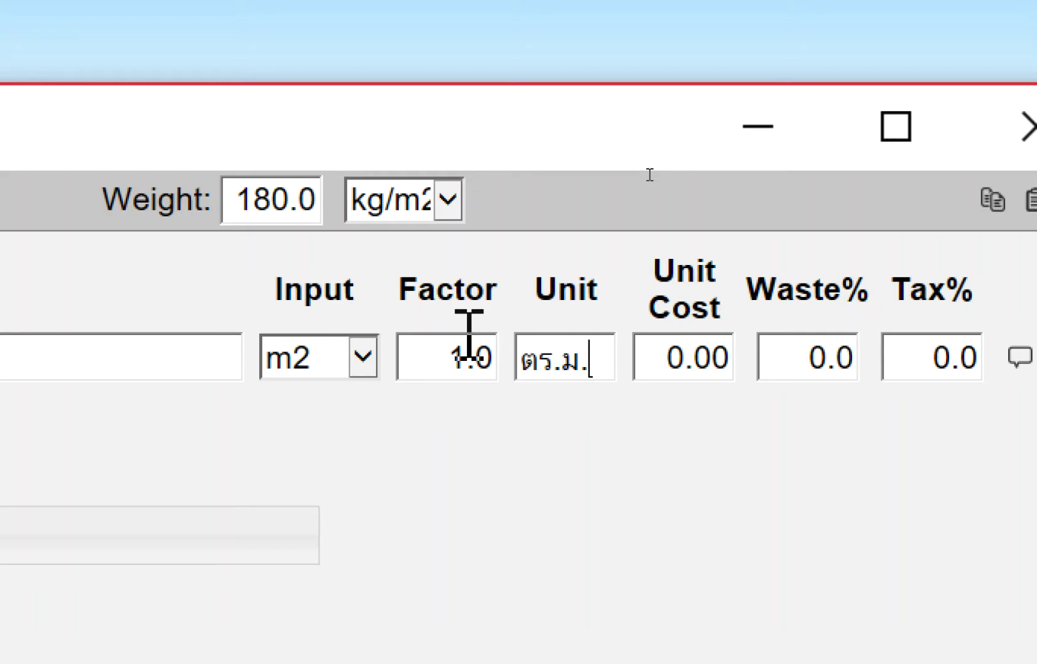
left_click(671, 357)
left_click_drag(671, 356, 811, 356)
type("300")
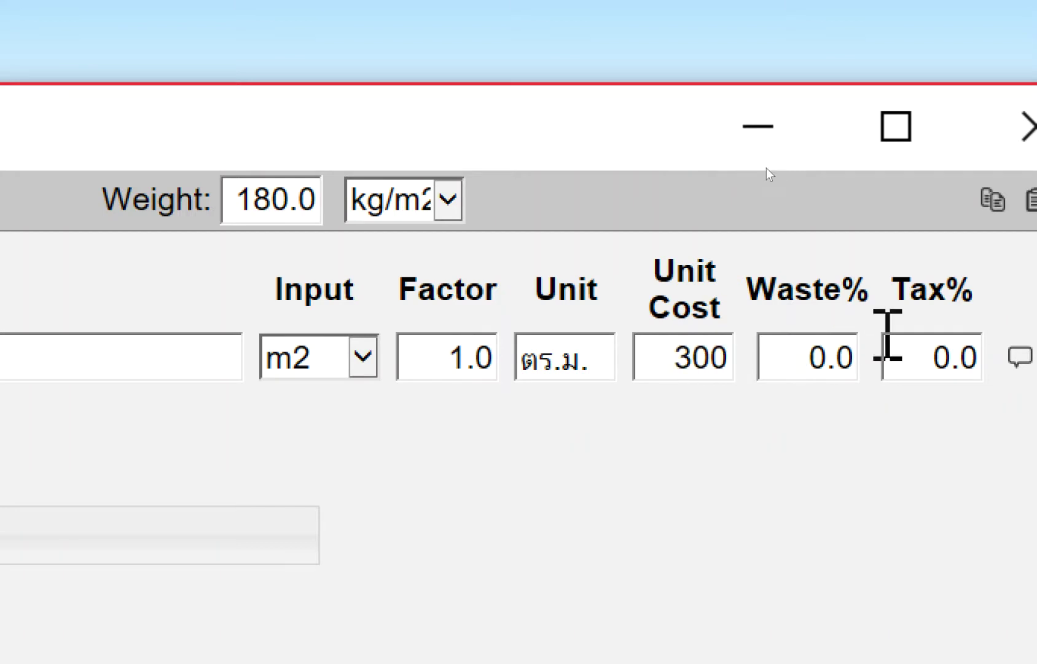
left_click(783, 200)
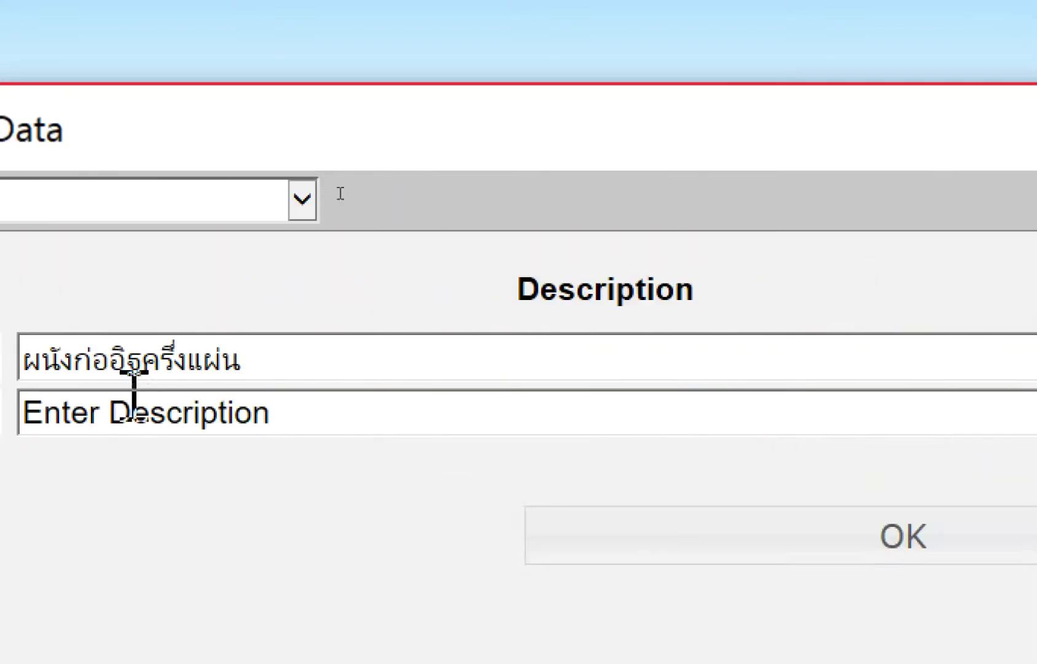
Step: Describe the second cost row as bricklaying labour, ค่าแรงก่ออิฐผ่น
left_click_drag(439, 410, 134, 363)
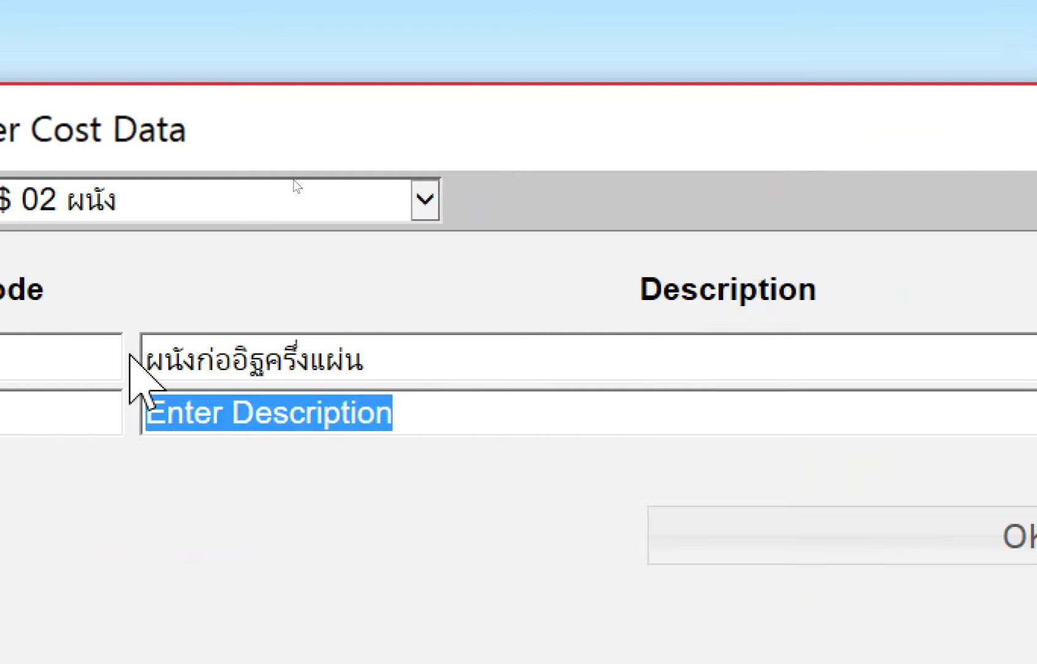
type("8jk")
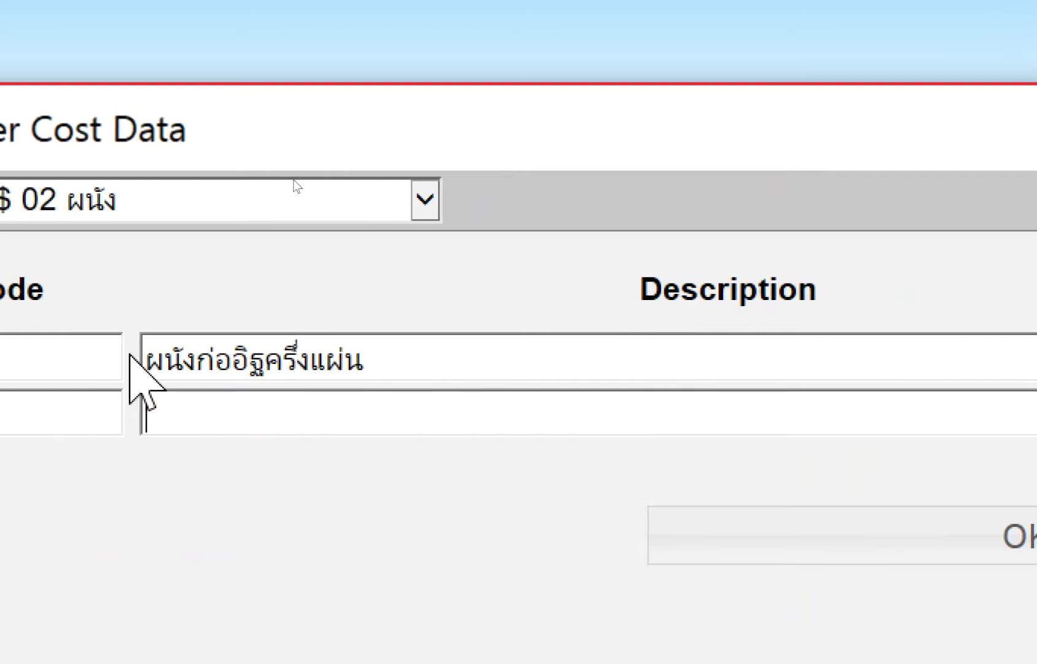
key("super+space")
type("ค่าแรงก่ออิญ")
key("BackSpace")
type("ฐครึ่")
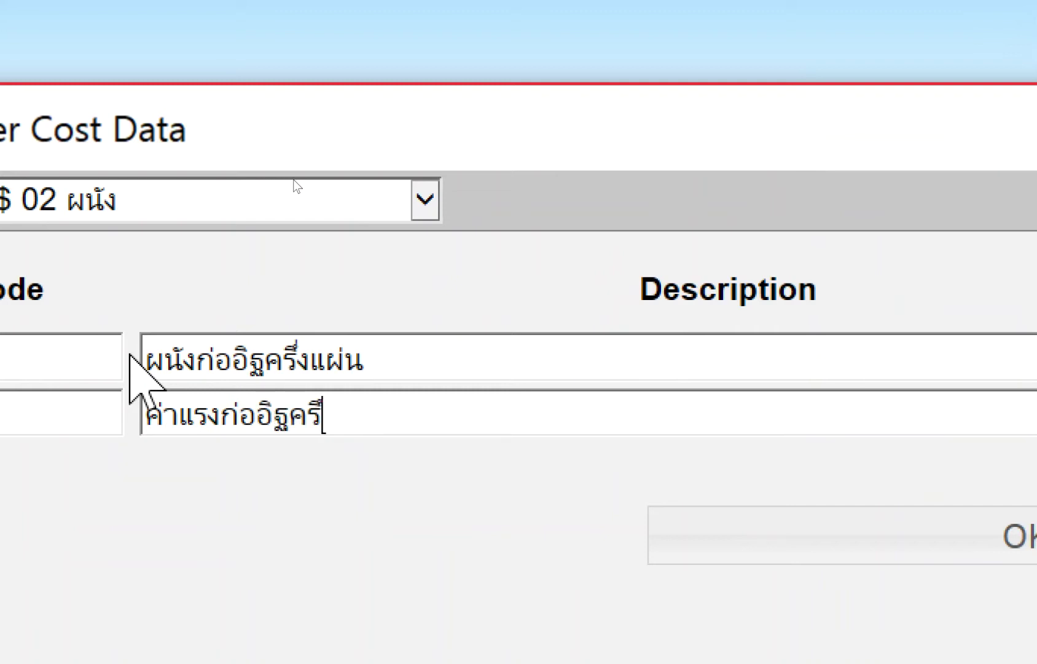
type("งแผ่น")
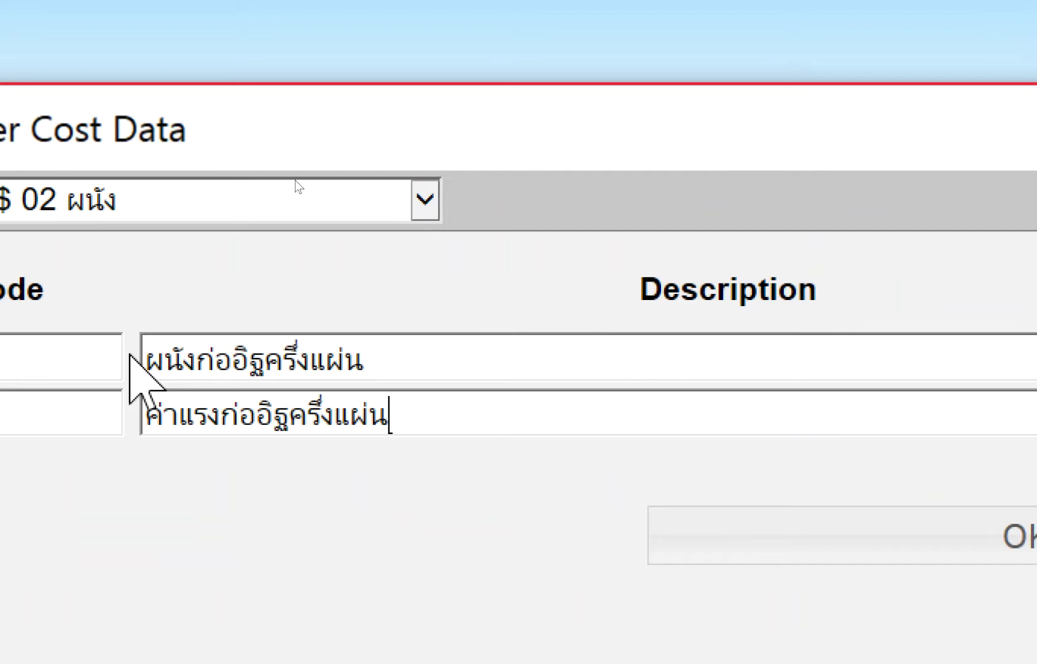
Step: Give the second row m2 input, ตร.ม. unit and unit cost 120, then add a third row
left_click(532, 348)
left_click(462, 109)
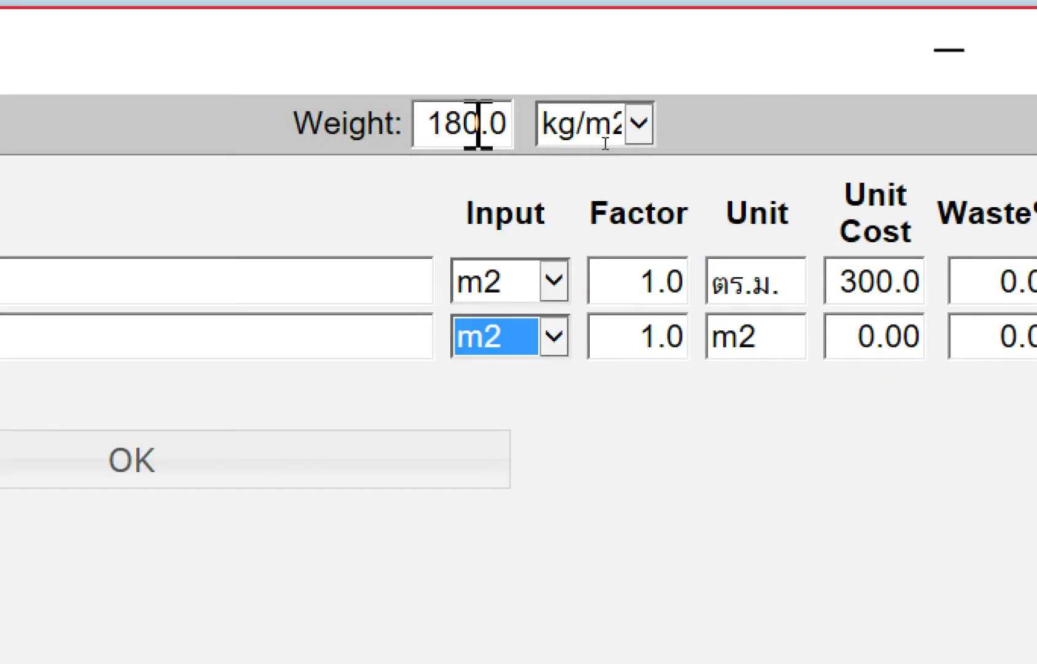
left_click_drag(784, 294, 700, 283)
key("ctrl+c")
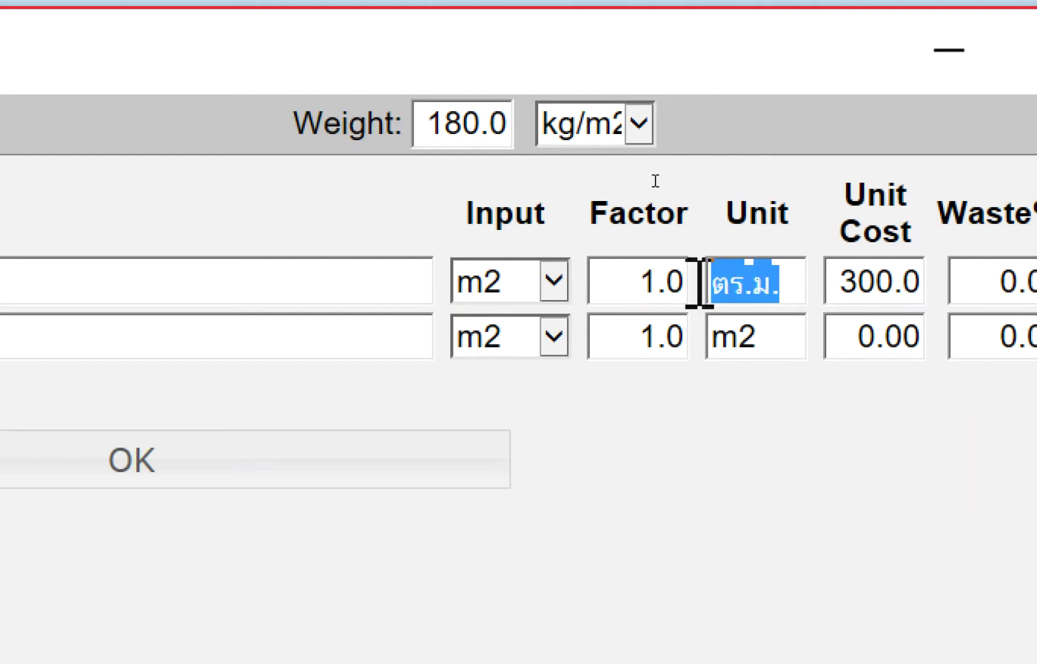
left_click_drag(776, 355, 664, 352)
key("ctrl+v")
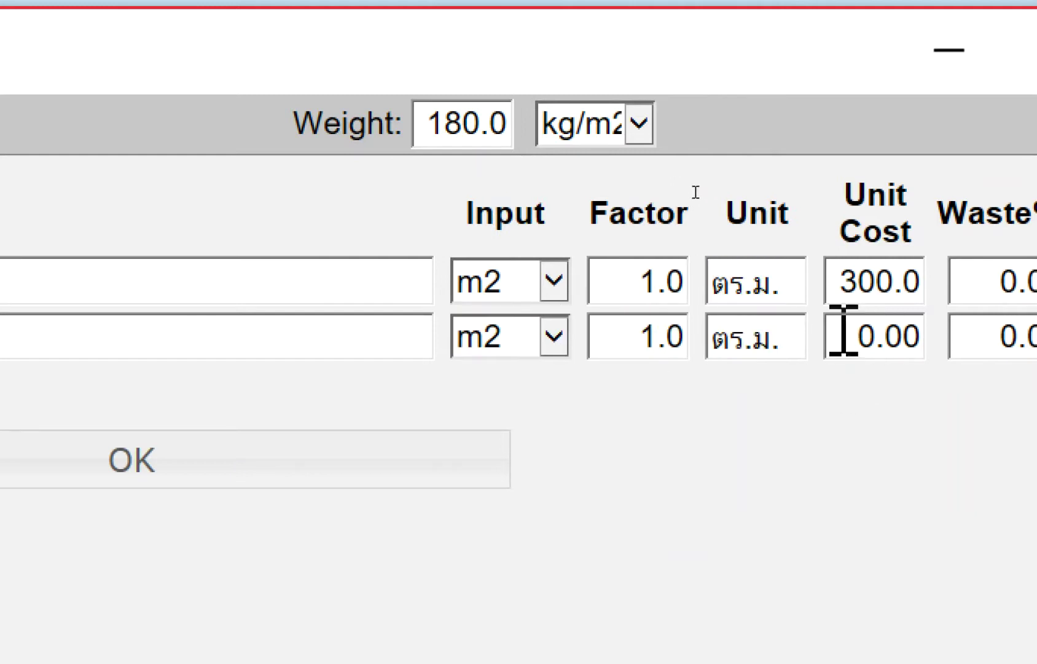
left_click_drag(843, 336, 909, 332)
type("1")
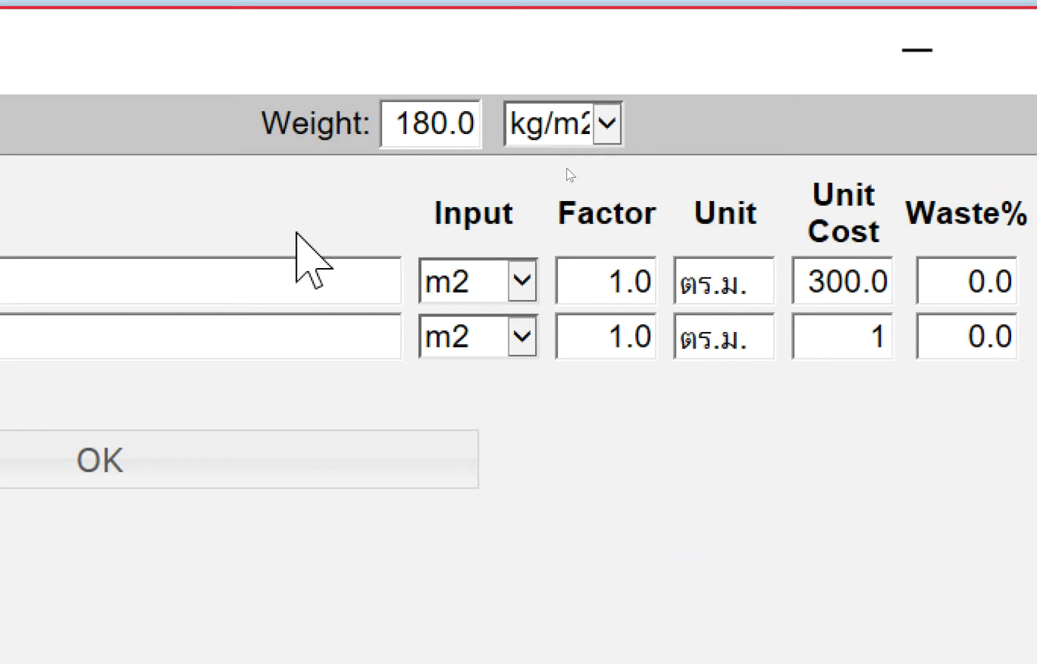
type("20")
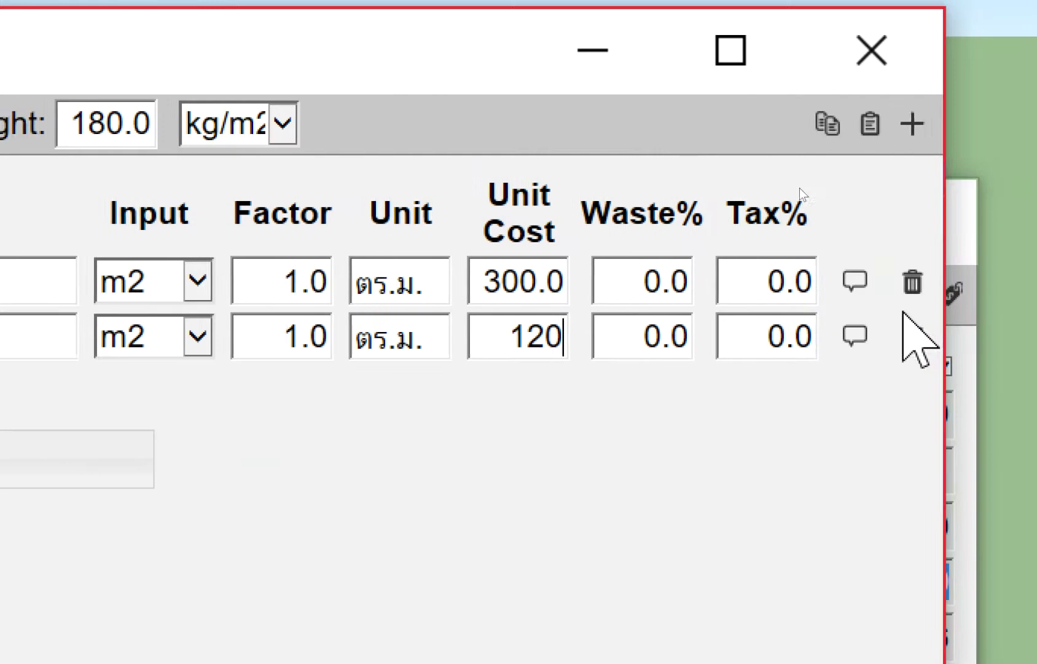
left_click(901, 126)
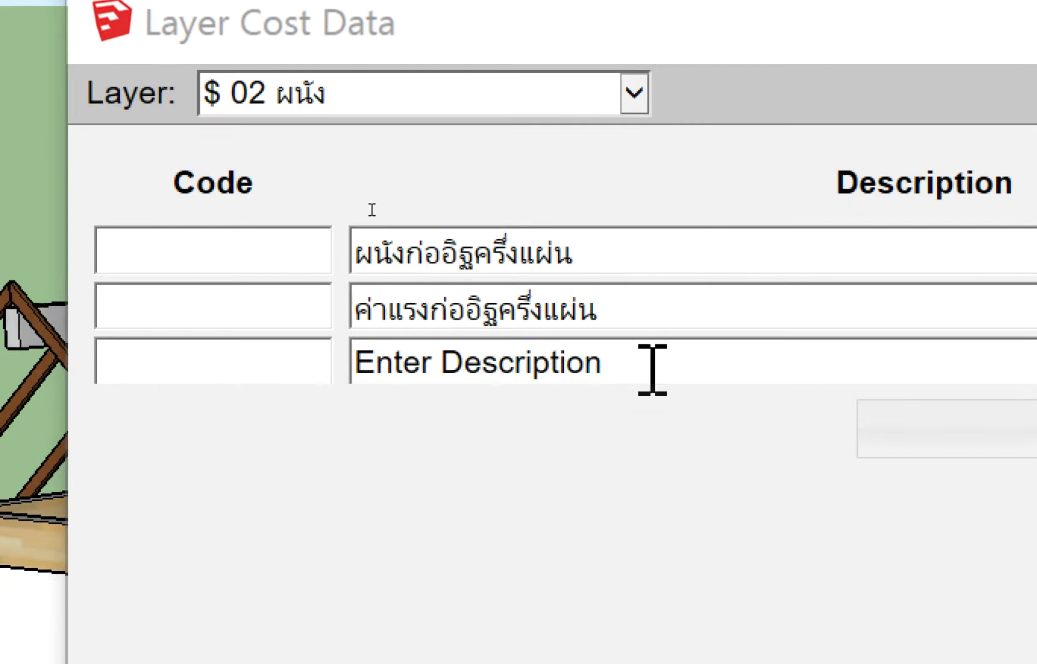
Step: Name the third cost row ฉาบเรียบ
left_click(652, 368)
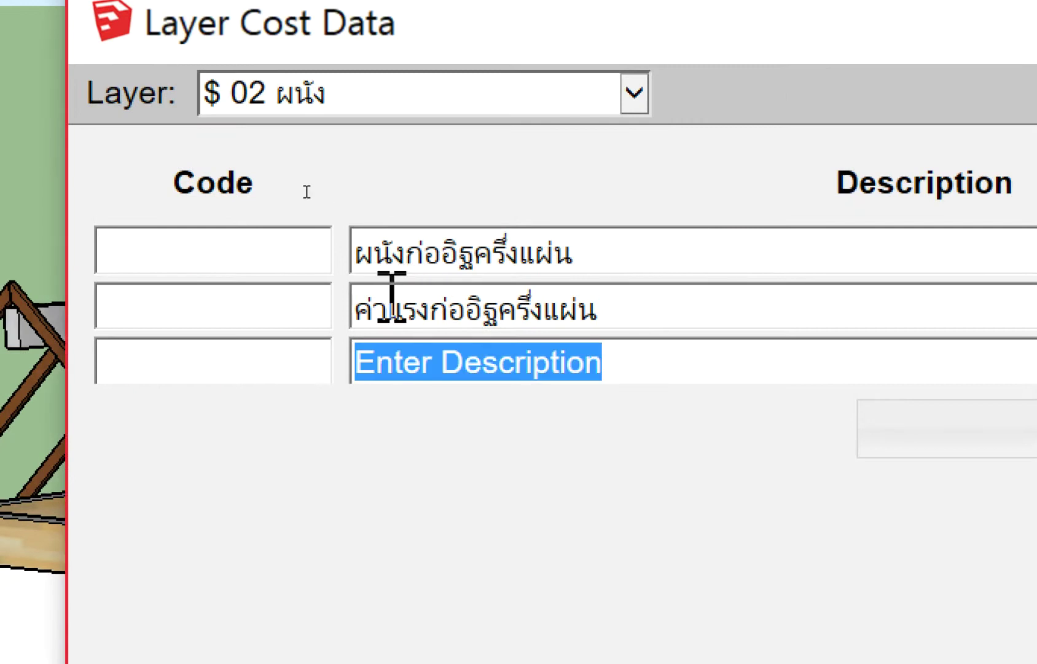
type("Ck[")
key("BackSpace")
key("BackSpace")
key("BackSpace")
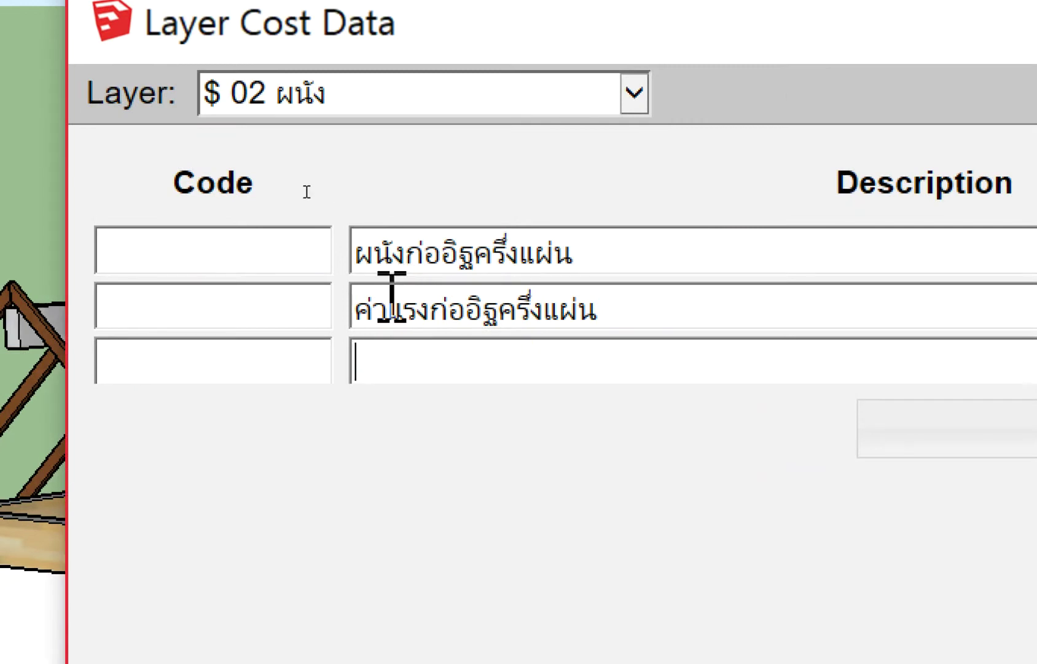
type("ฉา")
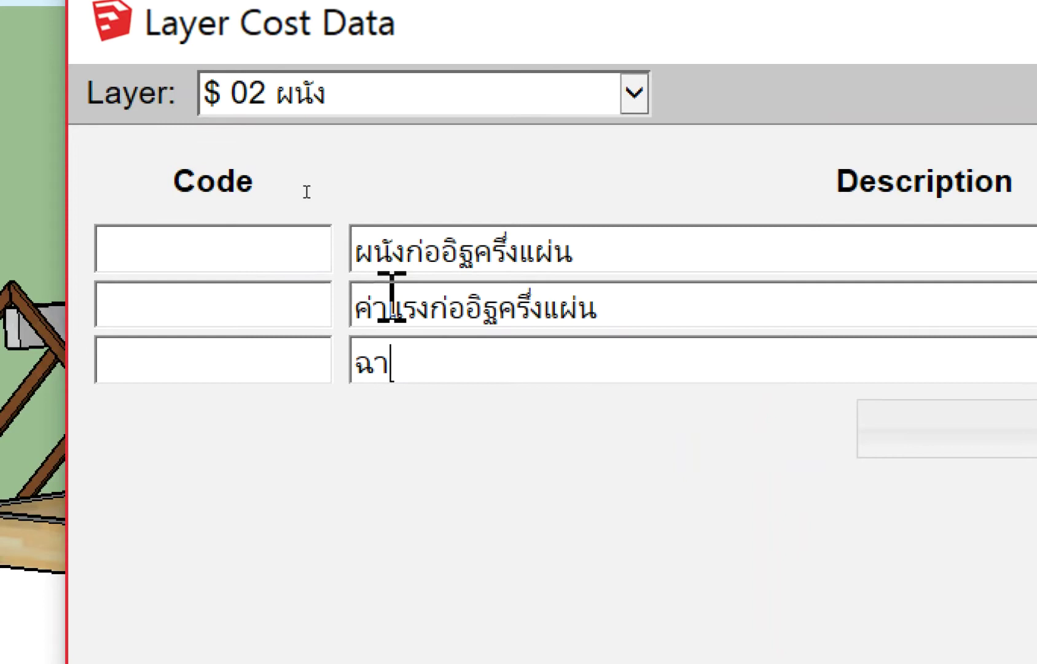
type("บเนี")
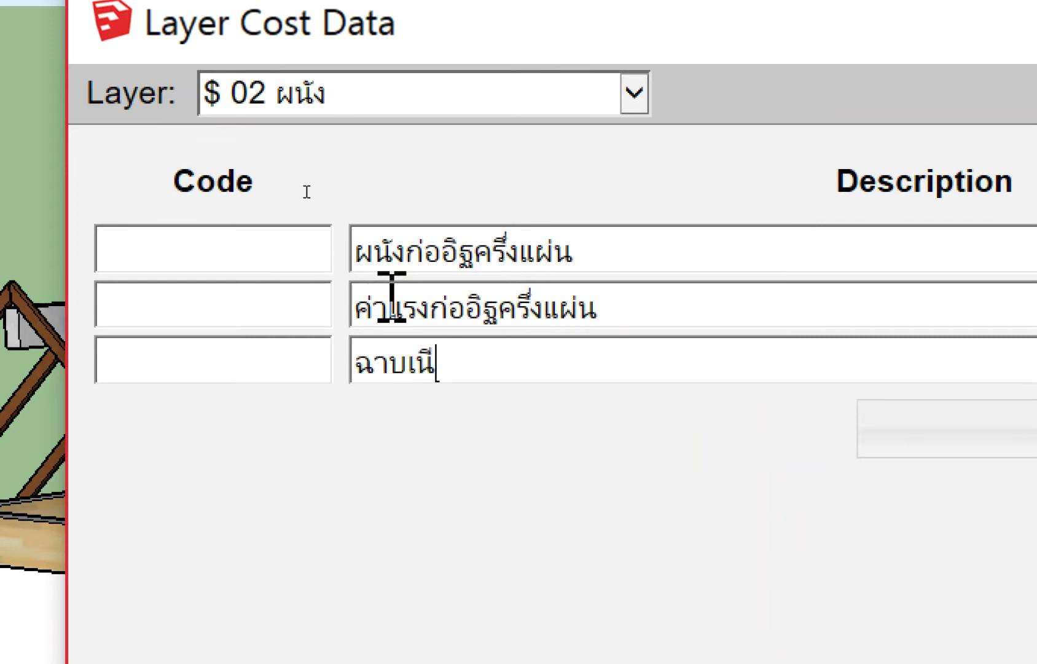
key("BackSpace")
key("BackSpace")
type("ีย")
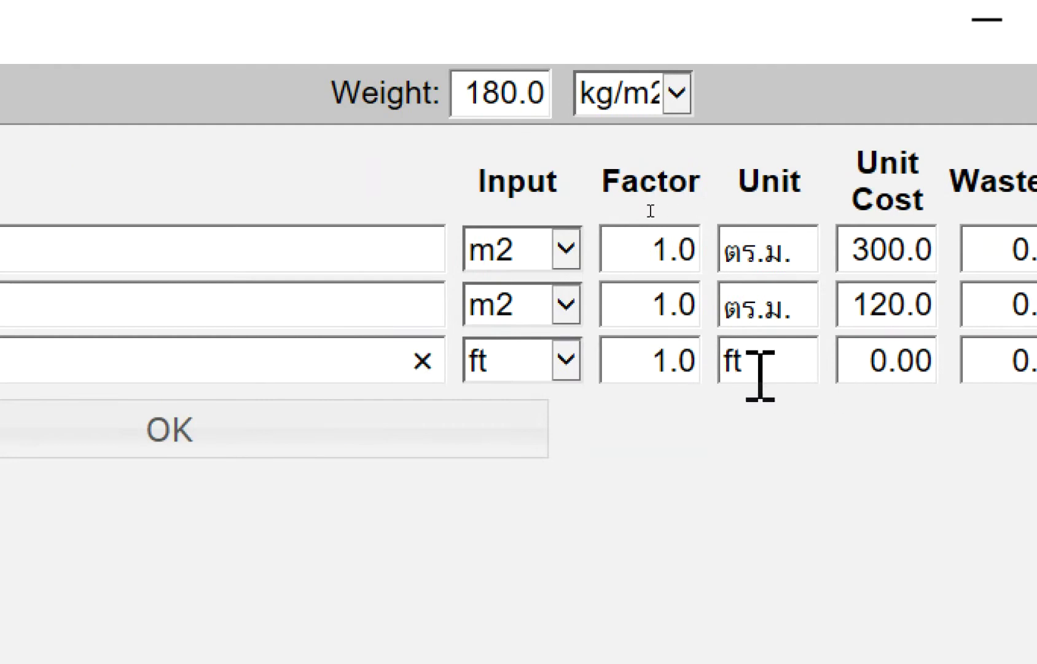
Step: Give the third row m2 input, ตร.ม. unit, factor 2 and unit cost 150, then add a fourth row
double_click(760, 369)
left_click(482, 376)
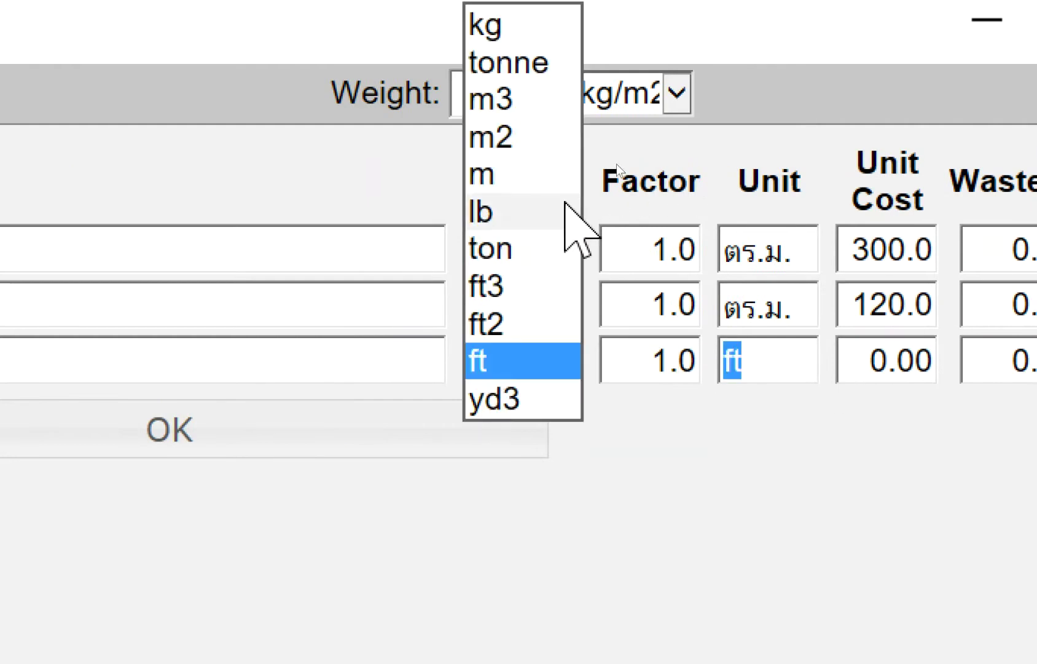
left_click(549, 143)
left_click_drag(803, 304, 721, 311)
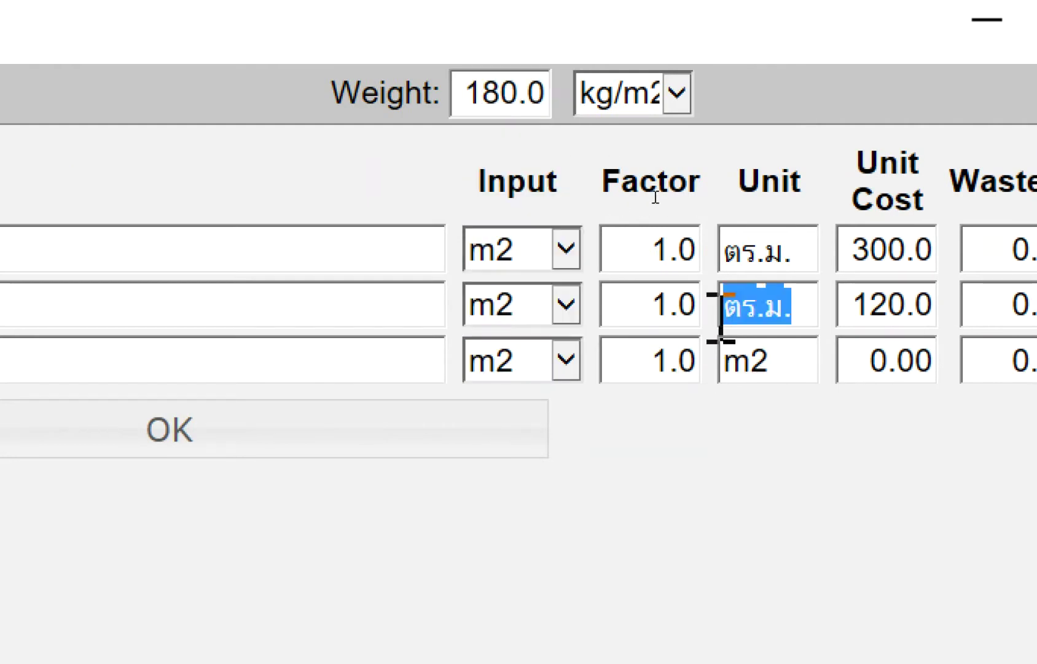
mouse_move(815, 359)
left_mouse_down()
mouse_move(702, 369)
mouse_move(699, 359)
left_mouse_up()
key("ctrl+v")
type("2")
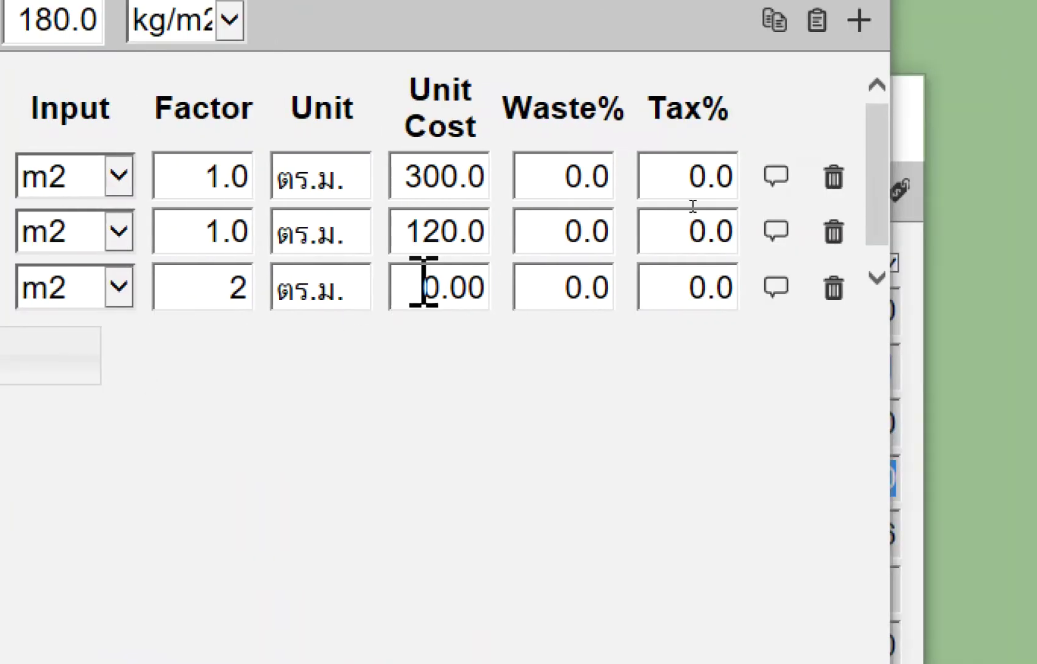
left_click_drag(419, 287, 504, 279)
key("super+space")
type("ๅ")
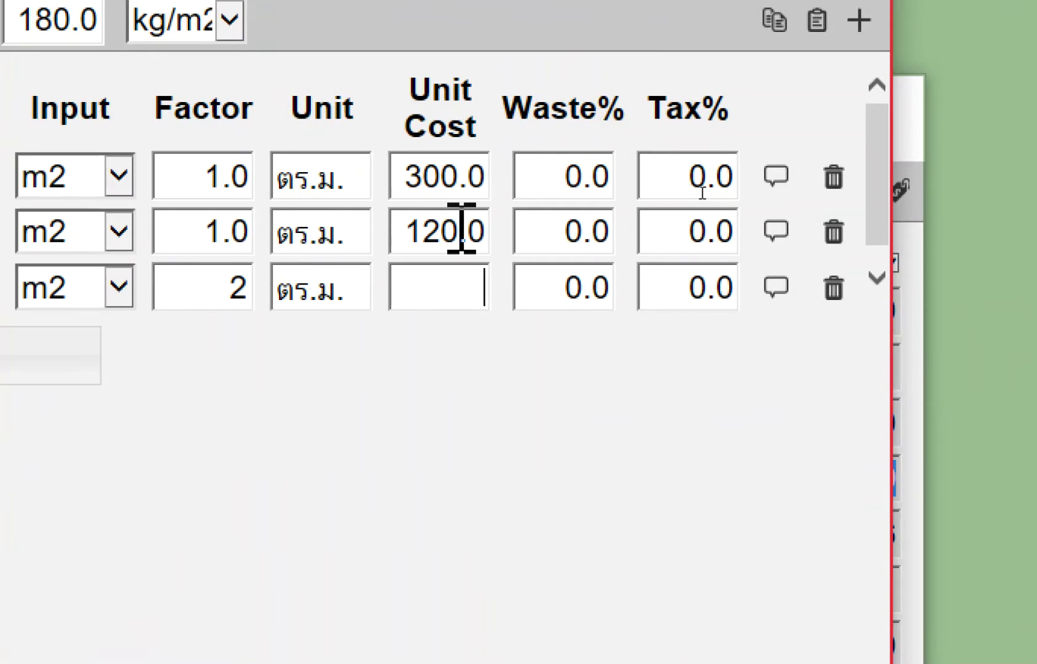
type("50")
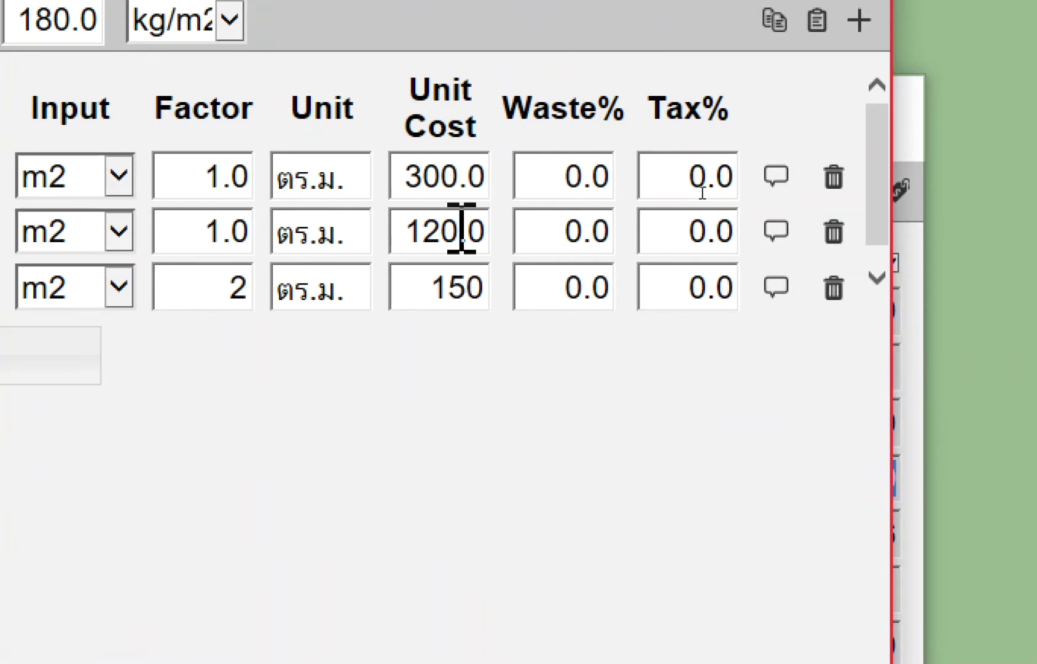
left_click(860, 104)
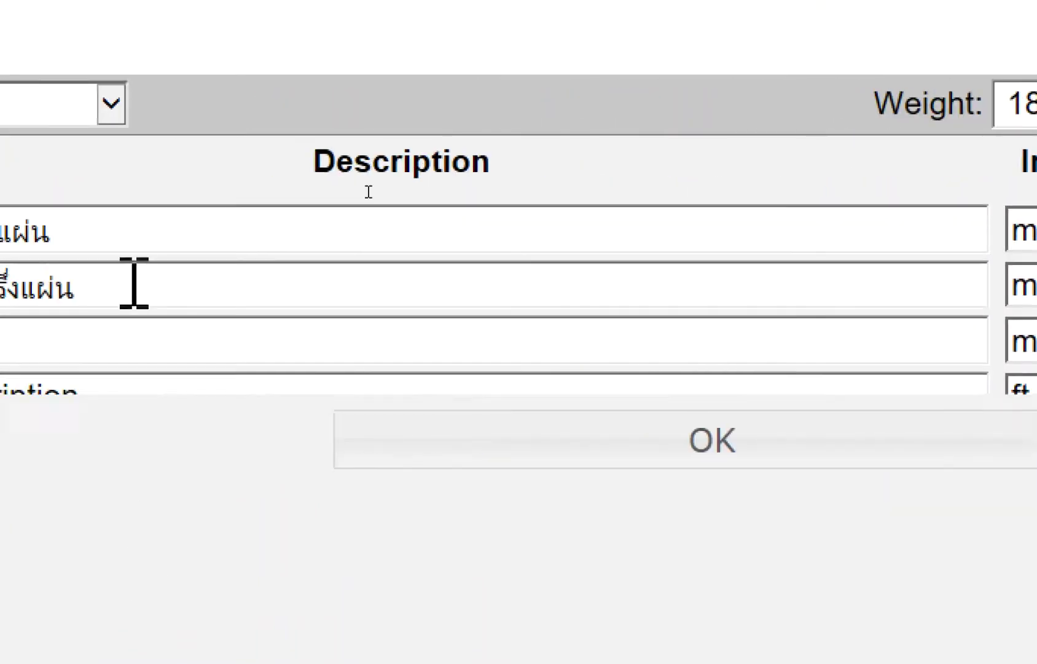
Step: Describe the fourth cost row as ค่าแรงฉาบเรียบ, reusing ฉาบเรียบ from row three
left_click_drag(394, 301, 214, 306)
key("ctrl+c")
left_click_drag(521, 347, 233, 363)
key("ctrl+v")
left_click(257, 349)
type("8/")
key("BackSpace")
key("BackSpace")
type("ค่าแรง")
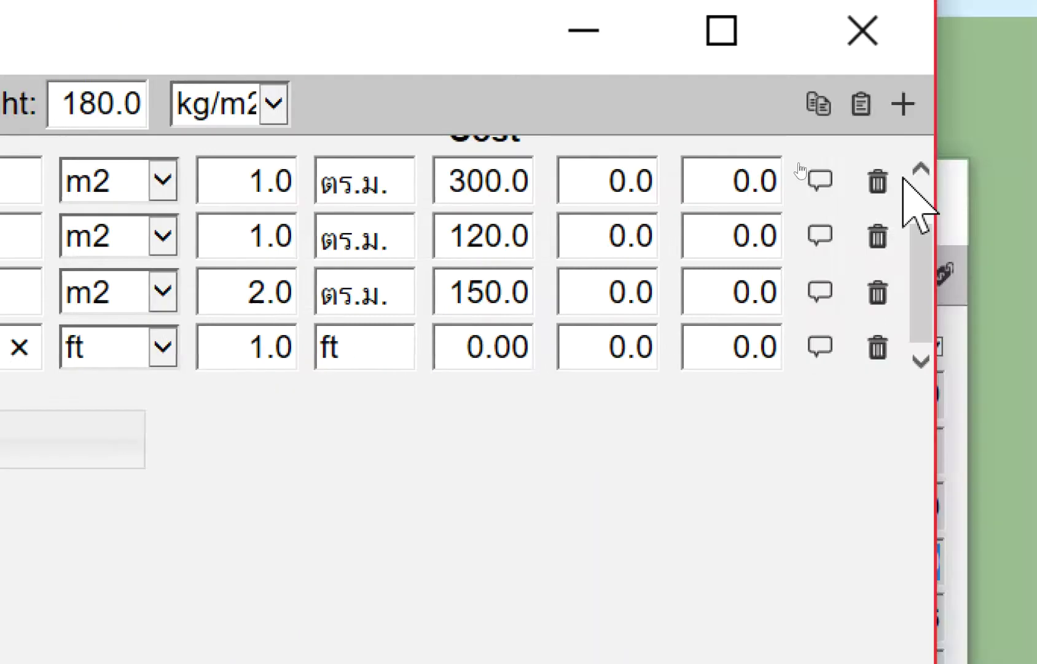
Step: Set the fourth row to m2 input, ตร.ม. unit and factor 2.0
left_click(270, 337)
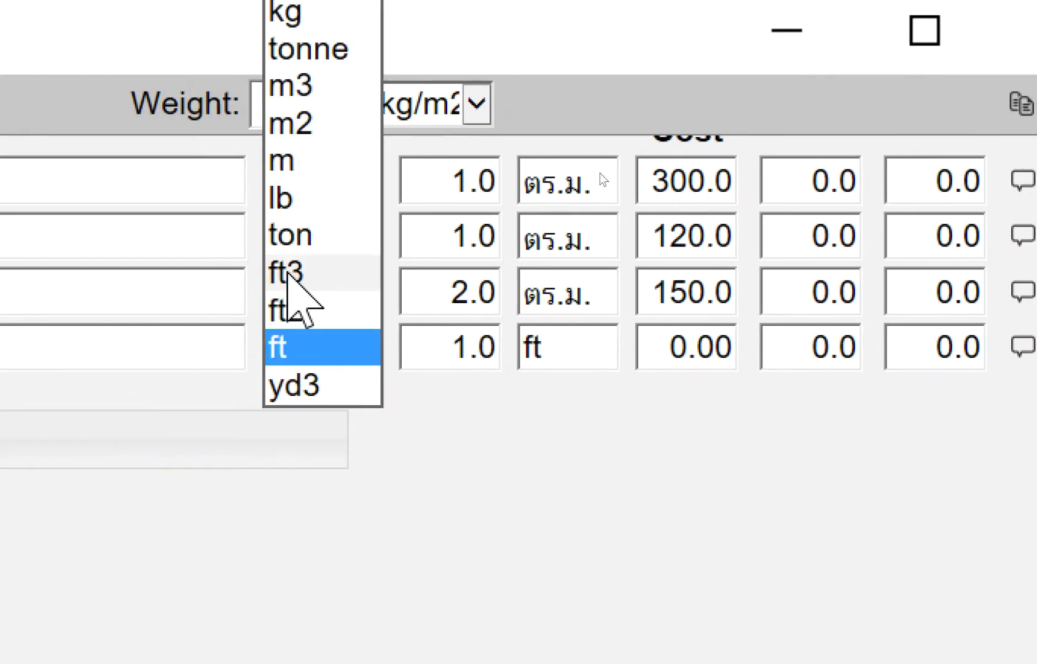
left_click(316, 121)
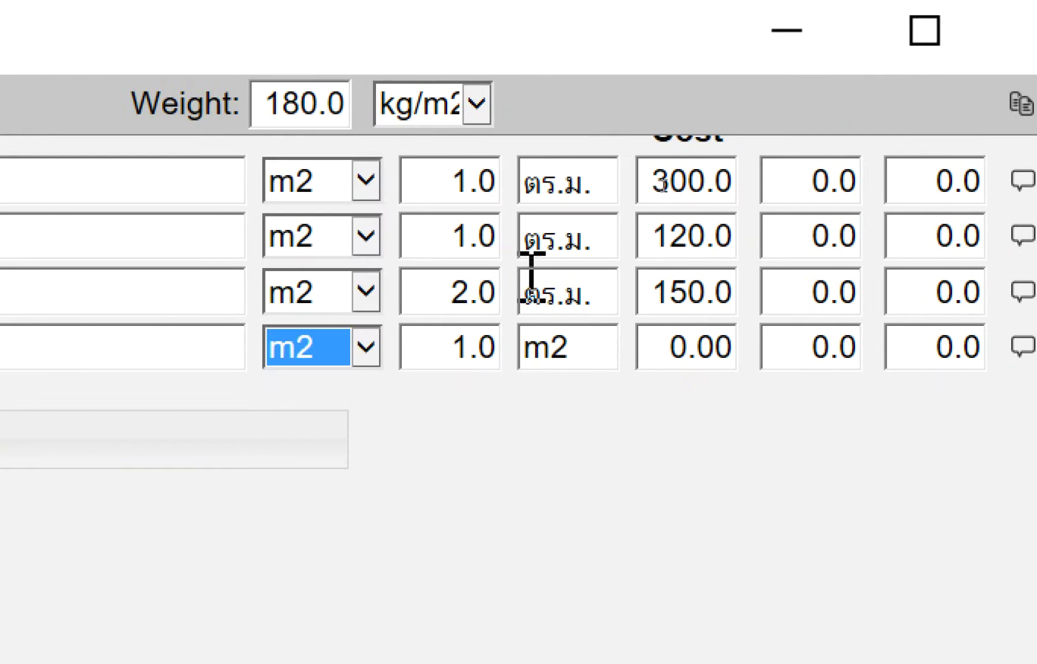
double_click(596, 291)
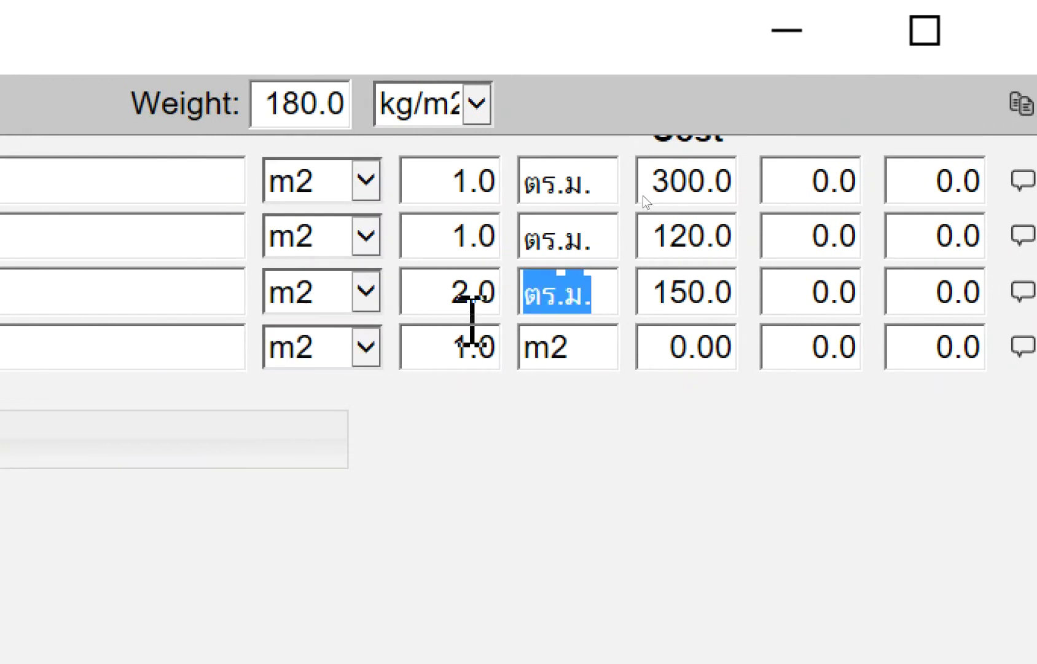
double_click(597, 338)
key("ctrl+v")
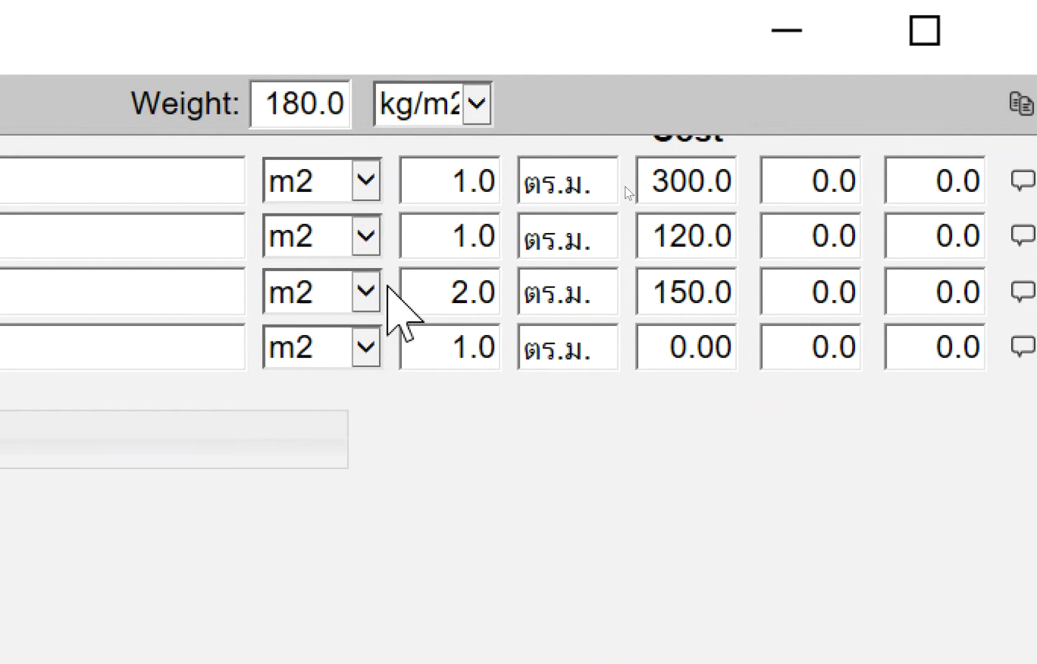
left_click_drag(409, 289, 520, 270)
left_click_drag(421, 366, 537, 326)
key("ctrl+v")
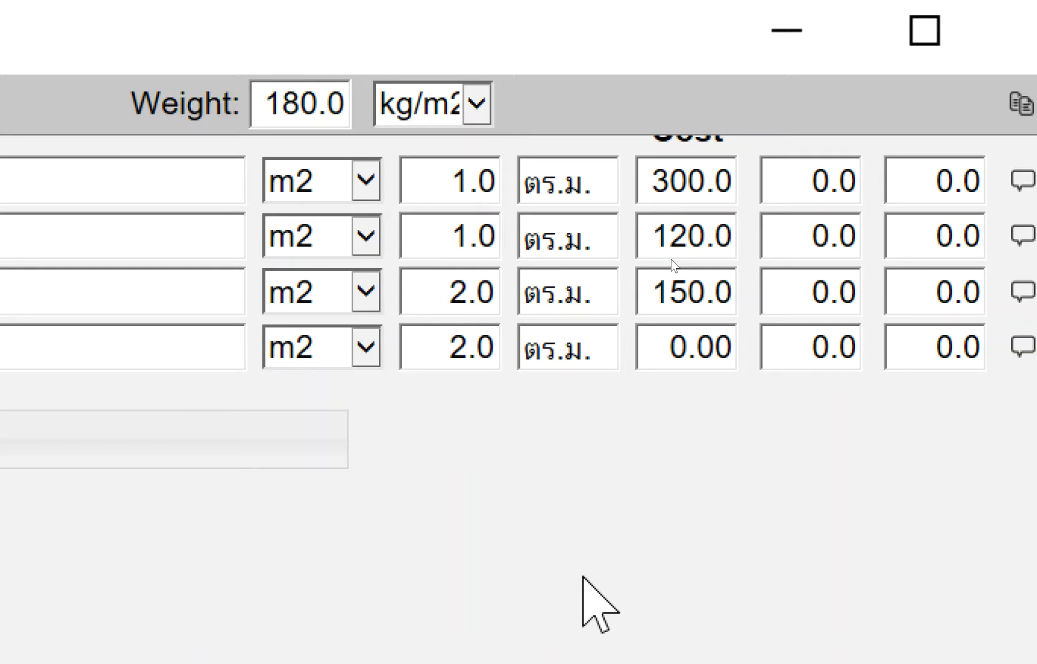
Step: Set the fourth row's unit cost to 80
double_click(710, 288)
key("ctrl+c")
left_click(701, 347)
double_click(700, 349)
key("ctrl+v")
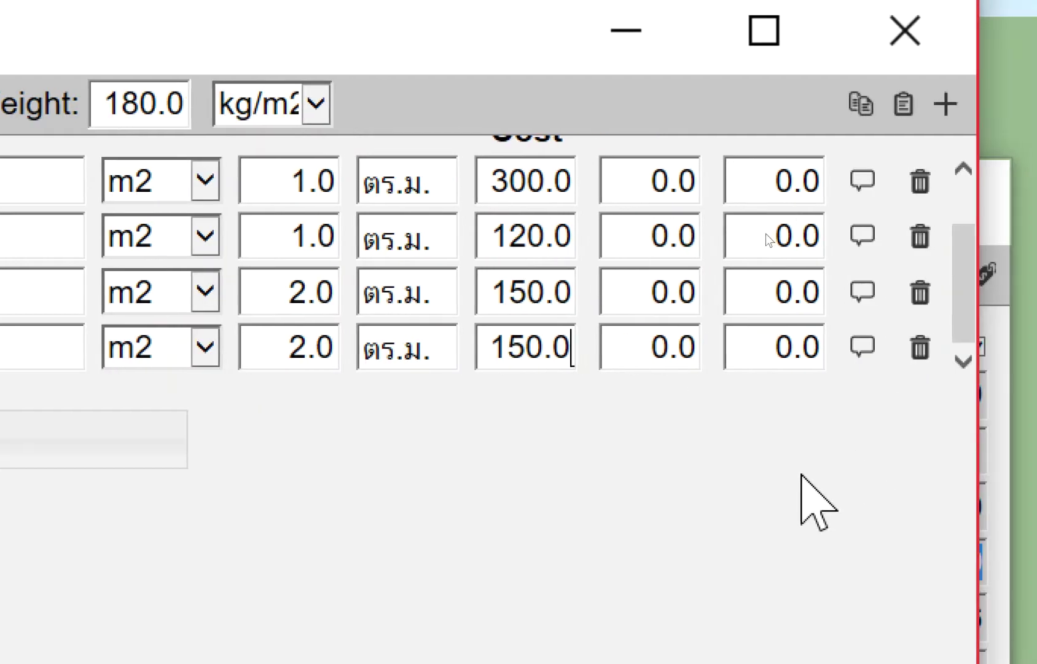
key("BackSpace")
key("BackSpace")
key("BackSpace")
key("BackSpace")
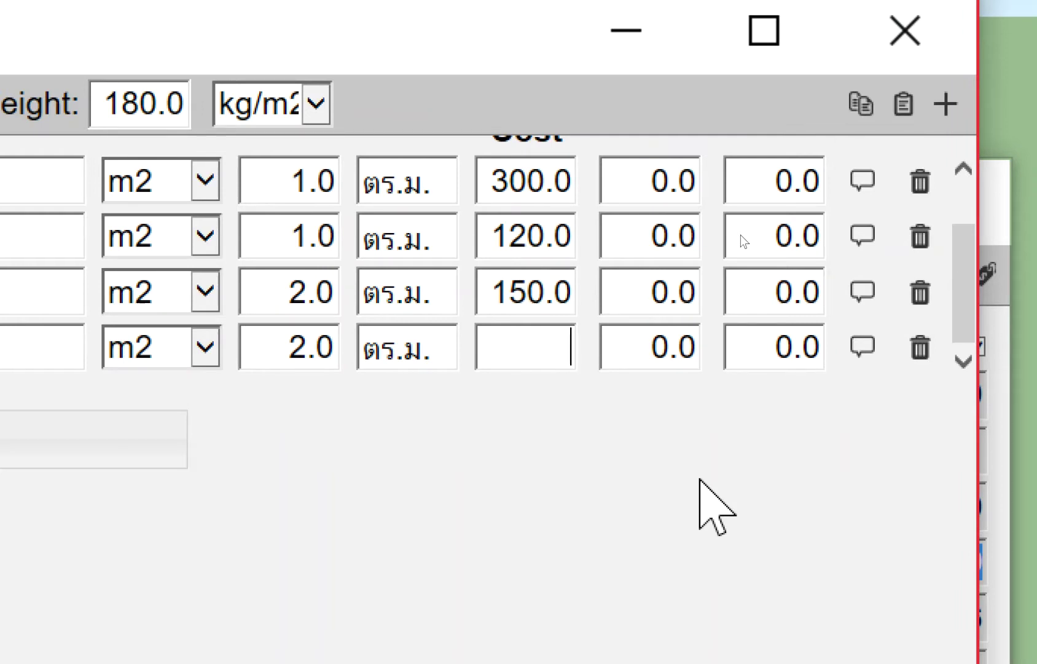
type("80")
left_click(653, 341)
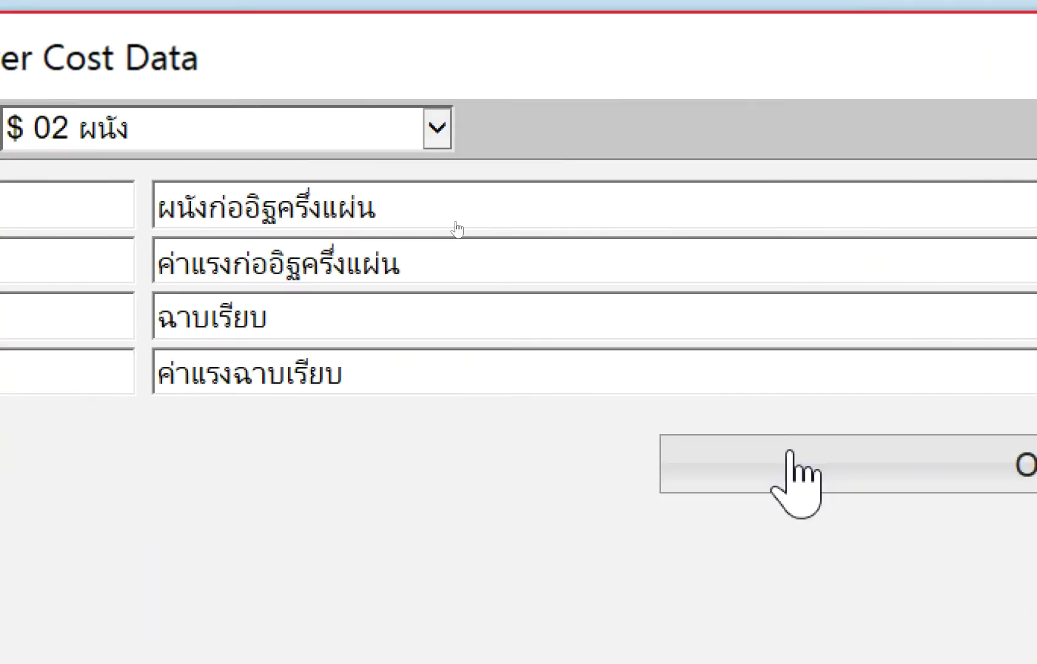
Step: Save the layer cost data and delete the loose test wall near the origin
left_click(793, 460)
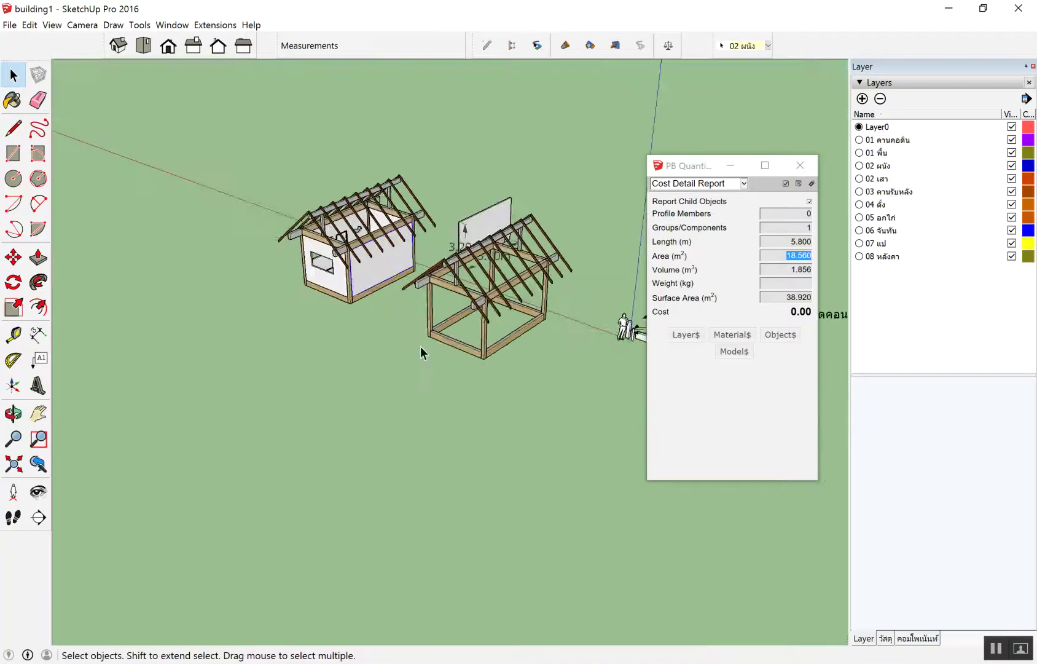
middle_click_drag(407, 258, 422, 345)
scroll(421, 346, "down", 3)
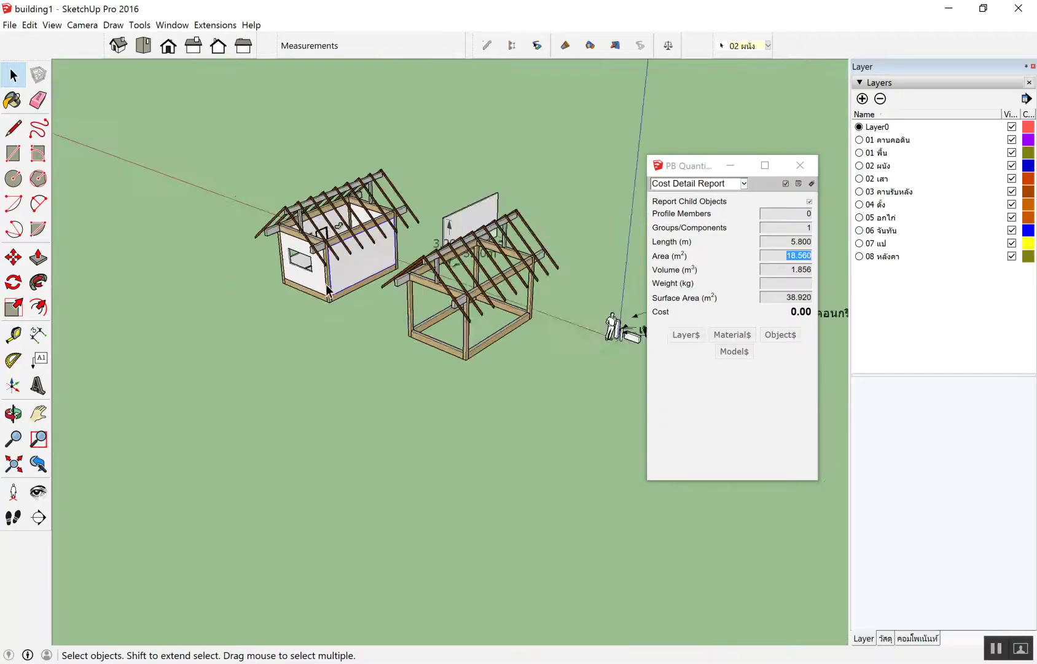
mouse_move(277, 274)
middle_mouse_down()
mouse_move(505, 285)
mouse_move(584, 308)
mouse_move(559, 382)
middle_mouse_up()
scroll(528, 368, "up", 3)
double_click(460, 341)
left_click(461, 344)
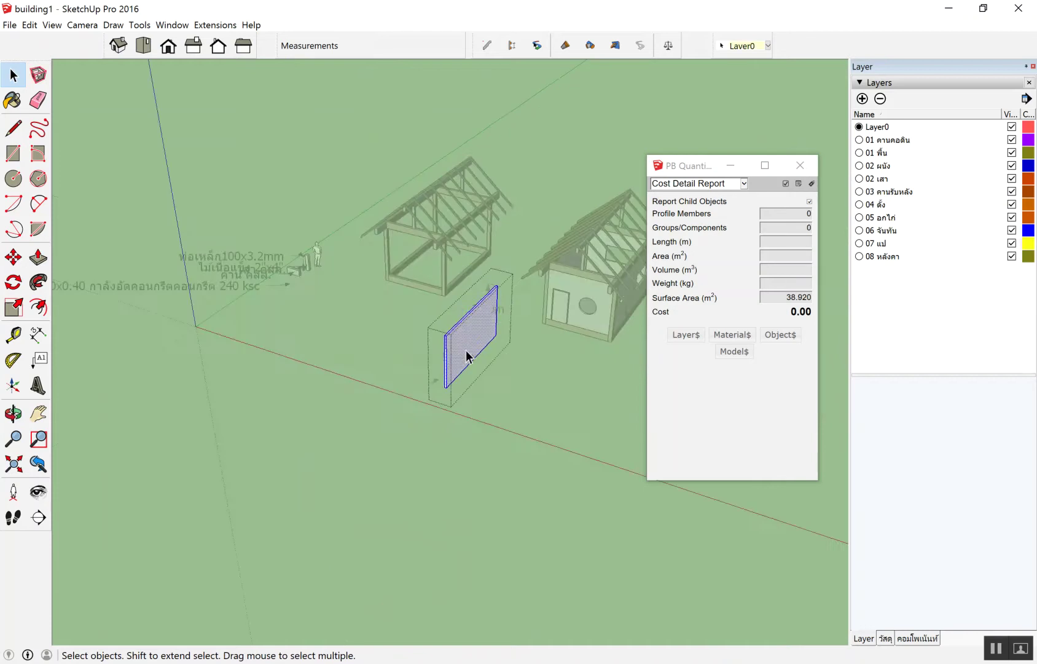
left_click(501, 399)
left_click(432, 363)
key("Delete")
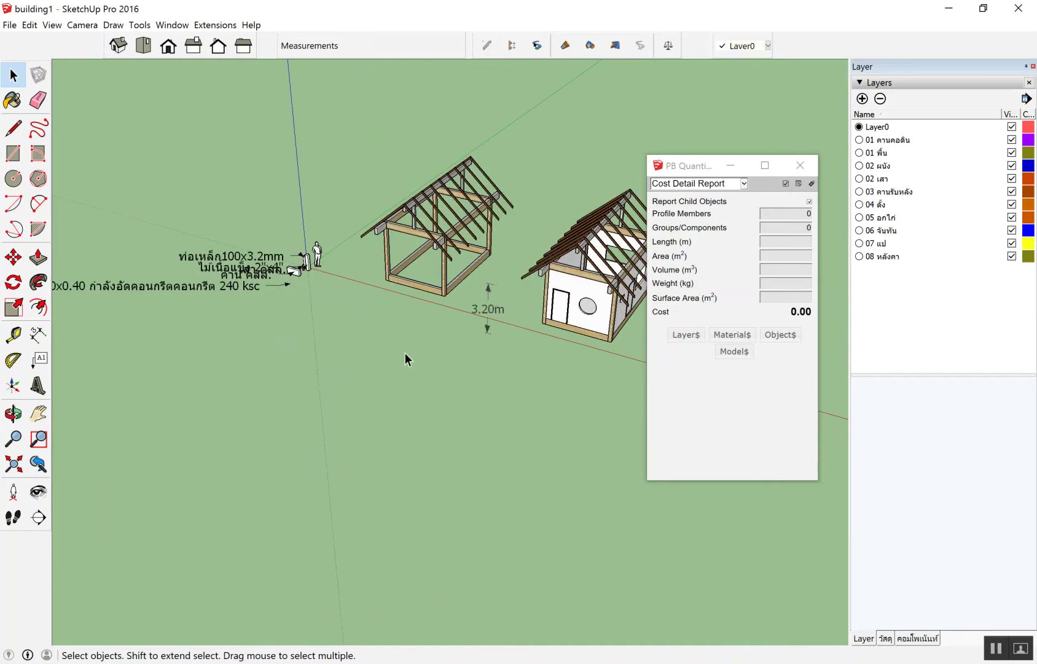
Step: Select house walls to check their costs, e.g. 12,600.00 for the 5.8 m wall
scroll(526, 331, "up", 2)
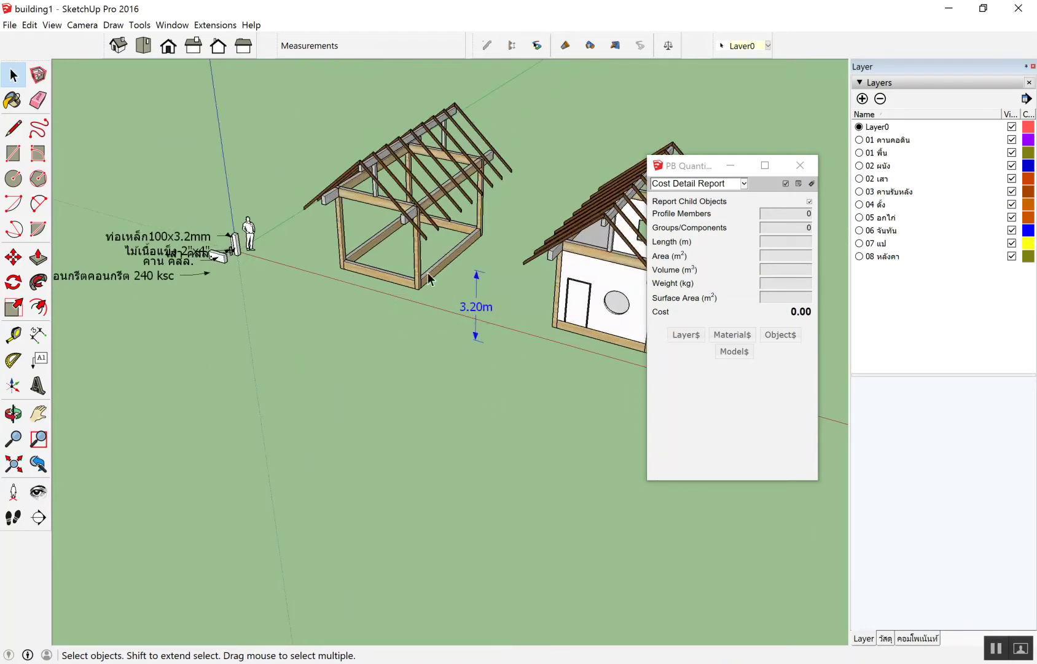
left_click(594, 274)
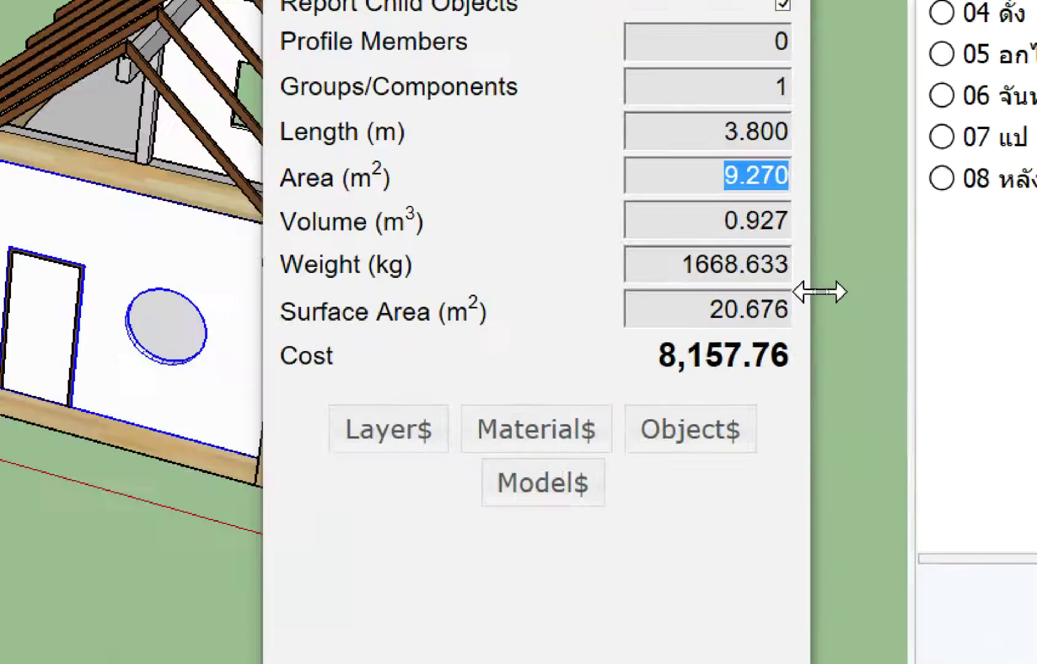
key("o")
left_click_drag(328, 290, 516, 255)
key("space")
left_click(456, 223)
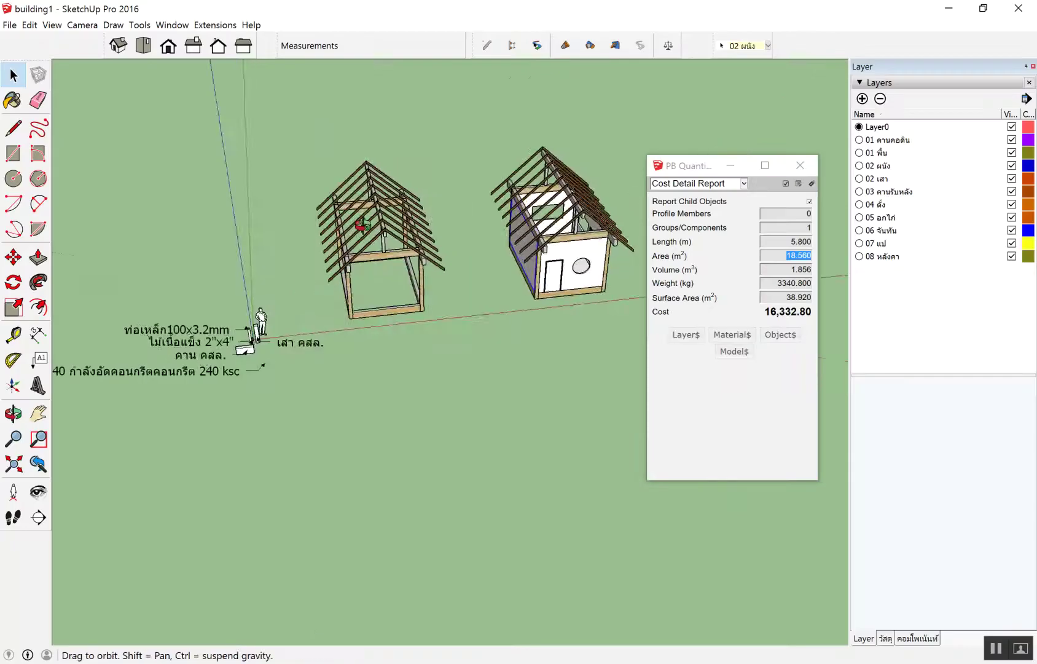
left_click_drag(292, 287, 311, 217)
key("space")
scroll(369, 233, "up", 2)
scroll(424, 247, "up", 5)
left_click(522, 277)
middle_click_drag(523, 277, 491, 303)
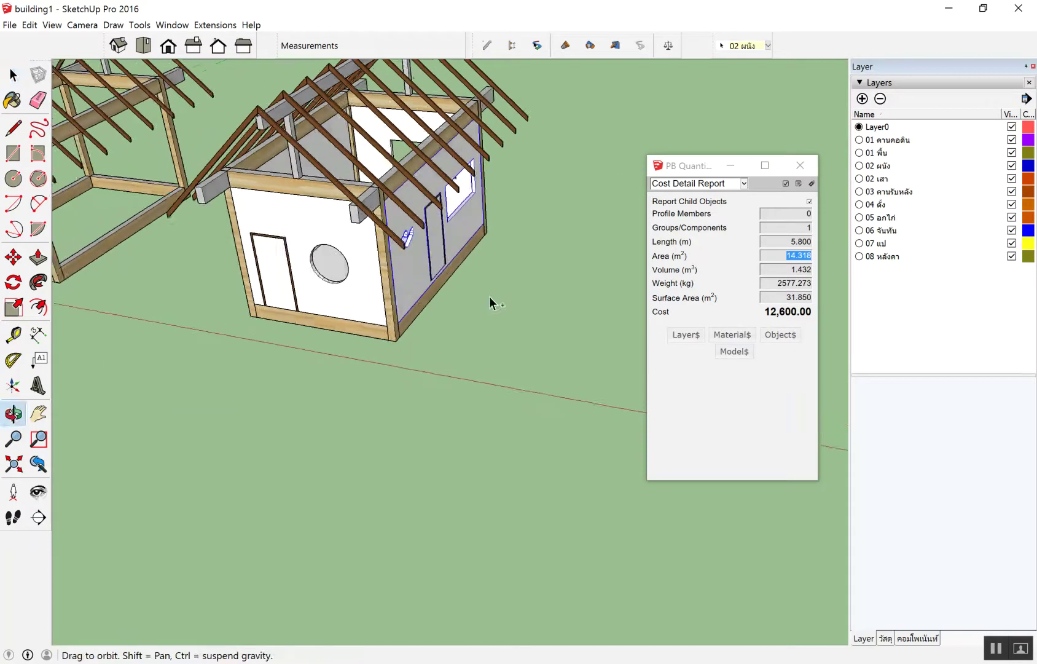
key("space")
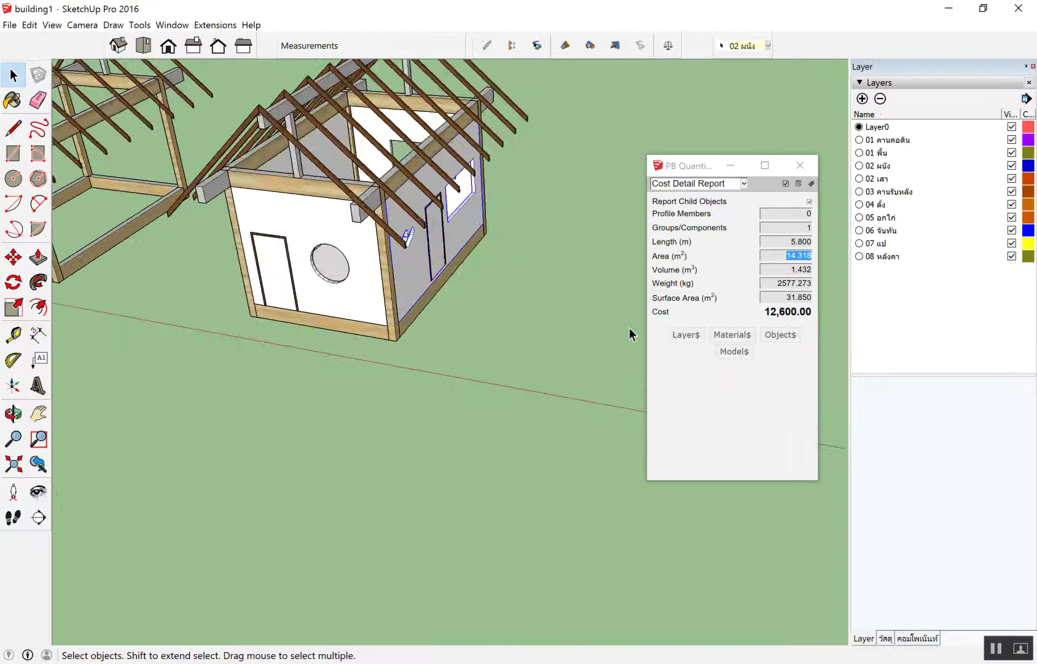
scroll(628, 328, "down", 2)
mouse_move(415, 297)
middle_mouse_down()
mouse_move(557, 302)
mouse_move(343, 297)
mouse_move(340, 244)
mouse_move(372, 127)
middle_mouse_up()
scroll(430, 295, "up", 2)
scroll(557, 302, "up", 3)
scroll(340, 245, "up", 2)
scroll(365, 125, "up", 2)
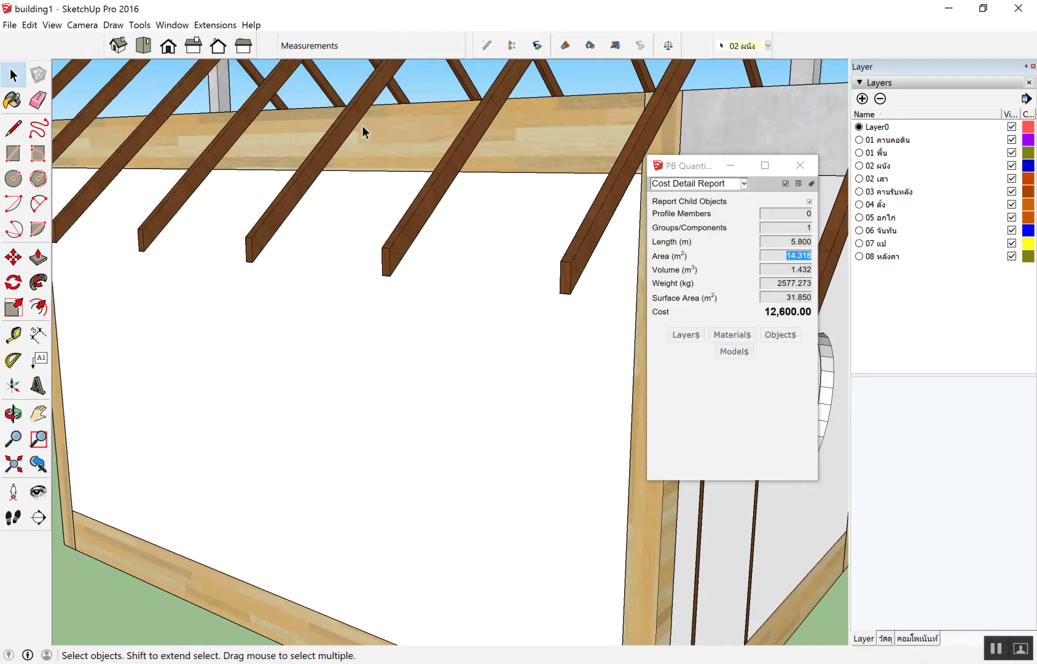
scroll(340, 135, "down", 2)
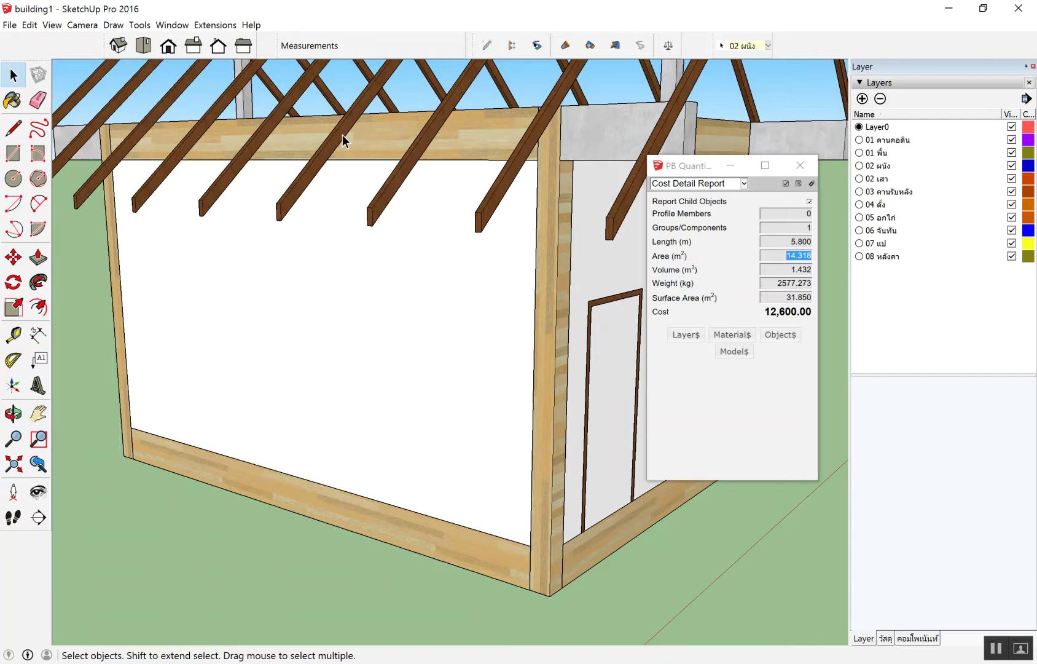
middle_click_drag(379, 125, 409, 209)
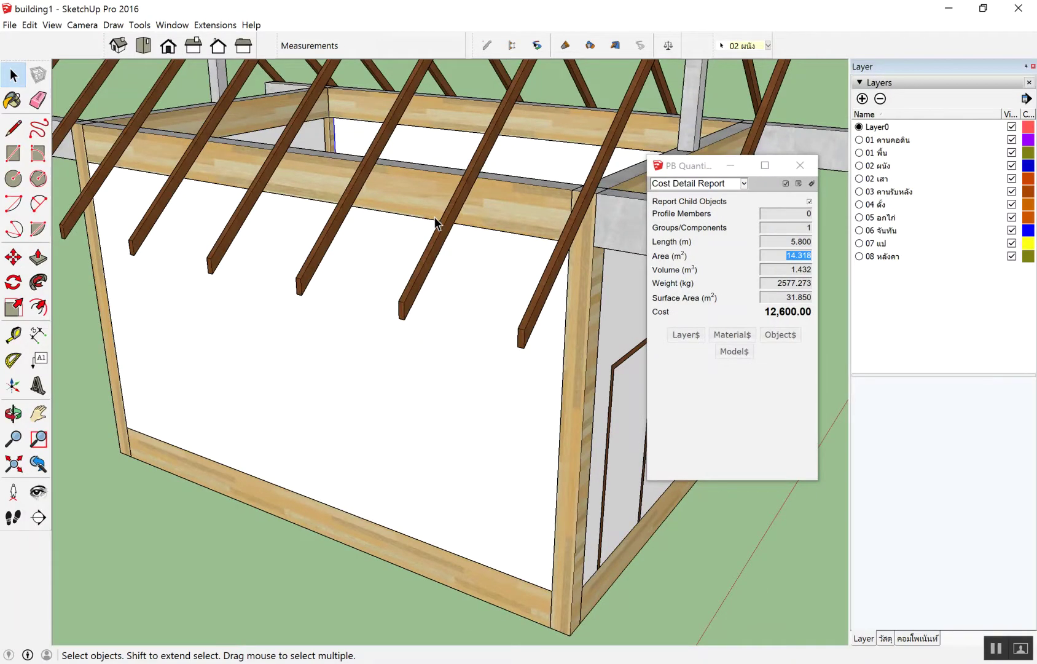
scroll(428, 261, "down", 4)
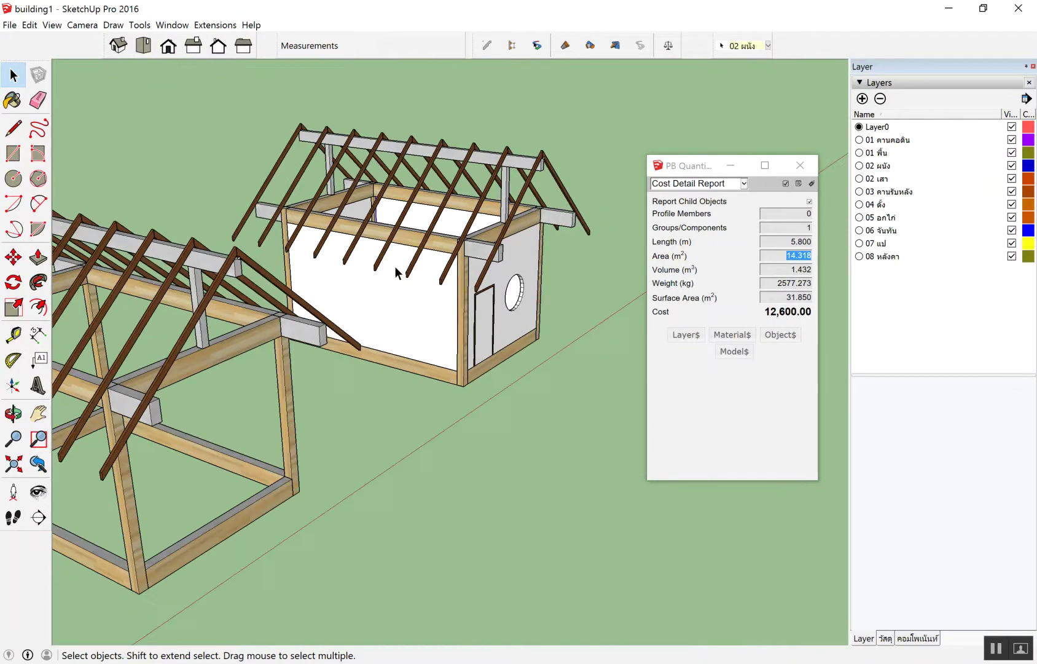
mouse_move(387, 277)
middle_mouse_down()
mouse_move(424, 268)
mouse_move(324, 199)
middle_mouse_up()
scroll(496, 226, "down", 3)
middle_click_drag(496, 226, 308, 258)
scroll(307, 258, "down", 3)
scroll(207, 232, "up", 2)
middle_click_drag(207, 232, 329, 241)
scroll(330, 241, "up", 2)
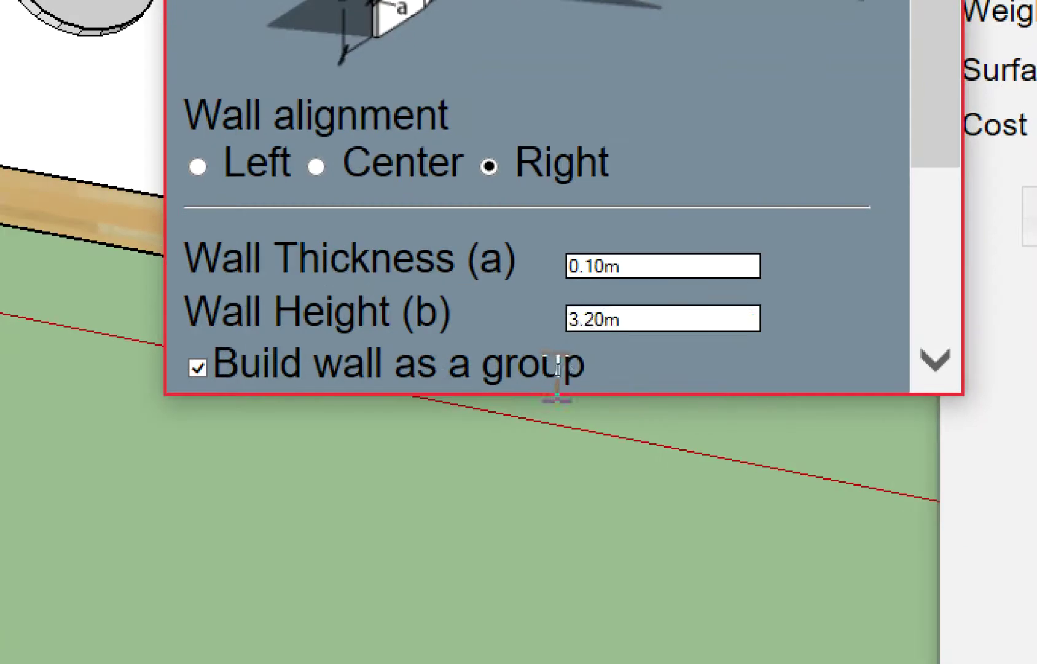
Step: Set the wall height to 1 and draw a trial wall beside the house
double_click(566, 361)
type("1")
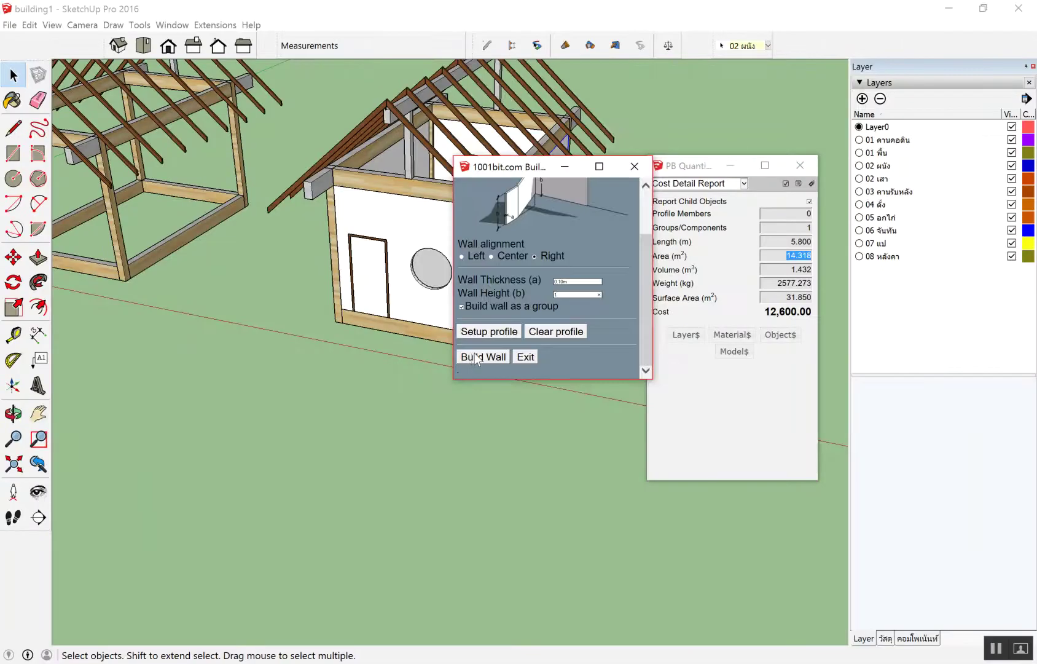
left_click(476, 357)
left_click(519, 355)
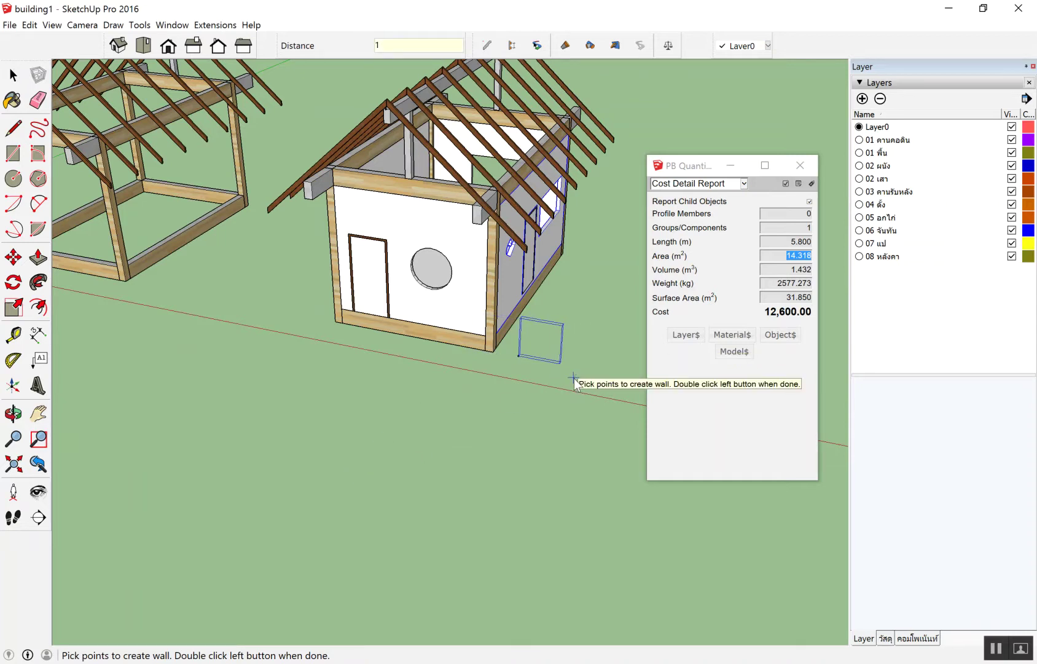
double_click(574, 378)
scroll(562, 365, "up", 2)
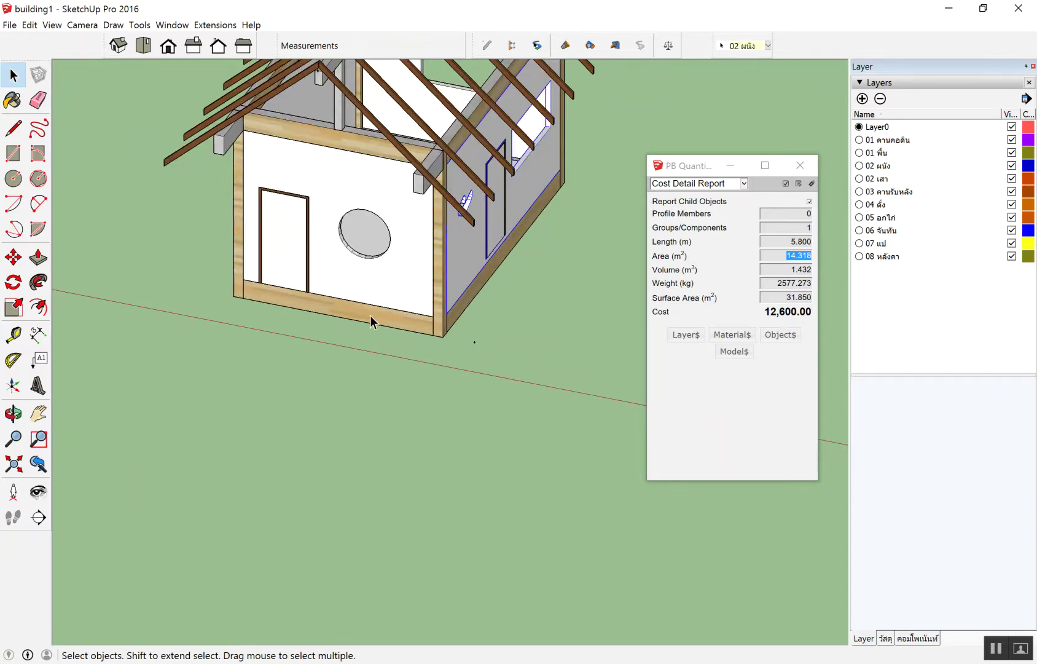
Step: Build a 1 m wall path beside the house corner, then bring up the wall-opening settings
key("w")
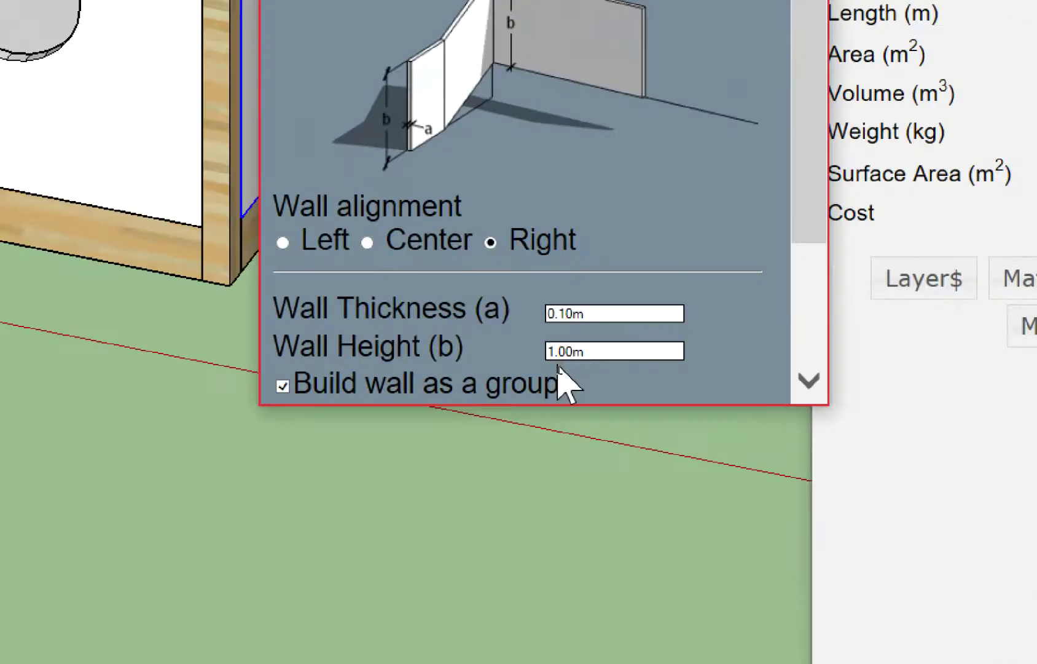
scroll(556, 362, "down", 2)
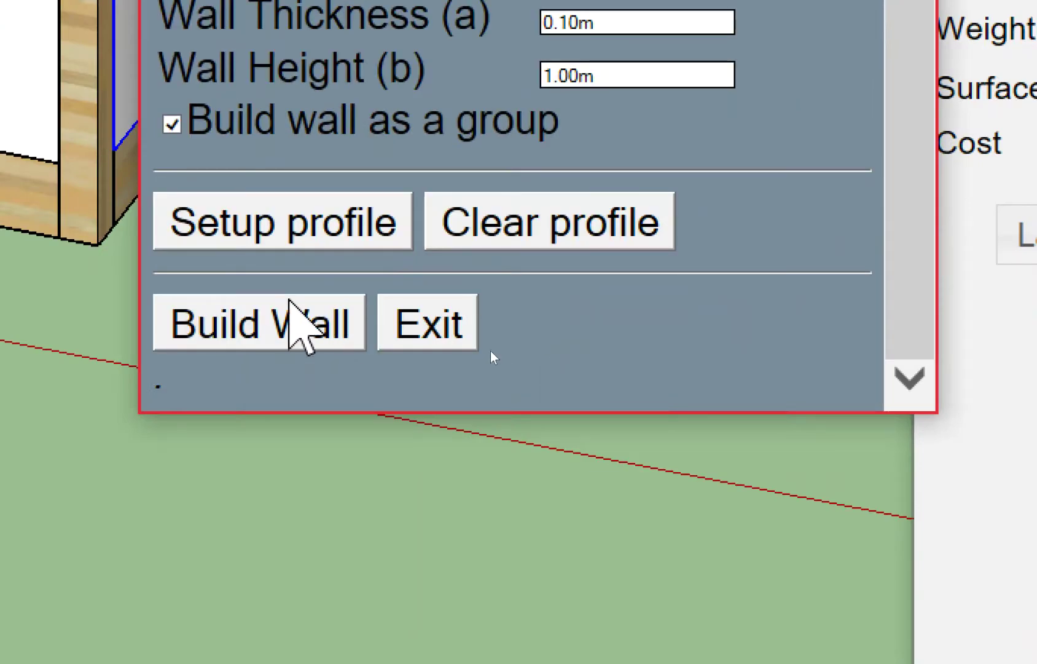
left_click(244, 298)
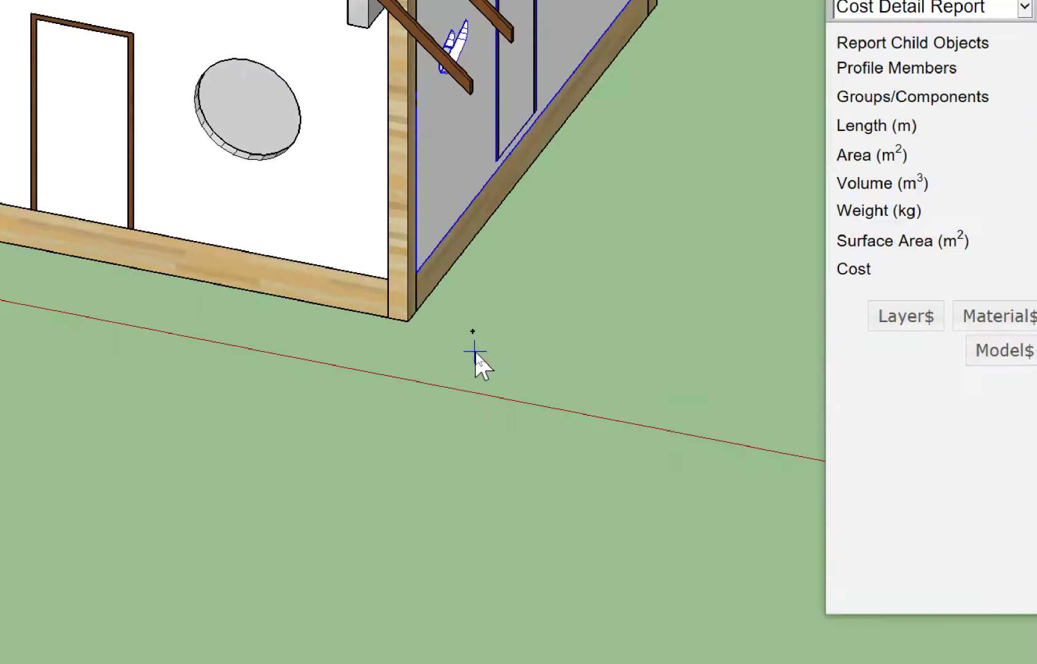
left_click(491, 350)
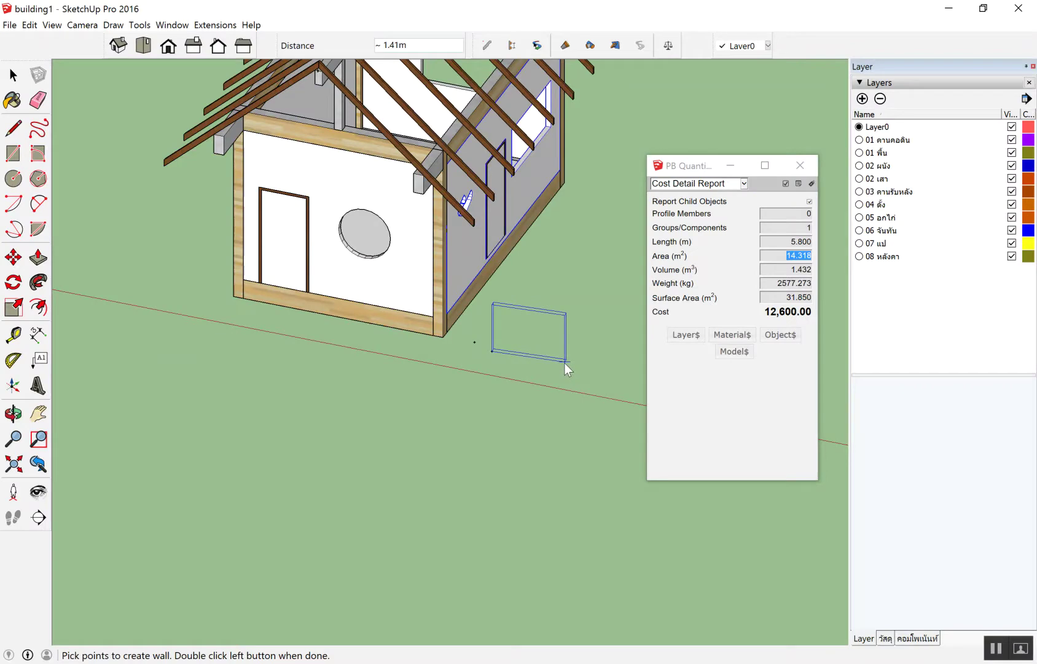
type("1")
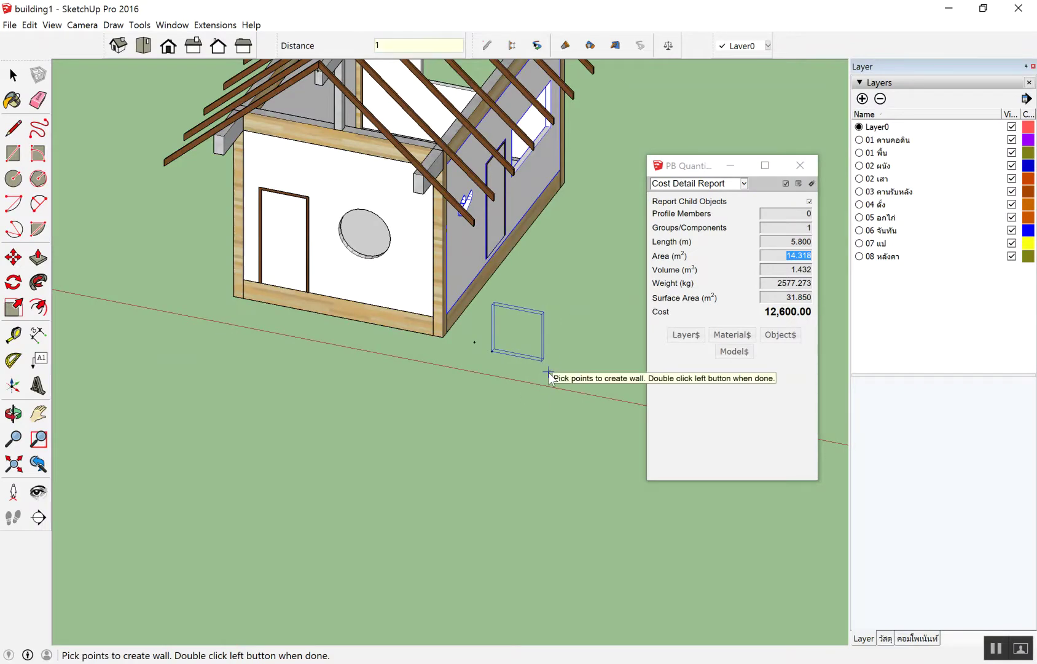
key("Return")
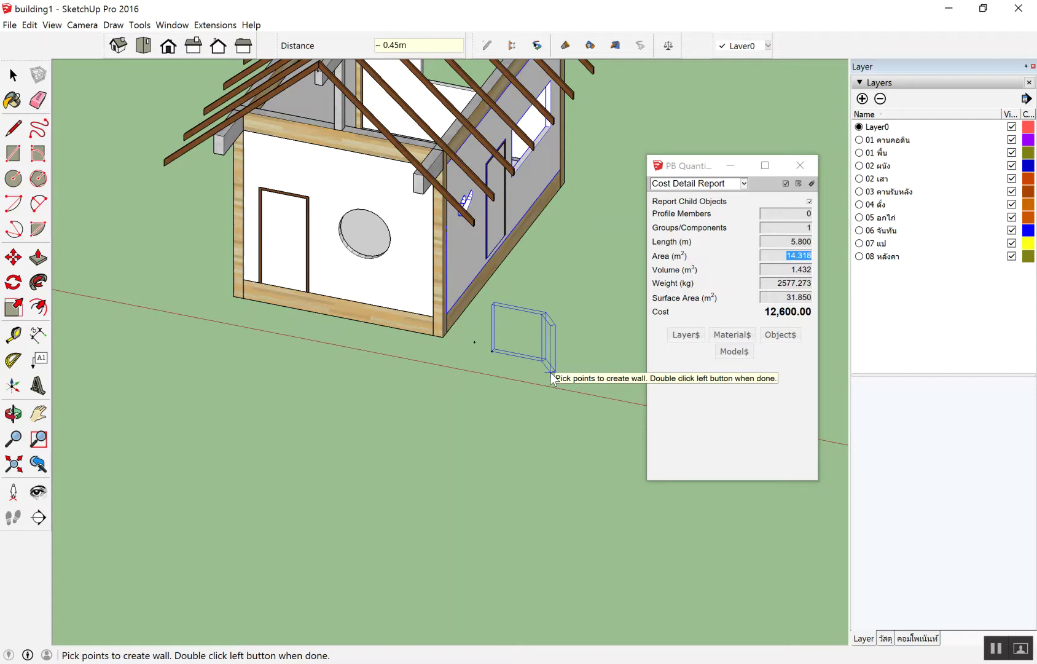
double_click(551, 375)
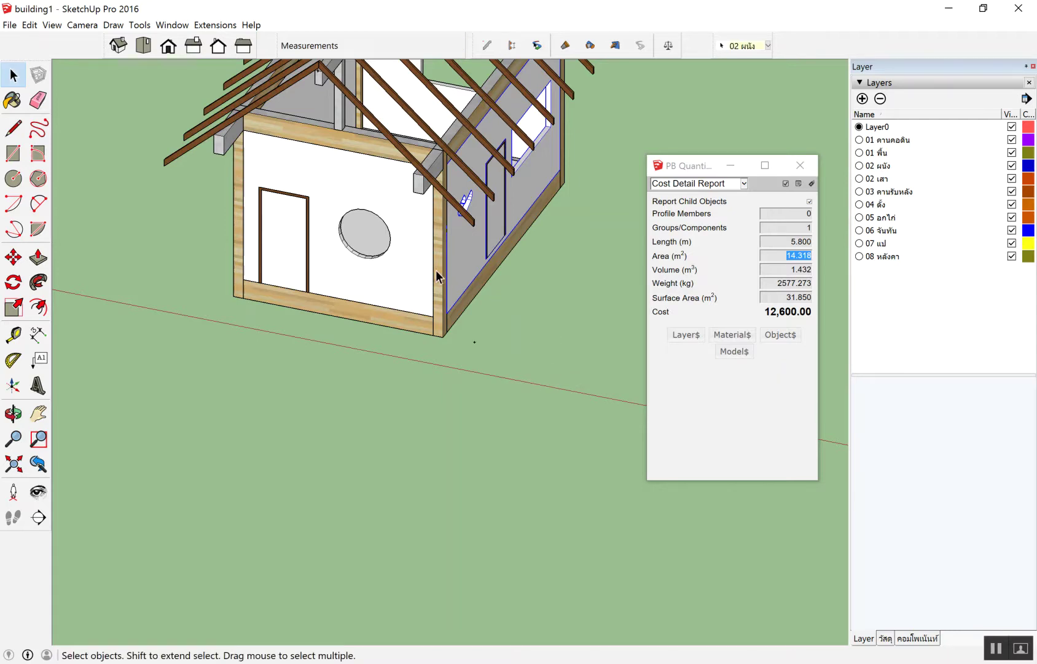
key("o")
scroll(304, 258, "down", 2)
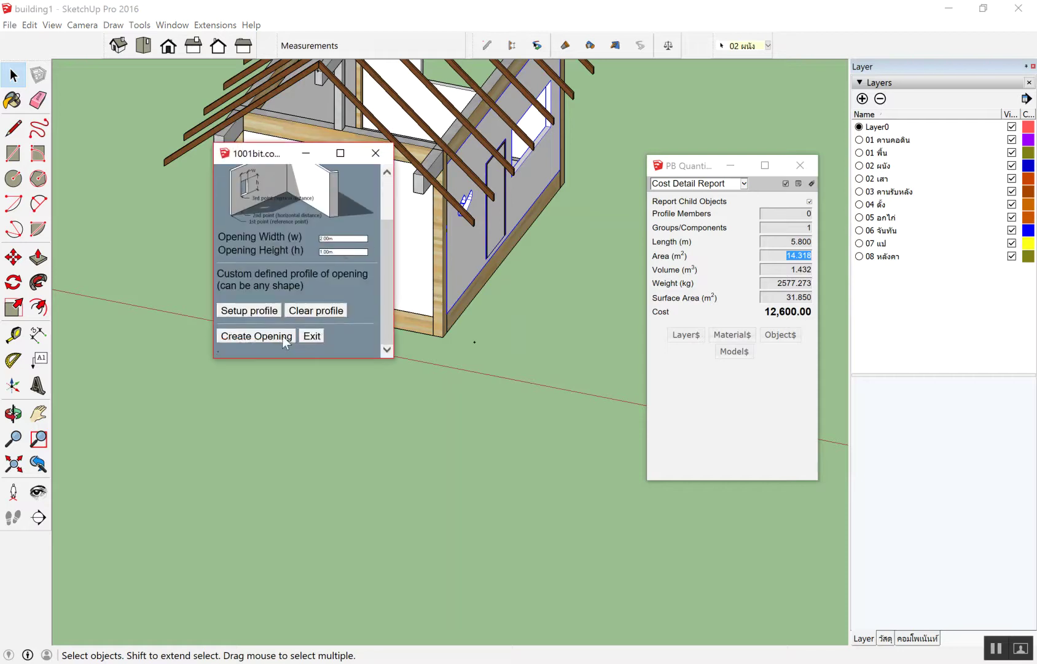
Step: Abandon the wall-opening and profile-pick attempts, then clear the custom wall section profile
left_click(280, 335)
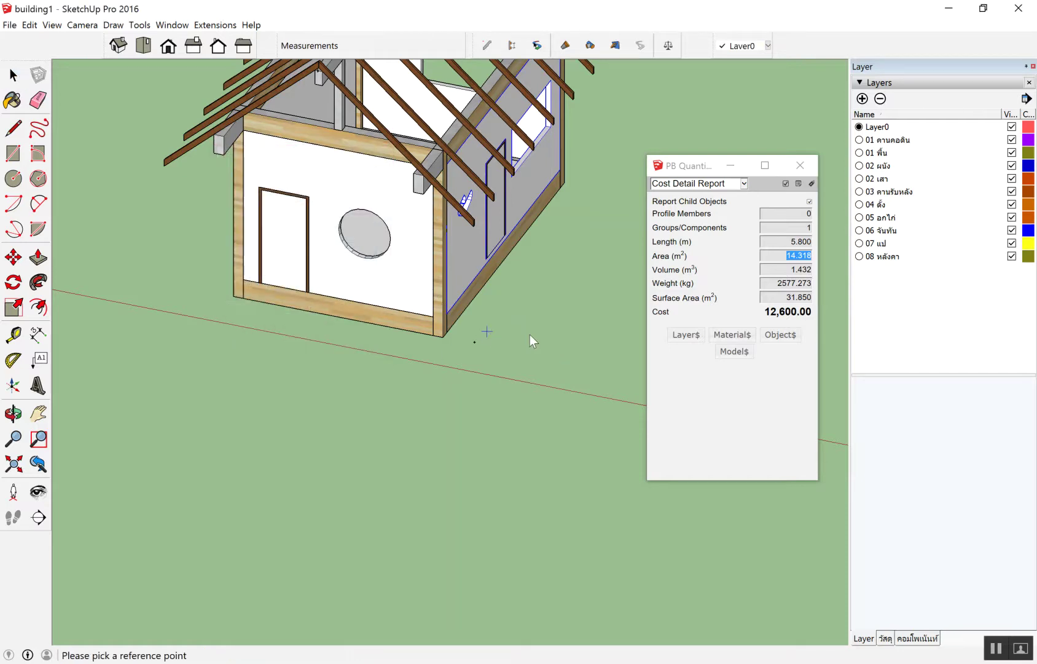
key("space")
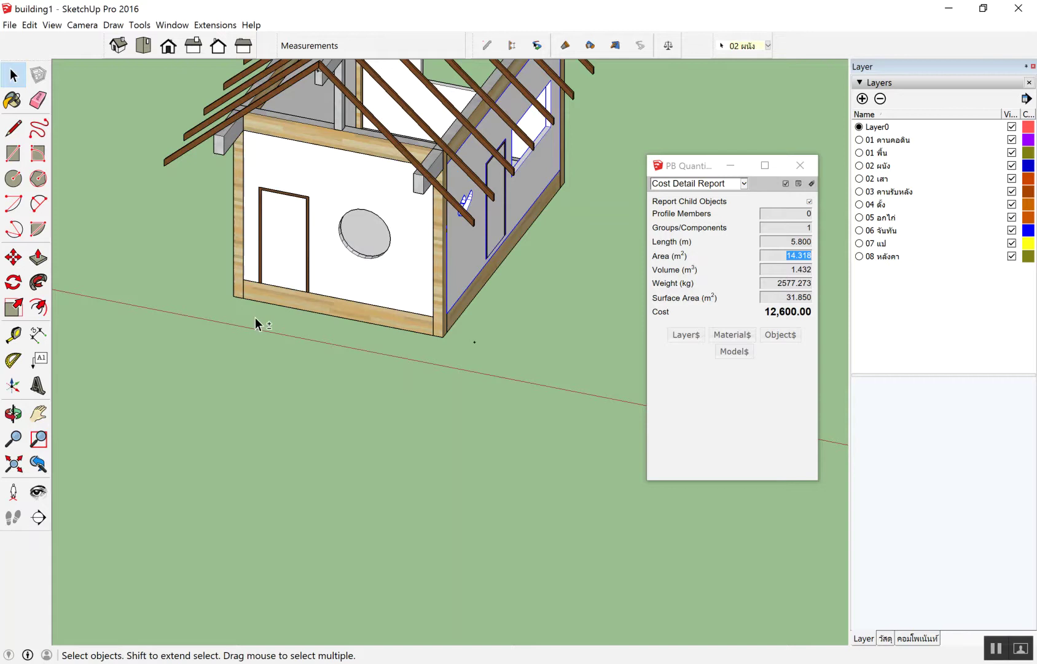
scroll(492, 358, "down", 2)
scroll(516, 357, "down", 1)
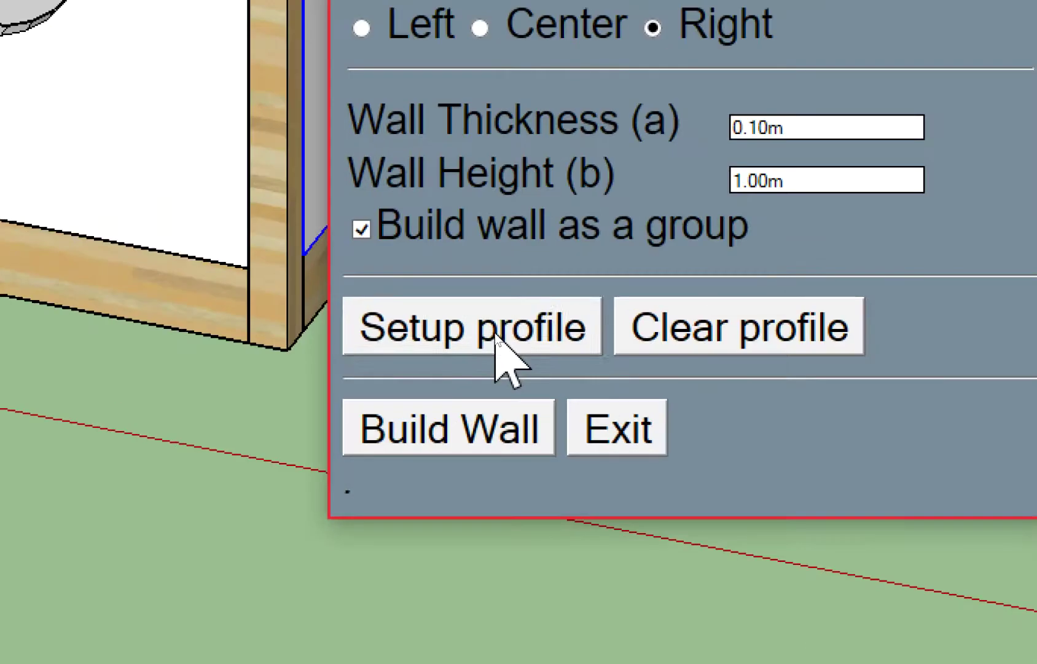
left_click(495, 335)
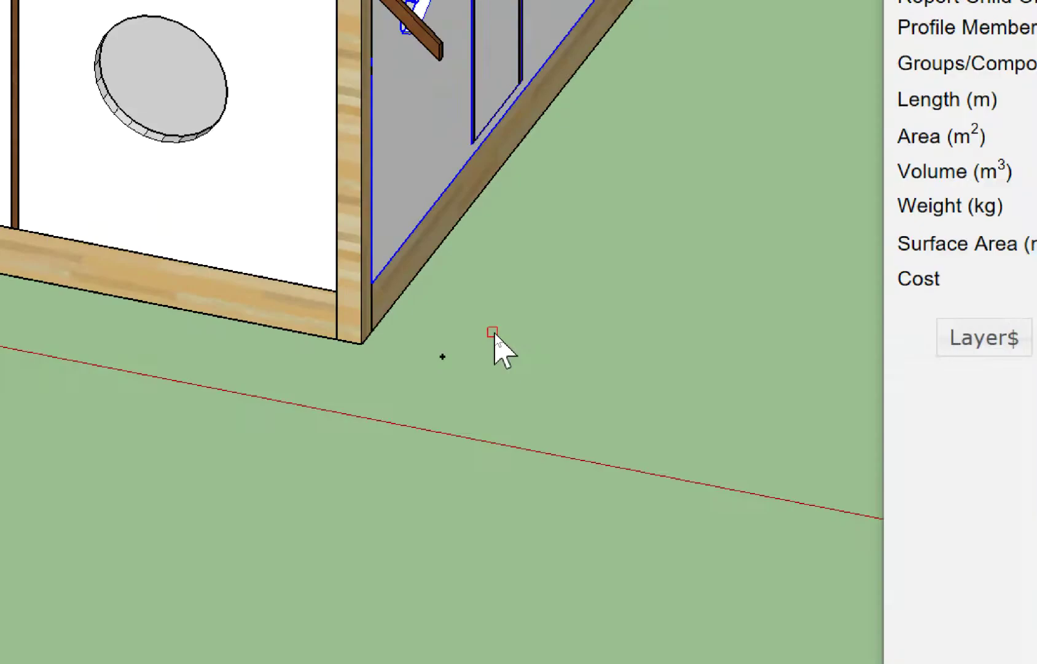
key("space")
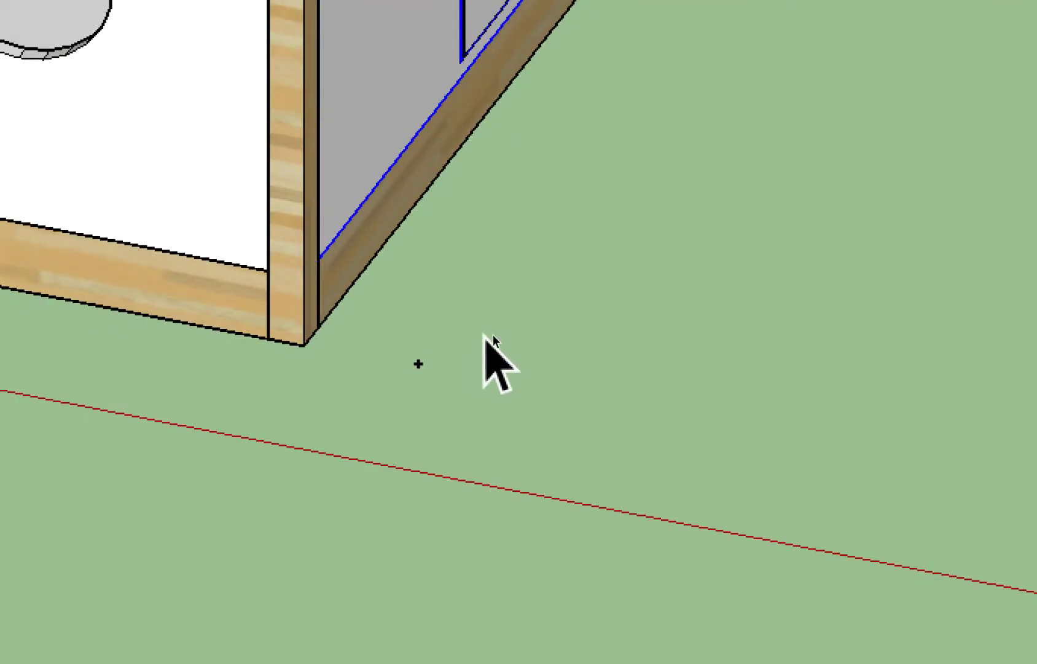
left_click(493, 335)
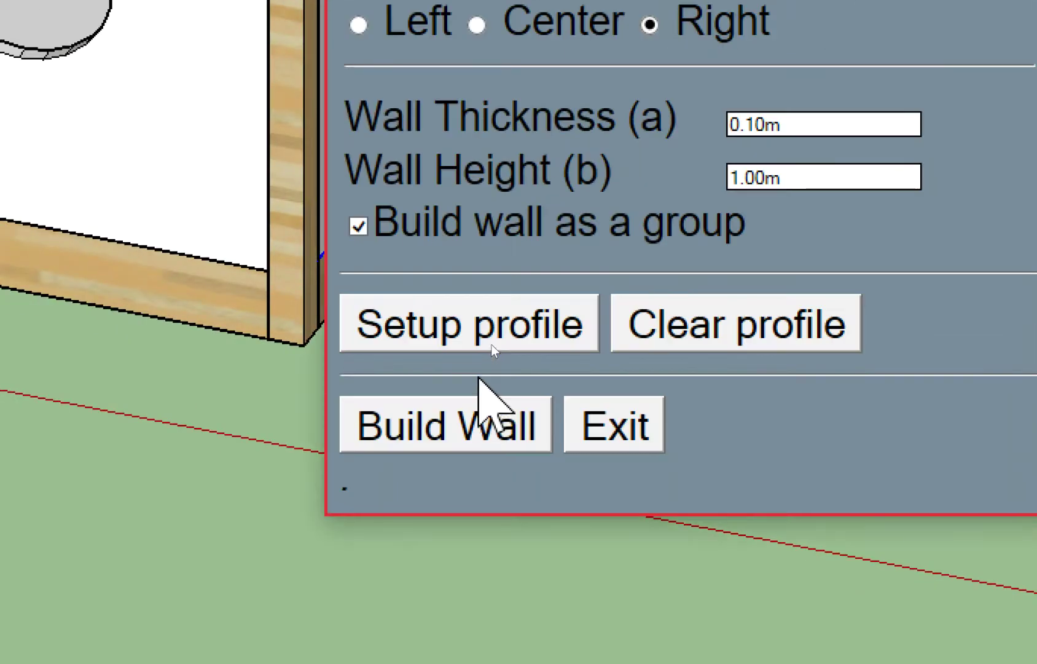
left_click(460, 403)
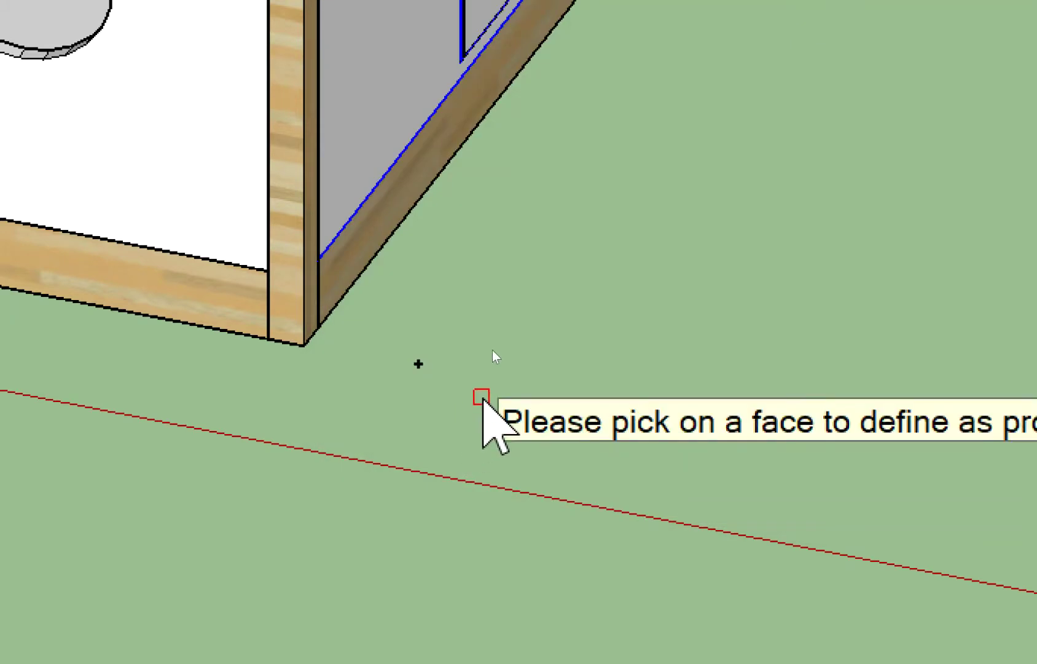
left_click(458, 338)
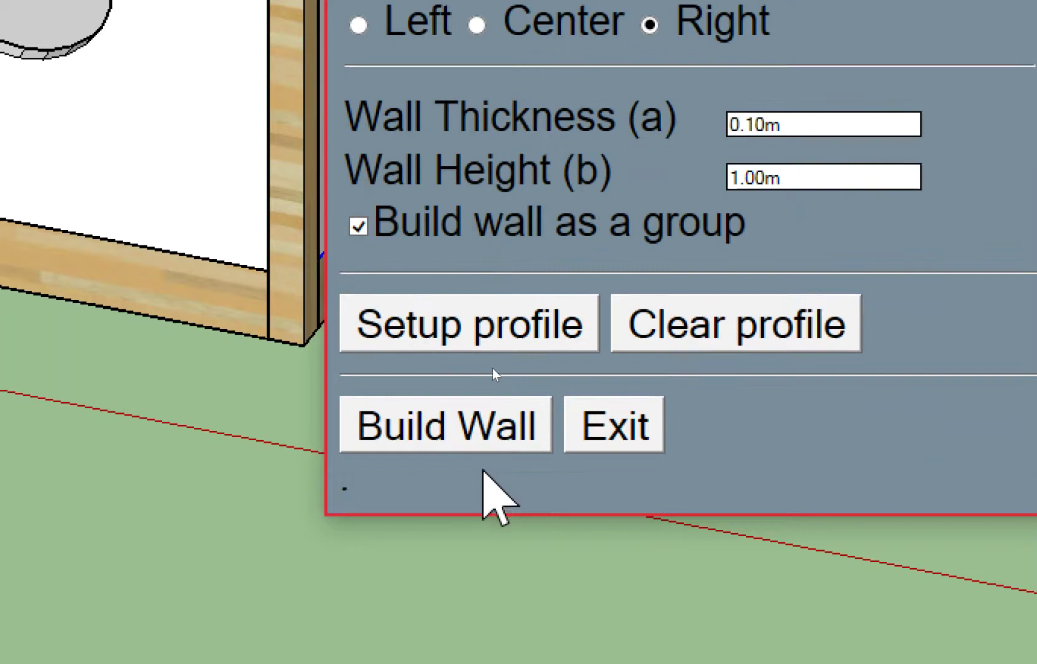
left_click(639, 337)
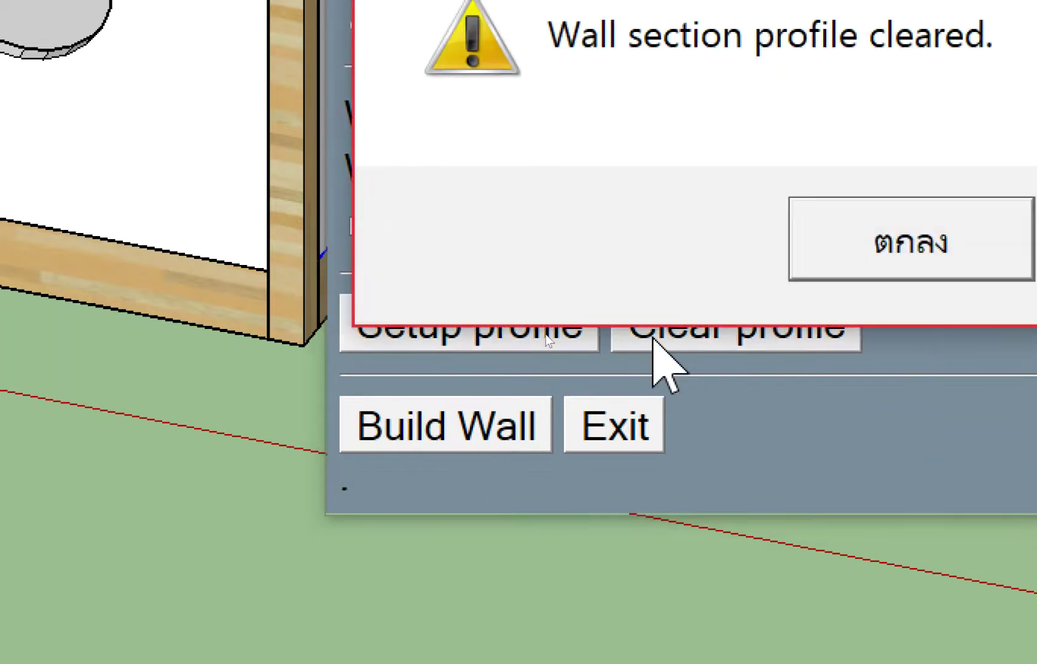
Step: Dismiss the profile-cleared notices, clearing the profile once more
left_click(851, 266)
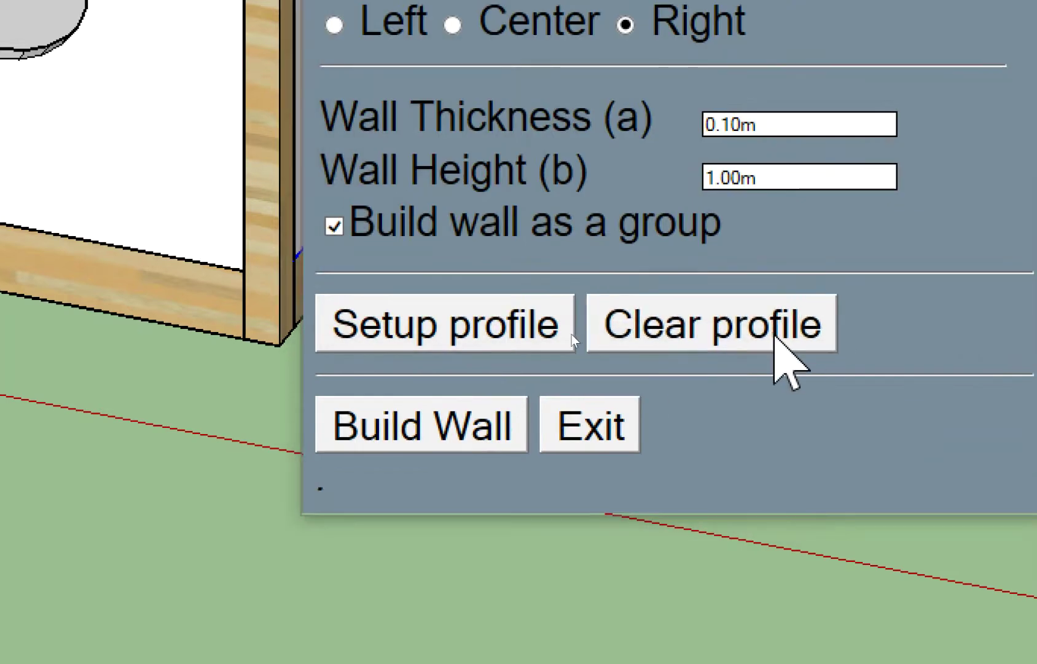
left_click(774, 336)
left_click(891, 254)
Step: Lay out a 1 m wall path beside the house corner and remove the leftover outline
left_click(416, 424)
left_click(442, 302)
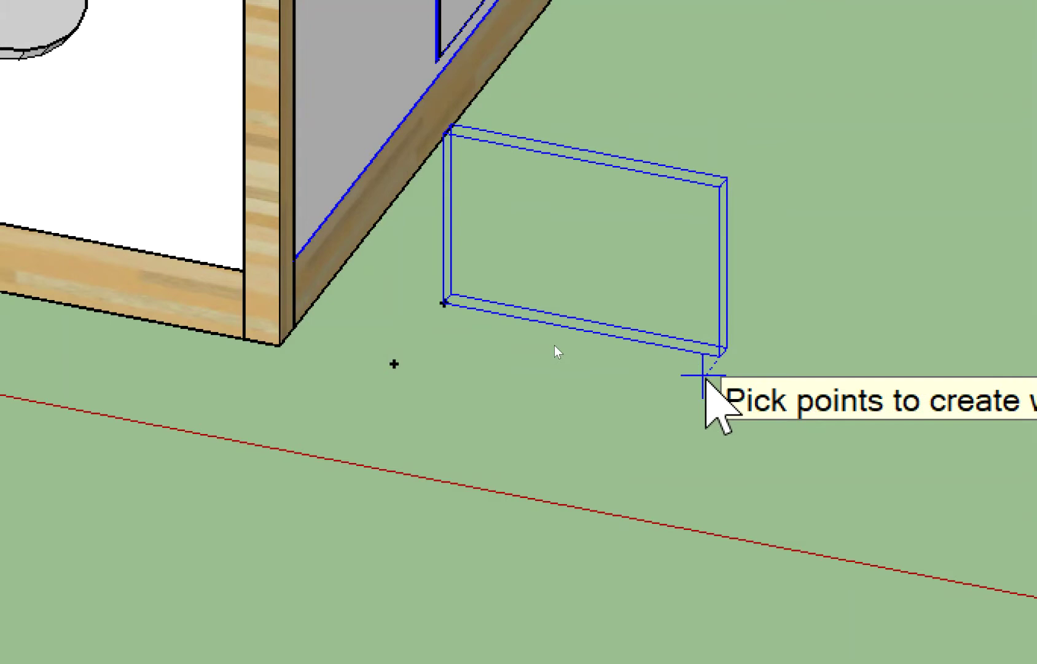
type("1")
key("Return")
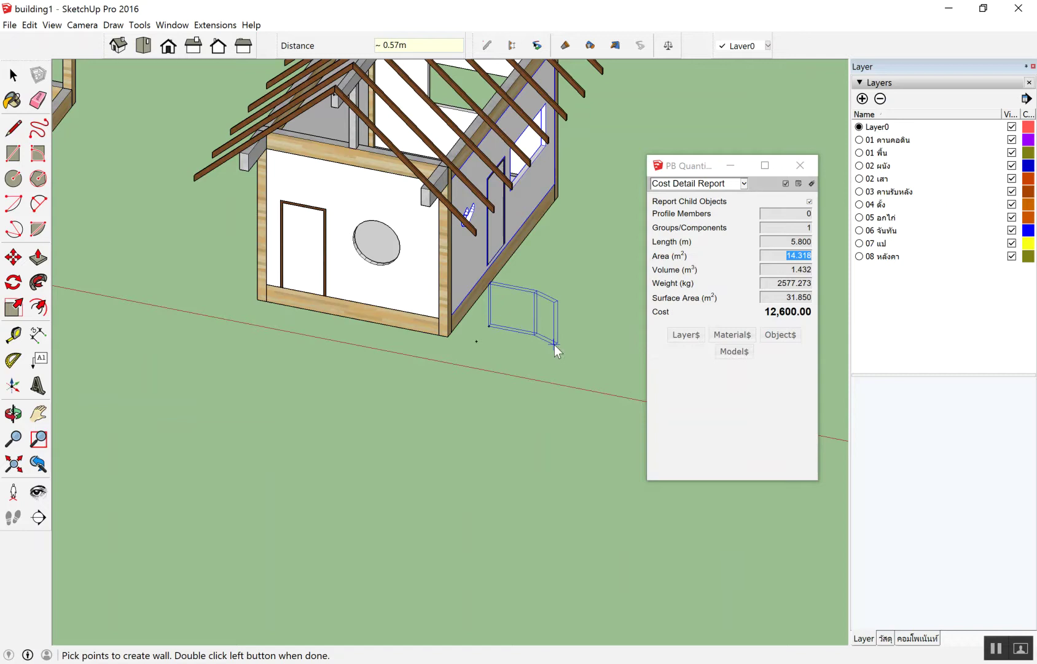
scroll(535, 305, "up", 2)
scroll(541, 340, "up", 2)
scroll(540, 340, "up", 2)
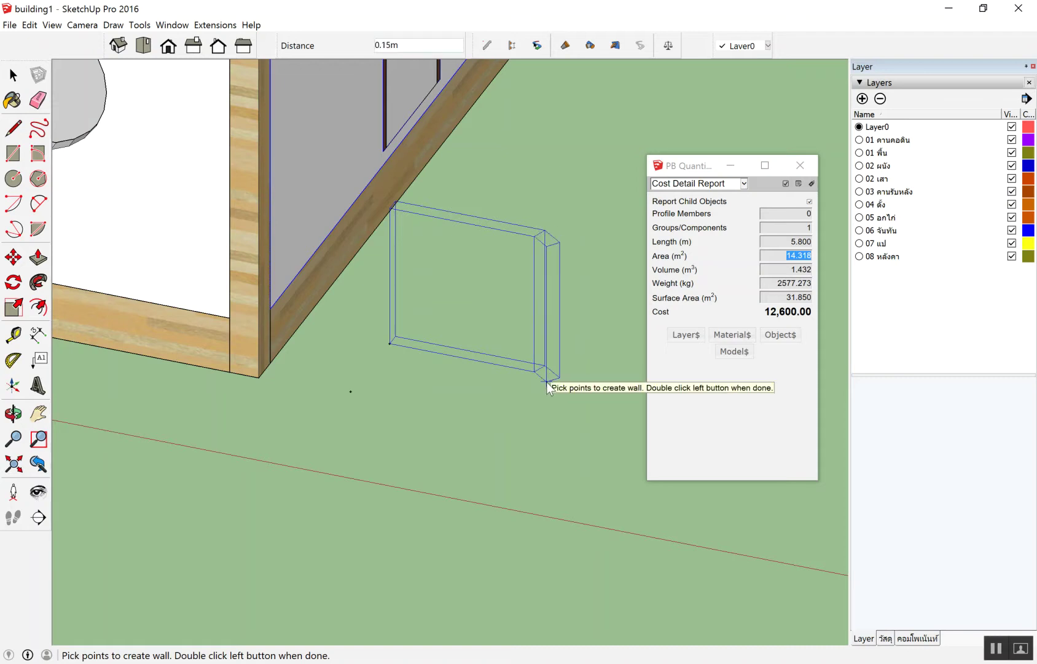
double_click(548, 385)
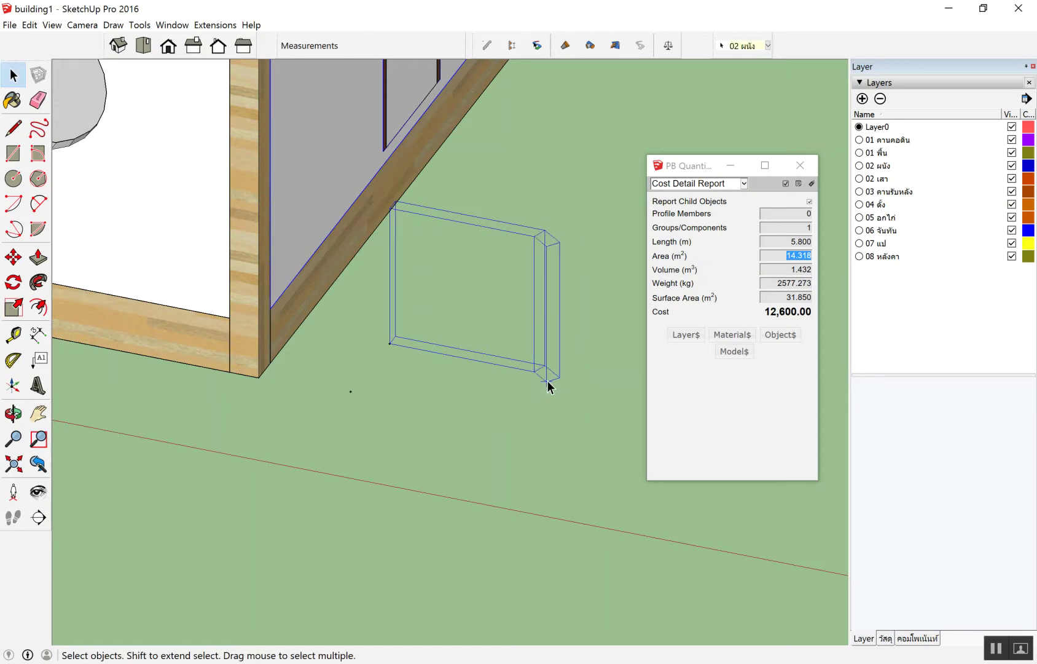
left_click(528, 387)
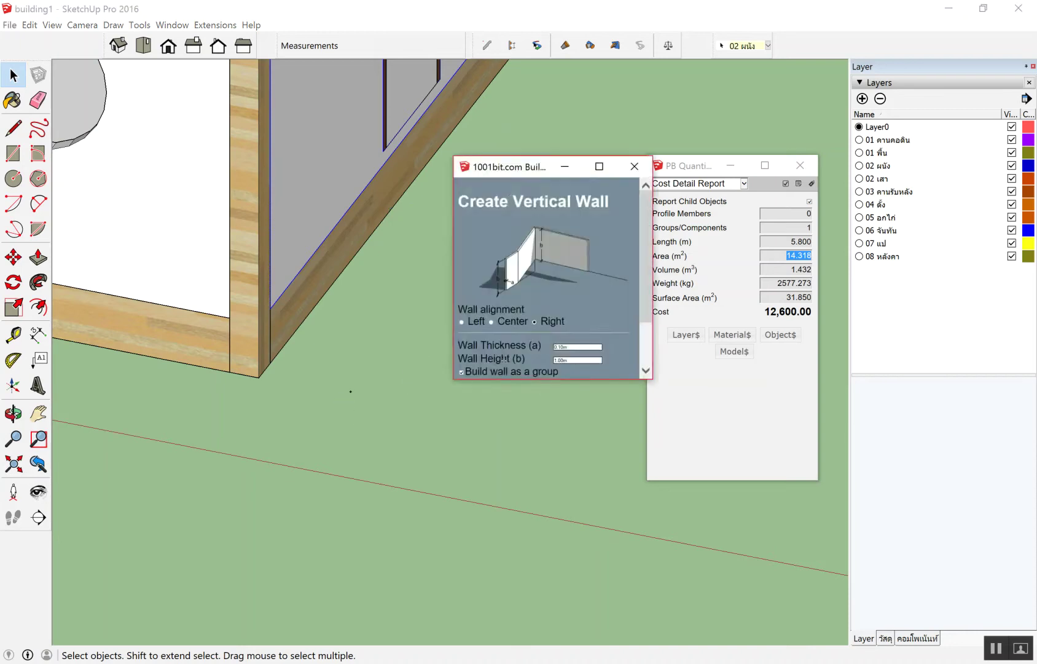
Step: Build a 1 m solid test wall on the ground beside the house
scroll(494, 344, "down", 2)
left_click(483, 360)
left_click(424, 376)
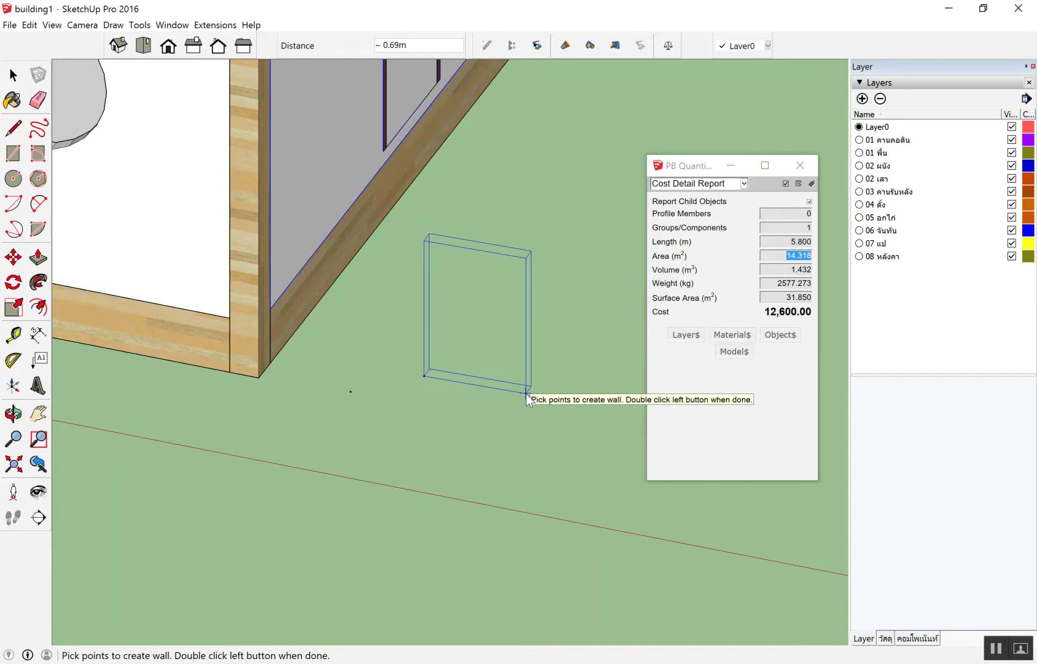
type("1")
key("Return")
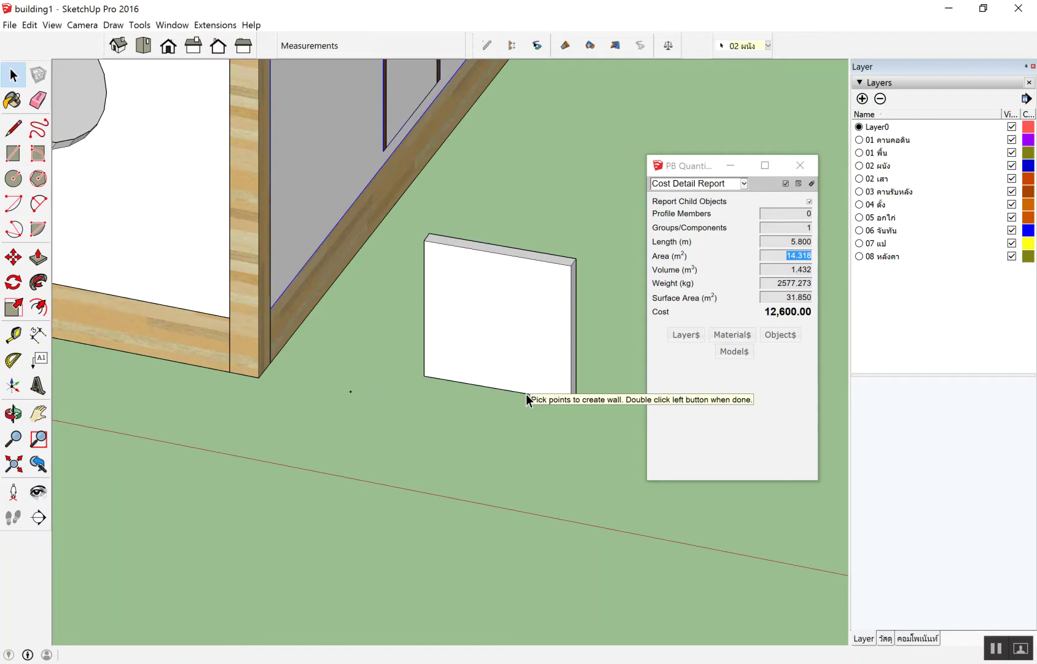
Step: Orbit around the new wall, briefly trying then cancelling the Rectangle and Scale tools
middle_click_drag(342, 422, 485, 539)
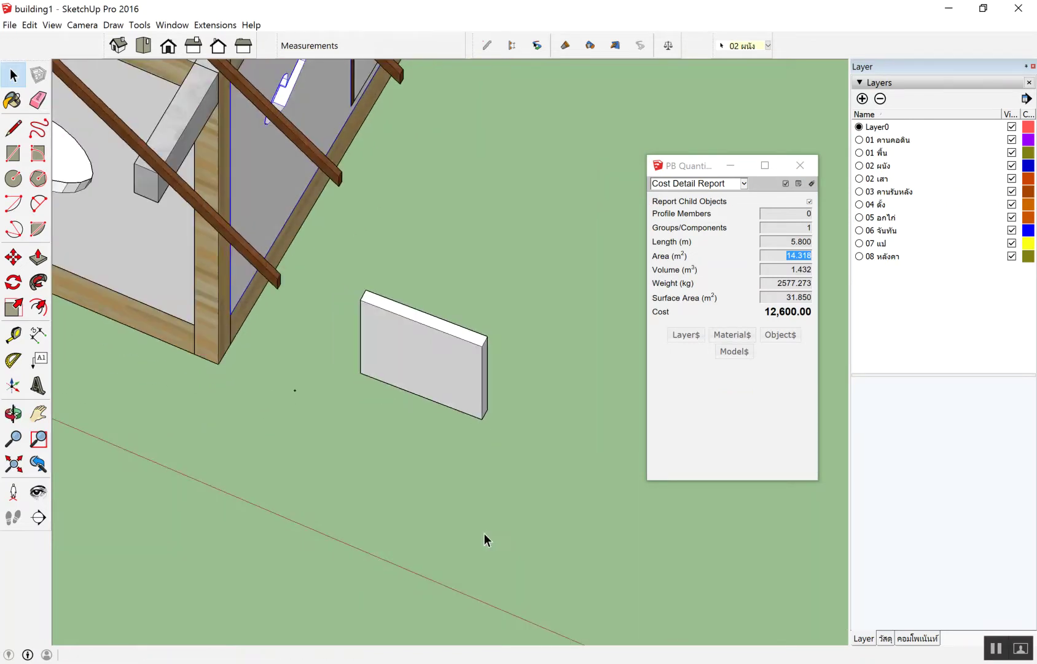
middle_click_drag(444, 403, 461, 373)
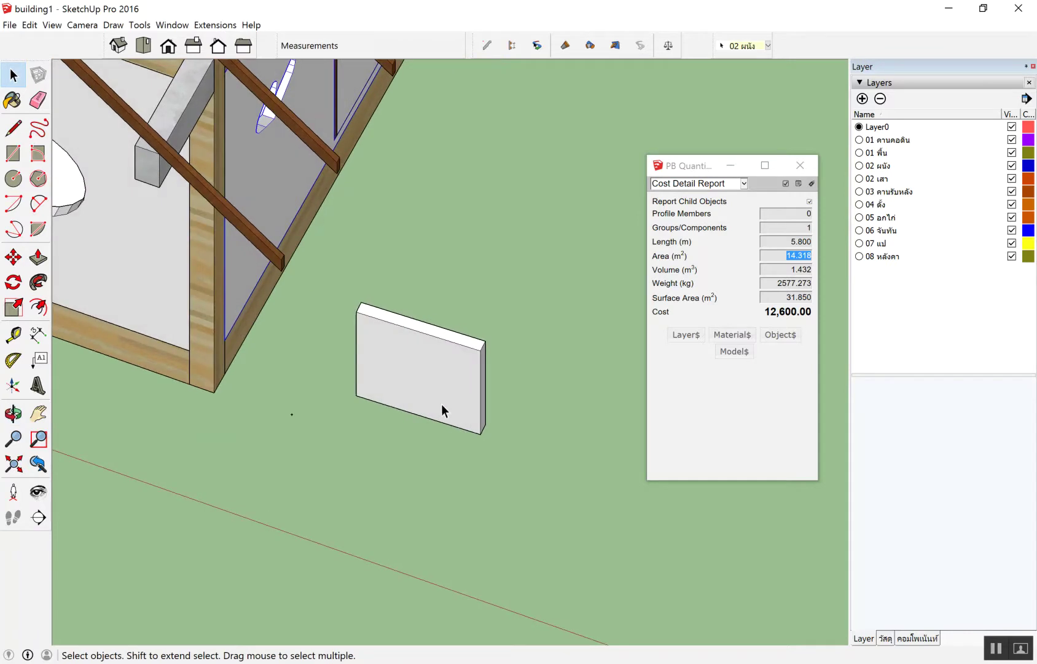
key("r")
left_click(357, 396)
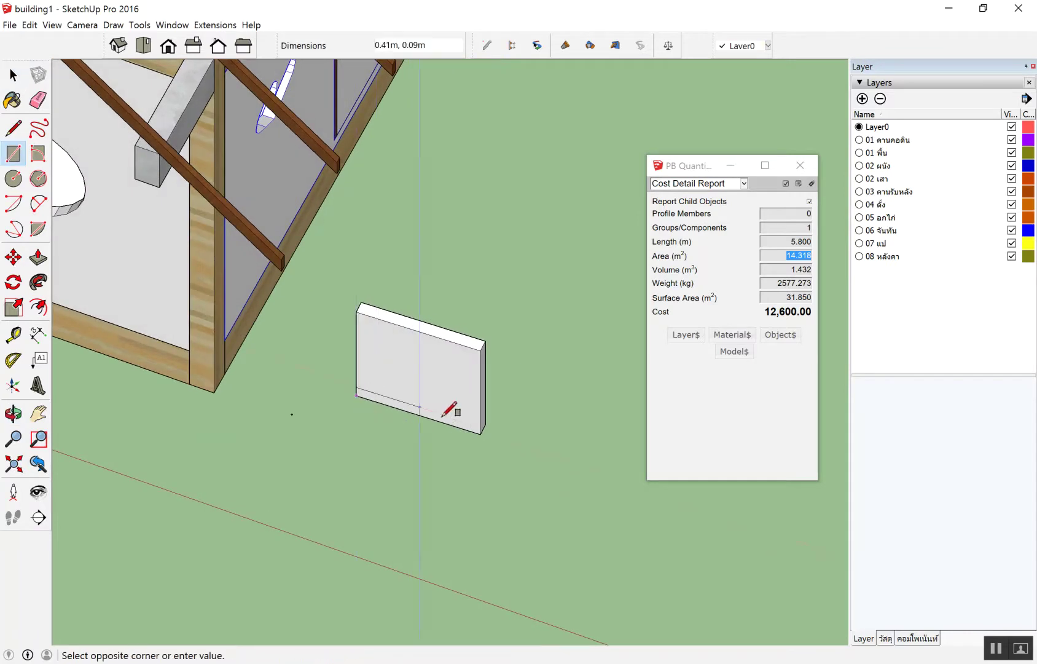
key("space")
key("s")
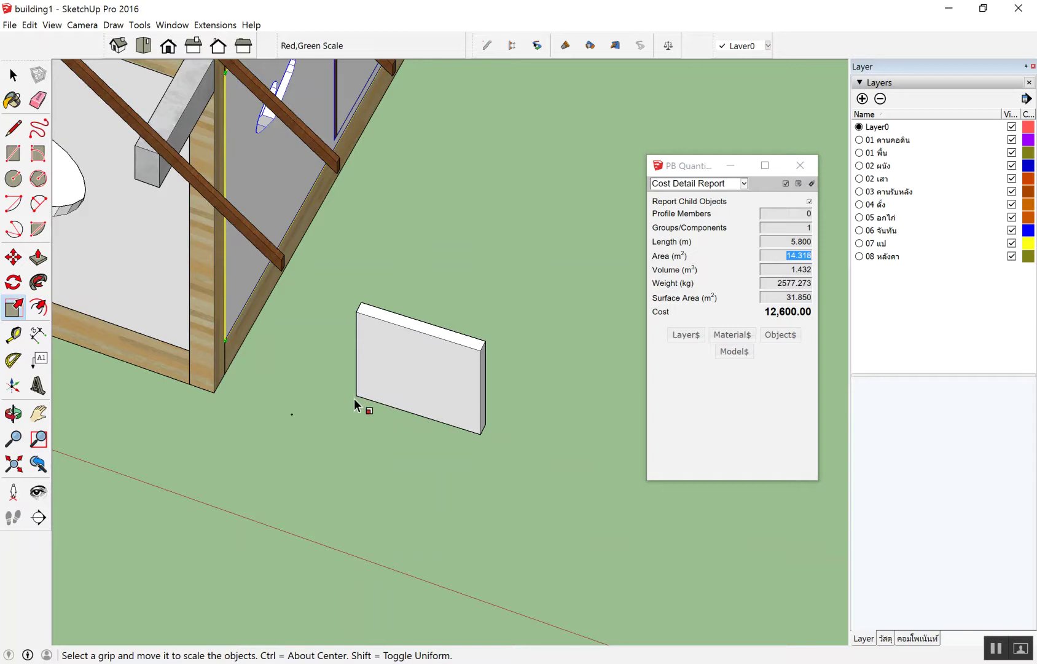
key("space")
Step: Delete the 1 m test wall and reopen the Create Vertical Wall settings
scroll(489, 331, "down", 5)
scroll(422, 354, "up", 3)
scroll(496, 292, "up", 2)
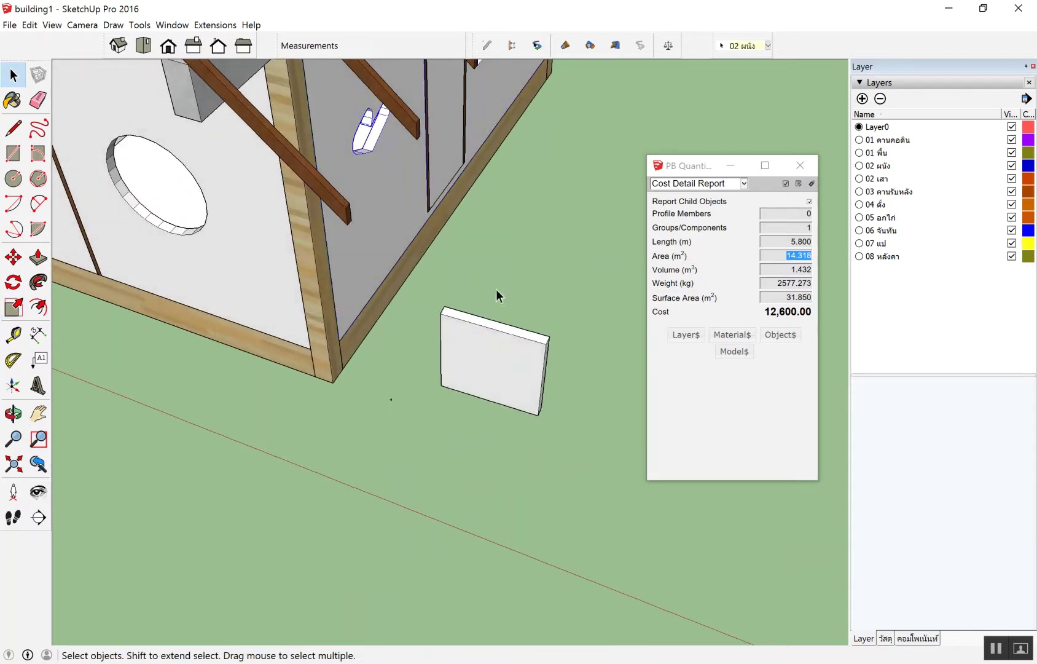
left_click(444, 379)
key("Delete")
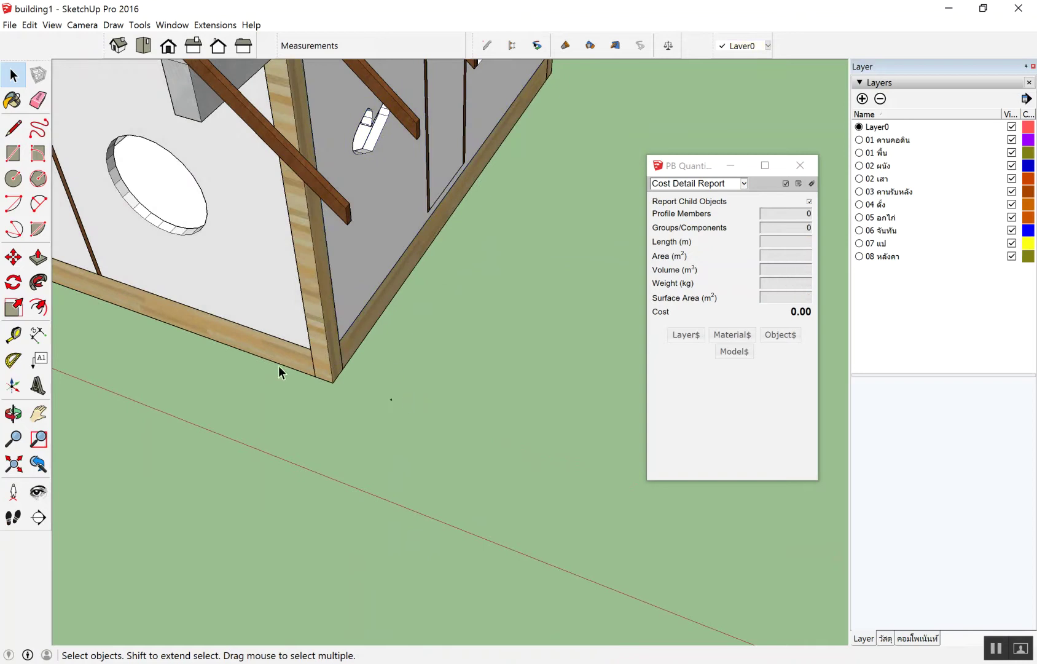
key("w")
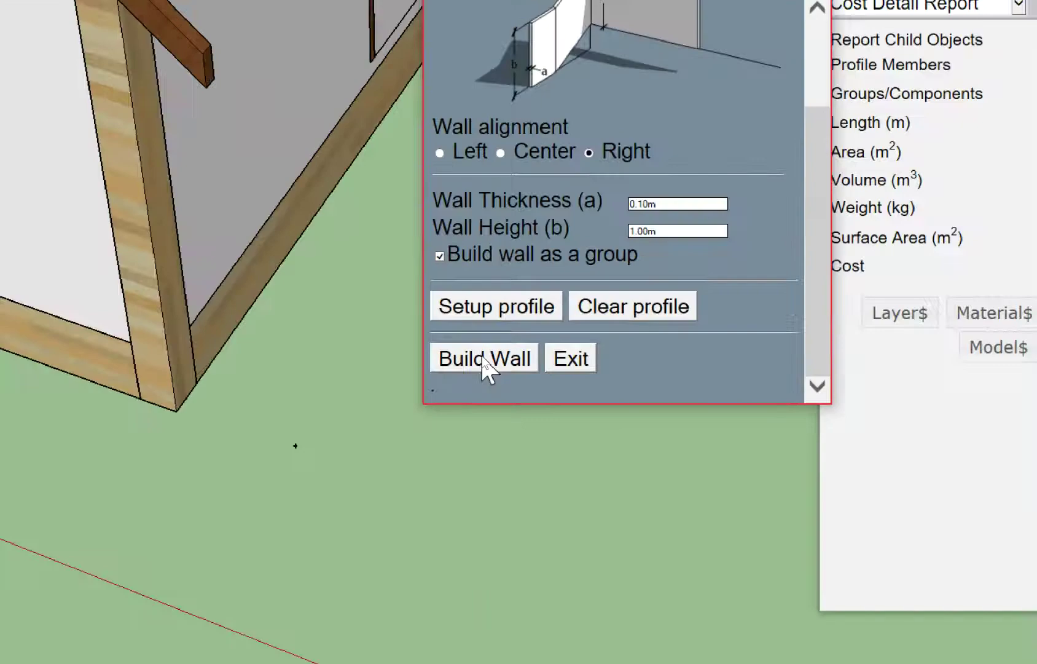
Step: Place two separate 1 m walls with Build Wall at ground points near the house corner
left_click(482, 356)
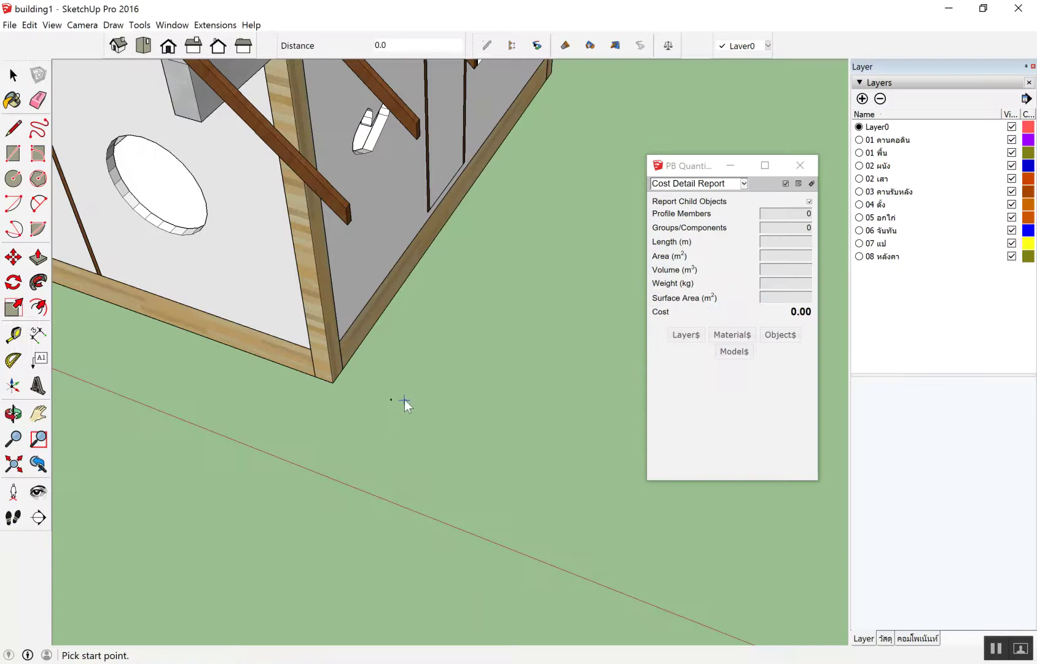
left_click(404, 399)
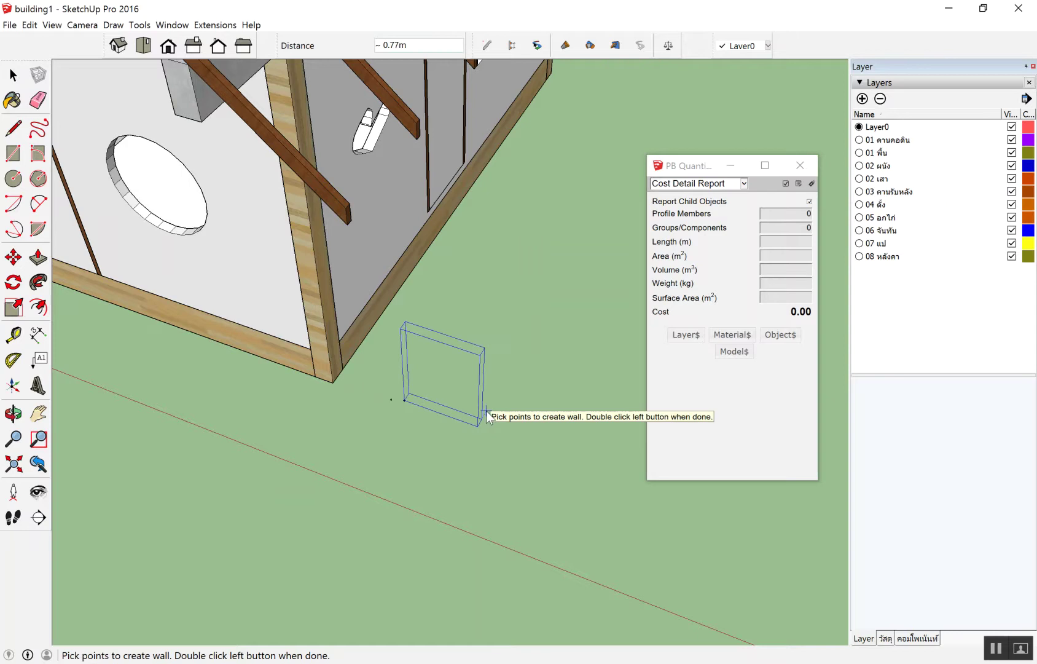
type("1")
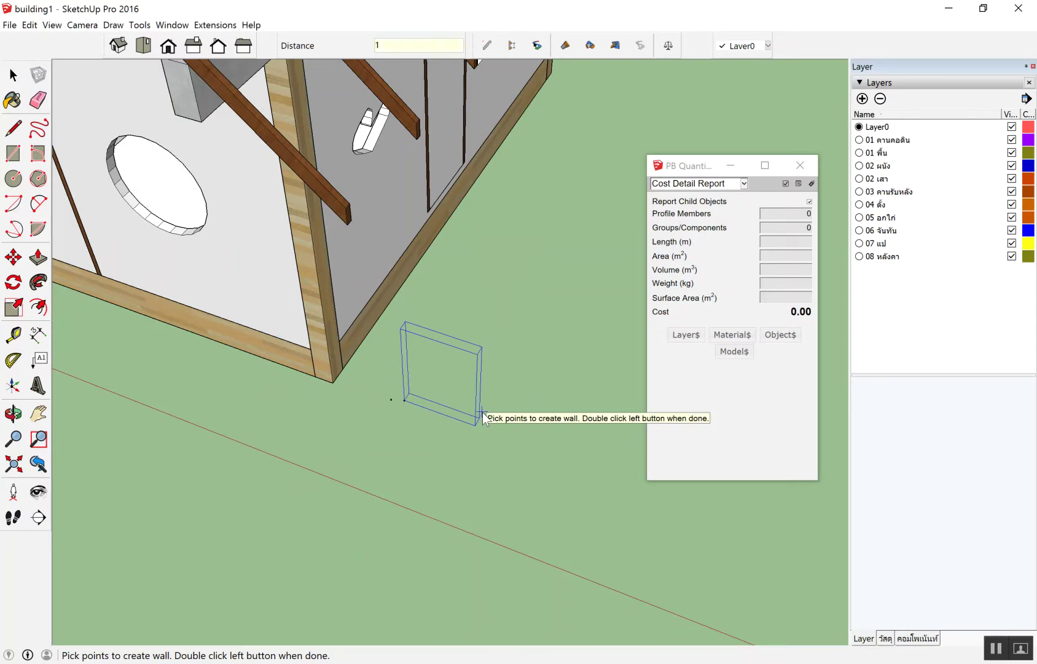
key("Return")
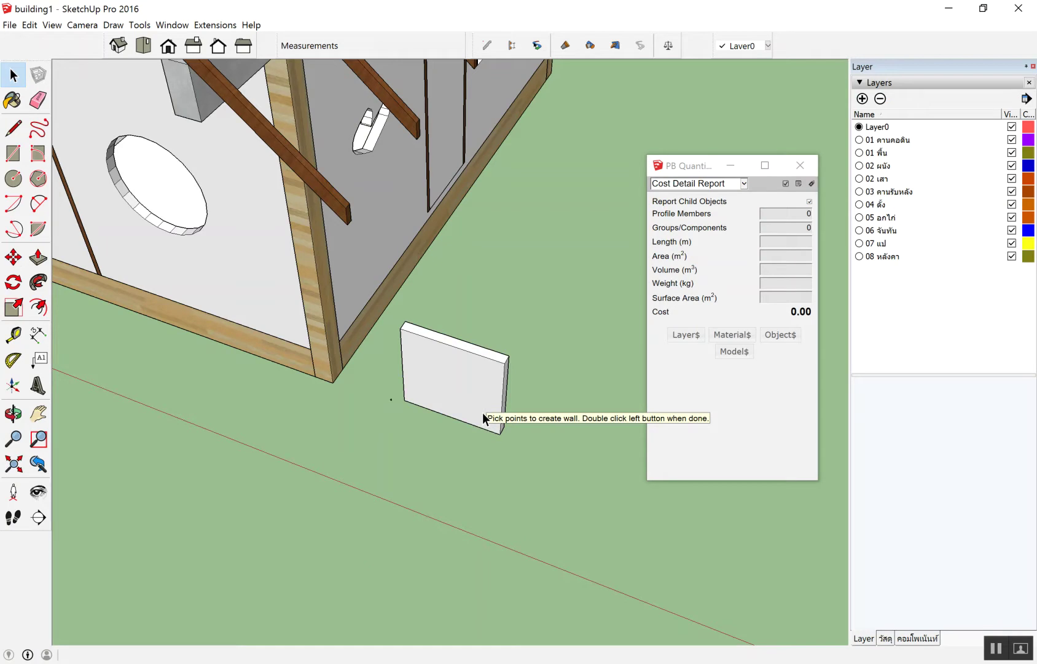
middle_click_drag(377, 392, 470, 400)
scroll(378, 443, "up", 2)
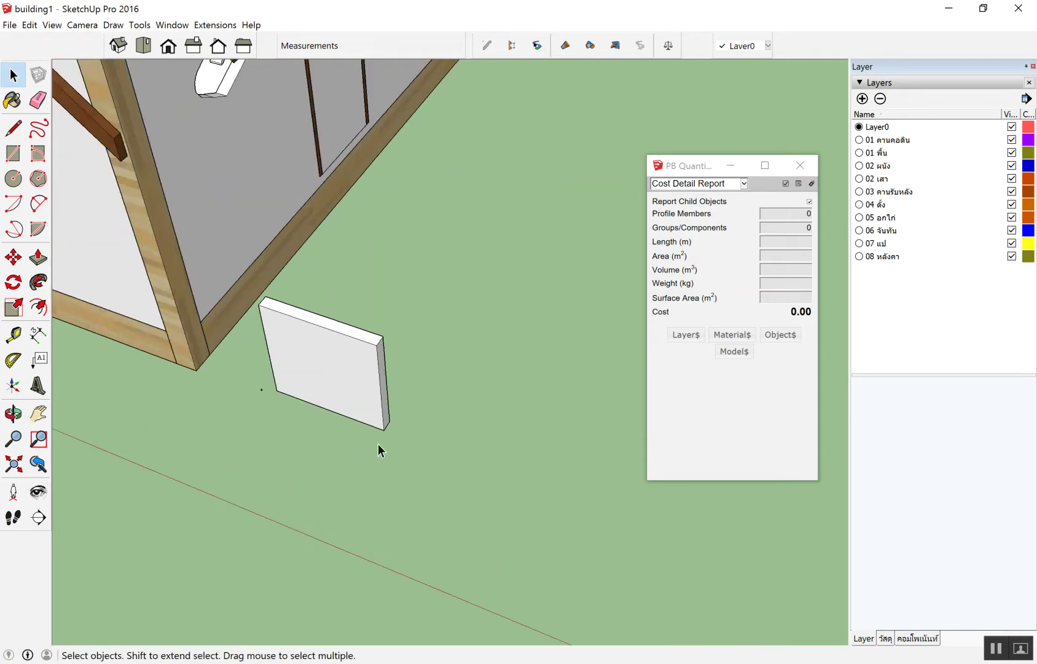
scroll(508, 341, "down", 2)
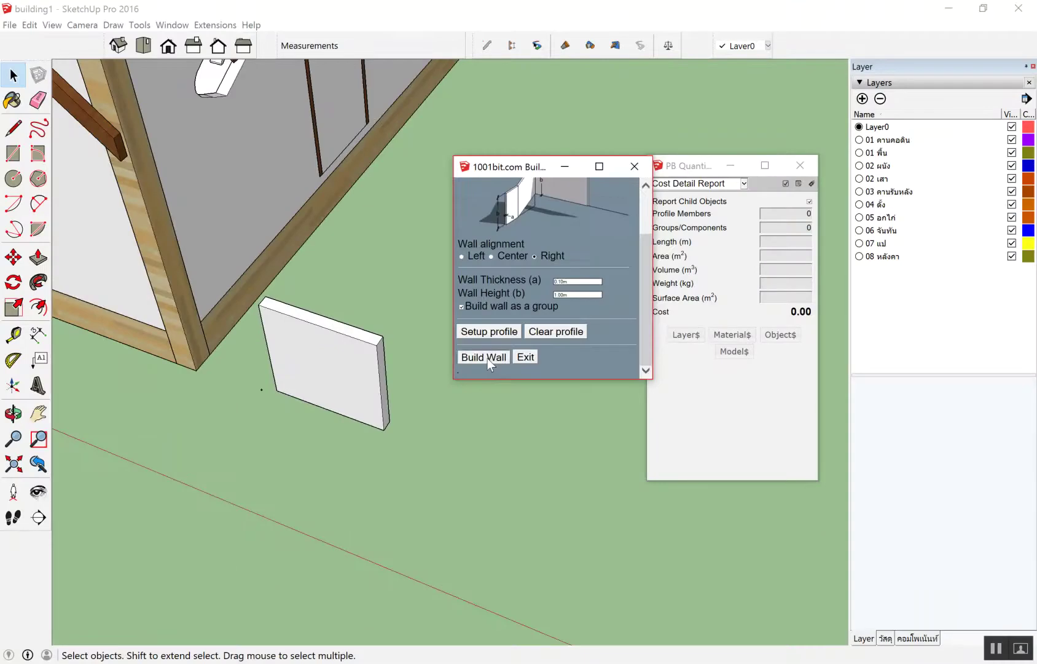
left_click(485, 357)
left_click(417, 441)
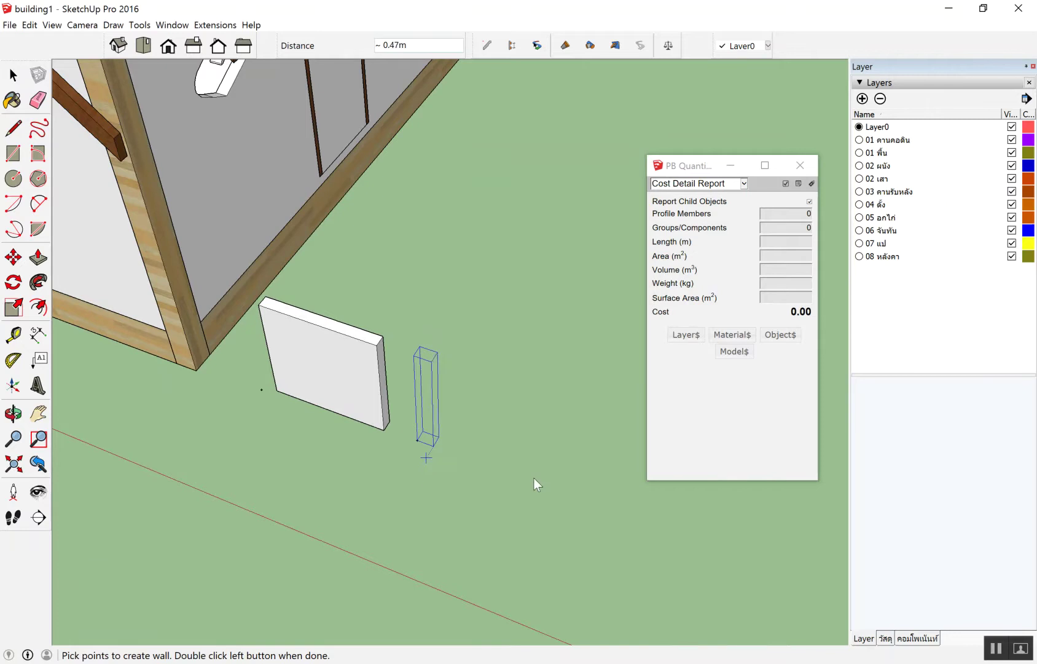
type("1")
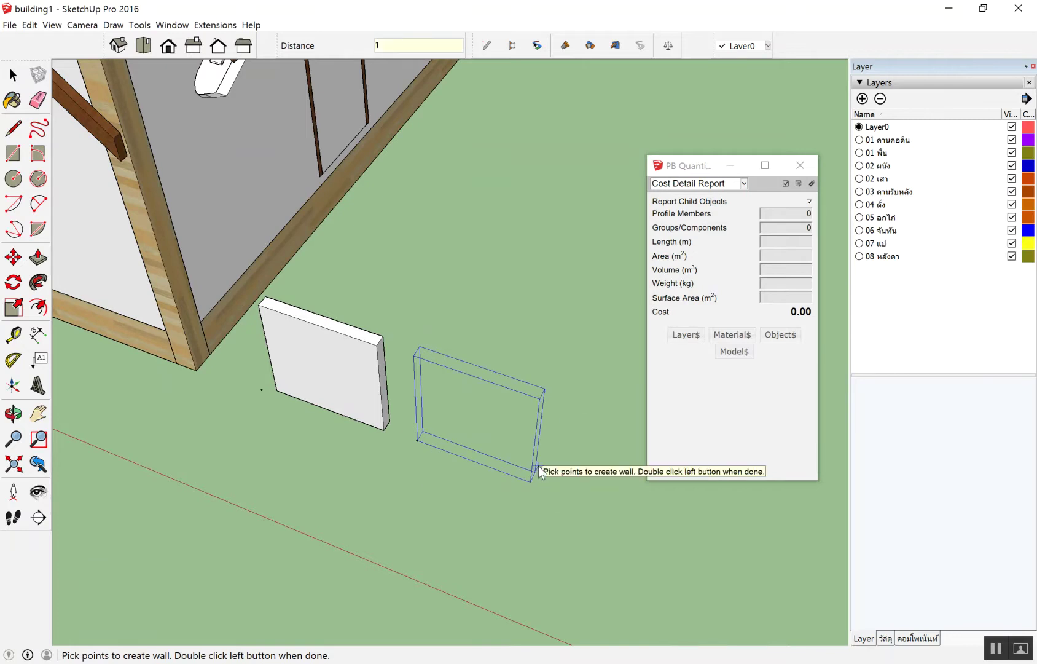
key("Return")
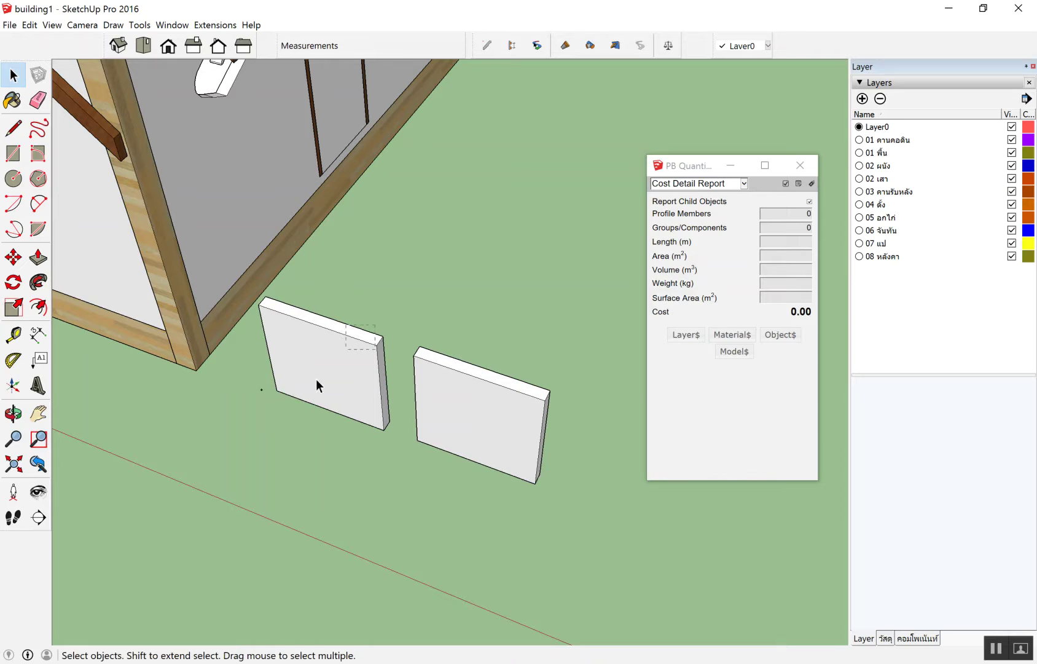
Step: Delete the first test wall and put the second on the 02 ผนัง layer
left_click(316, 380)
key("Delete")
left_click(488, 394)
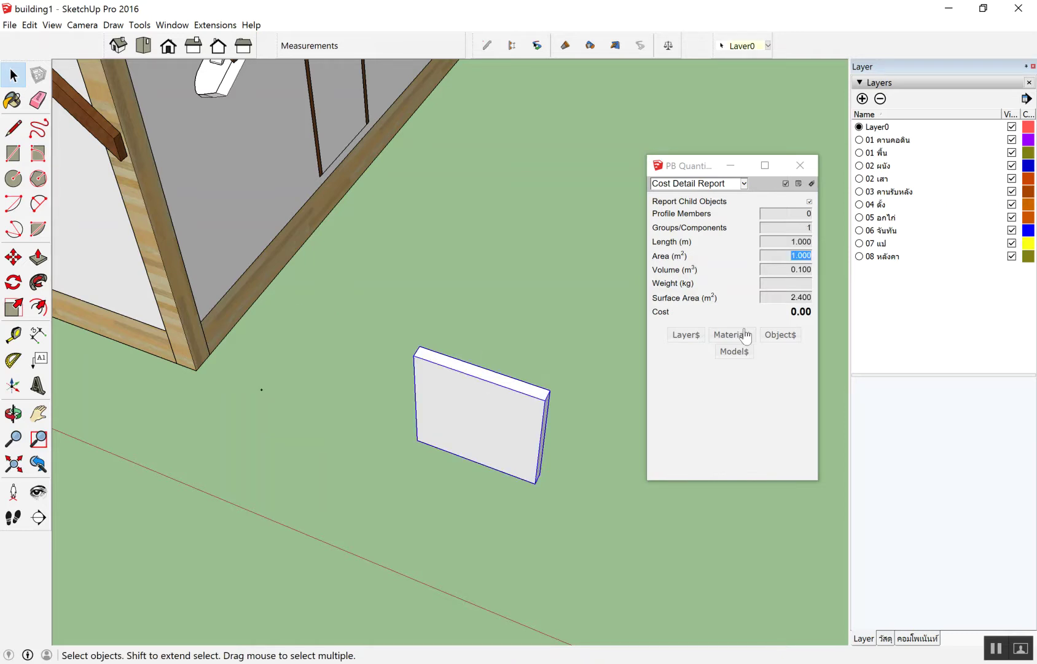
left_click(563, 323)
left_click(467, 460)
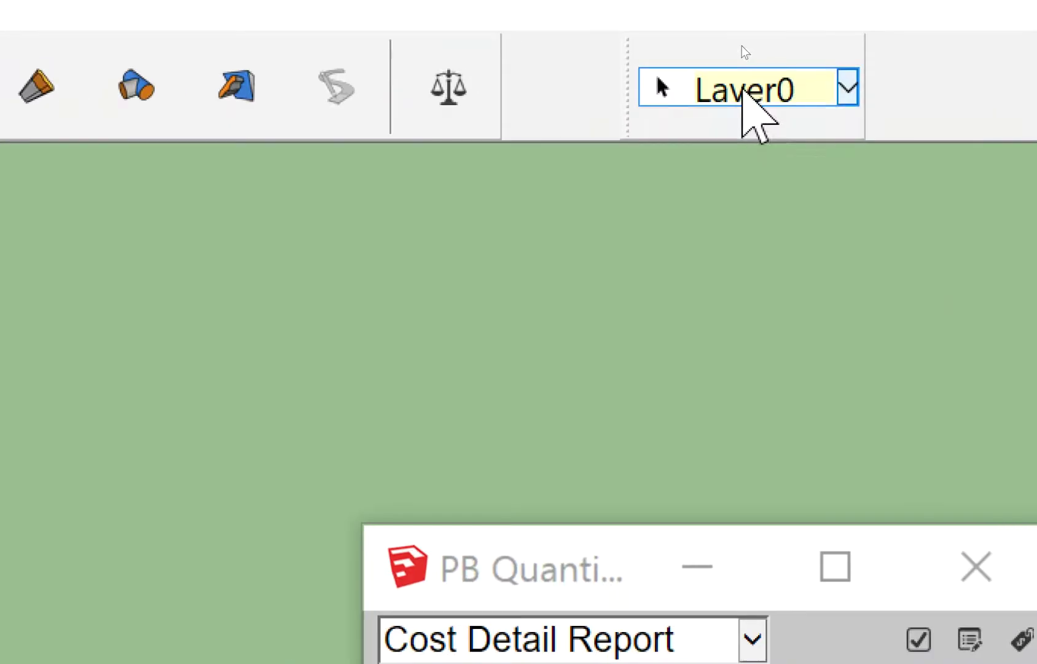
left_click(743, 92)
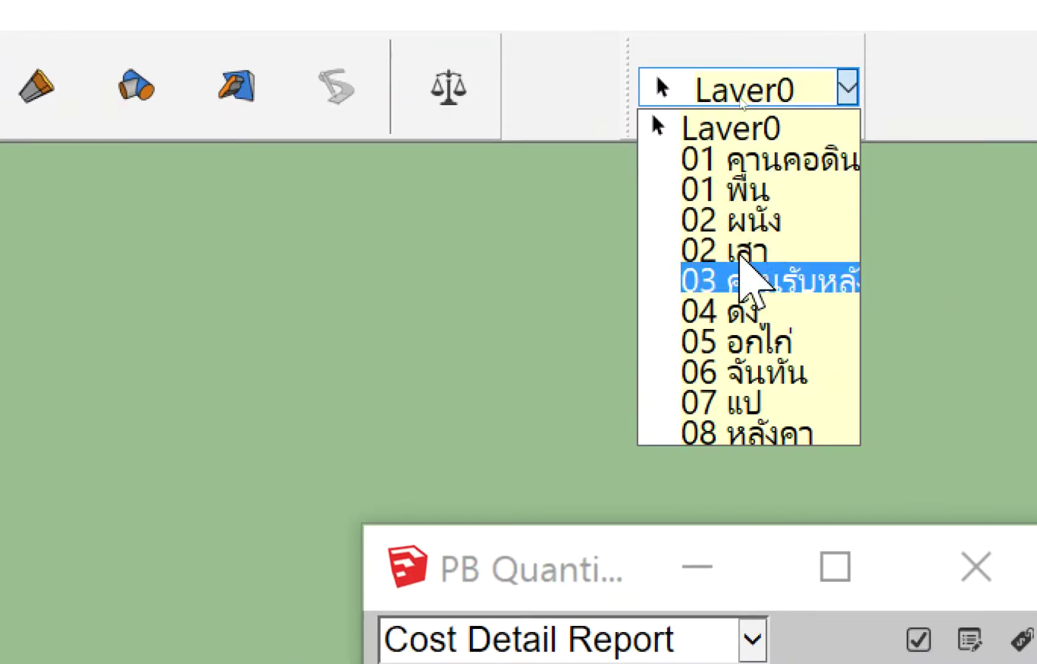
left_click(760, 227)
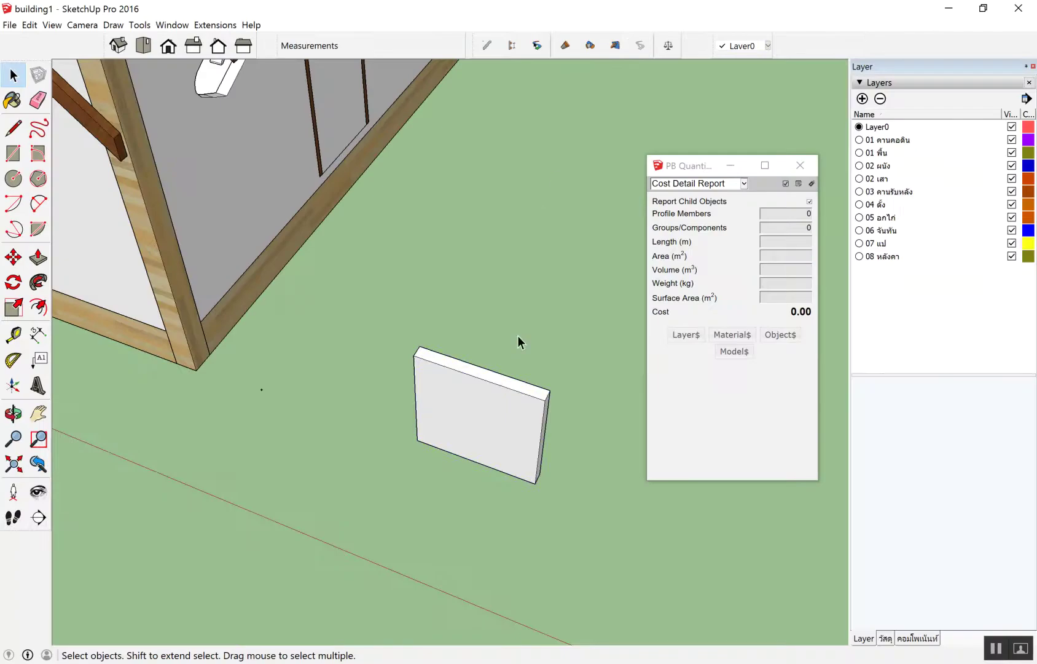
Step: Check the wall's 880.00 cost breakdown in PB Cost Inspector, then delete the wall
left_click(490, 422)
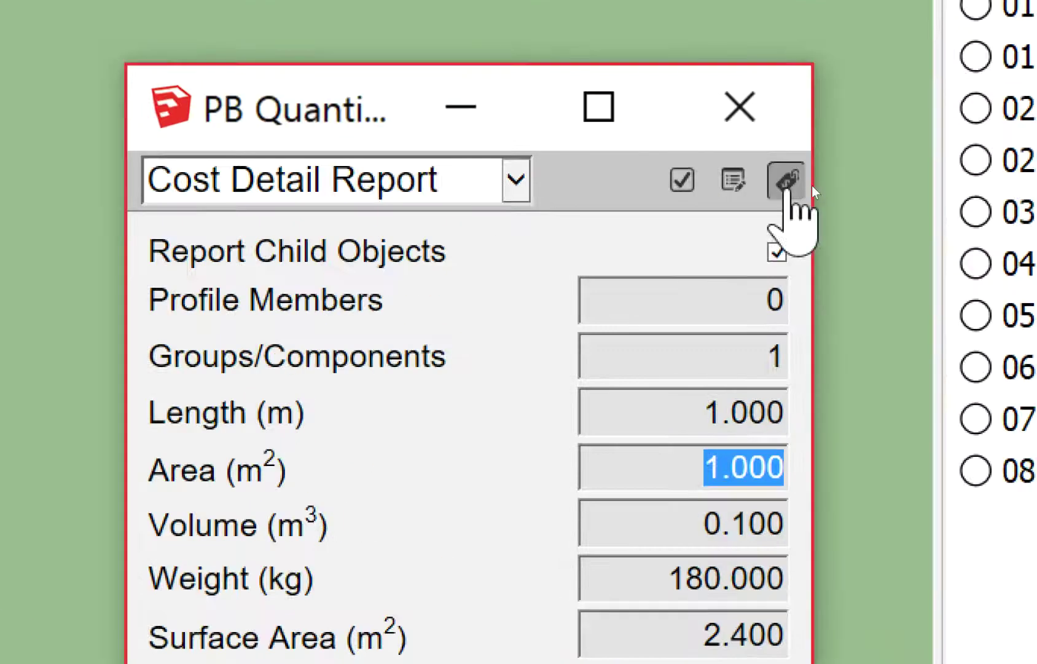
left_click(786, 180)
left_click(461, 393)
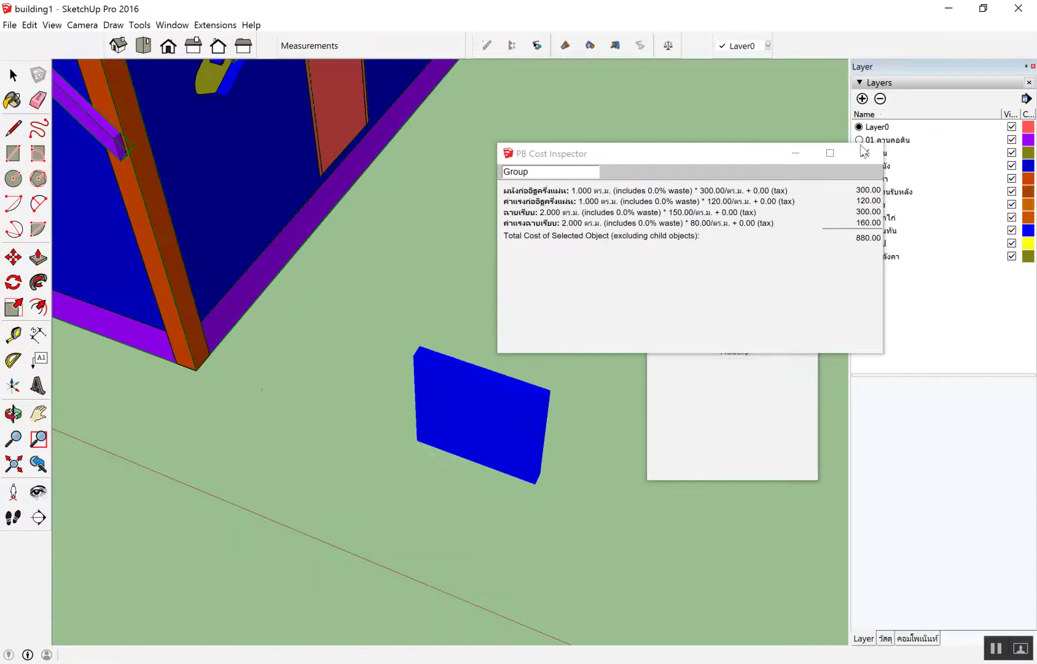
left_click(865, 153)
mouse_move(582, 292)
middle_mouse_down()
mouse_move(513, 366)
mouse_move(486, 358)
mouse_move(503, 339)
mouse_move(480, 358)
mouse_move(524, 293)
middle_mouse_up()
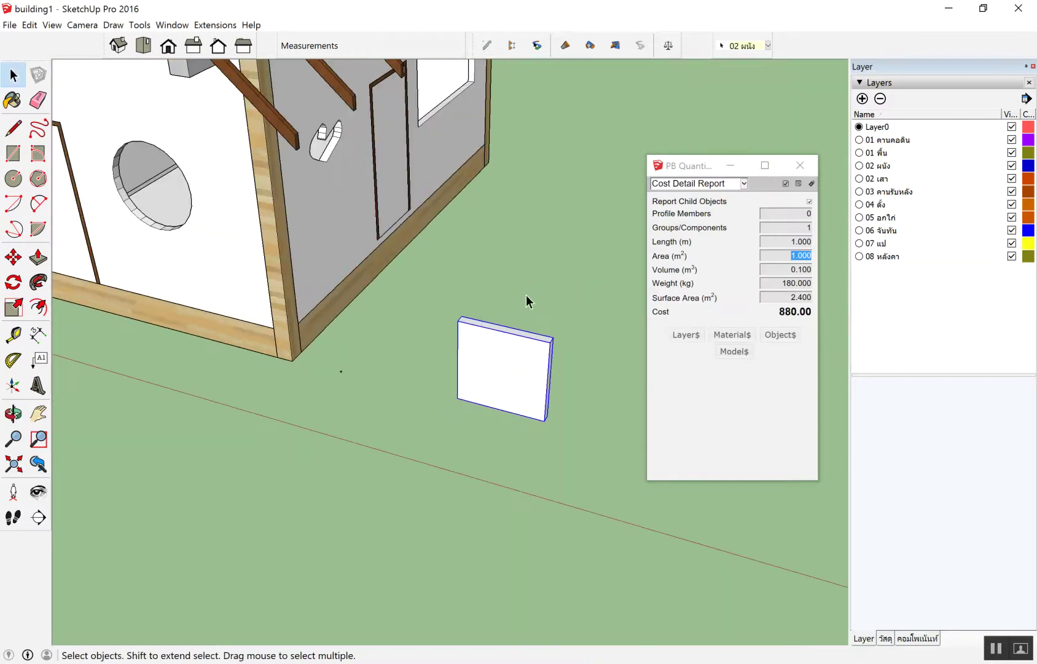
key("Delete")
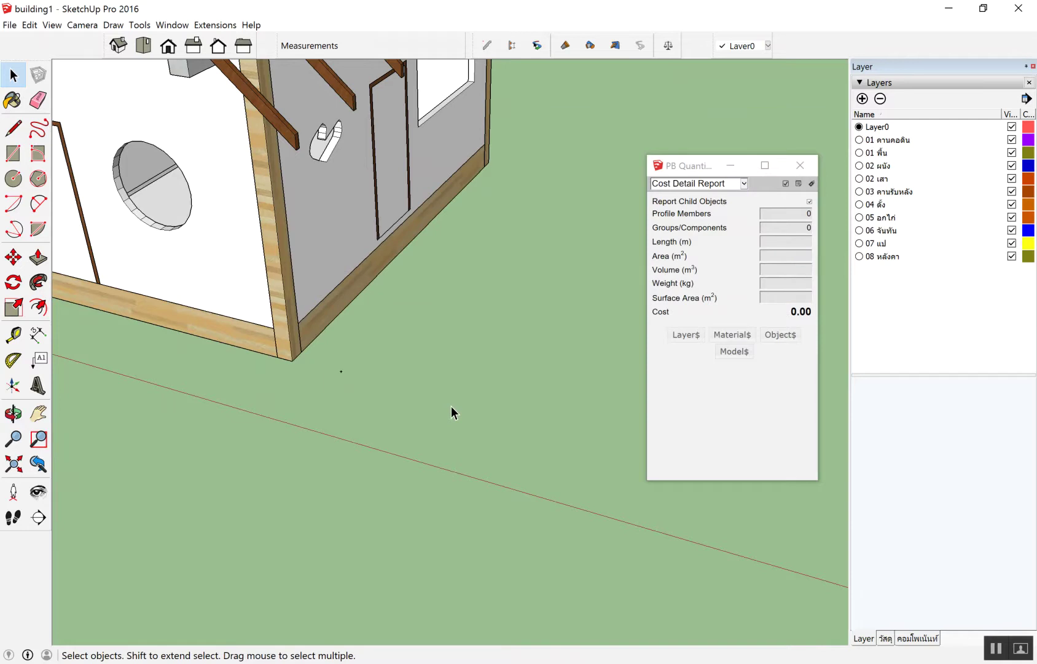
scroll(447, 407, "down", 5)
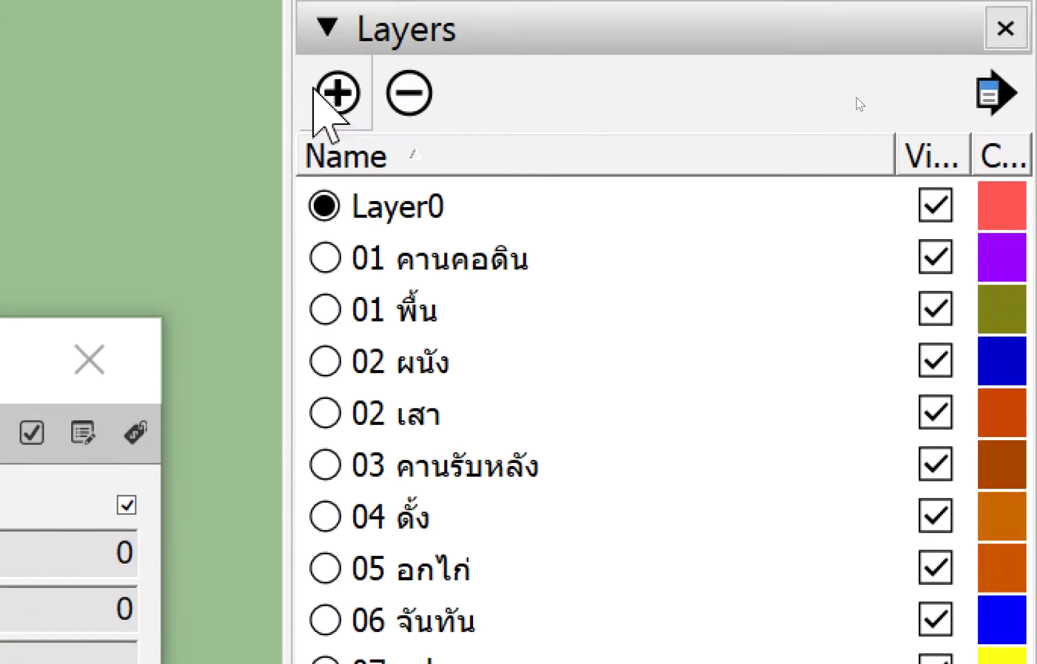
Step: Add a layer named 02 เซี้ยม in the Layers panel and select it
left_click(320, 95)
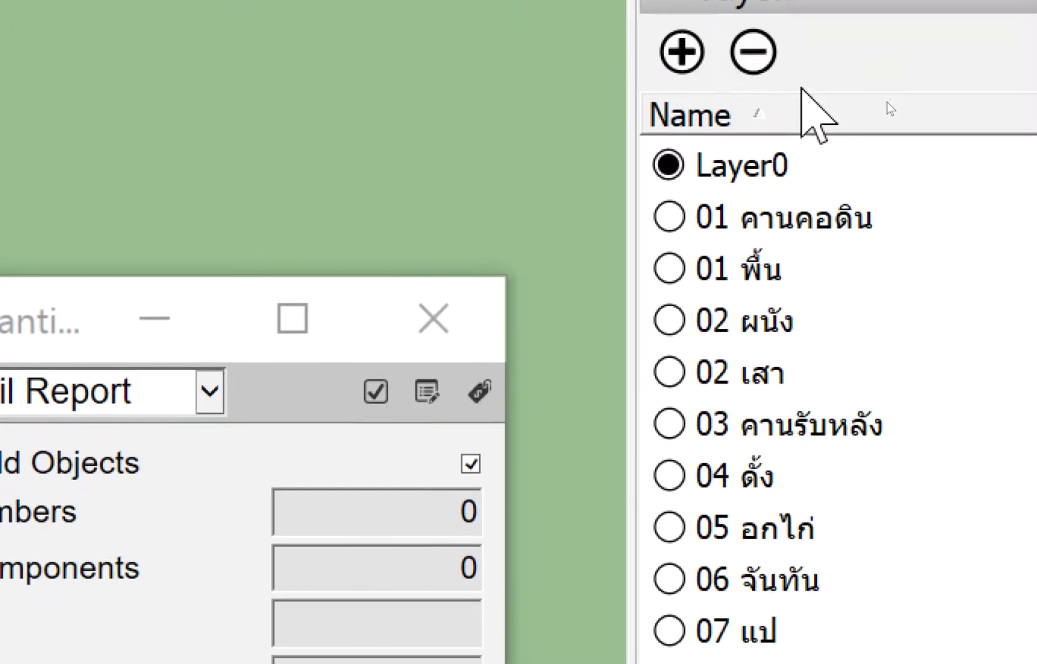
left_click(751, 86)
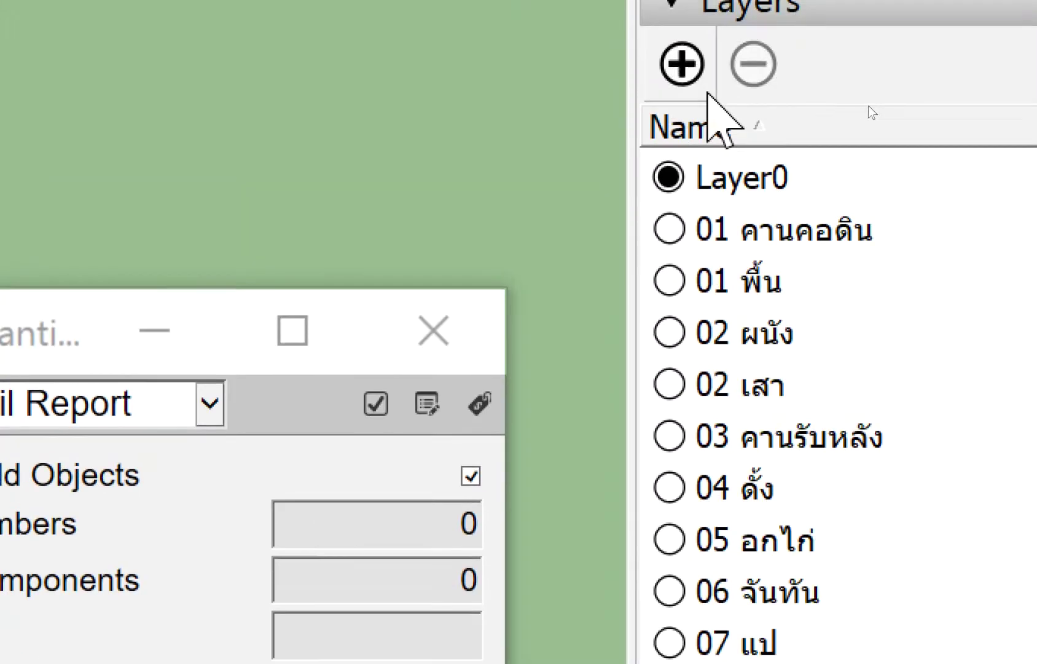
left_click(679, 83)
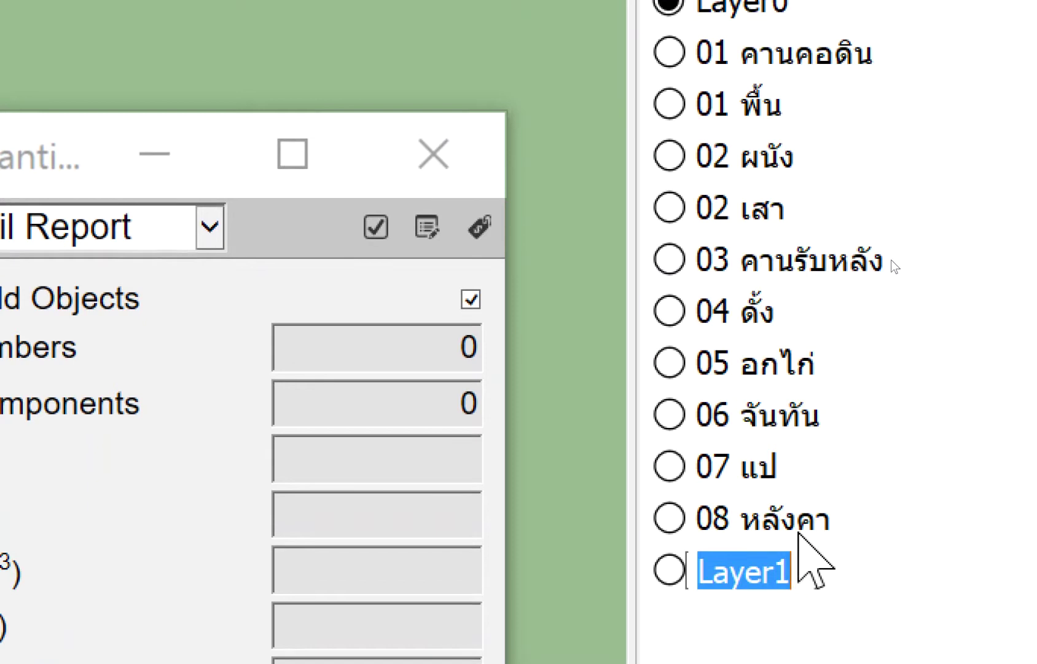
type("0")
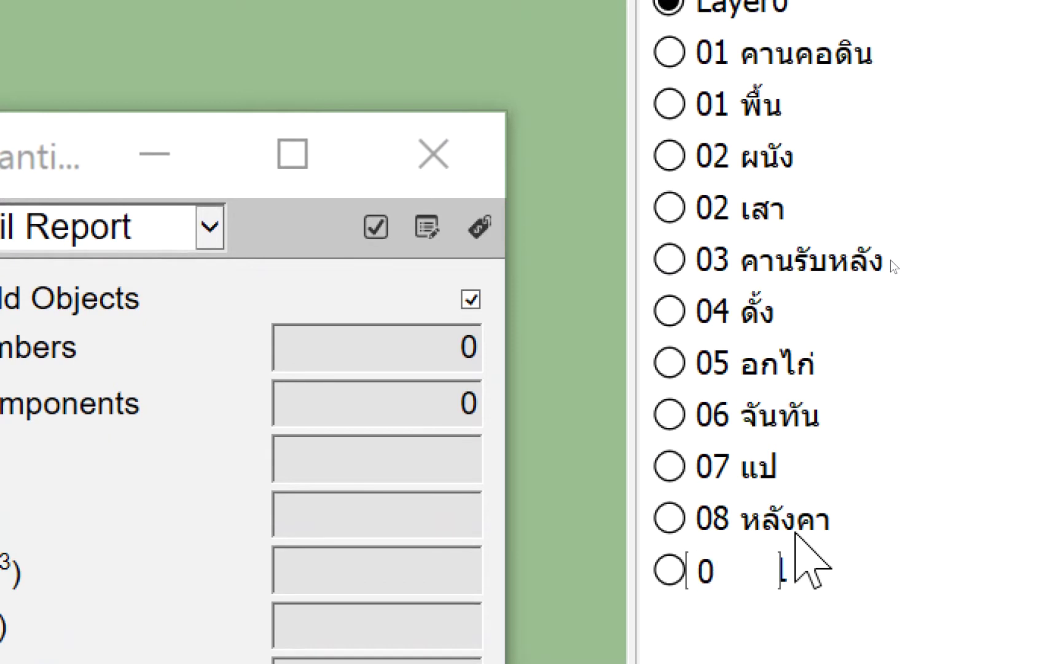
type("2 ณ")
key("BackSpace")
key("super+space")
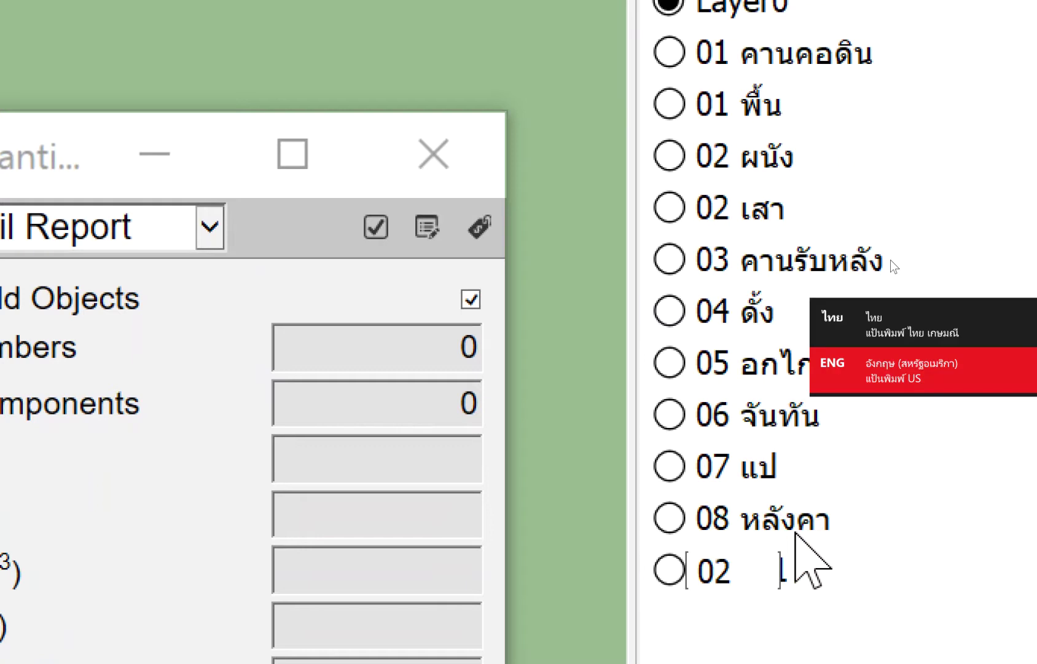
type("เ")
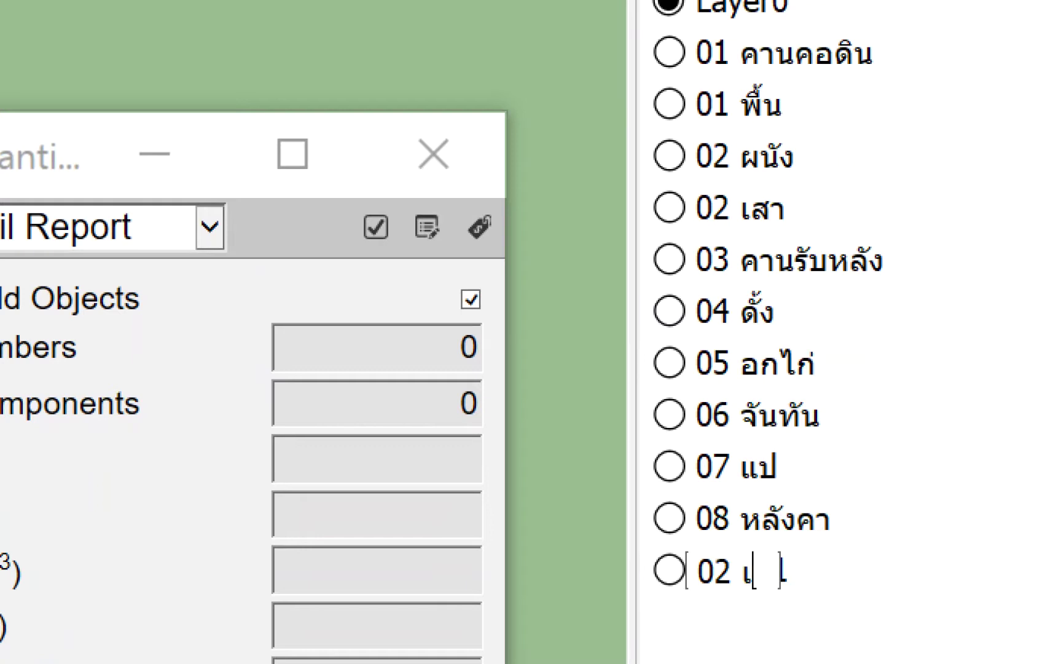
type("ซี้ยน")
key("Return")
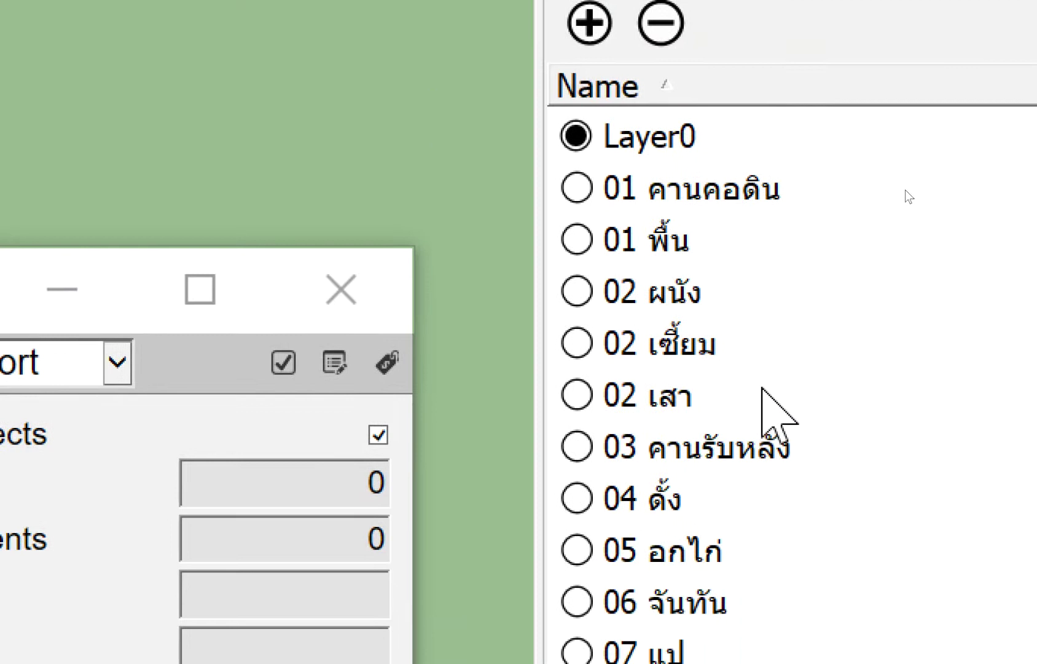
left_click(731, 341)
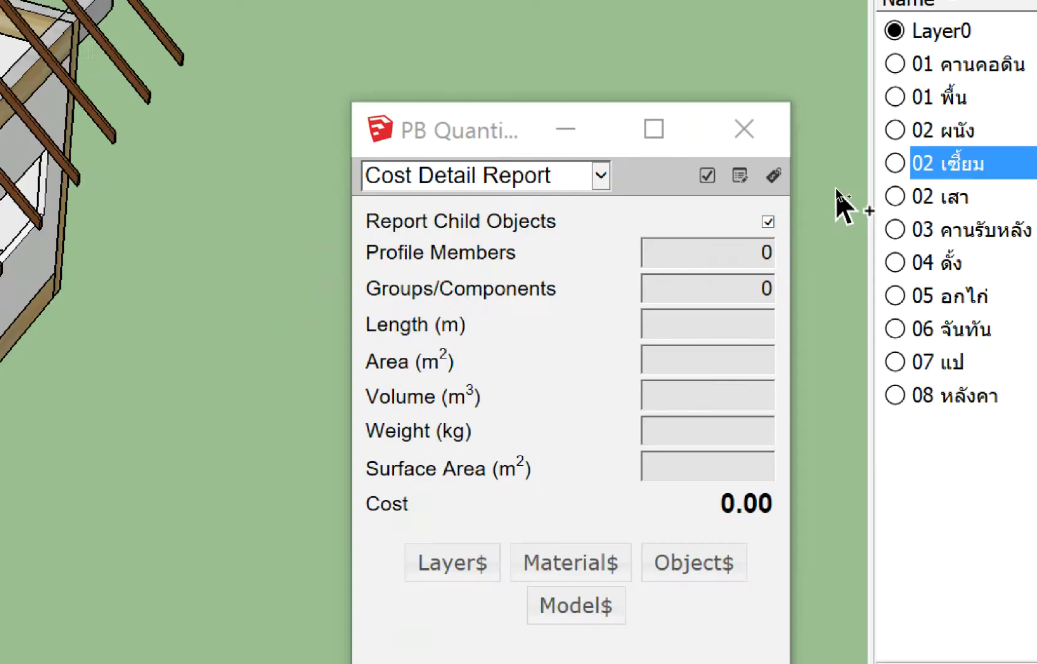
Step: Orbit above both houses and try a 1",1" rectangle, then cancel it
scroll(601, 217, "down", 3)
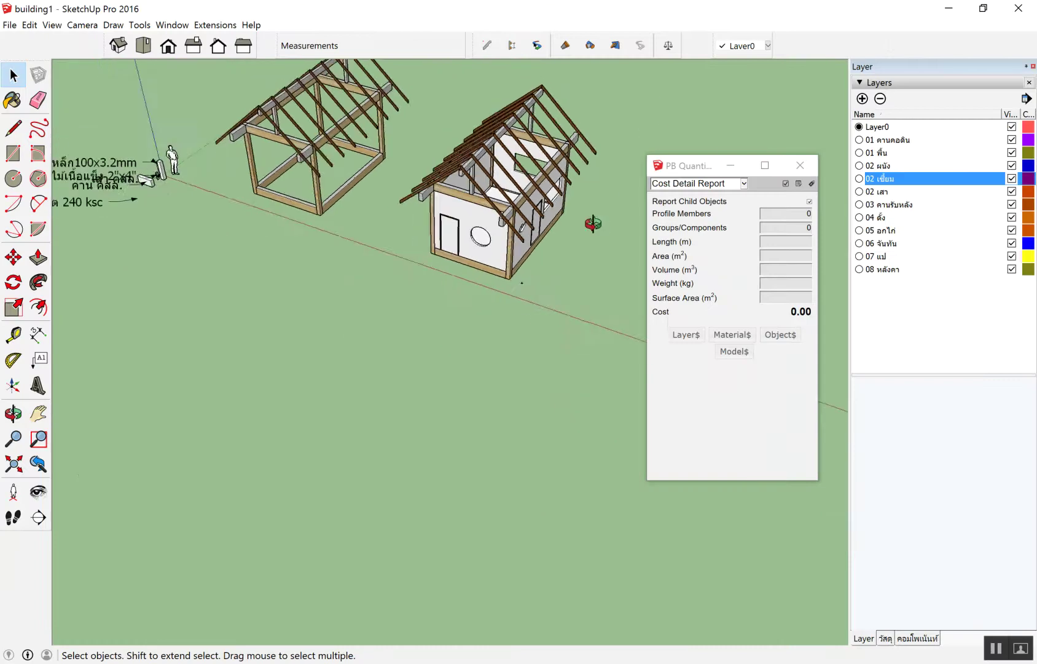
mouse_move(608, 210)
middle_mouse_down()
mouse_move(278, 114)
mouse_move(191, 205)
middle_mouse_up()
scroll(191, 206, "up", 2)
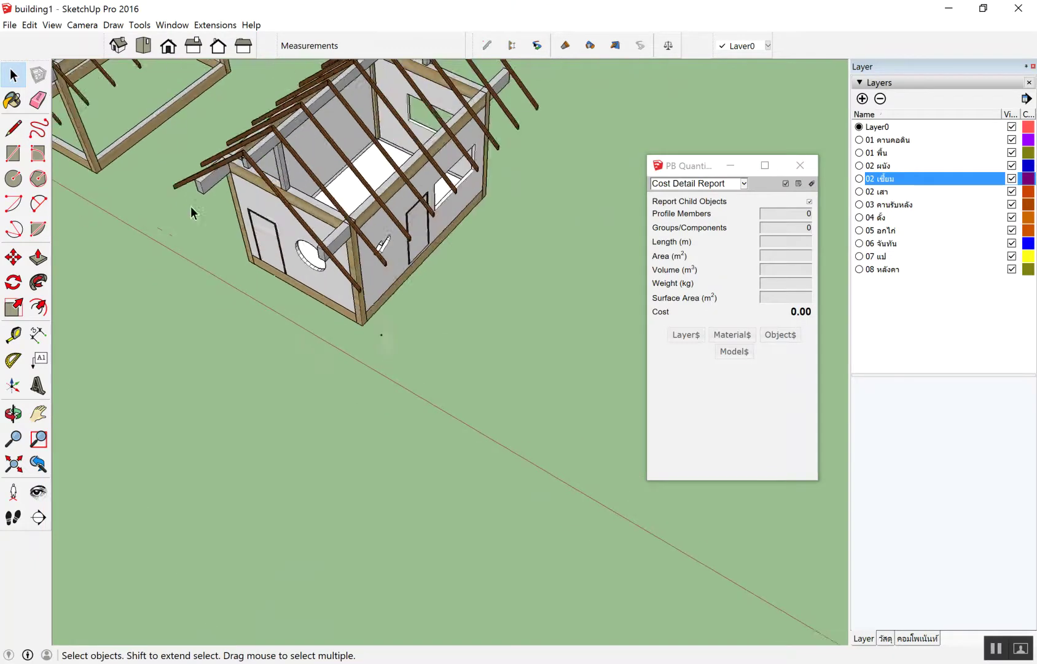
scroll(191, 205, "up", 1)
scroll(328, 309, "up", 3)
scroll(327, 309, "down", 3)
scroll(365, 426, "up", 3)
scroll(342, 417, "up", 2)
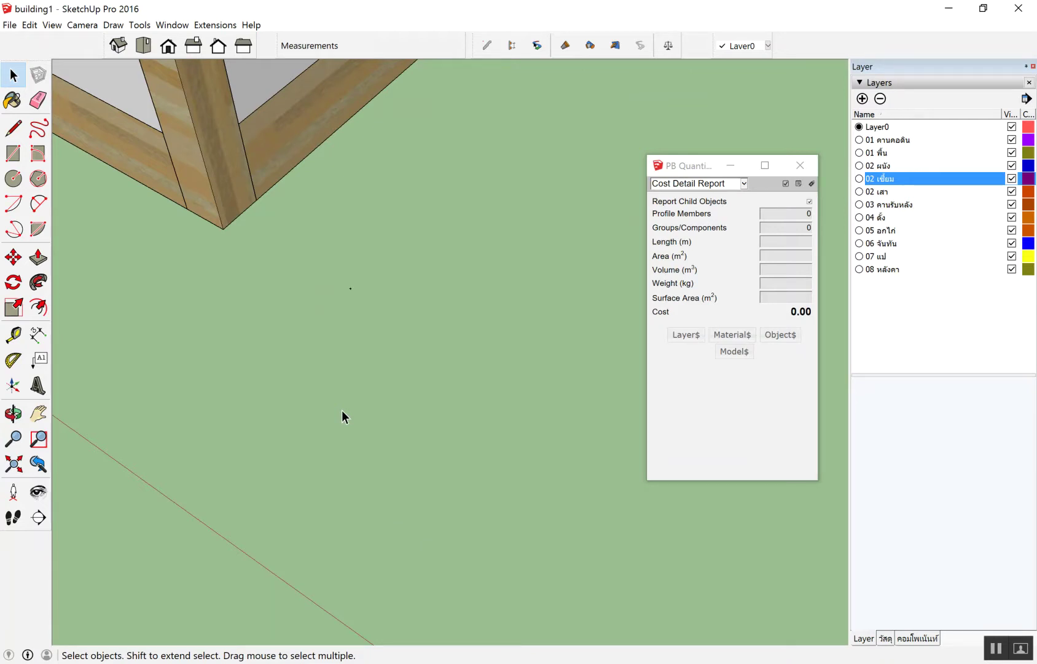
scroll(344, 409, "up", 5)
key("r")
left_click(348, 359)
left_click(510, 324)
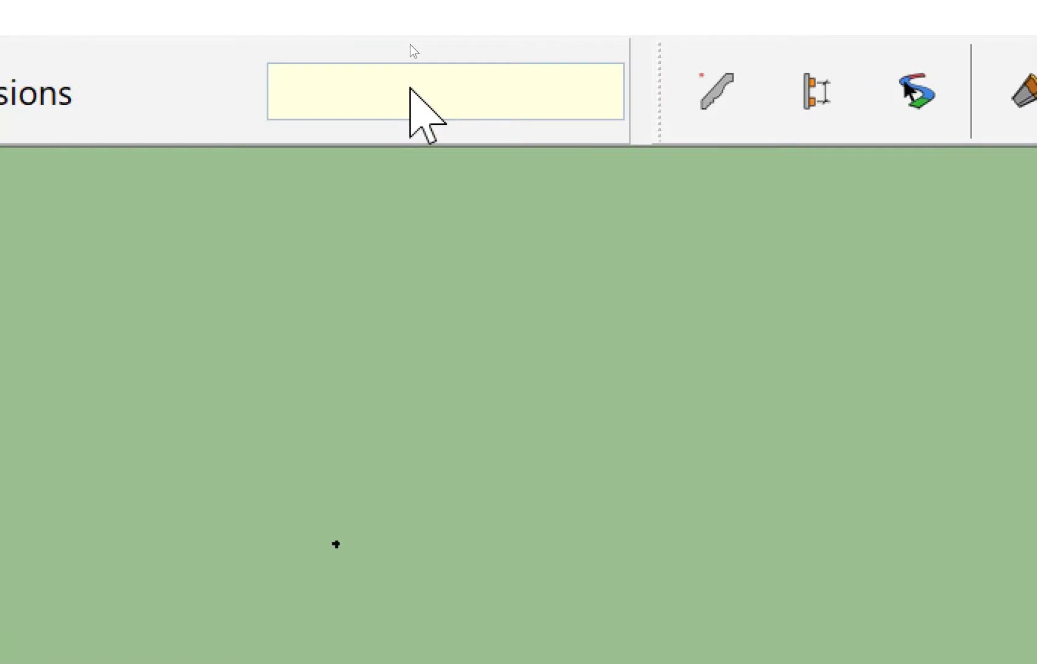
type("1\"")
type(",1")
type("\"")
scroll(336, 297, "up", 3)
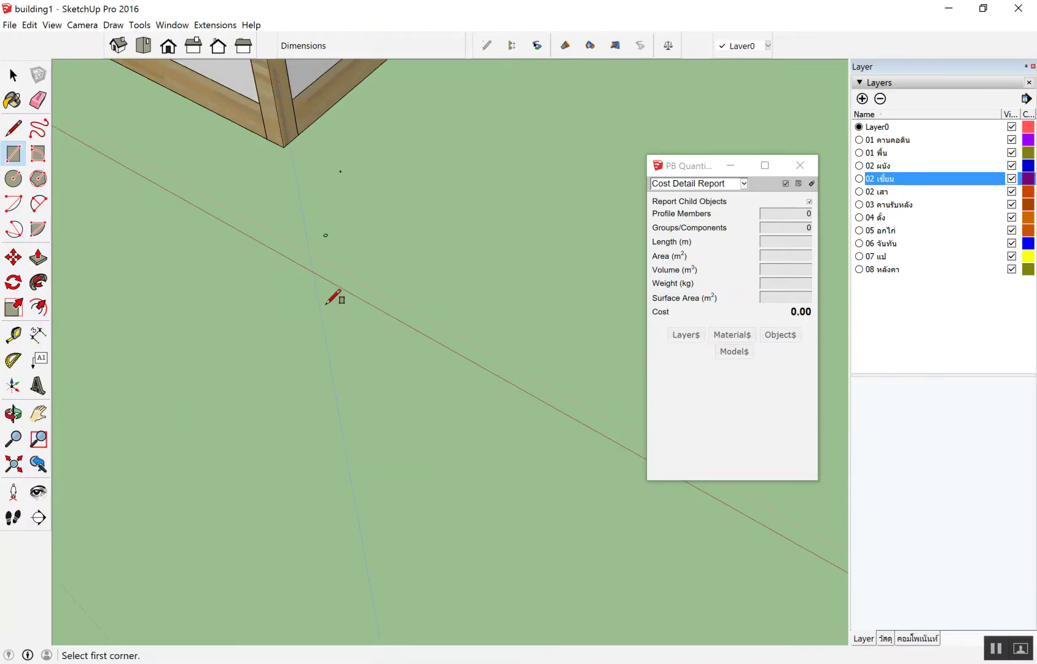
key("space")
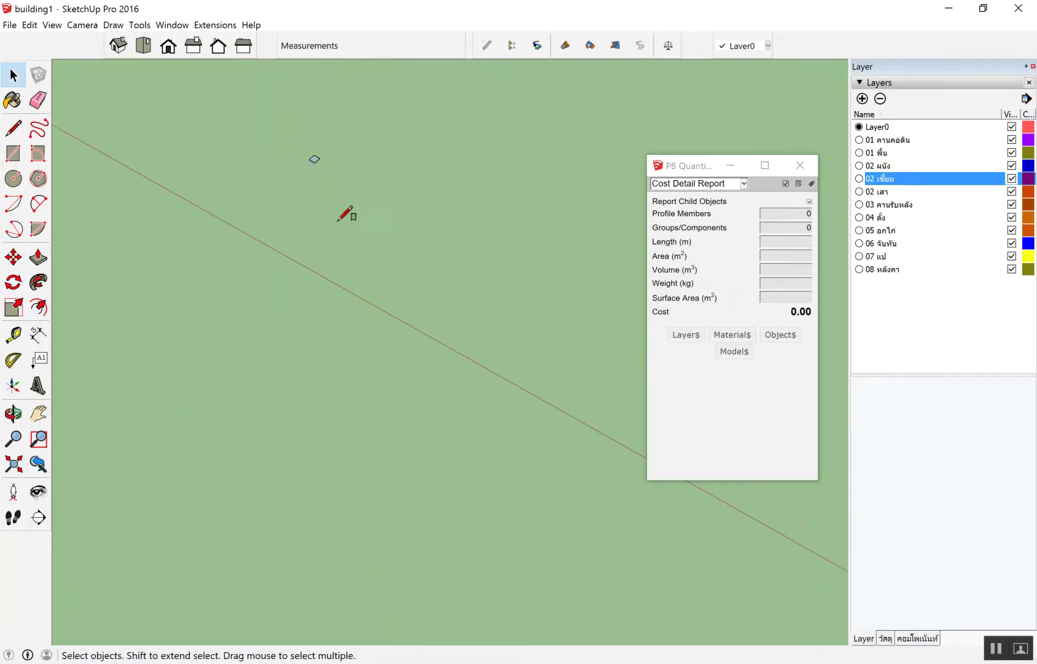
Step: Draw a 1 by 1 inch square face on the ground
key("r")
left_click(339, 221)
left_click(472, 183)
type("1\",")
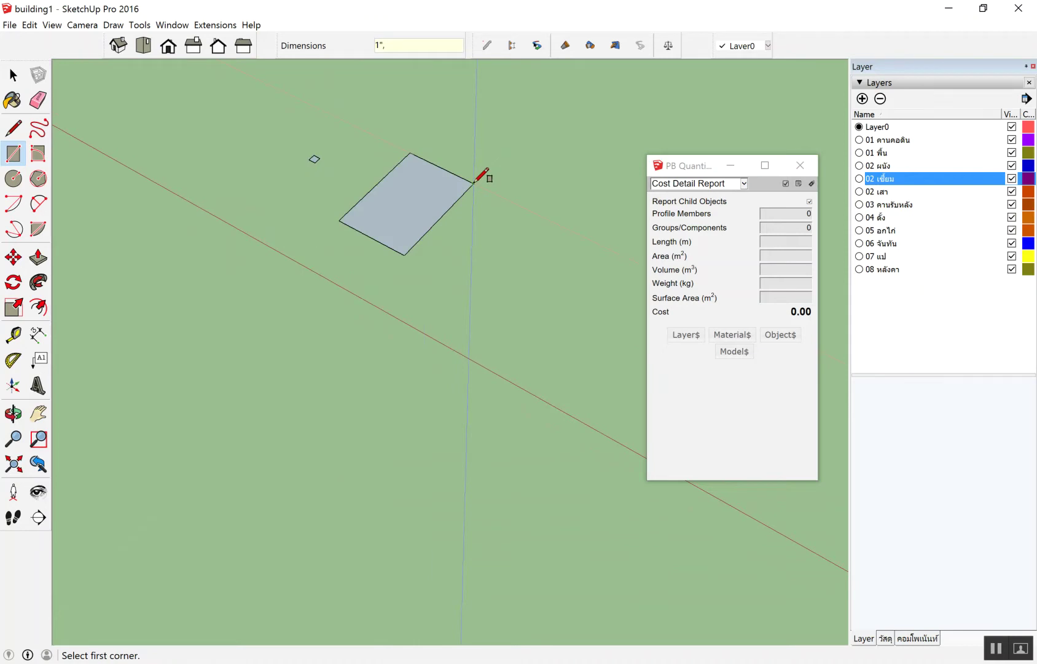
type("\\1")
key("Return")
key("space")
Step: Zoom in on the small square and box-select its face
scroll(283, 148, "up", 4)
scroll(346, 175, "up", 3)
scroll(347, 179, "down", 3)
scroll(417, 282, "down", 1)
scroll(436, 280, "up", 1)
scroll(467, 227, "up", 3)
scroll(442, 184, "down", 3)
scroll(411, 212, "up", 1)
scroll(400, 246, "up", 2)
scroll(408, 276, "up", 2)
scroll(407, 277, "up", 2)
scroll(410, 280, "up", 3)
scroll(402, 291, "up", 1)
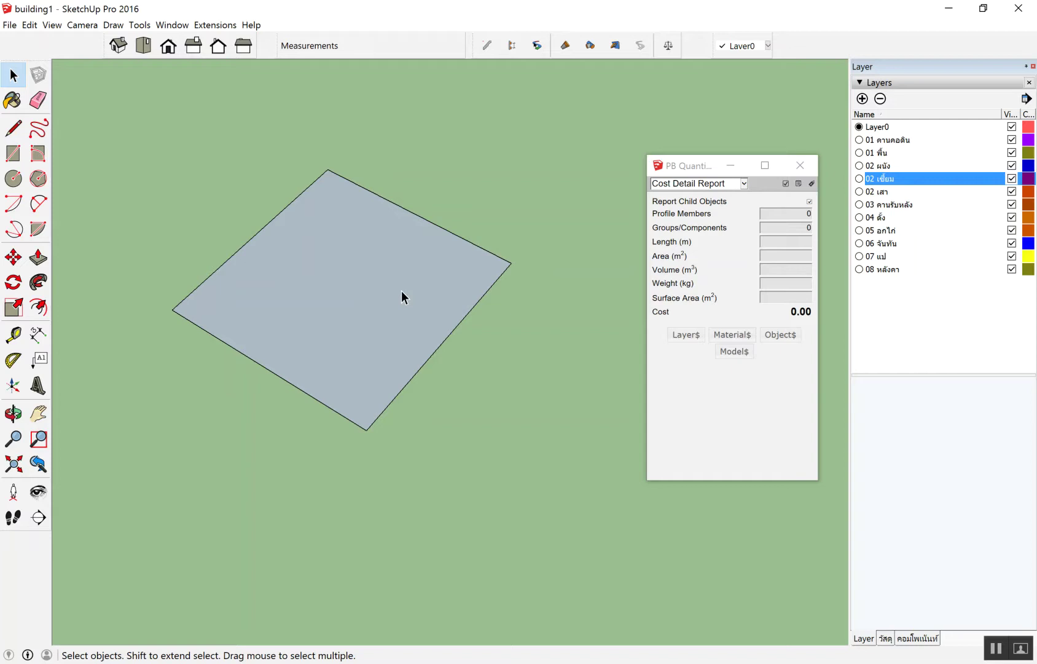
left_click_drag(110, 108, 549, 454)
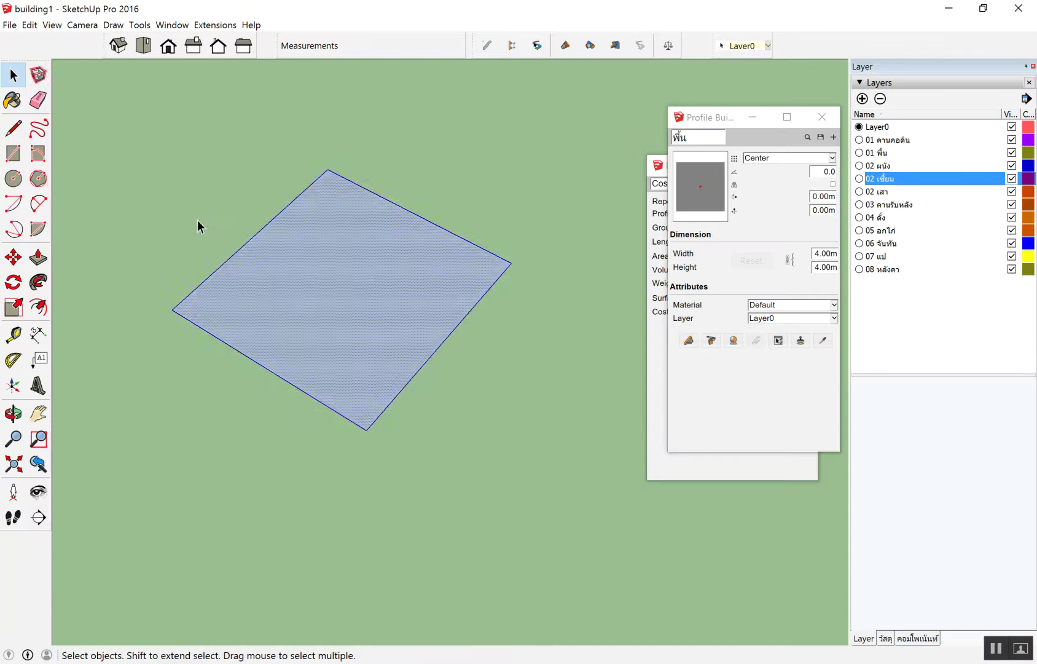
left_click(196, 227)
Step: Create a Profile Builder profile named เซี้ยม from the square face, on layer 02 เซี้ยม
left_click_drag(634, 527, 577, 512)
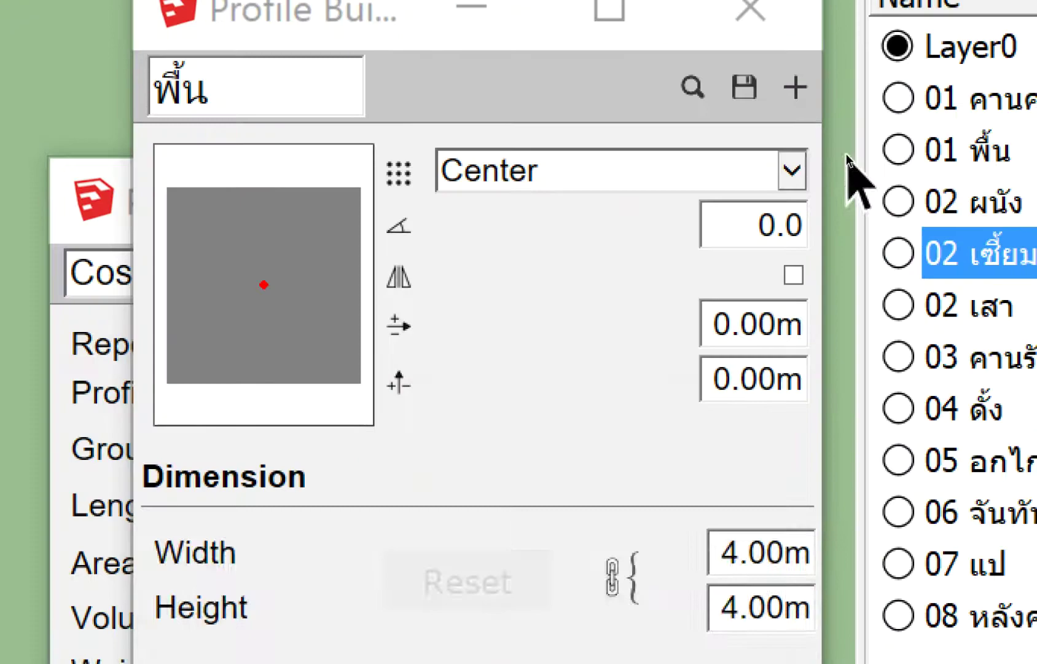
left_click(801, 91)
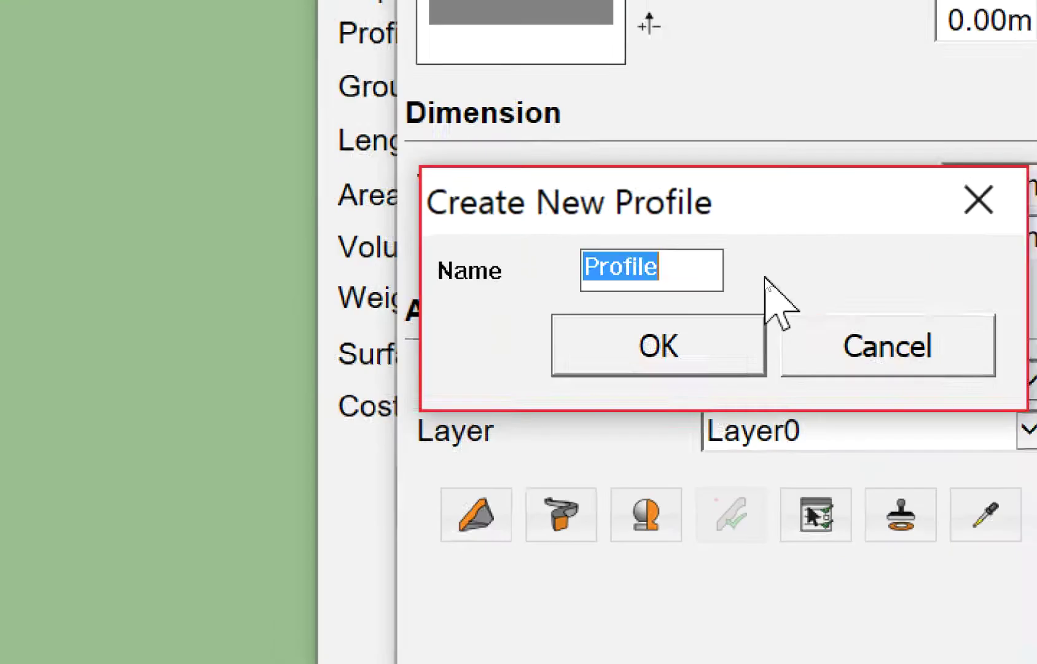
type("g")
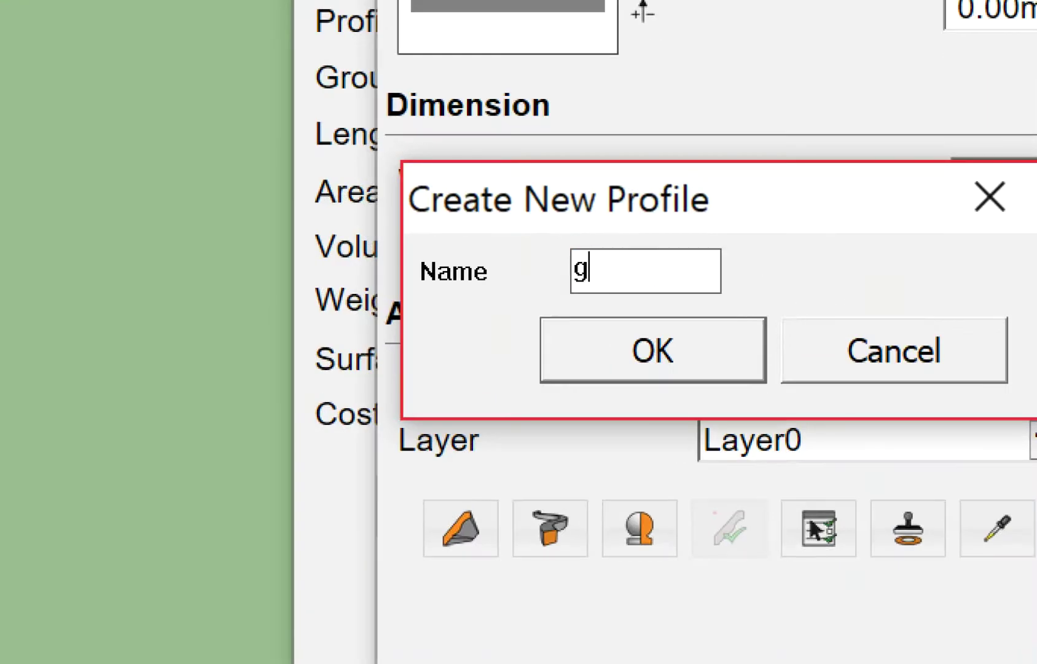
key("BackSpace")
type("l")
type("ชี้ยม")
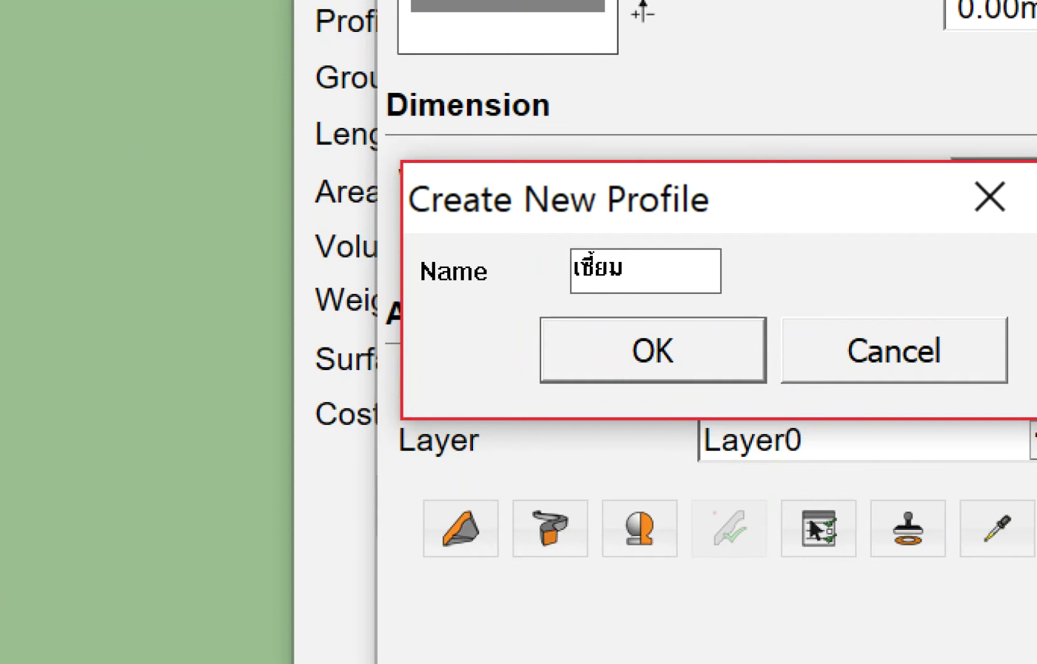
left_click(691, 324)
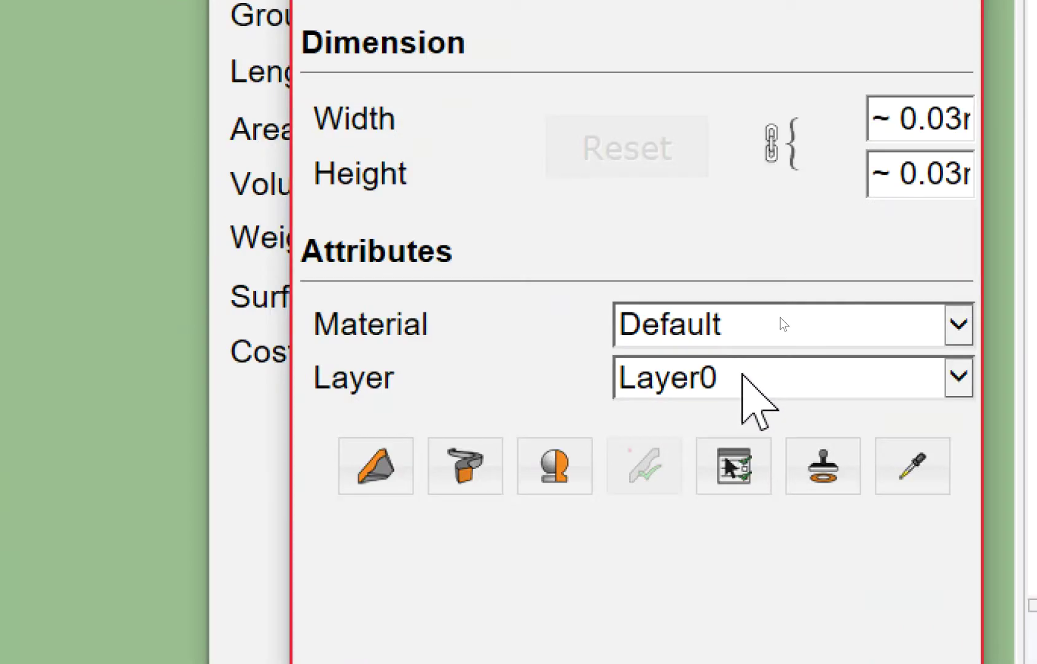
left_click(743, 377)
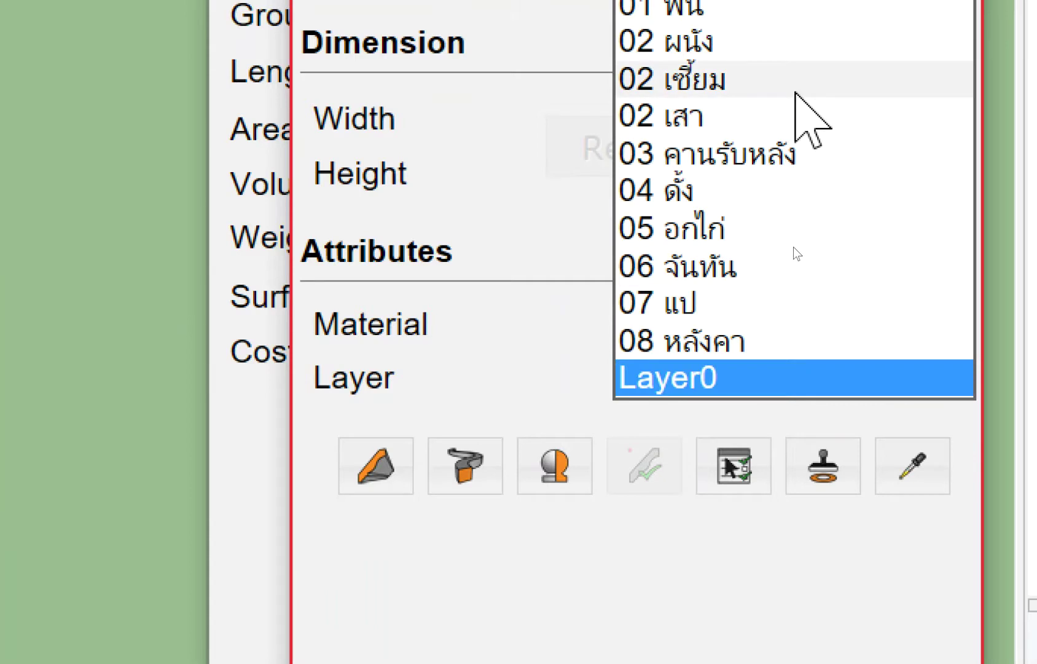
left_click(796, 95)
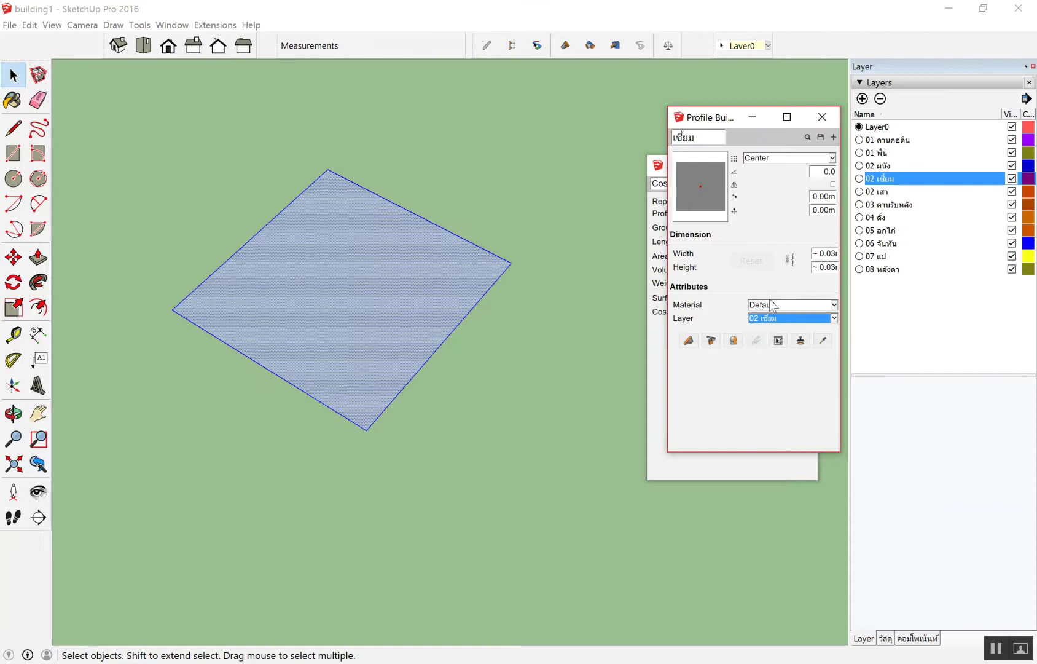
left_click(667, 336)
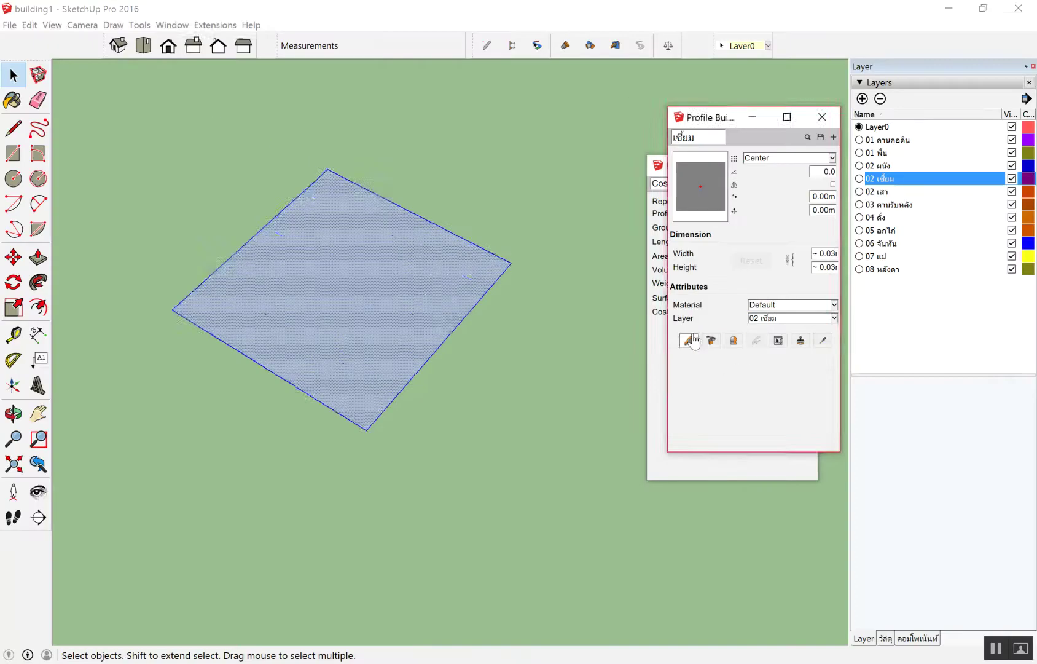
Step: Build a 1 m เซี้ยม member from a ground point and inspect it
scroll(470, 343, "down", 5)
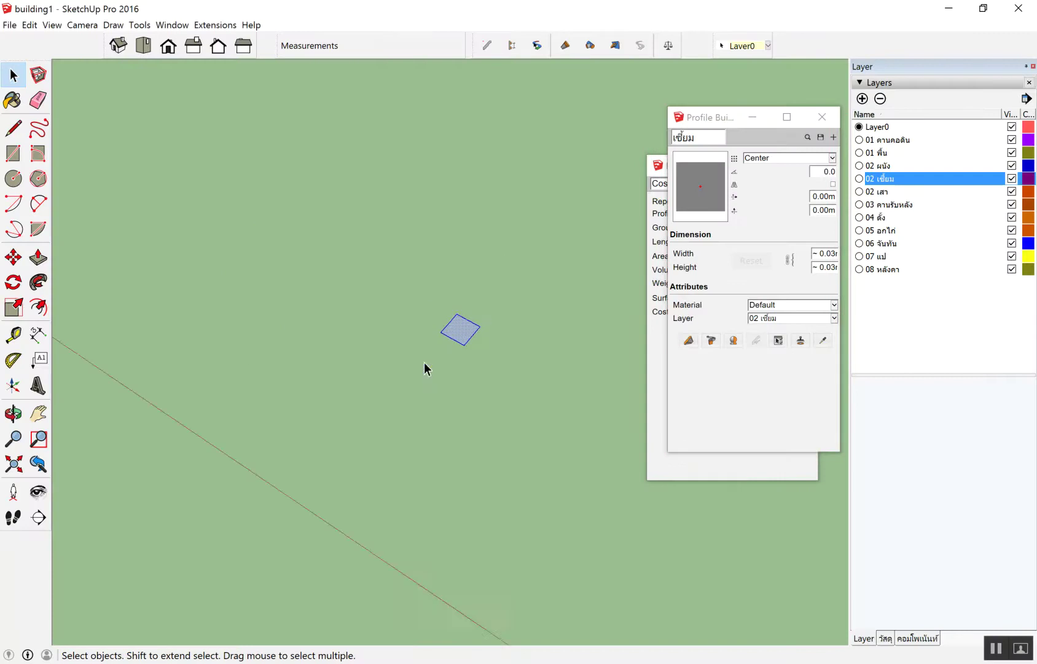
scroll(401, 402, "down", 5)
left_click(689, 339)
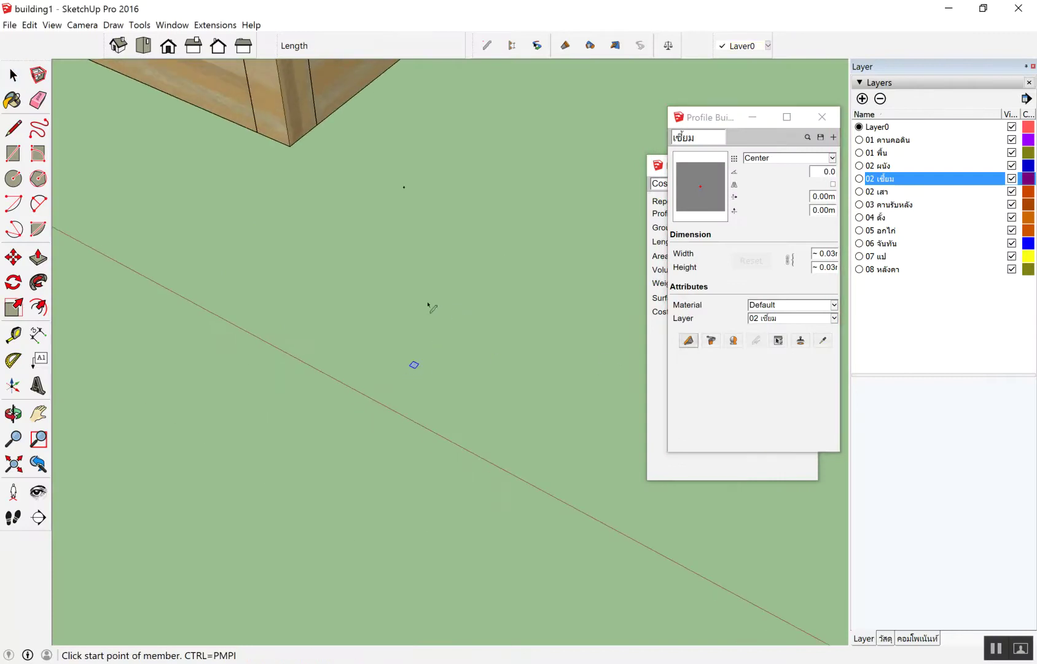
left_click(410, 309)
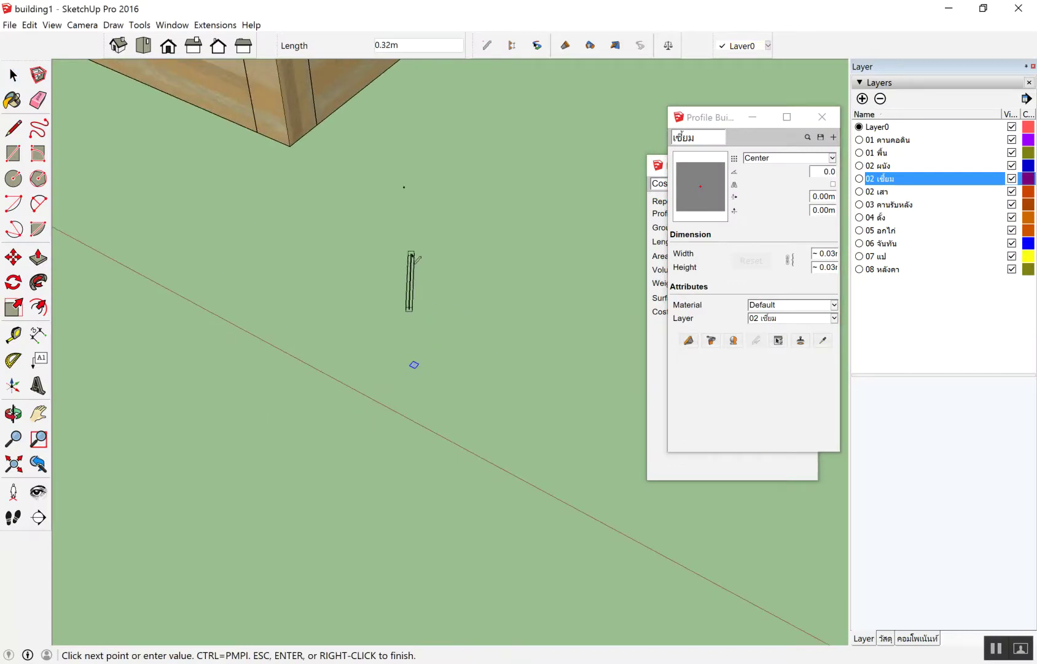
type("1")
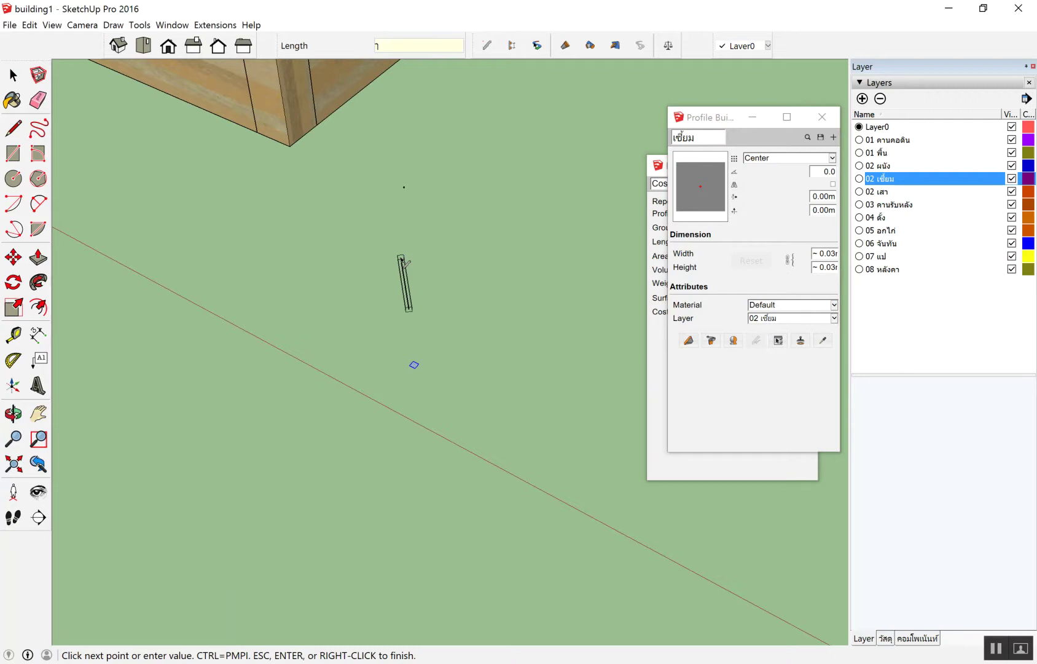
key("Return")
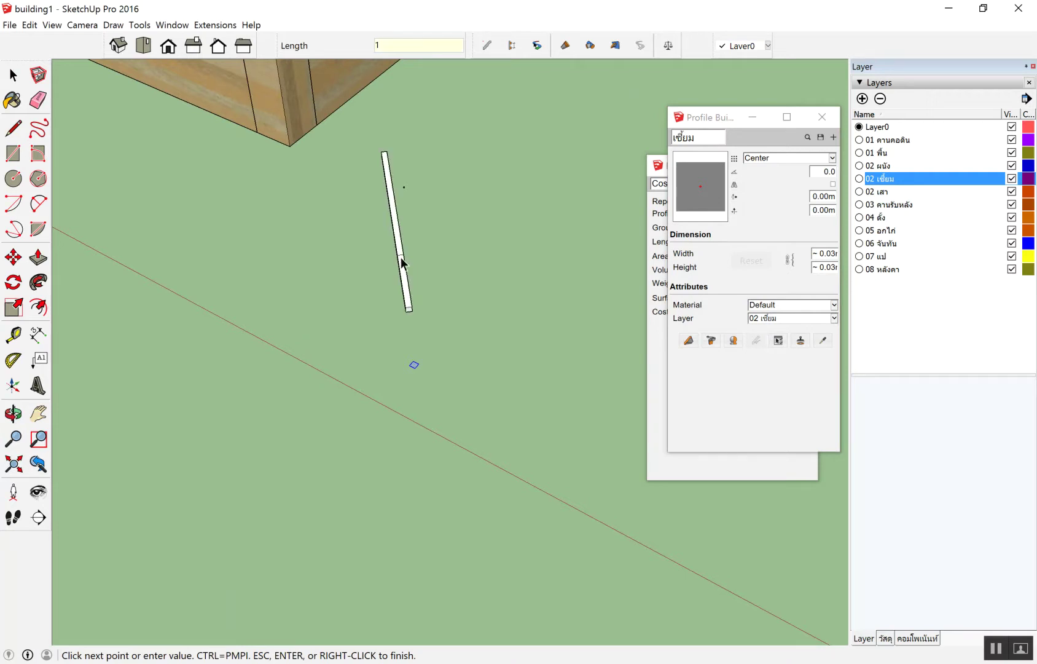
mouse_move(402, 265)
middle_mouse_down()
mouse_move(401, 186)
mouse_move(486, 172)
mouse_move(407, 239)
middle_mouse_up()
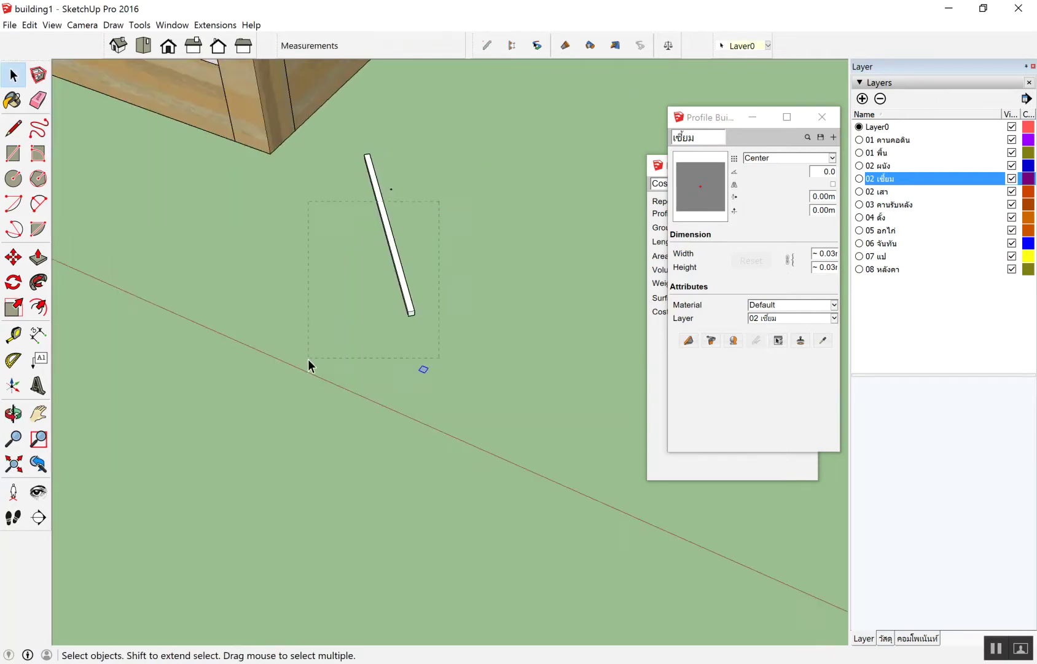
mouse_move(310, 337)
middle_mouse_down()
mouse_move(429, 546)
mouse_move(338, 436)
mouse_move(479, 313)
mouse_move(459, 338)
middle_mouse_up()
left_click(436, 364)
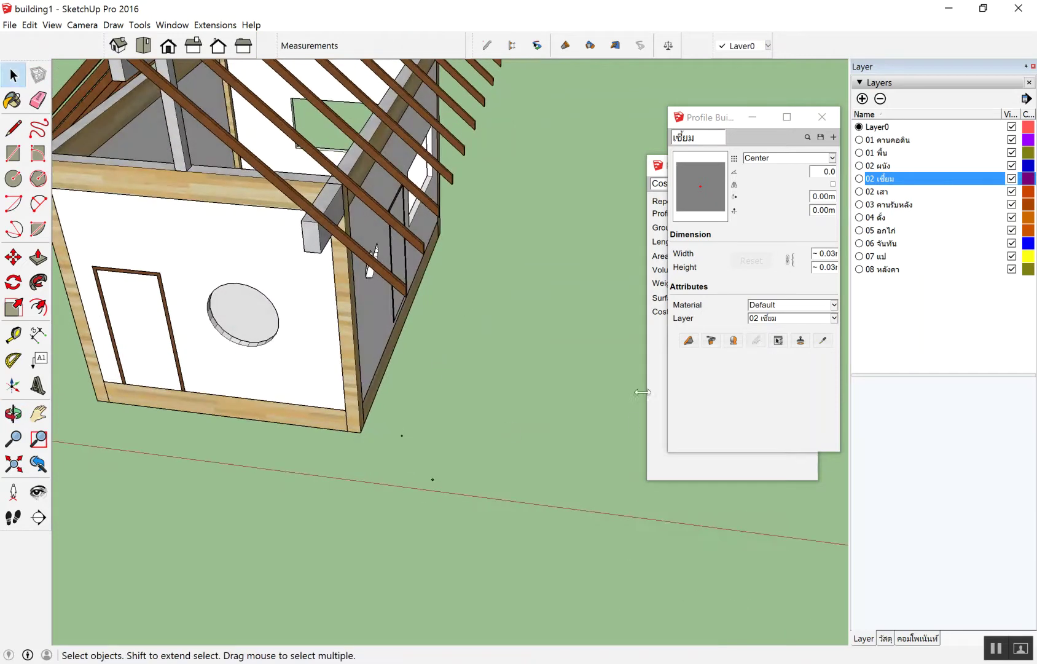
Step: Build a second upright 1 m เซี้ยม post and orbit around it
left_click(689, 340)
left_click(455, 453)
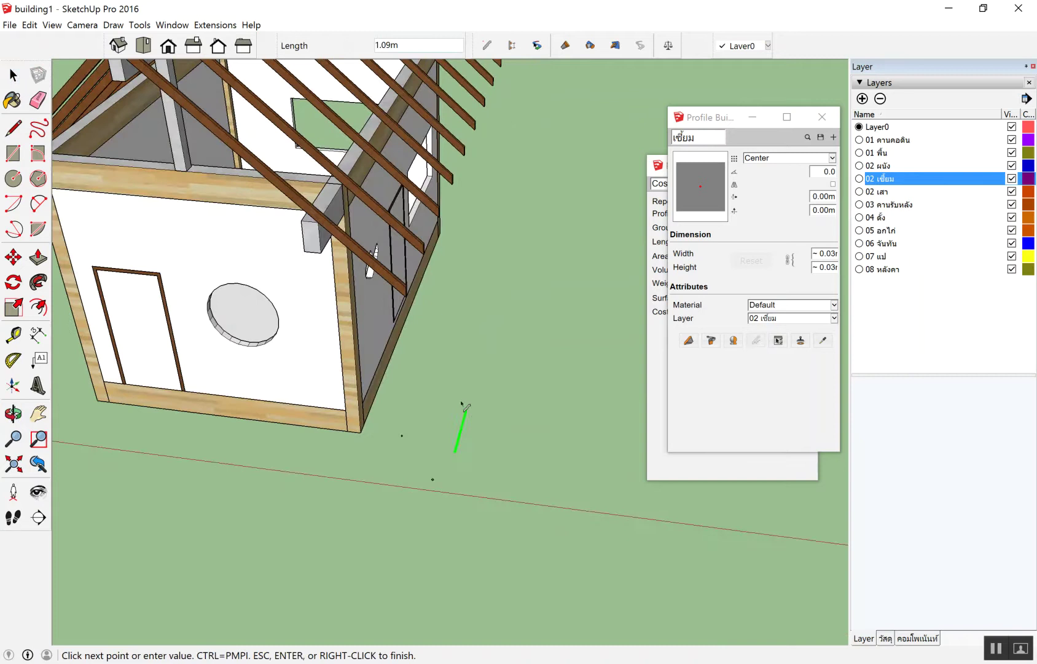
type("1")
key("Return")
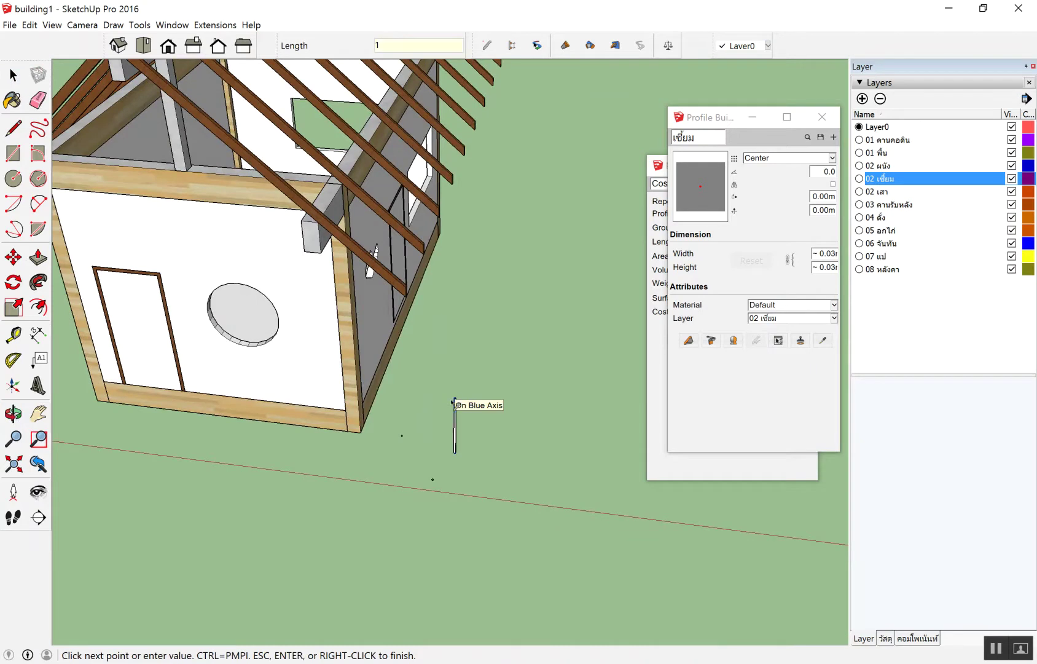
scroll(455, 399, "up", 3)
scroll(461, 406, "up", 3)
key("space")
middle_click_drag(456, 421, 428, 440)
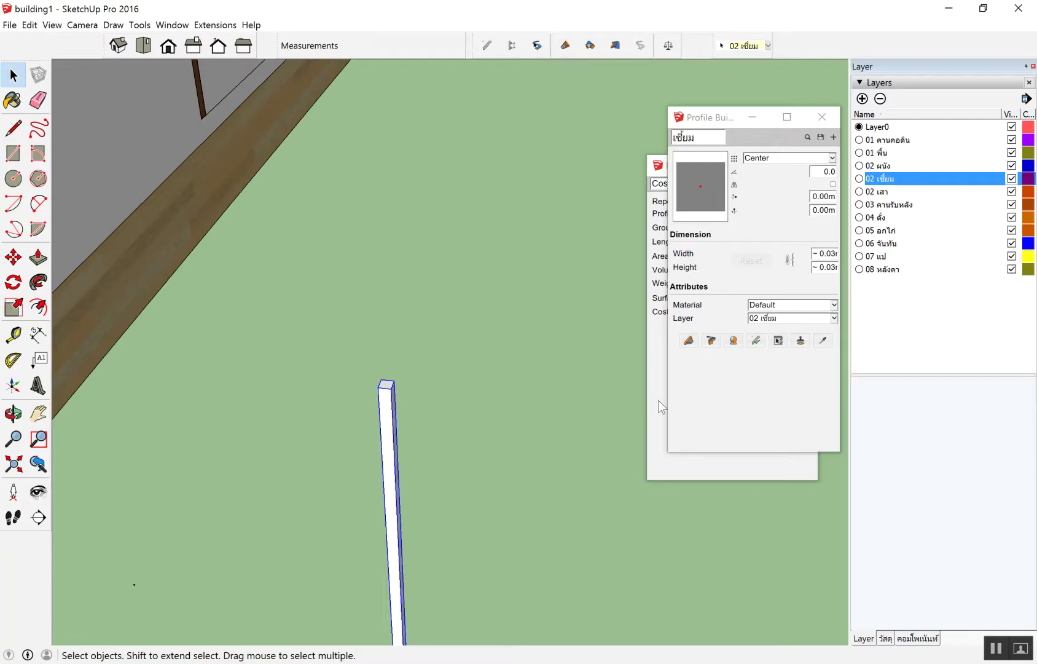
left_click(659, 402)
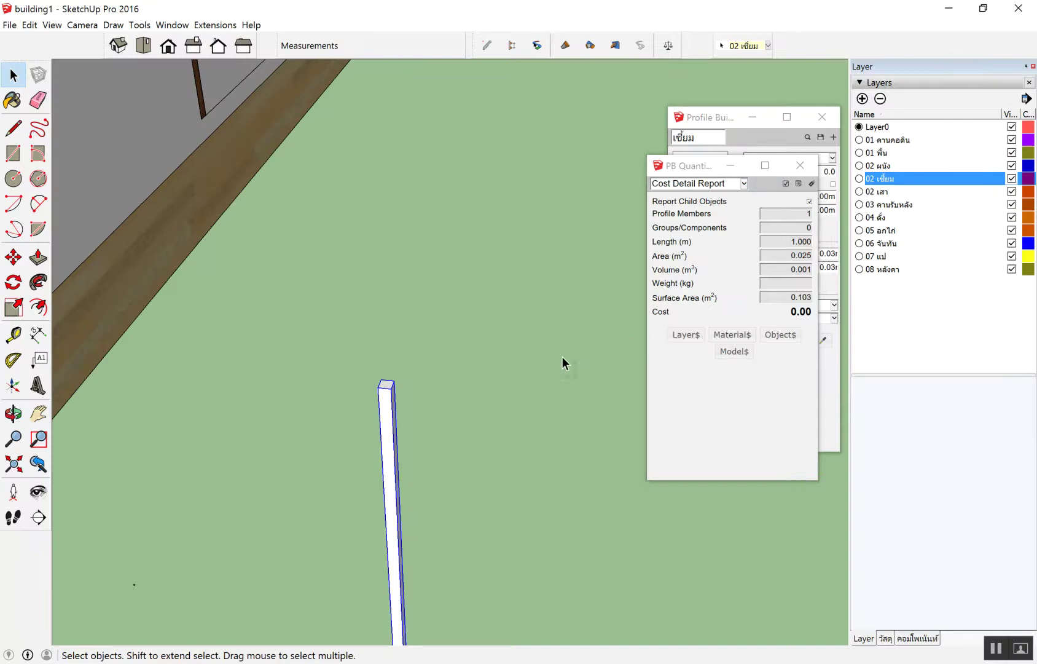
Step: Choose layer 02 เซี้ยม in PB Quantifier's Layer$ cost data and add a cost row
left_click(562, 362)
middle_click_drag(562, 363, 490, 520)
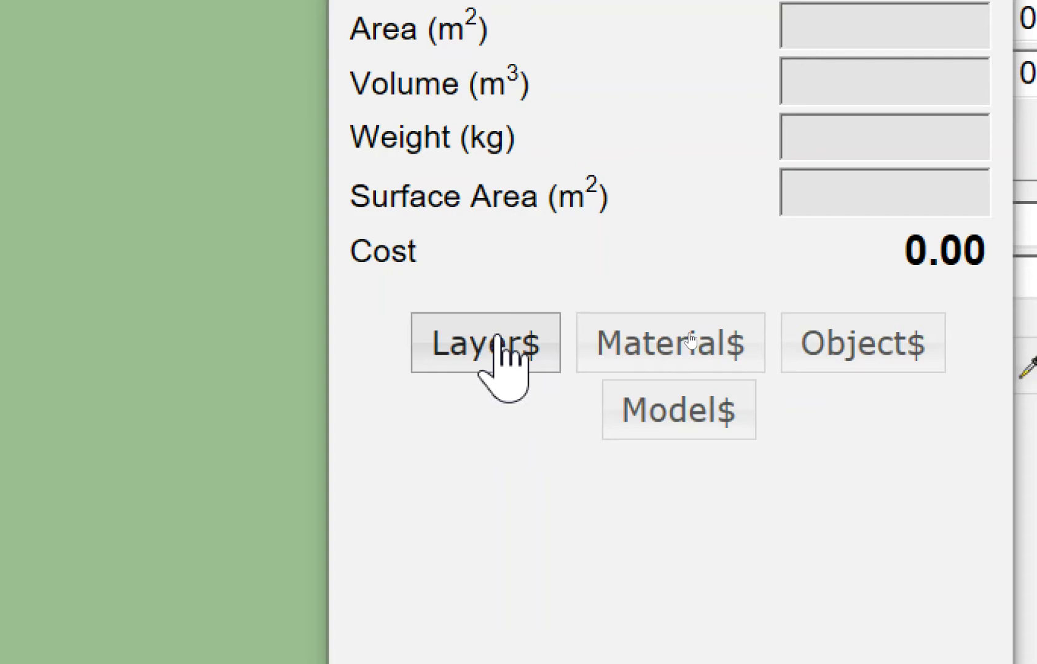
left_click(498, 336)
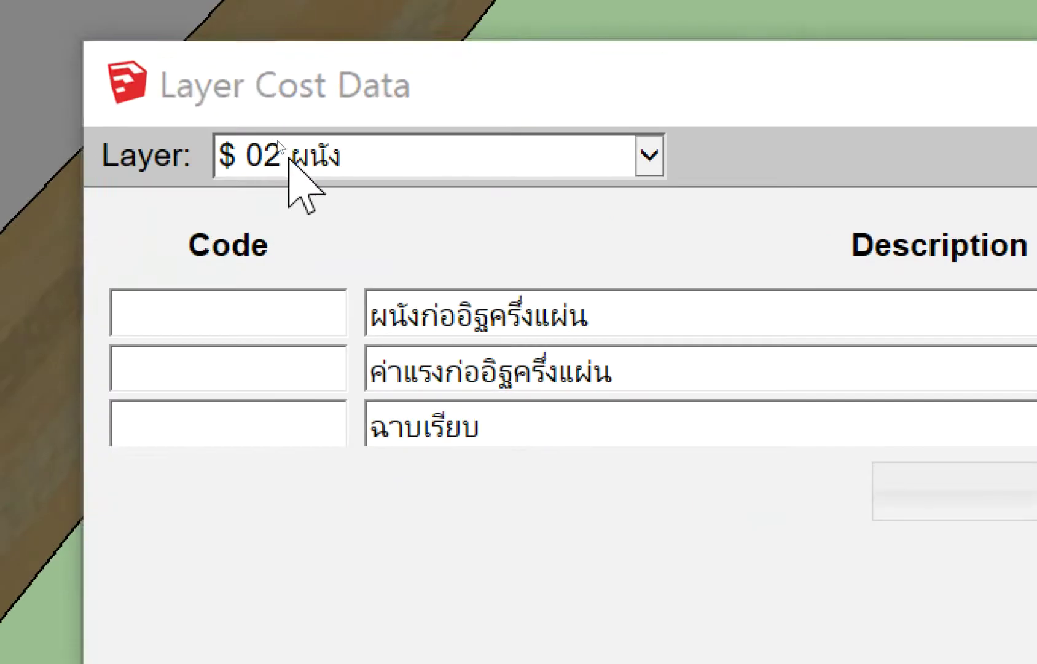
left_click(267, 165)
left_click(243, 344)
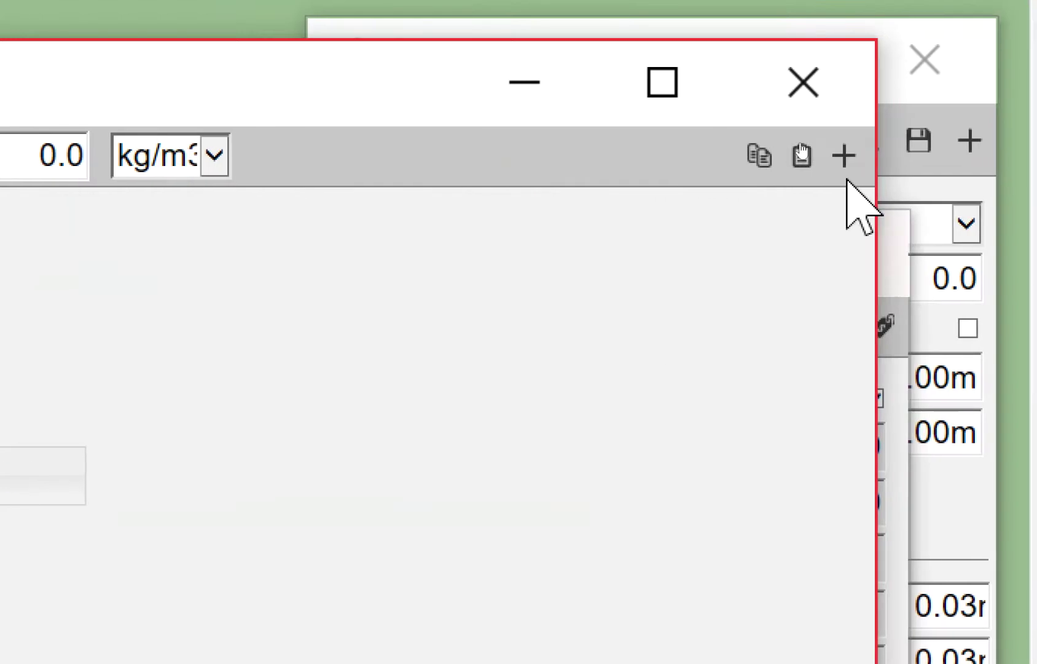
left_click(844, 155)
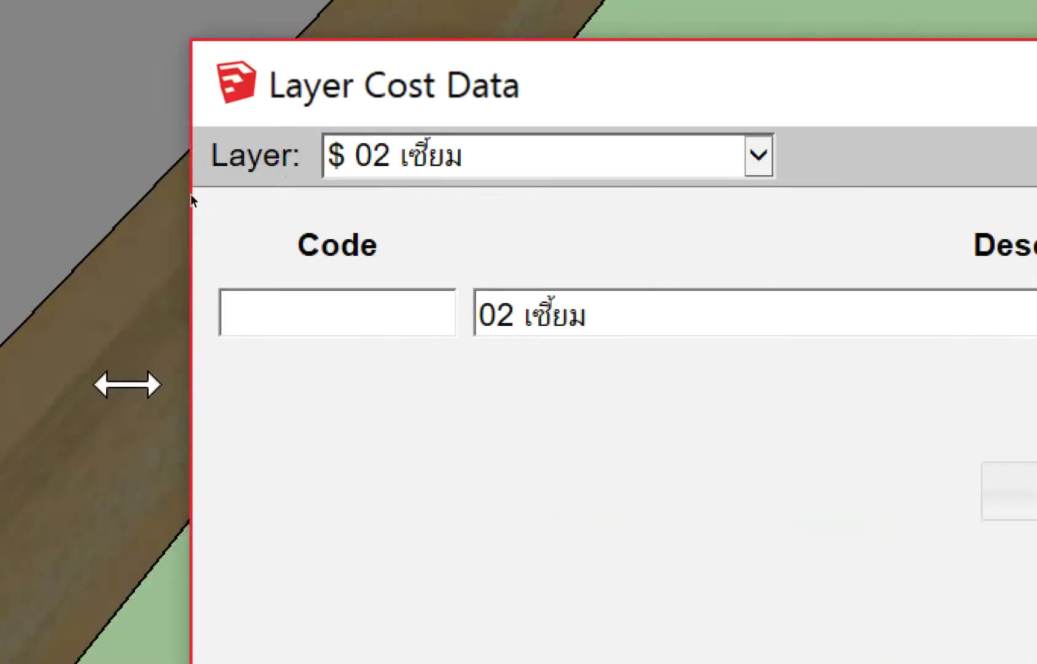
Step: Set the row to Input m, unit ม., unit cost 15, and confirm the post costs 15.00
left_click(605, 305)
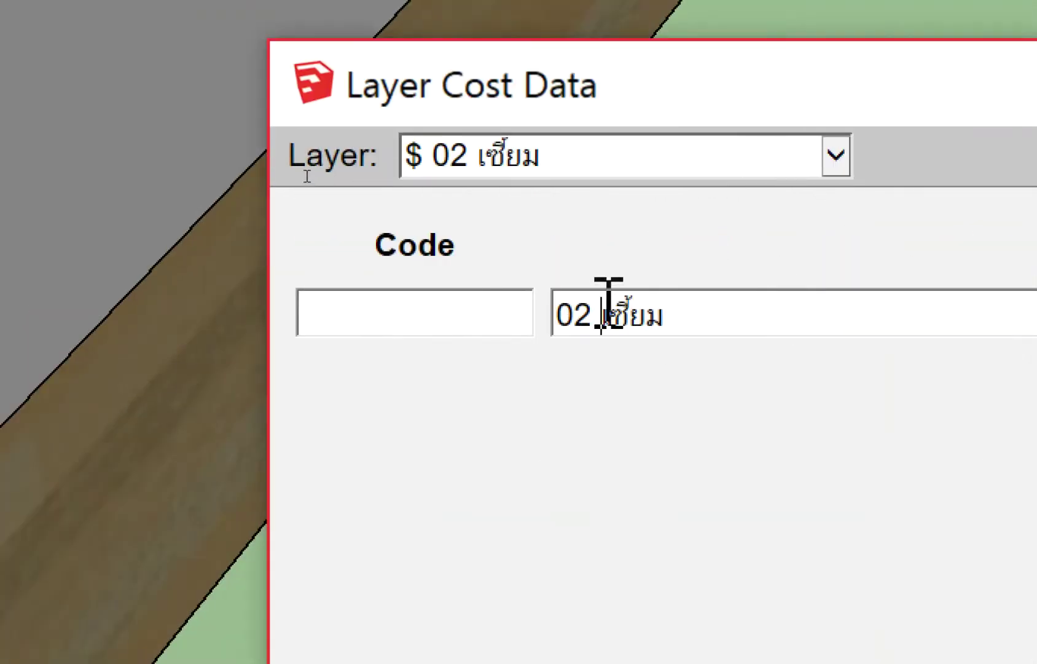
key("BackSpace")
key("BackSpace")
key("BackSpace")
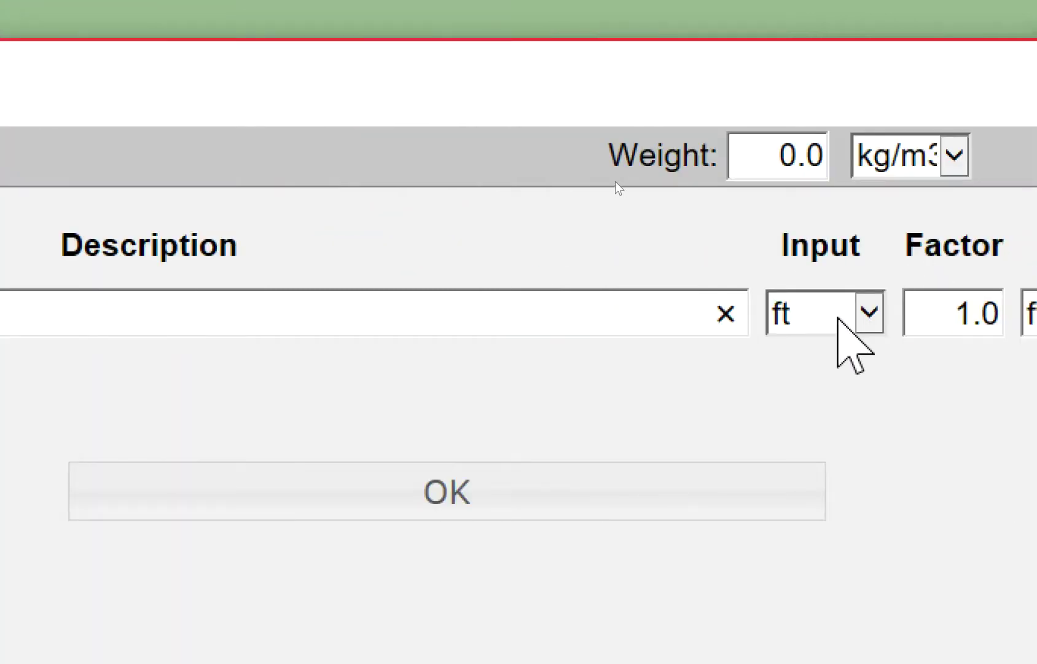
left_click(838, 316)
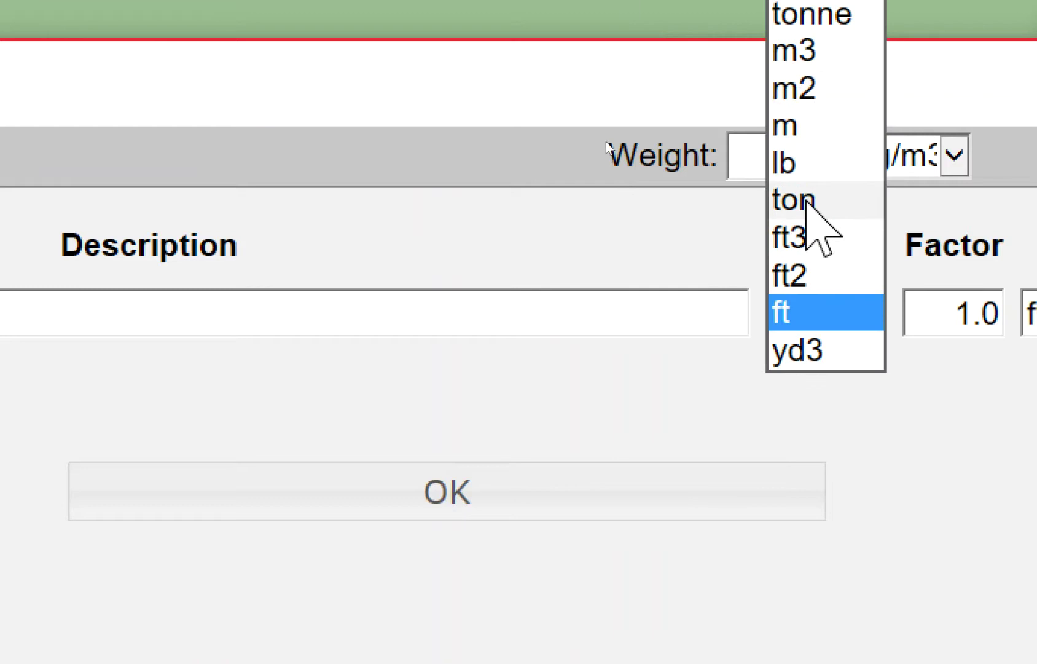
left_click(808, 131)
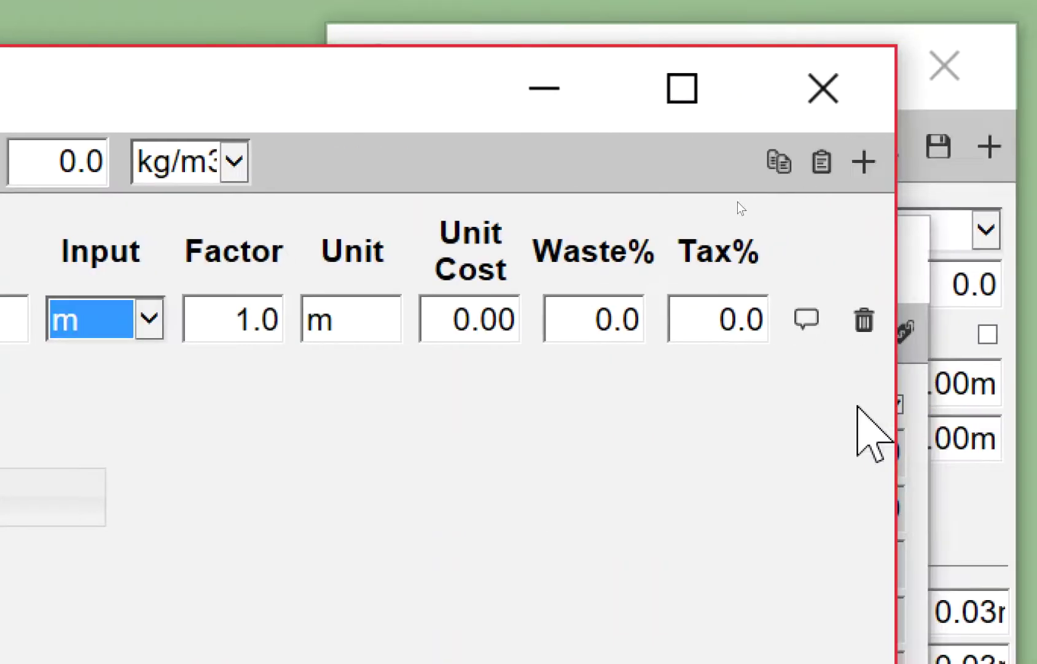
left_click(360, 316)
left_click_drag(360, 317, 210, 318)
type("ม.")
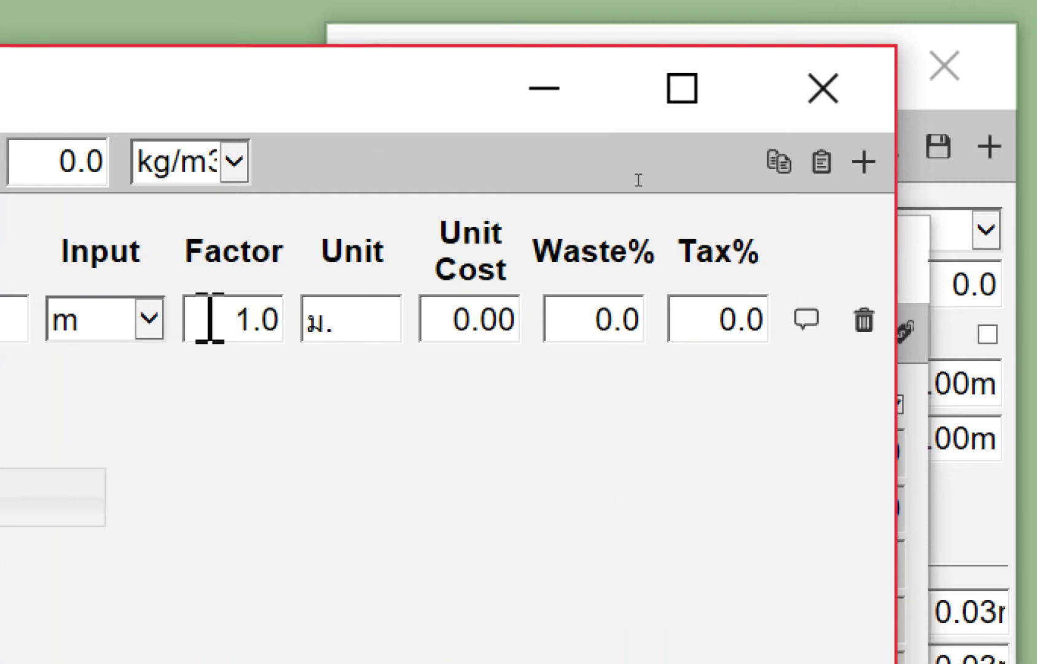
key("Tab")
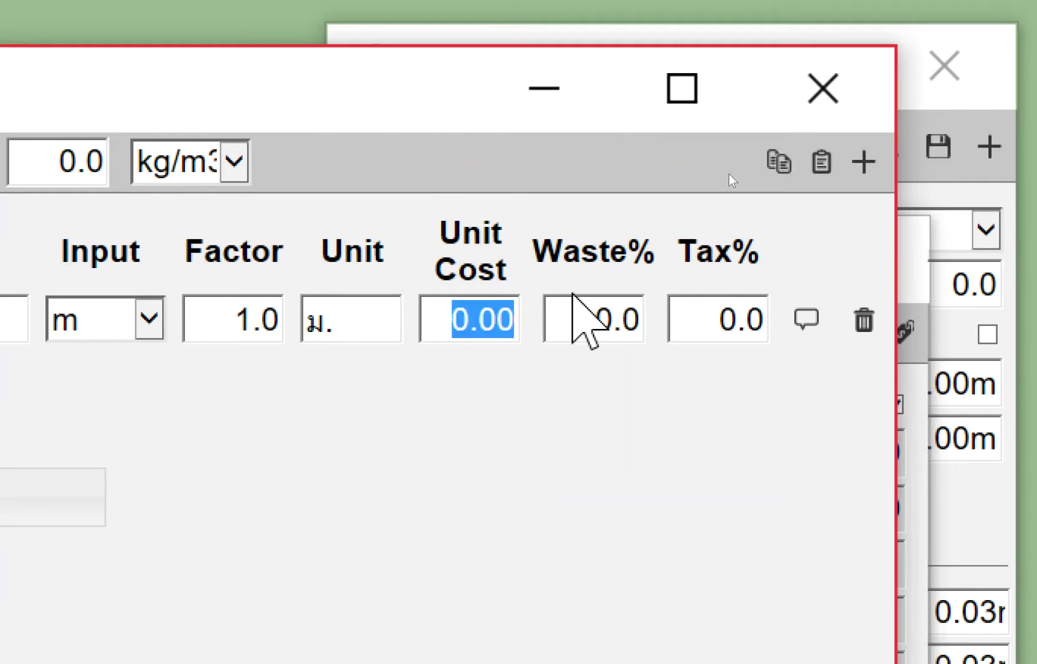
key("BackSpace")
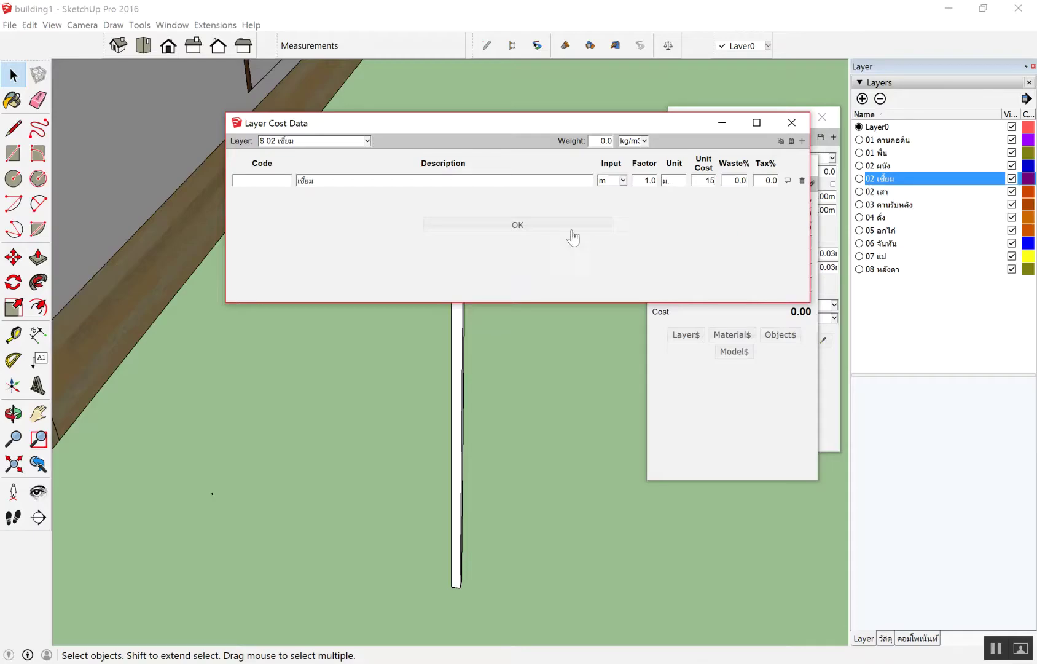
left_click(572, 231)
left_click(456, 293)
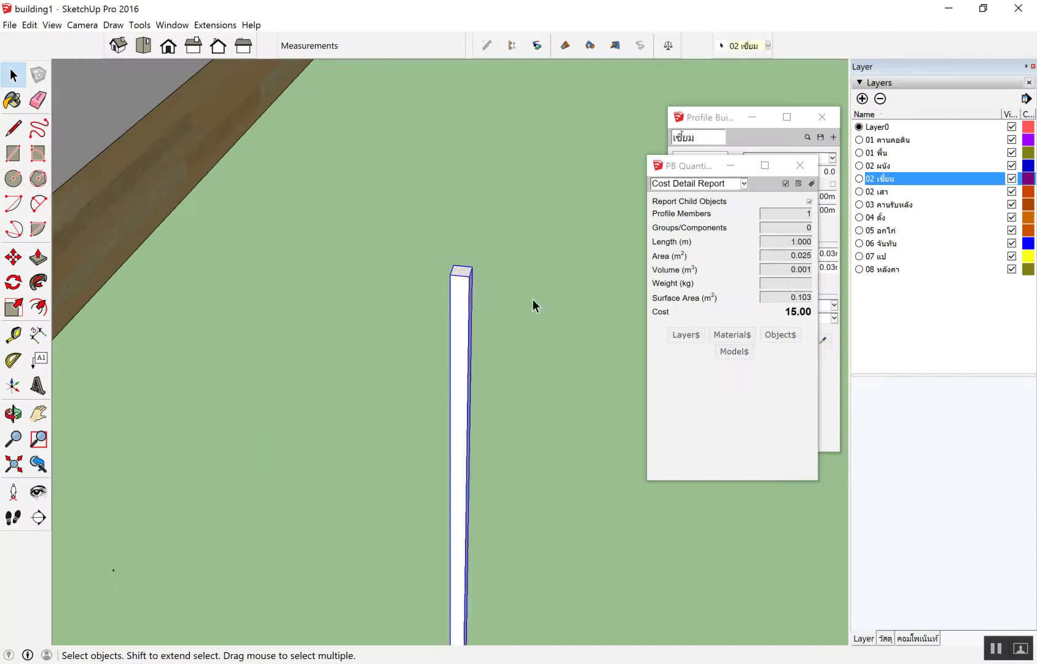
Step: Clear the selection and inspect the house frame and roof rafters from above
left_click(529, 299)
scroll(484, 283, "down", 3)
scroll(485, 297, "down", 3)
scroll(485, 297, "down", 5)
scroll(344, 305, "up", 2)
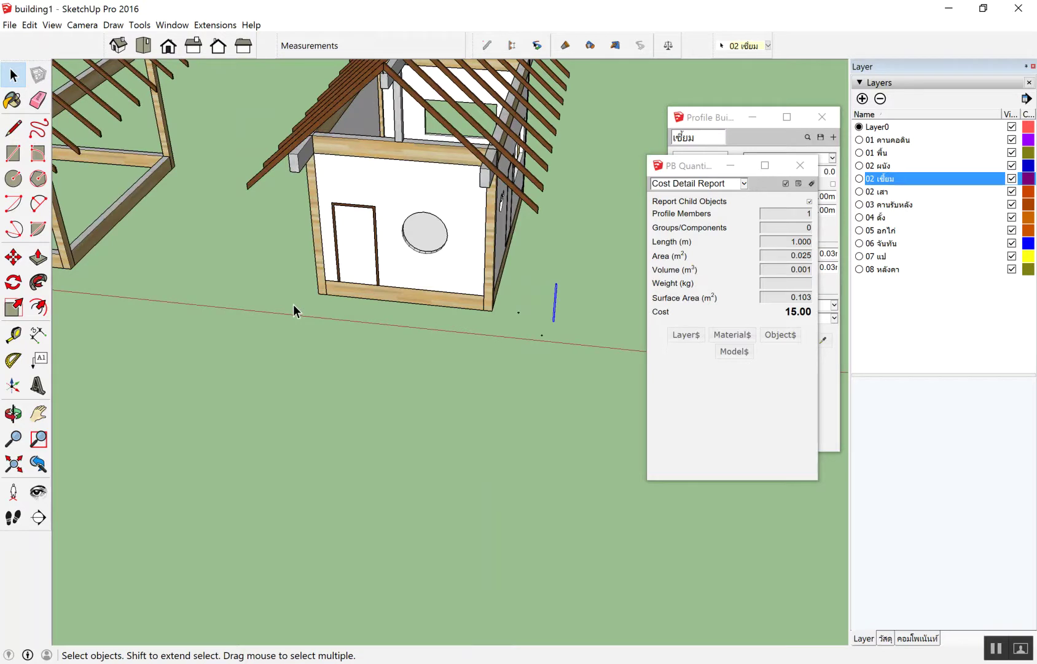
mouse_move(353, 80)
middle_mouse_down()
mouse_move(420, 297)
mouse_move(419, 234)
mouse_move(343, 225)
mouse_move(485, 161)
mouse_move(486, 184)
mouse_move(458, 231)
middle_mouse_up()
scroll(486, 161, "up", 2)
scroll(491, 190, "up", 3)
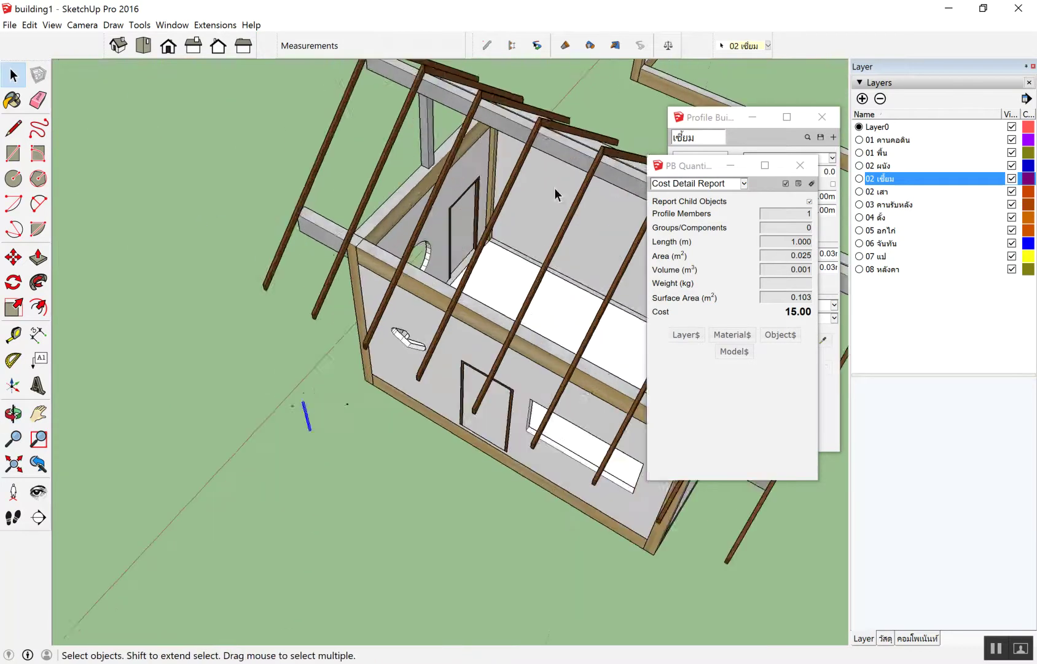
scroll(452, 226, "up", 3)
scroll(438, 228, "up", 2)
scroll(438, 227, "up", 2)
scroll(422, 162, "down", 3)
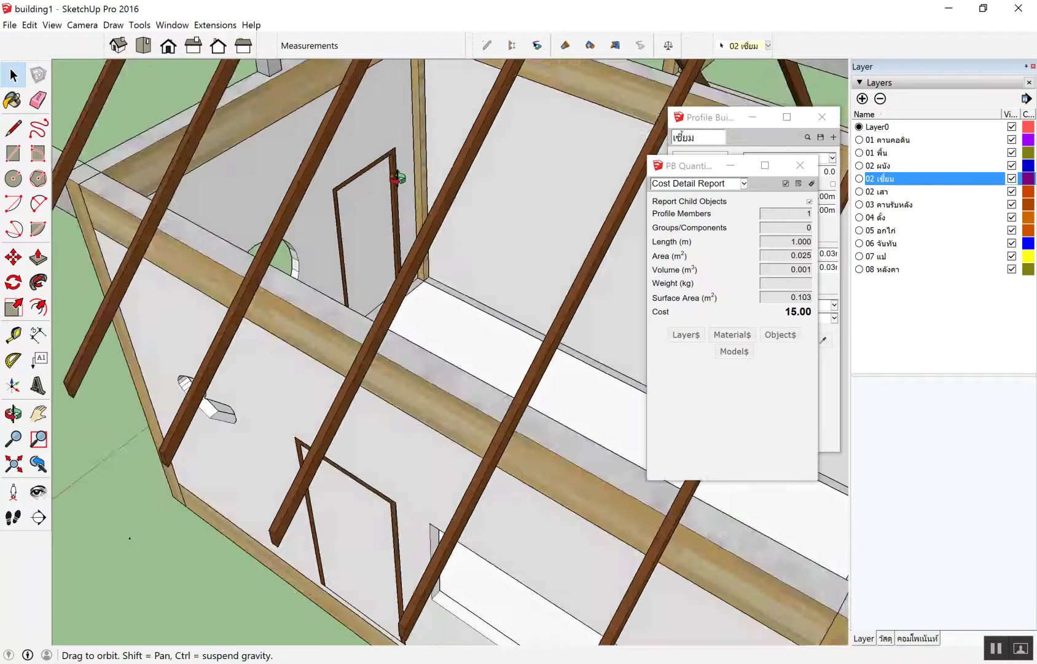
middle_click_drag(421, 163, 407, 100)
scroll(419, 97, "up", 1)
scroll(421, 98, "up", 3)
scroll(422, 102, "down", 2)
scroll(429, 88, "down", 2)
scroll(508, 146, "down", 3)
Step: Check the grey beam and trusses, then bring Profile Builder forward showing the เซี้ยม profile
mouse_move(578, 216)
middle_mouse_down()
mouse_move(407, 289)
mouse_move(521, 213)
mouse_move(488, 156)
middle_mouse_up()
scroll(521, 214, "up", 2)
scroll(417, 158, "up", 2)
mouse_move(417, 158)
middle_mouse_down()
mouse_move(587, 199)
mouse_move(505, 221)
middle_mouse_up()
scroll(586, 199, "up", 2)
scroll(433, 259, "up", 3)
mouse_move(433, 253)
middle_mouse_down()
mouse_move(475, 147)
mouse_move(490, 213)
middle_mouse_up()
scroll(490, 213, "down", 2)
scroll(490, 213, "up", 2)
scroll(497, 216, "down", 1)
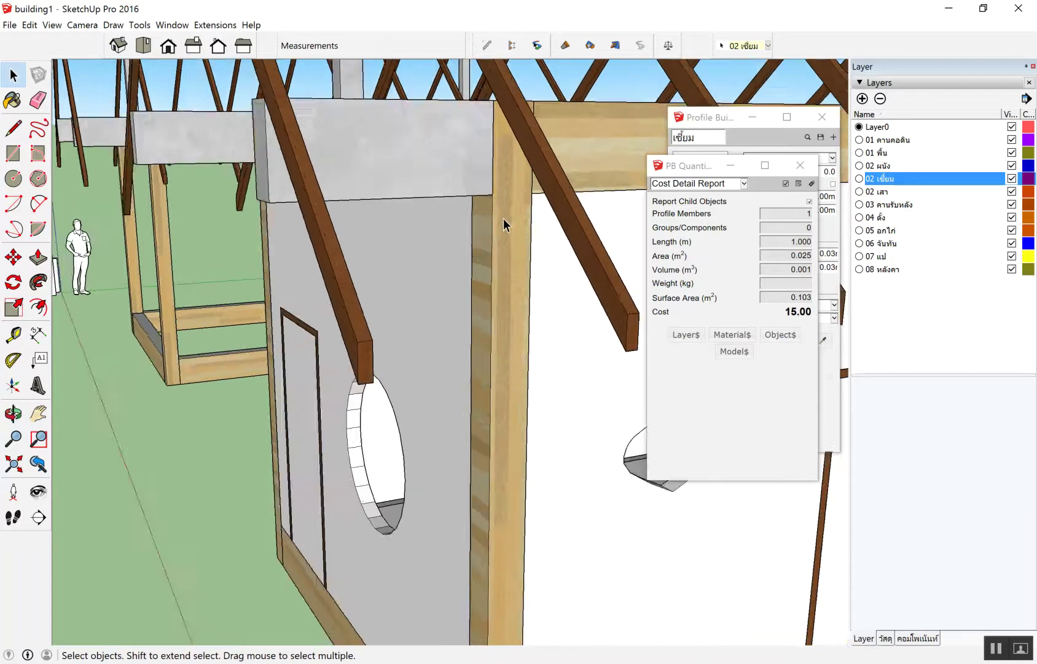
scroll(485, 271, "down", 2)
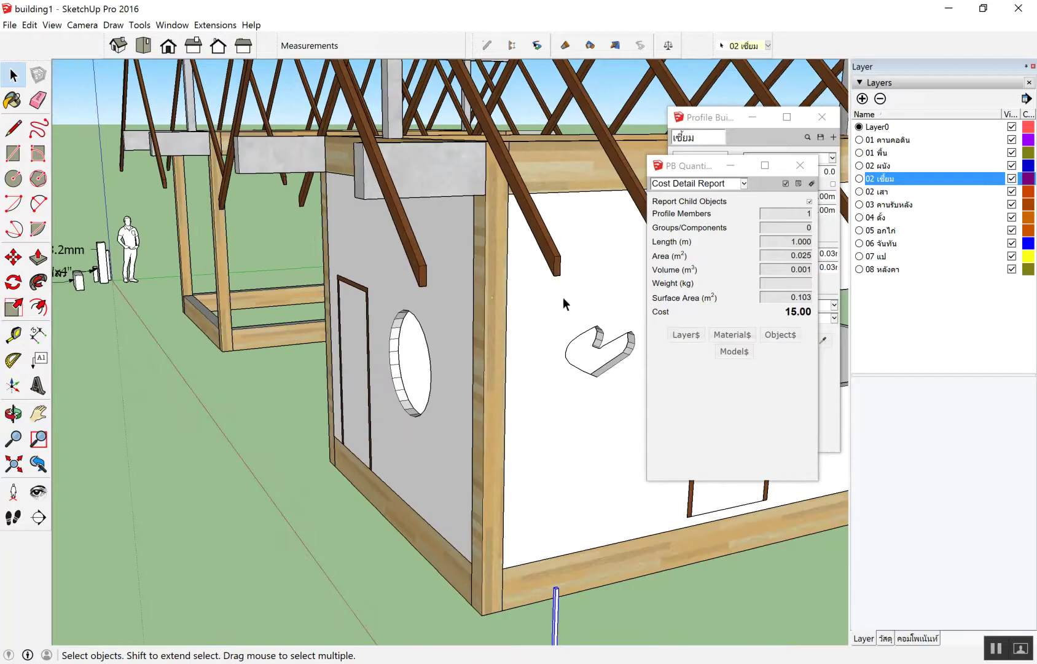
middle_click_drag(564, 305, 639, 325)
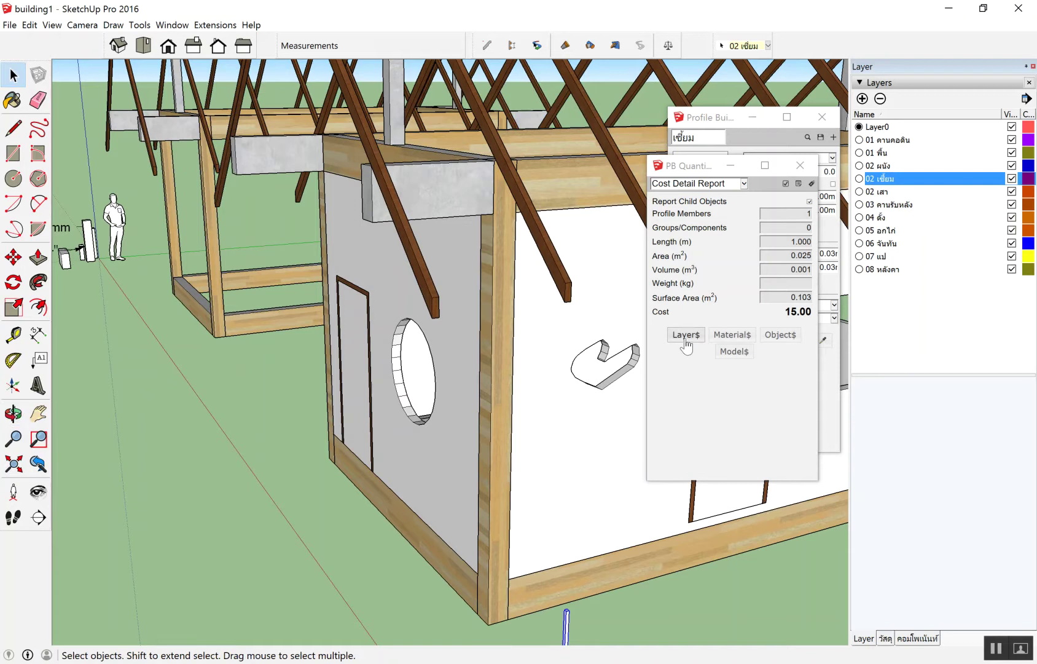
left_click(738, 147)
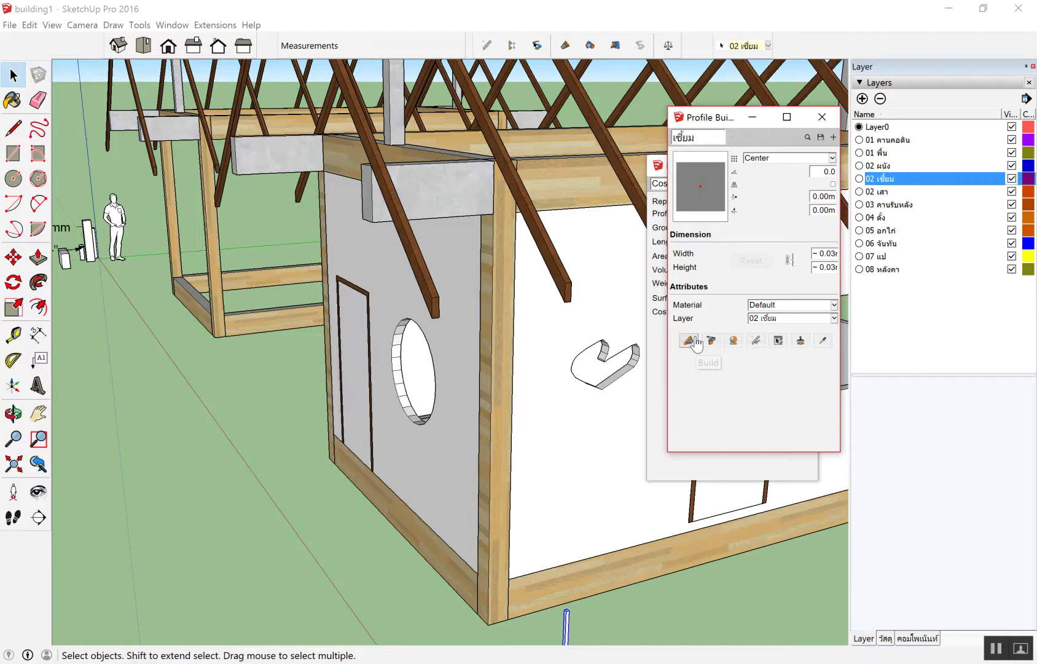
Step: Place เซี้ยม profile member points around the corners of the grey beam block's end face
left_click(688, 339)
left_click(490, 626)
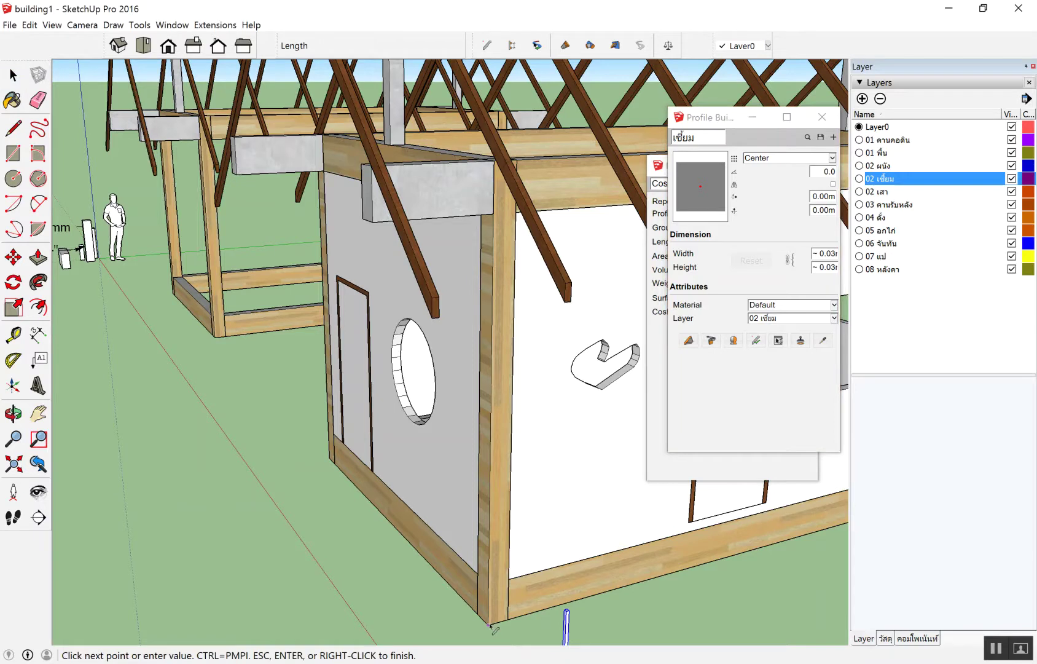
scroll(491, 179, "up", 2)
scroll(489, 221, "up", 2)
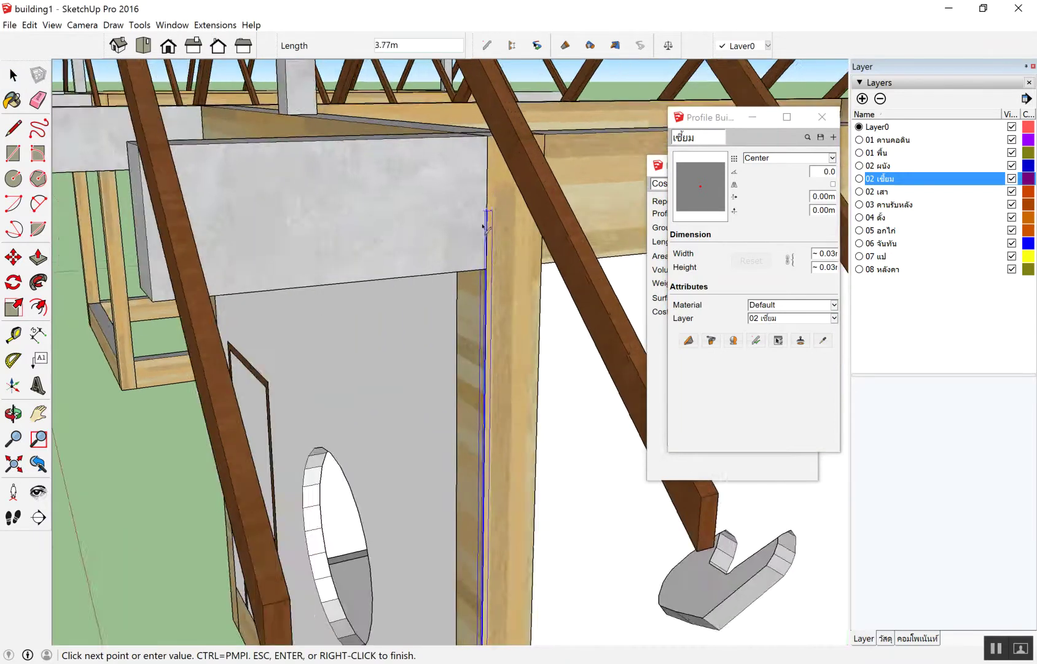
scroll(490, 265, "up", 2)
left_click(492, 277)
scroll(494, 282, "down", 3)
mouse_move(498, 284)
middle_mouse_down()
mouse_move(470, 304)
mouse_move(506, 285)
mouse_move(470, 338)
mouse_move(430, 362)
middle_mouse_up()
scroll(424, 359, "up", 2)
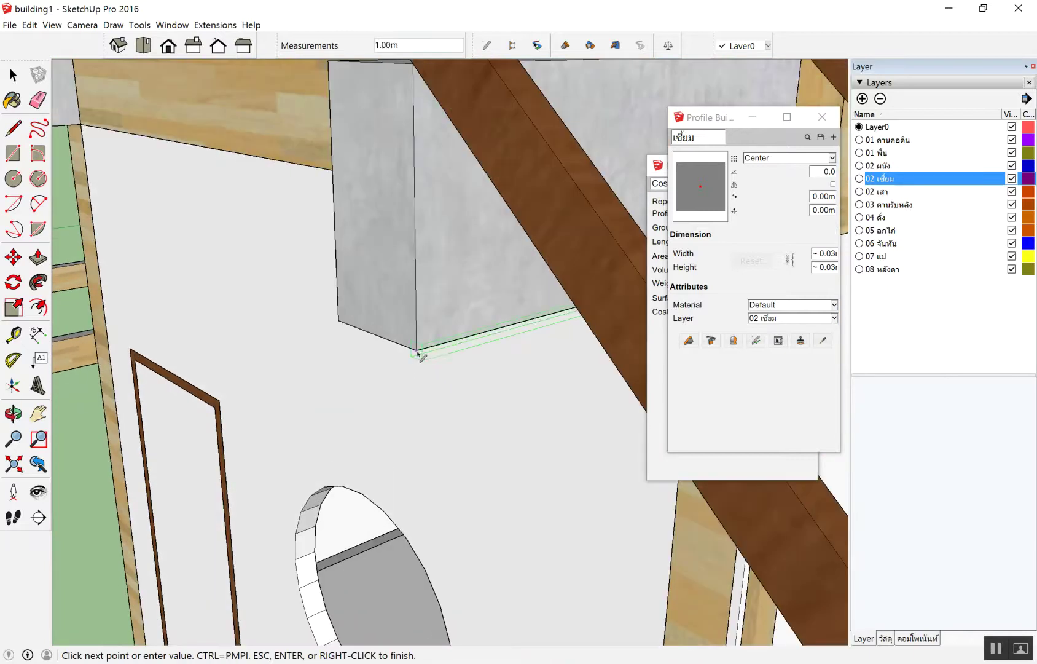
left_click(417, 354)
mouse_move(417, 353)
middle_mouse_down()
mouse_move(394, 341)
mouse_move(417, 382)
mouse_move(439, 238)
middle_mouse_up()
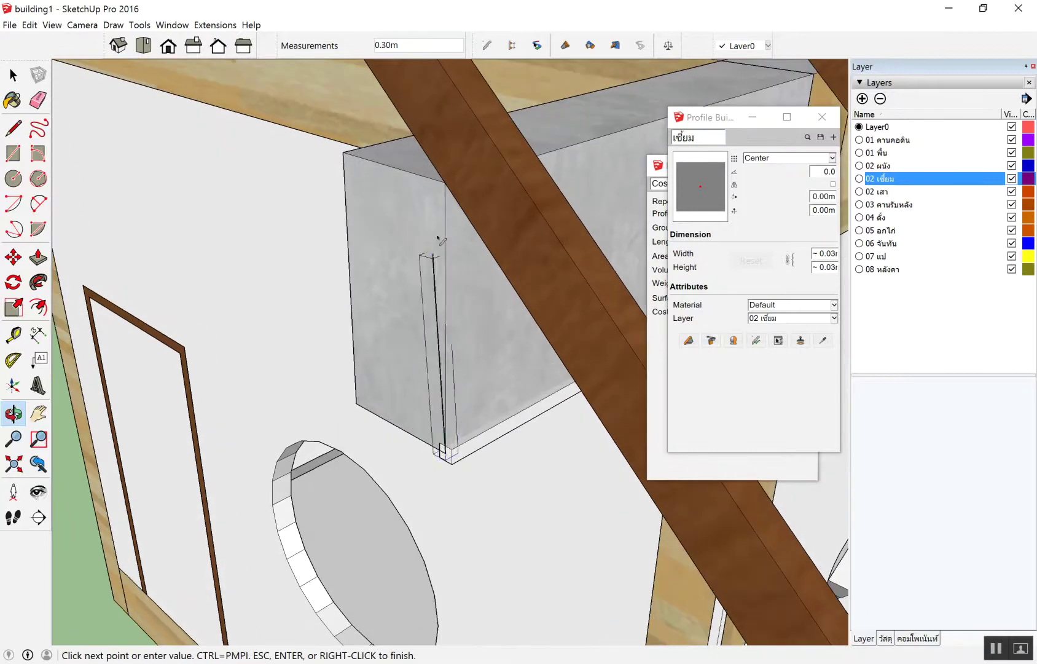
left_click(443, 187)
left_click(345, 150)
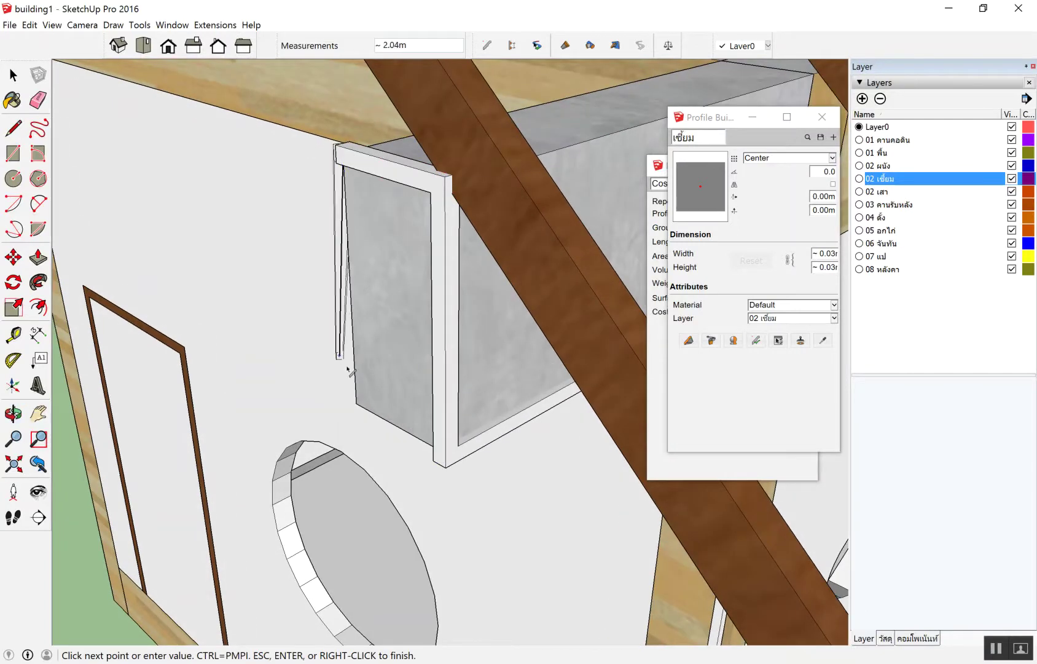
left_click(358, 405)
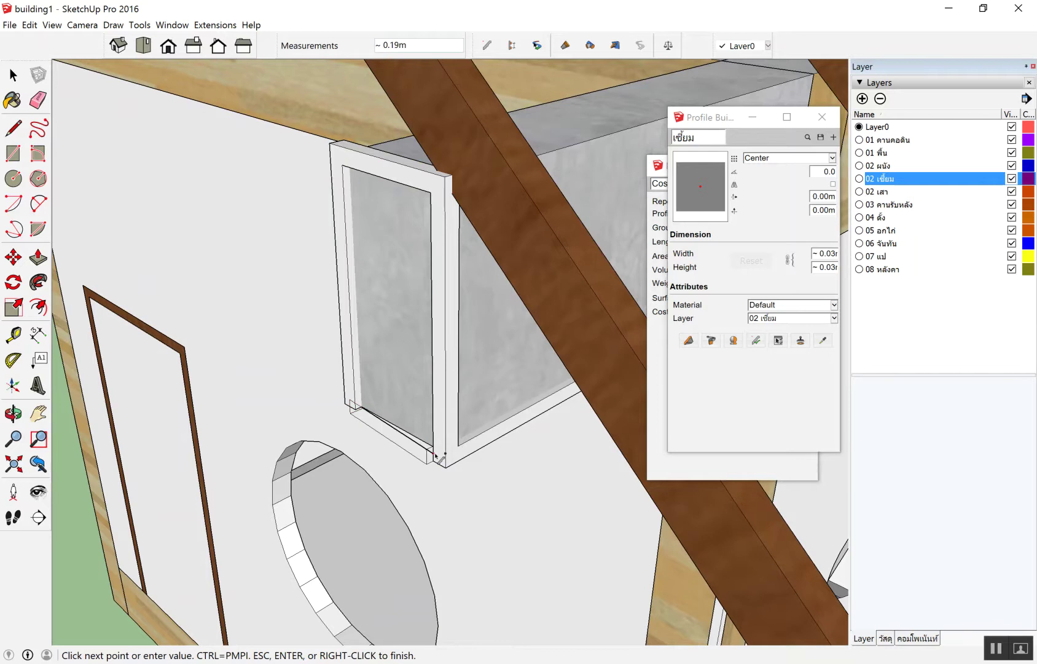
Step: Undo the last frame point, then finish the thin เซี้ยม trim member along the wall's bottom edge
mouse_move(439, 451)
middle_mouse_down()
mouse_move(578, 465)
mouse_move(570, 475)
mouse_move(701, 473)
mouse_move(463, 527)
mouse_move(469, 515)
middle_mouse_up()
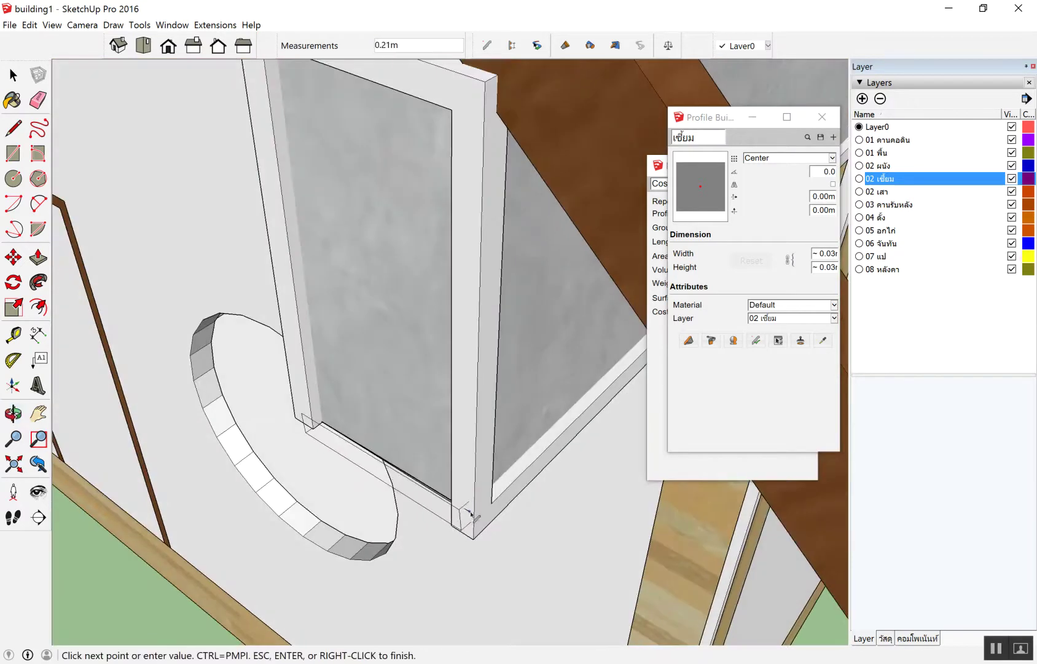
scroll(472, 514, "down", 3)
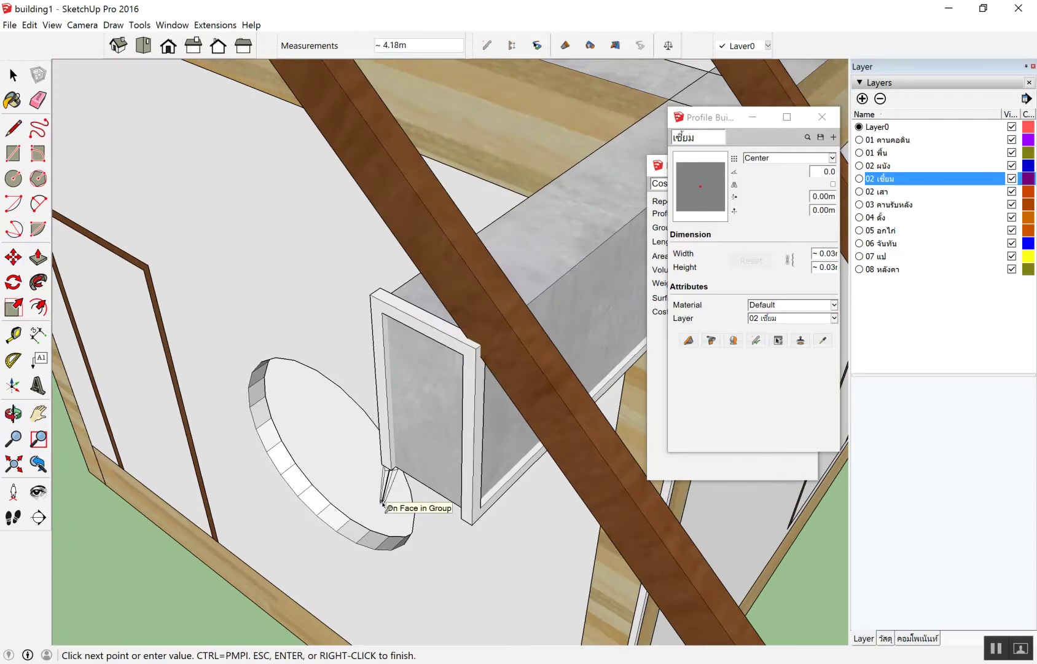
middle_click_drag(390, 470, 528, 429)
scroll(479, 493, "up", 3)
middle_click_drag(479, 493, 498, 412)
scroll(482, 450, "down", 3)
scroll(571, 369, "up", 3)
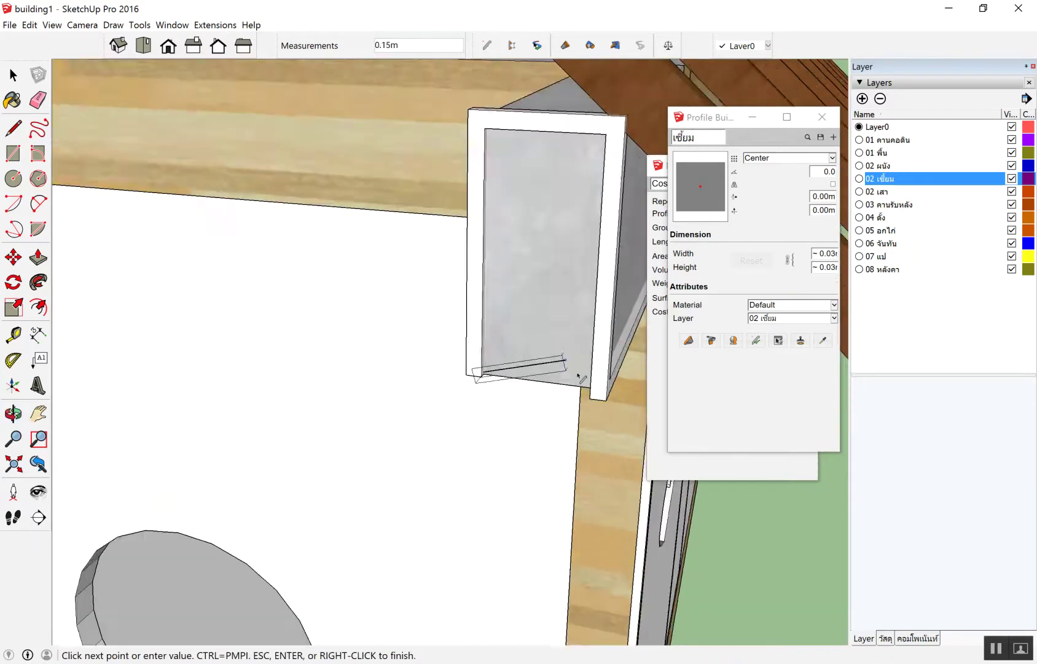
scroll(591, 382, "up", 2)
middle_click_drag(591, 382, 486, 273)
scroll(424, 209, "up", 1)
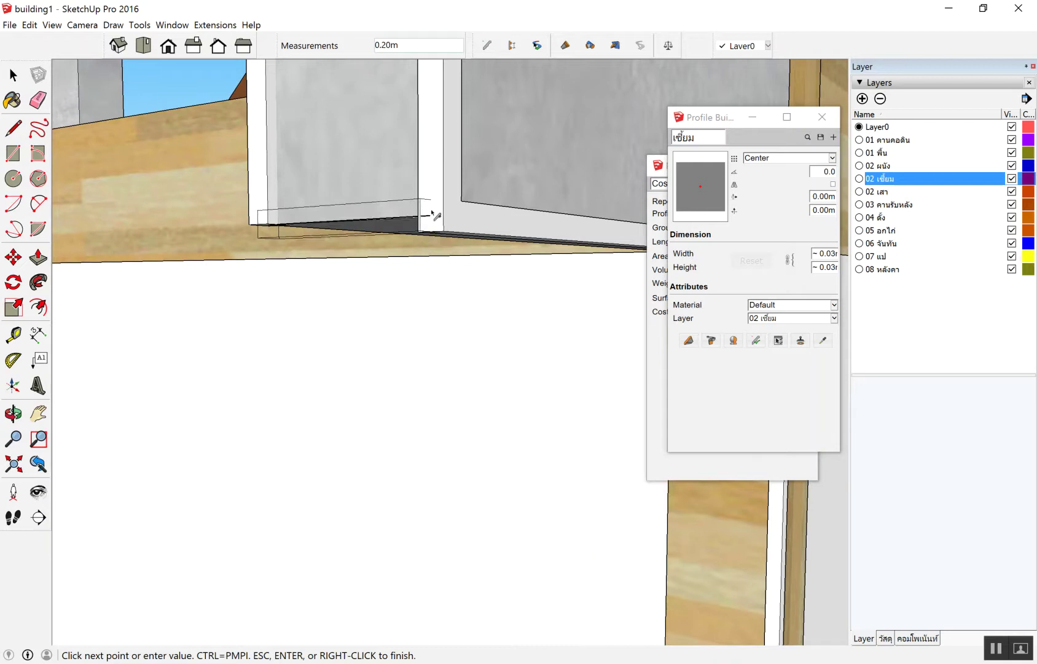
mouse_move(433, 218)
middle_mouse_down()
mouse_move(480, 382)
mouse_move(475, 352)
middle_mouse_up()
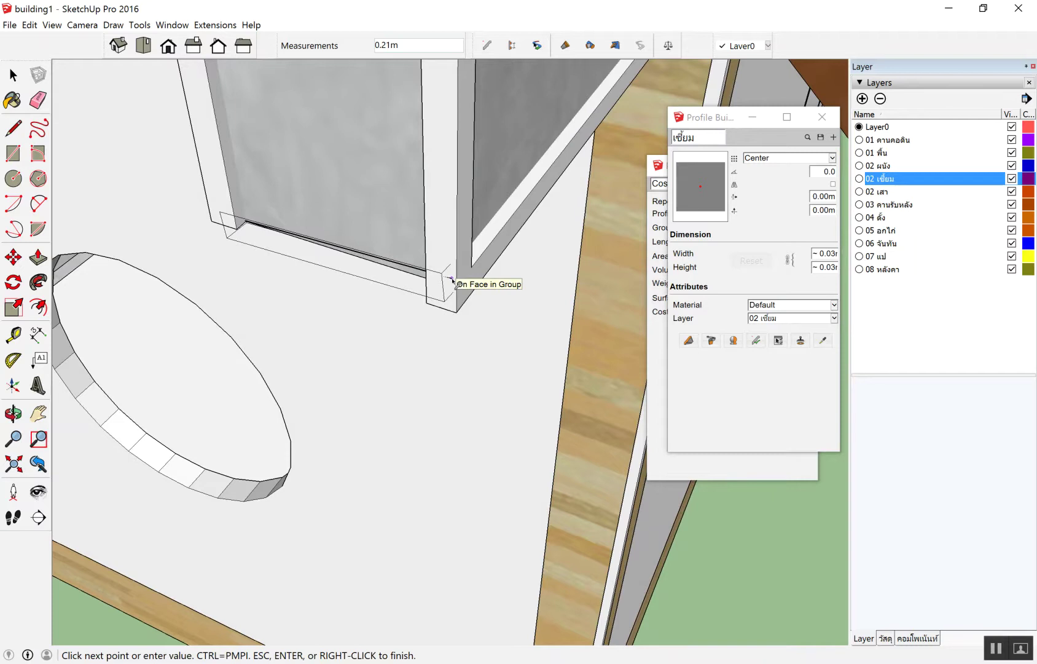
key("ctrl+z")
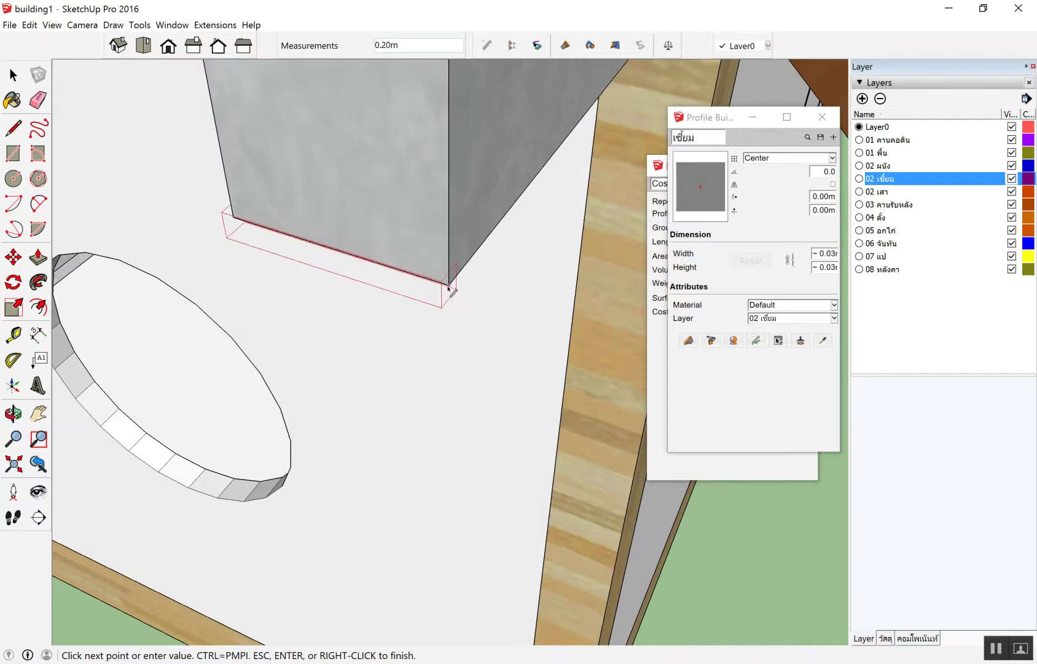
double_click(447, 287)
key("space")
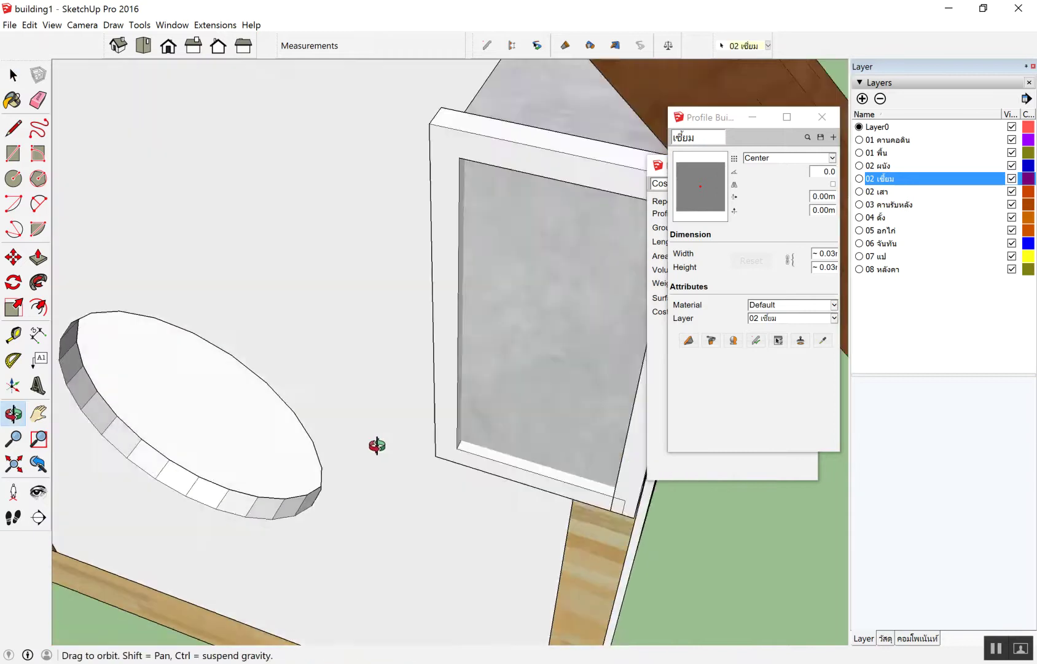
middle_click_drag(335, 428, 306, 344)
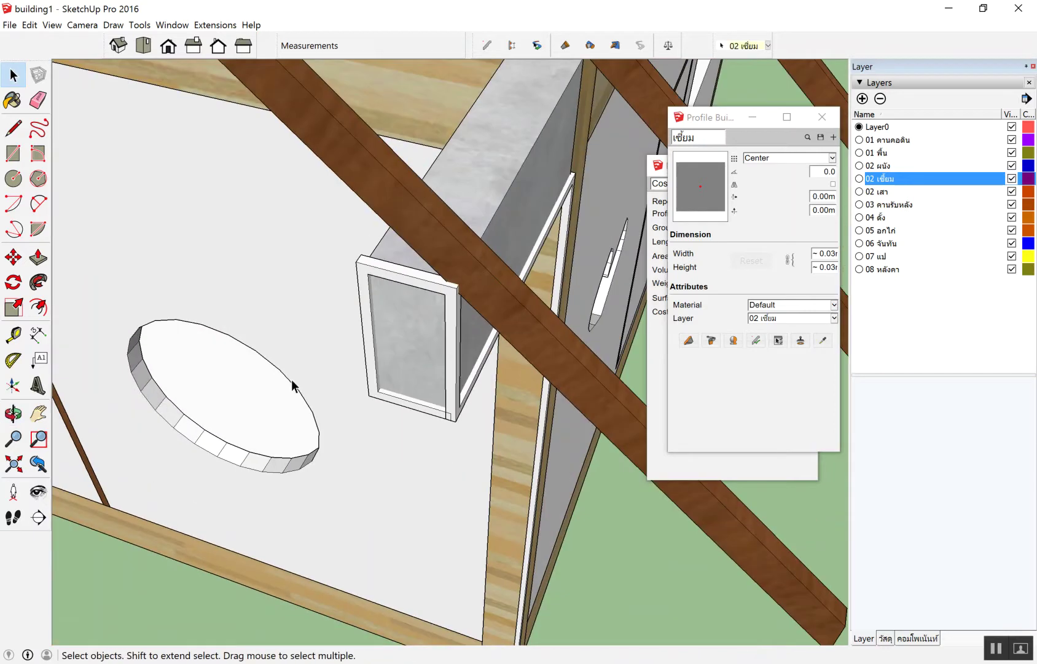
middle_click_drag(323, 314, 458, 252)
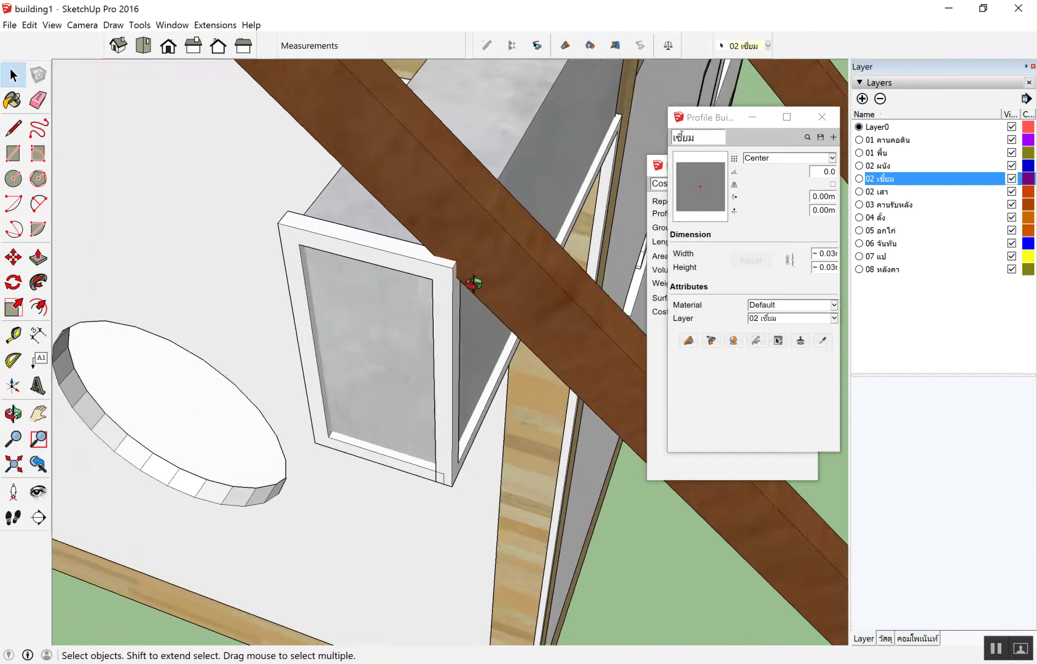
scroll(427, 279, "down", 3)
middle_click_drag(419, 294, 352, 190)
scroll(337, 228, "down", 5)
mouse_move(337, 228)
middle_mouse_down()
mouse_move(274, 161)
mouse_move(496, 282)
middle_mouse_up()
scroll(274, 160, "up", 3)
scroll(496, 282, "up", 5)
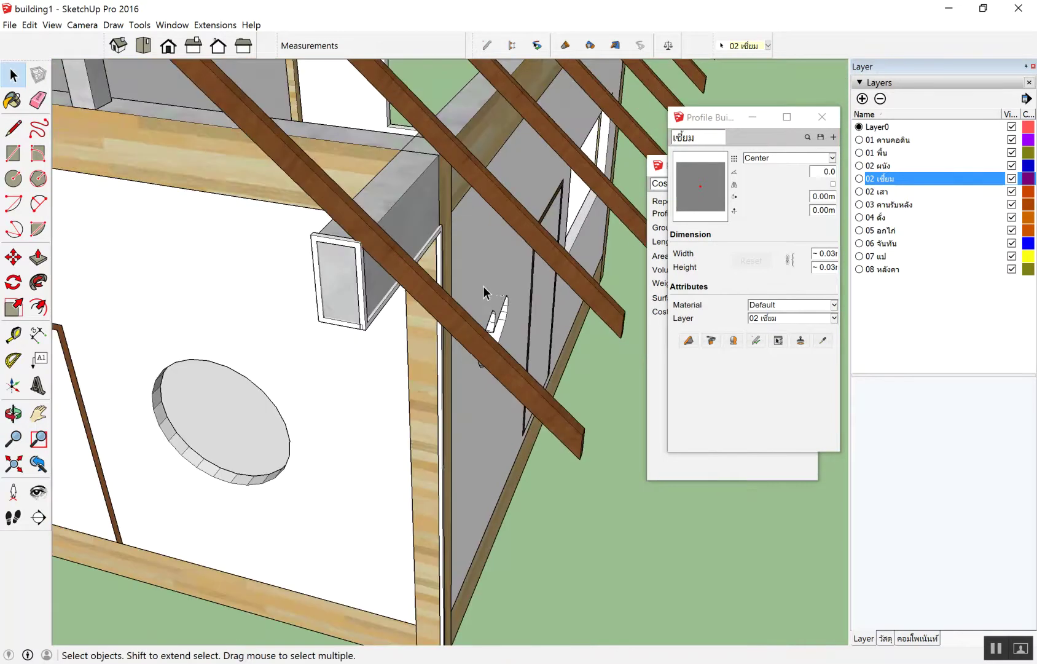
scroll(440, 286, "up", 3)
scroll(226, 351, "down", 3)
middle_click_drag(225, 351, 254, 335)
scroll(402, 326, "up", 3)
mouse_move(402, 326)
middle_mouse_down()
mouse_move(454, 312)
mouse_move(450, 343)
middle_mouse_up()
scroll(449, 343, "down", 2)
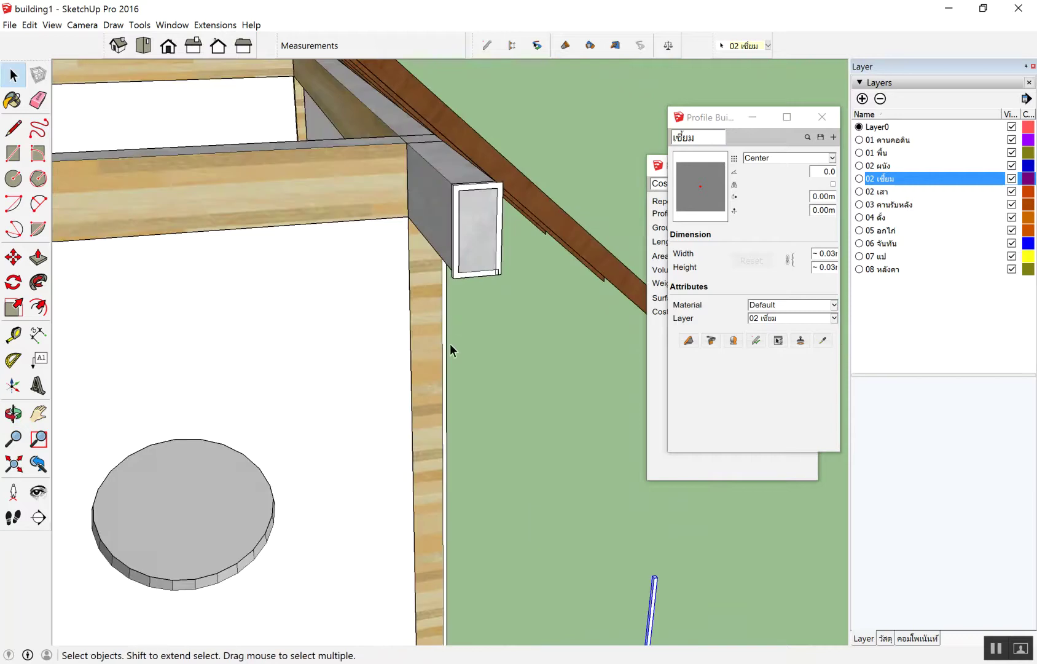
scroll(409, 213, "up", 2)
scroll(408, 201, "up", 1)
scroll(409, 201, "down", 1)
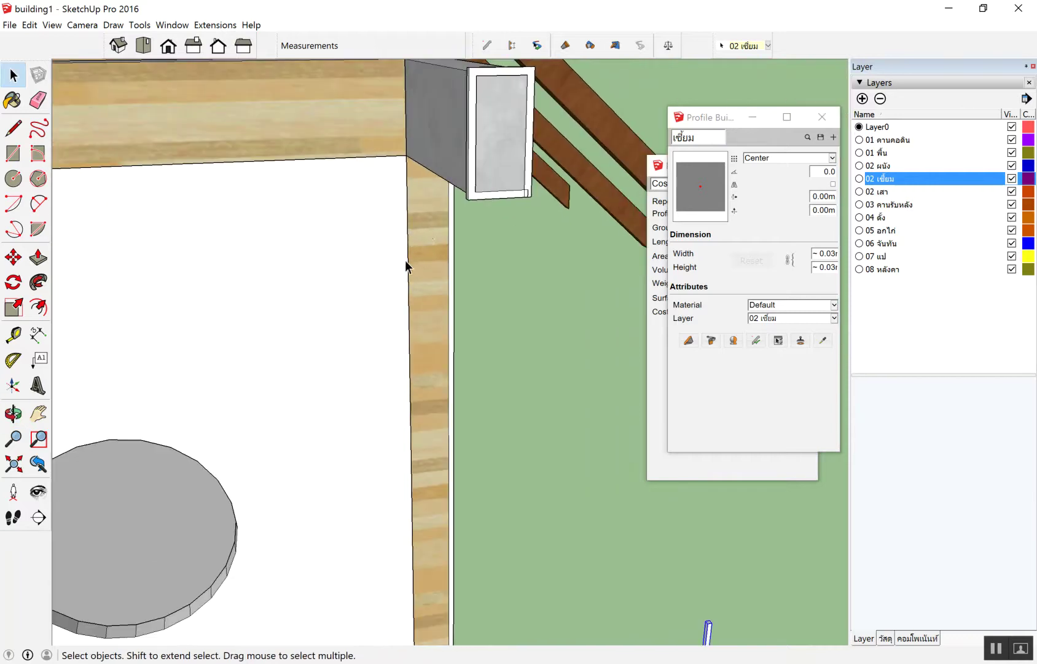
scroll(424, 258, "down", 2)
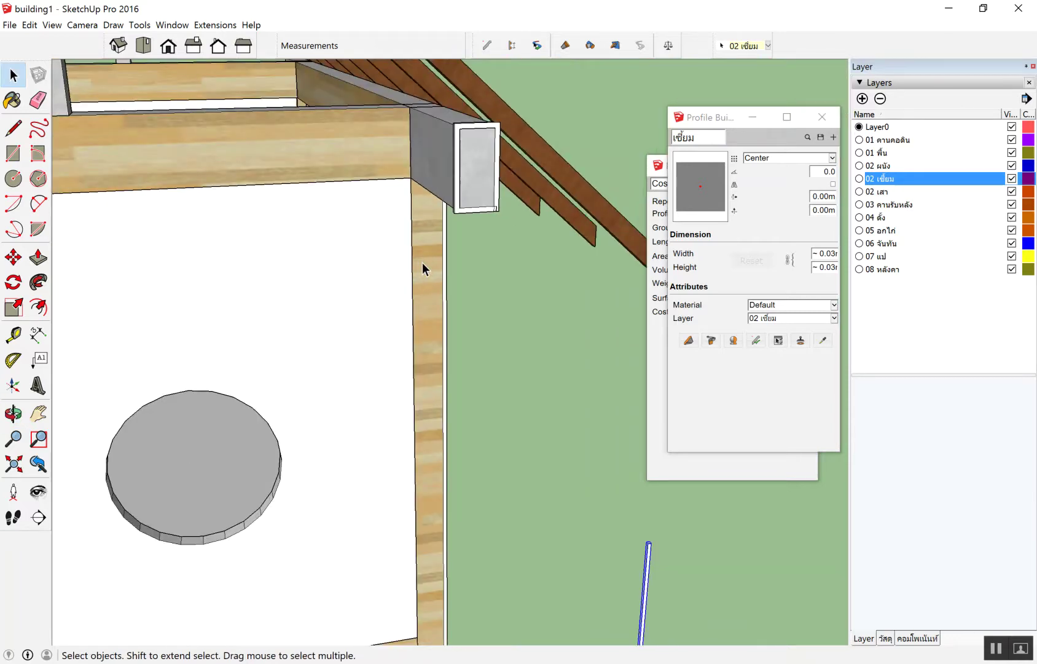
mouse_move(384, 292)
middle_mouse_down()
mouse_move(654, 265)
mouse_move(381, 142)
mouse_move(293, 142)
mouse_move(405, 168)
middle_mouse_up()
scroll(380, 134, "up", 3)
scroll(439, 159, "up", 3)
scroll(454, 102, "down", 2)
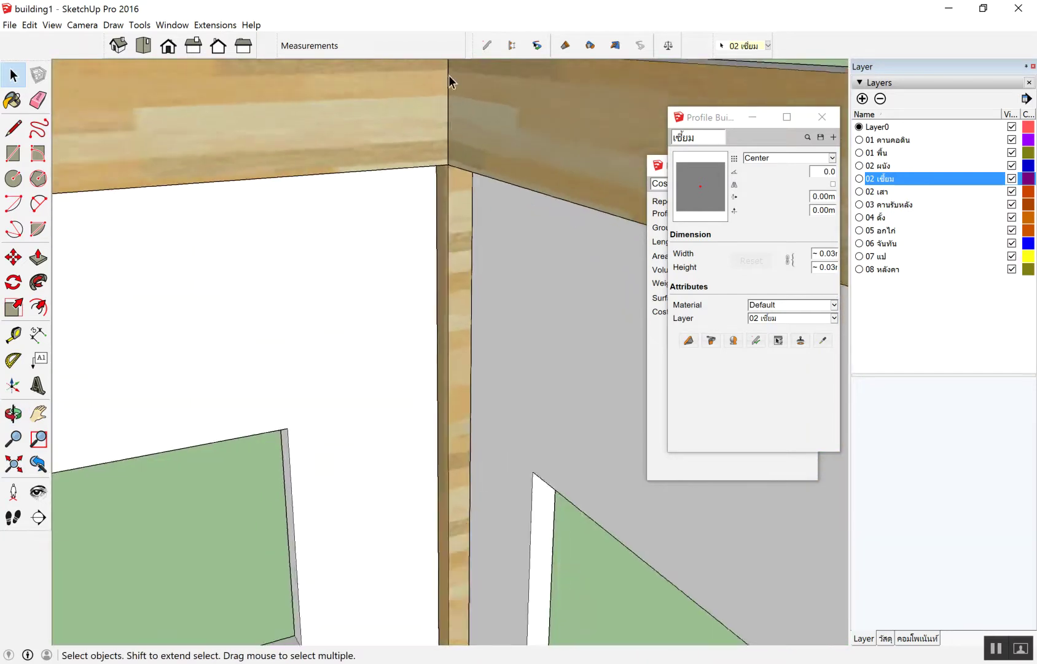
scroll(449, 75, "down", 1)
scroll(458, 185, "down", 2)
scroll(459, 212, "up", 1)
scroll(458, 205, "up", 2)
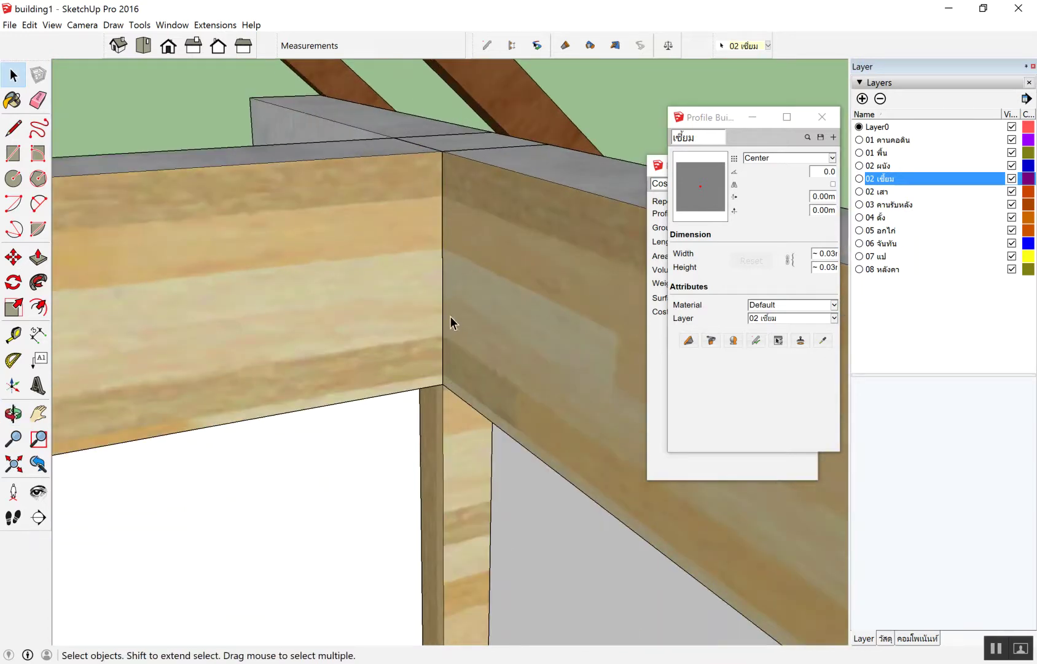
scroll(450, 316, "down", 1)
scroll(443, 299, "down", 1)
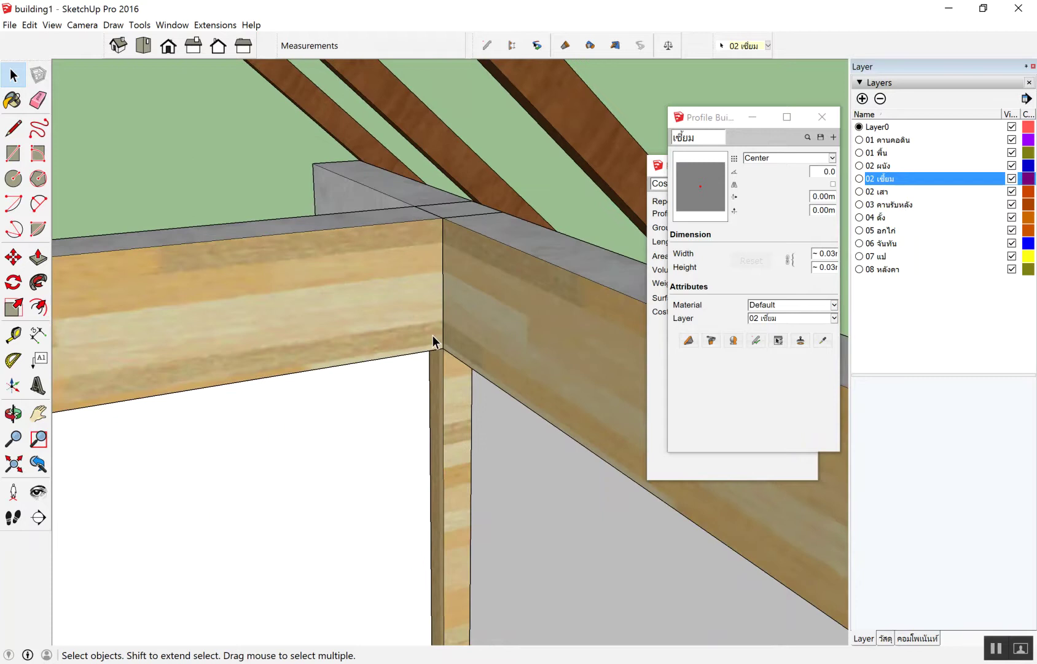
scroll(427, 336, "down", 1)
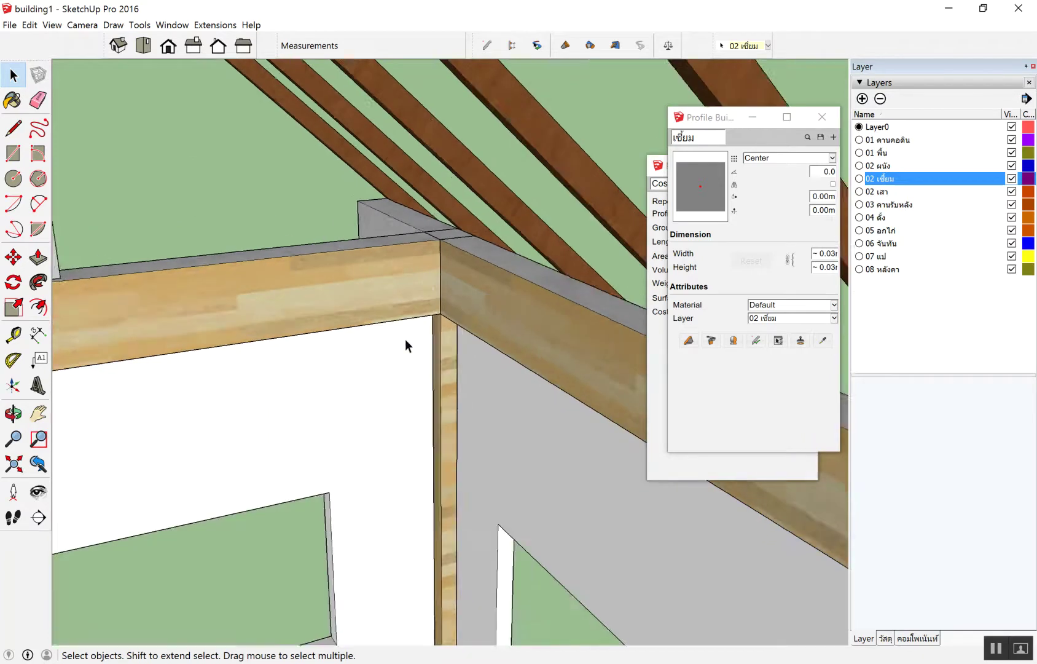
scroll(406, 326, "down", 1)
scroll(454, 563, "down", 1)
mouse_move(454, 562)
middle_mouse_down()
mouse_move(509, 607)
mouse_move(346, 482)
middle_mouse_up()
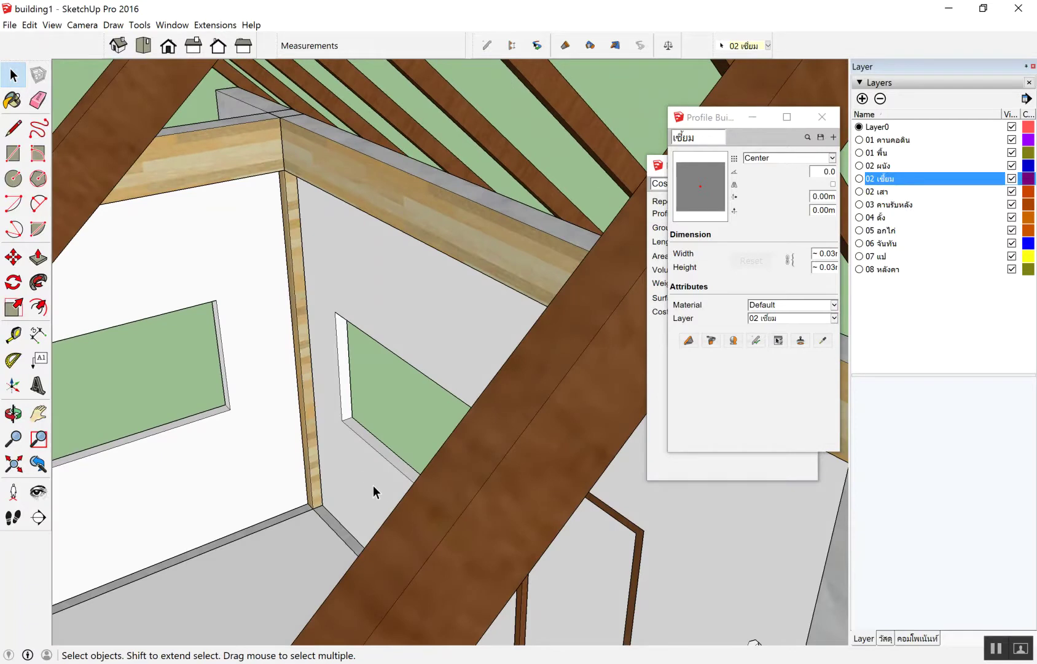
Step: Build a thin trim member from the post base up to its top, then stop drawing members
left_click(689, 341)
left_click(311, 518)
scroll(284, 237, "up", 2)
scroll(281, 129, "up", 2)
left_click(281, 125)
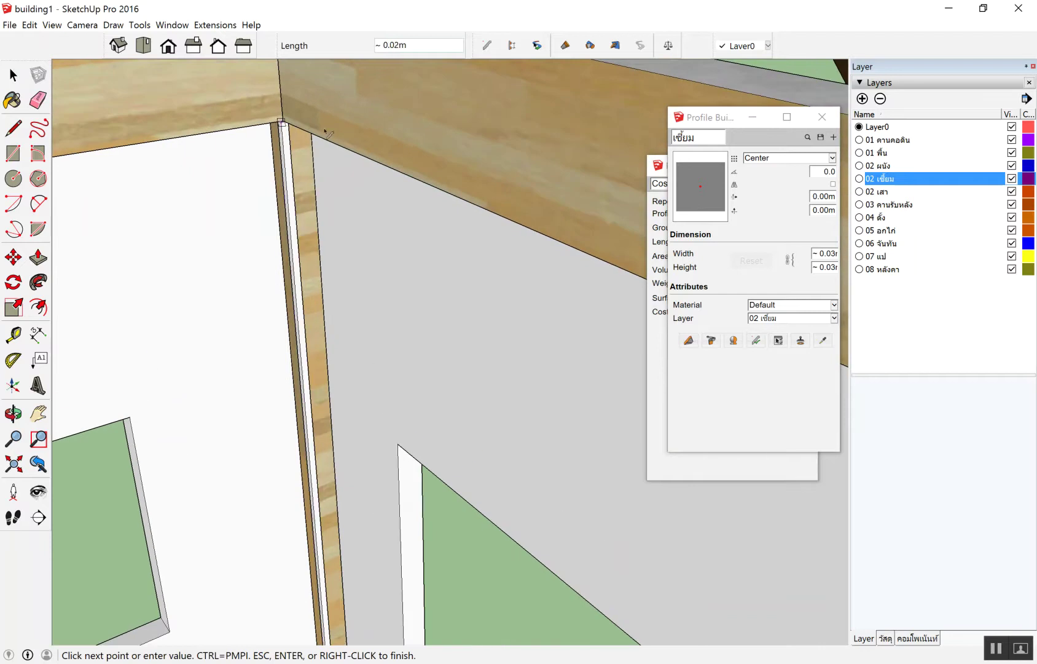
scroll(382, 184, "down", 6)
scroll(382, 184, "up", 4)
mouse_move(614, 277)
middle_mouse_down()
mouse_move(763, 246)
mouse_move(615, 233)
middle_mouse_up()
scroll(479, 199, "down", 3)
middle_click_drag(480, 199, 523, 209)
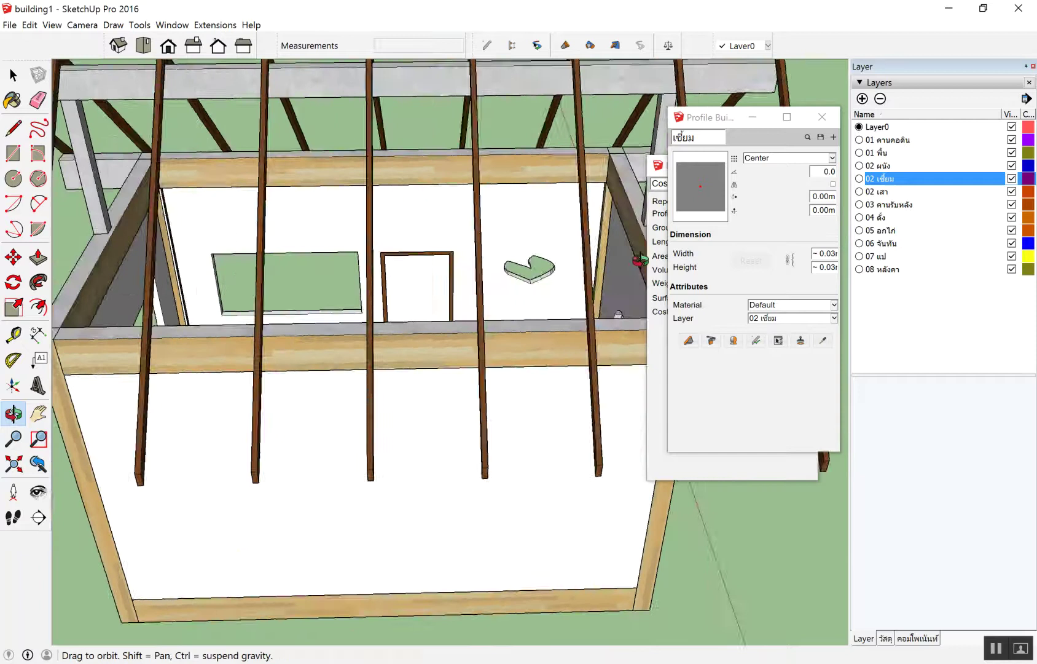
scroll(558, 207, "up", 2)
scroll(558, 207, "up", 3)
scroll(558, 207, "up", 2)
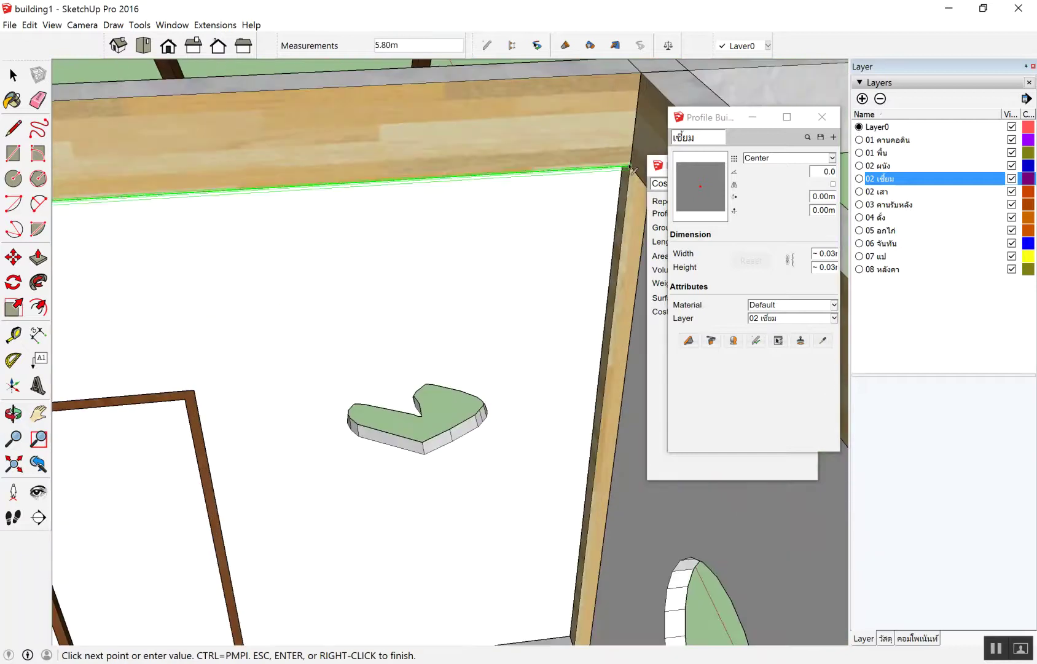
key("space")
Step: Orbit and zoom around the wall, beams, door and whole house frame to inspect the trim
scroll(631, 167, "down", 3)
mouse_move(589, 191)
middle_mouse_down()
mouse_move(462, 285)
mouse_move(412, 249)
middle_mouse_up()
scroll(412, 249, "down", 3)
scroll(266, 173, "up", 5)
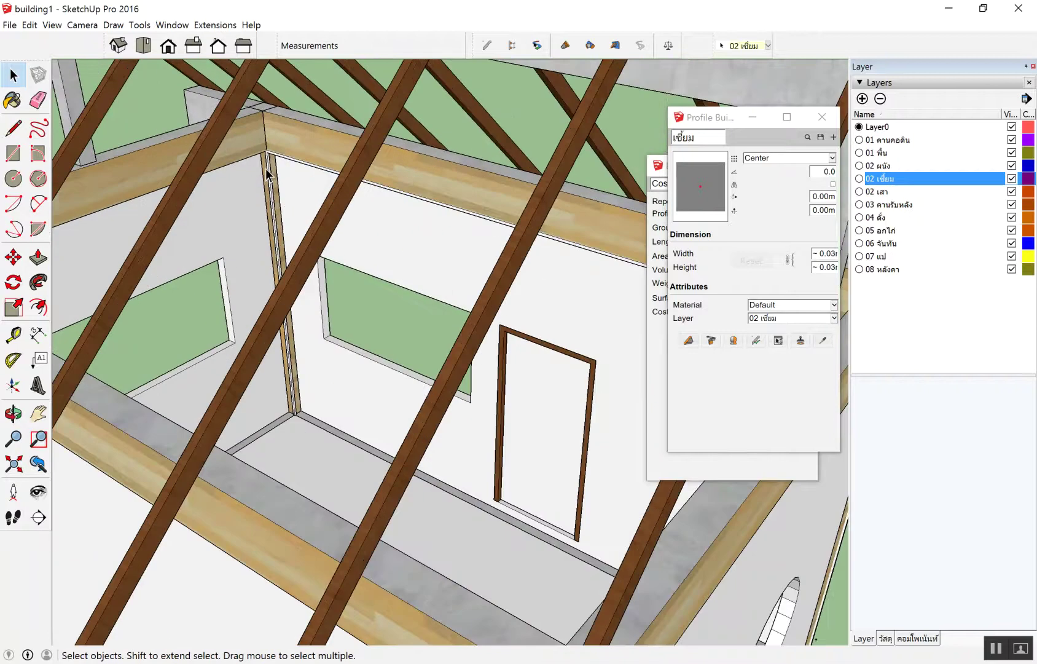
scroll(298, 128, "up", 2)
scroll(262, 92, "up", 2)
scroll(262, 111, "up", 2)
scroll(267, 122, "up", 2)
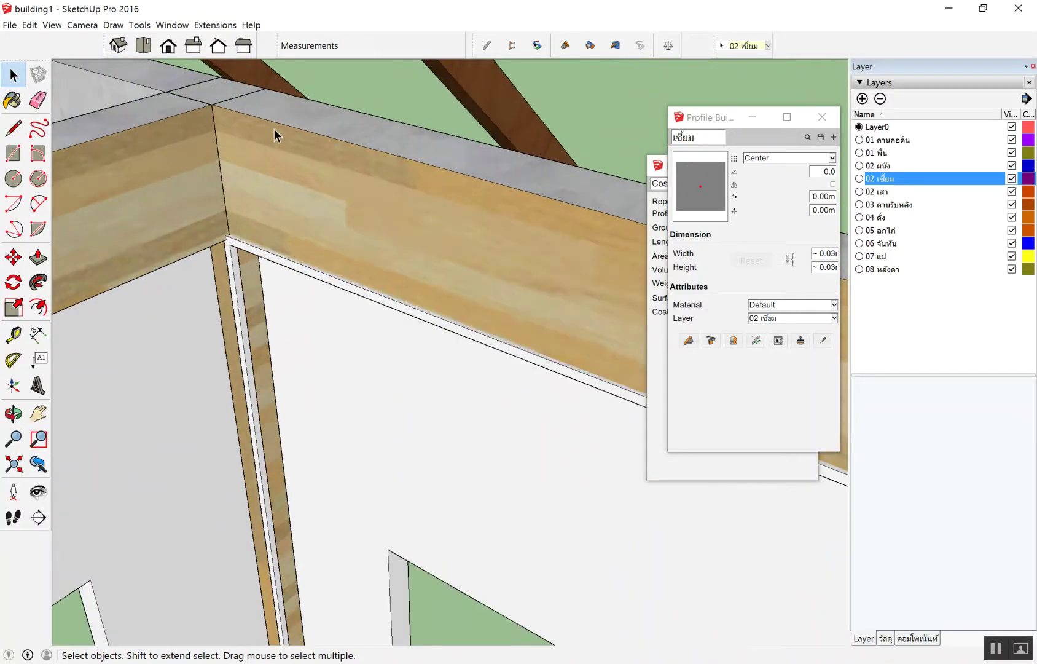
scroll(411, 178, "down", 2)
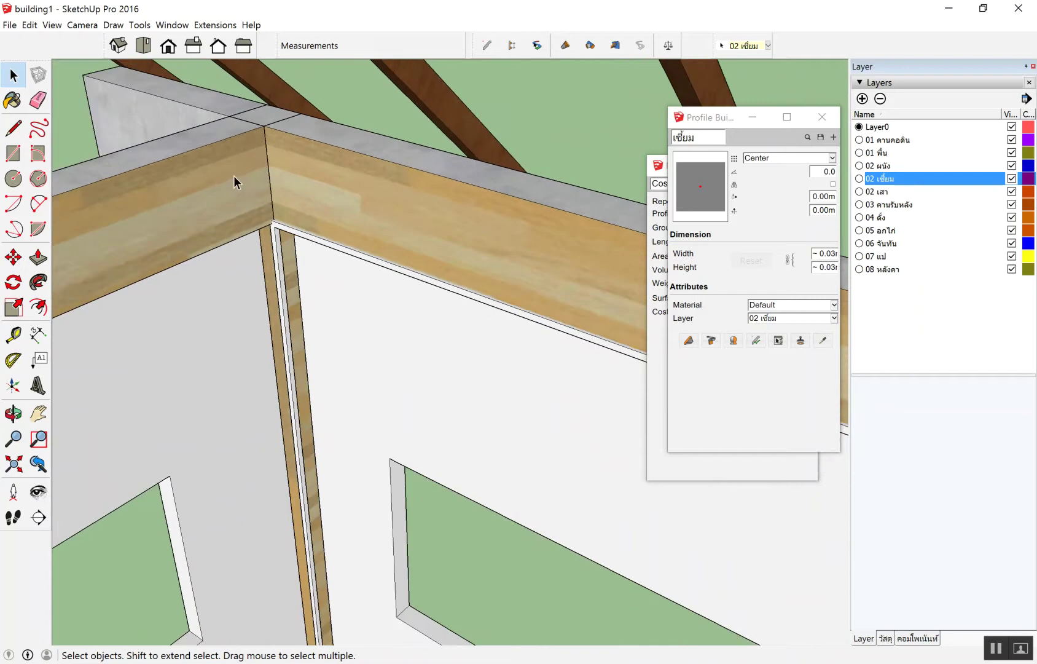
scroll(203, 208, "down", 1)
scroll(194, 210, "down", 2)
scroll(172, 249, "up", 2)
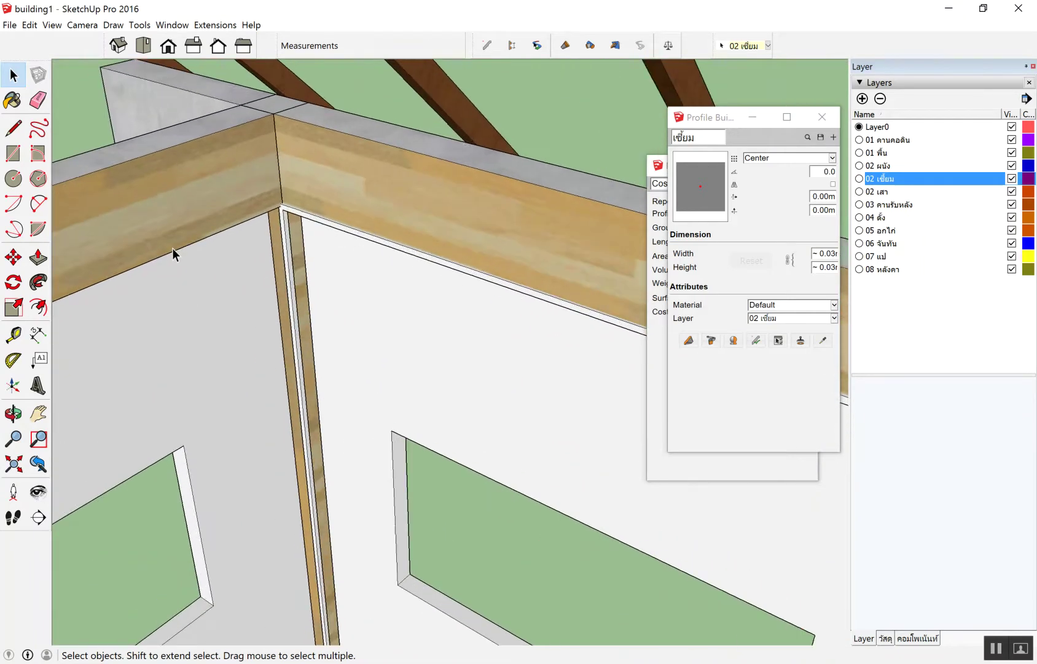
scroll(201, 235, "down", 2)
scroll(202, 234, "up", 3)
mouse_move(157, 227)
middle_mouse_down()
mouse_move(314, 236)
mouse_move(162, 285)
middle_mouse_up()
scroll(292, 285, "down", 3)
scroll(370, 287, "down", 3)
middle_click_drag(370, 286, 476, 418)
scroll(376, 300, "down", 2)
scroll(406, 455, "up", 3)
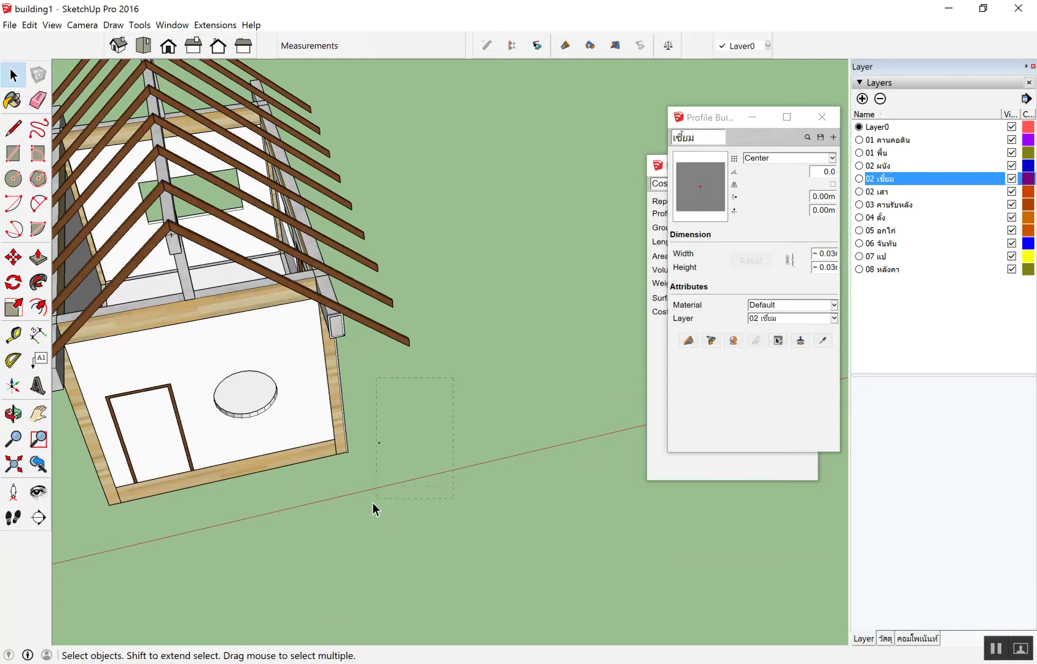
scroll(376, 499, "down", 2)
mouse_move(376, 499)
middle_mouse_down()
mouse_move(329, 406)
mouse_move(489, 312)
mouse_move(368, 344)
middle_mouse_up()
scroll(488, 312, "up", 5)
scroll(211, 353, "up", 3)
middle_click_drag(212, 353, 113, 323)
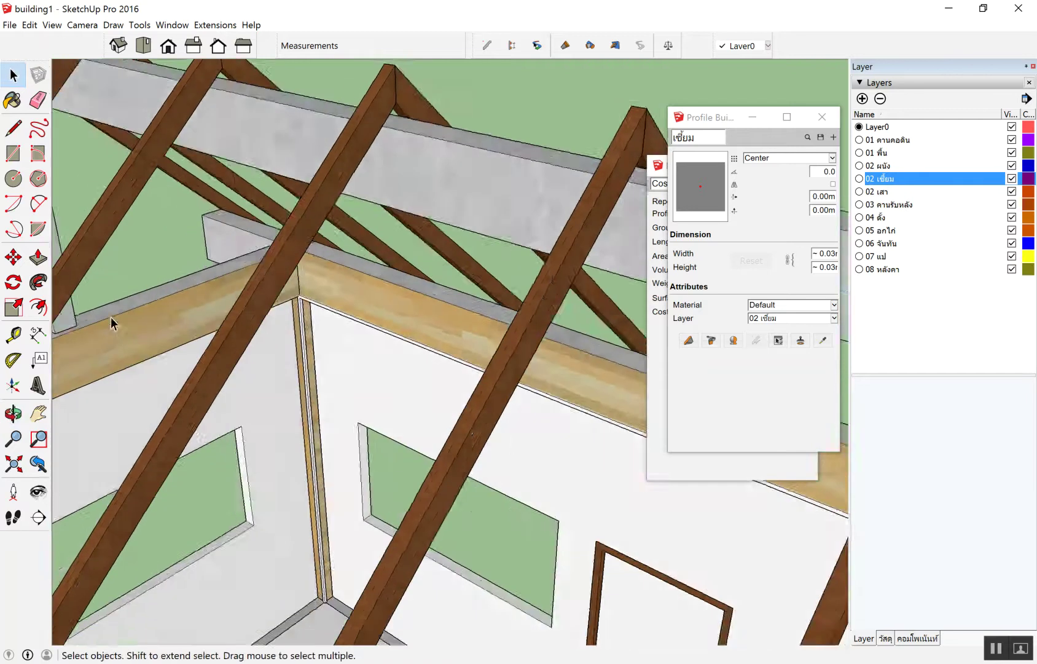
scroll(113, 322, "down", 3)
mouse_move(194, 295)
middle_mouse_down()
mouse_move(274, 322)
mouse_move(321, 292)
middle_mouse_up()
Step: Hide layer 02 เซี้ยม to check the model without trim, then show it again
scroll(321, 292, "down", 3)
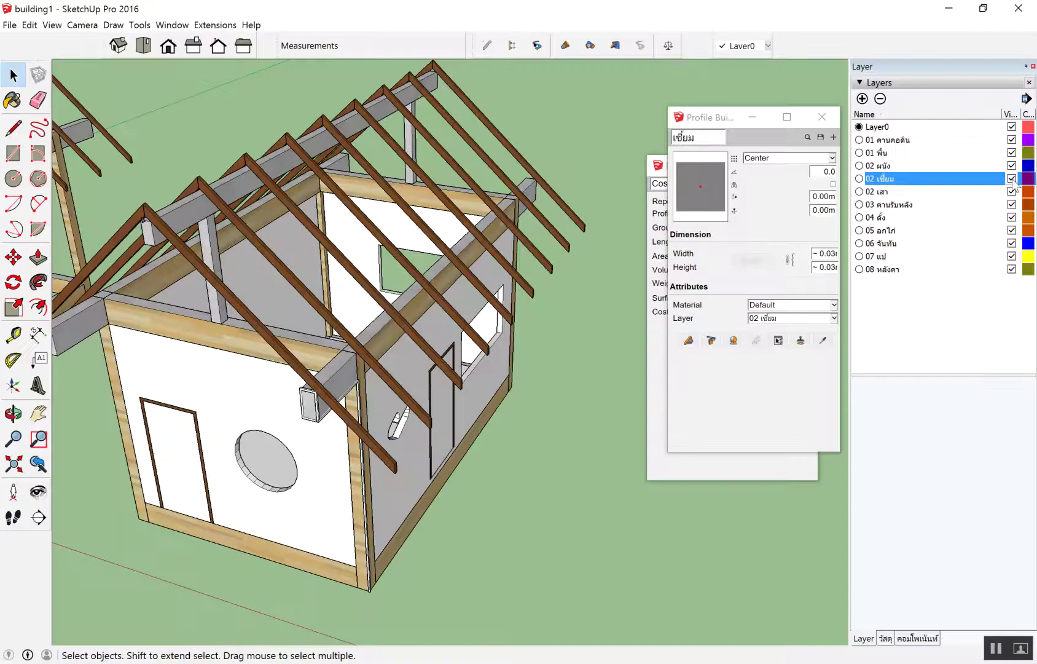
left_click(1011, 178)
mouse_move(548, 312)
middle_mouse_down()
mouse_move(914, 353)
mouse_move(934, 248)
mouse_move(954, 239)
middle_mouse_up()
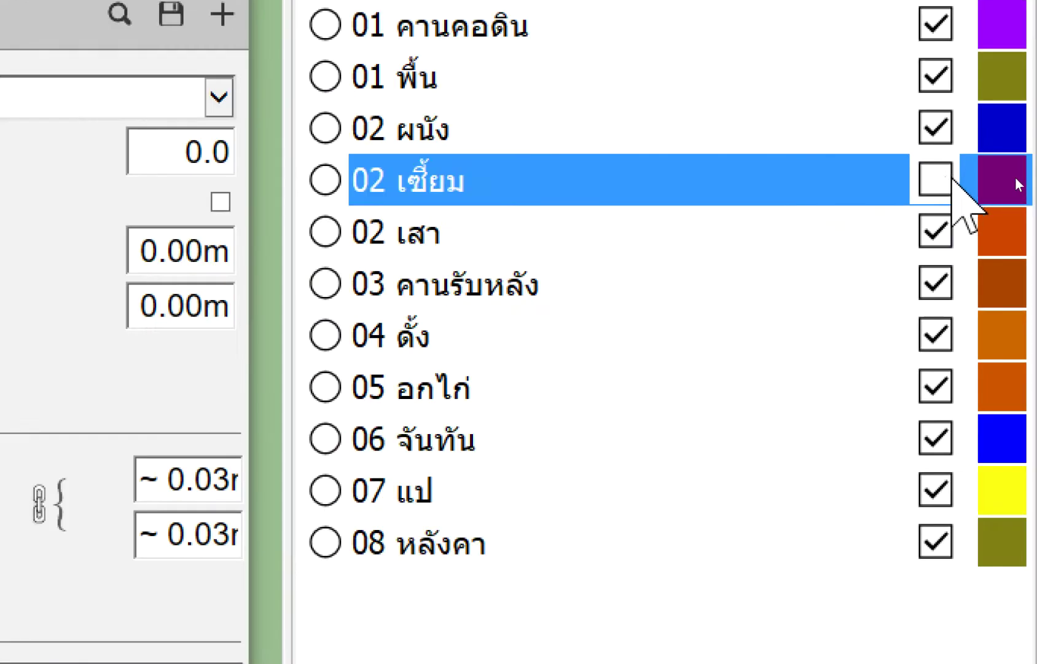
left_click(1012, 179)
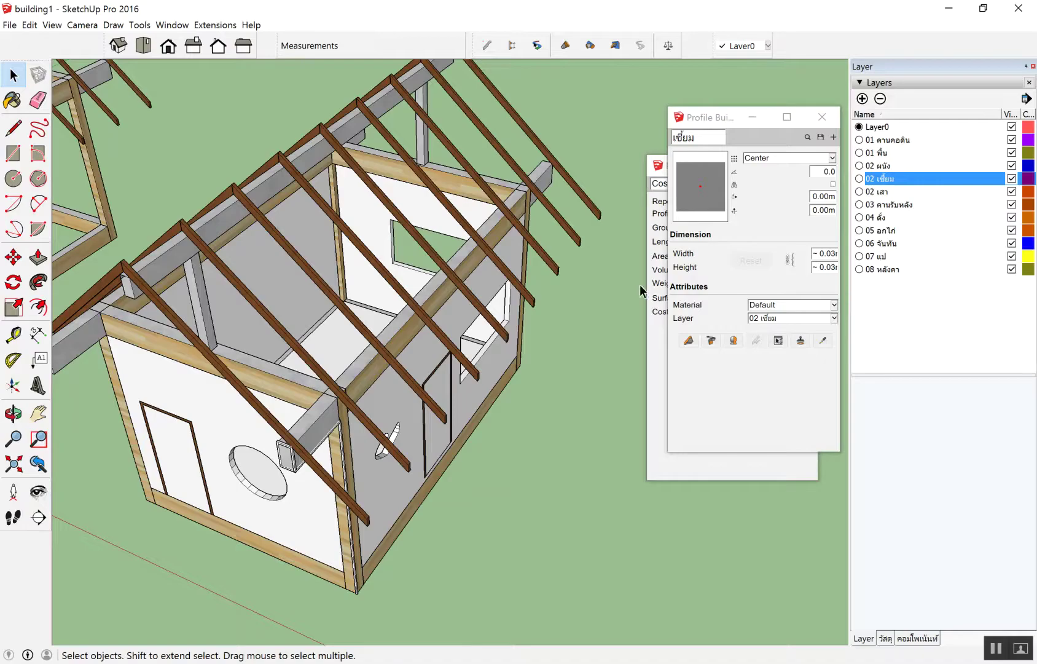
mouse_move(377, 444)
middle_mouse_down()
mouse_move(658, 311)
mouse_move(284, 395)
middle_mouse_up()
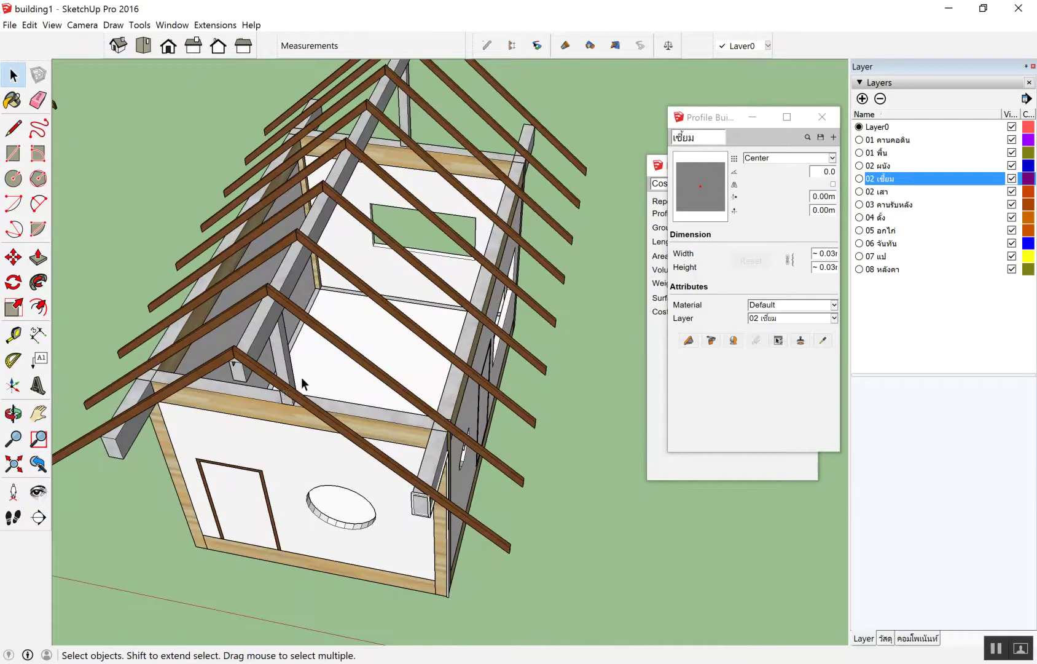
Step: Window-select the entire house frame
scroll(301, 376, "down", 5)
middle_click_drag(301, 376, 289, 245)
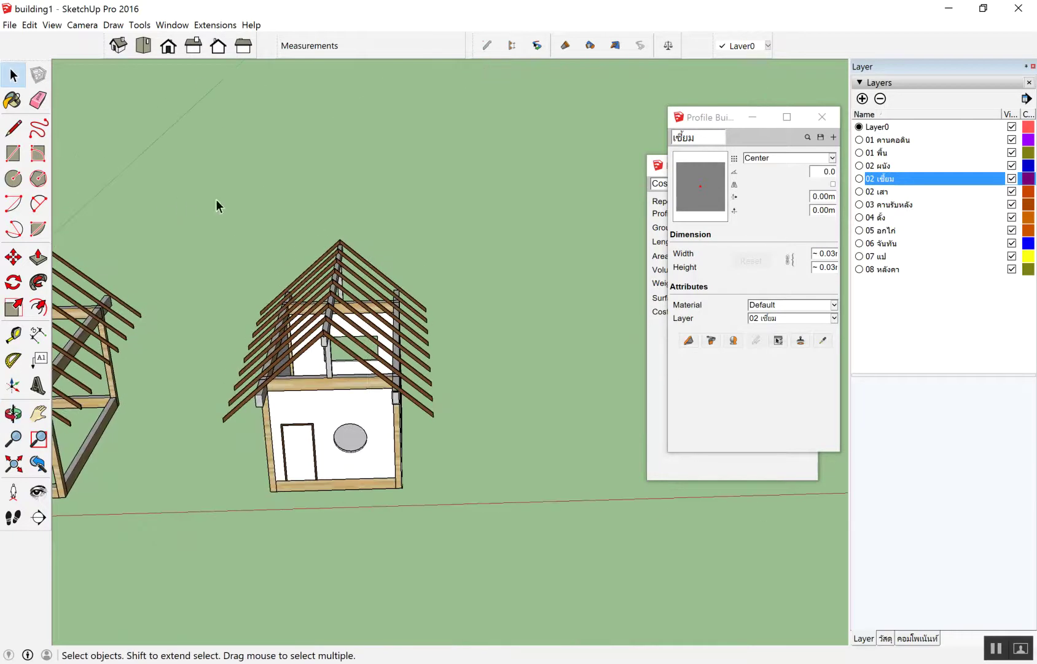
left_click_drag(216, 199, 519, 564)
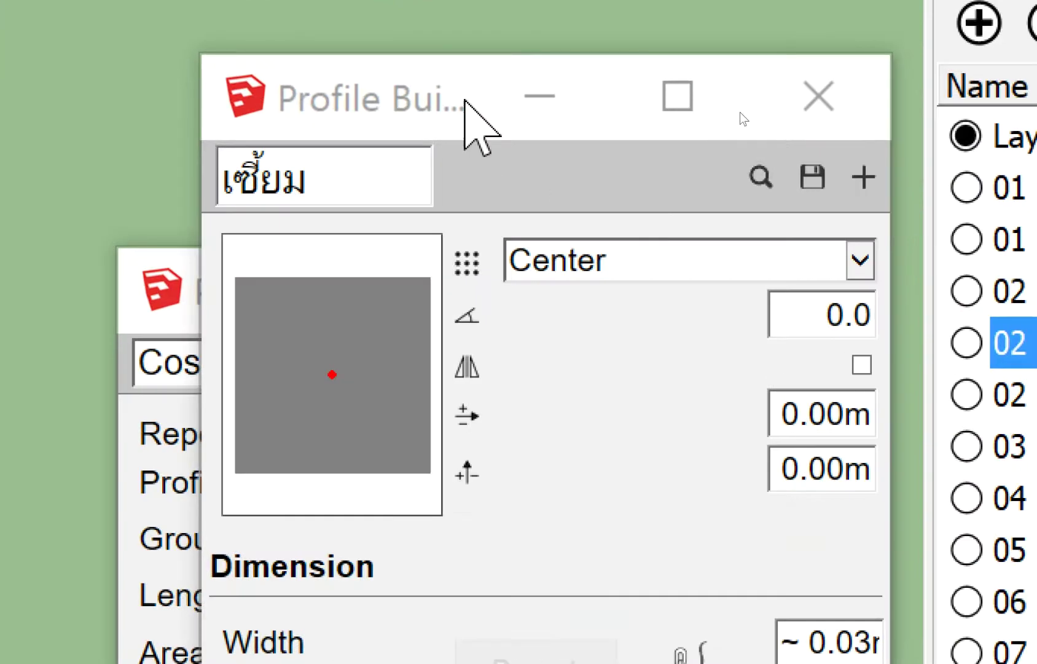
Step: Run the Cost Detail Report: 14.8 m of เซี้ยม at 222.00, total 132,405.05; then minimize it
left_click(465, 105)
left_click(129, 423)
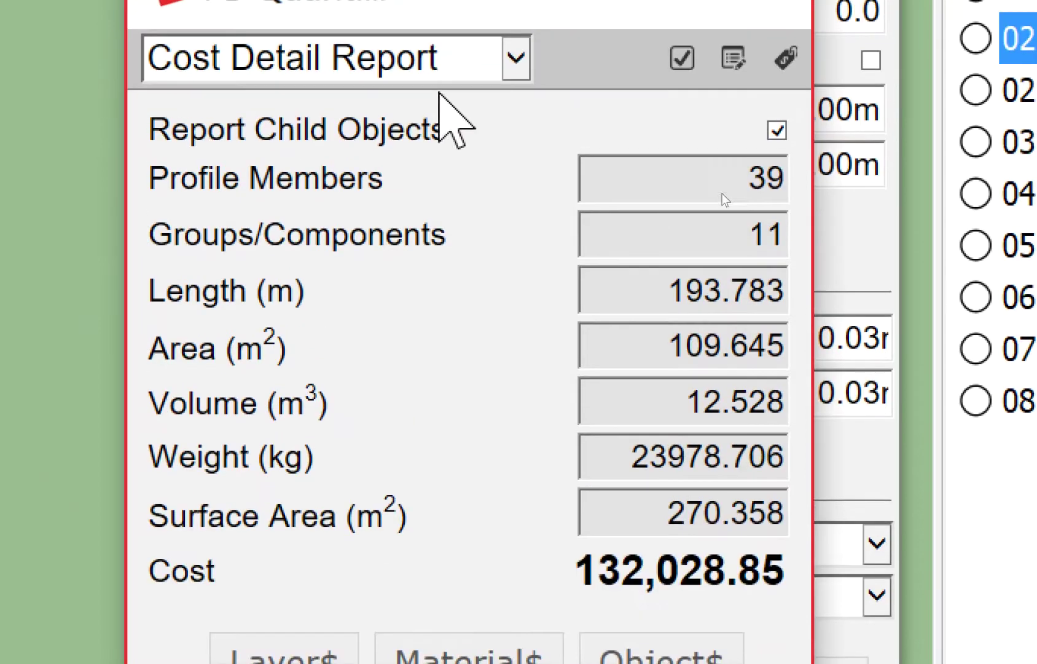
left_click(359, 106)
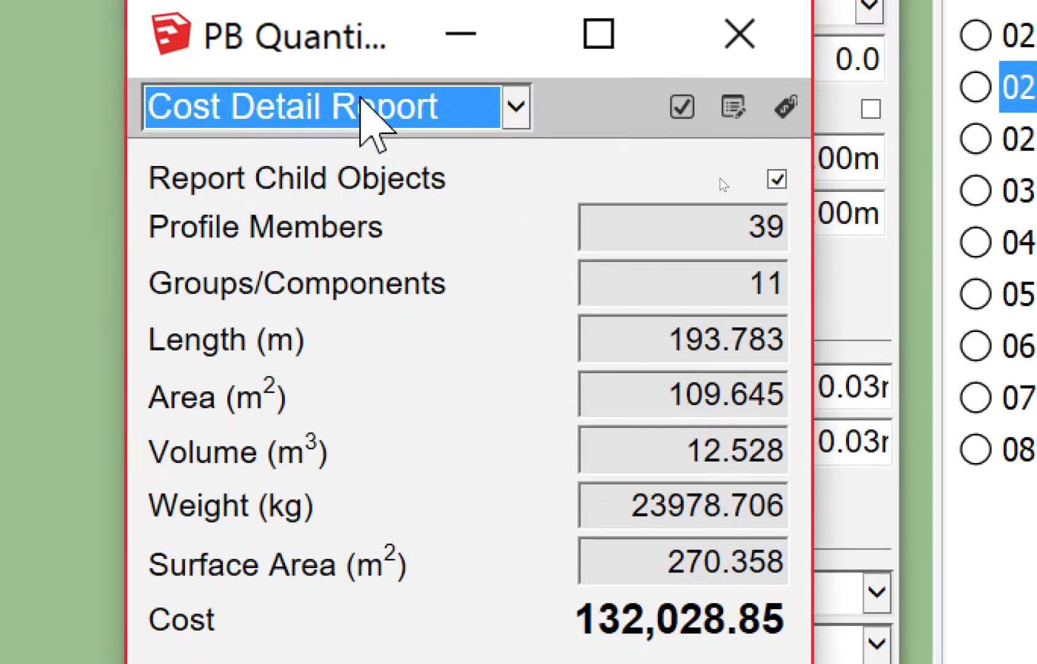
left_click(680, 109)
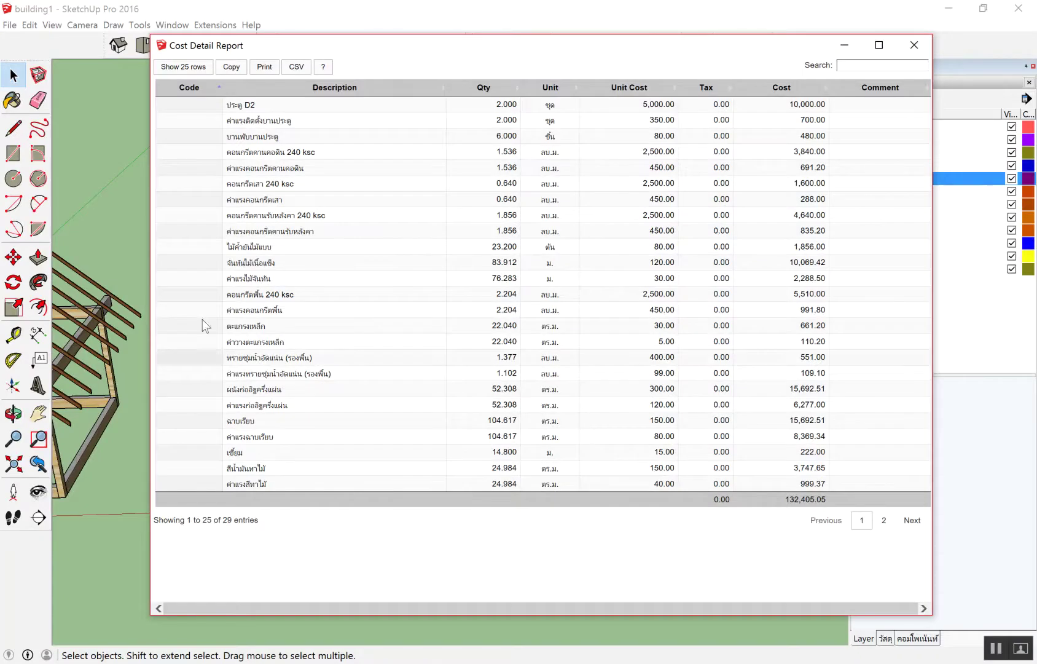
left_click(70, 171)
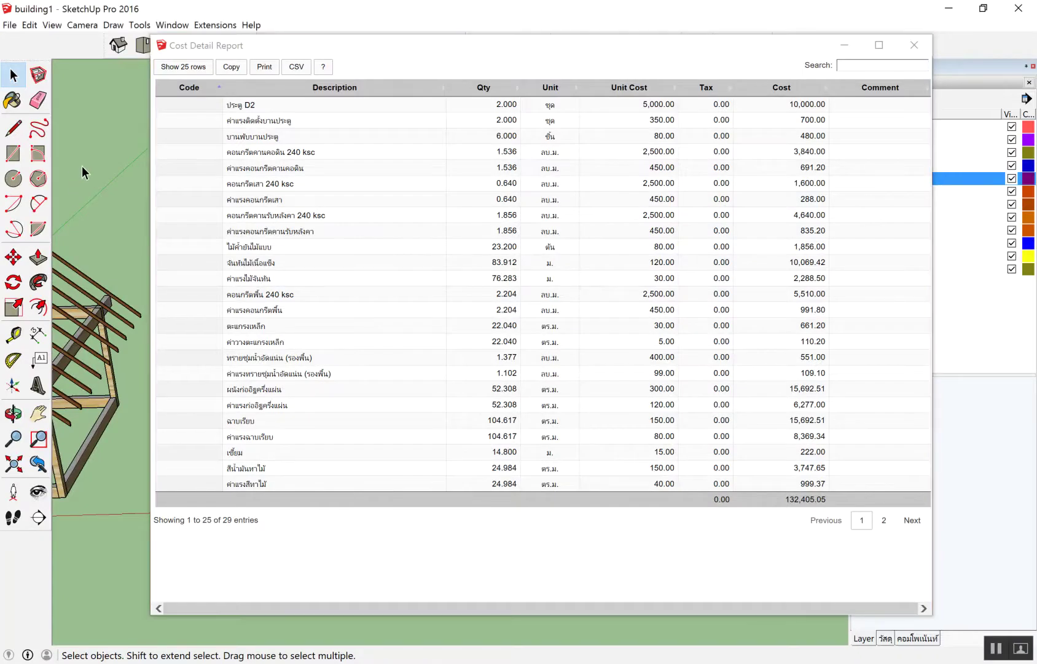
left_click_drag(456, 56, 616, 141)
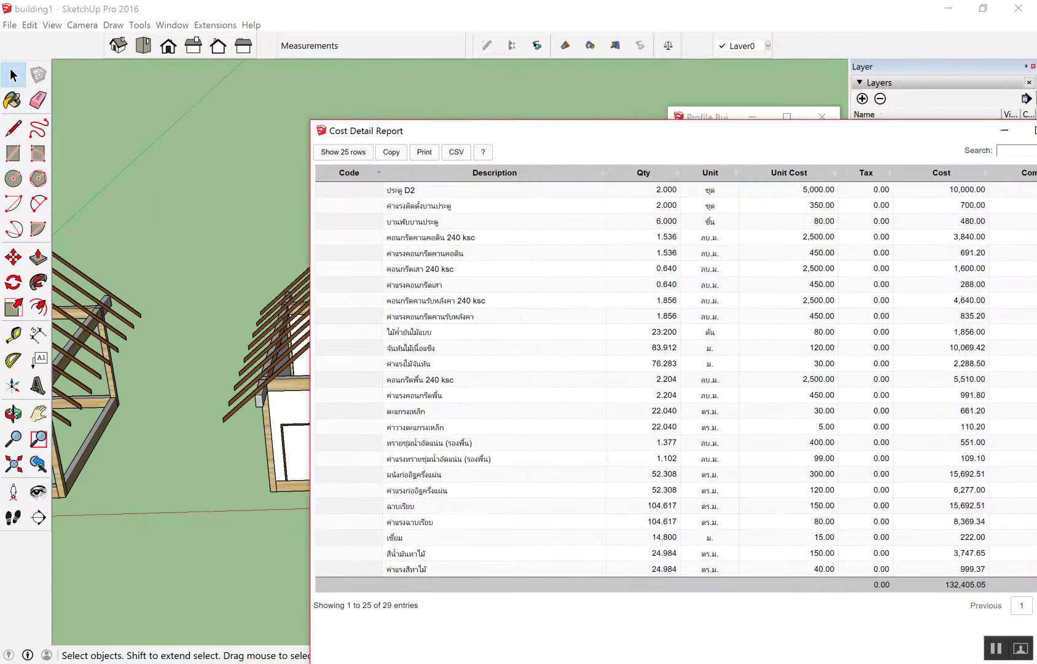
left_click(1005, 134)
mouse_move(440, 246)
middle_mouse_down()
mouse_move(395, 342)
mouse_move(278, 349)
mouse_move(294, 325)
mouse_move(303, 394)
middle_mouse_up()
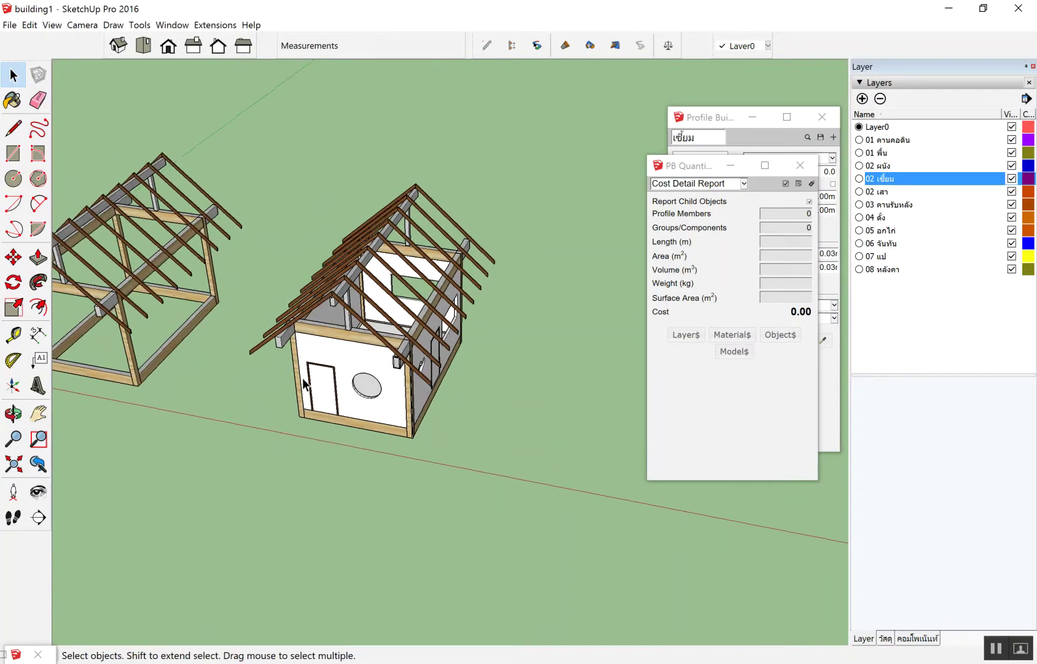
Step: Drag the PB Quantities window left to uncover the Profile Builder panel
scroll(288, 382, "up", 2)
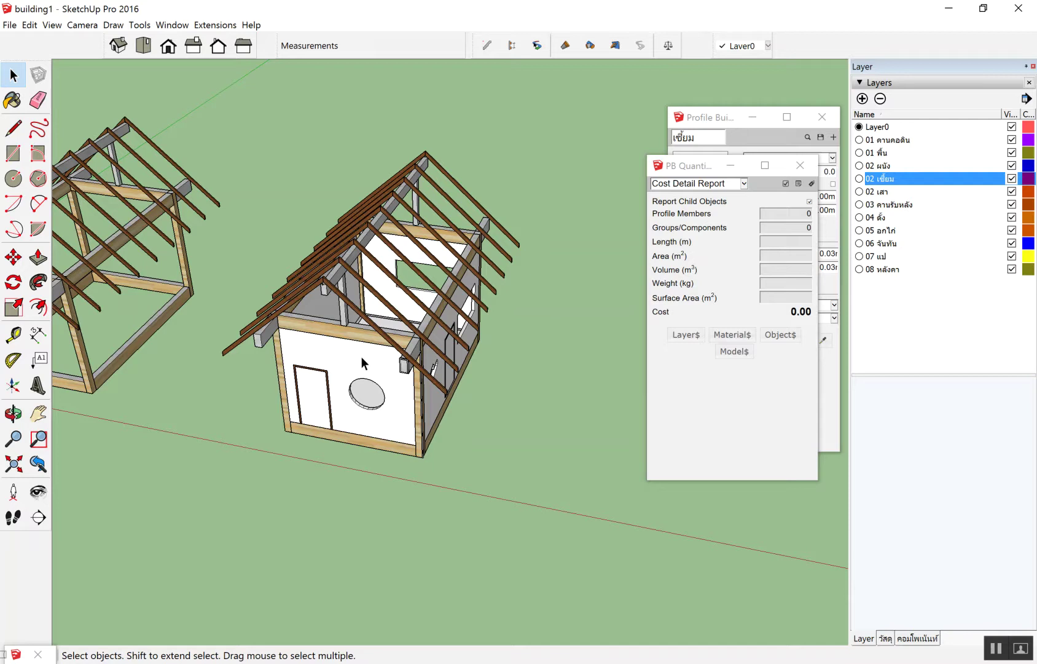
scroll(362, 357, "down", 3)
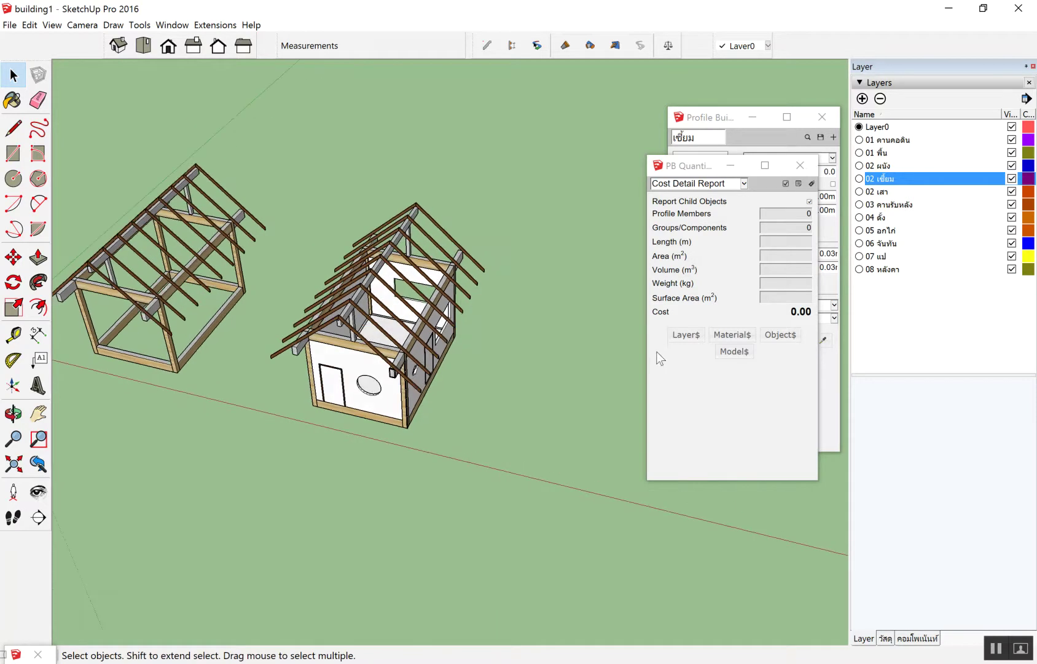
mouse_move(628, 343)
middle_mouse_down()
mouse_move(369, 348)
mouse_move(414, 246)
mouse_move(431, 296)
mouse_move(474, 275)
mouse_move(295, 442)
middle_mouse_up()
scroll(413, 245, "up", 4)
scroll(307, 436, "down", 2)
scroll(312, 435, "up", 3)
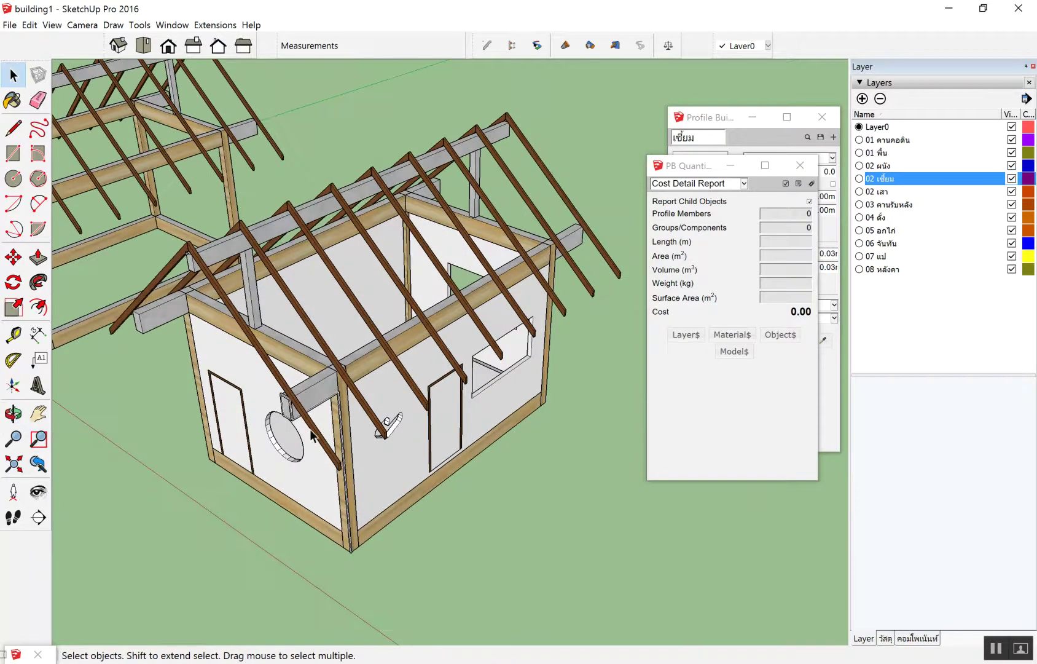
mouse_move(306, 437)
middle_mouse_down()
mouse_move(417, 378)
mouse_move(398, 433)
middle_mouse_up()
scroll(417, 378, "up", 3)
scroll(344, 239, "up", 2)
scroll(341, 248, "down", 2)
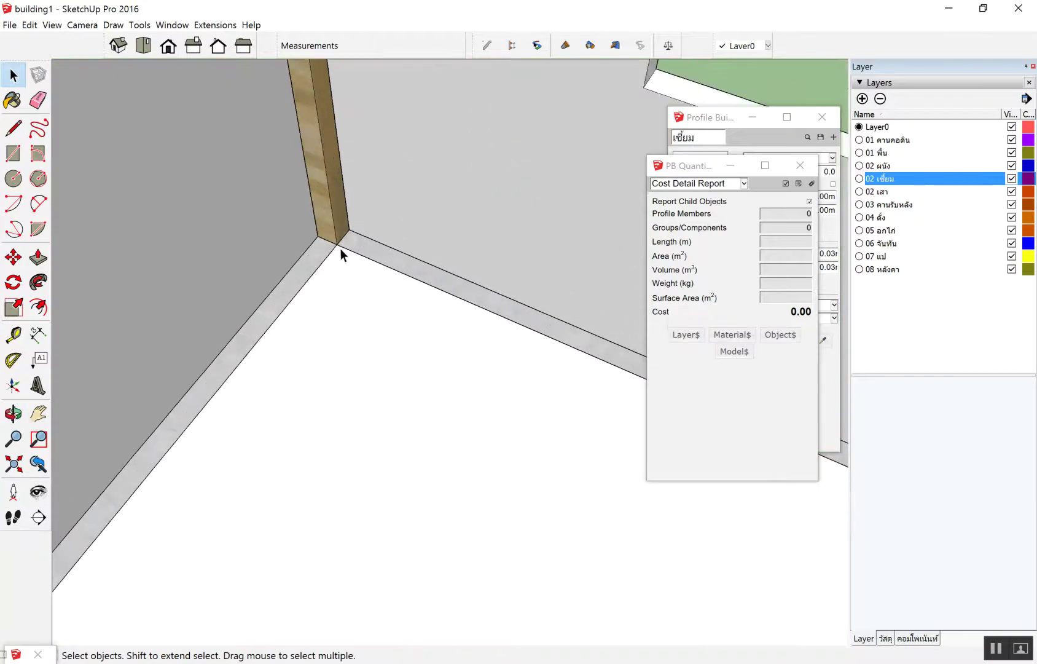
scroll(317, 253, "down", 2)
scroll(317, 252, "down", 2)
middle_click_drag(317, 253, 413, 228)
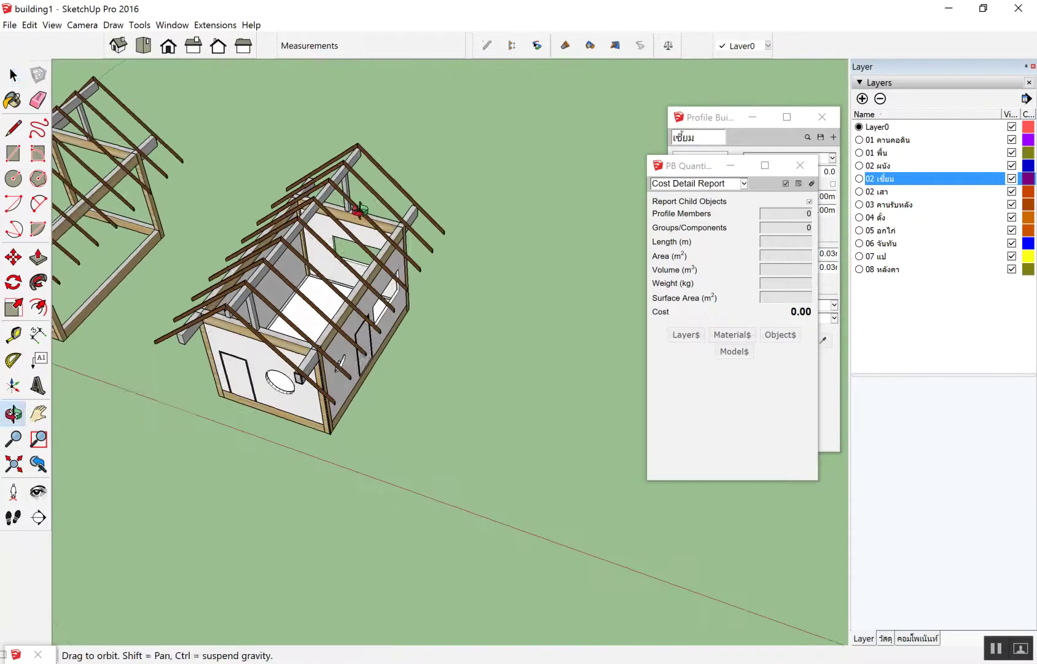
left_click_drag(711, 159, 547, 213)
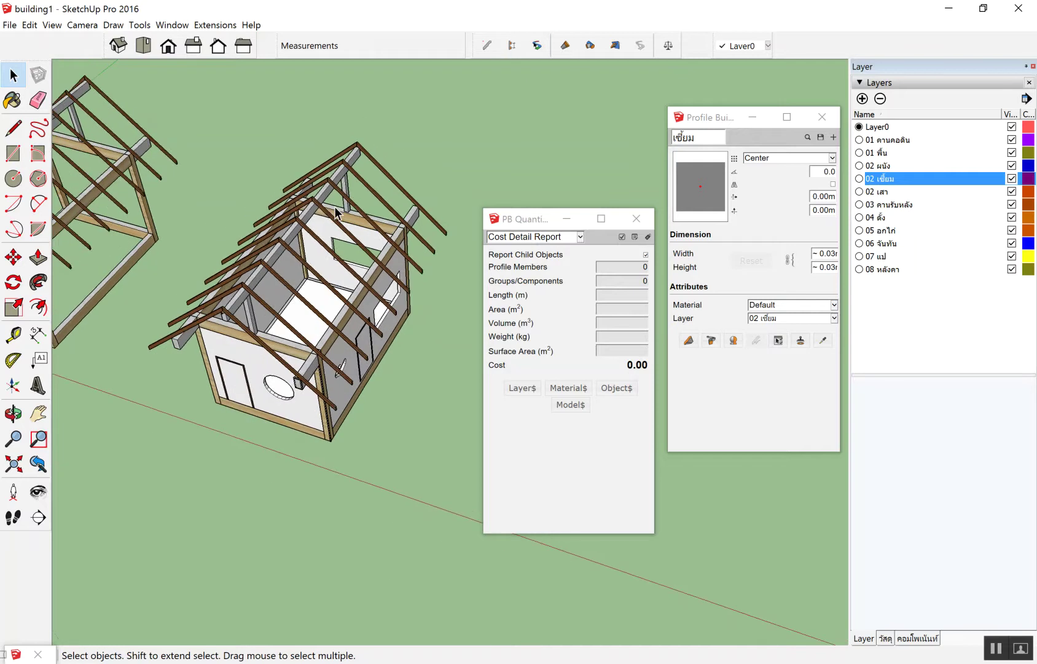
scroll(337, 211, "up", 2)
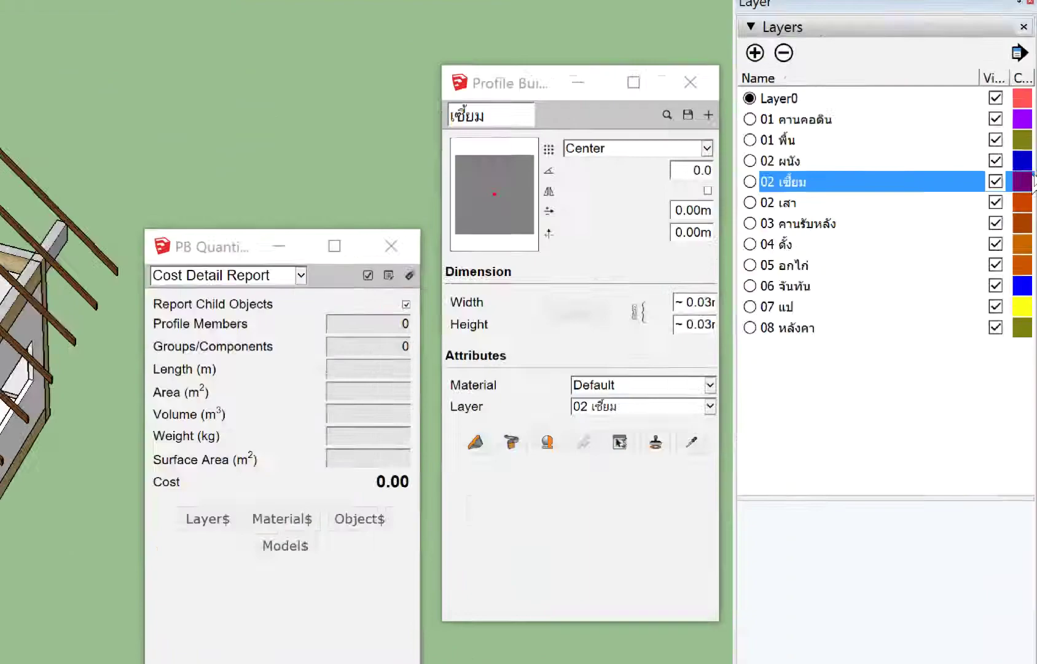
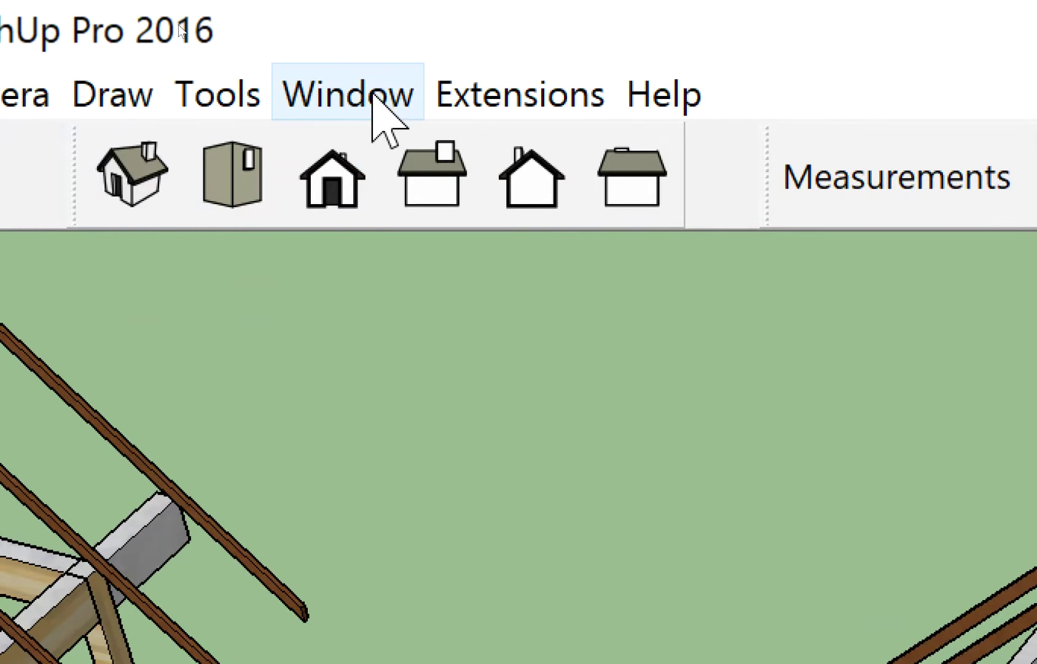
Step: Open System Preferences from the Window menu
left_click(375, 102)
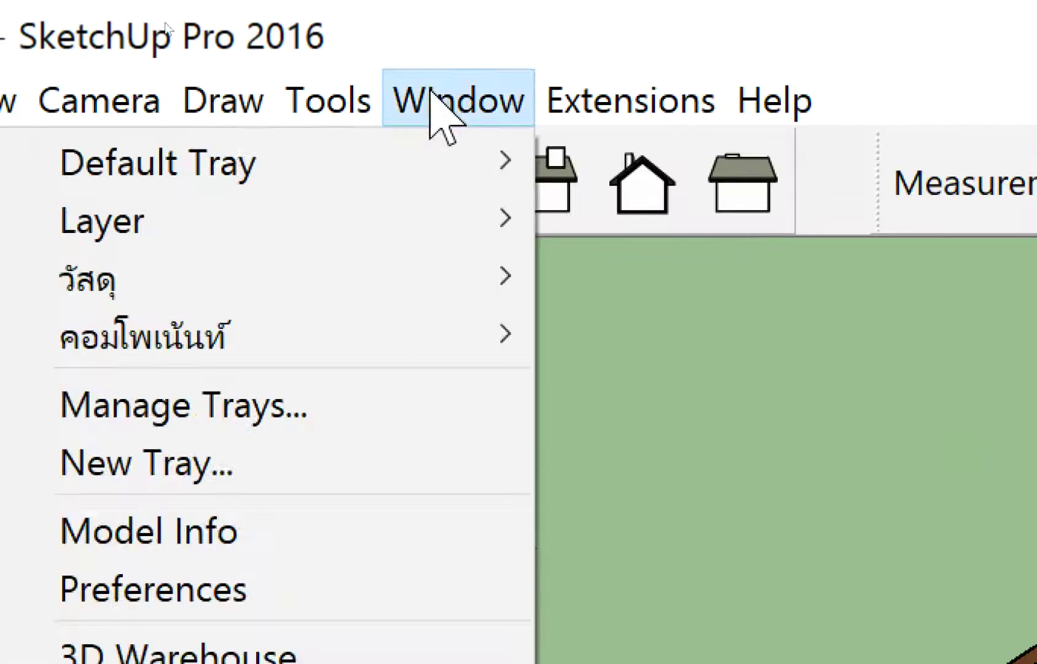
left_click(430, 93)
left_click(473, 101)
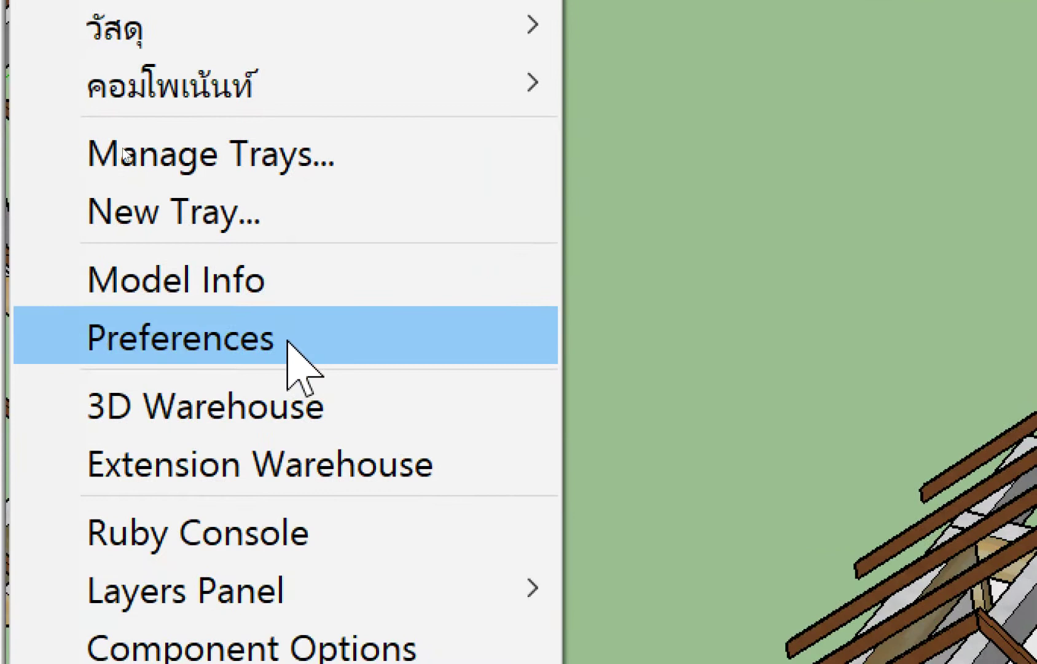
left_click(287, 341)
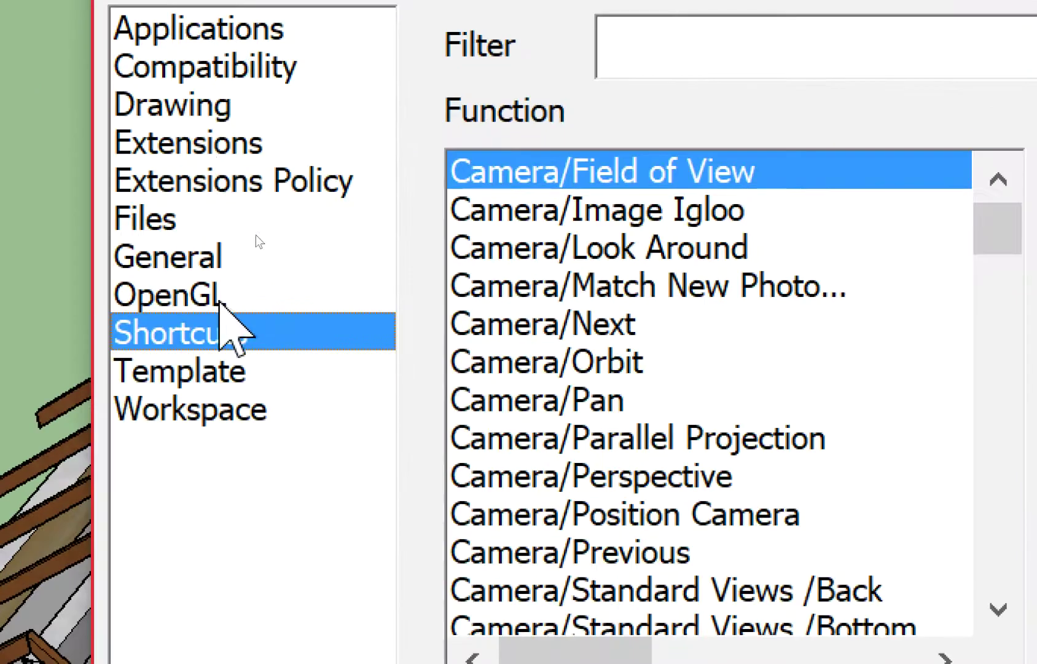
Step: Reopen System Preferences on the Extensions page and start installing an extension from file
left_click(207, 148)
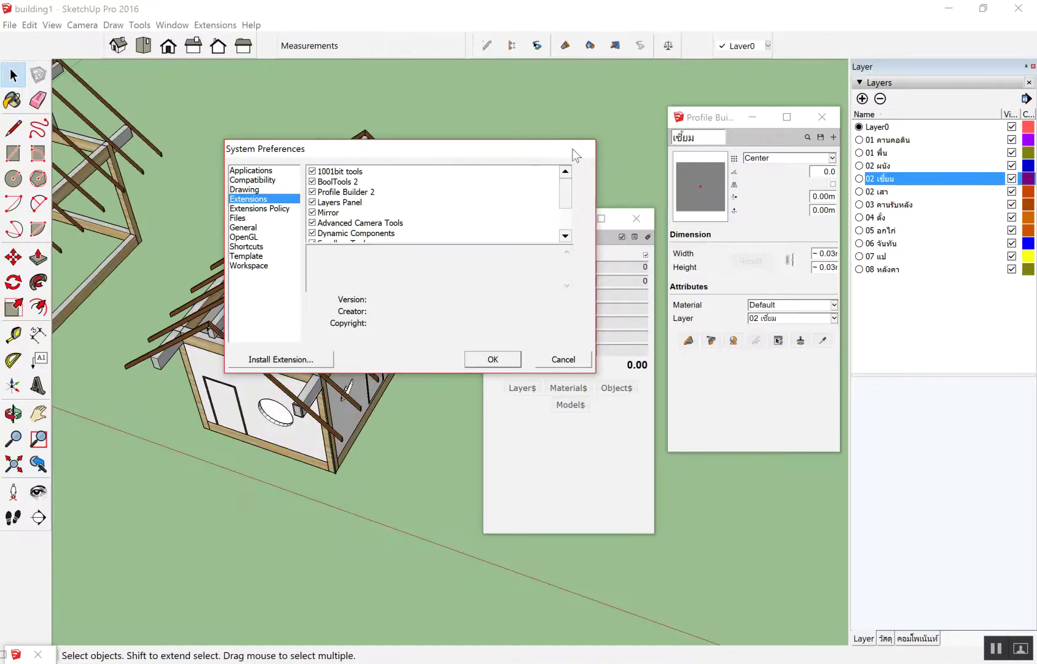
left_click(576, 152)
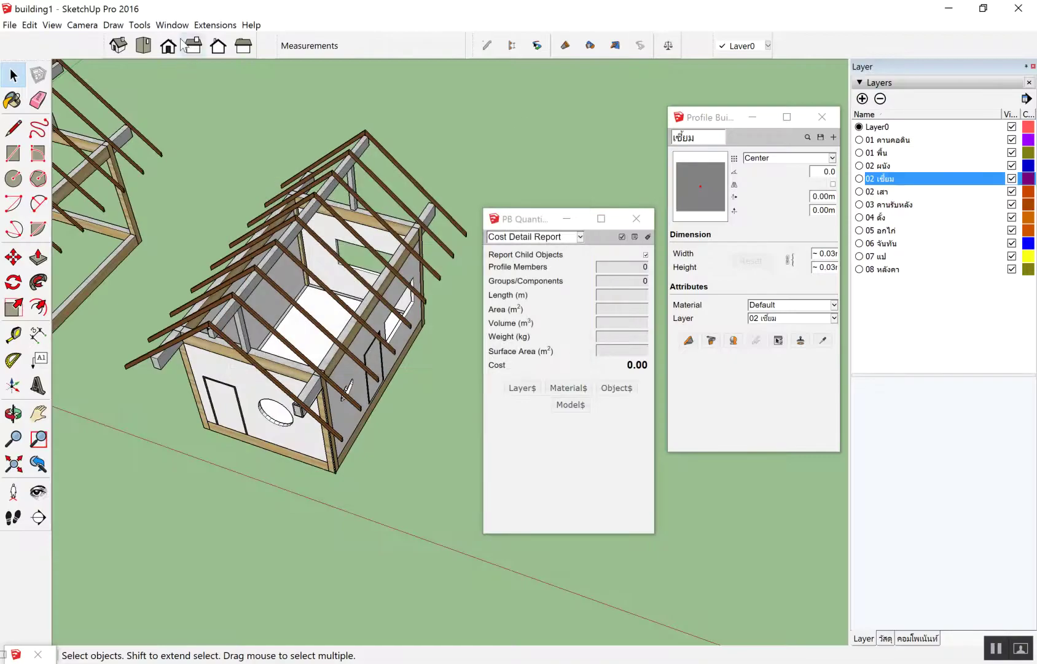
left_click(172, 25)
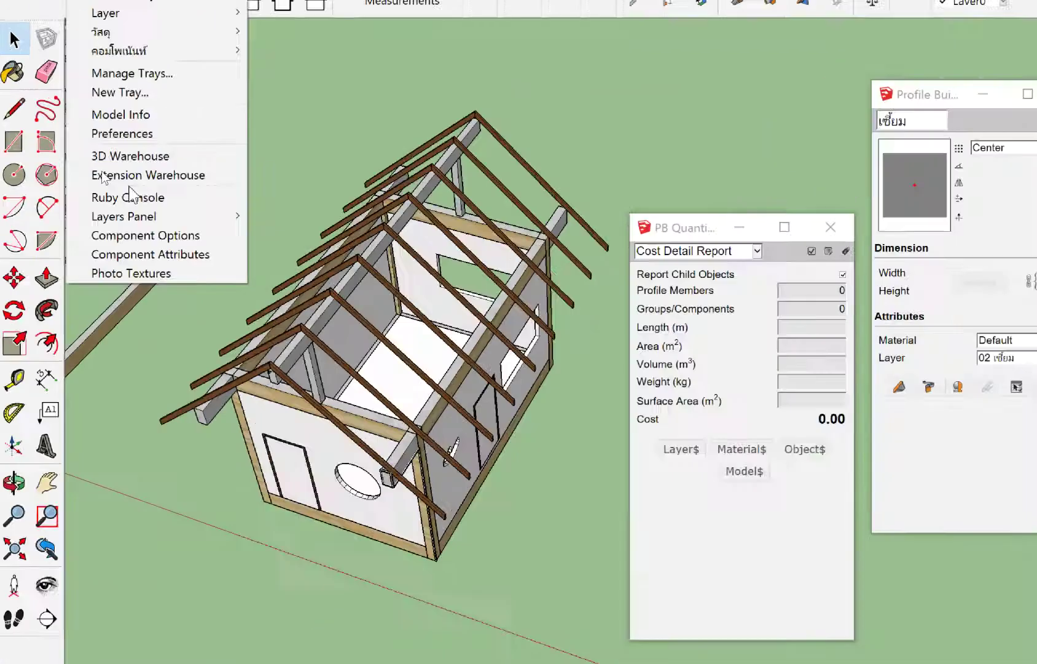
left_click(171, 26)
left_click(166, 26)
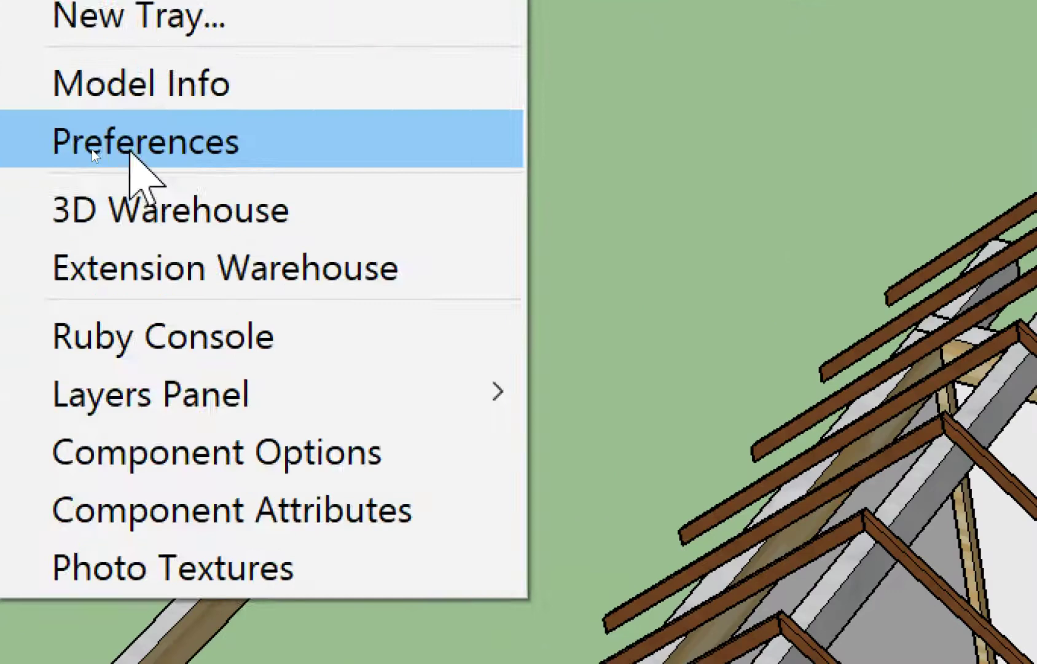
left_click(101, 162)
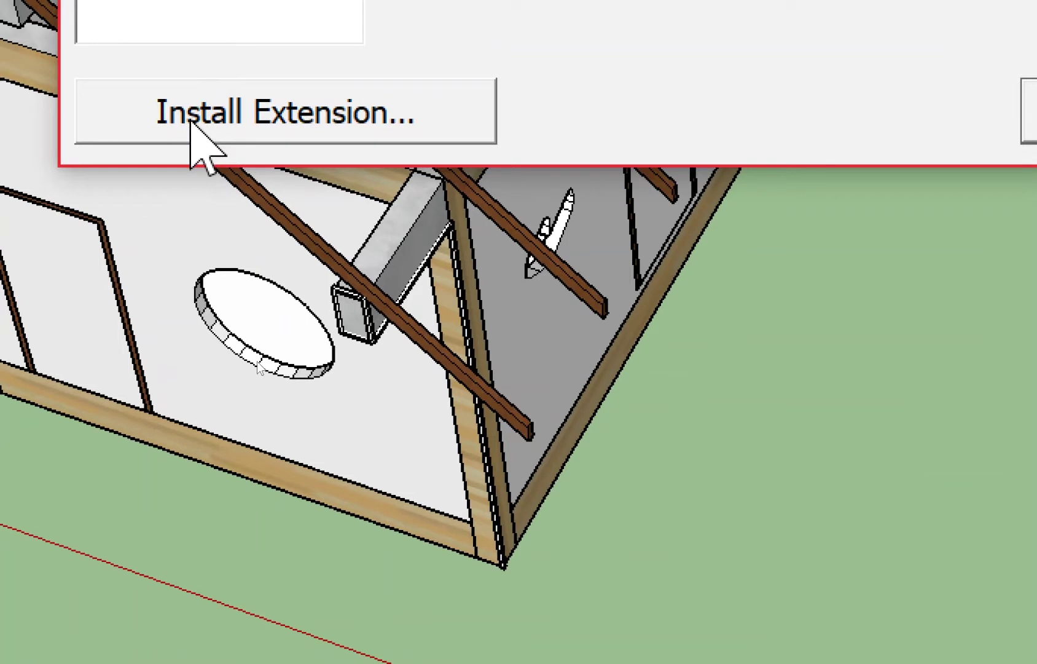
left_click(190, 123)
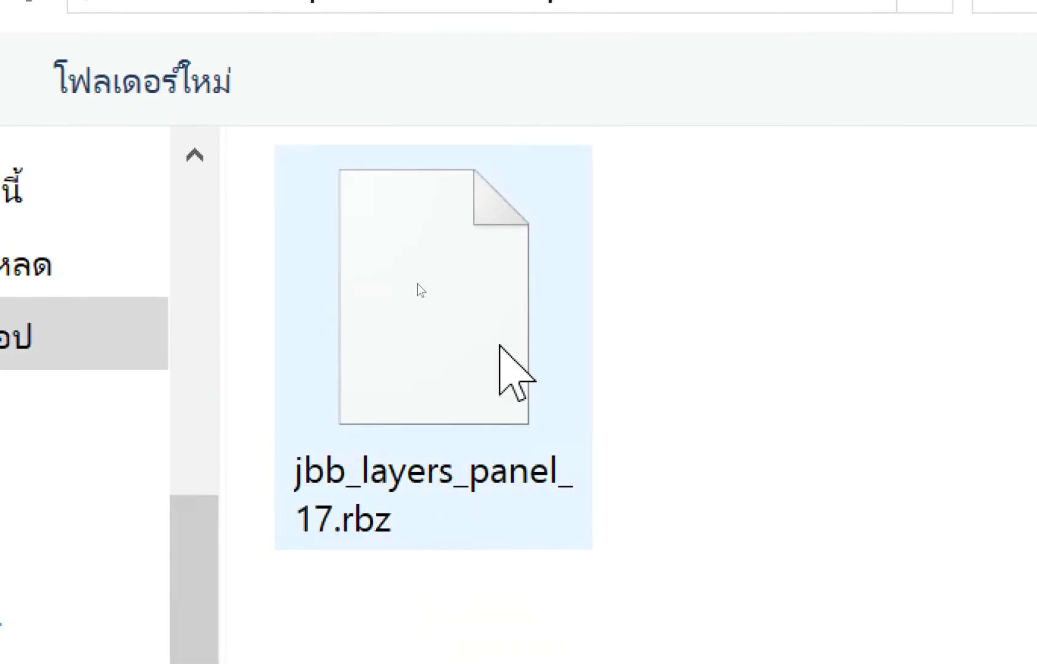
Step: Install jbb_layers_panel_17.rbz, approving it and acknowledging the completion message
left_click(417, 284)
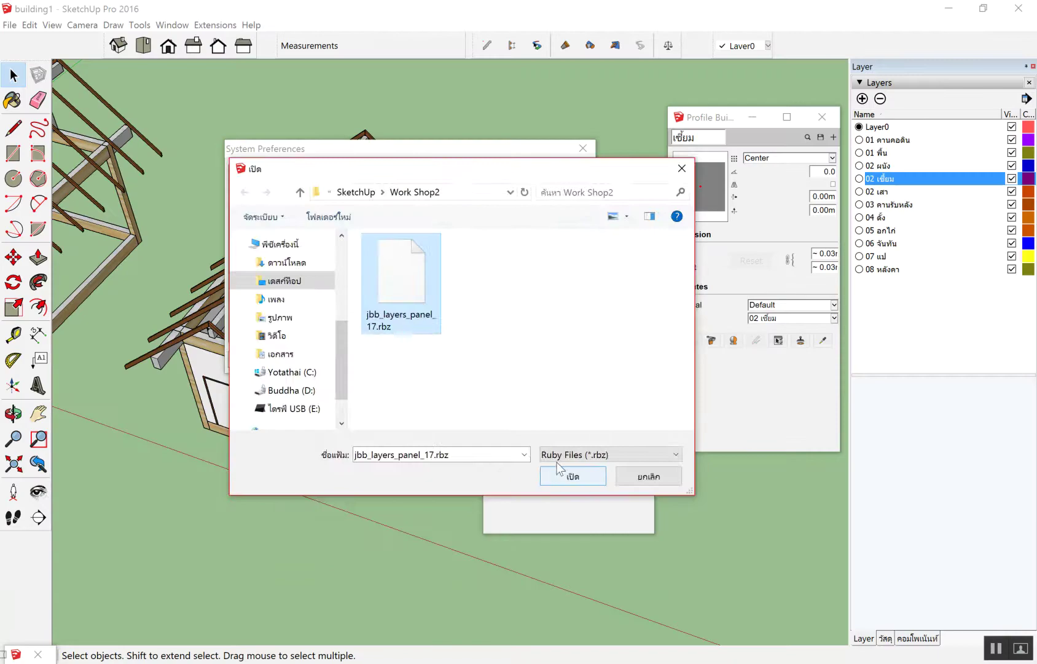
left_click(558, 469)
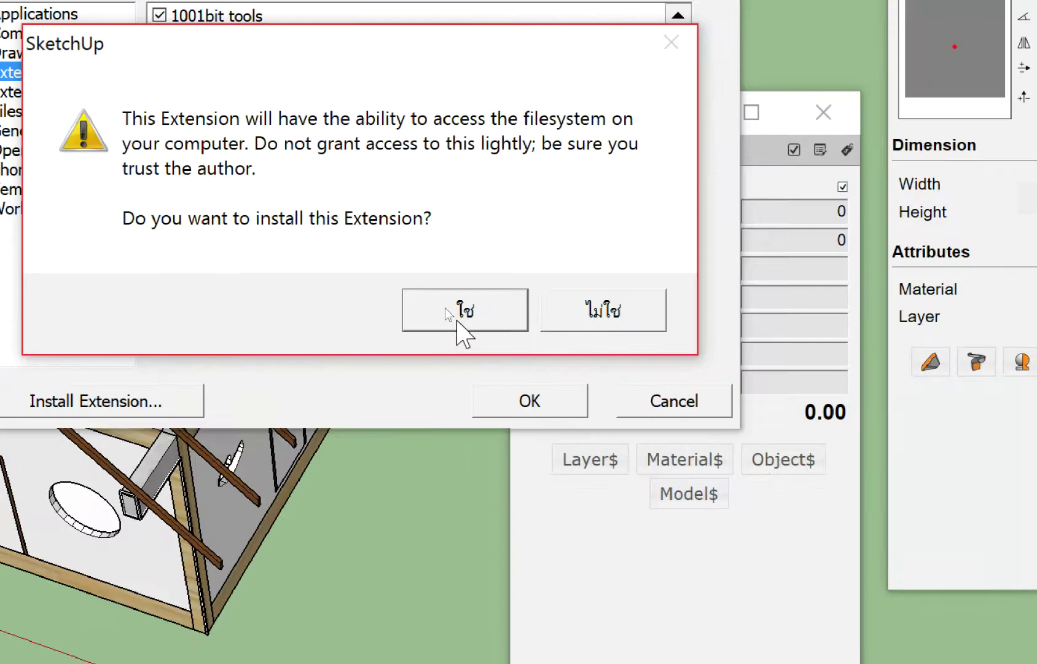
left_click(460, 316)
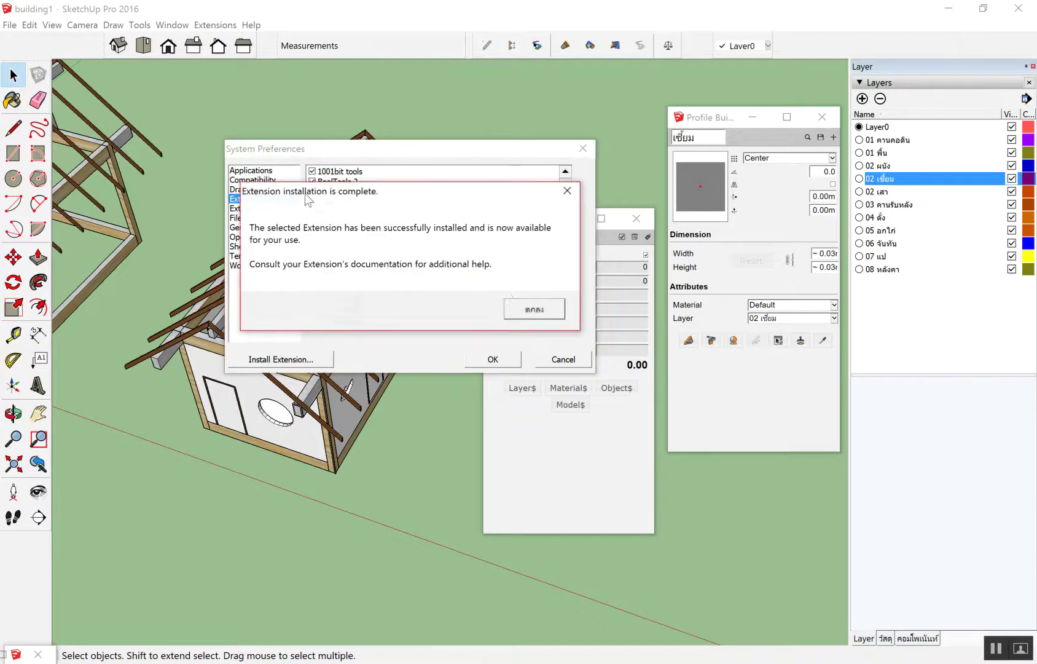
left_click(519, 310)
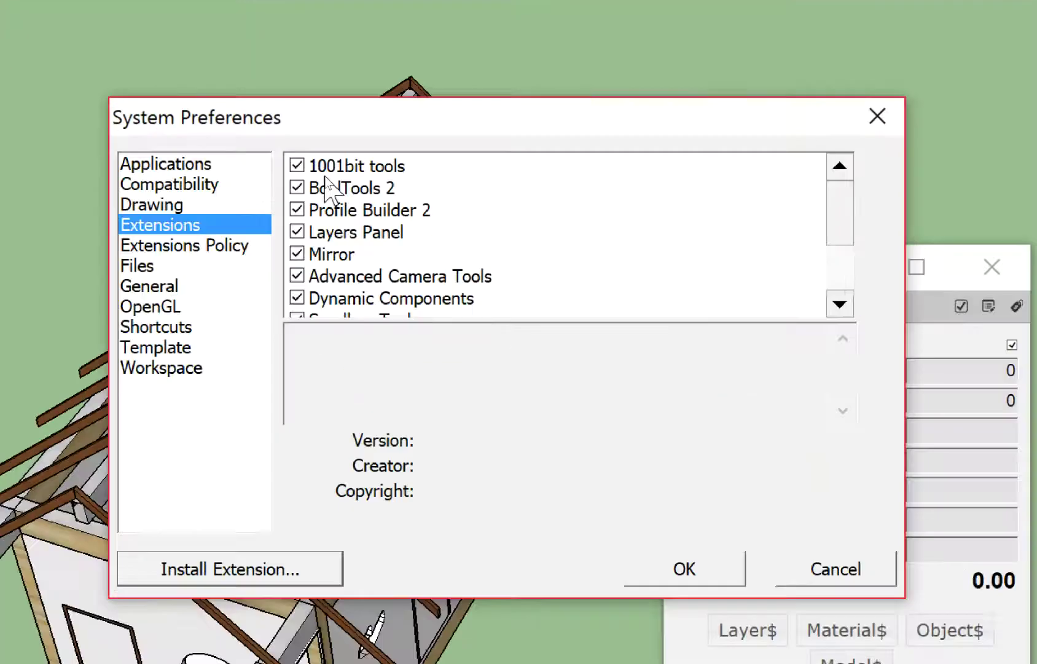
Step: Check the Layers Panel extension details (version 1.2.2) and cancel out of preferences
scroll(330, 187, "down", 1)
scroll(353, 249, "up", 1)
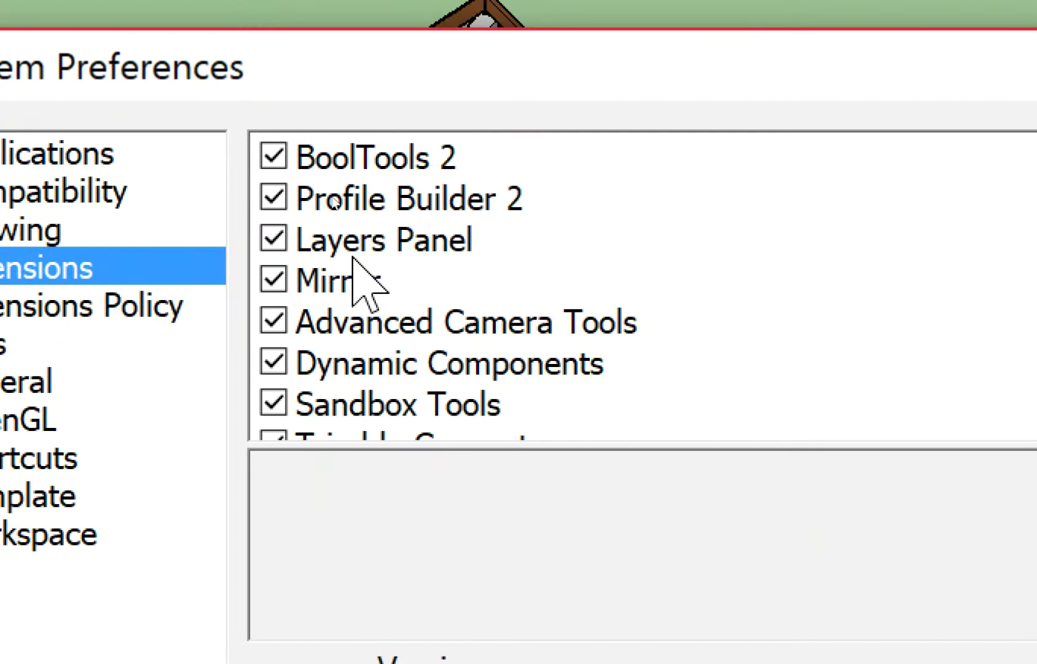
left_click(353, 241)
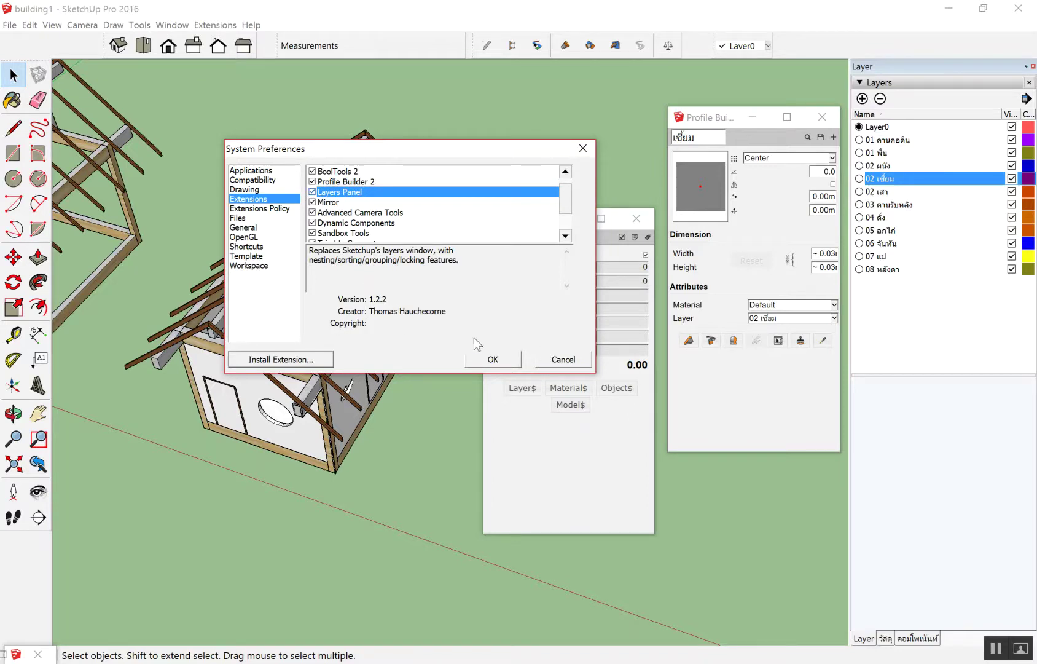
left_click(553, 363)
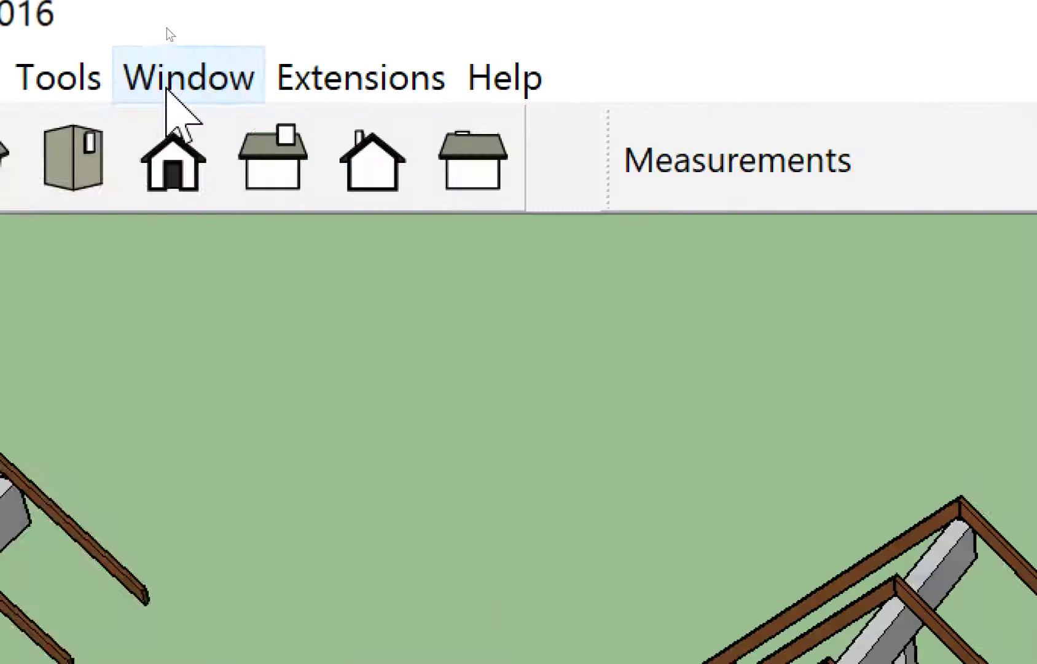
Step: Reinstall jbb_layers_panel_17.rbz, then close Preferences and the PB Quantities panel
left_click(173, 25)
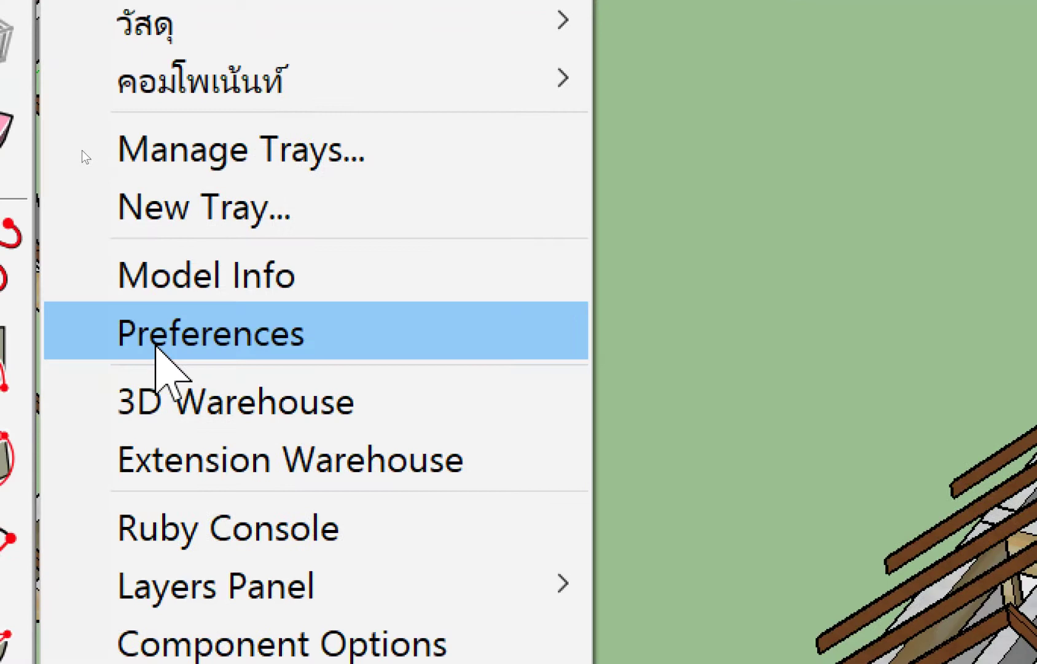
left_click(156, 344)
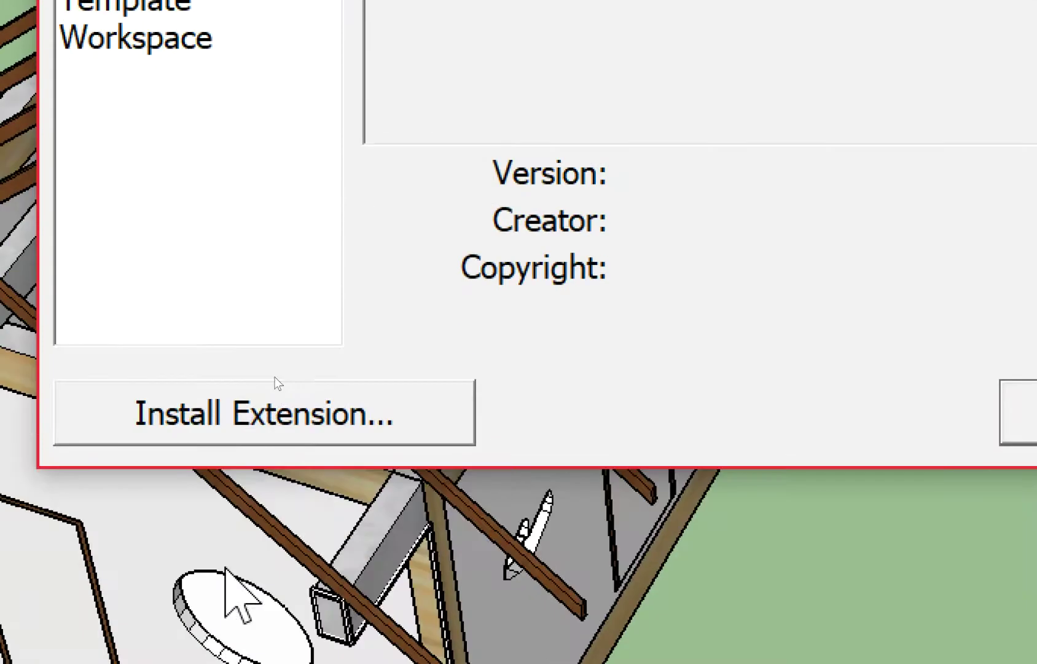
left_click(246, 425)
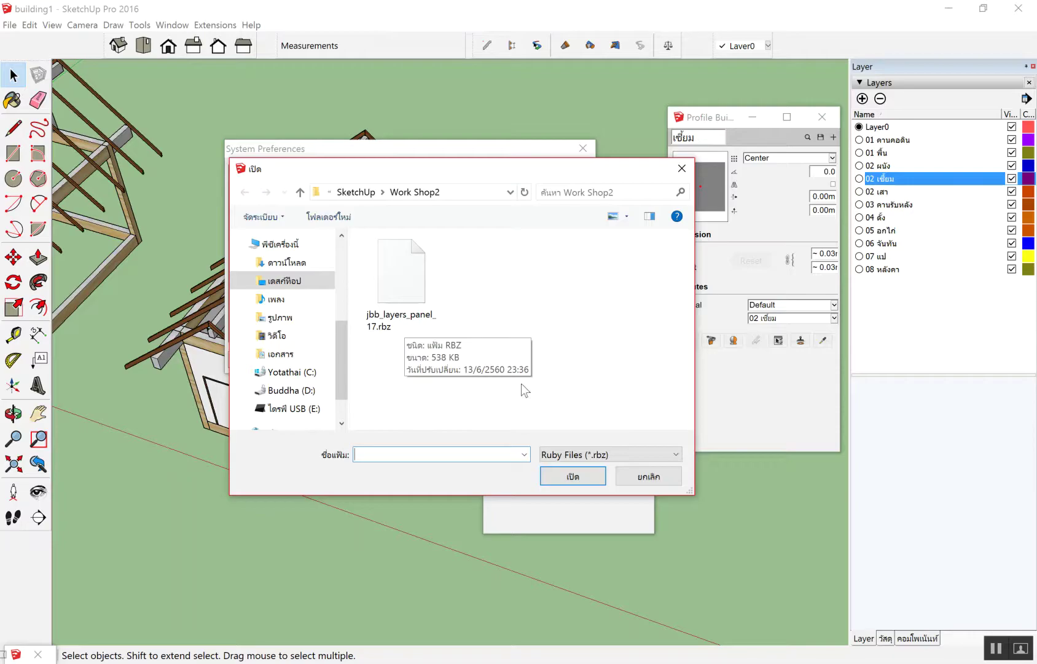
left_click(426, 315)
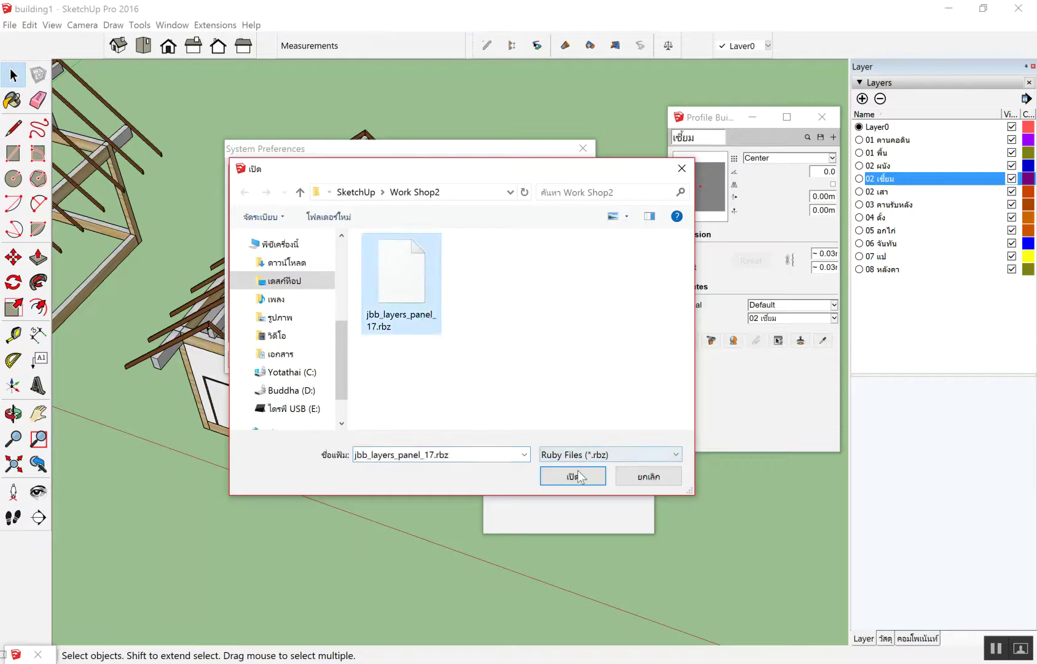
left_click(581, 476)
left_click(470, 320)
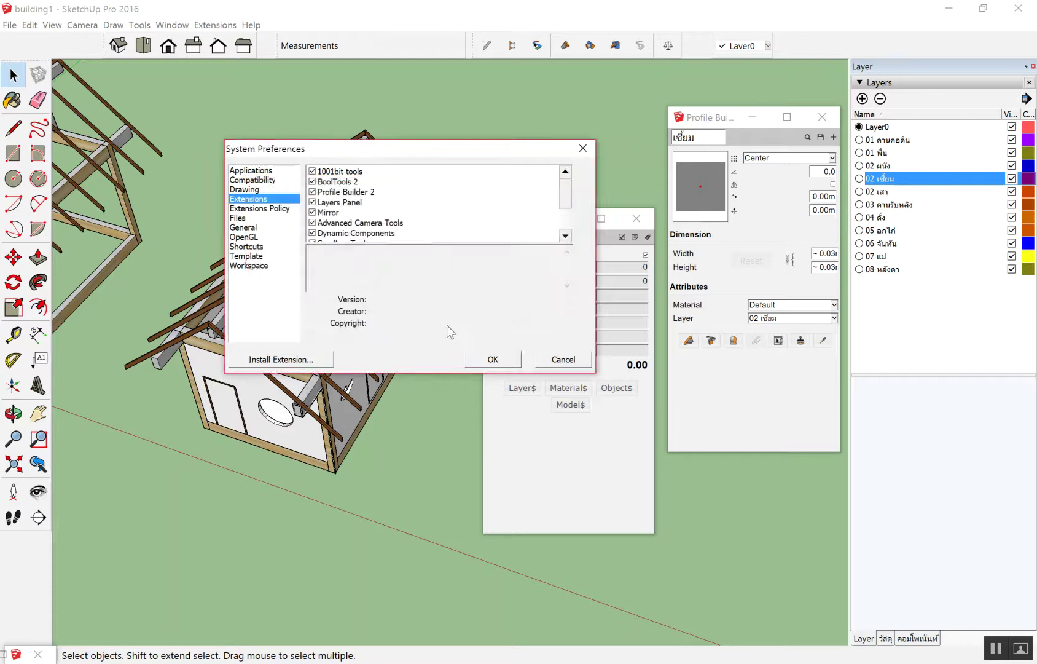
left_click(523, 315)
left_click(582, 149)
left_click(636, 218)
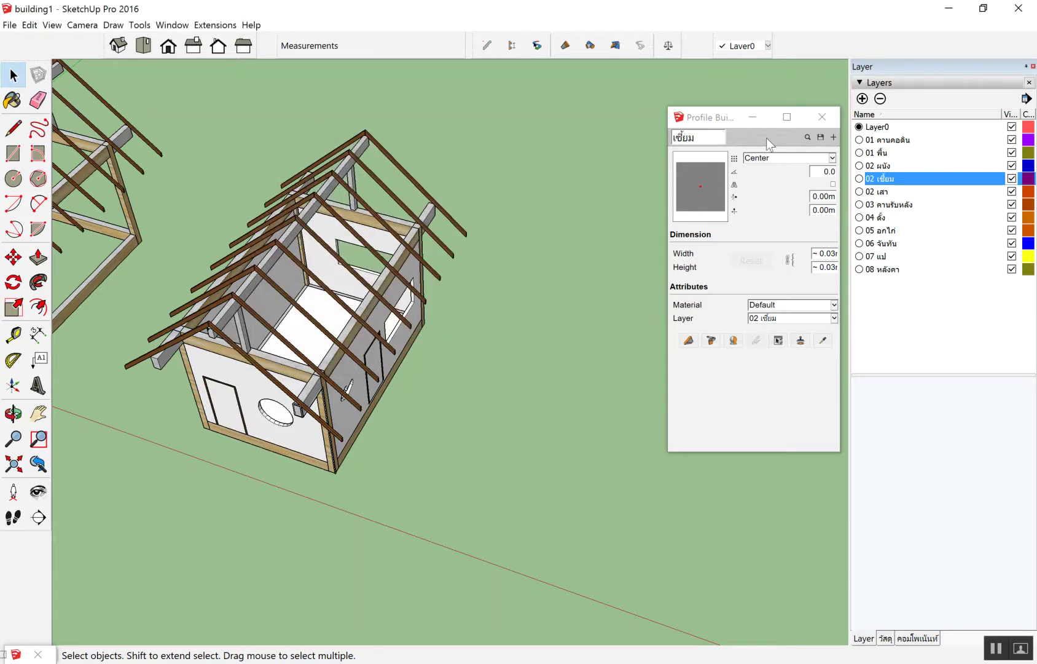
Step: Move the Profile Builder window left and enable the Layers Panel toolbar
left_click_drag(729, 113, 640, 134)
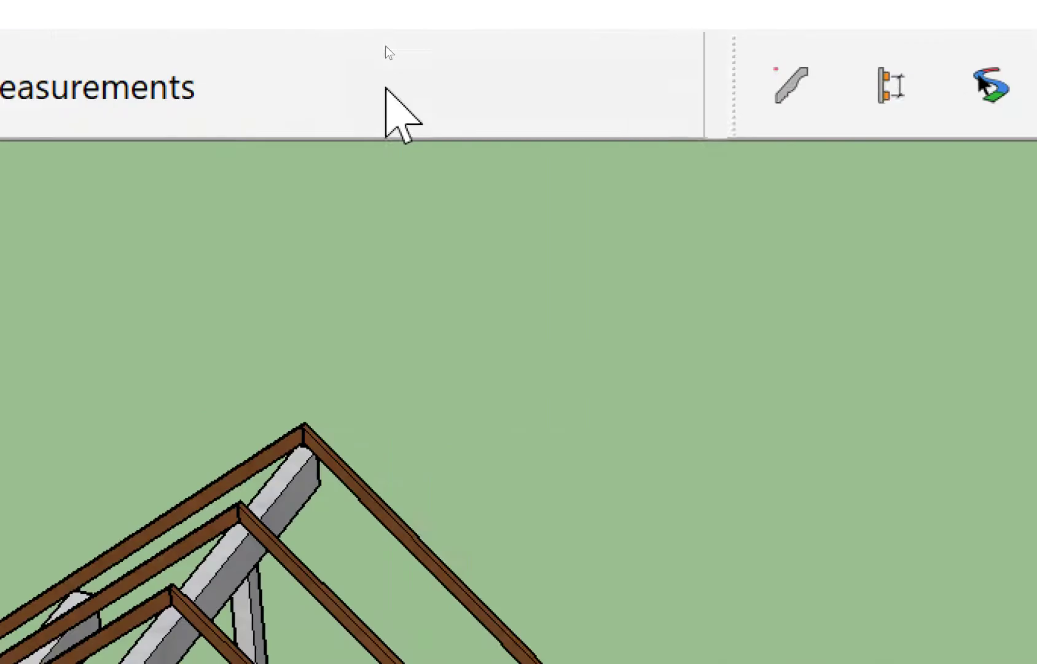
right_click(385, 46)
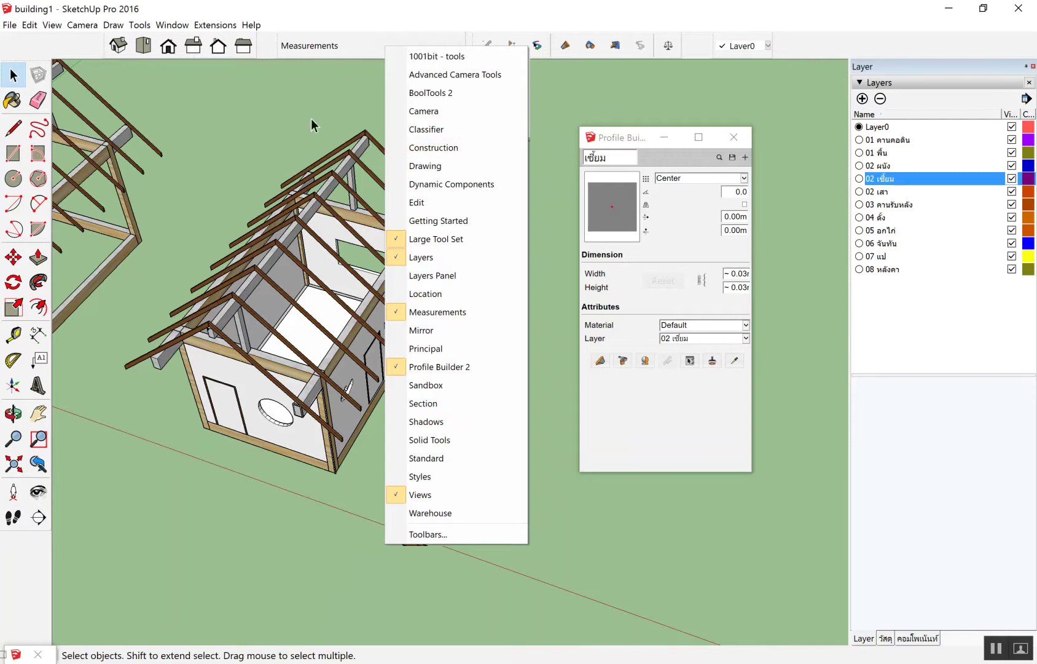
left_click(389, 51)
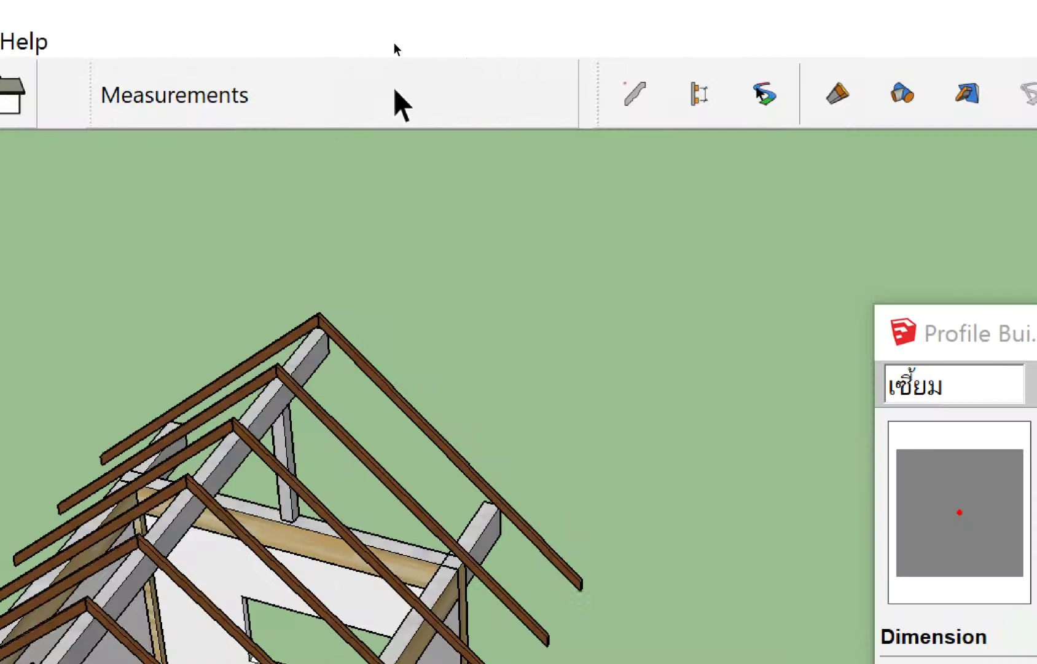
right_click(394, 42)
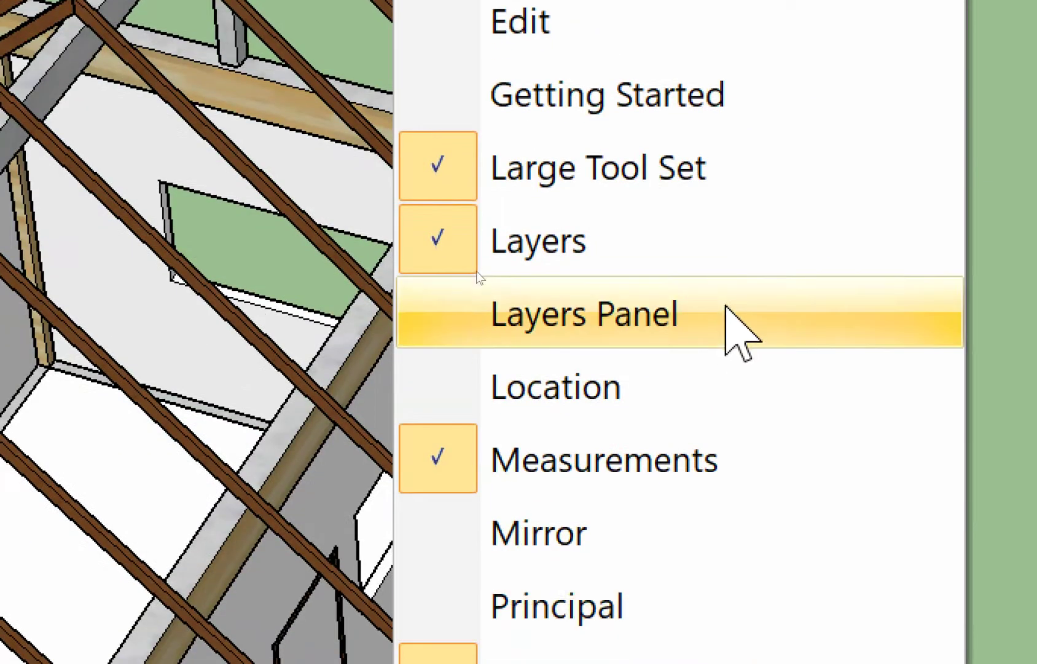
left_click(727, 310)
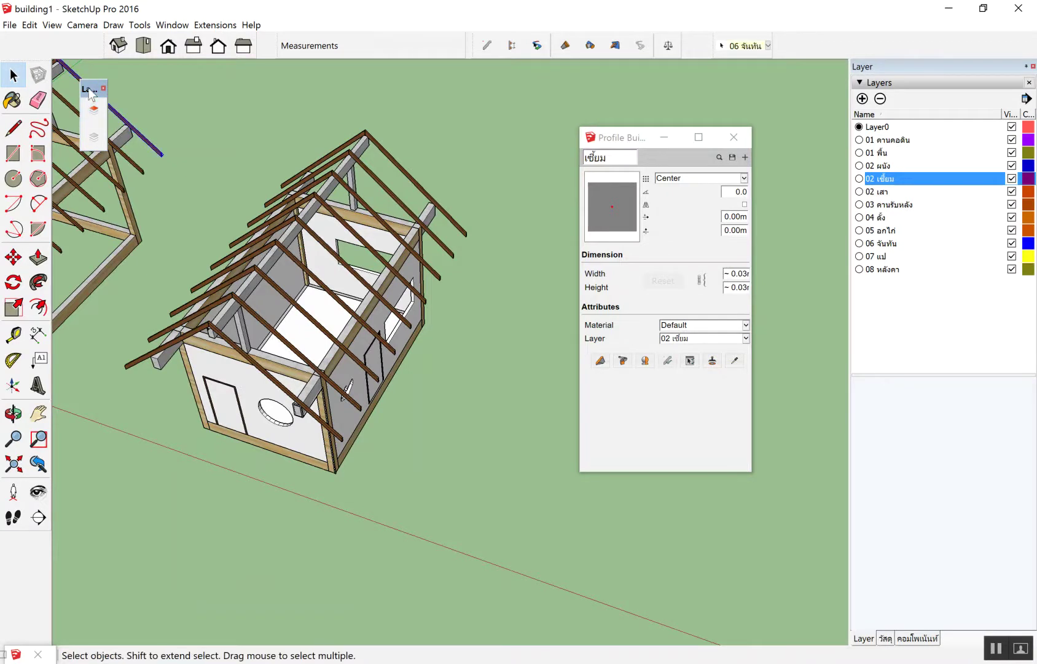
Step: Move the Layers Panel toolbar right and open the panel, dismissing its warning
left_click_drag(89, 88, 225, 88)
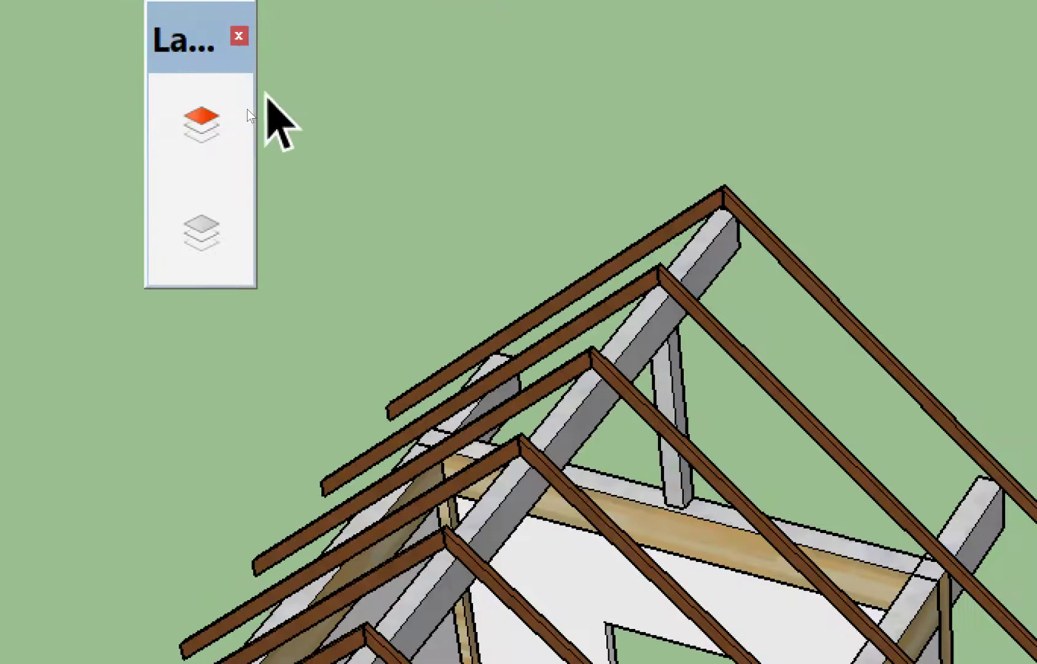
left_click(247, 110)
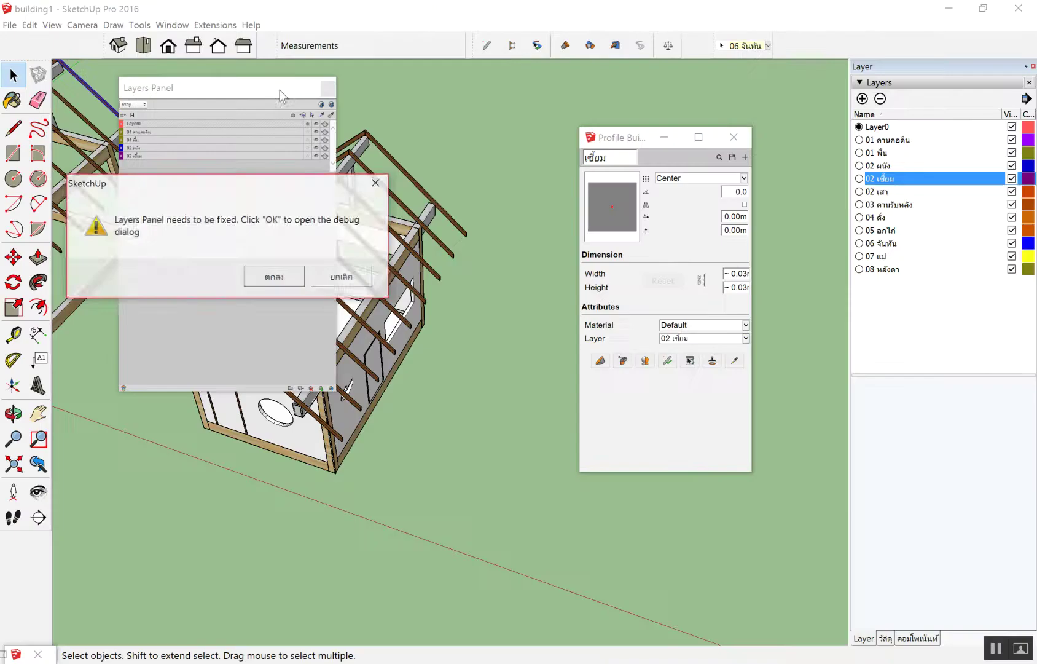
left_click(369, 183)
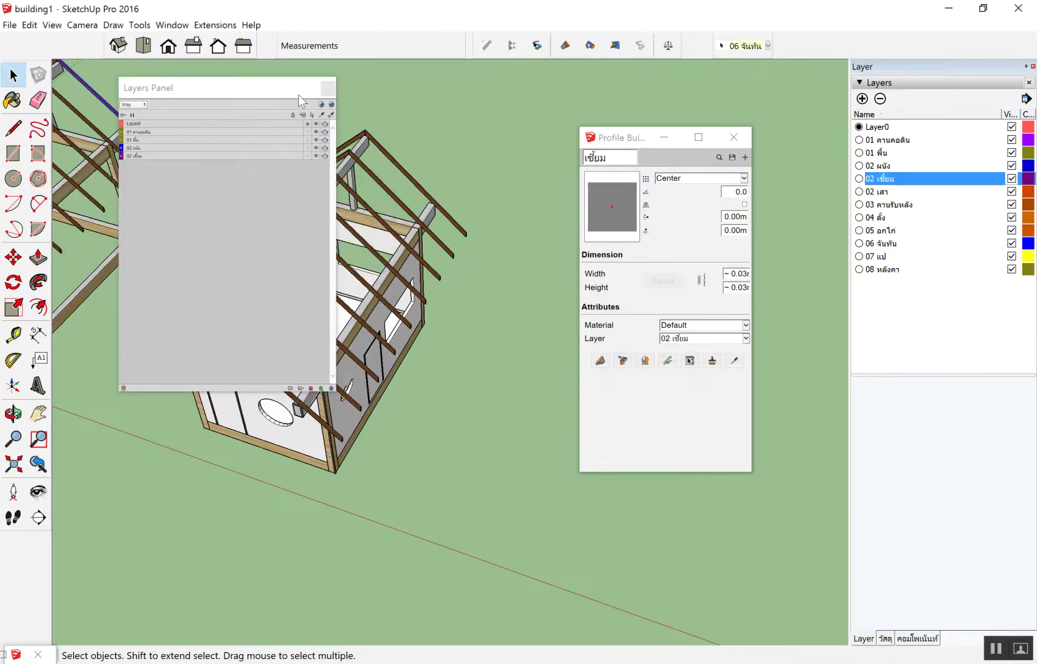
left_click(327, 88)
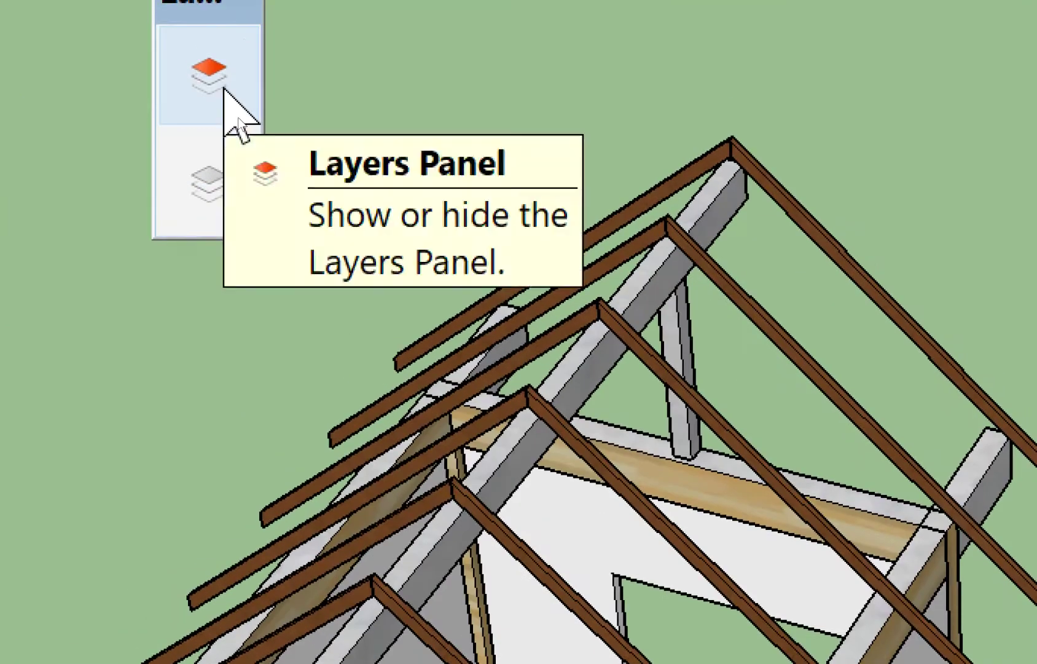
left_click(224, 91)
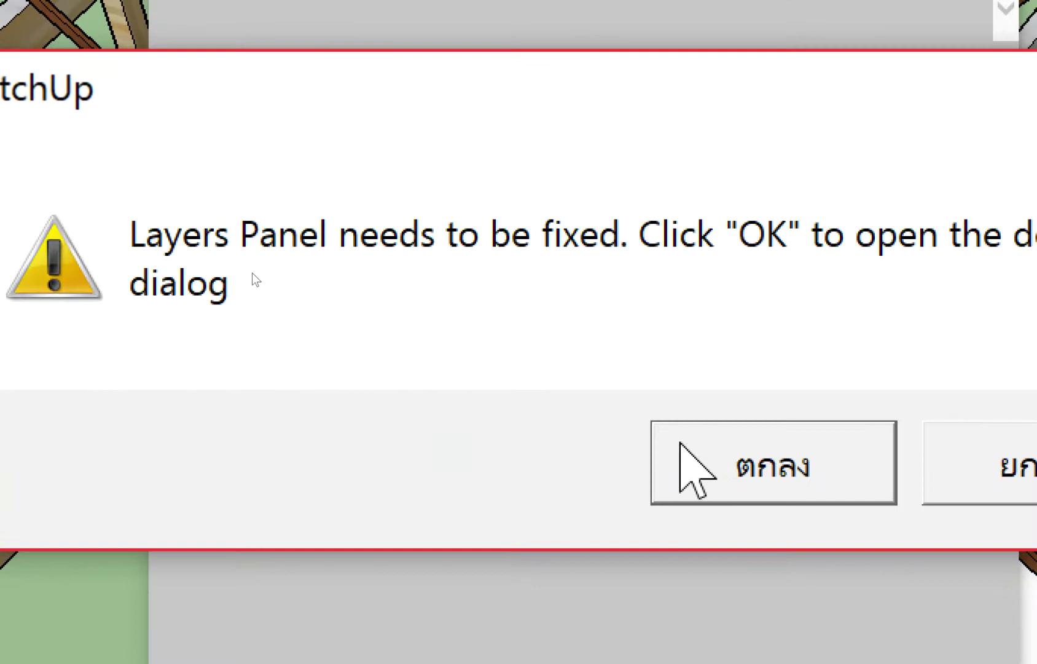
Step: Close the Layers Panel debug window and reopen the Layers Panel
left_click(691, 443)
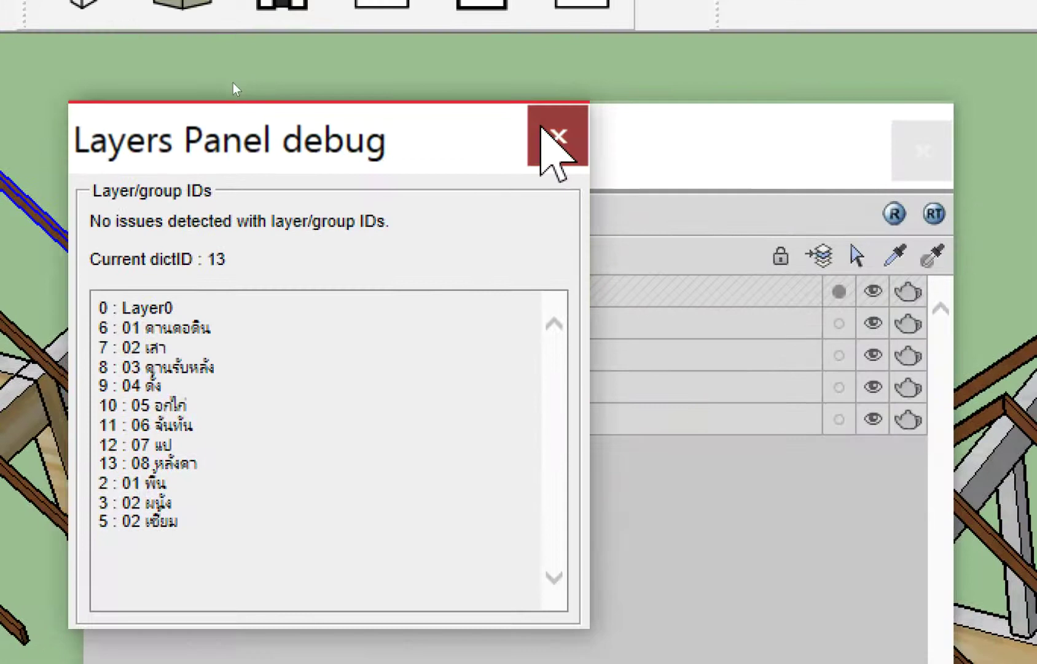
left_click(558, 61)
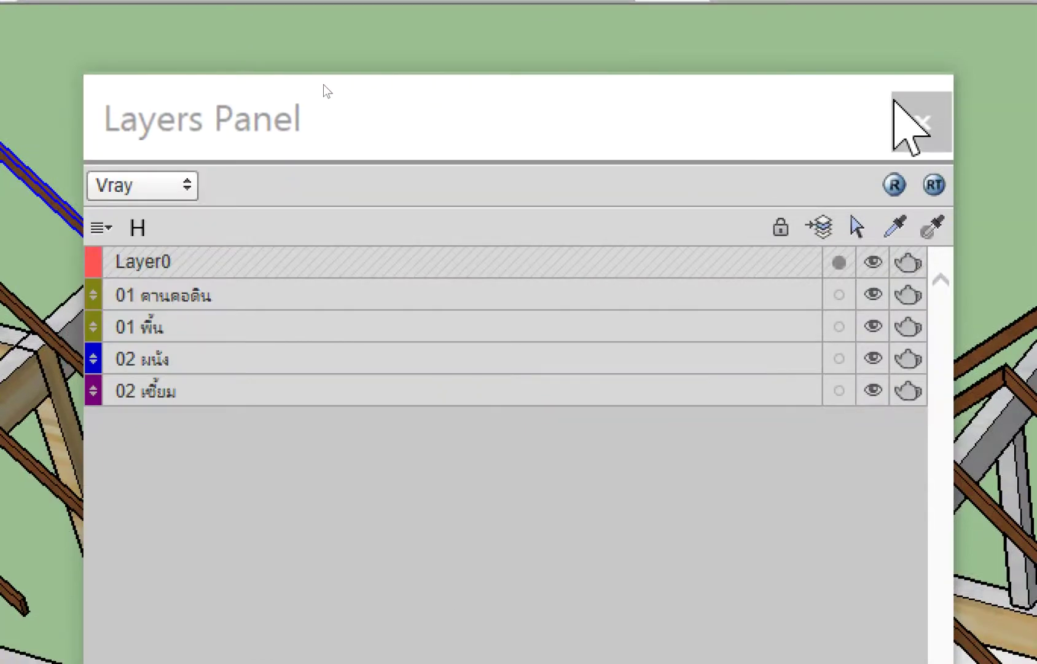
left_click(909, 119)
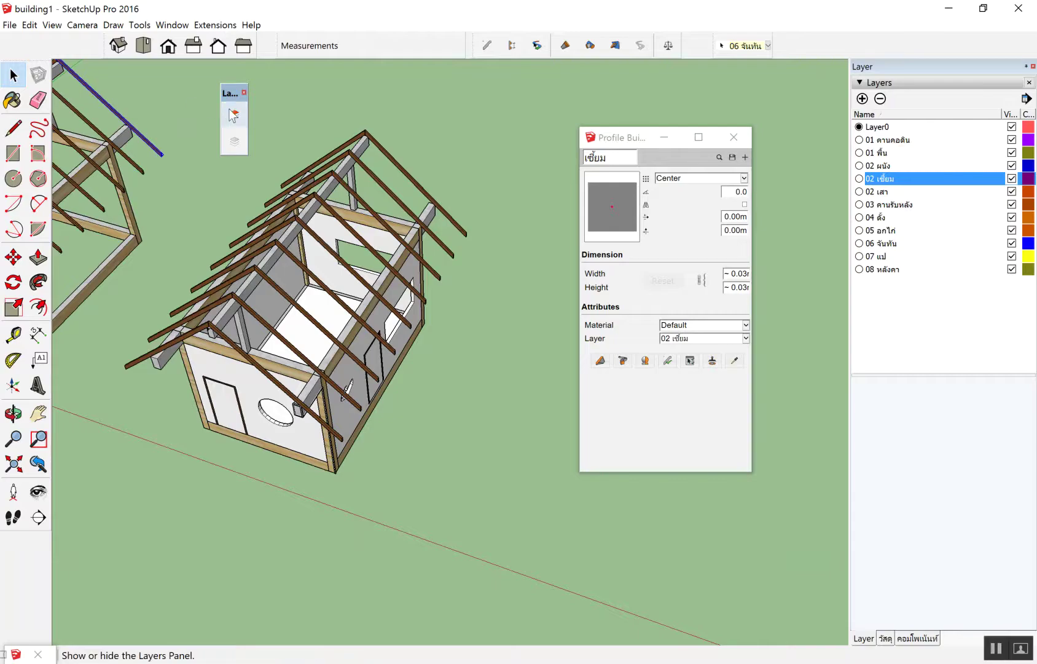
left_click(226, 109)
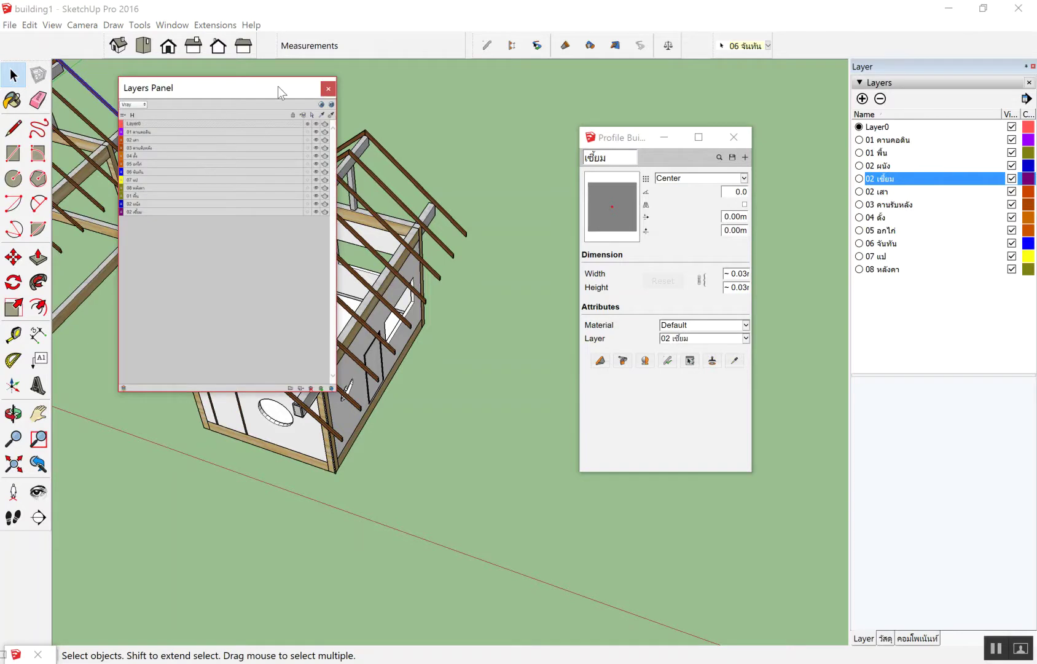
left_click(322, 89)
Step: Toggle the Layers Panel open and closed a few times
left_click(234, 114)
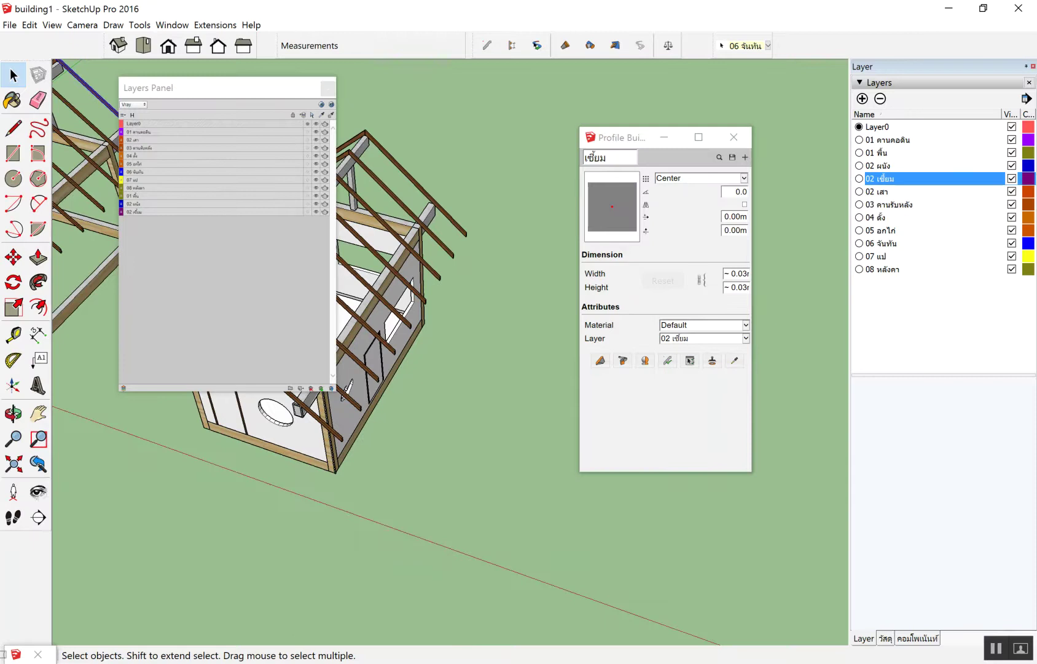
left_click(327, 89)
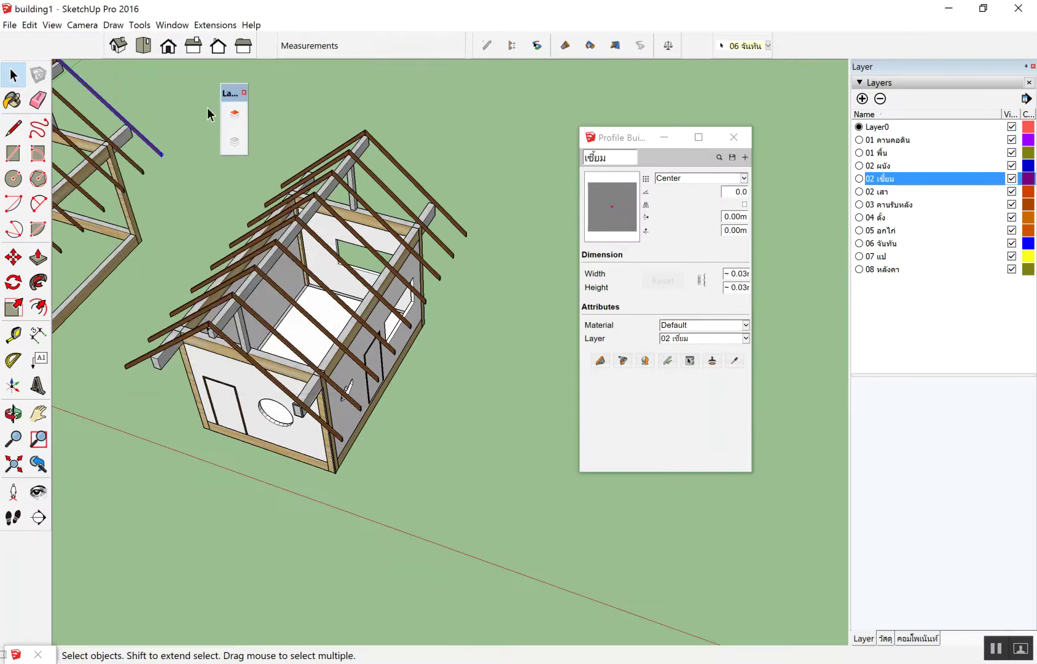
left_click(232, 112)
left_click(329, 89)
left_click(234, 111)
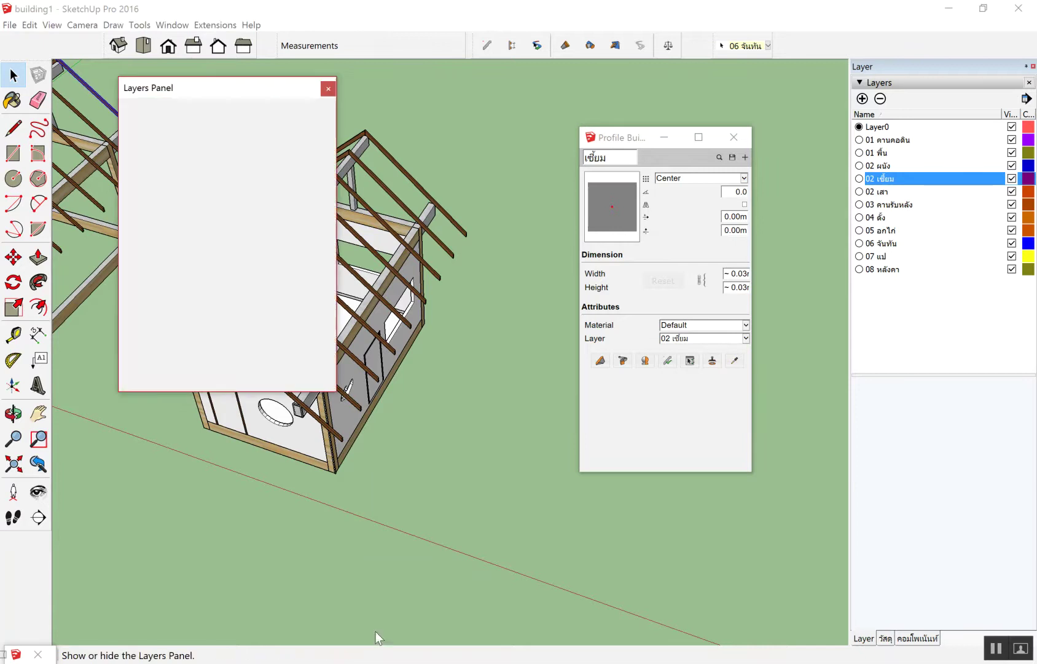
Step: Zoom the panel contents, select Layer0, and close the Layers Panel window
left_click(643, 652)
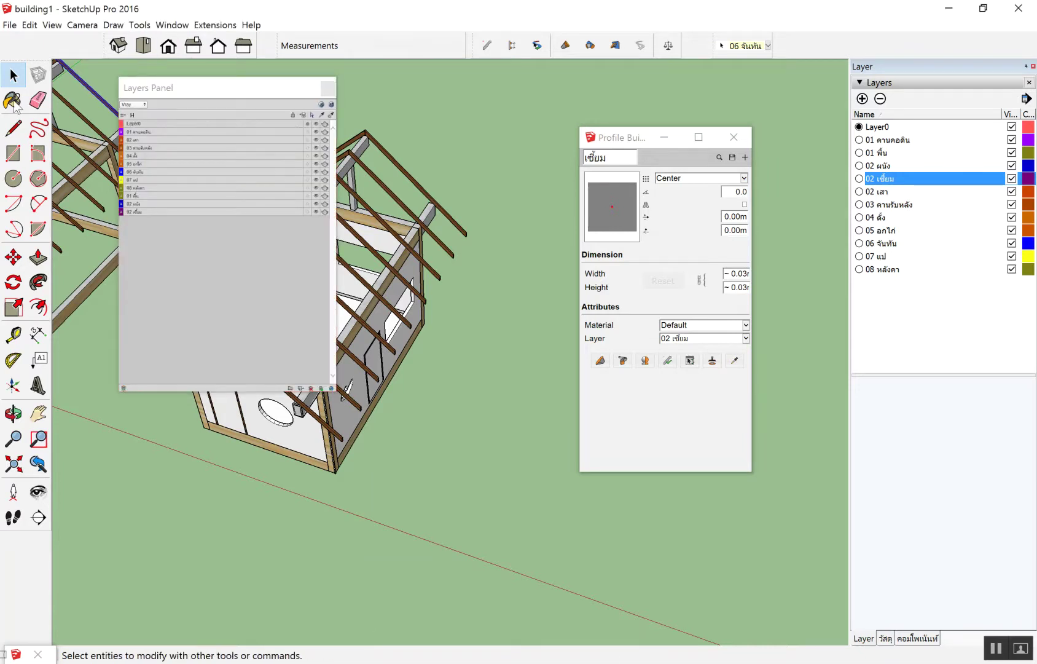
scroll(176, 196, "up", 2, "ctrl")
scroll(171, 163, "up", 1, "ctrl")
scroll(169, 157, "up", 1, "ctrl")
scroll(169, 154, "up", 1, "ctrl")
scroll(164, 169, "up", 1, "ctrl")
scroll(181, 184, "down", 1, "ctrl")
scroll(180, 183, "up", 2, "ctrl")
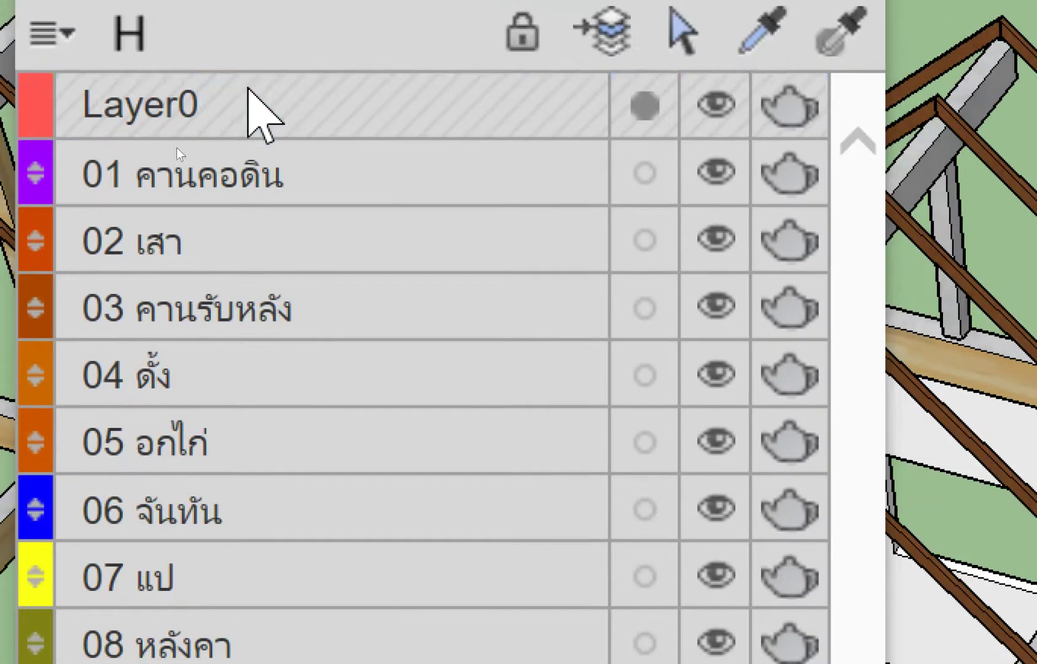
left_click(169, 153)
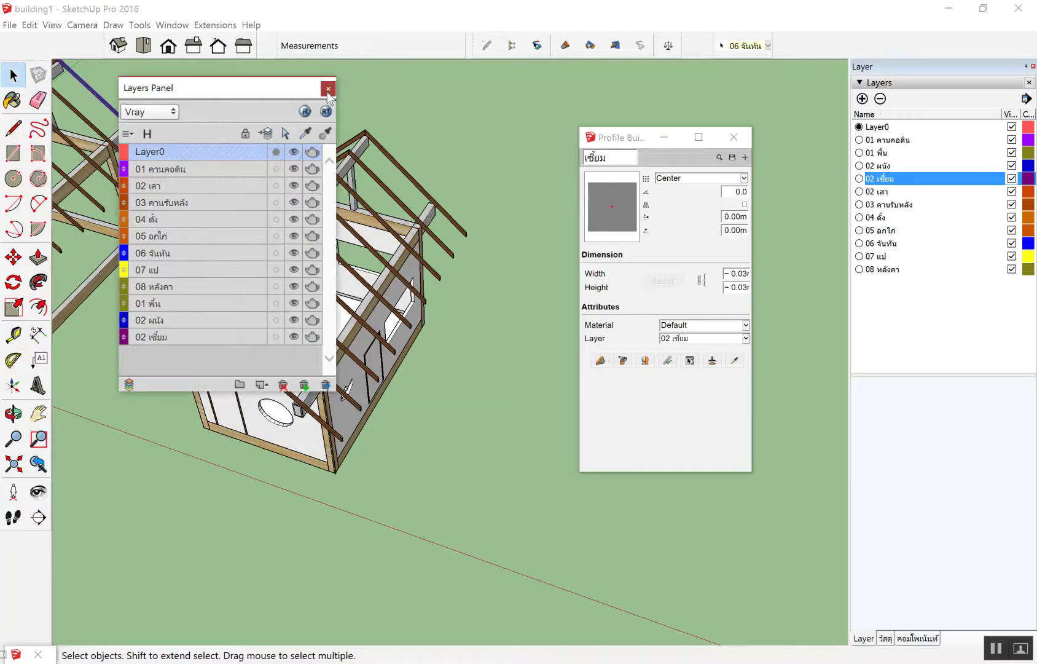
left_click(327, 90)
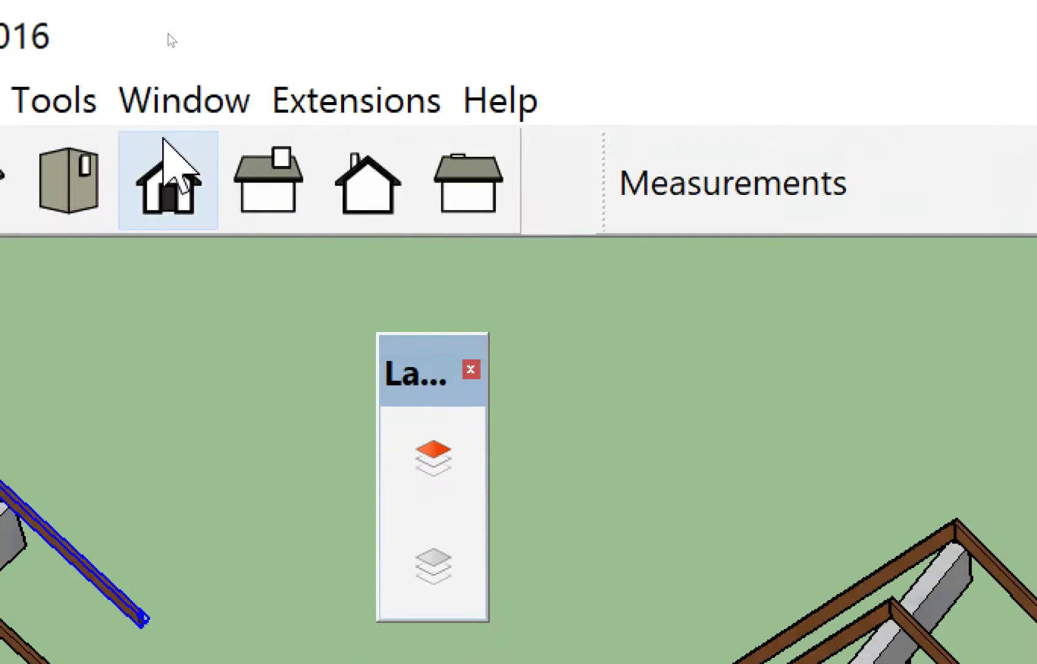
left_click(174, 25)
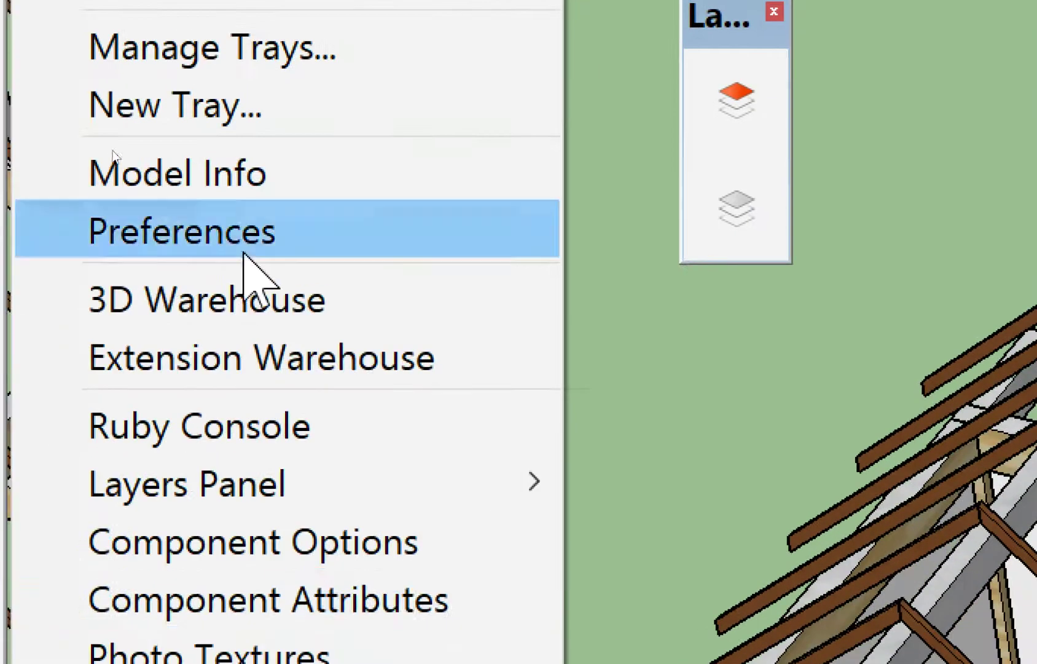
Step: Filter the Shortcuts preferences for 'laye' and review the layer commands' shortcuts
left_click(255, 234)
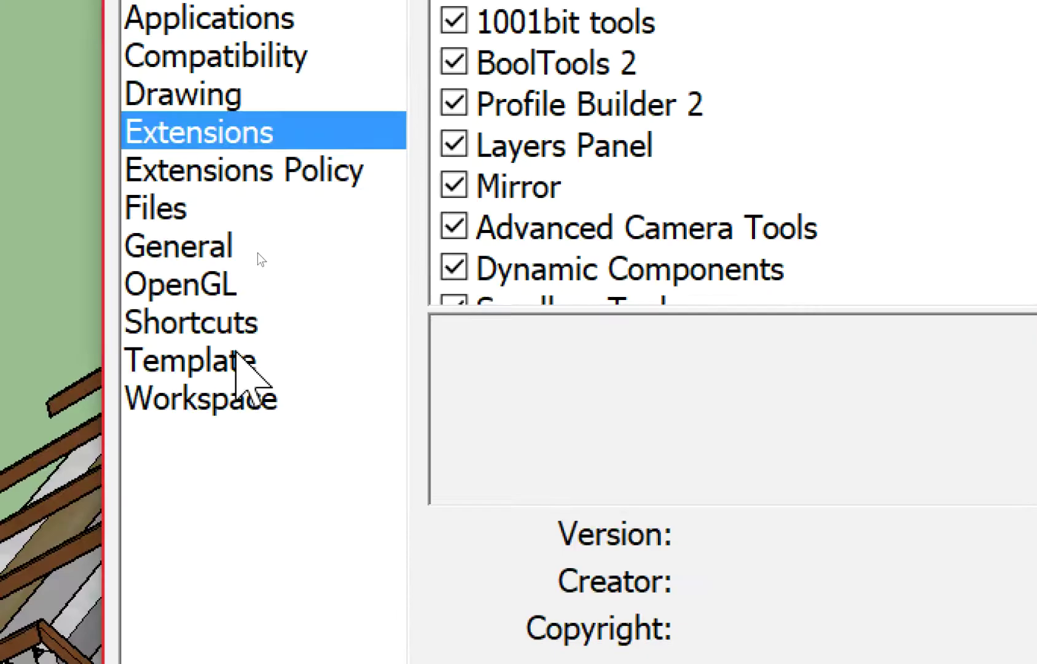
left_click(234, 332)
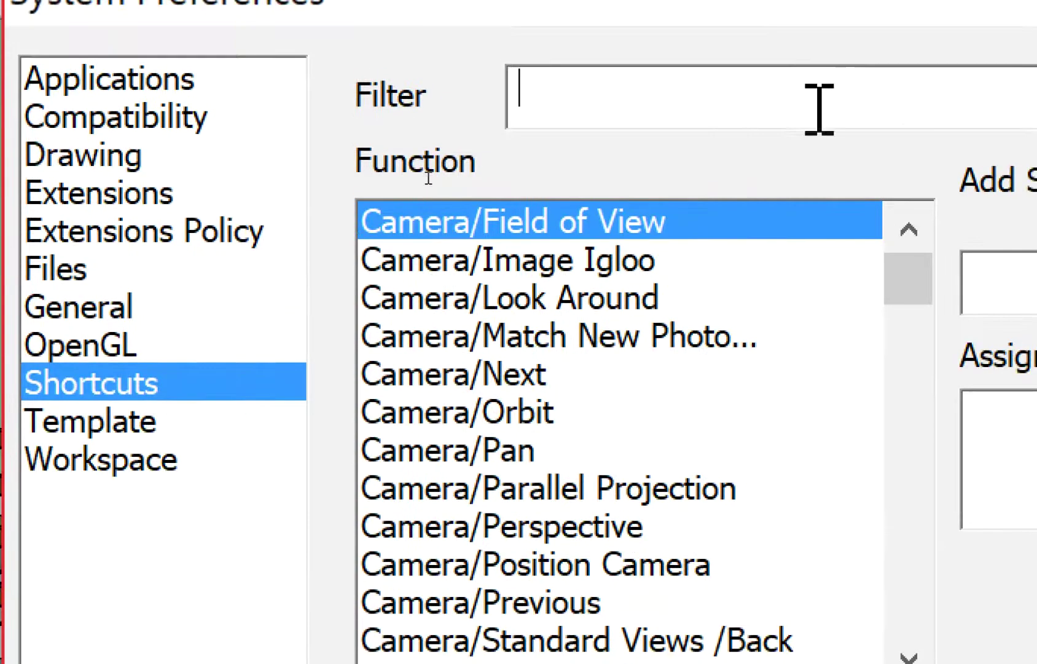
type("l")
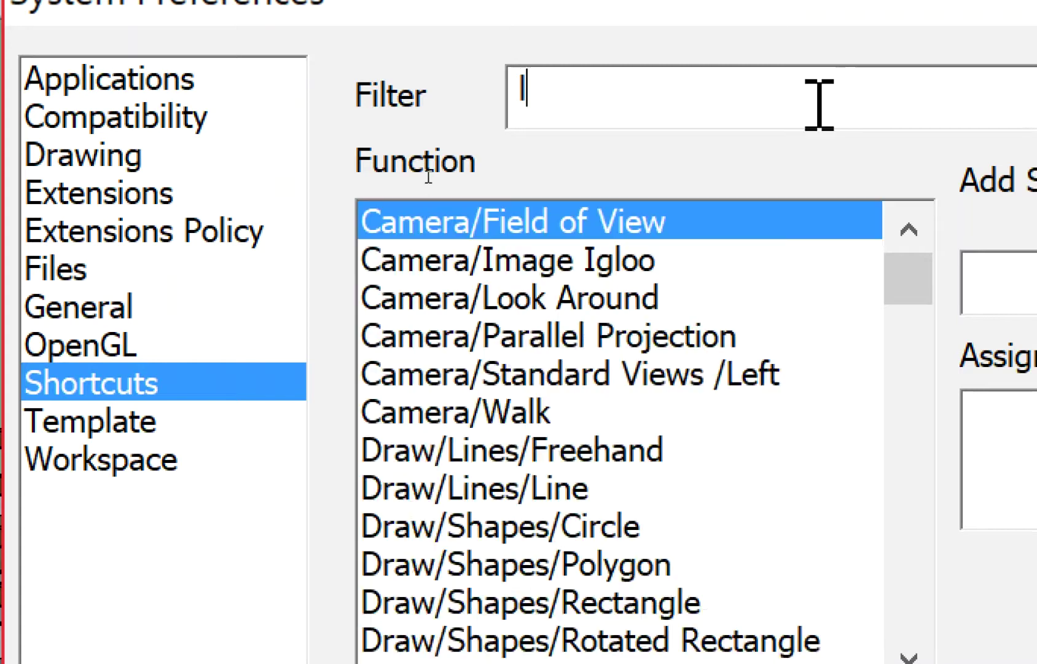
type("a")
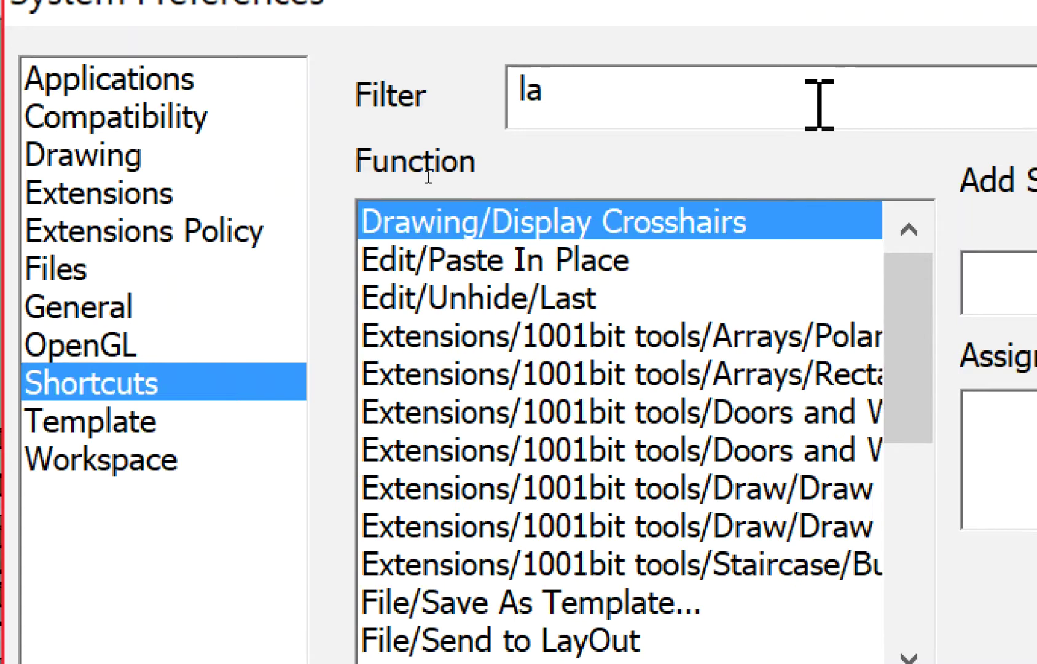
type("yer")
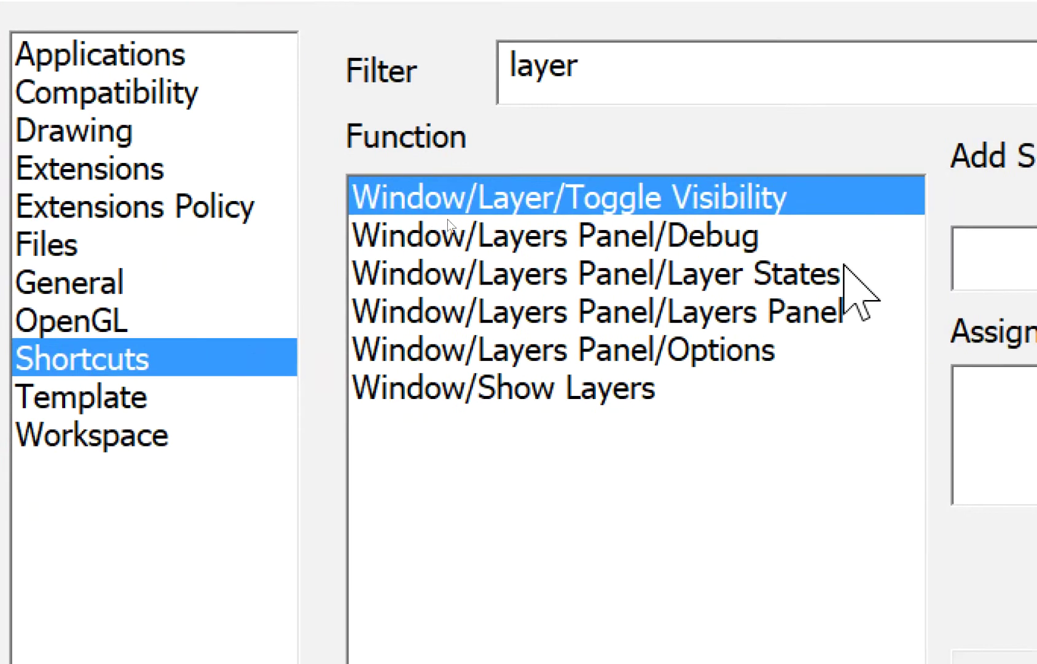
left_click(762, 313)
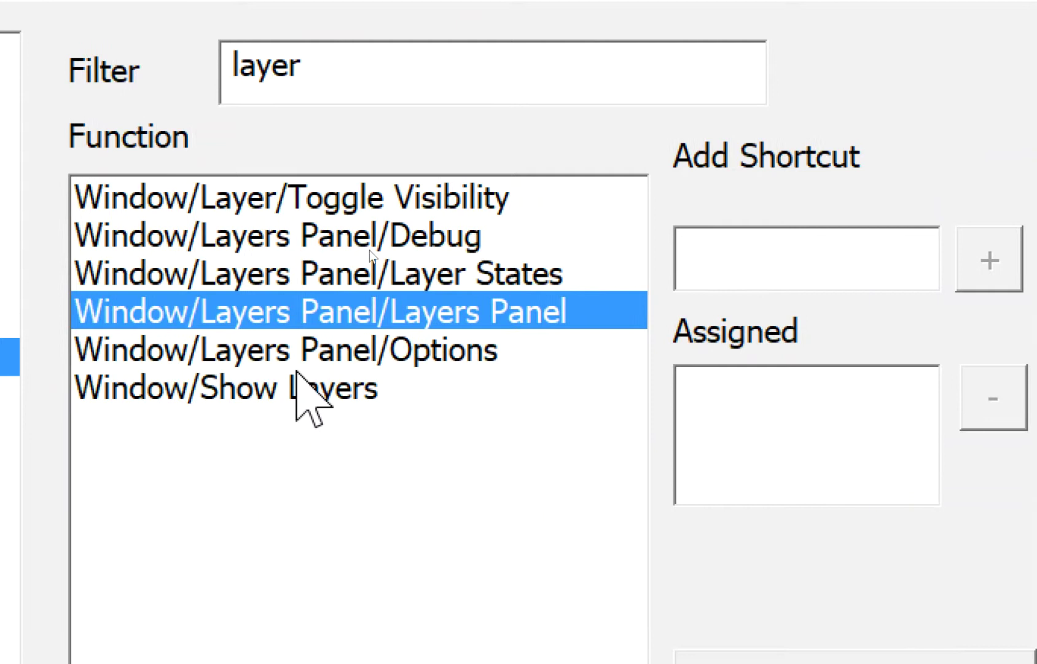
left_click(297, 373)
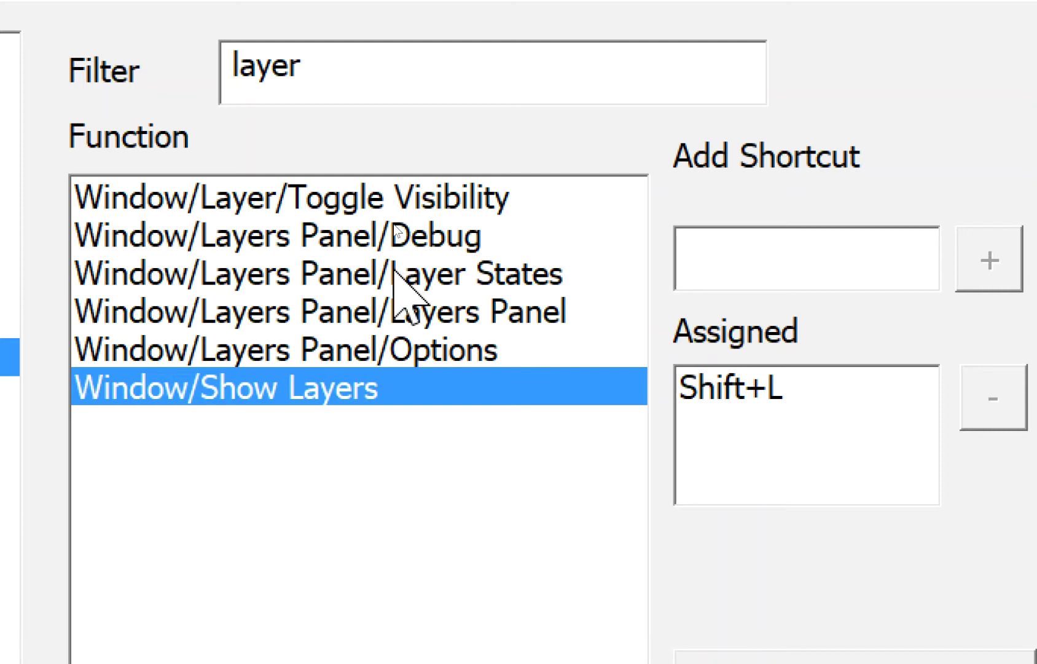
Step: Assign shortcut J to Window/Layers Panel/Layers Panel and confirm the preferences
left_click(373, 321)
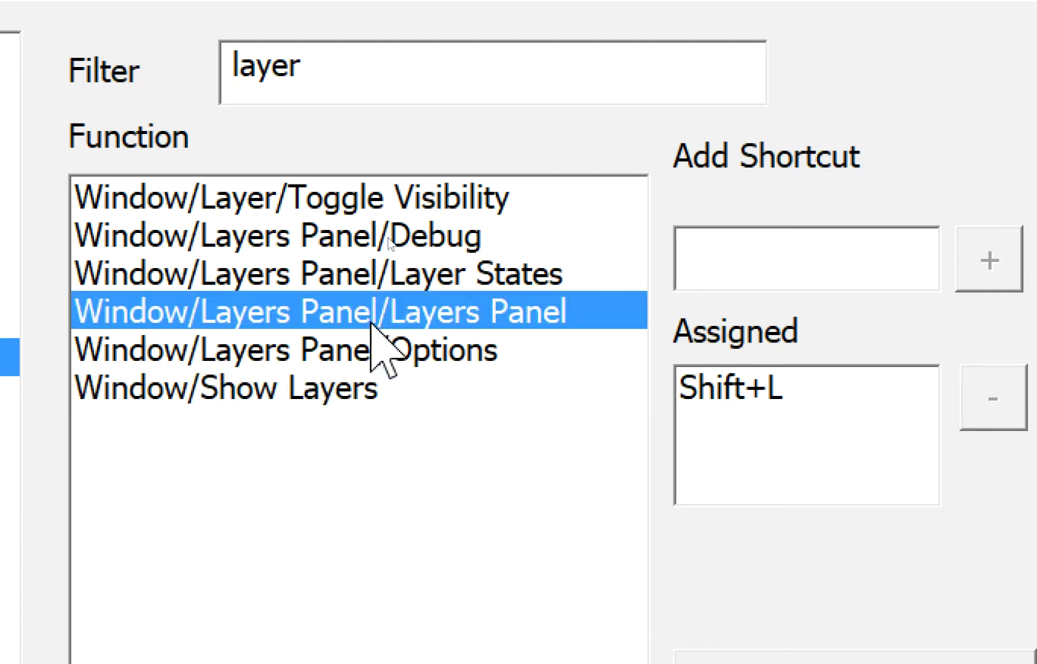
key("u")
double_click(700, 257)
key("j")
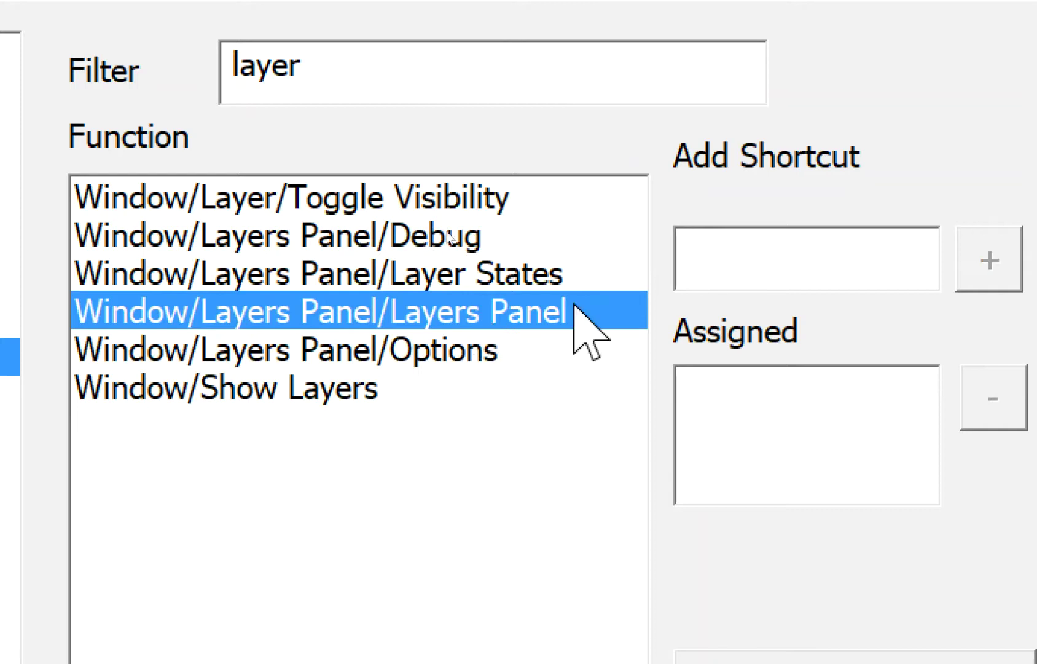
key("j")
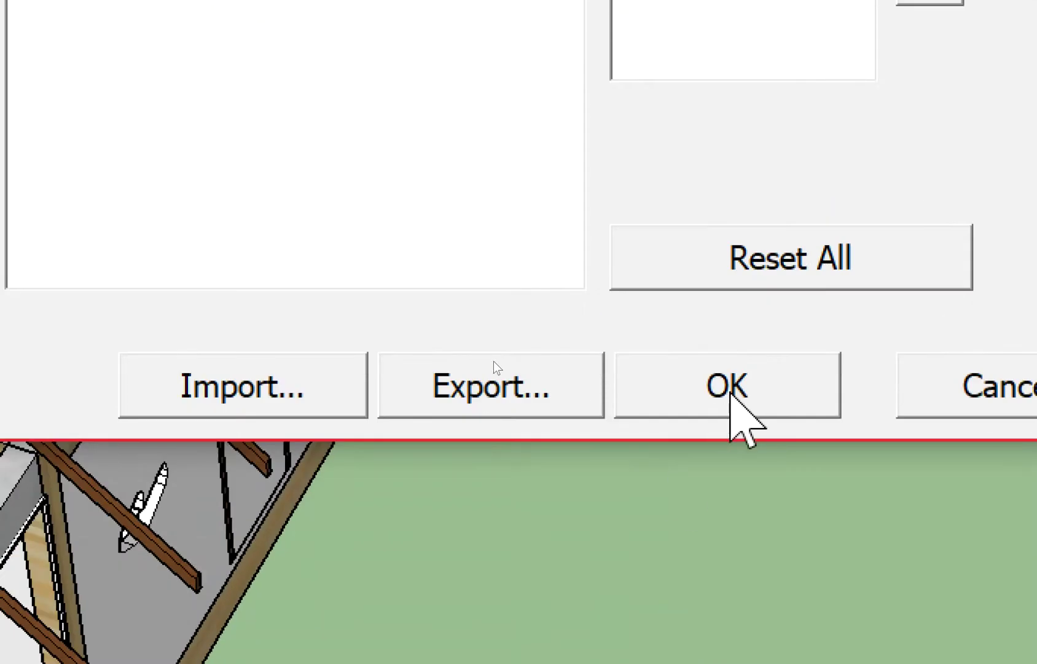
left_click(730, 394)
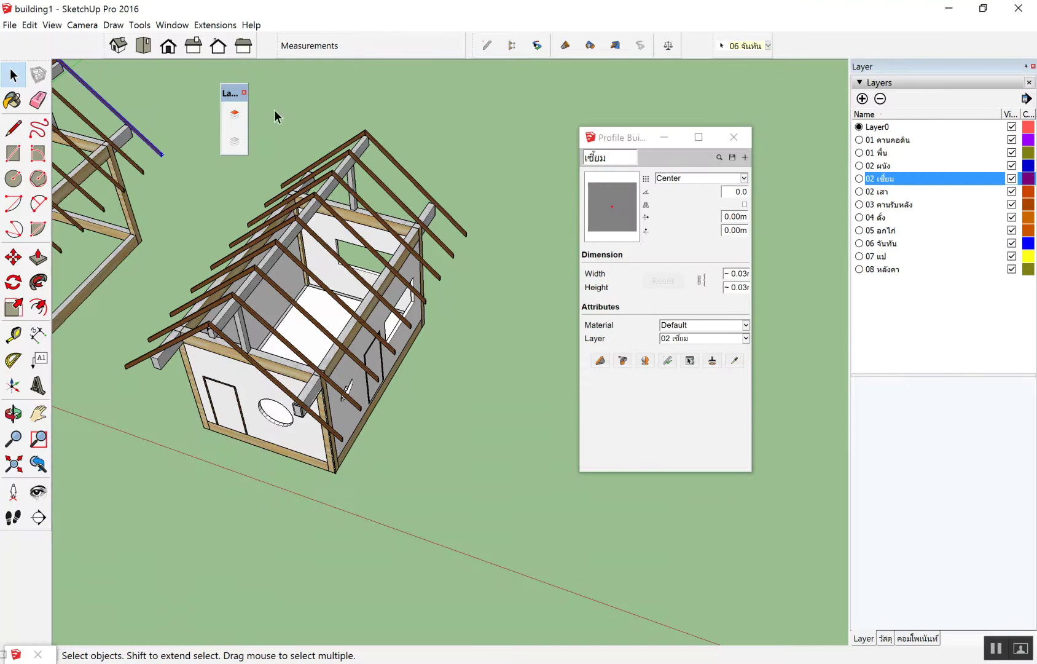
Step: Drag the Layers Panel over the centre of the model view
left_click_drag(219, 81, 350, 66)
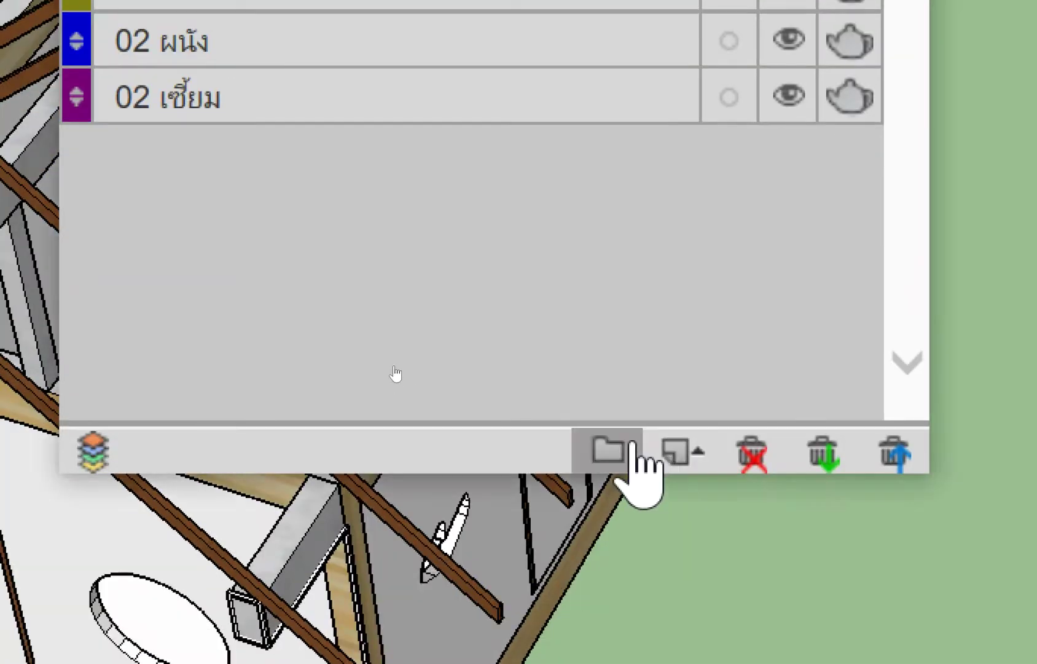
Step: Add a new layer folder and name it โครงสร้างคอนกรีต
left_click(632, 444)
double_click(258, 150)
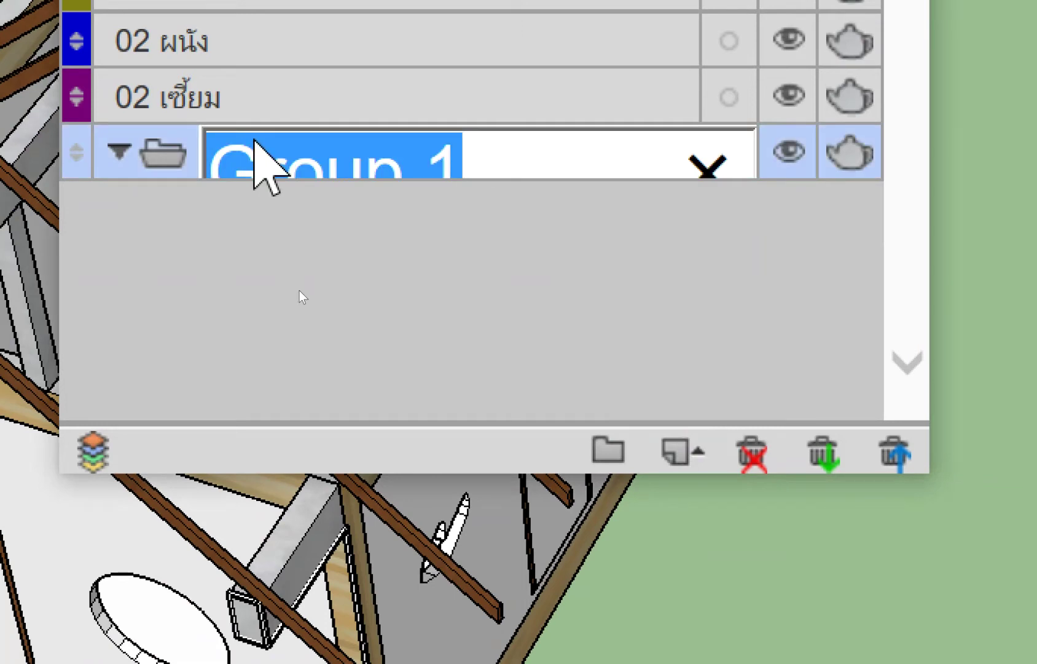
type("F")
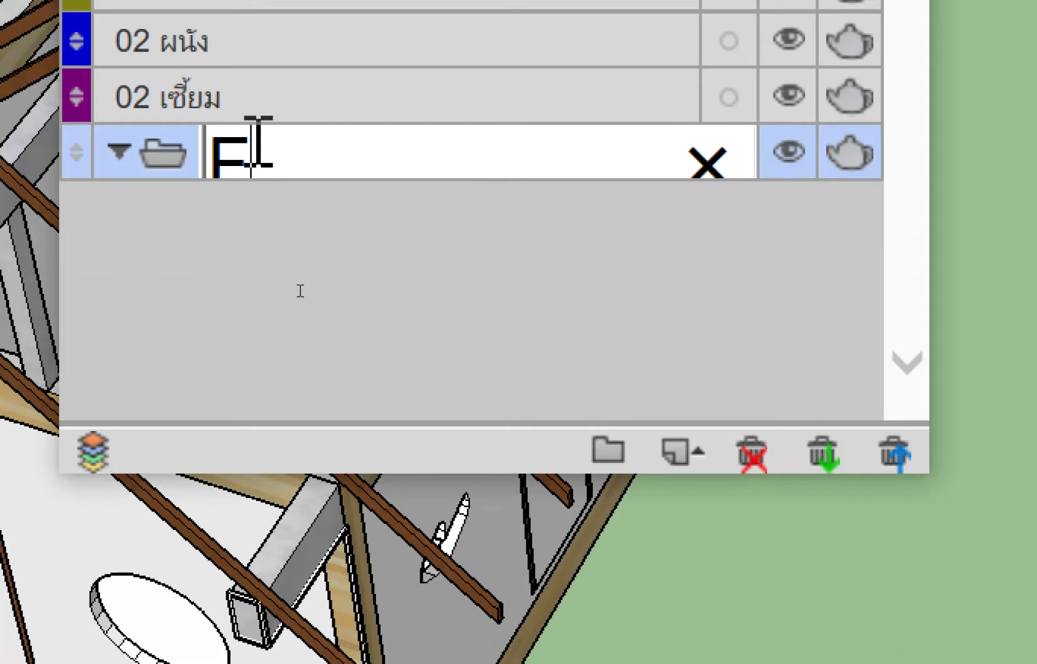
key("super+space")
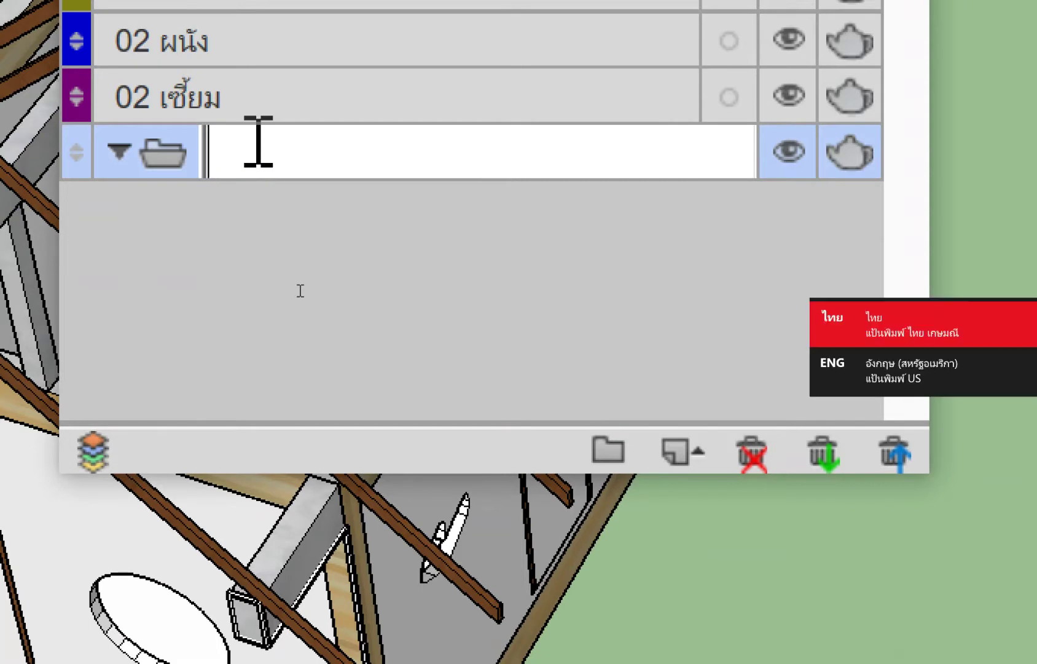
type("'k")
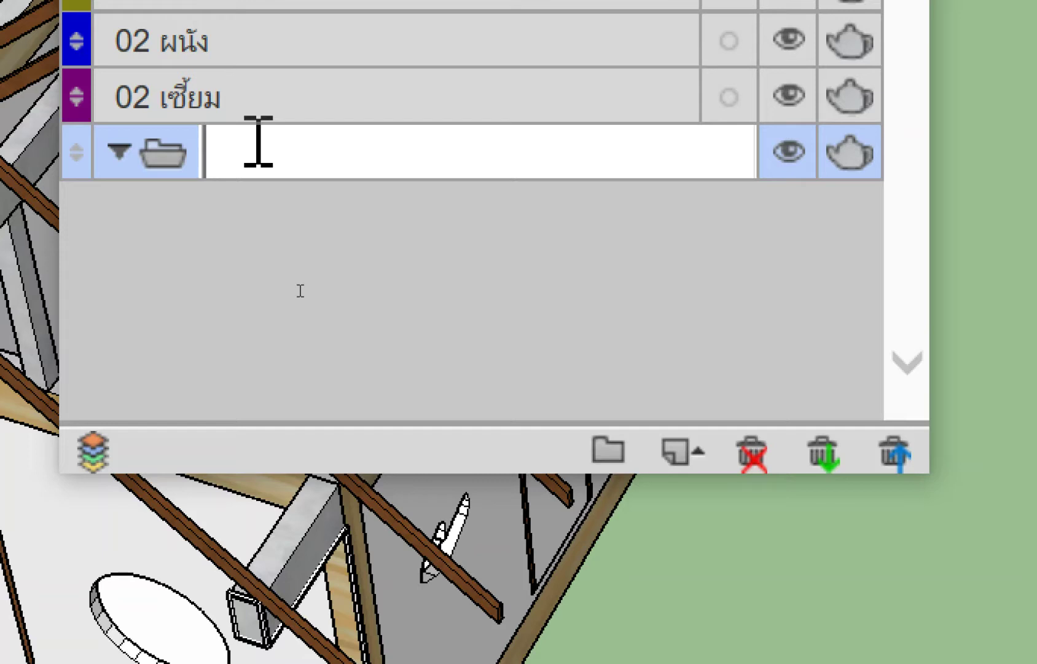
type("ครงส")
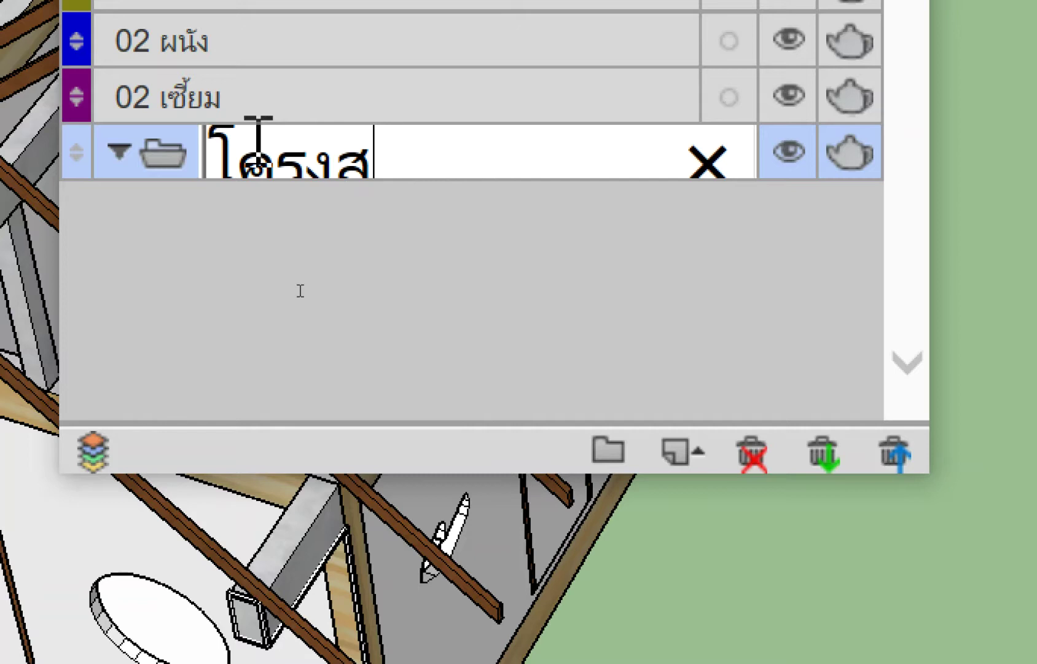
type("ร้าง")
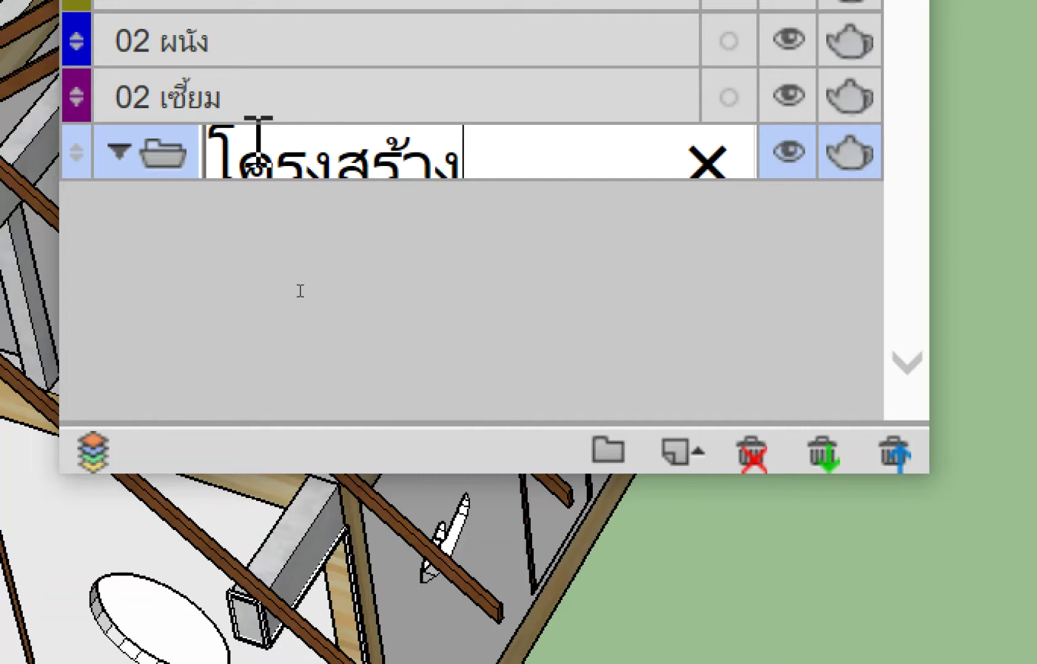
type("คอนกรีต")
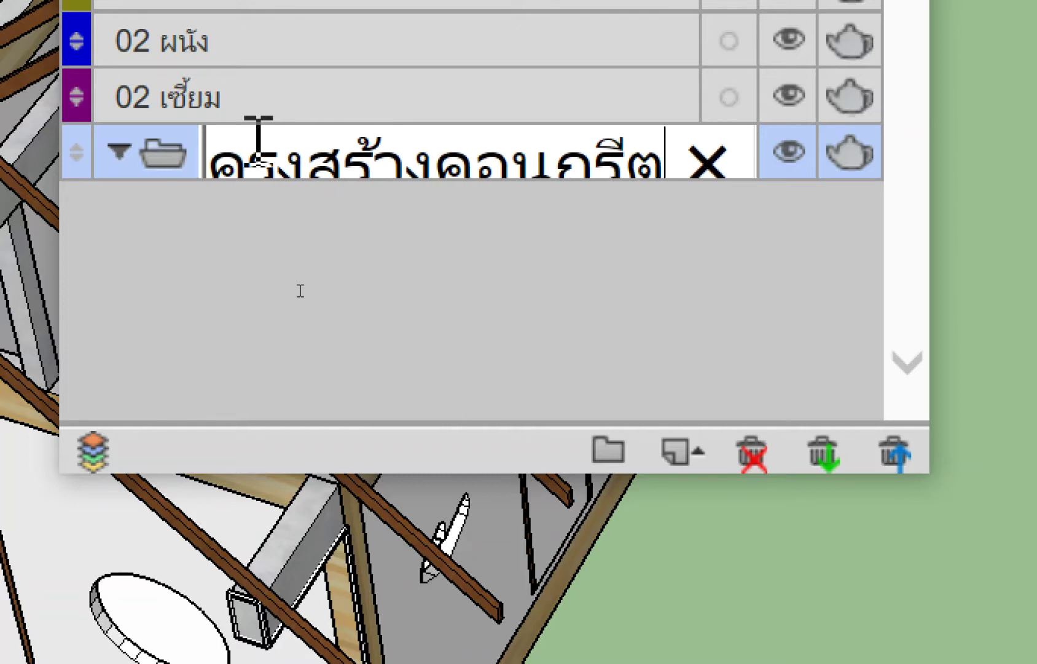
key("Return")
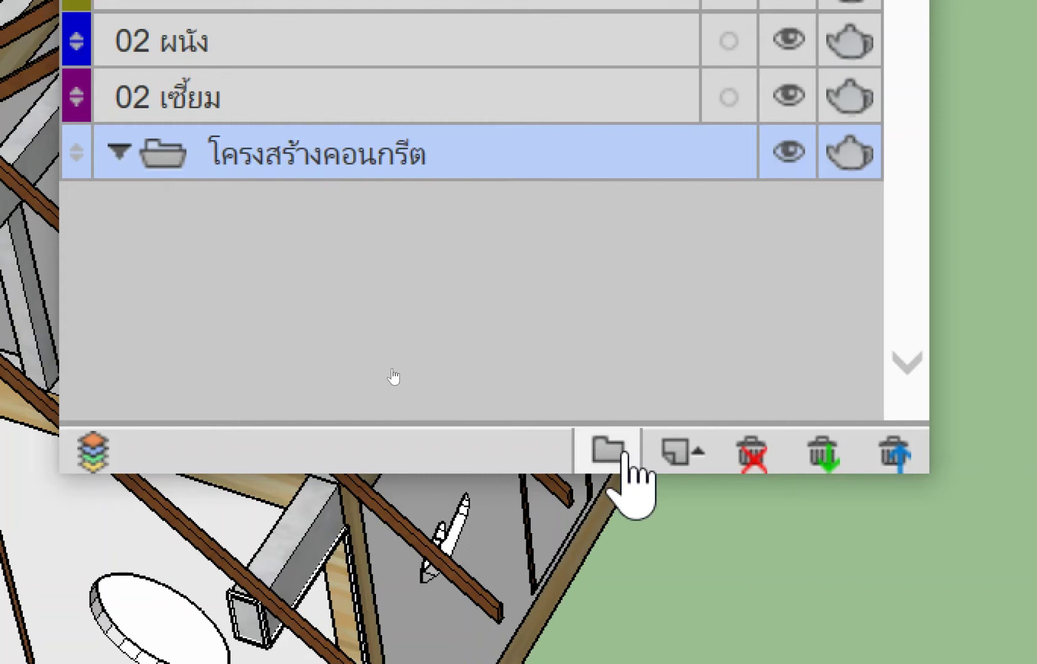
Step: Add a nested folder under โครงสร้างคอนกรีต and name it โครงสร้างหลังคา
left_click(607, 449)
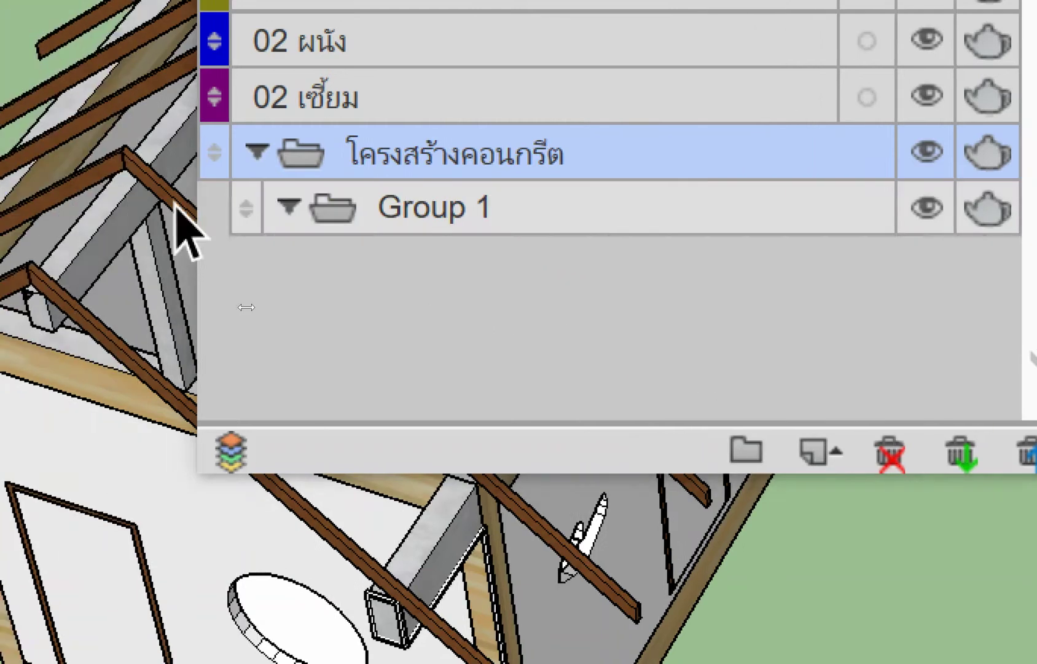
left_click(410, 195)
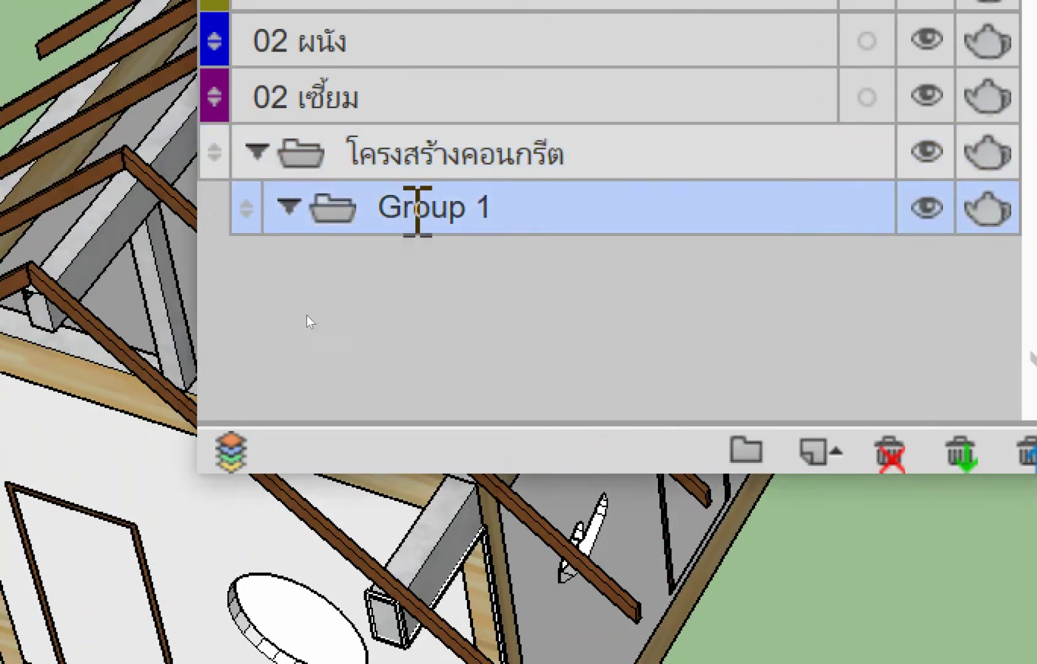
double_click(429, 202)
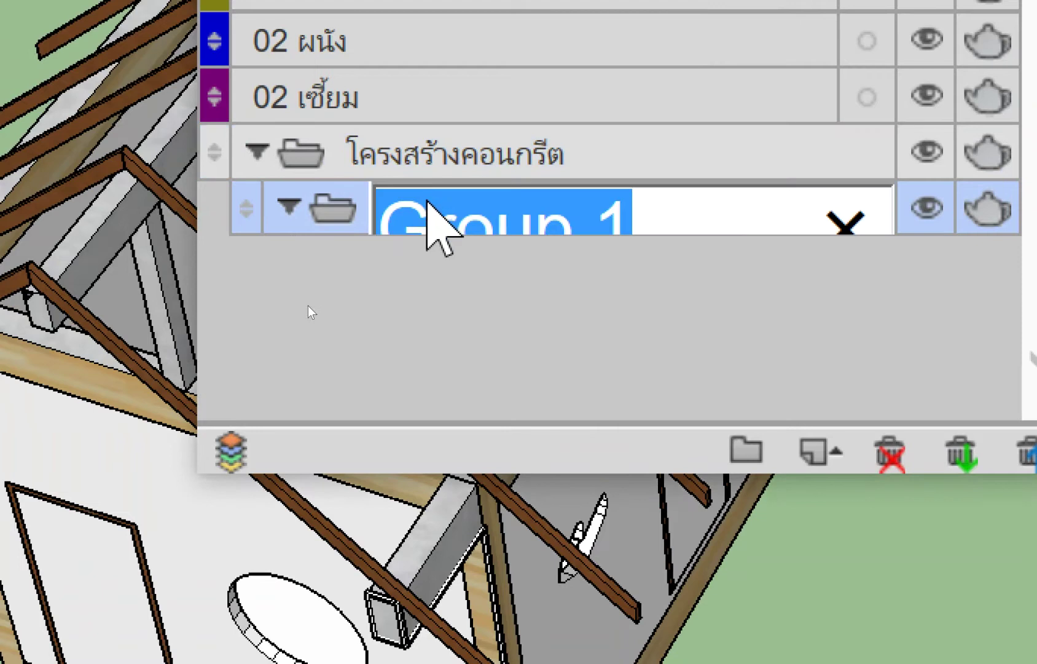
type("โครงสร้างหลังคา")
key("Return")
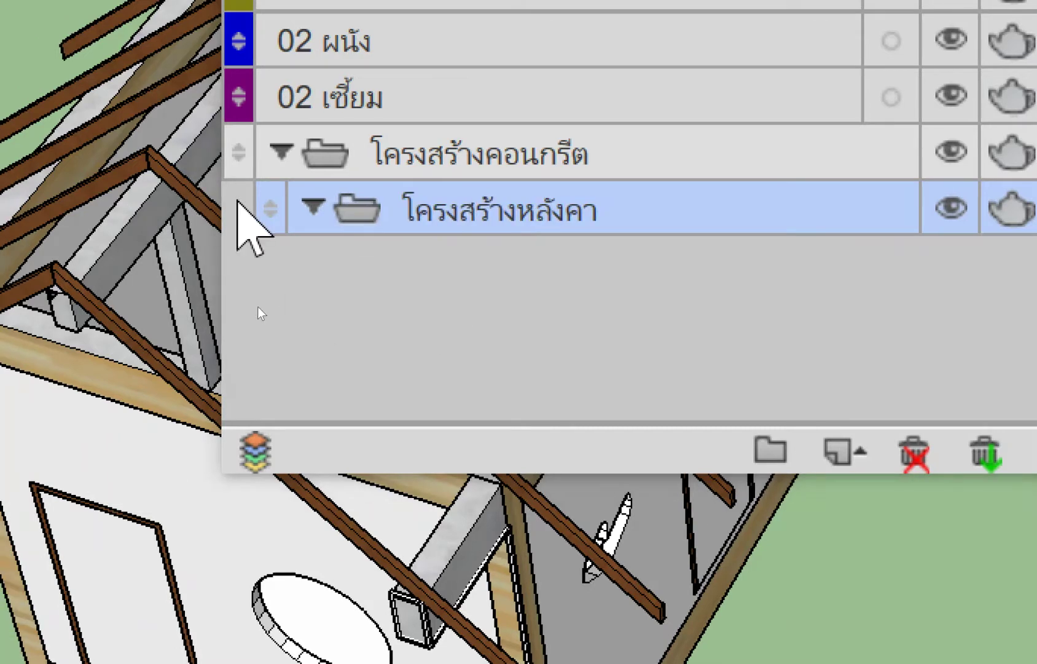
Step: Reposition the โครงสร้างหลังคา folder so it sits beside โครงสร้างคอนกรีต
mouse_move(262, 209)
left_mouse_down()
mouse_move(205, 246)
mouse_move(209, 200)
mouse_move(302, 198)
left_mouse_up()
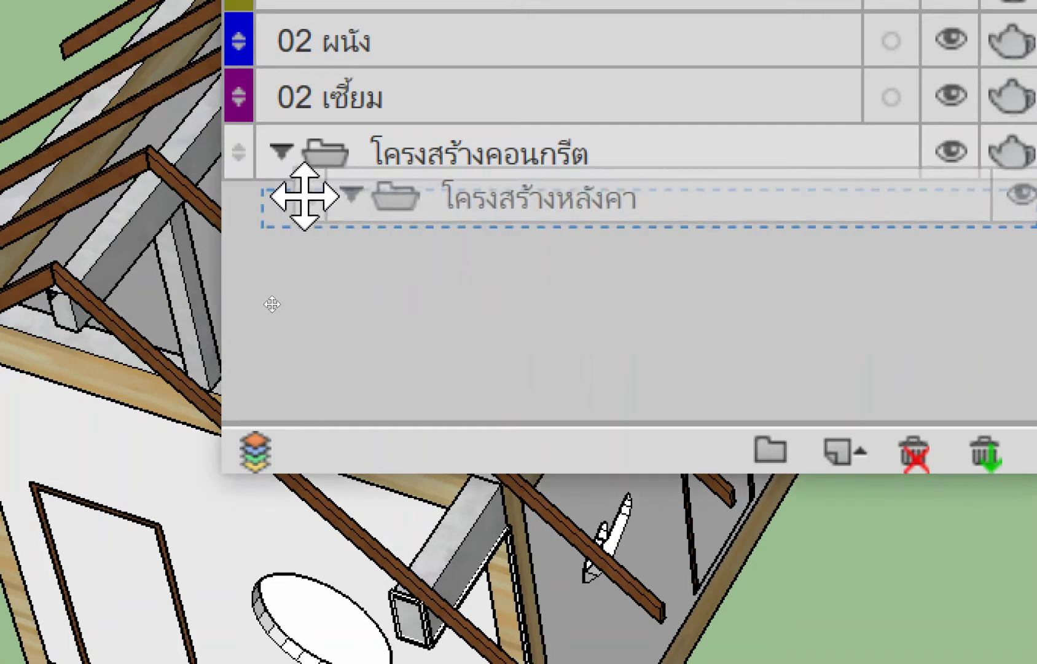
mouse_move(267, 209)
left_mouse_down()
mouse_move(226, 210)
mouse_move(305, 192)
left_mouse_up()
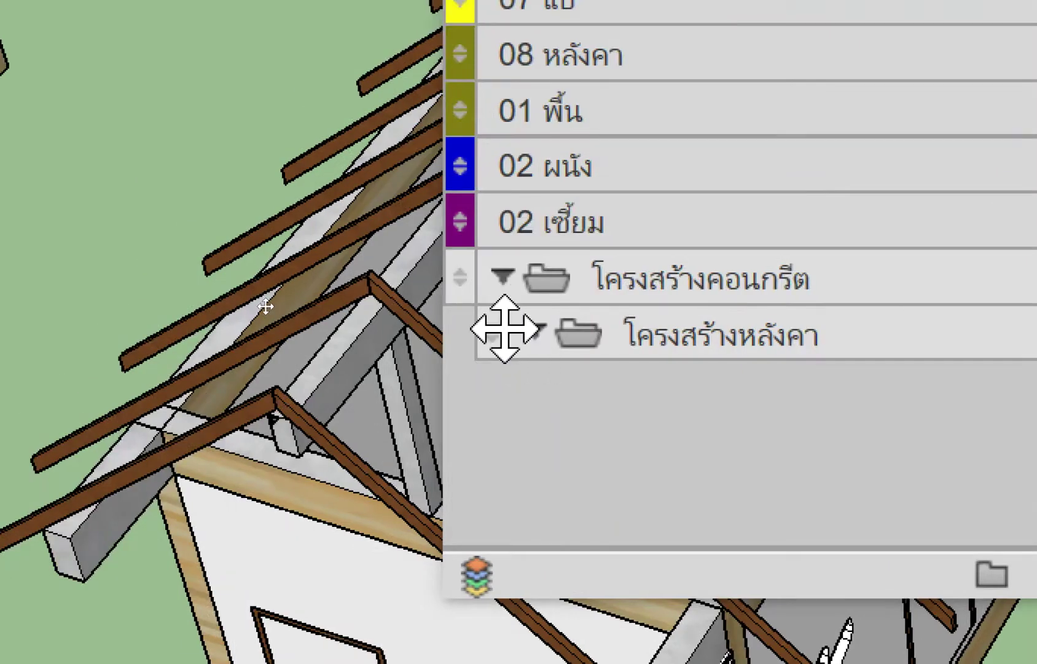
left_click_drag(499, 330, 458, 338)
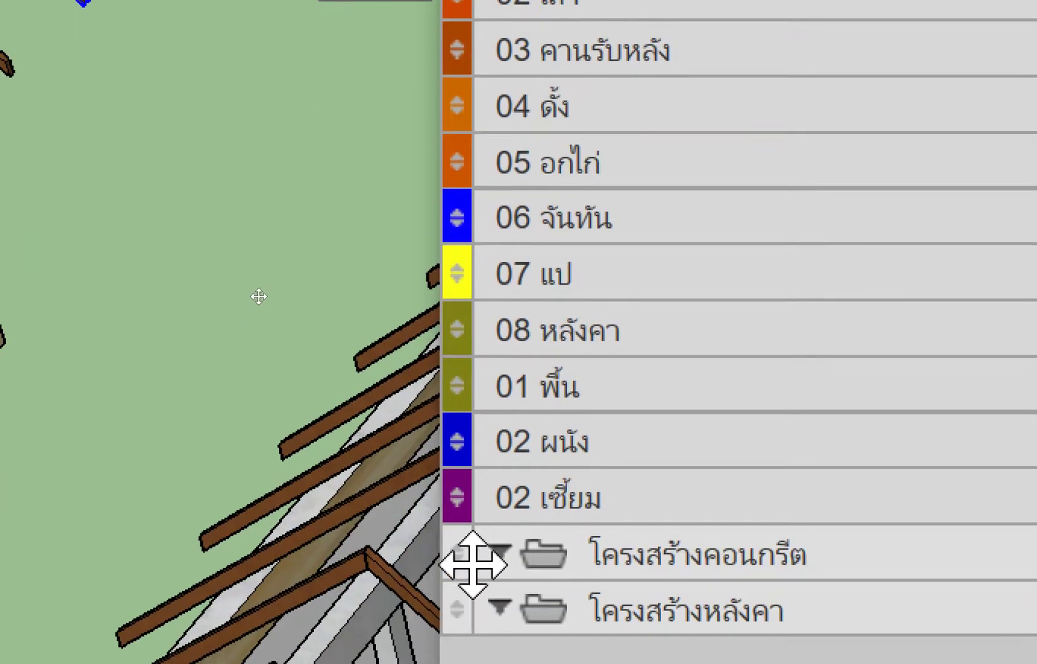
Step: Move โครงสร้างคอนกรีต below Layer0 and put 01 คานคอดิน, 02 เสา, 03 คานรับหลัง, 01 พื้น inside
left_click_drag(473, 563, 480, 88)
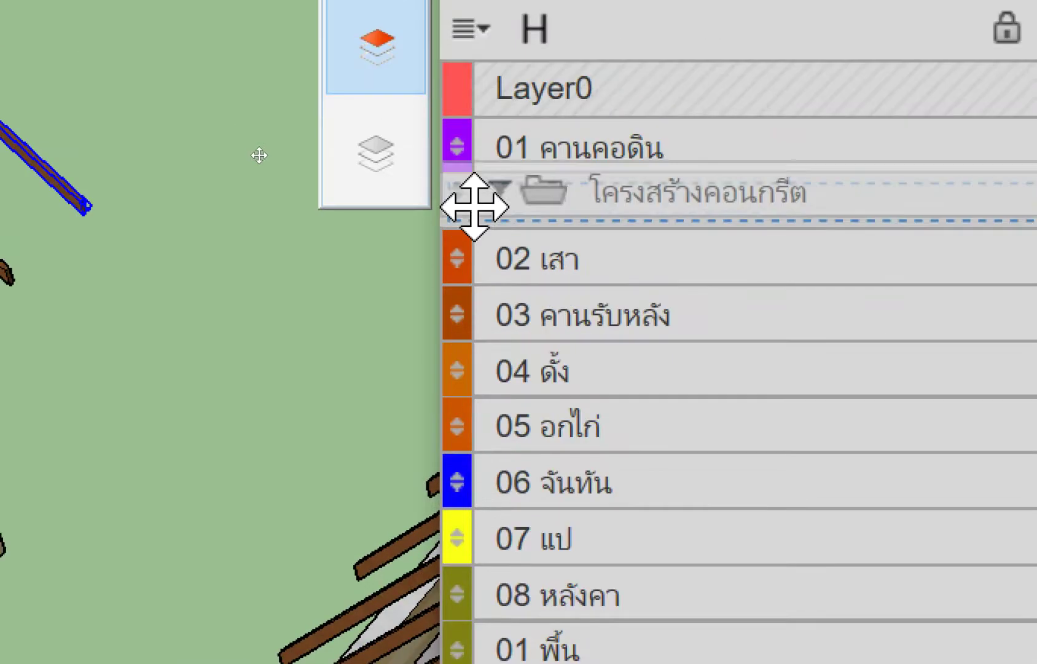
mouse_move(479, 87)
left_mouse_down()
mouse_move(455, 120)
mouse_move(458, 245)
mouse_move(477, 342)
mouse_move(431, 176)
mouse_move(459, 258)
mouse_move(412, 162)
mouse_move(431, 132)
mouse_move(468, 249)
mouse_move(443, 150)
mouse_move(432, 152)
left_mouse_up()
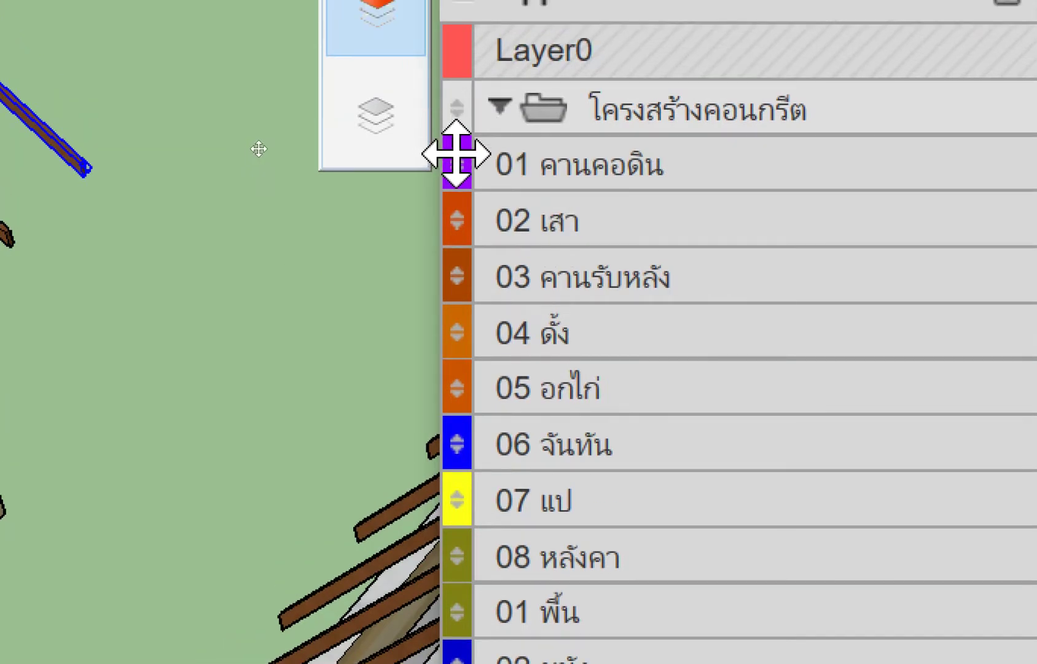
mouse_move(456, 154)
left_mouse_down()
mouse_move(504, 139)
mouse_move(528, 161)
left_mouse_up()
left_click_drag(492, 223, 530, 237)
left_click_drag(510, 277, 530, 278)
left_click_drag(461, 320, 528, 324)
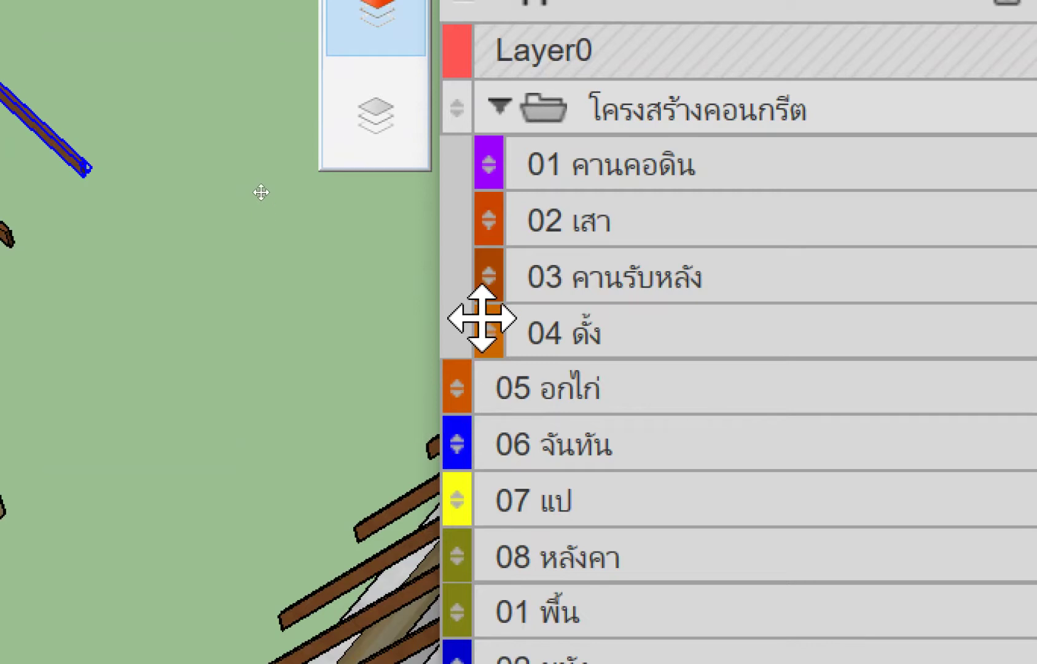
mouse_move(482, 320)
left_mouse_down()
mouse_move(419, 324)
mouse_move(410, 344)
left_mouse_up()
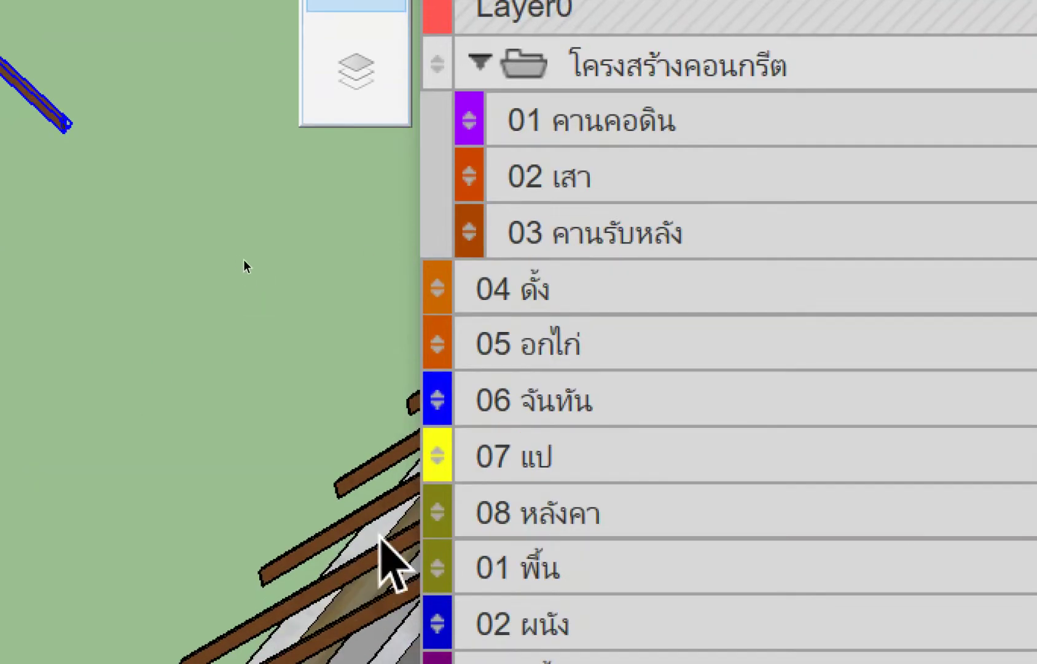
mouse_move(429, 556)
left_mouse_down()
mouse_move(506, 230)
mouse_move(482, 282)
left_mouse_up()
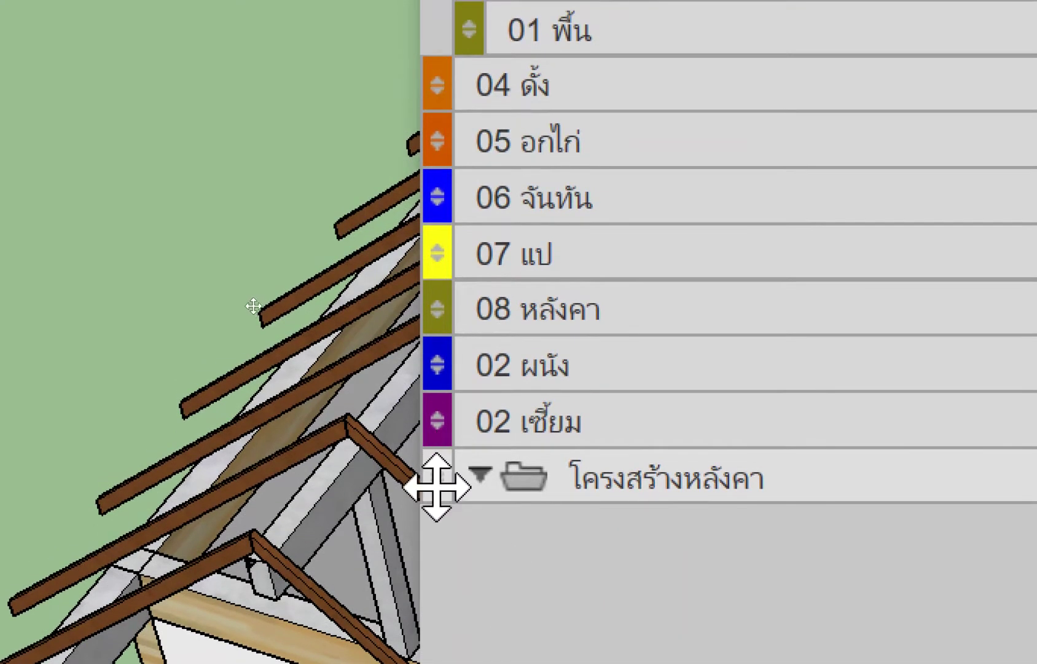
Step: Put 05 อกไก่, 06 จันทัน, 07 แป, 08 หลังคา and 04 ดั้ง into โครงสร้างหลังคา
left_click_drag(434, 480, 389, 95)
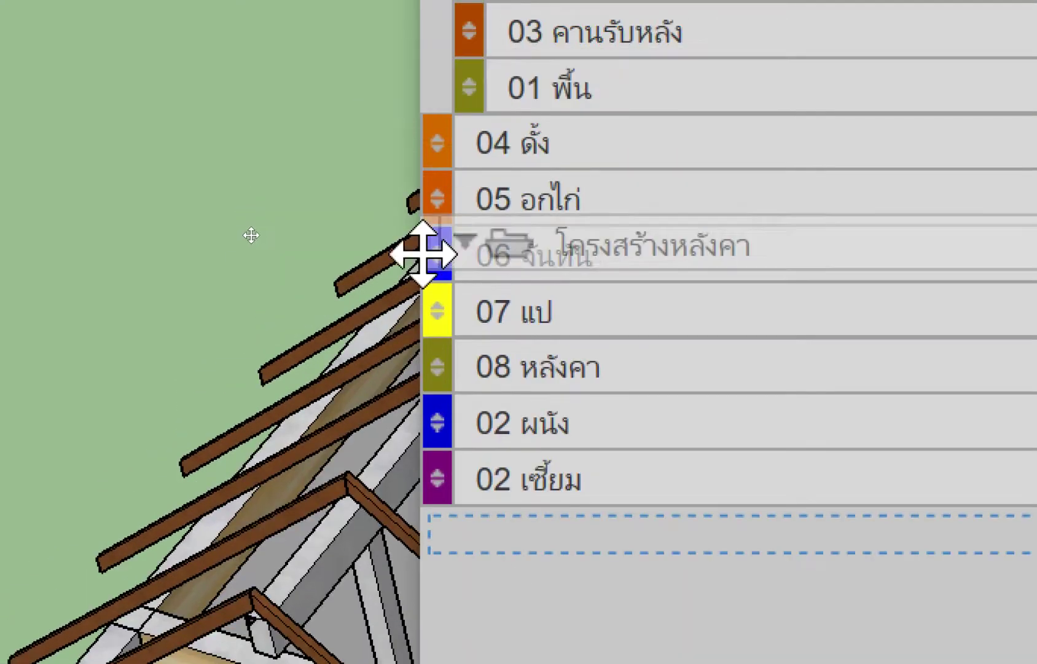
left_click_drag(389, 96, 402, 193)
mouse_move(452, 541)
left_mouse_down()
mouse_move(384, 88)
mouse_move(398, 150)
mouse_move(401, 95)
mouse_move(409, 190)
mouse_move(396, 195)
left_mouse_up()
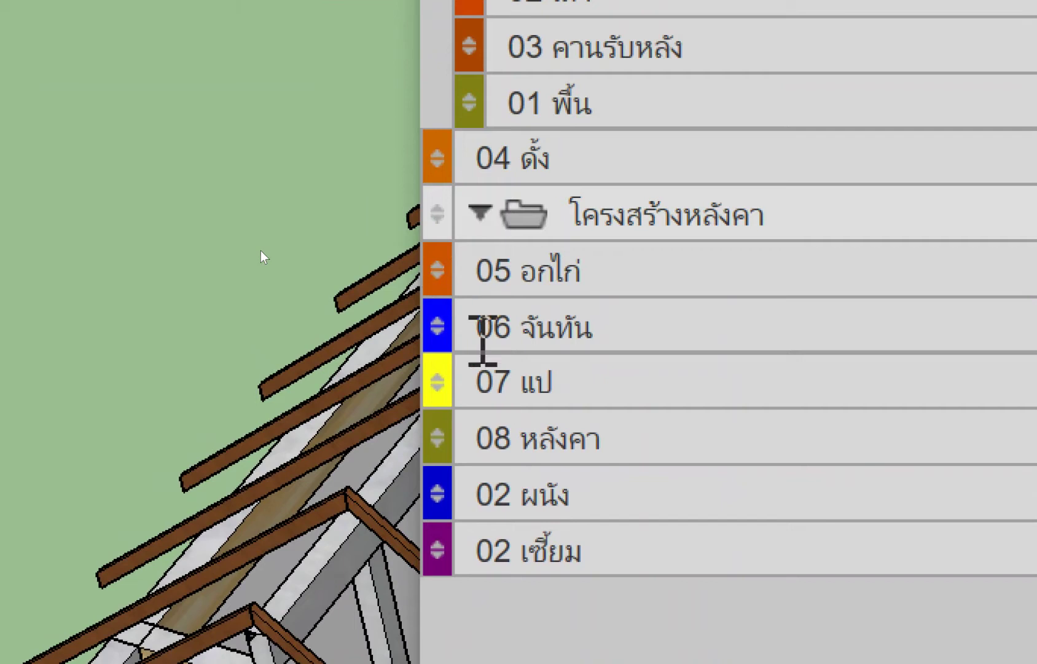
left_click_drag(420, 271, 469, 270)
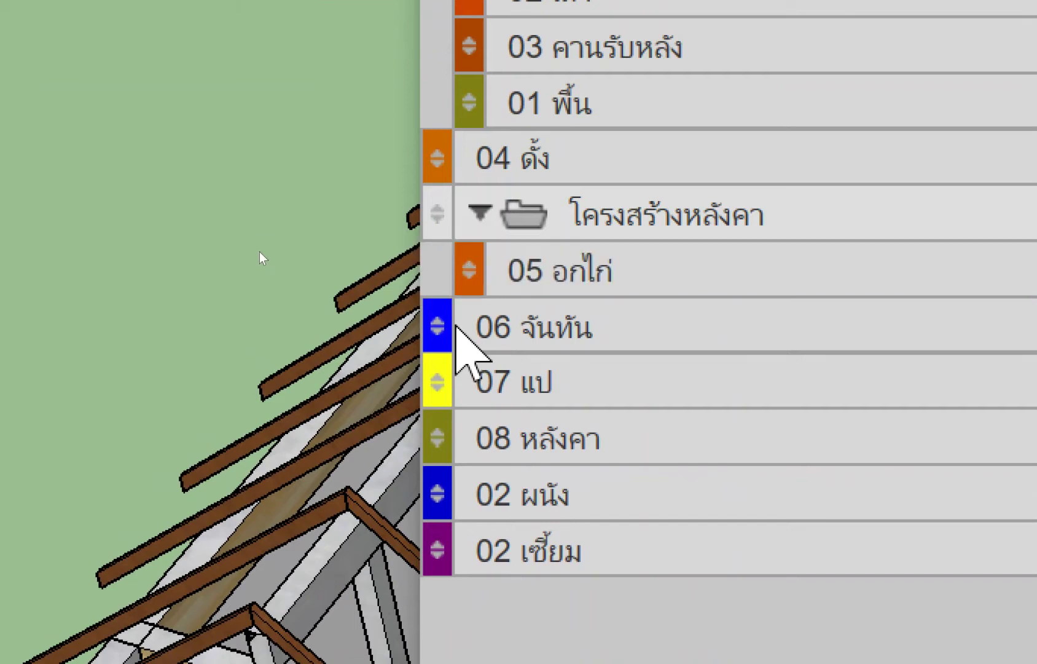
mouse_move(470, 325)
left_mouse_down()
mouse_move(498, 310)
mouse_move(470, 326)
left_mouse_up()
mouse_move(440, 382)
left_mouse_down()
mouse_move(488, 375)
mouse_move(480, 380)
left_mouse_up()
left_click_drag(465, 440, 495, 435)
mouse_move(437, 159)
left_mouse_down()
mouse_move(504, 226)
mouse_move(519, 319)
mouse_move(476, 186)
left_mouse_up()
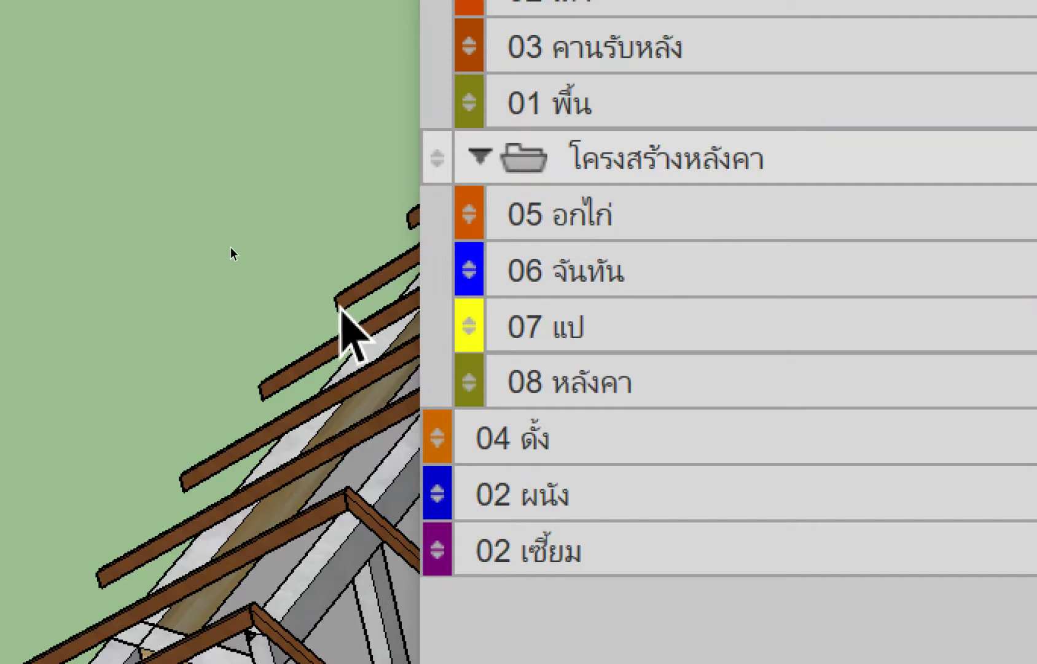
mouse_move(437, 420)
left_mouse_down()
mouse_move(528, 234)
mouse_move(495, 174)
left_mouse_up()
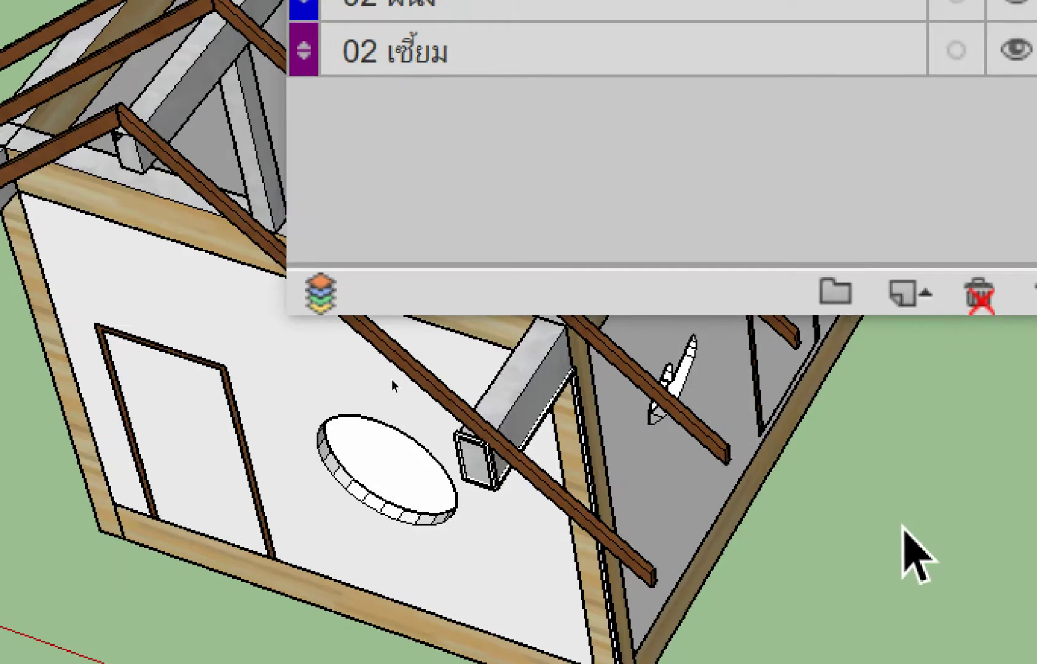
Step: Create a new top-level layer folder named งานสถาปัตย์
left_click(843, 302)
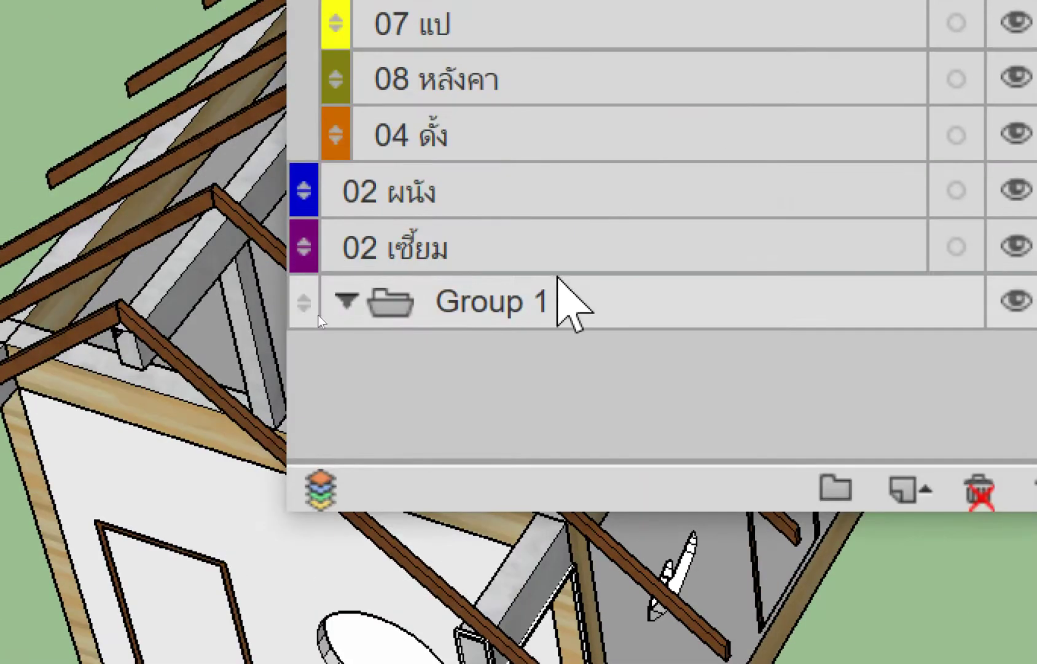
left_click(553, 300)
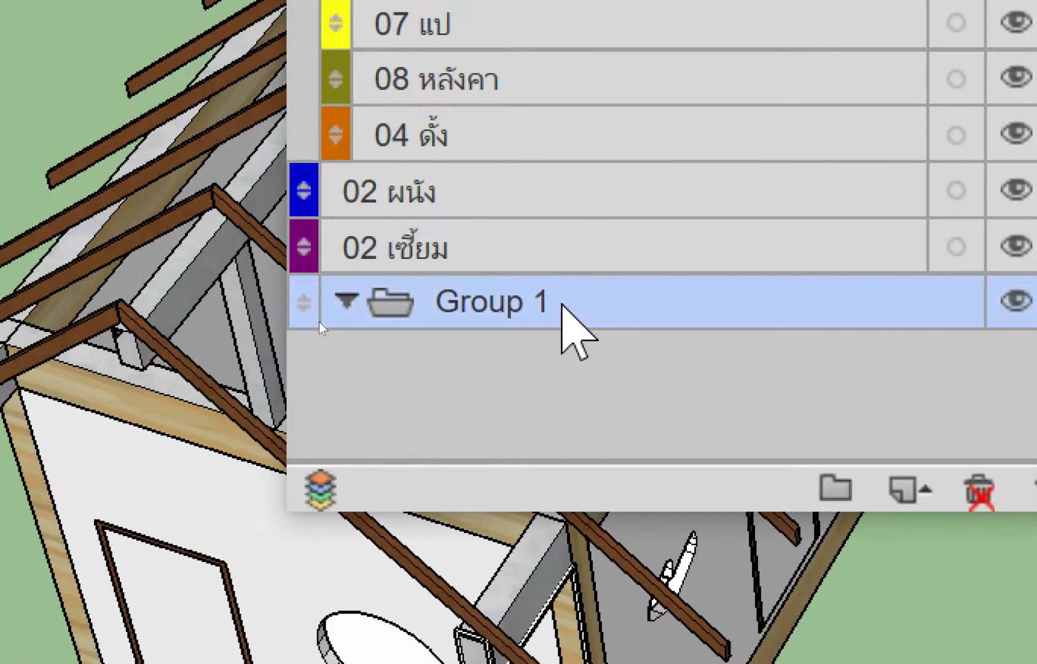
double_click(467, 299)
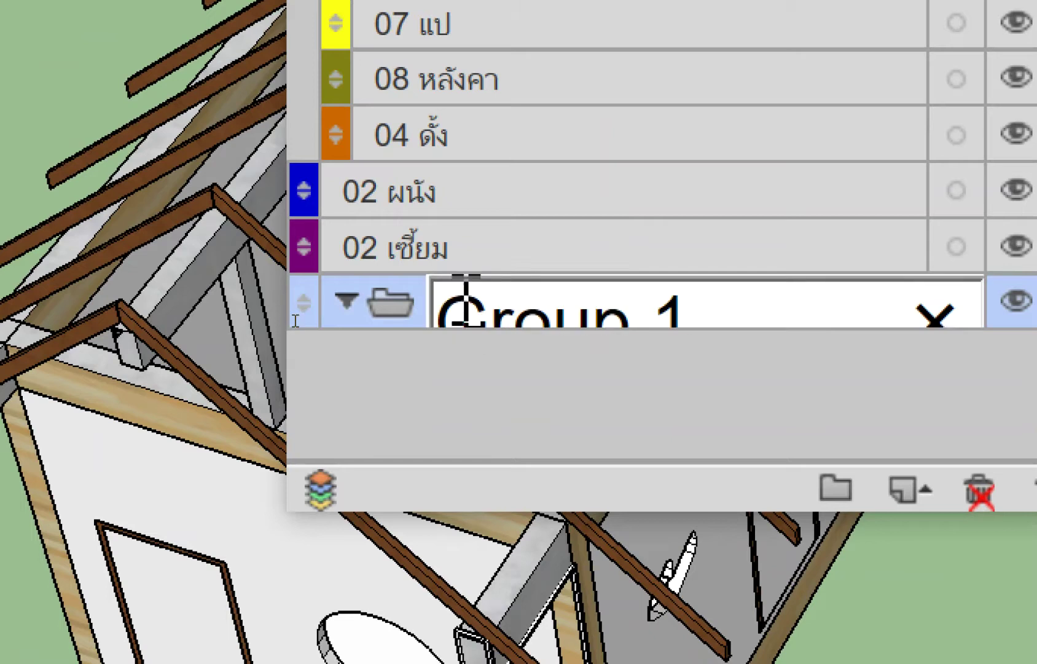
triple_click(516, 308)
type("งาน")
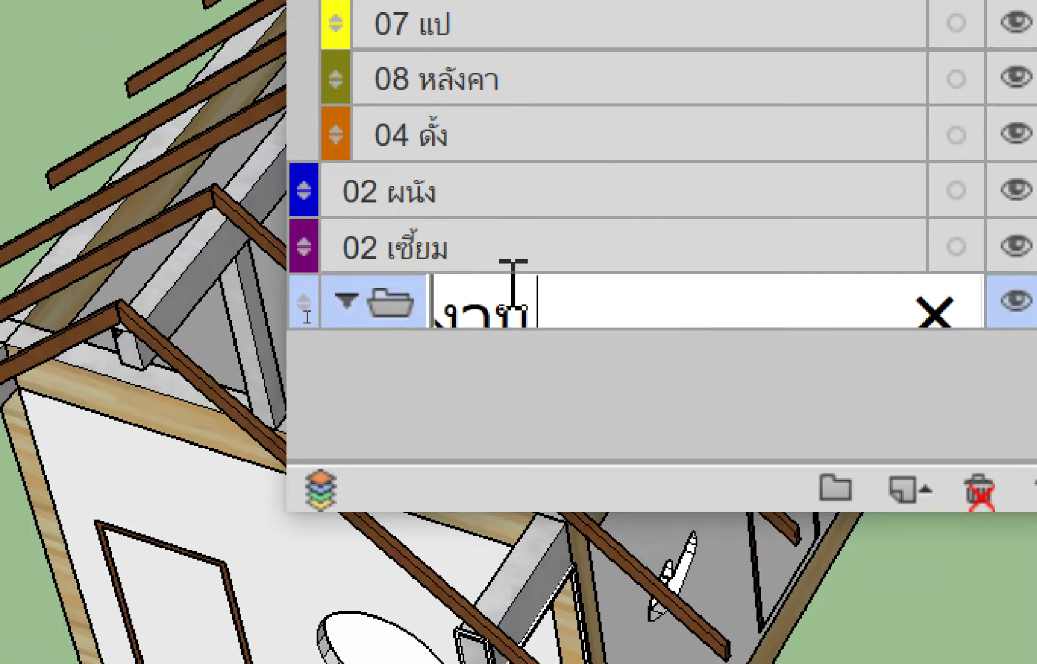
type("ถาน")
type("ป")
type("ัตย")
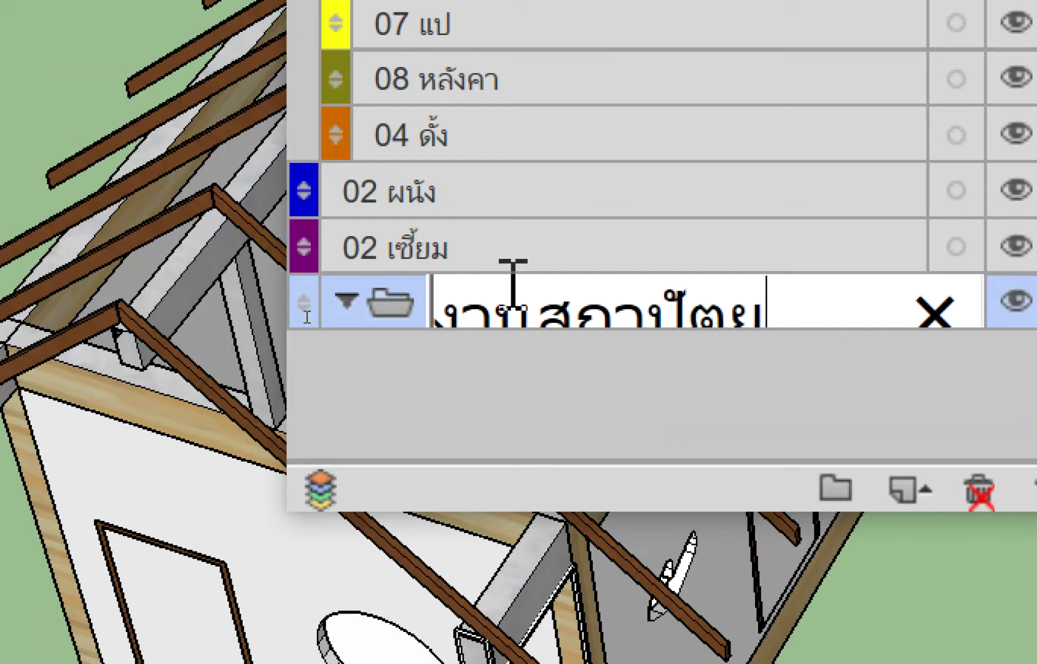
type("์")
key("Return")
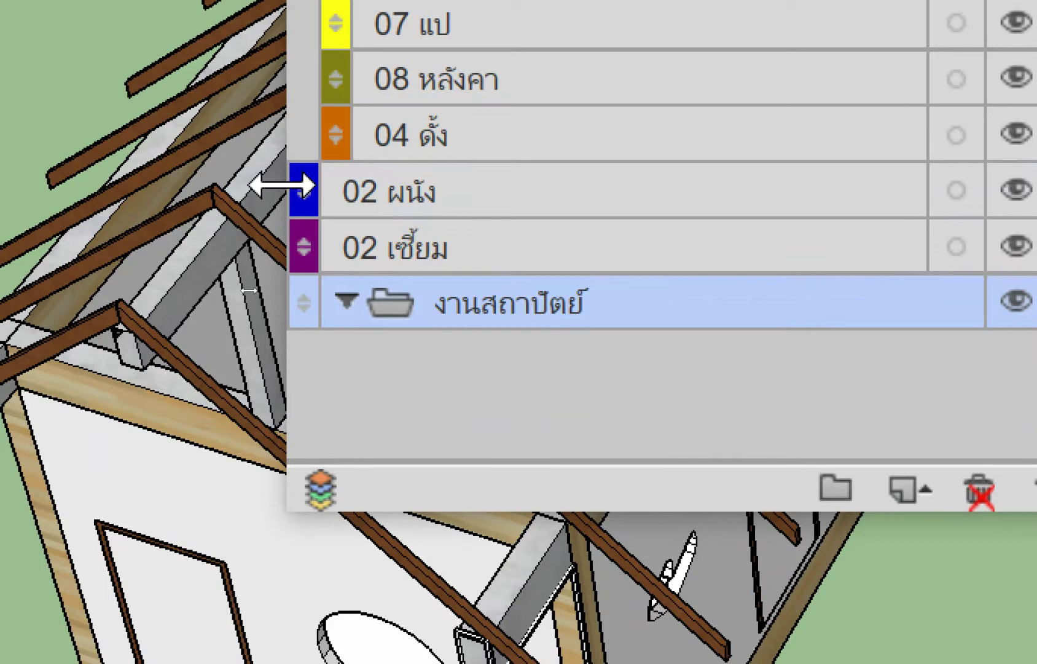
Step: Move layers 02 ผนัง and 02 เซี้ยม into the งานสถาปัตย์ folder
left_click(329, 198)
mouse_move(301, 190)
left_mouse_down()
mouse_move(398, 356)
mouse_move(305, 210)
left_mouse_up()
left_click_drag(365, 273, 378, 329)
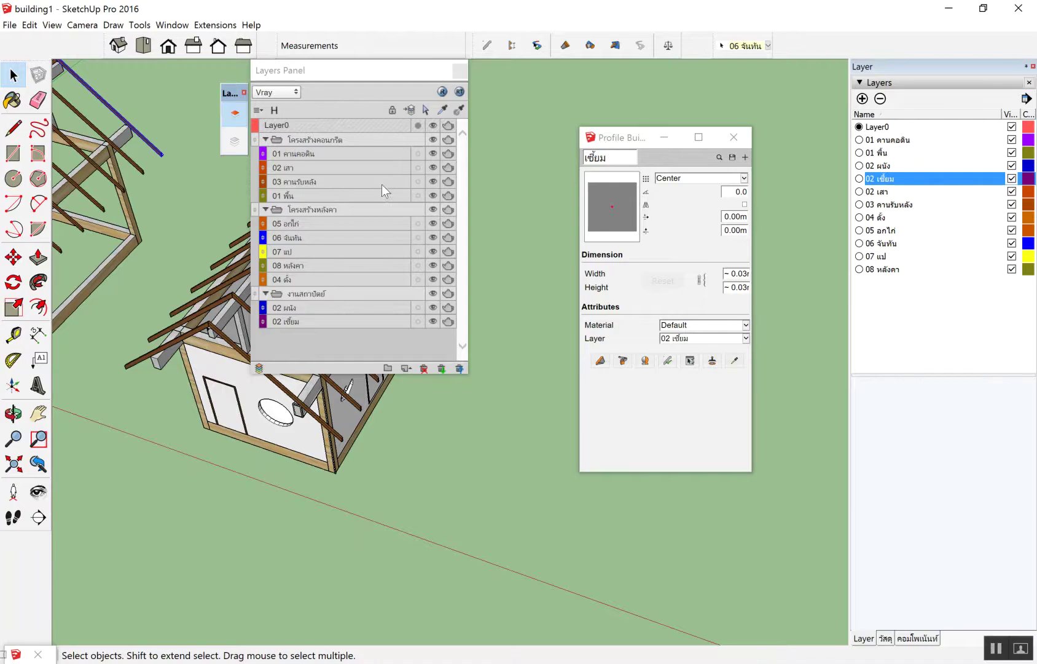
Step: Move the layer panel aside and hide the โครงสร้างหลังคา folder's layers
left_click_drag(335, 90, 557, 99)
middle_click_drag(203, 222, 233, 204)
scroll(237, 210, "down", 2)
scroll(236, 228, "down", 1)
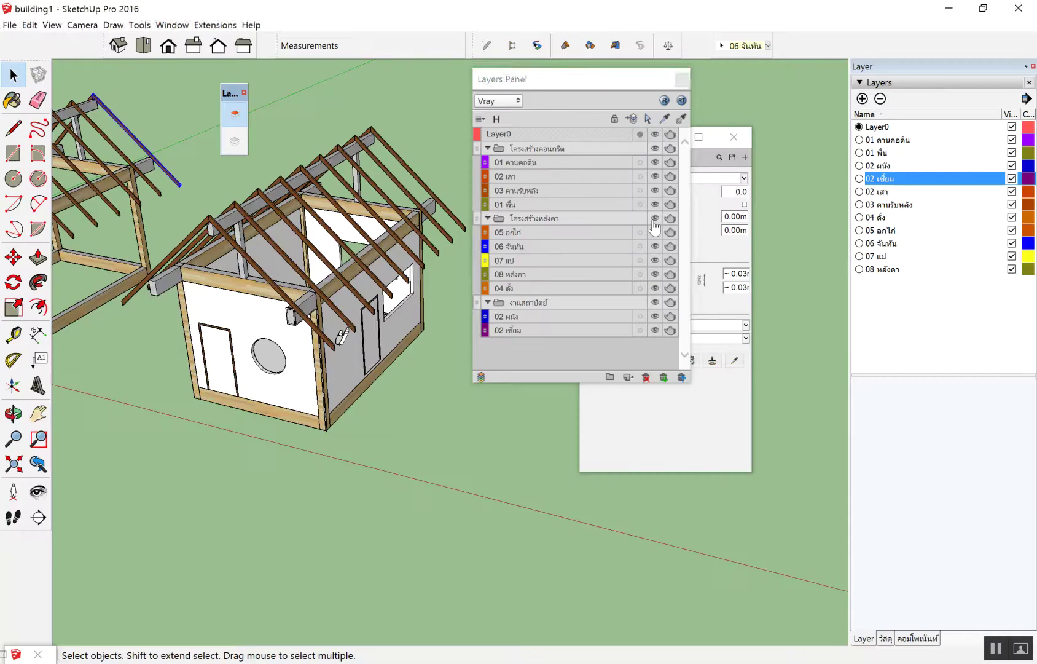
left_click(653, 220)
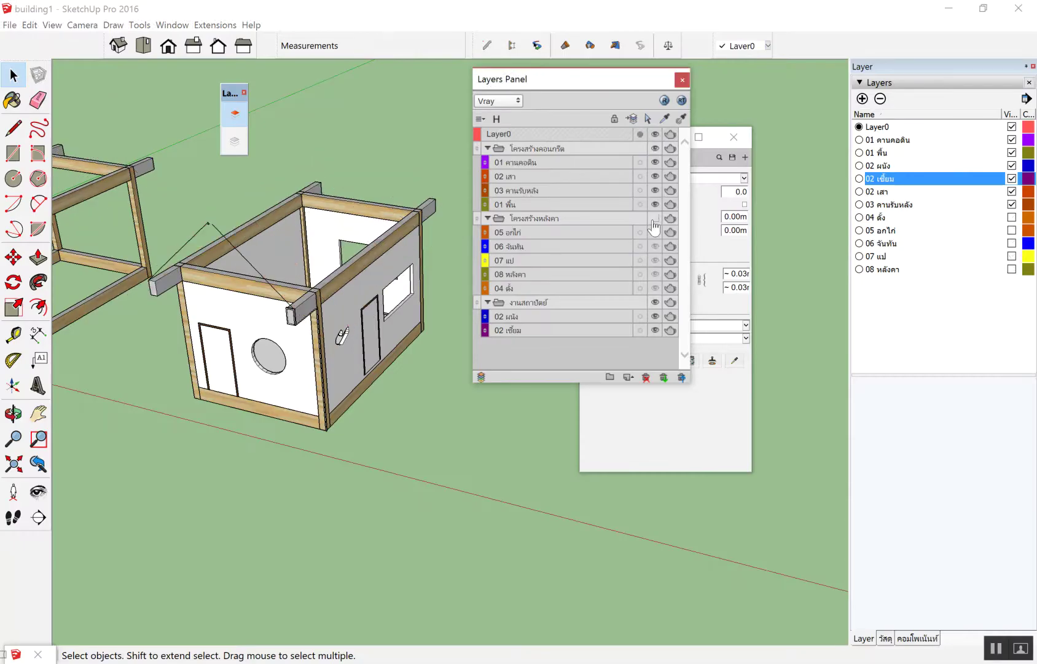
Step: Toggle the โครงสร้างหลังคา folder back on and off, then delete stray lines above the walls
left_click(654, 220)
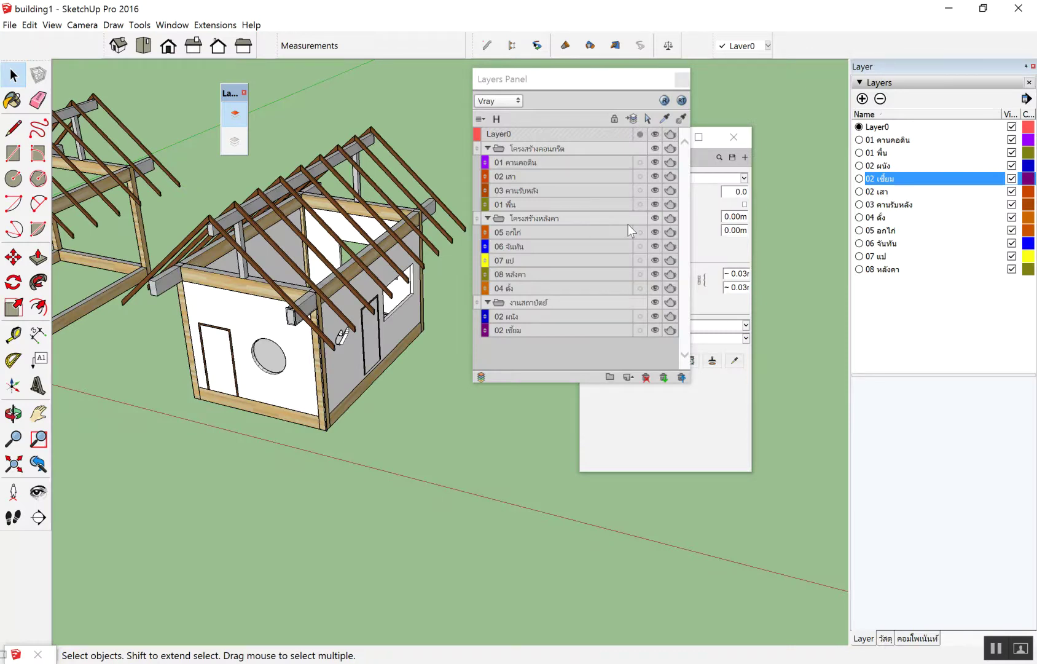
left_click(655, 219)
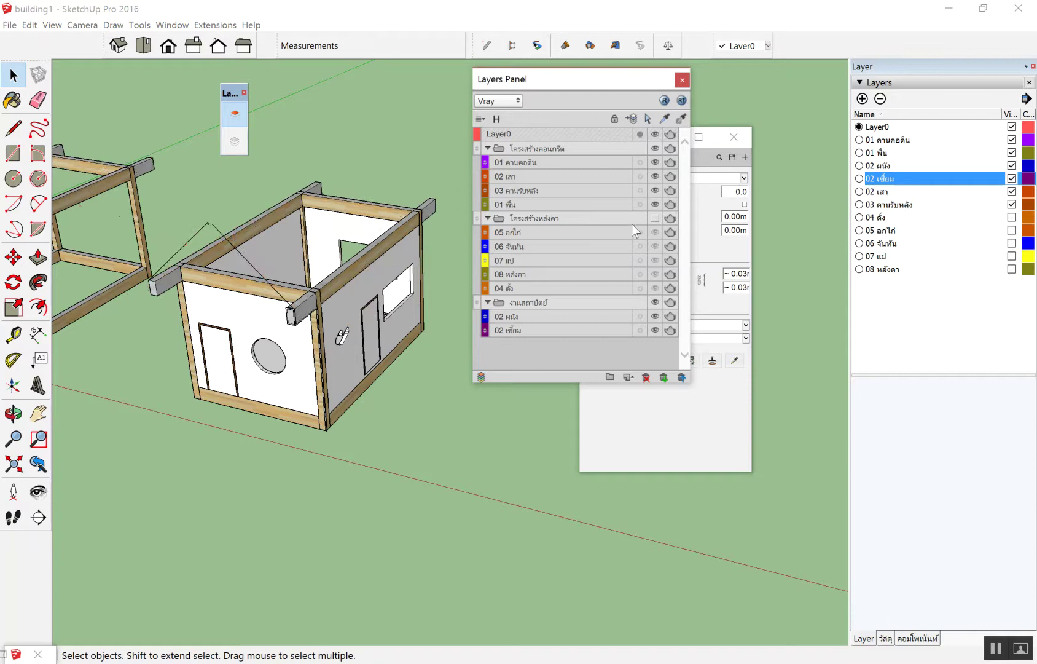
mouse_move(284, 190)
middle_mouse_down()
mouse_move(353, 385)
mouse_move(332, 137)
middle_mouse_up()
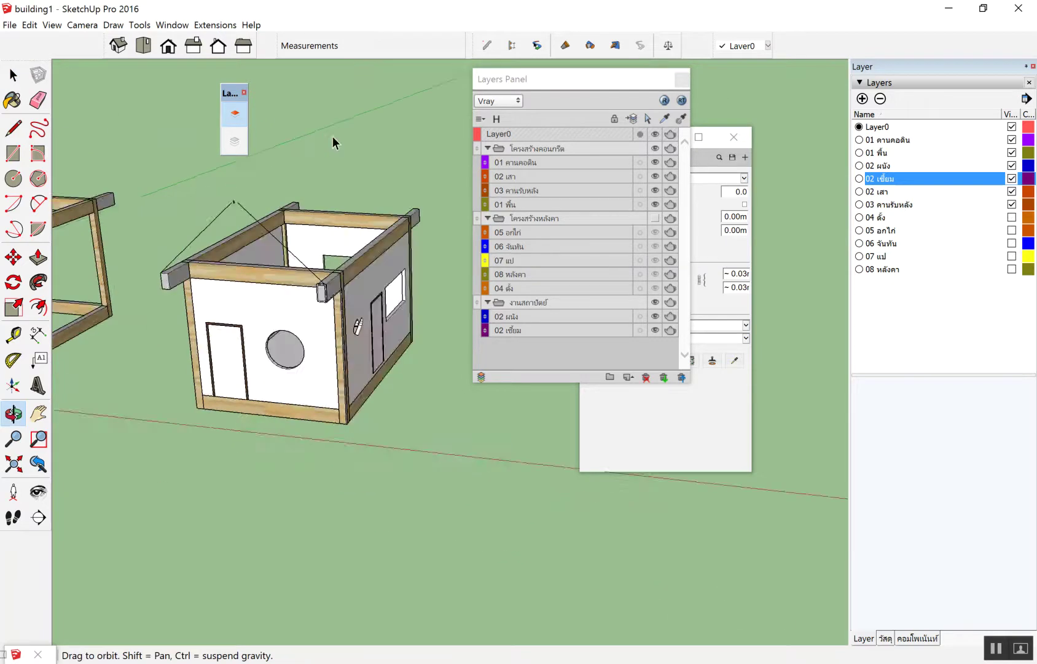
scroll(247, 175, "up", 3)
scroll(219, 189, "up", 2)
left_click(158, 223)
key("Delete")
Step: Orbit and zoom around the house to inspect the building's interior
middle_click_drag(356, 336, 361, 339)
scroll(386, 407, "down", 3)
mouse_move(386, 407)
middle_mouse_down()
mouse_move(336, 365)
mouse_move(665, 357)
mouse_move(208, 370)
mouse_move(546, 572)
middle_mouse_up()
scroll(336, 366, "up", 3)
scroll(665, 357, "down", 2)
scroll(269, 397, "up", 2)
scroll(269, 397, "down", 3)
key("space")
scroll(262, 262, "down", 2)
scroll(260, 322, "up", 2)
scroll(260, 323, "down", 2)
mouse_move(252, 320)
middle_mouse_down()
mouse_move(282, 148)
mouse_move(281, 401)
mouse_move(300, 351)
middle_mouse_up()
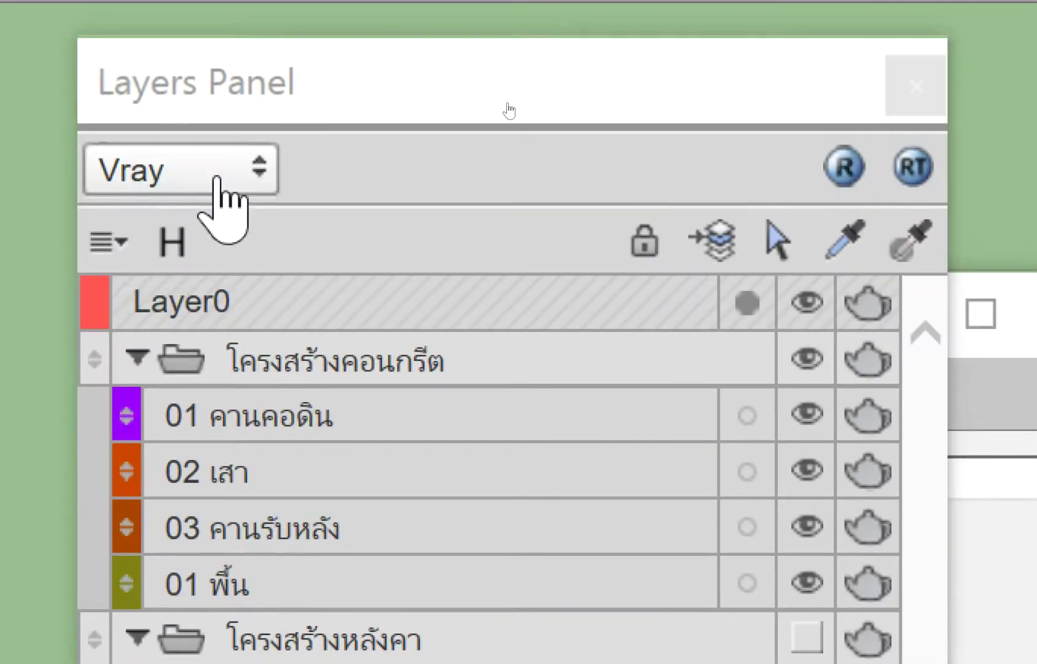
Step: Keep Vray as the renderer and add a new layer, Layer01
left_click(217, 178)
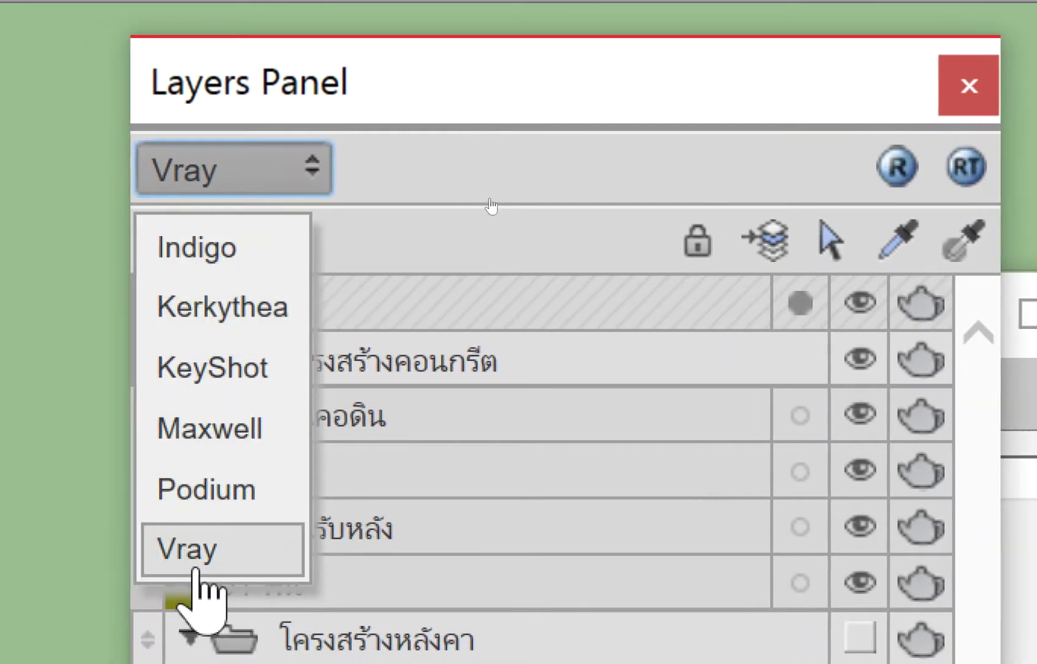
left_click(464, 215)
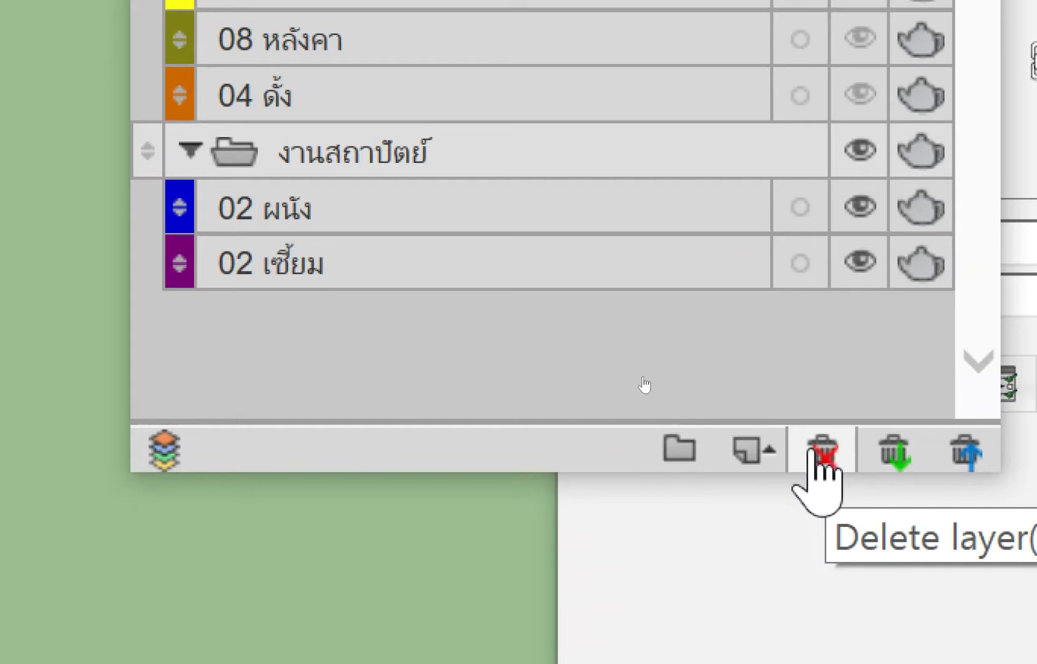
left_click(754, 447)
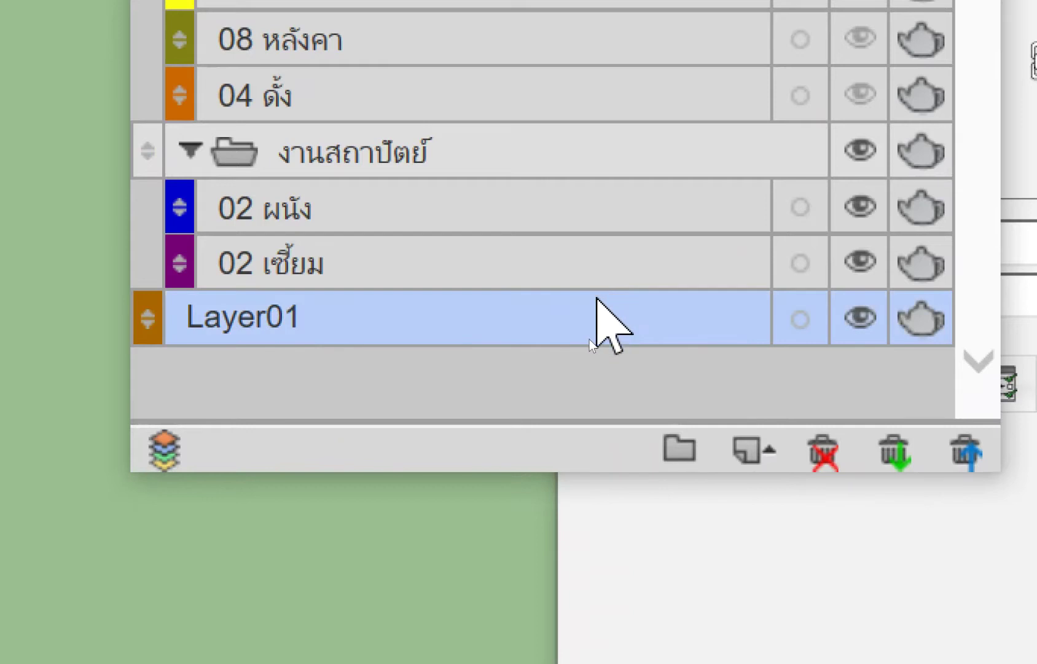
Step: Rename the Layer01 layer to เอ็น
double_click(264, 317)
left_click(264, 317)
left_click(468, 320)
double_click(472, 343)
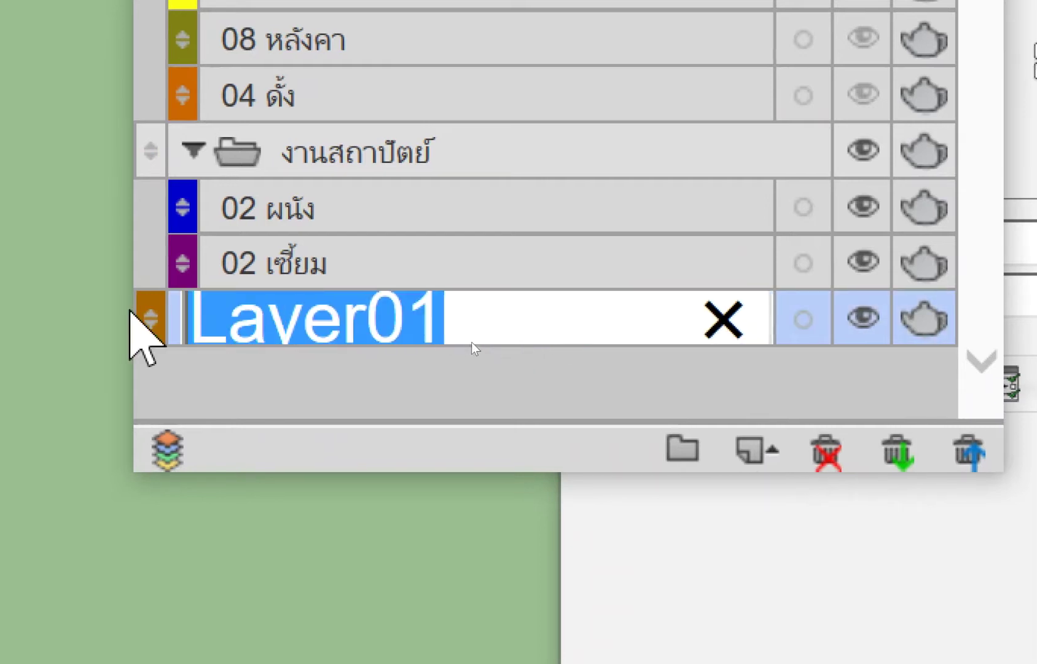
key("Return")
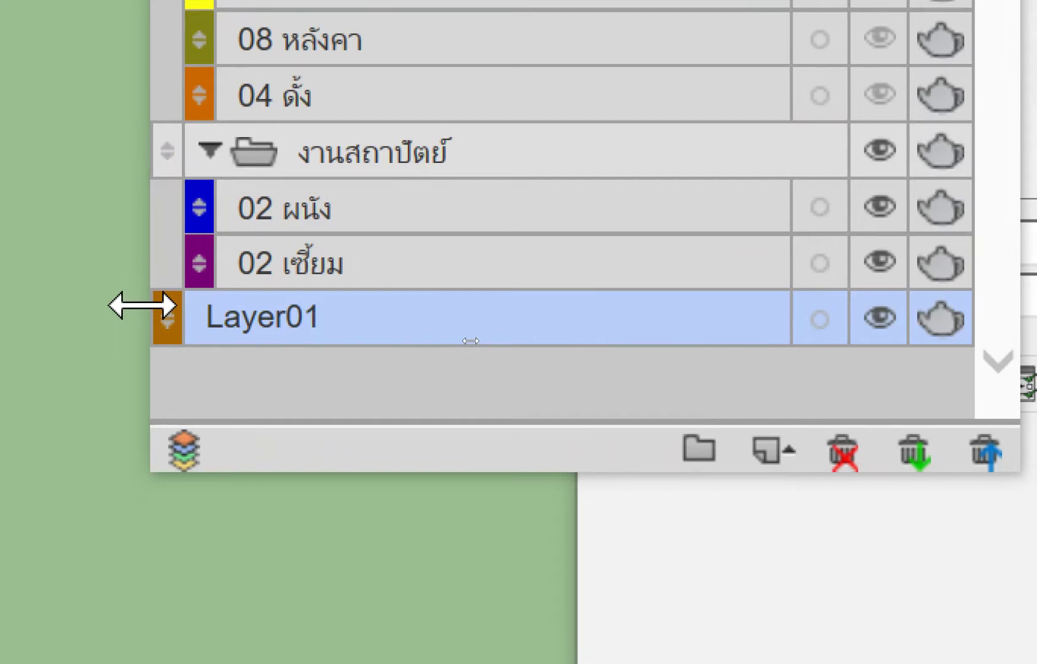
double_click(278, 332)
left_click(358, 304)
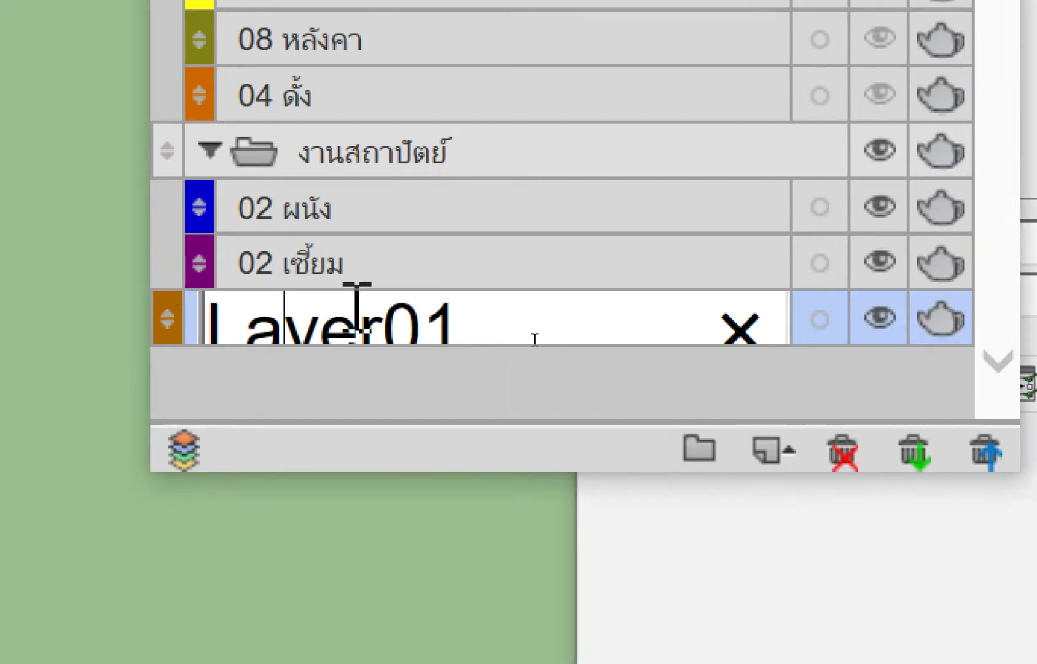
left_click_drag(449, 314, 206, 310)
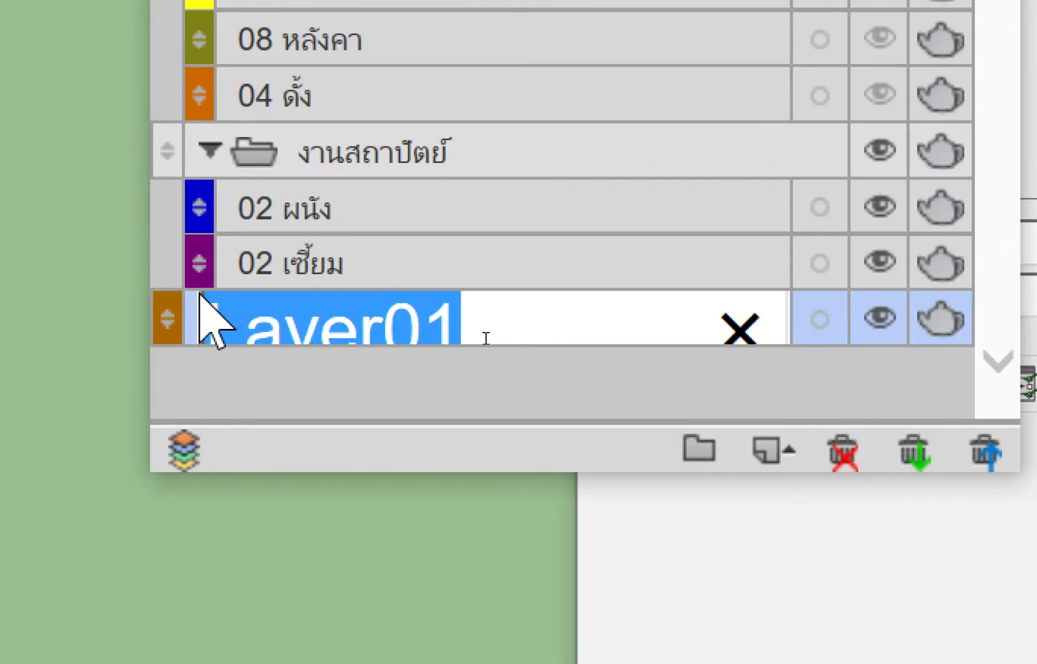
key("BackSpace")
type("็น")
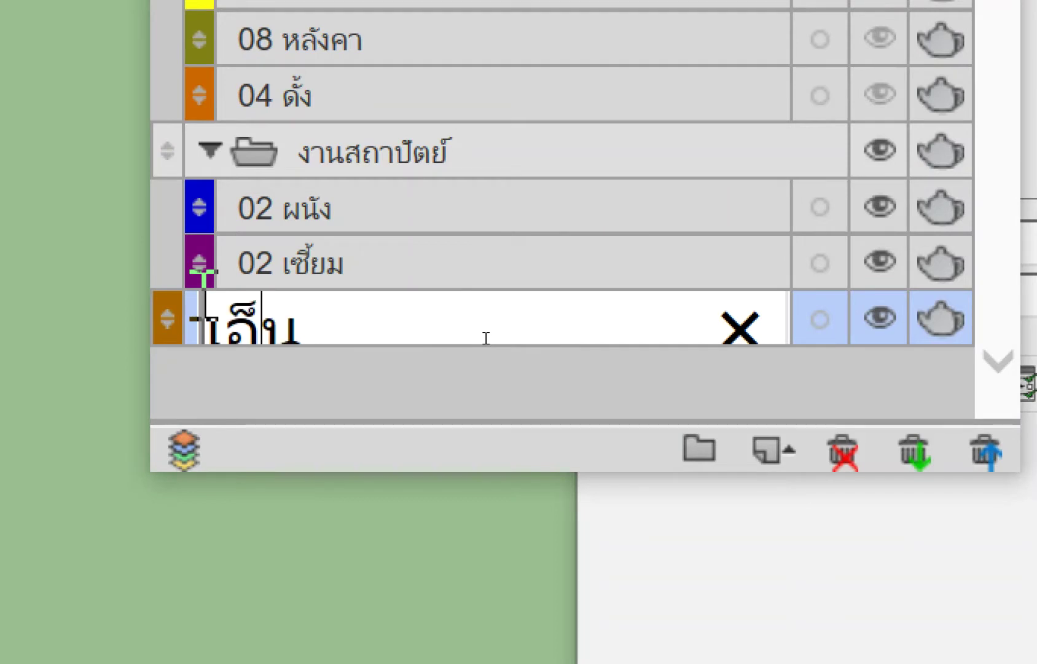
left_click(605, 405)
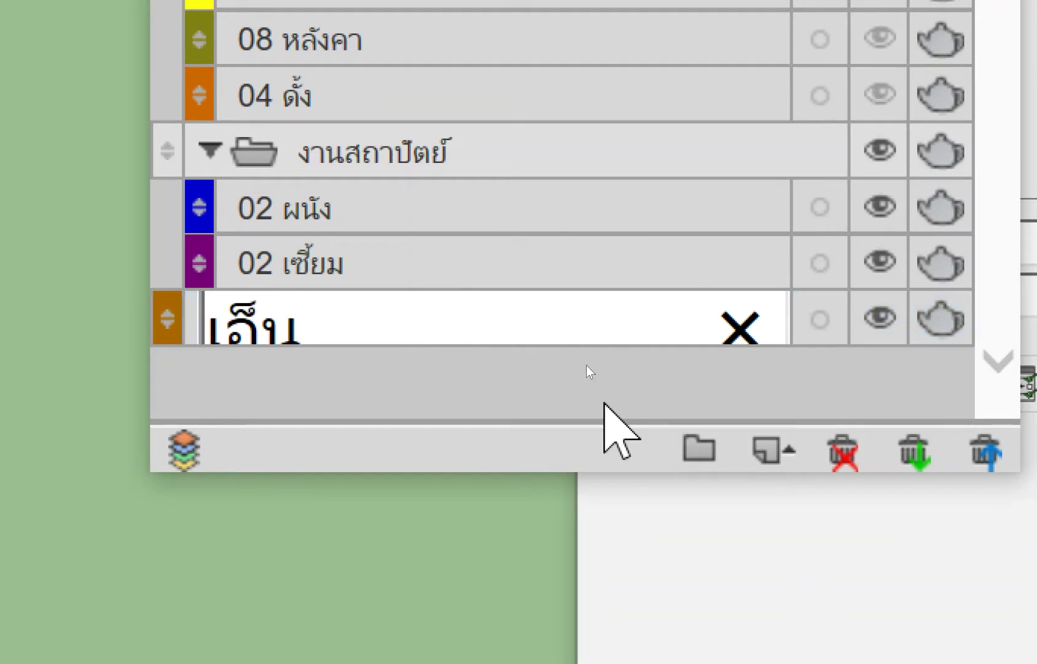
key("Return")
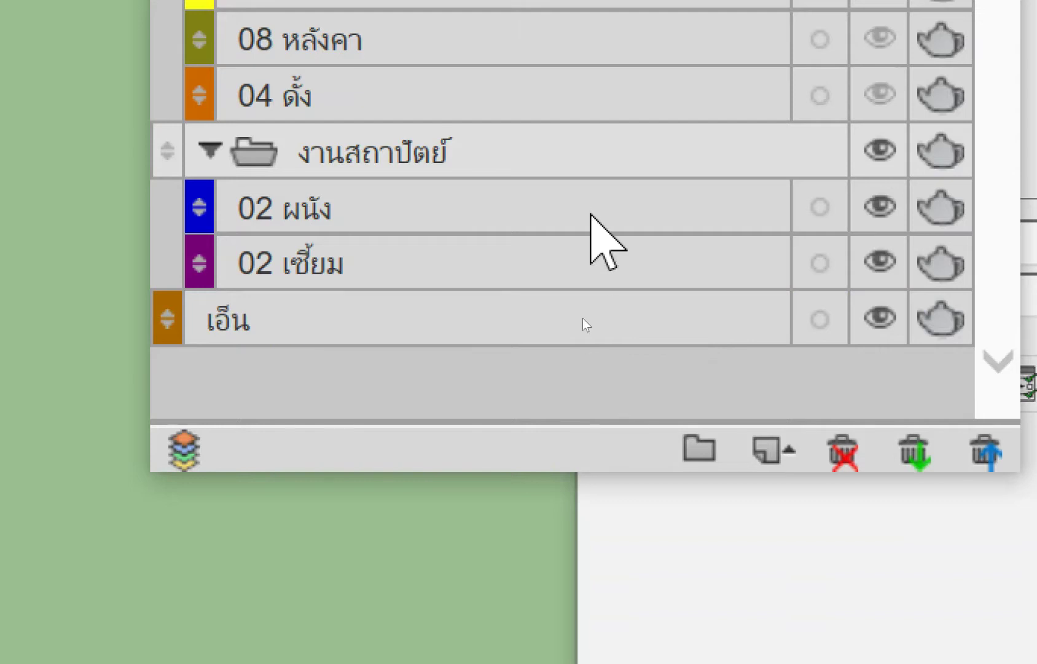
Step: Delete the เอ็น layer with its contents and close the floating Layers panel
left_click(554, 311)
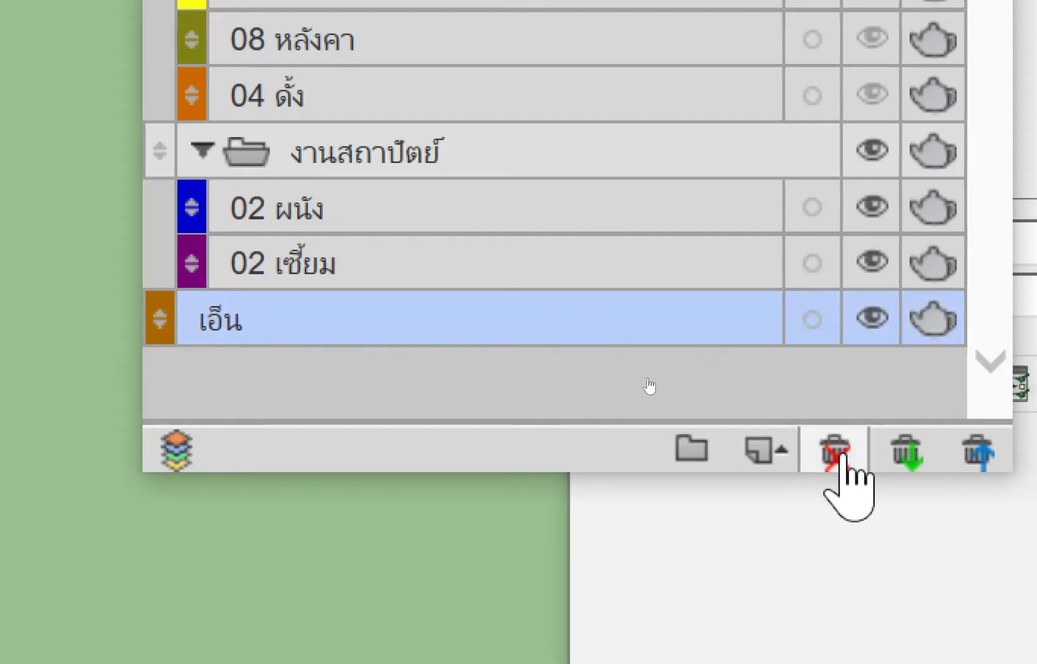
left_click(839, 452)
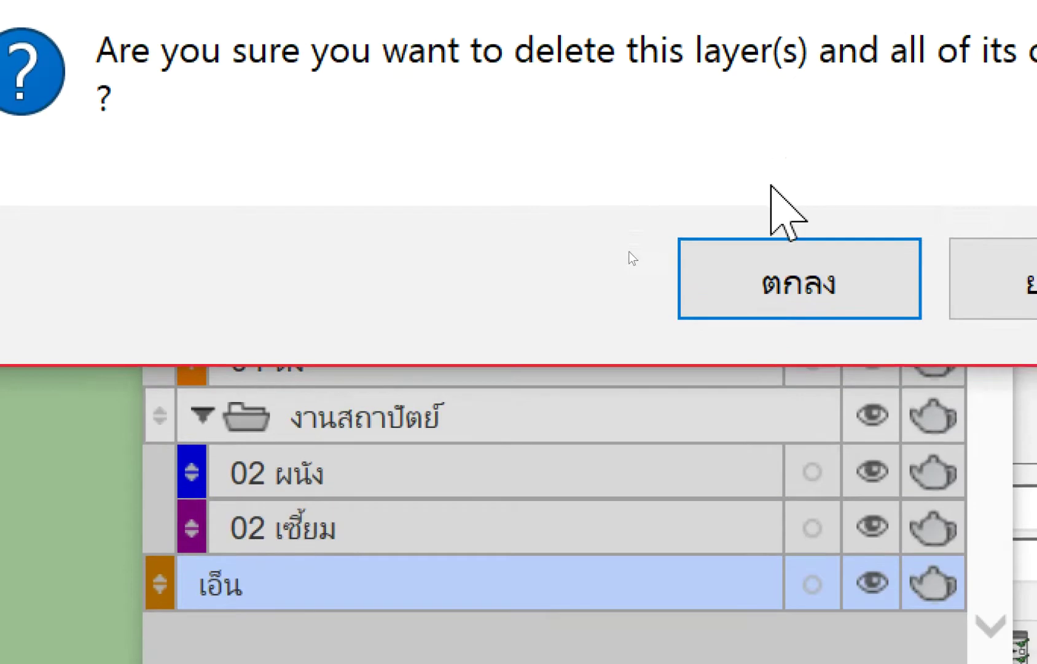
left_click(766, 255)
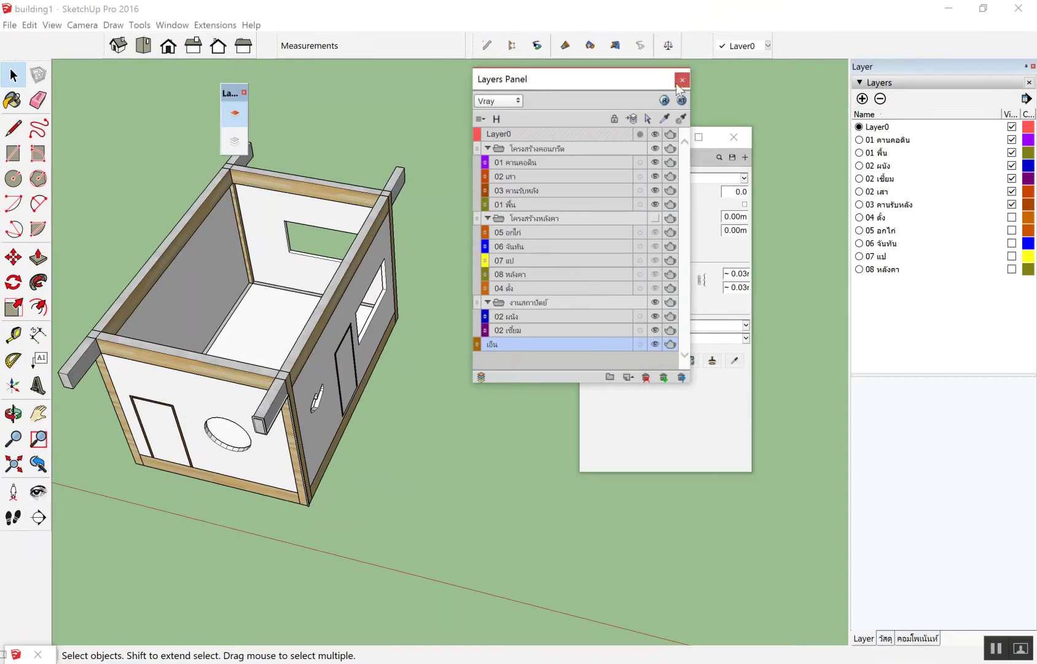
left_click(679, 81)
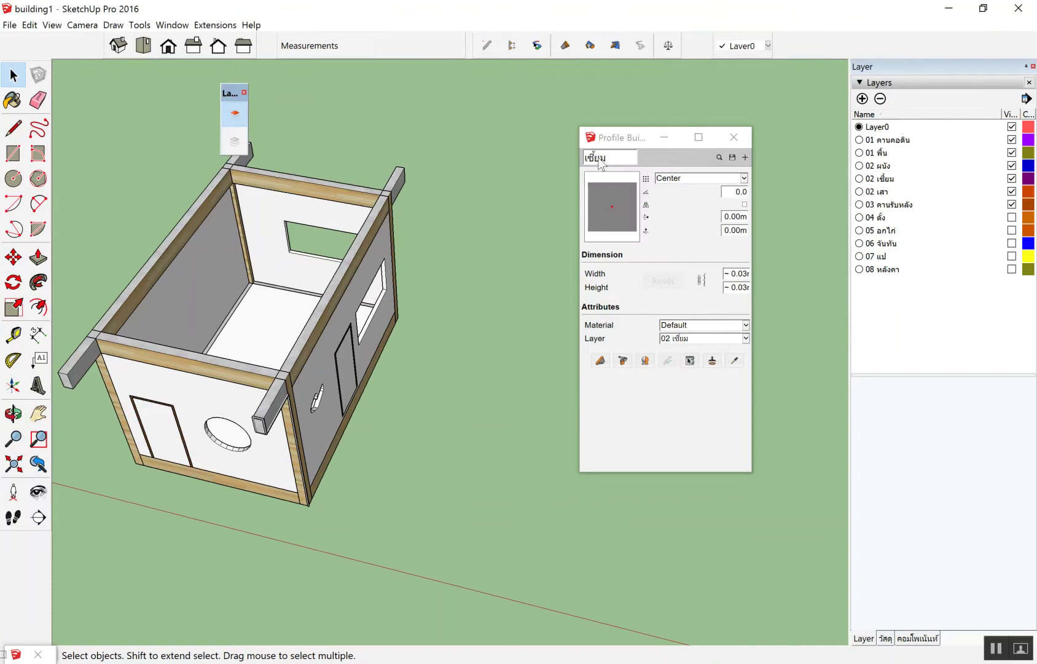
Step: In the floating Layers panel, add a new layer named ประตู
left_click(240, 112)
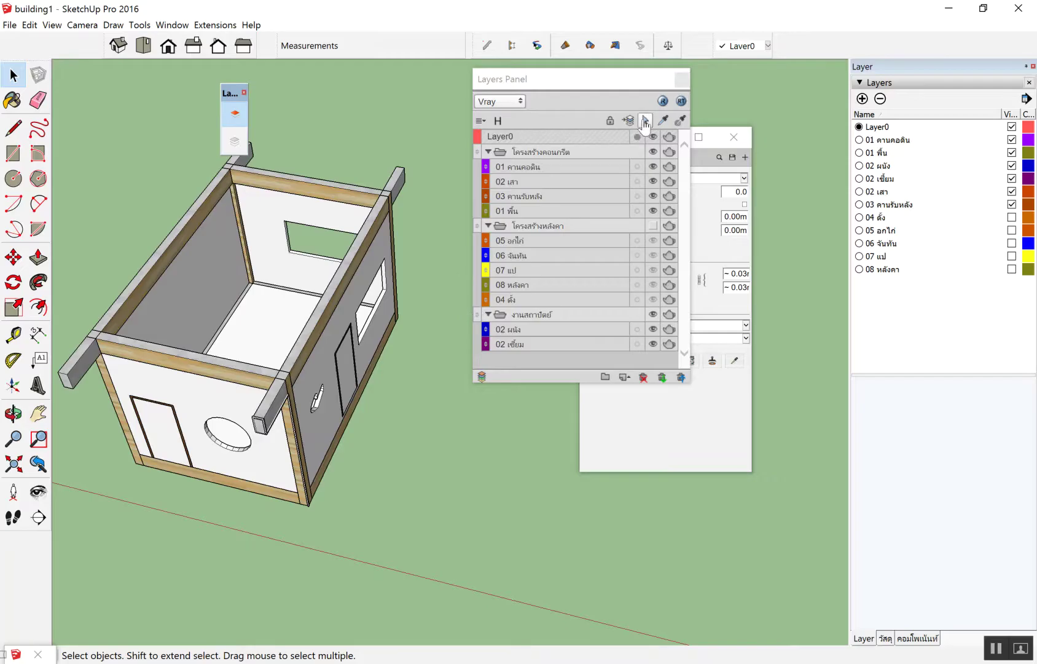
left_click_drag(623, 83, 597, 78)
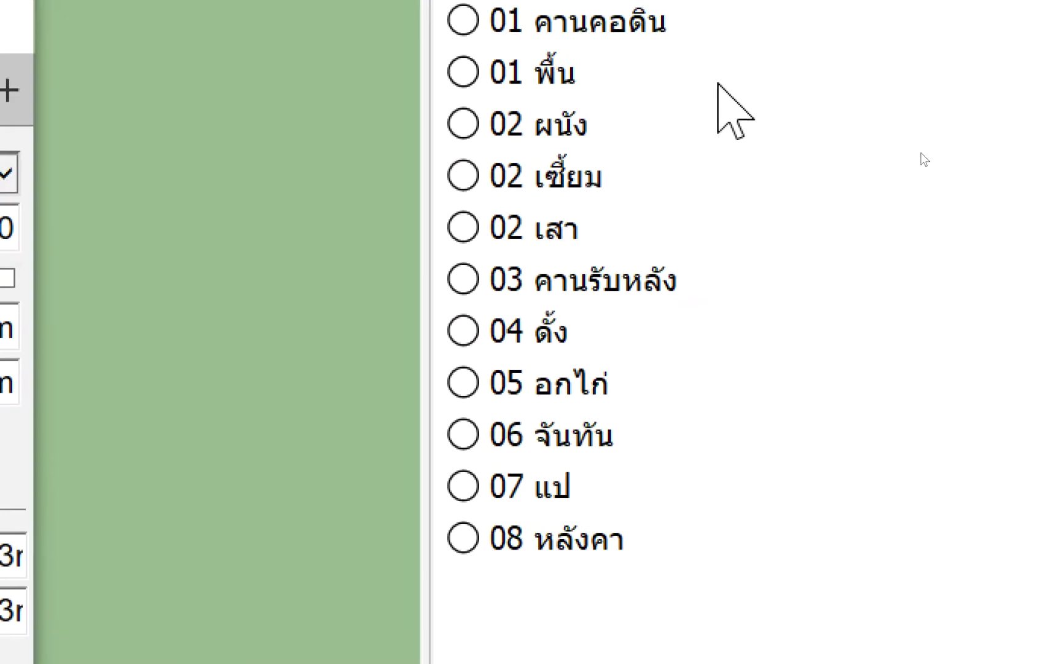
left_click(473, 111)
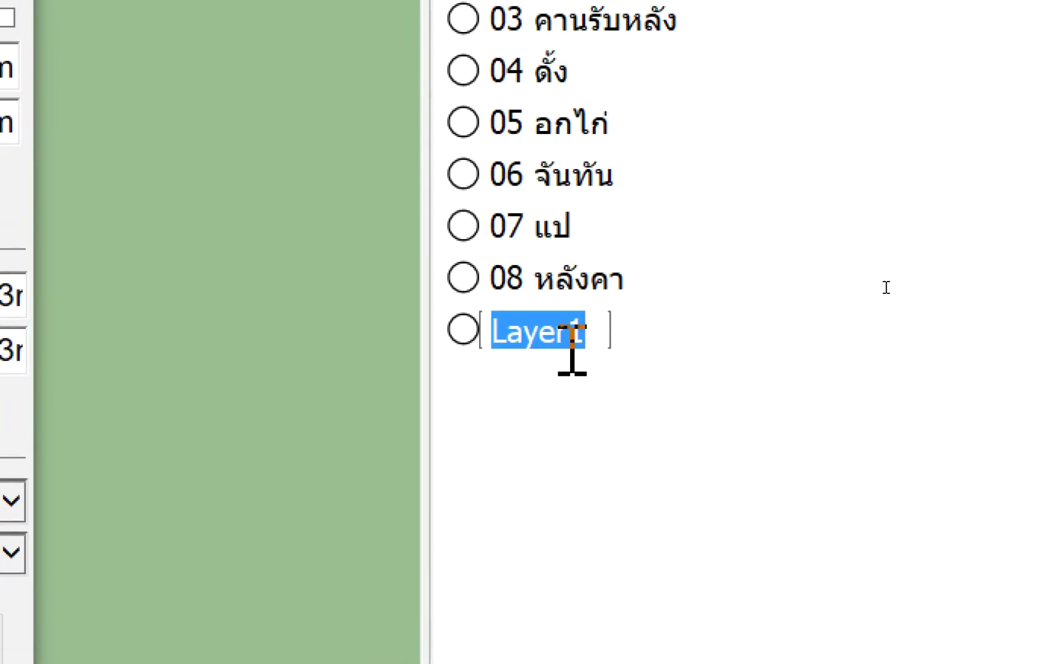
left_click(575, 342)
double_click(575, 342)
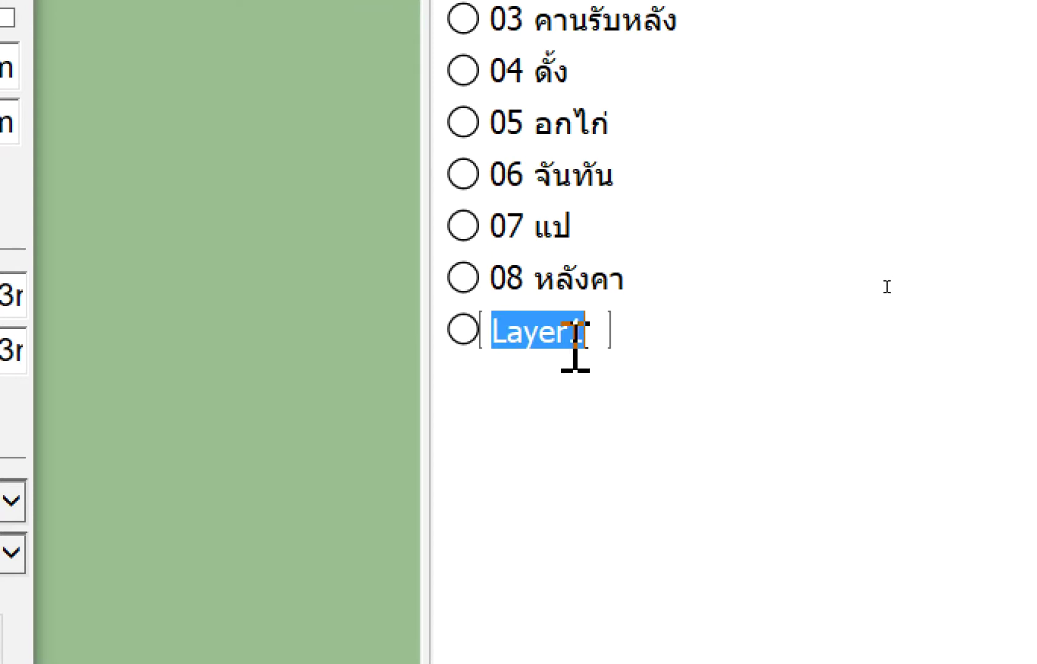
type("ปร")
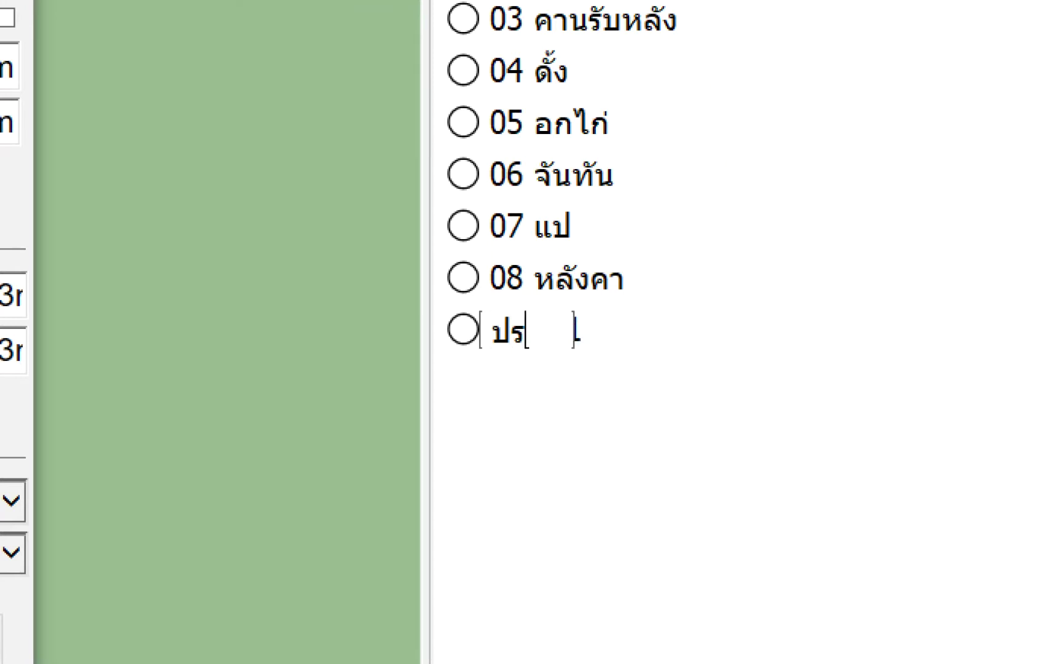
type("ะตู")
key("Return")
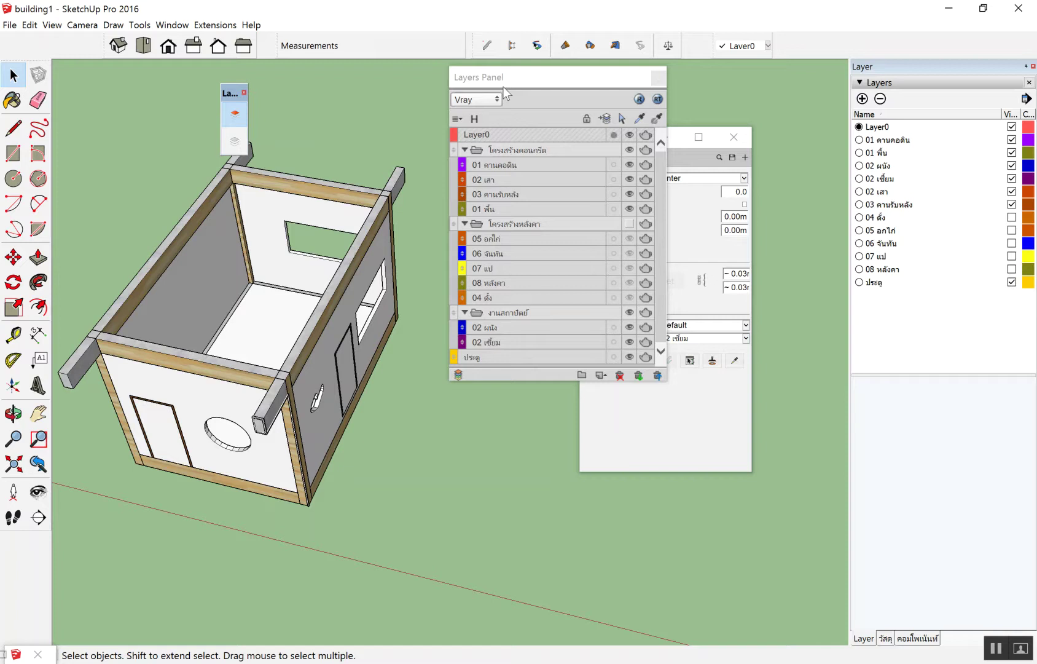
mouse_move(567, 77)
left_mouse_down()
mouse_move(455, 85)
mouse_move(520, 81)
left_mouse_up()
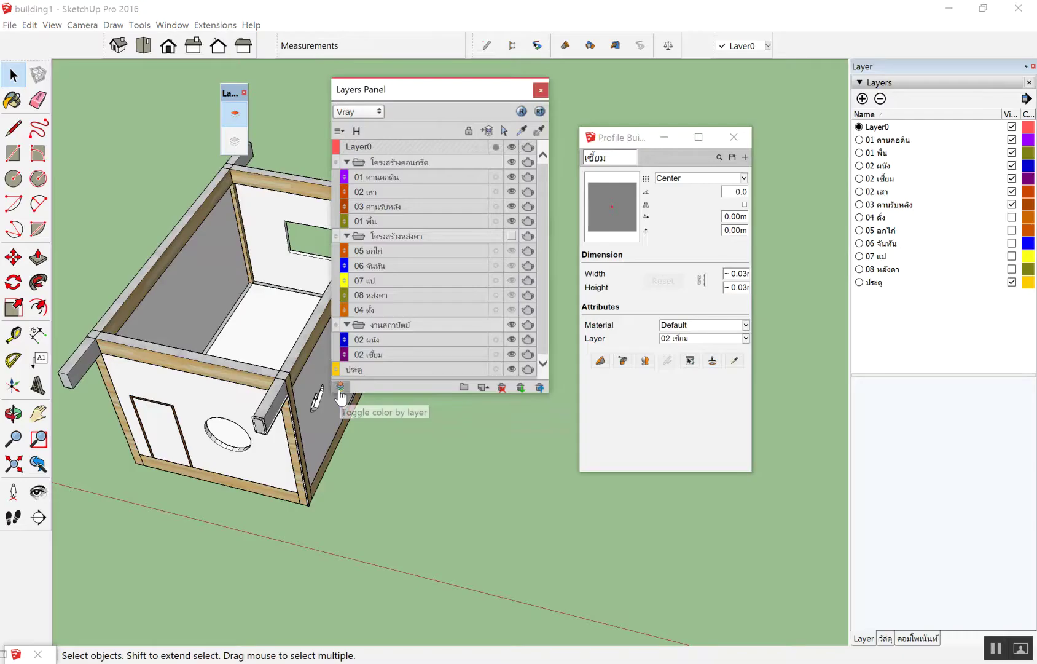
Step: Preview Color by Layer, then close the Layers panel and Profile Builder window
left_click(340, 386)
left_click(340, 386)
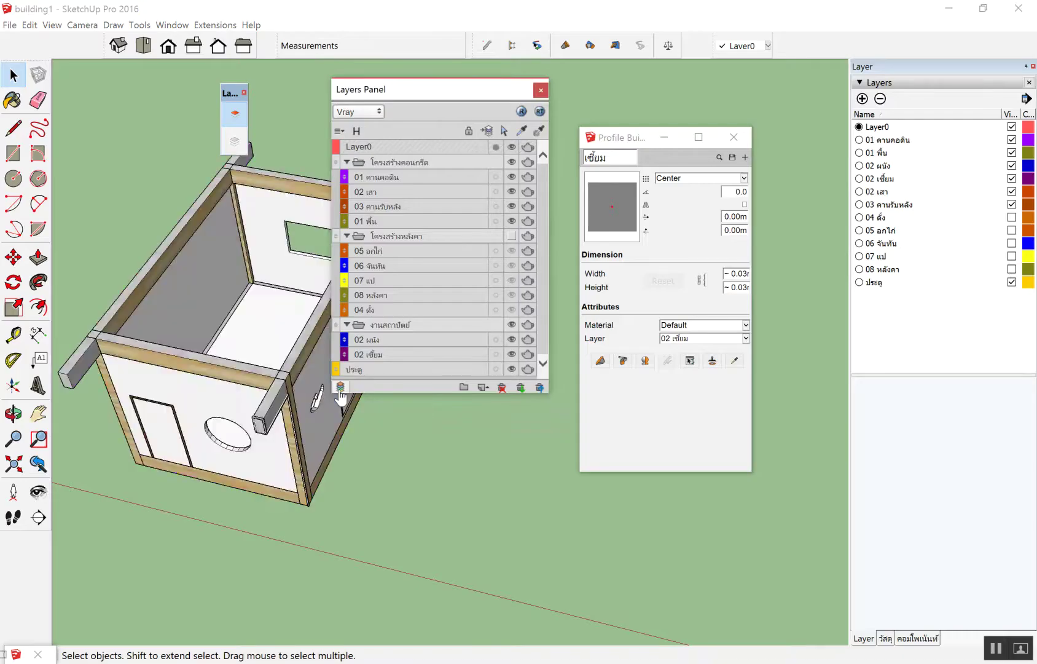
left_click(340, 389)
left_click(533, 92)
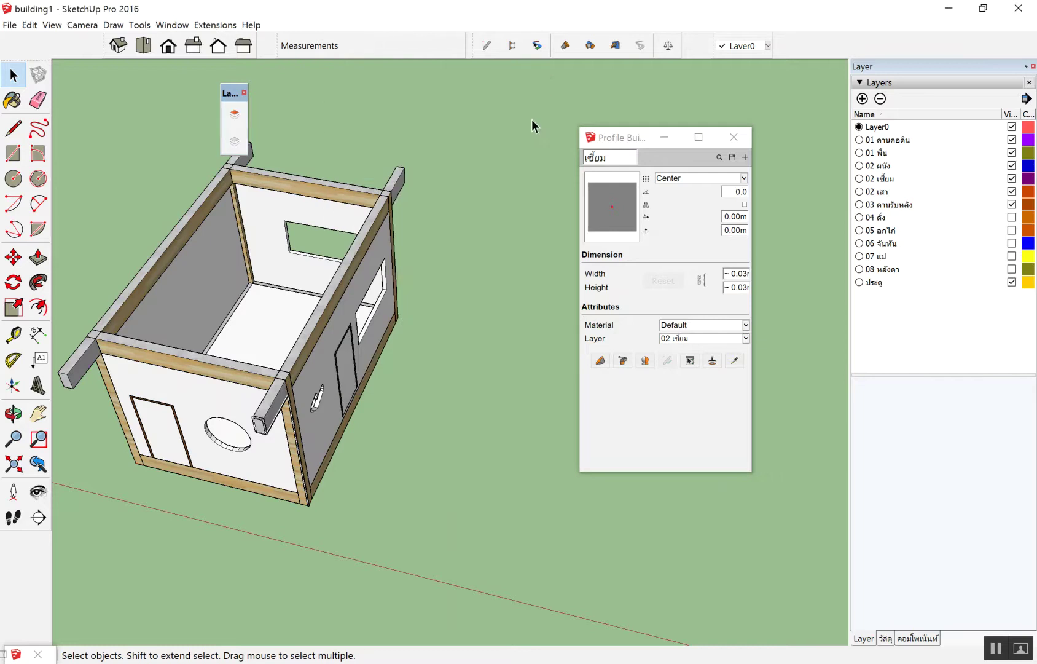
left_click_drag(639, 137, 461, 118)
left_click(555, 123)
mouse_move(546, 140)
middle_mouse_down()
mouse_move(358, 373)
mouse_move(271, 328)
middle_mouse_up()
scroll(565, 313, "down", 3)
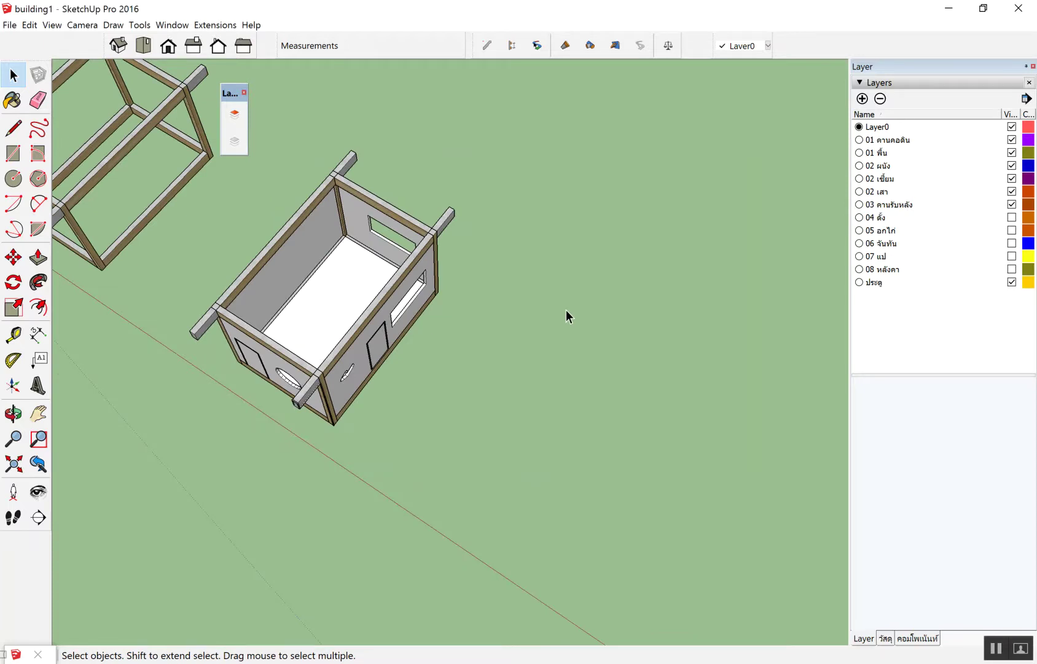
Step: Orbit and zoom into the room corner beside the timber column
middle_click_drag(558, 234, 529, 355)
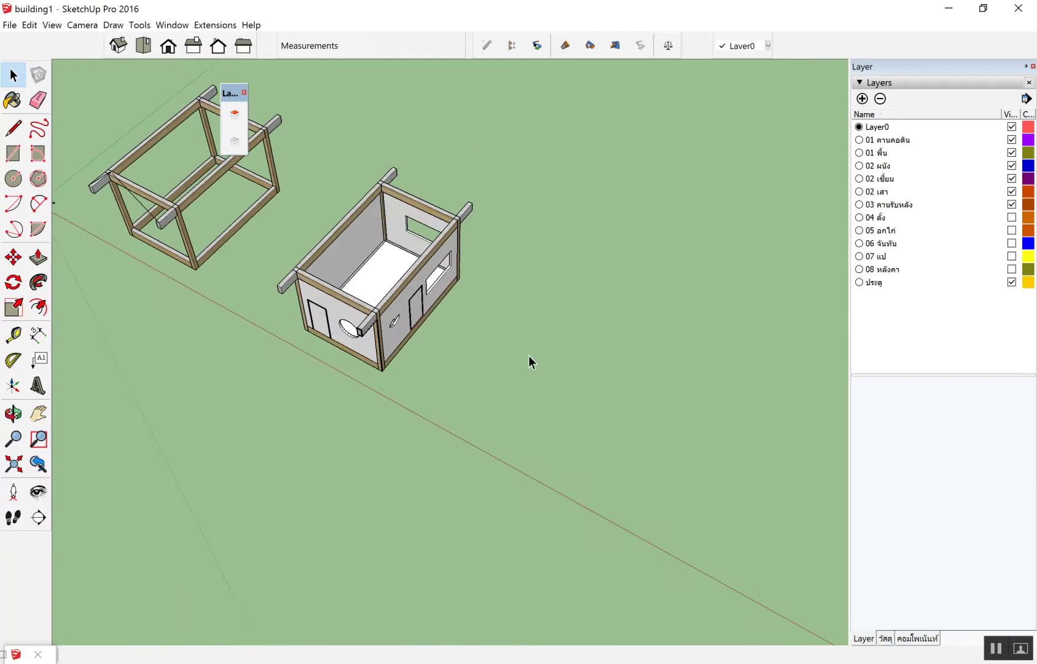
scroll(528, 356, "up", 1)
scroll(535, 349, "up", 3)
scroll(536, 312, "down", 2)
scroll(532, 313, "down", 3)
middle_click_drag(481, 300, 426, 391)
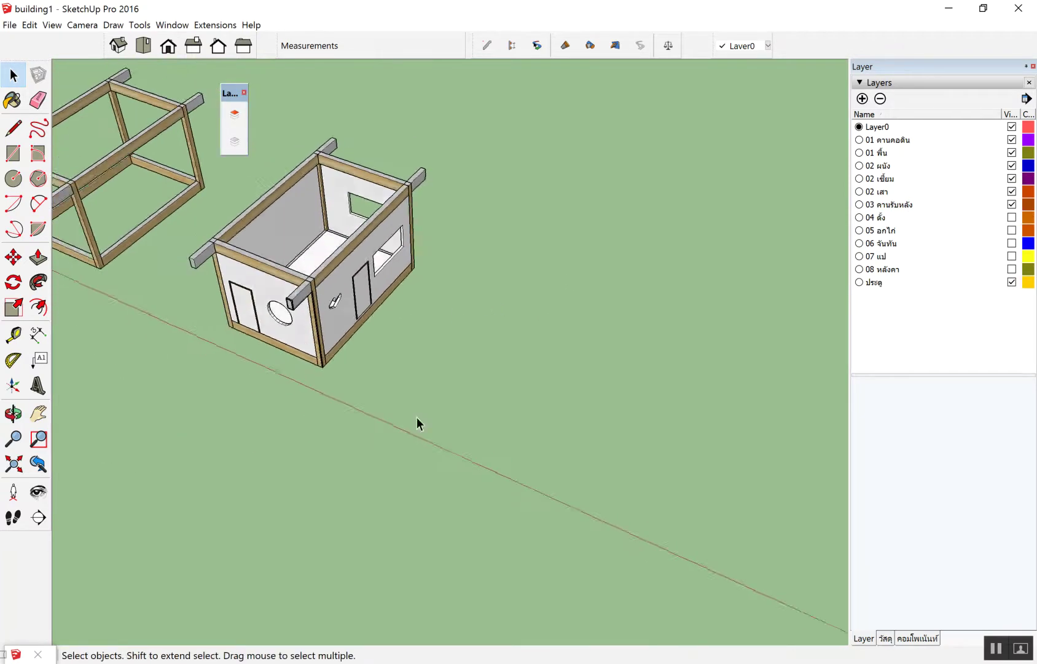
scroll(310, 272, "up", 3)
scroll(355, 151, "up", 2)
mouse_move(356, 154)
middle_mouse_down()
mouse_move(470, 291)
mouse_move(412, 229)
middle_mouse_up()
scroll(451, 199, "up", 3)
scroll(320, 208, "up", 3)
scroll(291, 218, "up", 2)
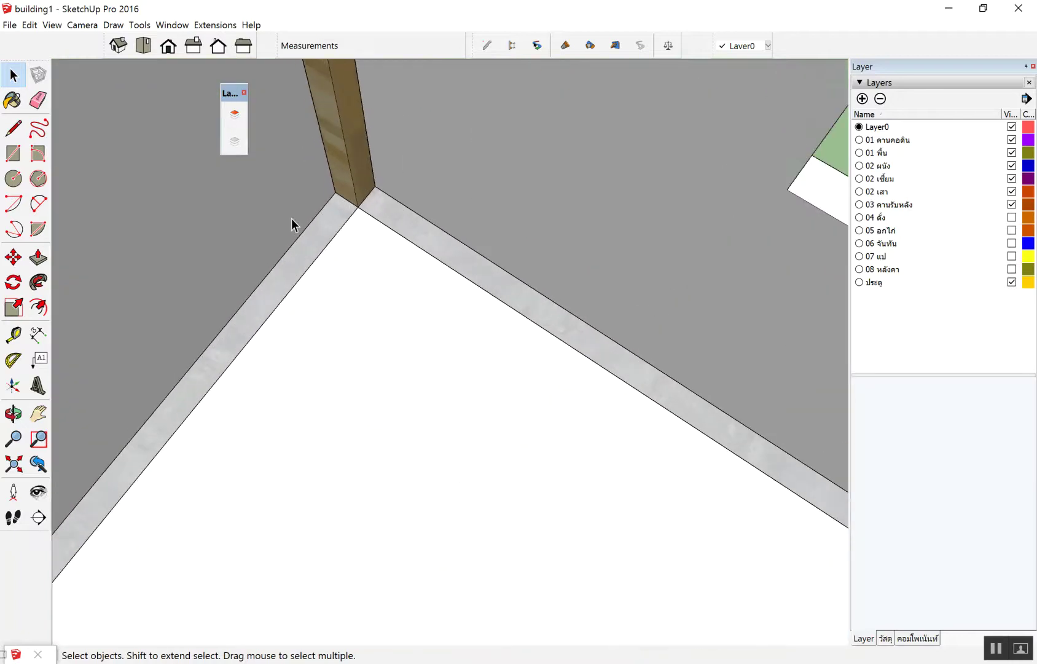
scroll(288, 220, "down", 1)
scroll(295, 209, "down", 1)
Step: Start test lines at the floor corner and beside the timber column, then cancel them
key("l")
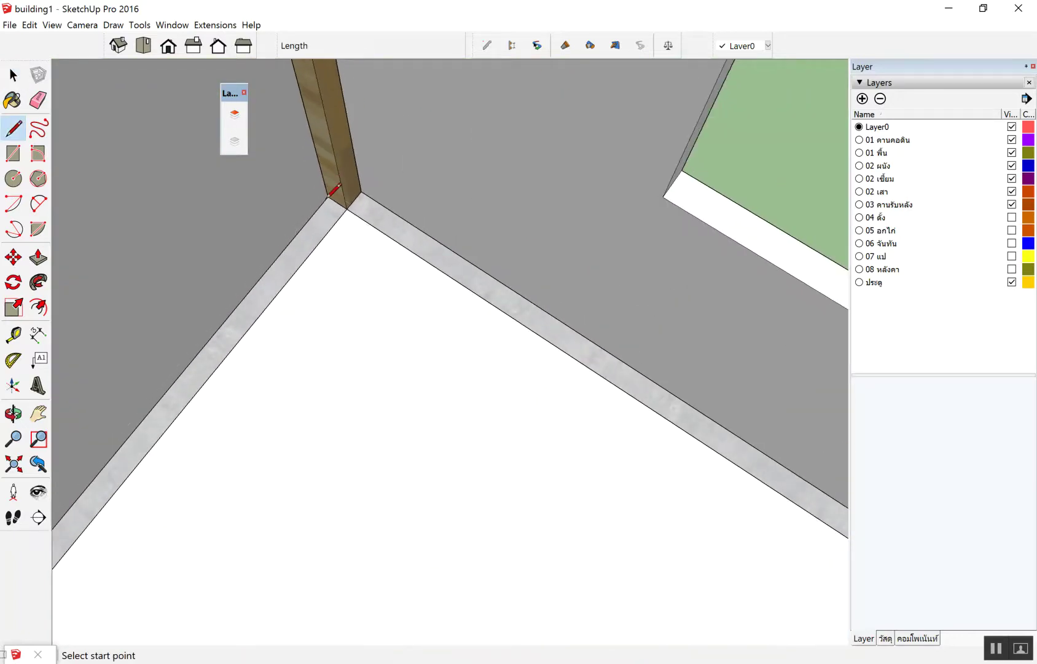
key("space")
scroll(326, 194, "up", 1)
scroll(326, 193, "up", 1)
scroll(326, 194, "up", 2)
key("l")
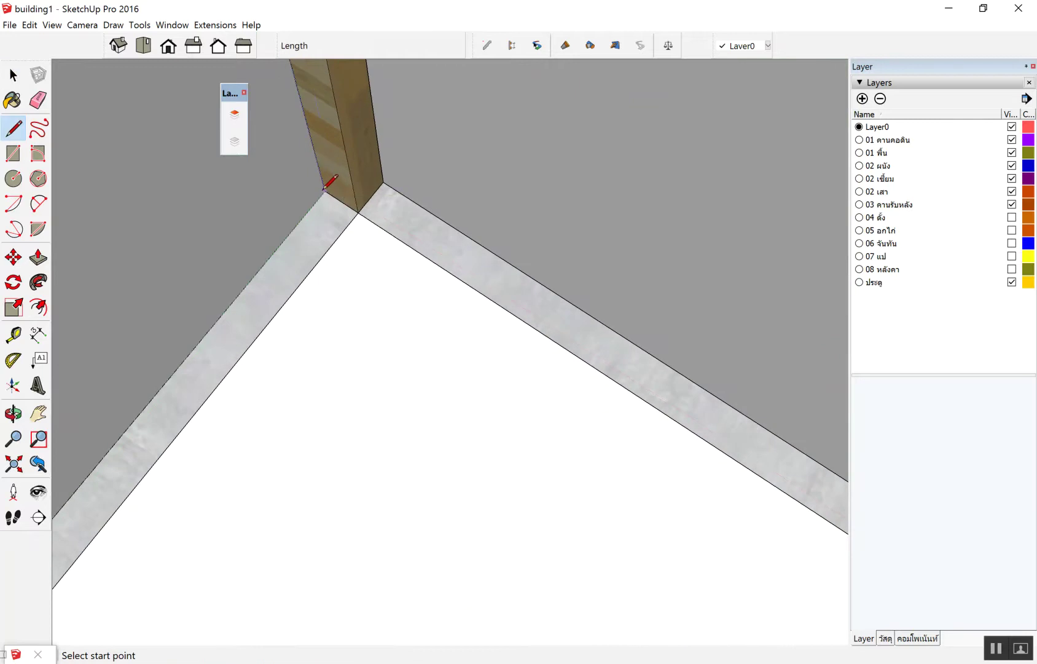
left_click(326, 192)
key("space")
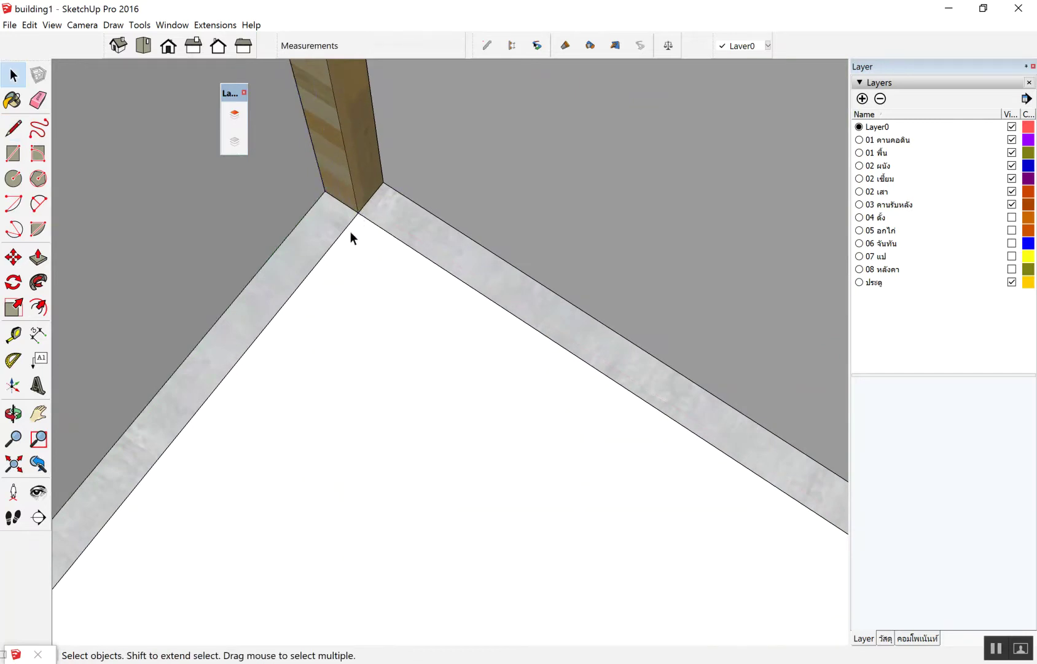
key("l")
left_click(336, 197)
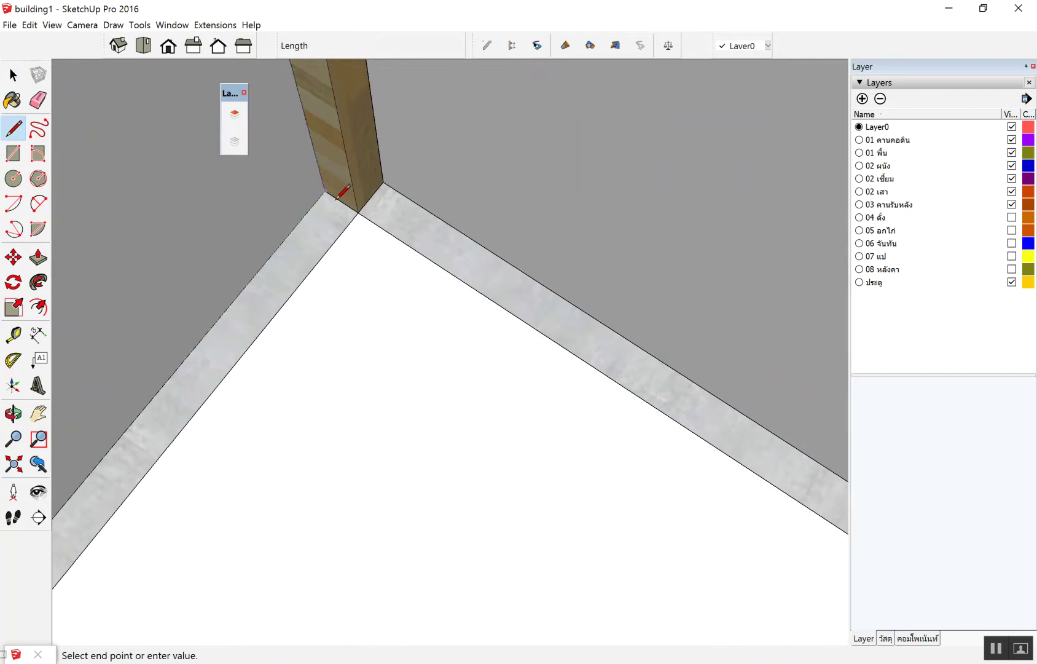
scroll(347, 202, "down", 1)
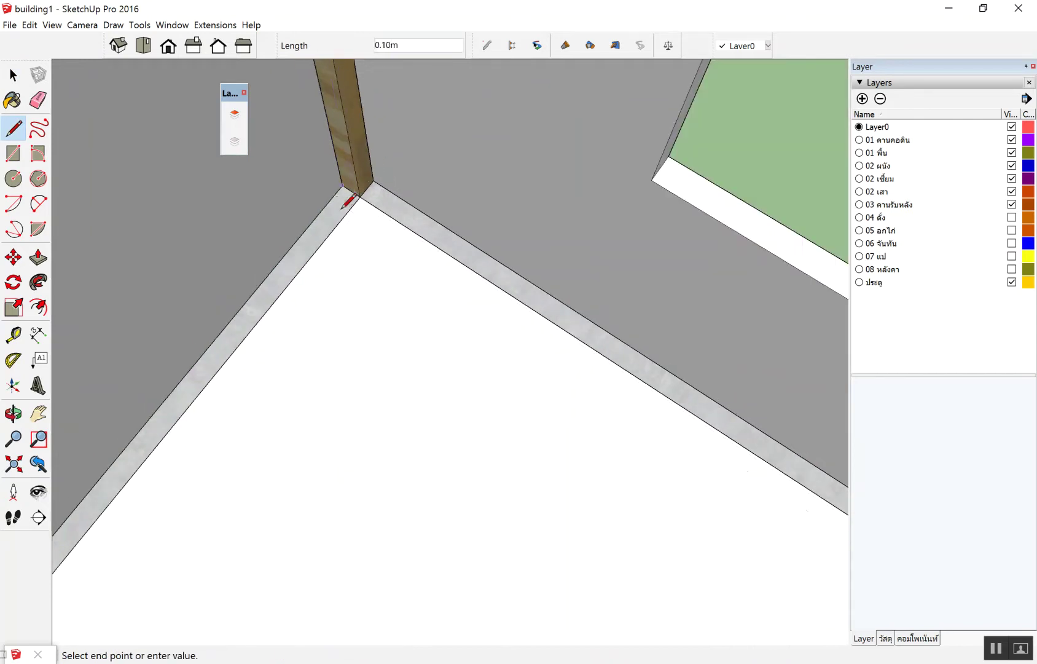
scroll(343, 206, "down", 2)
scroll(342, 206, "down", 2)
key("Escape")
scroll(344, 202, "down", 2)
key("space")
scroll(465, 246, "down", 3)
Step: Orbit back out to show both structures and pick the Rectangle tool
middle_click_drag(465, 249, 482, 351)
key("t")
key("space")
key("r")
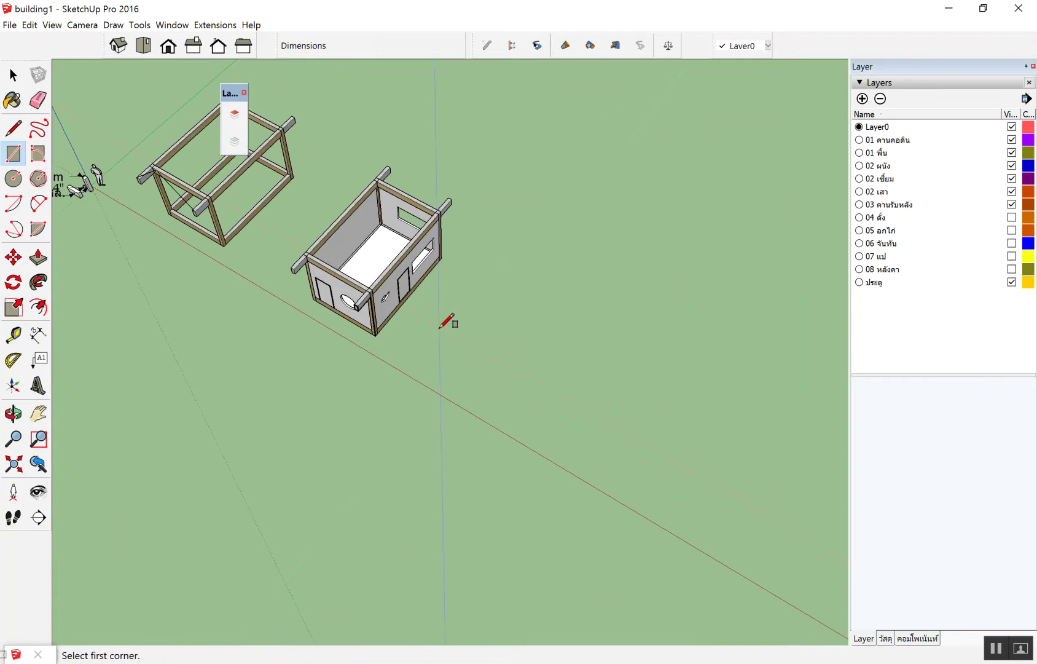
Step: Draw a 4 by 4 square beside the house
left_click(447, 338)
left_click(580, 275)
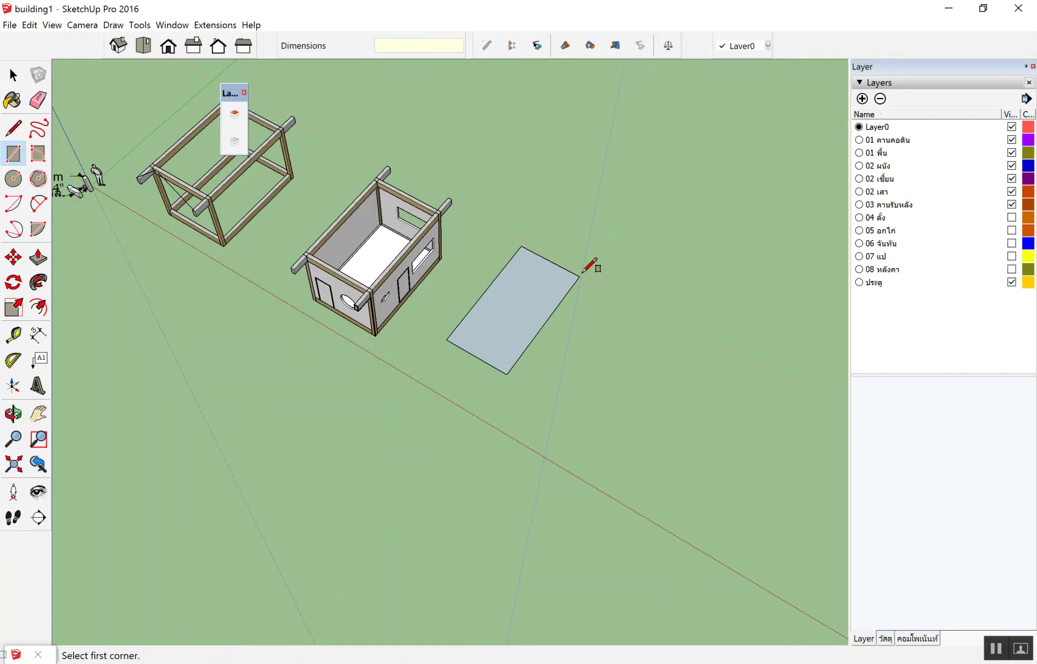
type("4,4")
key("Return")
scroll(498, 389, "up", 3)
scroll(482, 396, "up", 3)
Step: Extrude the square upward into a 0.20m thick slab box
key("space")
key("p")
left_click(463, 371)
left_click(433, 274)
type("2")
key("Return")
key("space")
mouse_move(398, 288)
middle_mouse_down()
mouse_move(398, 261)
mouse_move(333, 251)
mouse_move(557, 257)
mouse_move(409, 348)
middle_mouse_up()
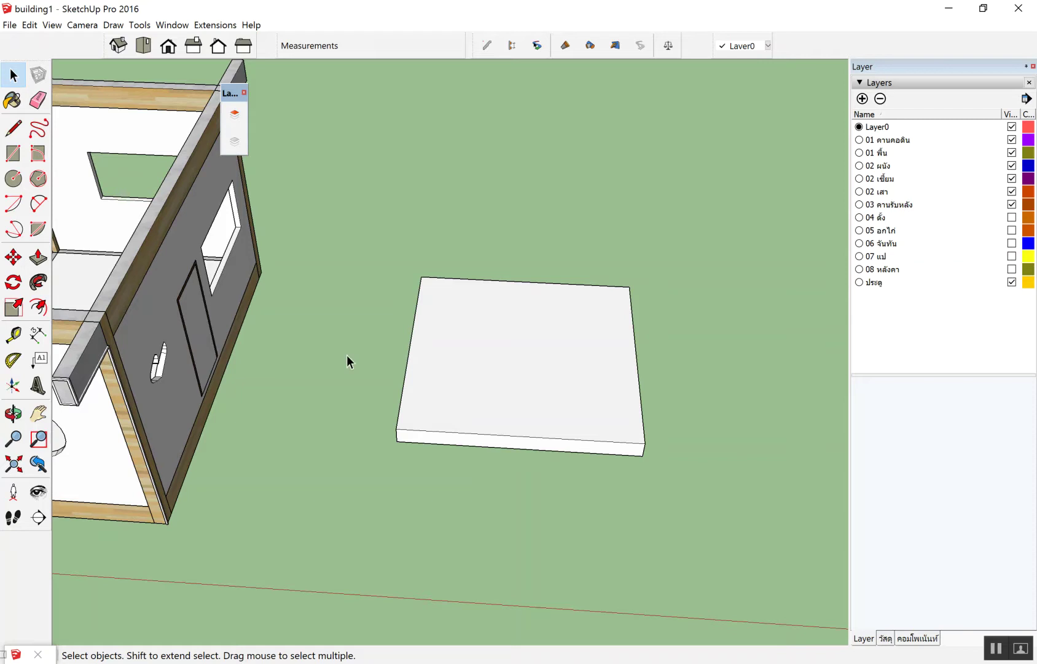
Step: Make the slab box a group, then reselect the group and orbit around it
left_click_drag(298, 197, 668, 503)
right_click(522, 357)
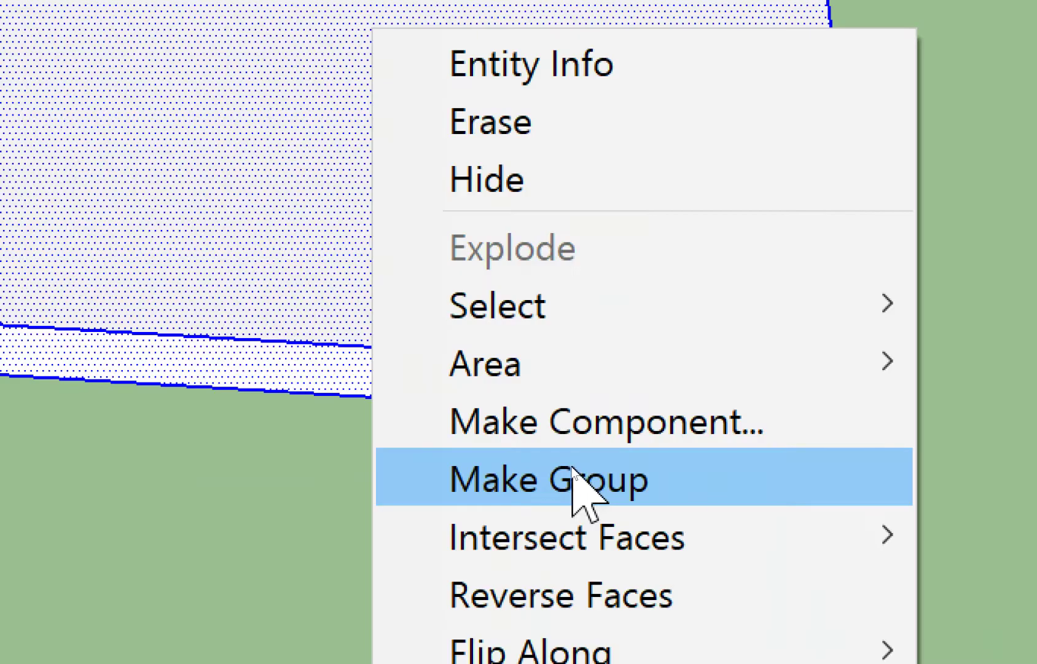
left_click(569, 469)
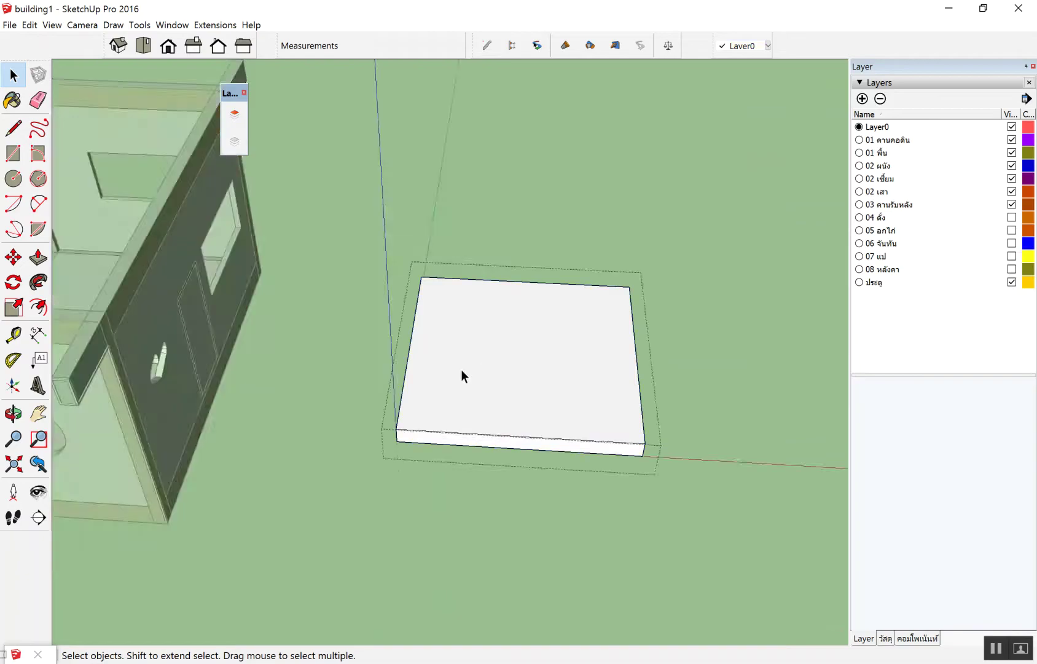
left_click(503, 478)
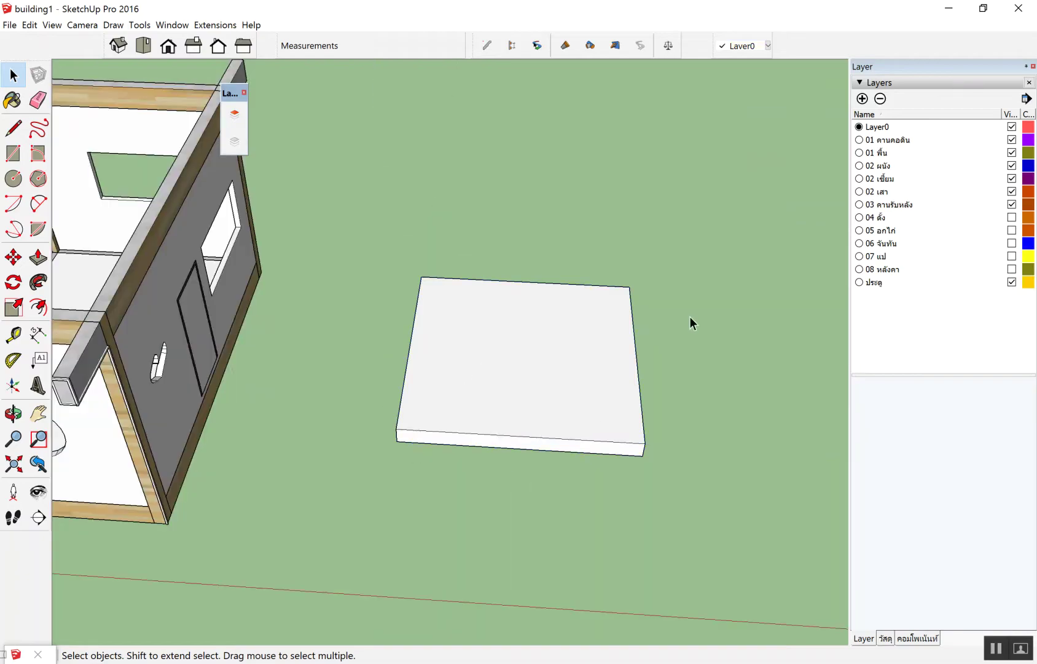
left_click(600, 336)
middle_click_drag(694, 419, 654, 425)
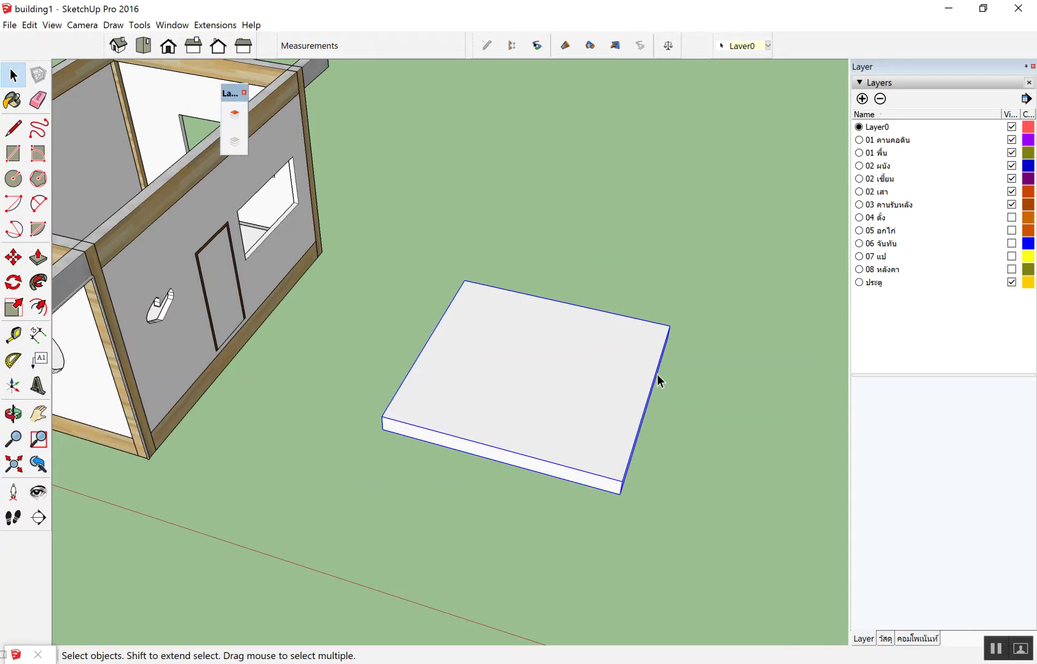
key("b")
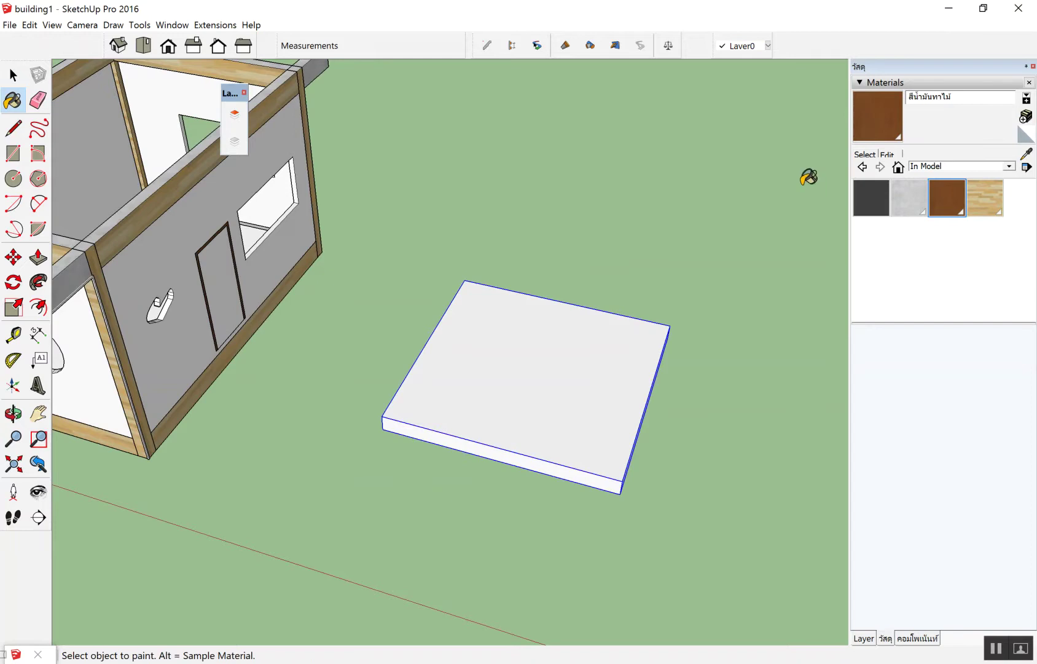
Step: Create a new material textured with ลายกระเบื้อง1.jpg from the Work Shop folder
key("space")
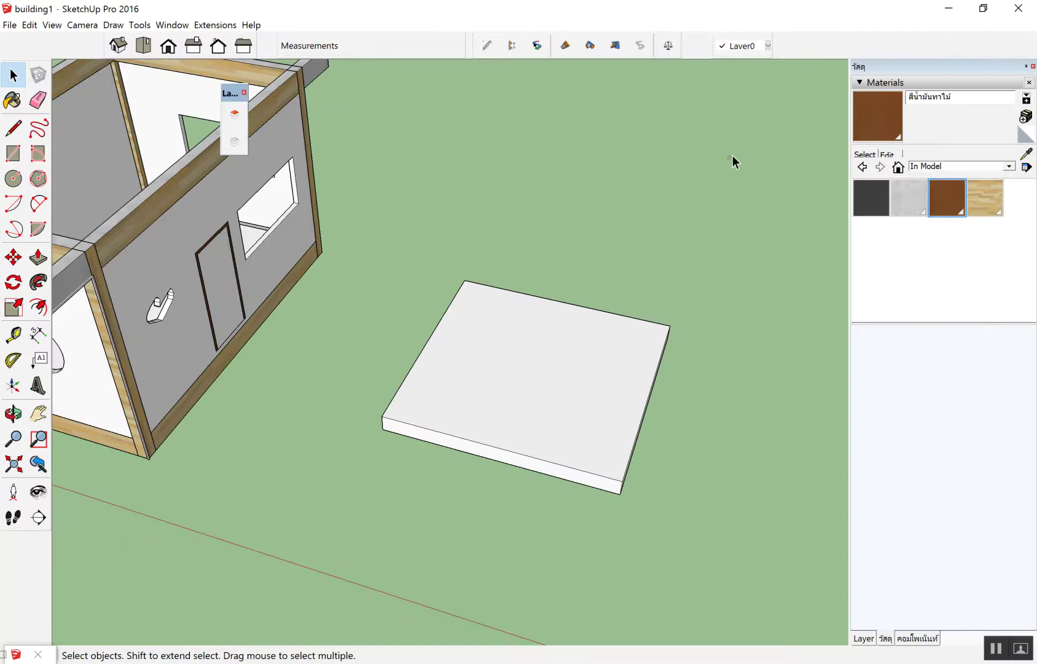
key("b")
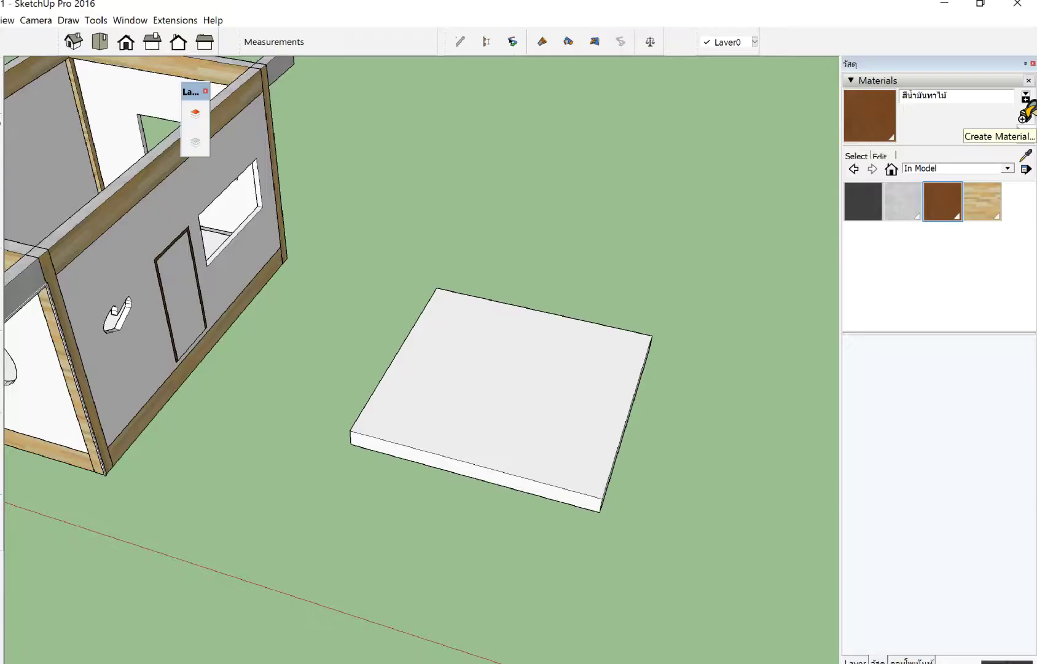
left_click(1024, 118)
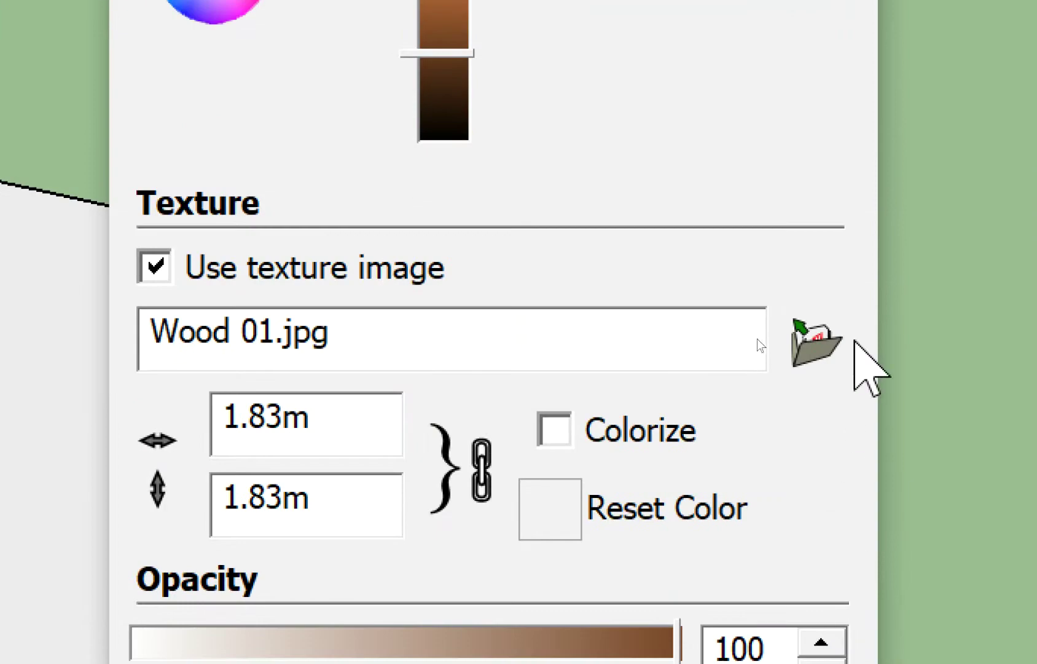
left_click(817, 343)
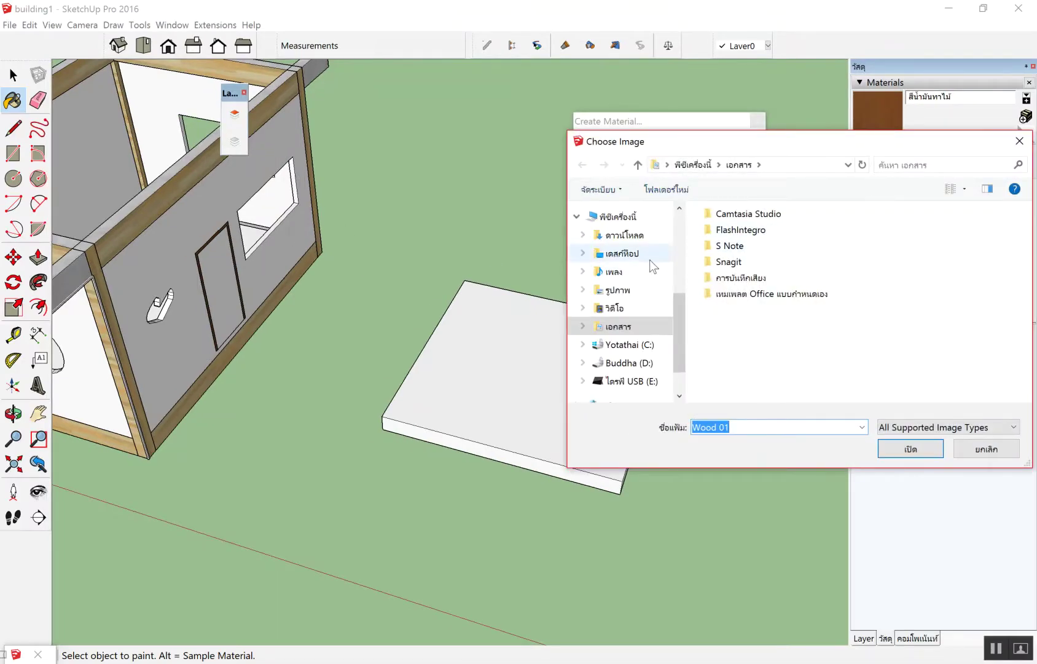
left_click(633, 235)
left_click(663, 253)
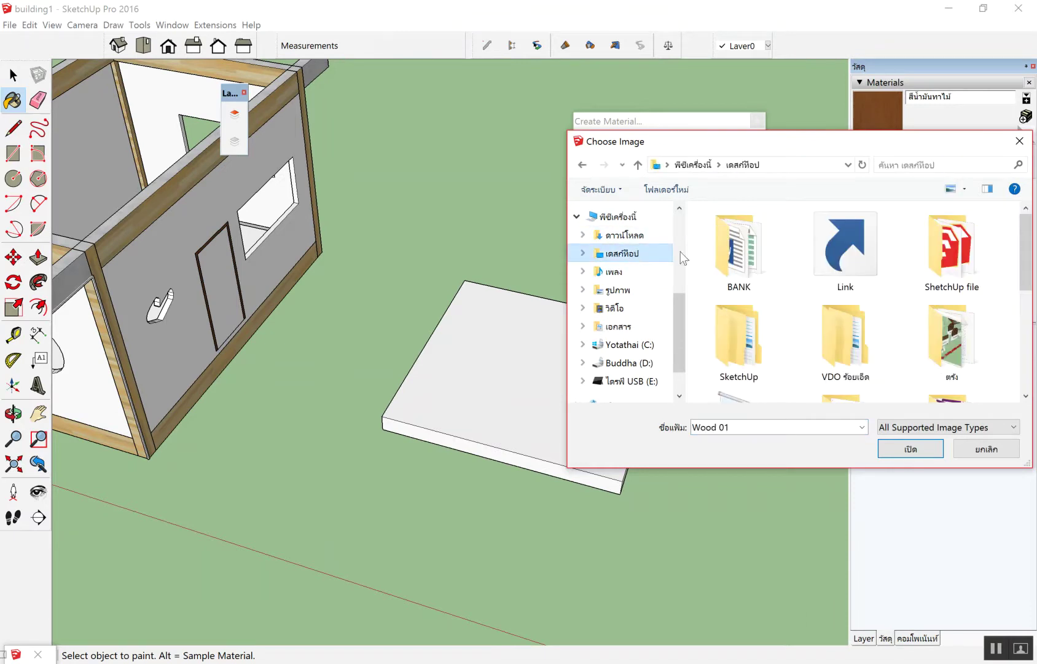
double_click(773, 328)
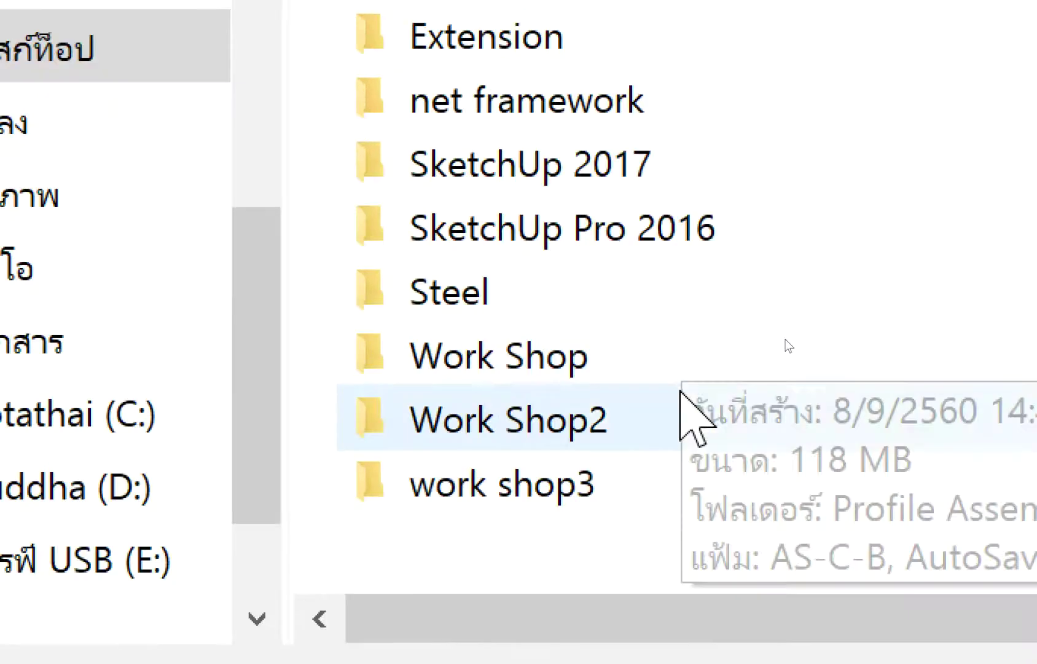
left_click(785, 341)
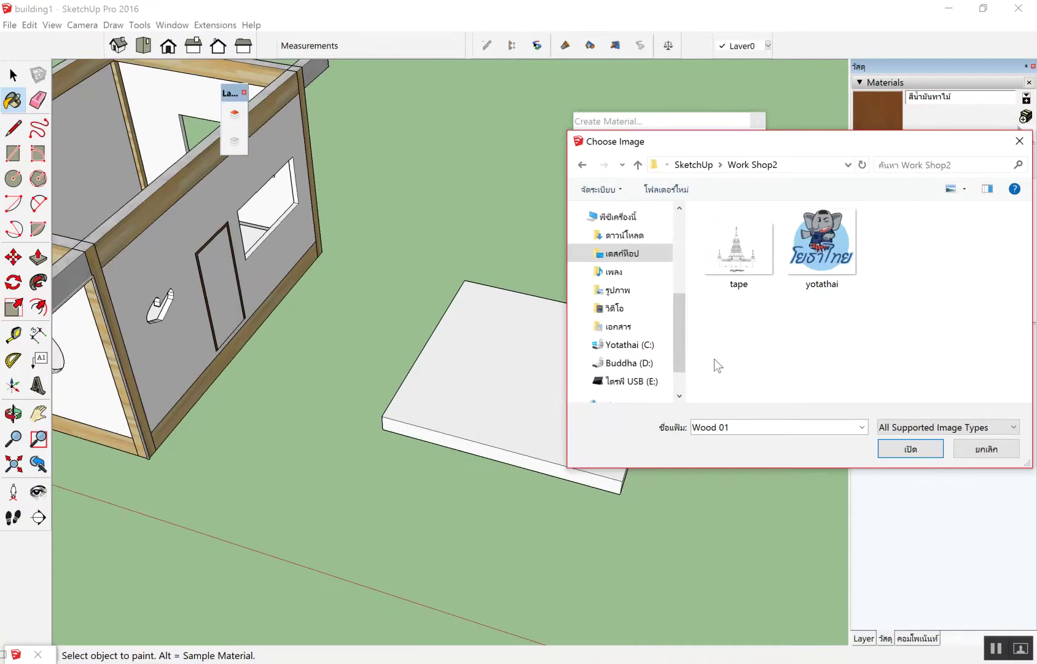
left_click(694, 165)
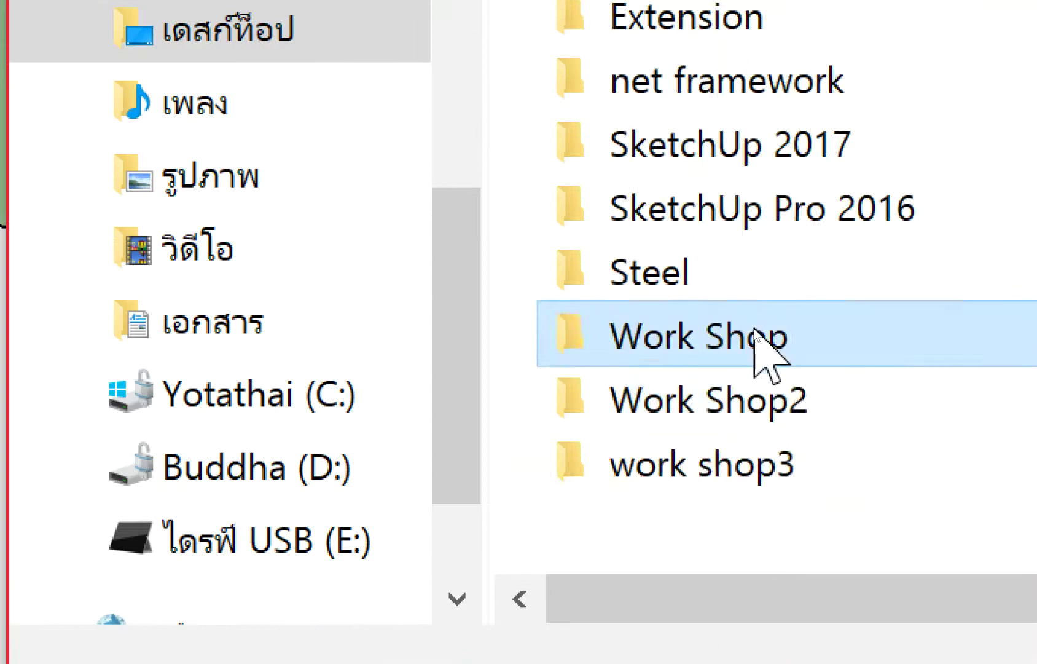
double_click(762, 337)
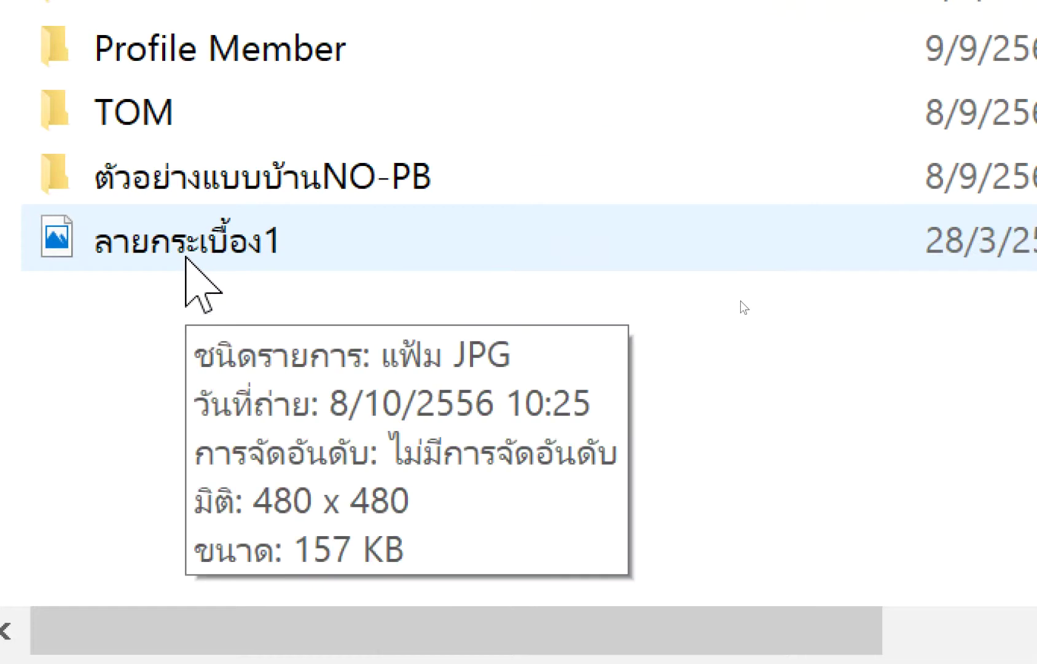
double_click(183, 253)
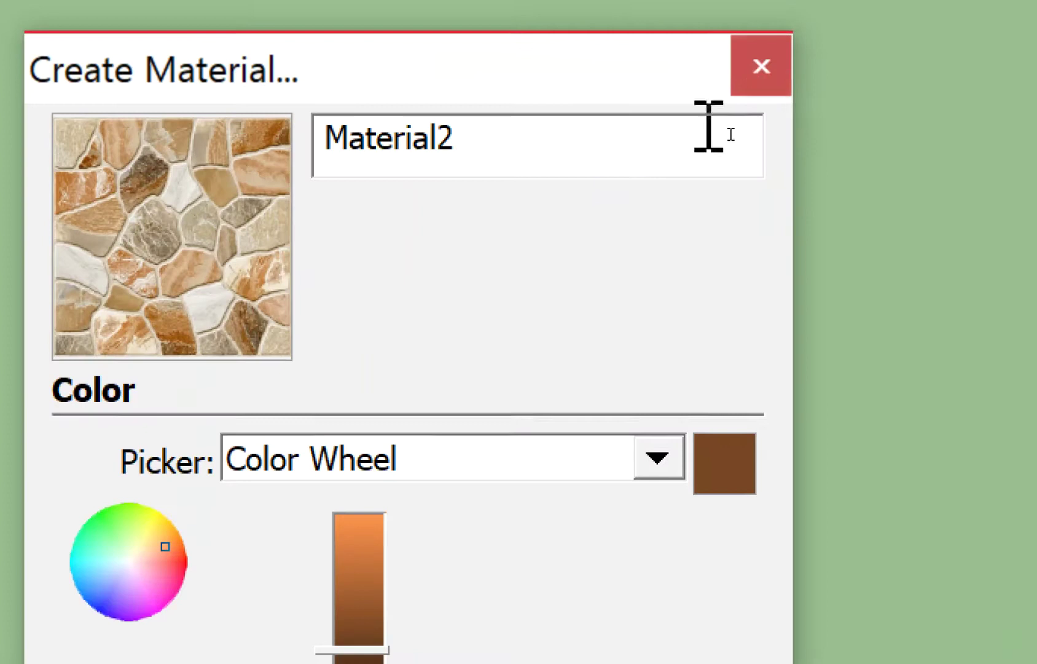
Step: Rename the material from Material2 to ปูกระเบื้องห้องนั่งเล่น
double_click(642, 147)
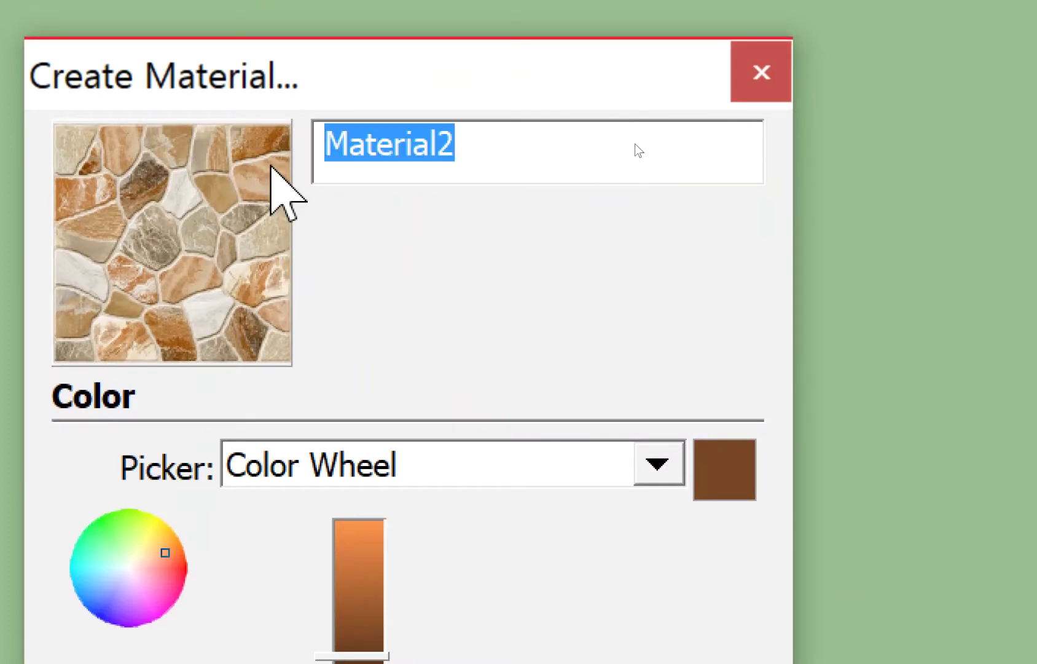
type("di")
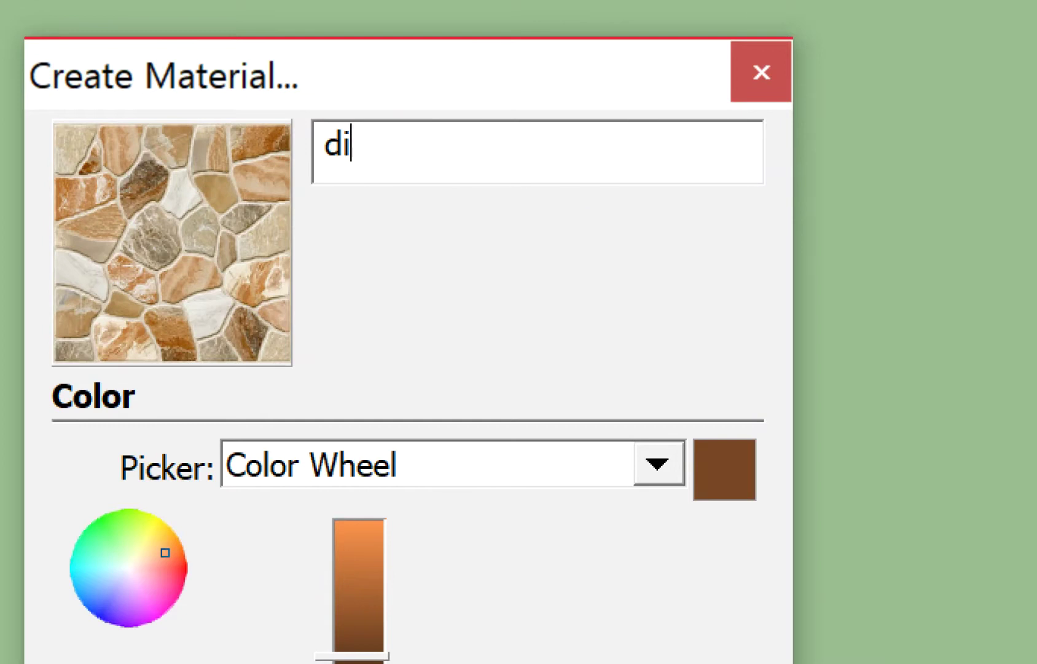
type("1")
key("BackSpace")
type("ปูก")
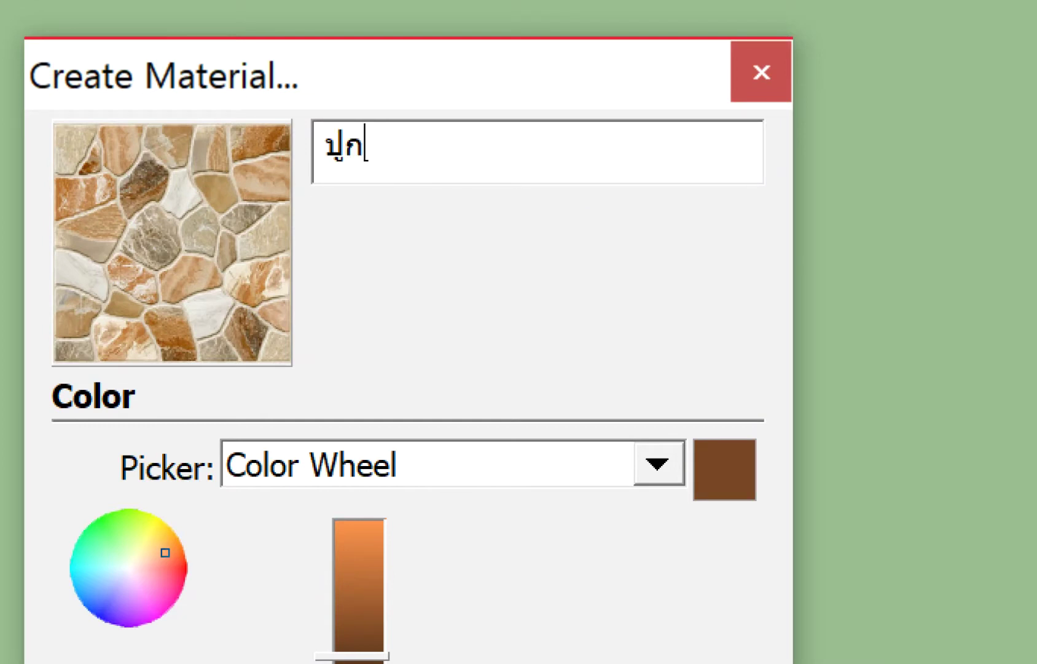
type("ระเบท")
key("BackSpace")
key("BackSpace")
type("่")
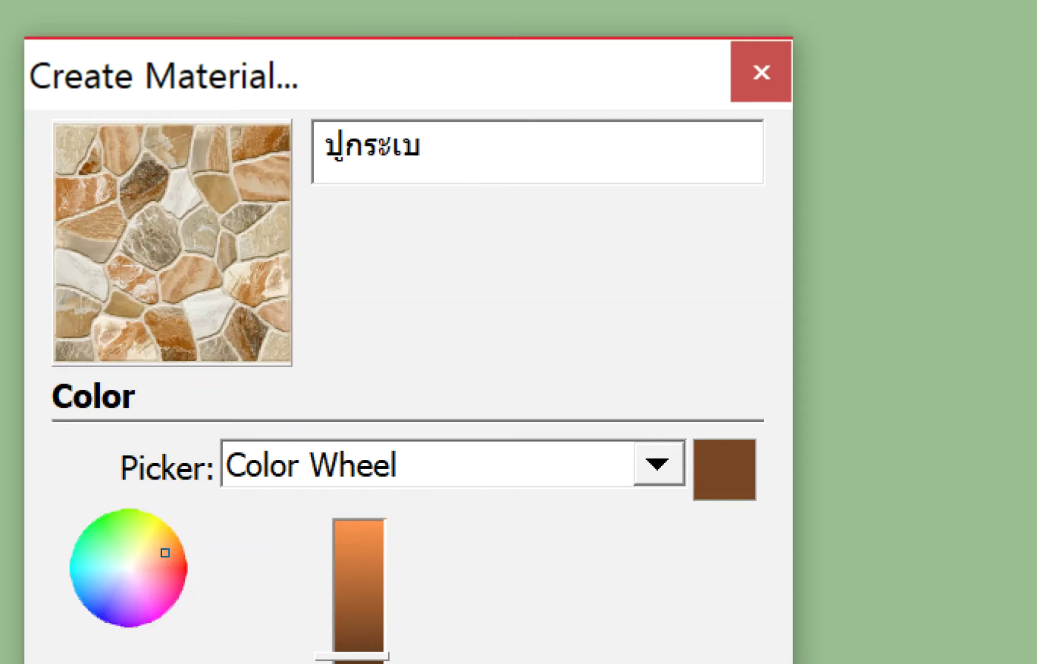
type("งห้อง")
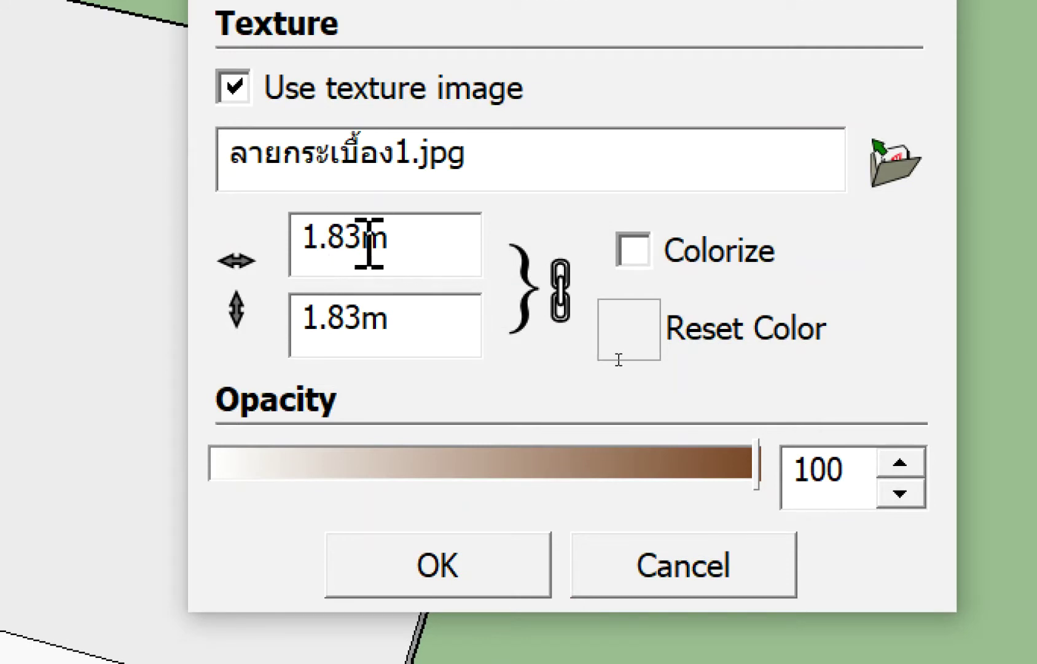
Step: Set the stone texture size to 0.20m by 0.20m
left_click_drag(361, 237, 308, 254)
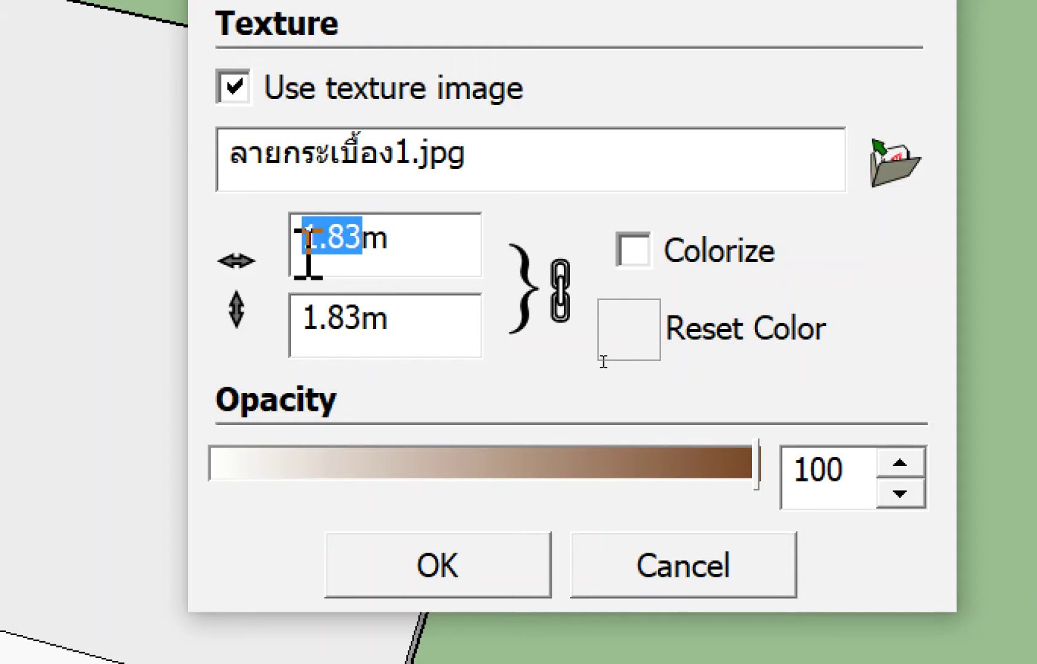
type("1")
key("BackSpace")
type(".2m")
left_click(382, 318)
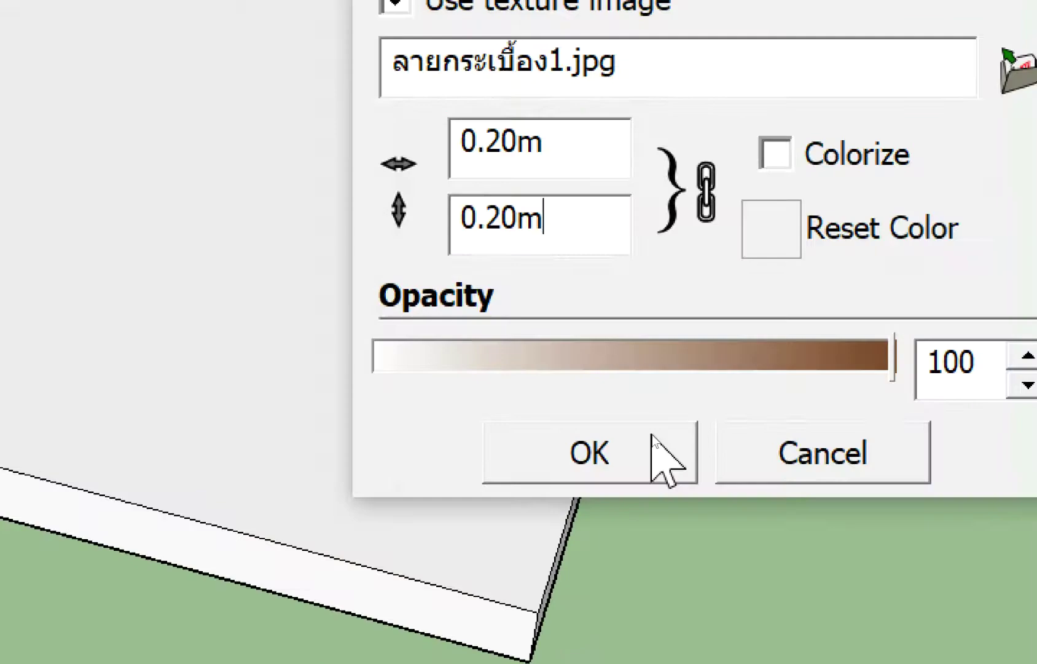
Step: Add the stone material to the model, try painting the slab group, then undo
left_click(654, 438)
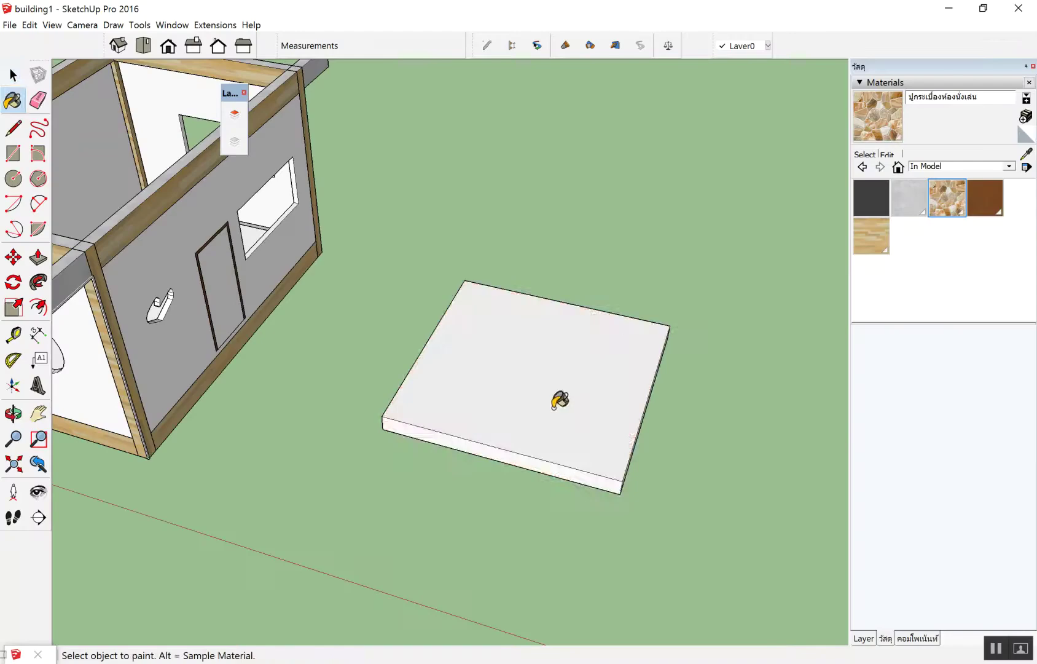
left_click(553, 408)
key("space")
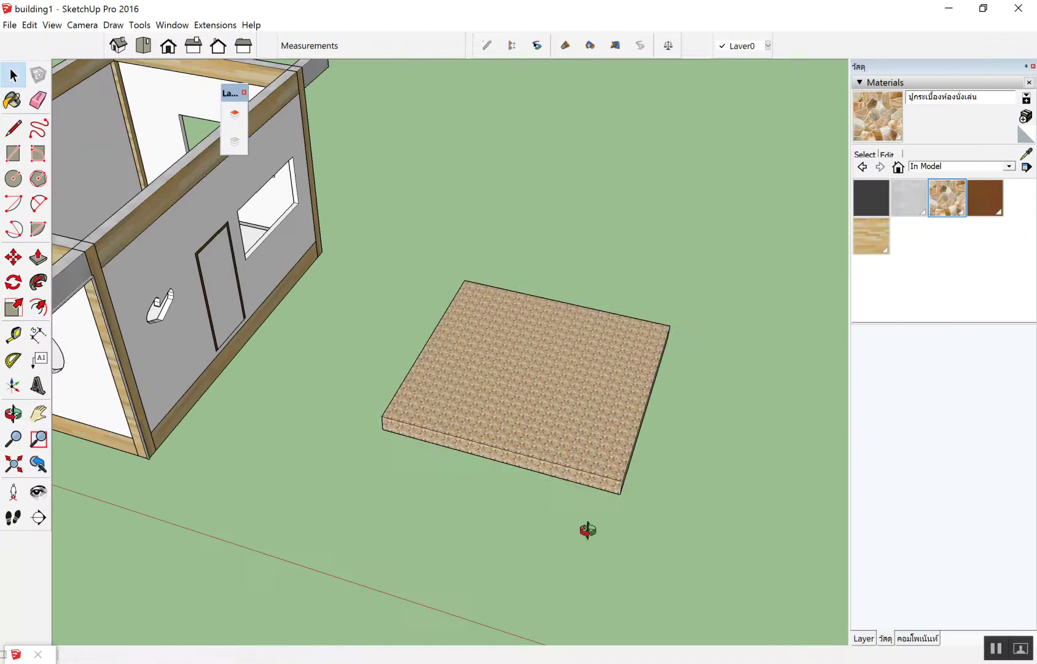
middle_click_drag(534, 447, 552, 498)
scroll(460, 443, "up", 5)
mouse_move(459, 443)
middle_mouse_down()
mouse_move(428, 153)
mouse_move(445, 95)
mouse_move(453, 96)
mouse_move(400, 343)
middle_mouse_up()
key("ctrl+z")
scroll(434, 433, "down", 3)
Step: Explode the slab group into plain geometry
right_click(442, 407)
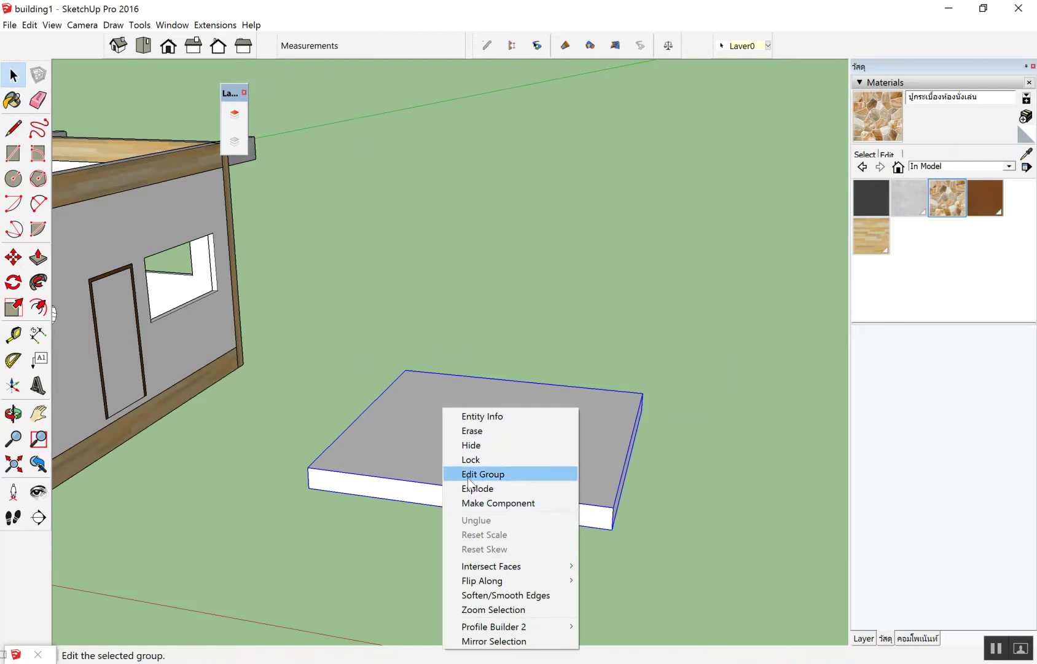
left_click(473, 447)
left_click(456, 344)
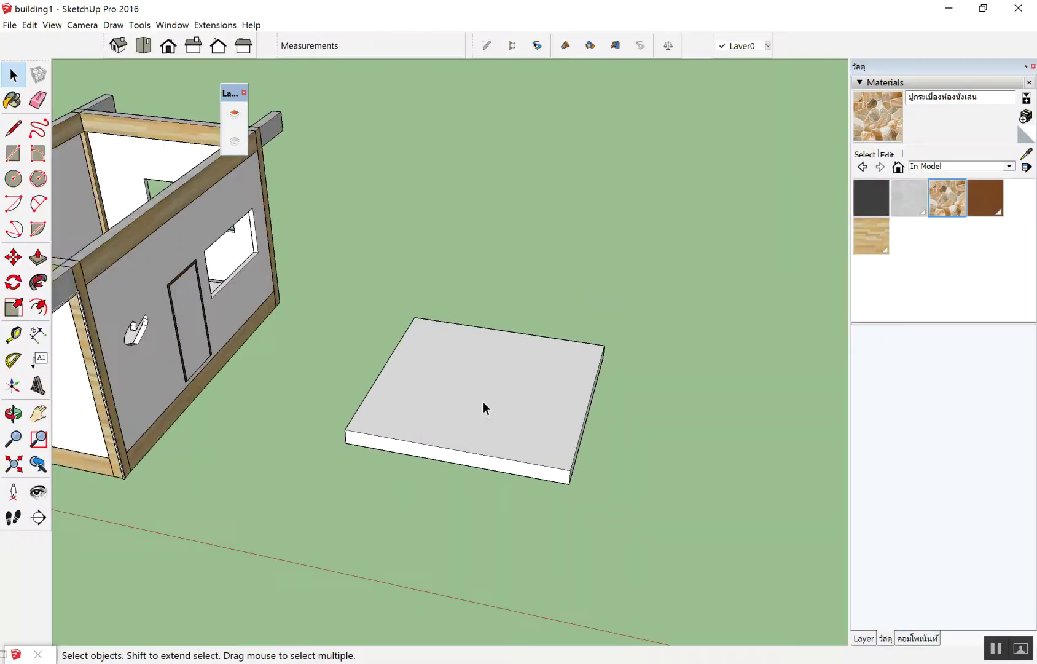
left_click(483, 403)
left_click(689, 346)
Step: Paint the slab's top face with the stone-tile material and inspect it close up
left_click(889, 120)
left_click(492, 374)
key("space")
scroll(496, 467, "up", 2)
scroll(494, 468, "up", 2)
scroll(469, 502, "up", 4)
scroll(434, 481, "up", 1)
mouse_move(429, 473)
middle_mouse_down()
mouse_move(567, 331)
mouse_move(476, 407)
middle_mouse_up()
scroll(767, 415, "down", 2)
scroll(301, 359, "down", 2)
scroll(272, 360, "up", 3)
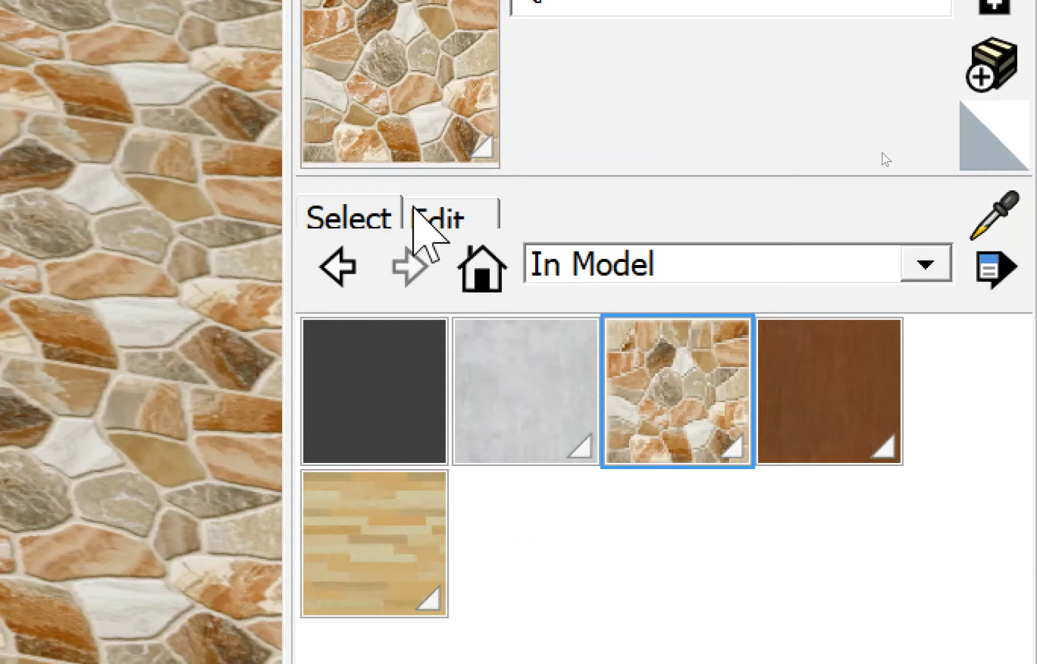
left_click(436, 216)
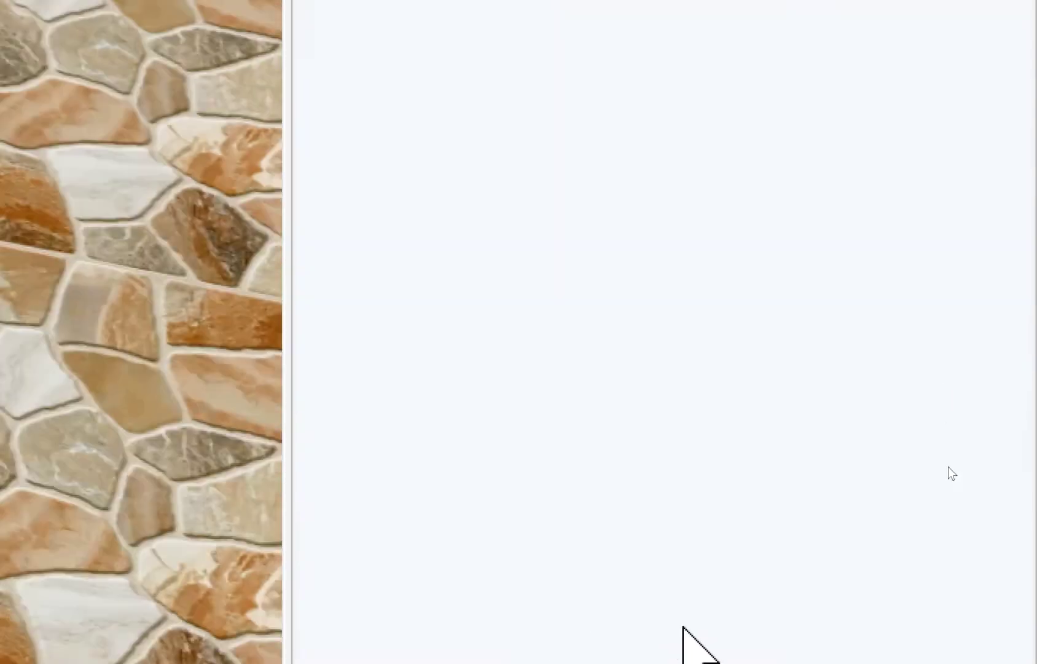
mouse_move(608, 85)
left_mouse_down()
mouse_move(608, 603)
mouse_move(607, 594)
left_mouse_up()
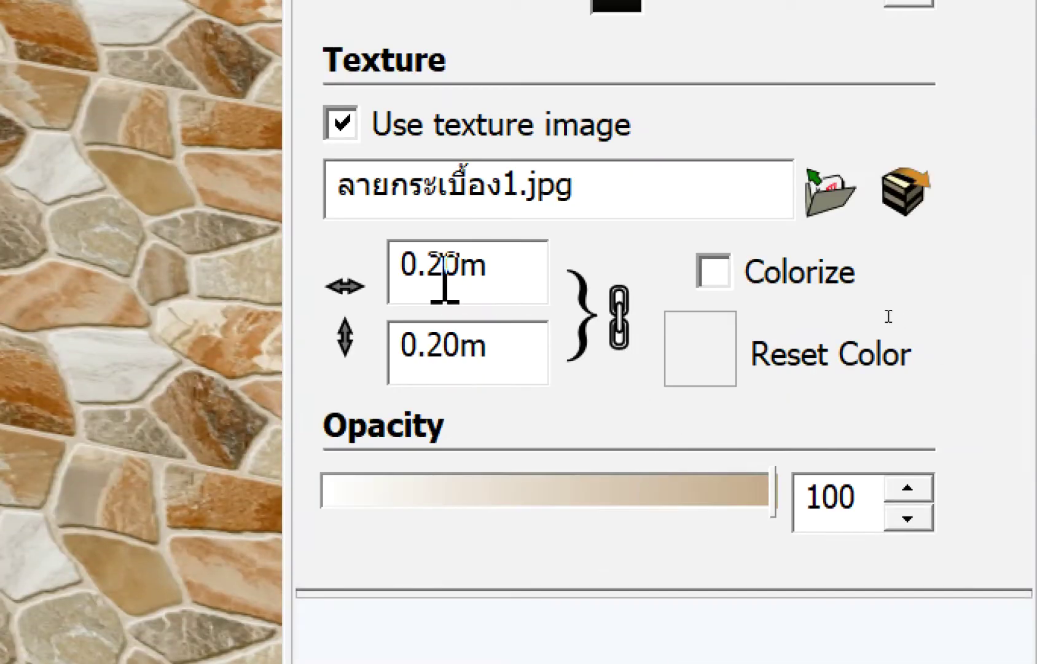
key("BackSpace")
type("6")
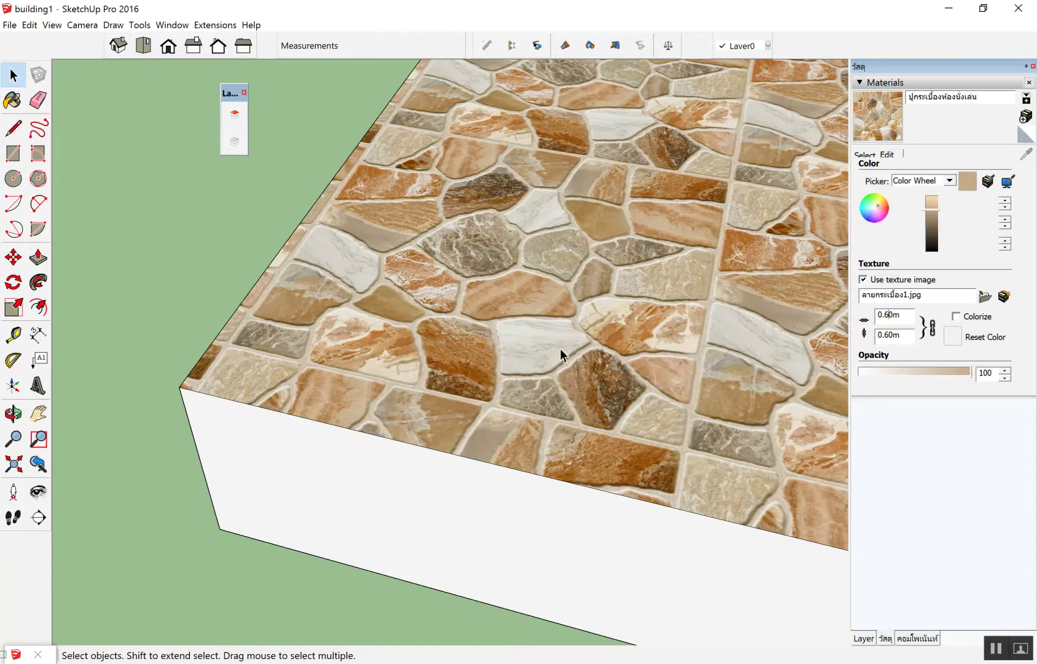
scroll(262, 295, "down", 2)
scroll(270, 358, "down", 2)
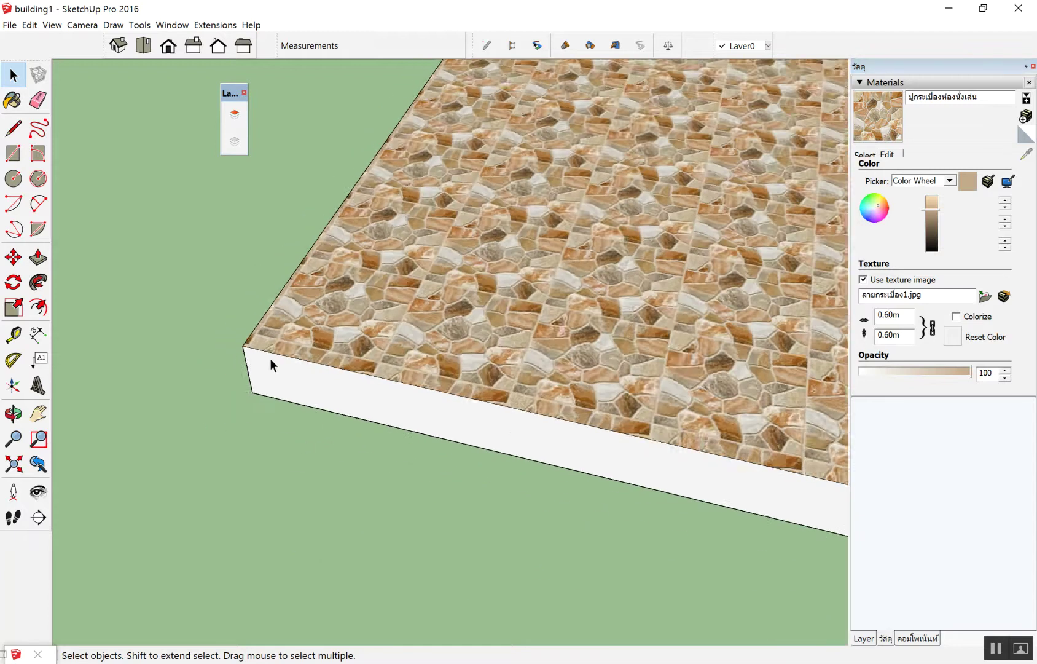
scroll(251, 337, "down", 2)
scroll(398, 368, "up", 1)
scroll(398, 362, "up", 1)
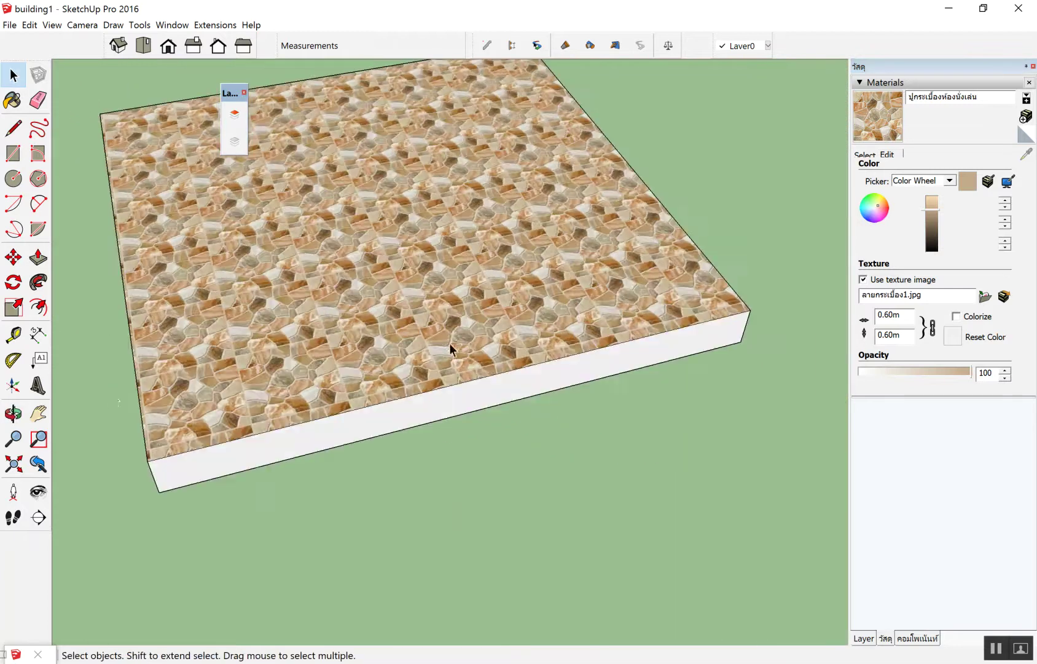
scroll(451, 350, "up", 1)
scroll(292, 473, "down", 2)
scroll(310, 414, "up", 2)
scroll(287, 387, "up", 2)
scroll(287, 386, "up", 2)
scroll(310, 376, "up", 1)
scroll(310, 375, "up", 2)
mouse_move(308, 371)
middle_mouse_down()
mouse_move(449, 338)
mouse_move(491, 340)
mouse_move(447, 347)
middle_mouse_up()
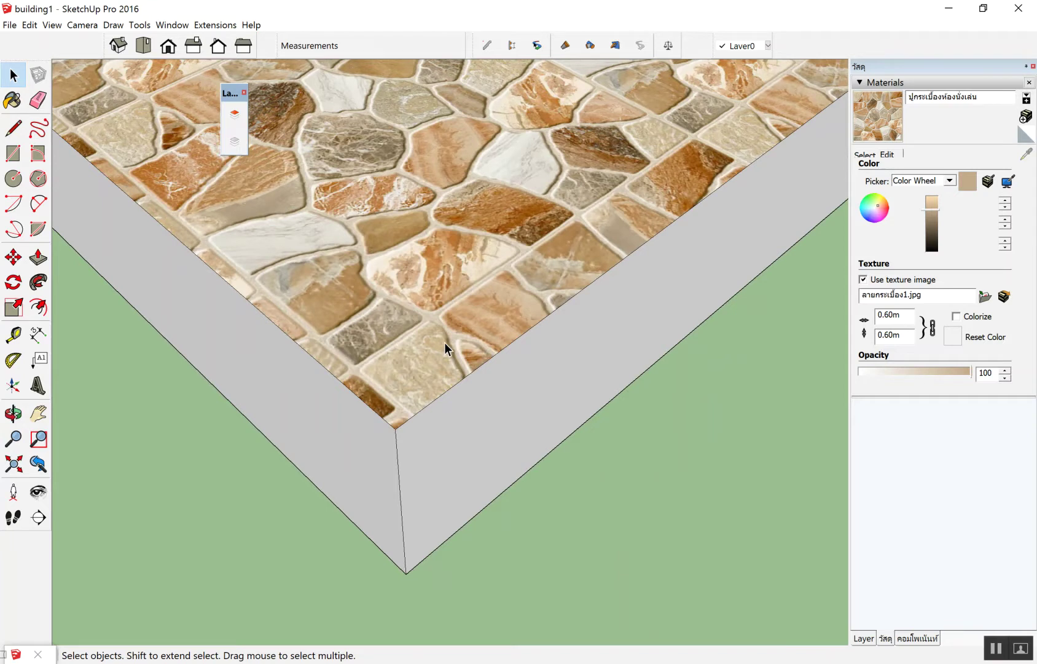
Step: Select the slab's stone-tiled top face
middle_click_drag(531, 369, 509, 194)
right_click(503, 179)
left_click(559, 475)
right_click(459, 272)
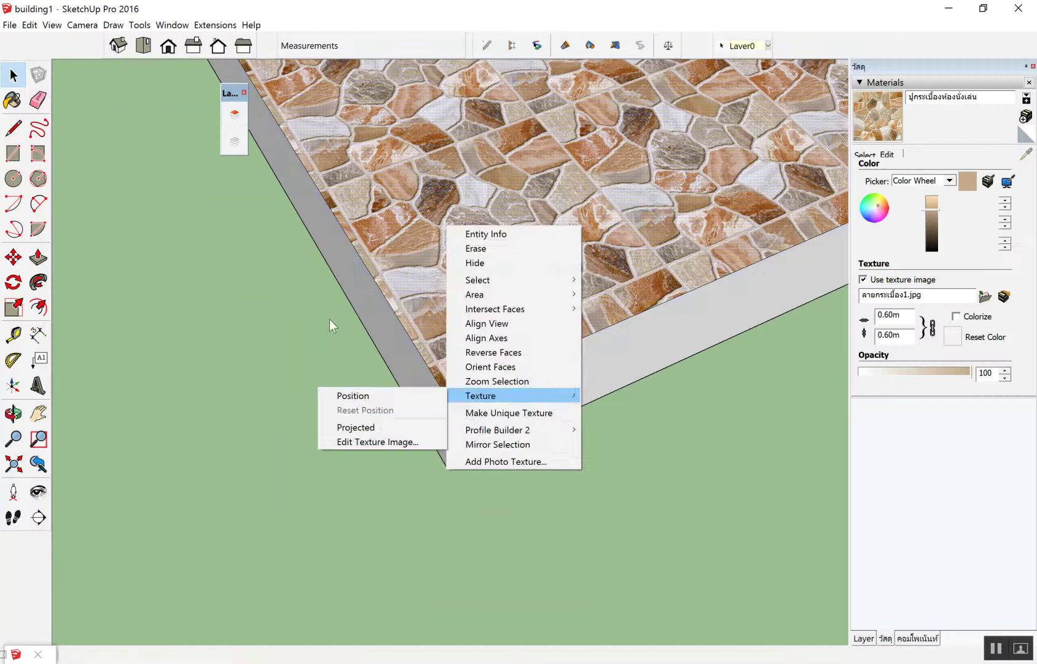
left_click(424, 250)
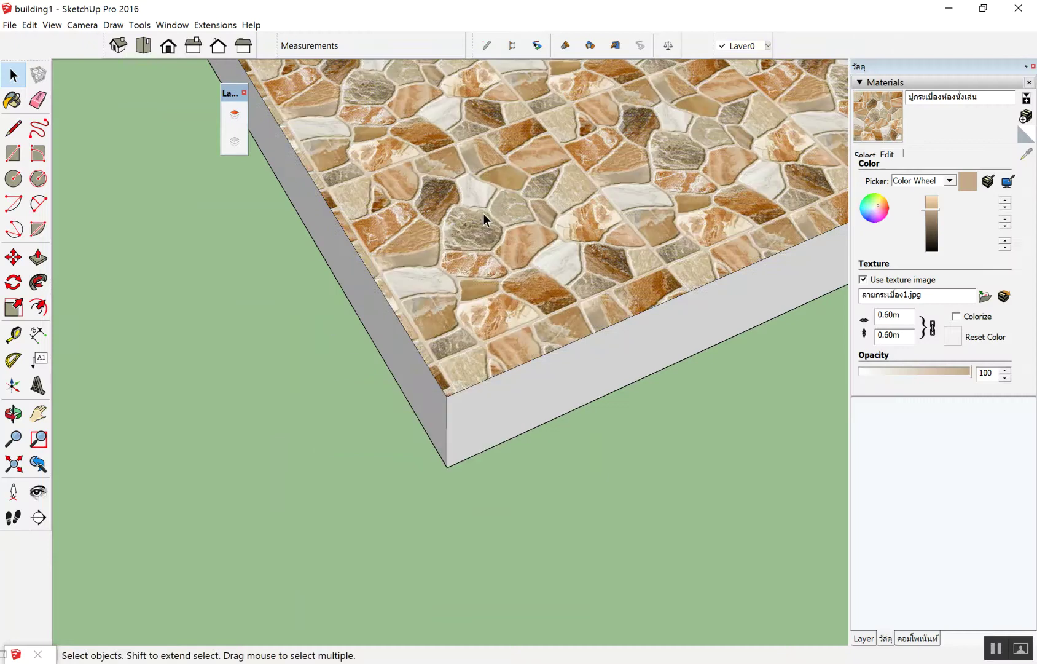
scroll(465, 279, "down", 3)
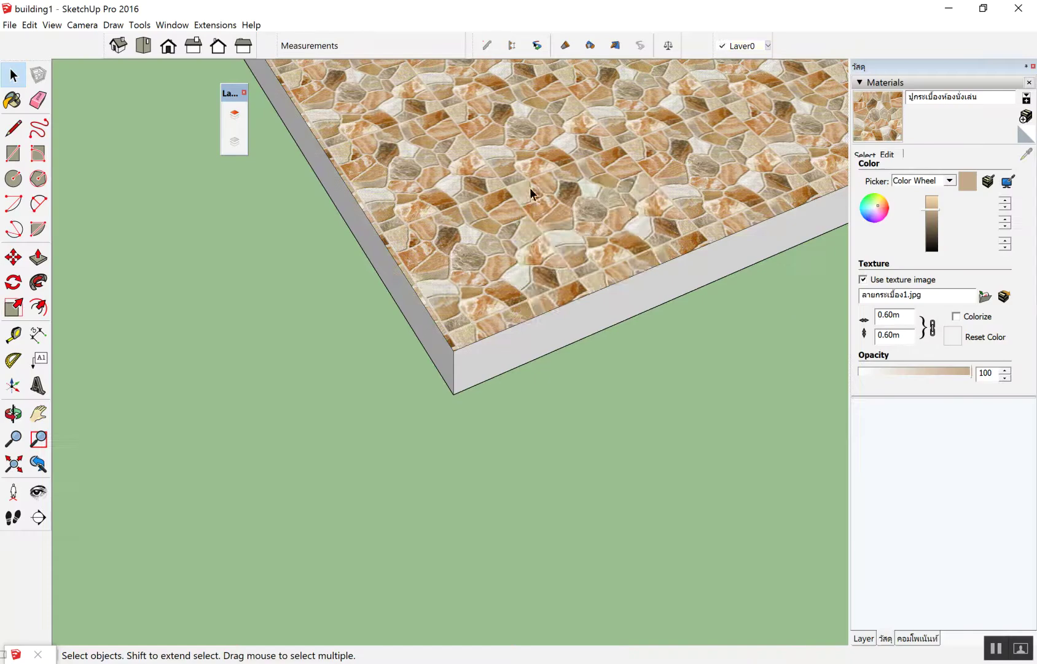
Step: Use Texture Position to slide the stone texture up and to the right
right_click(522, 185)
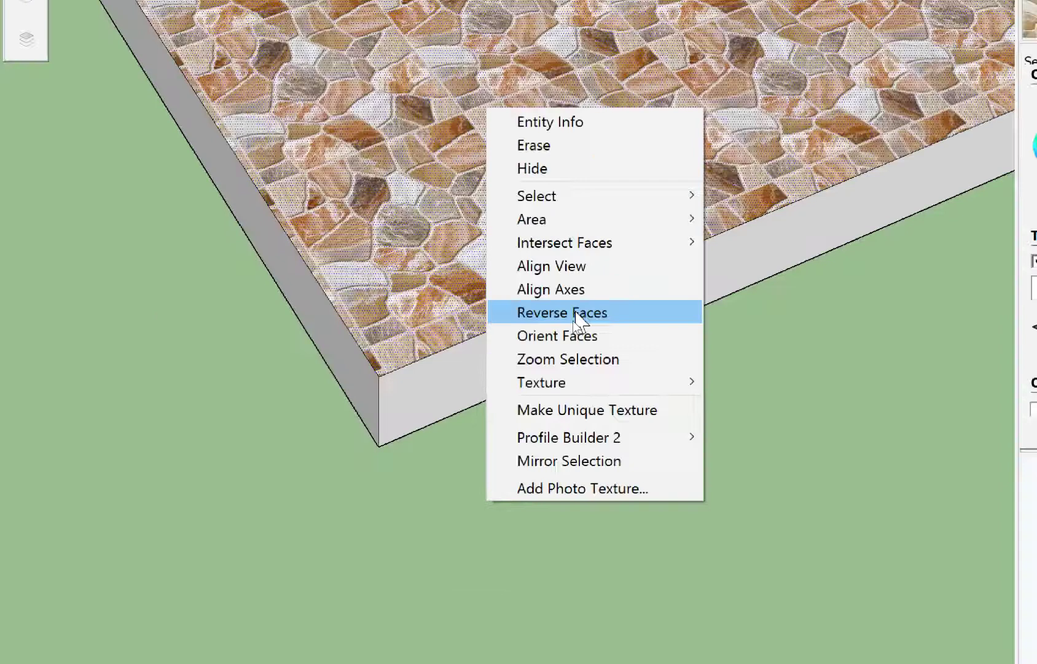
mouse_move(835, 349)
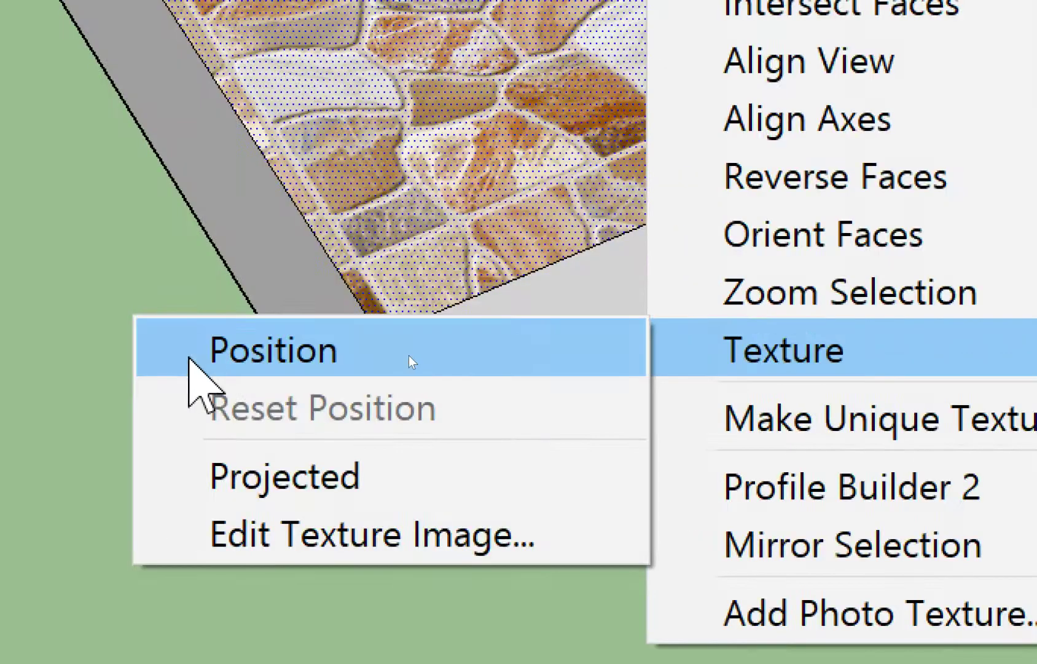
left_click(409, 357)
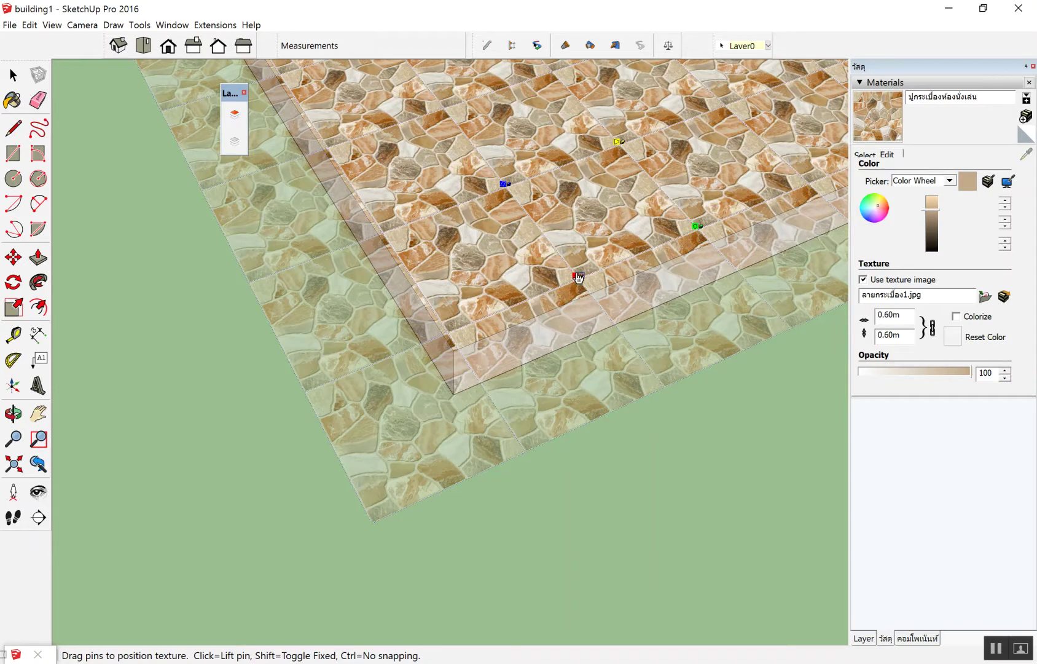
left_click_drag(576, 277, 623, 158)
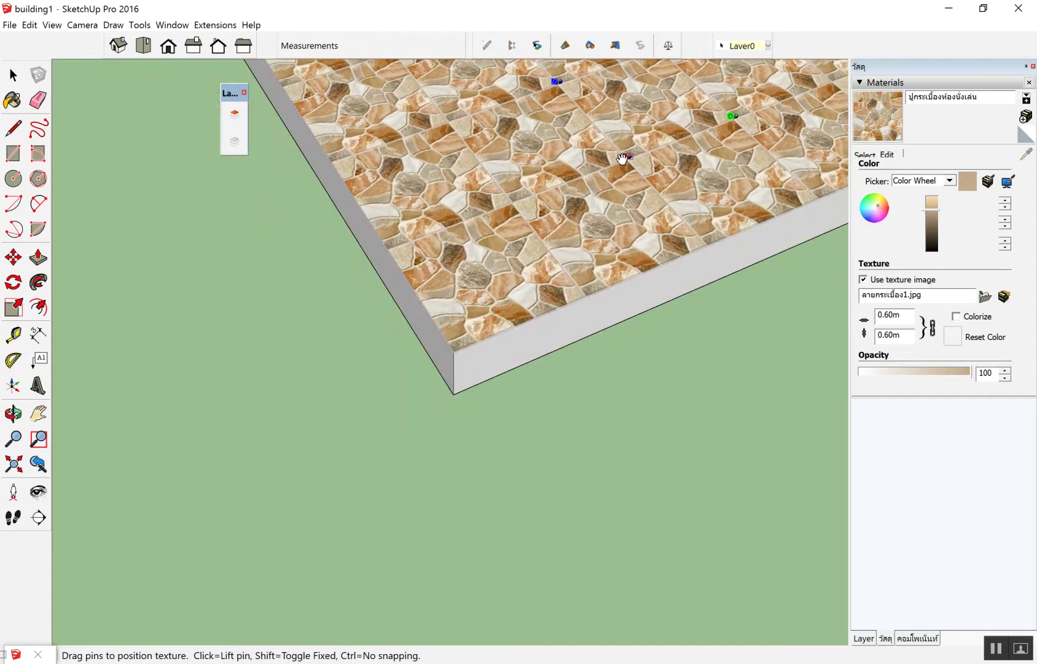
left_click(588, 381)
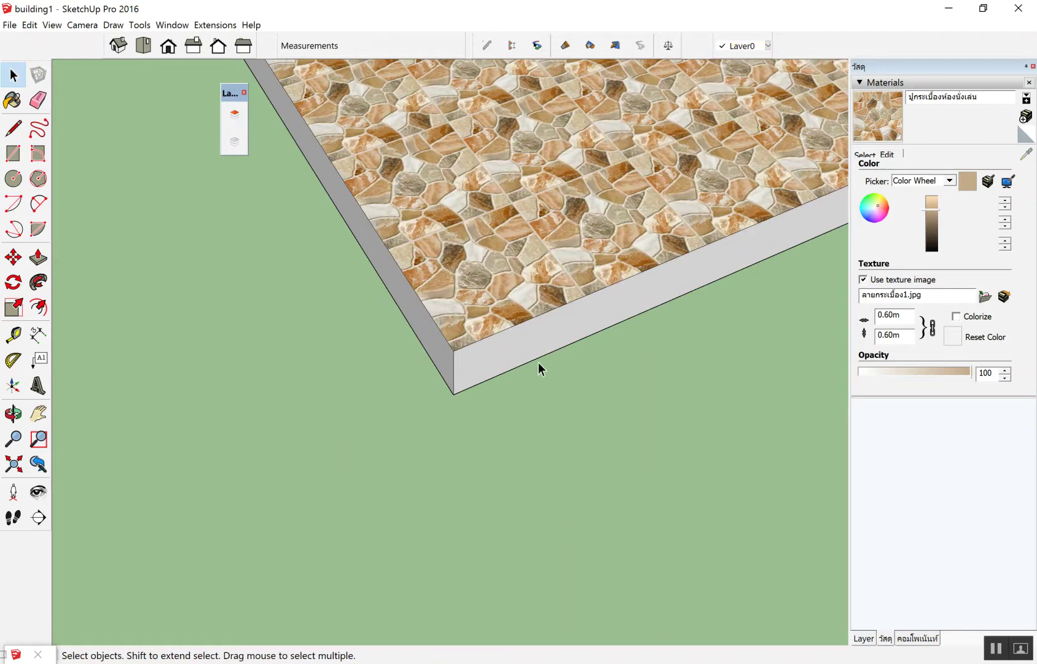
scroll(489, 283, "down", 1)
scroll(489, 283, "down", 2)
scroll(493, 287, "up", 2)
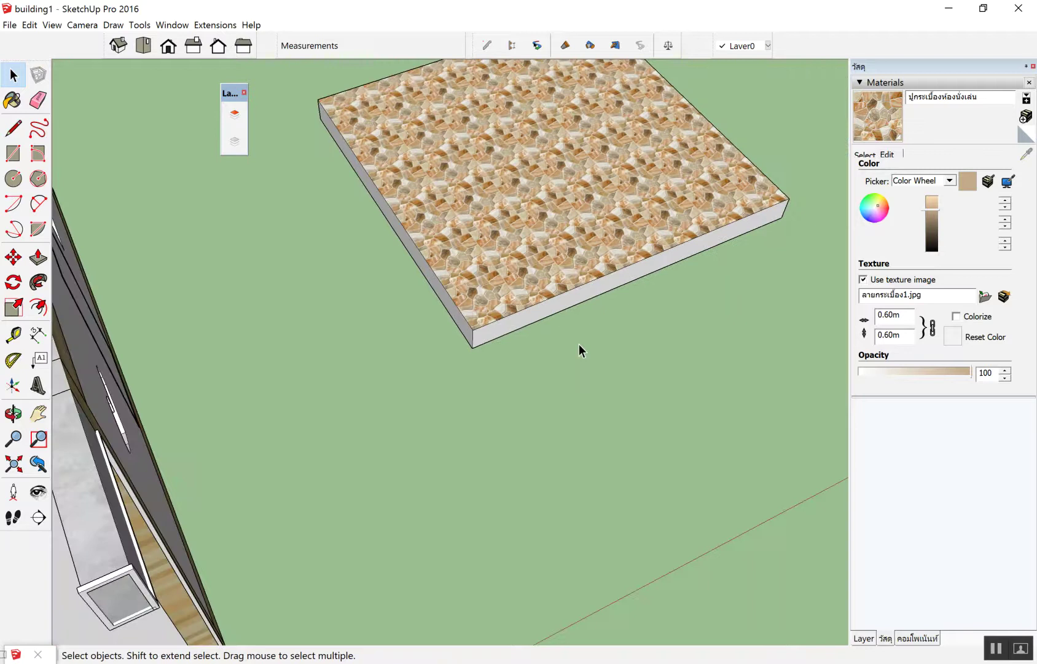
scroll(546, 297, "up", 2)
Step: Rescale, rotate and warp the stone texture with the Texture Position pins
right_click(445, 220)
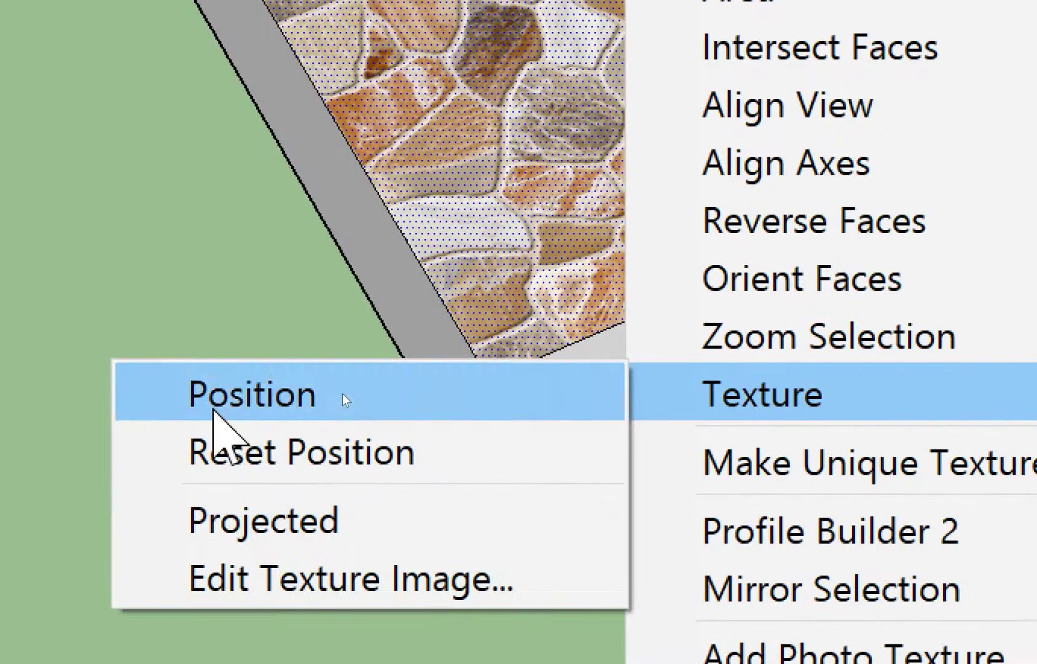
left_click(219, 409)
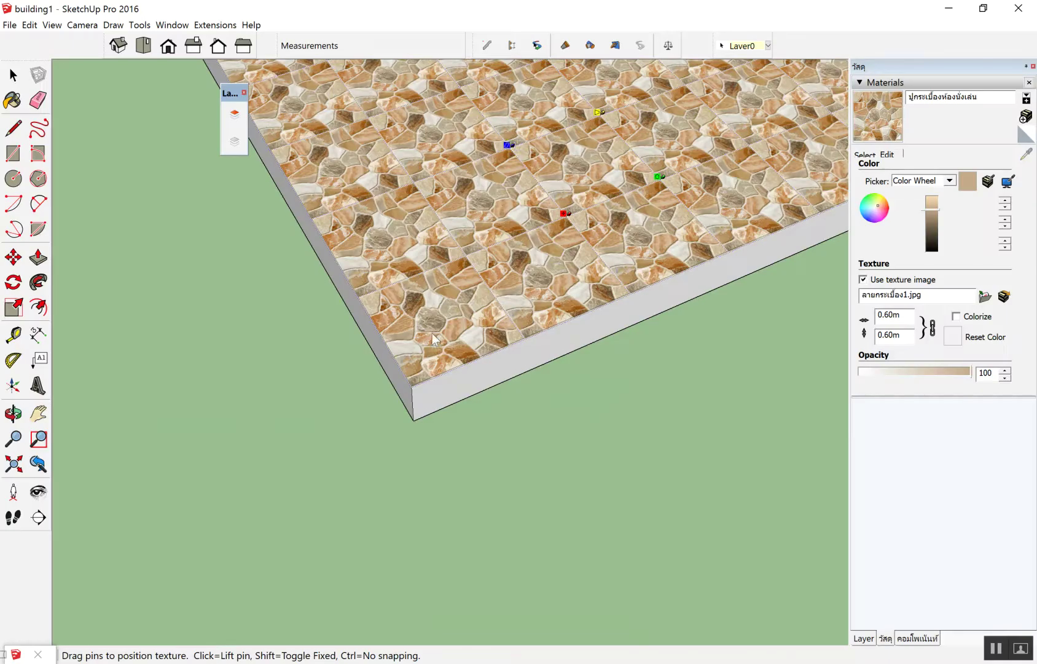
left_click_drag(507, 145, 523, 153)
left_click_drag(616, 121, 605, 139)
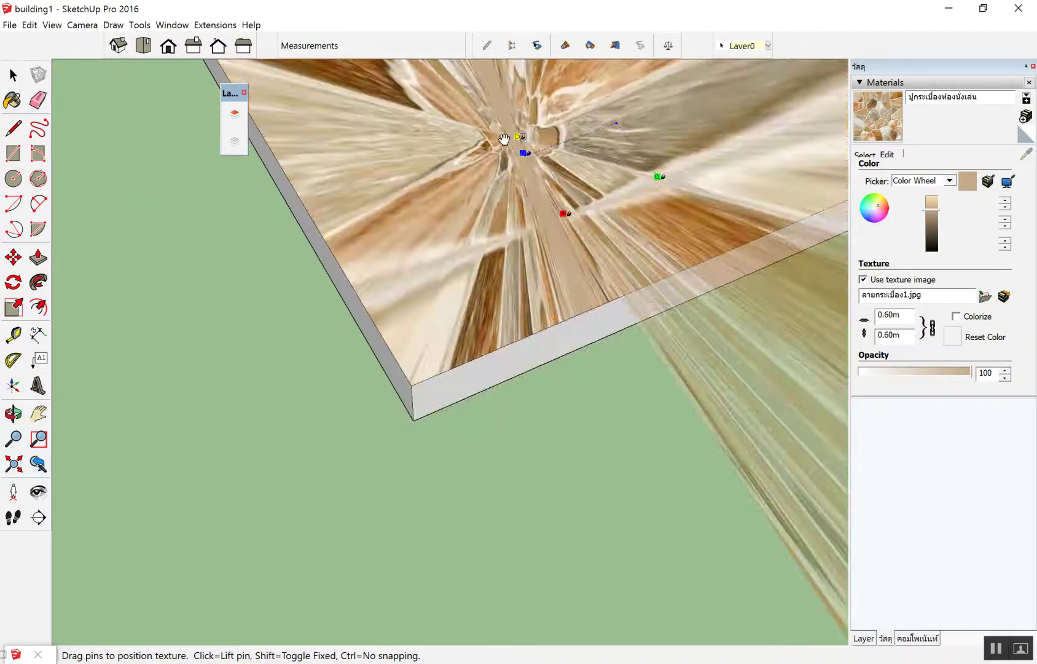
left_click_drag(655, 174, 666, 162)
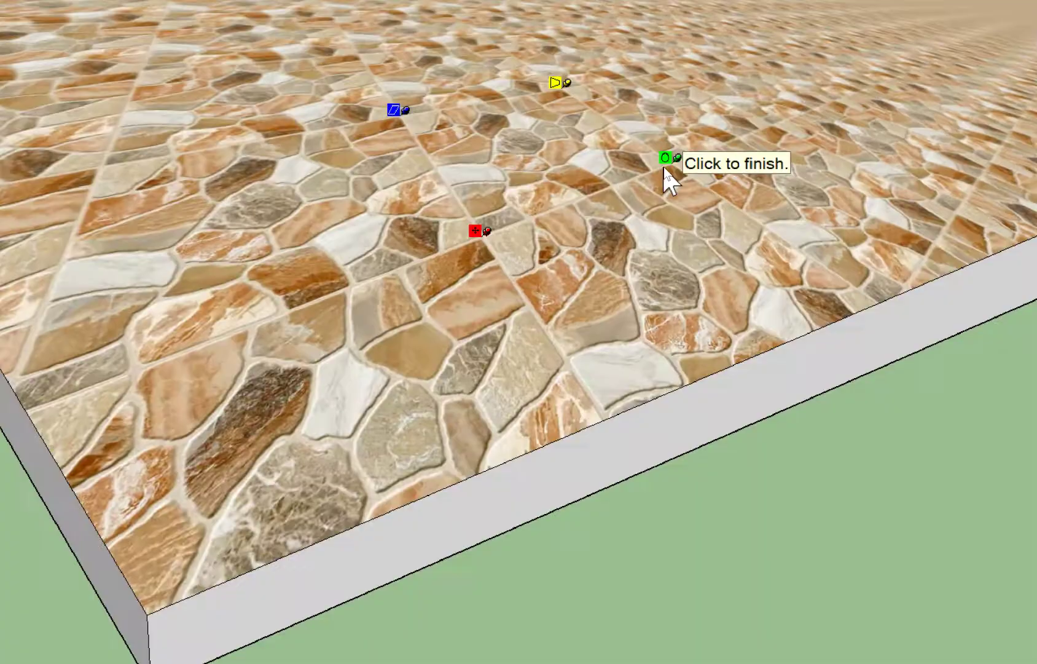
mouse_move(664, 164)
left_mouse_down()
mouse_move(666, 192)
mouse_move(605, 236)
left_mouse_up()
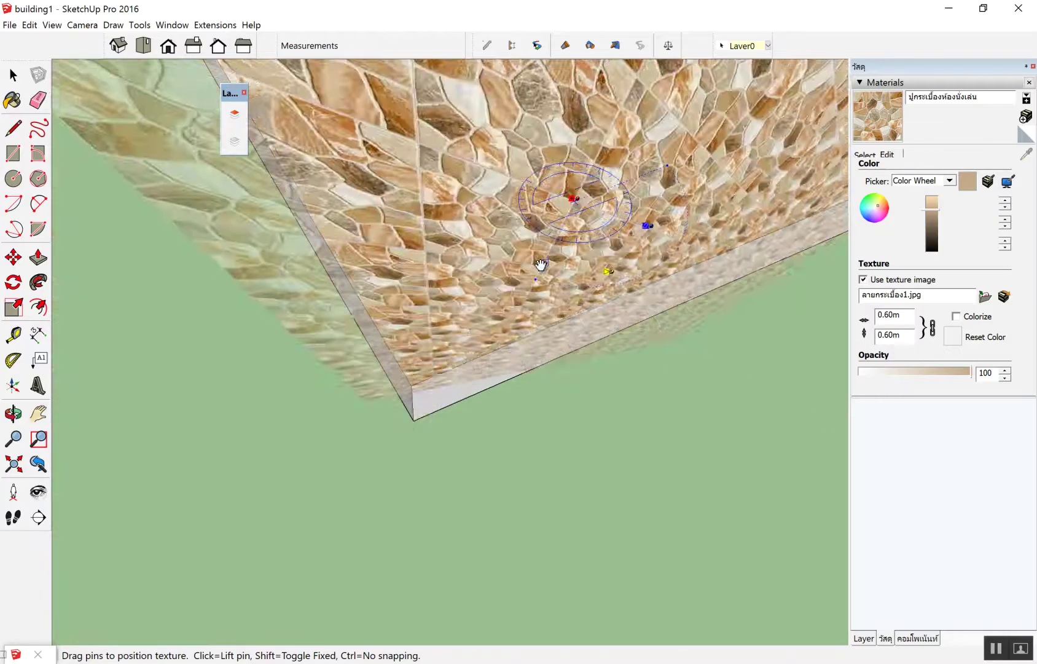
left_click_drag(605, 237, 521, 140)
Step: Reset the texture to a regular grid and shift it up and to the right
right_click(521, 140)
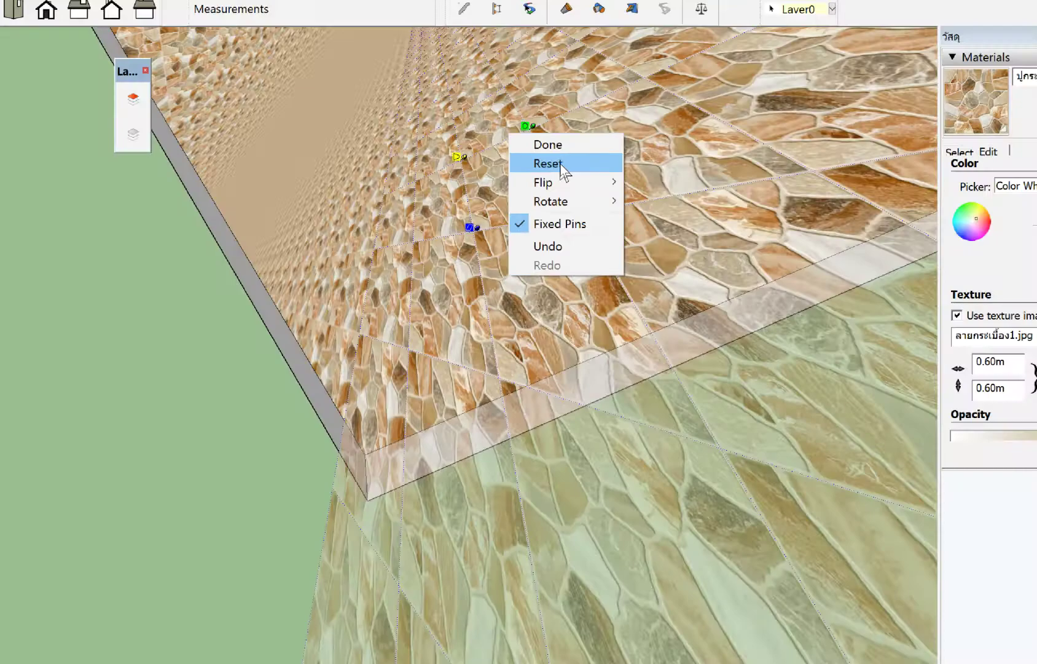
left_click(560, 166)
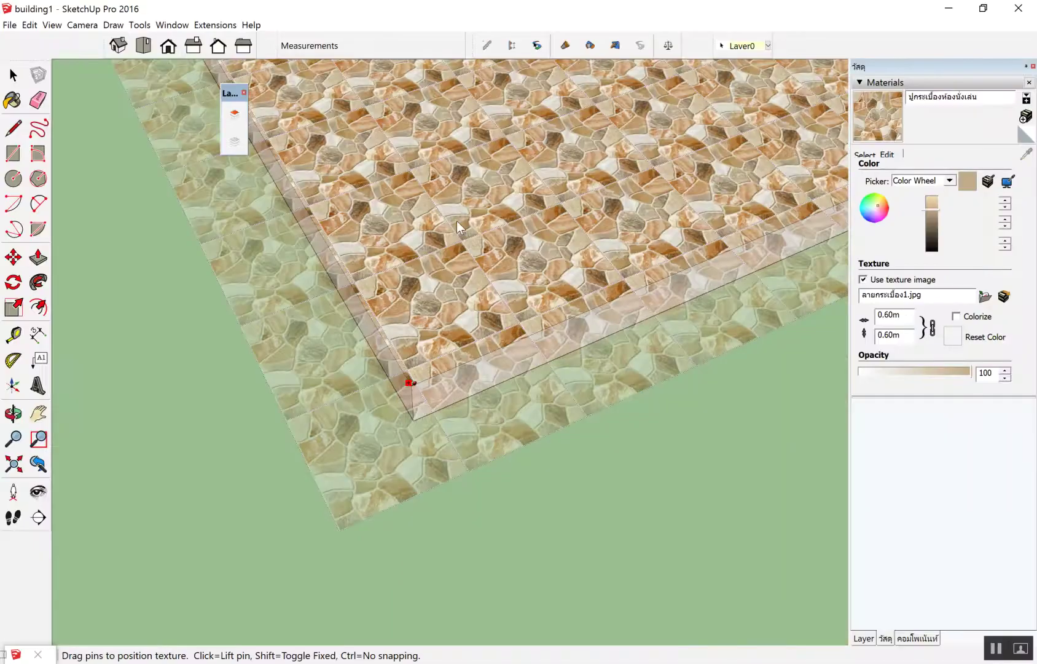
mouse_move(428, 303)
left_mouse_down()
mouse_move(477, 196)
mouse_move(474, 211)
left_mouse_up()
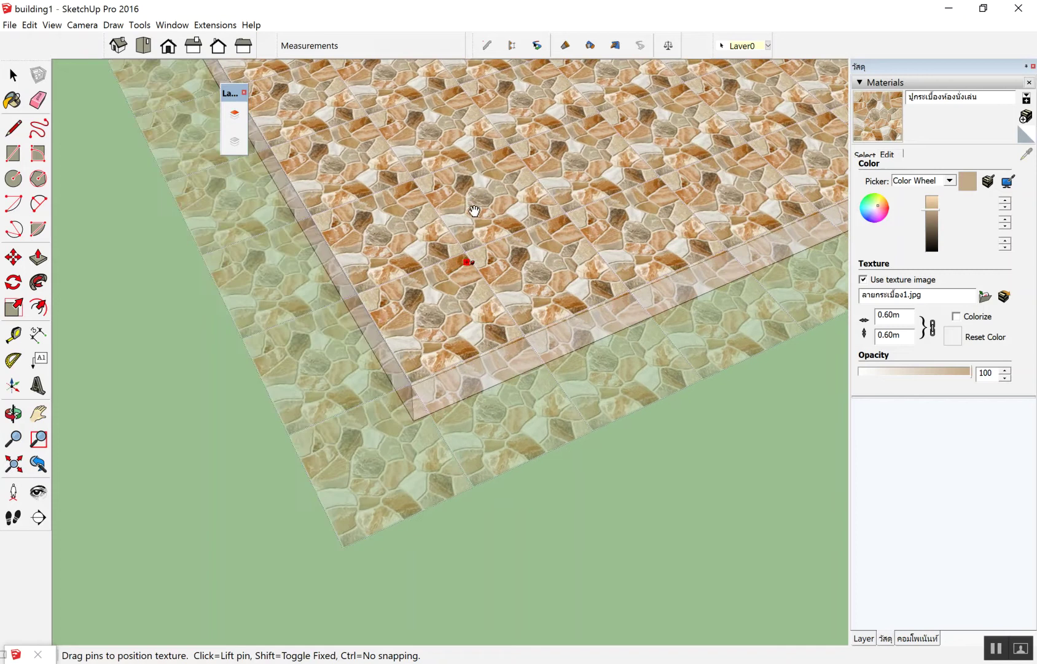
left_click(657, 463)
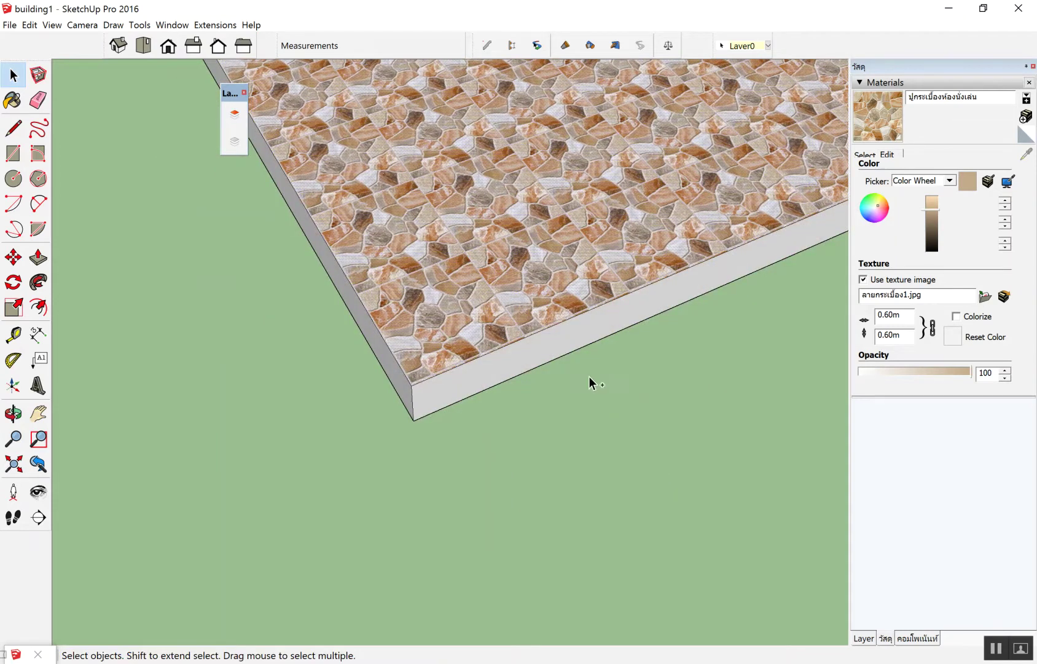
scroll(489, 274, "down", 2)
scroll(490, 274, "down", 3)
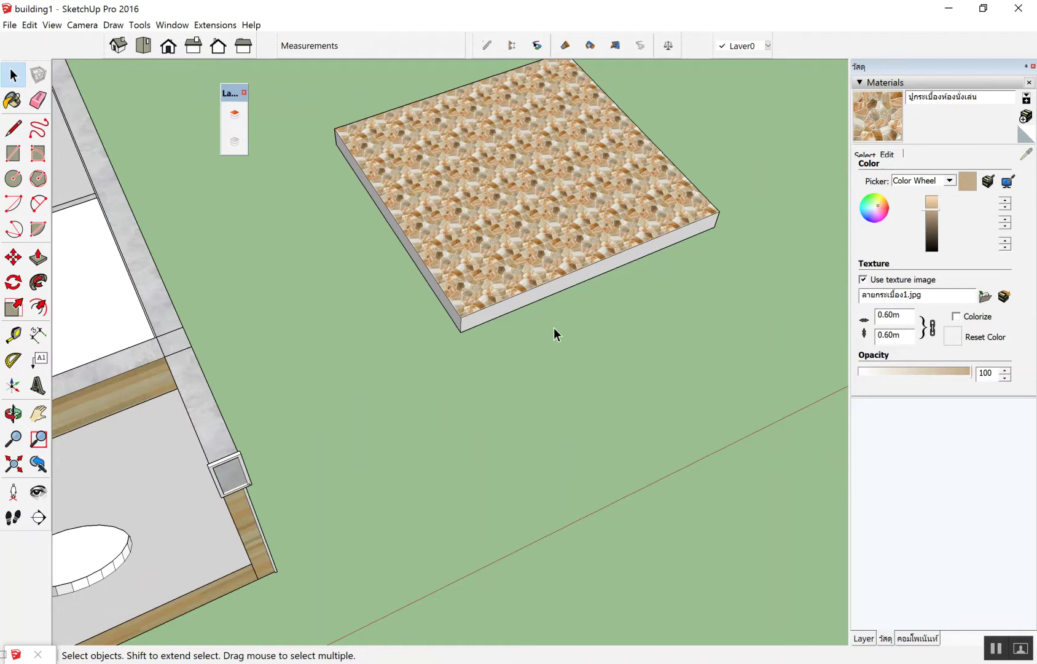
scroll(546, 357, "down", 2)
scroll(549, 356, "down", 2)
scroll(517, 366, "down", 1)
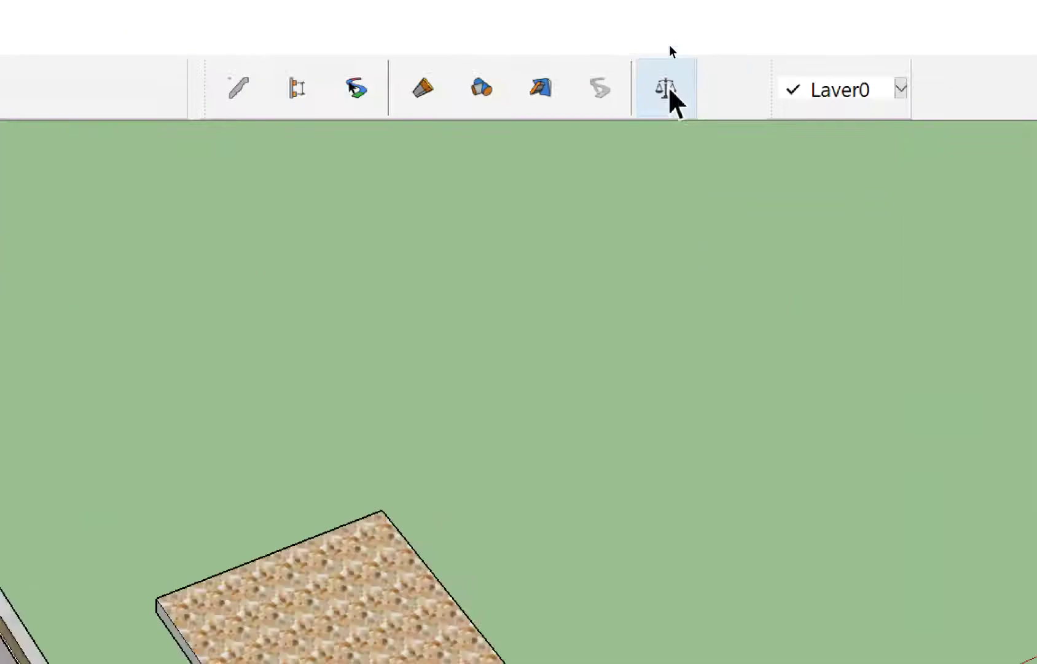
Step: In PB Quantifier Material$, delete ปูกระเบื้องห้องนั่งเล่น's สีน้ำมันทาไม้ and ค่าแรงสีทาไม้ cost rows
left_click(665, 92)
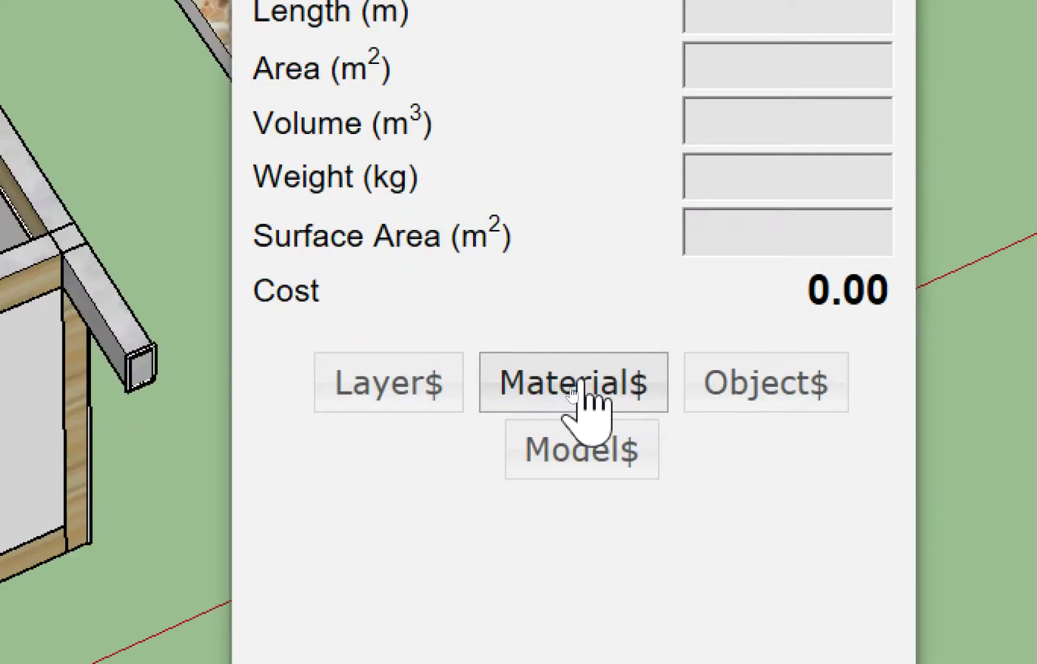
left_click(568, 397)
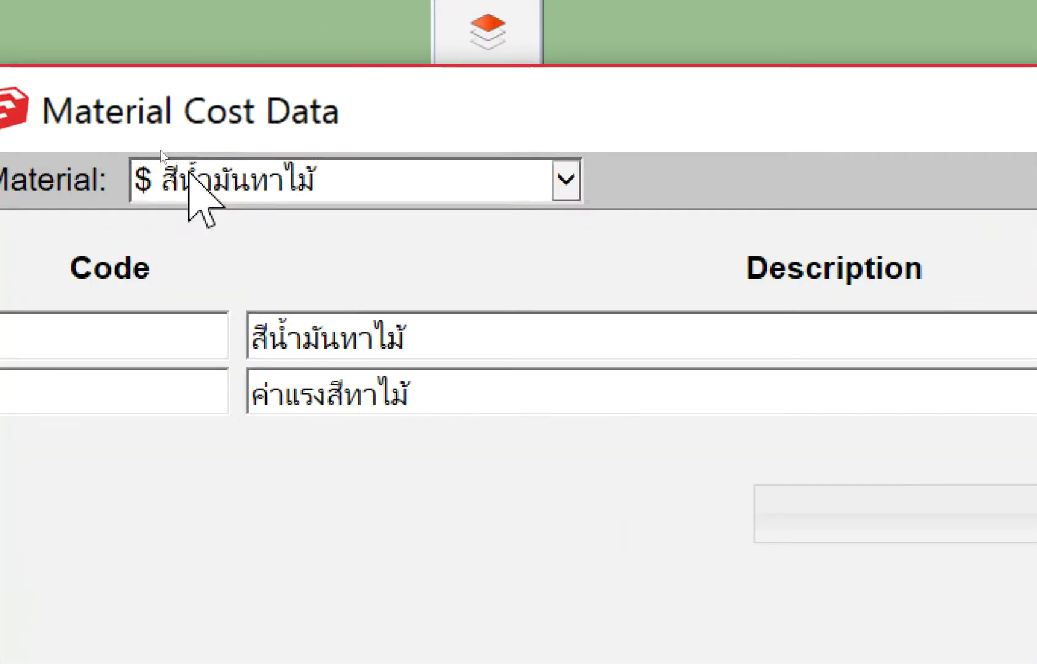
left_click(161, 152)
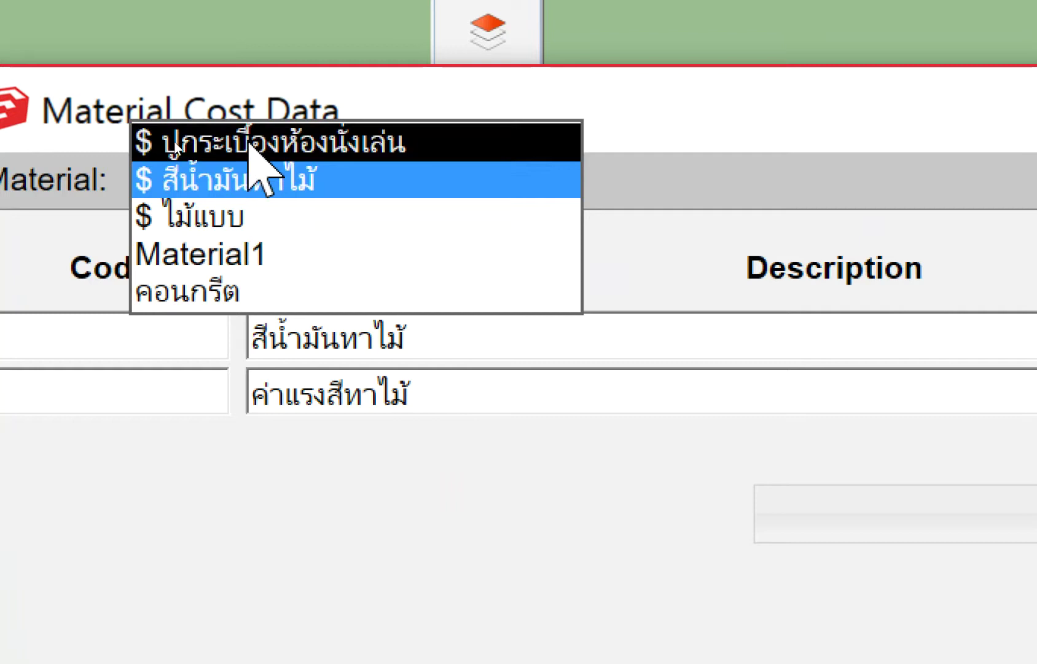
left_click(249, 143)
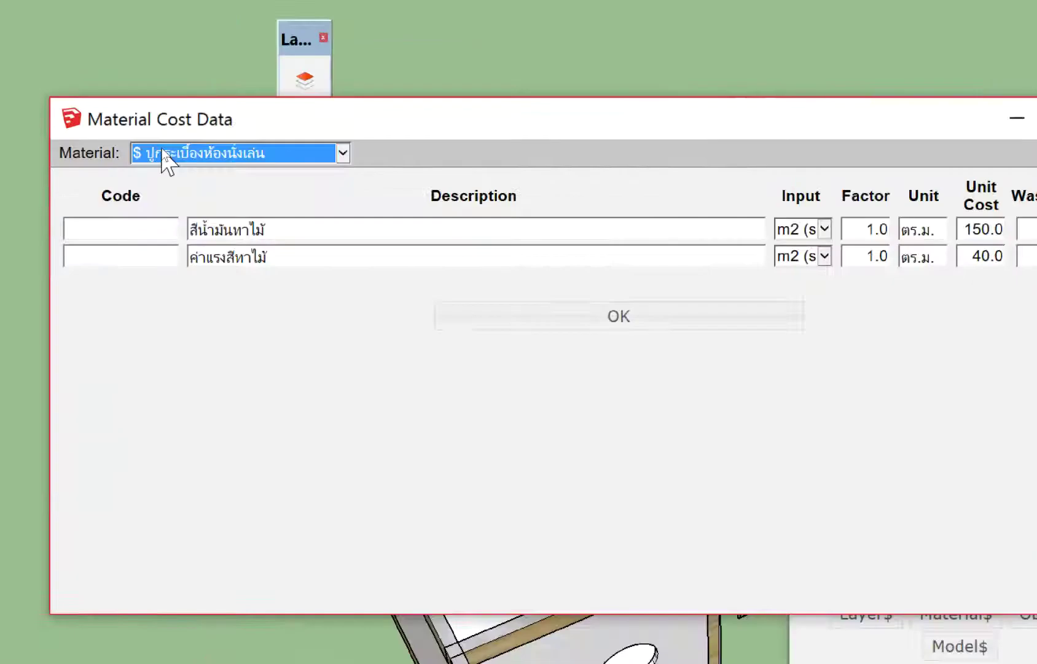
left_click(161, 154)
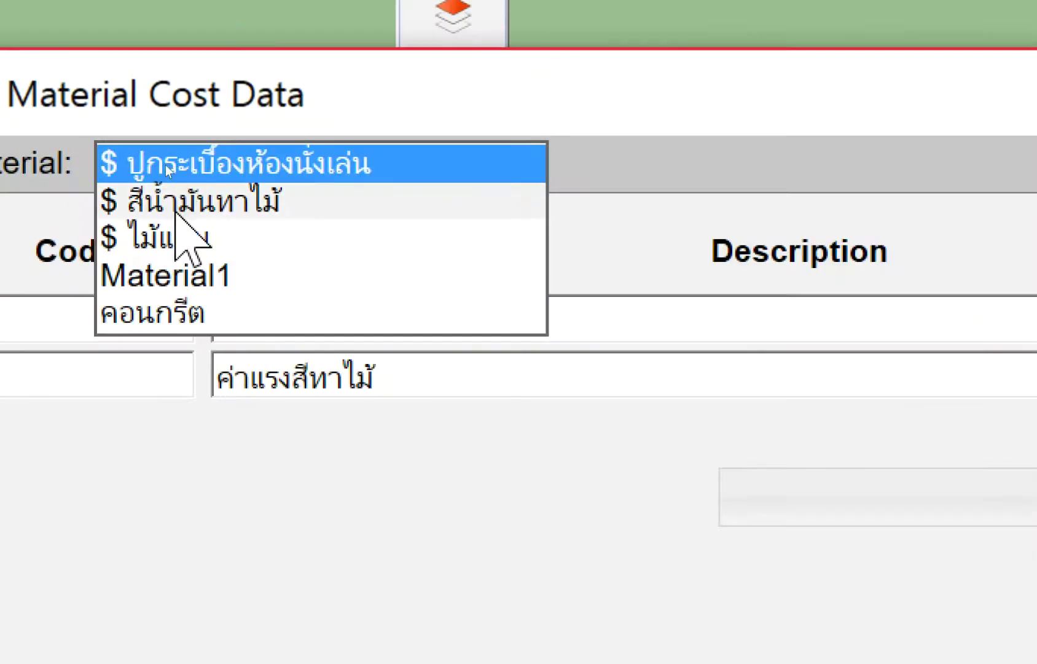
left_click(240, 198)
left_click(243, 169)
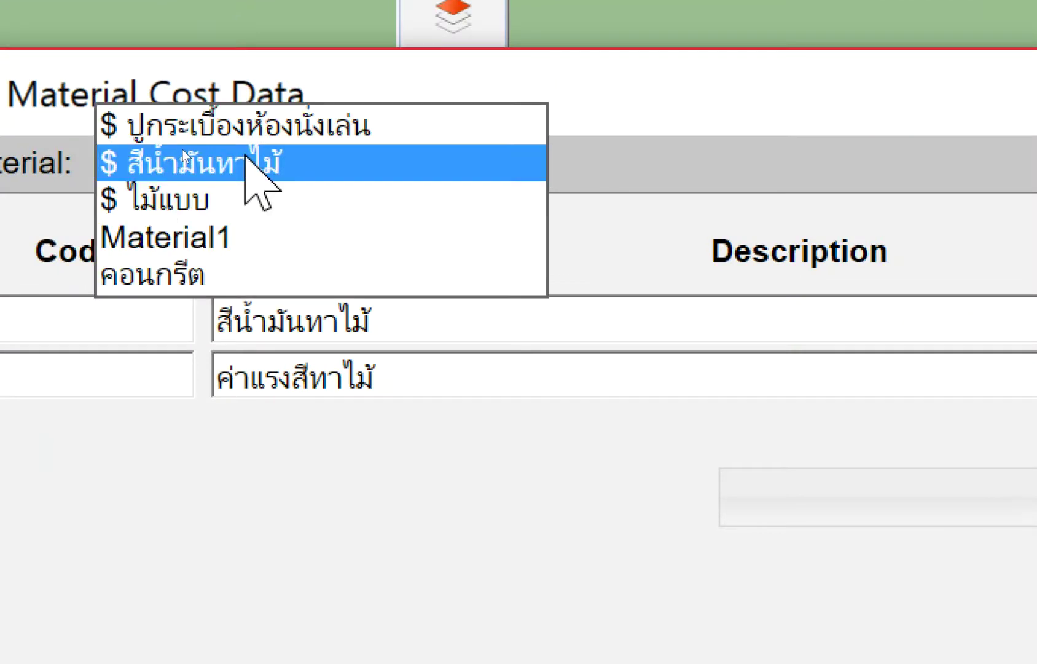
left_click(246, 126)
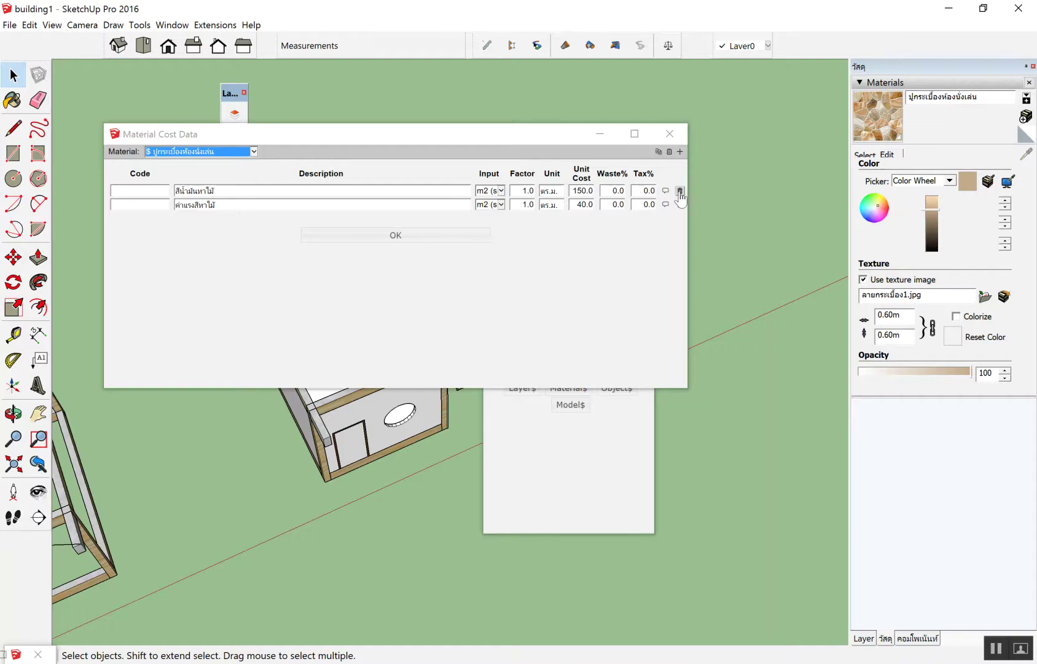
left_click(679, 192)
left_click(680, 192)
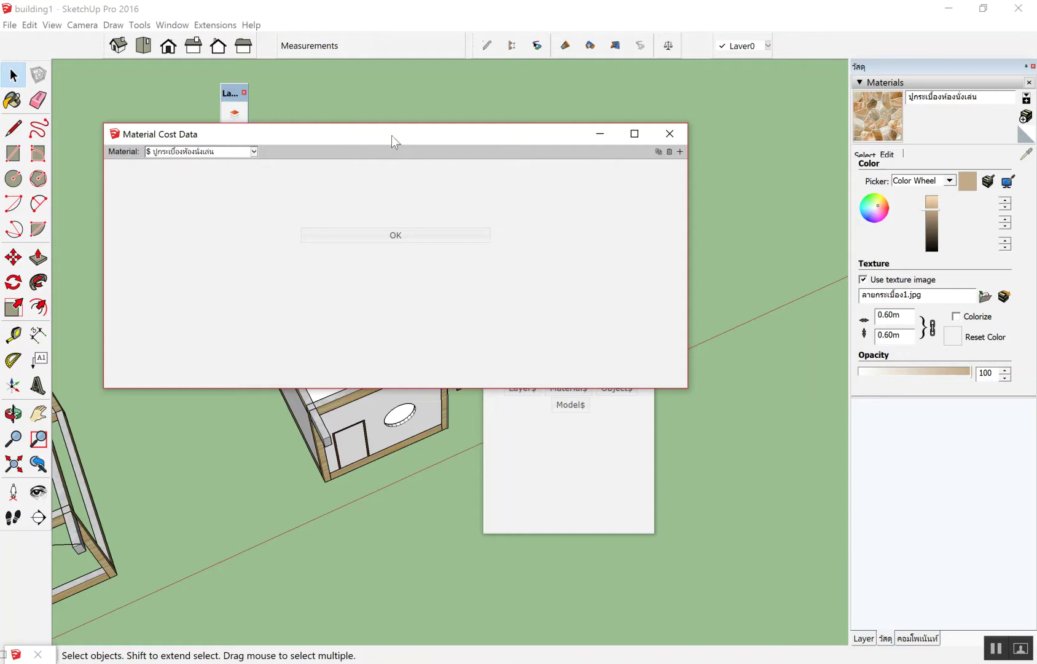
Step: Add a new cost row and trim its description to ปูกระเบื้อง
left_click_drag(391, 135, 500, 149)
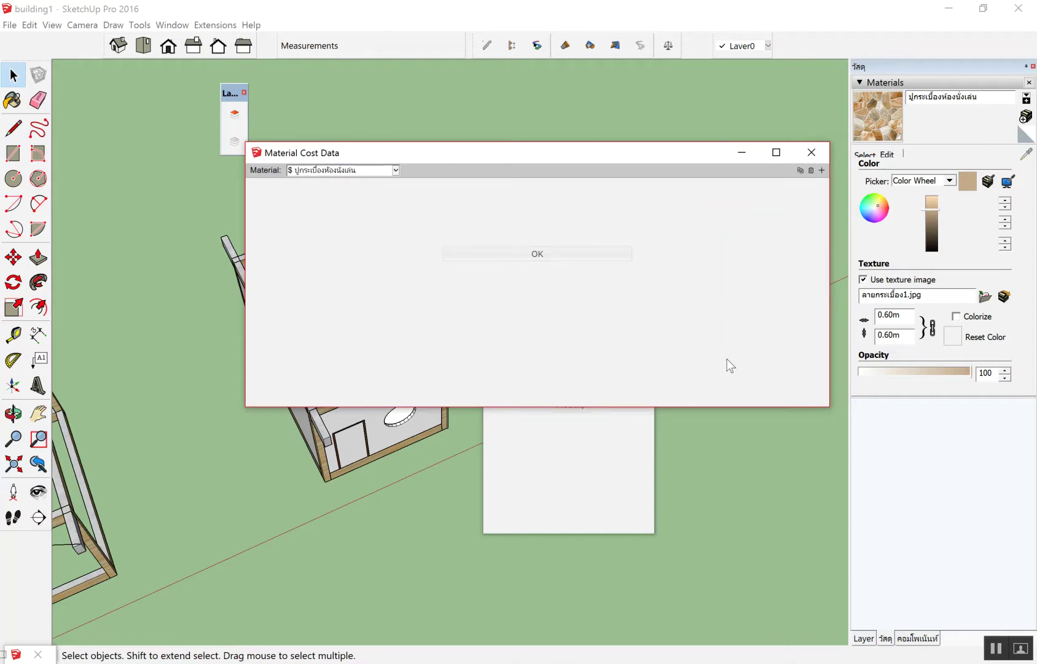
left_click_drag(470, 161, 404, 132)
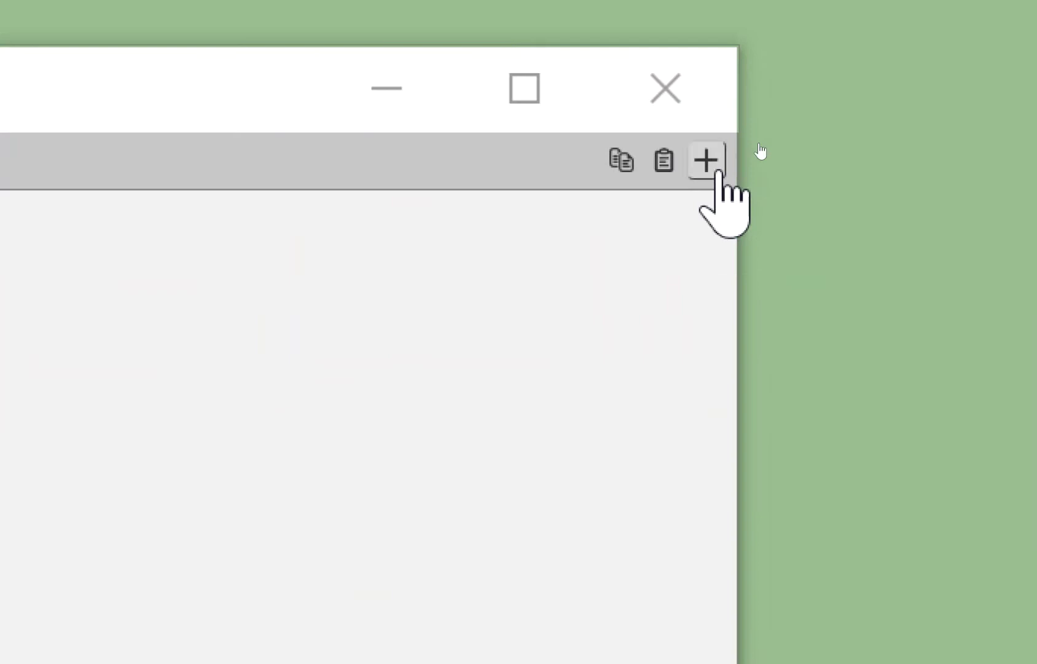
left_click(716, 163)
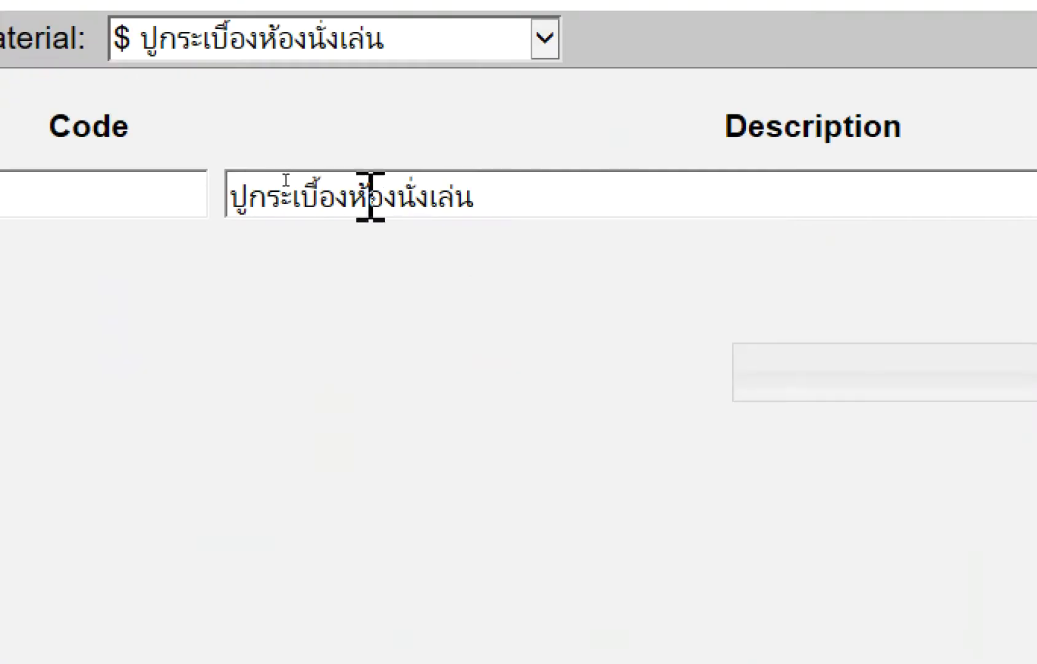
left_click_drag(247, 196, 590, 203)
key("BackSpace")
key("BackSpace")
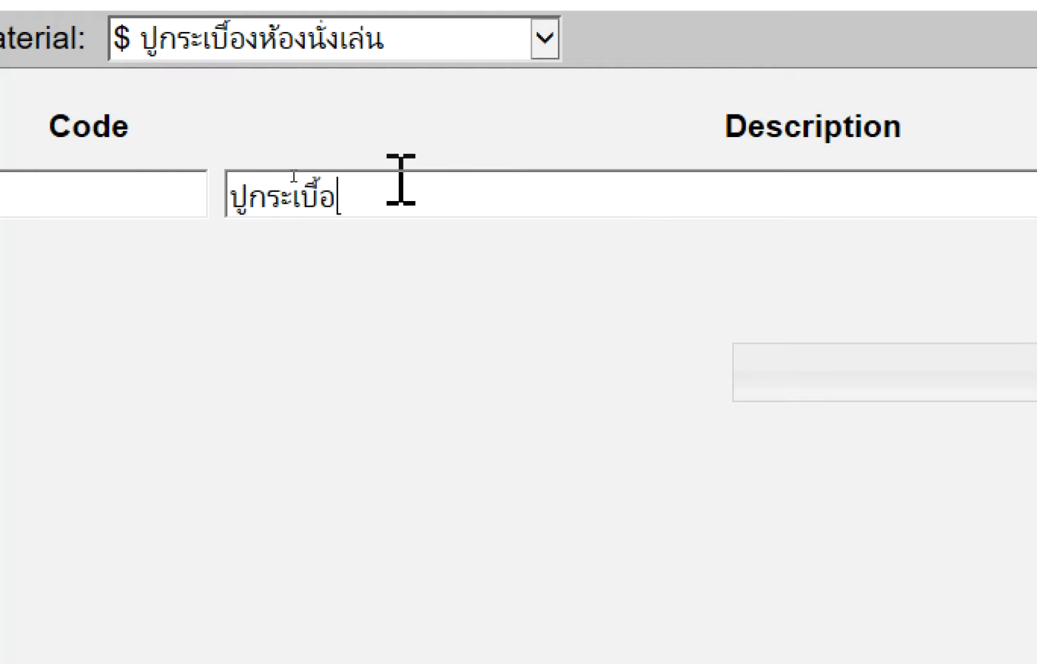
key("Return")
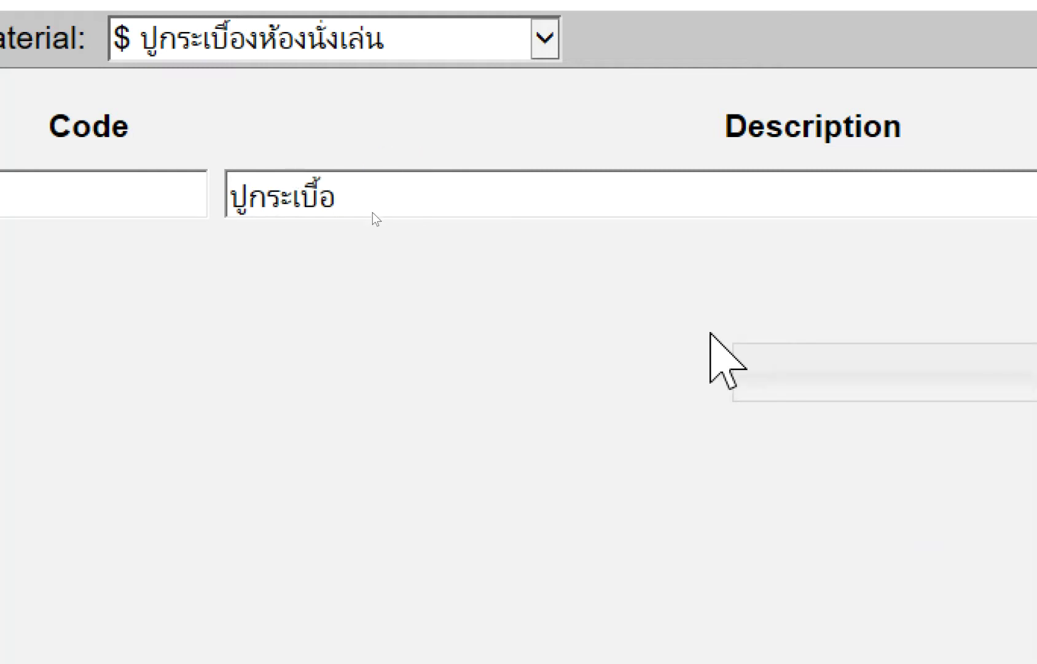
left_click(371, 178)
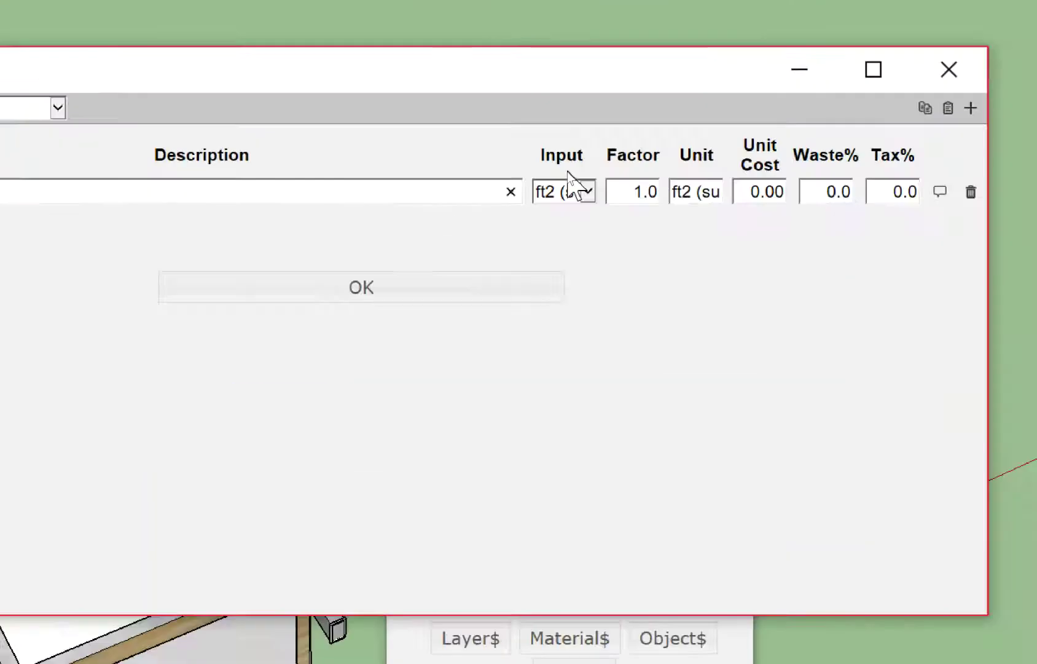
Step: Set the ปูกระเบื้อง row's input to m2 surface and its unit to ตร.ม
left_click(566, 178)
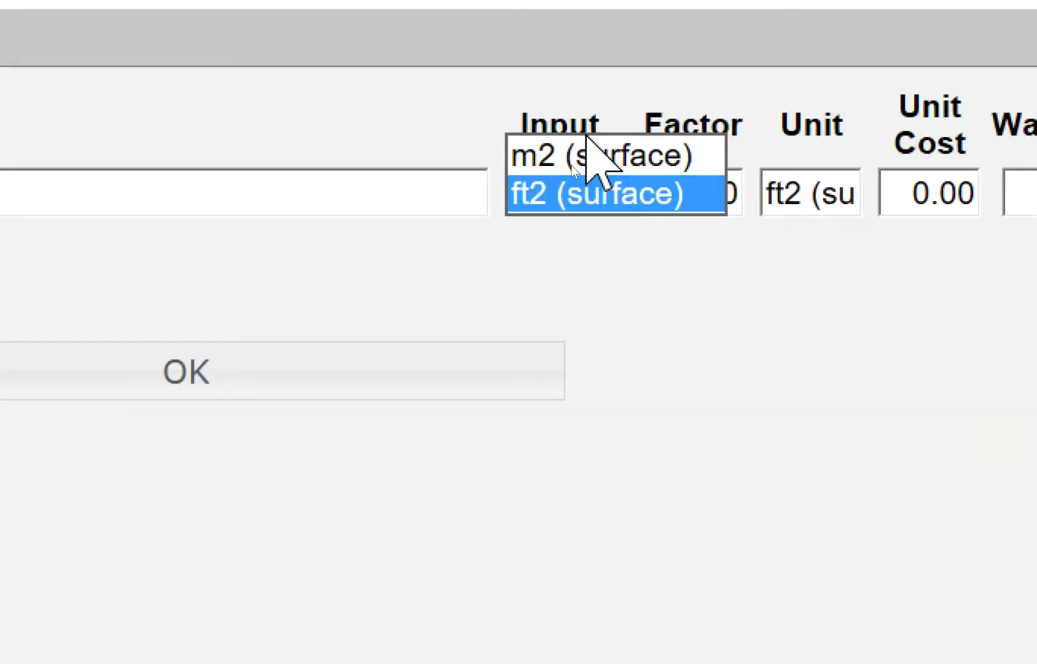
left_click(581, 170)
left_click(571, 179)
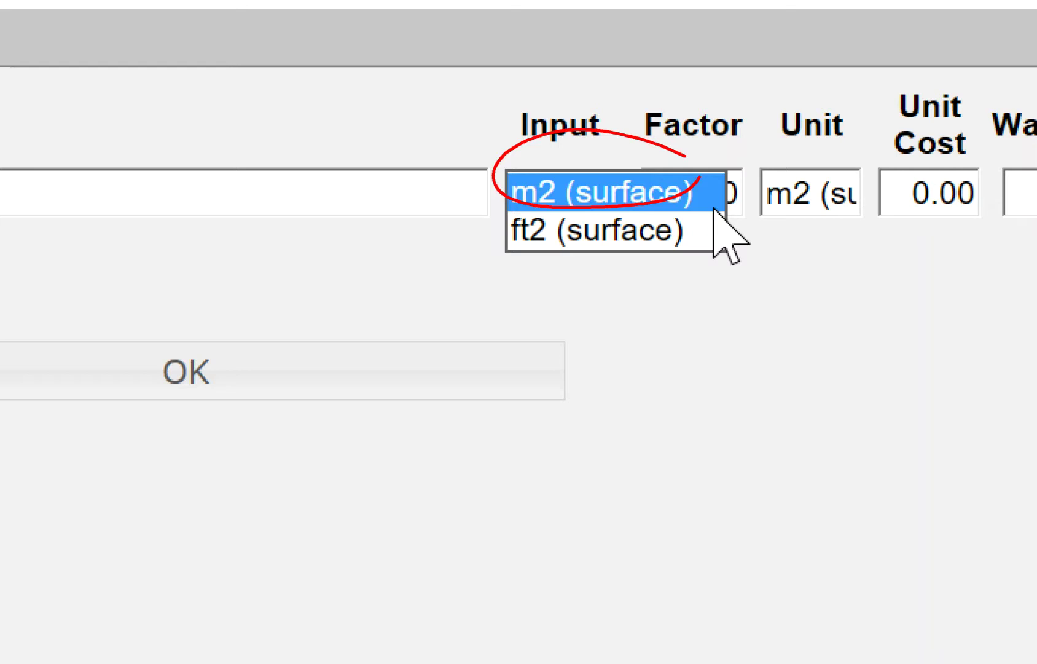
left_click(713, 208)
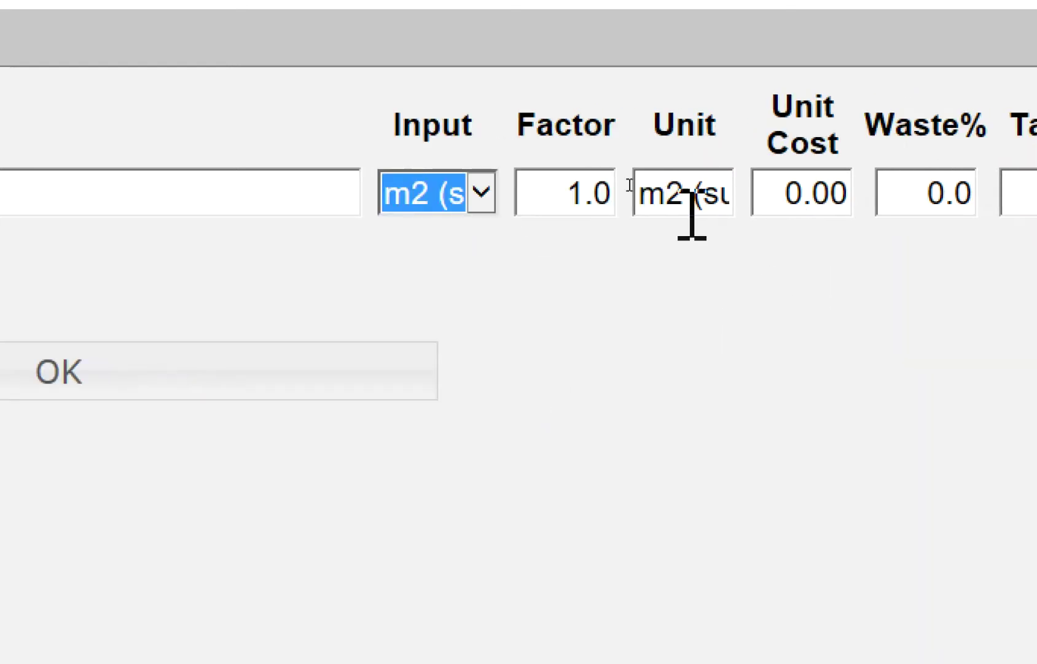
left_click_drag(688, 202, 629, 187)
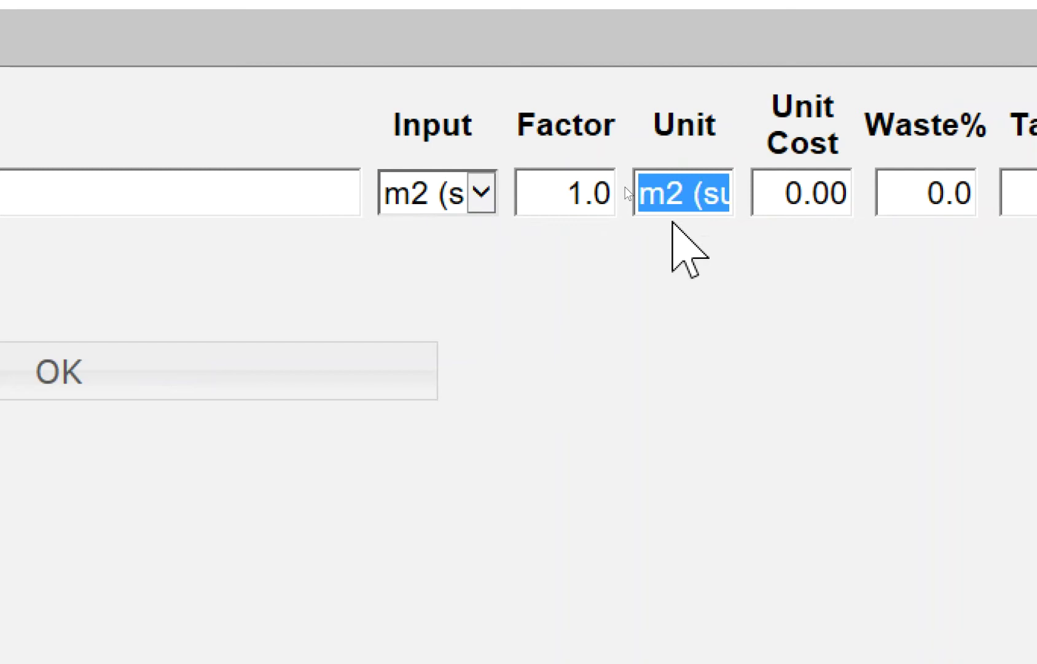
type("ตร.ม.")
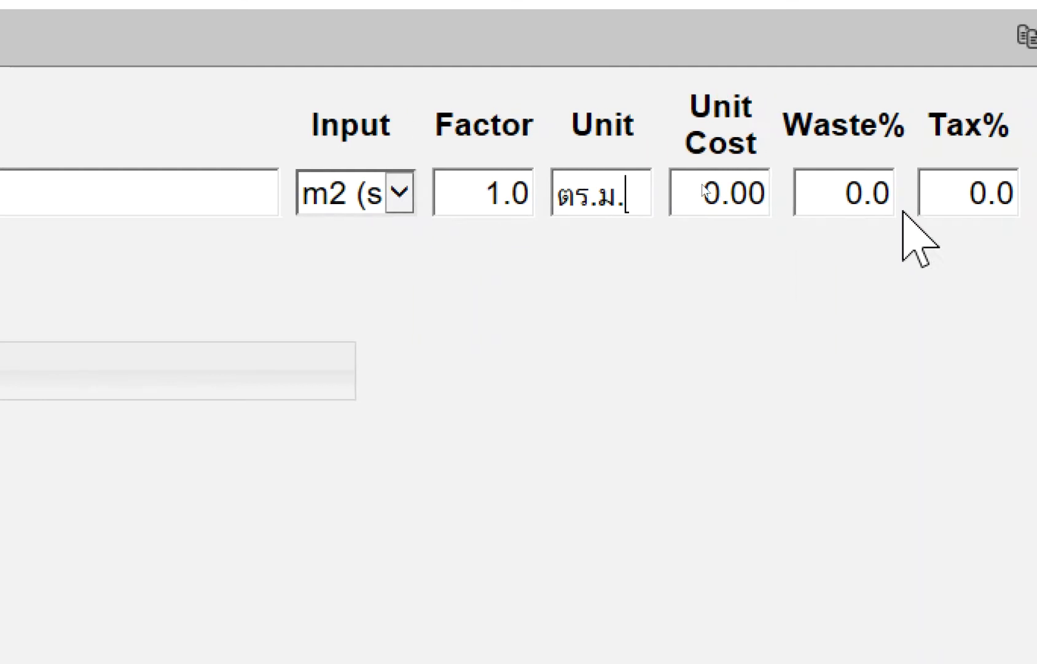
Step: Enter a unit cost of 500 and add a second cost line
double_click(675, 173)
key("BackSpace")
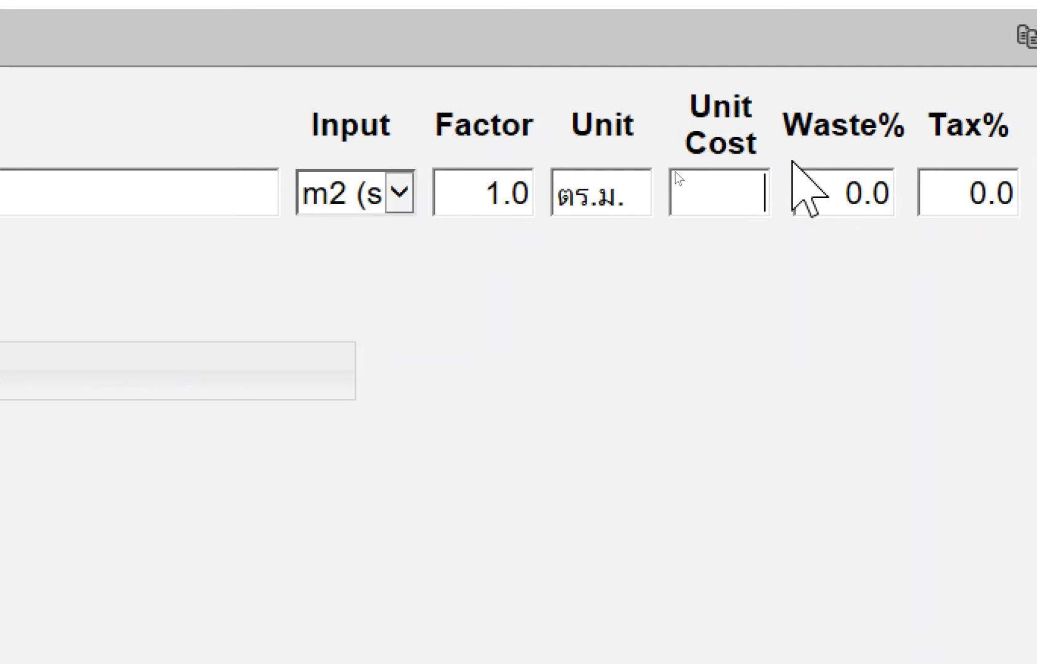
type("500")
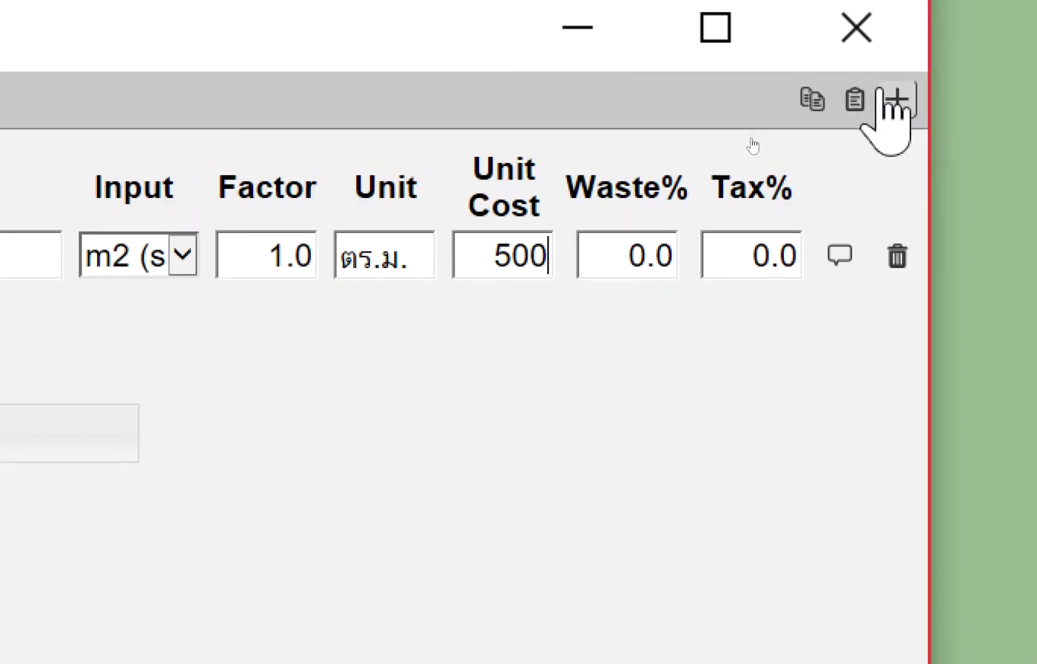
left_click(954, 40)
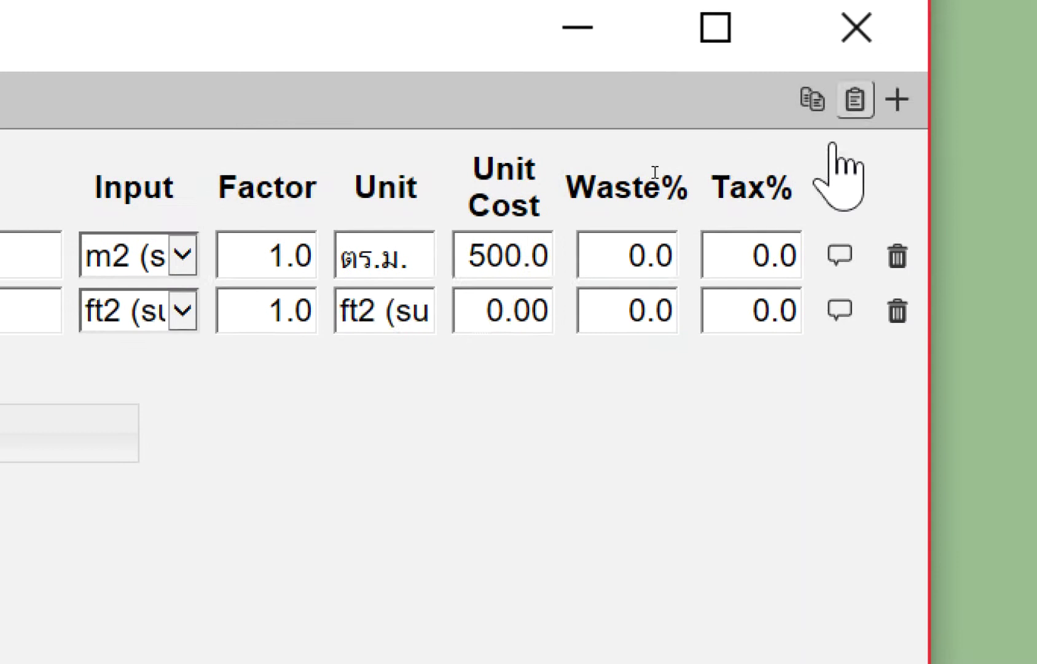
Step: Enter แค่แรงปูกระเบื้อง as the second cost line's description
left_click_drag(736, 267, 575, 255)
key("ctrl+c")
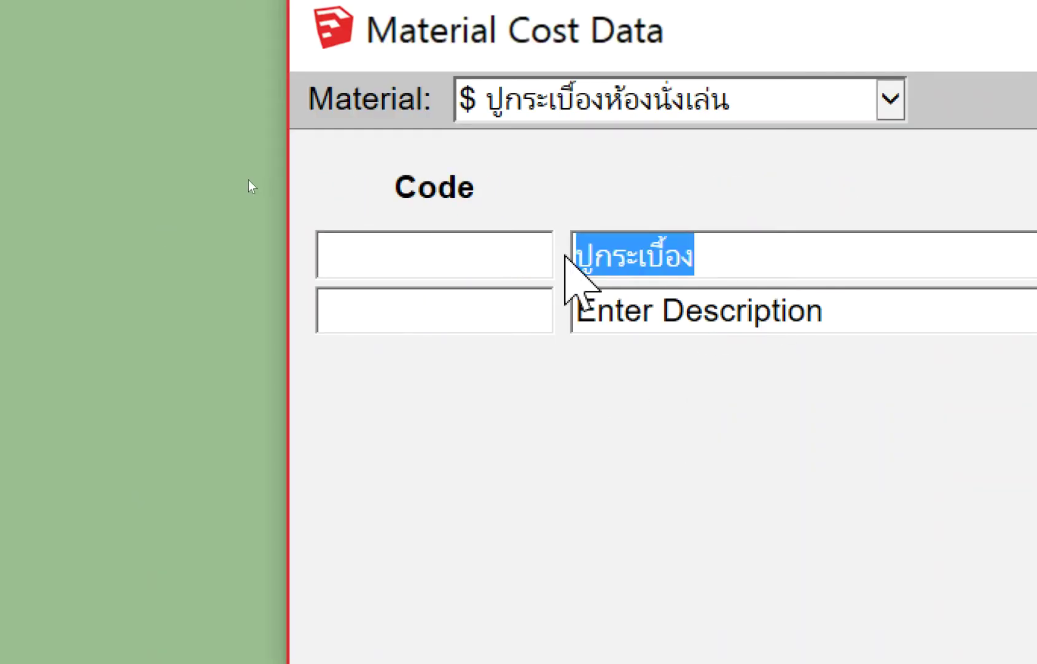
left_click(850, 307)
key("ctrl+v")
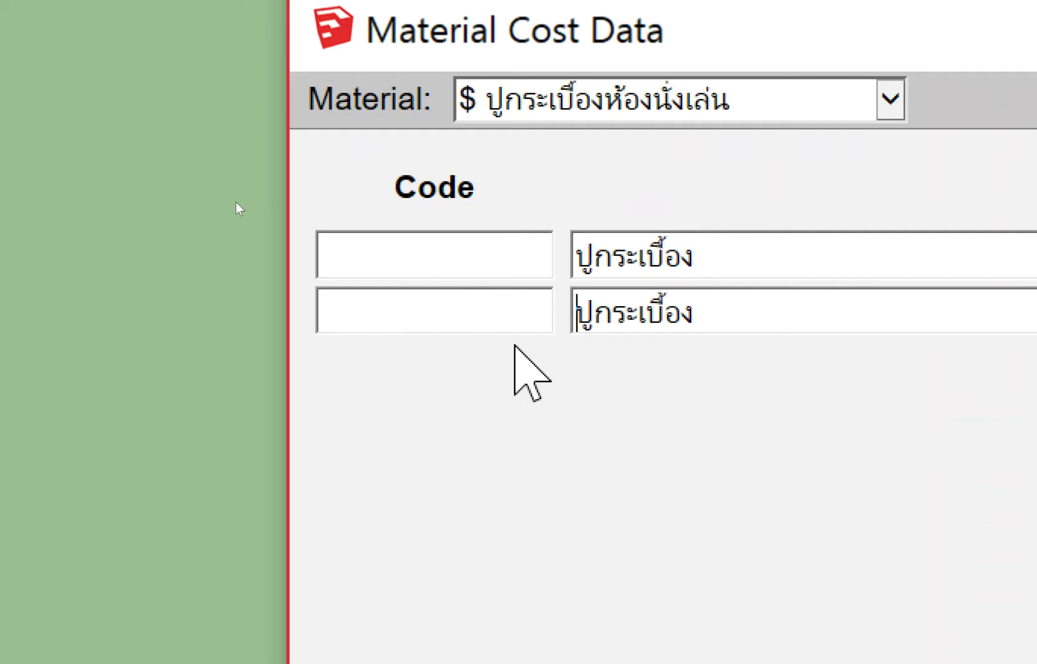
type("8jkc")
key("BackSpace")
key("BackSpace")
key("BackSpace")
key("BackSpace")
type("แค่าง")
key("BackSpace")
key("BackSpace")
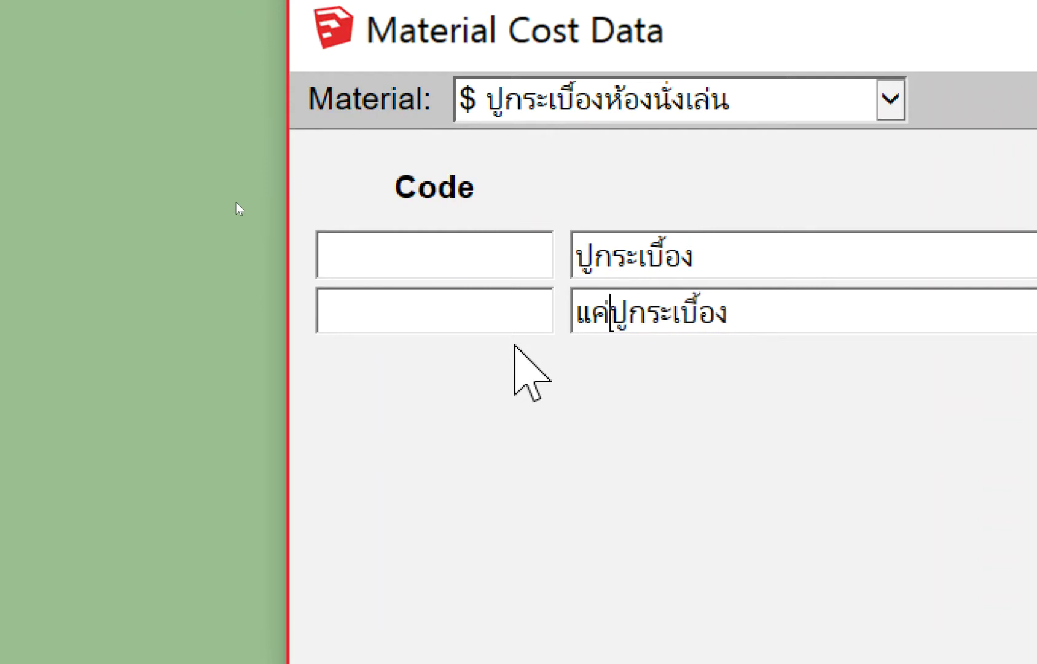
type("แรง")
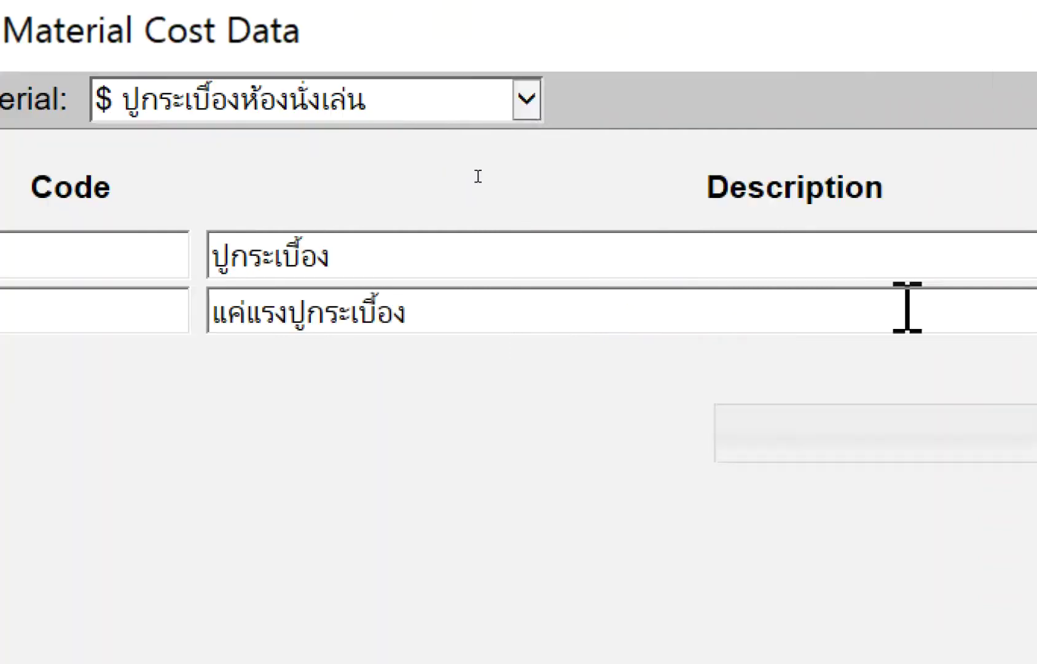
Step: Set the second line's Input to m2 and its Unit to ตร.ม
left_click(590, 314)
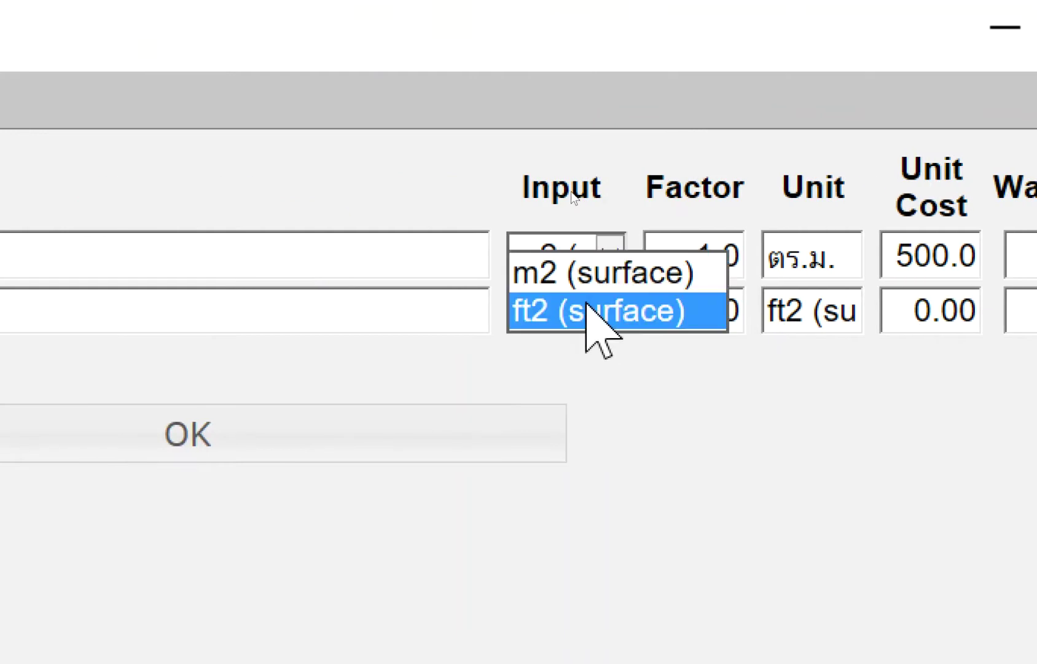
left_click(588, 275)
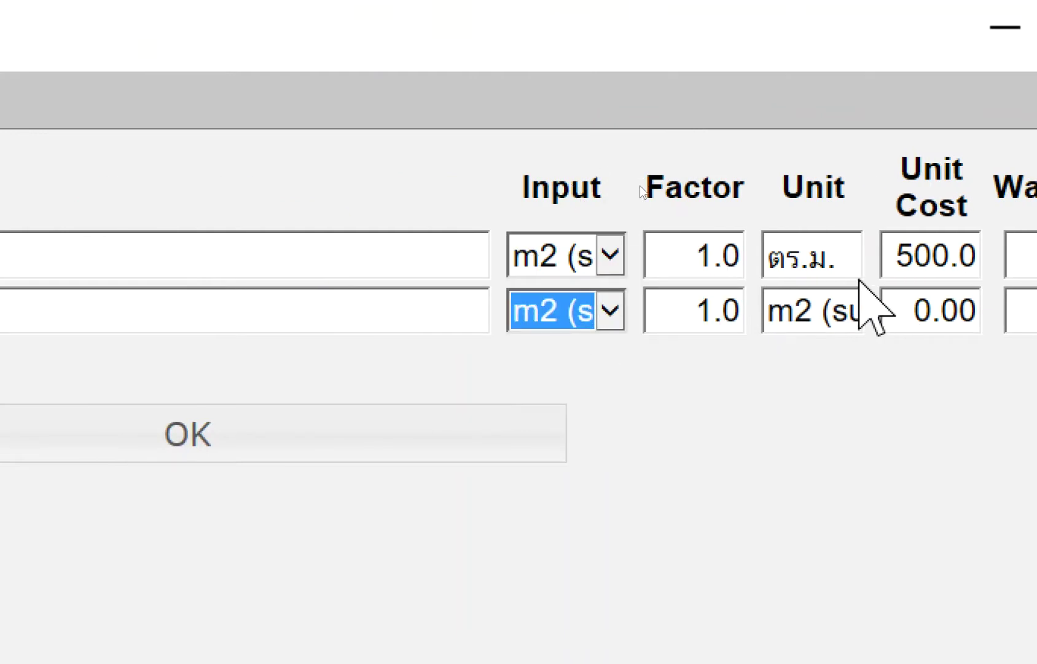
left_click(837, 255)
double_click(837, 255)
left_click(837, 255)
left_click_drag(838, 255, 713, 256)
key("ctrl+c")
mouse_move(769, 311)
left_mouse_down()
mouse_move(814, 324)
mouse_move(880, 295)
left_mouse_up()
key("ctrl+v")
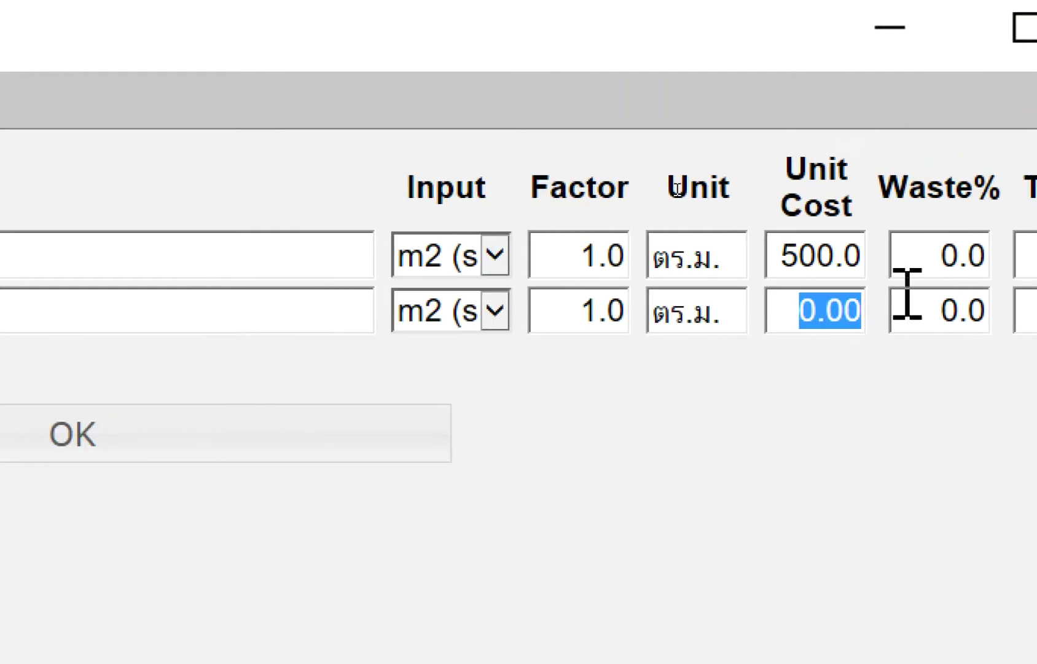
Step: Give the second line a Unit Cost of 180 and confirm the cost data
key("BackSpace")
key("grave")
type("150")
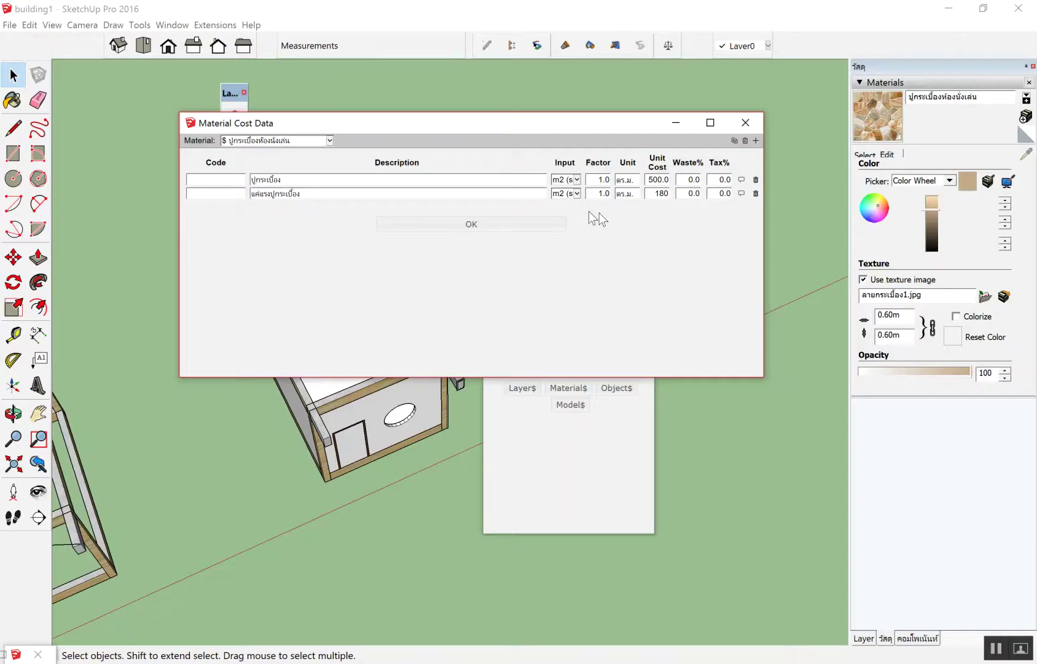
left_click(515, 226)
scroll(255, 355, "down", 1)
scroll(255, 354, "down", 1)
scroll(255, 354, "down", 1)
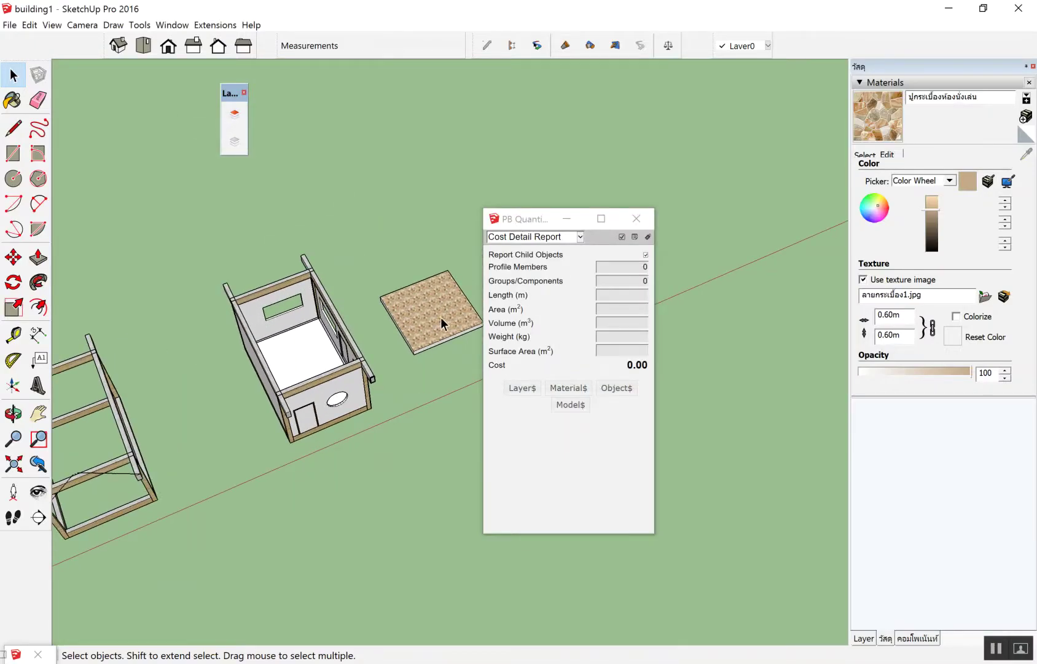
middle_click_drag(467, 305, 398, 297)
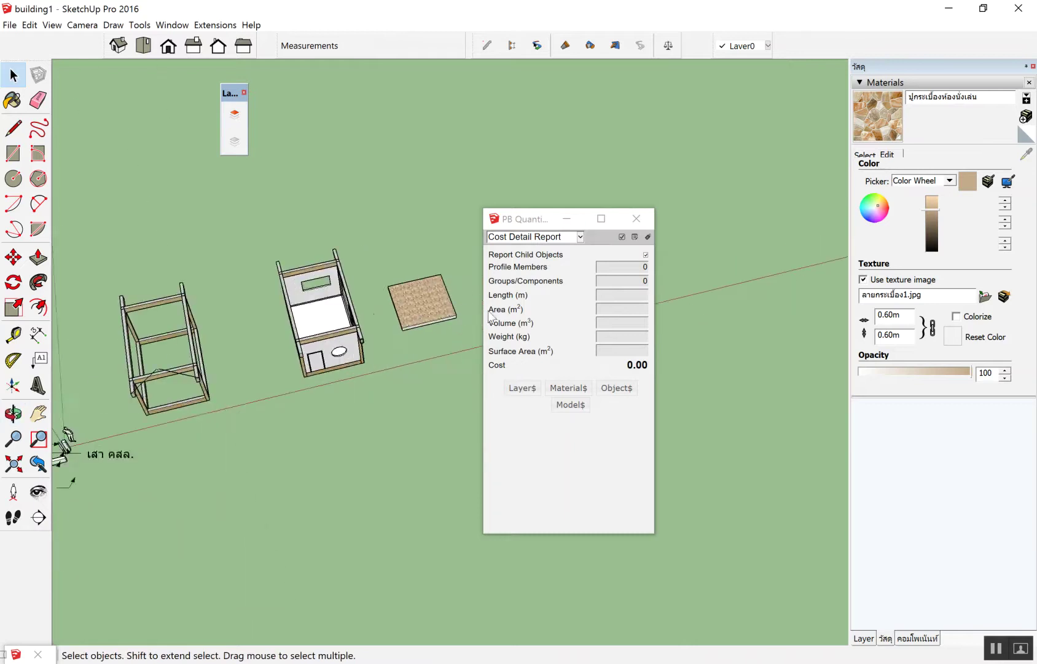
scroll(405, 370, "down", 2)
scroll(406, 307, "up", 1)
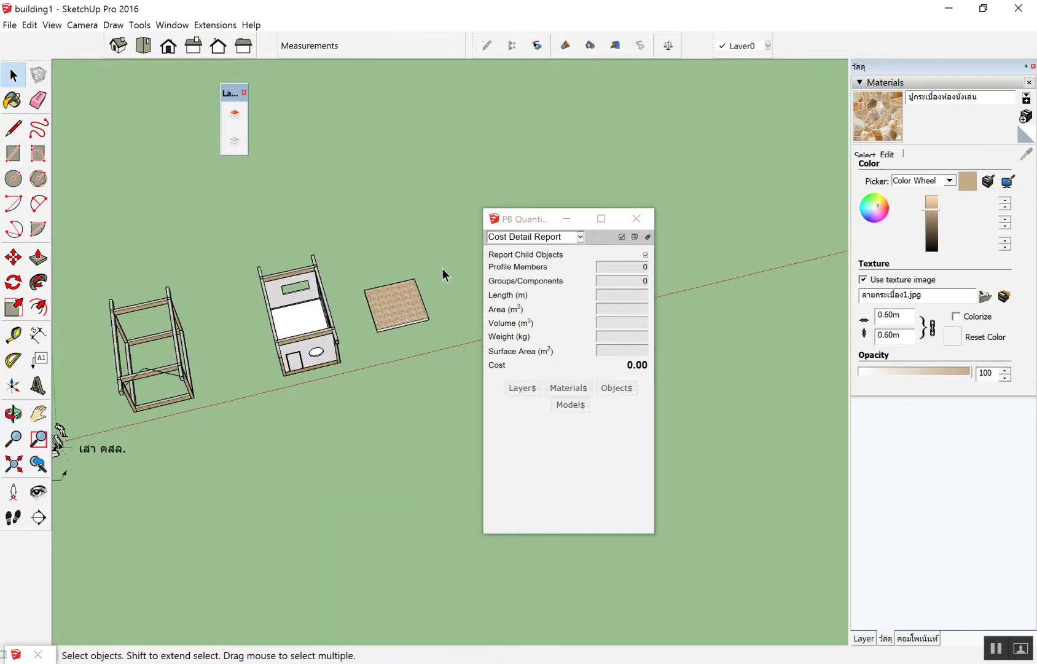
scroll(438, 292, "up", 3)
scroll(438, 292, "down", 2)
mouse_move(284, 301)
middle_mouse_down()
mouse_move(317, 364)
mouse_move(278, 231)
middle_mouse_up()
scroll(462, 305, "down", 2)
mouse_move(462, 305)
middle_mouse_down()
mouse_move(210, 319)
mouse_move(343, 433)
middle_mouse_up()
scroll(211, 319, "up", 2)
scroll(211, 320, "up", 2)
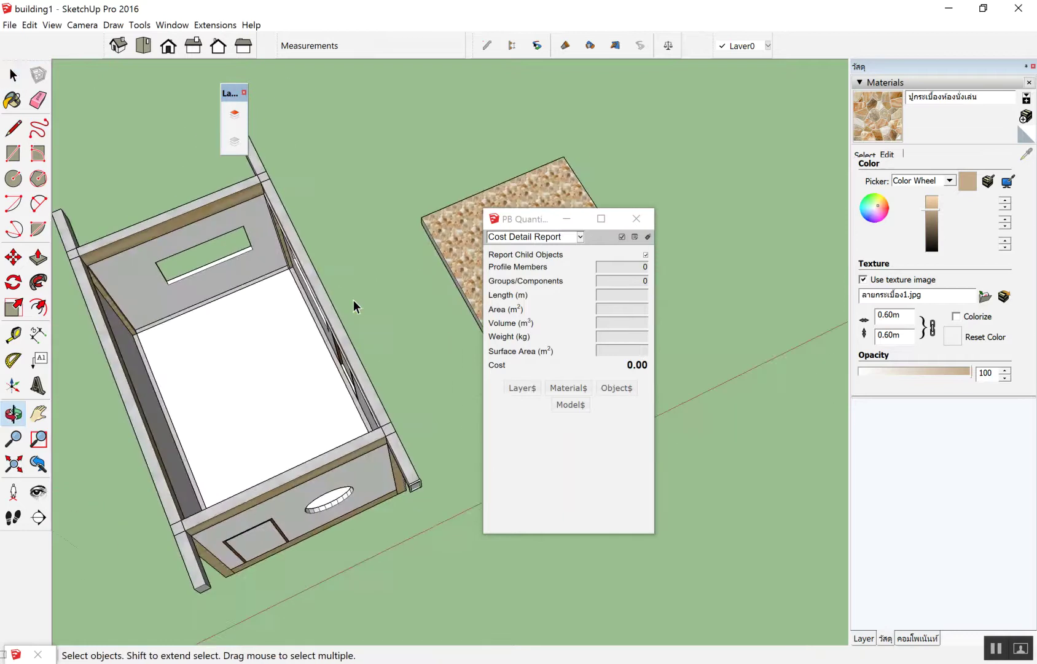
scroll(342, 366, "down", 3)
middle_click_drag(125, 266, 285, 257)
scroll(416, 240, "up", 2)
scroll(399, 234, "up", 2)
mouse_move(386, 228)
middle_mouse_down()
mouse_move(354, 217)
mouse_move(206, 304)
mouse_move(255, 229)
middle_mouse_up()
Step: Draw a 1 m by 1 m square rectangle on the ground
scroll(250, 243, "up", 2)
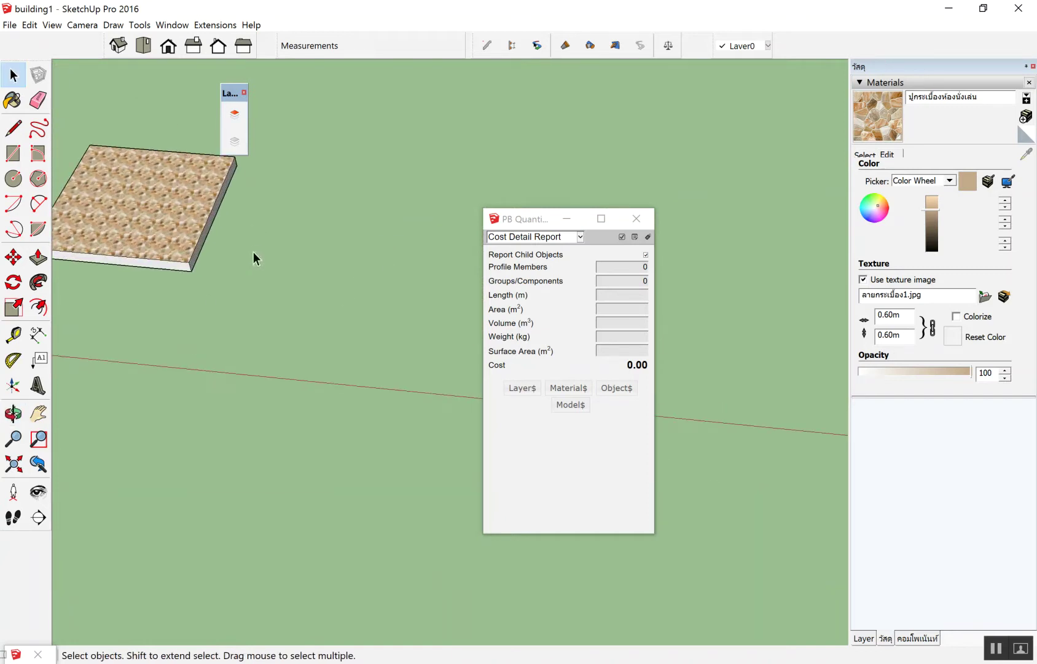
key("r")
left_click(264, 302)
left_click(413, 202)
type("1,1")
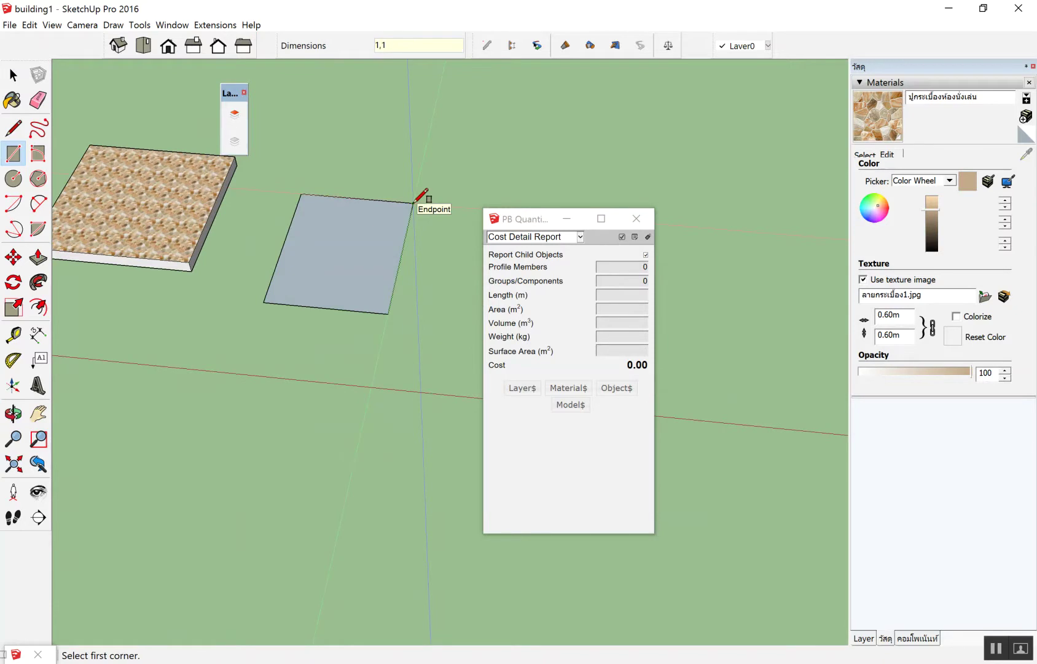
key("Return")
key("space")
Step: Group the square face and paint it with the stone tile material
scroll(241, 295, "up", 2)
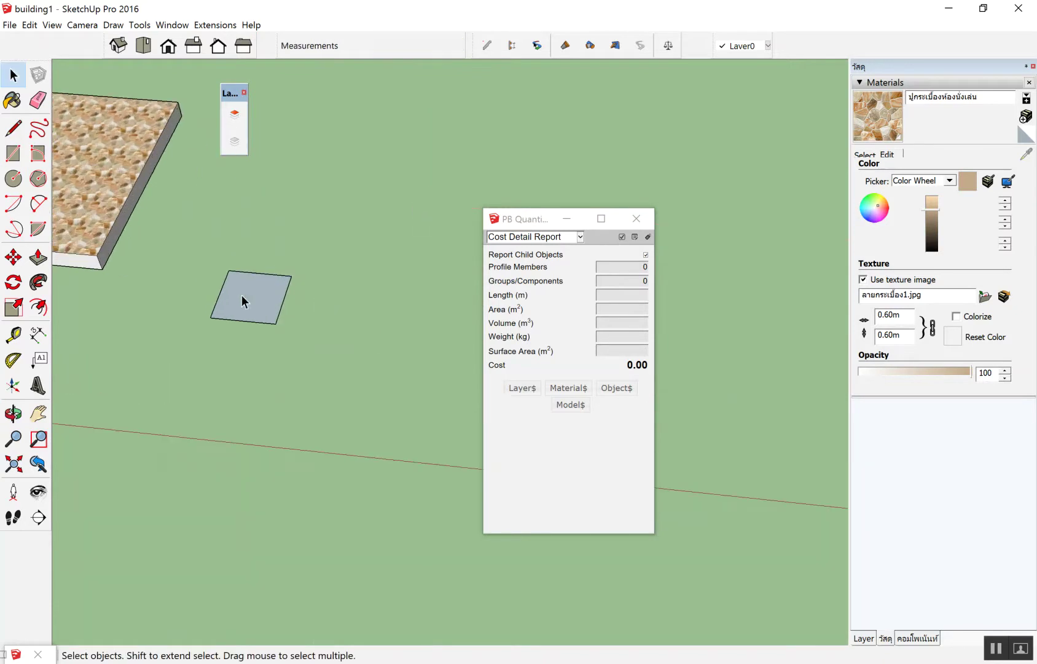
scroll(241, 295, "up", 1)
left_click_drag(170, 245, 371, 416)
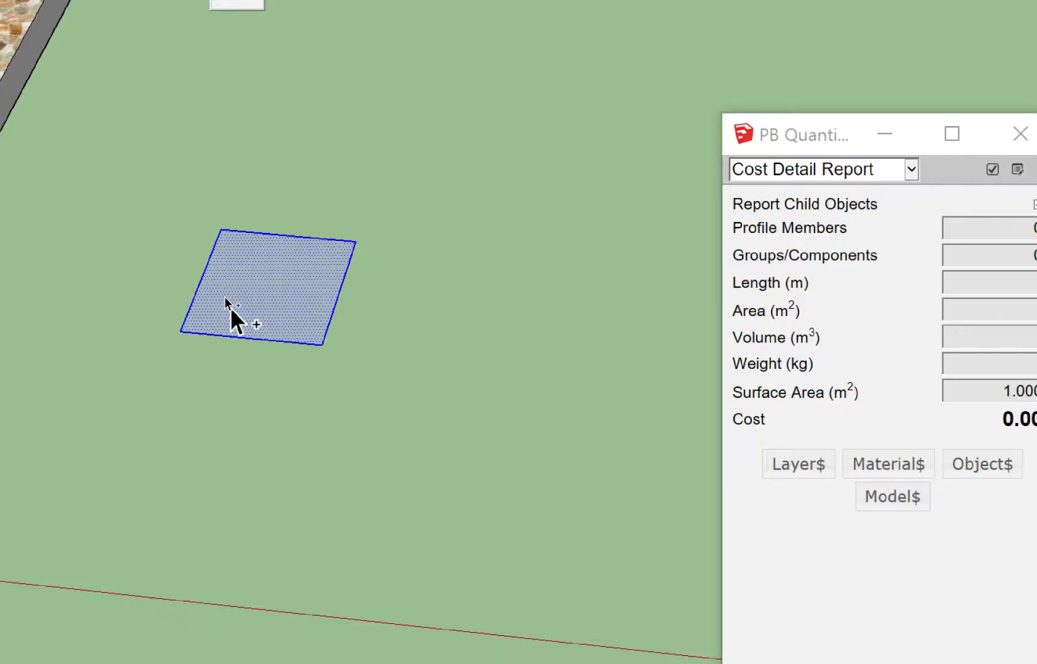
right_click(226, 288)
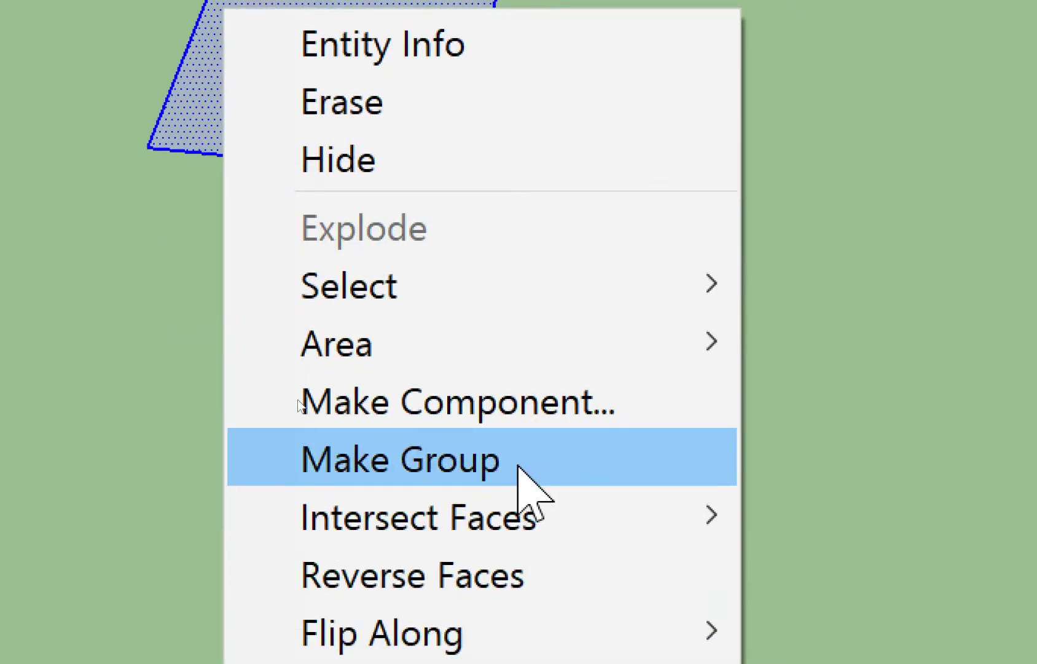
left_click(518, 465)
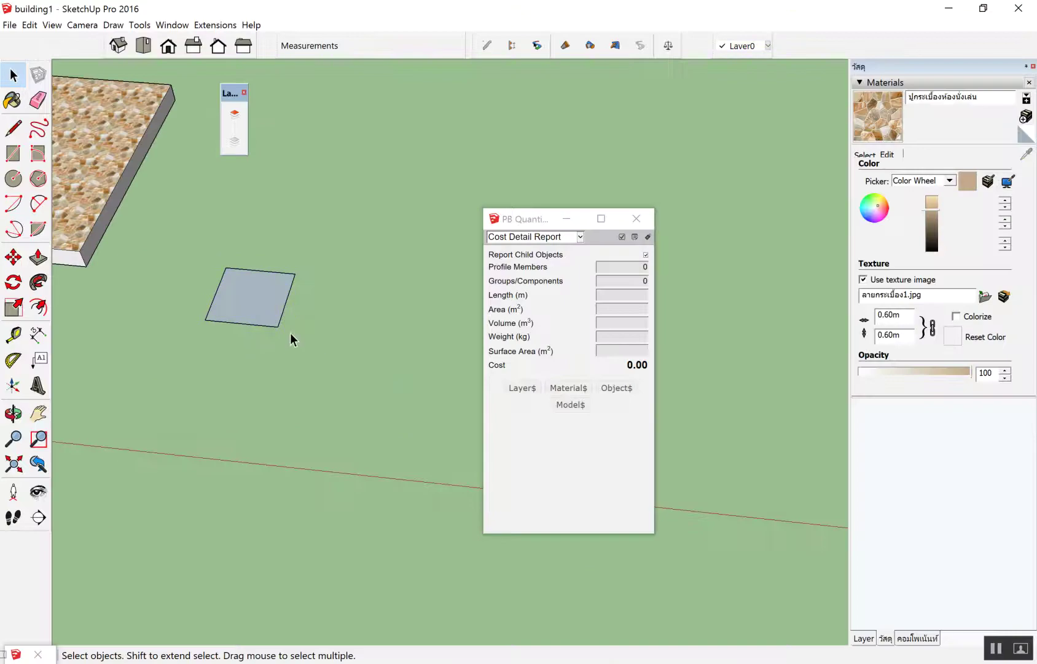
left_click(869, 130)
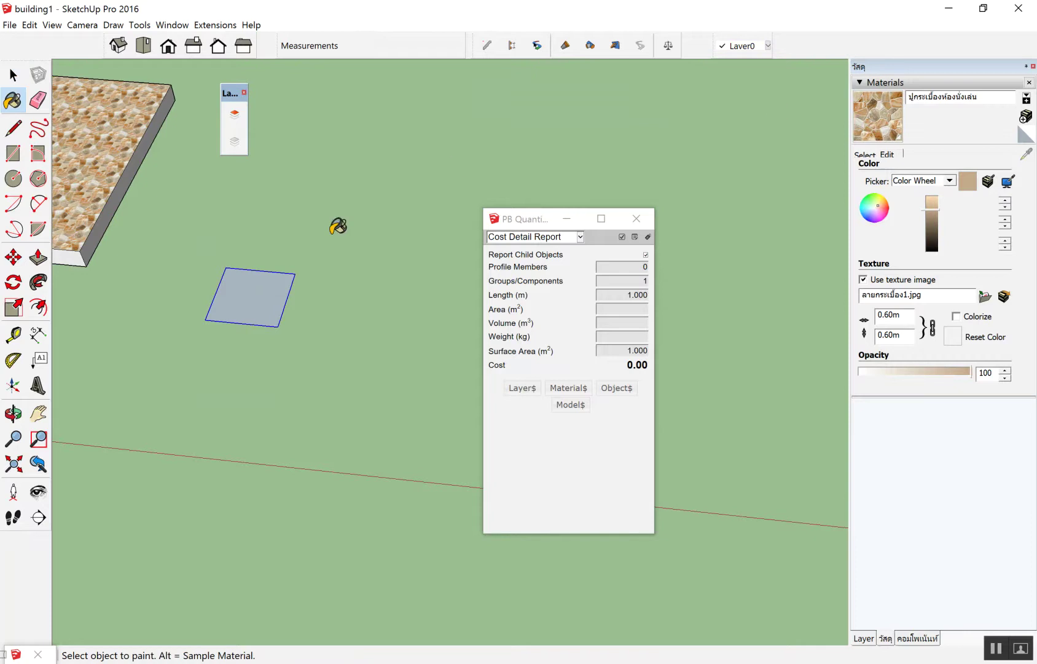
left_click(269, 281)
key("space")
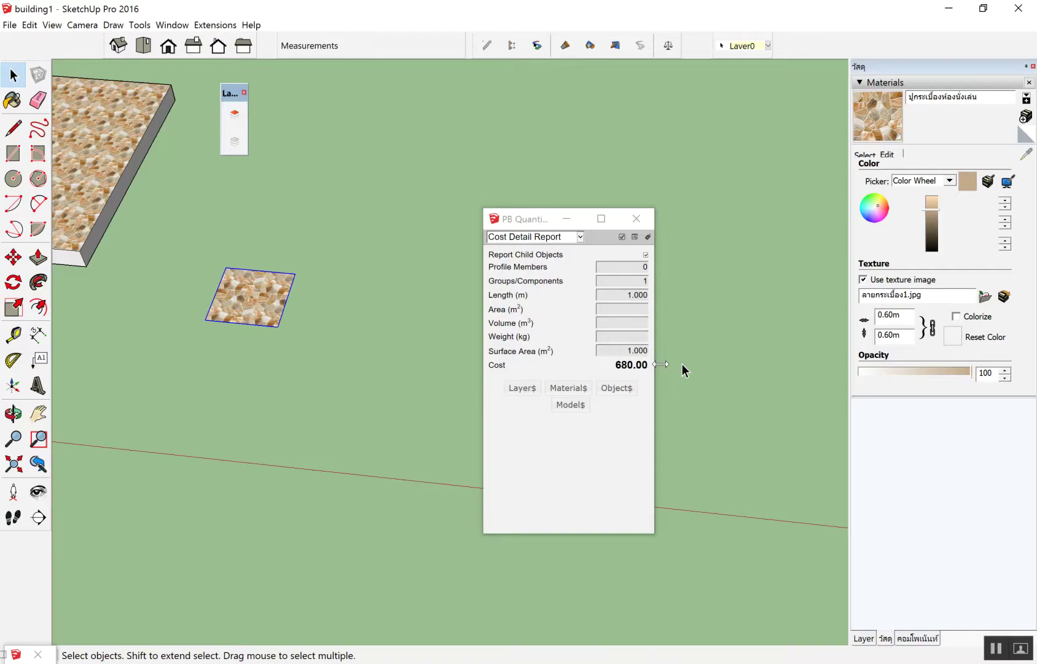
Step: Orbit and zoom to look down into the house box beside the tile slabs
mouse_move(682, 369)
middle_mouse_down()
mouse_move(260, 328)
mouse_move(550, 376)
middle_mouse_up()
scroll(172, 199, "down", 5)
middle_click_drag(354, 241, 341, 249)
scroll(177, 235, "up", 3)
scroll(177, 235, "up", 3)
middle_click_drag(177, 236, 298, 404)
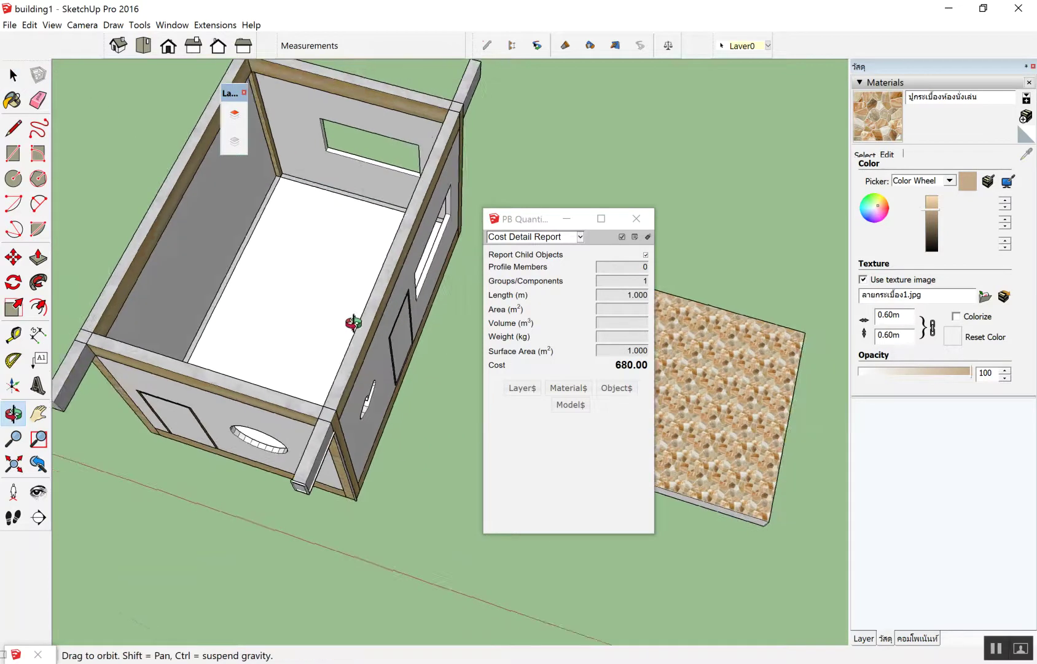
mouse_move(297, 405)
middle_mouse_down()
mouse_move(424, 491)
mouse_move(341, 415)
middle_mouse_up()
scroll(185, 285, "up", 2)
scroll(109, 222, "up", 3)
scroll(106, 222, "up", 2)
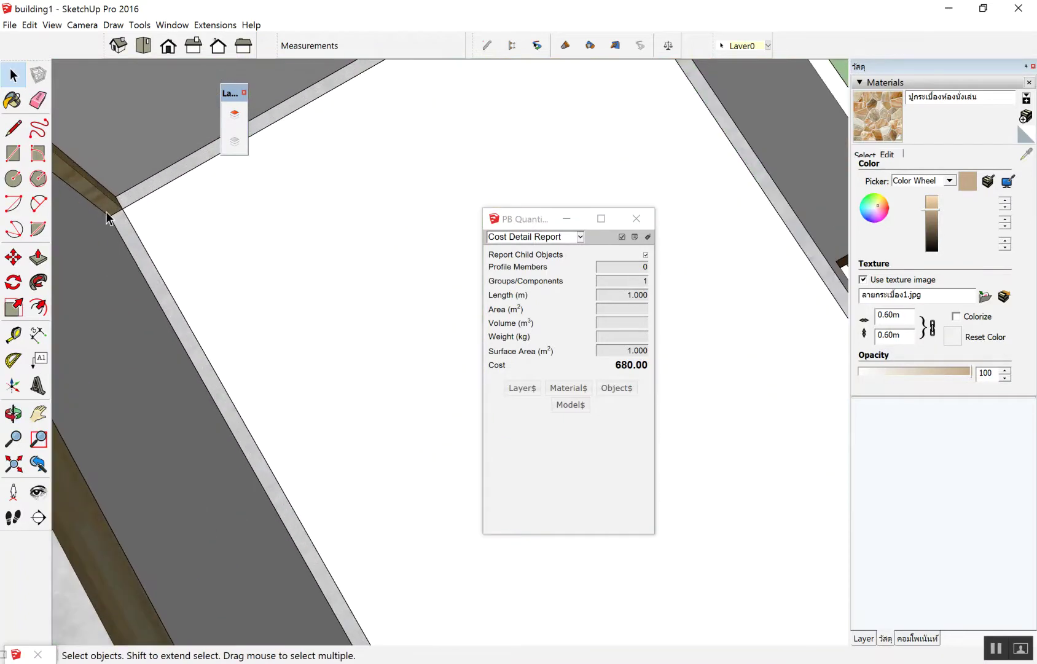
scroll(107, 215, "down", 2)
Step: Start a line at a wall corner, inspect around it, then cancel back to selection
key("l")
scroll(108, 213, "up", 2)
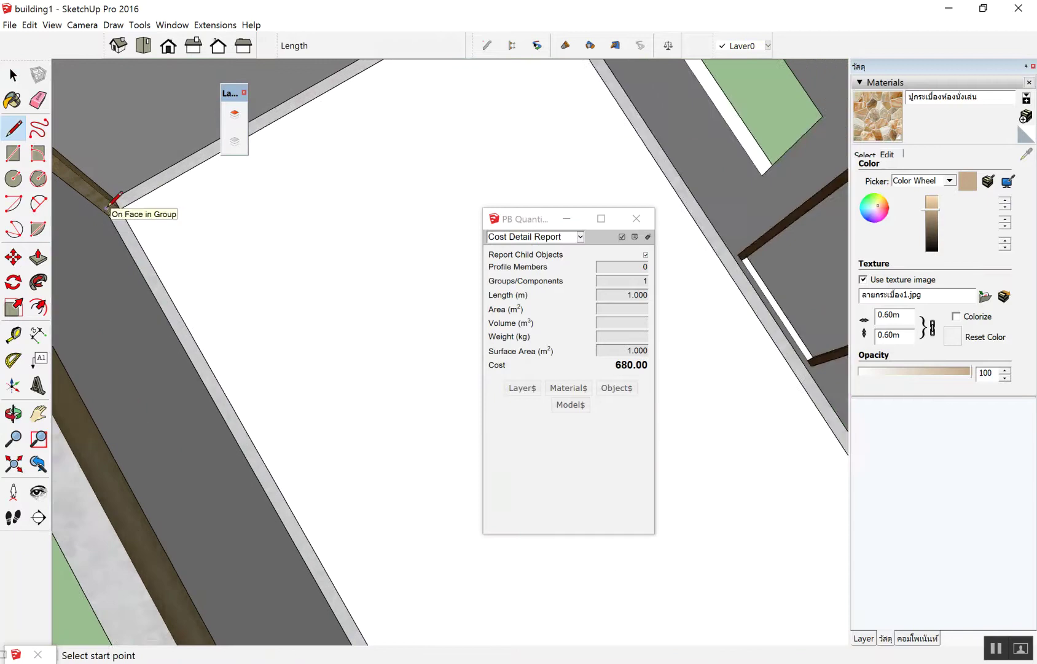
scroll(109, 213, "up", 2)
left_click(109, 215)
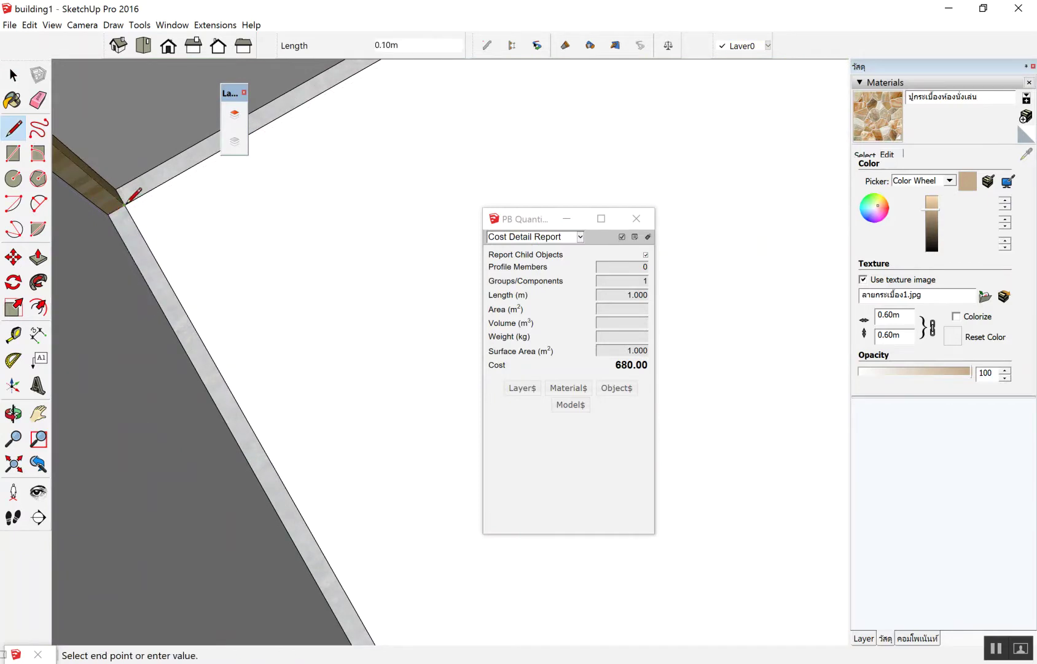
scroll(117, 188, "down", 2)
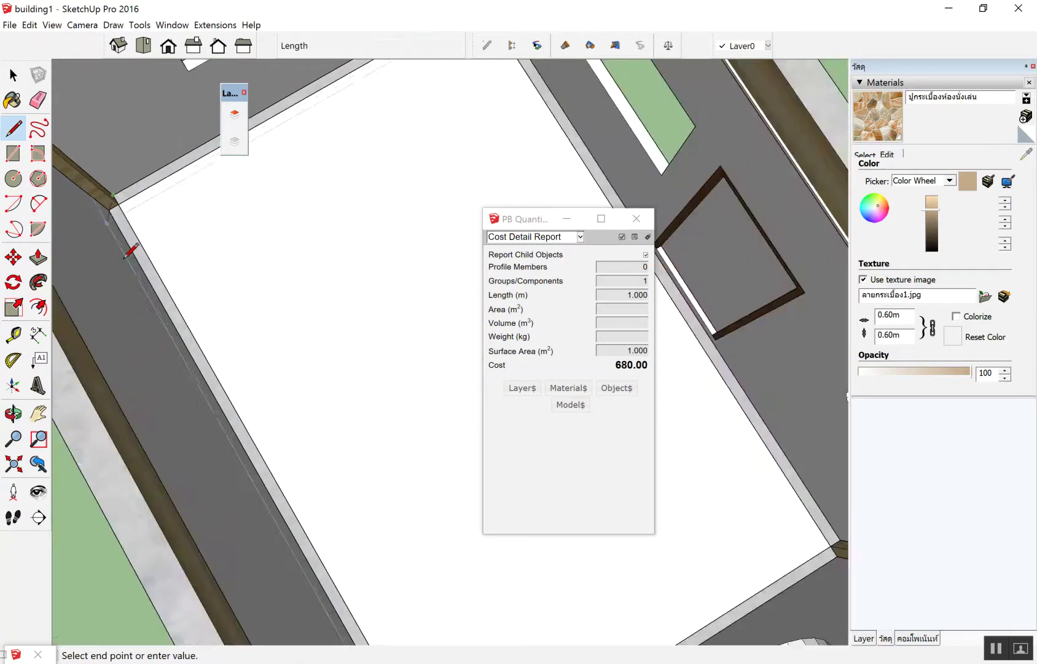
scroll(123, 203, "down", 3)
scroll(157, 274, "up", 2)
mouse_move(157, 273)
middle_mouse_down()
mouse_move(313, 214)
mouse_move(232, 294)
middle_mouse_up()
scroll(209, 261, "up", 3)
scroll(172, 332, "up", 2)
scroll(204, 343, "down", 1)
scroll(204, 344, "down", 1)
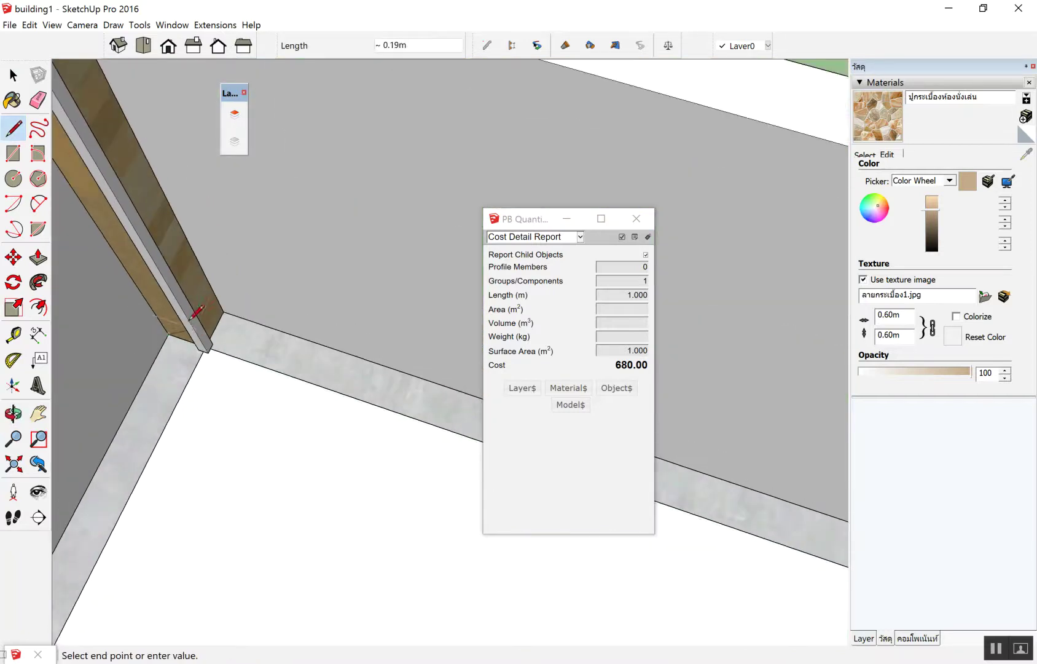
key("space")
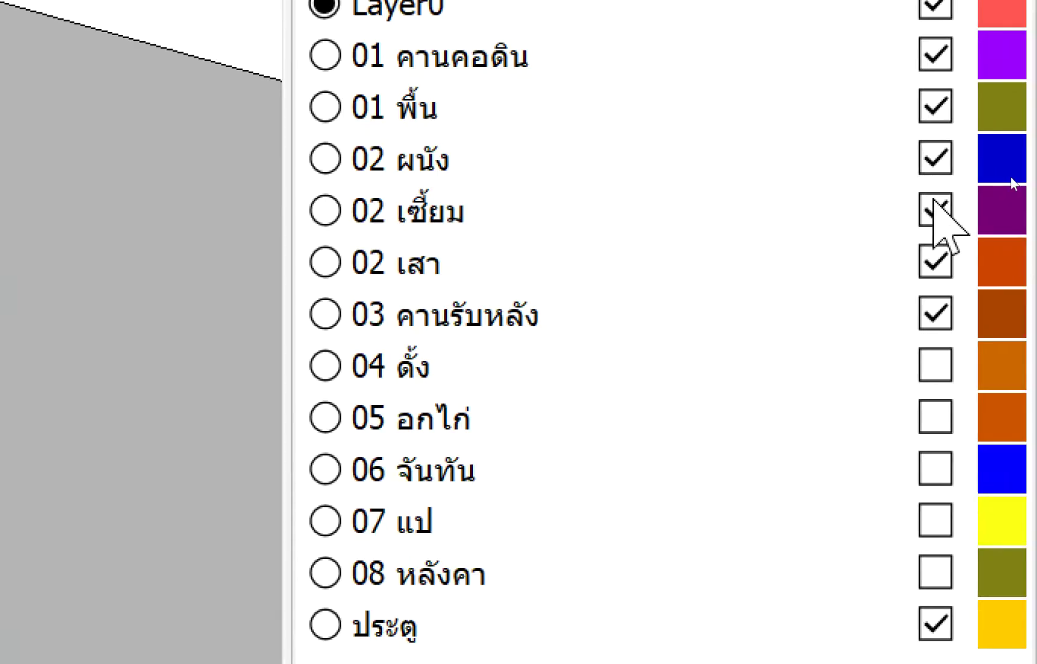
Step: Hide the 02 เซี้ยม layer and orbit down to the room's left inner wall corner
left_click(937, 210)
left_click(937, 211)
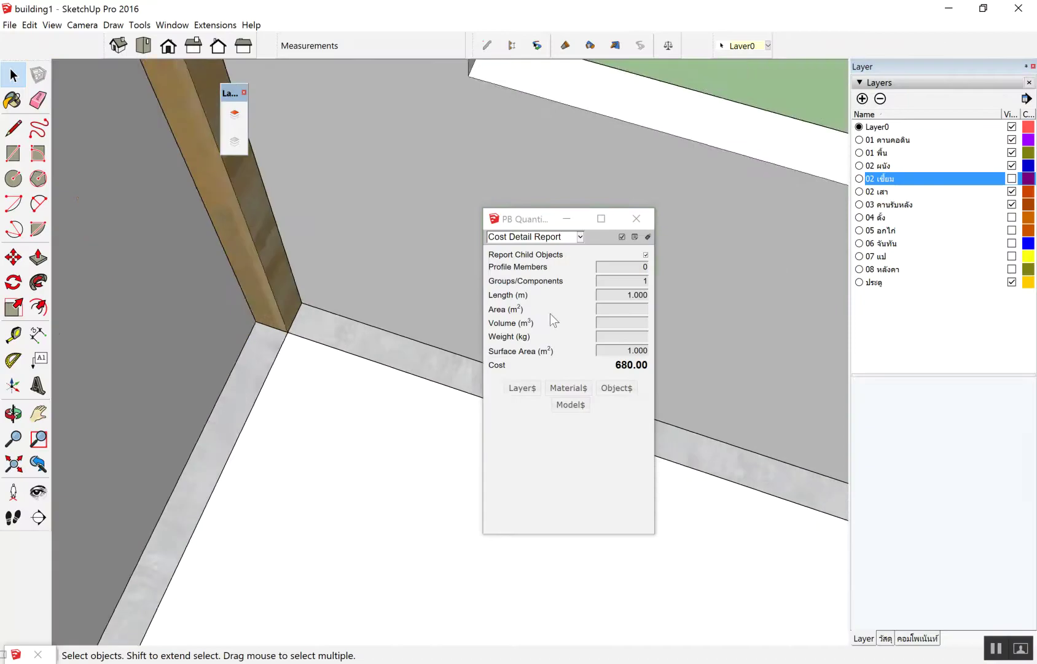
scroll(206, 404, "down", 3)
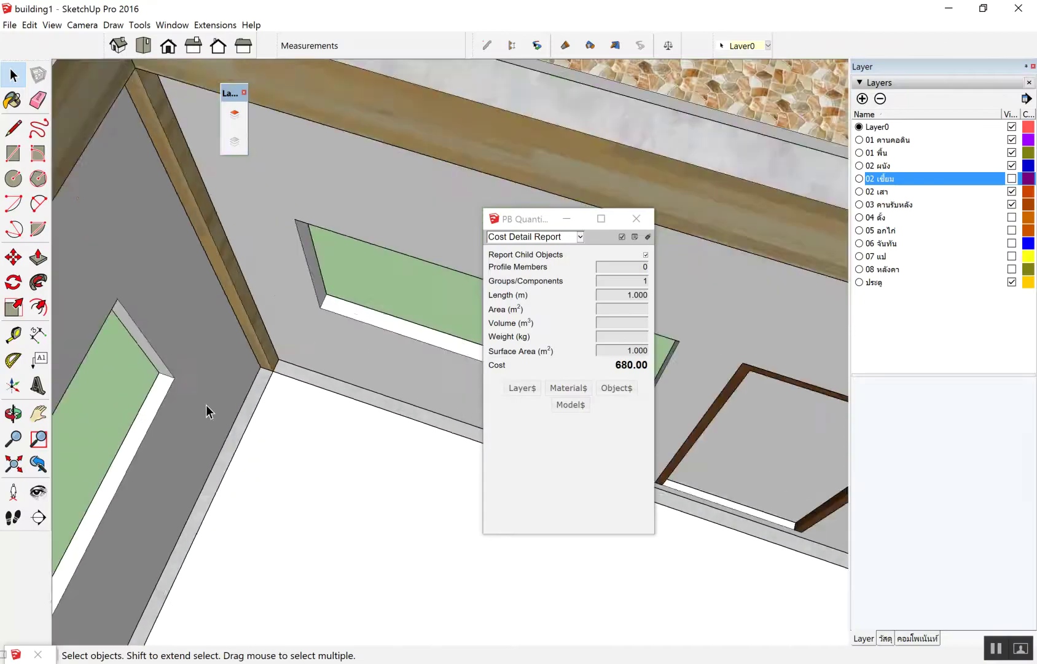
scroll(299, 441, "down", 3)
scroll(300, 440, "down", 3)
middle_click_drag(297, 541, 195, 491)
scroll(193, 374, "up", 5)
middle_click_drag(194, 374, 160, 362)
scroll(160, 361, "up", 2)
middle_click_drag(163, 283, 213, 234)
Step: Trace floor edges from the inner wall corner along the base of the walls
key("l")
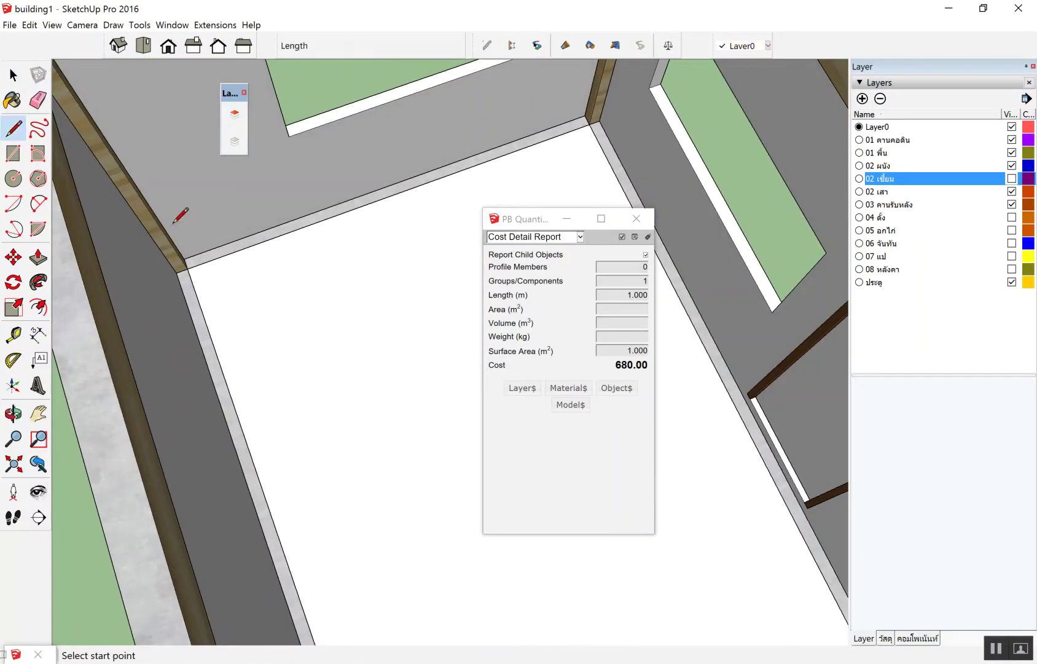
scroll(188, 249, "up", 2)
left_click(184, 263)
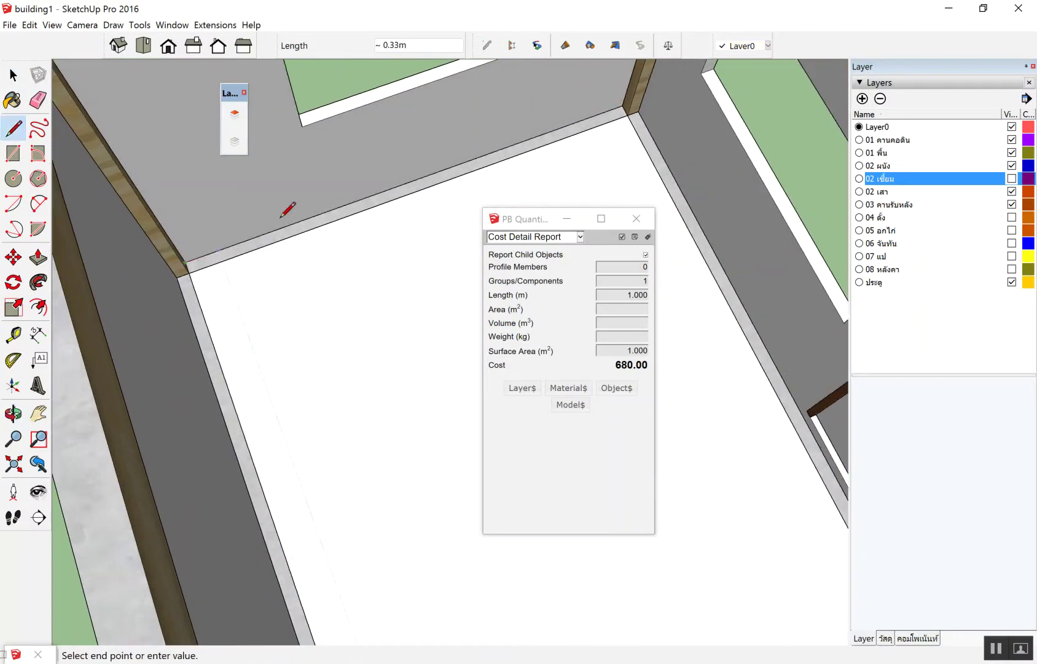
left_click(623, 106)
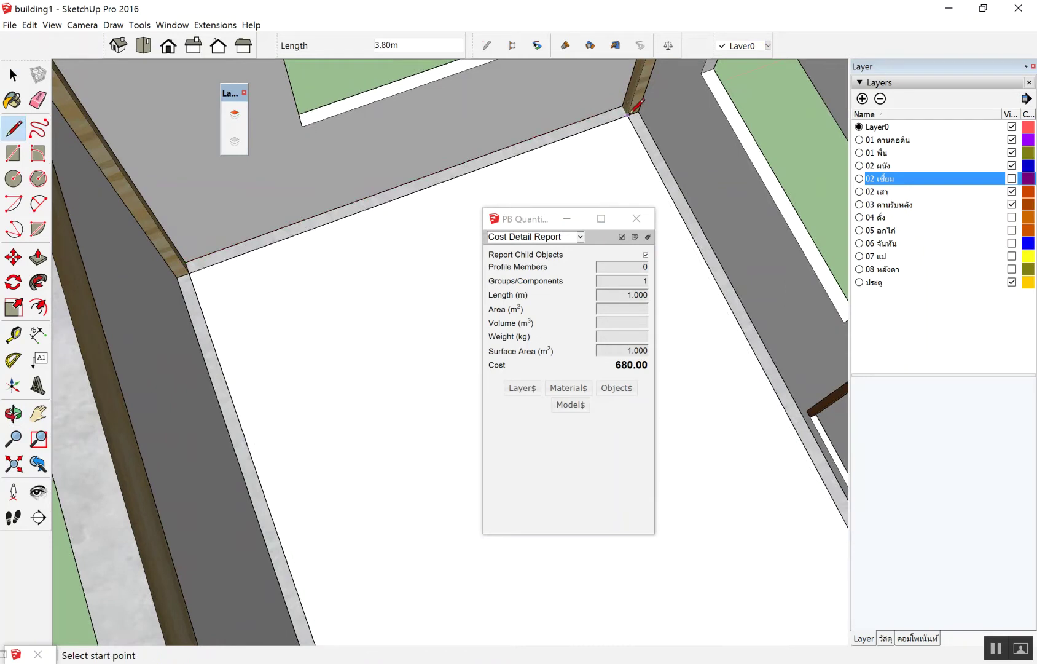
scroll(633, 117, "down", 3)
mouse_move(639, 120)
middle_mouse_down()
mouse_move(761, 279)
mouse_move(747, 184)
middle_mouse_up()
scroll(745, 222, "up", 3)
scroll(745, 223, "up", 2)
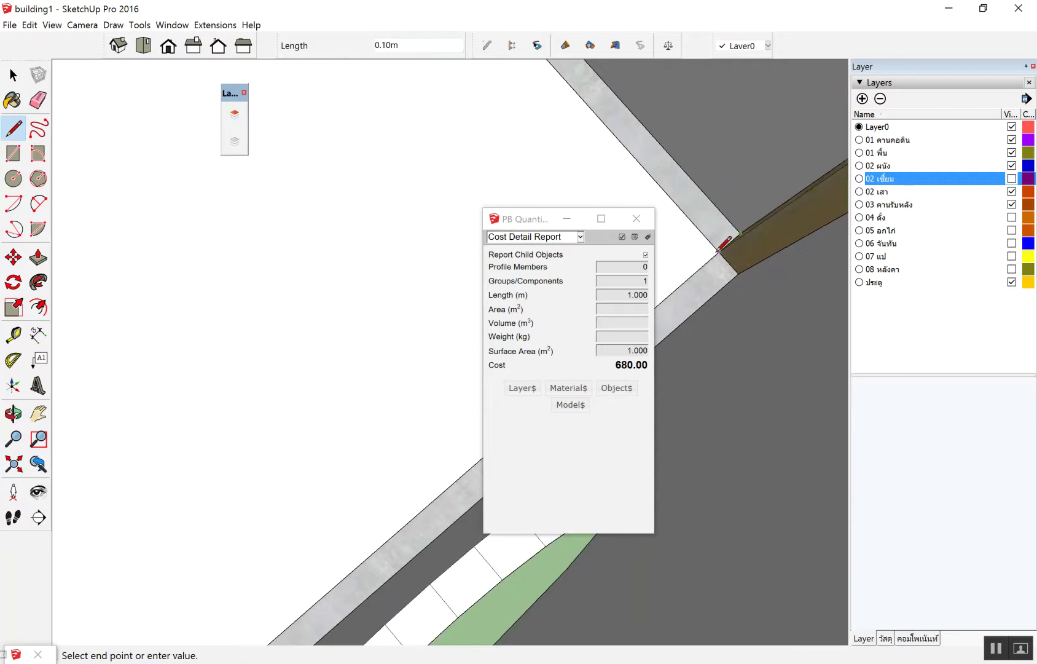
scroll(742, 254, "down", 3)
mouse_move(435, 315)
middle_mouse_down()
mouse_move(139, 530)
mouse_move(320, 504)
middle_mouse_up()
scroll(368, 535, "up", 2)
mouse_move(406, 558)
middle_mouse_down()
mouse_move(287, 611)
mouse_move(398, 511)
mouse_move(388, 240)
mouse_move(277, 258)
mouse_move(232, 178)
mouse_move(255, 202)
mouse_move(375, 116)
middle_mouse_up()
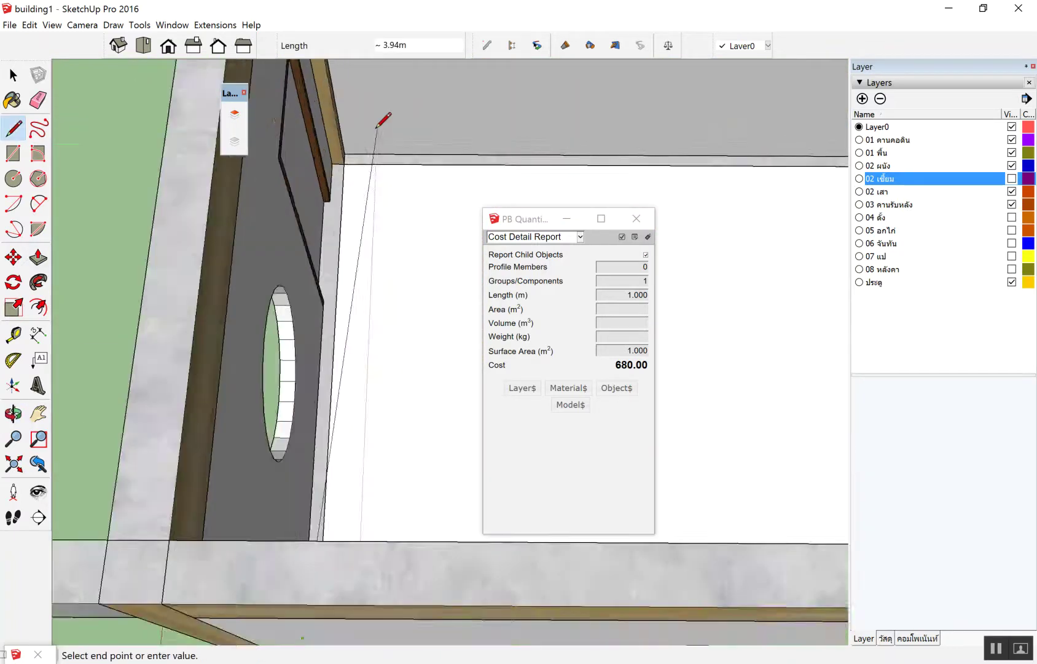
scroll(340, 167, "up", 3)
scroll(313, 174, "up", 2)
left_click(294, 186)
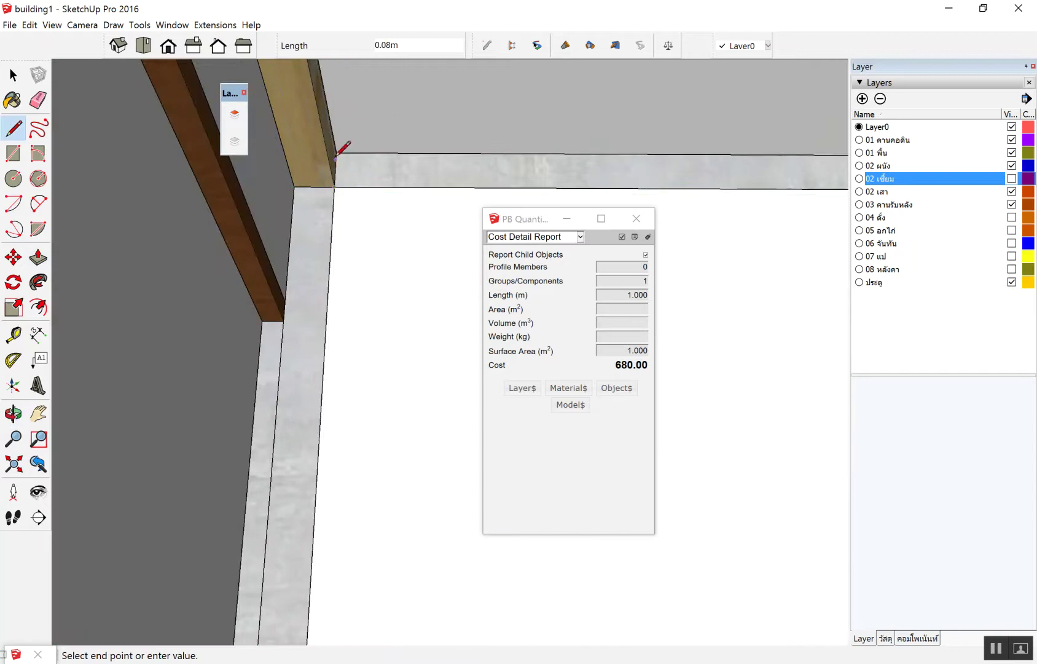
Step: Finish the floor edge at the far wall corner and stop drawing
scroll(337, 147, "down", 3)
scroll(313, 167, "down", 2)
mouse_move(313, 167)
middle_mouse_down()
mouse_move(440, 162)
mouse_move(672, 78)
mouse_move(672, 174)
middle_mouse_up()
scroll(706, 109, "up", 3)
scroll(702, 104, "up", 3)
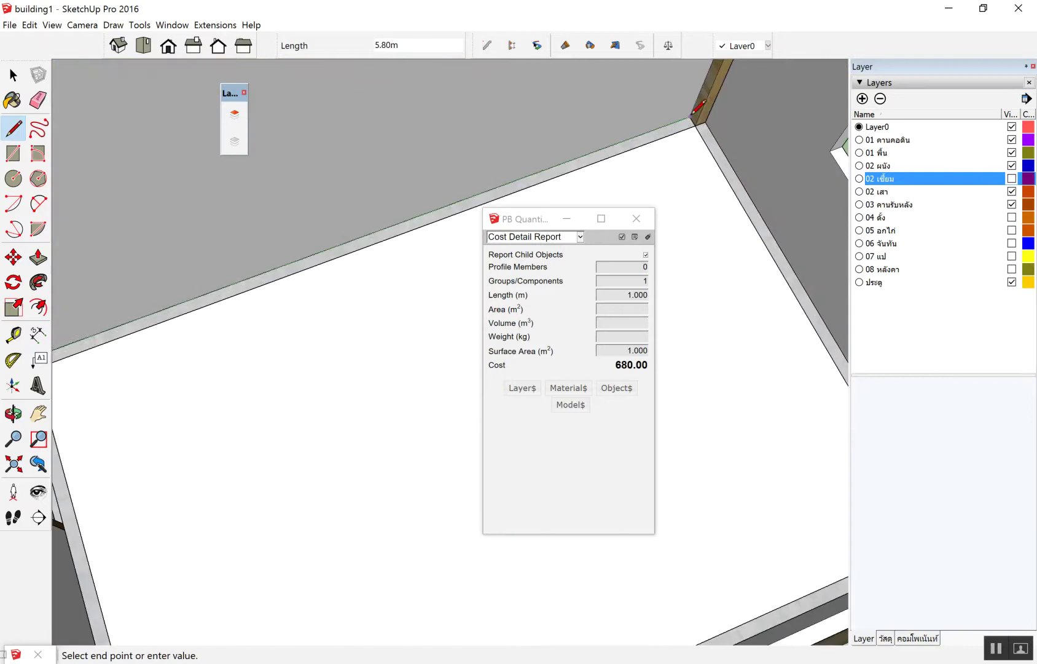
left_click(699, 121)
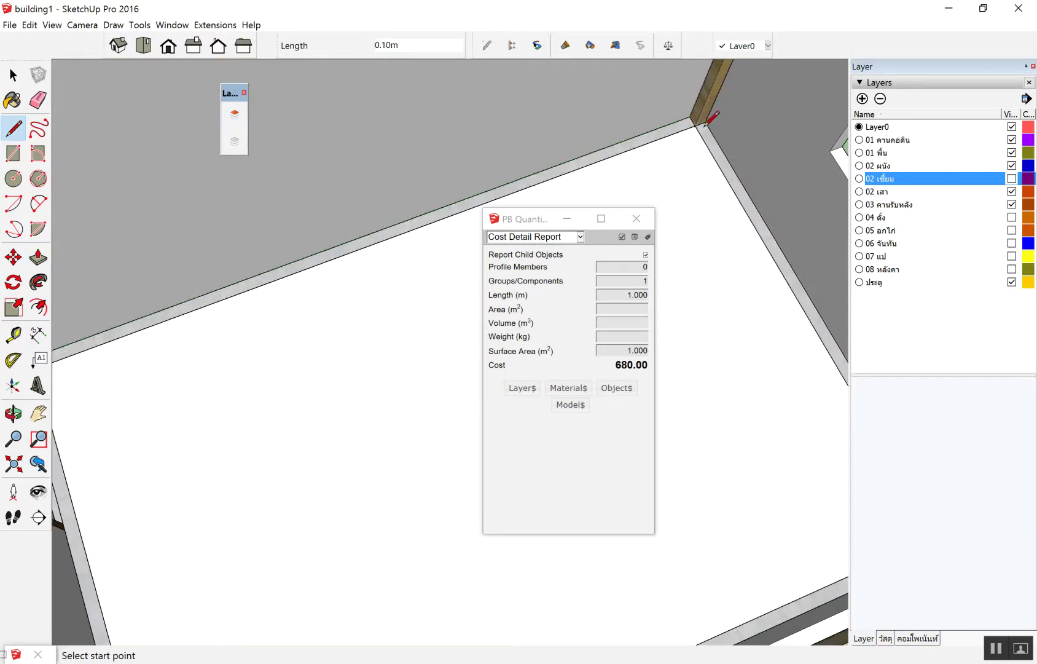
left_click(700, 122)
scroll(671, 161, "down", 3)
scroll(673, 158, "down", 2)
key("space")
Step: Select the floor to read its quantities, moving the report window aside
left_click(674, 161)
scroll(689, 149, "up", 3)
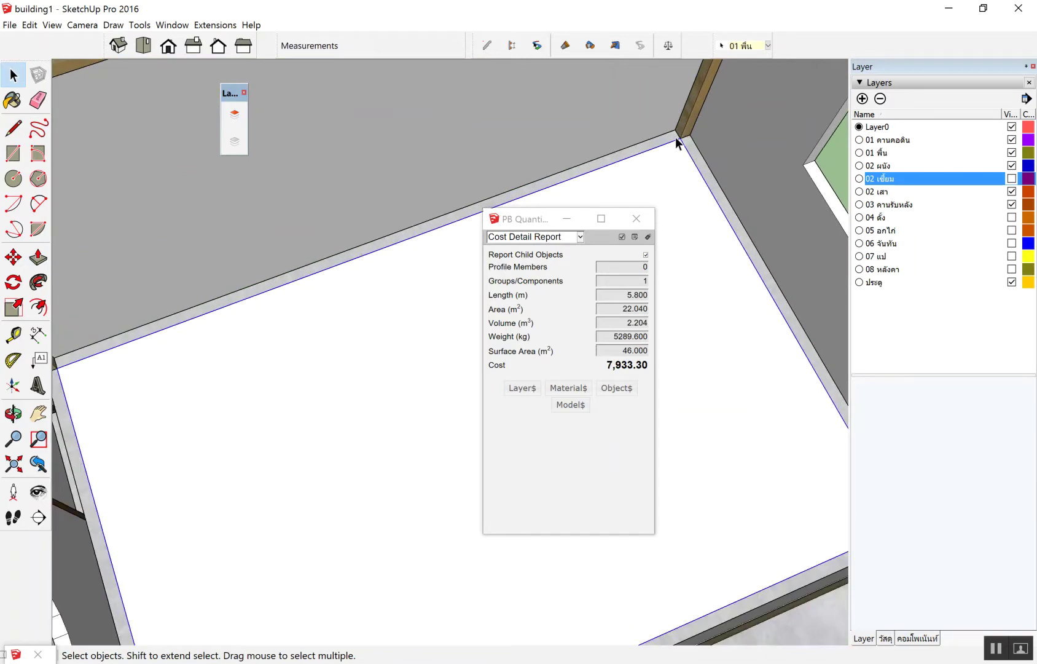
scroll(674, 147, "down", 5)
scroll(367, 270, "down", 2)
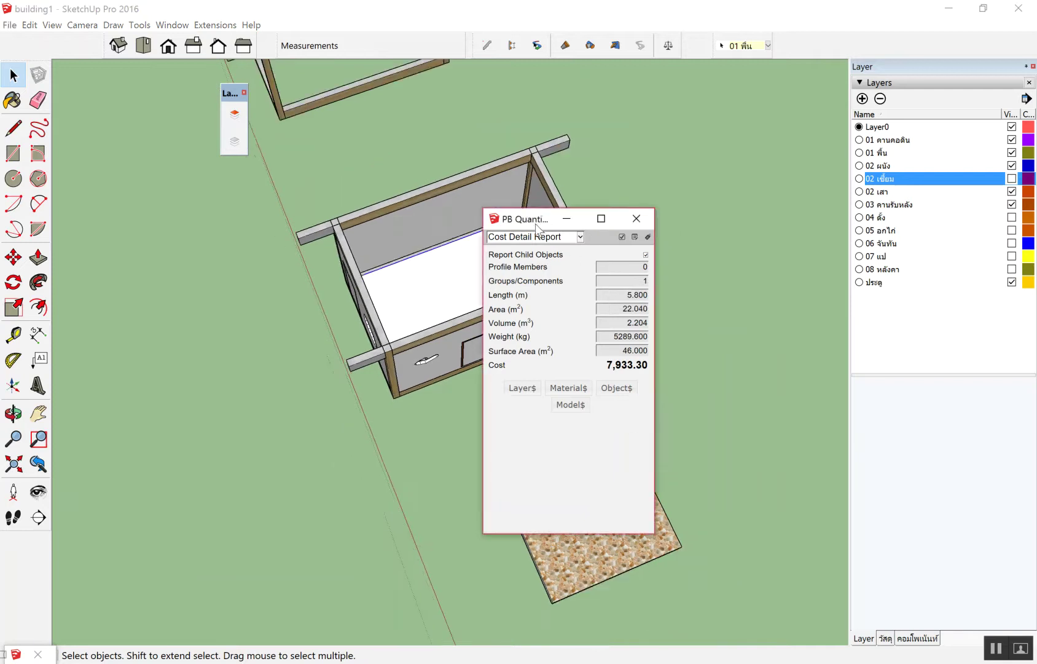
left_click_drag(535, 220, 223, 164)
scroll(521, 281, "up", 2)
middle_click_drag(521, 275, 522, 255)
scroll(416, 216, "up", 2)
scroll(486, 248, "down", 2)
scroll(486, 249, "up", 2)
scroll(475, 262, "down", 2)
scroll(504, 255, "down", 3)
scroll(415, 301, "up", 3)
mouse_move(678, 334)
middle_mouse_down()
mouse_move(415, 301)
mouse_move(521, 313)
middle_mouse_up()
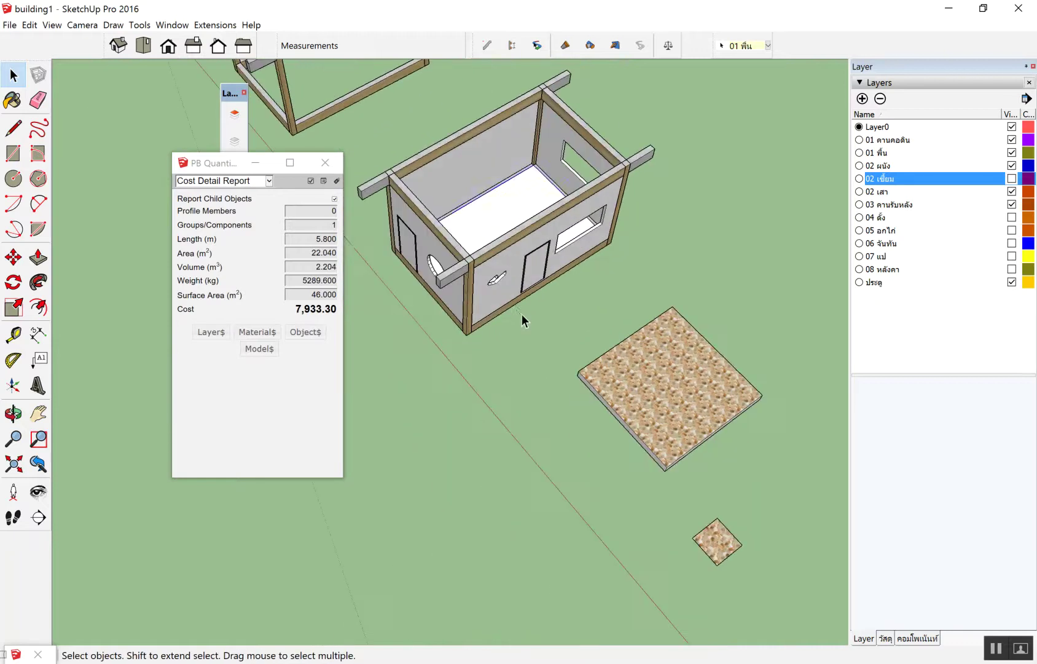
Step: Clear the floor selection and orbit toward the timber column frame
left_click(522, 313)
scroll(521, 314, "down", 3)
scroll(460, 208, "up", 3)
scroll(459, 209, "down", 3)
middle_click_drag(498, 185, 347, 190)
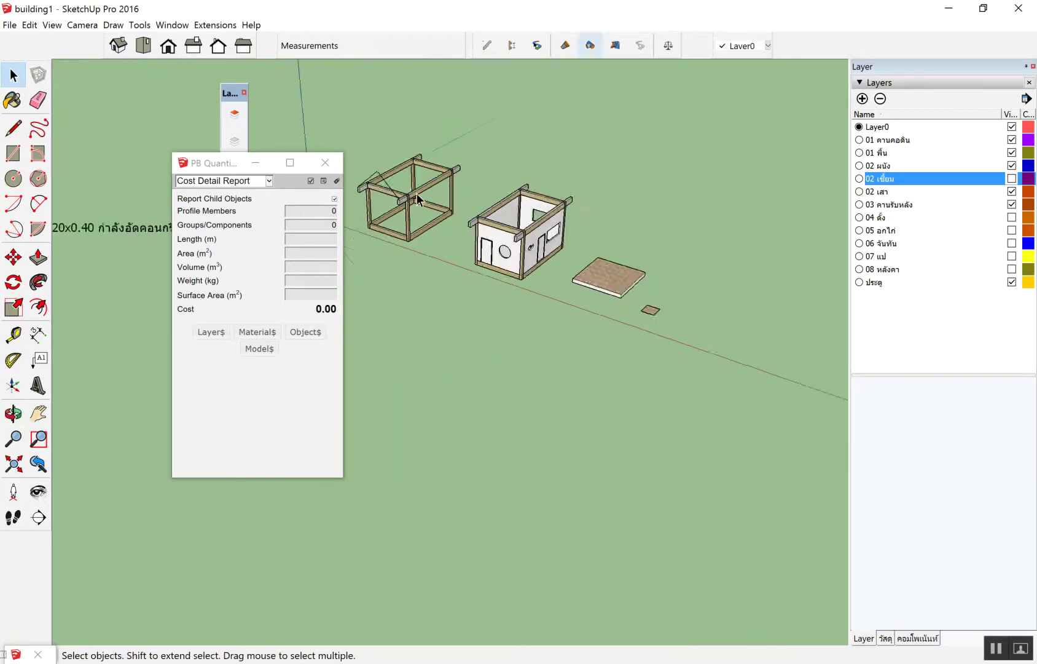
scroll(403, 238, "down", 3)
scroll(492, 230, "up", 3)
middle_click_drag(521, 220, 595, 215)
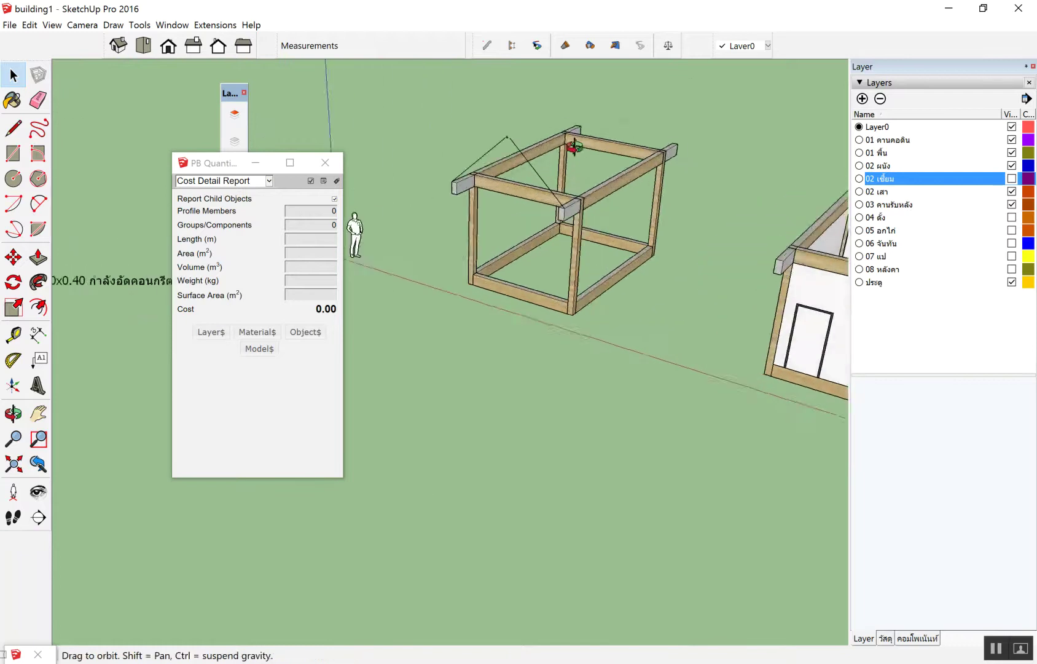
scroll(695, 232, "up", 2)
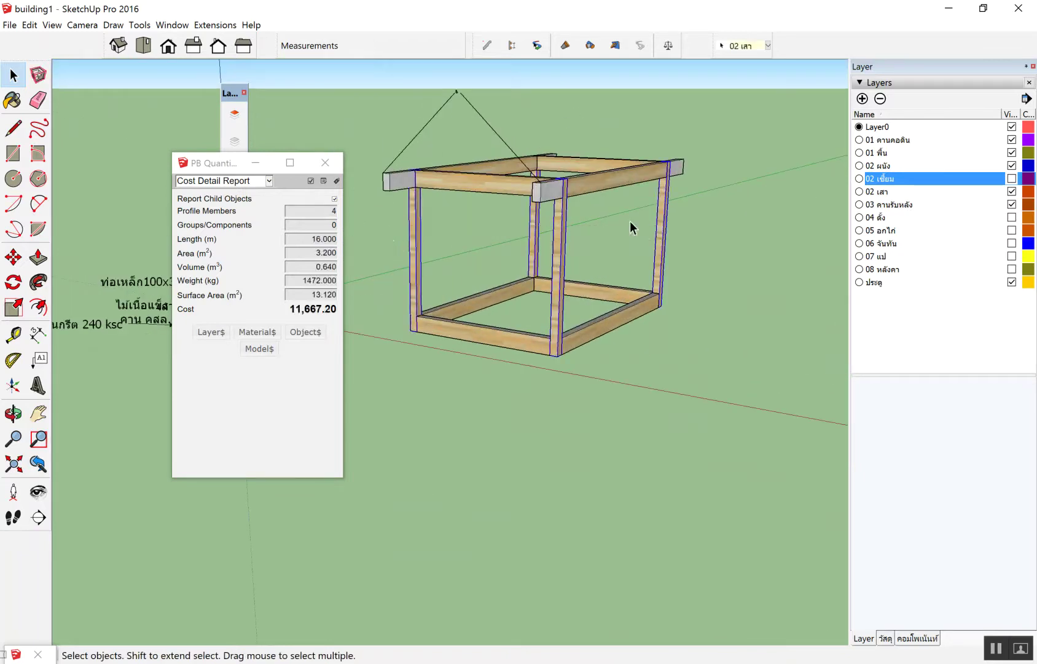
Step: Copy the frame's four timber columns and place the copy on open ground
left_click_drag(383, 230, 382, 231)
scroll(362, 252, "down", 2)
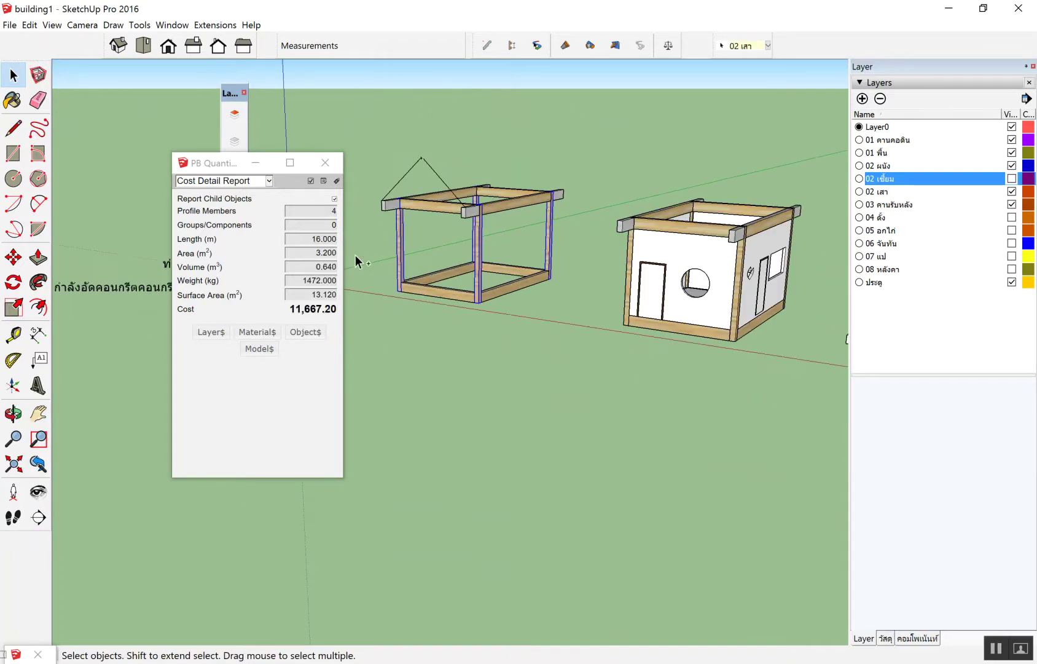
key("ctrl+v")
scroll(426, 245, "down", 2)
scroll(426, 245, "down", 2)
middle_click_drag(426, 245, 553, 319)
scroll(641, 379, "up", 1)
scroll(641, 380, "up", 2)
left_click(632, 331)
scroll(778, 385, "up", 2)
scroll(778, 385, "up", 2)
scroll(523, 278, "up", 1)
scroll(641, 321, "down", 1)
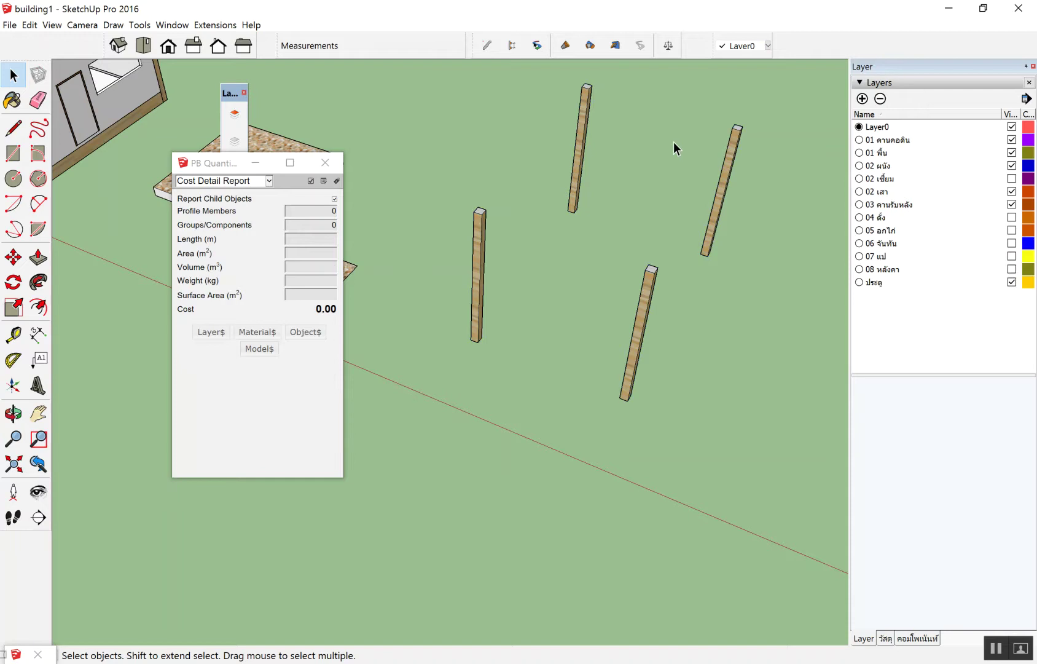
scroll(528, 192, "down", 2)
scroll(548, 206, "down", 2)
mouse_move(549, 205)
middle_mouse_down()
mouse_move(413, 136)
mouse_move(459, 163)
middle_mouse_up()
scroll(458, 163, "down", 3)
scroll(394, 148, "up", 2)
scroll(394, 148, "up", 3)
mouse_move(394, 148)
middle_mouse_down()
mouse_move(487, 282)
mouse_move(417, 158)
middle_mouse_up()
scroll(377, 169, "down", 3)
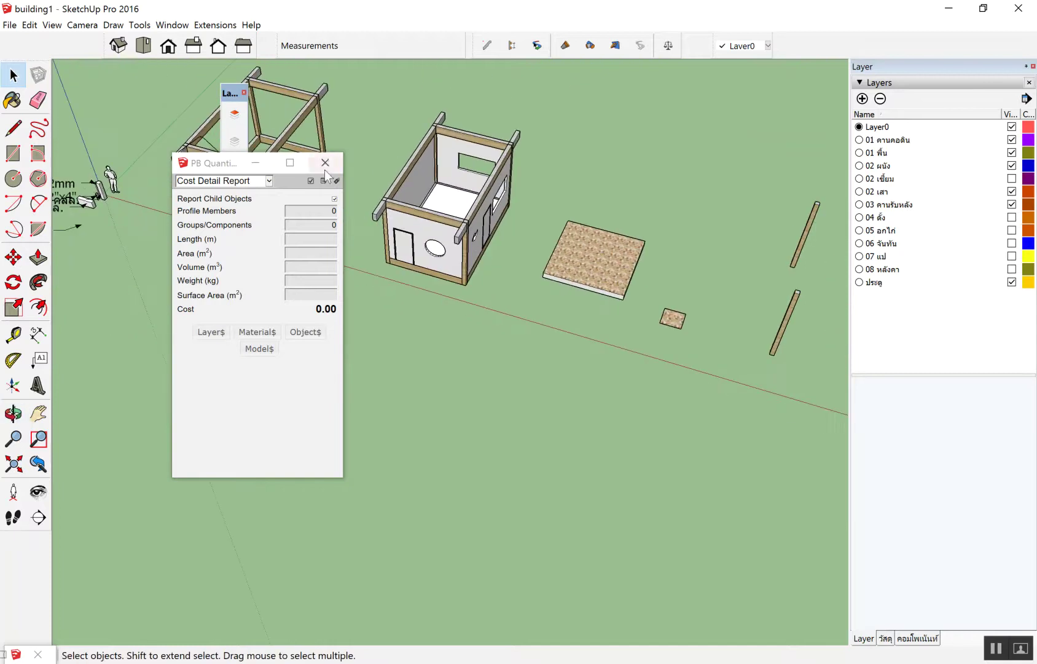
scroll(396, 244, "down", 2)
scroll(553, 265, "up", 2)
scroll(643, 273, "up", 3)
scroll(659, 256, "down", 2)
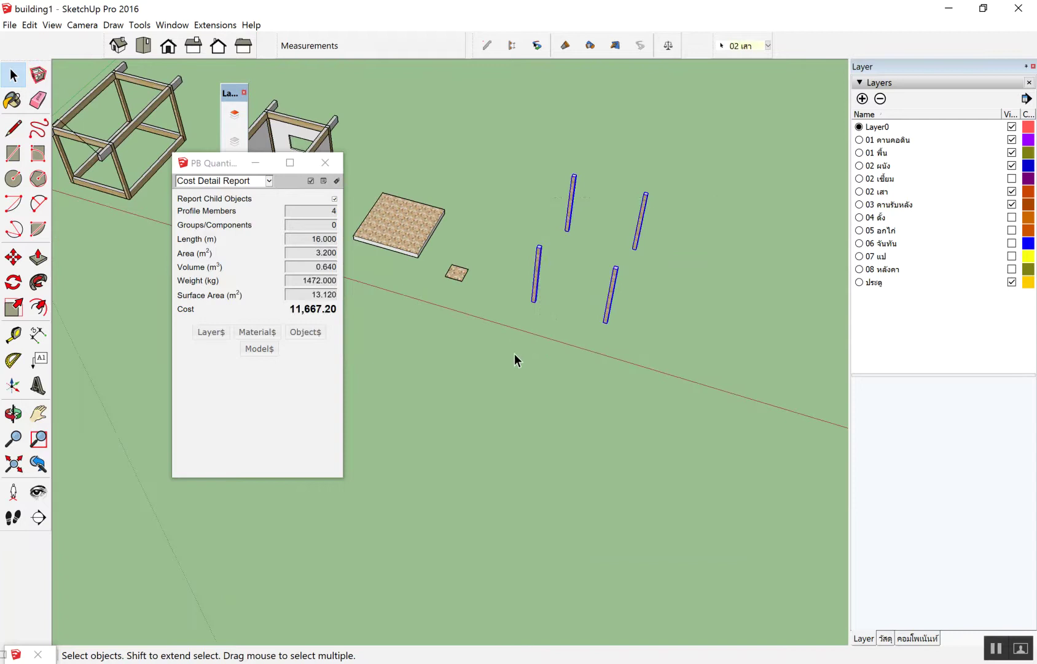
left_click(588, 304)
scroll(735, 338, "down", 3)
scroll(614, 351, "up", 1)
scroll(541, 357, "up", 1)
scroll(475, 366, "up", 1)
middle_click_drag(475, 366, 506, 201)
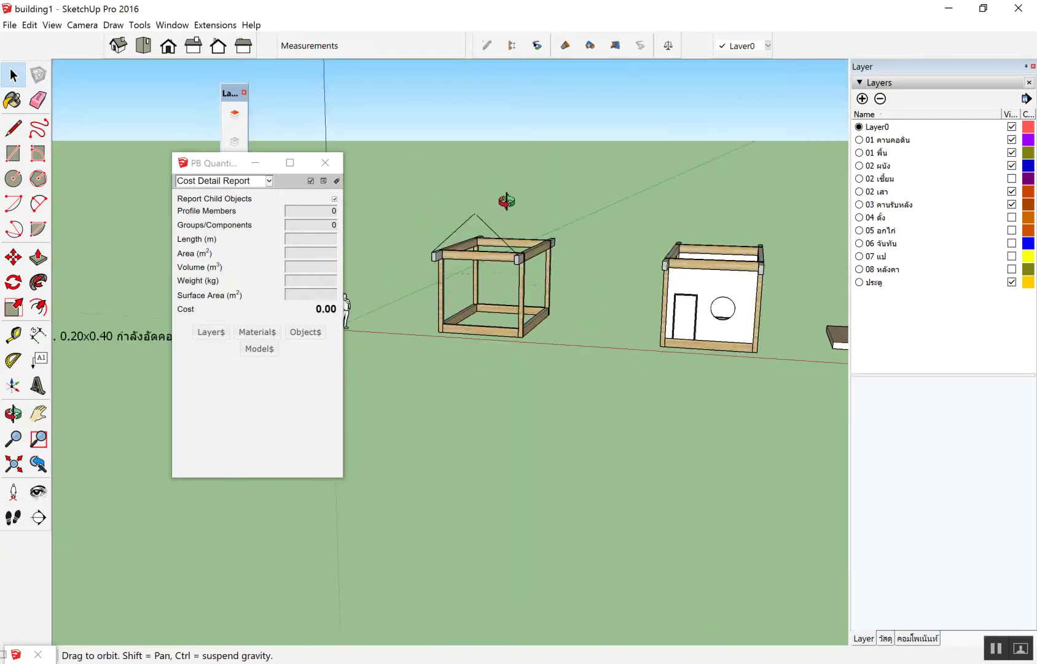
left_click(435, 291)
scroll(440, 293, "down", 3)
scroll(456, 295, "down", 1)
key("ctrl+c")
key("ctrl+v")
middle_click_drag(615, 304, 614, 394)
scroll(695, 292, "up", 3)
scroll(521, 275, "up", 3)
scroll(485, 318, "up", 2)
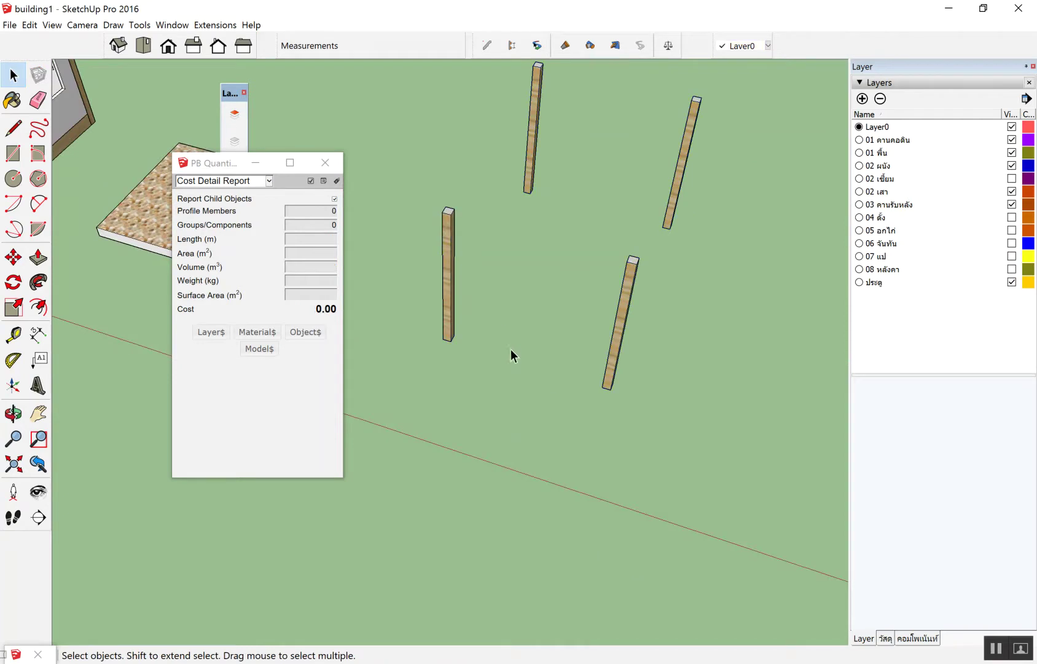
Step: Draw a 4.30 m by 5.90 m rectangle between the four column bases
key("r")
scroll(452, 308, "up", 3)
scroll(479, 353, "up", 2)
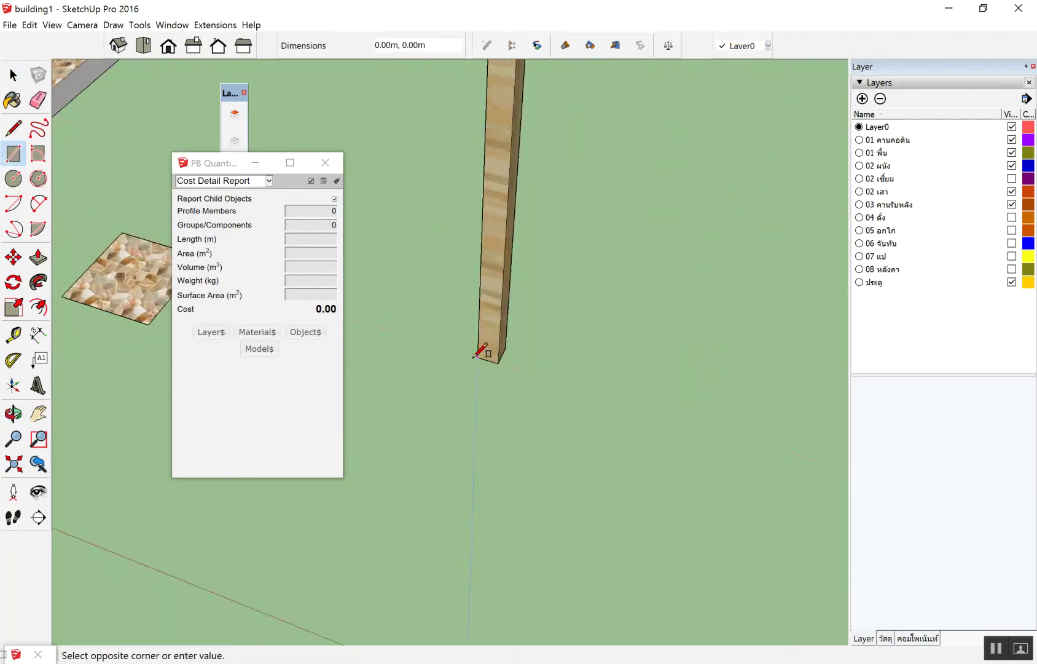
scroll(467, 353, "down", 3)
scroll(660, 250, "down", 2)
scroll(620, 340, "up", 3)
scroll(641, 300, "up", 3)
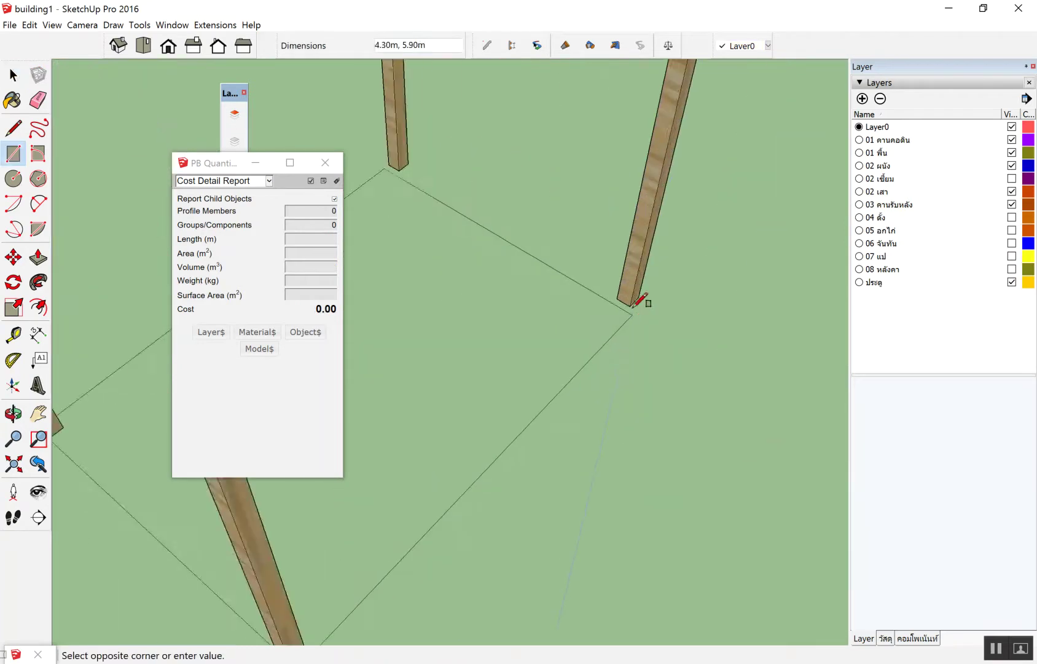
left_click(635, 303)
key("space")
scroll(707, 314, "down", 3)
scroll(676, 326, "up", 2)
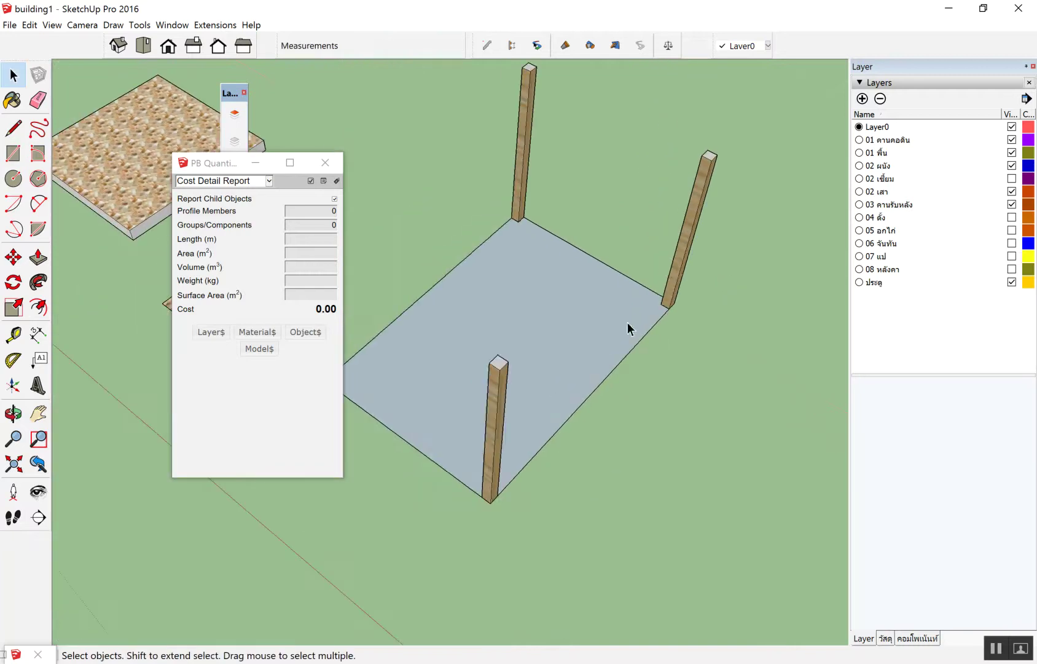
Step: Push/Pull the rectangle up into a 0.1 m thick slab
key("p")
left_click_drag(590, 331, 589, 276)
key("Return")
key("space")
Step: Select the whole slab and make it a group
double_click(577, 280)
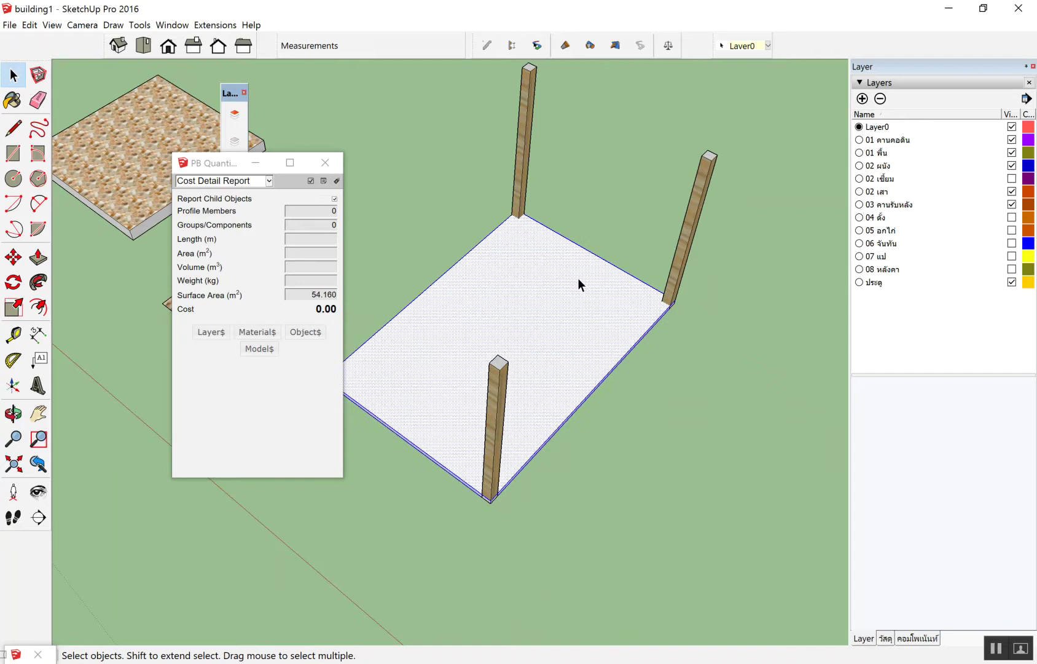
right_click(578, 279)
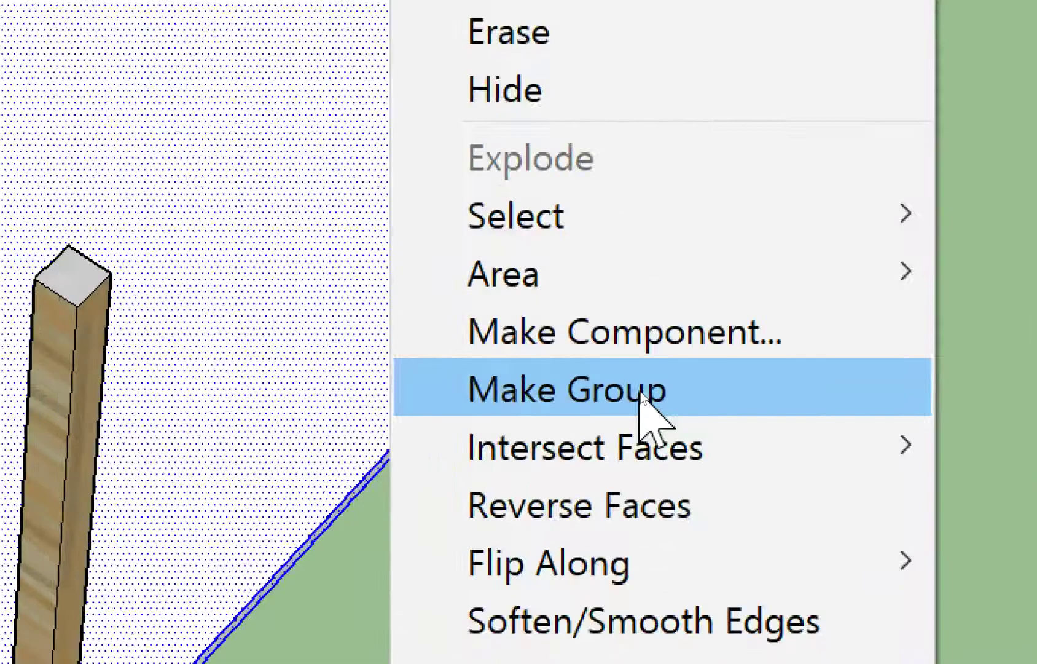
left_click(650, 400)
scroll(488, 420, "up", 3)
scroll(454, 499, "up", 3)
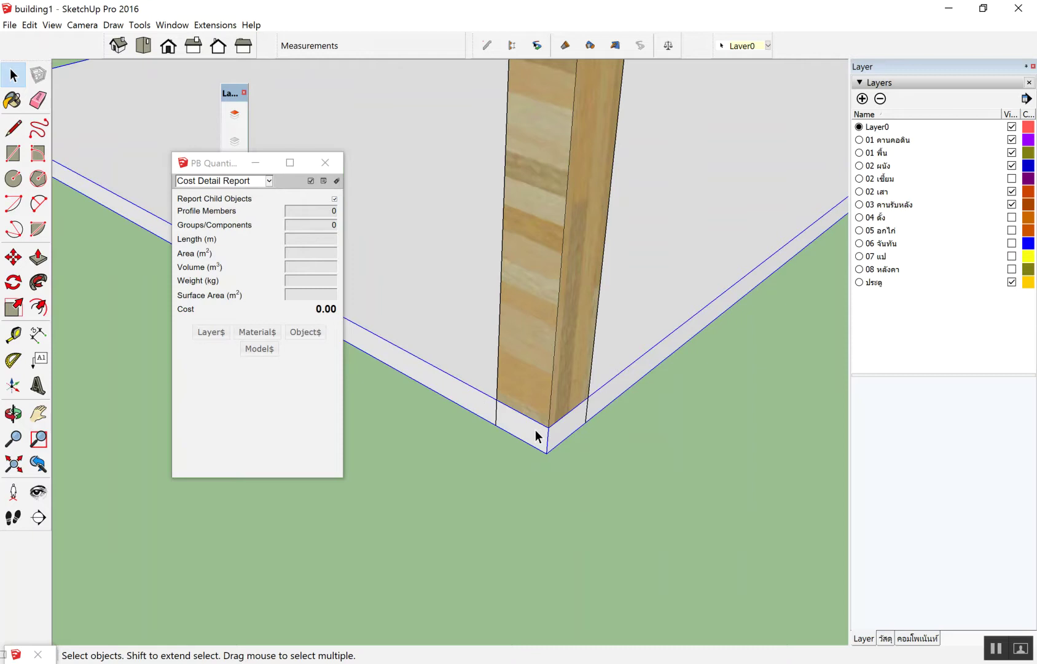
Step: Paste a copy of the slab and posts to the right, then delete the copied slab
scroll(721, 375, "down", 3)
scroll(651, 301, "down", 3)
mouse_move(669, 296)
middle_mouse_down()
mouse_move(711, 280)
mouse_move(777, 198)
middle_mouse_up()
scroll(668, 264, "down", 3)
scroll(680, 286, "up", 4)
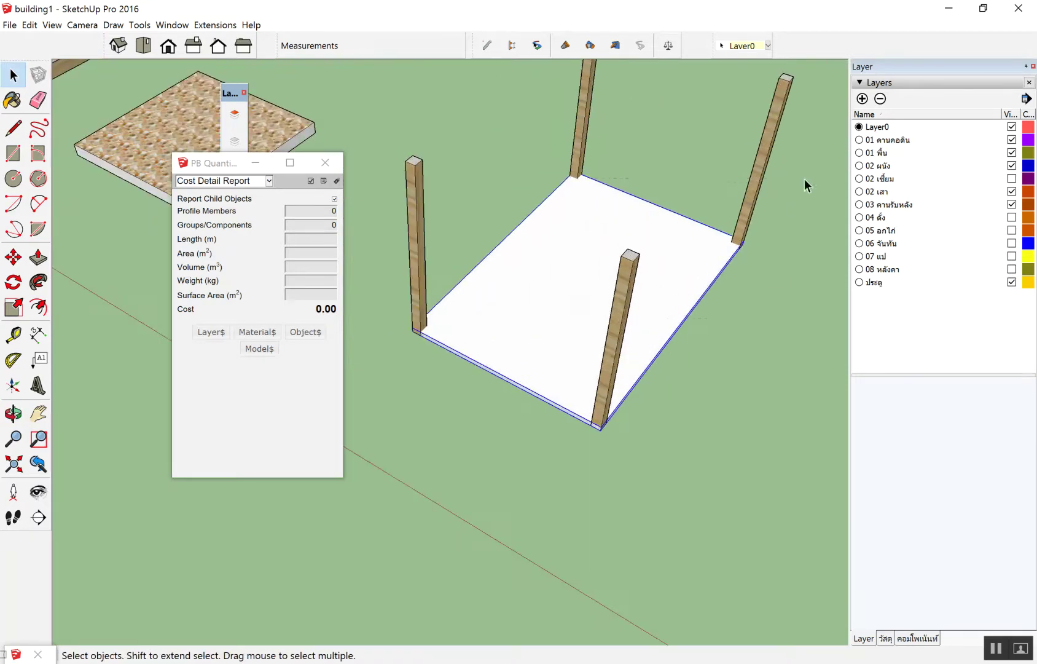
scroll(408, 442, "down", 3)
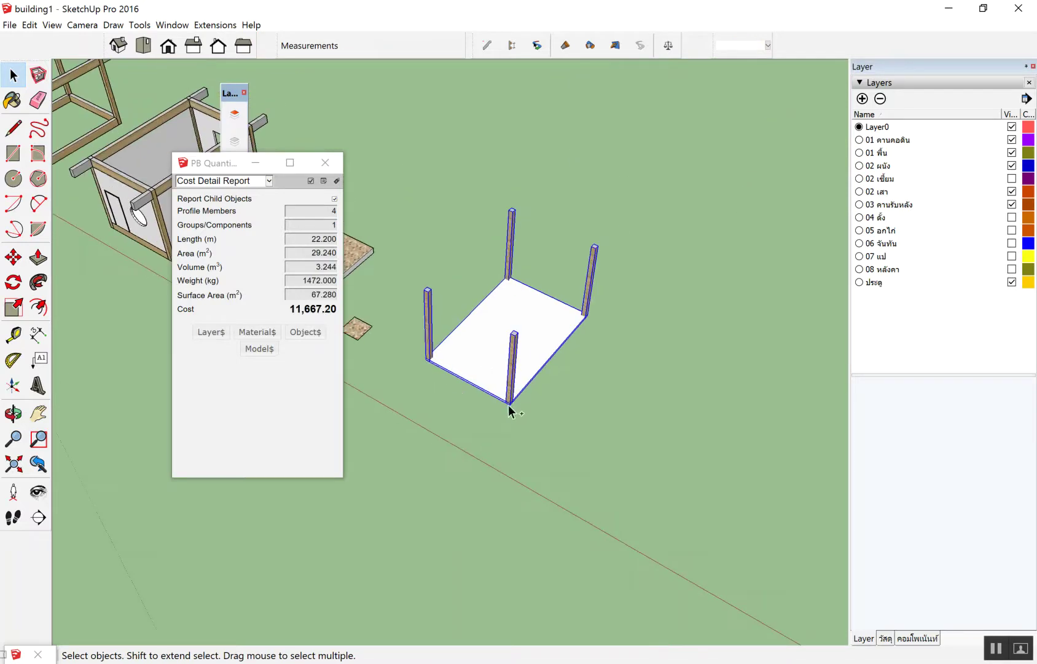
key("ctrl+v")
left_click(562, 428)
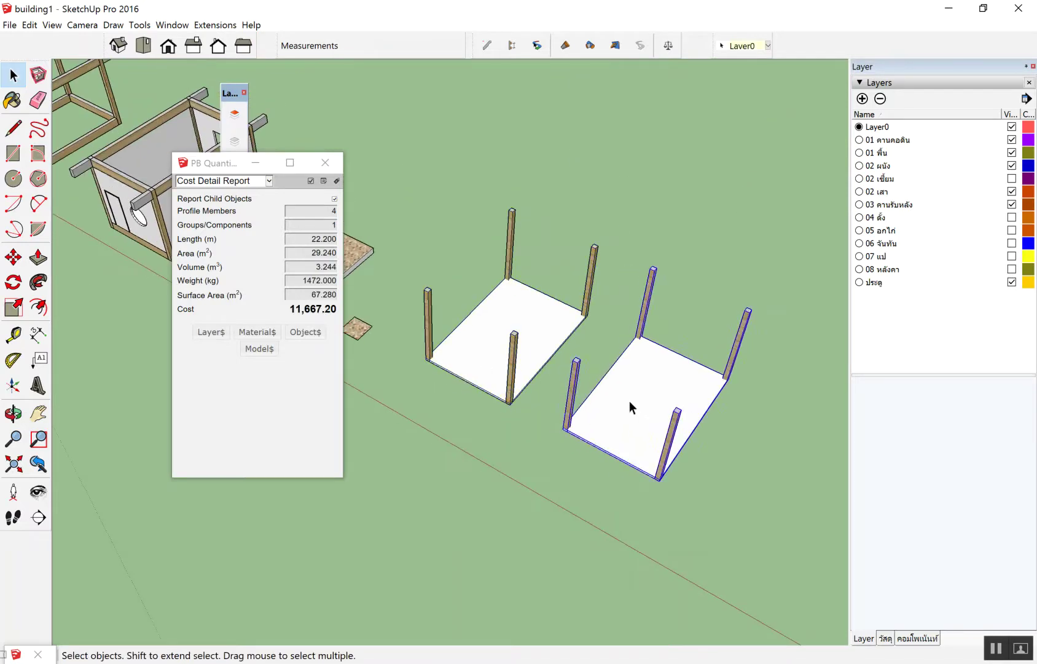
key("Delete")
Step: Zoom out to frame both post sets and pick the Rectangle tool
scroll(700, 400, "up", 1)
scroll(670, 395, "up", 2)
scroll(680, 446, "up", 2)
scroll(682, 449, "up", 2)
scroll(682, 450, "up", 1)
scroll(718, 438, "up", 1)
scroll(677, 441, "up", 1)
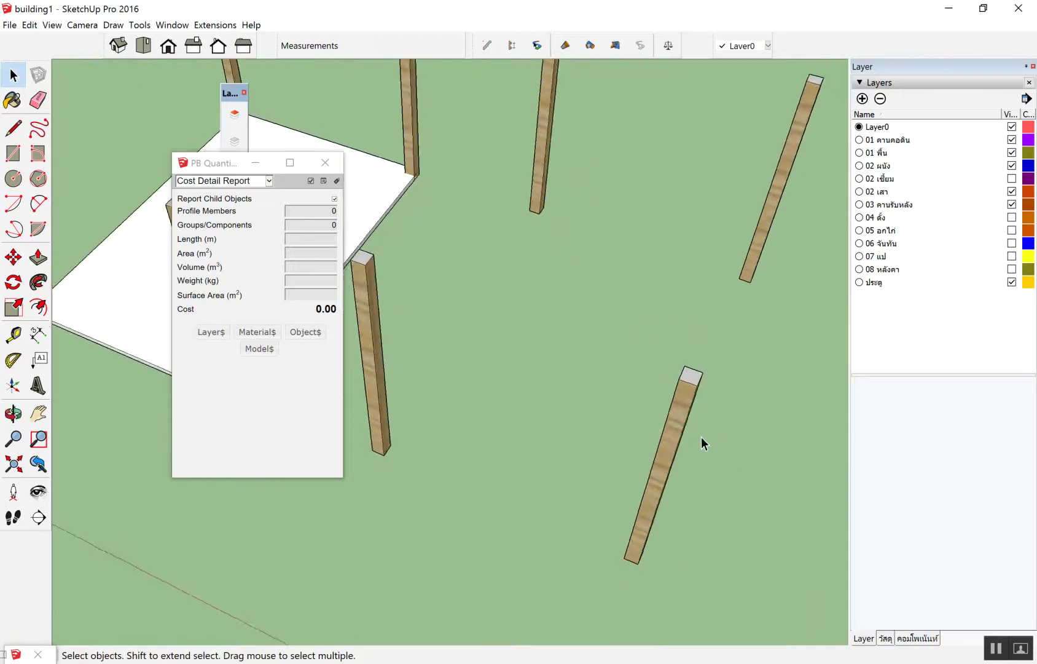
scroll(701, 436, "up", 1)
key("r")
scroll(445, 418, "up", 1)
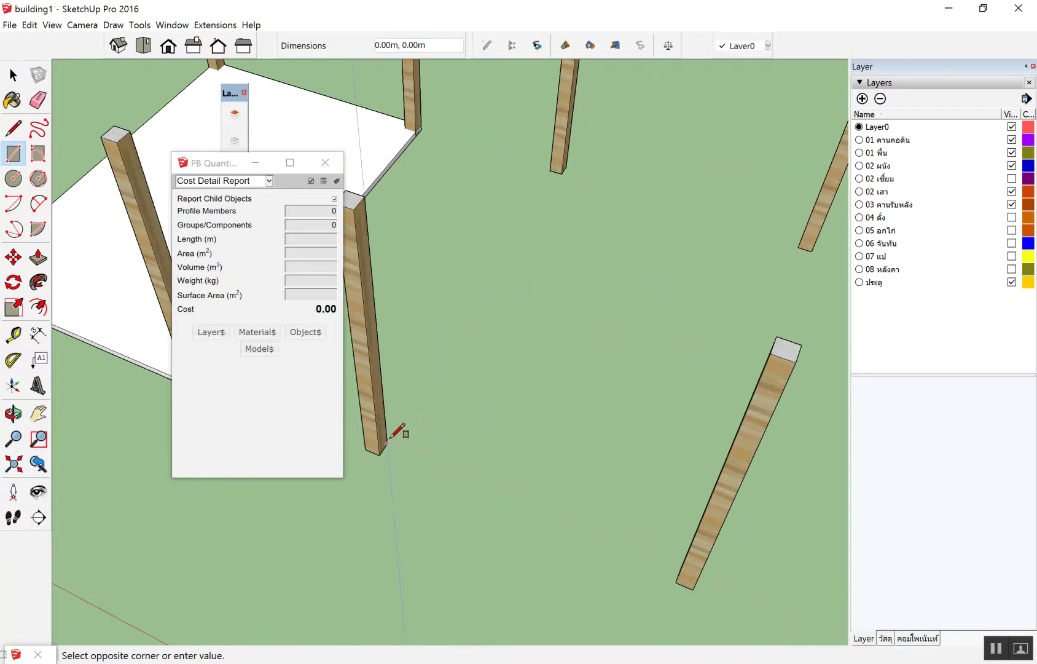
Step: Draw a floor rectangle from one post base to the far post
left_click(386, 438)
scroll(464, 371, "down", 3)
scroll(614, 323, "up", 3)
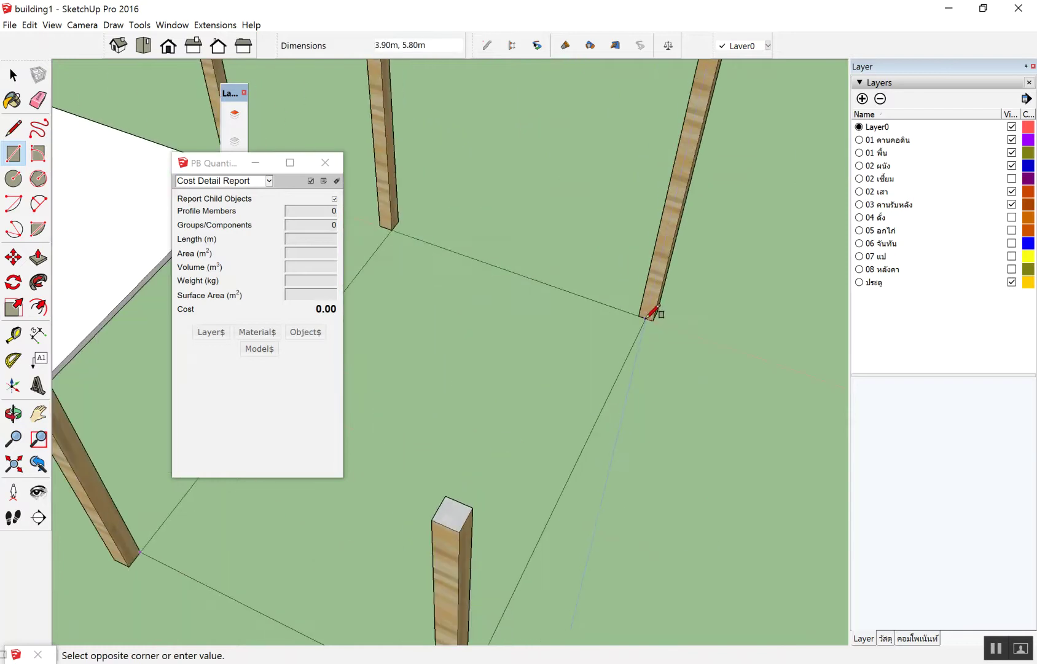
left_click(641, 316)
scroll(639, 335, "down", 2)
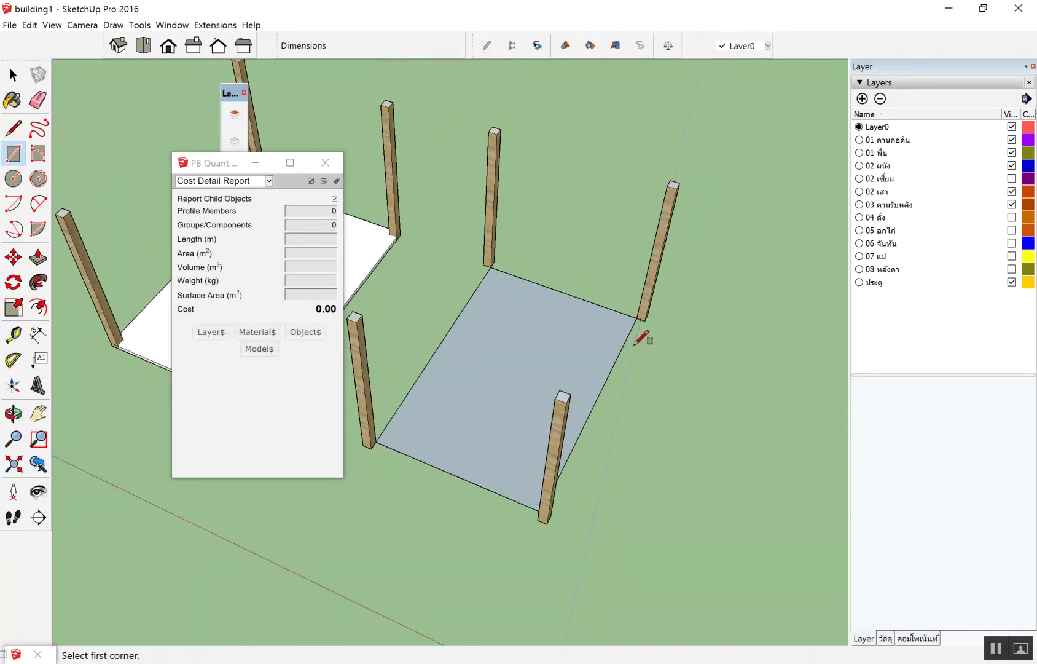
scroll(389, 437, "up", 1)
scroll(368, 478, "up", 2)
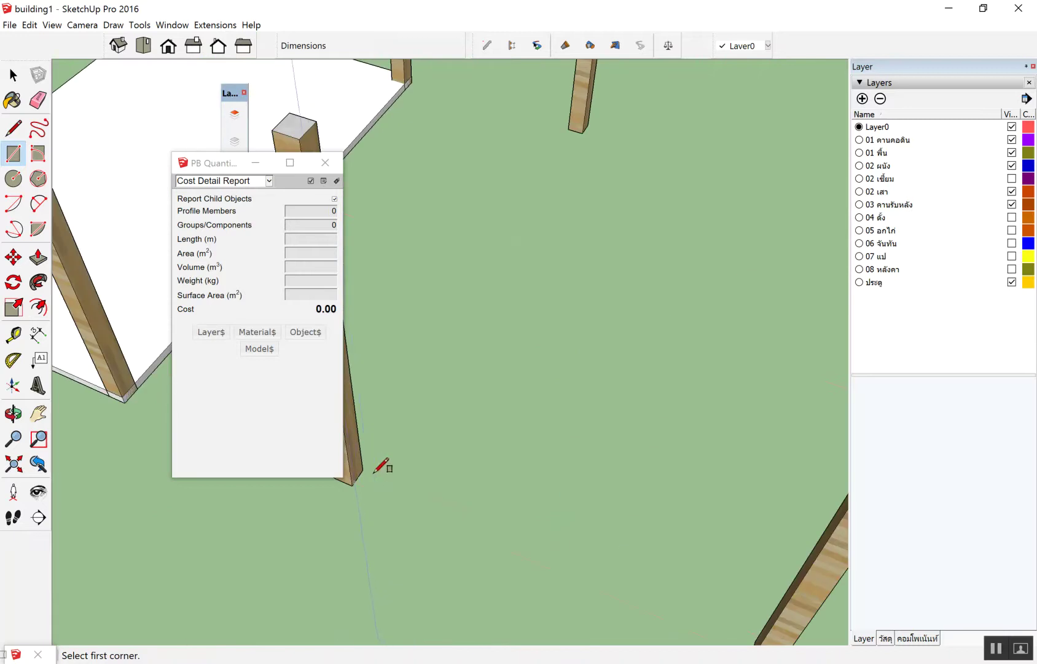
scroll(374, 469, "down", 3)
Step: Close the PB Quantifier report and orbit around the copied posts
left_click(325, 163)
scroll(424, 477, "up", 2)
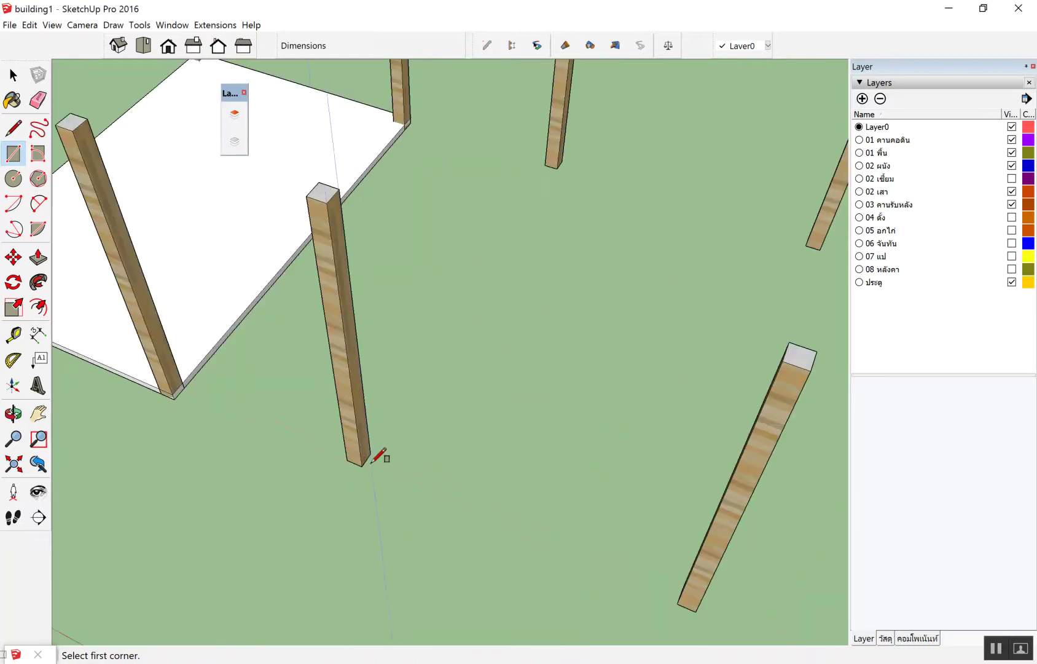
scroll(537, 291, "down", 2)
middle_click_drag(537, 292, 737, 355)
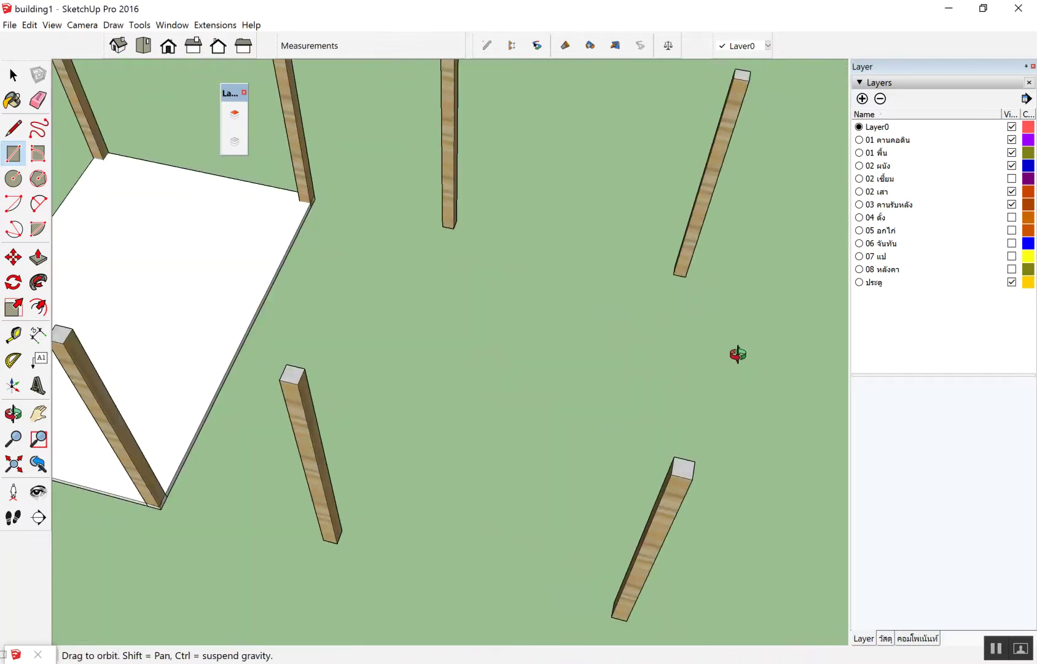
scroll(630, 169, "up", 3)
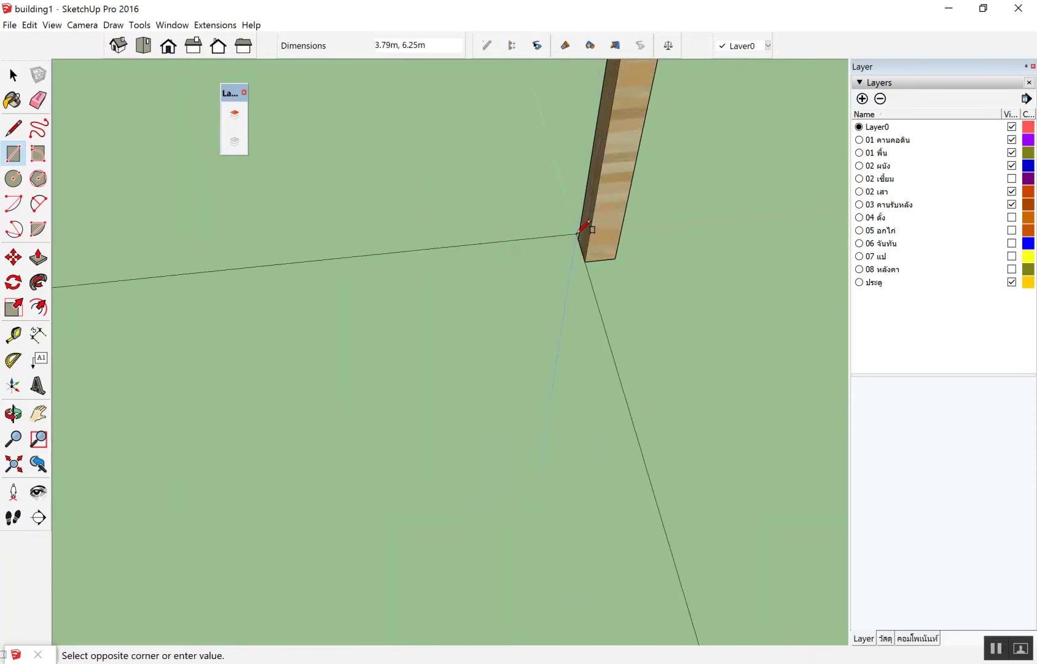
Step: Snap the rectangle's opposite corner to the post corners, orbiting to reach them
left_click(581, 235)
scroll(521, 258, "down", 2)
scroll(474, 338, "down", 2)
scroll(435, 273, "down", 2)
middle_click_drag(481, 387, 254, 378)
scroll(418, 467, "up", 2)
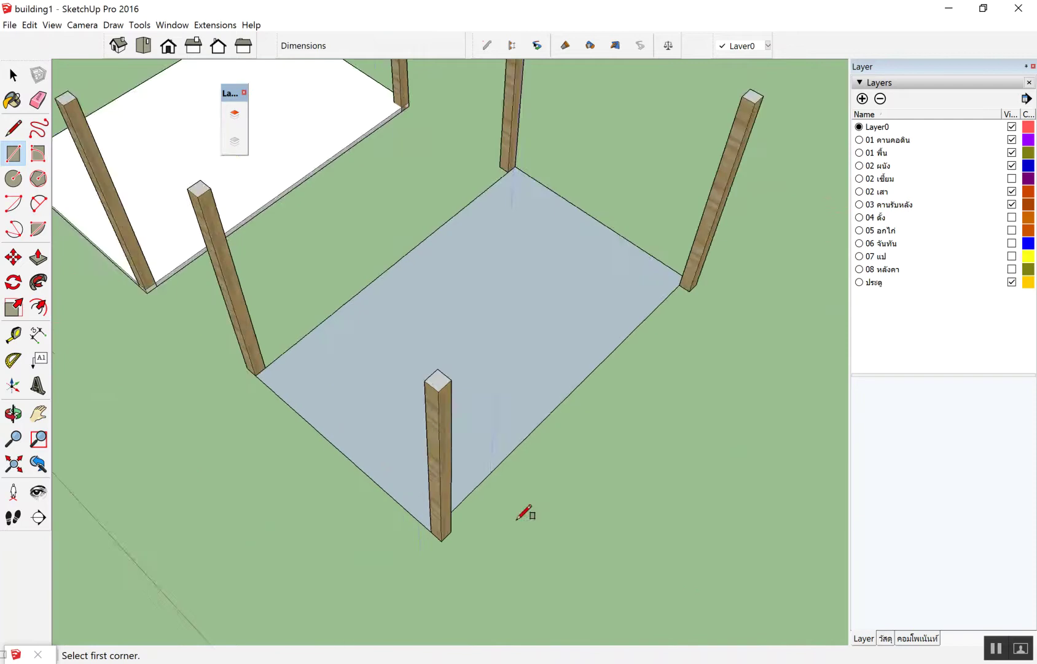
middle_click_drag(528, 514, 377, 546)
scroll(376, 541, "up", 3)
scroll(306, 452, "up", 2)
scroll(306, 453, "up", 2)
scroll(301, 428, "down", 3)
scroll(301, 399, "up", 2)
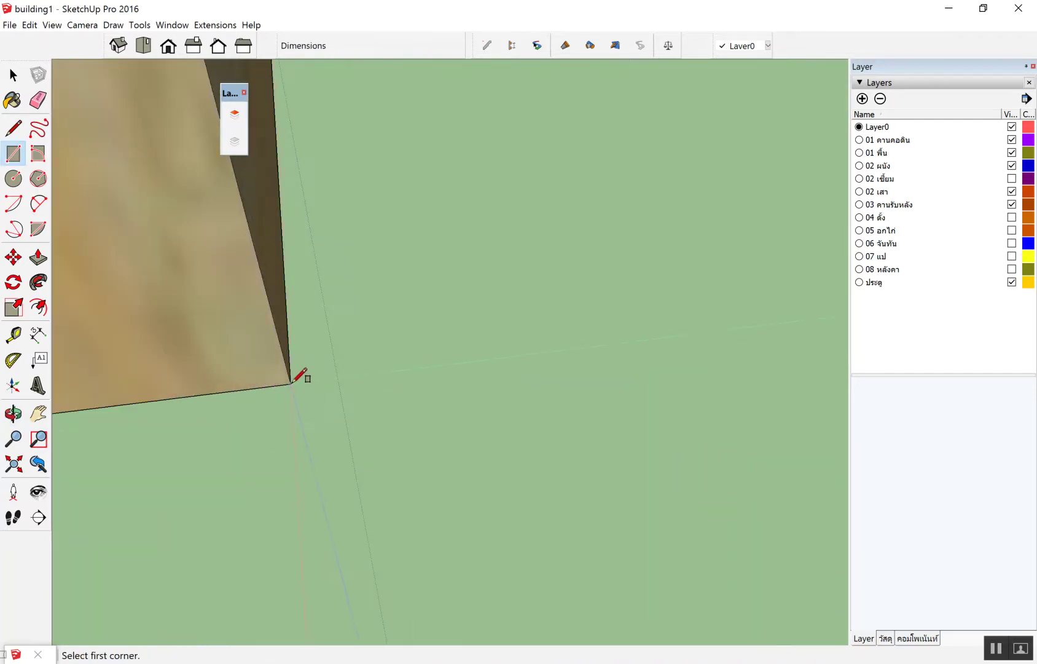
scroll(294, 381, "down", 2)
scroll(354, 400, "down", 3)
middle_click_drag(354, 400, 458, 425)
scroll(556, 325, "up", 1)
scroll(567, 338, "up", 2)
left_click(572, 343)
Step: Orbit the posts upright and erase stray edges around the floor
scroll(547, 362, "down", 3)
mouse_move(378, 398)
middle_mouse_down()
mouse_move(452, 343)
mouse_move(689, 326)
middle_mouse_up()
scroll(479, 331, "up", 2)
scroll(466, 396, "up", 2)
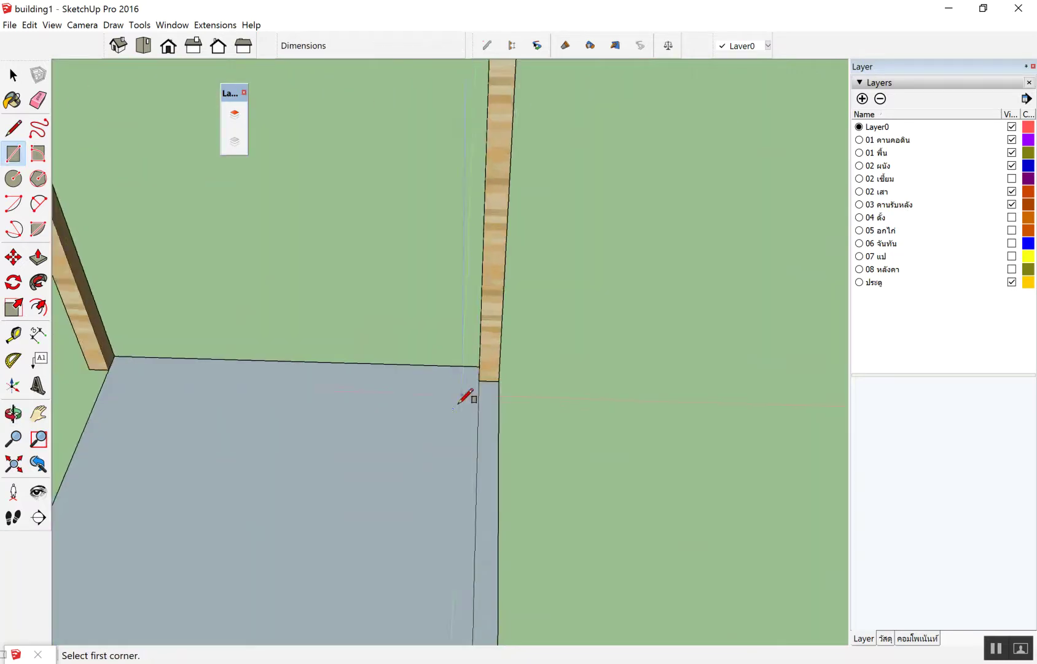
scroll(488, 384, "up", 2)
scroll(477, 392, "up", 1)
key("space")
scroll(491, 362, "up", 2)
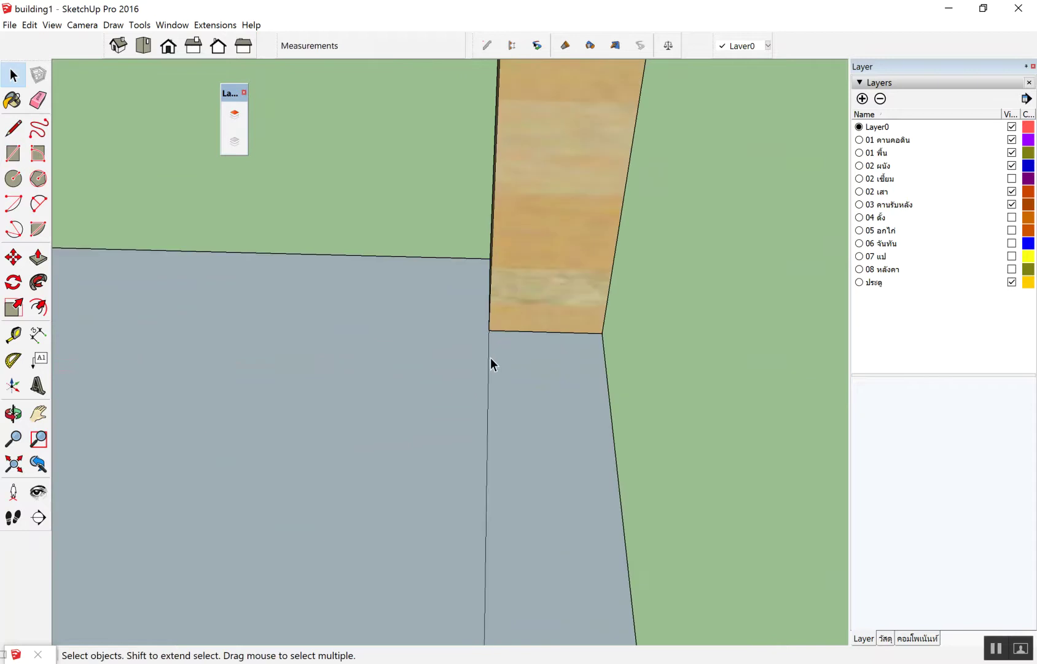
key("e")
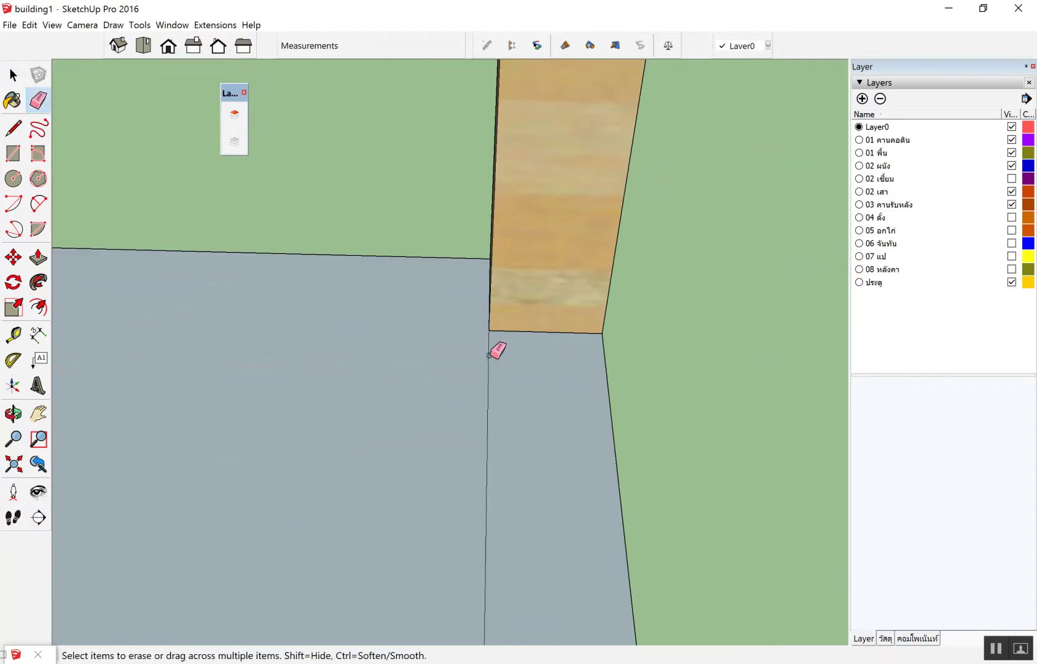
scroll(493, 334, "down", 2)
scroll(507, 375, "down", 3)
mouse_move(507, 375)
middle_mouse_down()
mouse_move(330, 289)
mouse_move(527, 213)
mouse_move(632, 209)
mouse_move(225, 477)
mouse_move(687, 375)
middle_mouse_up()
scroll(691, 442, "up", 2)
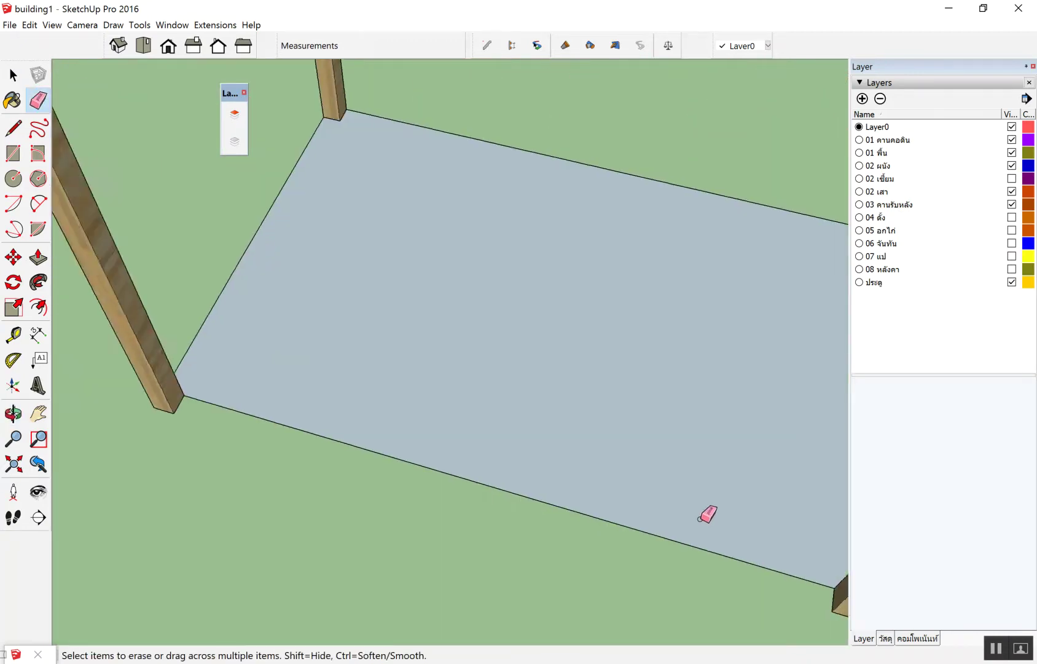
Step: Return to the Rectangle tool and orbit toward a post corner
key("r")
scroll(323, 365, "up", 2)
scroll(135, 406, "down", 3)
middle_click_drag(139, 393, 613, 527)
Step: Finish the floor rectangle at the post corner and clear stray edges
scroll(736, 246, "up", 3)
scroll(680, 282, "up", 2)
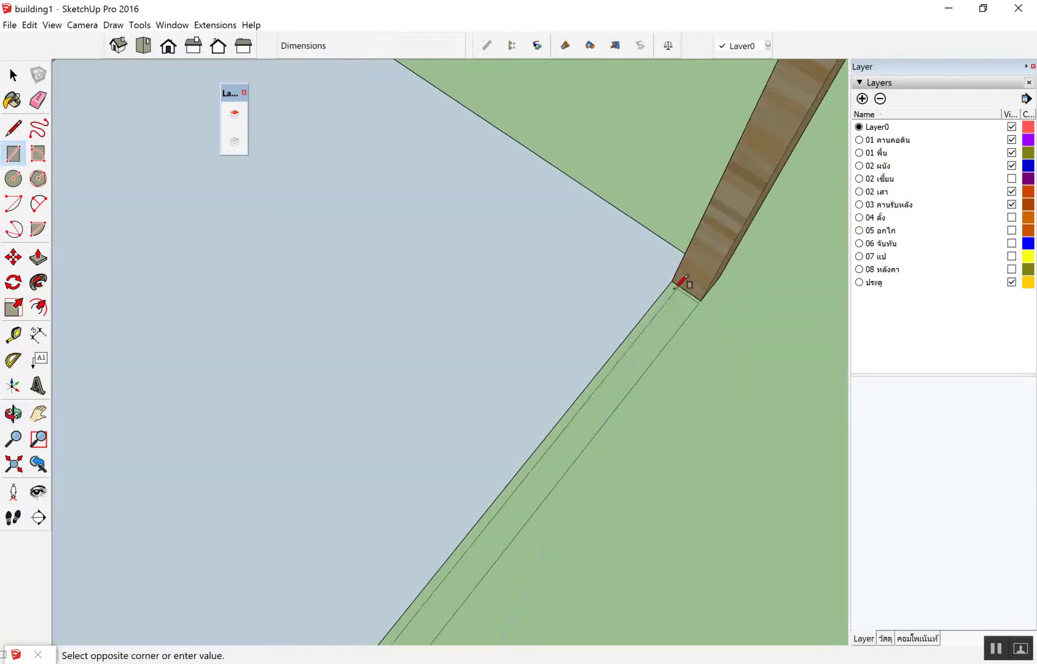
left_click(682, 278)
key("space")
scroll(650, 329, "down", 2)
scroll(644, 308, "up", 1)
scroll(644, 308, "up", 1)
key("e")
key("space")
scroll(597, 335, "down", 2)
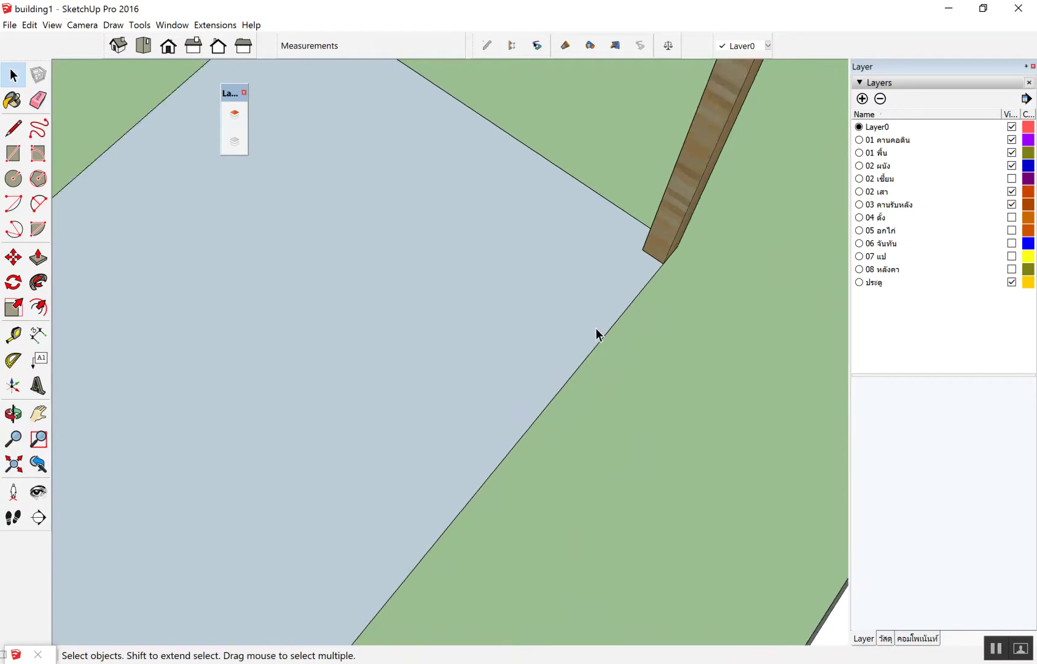
middle_click_drag(597, 335, 412, 265)
Step: Push/pull the floor face up into a 0.10 m thick slab
key("p")
left_click(372, 235)
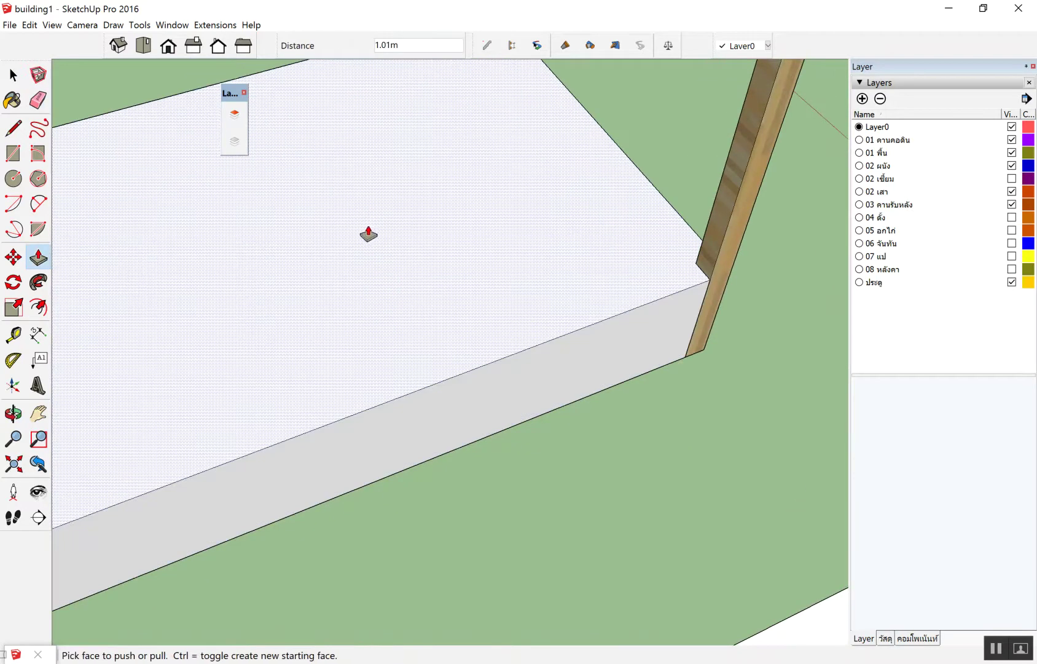
key("space")
key("ctrl+z")
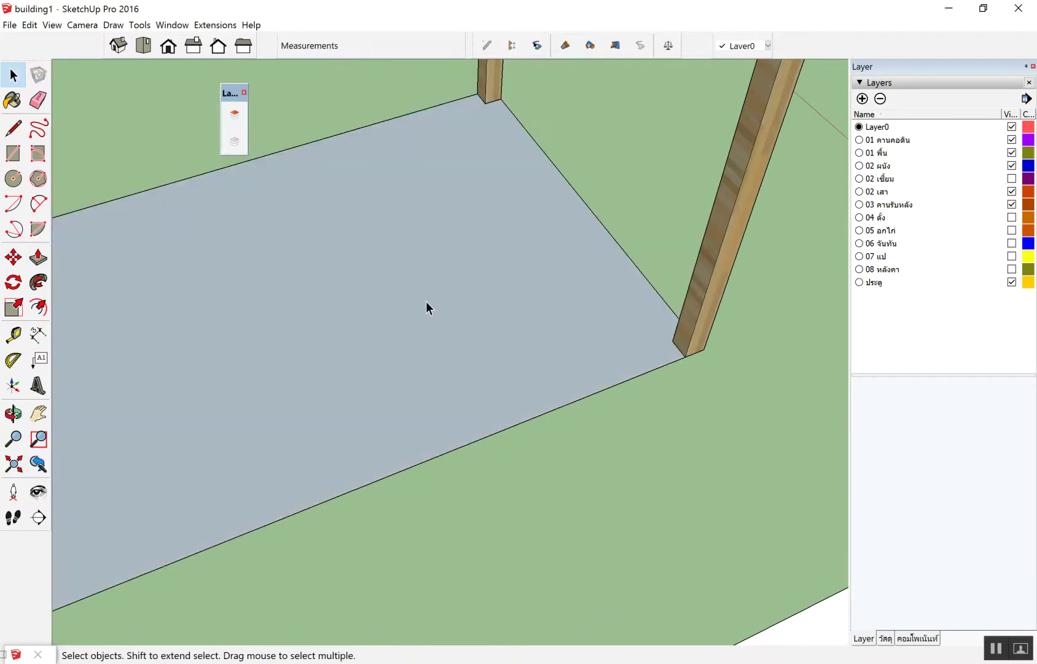
key("p")
left_click(451, 338)
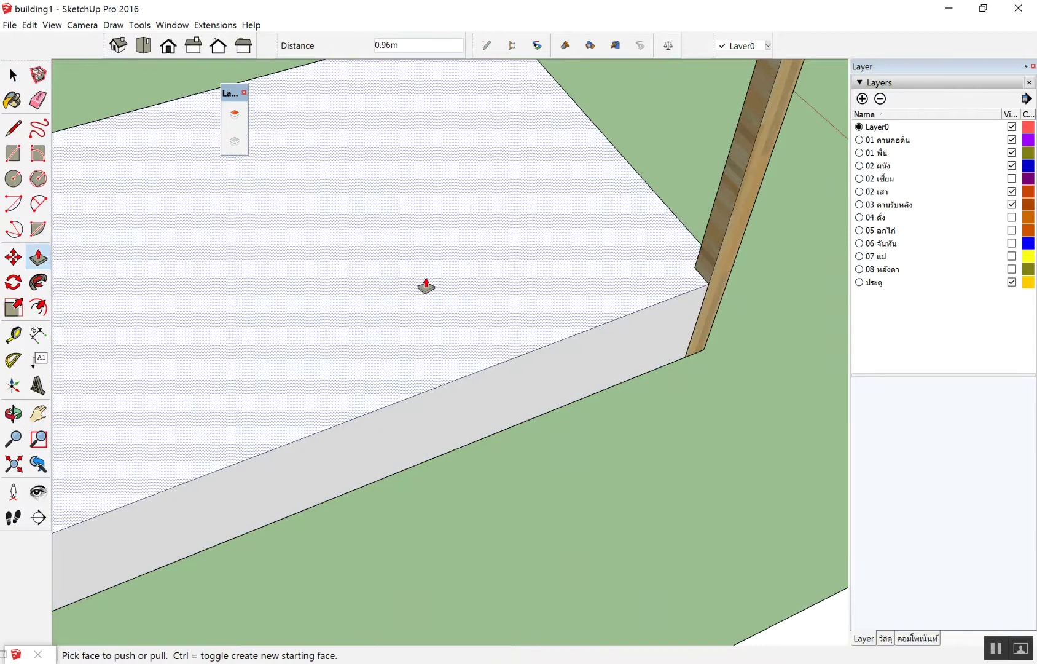
key("Return")
key("space")
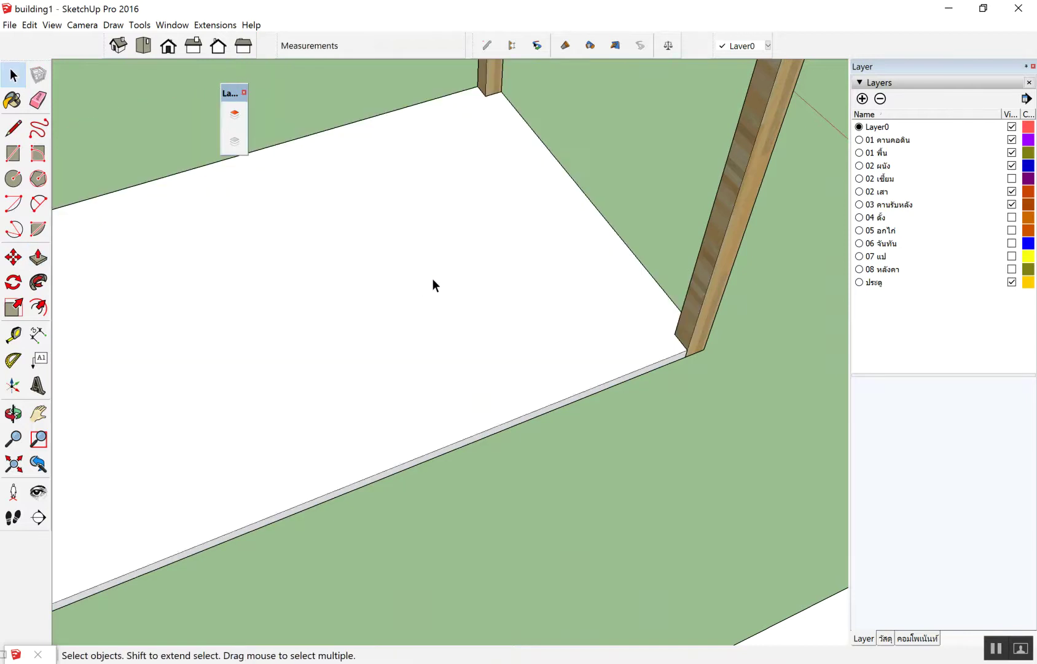
Step: Make the whole slab a group, then double-click into it for editing
triple_click(432, 278)
right_click(432, 280)
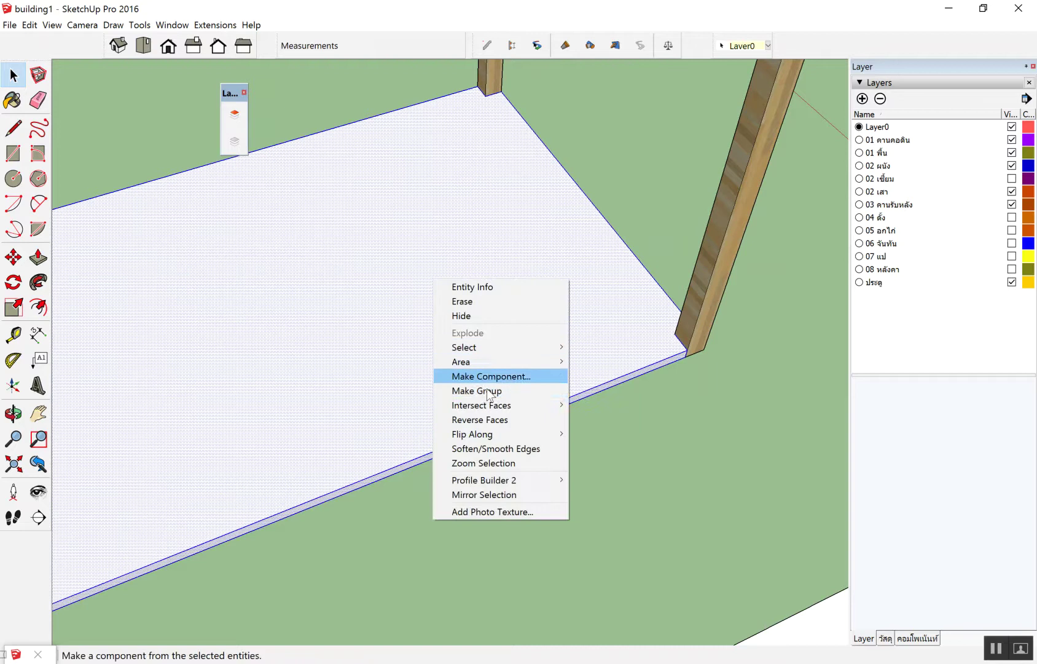
left_click(493, 388)
scroll(528, 396, "down", 3)
scroll(558, 404, "down", 3)
scroll(369, 366, "down", 3)
scroll(411, 360, "up", 2)
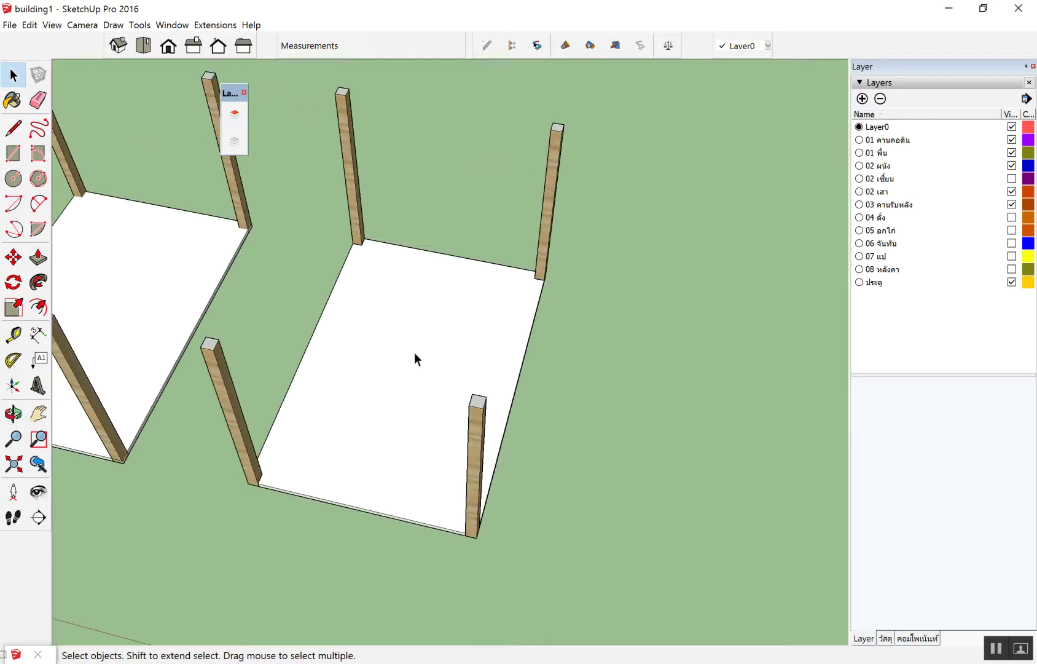
scroll(415, 350, "up", 2)
middle_click_drag(415, 350, 470, 266)
left_click(400, 359)
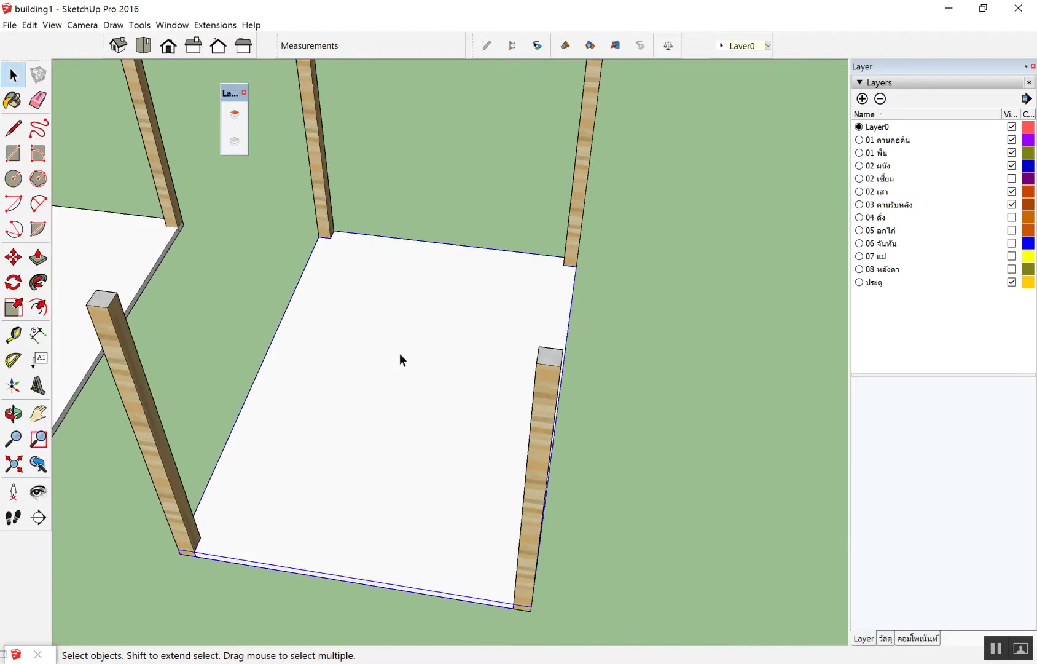
double_click(400, 359)
Step: Paint the slab top with the stone tile material and exit the group
key("b")
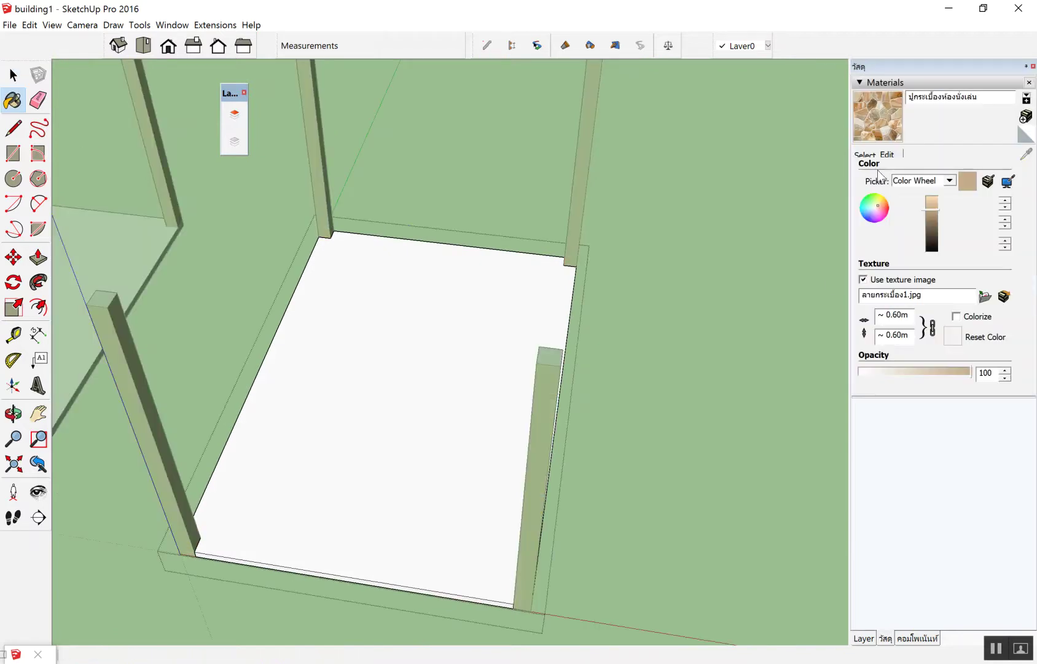
left_click(503, 303)
key("space")
left_click(633, 424)
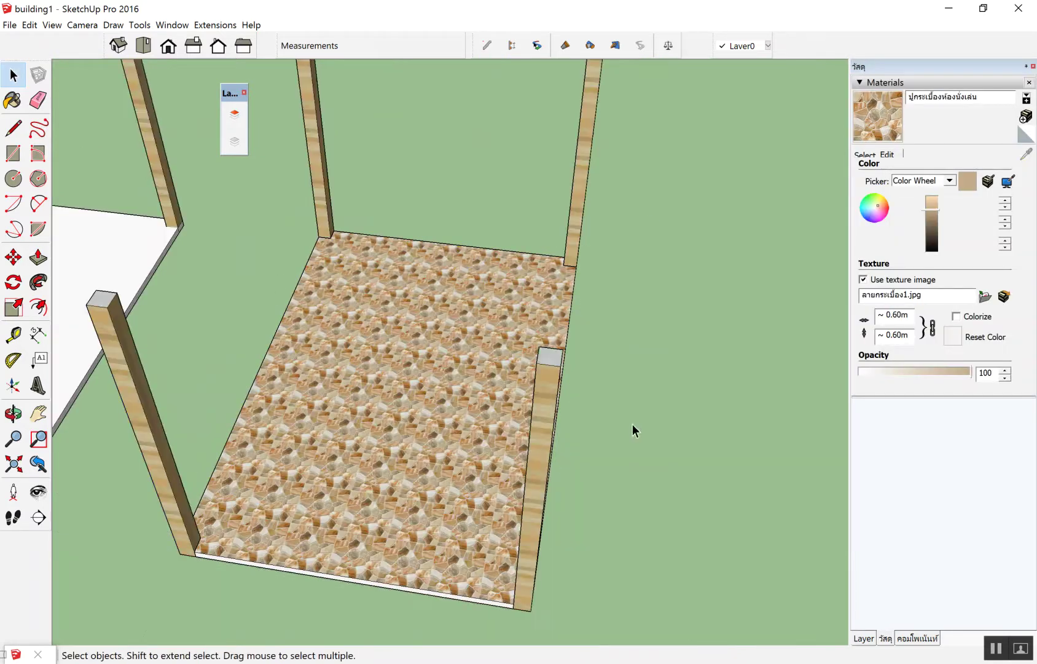
Step: Open the PB Quantifier Cost Detail Report and view the tiled floor's itemised cost
scroll(447, 416, "down", 1)
scroll(460, 362, "down", 2)
scroll(508, 339, "down", 1)
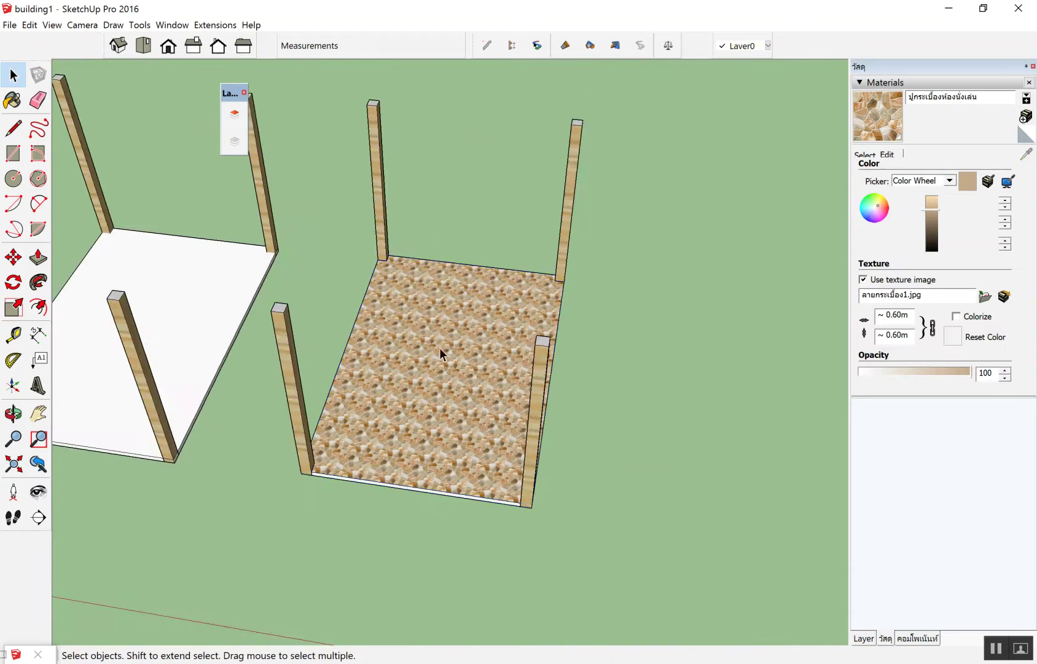
left_click(668, 43)
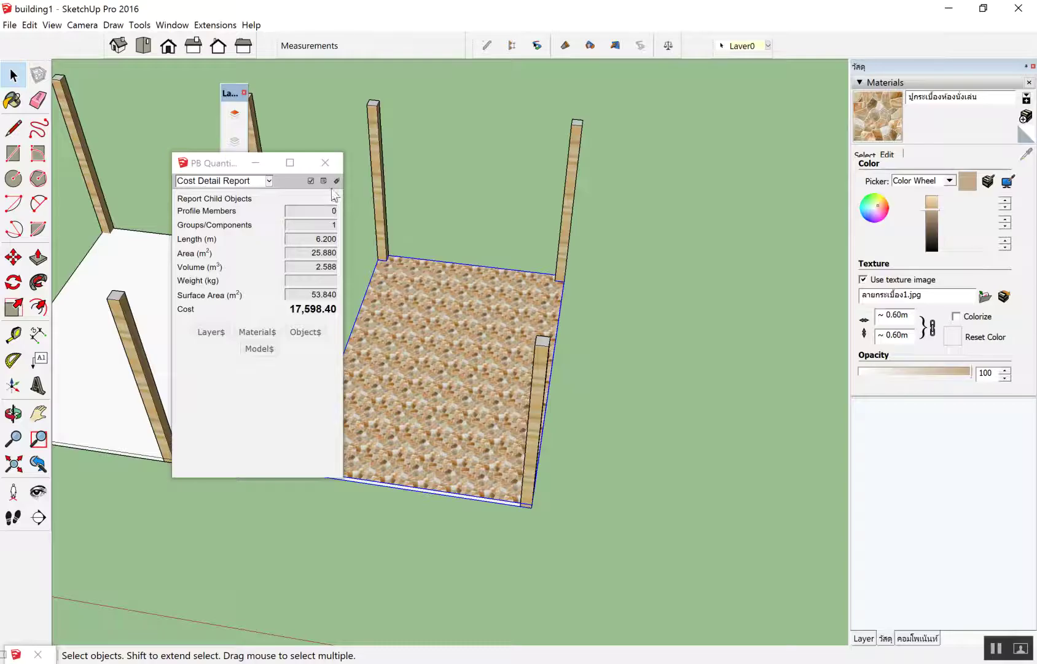
left_click(338, 182)
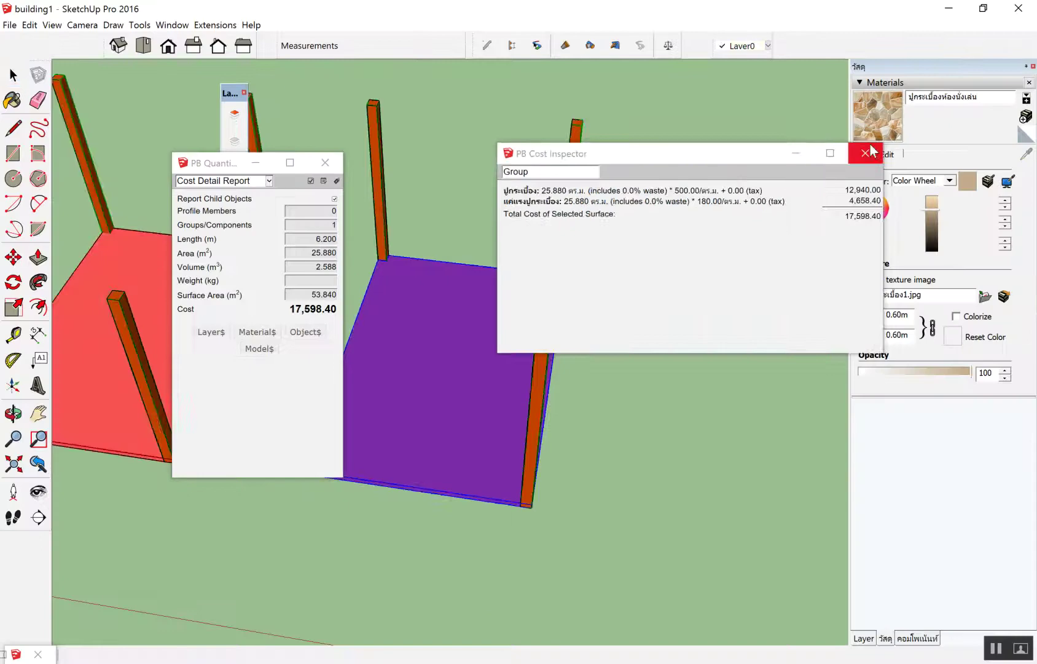
left_click(861, 153)
Step: Review the floor group's itemised costs (26,913.91), then close both report windows
scroll(389, 299, "up", 2)
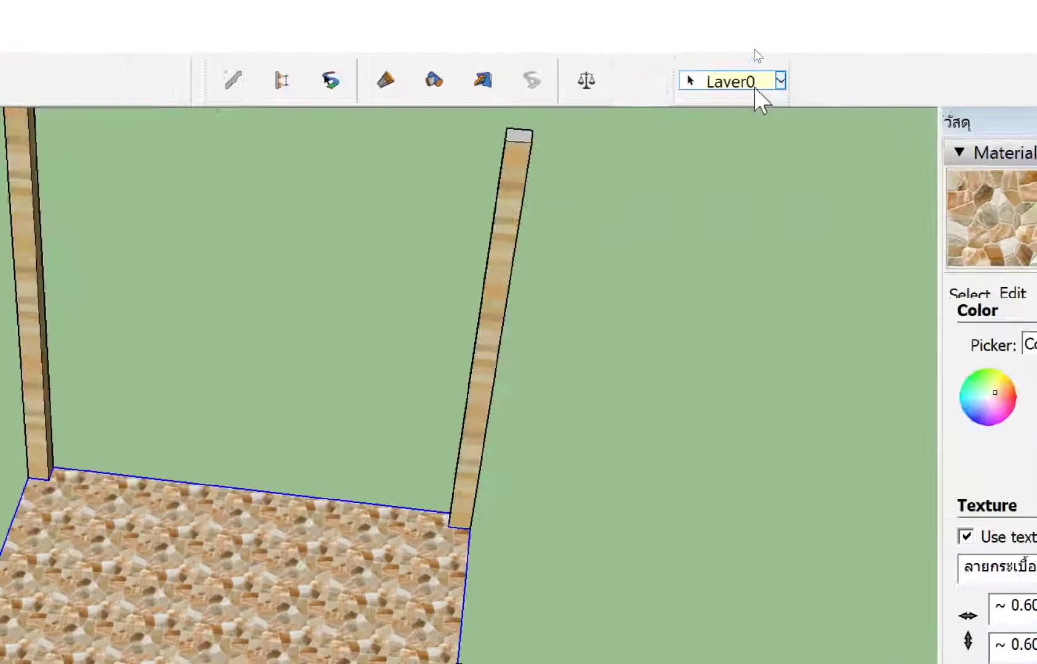
left_click(755, 49)
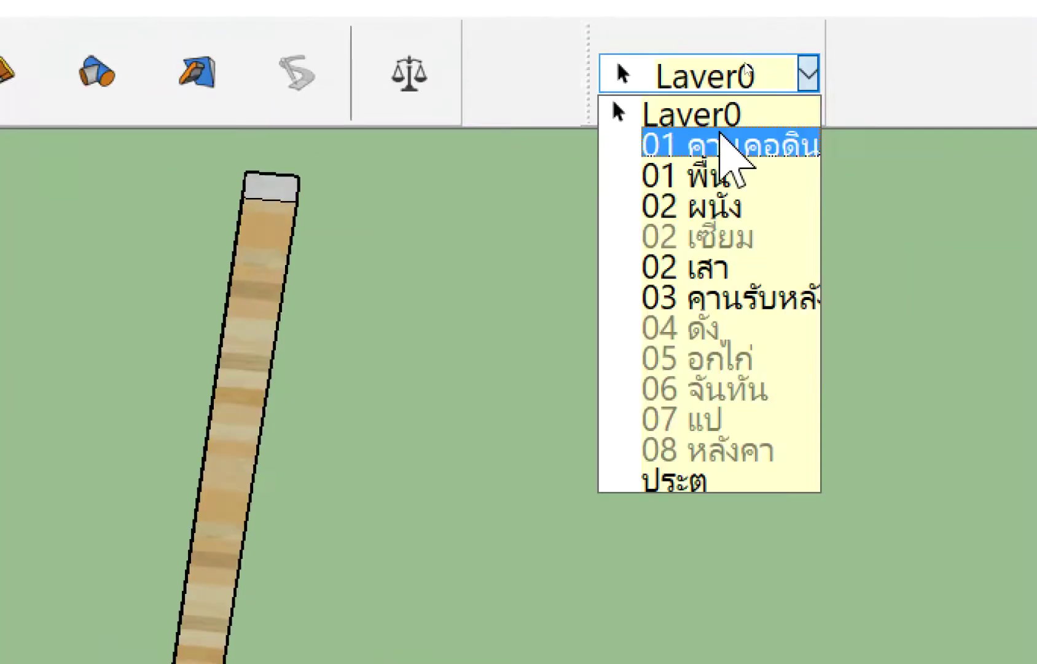
left_click(713, 172)
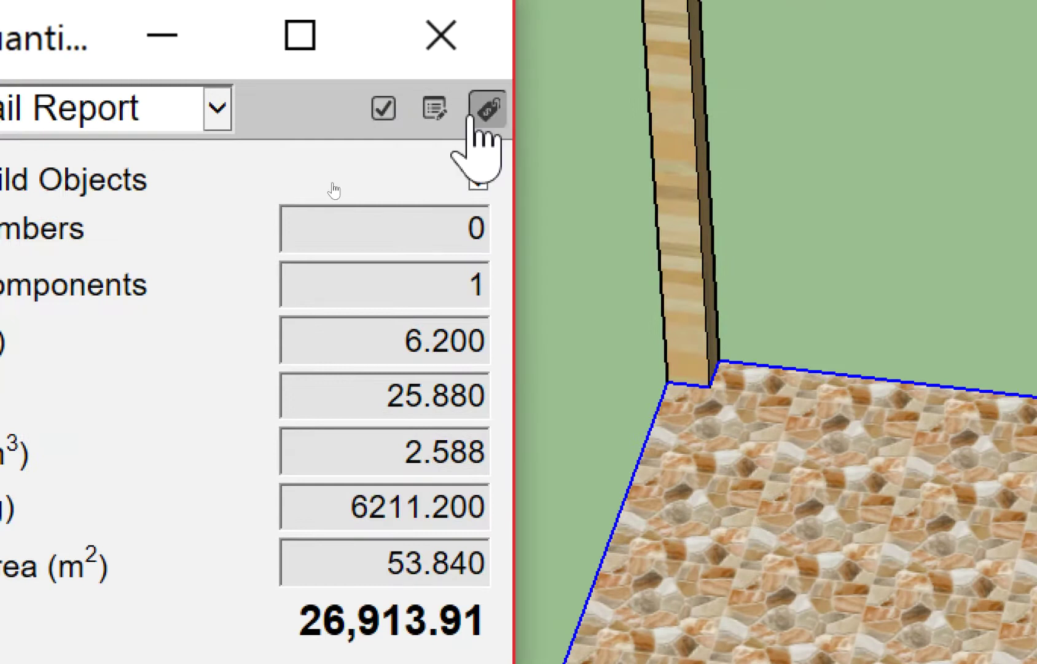
left_click(909, 466)
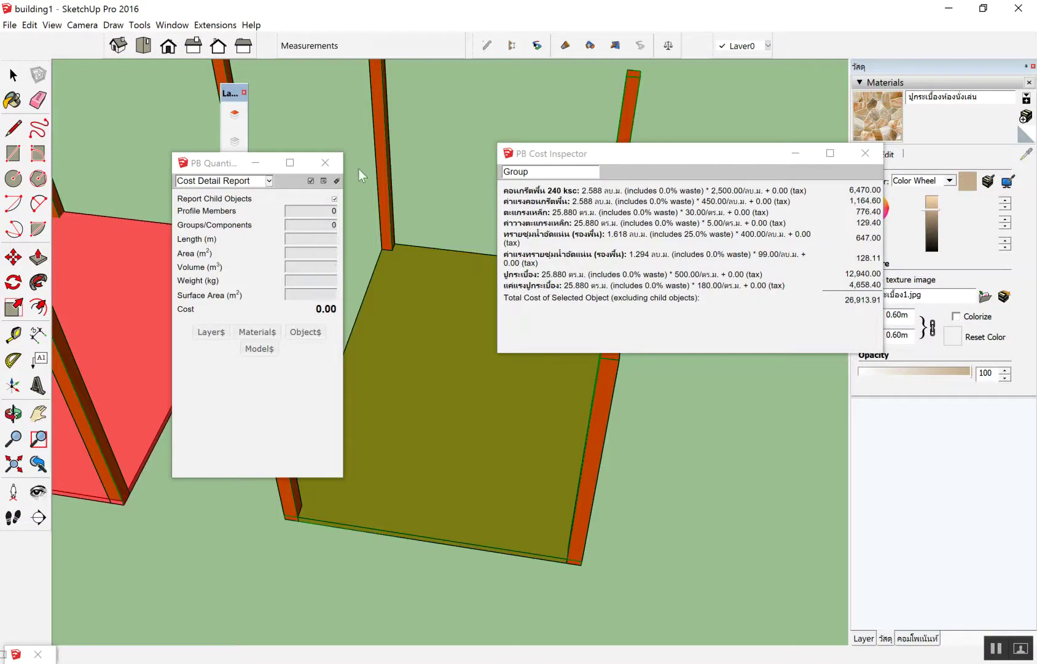
left_click(325, 163)
left_click(862, 154)
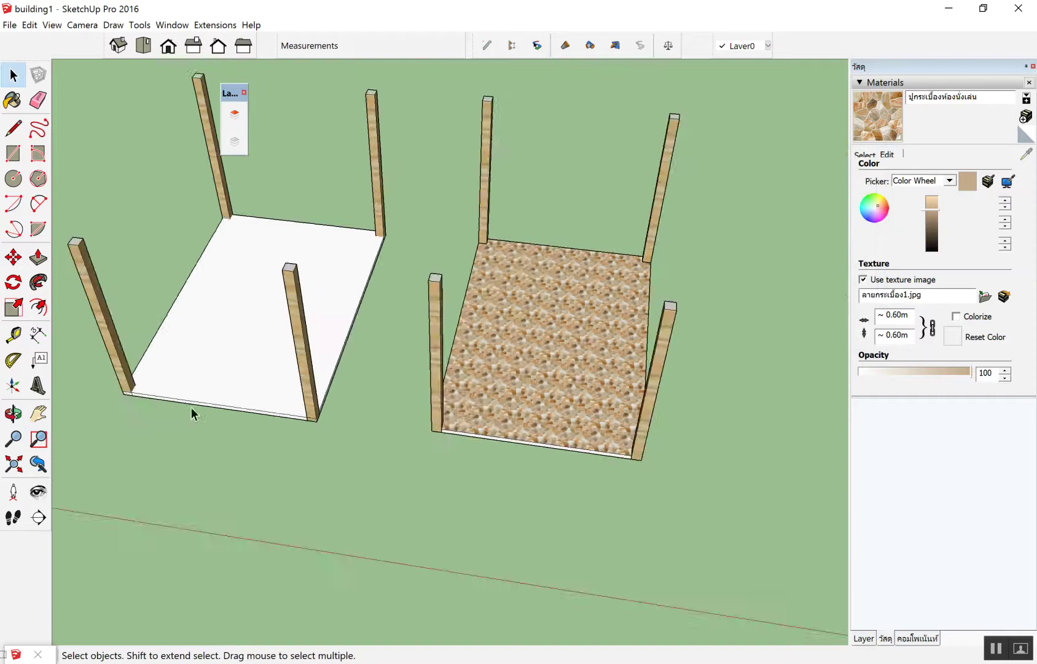
Step: Orbit down onto the room and move in close to the next four posts
scroll(102, 394, "up", 5)
middle_click_drag(331, 484, 301, 498)
scroll(167, 407, "down", 5)
mouse_move(166, 407)
middle_mouse_down()
mouse_move(338, 305)
mouse_move(445, 268)
middle_mouse_up()
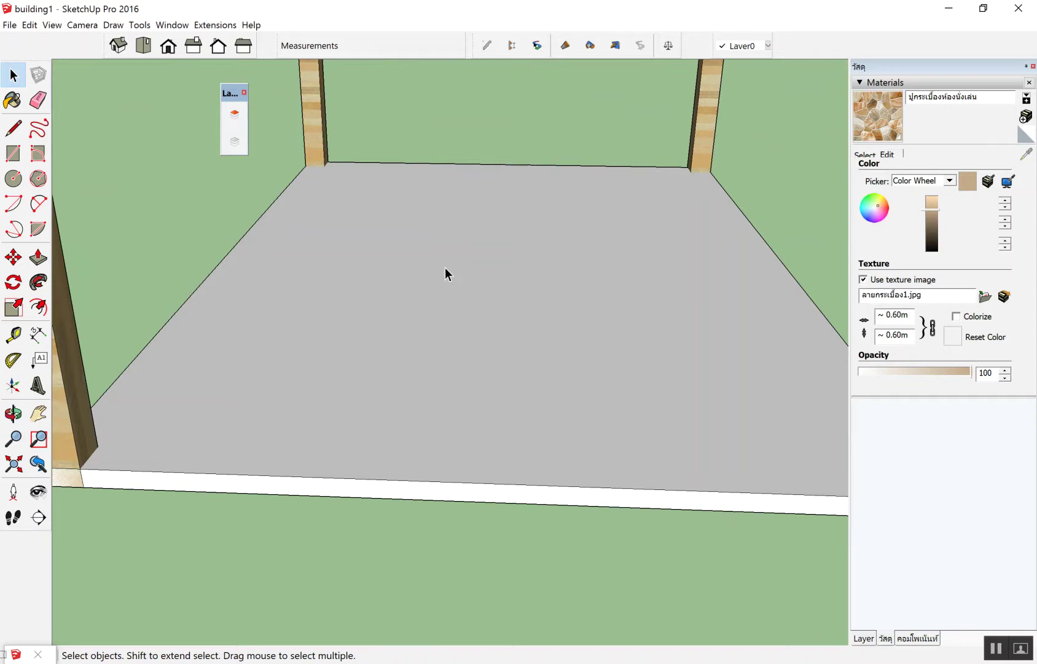
scroll(627, 292, "down", 3)
scroll(542, 264, "down", 3)
middle_click_drag(542, 263, 535, 328)
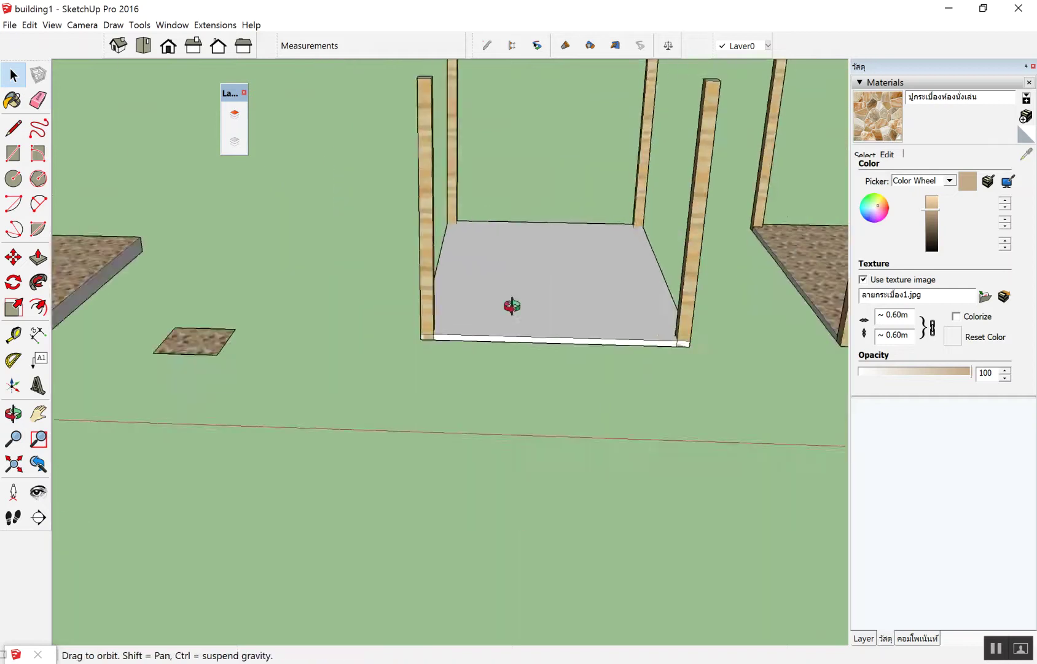
double_click(536, 333)
scroll(504, 336, "down", 2)
mouse_move(553, 306)
middle_mouse_down()
mouse_move(456, 375)
mouse_move(191, 192)
middle_mouse_up()
Step: Draw a 4.20 m by 6.20 m rectangle from post base to post base
left_click(13, 153)
scroll(402, 386, "up", 2)
scroll(405, 384, "up", 1)
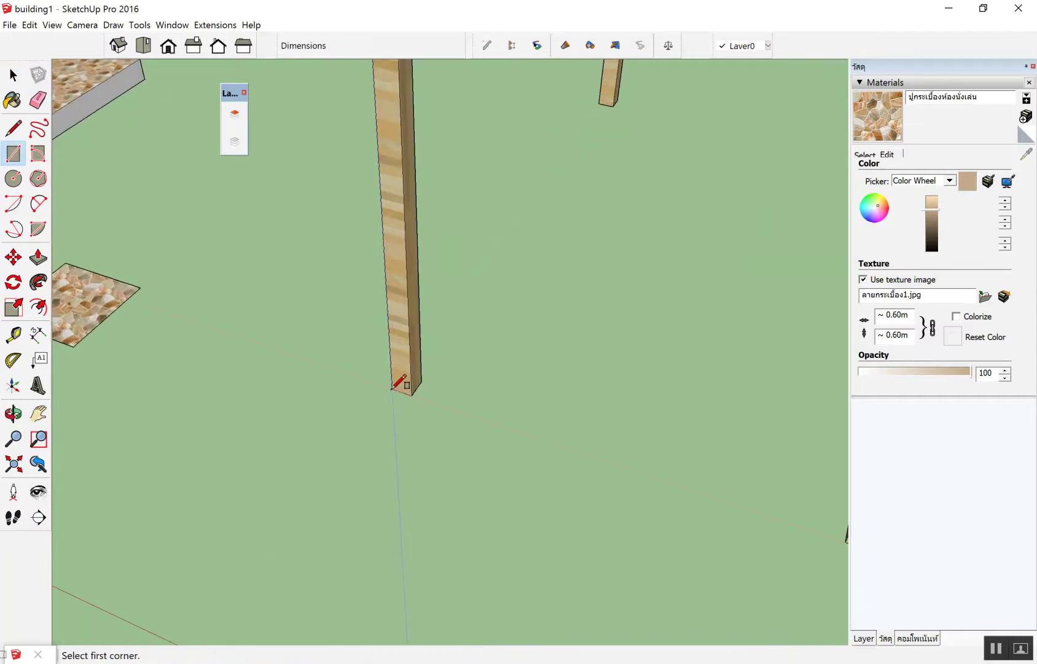
left_click(398, 384)
scroll(398, 384, "down", 5)
scroll(398, 384, "down", 3)
mouse_move(682, 247)
middle_mouse_down()
mouse_move(594, 300)
mouse_move(590, 326)
middle_mouse_up()
scroll(553, 352, "up", 5)
left_click(533, 362)
scroll(533, 363, "down", 3)
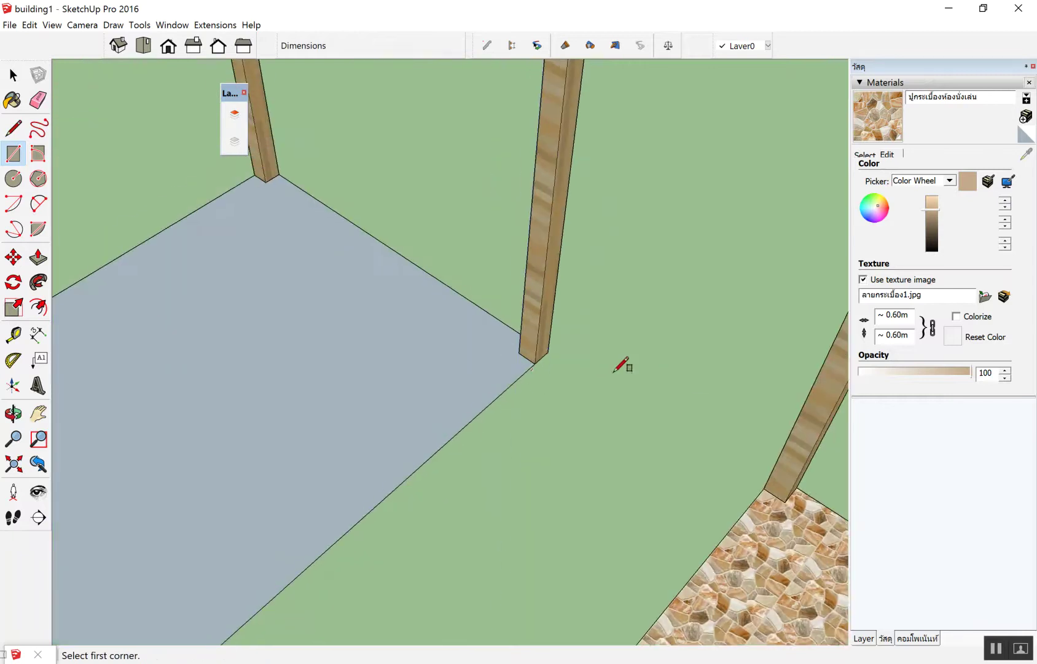
Step: Push/Pull the new rectangle up 0.1 m to form the slab
key("p")
left_click(408, 389)
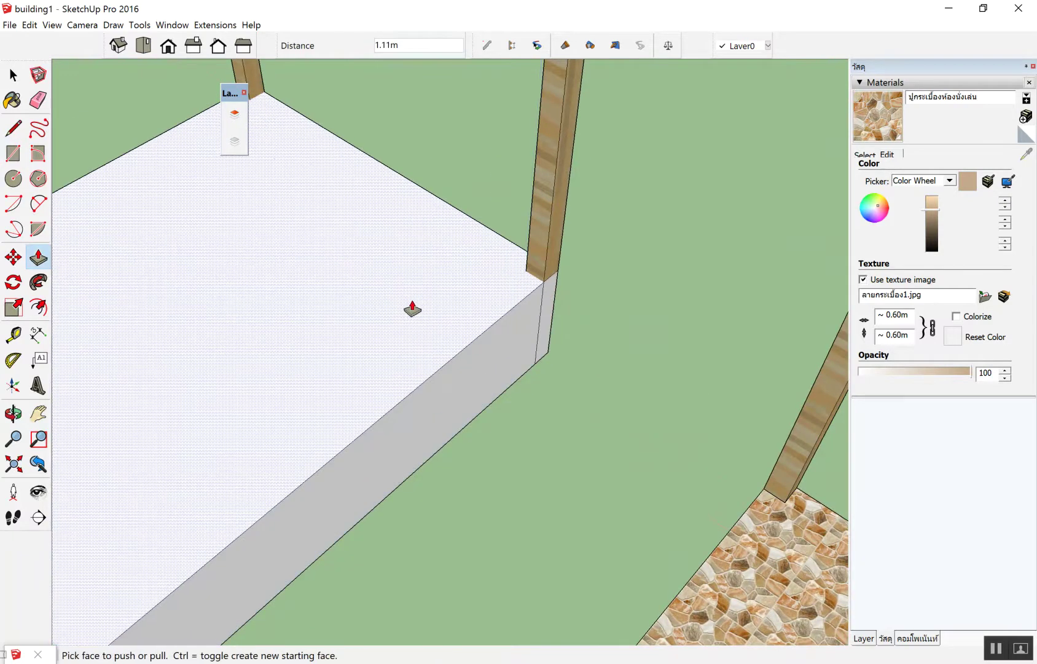
type("0.1")
key("Return")
key("space")
scroll(508, 284, "down", 3)
Step: Select the whole new slab and make it a group
triple_click(437, 278)
right_click(437, 277)
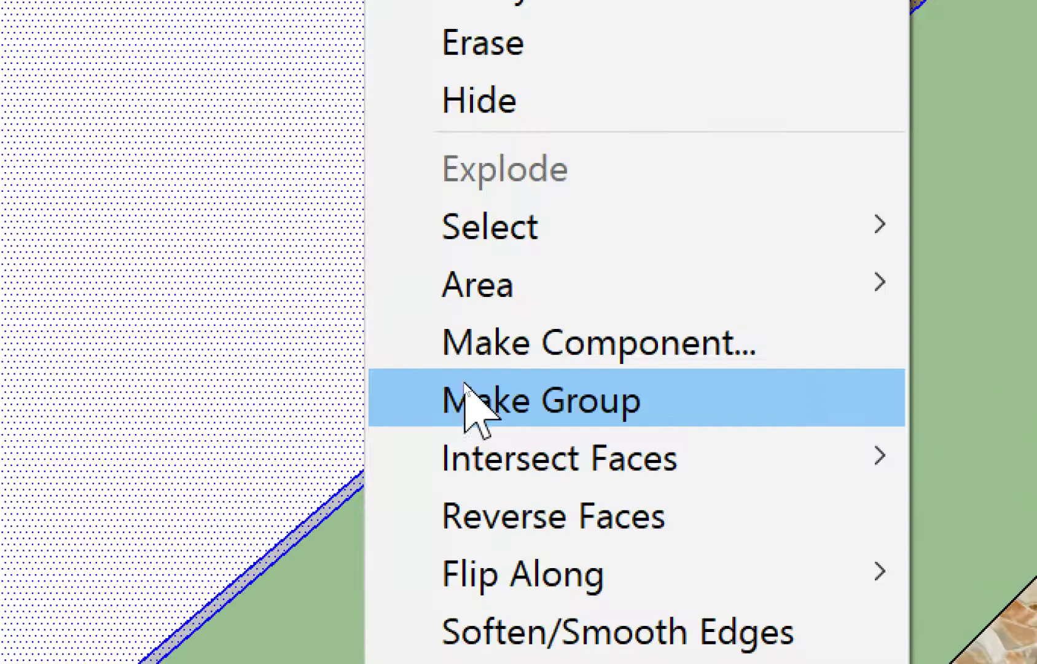
left_click(467, 394)
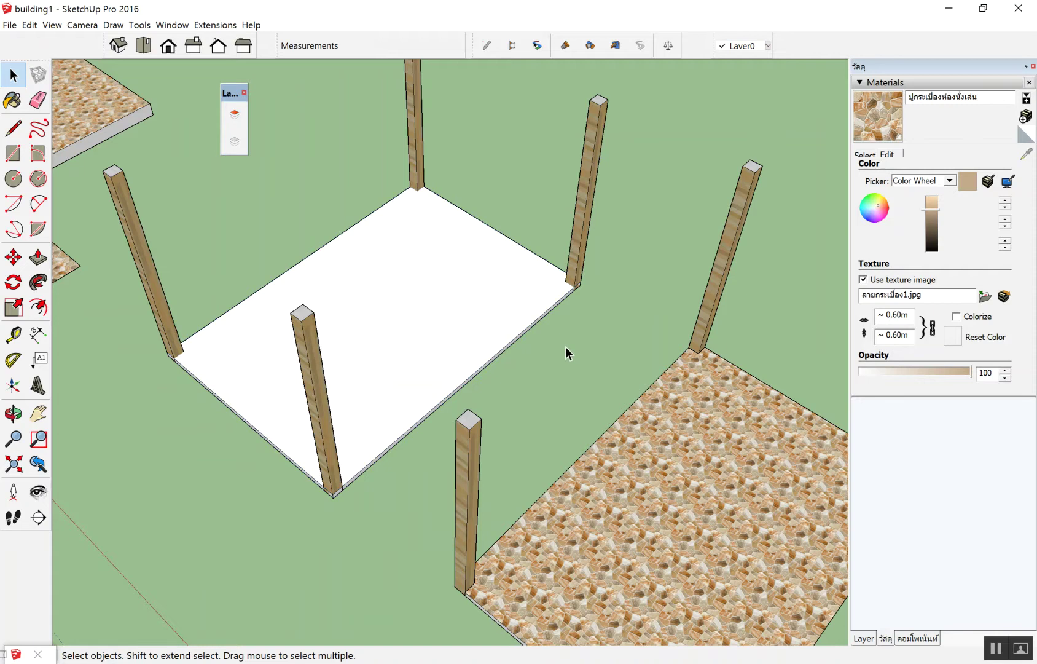
Step: Orbit and zoom around the slabs to reveal the second post and textured slab
scroll(570, 351, "down", 5)
middle_click_drag(629, 428, 618, 398)
scroll(567, 420, "up", 5)
scroll(557, 324, "up", 3)
scroll(557, 324, "up", 3)
scroll(474, 279, "up", 3)
mouse_move(327, 242)
middle_mouse_down()
mouse_move(463, 343)
mouse_move(498, 388)
middle_mouse_up()
scroll(498, 388, "down", 2)
scroll(561, 359, "down", 2)
scroll(614, 343, "down", 3)
scroll(338, 287, "down", 1)
scroll(185, 181, "up", 3)
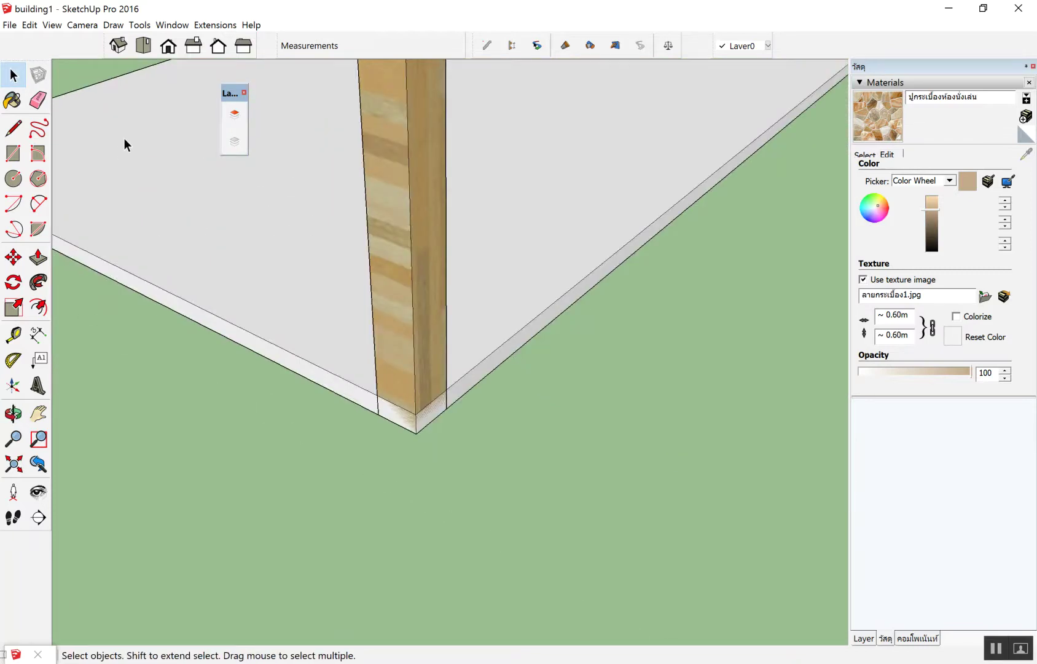
scroll(100, 164, "down", 2)
mouse_move(399, 165)
middle_mouse_down()
mouse_move(447, 130)
mouse_move(440, 139)
middle_mouse_up()
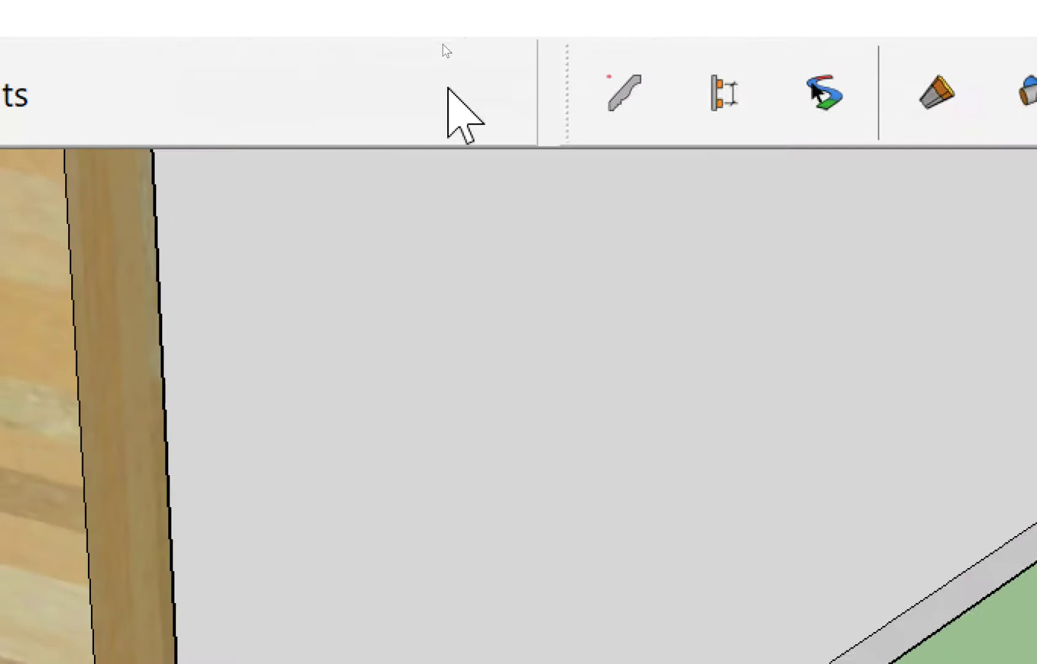
Step: Turn on the Solid Tools toolbar from the toolbar list
right_click(446, 93)
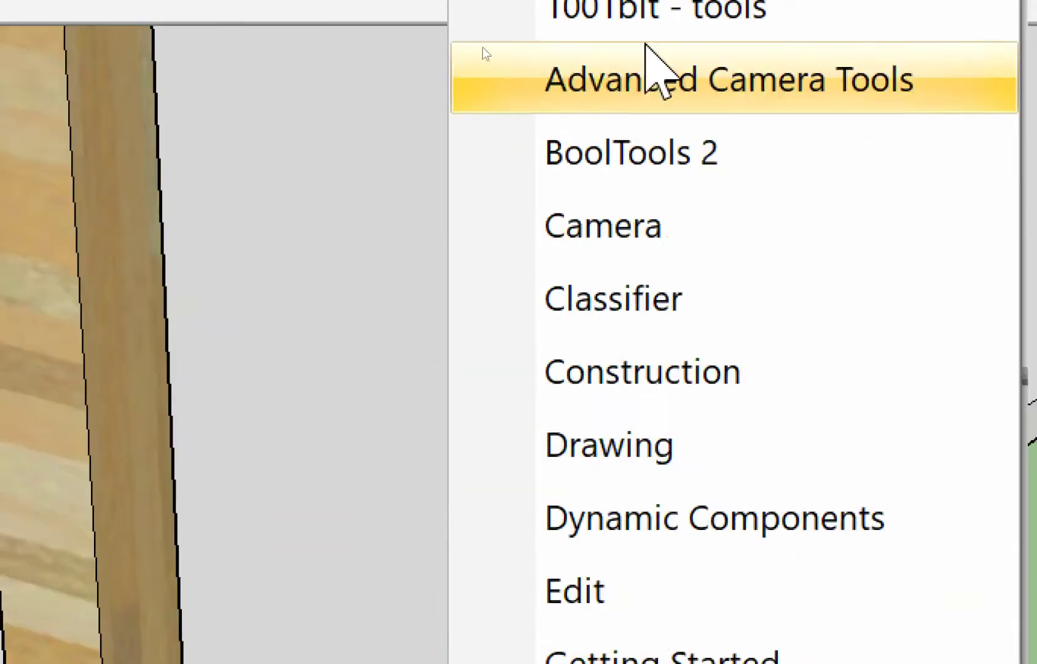
left_click(319, 91)
right_click(319, 92)
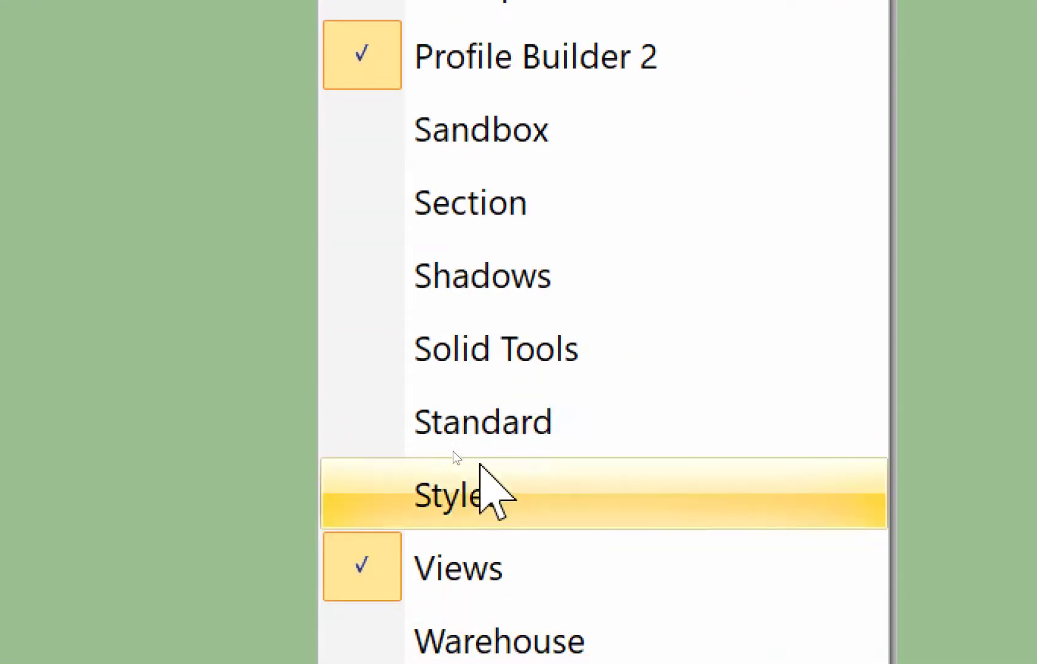
left_click(492, 355)
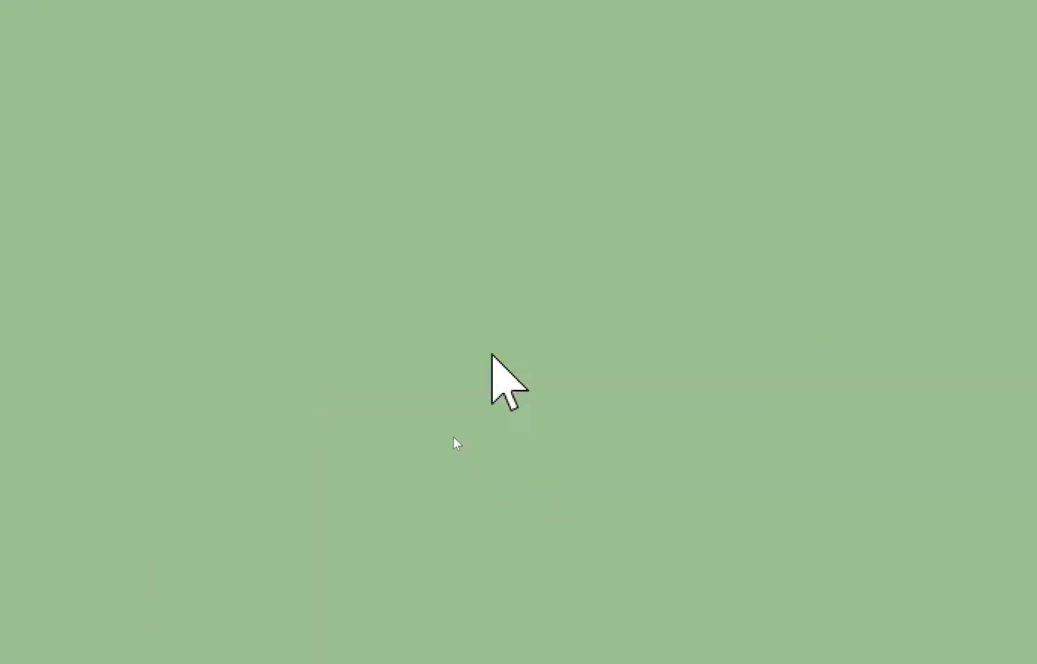
mouse_move(496, 317)
middle_mouse_down()
mouse_move(585, 404)
mouse_move(605, 381)
middle_mouse_up()
scroll(604, 379, "up", 2)
scroll(594, 361, "up", 3)
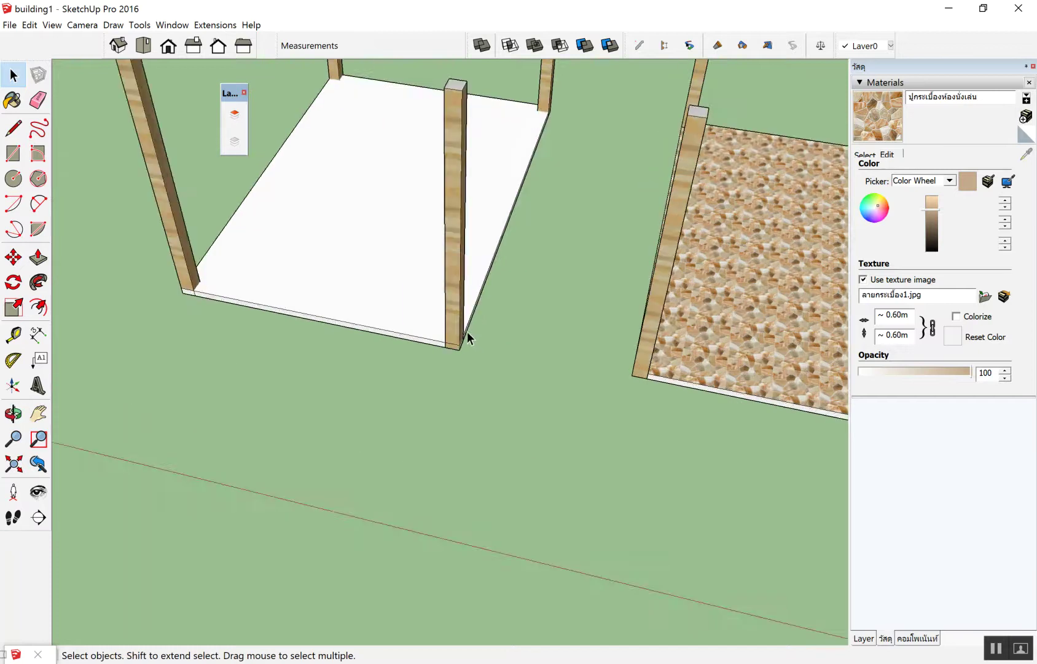
Step: Orbit around the wooden post and briefly check the toolbar list
scroll(467, 332, "up", 3)
scroll(440, 278, "up", 3)
mouse_move(399, 363)
middle_mouse_down()
mouse_move(557, 153)
mouse_move(434, 254)
middle_mouse_up()
scroll(372, 303, "down", 2)
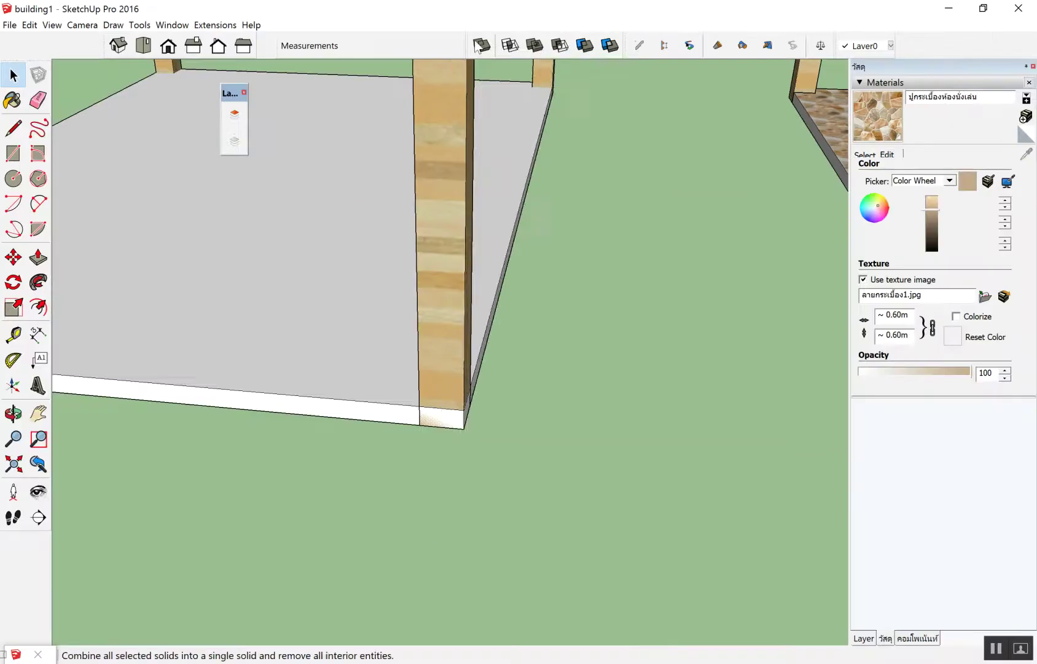
right_click(443, 49)
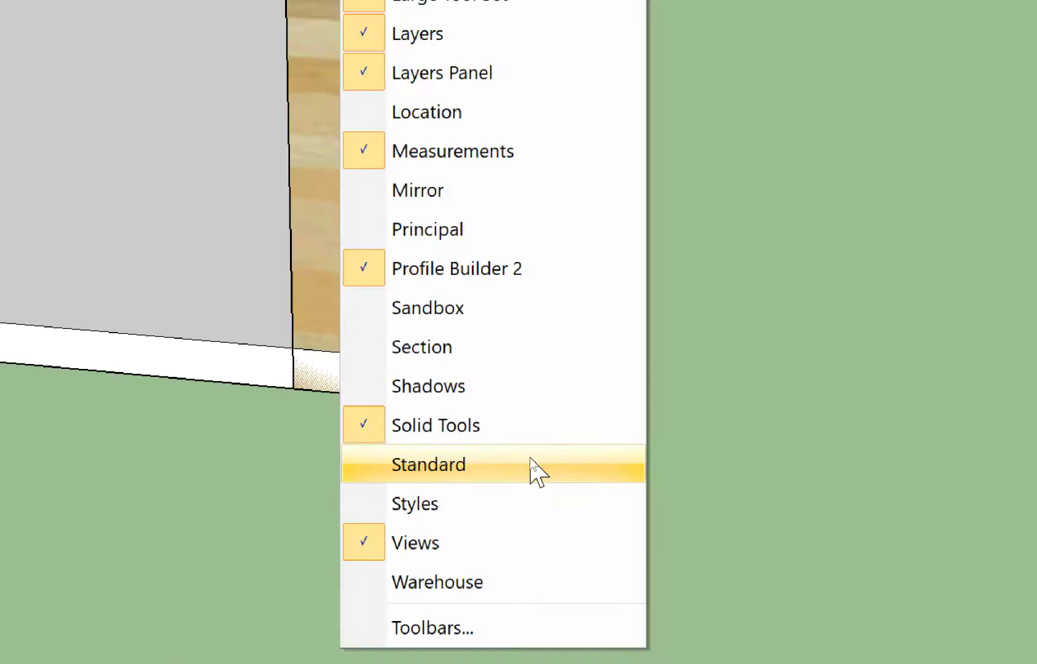
key("Escape")
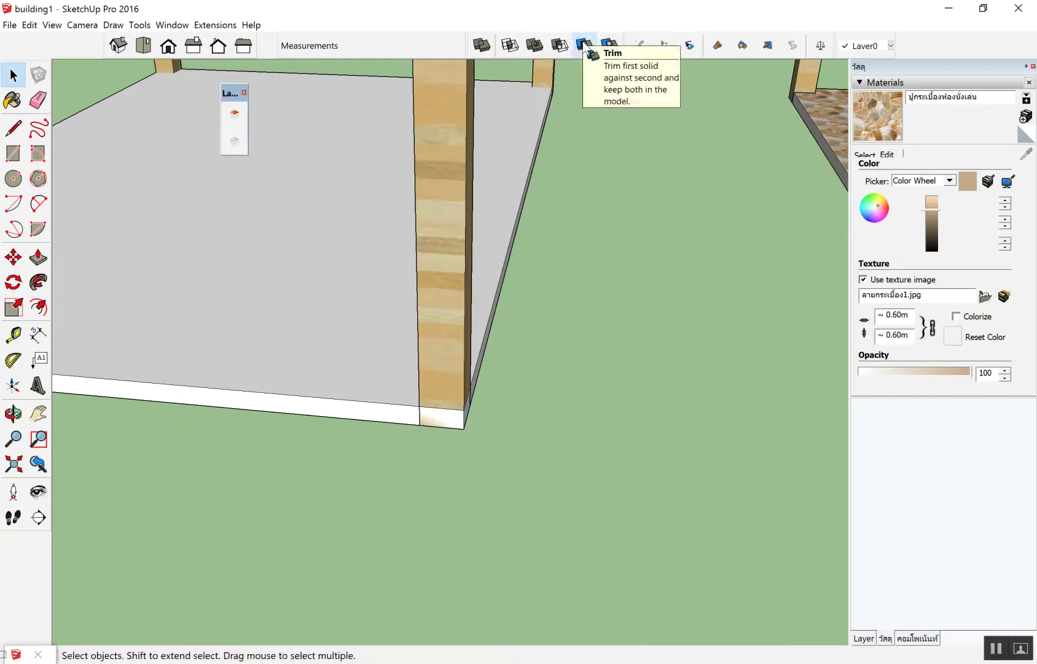
Step: Trim the floor slab with the wooden post using Solid Tools Trim
left_click(583, 45)
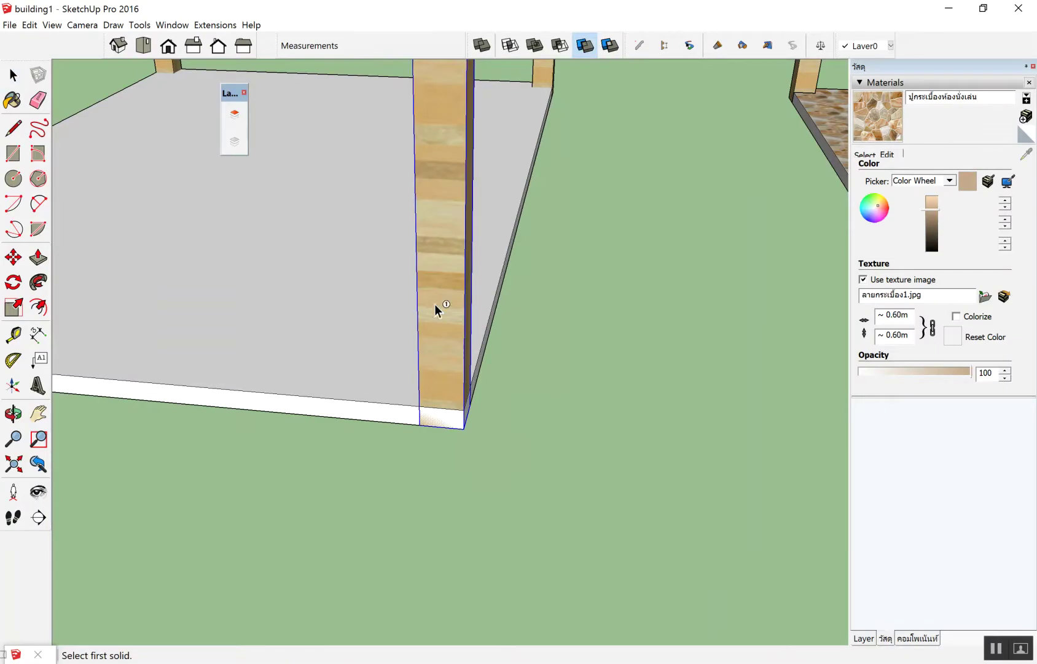
scroll(430, 366, "up", 3)
scroll(416, 418, "up", 3)
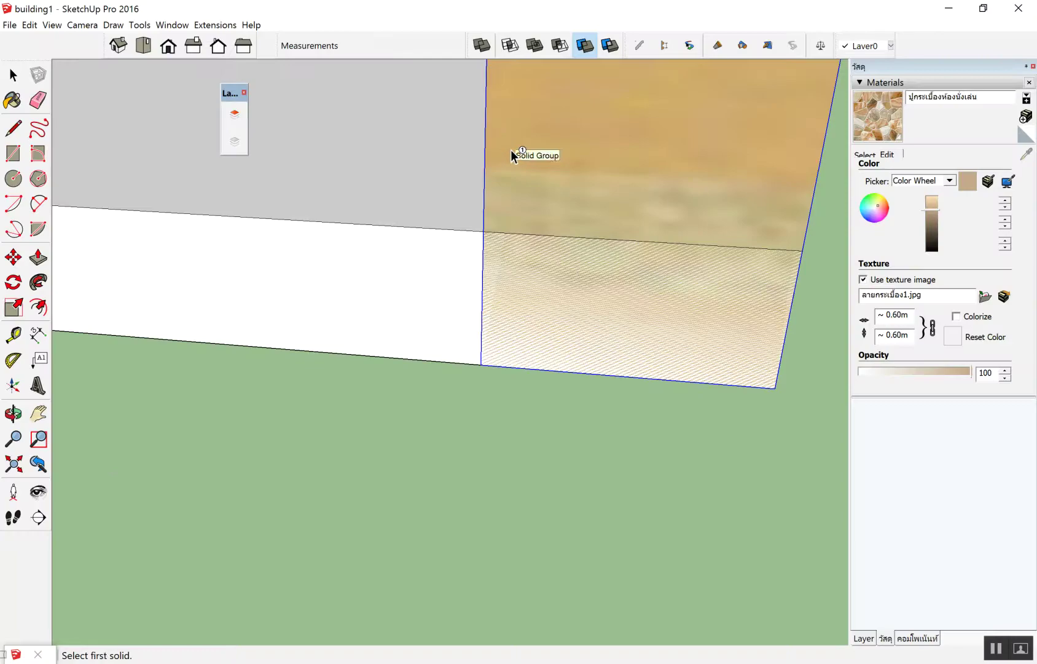
left_click(511, 152)
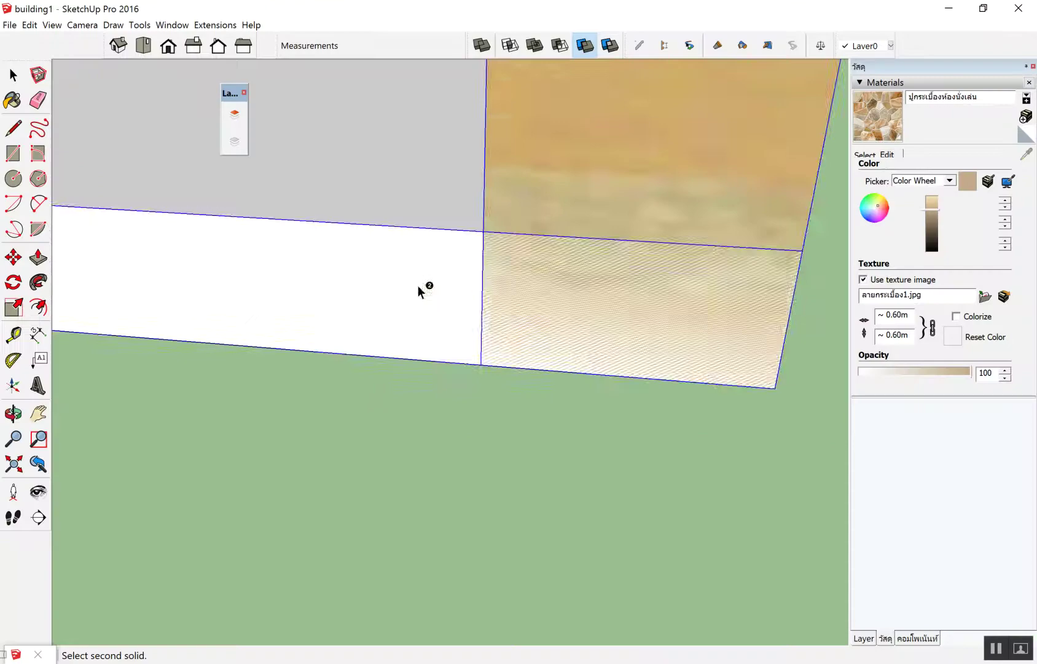
scroll(511, 405, "down", 3)
middle_click_drag(512, 405, 540, 386)
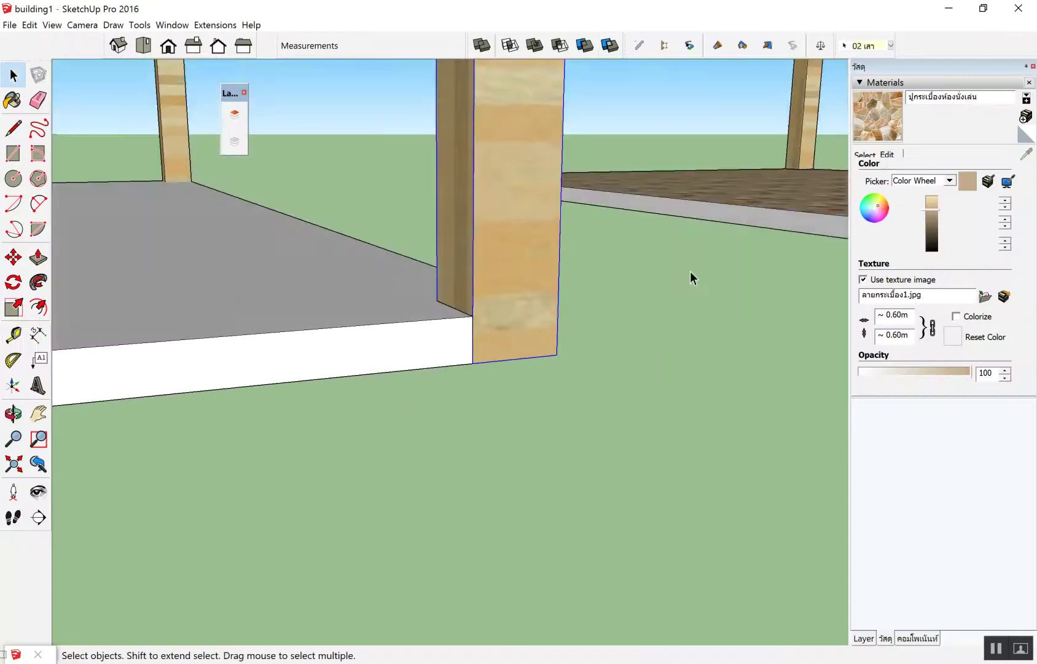
Step: Move the wooden post aside to expose the slab corner
key("m")
left_click(499, 312)
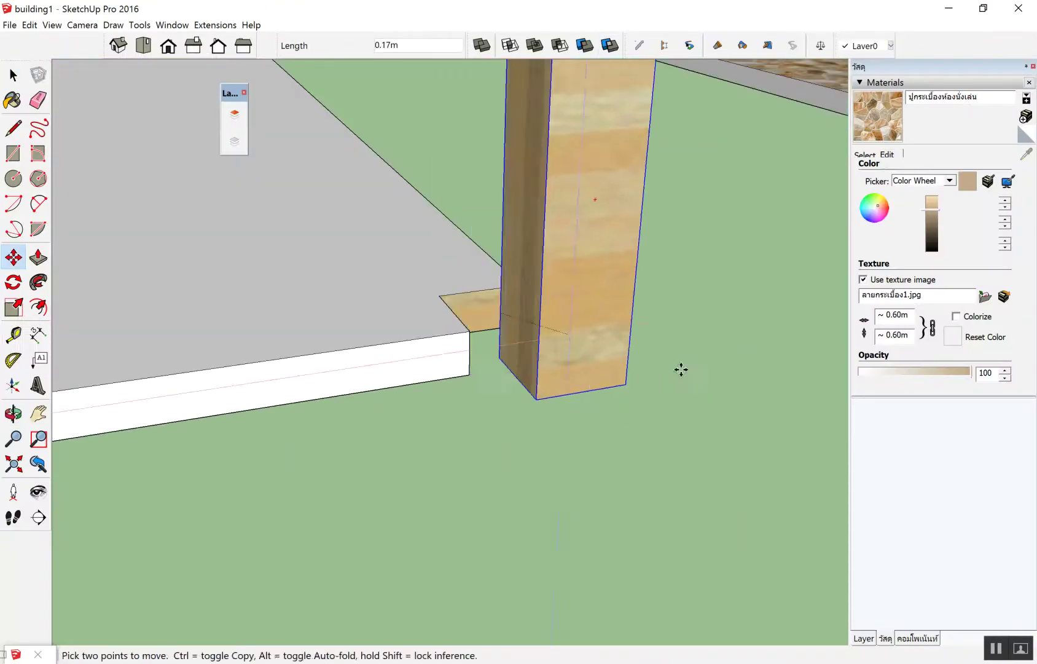
mouse_move(680, 374)
middle_mouse_down()
mouse_move(433, 440)
mouse_move(383, 405)
middle_mouse_up()
key("space")
Step: Orbit and zoom around the slab corner to inspect the cut notch
scroll(452, 345, "up", 3)
middle_click_drag(557, 318, 463, 304)
scroll(572, 304, "up", 1)
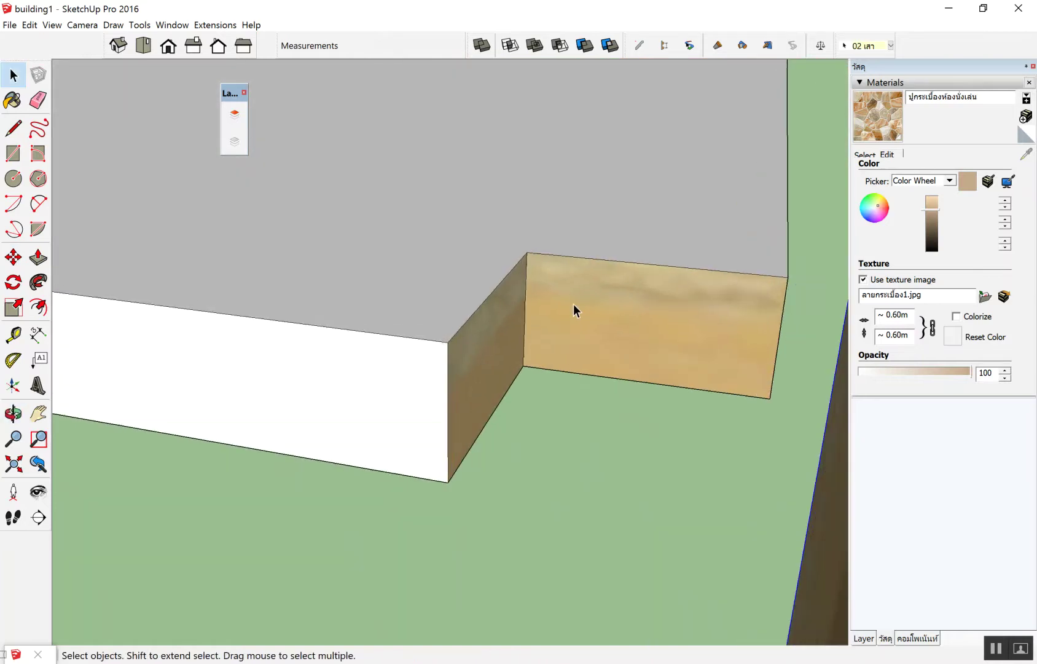
scroll(583, 300, "up", 1)
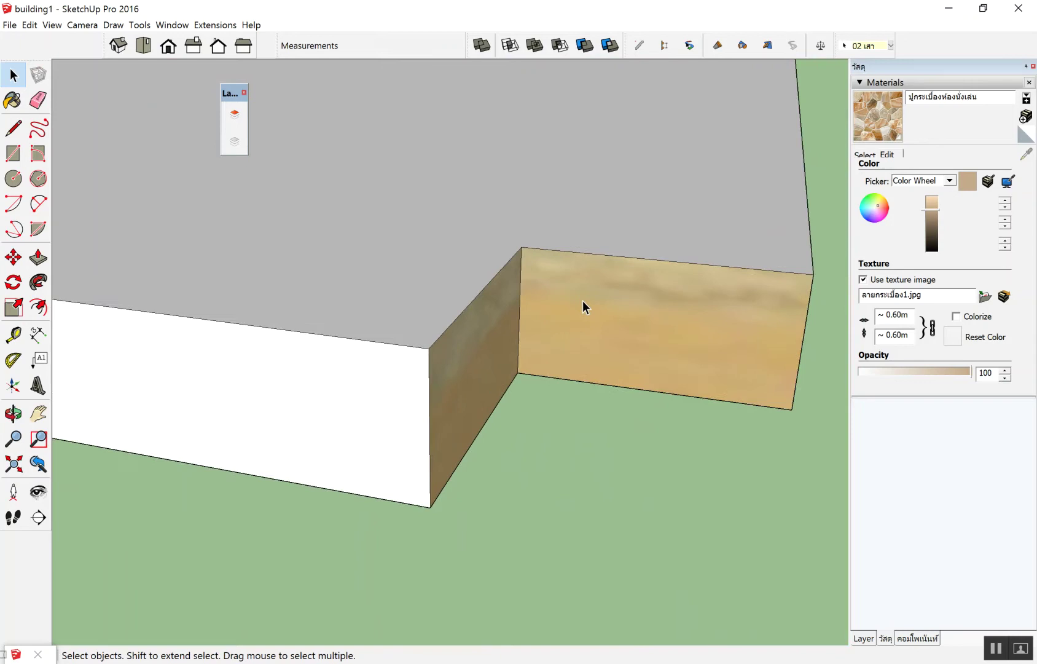
scroll(582, 300, "up", 2)
middle_click_drag(576, 344, 504, 306)
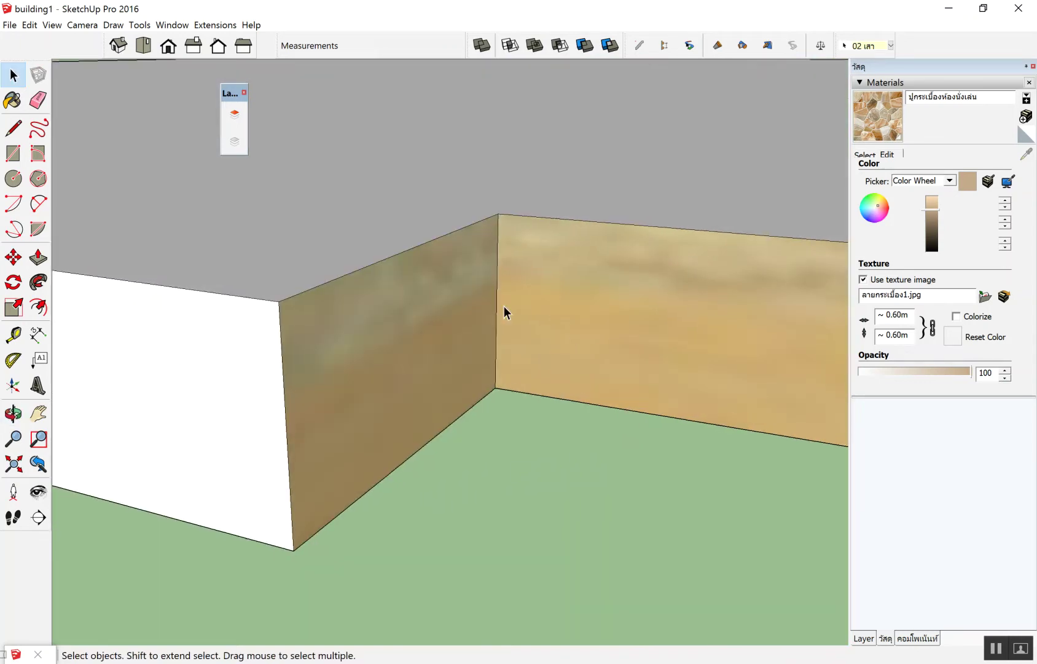
scroll(506, 306, "up", 5)
scroll(528, 341, "down", 2)
scroll(522, 325, "down", 3)
mouse_move(458, 322)
middle_mouse_down()
mouse_move(598, 336)
mouse_move(544, 313)
mouse_move(480, 396)
mouse_move(637, 411)
mouse_move(534, 372)
middle_mouse_up()
scroll(544, 314, "down", 2)
scroll(546, 305, "down", 2)
scroll(528, 280, "up", 1)
scroll(530, 255, "up", 1)
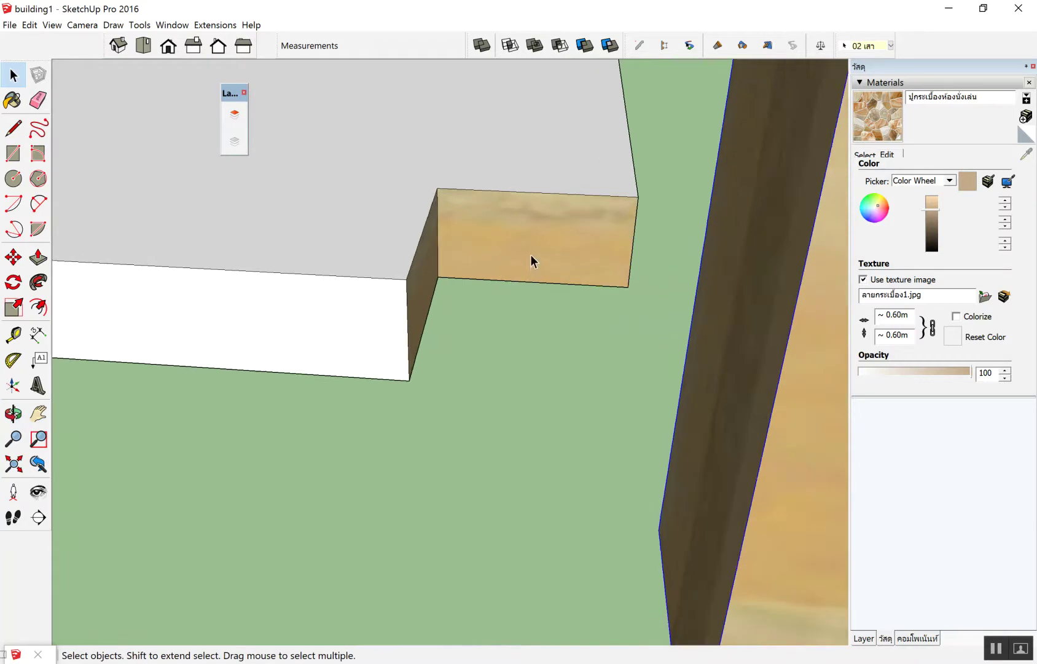
scroll(530, 255, "up", 1)
scroll(521, 223, "up", 2)
scroll(519, 231, "down", 1)
Step: Bring the post back into view and enter the notched slab group for editing
mouse_move(514, 245)
middle_mouse_down()
mouse_move(630, 284)
mouse_move(707, 266)
middle_mouse_up()
mouse_move(728, 322)
middle_mouse_down()
mouse_move(431, 275)
mouse_move(584, 283)
mouse_move(592, 267)
mouse_move(364, 261)
middle_mouse_up()
scroll(581, 261, "up", 1)
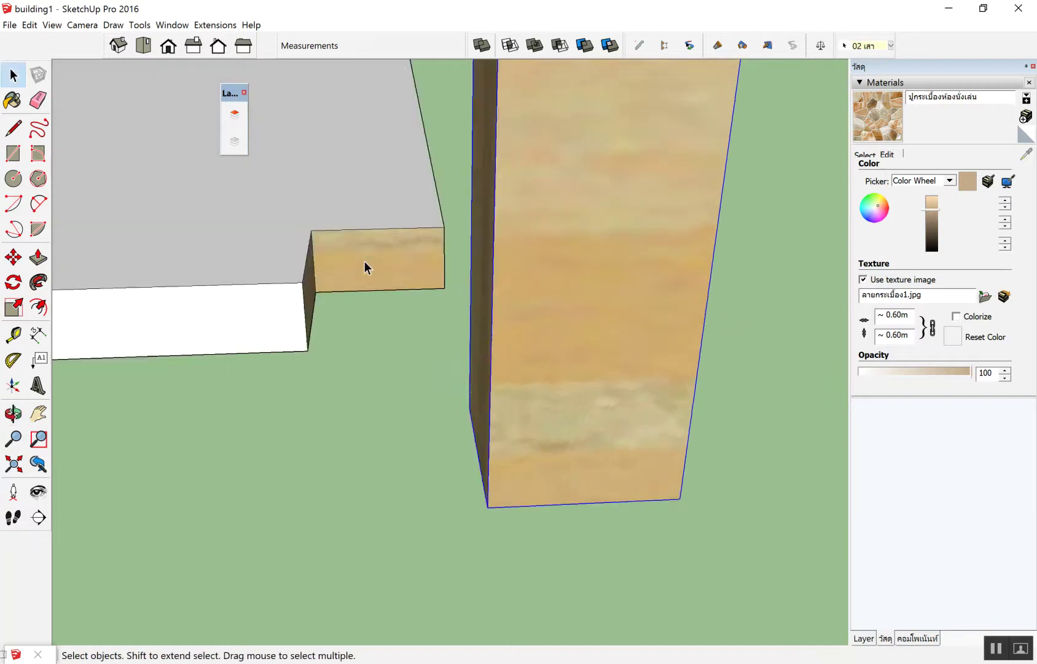
scroll(360, 252, "down", 1)
scroll(348, 257, "up", 1)
left_click(348, 258)
double_click(348, 259)
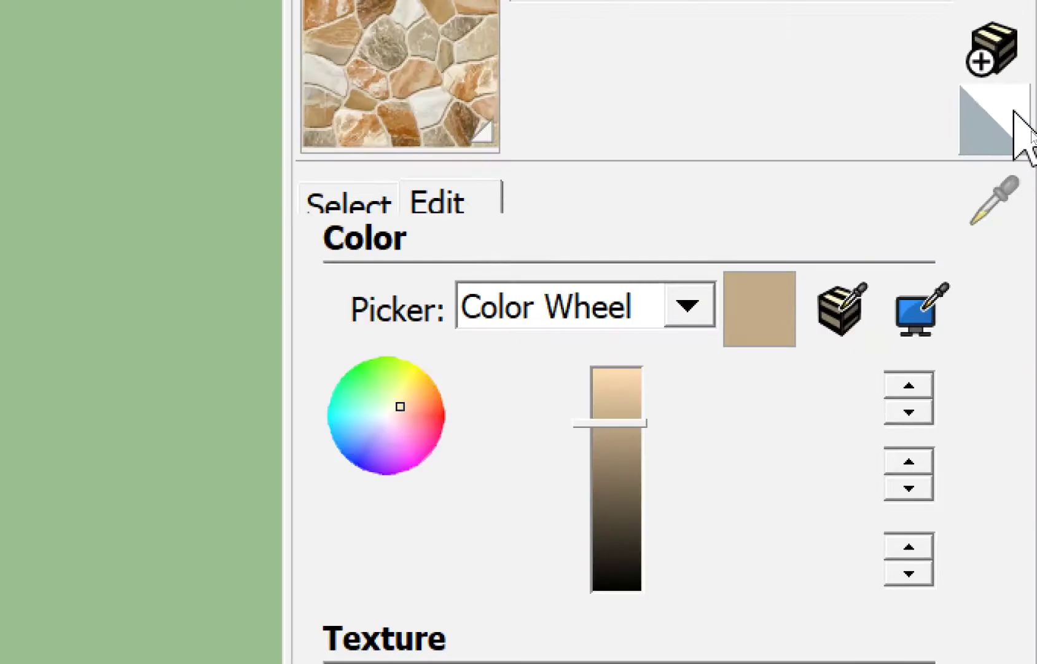
Step: Paint both wood-textured notch faces with the Default white material
left_click(1014, 116)
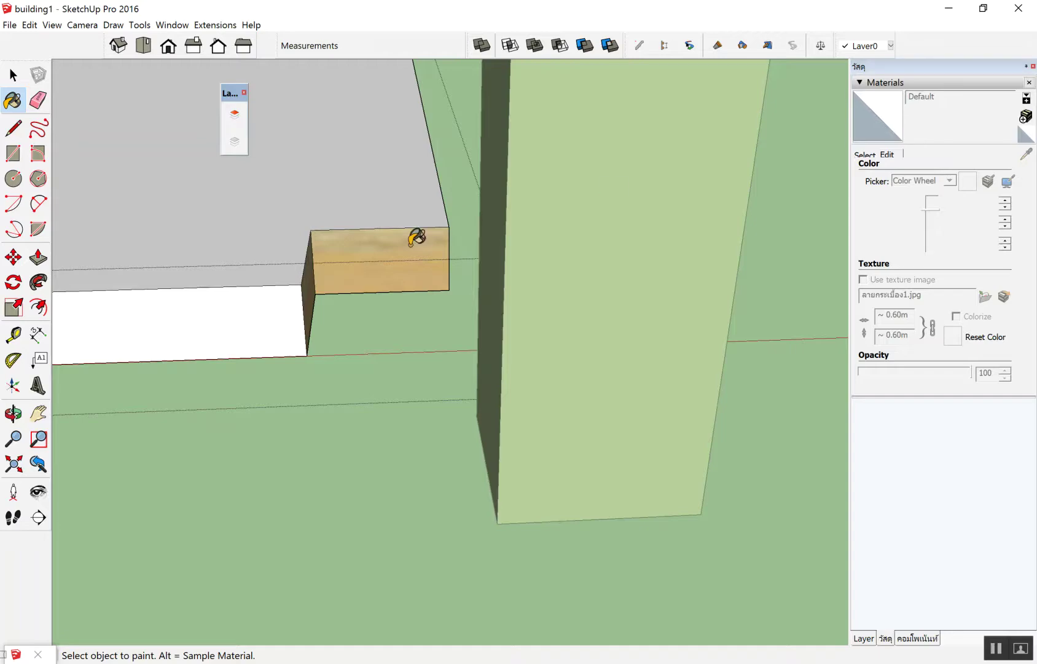
left_click(413, 238)
middle_click_drag(398, 247, 294, 294)
left_click(355, 269)
key("space")
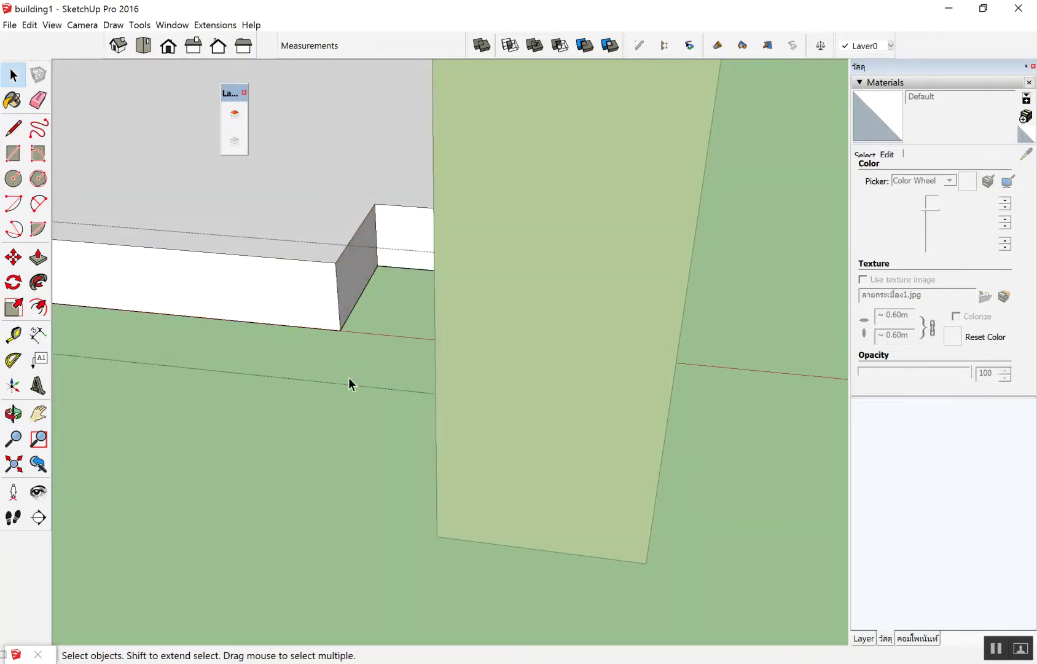
scroll(355, 411, "down", 3)
middle_click_drag(428, 343, 527, 191)
scroll(553, 258, "down", 2)
scroll(492, 352, "down", 2)
scroll(347, 361, "down", 2)
scroll(264, 391, "down", 1)
scroll(264, 391, "up", 2)
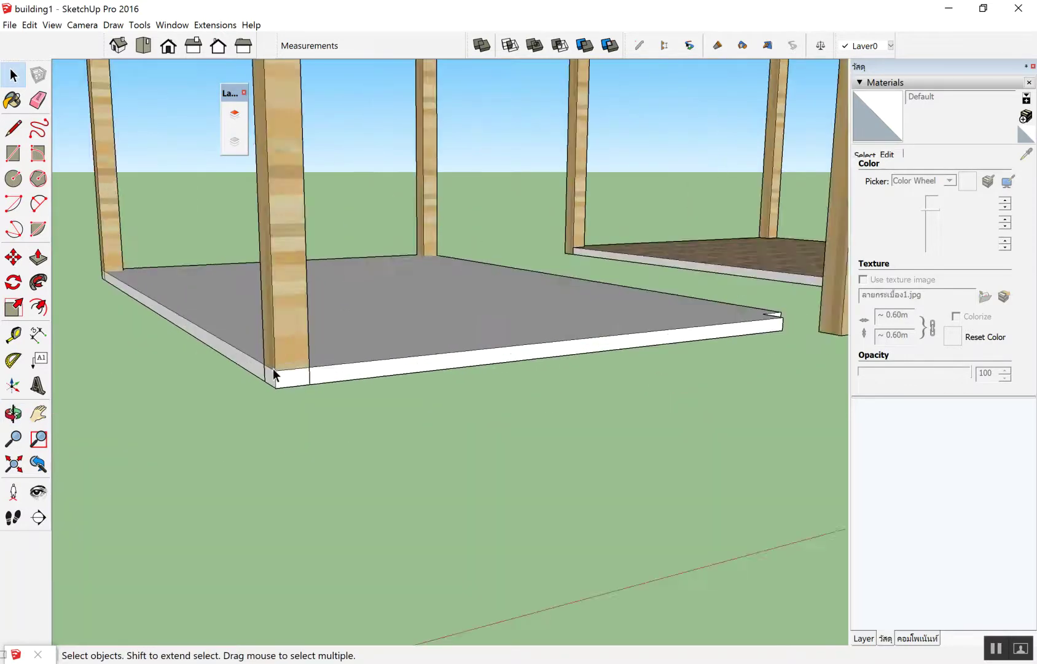
scroll(278, 371, "up", 2)
scroll(271, 377, "up", 2)
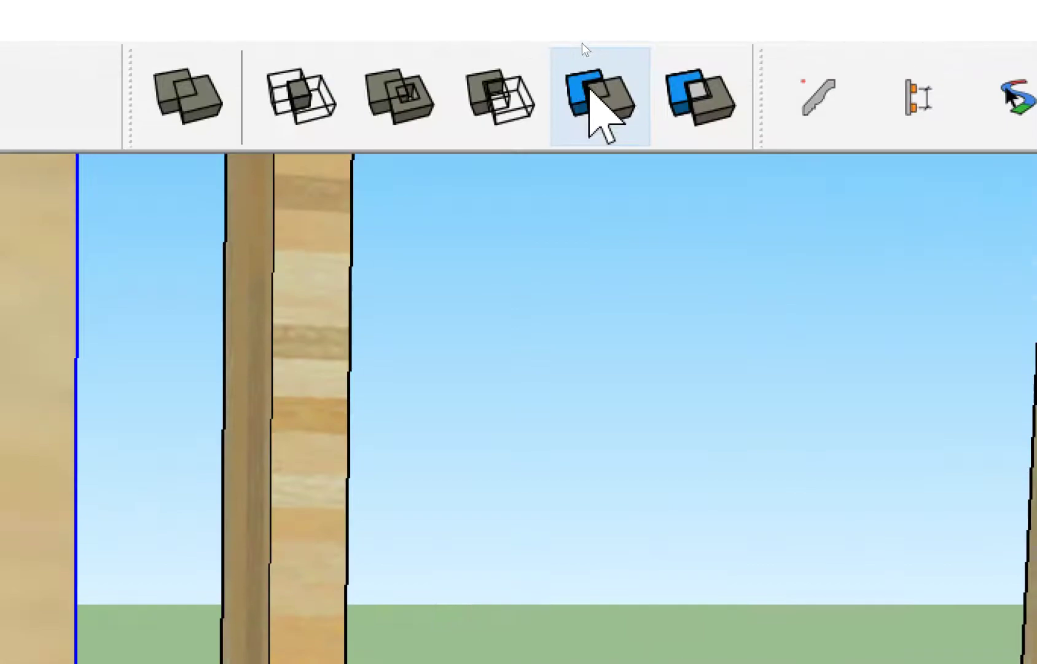
Step: Subtract the next wooden post from the slab to notch a second corner
left_click(583, 44)
left_click(485, 369)
key("space")
scroll(675, 340, "down", 3)
mouse_move(675, 340)
middle_mouse_down()
mouse_move(198, 276)
mouse_move(453, 364)
middle_mouse_up()
scroll(577, 320, "up", 1)
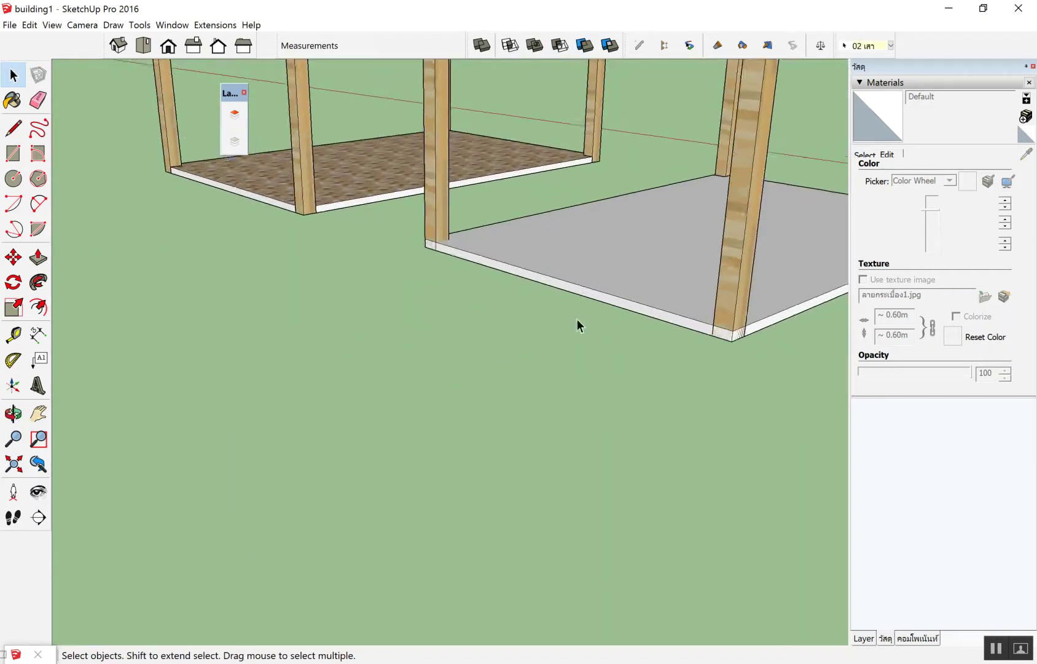
scroll(773, 341, "up", 3)
scroll(731, 237, "up", 3)
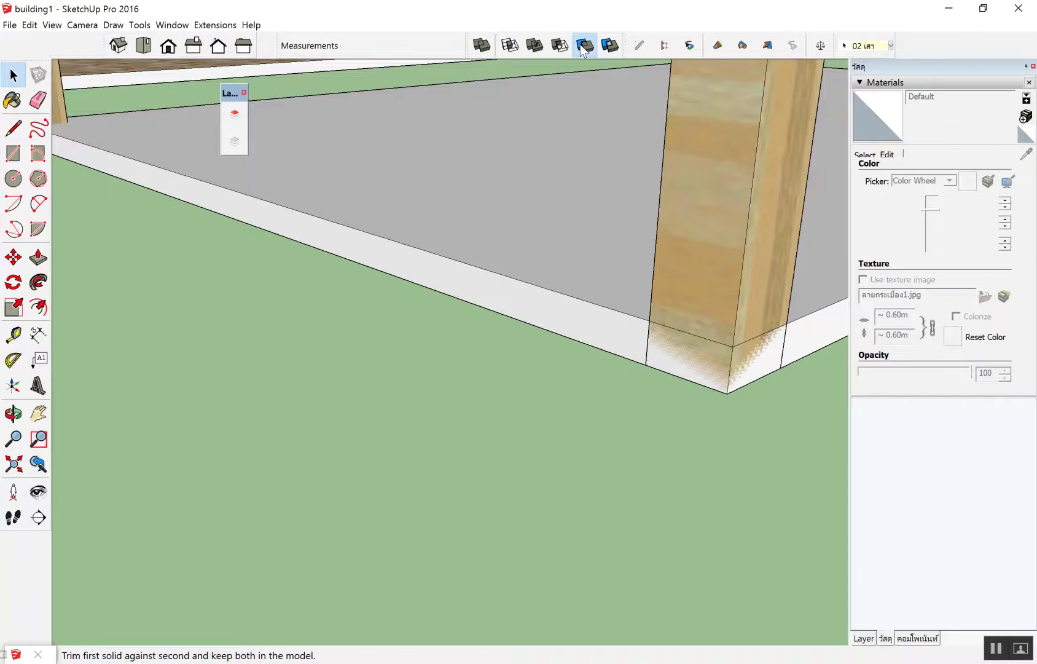
Step: Trim the next corner post out of the slab, repeating the Trim after a first attempt
left_click(582, 48)
left_click(708, 266)
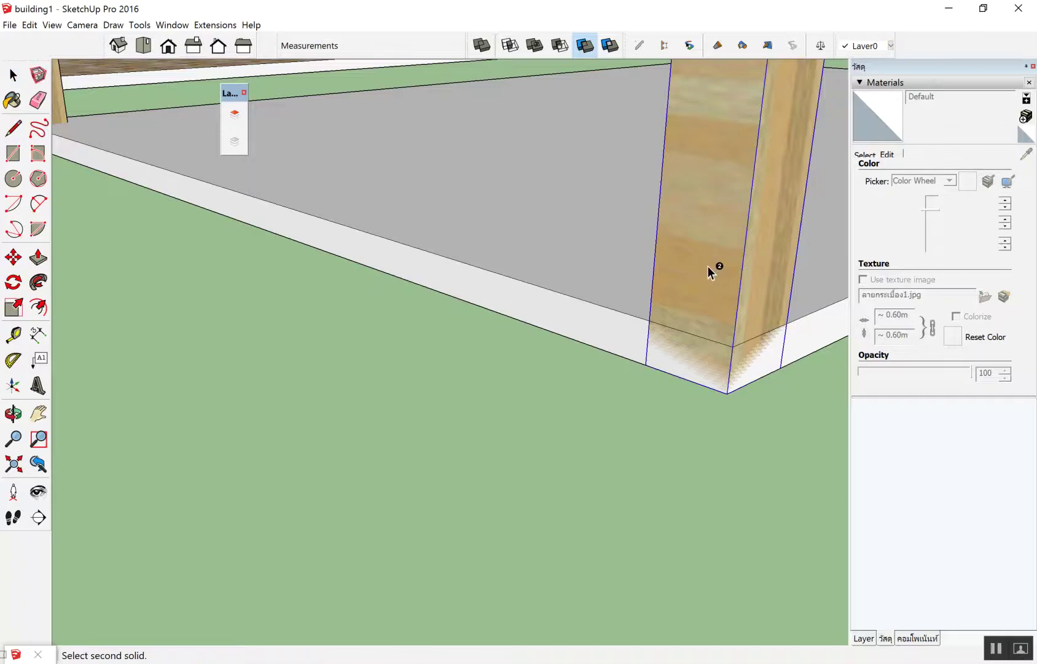
left_click(639, 314)
left_click(552, 347)
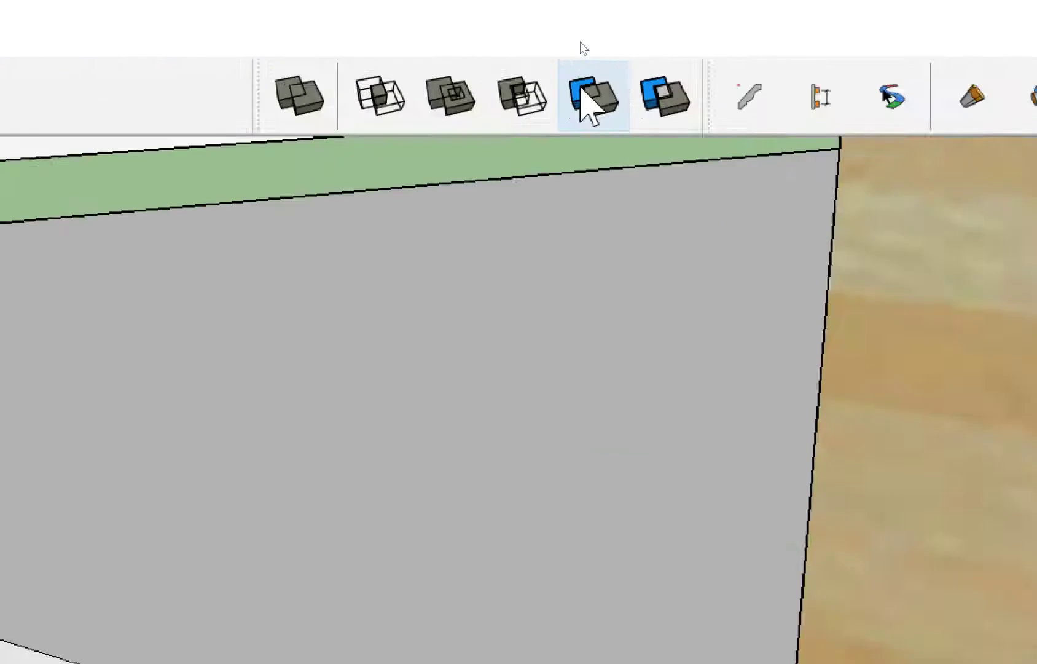
left_click(585, 45)
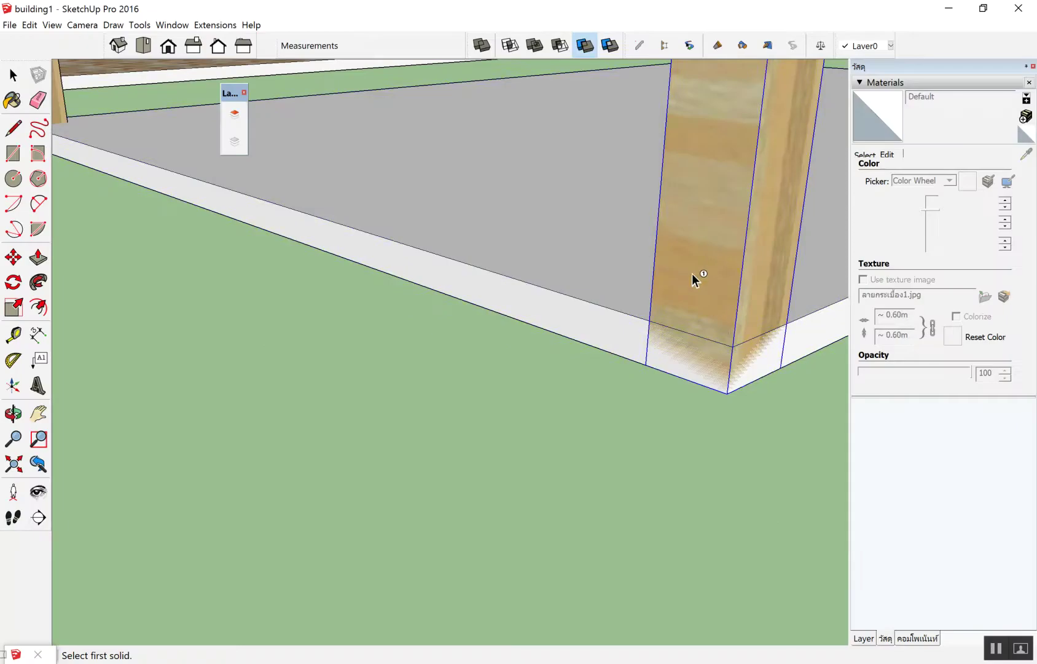
left_click(697, 287)
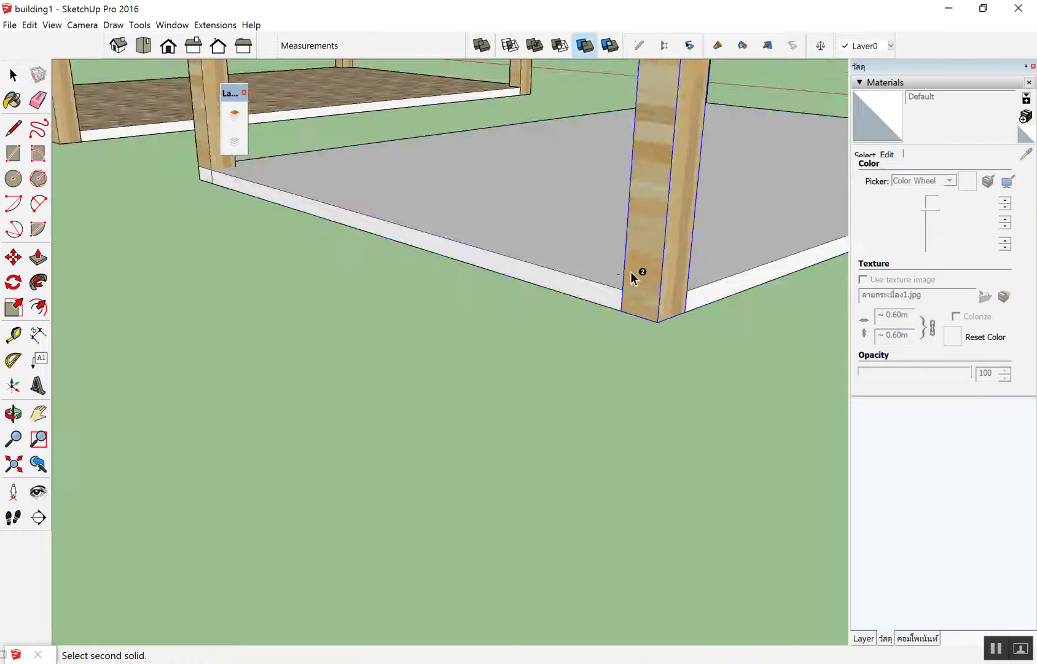
mouse_move(635, 274)
middle_mouse_down()
mouse_move(607, 244)
mouse_move(593, 301)
mouse_move(607, 263)
middle_mouse_up()
key("space")
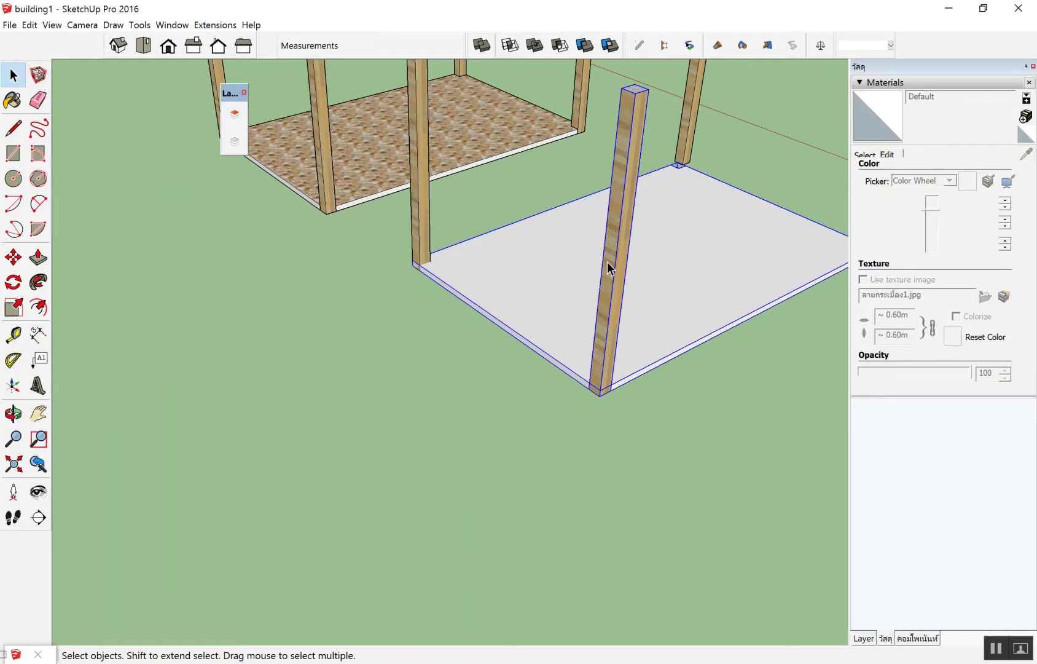
Step: Orbit to the textured floor slab and open the floor group to copy its tiled face
mouse_move(511, 103)
middle_mouse_down()
mouse_move(336, 102)
mouse_move(305, 160)
mouse_move(690, 141)
mouse_move(537, 227)
mouse_move(336, 195)
mouse_move(678, 236)
mouse_move(481, 213)
middle_mouse_up()
scroll(305, 160, "up", 5)
scroll(369, 216, "down", 3)
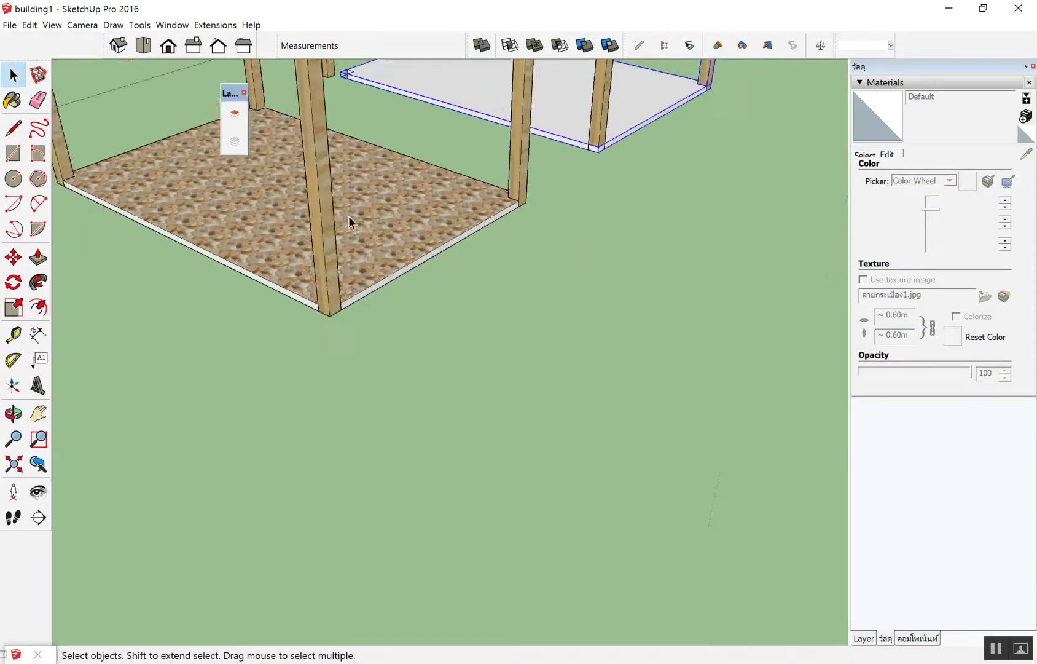
scroll(316, 238, "down", 3)
mouse_move(444, 234)
middle_mouse_down()
mouse_move(709, 199)
mouse_move(711, 368)
middle_mouse_up()
scroll(465, 343, "up", 3)
scroll(426, 260, "down", 3)
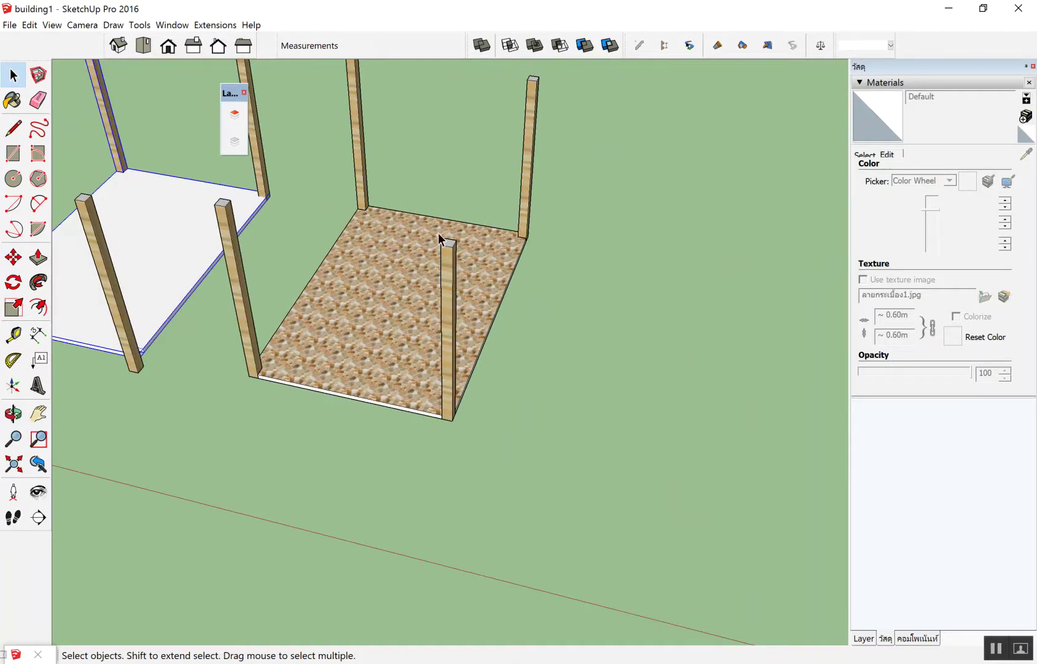
double_click(416, 260)
left_click(629, 299)
scroll(360, 274, "up", 2)
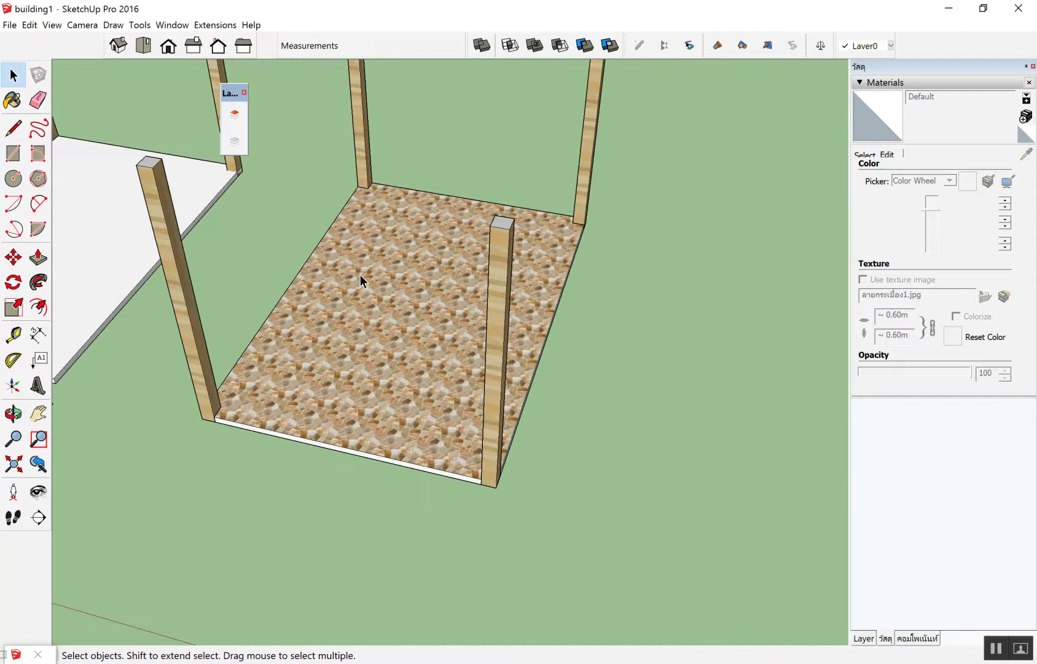
double_click(361, 273)
left_click(572, 294)
double_click(438, 268)
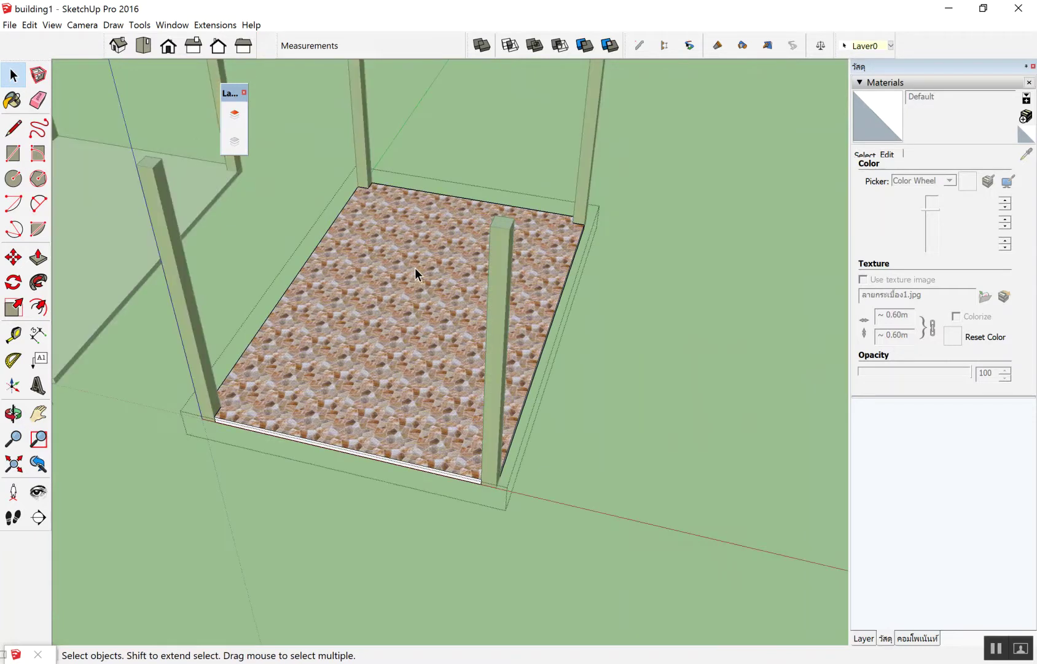
Step: Paste the tiled floor copy and place it on the ground right of the posts
key("ctrl+v")
left_click(576, 447)
scroll(461, 359, "down", 2)
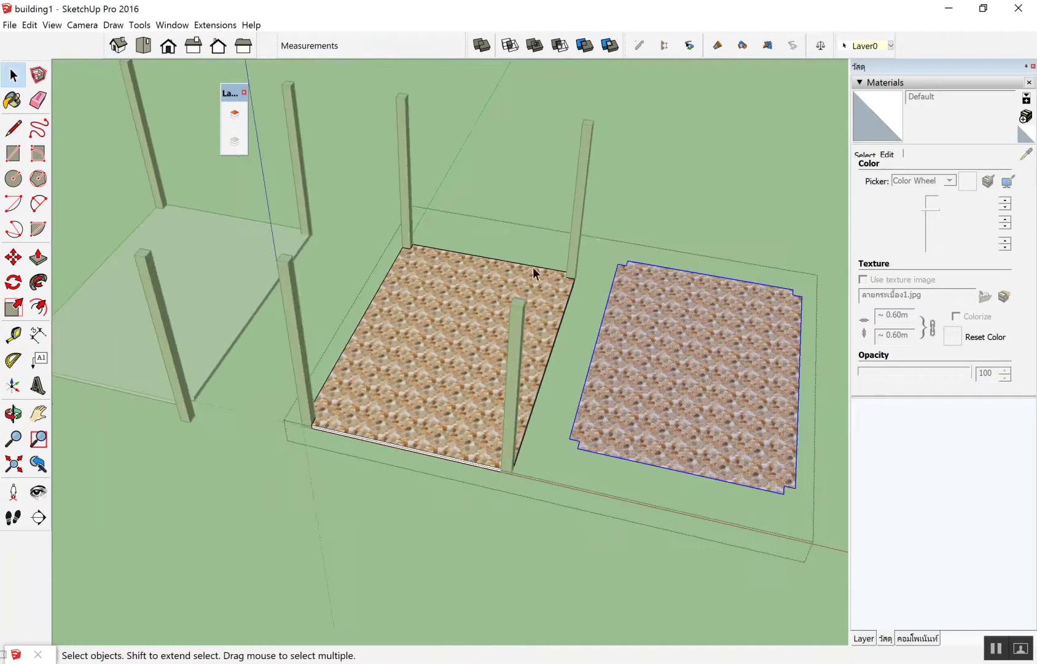
key("Delete")
left_click(666, 356)
key("ctrl+v")
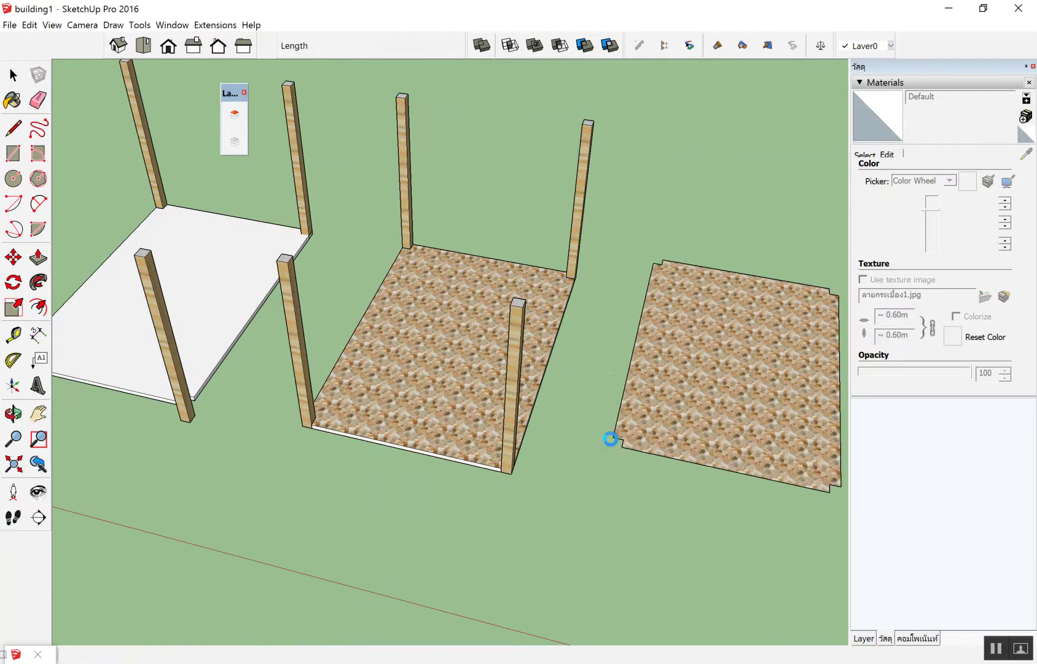
left_click(613, 444)
scroll(532, 258, "down", 2)
left_click(667, 221)
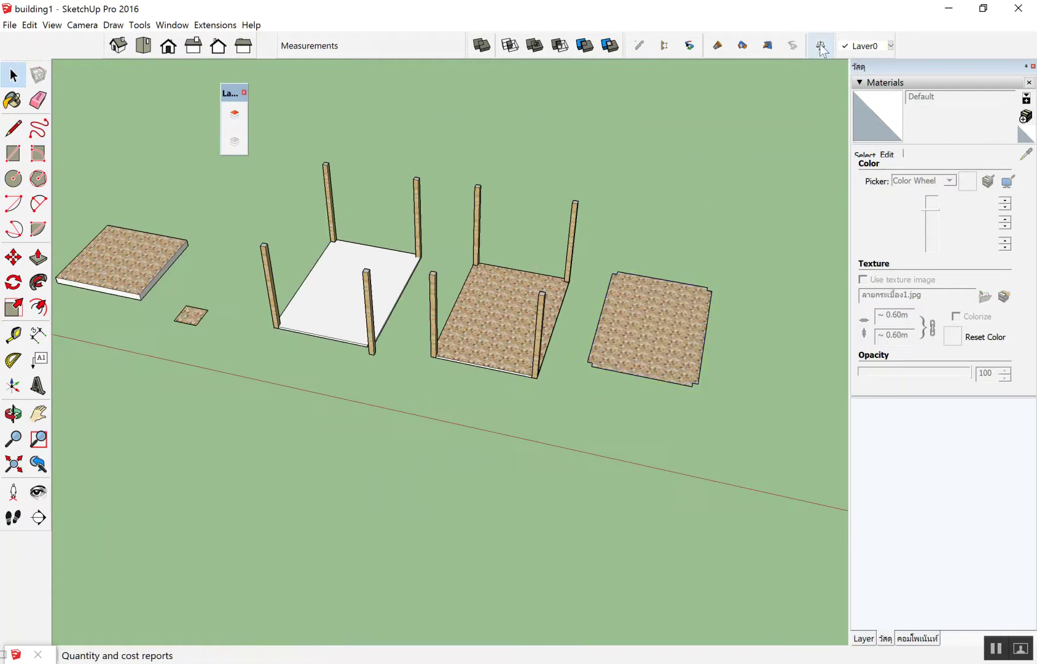
Step: Open the PB Quantifier cost report and paint the right floor copy with the plain Default material
left_click(820, 46)
left_click(684, 317)
left_click(615, 254)
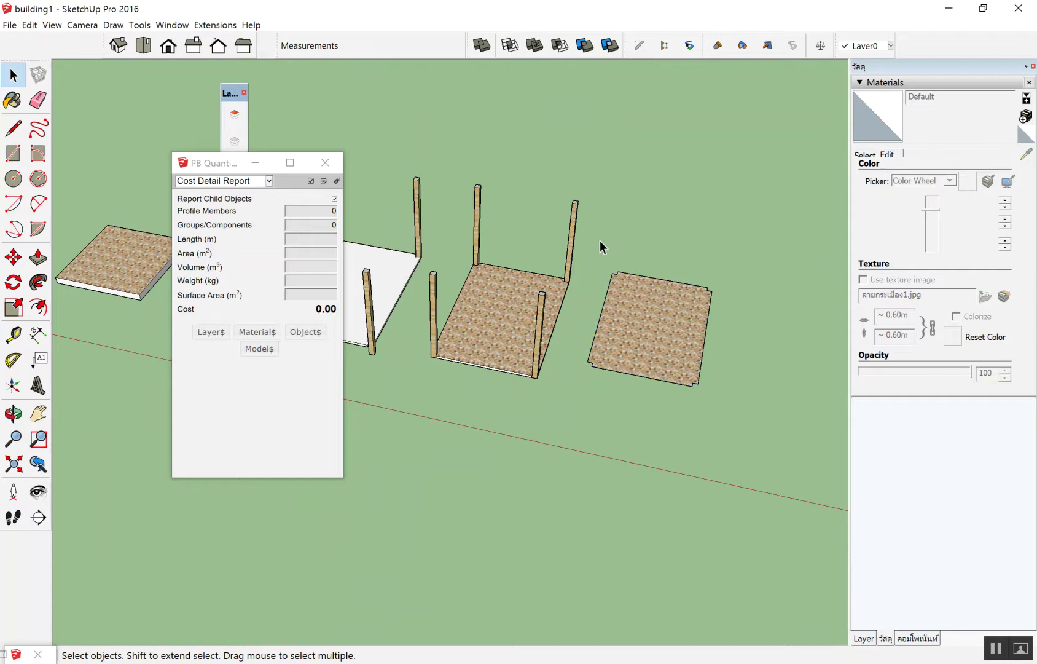
scroll(670, 317, "up", 3)
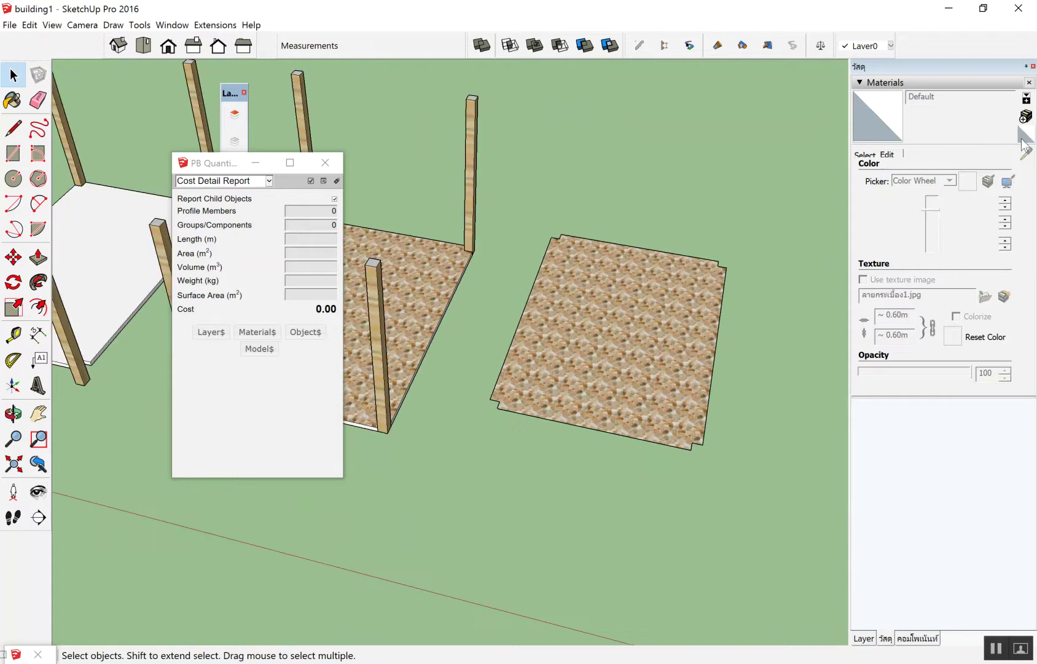
left_click(635, 254)
left_click(923, 119)
left_click(612, 311)
key("space")
Step: Window-select the white floor with its edges and make it a group
key("o")
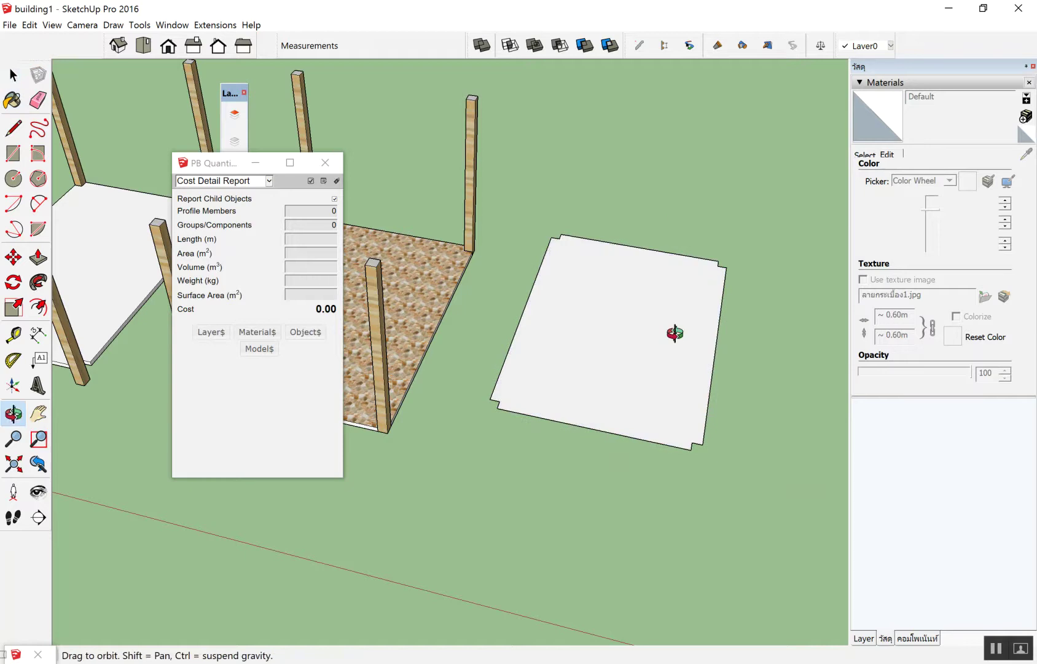
left_click_drag(675, 333, 717, 336)
key("space")
left_click(563, 264)
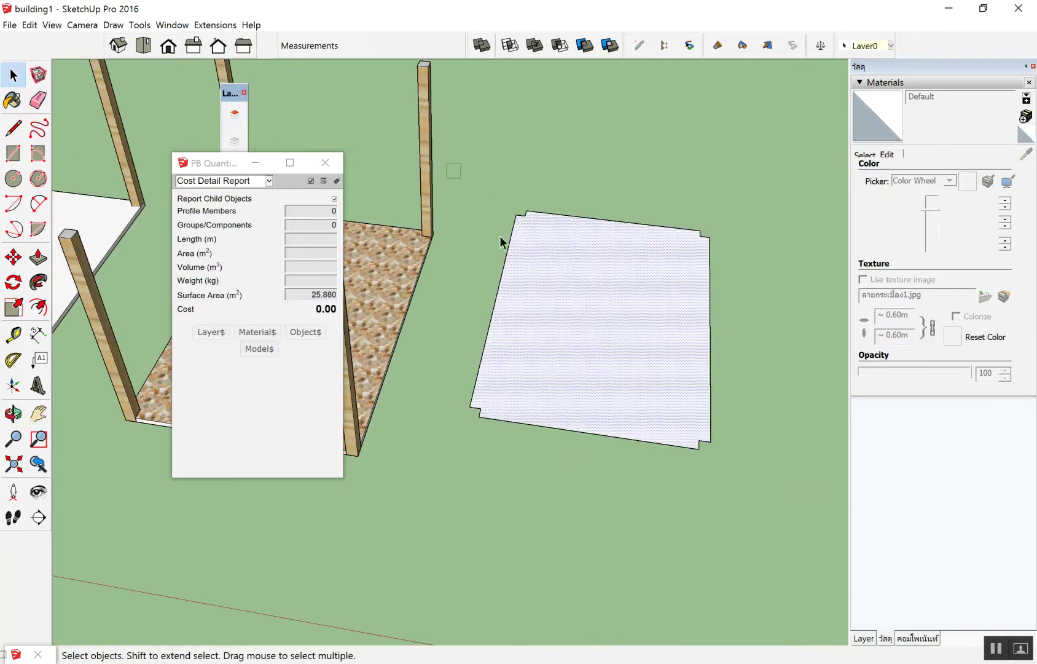
left_click_drag(501, 237, 805, 496)
right_click(588, 298)
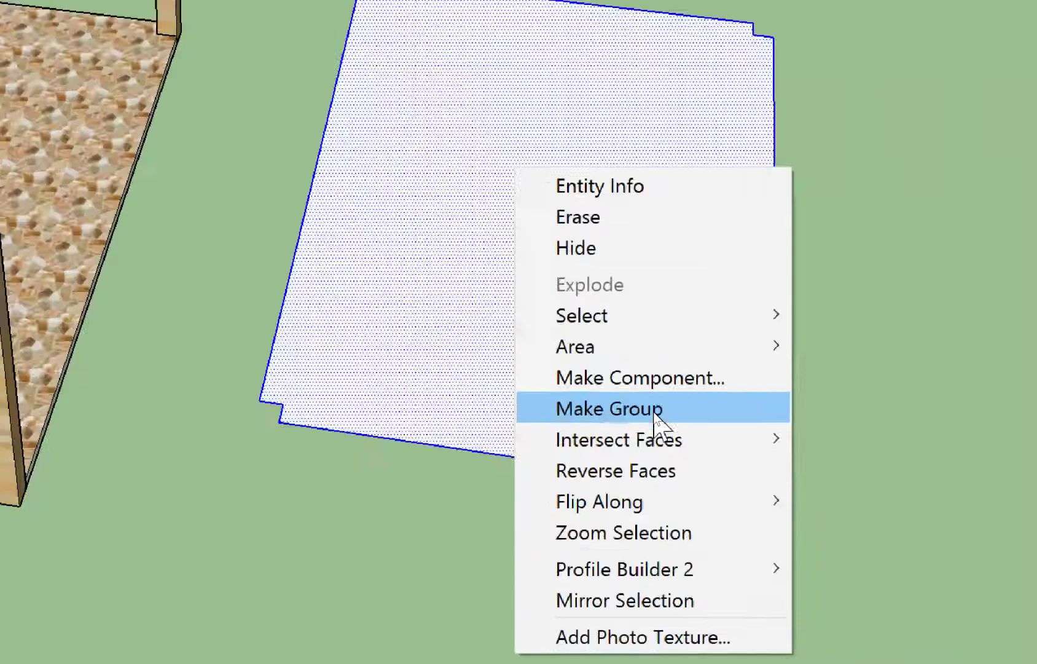
left_click(654, 411)
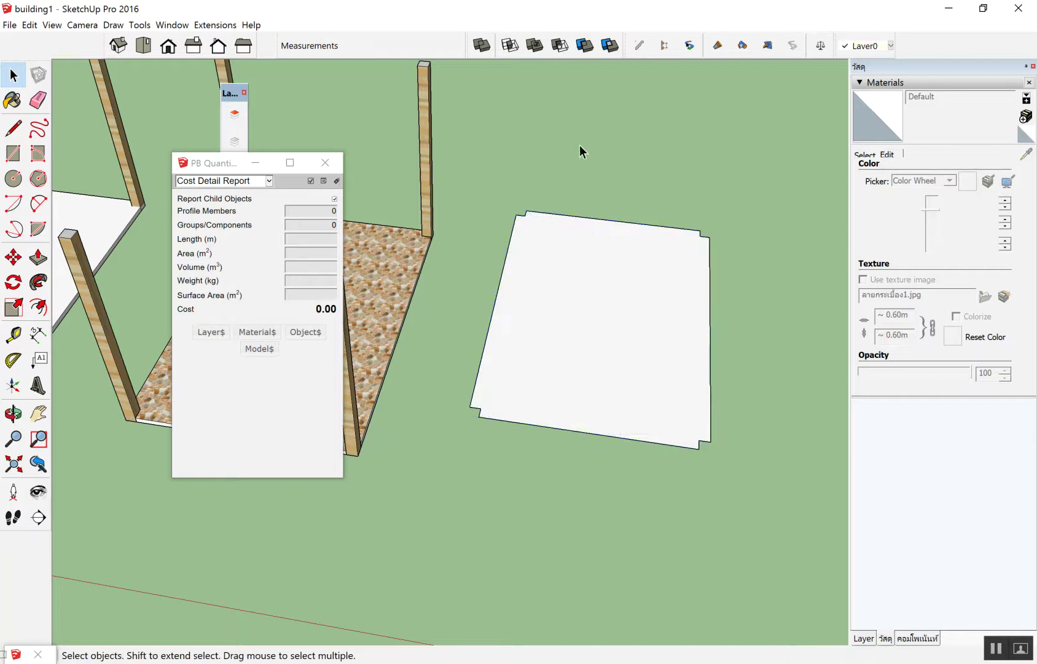
left_click(870, 155)
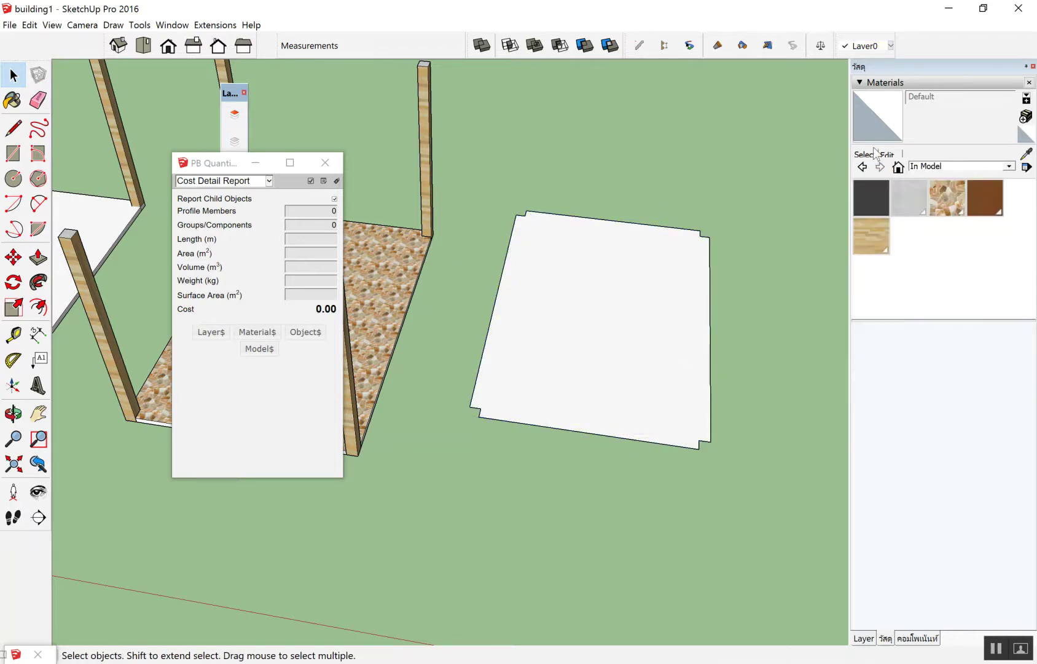
Step: Paint the floor group with the stone tile material and select it to see its cost
left_click(947, 197)
left_click(667, 292)
key("space")
left_click(614, 269)
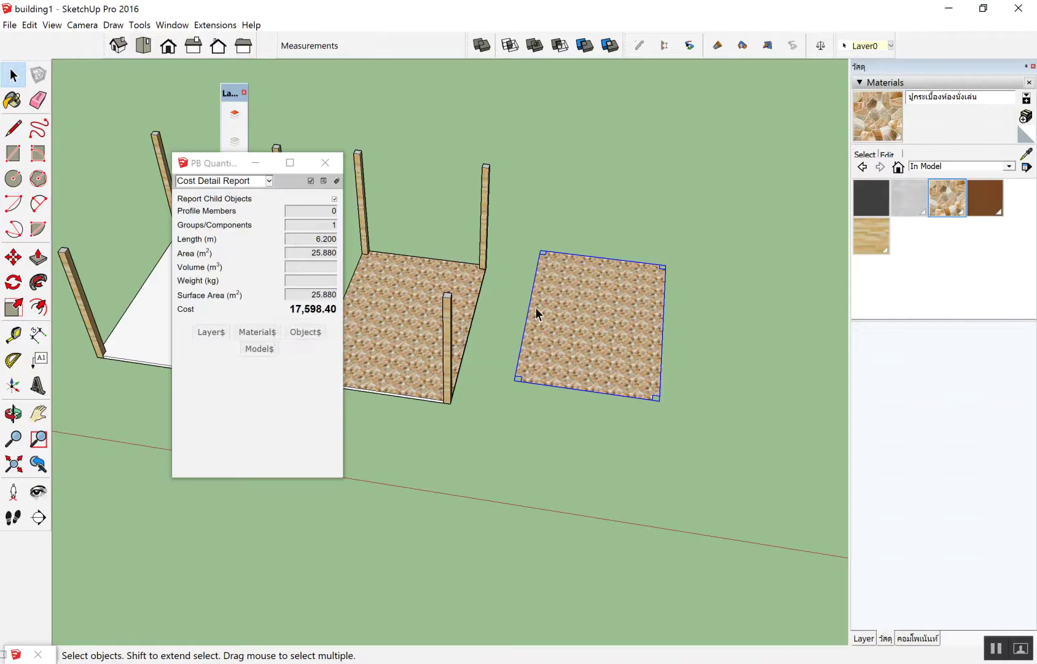
scroll(410, 274, "up", 3)
scroll(406, 279, "up", 2)
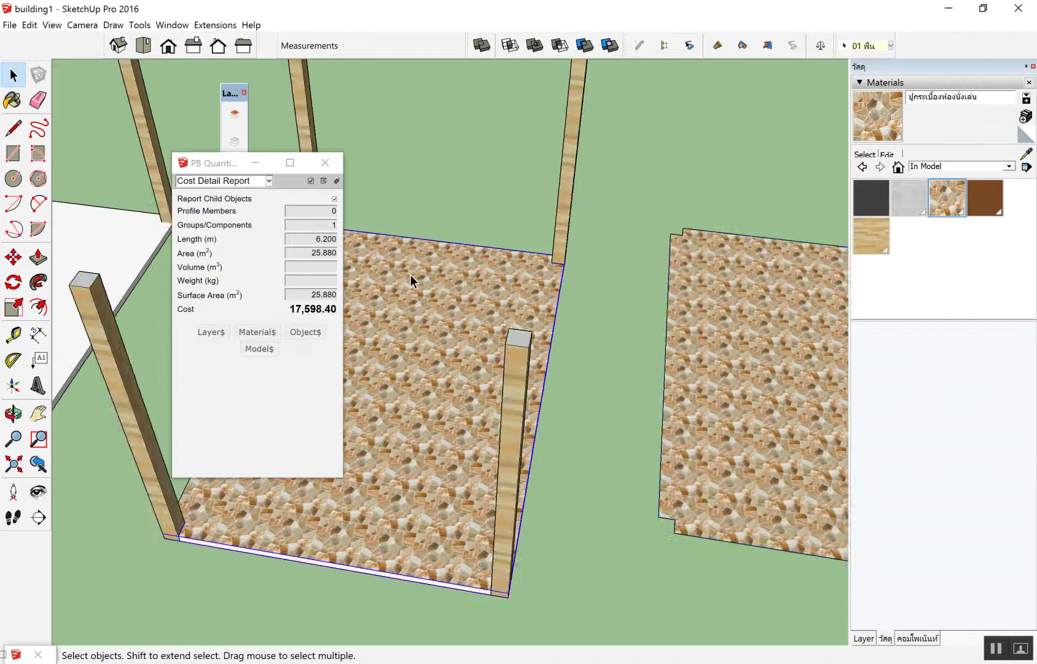
Step: Reset the face inside the floor group to Default so only the group carries the tile
double_click(411, 275)
left_click(1026, 134)
left_click(427, 273)
key("space")
left_click(478, 172)
left_click(466, 321)
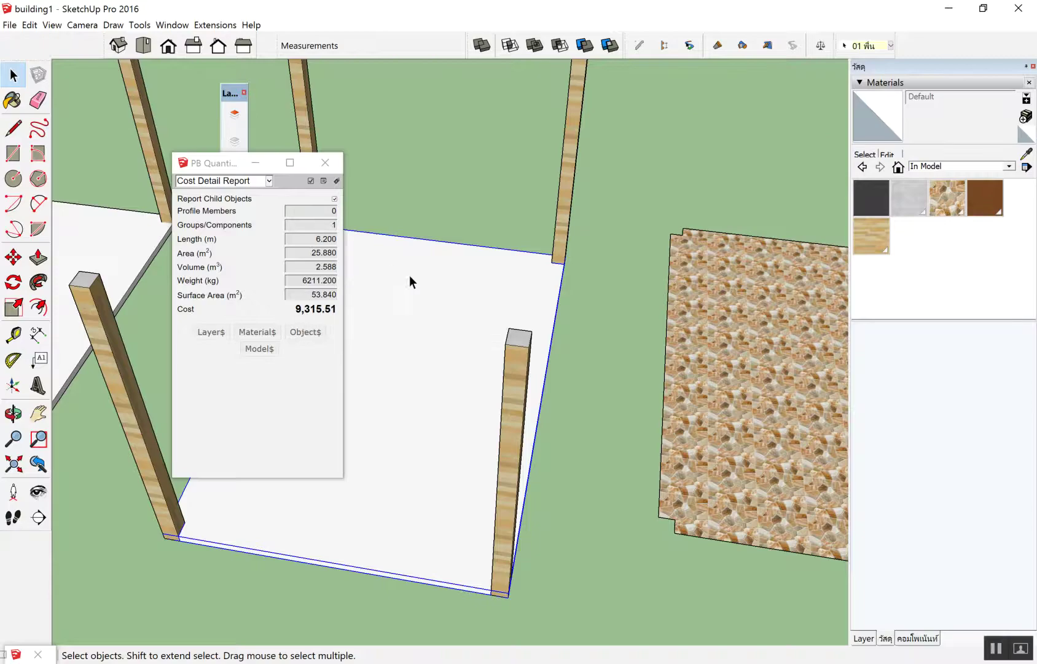
Step: Move the tile floor group to a new spot and check its 17,598.40 cost
mouse_move(410, 280)
middle_mouse_down()
mouse_move(447, 313)
mouse_move(379, 297)
mouse_move(397, 187)
mouse_move(655, 340)
mouse_move(347, 442)
mouse_move(679, 435)
middle_mouse_up()
left_click(685, 449)
scroll(709, 501, "up", 2)
key("m")
left_click(683, 486)
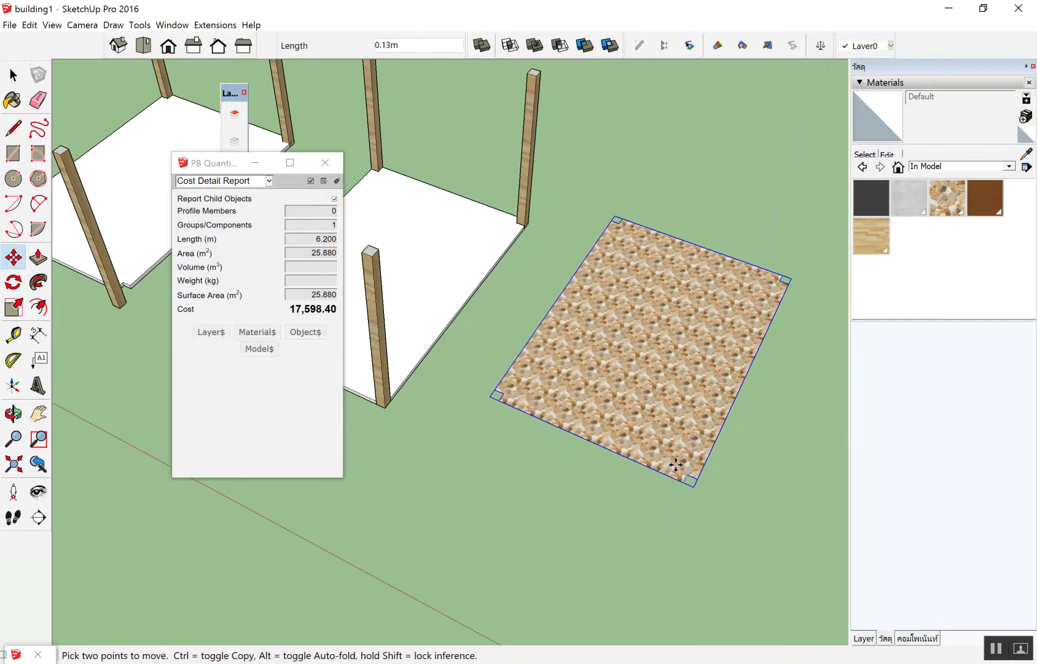
scroll(675, 465, "down", 3)
scroll(727, 359, "down", 2)
left_click(706, 412)
key("space")
left_click(691, 347)
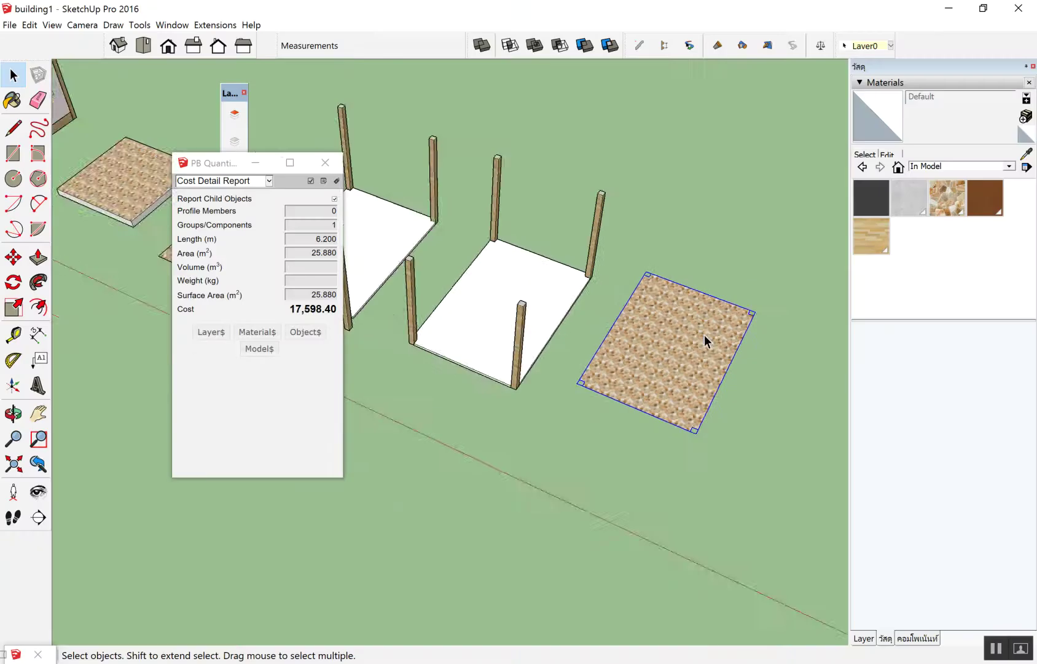
middle_click_drag(704, 334, 569, 354)
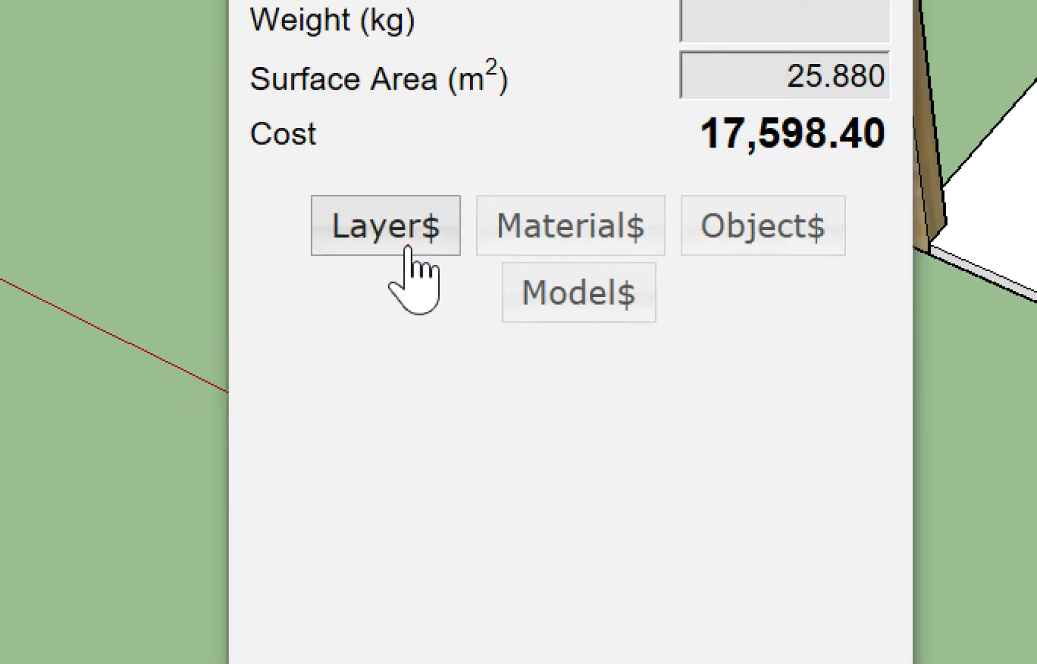
mouse_move(386, 376)
left_mouse_down()
mouse_move(386, 402)
mouse_move(443, 361)
mouse_move(494, 371)
left_mouse_up()
mouse_move(355, 446)
left_mouse_down()
mouse_move(377, 431)
mouse_move(449, 441)
left_mouse_up()
left_click_drag(566, 131, 535, 224)
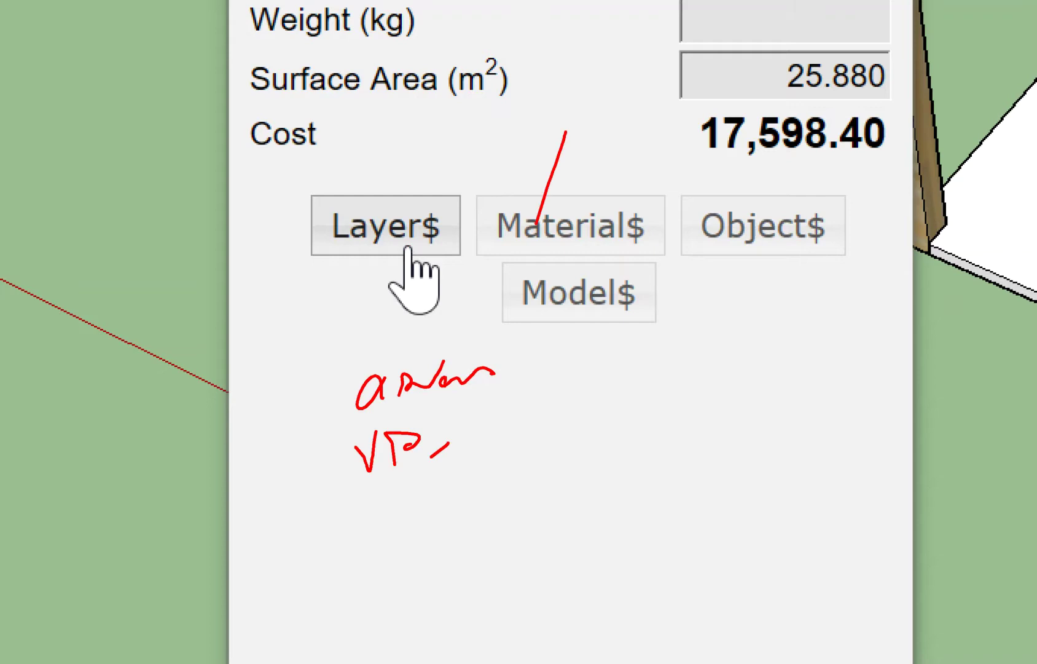
mouse_move(526, 111)
left_mouse_down()
mouse_move(553, 67)
mouse_move(582, 92)
mouse_move(616, 36)
mouse_move(652, 73)
mouse_move(656, 37)
left_mouse_up()
mouse_move(682, 54)
left_mouse_down()
mouse_move(672, 79)
mouse_move(715, 66)
left_mouse_up()
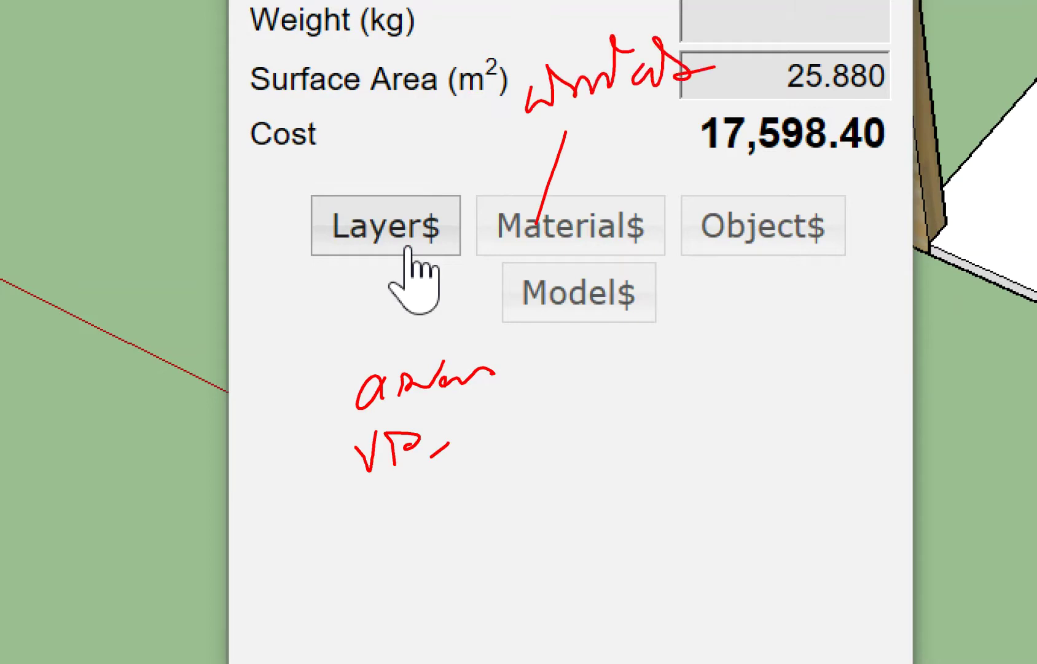
mouse_move(373, 534)
left_mouse_down()
mouse_move(406, 496)
mouse_move(446, 516)
mouse_move(488, 452)
left_mouse_up()
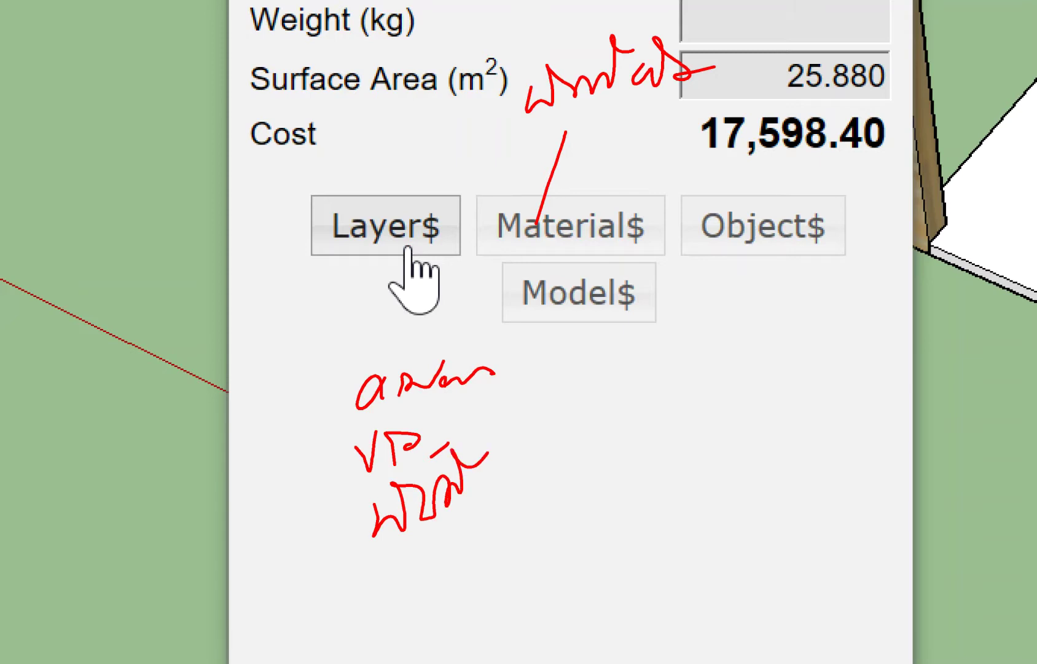
mouse_move(761, 253)
left_mouse_down()
mouse_move(765, 341)
mouse_move(810, 301)
left_mouse_up()
mouse_move(741, 370)
left_mouse_down()
mouse_move(737, 399)
mouse_move(768, 353)
mouse_move(810, 338)
left_mouse_up()
mouse_move(756, 418)
left_mouse_down()
mouse_move(771, 436)
mouse_move(820, 415)
left_mouse_up()
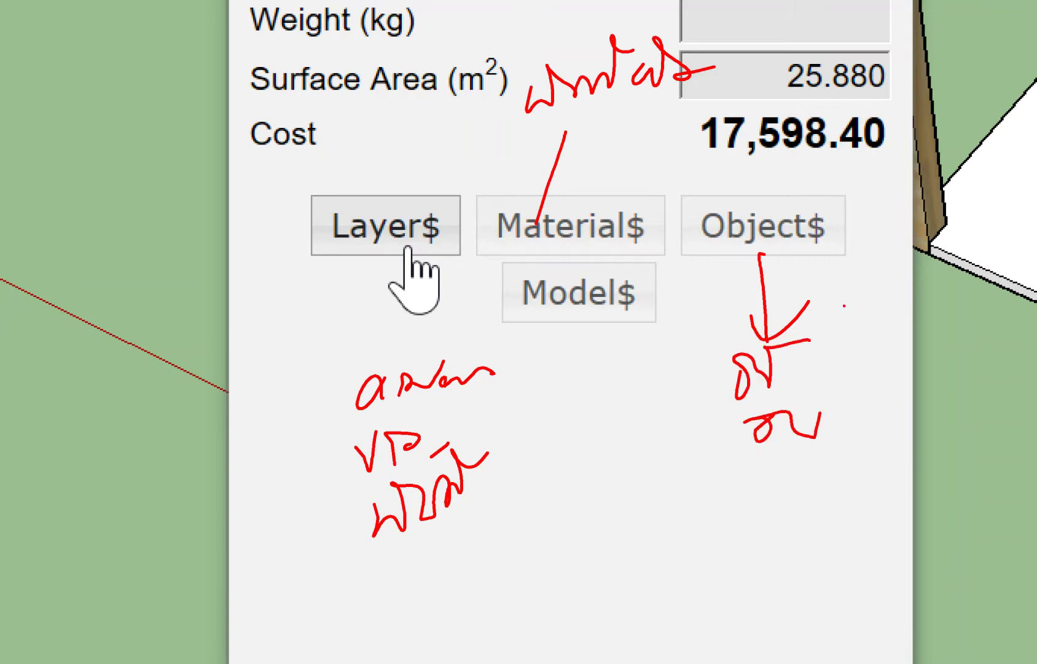
mouse_move(669, 280)
left_mouse_down()
mouse_move(498, 304)
mouse_move(668, 314)
left_mouse_up()
mouse_move(617, 484)
left_mouse_down()
mouse_move(608, 363)
mouse_move(595, 389)
left_mouse_up()
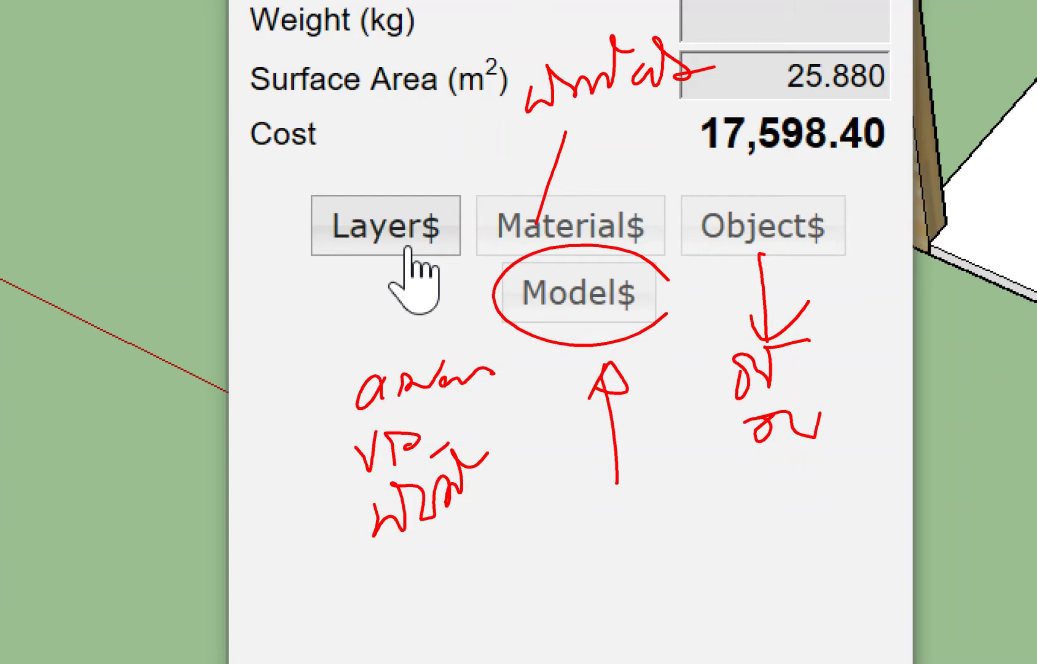